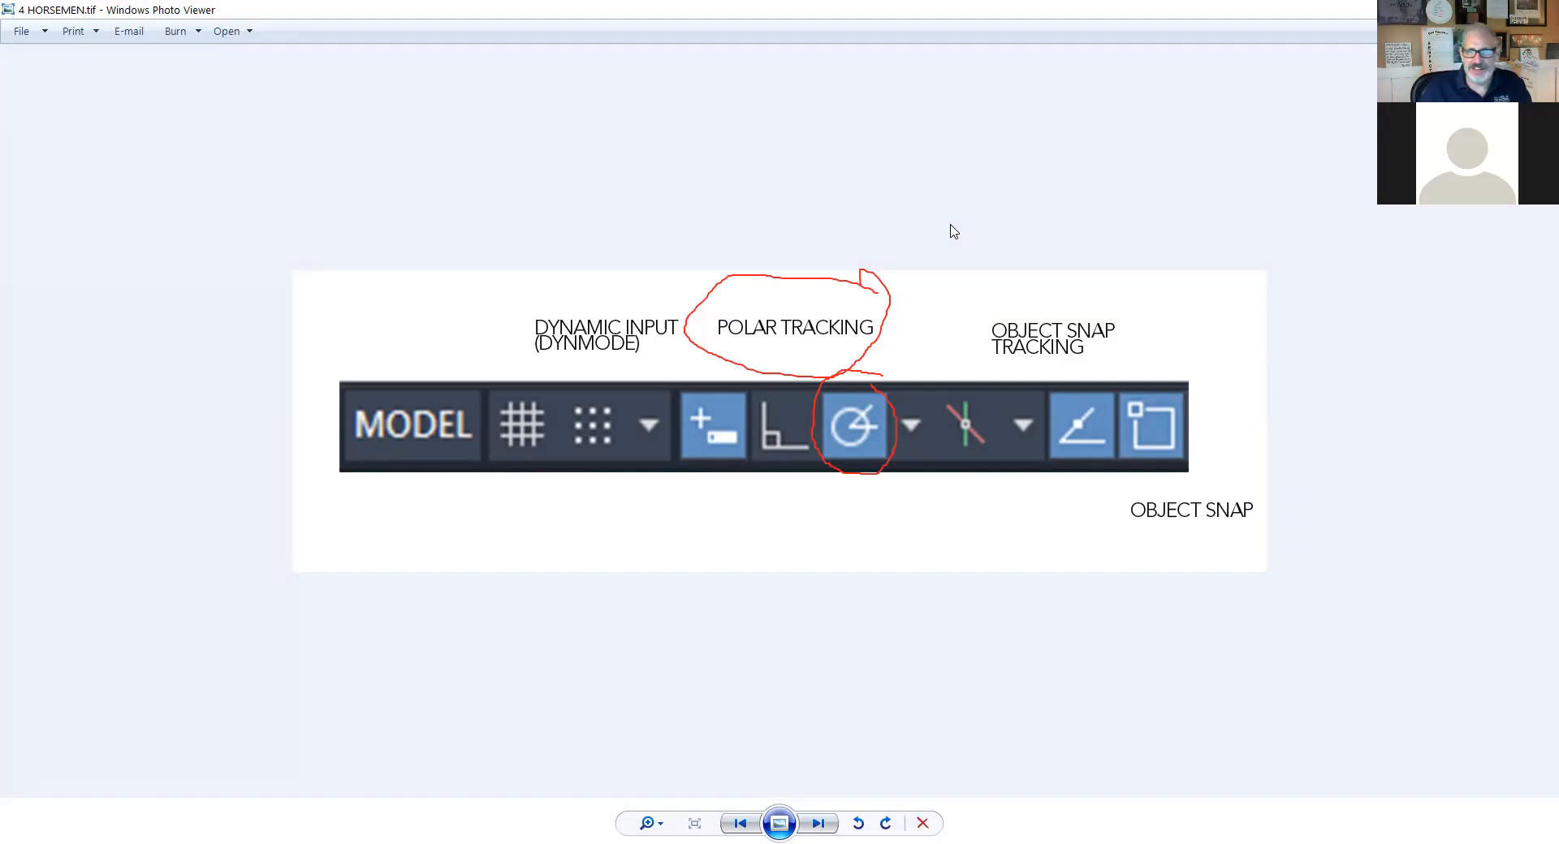
# Clear the old markings and circle the Dynamic Input, Polar Tracking, Object Snap Tracking and Object Snap labels in red.
pyautogui.press('Escape')
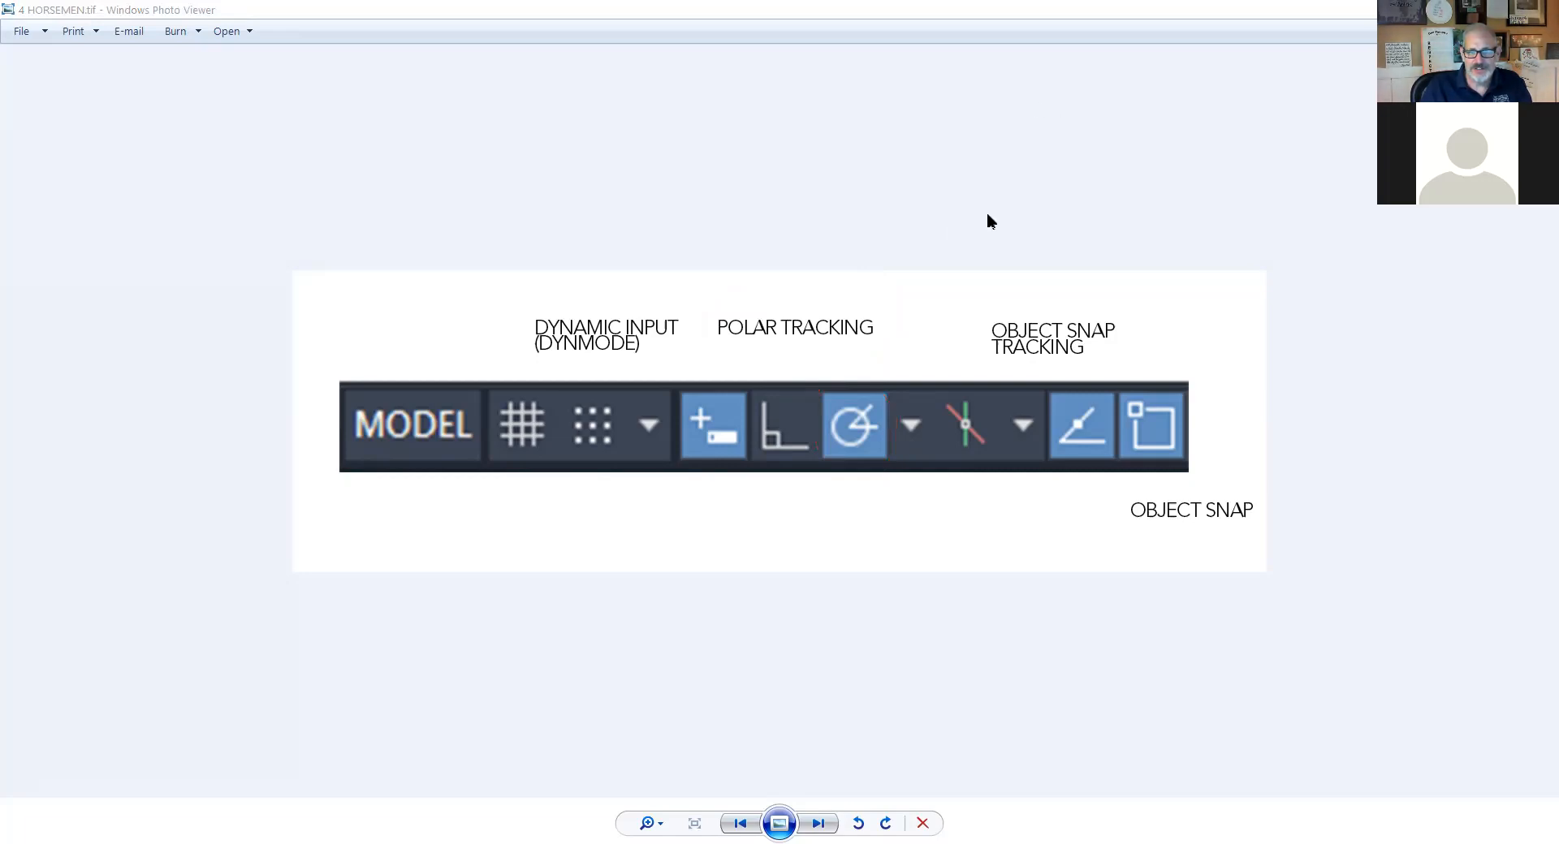
pyautogui.moveTo(830, 302)
pyautogui.mouseDown()
pyautogui.moveTo(698, 312)
pyautogui.moveTo(842, 366)
pyautogui.mouseUp()
pyautogui.moveTo(892, 295); pyautogui.dragTo(770, 251)
pyautogui.moveTo(653, 292)
pyautogui.mouseDown()
pyautogui.moveTo(529, 347)
pyautogui.moveTo(638, 300)
pyautogui.mouseUp()
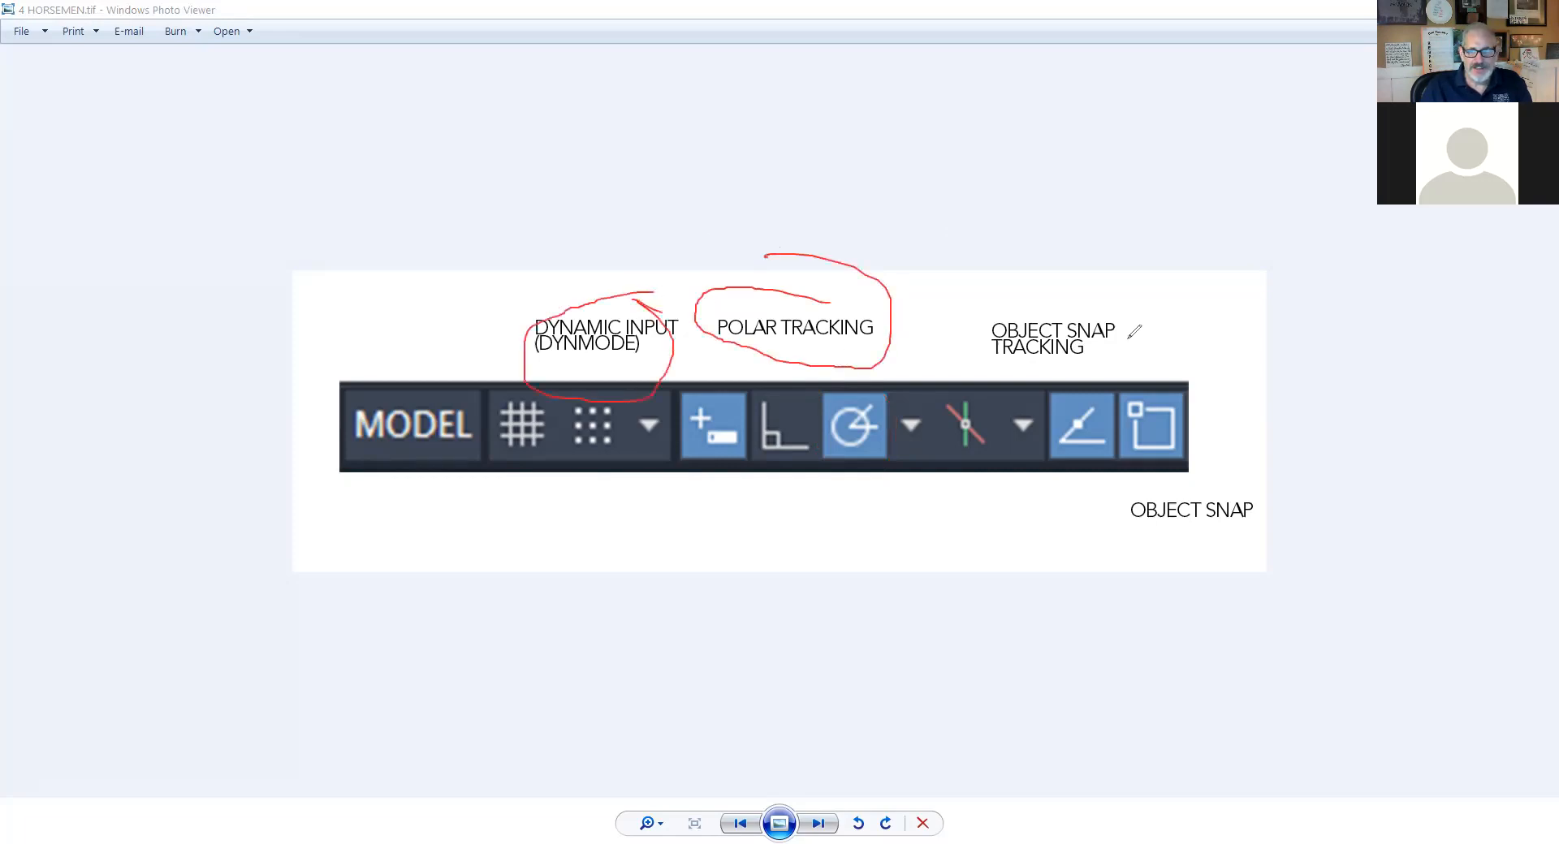
pyautogui.moveTo(1104, 302)
pyautogui.mouseDown()
pyautogui.moveTo(990, 299)
pyautogui.moveTo(992, 349)
pyautogui.moveTo(1133, 341)
pyautogui.moveTo(1087, 319)
pyautogui.mouseUp()
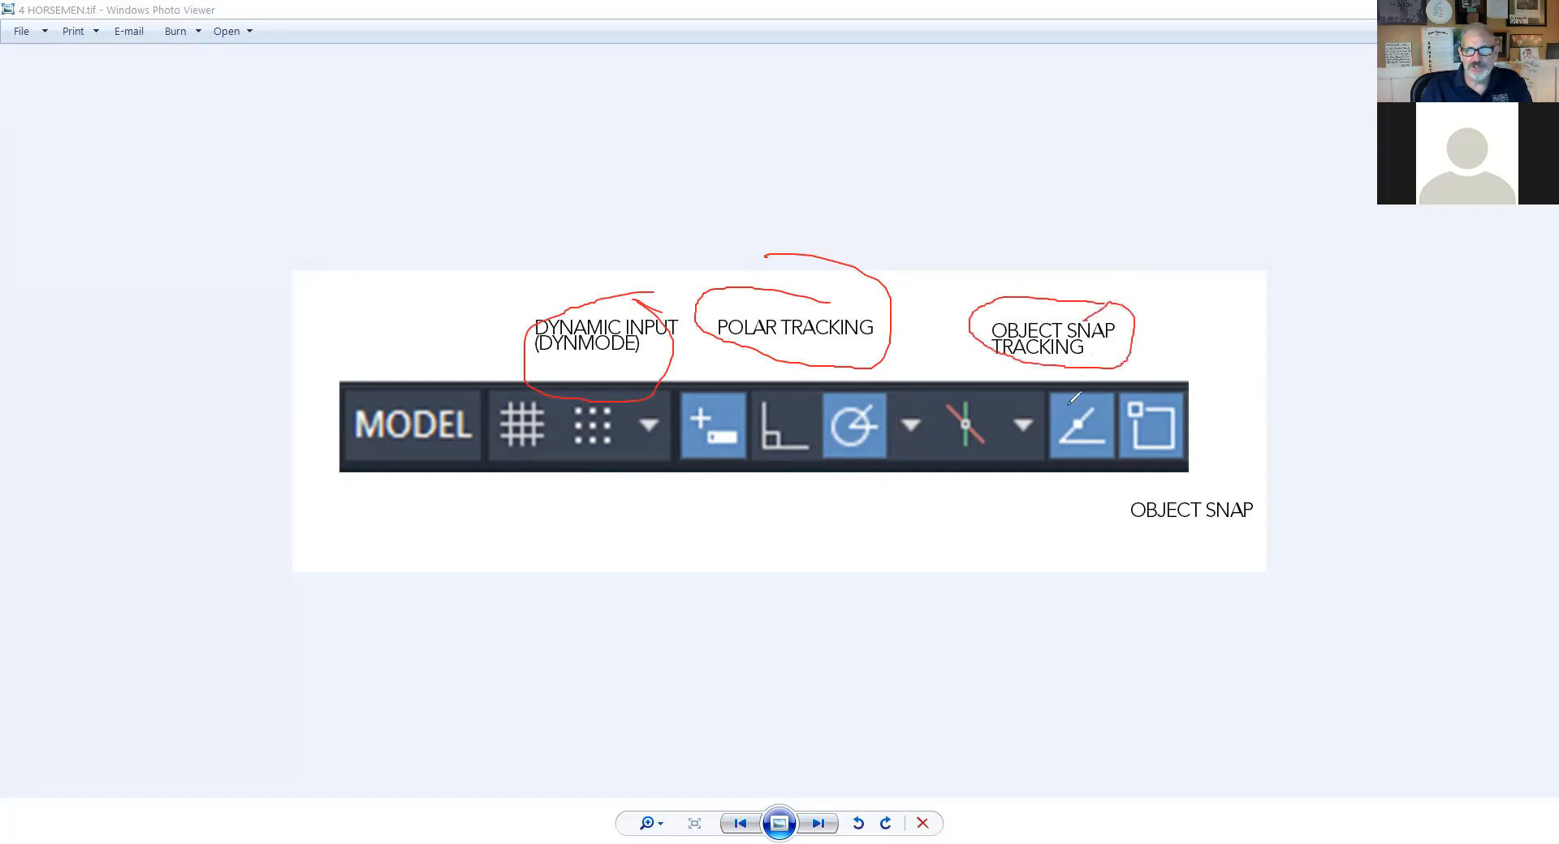
pyautogui.moveTo(1077, 399)
pyautogui.mouseDown()
pyautogui.moveTo(1049, 437)
pyautogui.moveTo(1076, 473)
pyautogui.moveTo(1109, 419)
pyautogui.moveTo(1101, 401)
pyautogui.mouseUp()
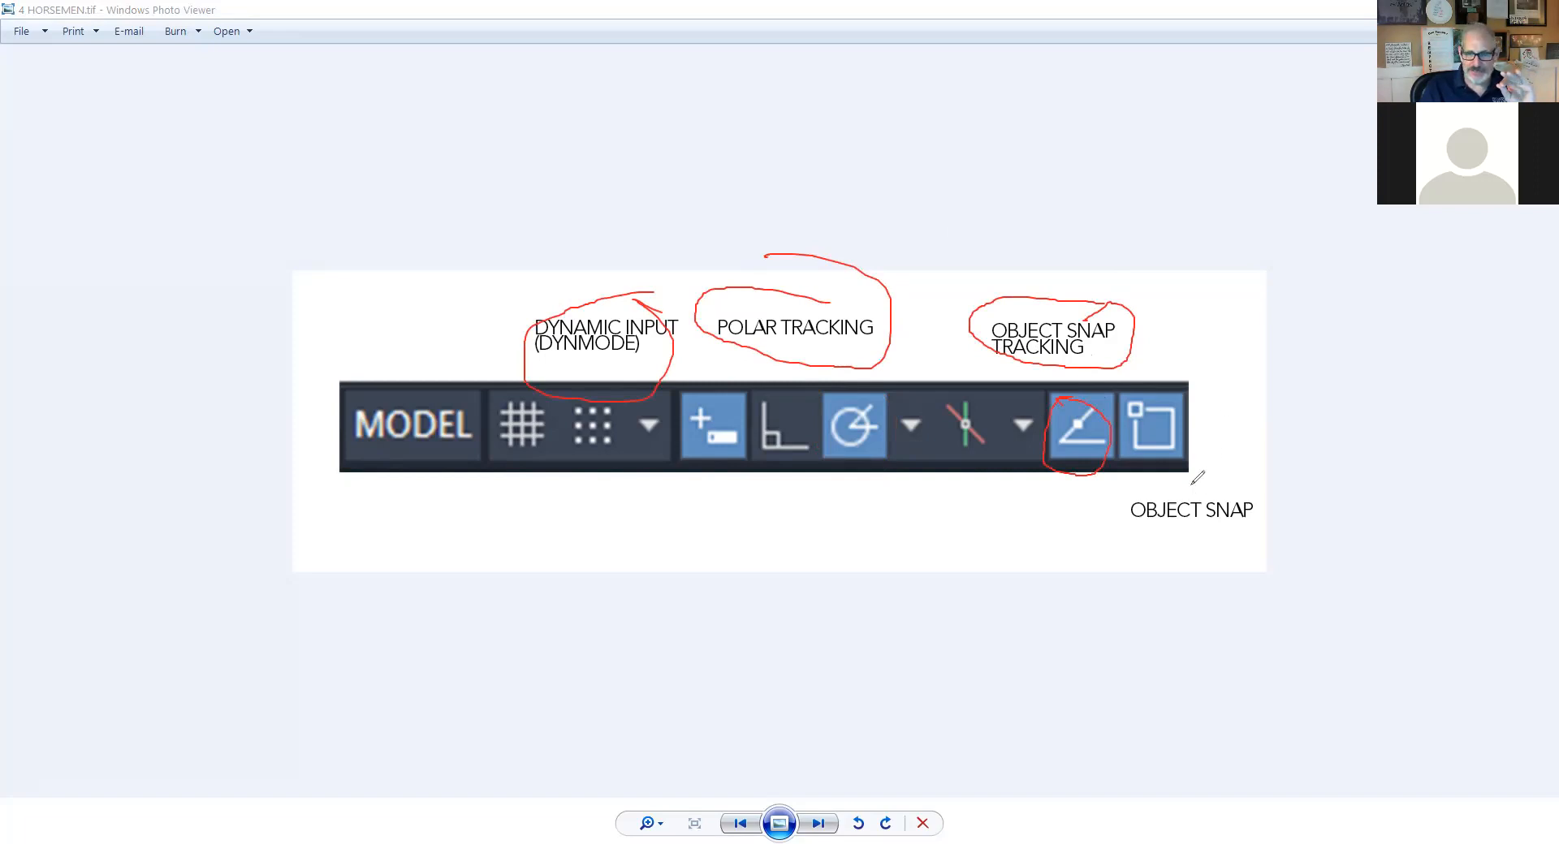
pyautogui.moveTo(1187, 482)
pyautogui.mouseDown()
pyautogui.moveTo(1112, 542)
pyautogui.moveTo(1297, 559)
pyautogui.moveTo(1187, 481)
pyautogui.mouseUp()
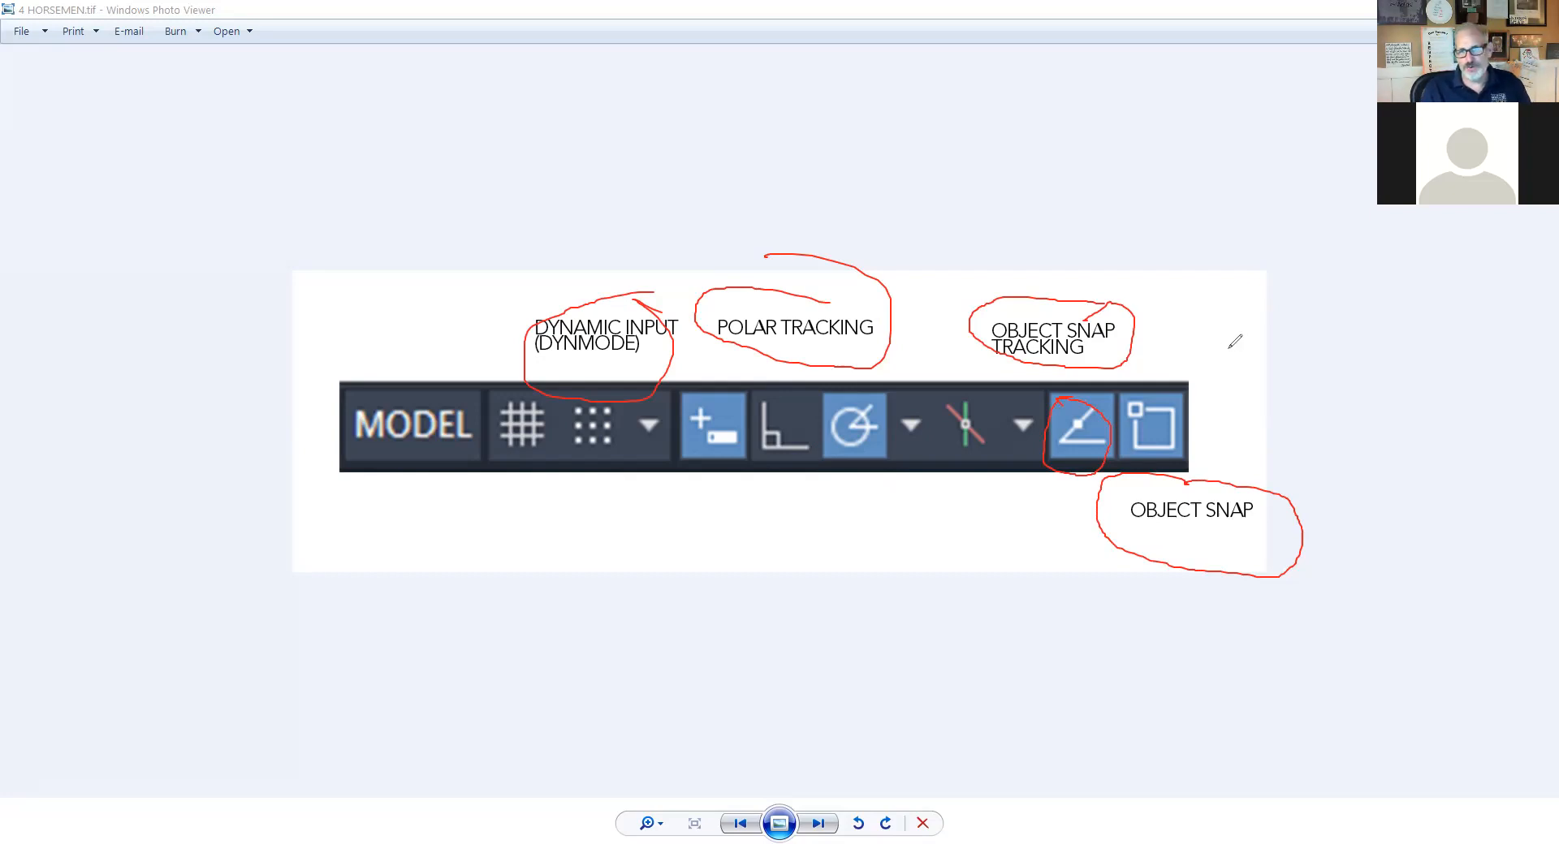
# Draw a red leader line from each of the four highlighted status icons, and clear all the markings.
pyautogui.moveTo(713, 452); pyautogui.dragTo(664, 559)
pyautogui.moveTo(868, 456); pyautogui.dragTo(843, 532)
pyautogui.moveTo(1077, 459); pyautogui.dragTo(1005, 569)
pyautogui.moveTo(1167, 445); pyautogui.dragTo(1284, 481)
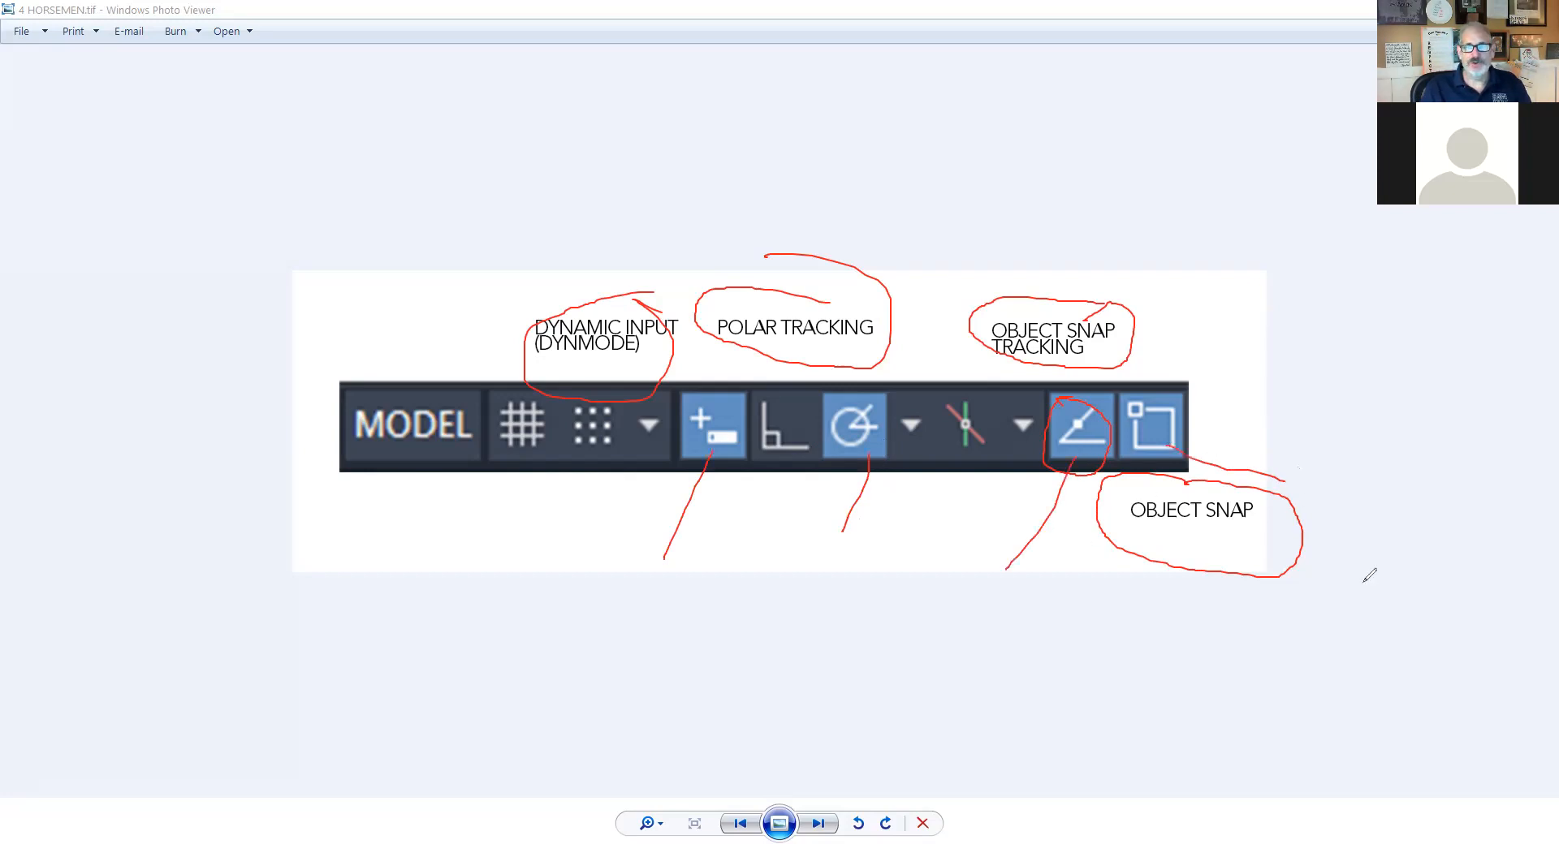
pyautogui.click(1121, 240)
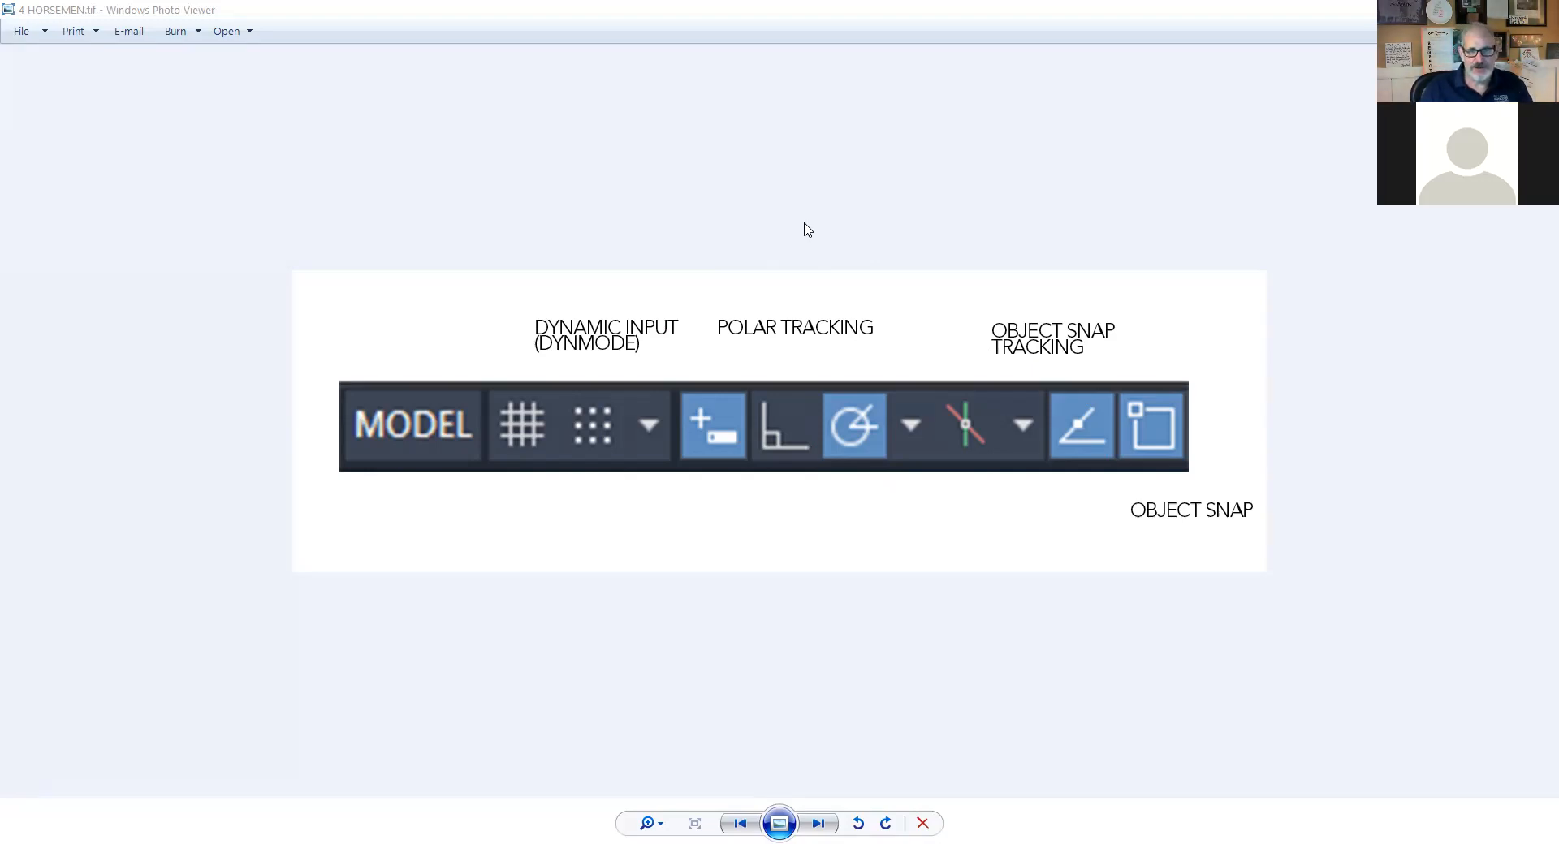
# Switch to the AutoCAD floor plan drawing and look at the available text styles.
pyautogui.hotkey('alt', 'Tab')
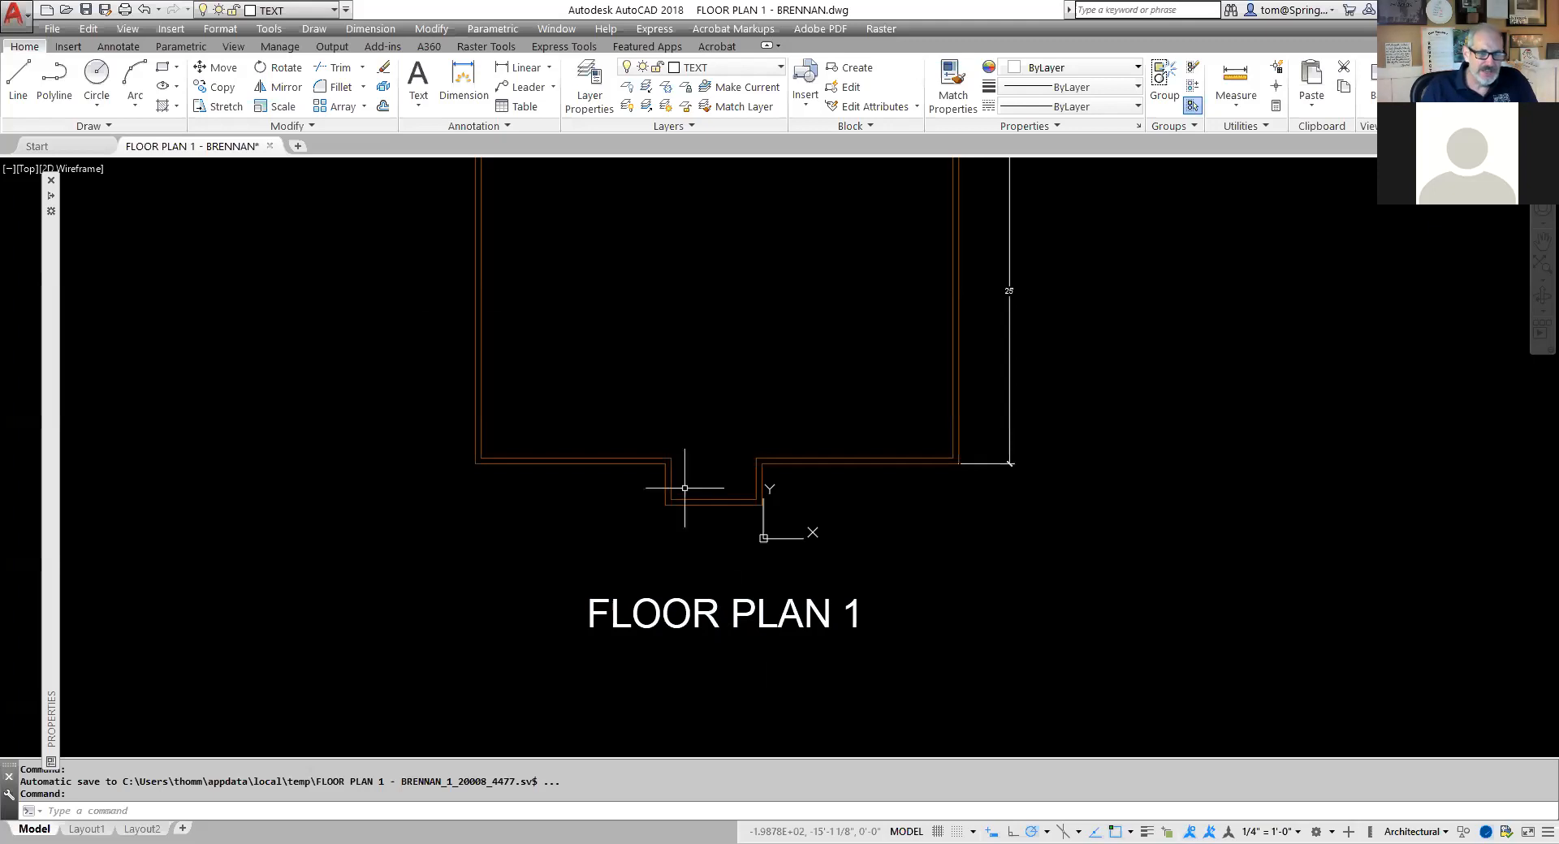
pyautogui.click(505, 122)
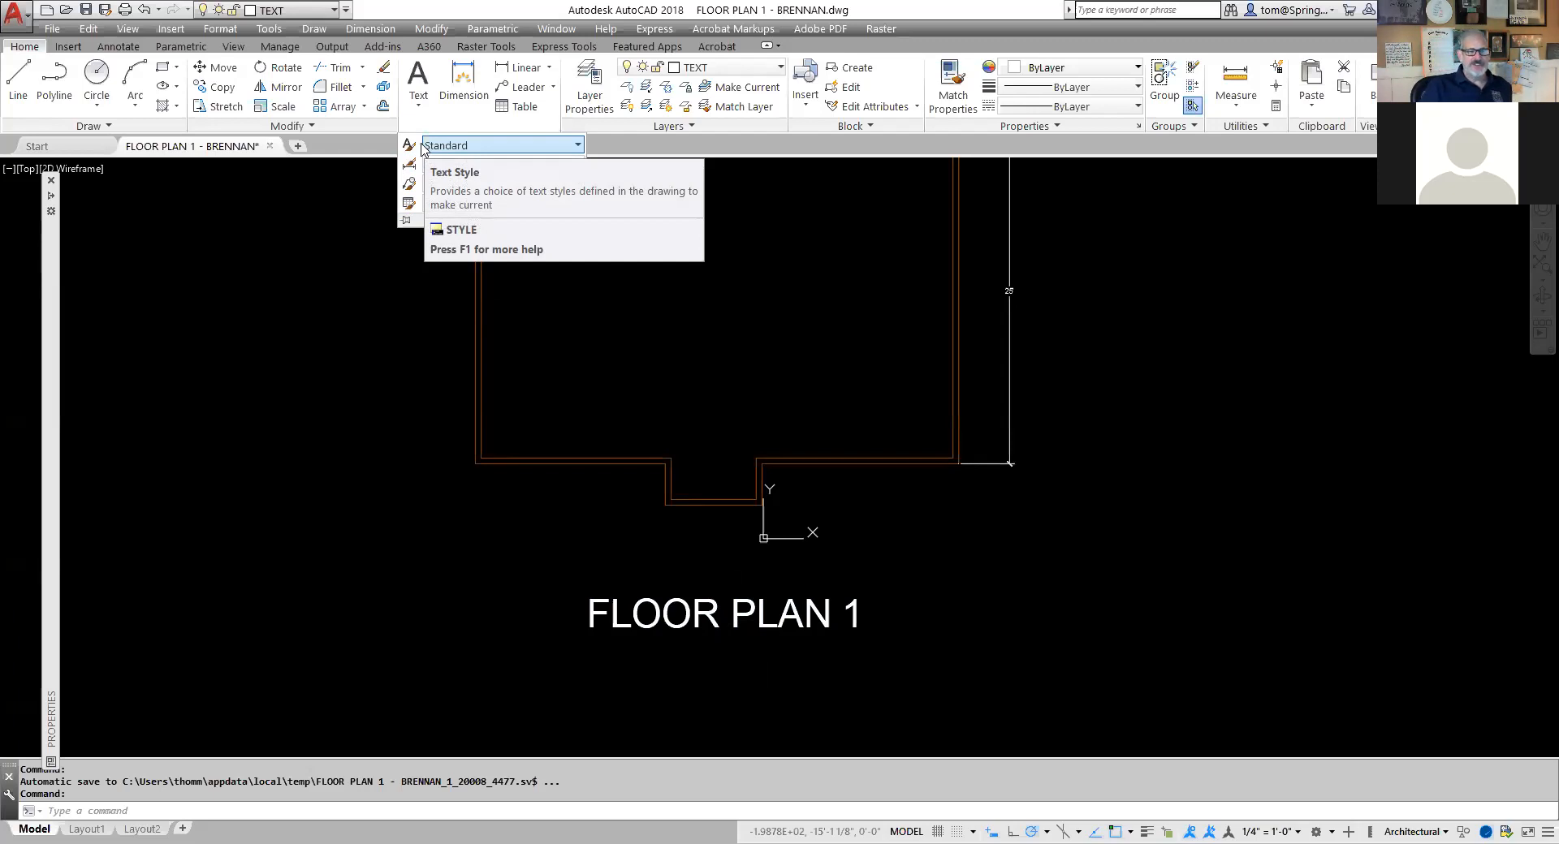
pyautogui.click(572, 144)
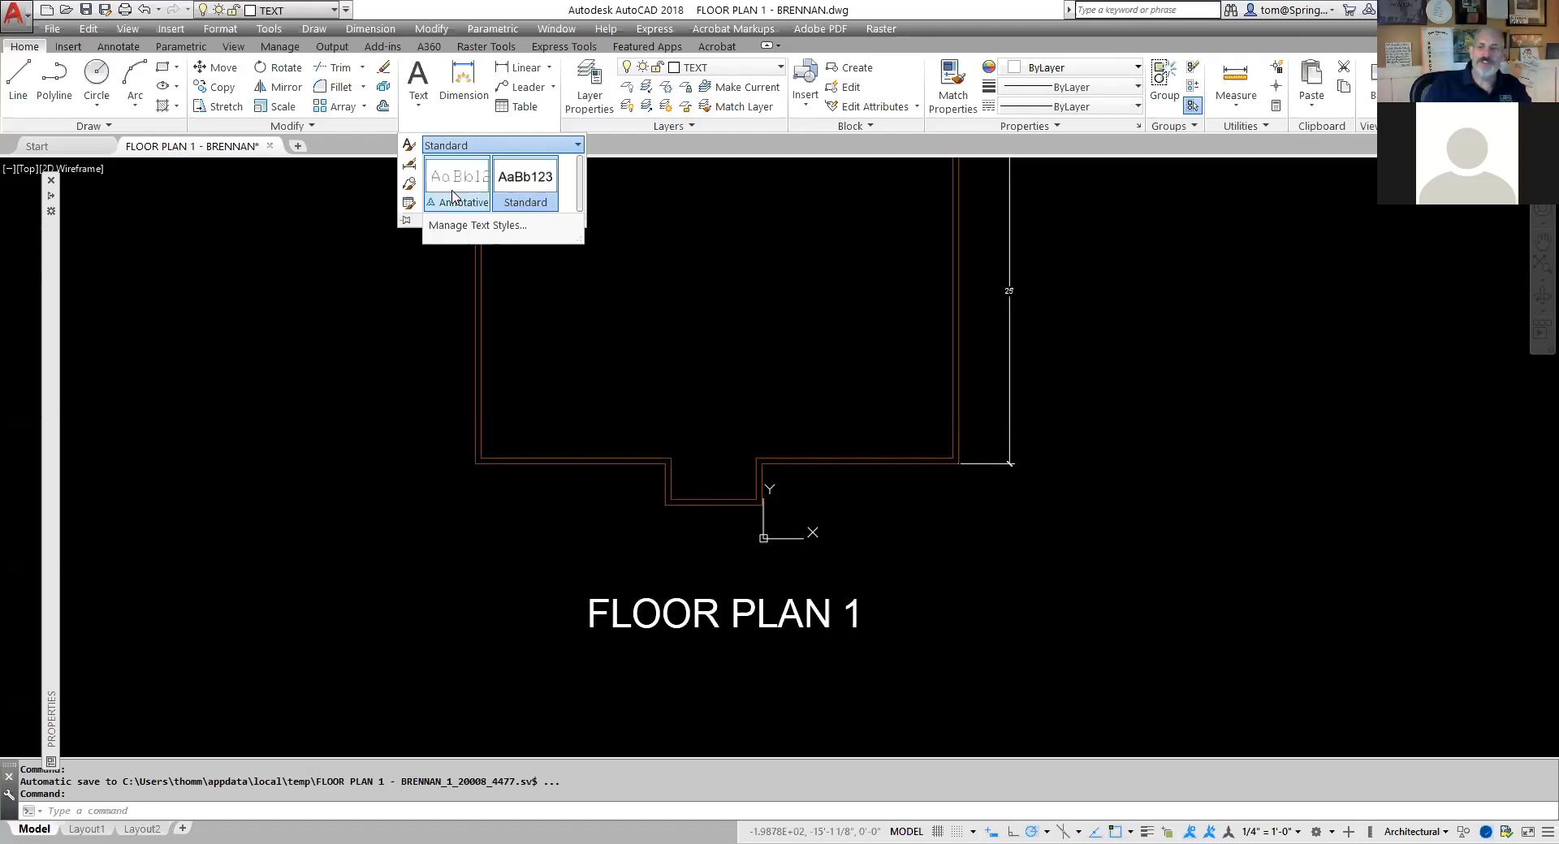
# Change the text style of the FLOOR PLAN 1 title to Annotative in its properties and deselect it.
pyautogui.click(735, 605)
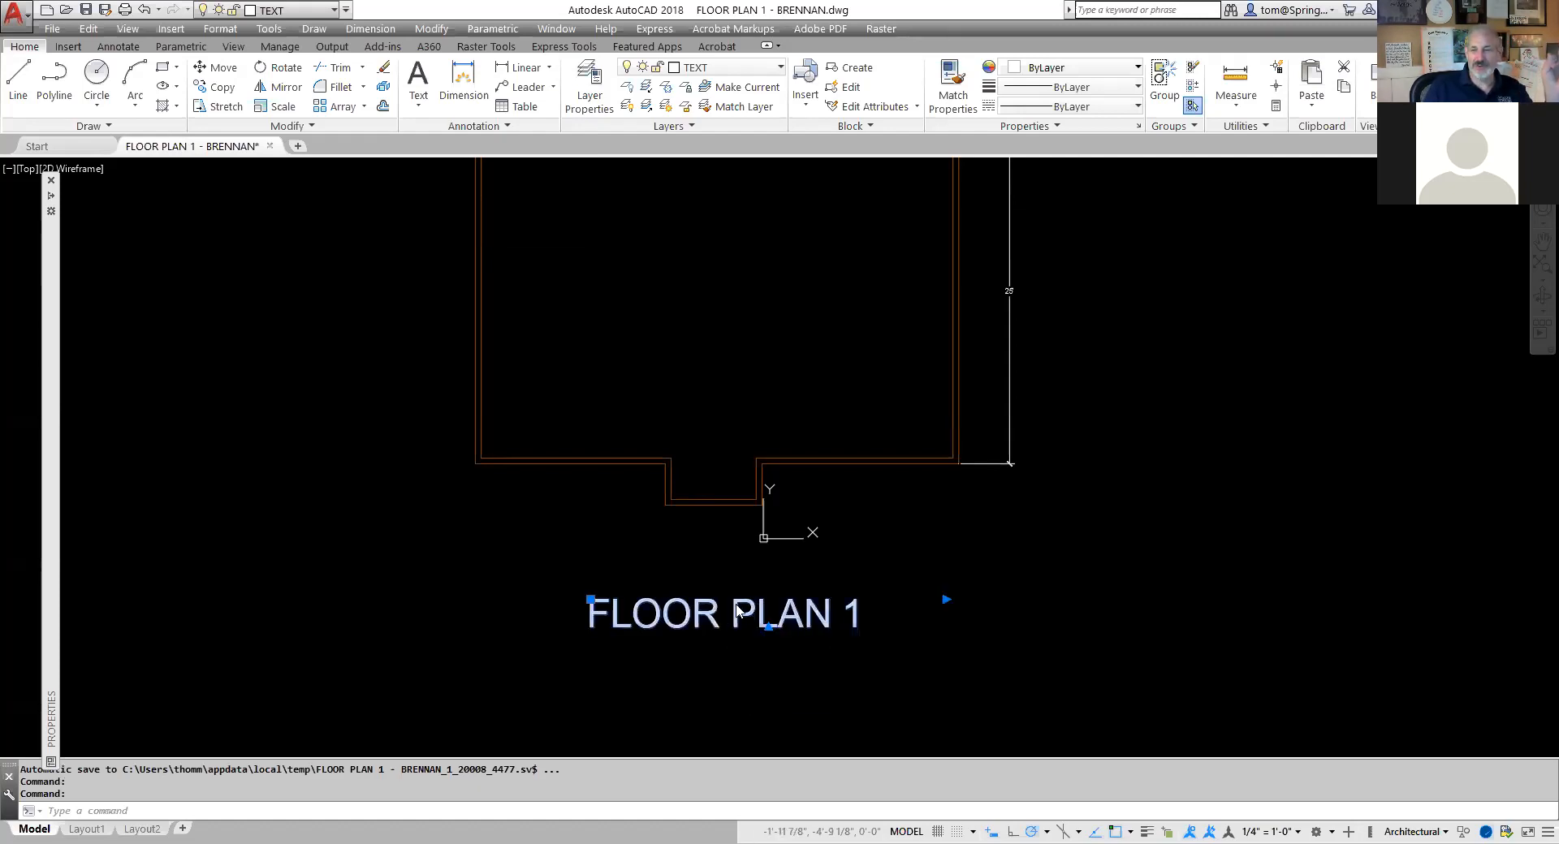
pyautogui.rightClick(735, 606)
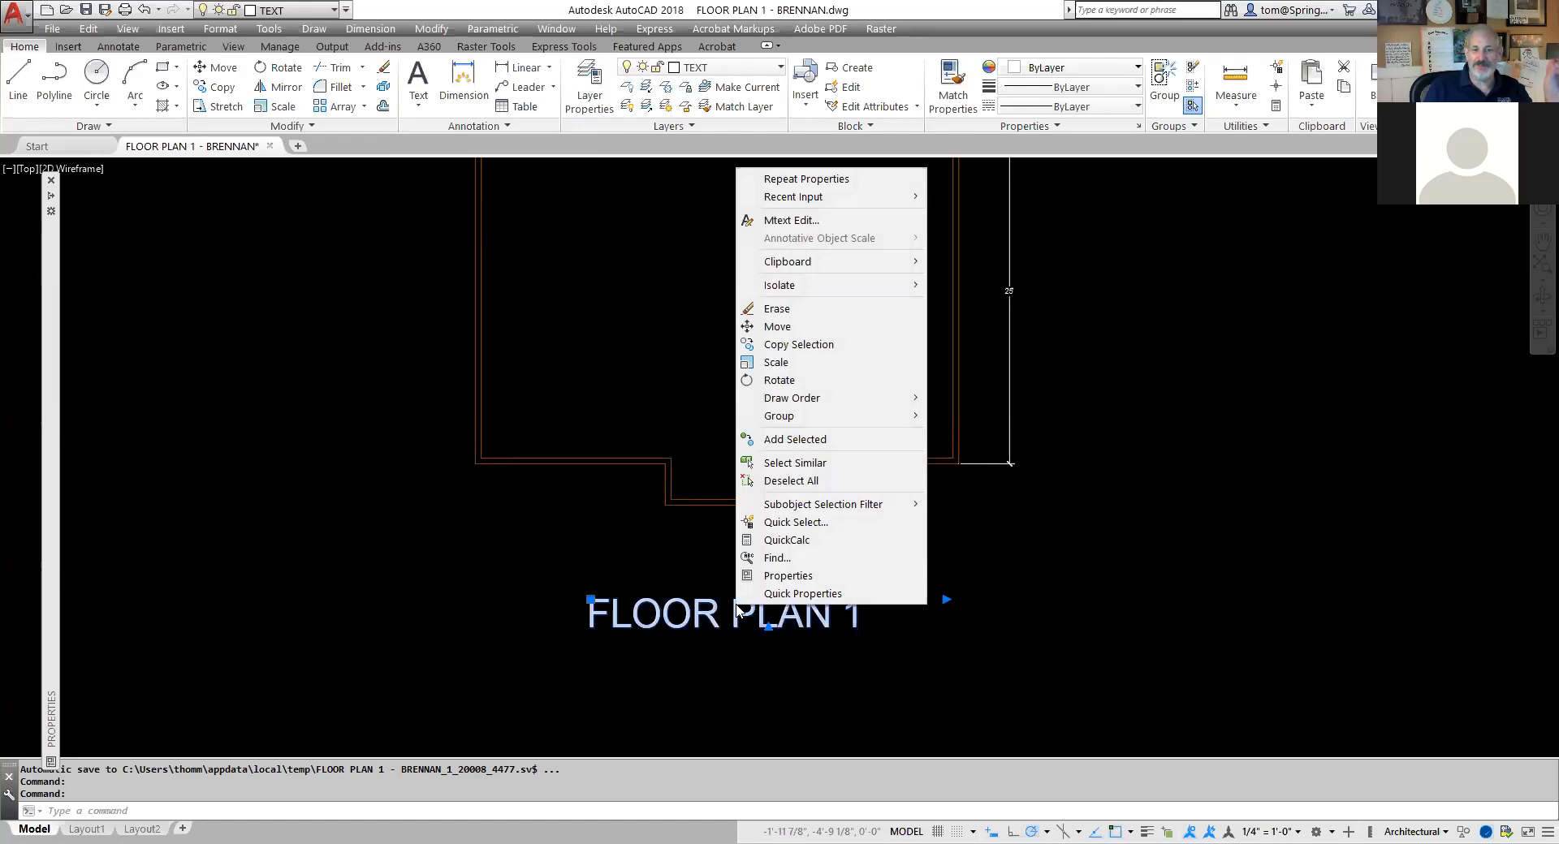
pyautogui.click(793, 577)
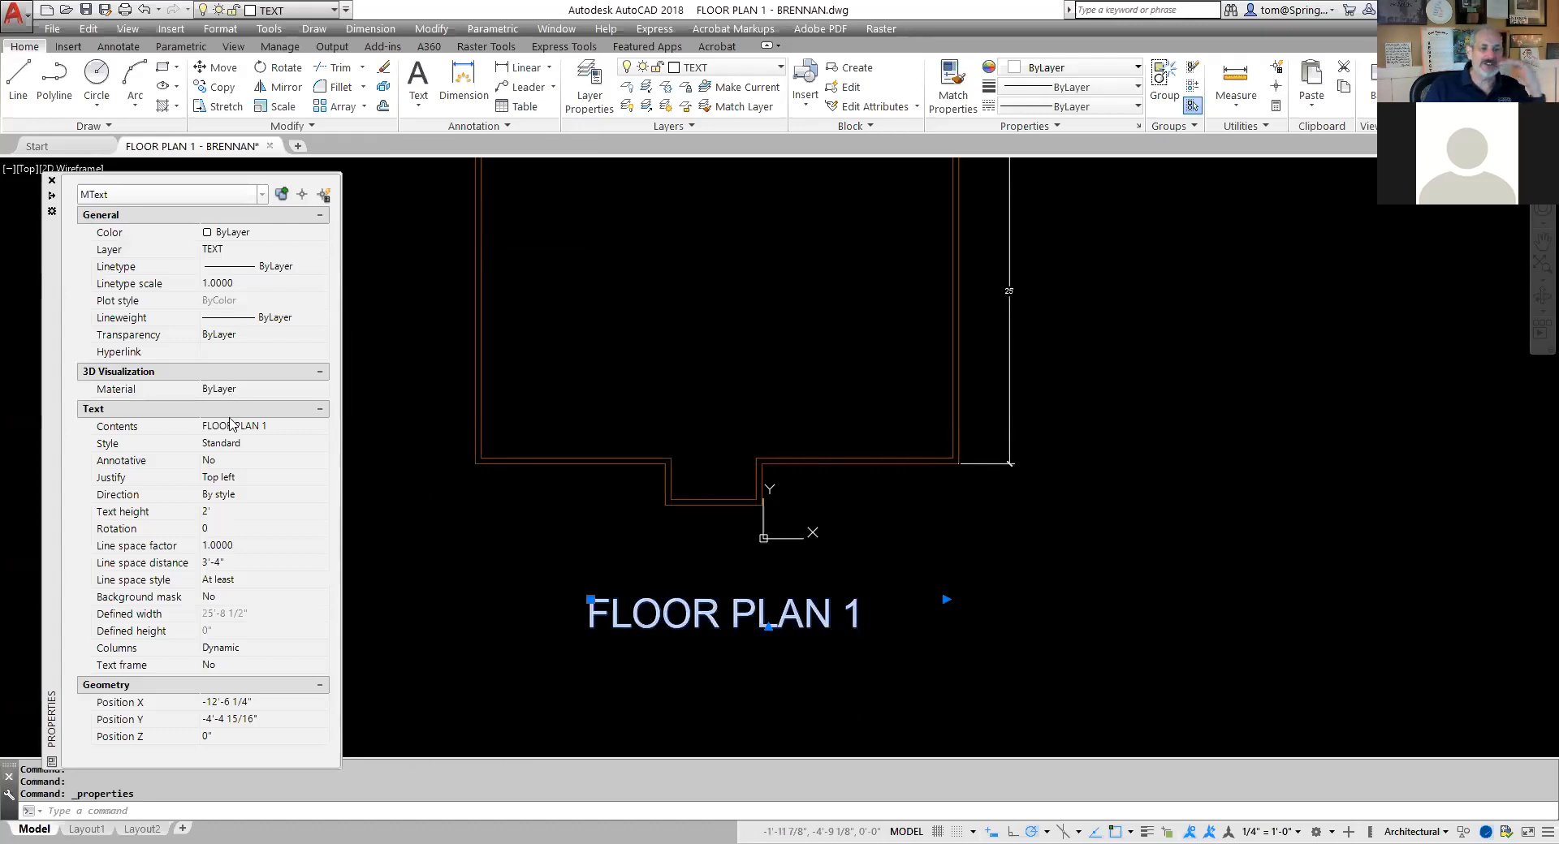
pyautogui.click(269, 446)
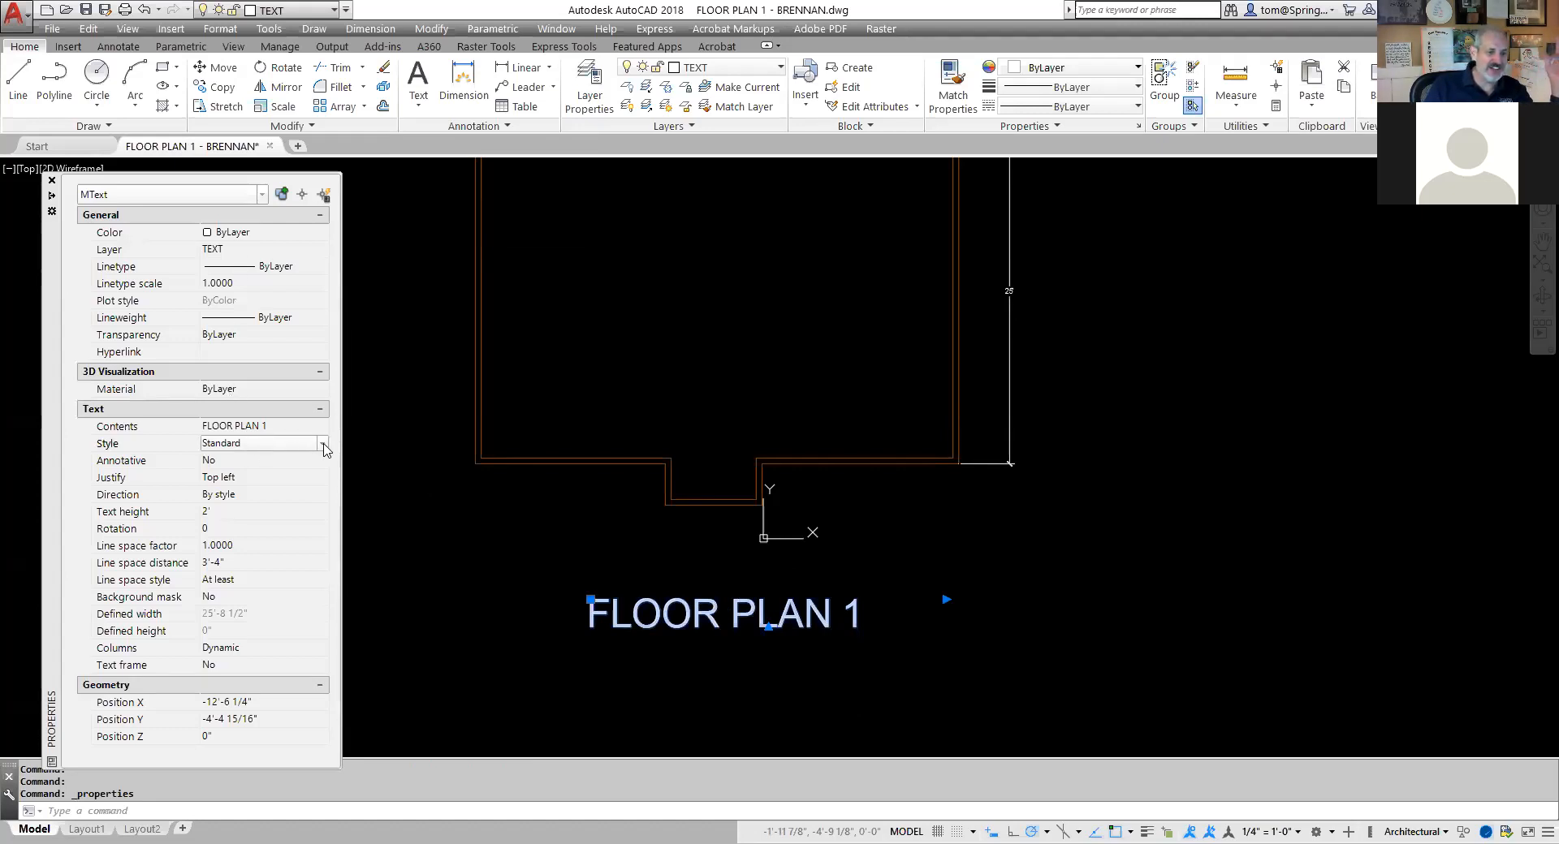
pyautogui.click(323, 445)
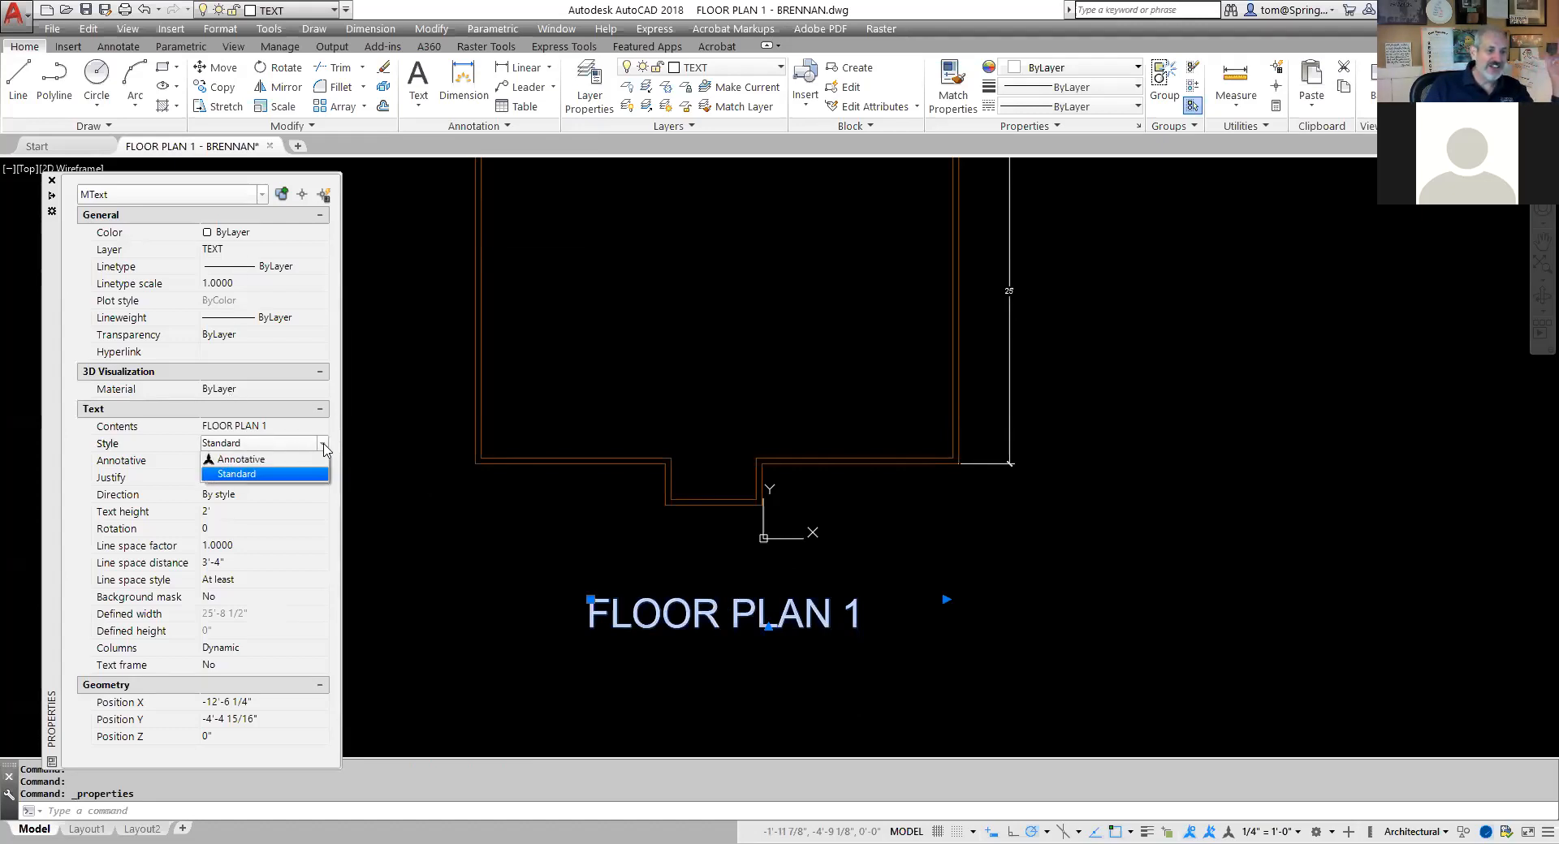
pyautogui.click(256, 472)
pyautogui.press('Escape')
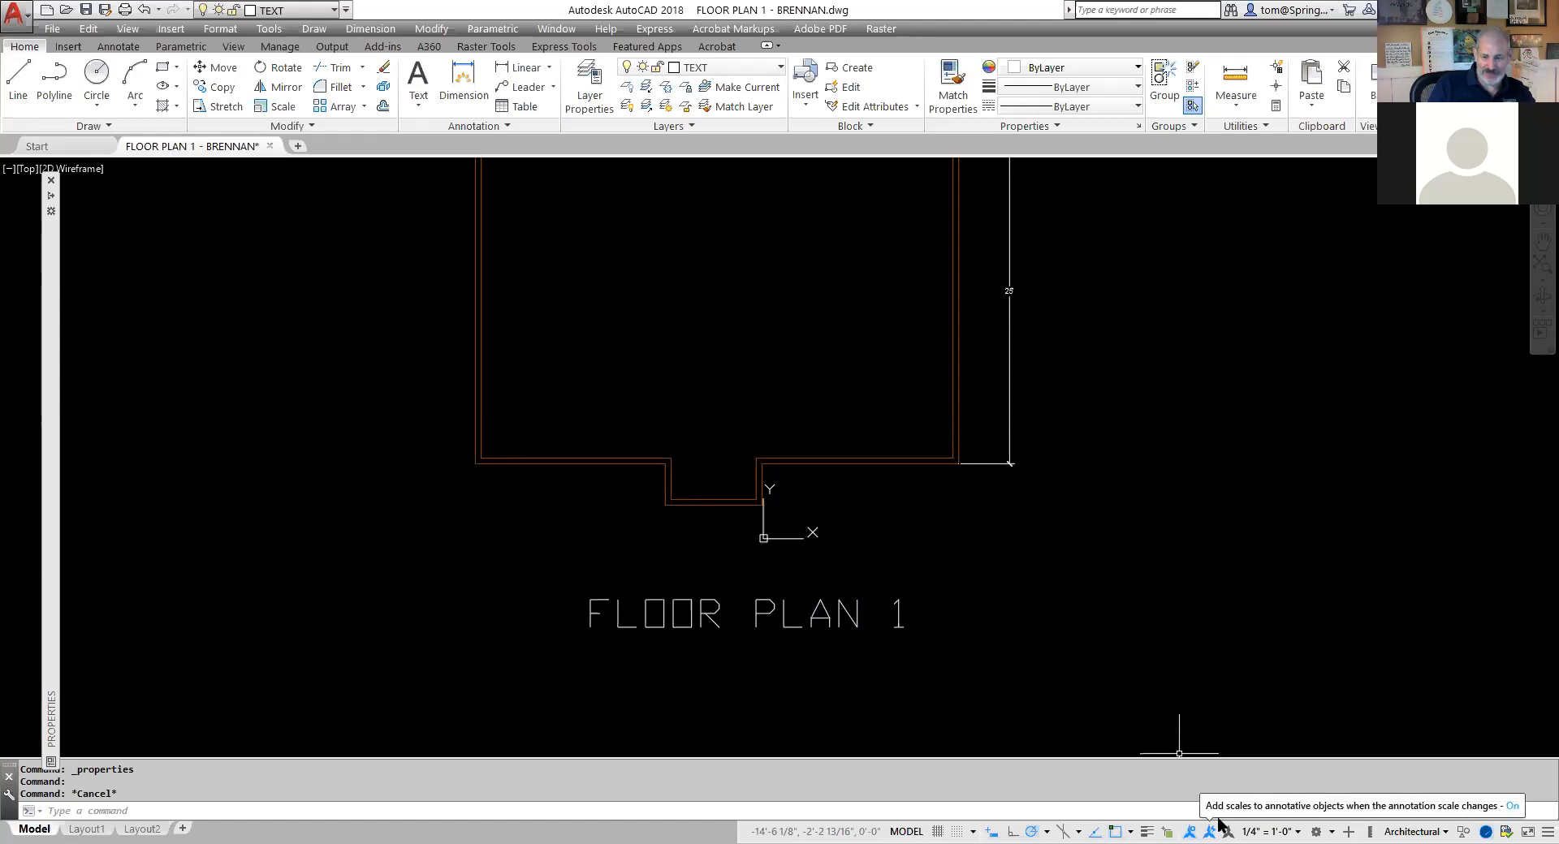
# Try annotation scales 3/16" = 1'-0" and 1/16" = 1'-0" on the title, and return to 1/4" = 1'-0".
pyautogui.click(1302, 820)
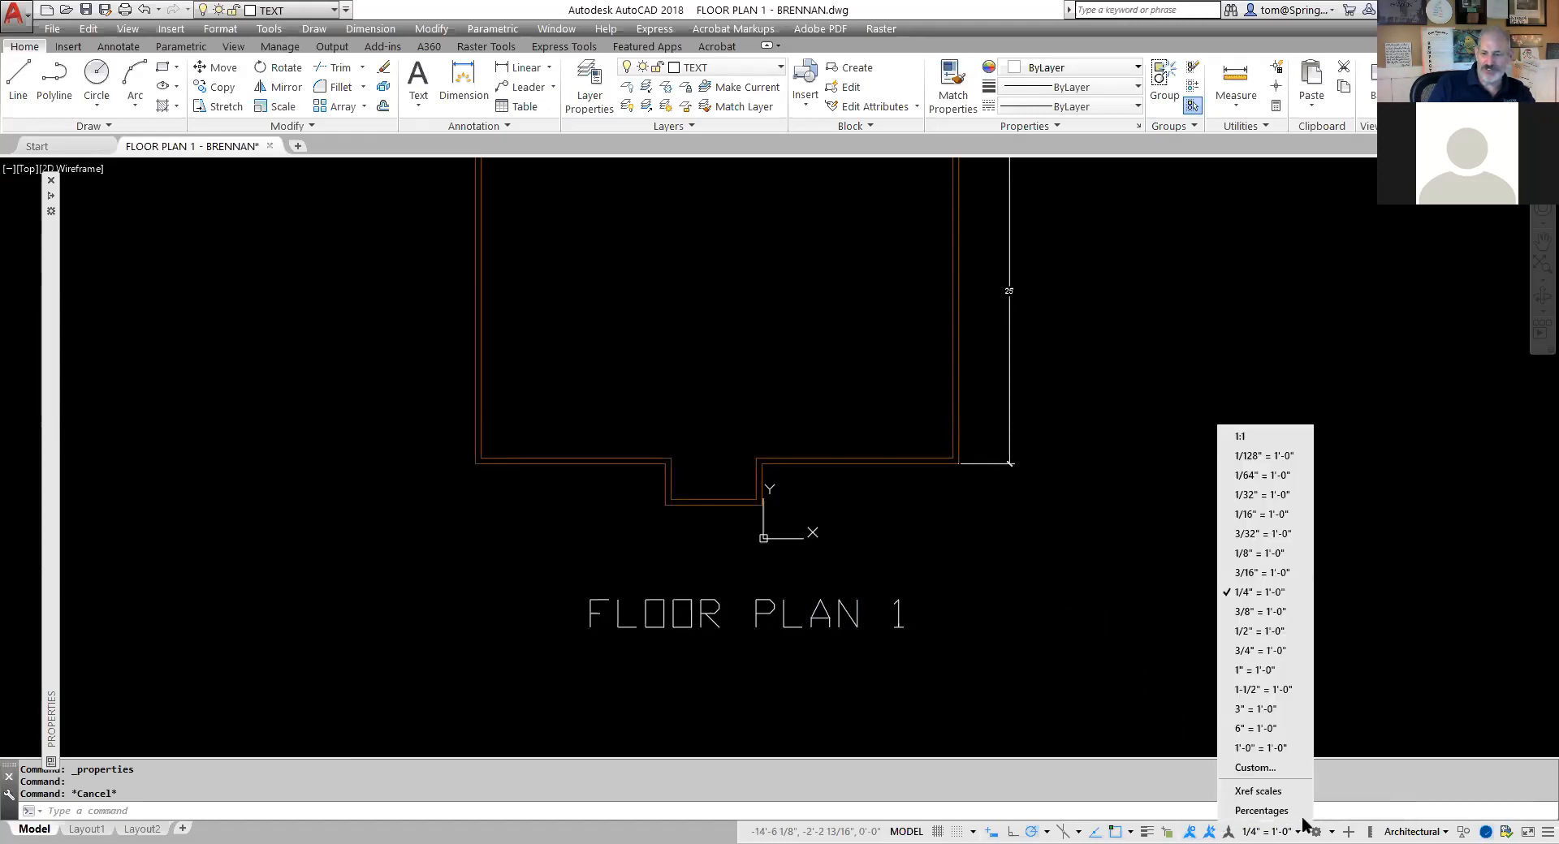
pyautogui.click(1263, 574)
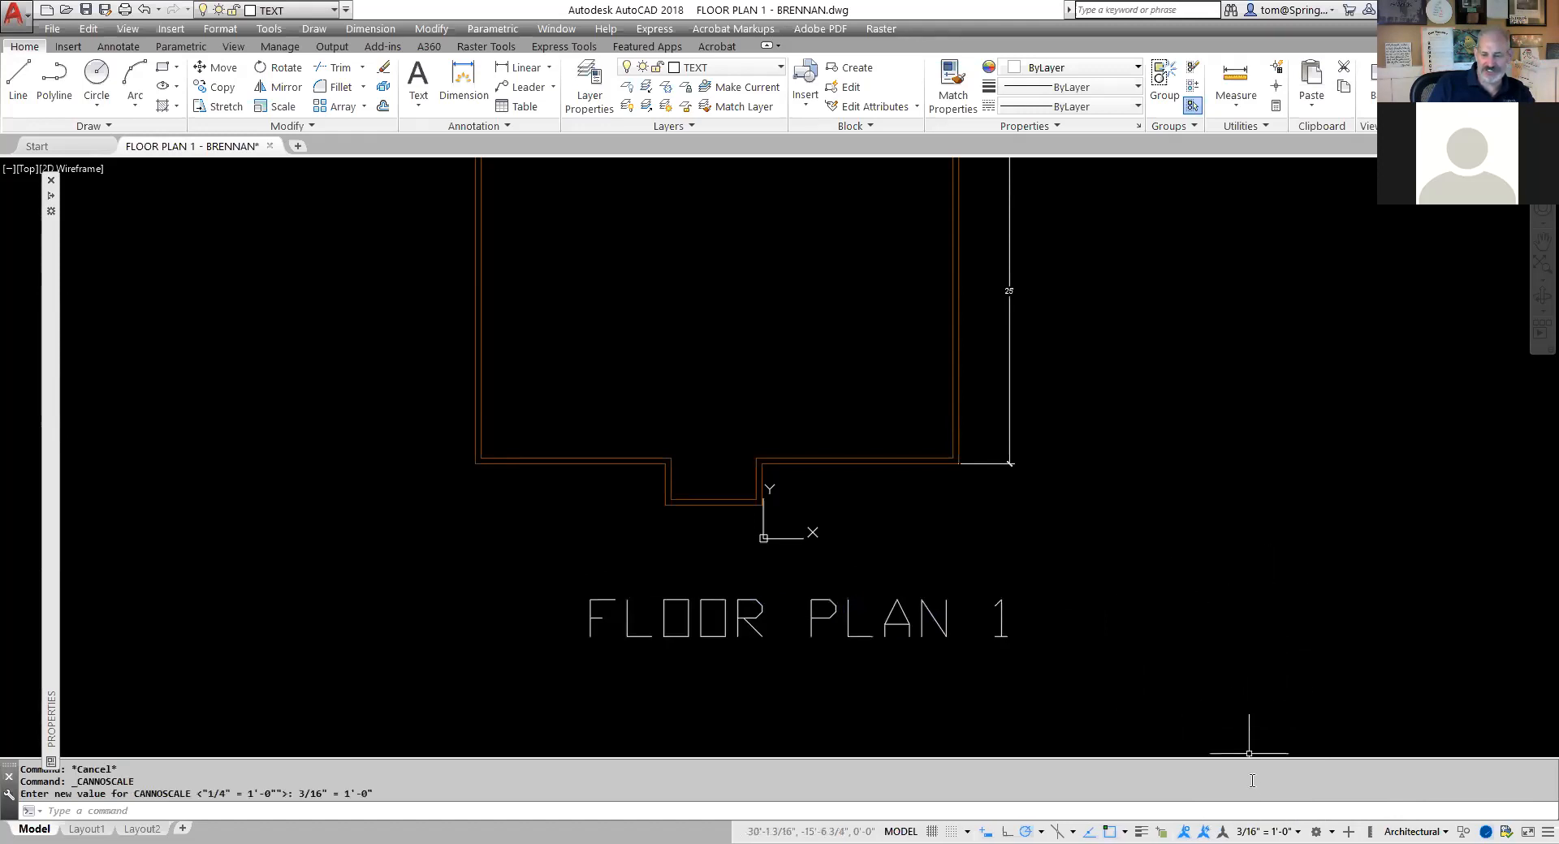
pyautogui.click(1297, 832)
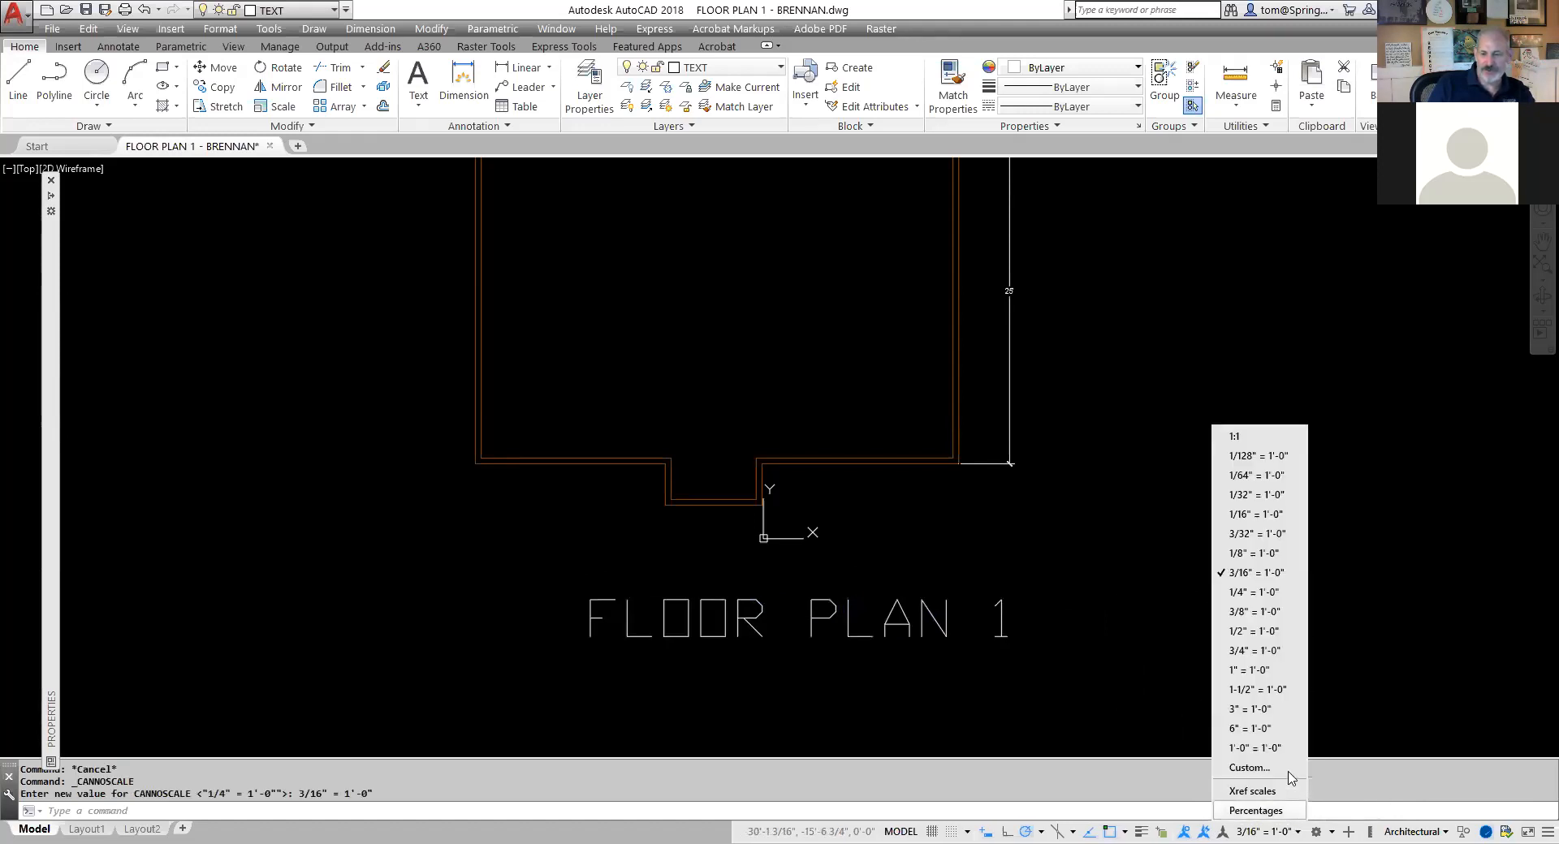
pyautogui.click(1252, 513)
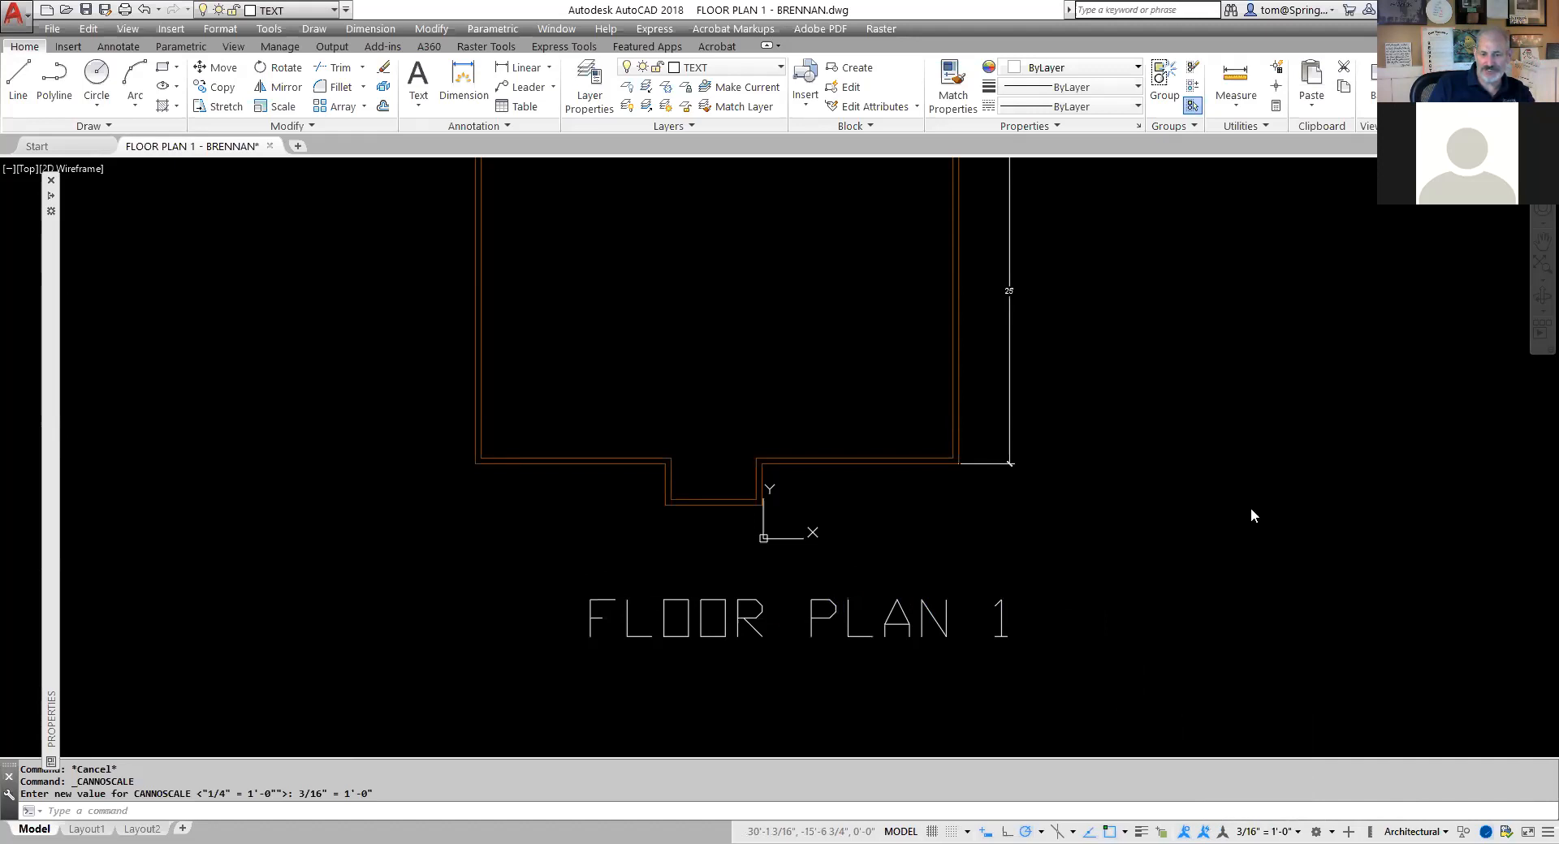
pyautogui.click(1297, 831)
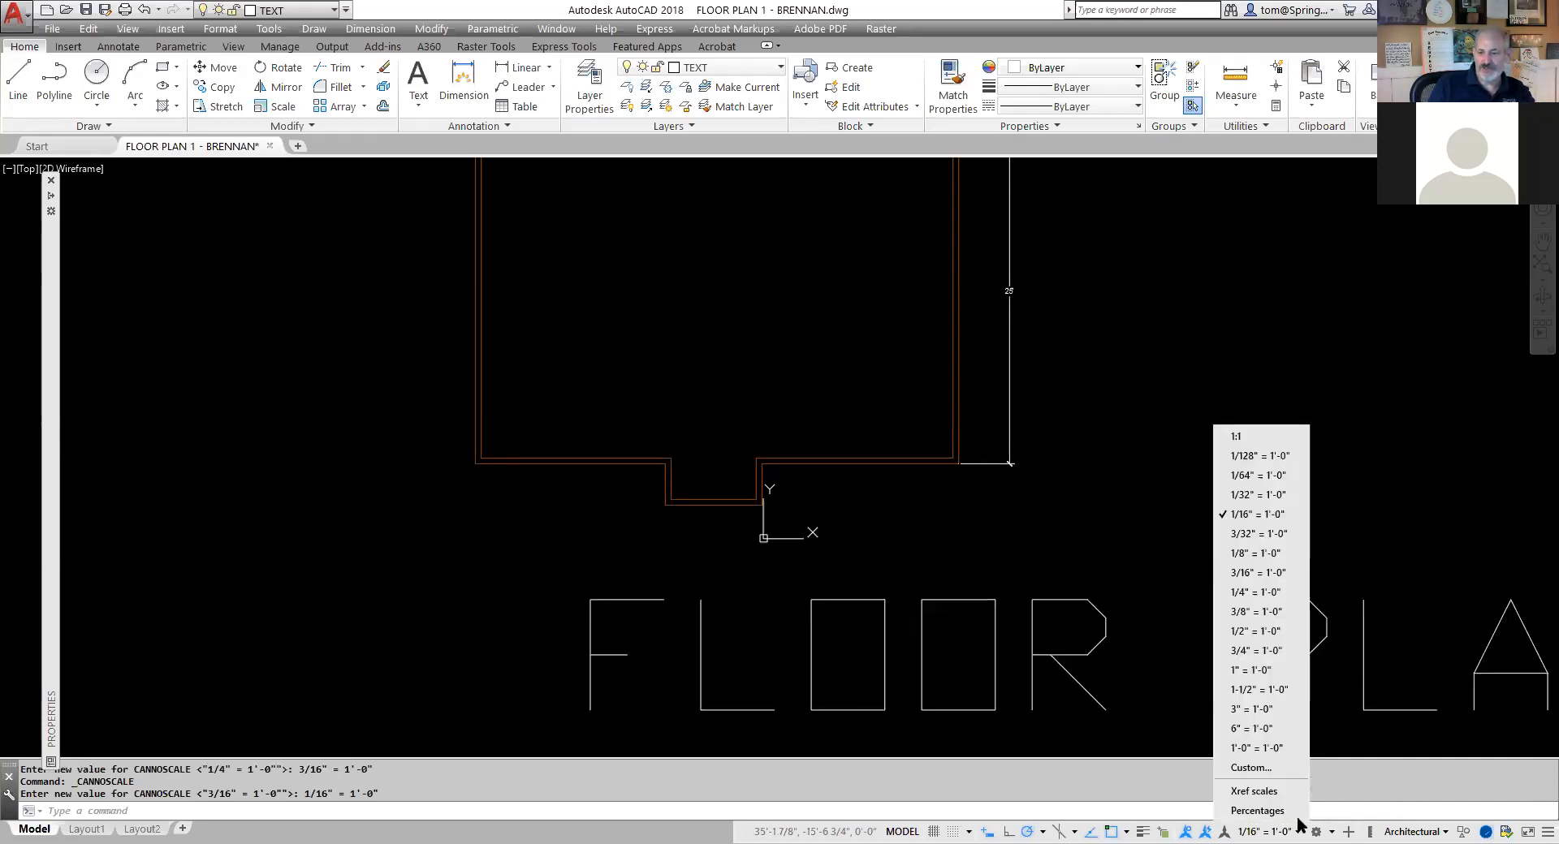
pyautogui.click(1260, 592)
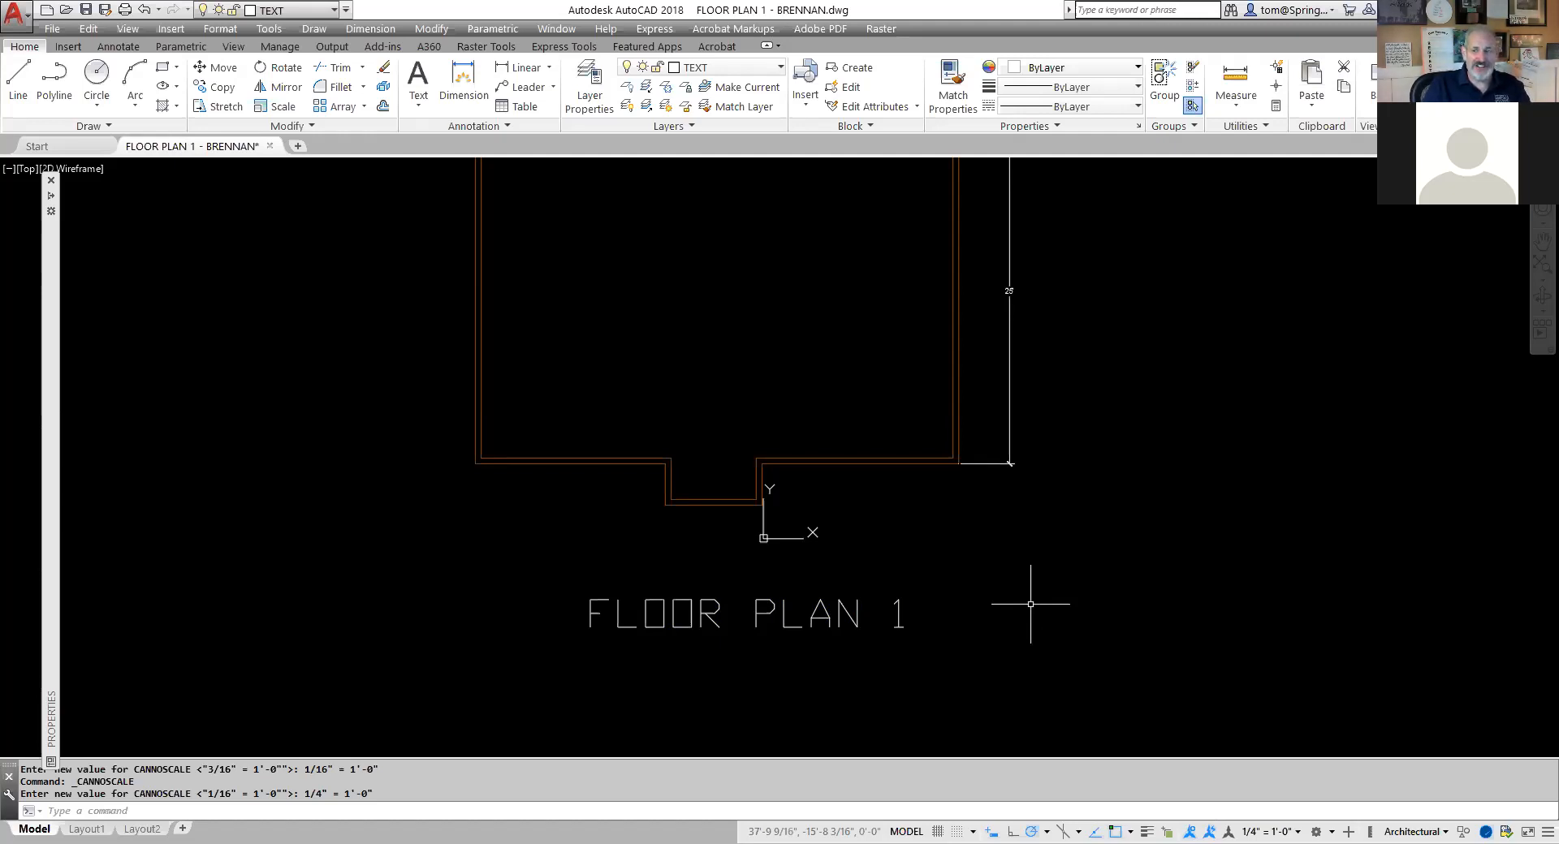
# Set the Annotative text style's font to Arial, apply the change and close the style settings.
pyautogui.click(509, 127)
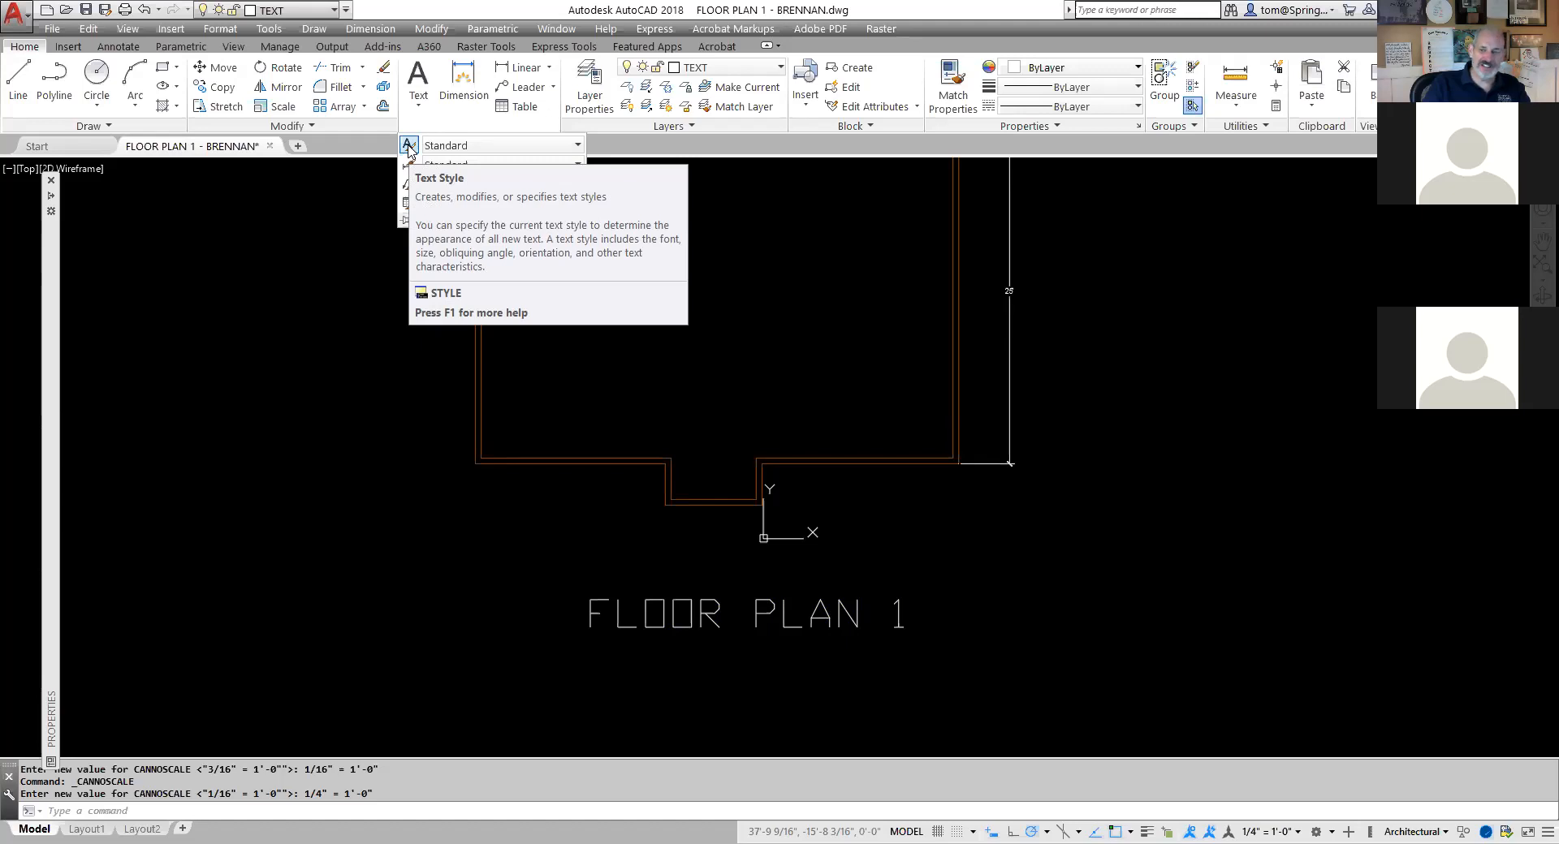
pyautogui.click(408, 147)
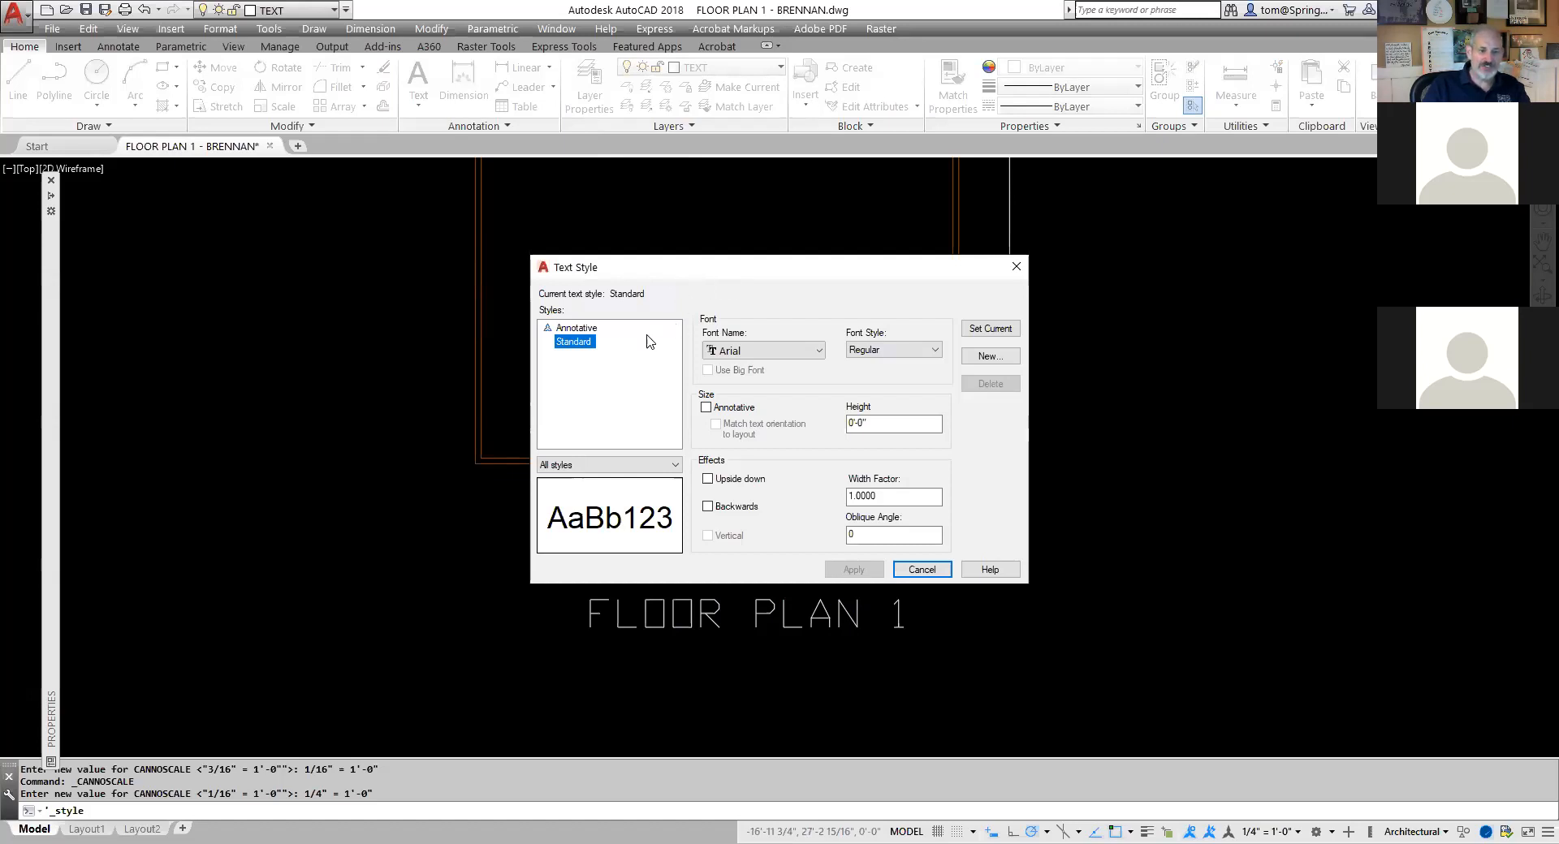
pyautogui.click(589, 329)
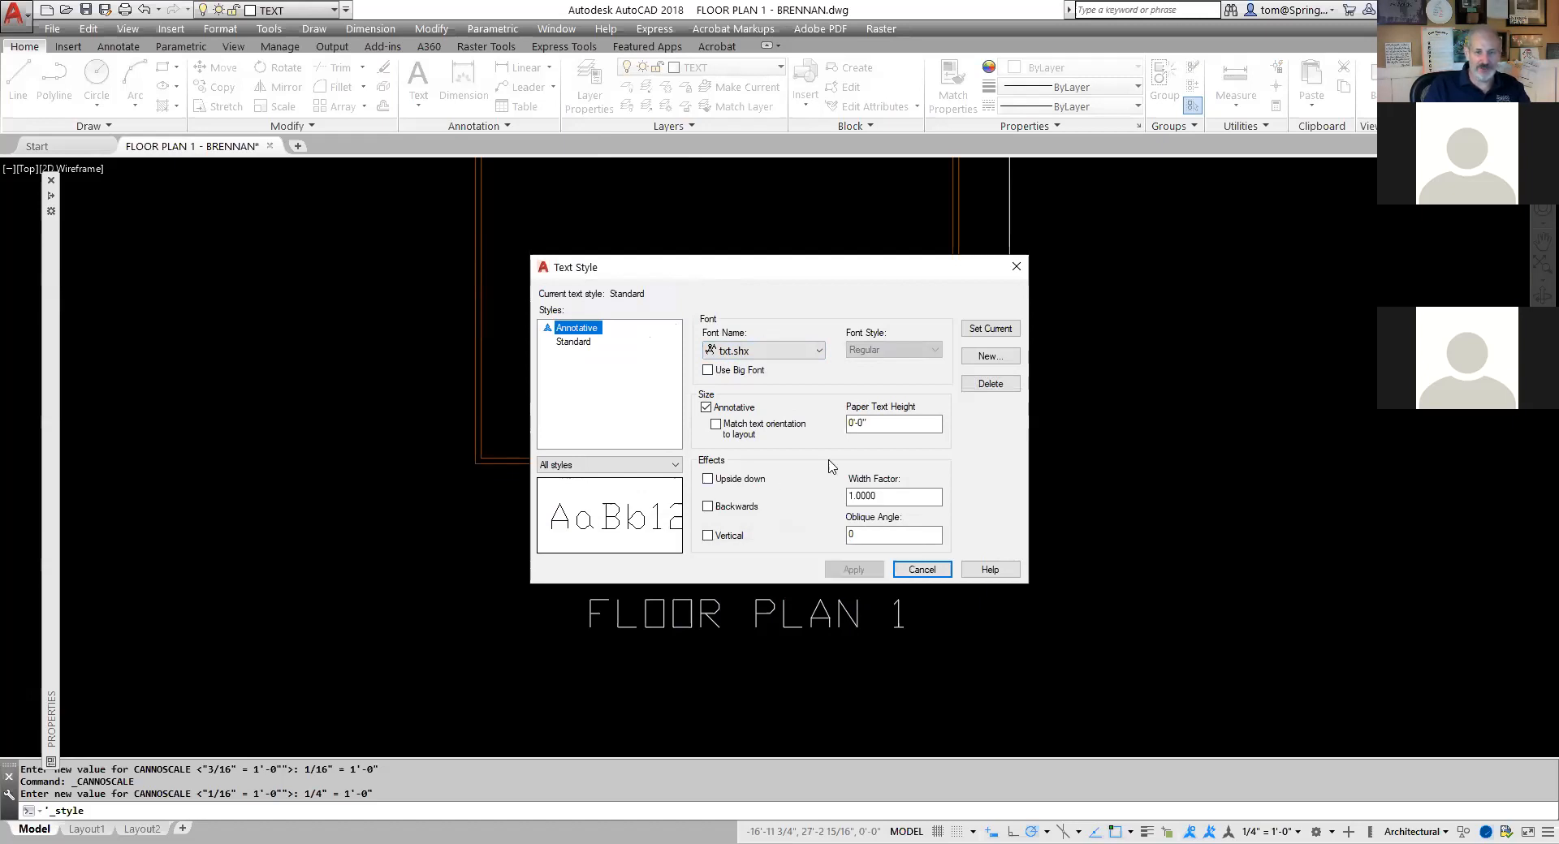
pyautogui.click(818, 350)
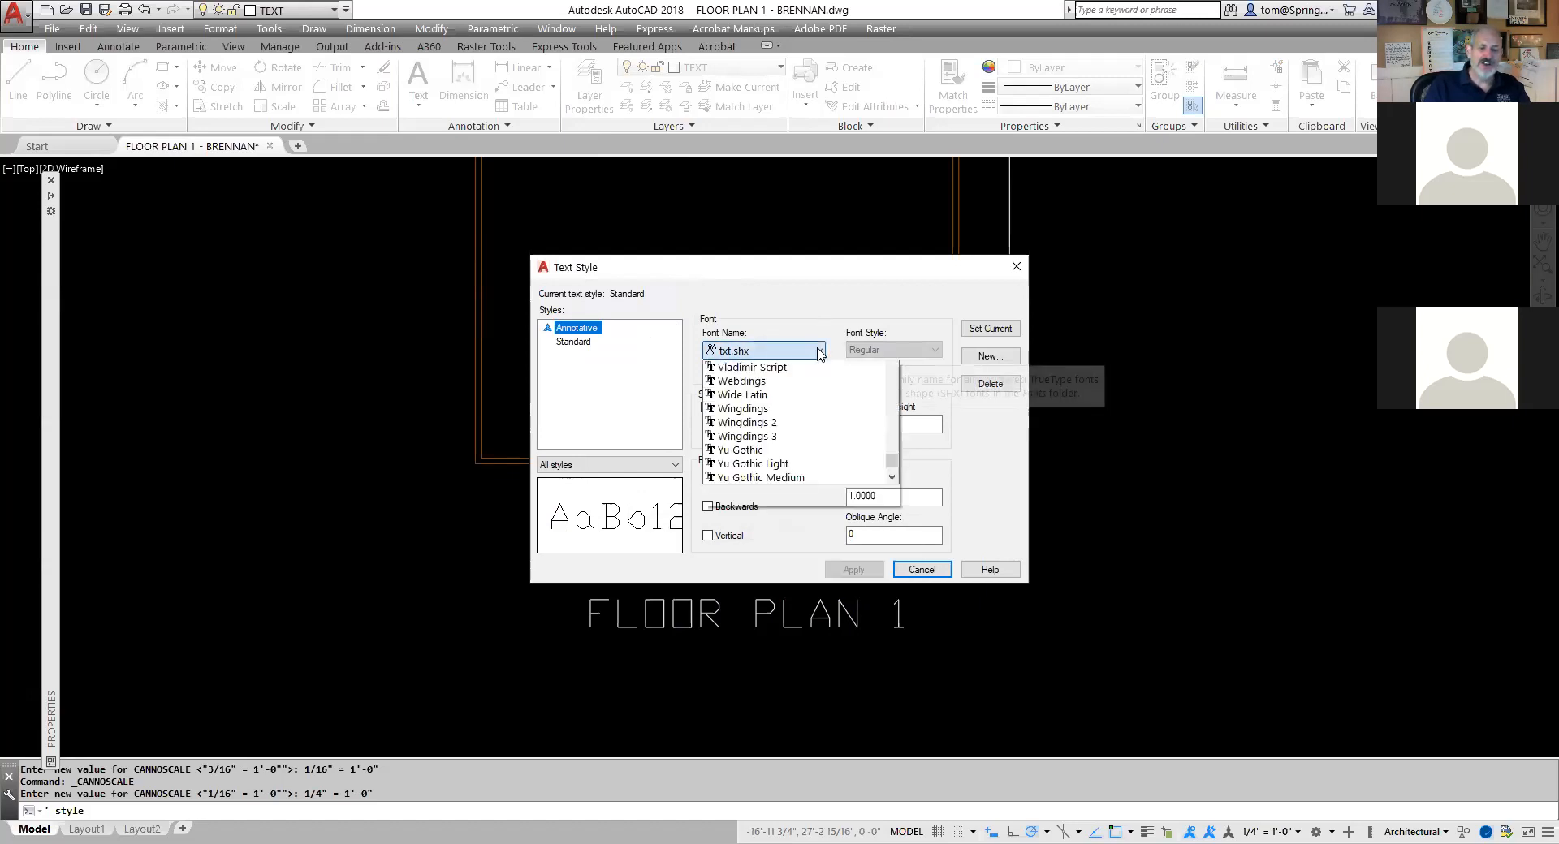
pyautogui.moveTo(892, 559); pyautogui.dragTo(891, 401)
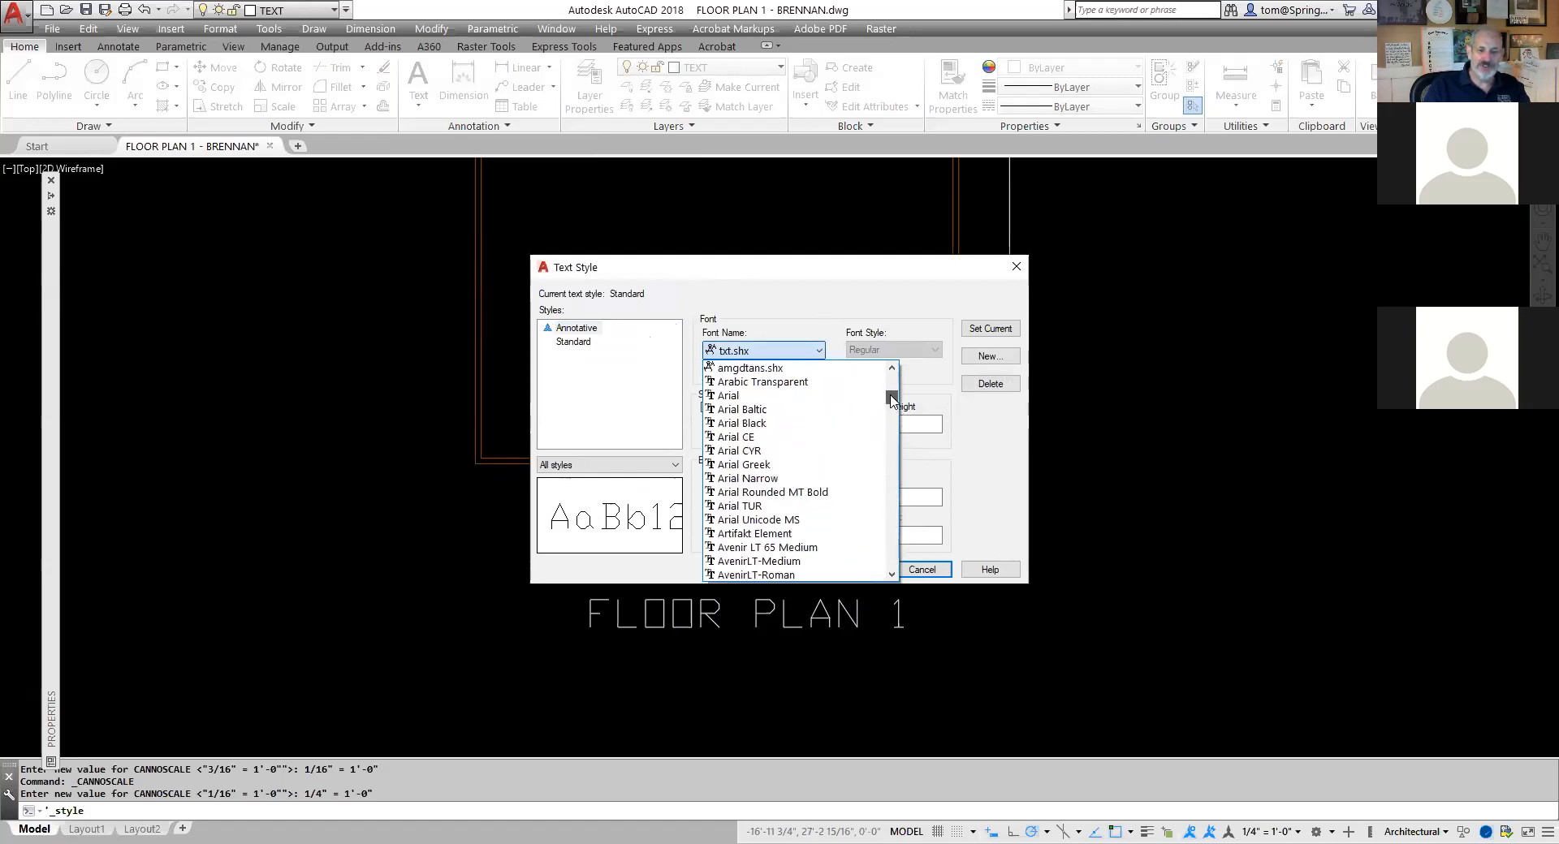
pyautogui.click(755, 396)
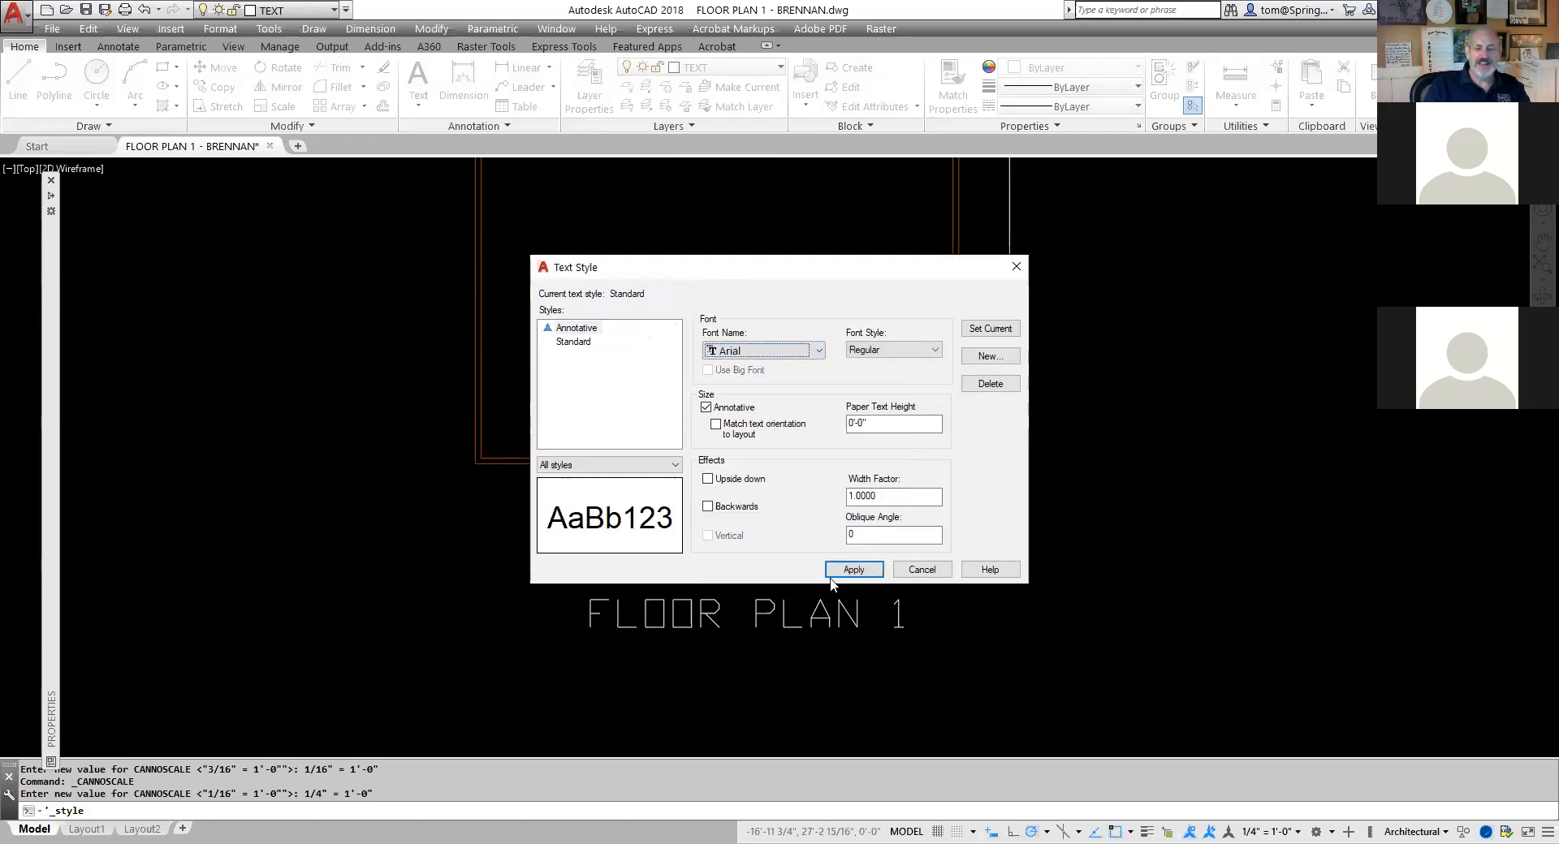
pyautogui.click(867, 571)
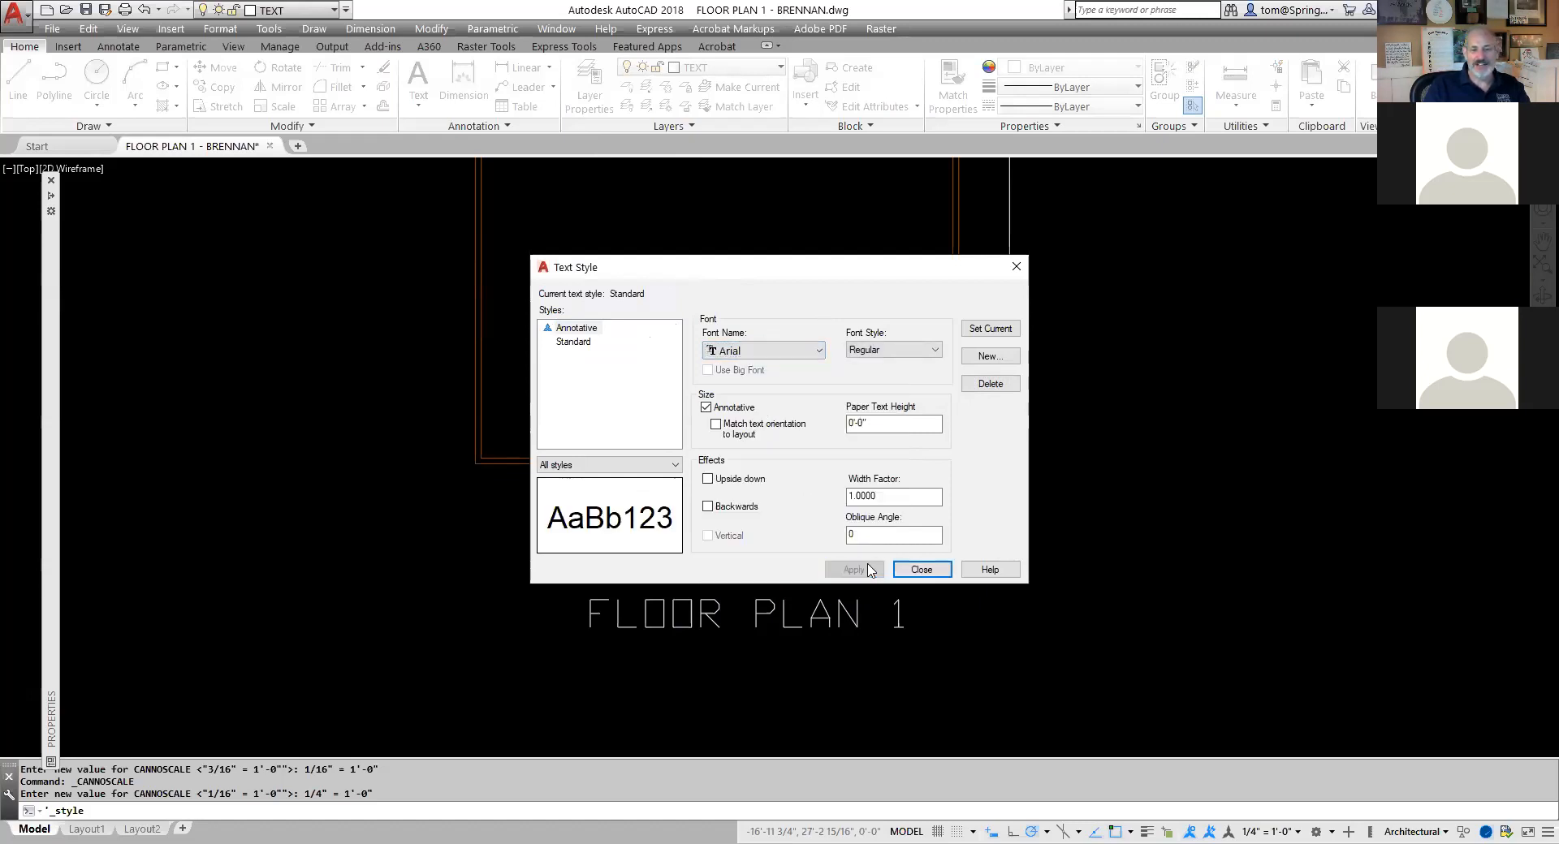
pyautogui.click(921, 570)
# Regenerate the drawing with REGEN to update the title's font.
pyautogui.scroll(5, 748, 574)
pyautogui.scroll(-8, 751, 575)
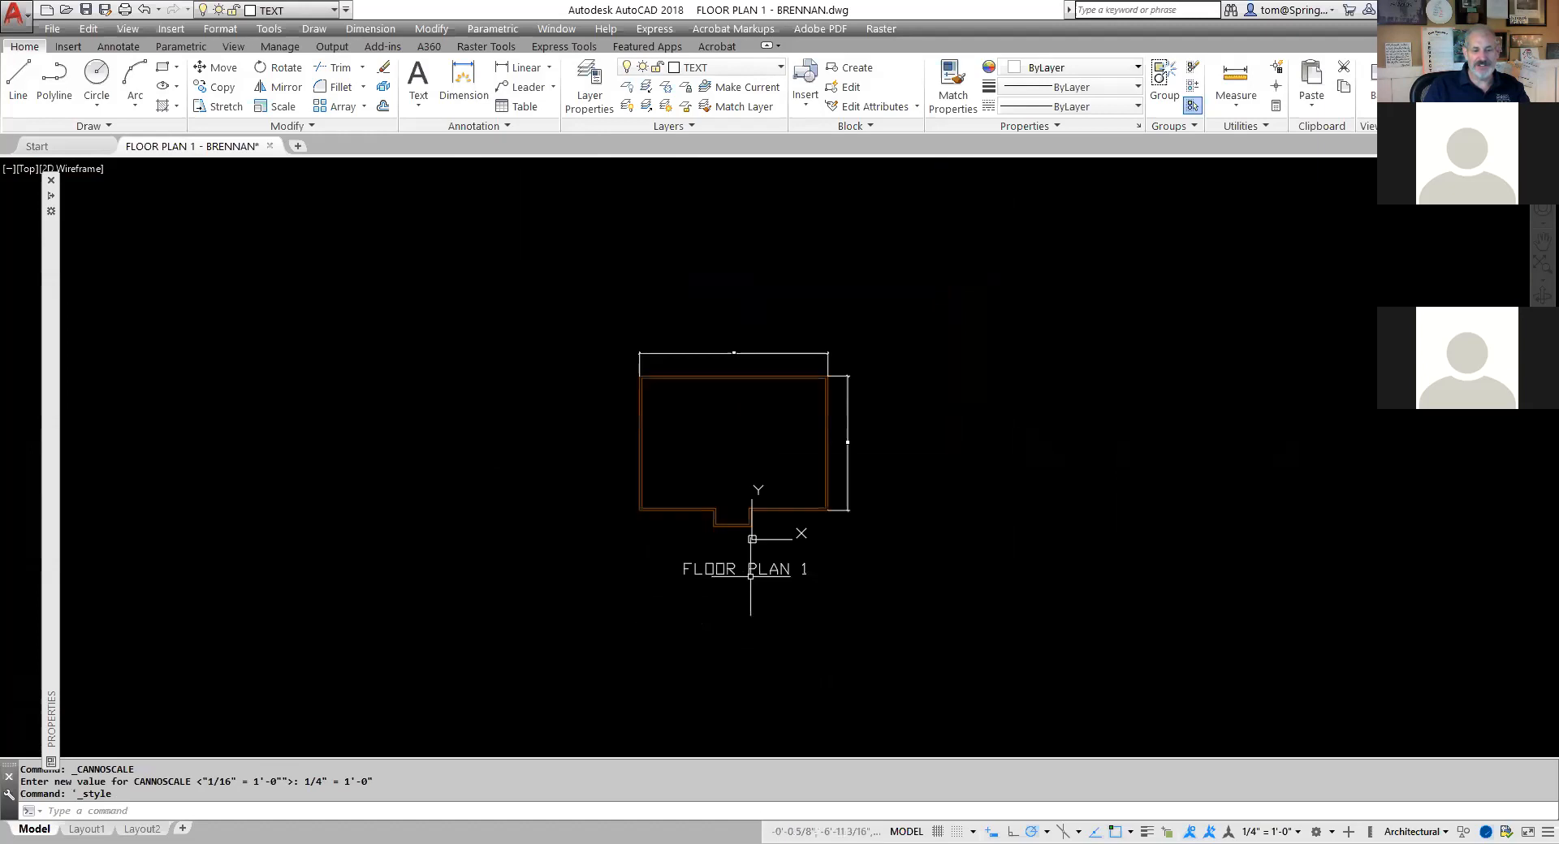
pyautogui.scroll(2, 751, 575)
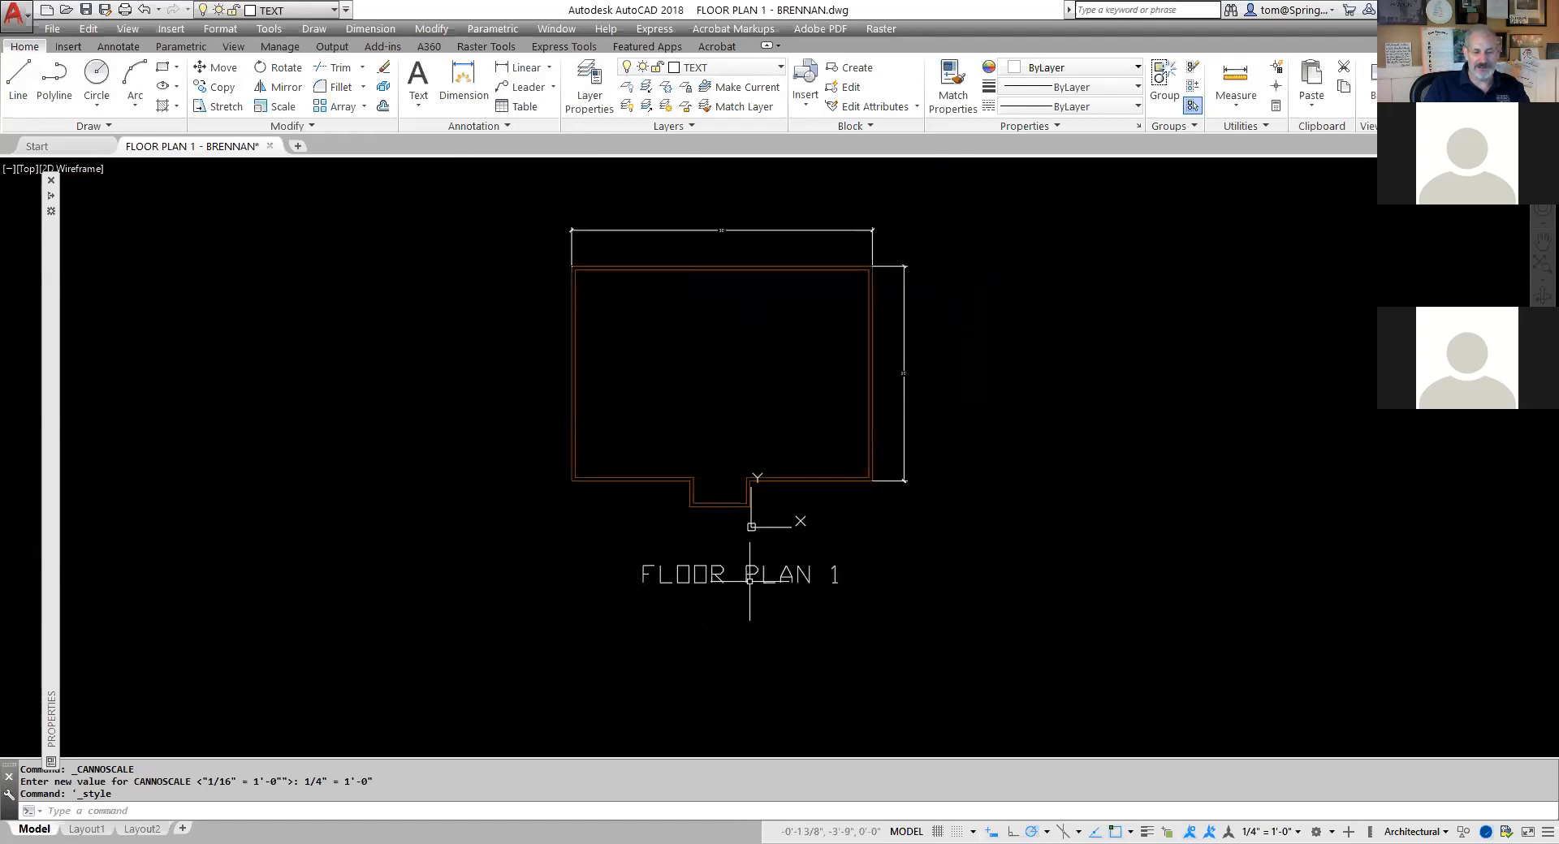
pyautogui.write('REGEN')
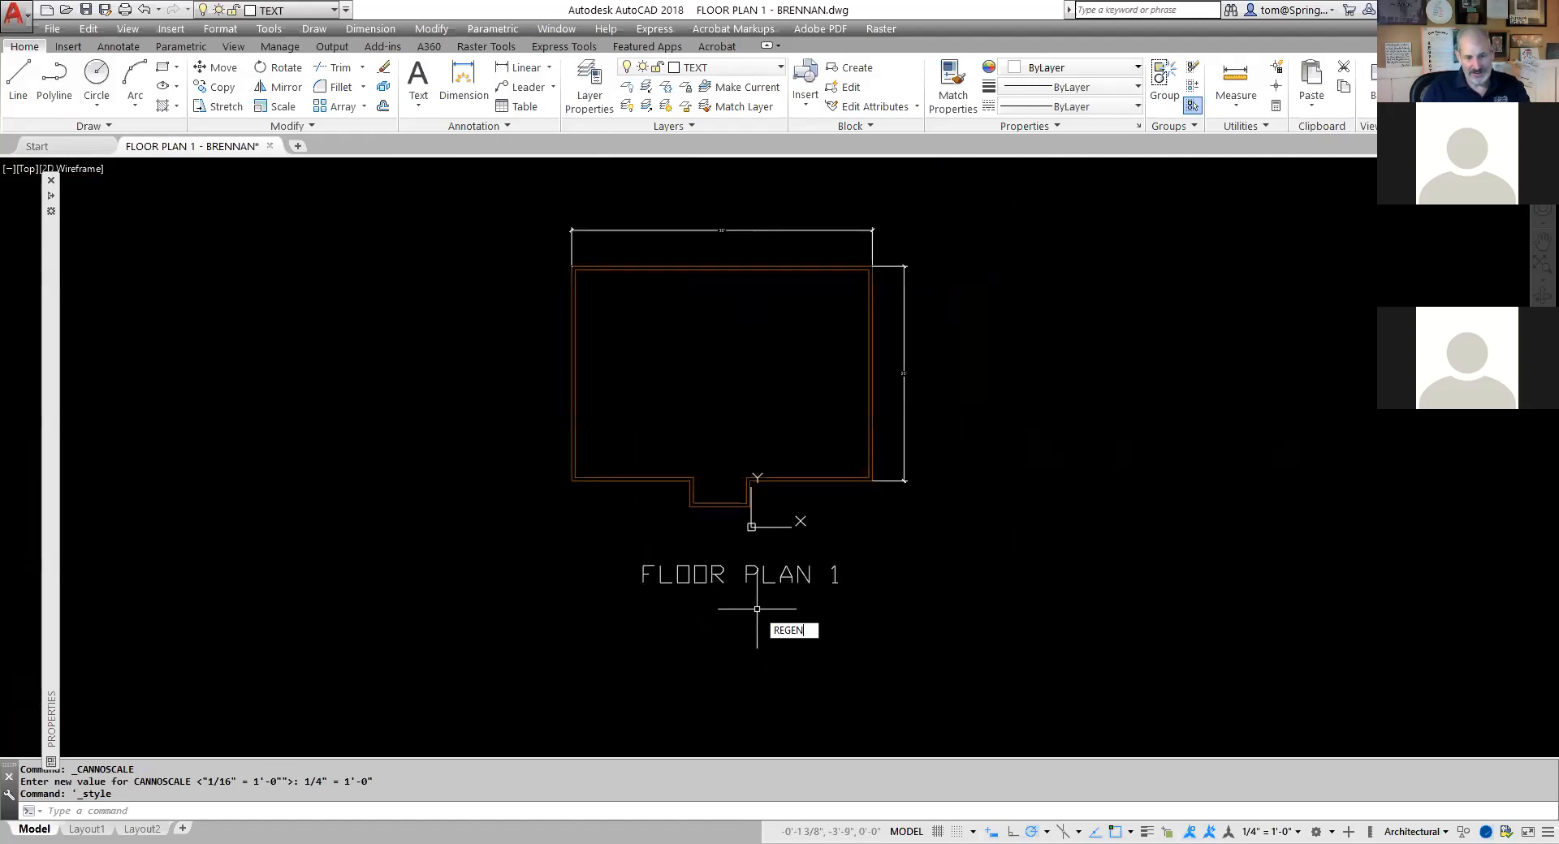
pyautogui.press('Return')
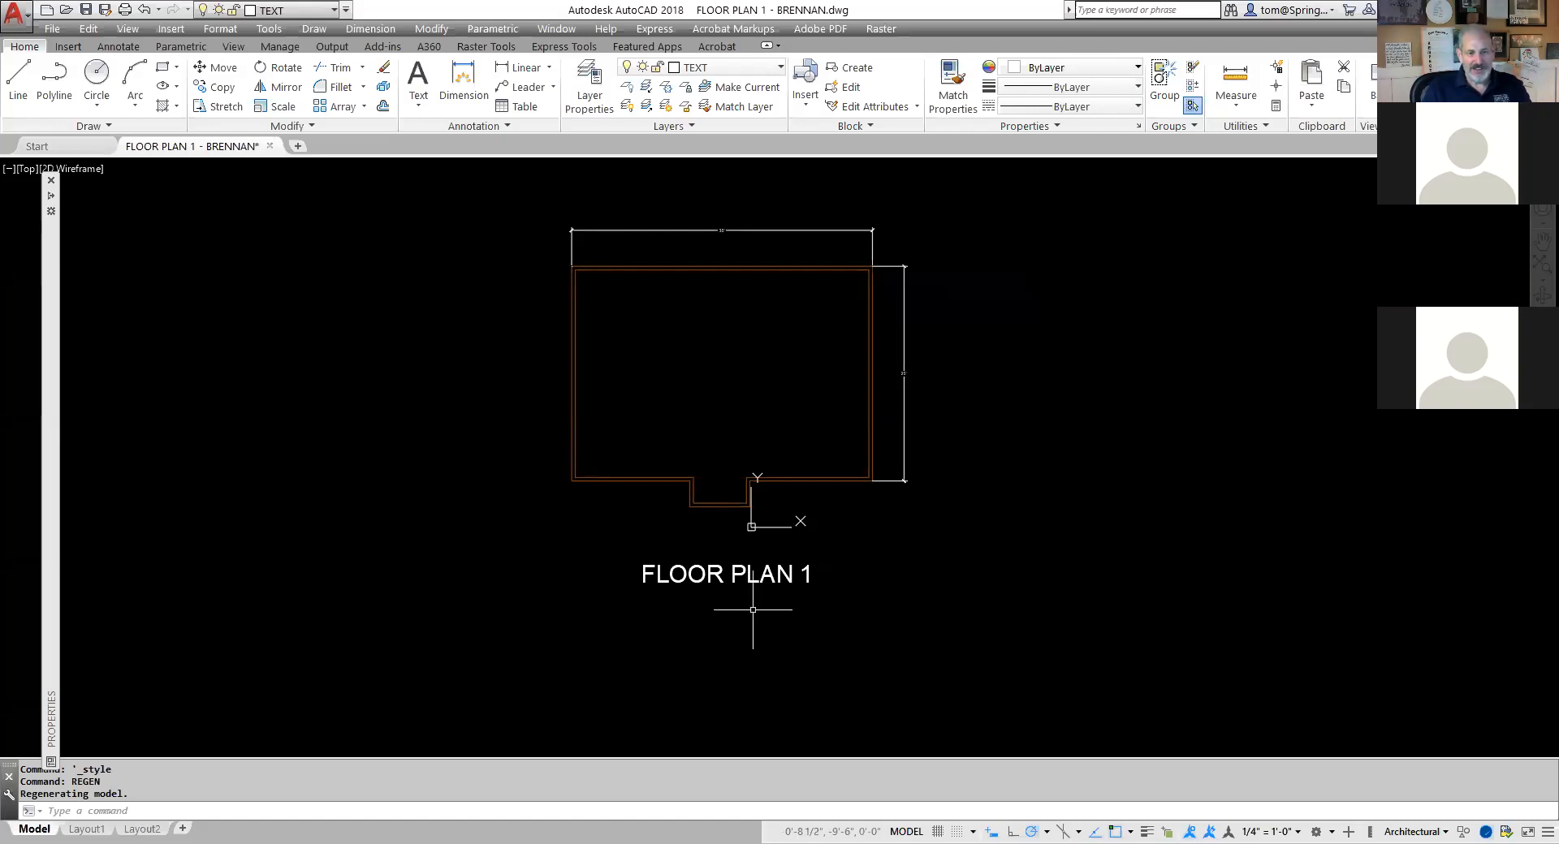
# Show the command history in the text window and highlight the REGEN entry.
pyautogui.press('F2')
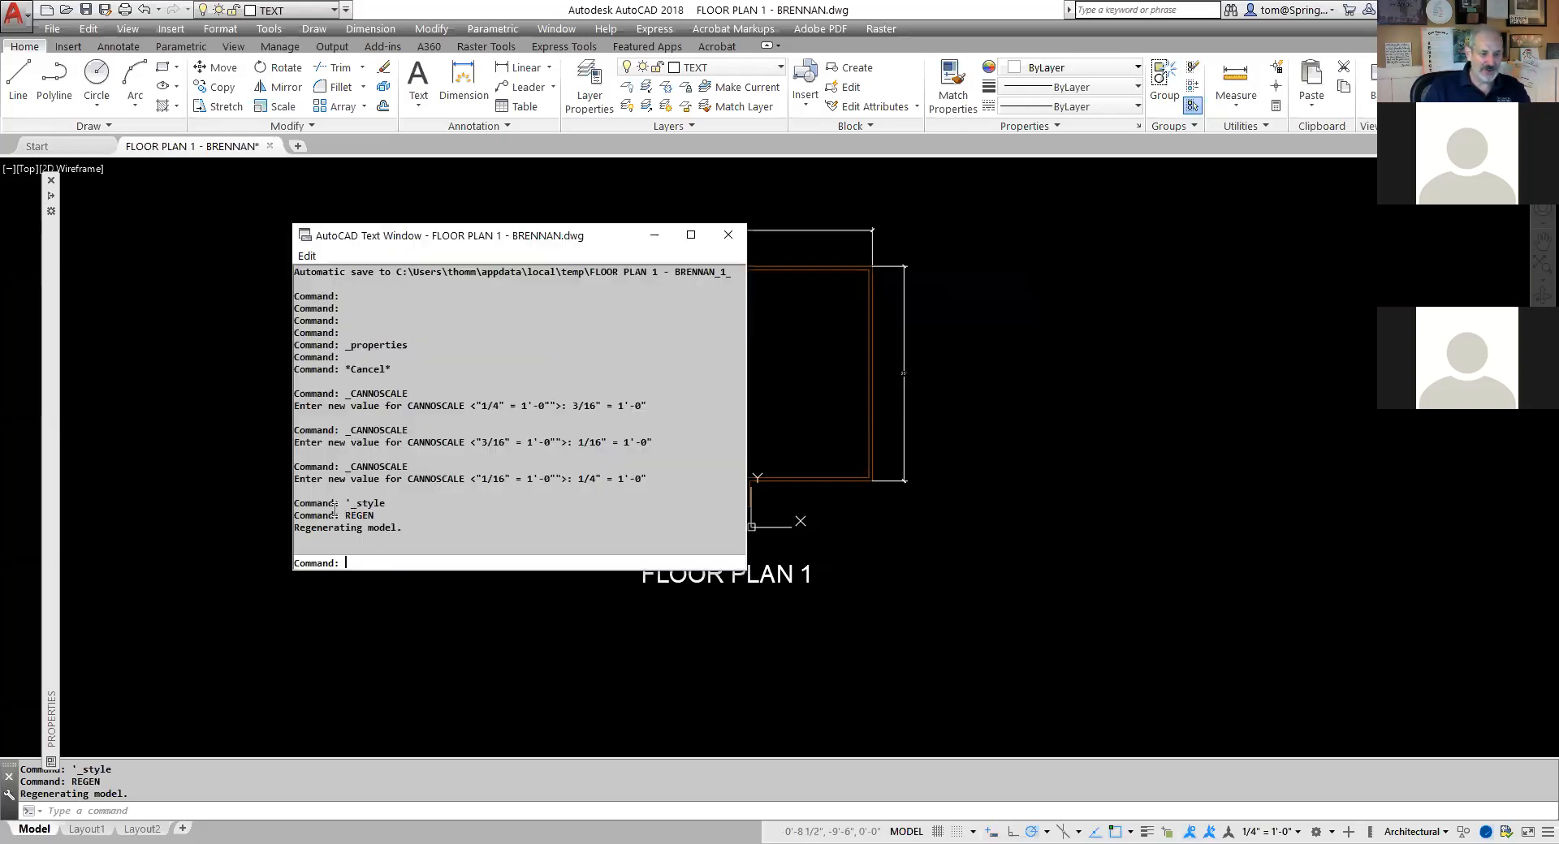
pyautogui.moveTo(345, 516); pyautogui.dragTo(393, 515)
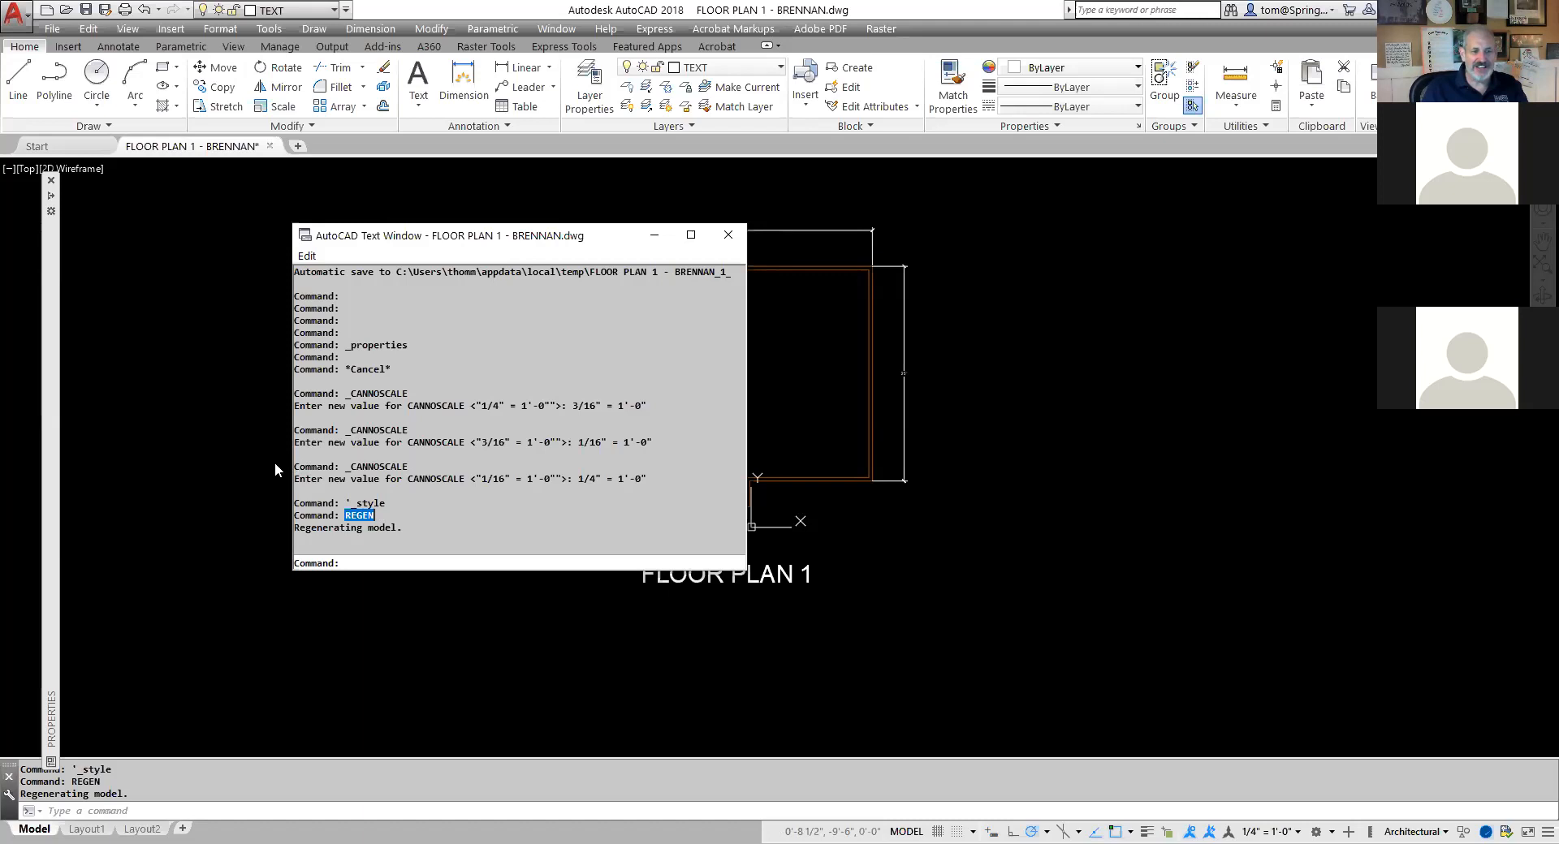
# Close the command history text window and return to the floor plan drawing.
pyautogui.click(725, 236)
pyautogui.scroll(5, 760, 536)
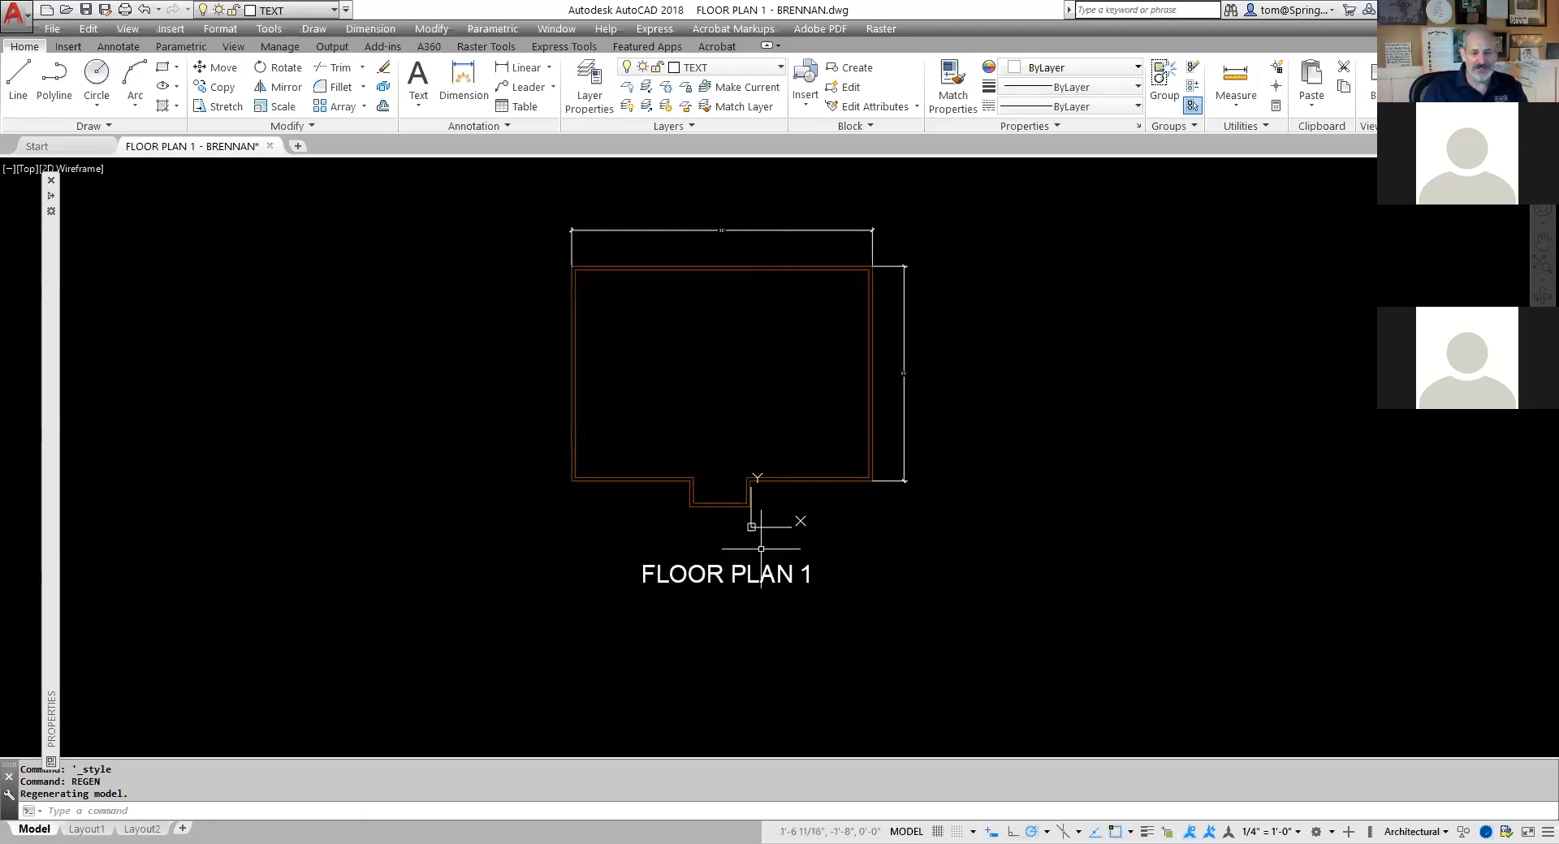
pyautogui.scroll(-3, 760, 556)
pyautogui.scroll(-4, 759, 556)
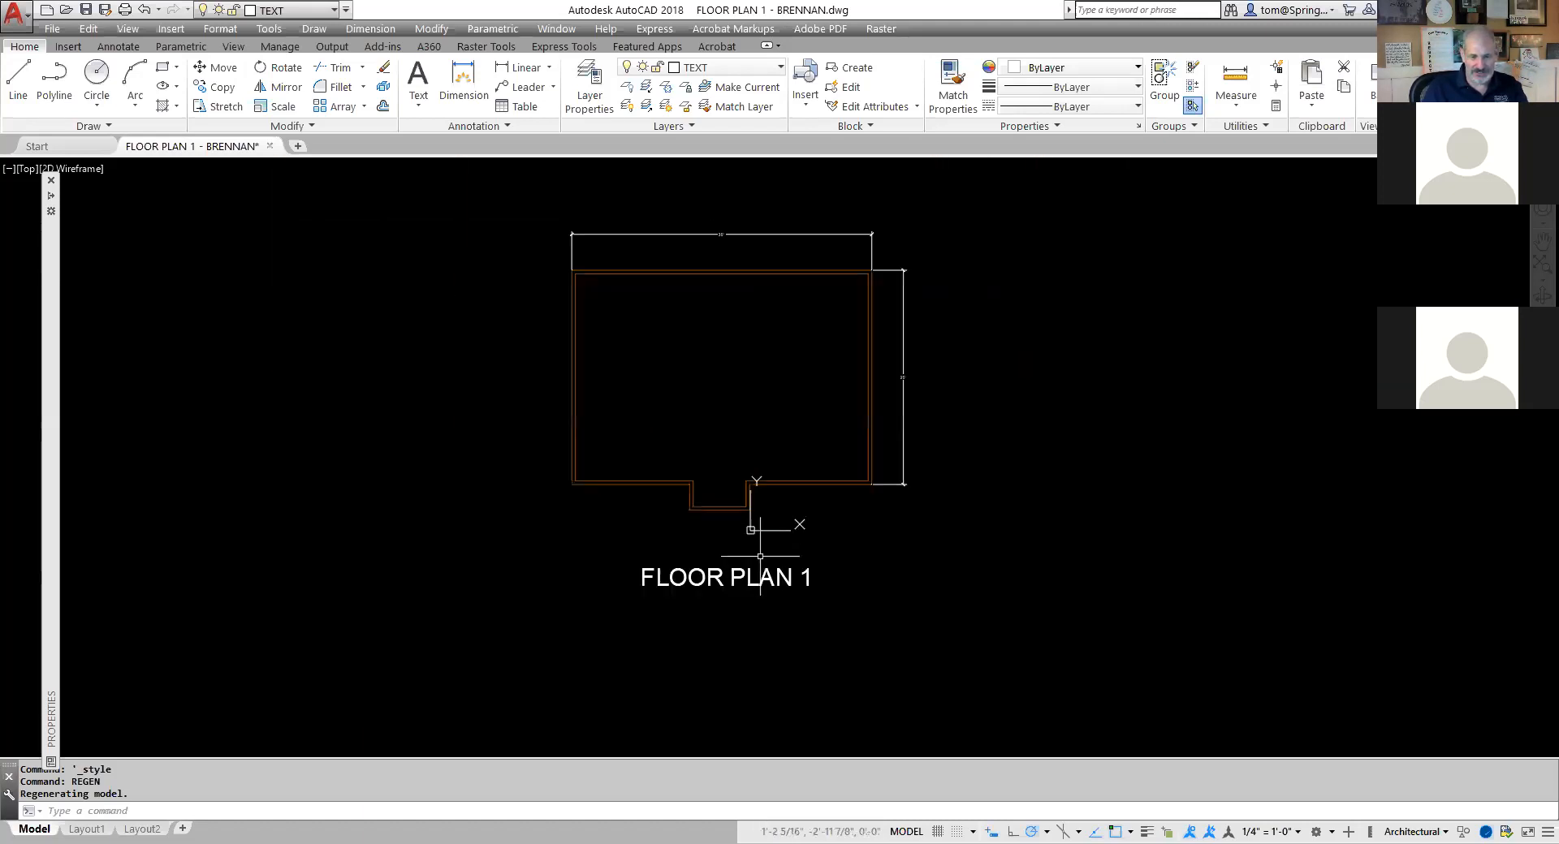
pyautogui.scroll(2, 760, 556)
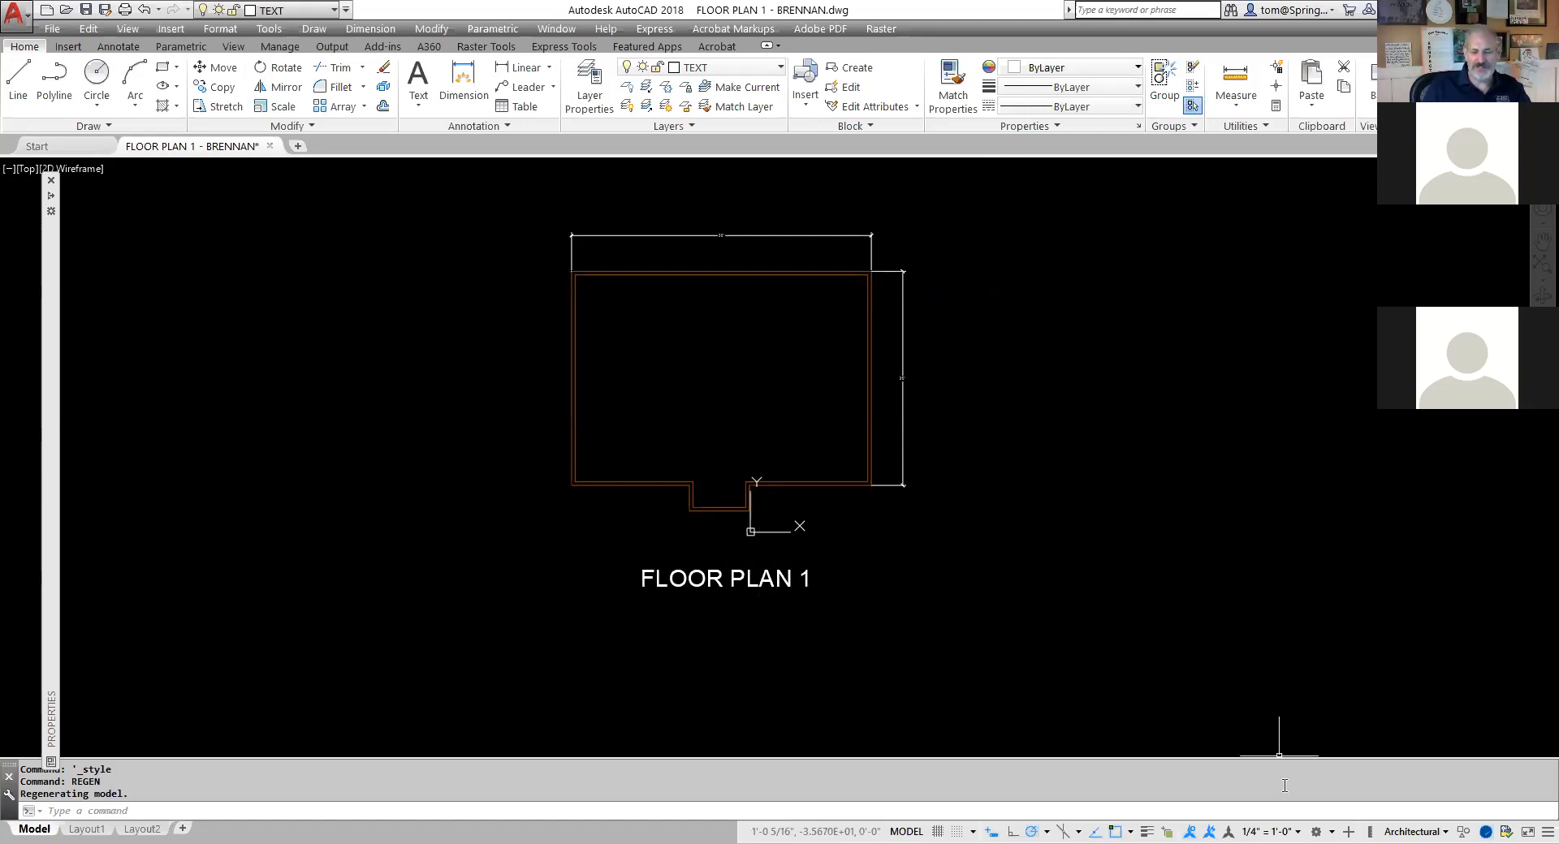
# Try annotation scales 3/8" = 1'-0" and 1" = 1'-0" on the title, and go back to 1/4" = 1'-0".
pyautogui.click(1299, 822)
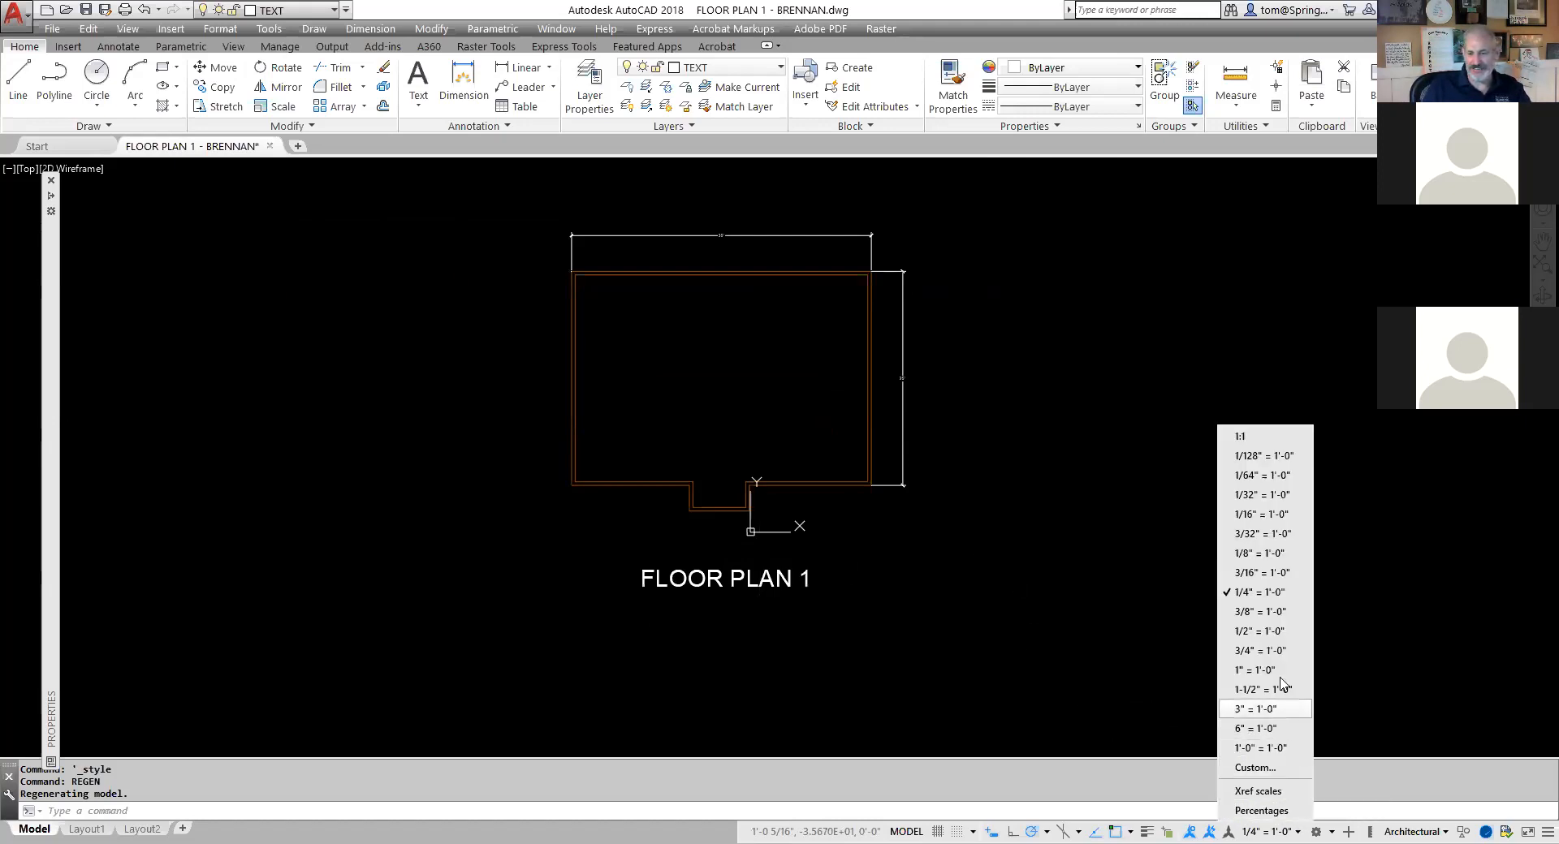
pyautogui.click(1277, 611)
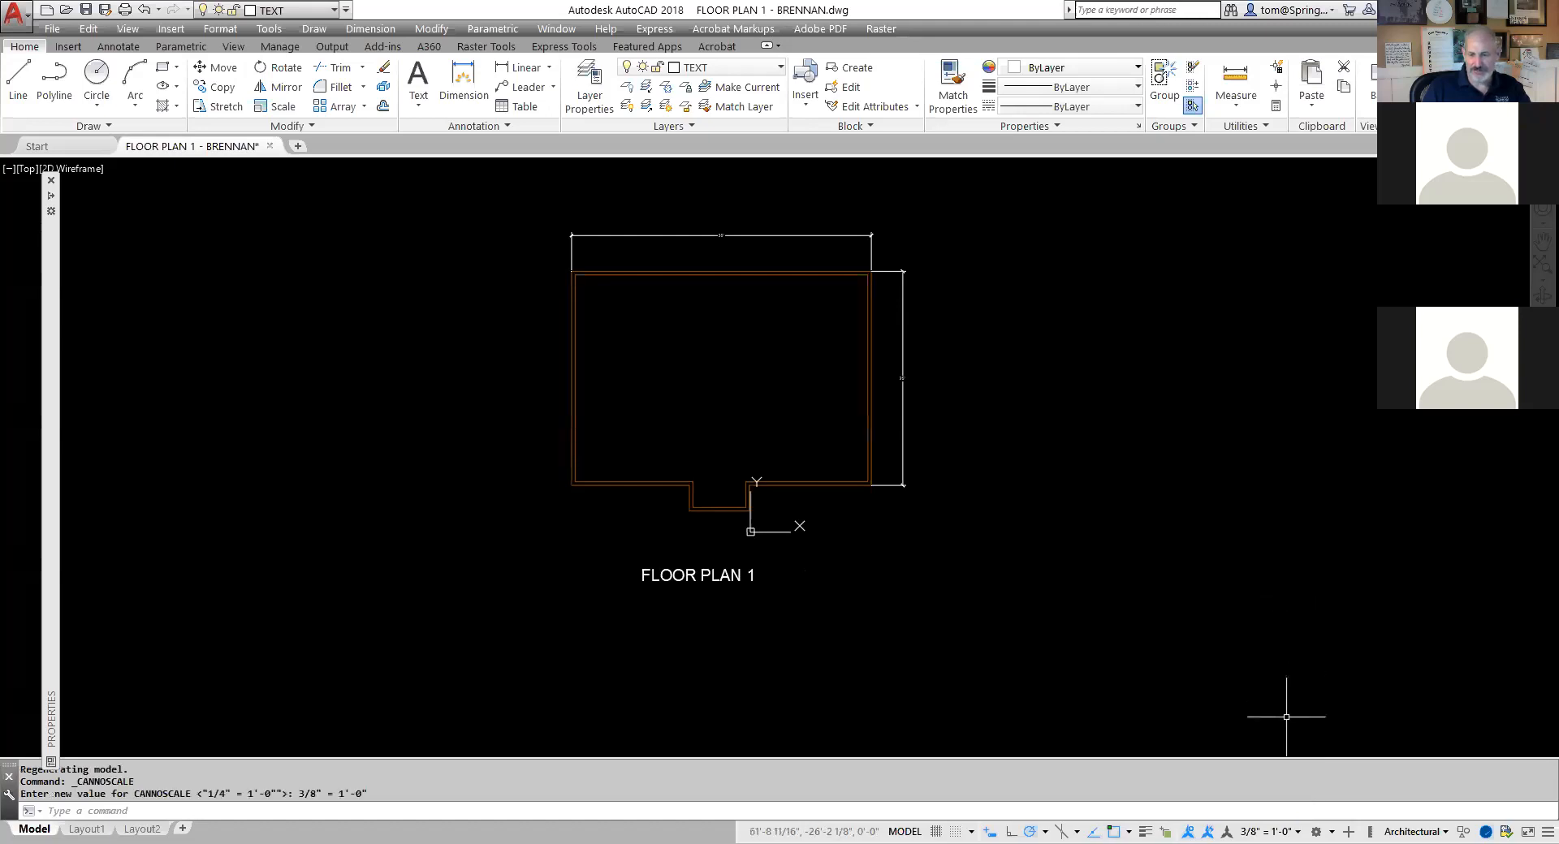
pyautogui.click(1300, 822)
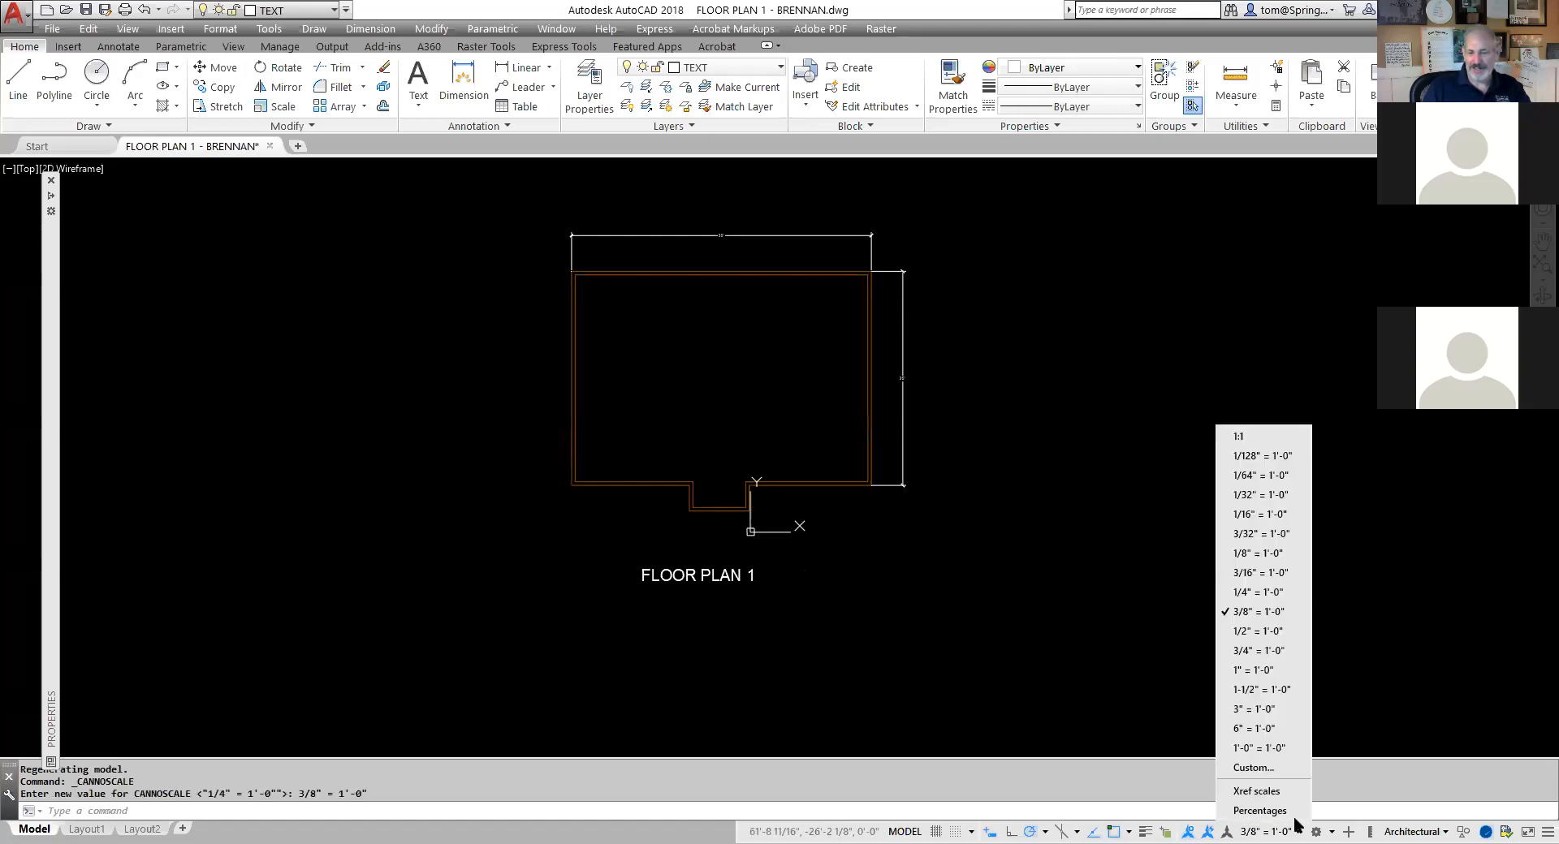
pyautogui.click(1279, 670)
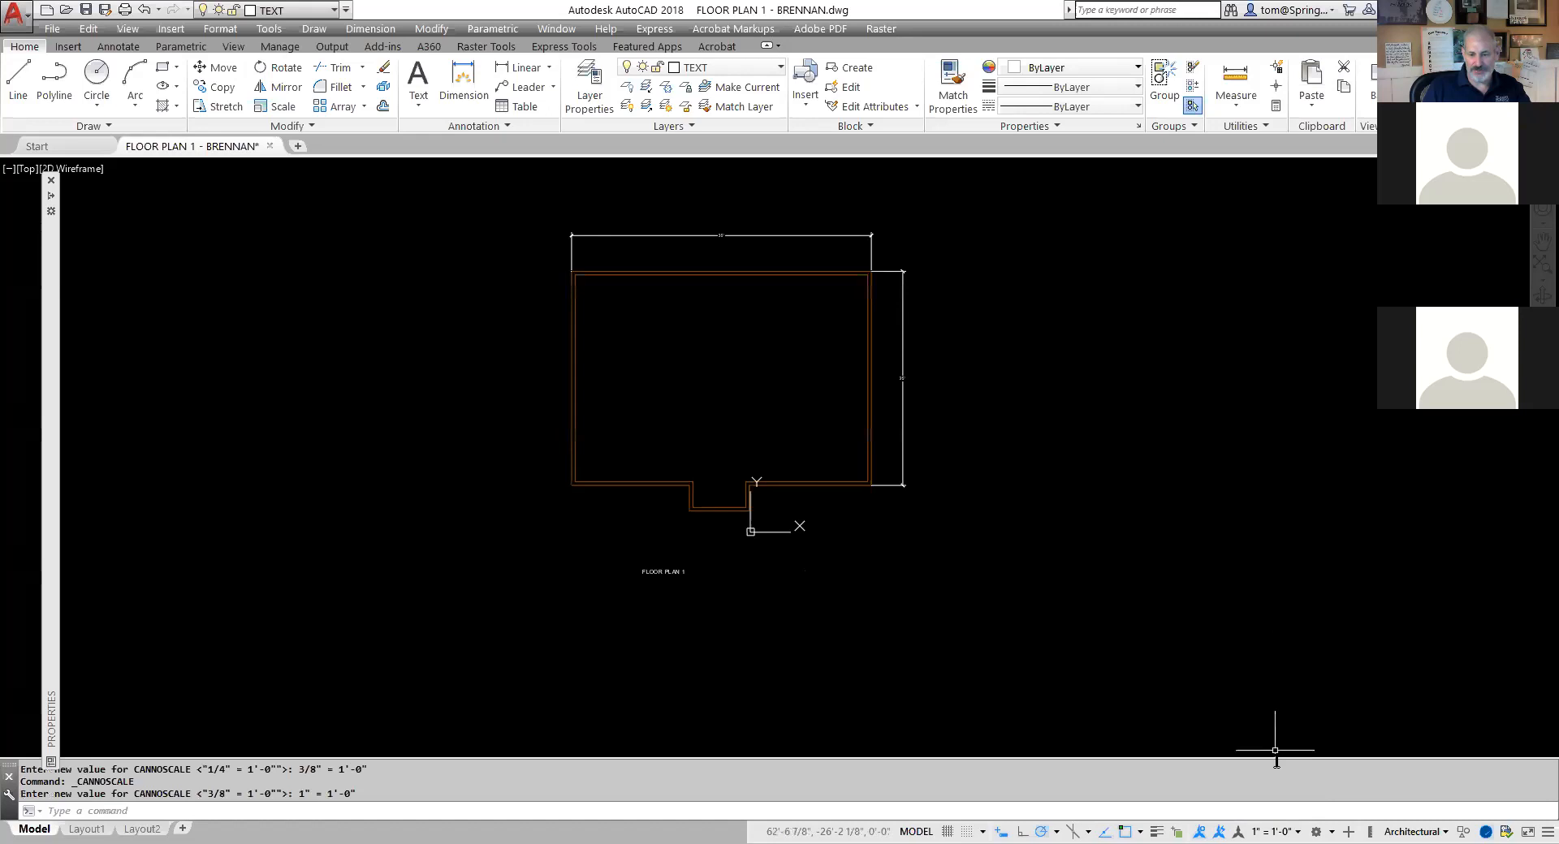
pyautogui.click(1297, 825)
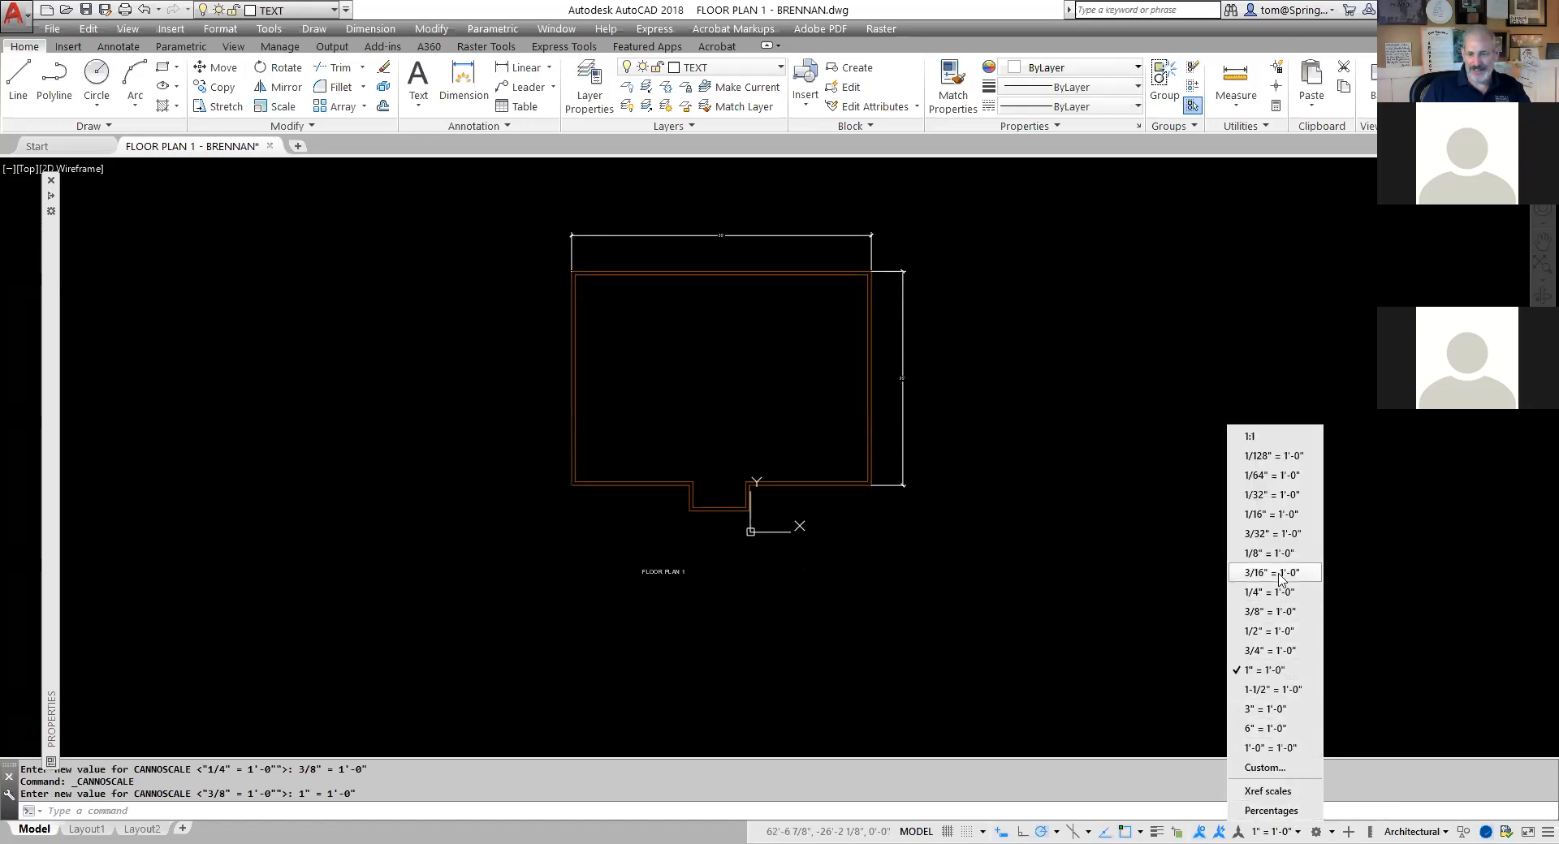
pyautogui.click(1280, 593)
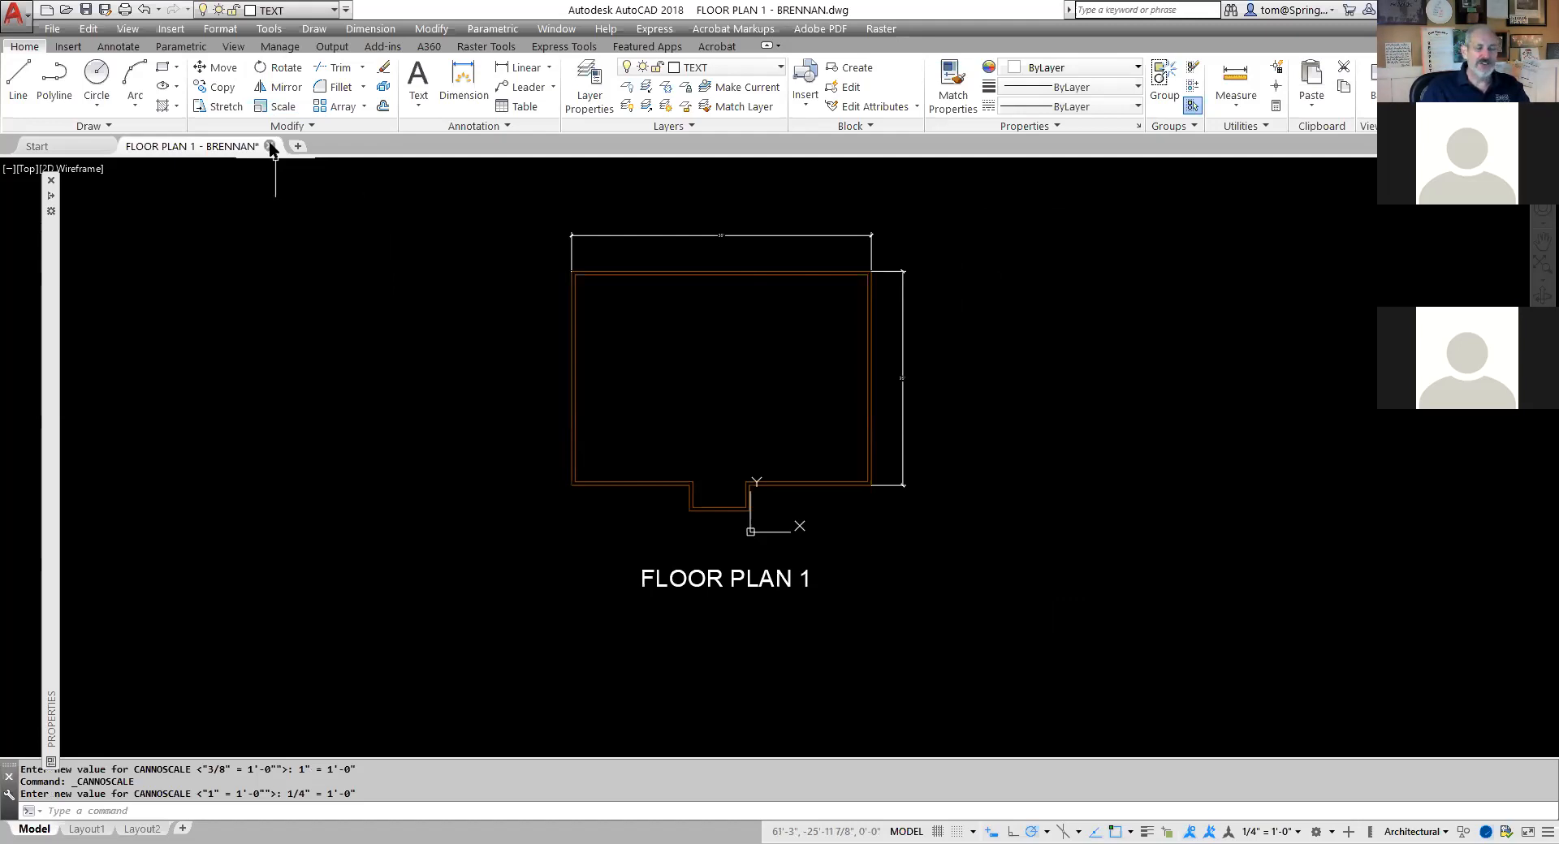
# Close the FLOOR PLAN 1 - BRENNAN drawing without saving its changes.
pyautogui.click(271, 147)
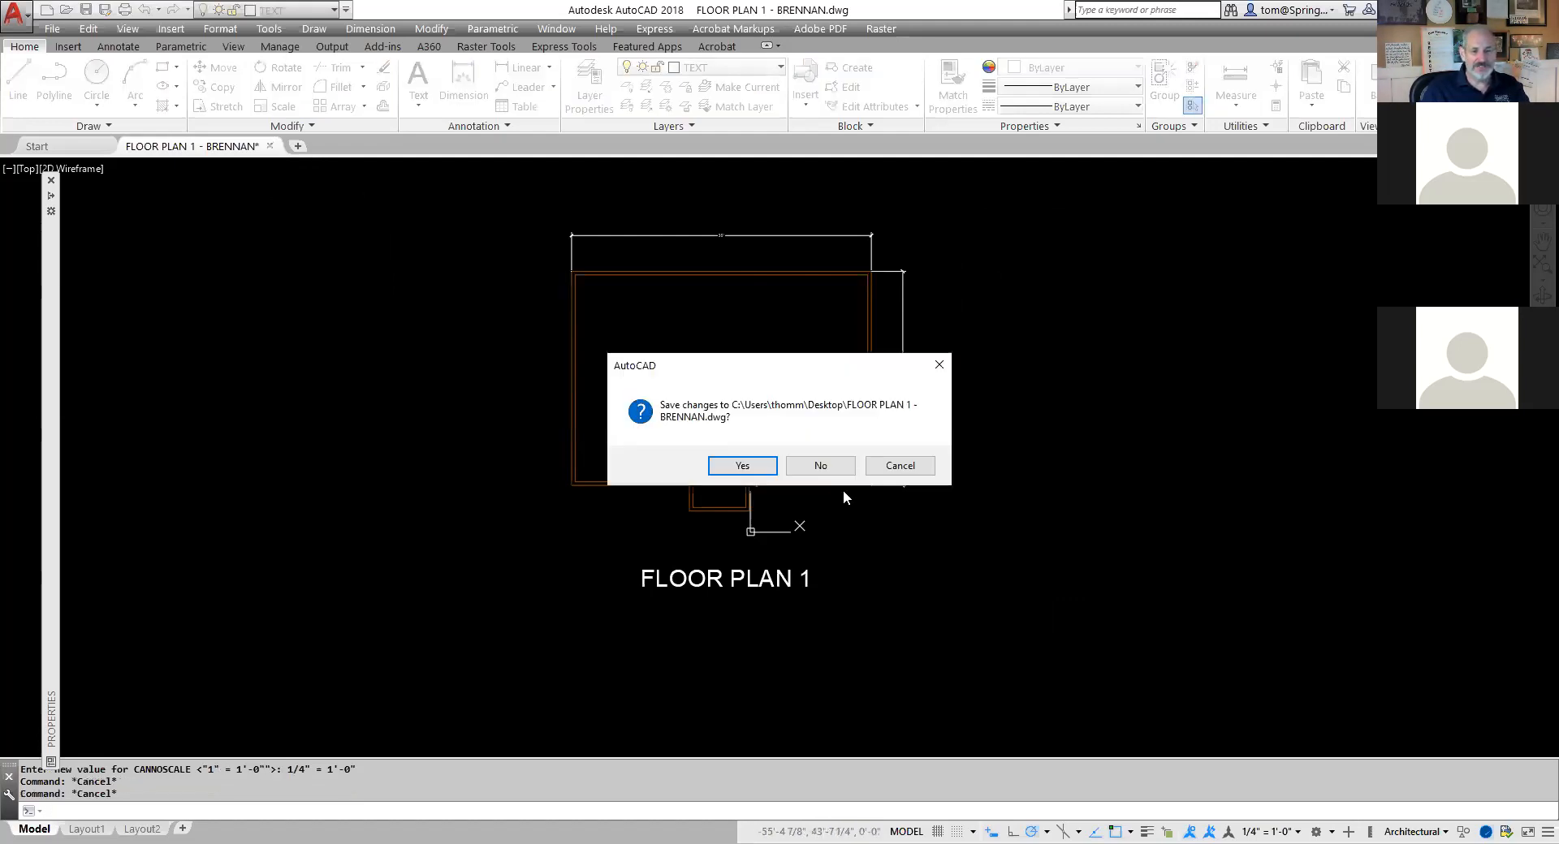
pyautogui.click(809, 465)
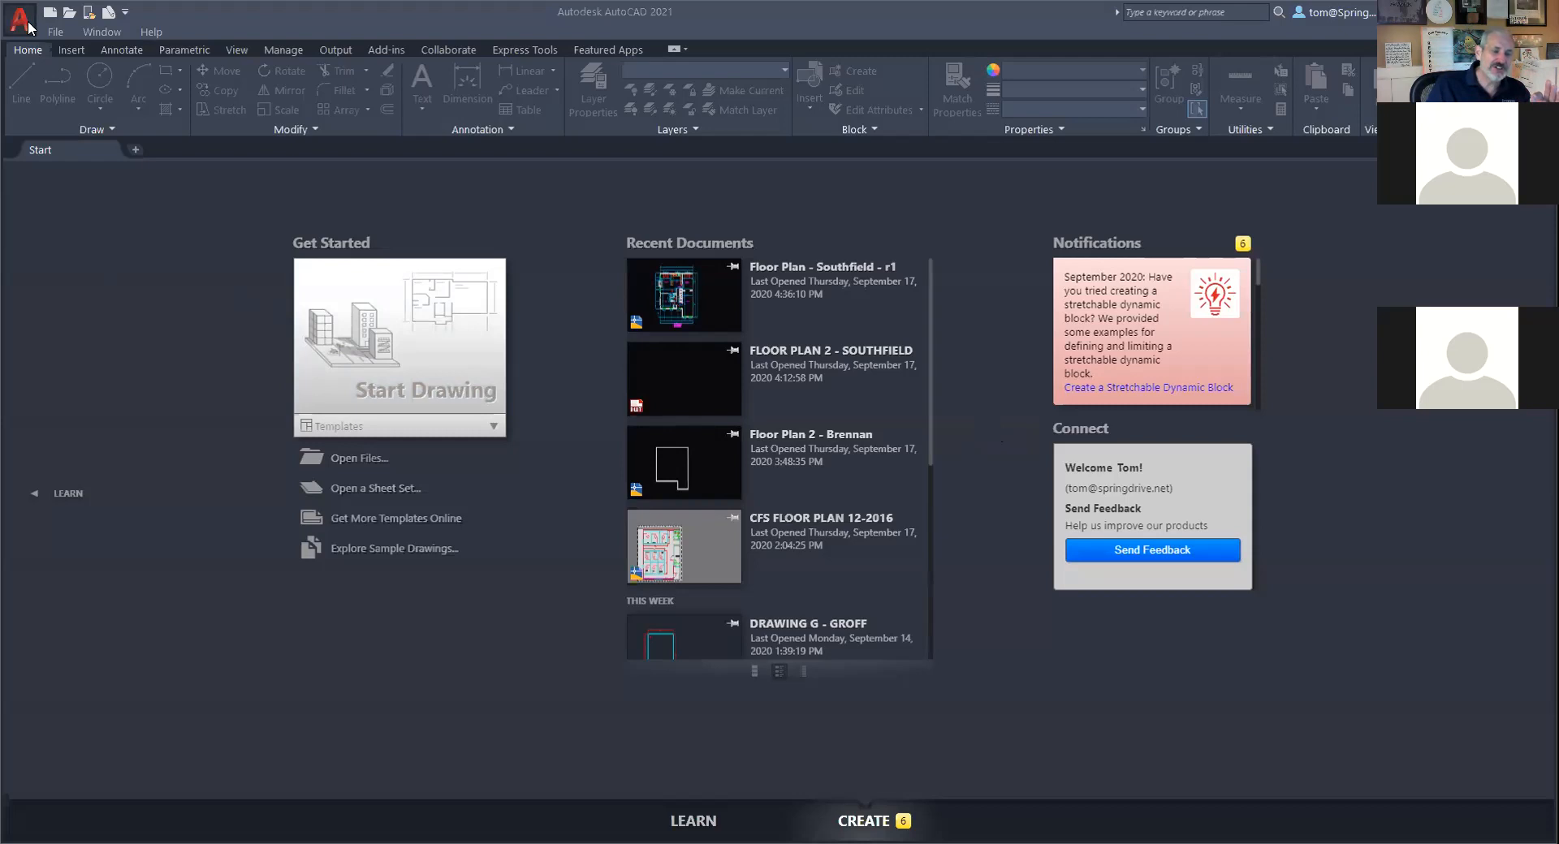
# Switch to AutoCAD 2021, start a new drawing from the acad.dwt template and close the Blocks palette.
pyautogui.click(21, 20)
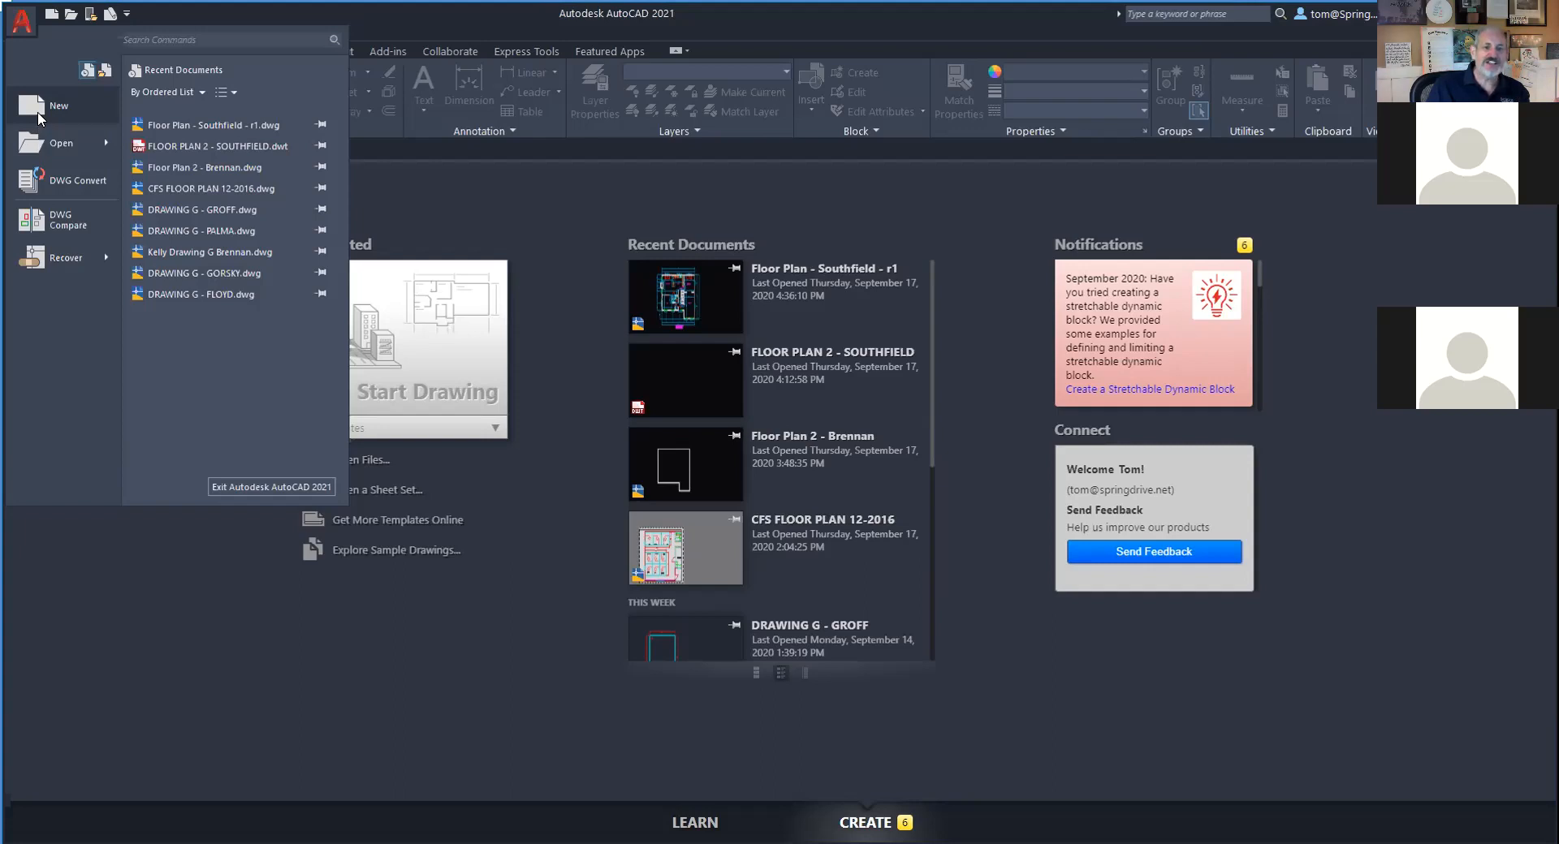
pyautogui.click(39, 118)
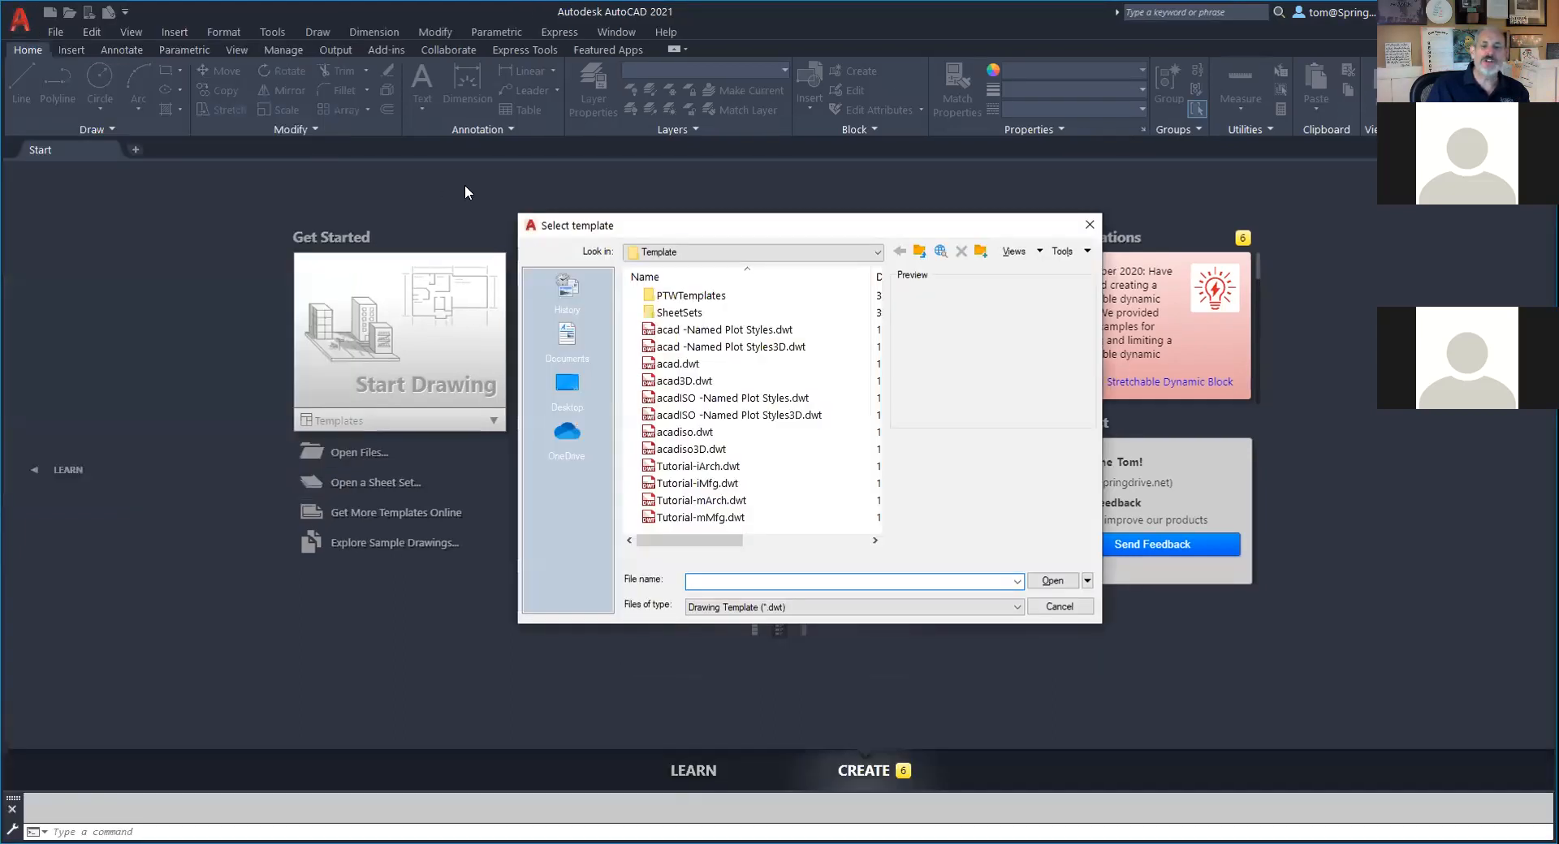
pyautogui.doubleClick(703, 365)
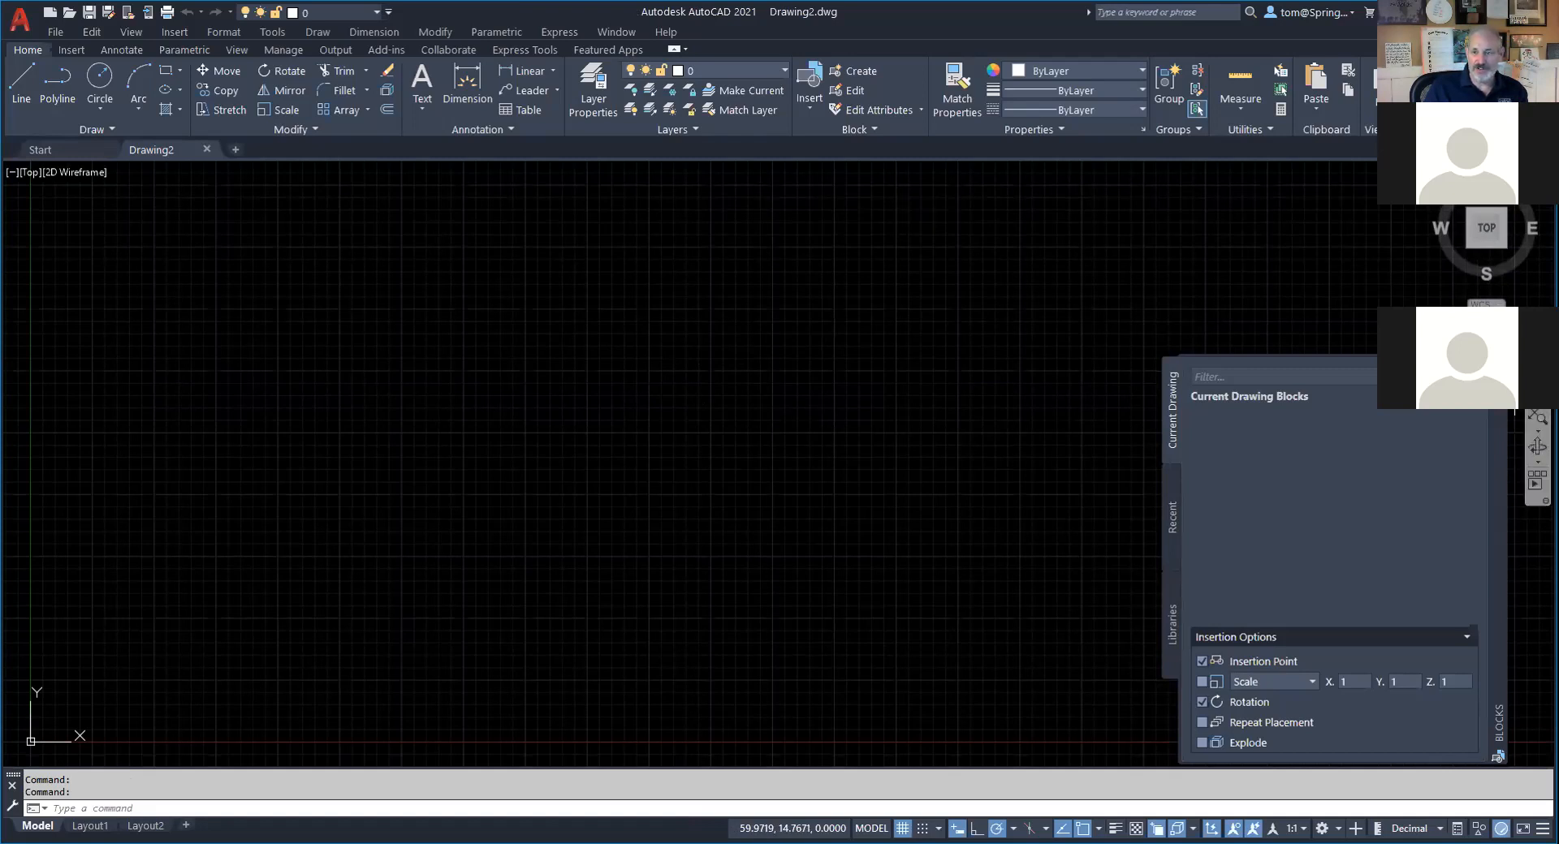
pyautogui.click(1497, 365)
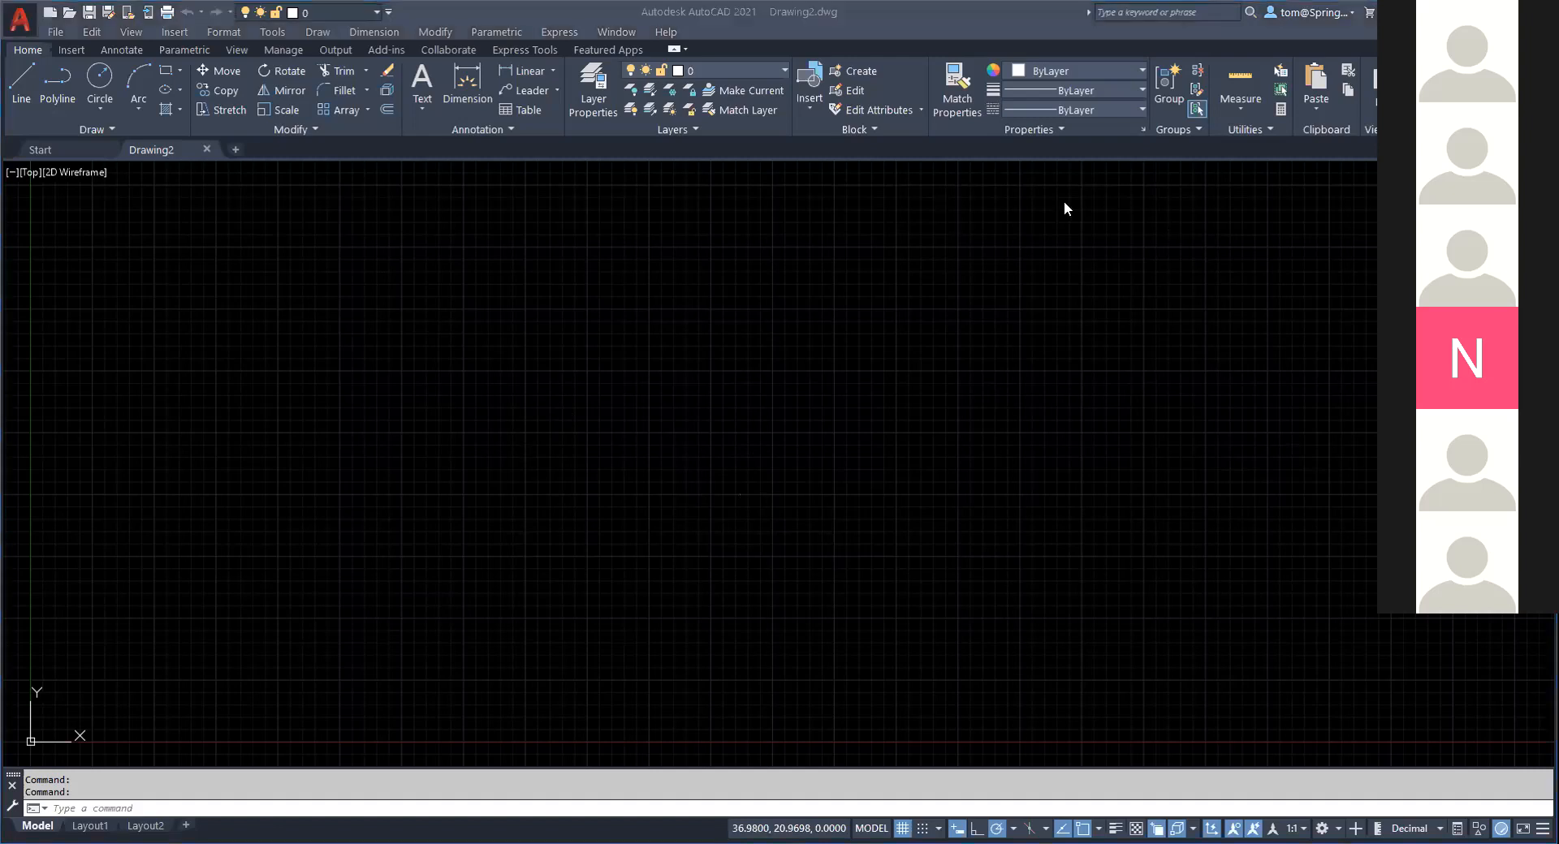
# Toggle the drawing grid off and on several times and leave it off.
pyautogui.moveTo(915, 802)
pyautogui.mouseDown()
pyautogui.moveTo(884, 838)
pyautogui.moveTo(916, 836)
pyautogui.moveTo(910, 801)
pyautogui.mouseUp()
pyautogui.click(906, 827)
pyautogui.click(906, 827)
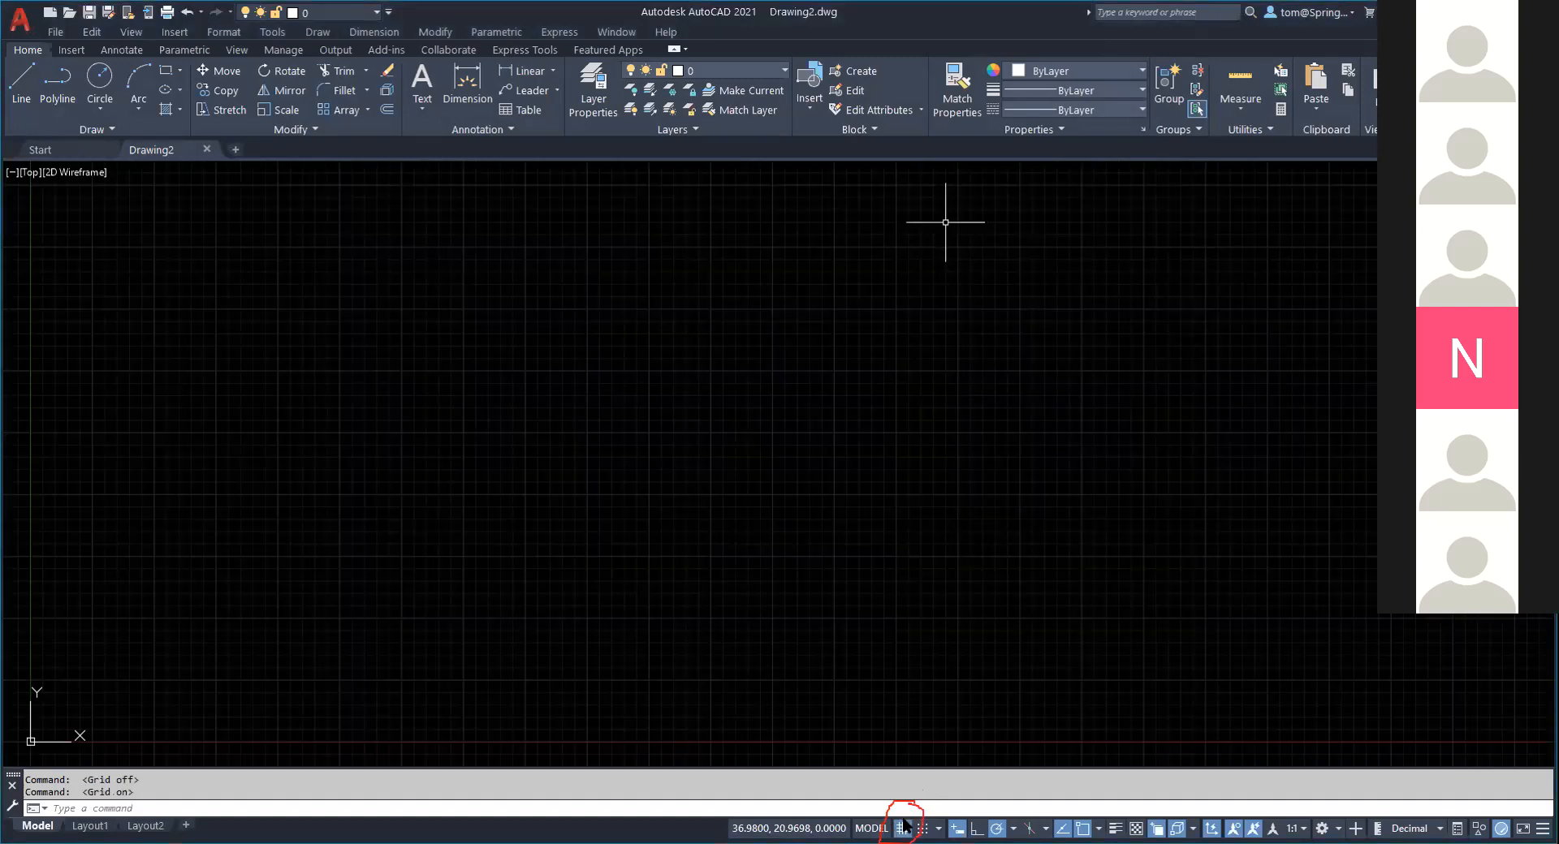
pyautogui.click(906, 826)
pyautogui.click(906, 826)
pyautogui.click(906, 826)
pyautogui.click(903, 827)
pyautogui.click(904, 827)
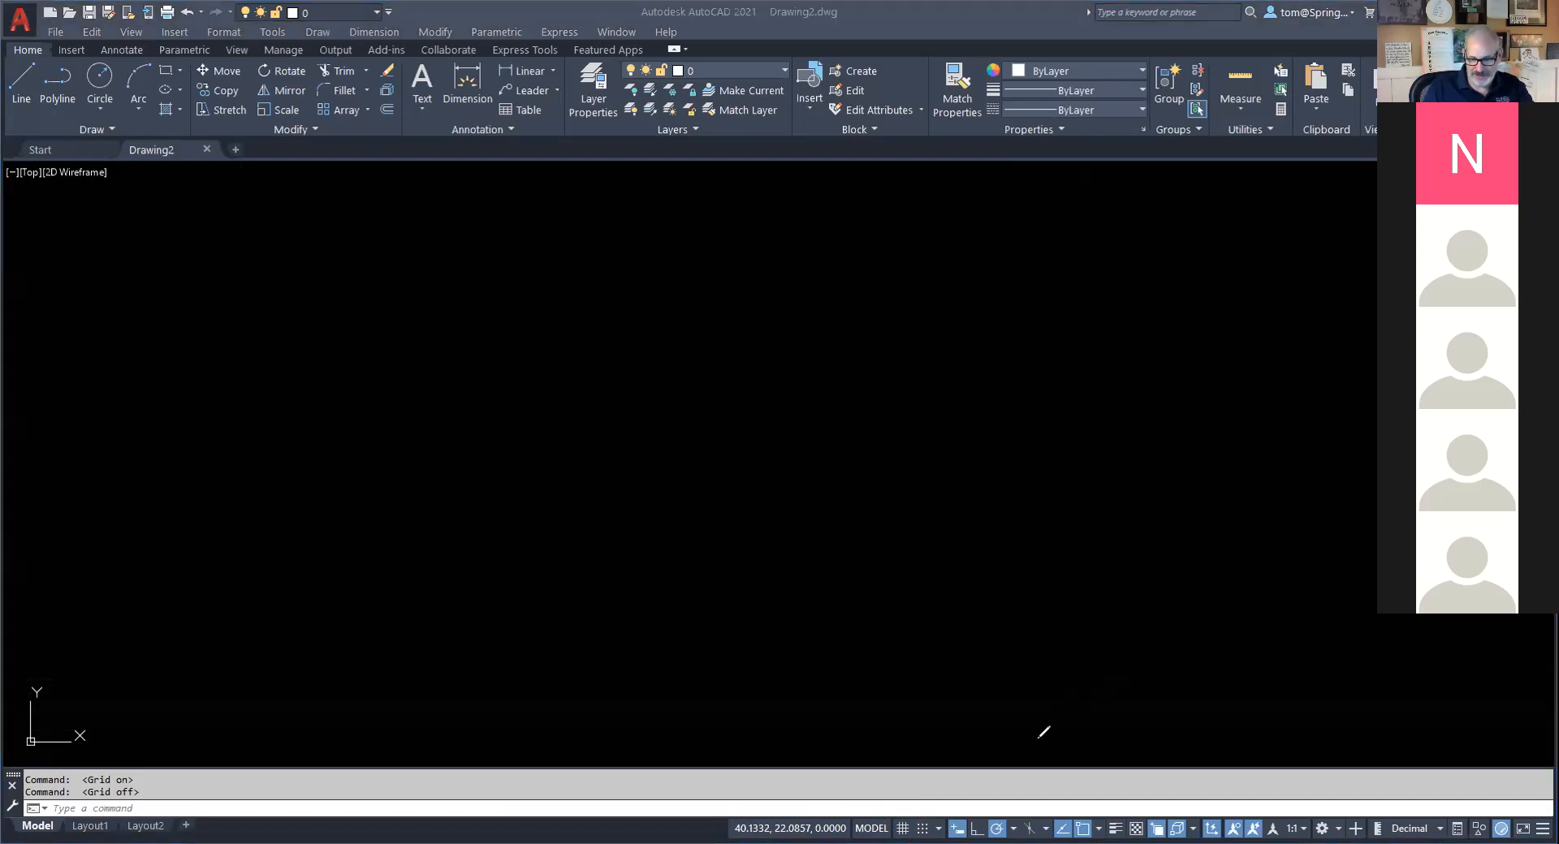
# Widen the Drafting Settings dialog and set the polar tracking increment angle to 45 degrees.
pyautogui.moveTo(1015, 807)
pyautogui.mouseDown()
pyautogui.moveTo(972, 814)
pyautogui.moveTo(997, 843)
pyautogui.moveTo(1005, 791)
pyautogui.moveTo(1090, 634)
pyautogui.mouseUp()
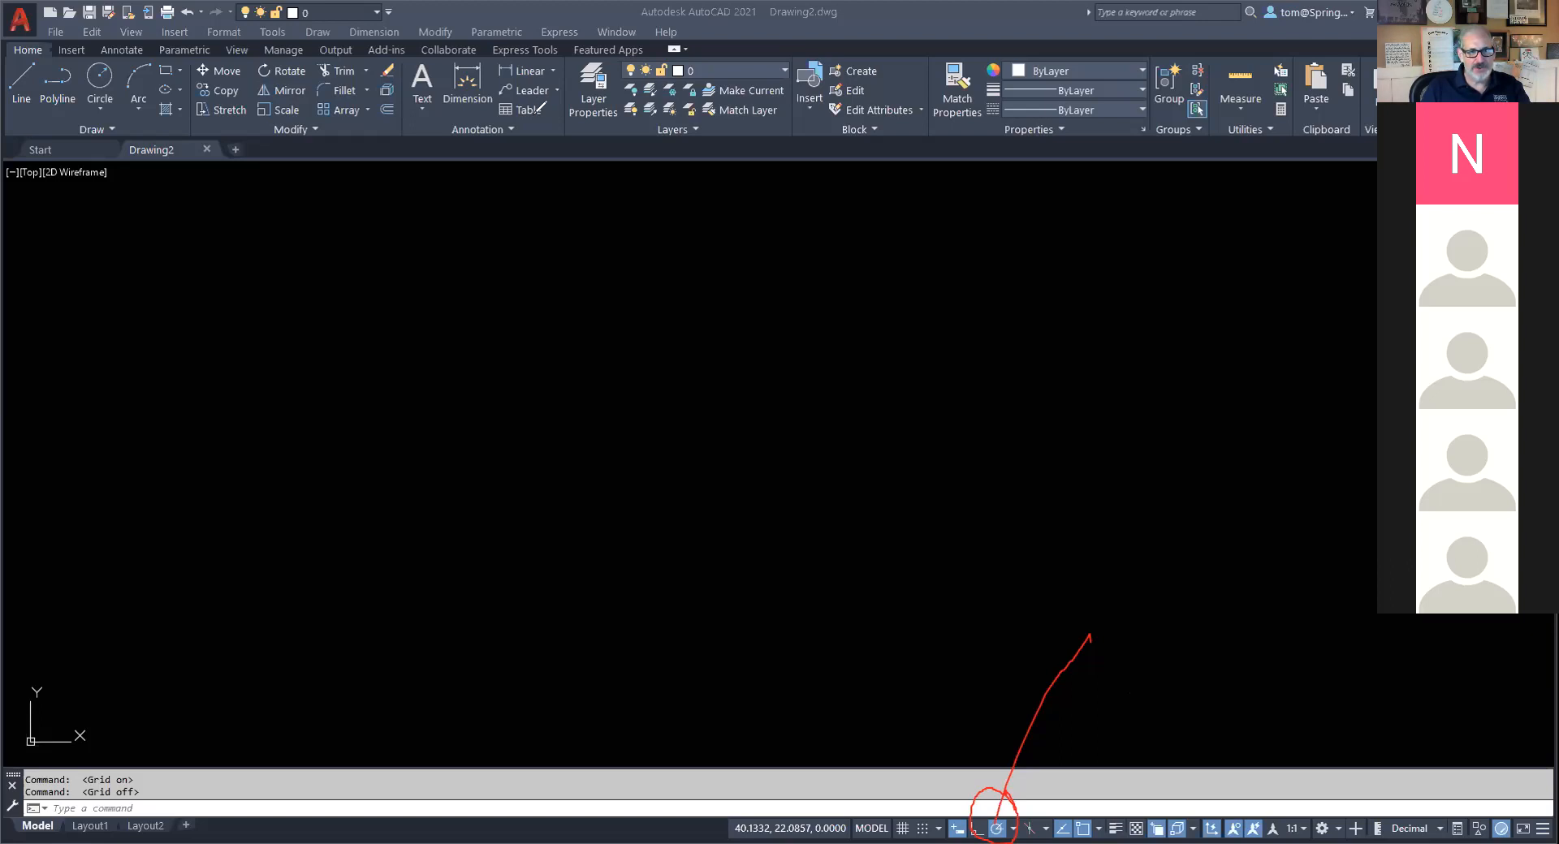
pyautogui.click(1013, 824)
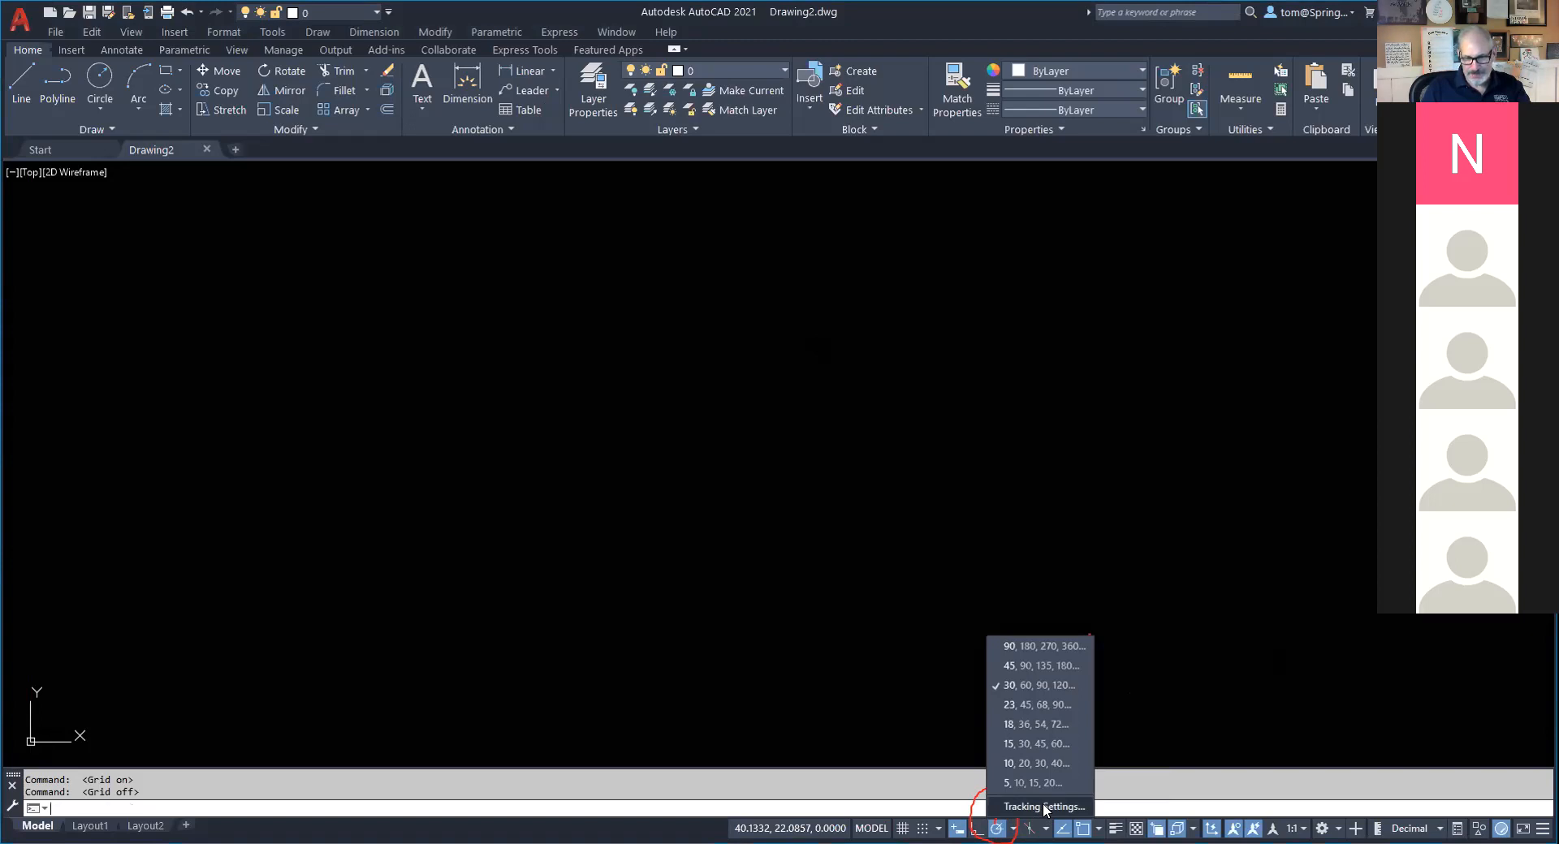
pyautogui.click(1046, 807)
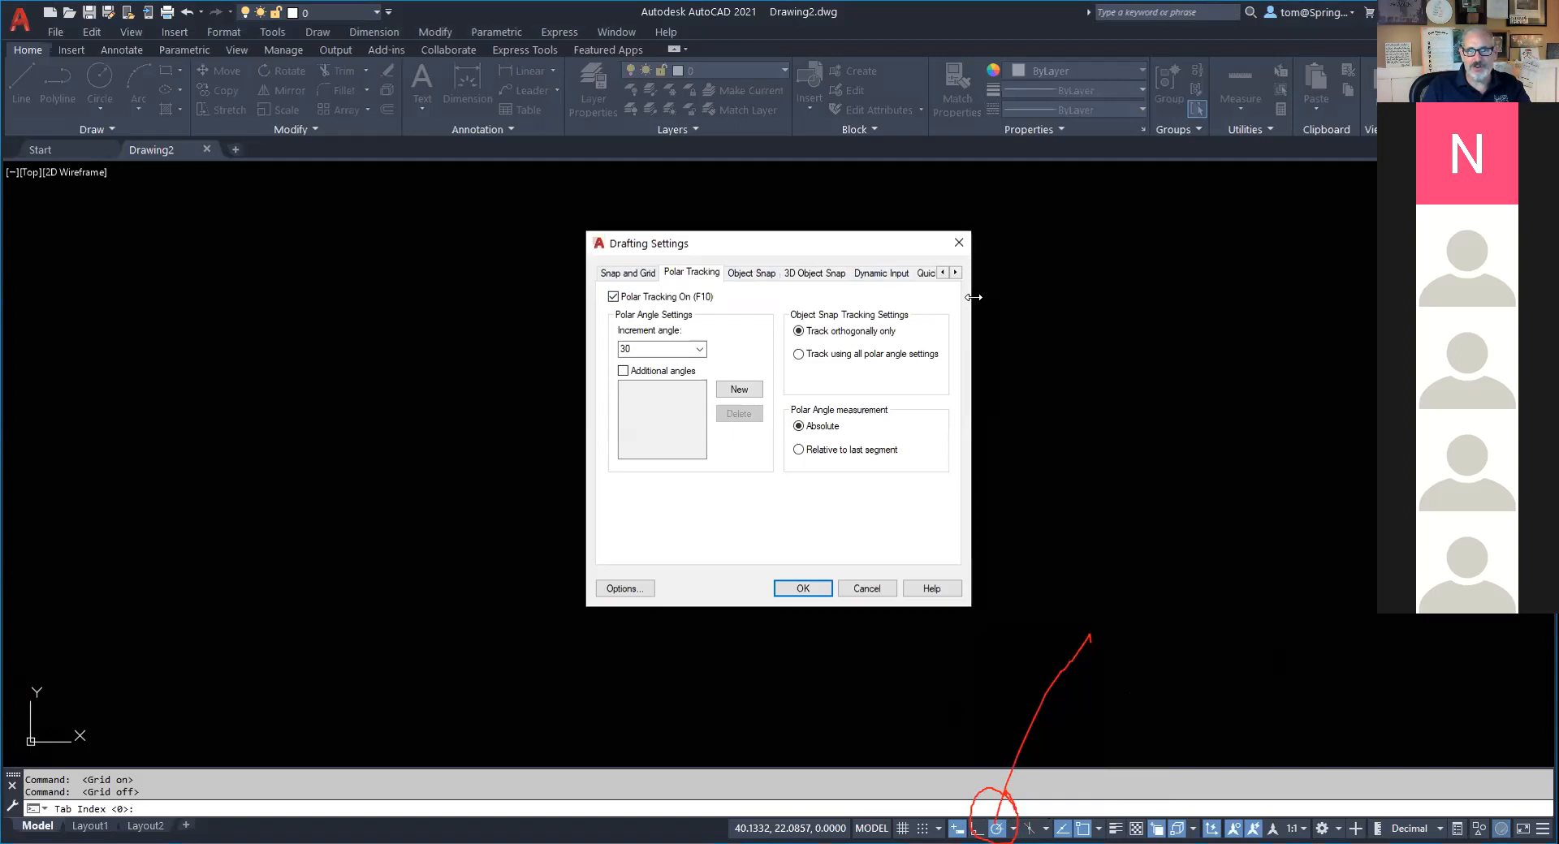
pyautogui.moveTo(973, 297); pyautogui.dragTo(1203, 297)
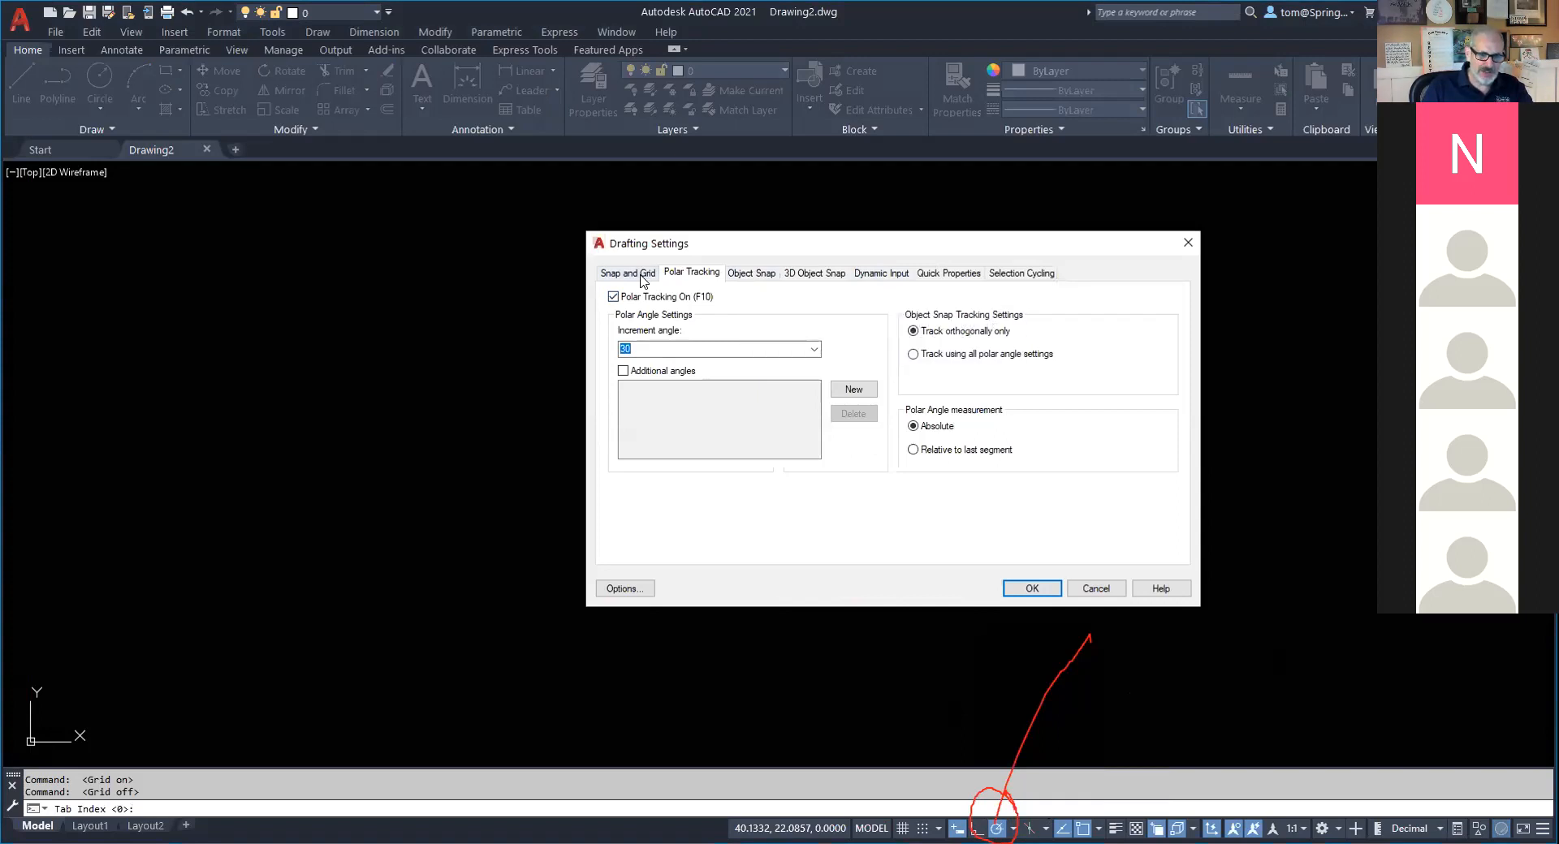
pyautogui.click(814, 351)
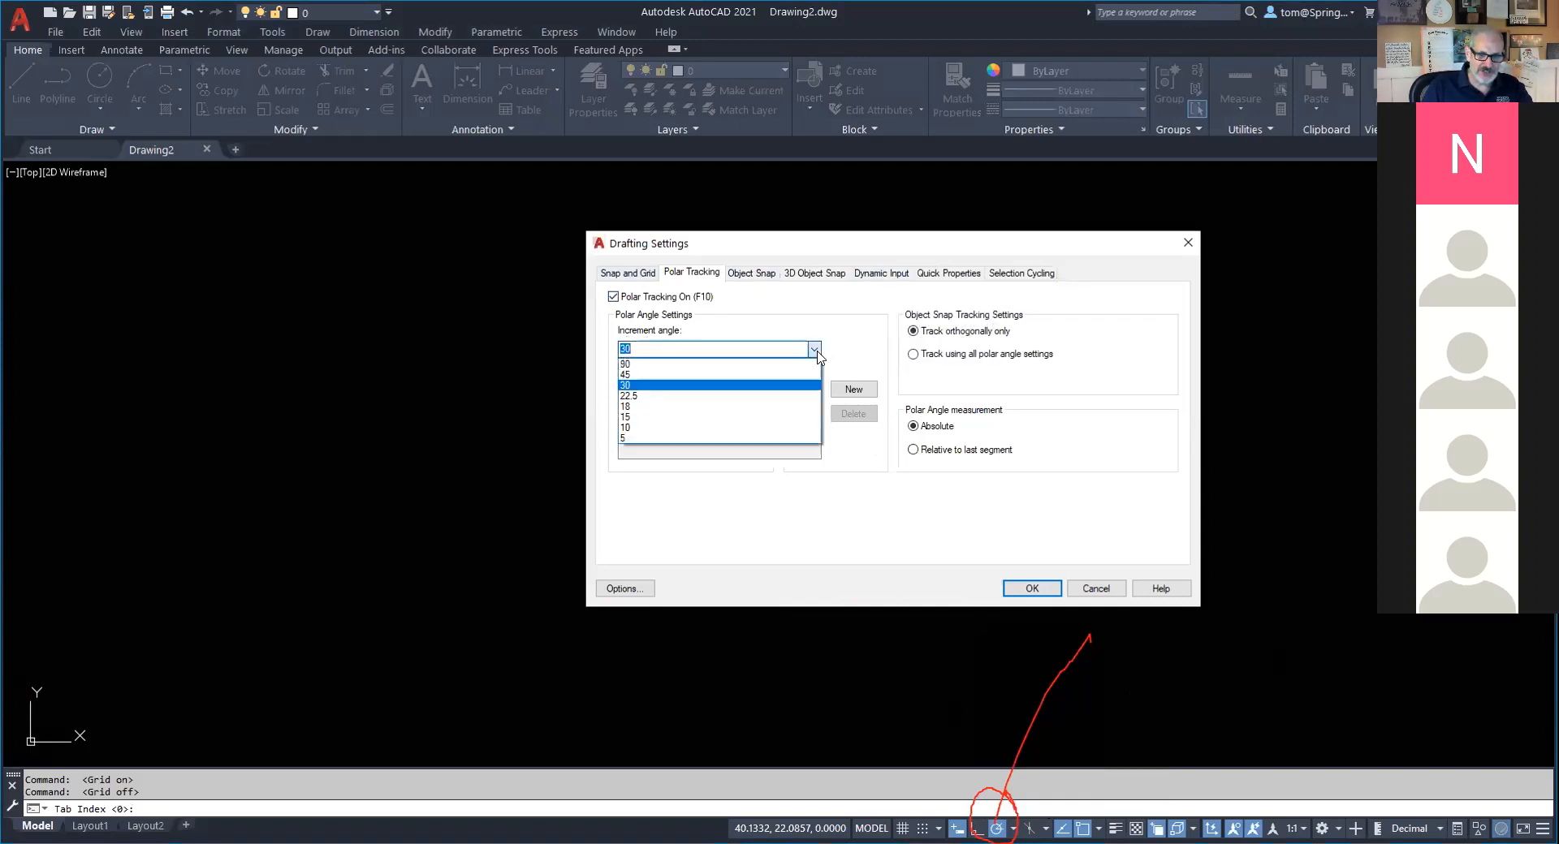
pyautogui.click(750, 375)
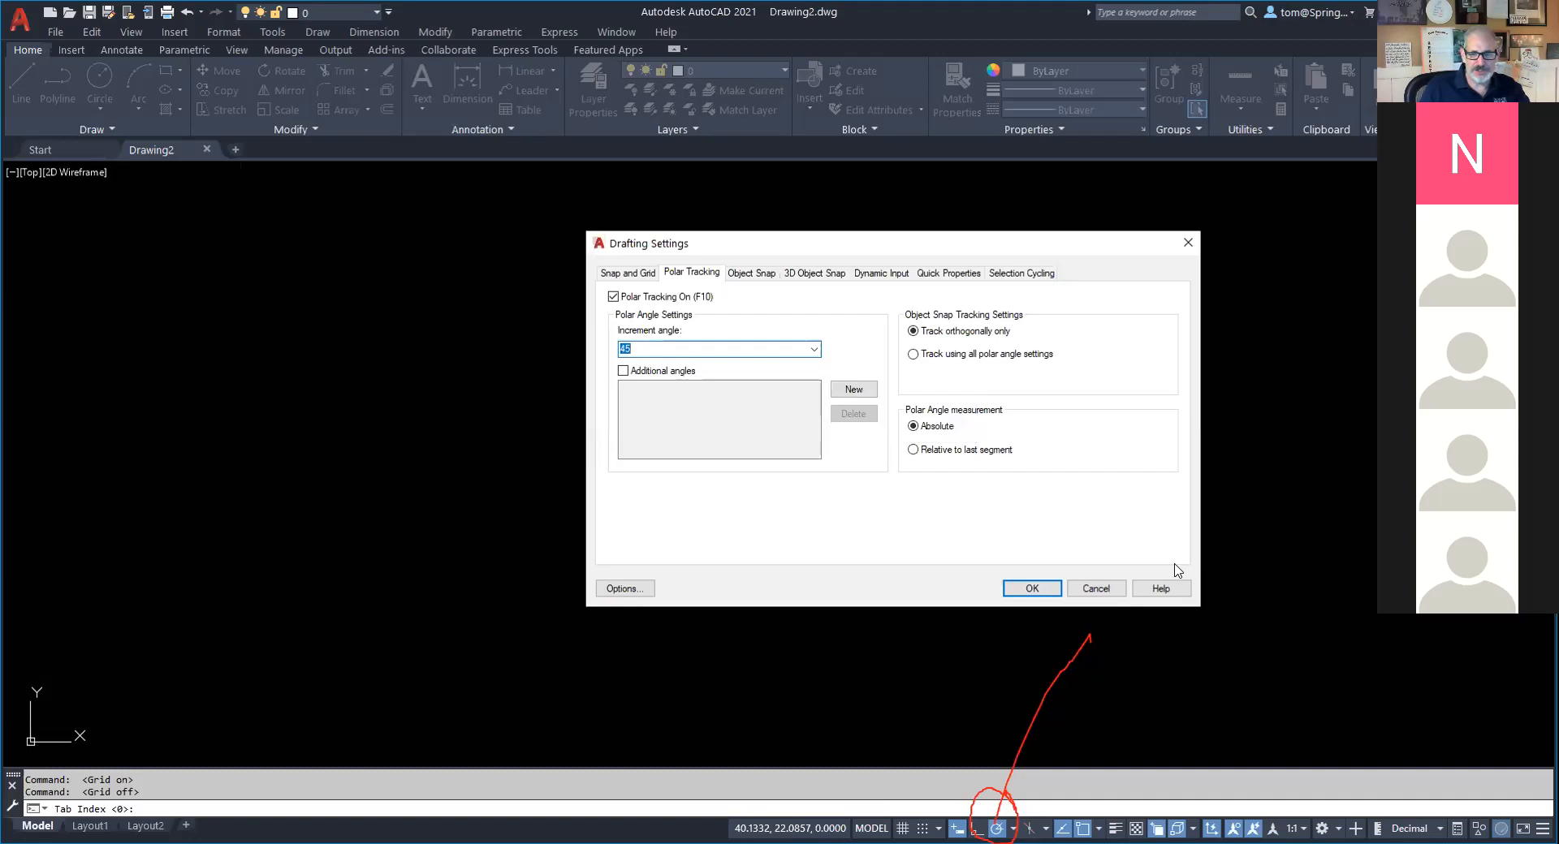
pyautogui.click(1030, 587)
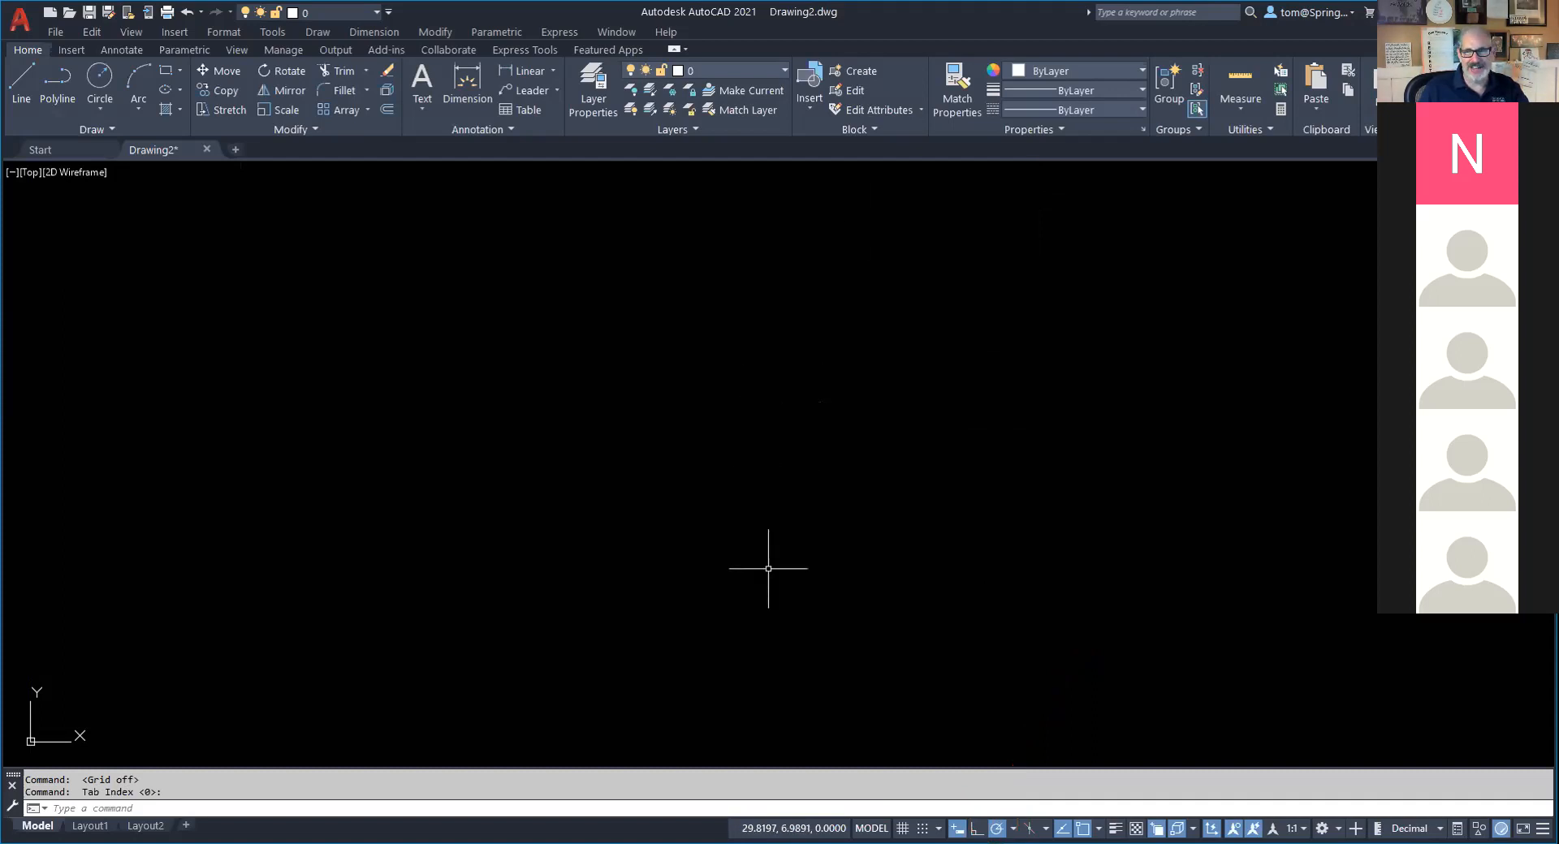
# Start a polyline in the empty drawing and add 3-unit segments at polar angles of 0°, 45° and 90°.
pyautogui.click(51, 93)
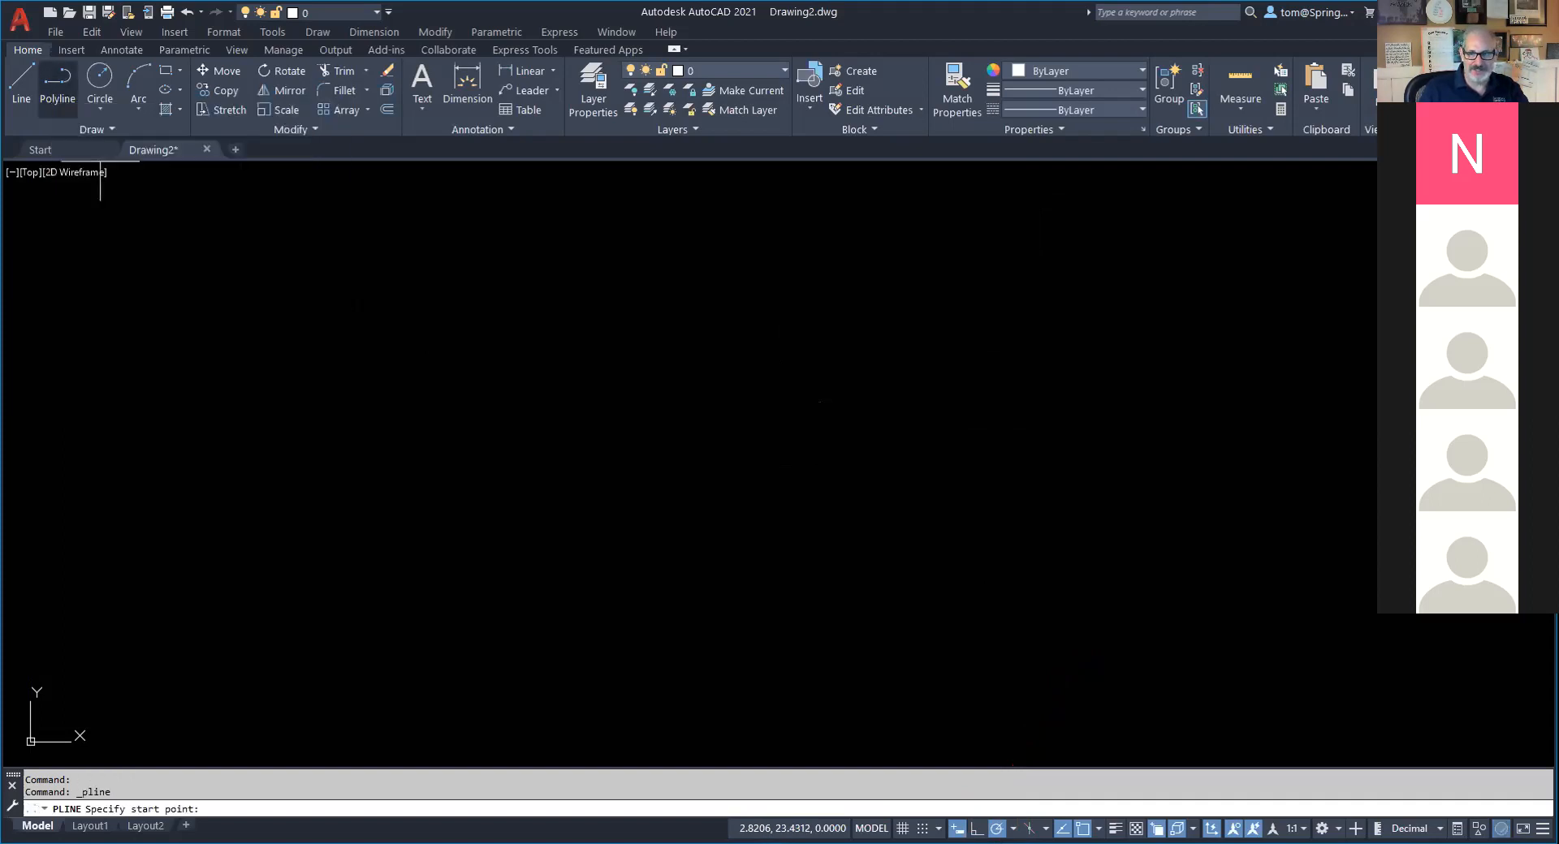
pyautogui.click(532, 567)
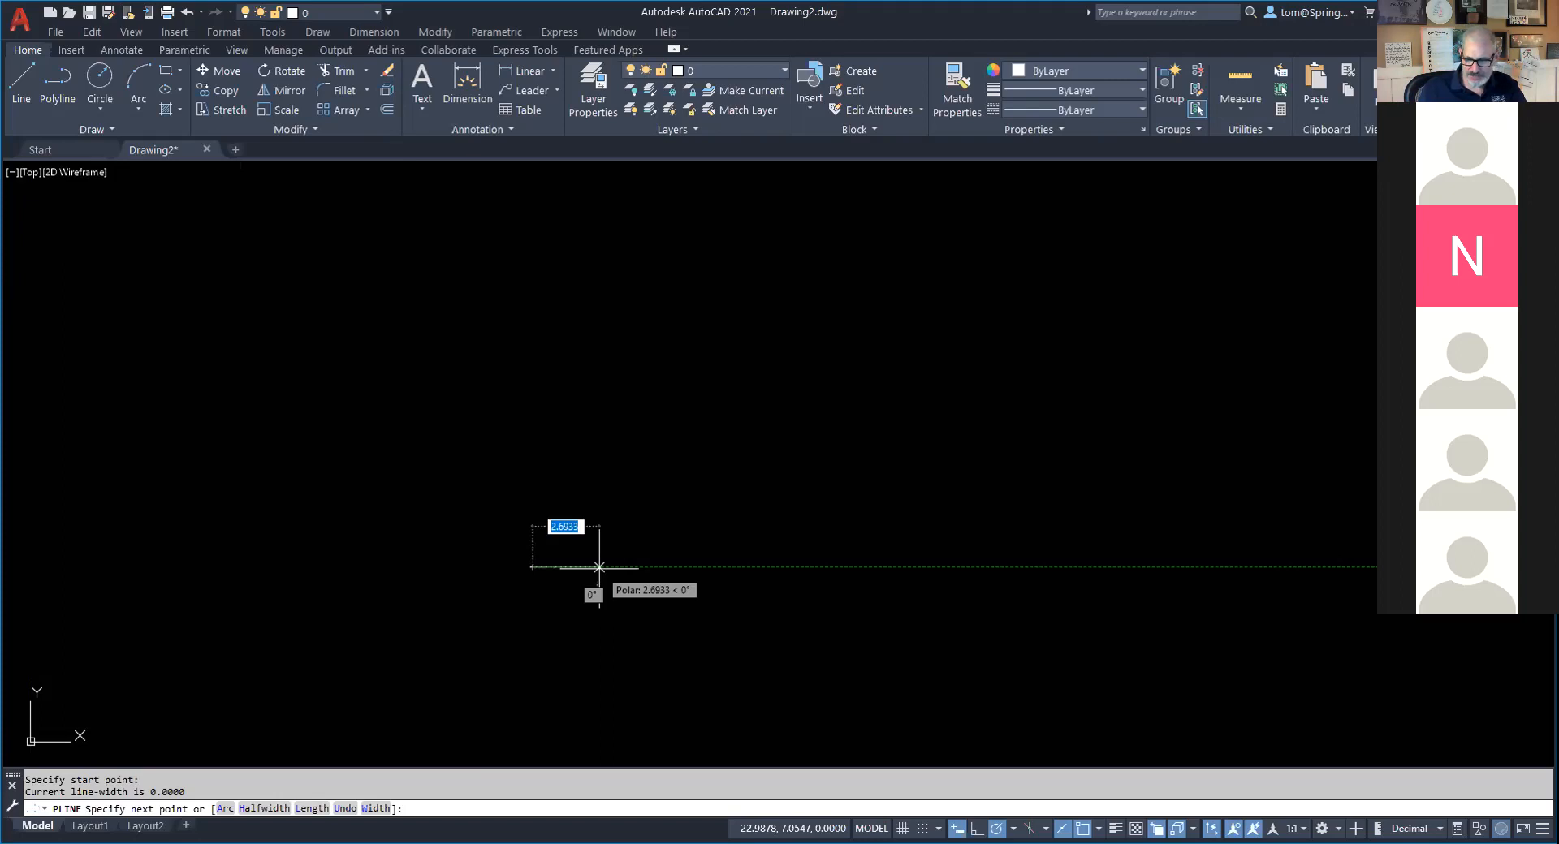
pyautogui.write('3')
pyautogui.press('Return')
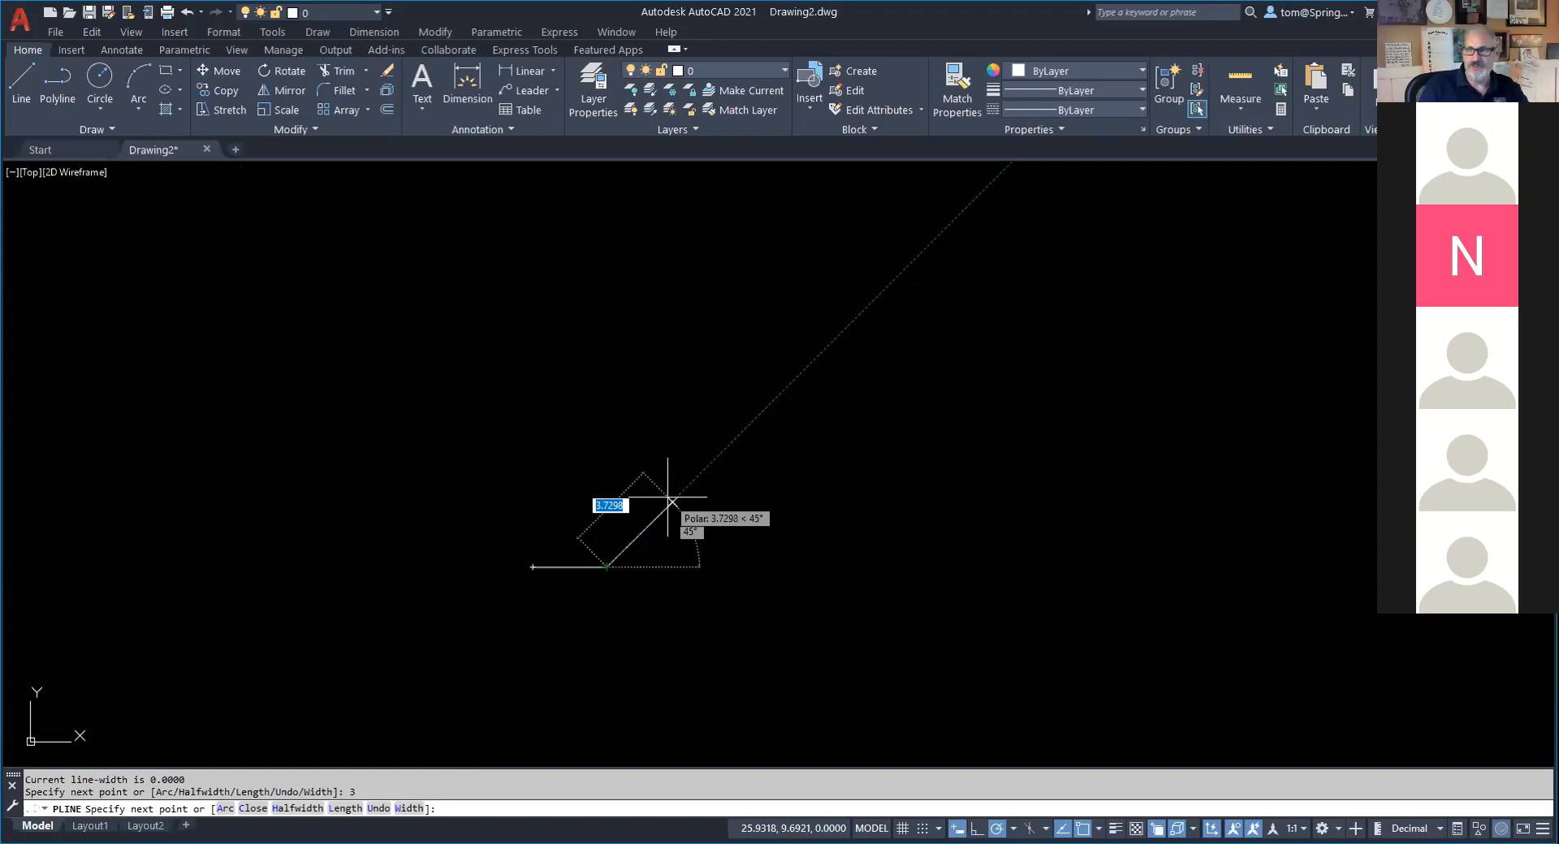
pyautogui.write('3')
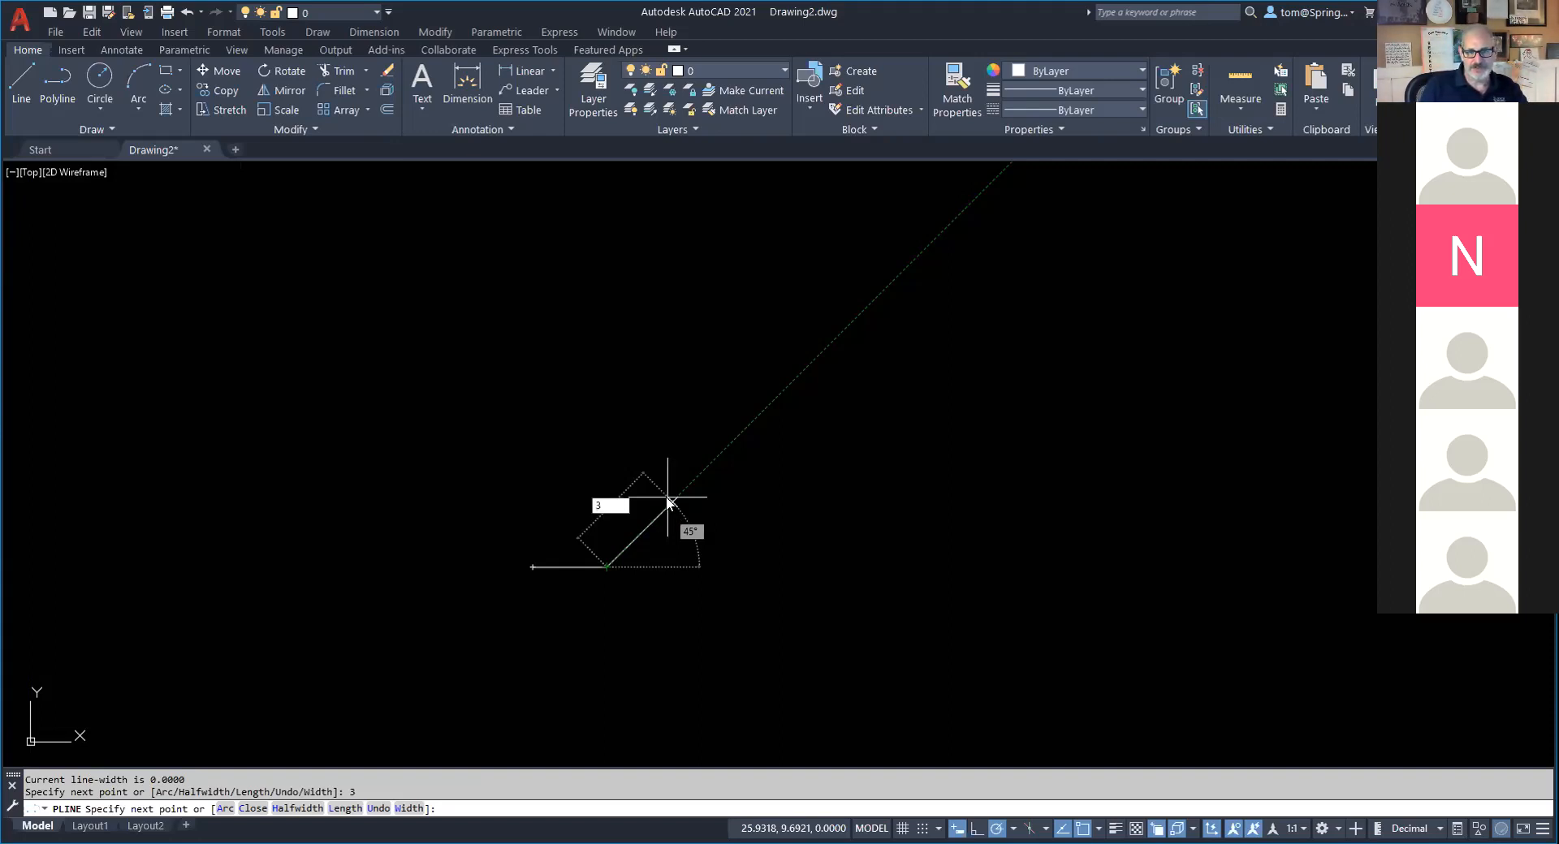
pyautogui.press('Return')
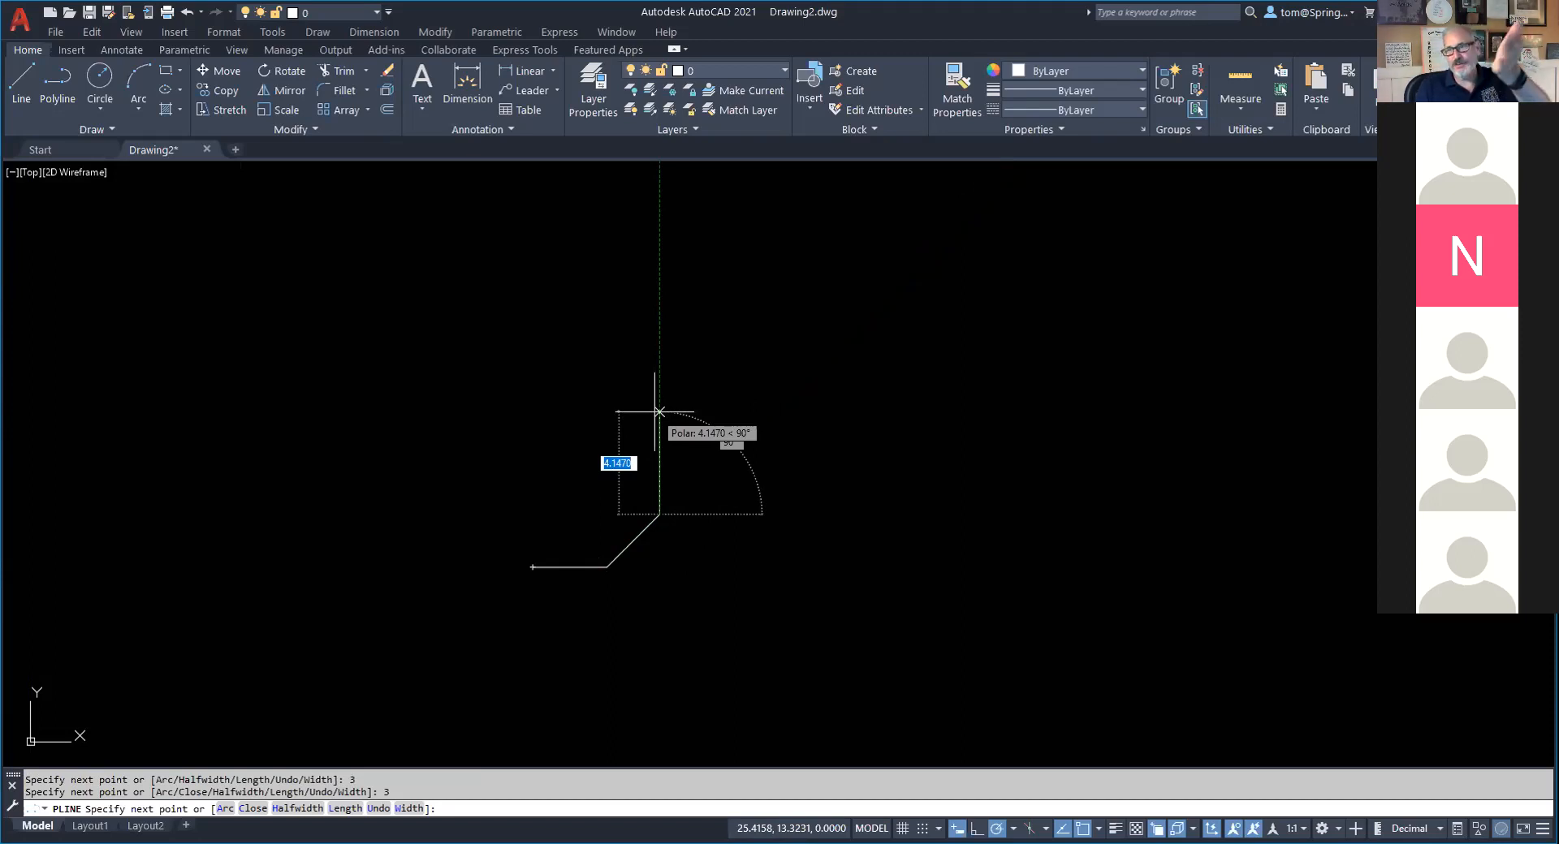
pyautogui.write('3')
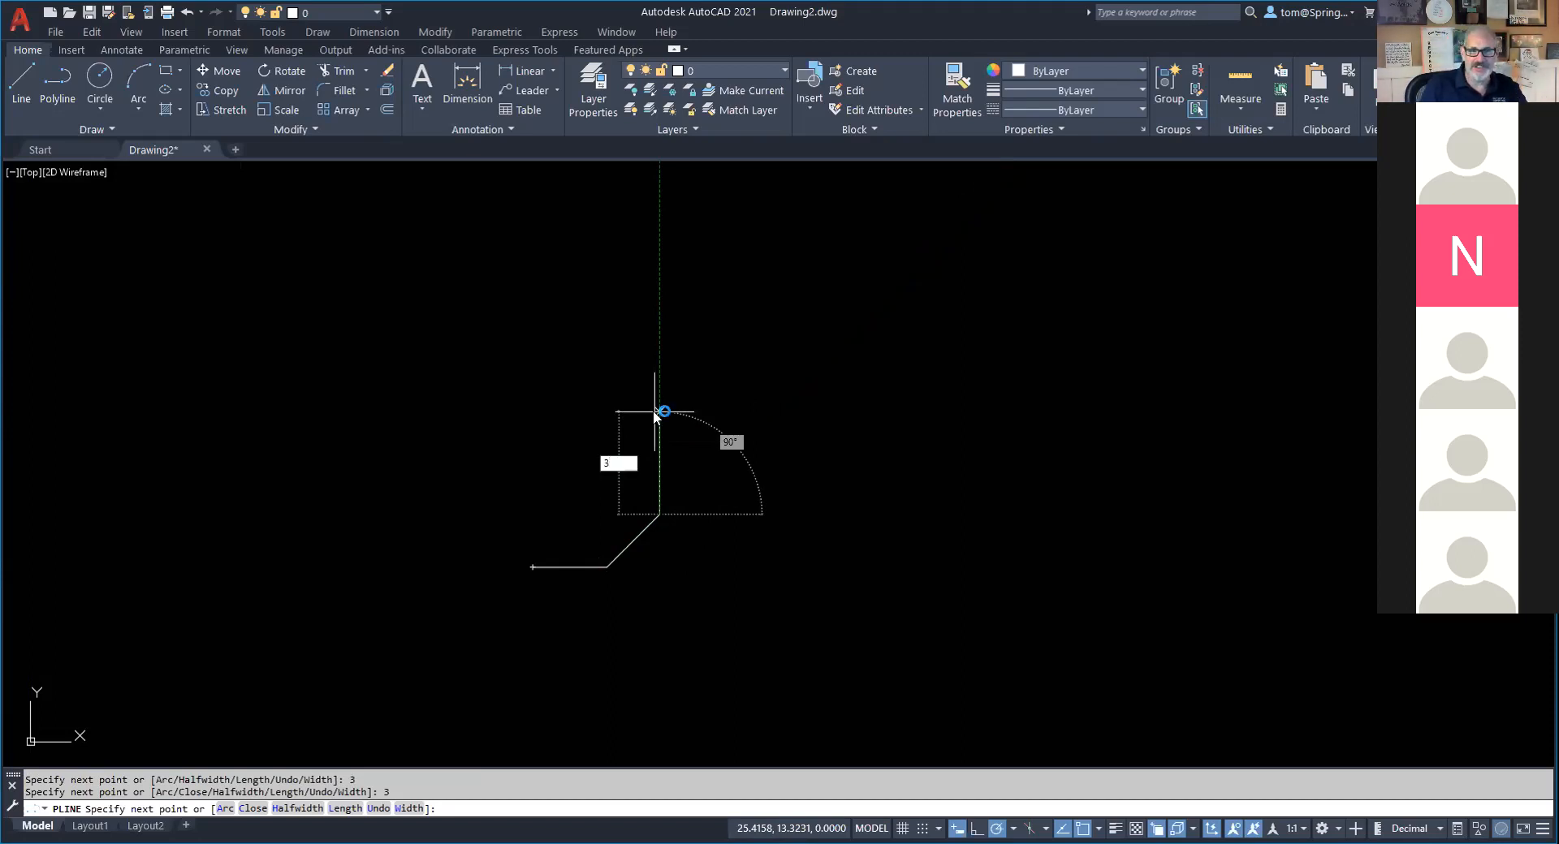
pyautogui.press('Return')
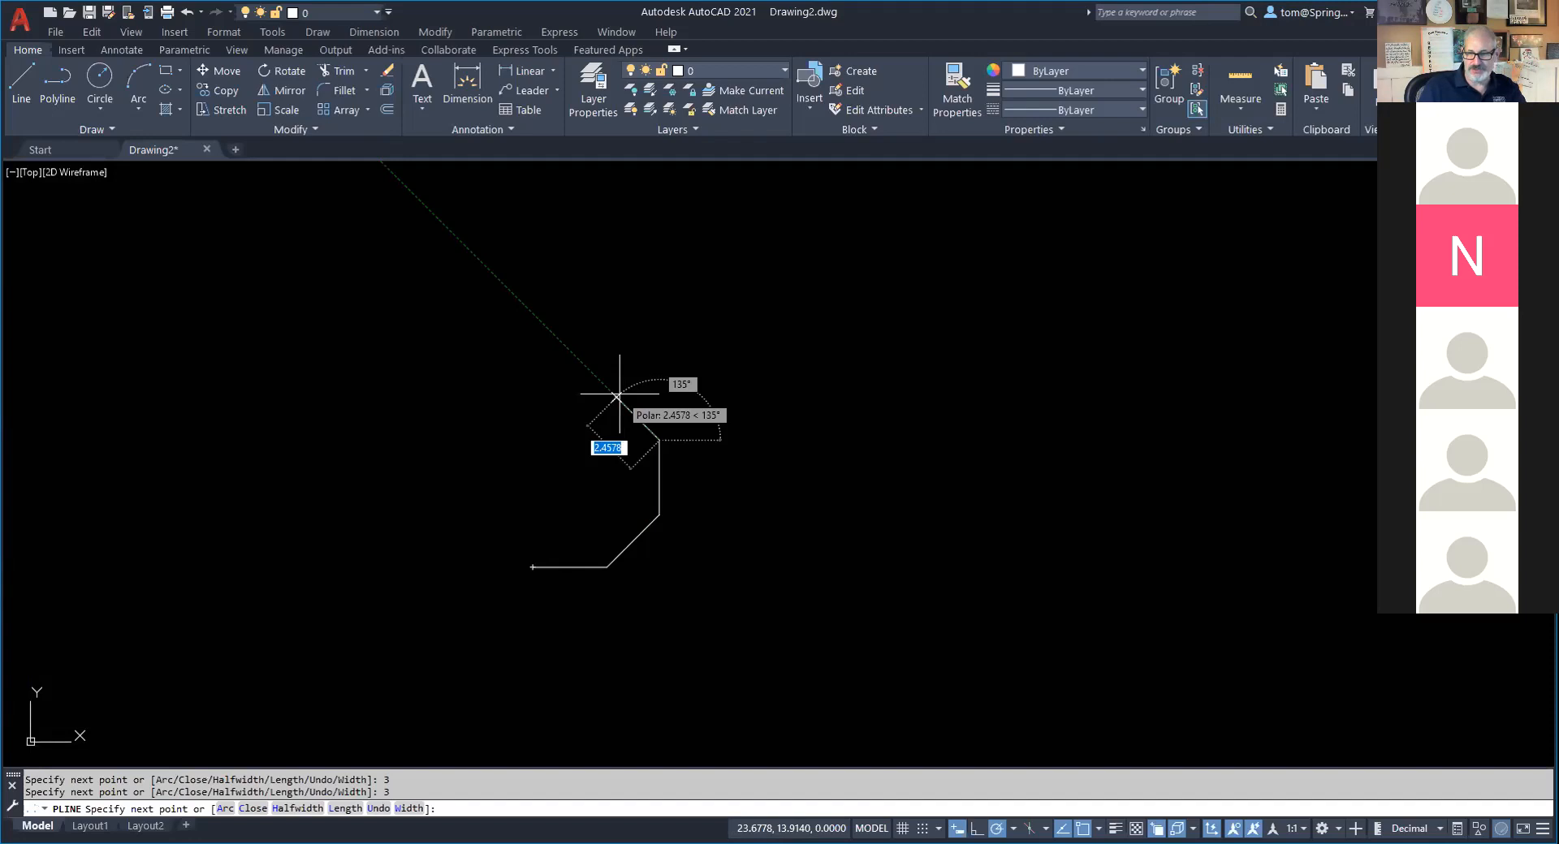
# Add 3-unit polyline segments at polar angles of 135°, 180°, 225° and 270°, and close the polyline to complete the octagon.
pyautogui.write('3')
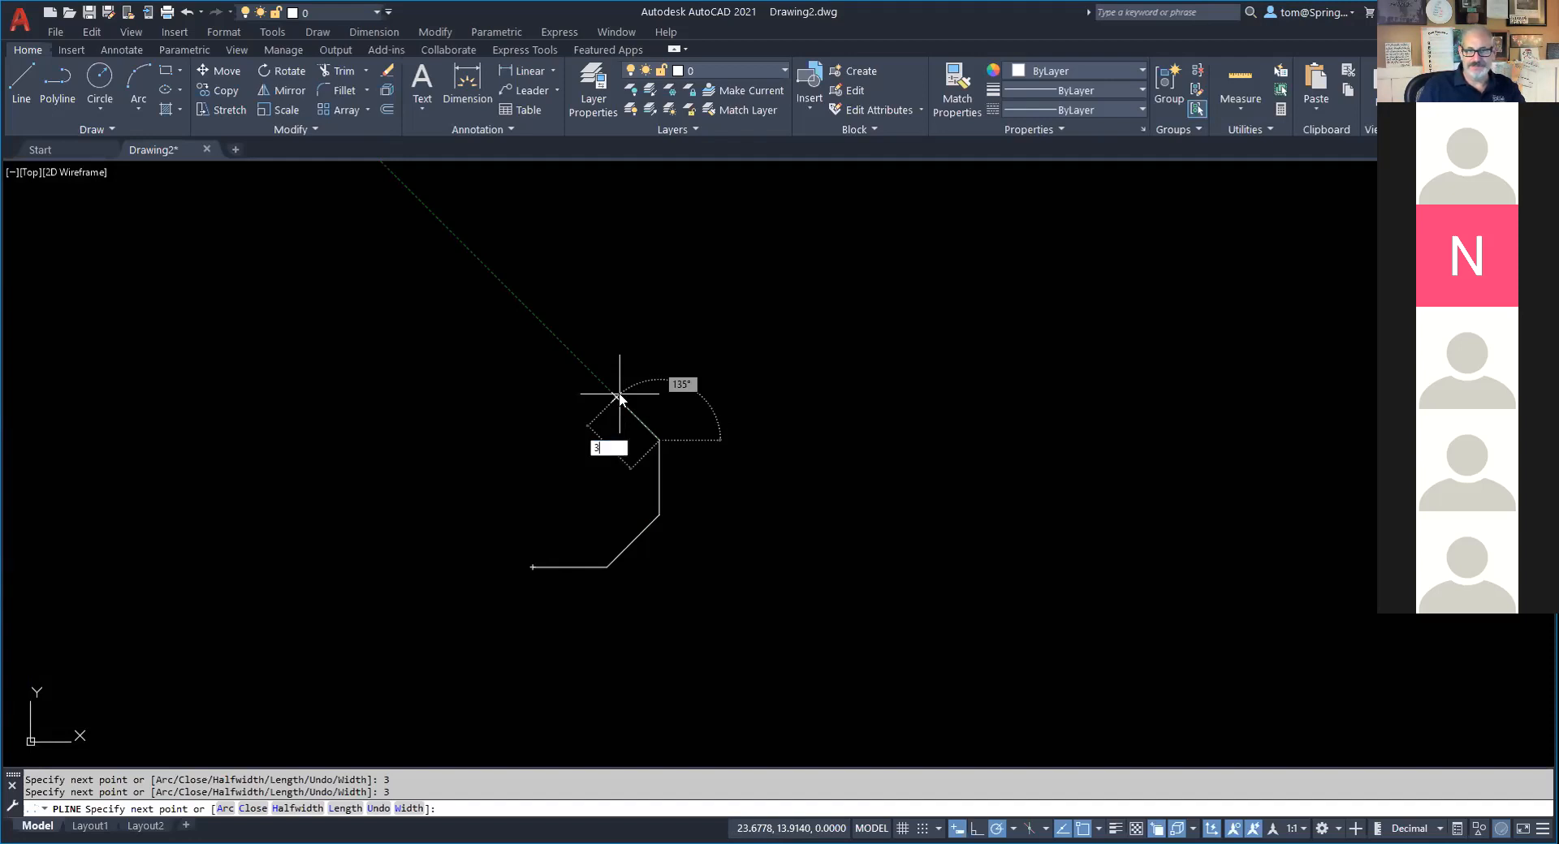
pyautogui.press('Return')
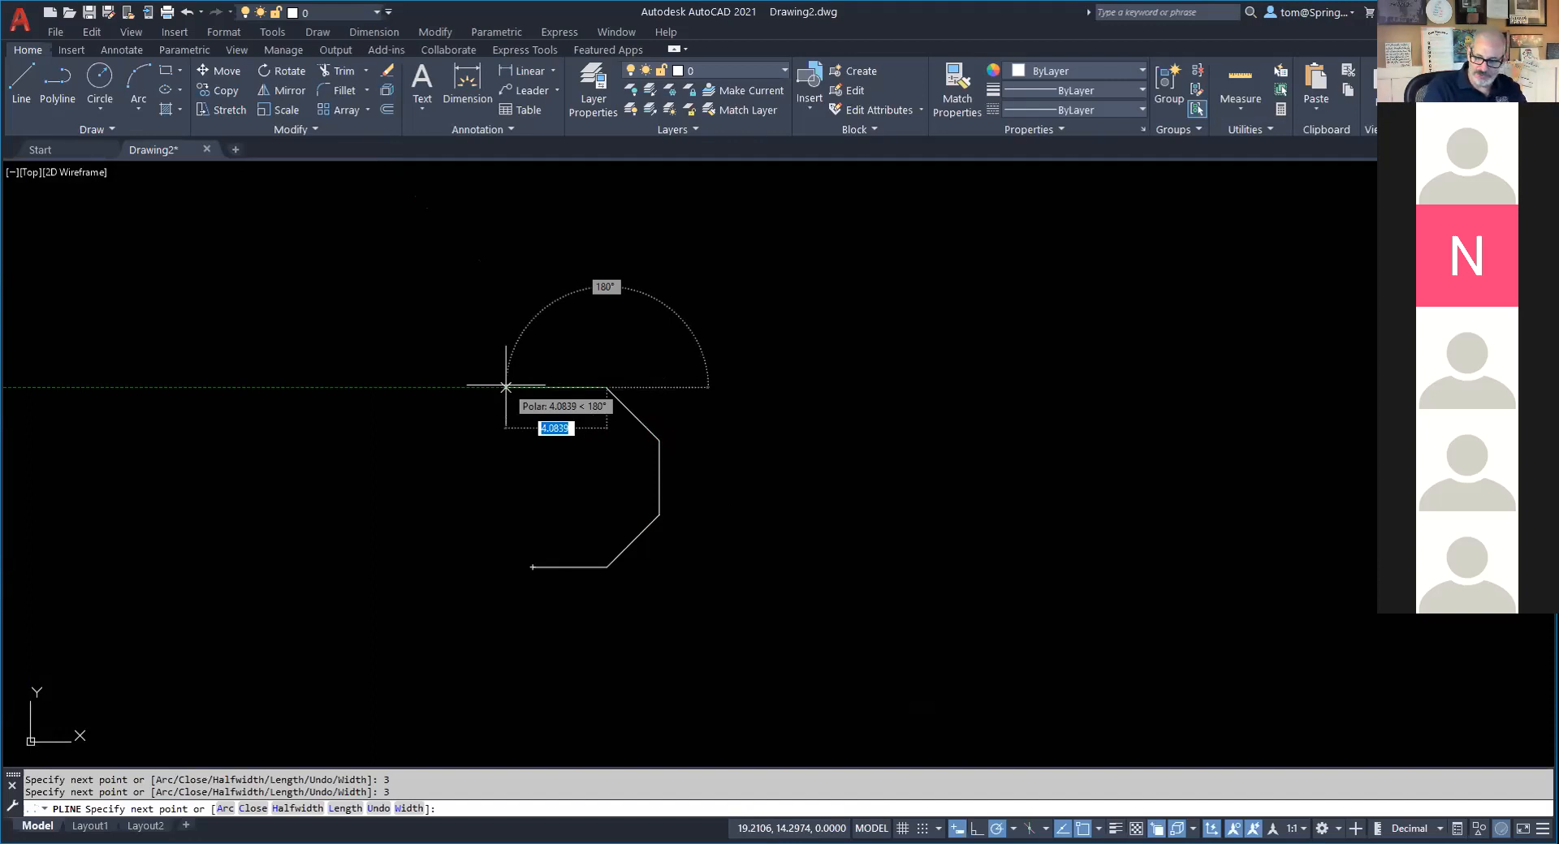
pyautogui.write('3')
pyautogui.press('Return')
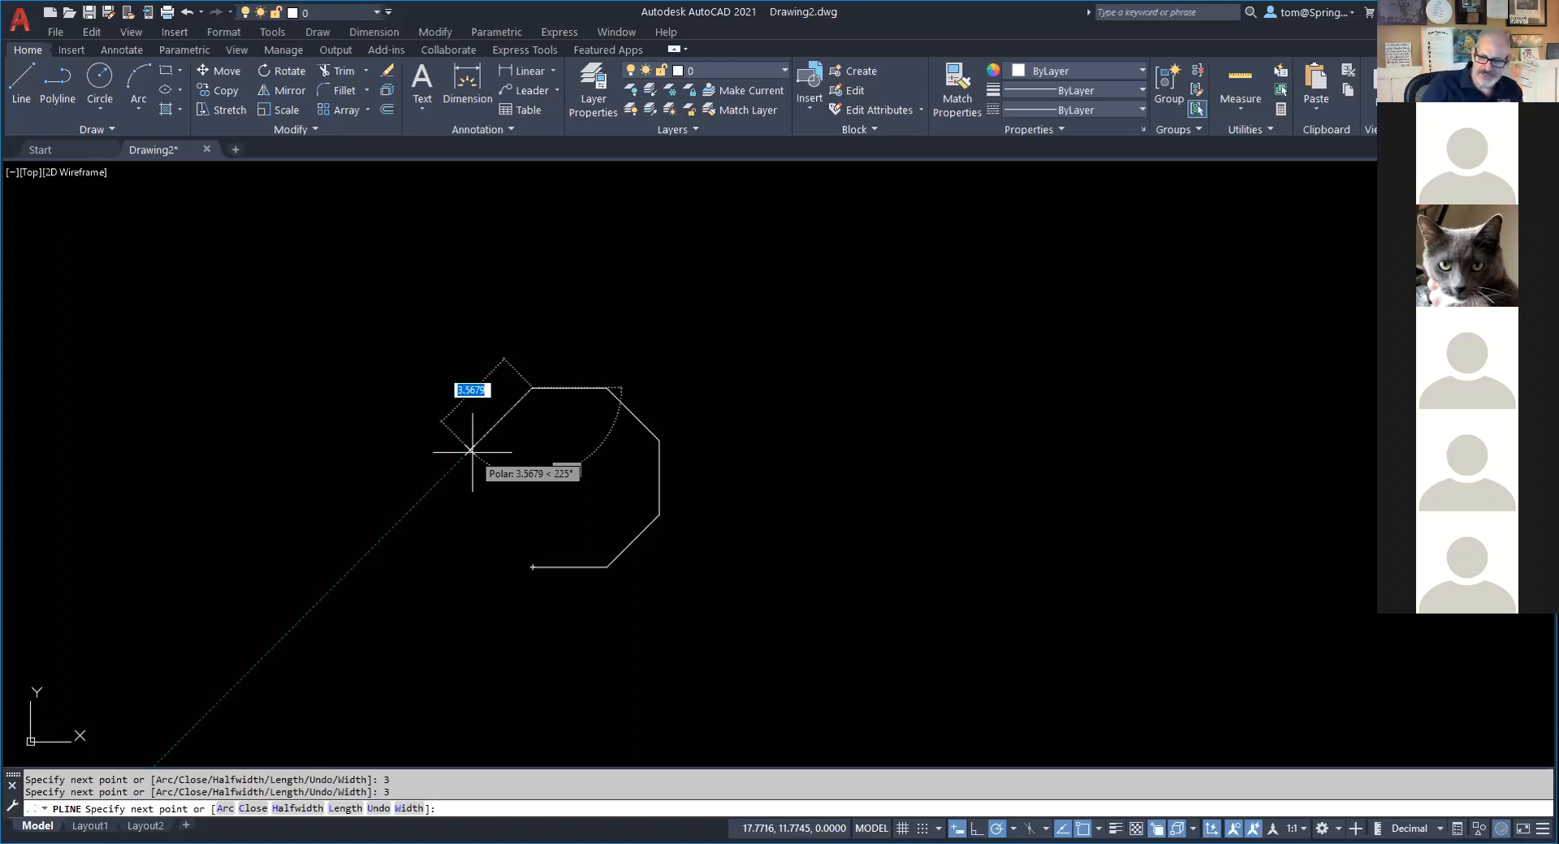
pyautogui.write('3')
pyautogui.press('Return')
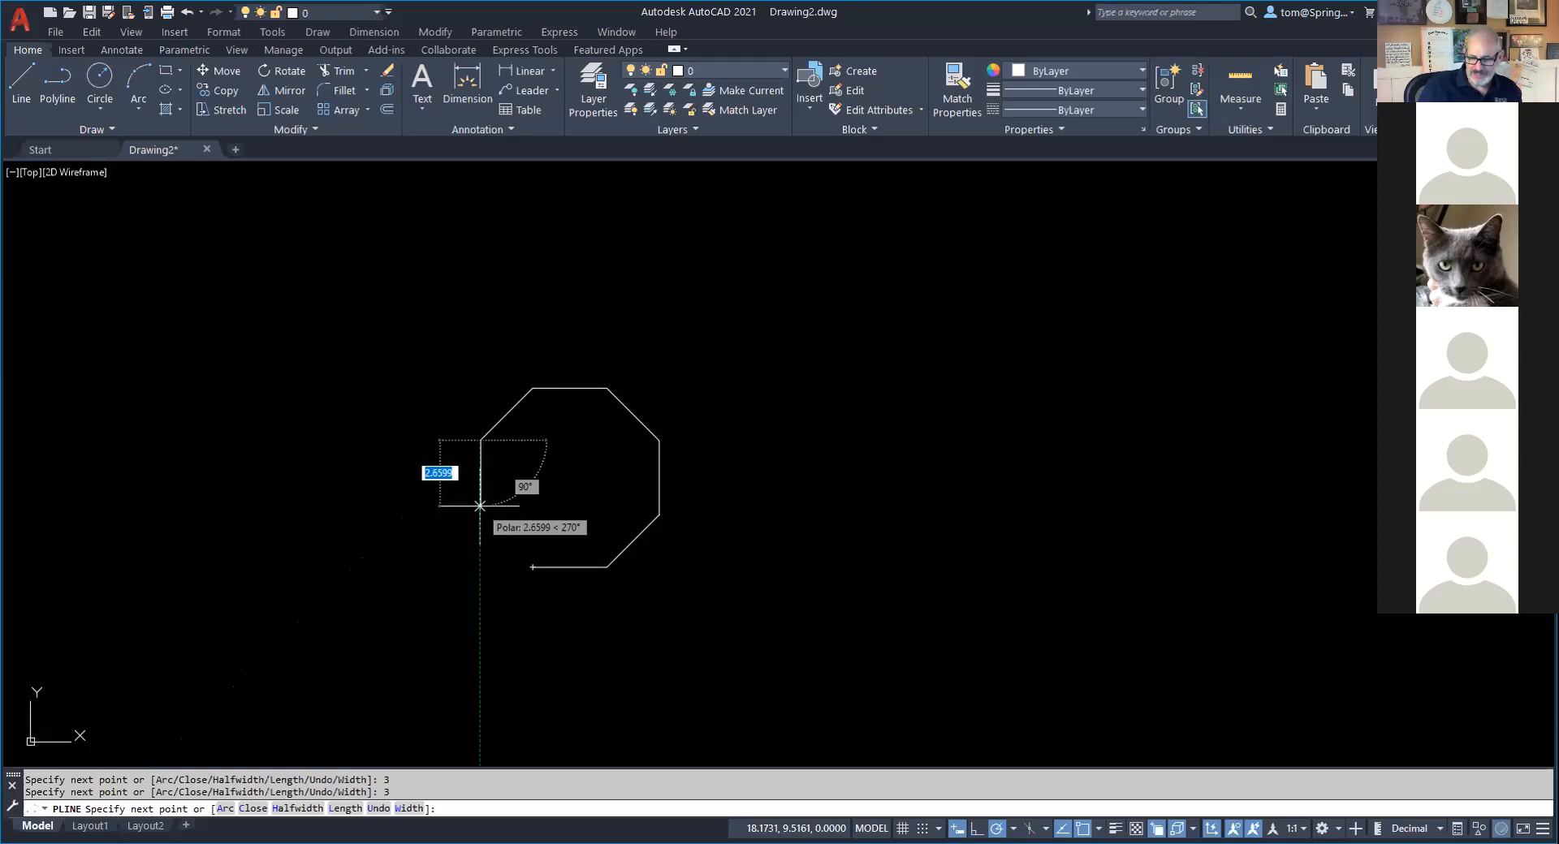
pyautogui.write('3')
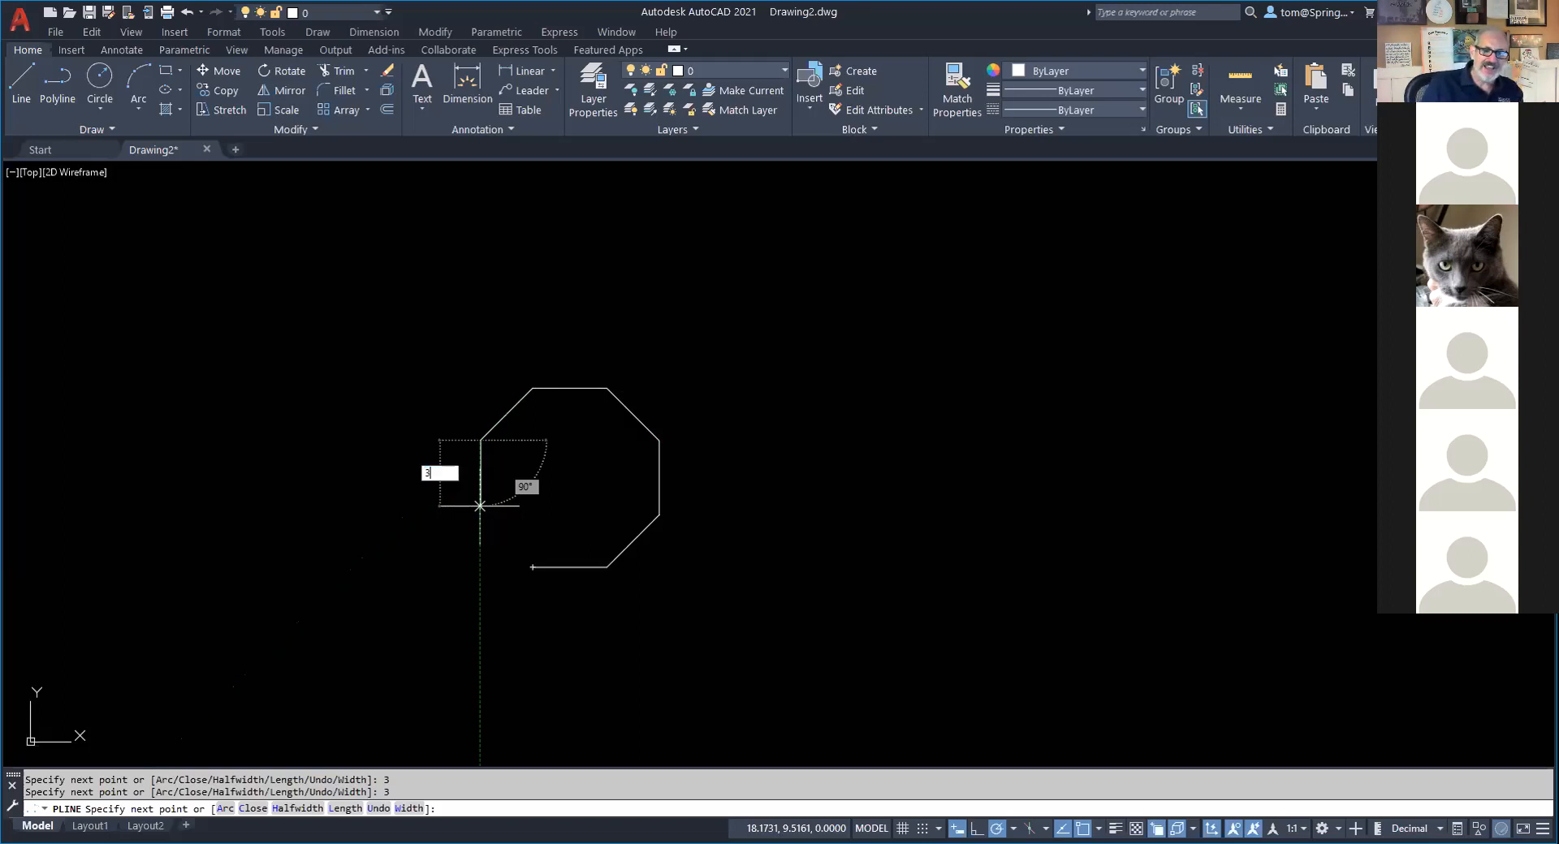
pyautogui.press('Return')
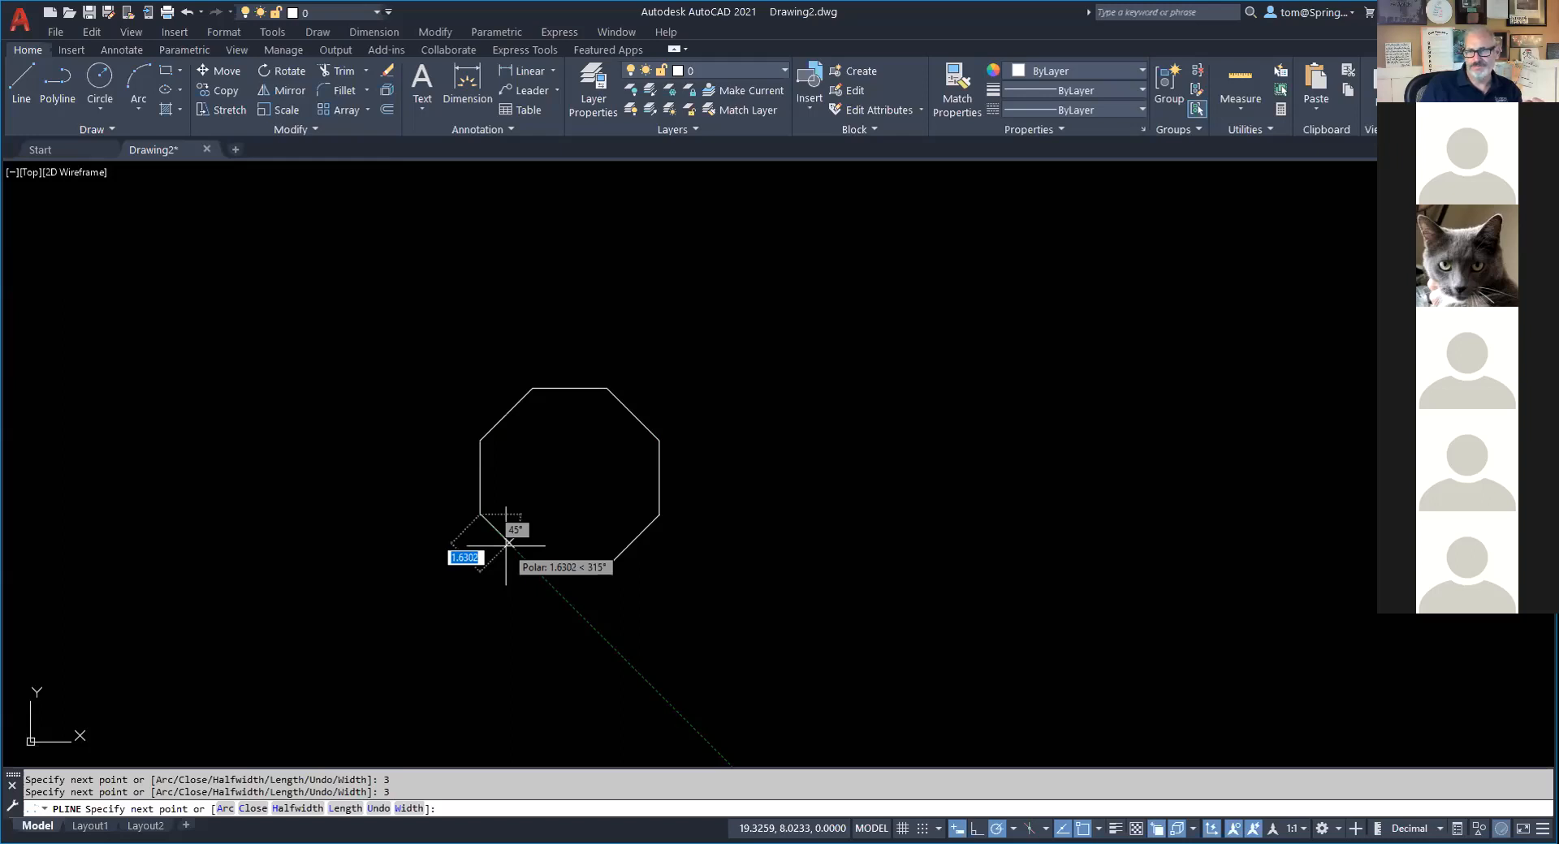
pyautogui.rightClick(506, 543)
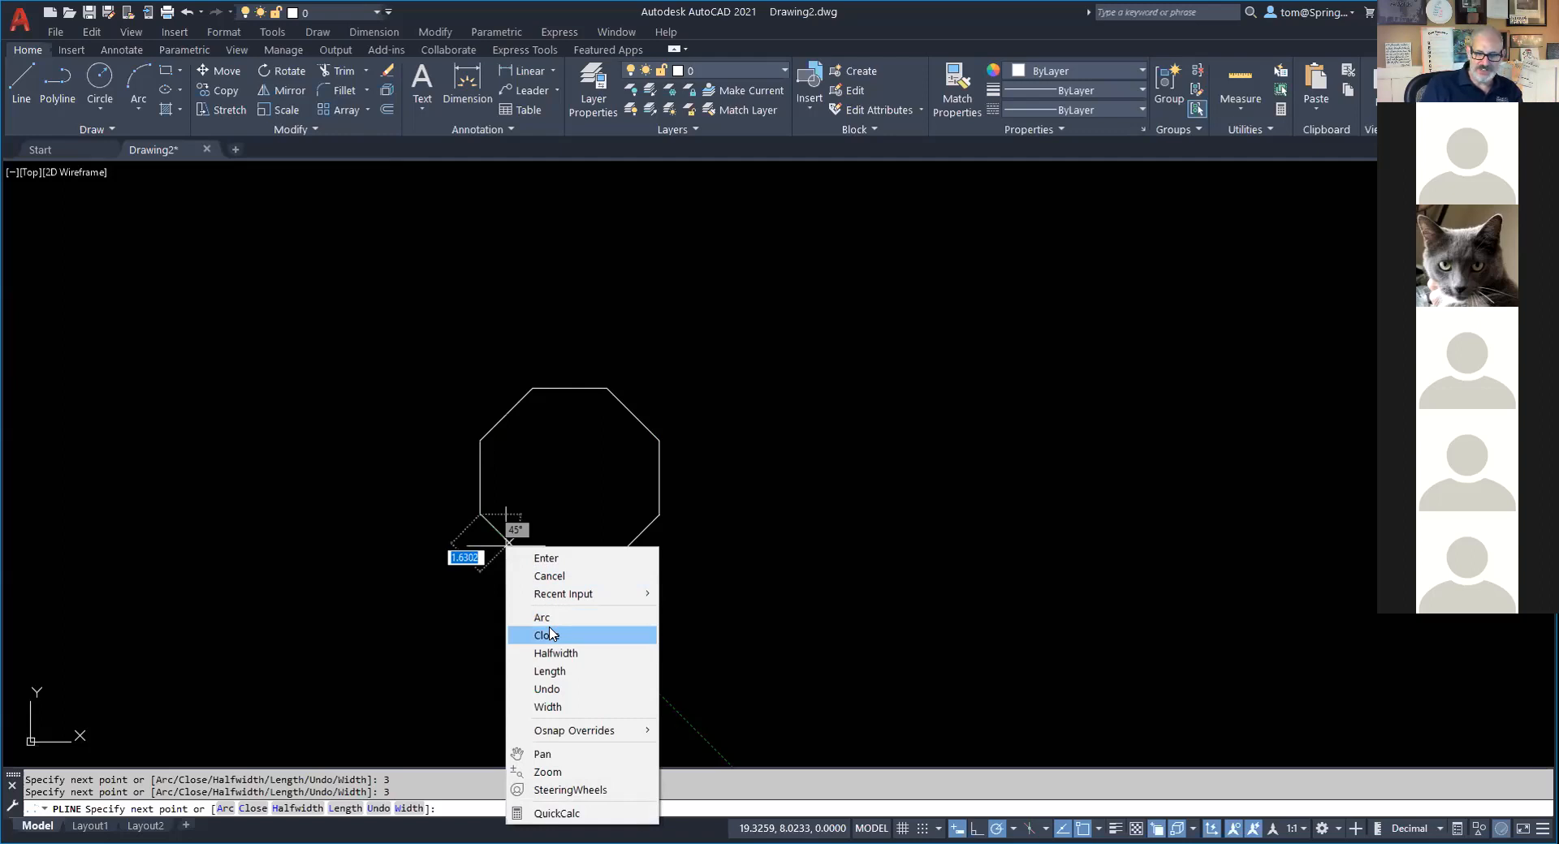
pyautogui.press('Down')
pyautogui.click(551, 635)
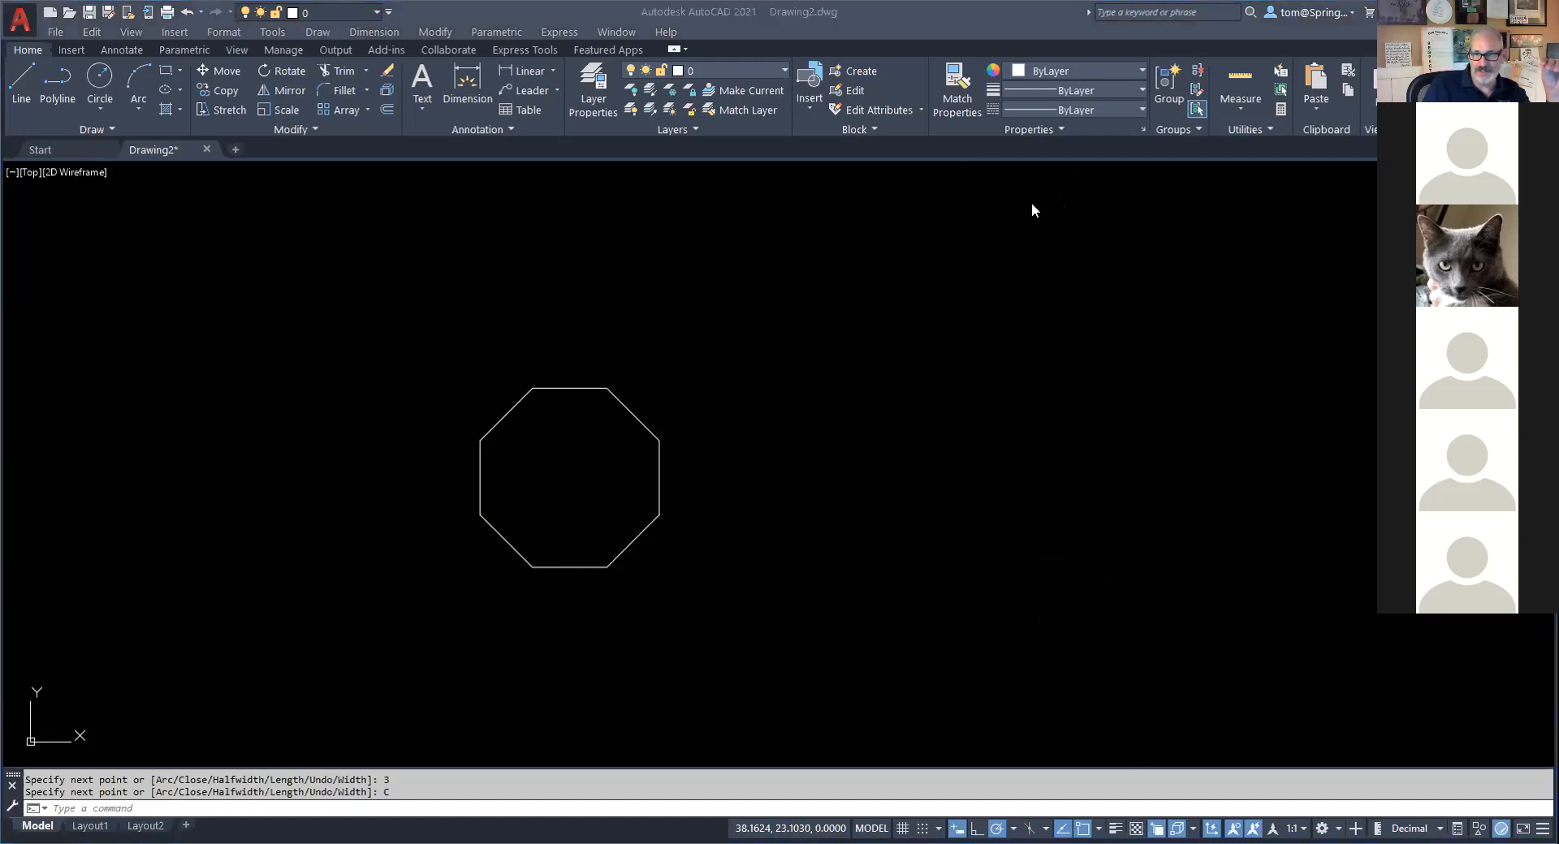
# Review the running object snap modes in the Drafting Settings dialog and accept them as they are.
pyautogui.moveTo(1097, 802)
pyautogui.mouseDown()
pyautogui.moveTo(1067, 834)
pyautogui.moveTo(1120, 835)
pyautogui.moveTo(1119, 805)
pyautogui.moveTo(1092, 810)
pyautogui.mouseUp()
pyautogui.moveTo(1186, 619); pyautogui.dragTo(1095, 818)
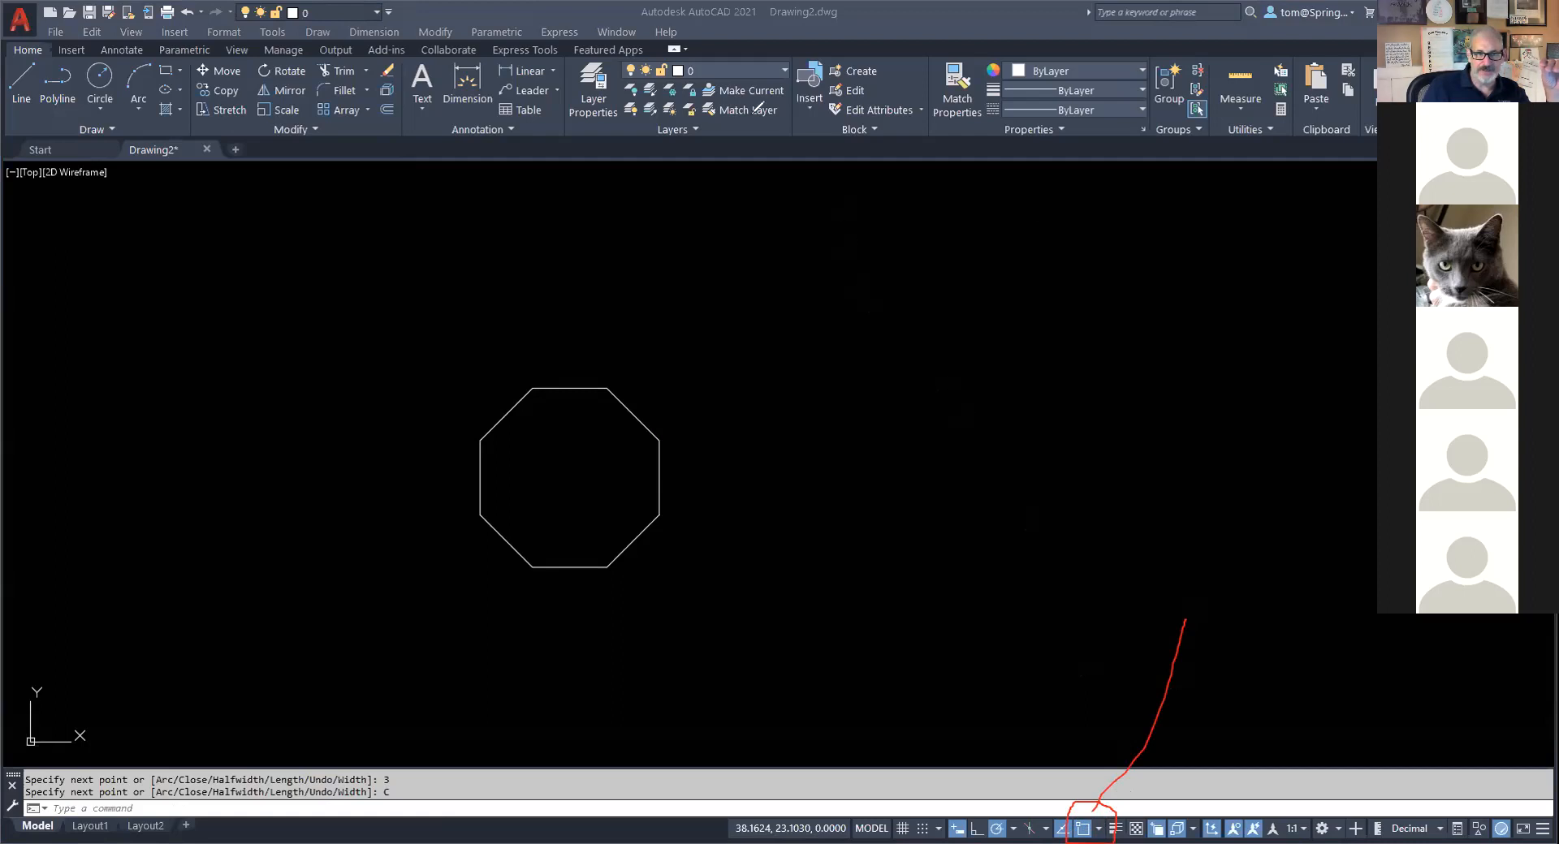
pyautogui.click(1097, 827)
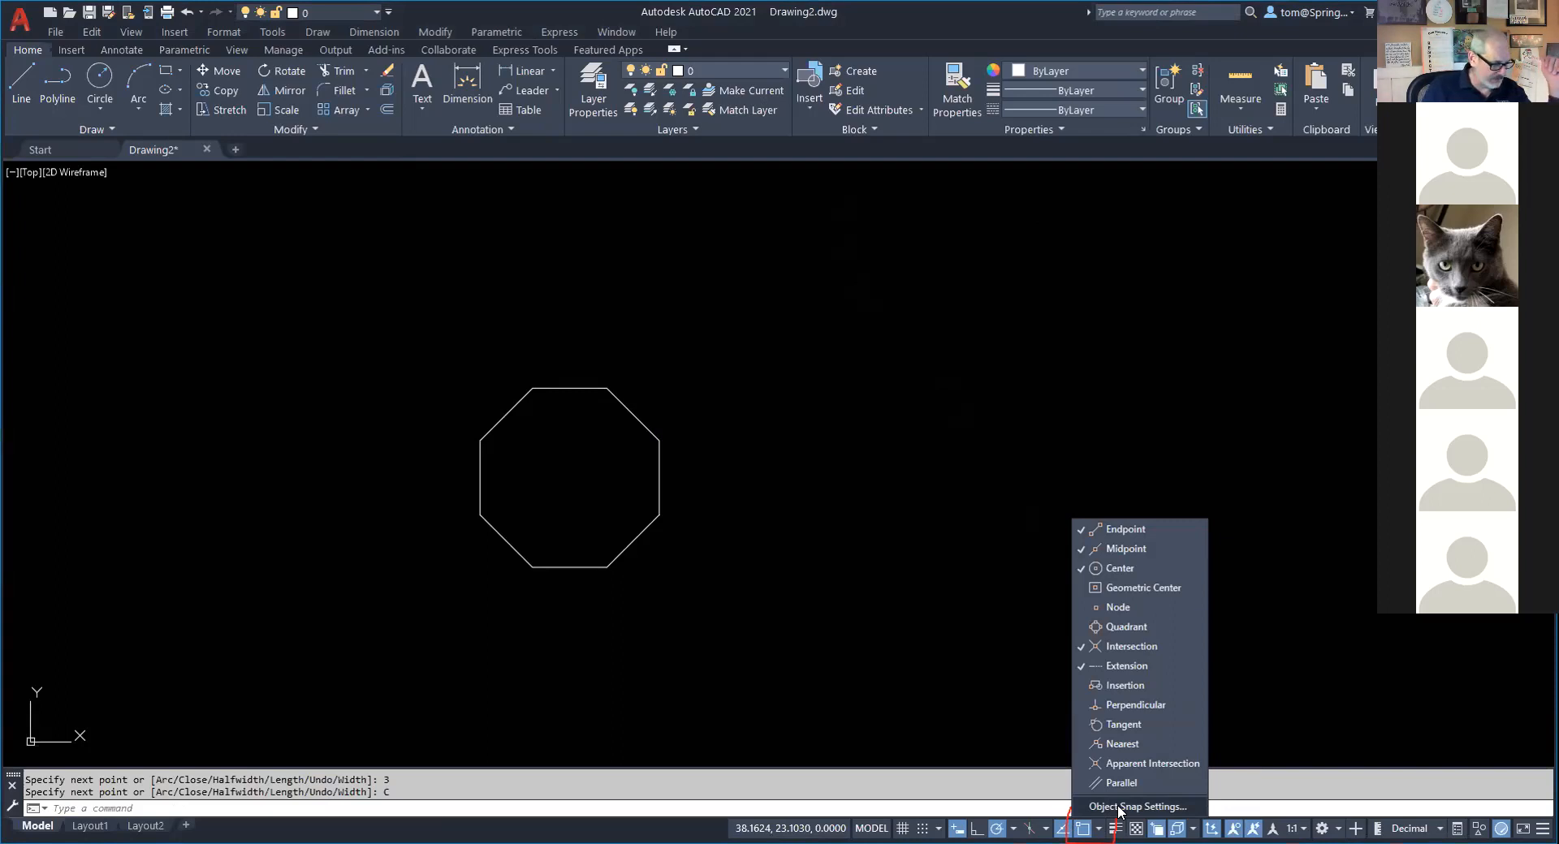
pyautogui.click(1137, 806)
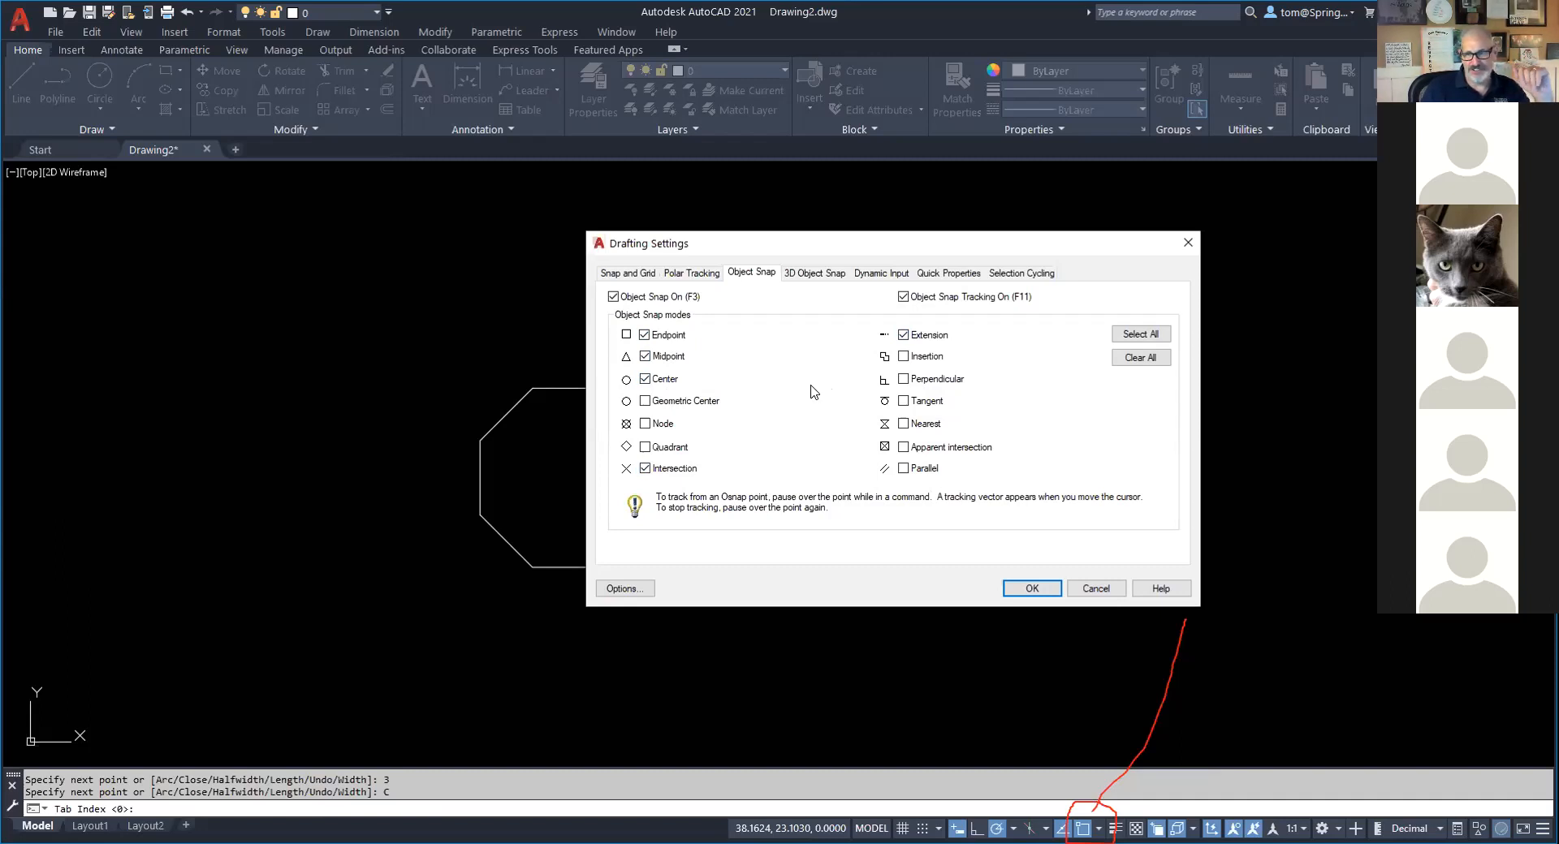
pyautogui.click(1032, 589)
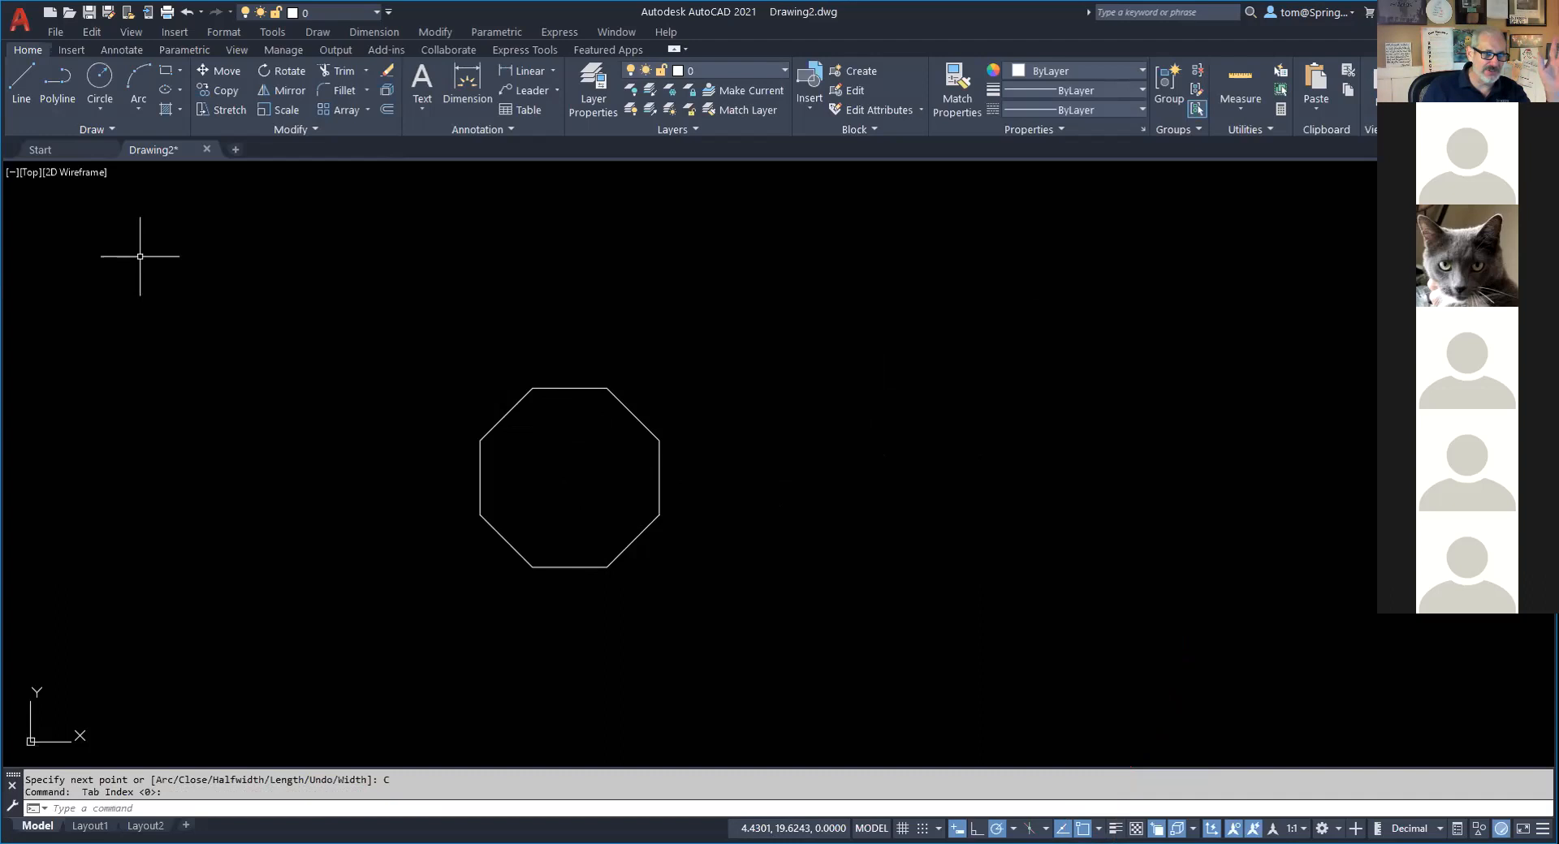
# Draw two parallel lines across the octagon, from the top edge's left endpoint to the right edge's lower endpoint and from the left edge's upper to the bottom edge's right.
pyautogui.click(22, 84)
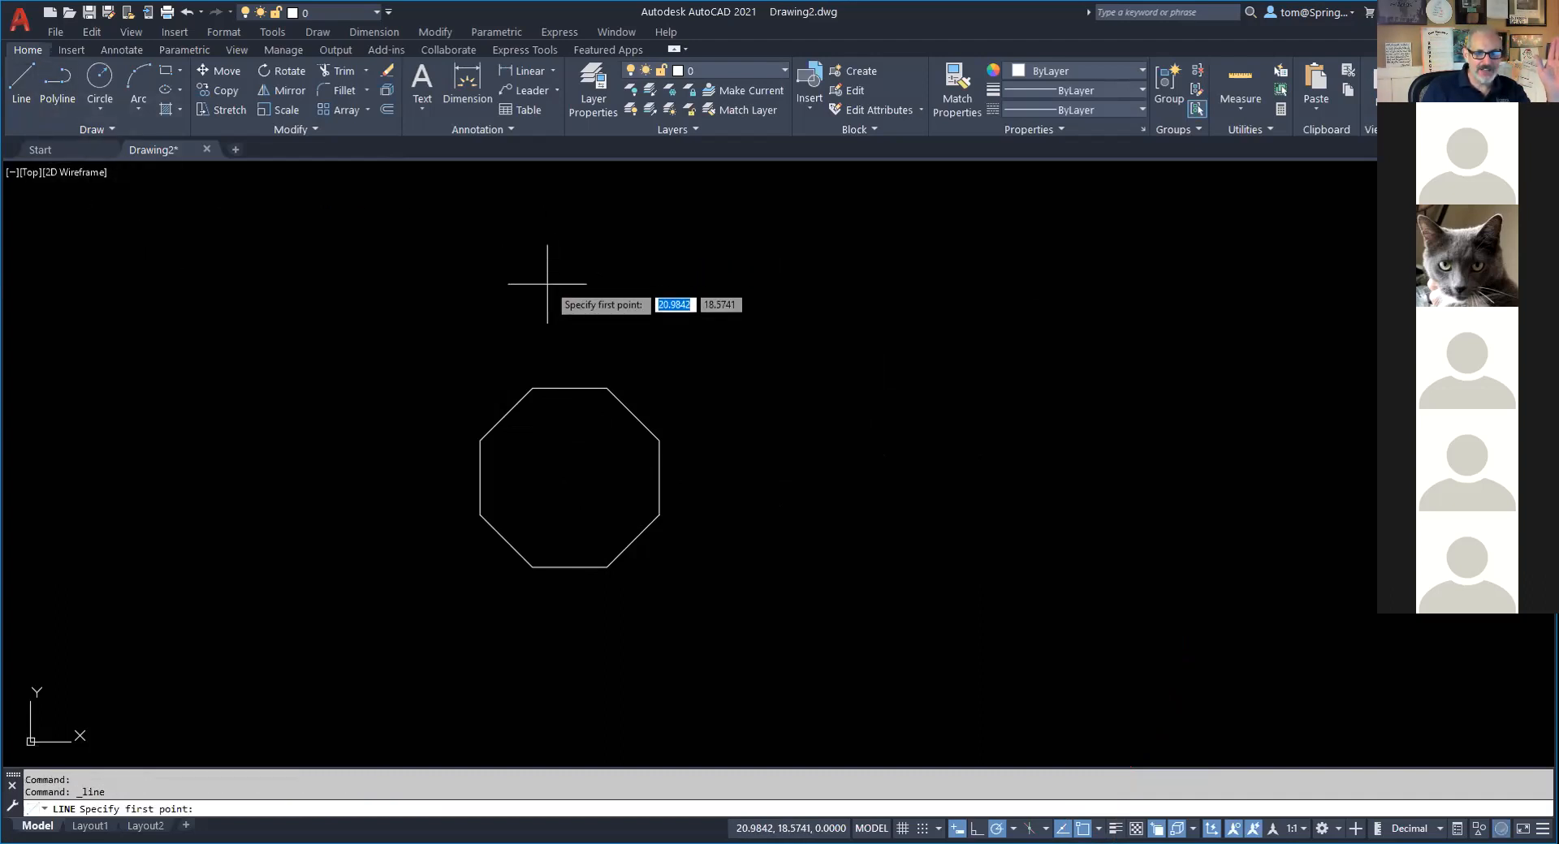
pyautogui.click(532, 388)
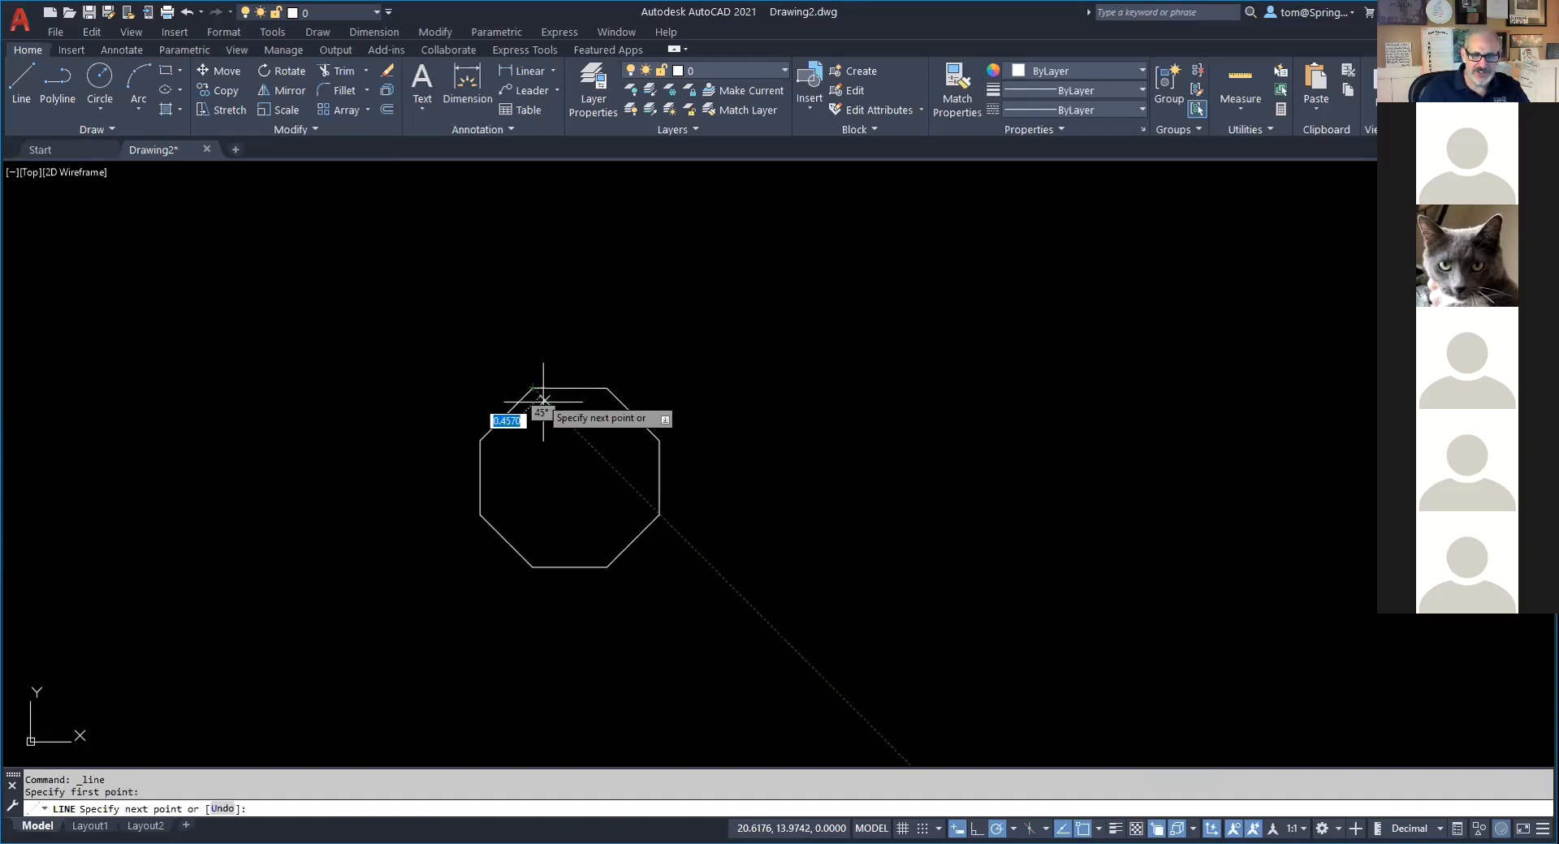
pyautogui.click(659, 514)
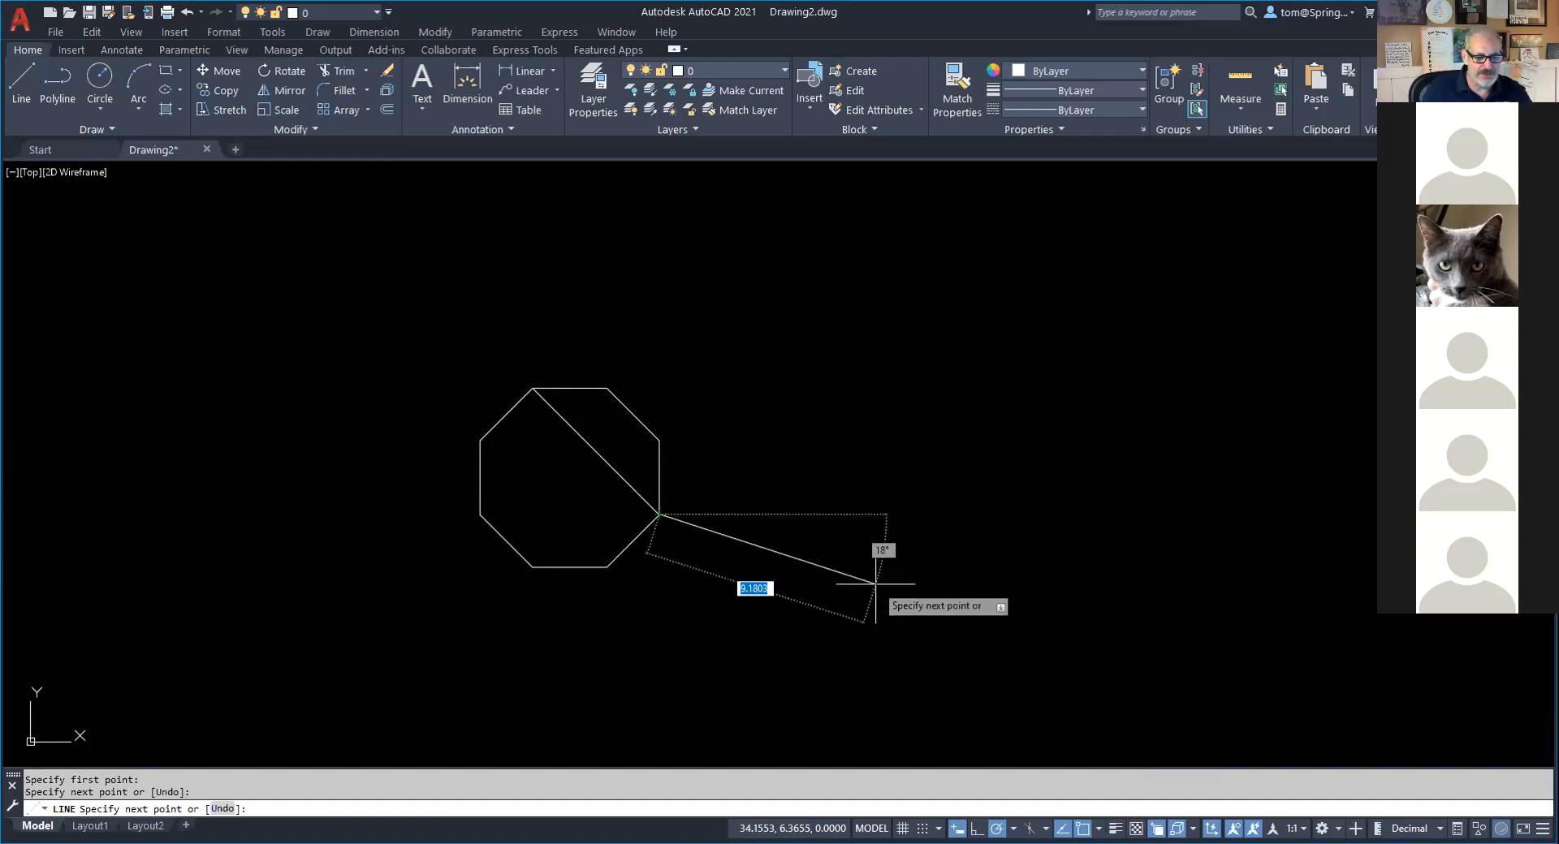
pyautogui.press('Escape')
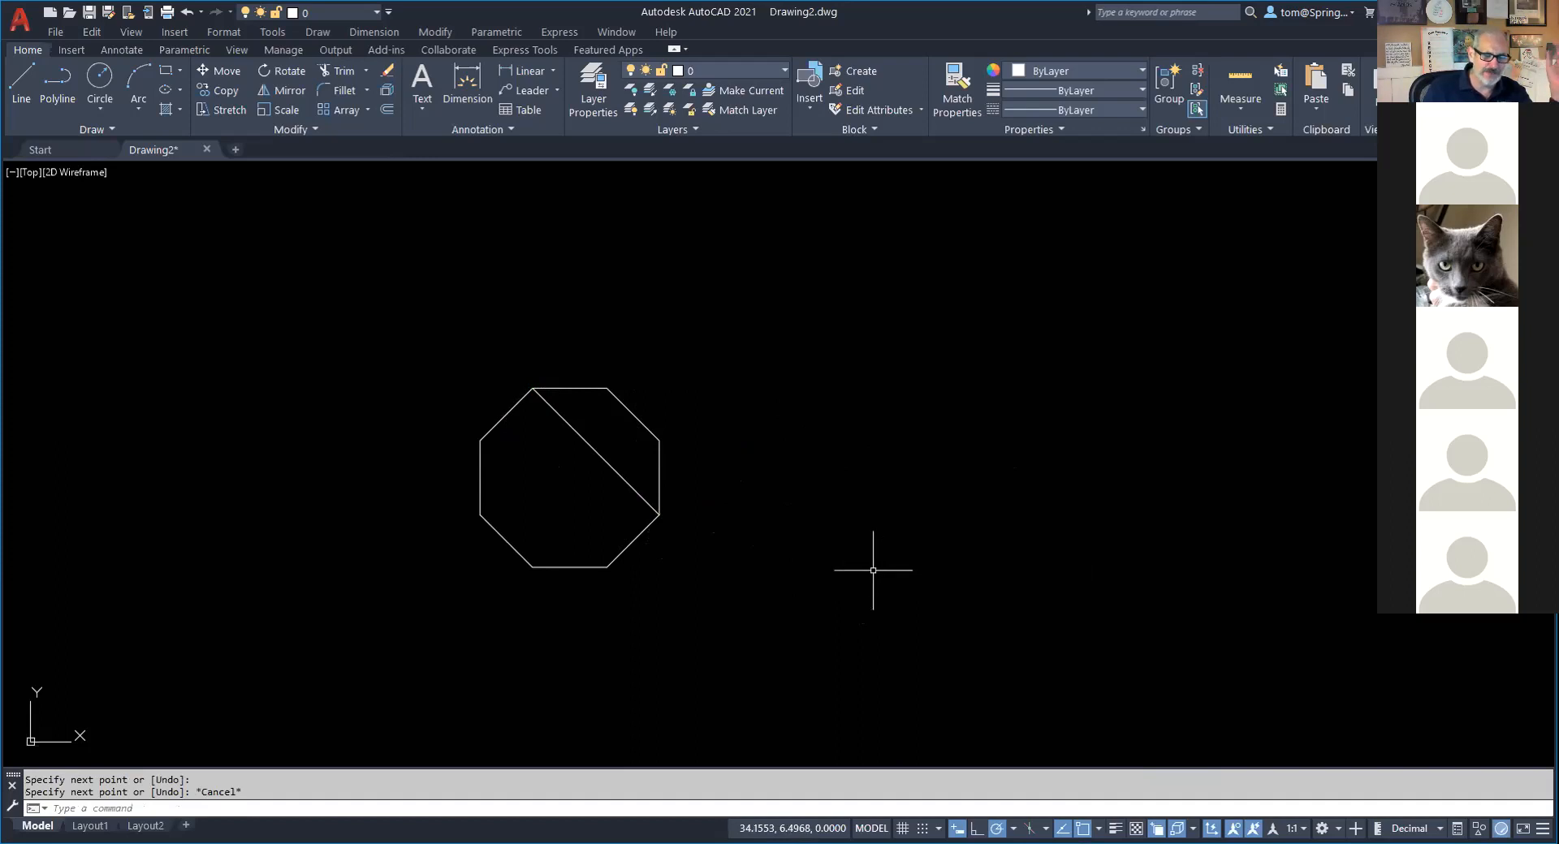
pyautogui.click(34, 89)
pyautogui.click(481, 441)
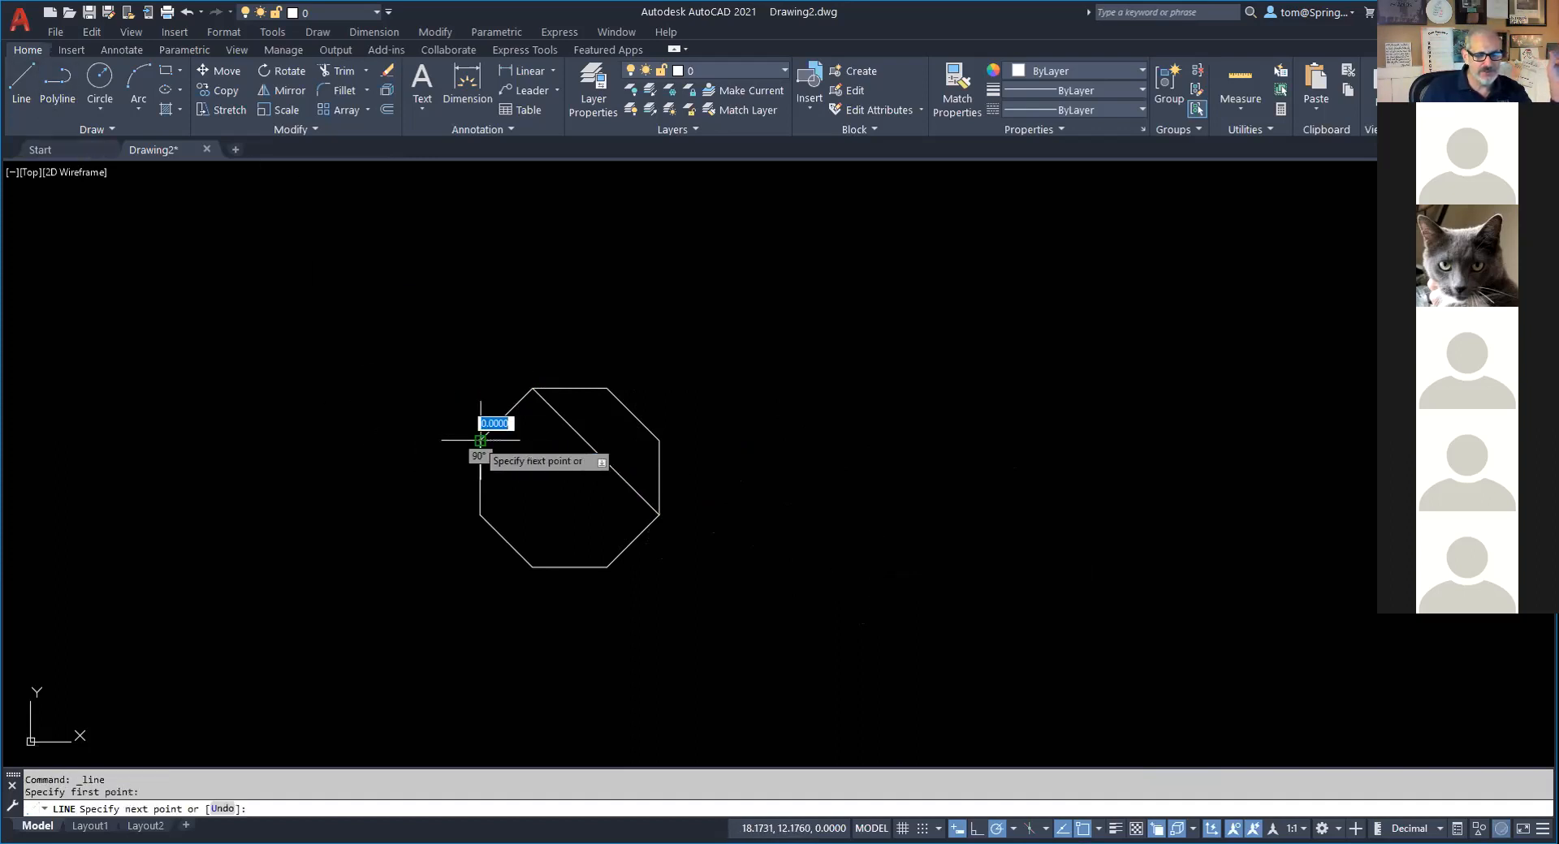
pyautogui.click(606, 566)
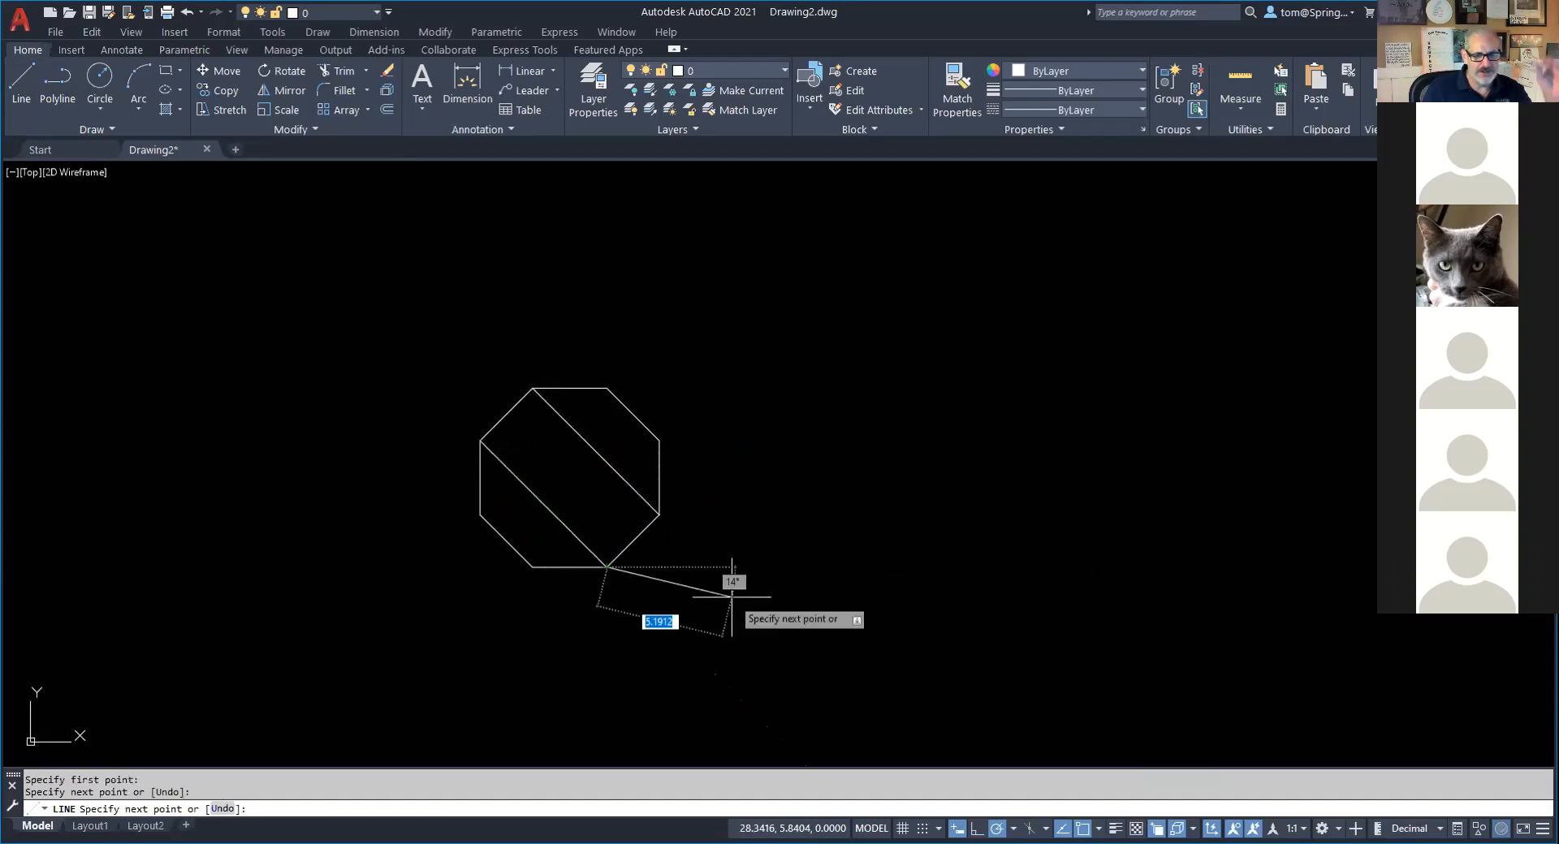
pyautogui.press('Escape')
# Draw two crossing lines at 45°, joining the left edge's lower endpoint to the top edge's right and the bottom edge's left endpoint to the right edge's upper.
pyautogui.rightClick(724, 359)
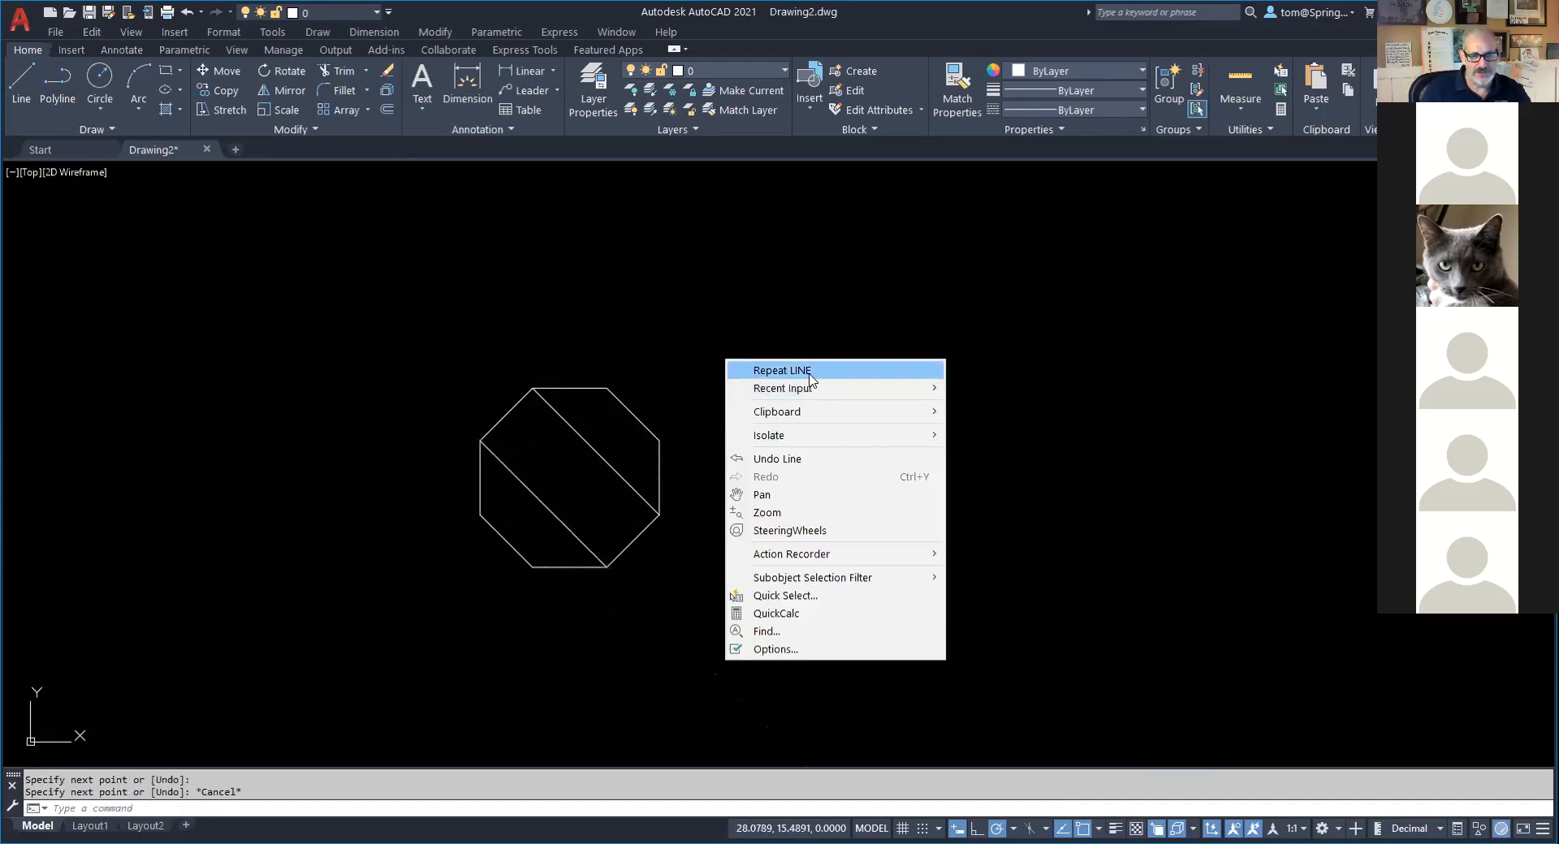
pyautogui.click(810, 371)
pyautogui.click(481, 513)
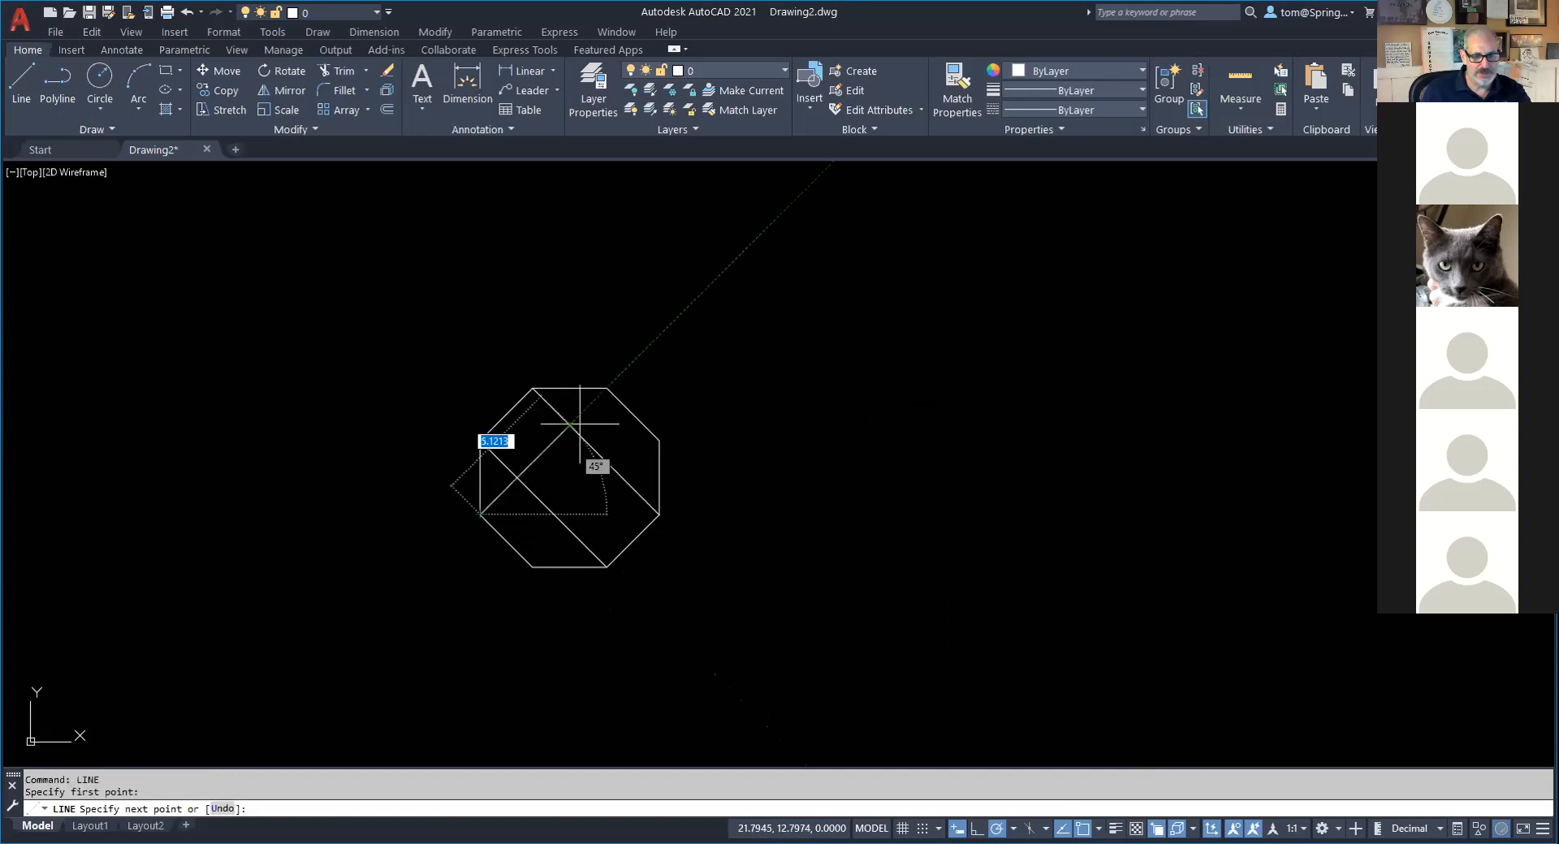
pyautogui.click(606, 389)
pyautogui.press('Escape')
pyautogui.rightClick(775, 374)
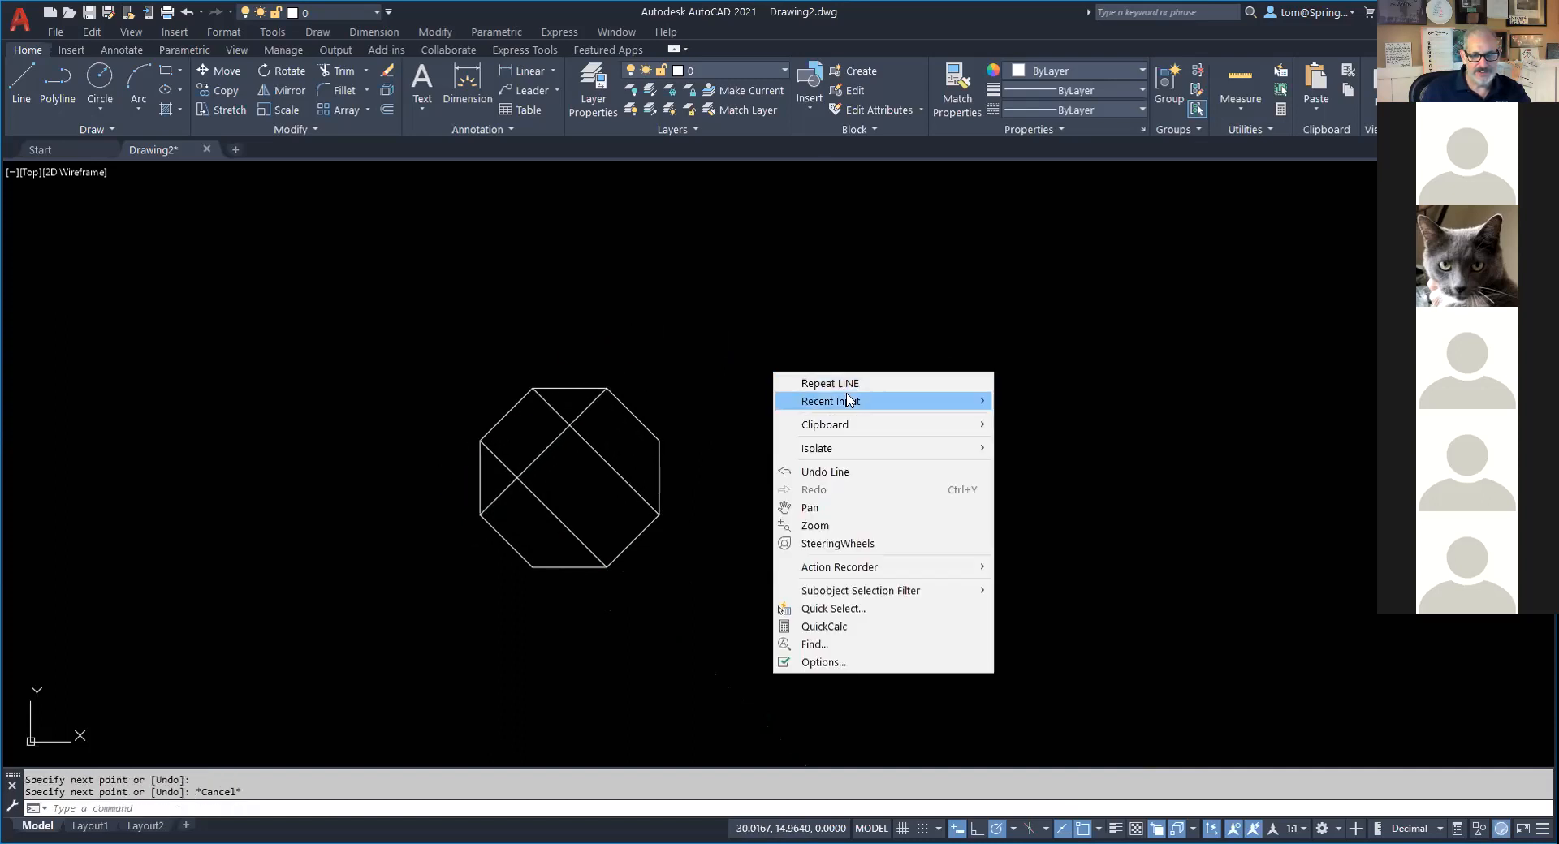
pyautogui.click(845, 383)
pyautogui.click(533, 567)
pyautogui.click(659, 441)
pyautogui.press('Escape')
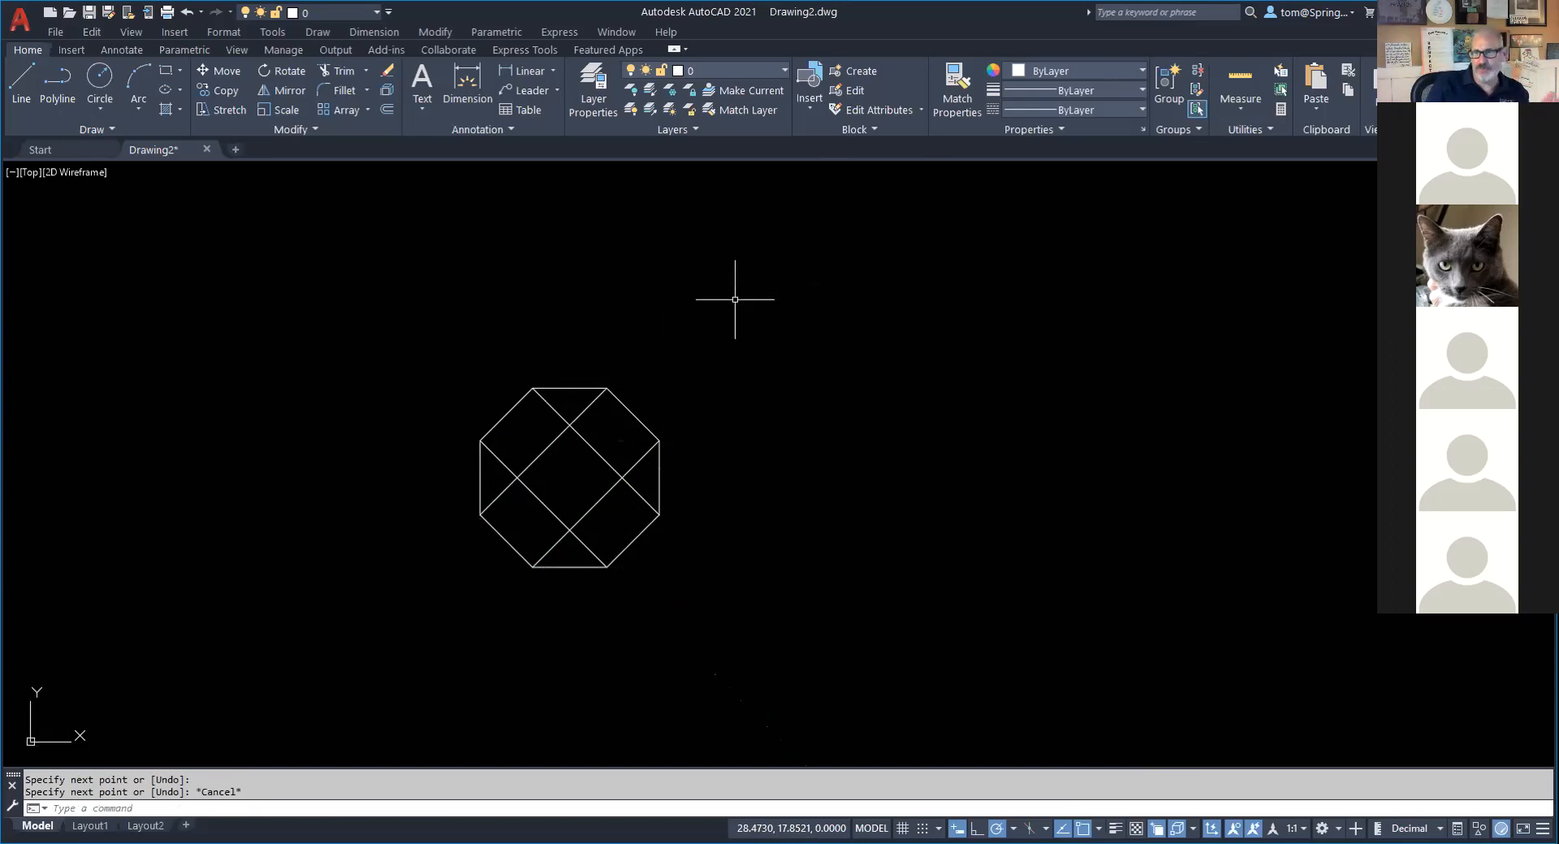
# Draw two lines through the octagon's center joining the midpoints of its opposite slanted edges.
pyautogui.click(29, 97)
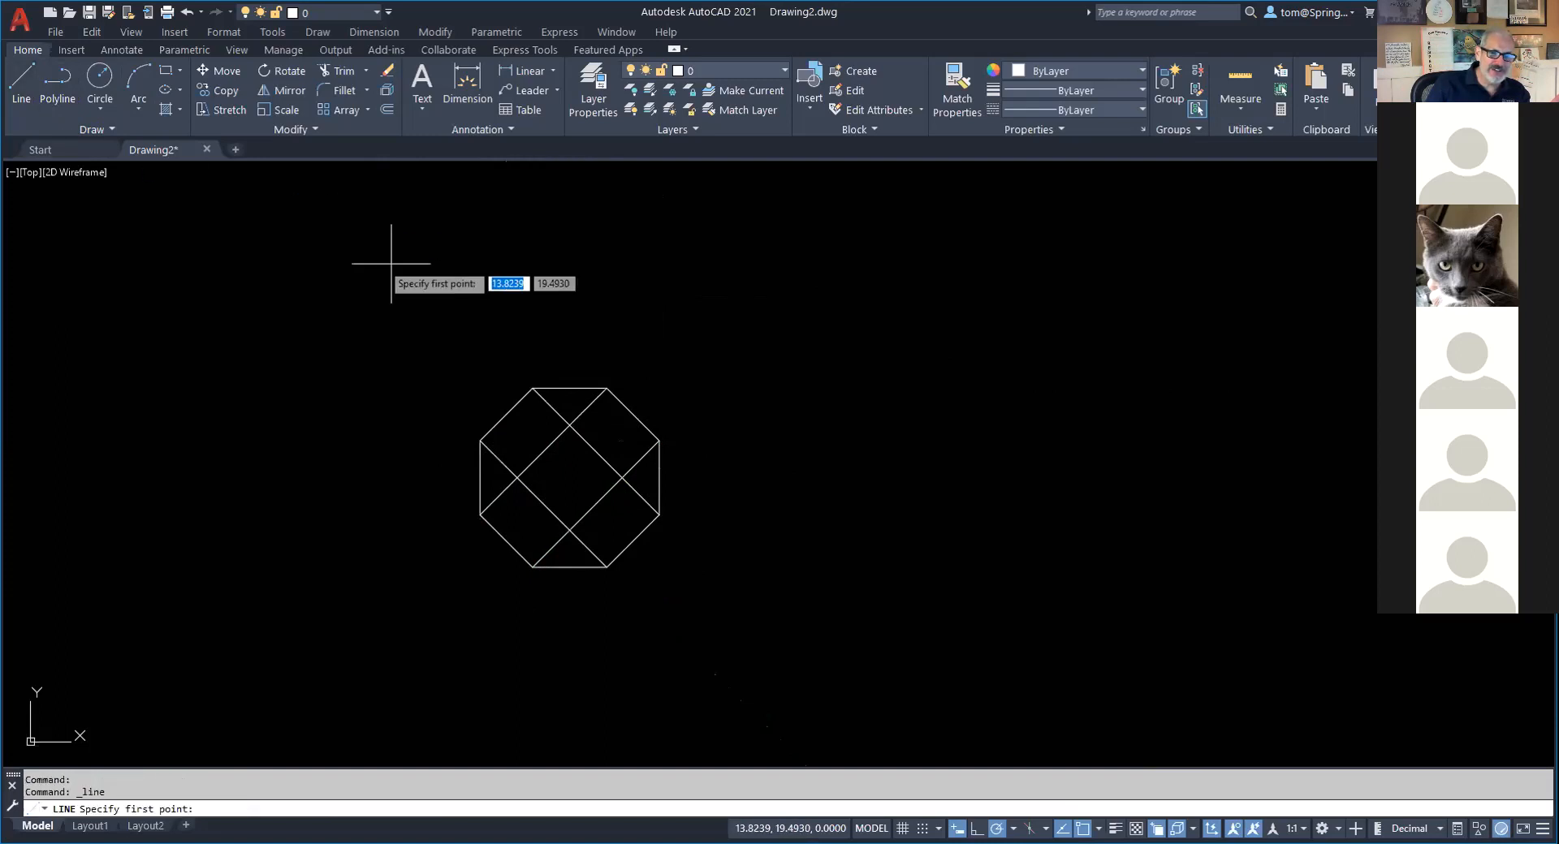
pyautogui.click(506, 414)
pyautogui.press('Escape')
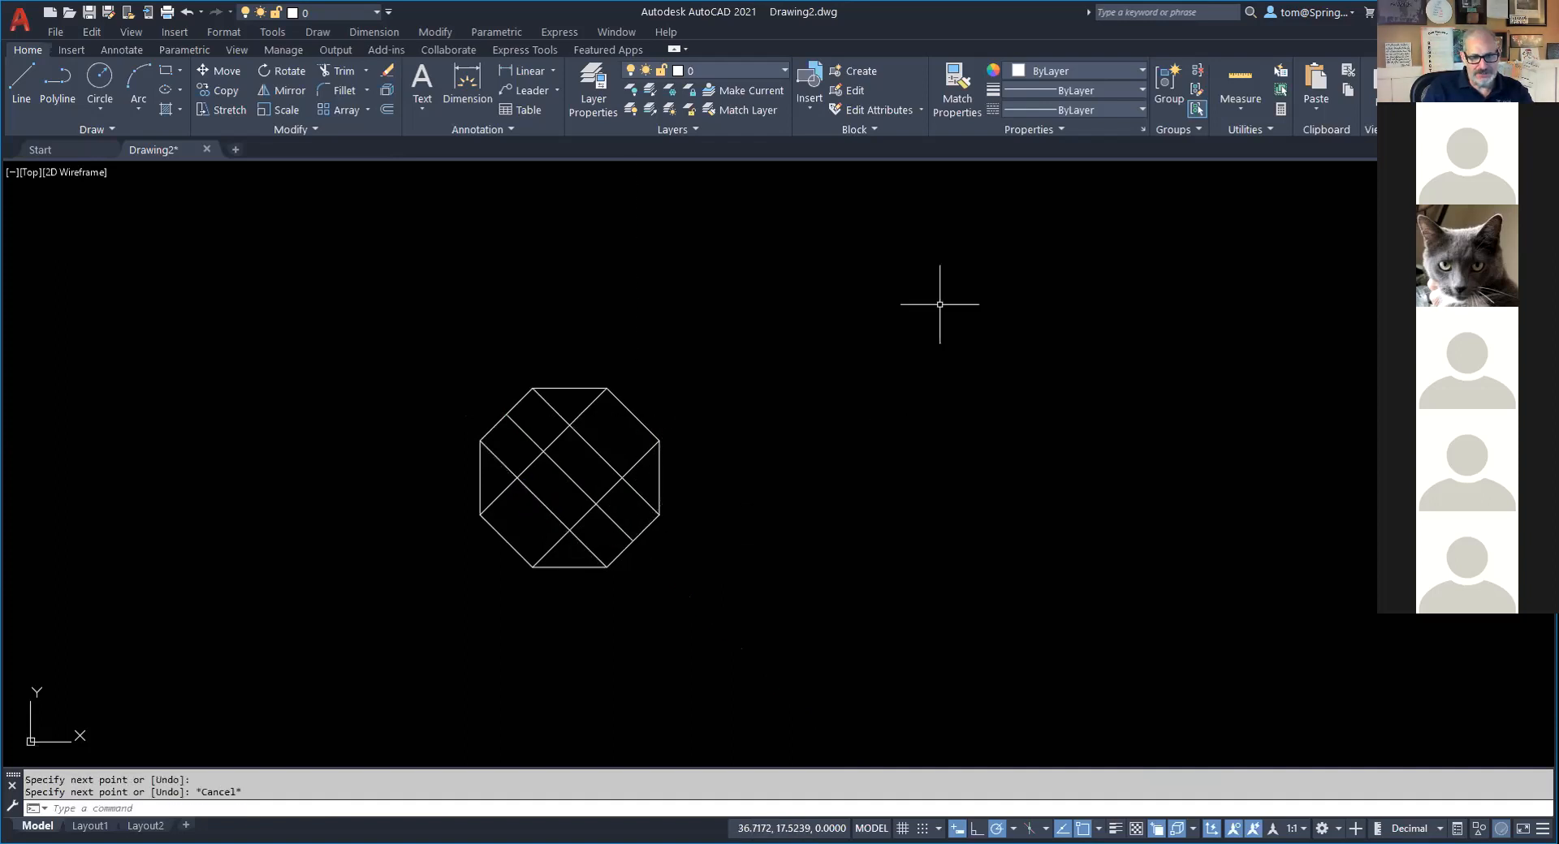
pyautogui.rightClick(781, 326)
pyautogui.click(837, 339)
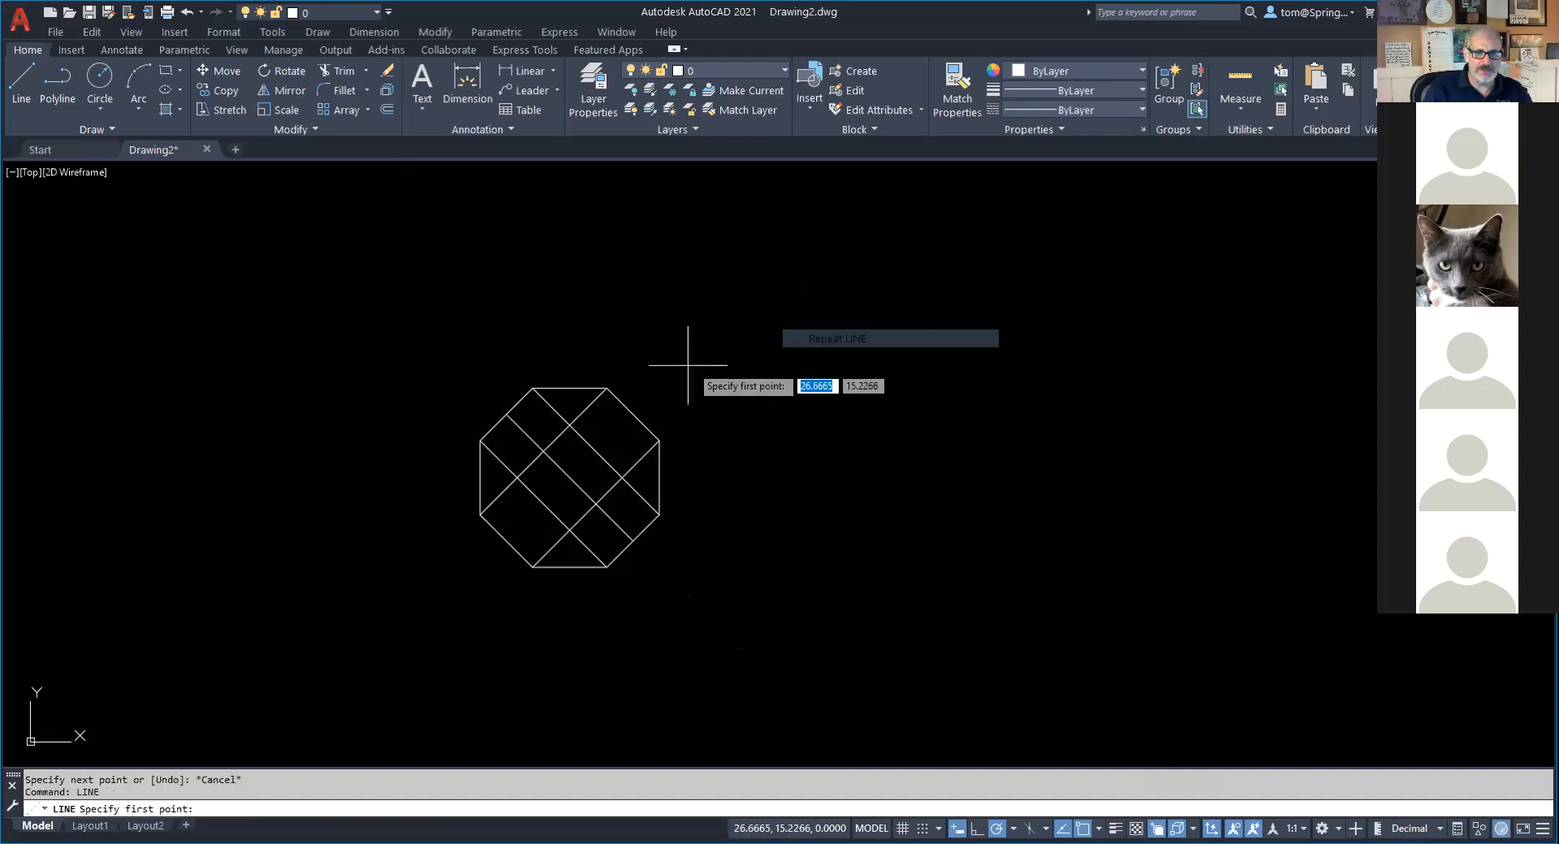
pyautogui.click(632, 415)
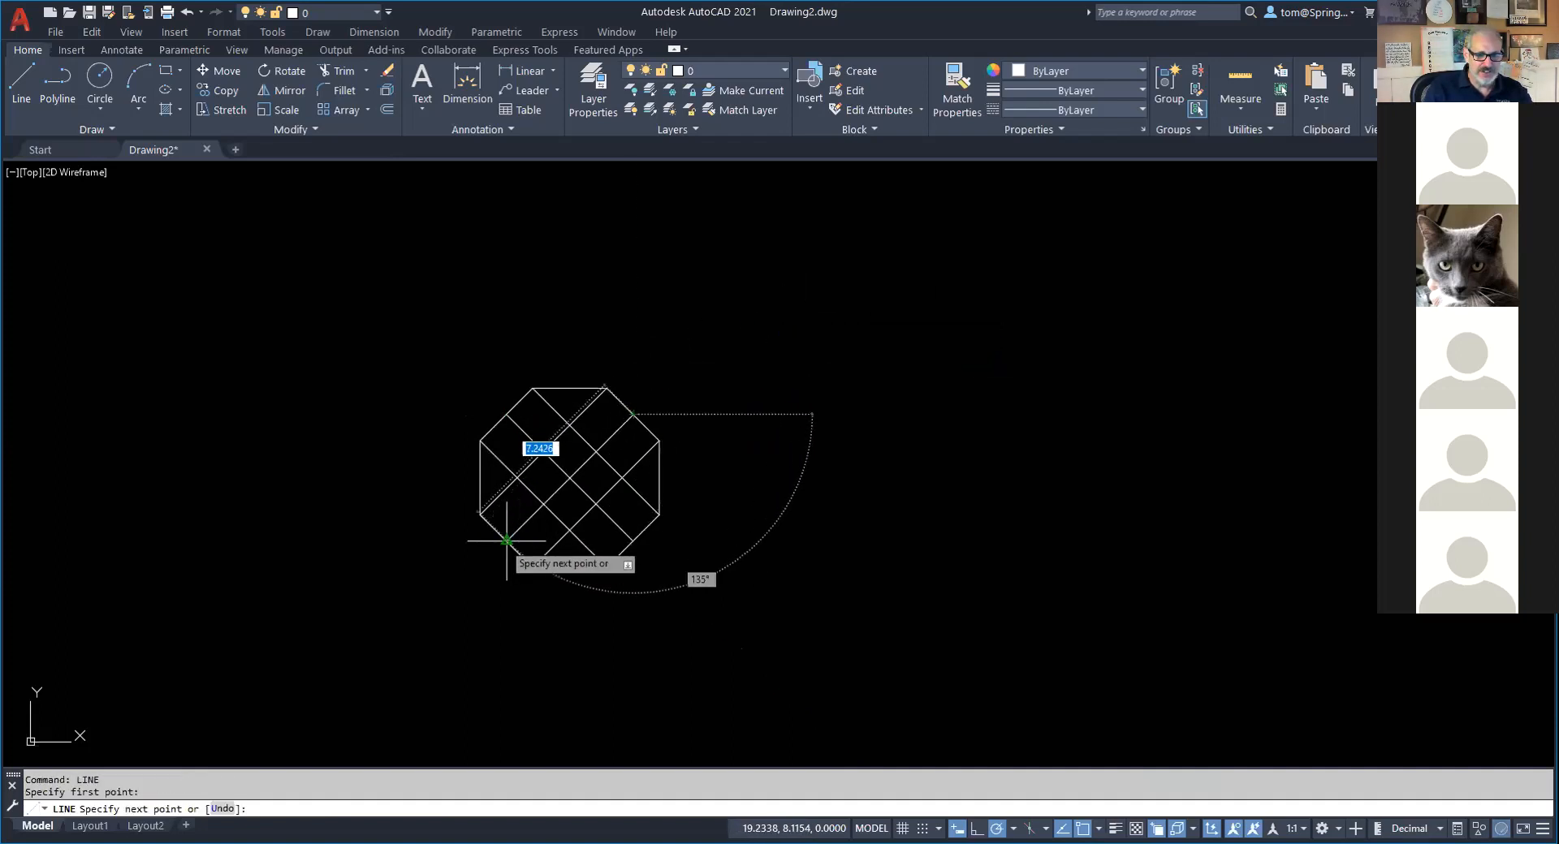
pyautogui.press('Escape')
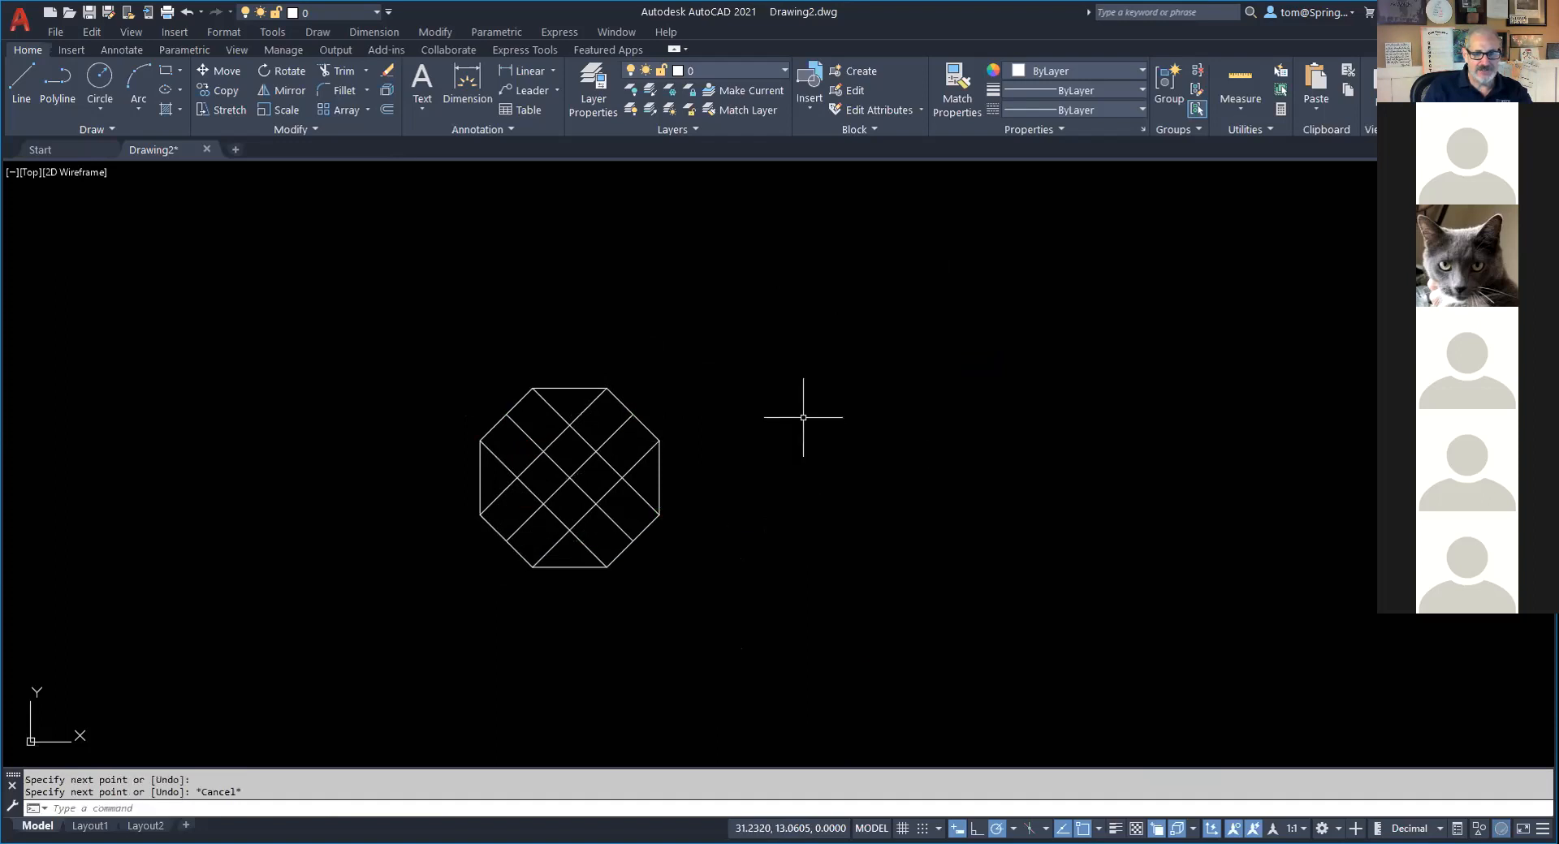
pyautogui.rightClick(751, 369)
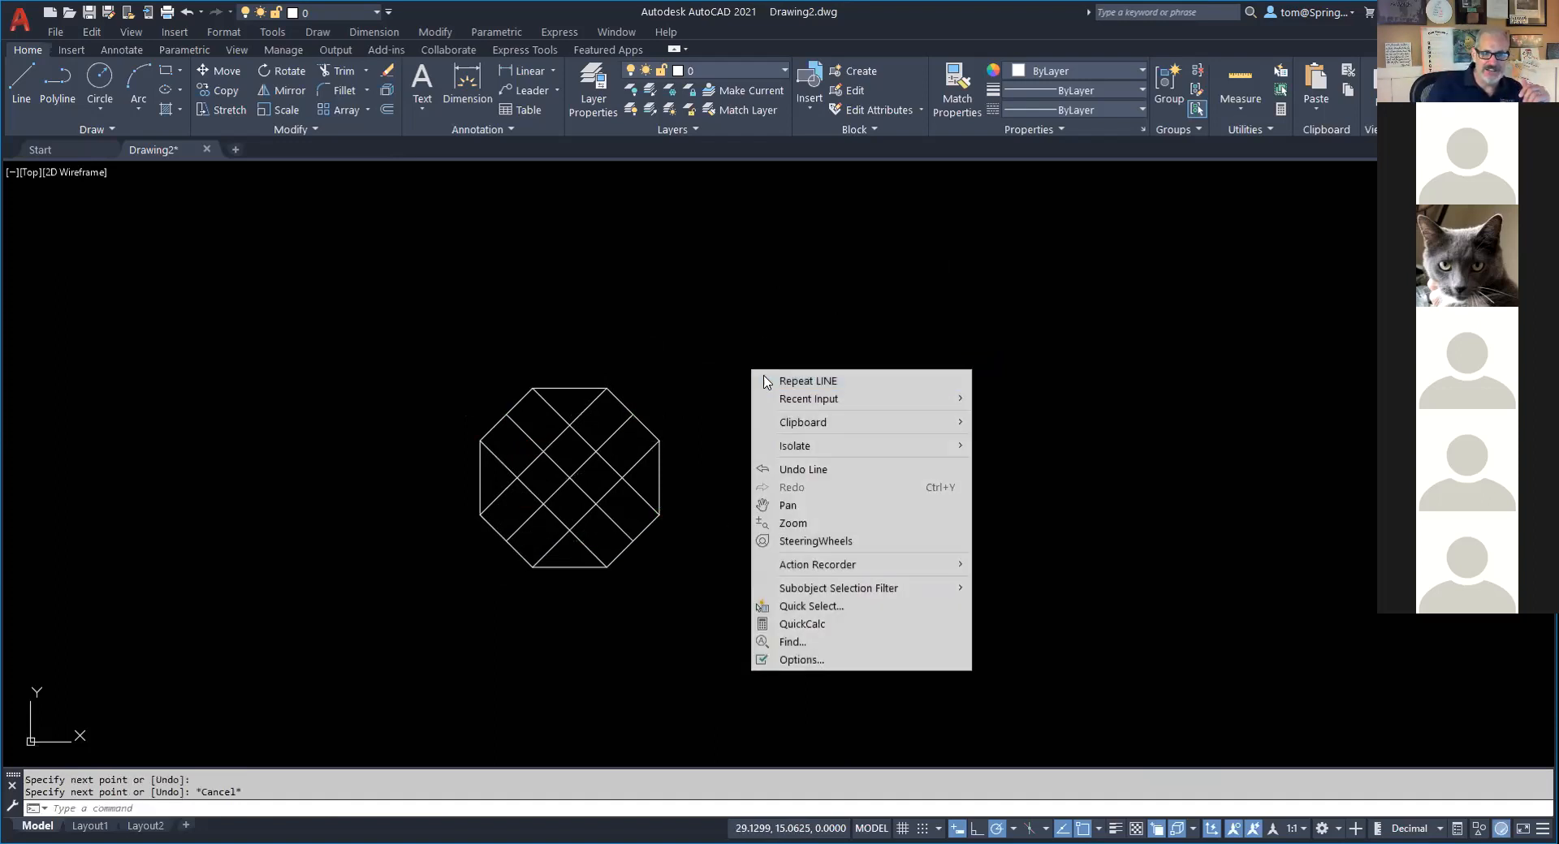
pyautogui.click(771, 317)
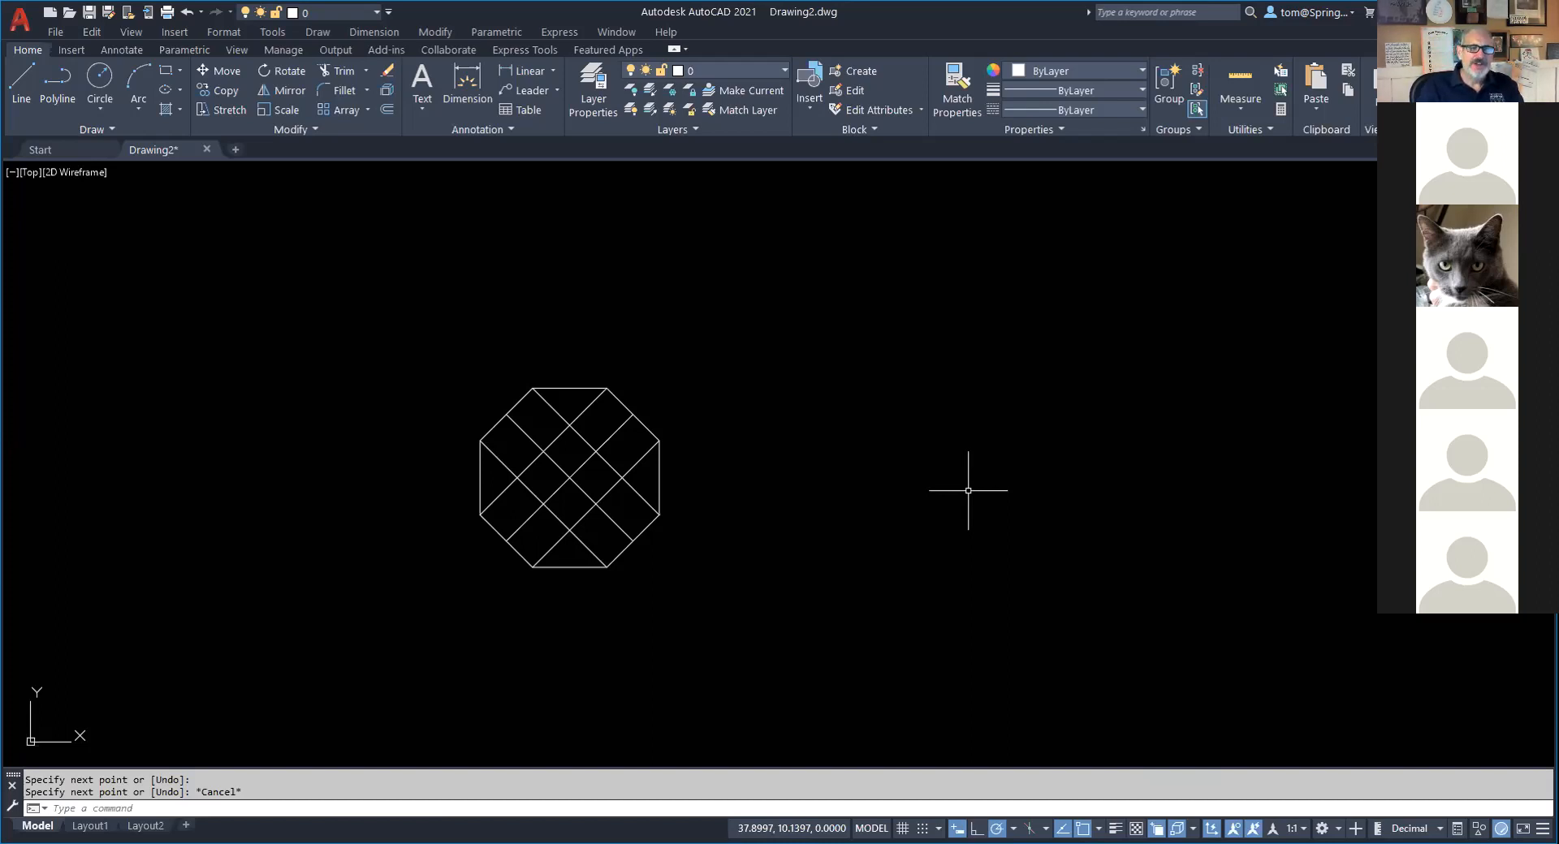
# Draw a 3-unit horizontal line at 0° starting 6 units right of the octagon's lower right-edge endpoint, using object snap tracking.
pyautogui.click(31, 84)
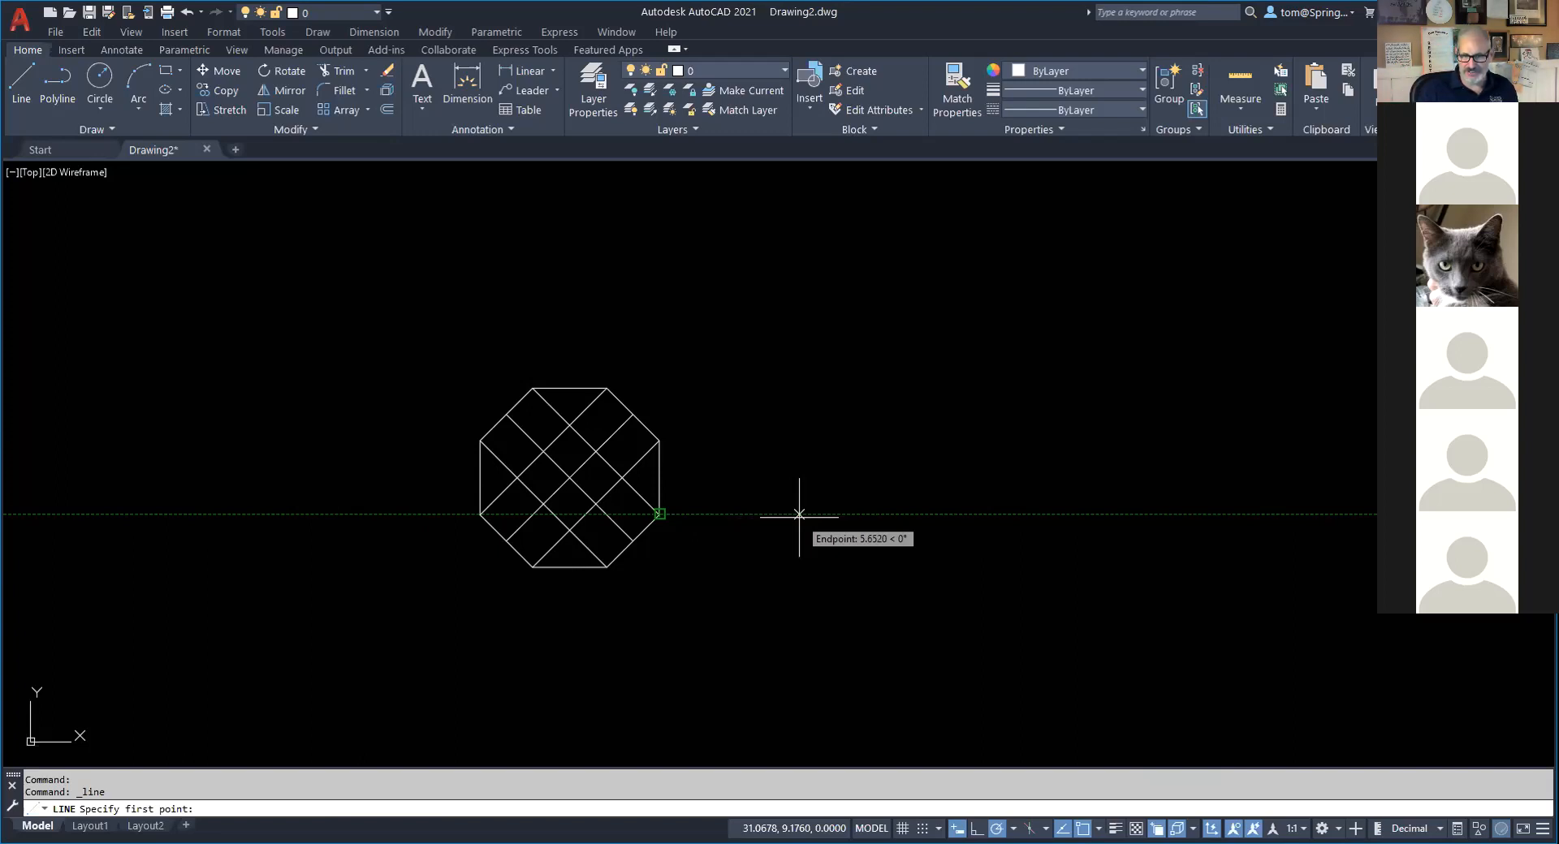
pyautogui.write('6')
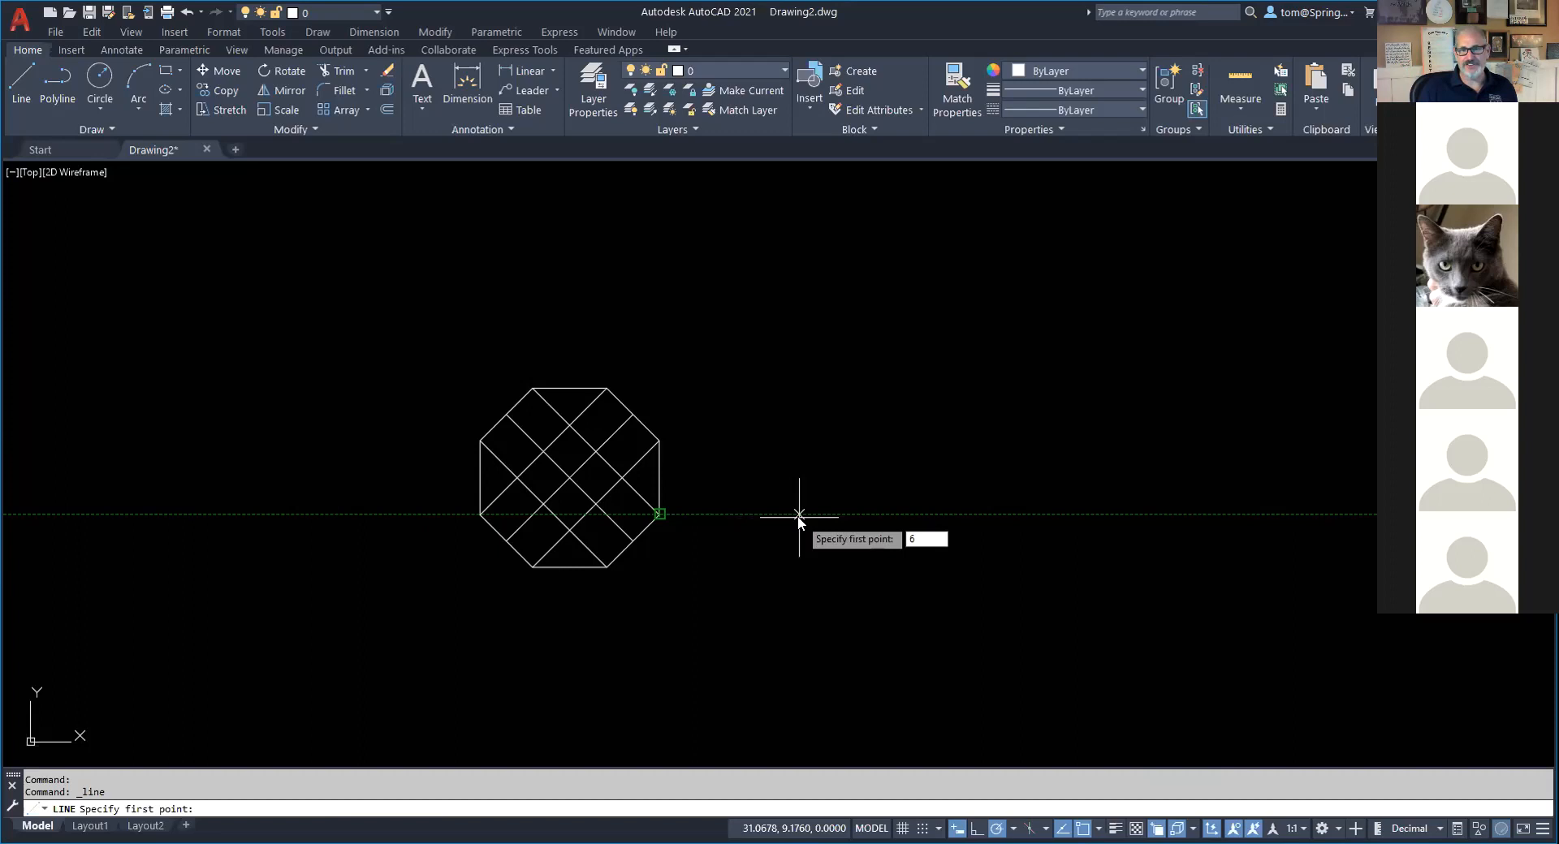
pyautogui.press('Return')
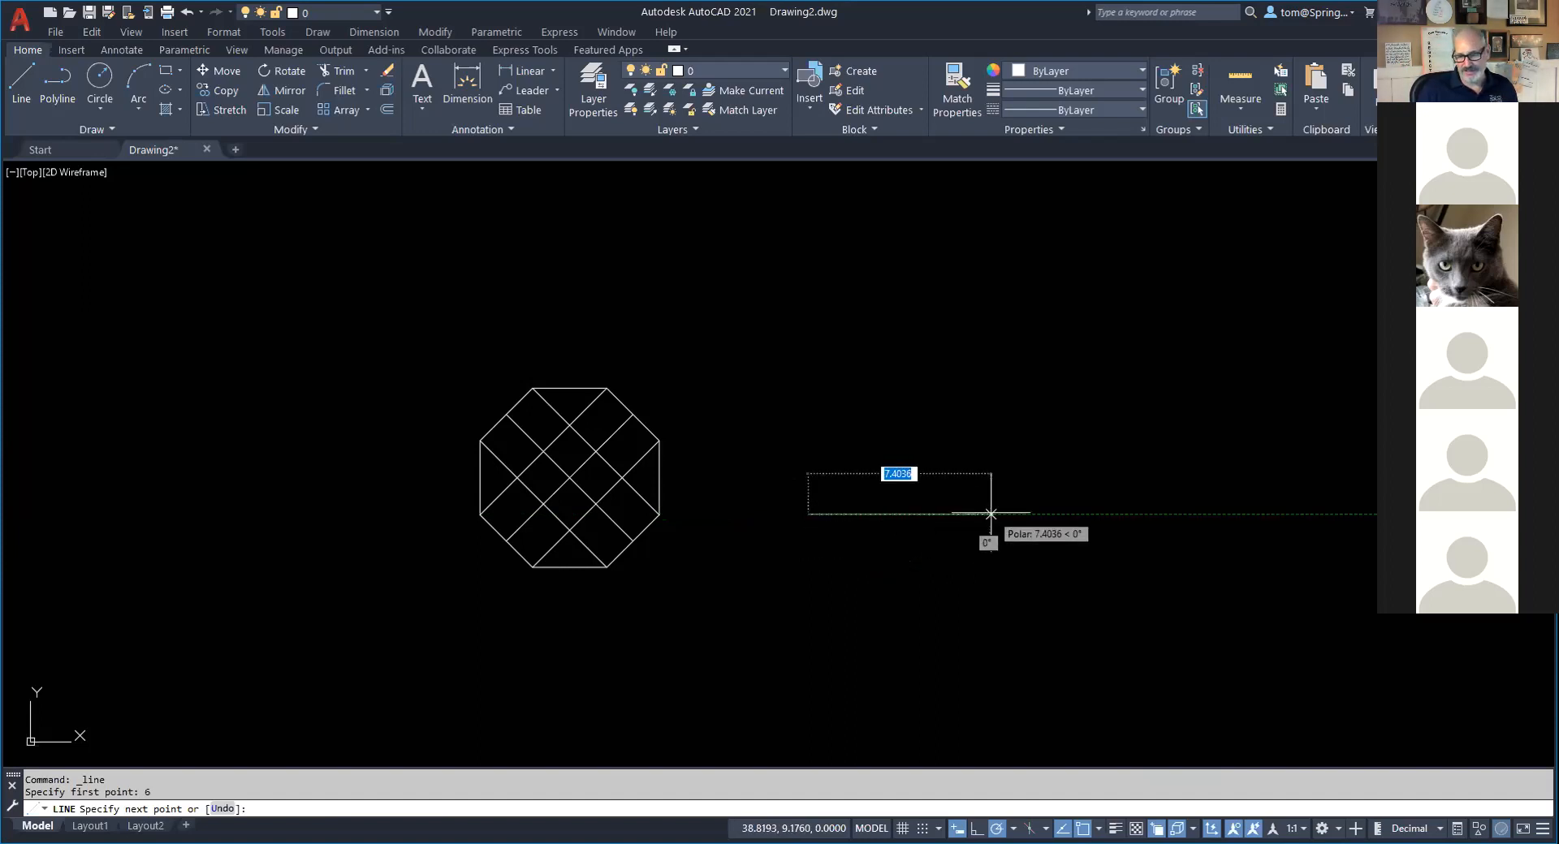
pyautogui.write('3')
pyautogui.press('Return')
pyautogui.press('Return')
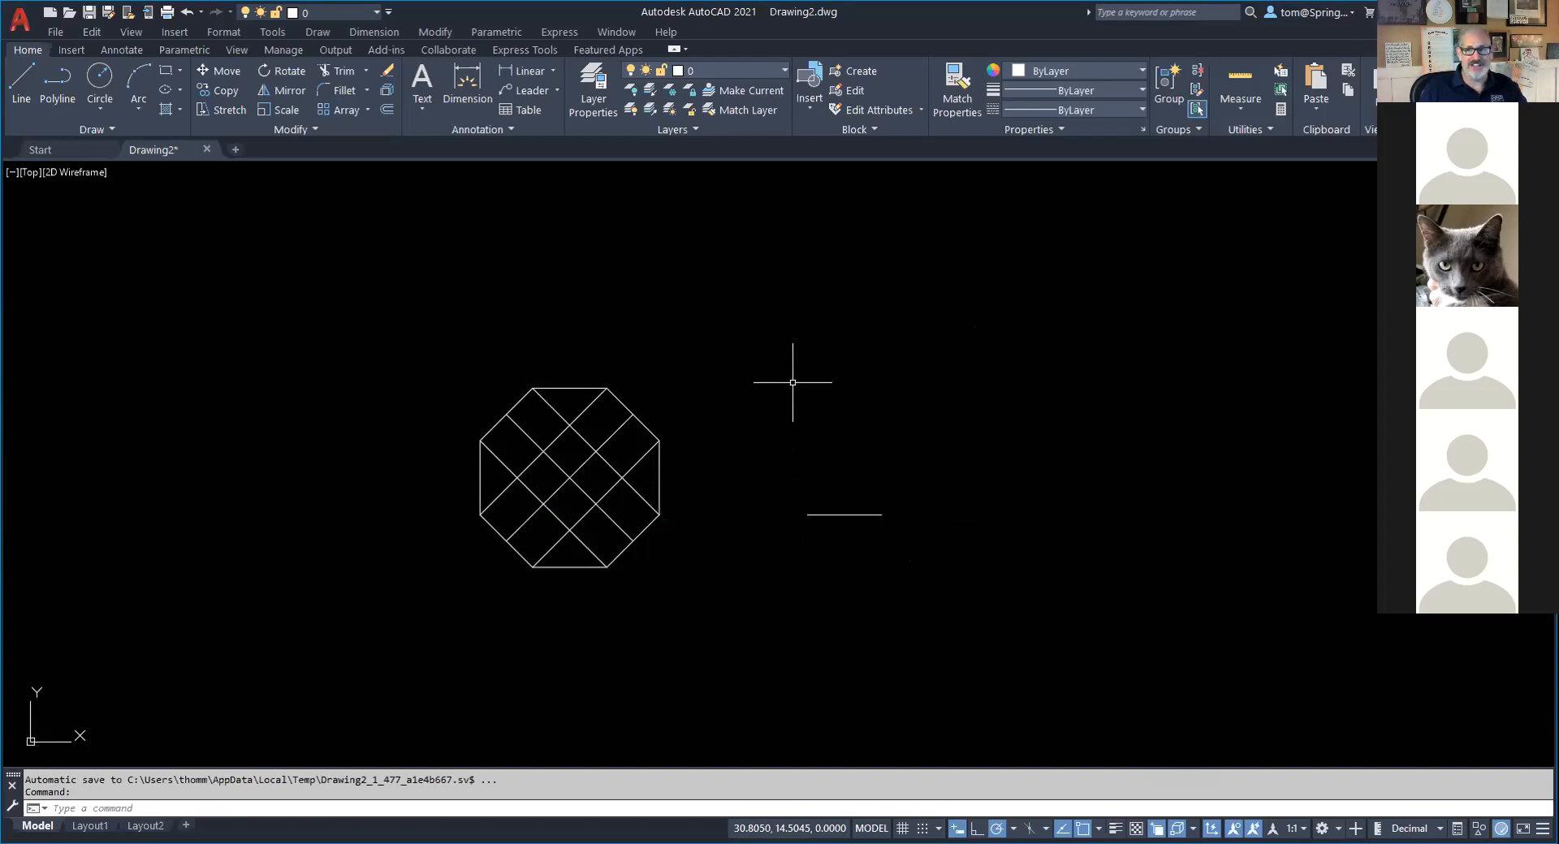
# Draw a 3-unit horizontal line at 0° starting 6 units right of the octagon's upper right-edge endpoint, using object snap tracking.
pyautogui.click(23, 87)
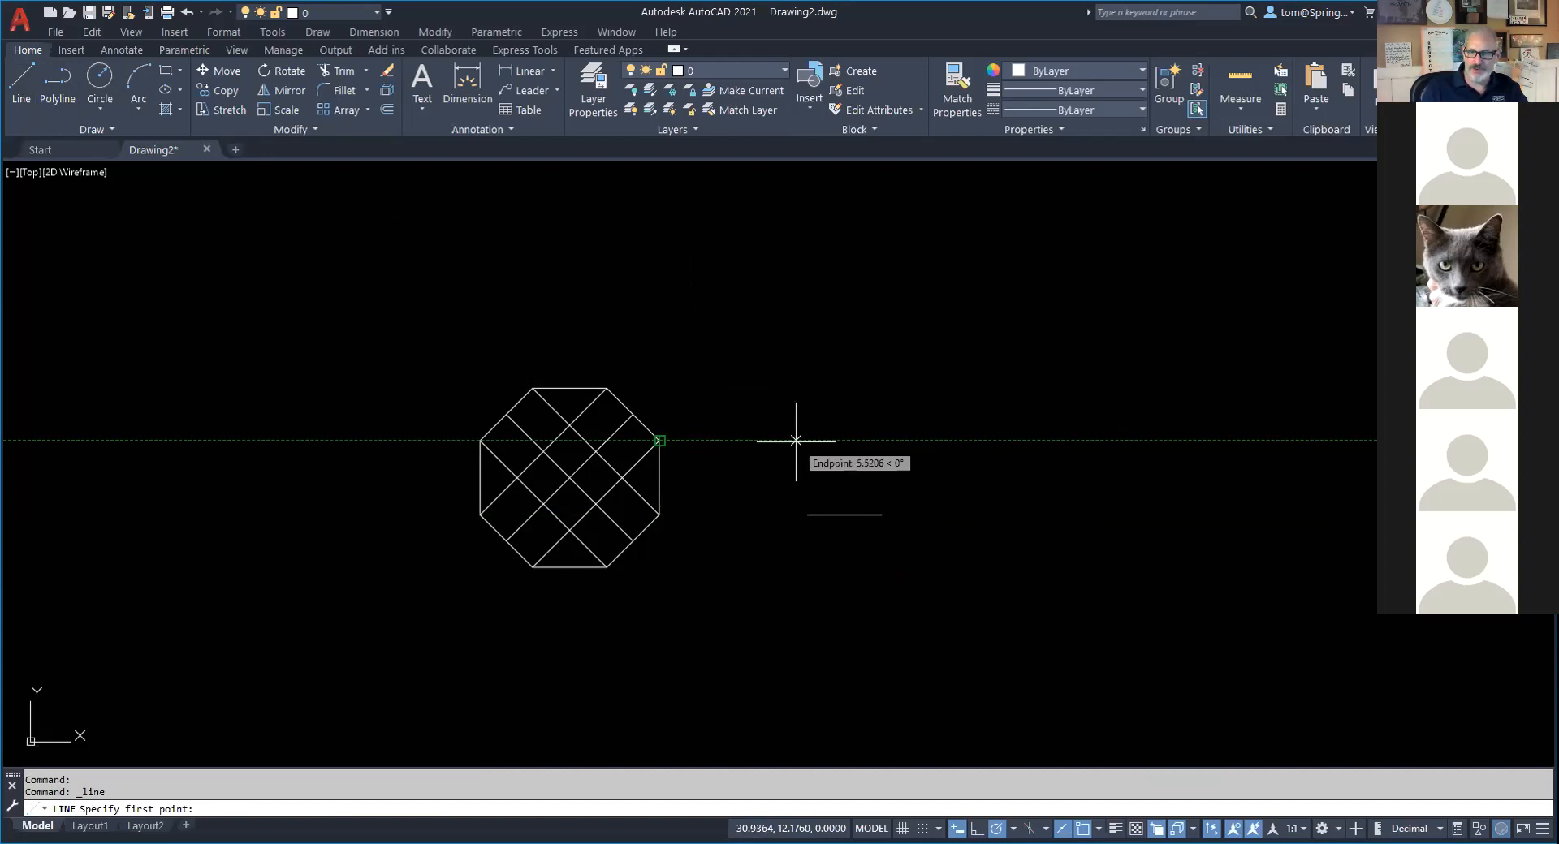
pyautogui.write('6')
pyautogui.press('Return')
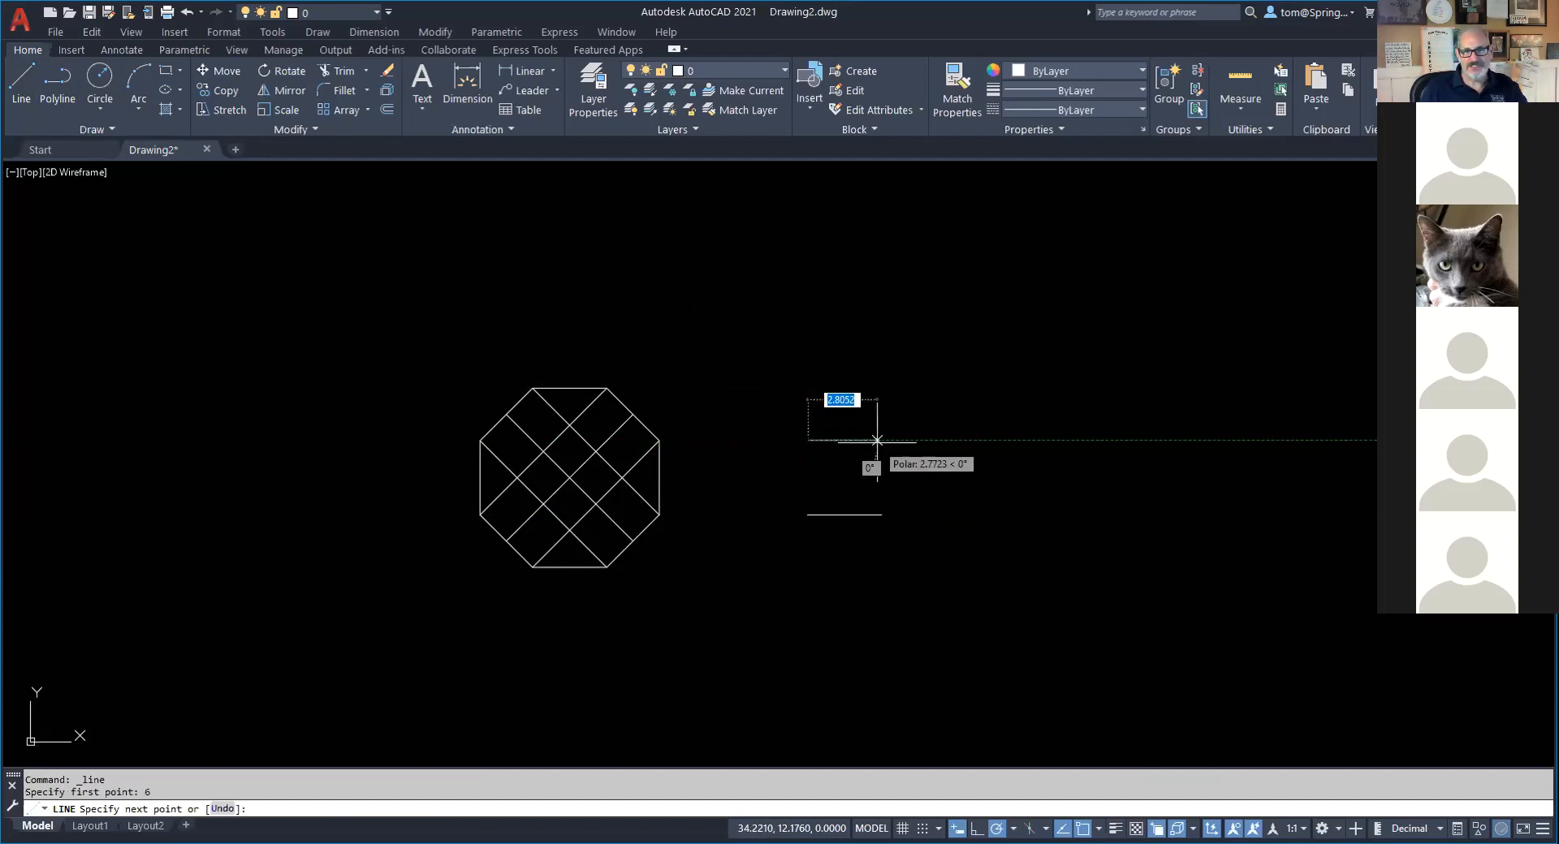
pyautogui.write('3')
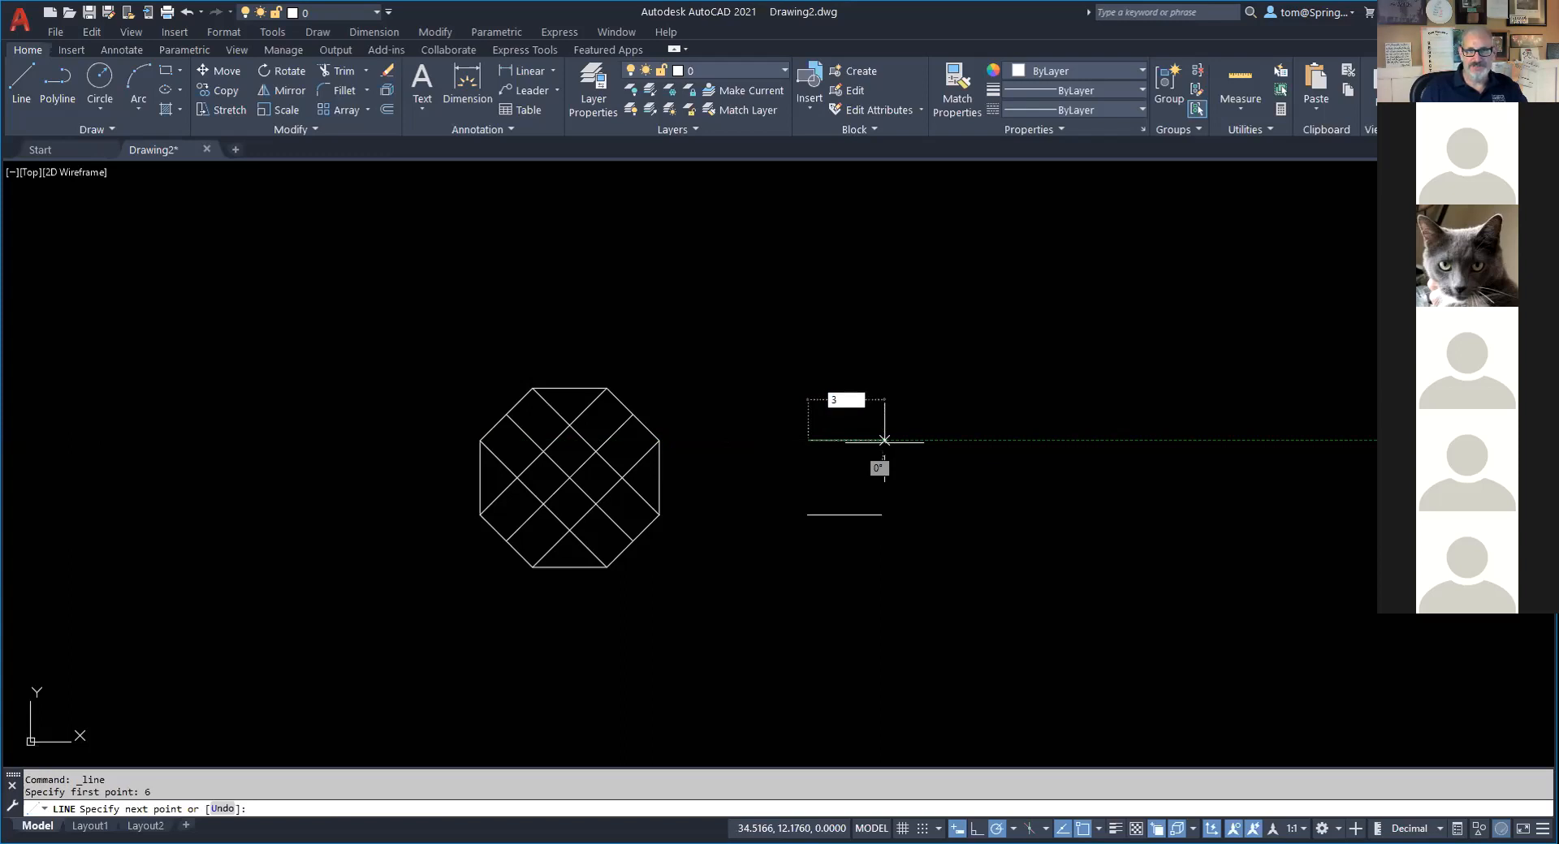
pyautogui.press('Return')
pyautogui.press('Return')
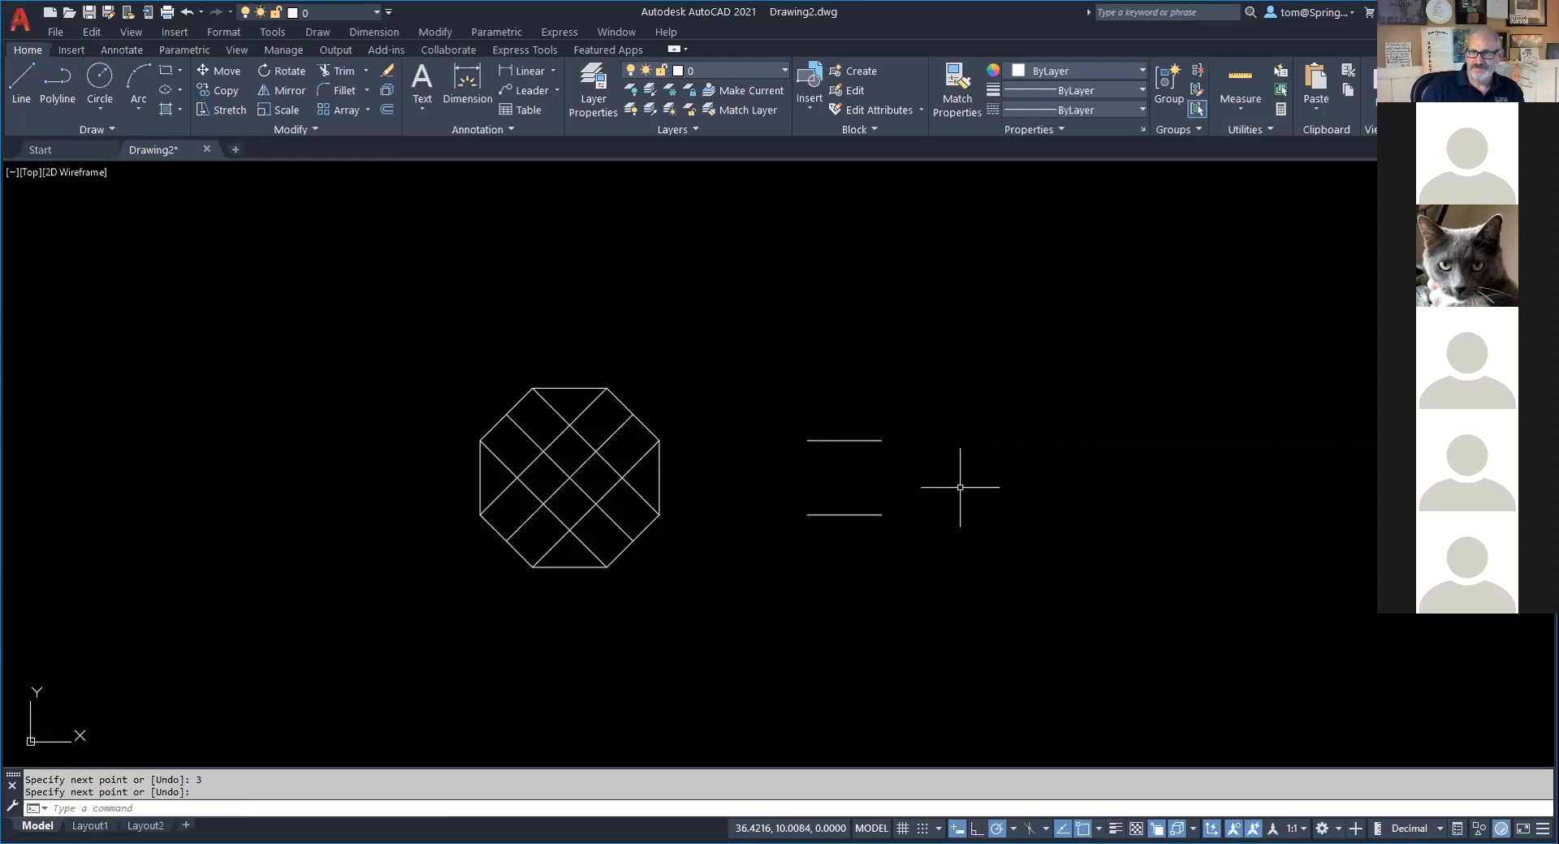
# Draw a circle of radius .5 centered 4 units above the midpoint of the octagon's top edge, using object snap tracking.
pyautogui.scroll(1, 1107, 387)
pyautogui.scroll(-1, 1106, 387)
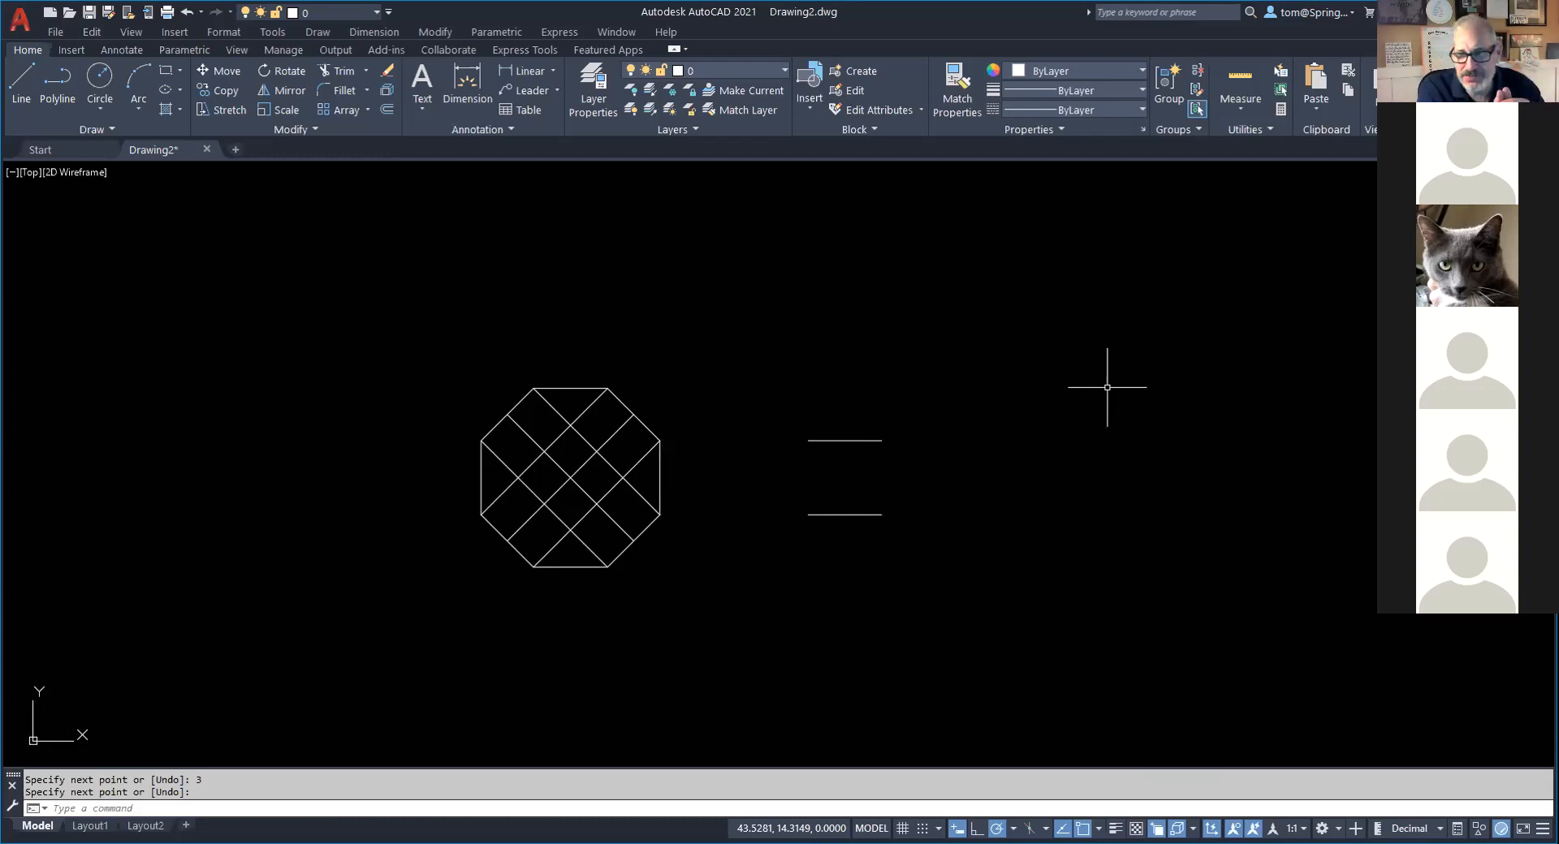
pyautogui.click(98, 107)
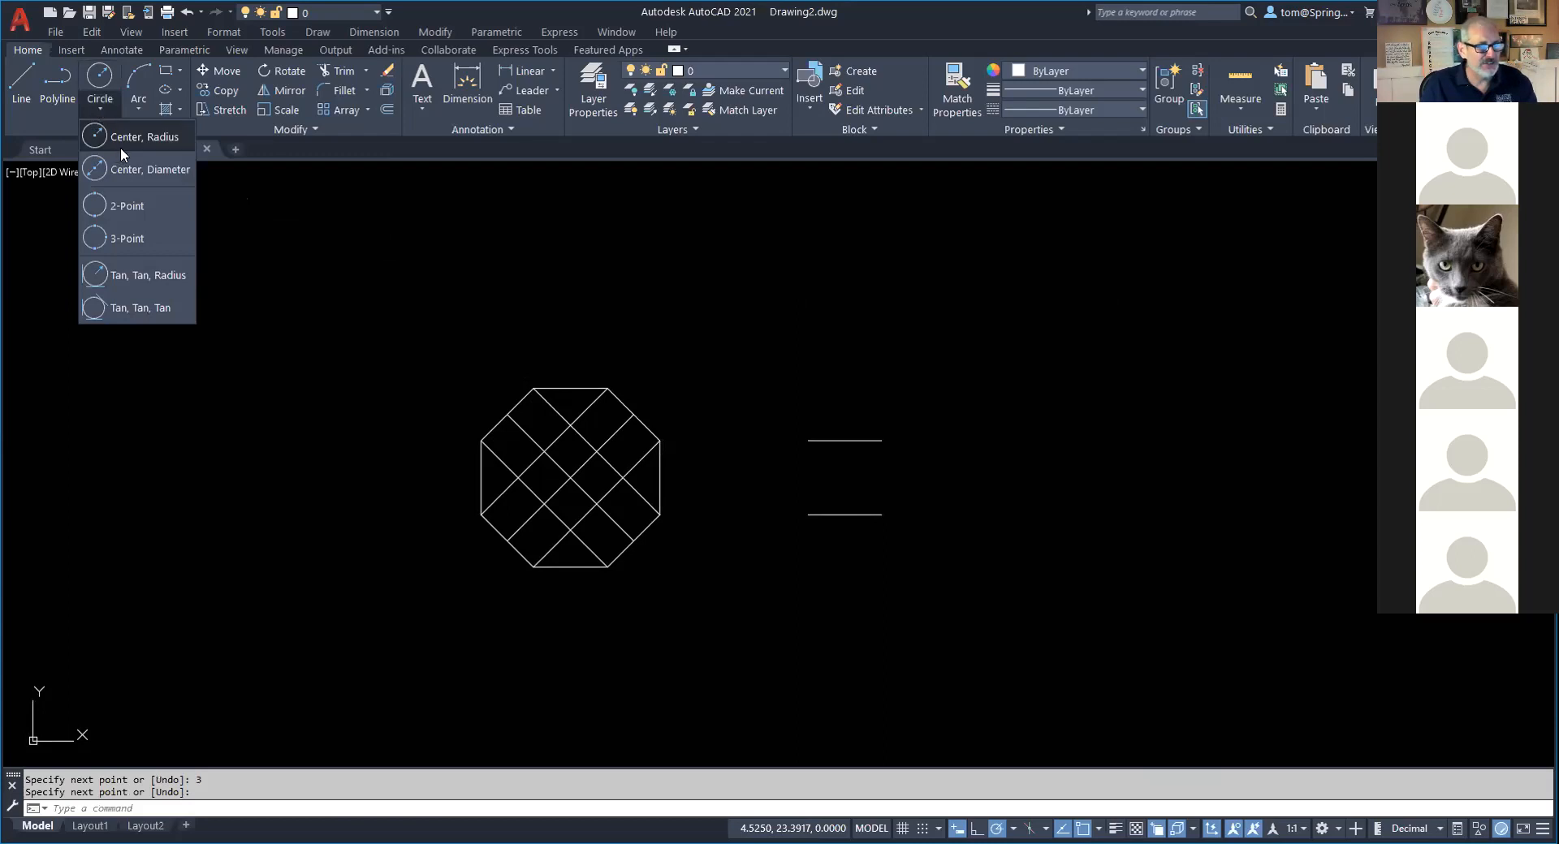
pyautogui.click(127, 135)
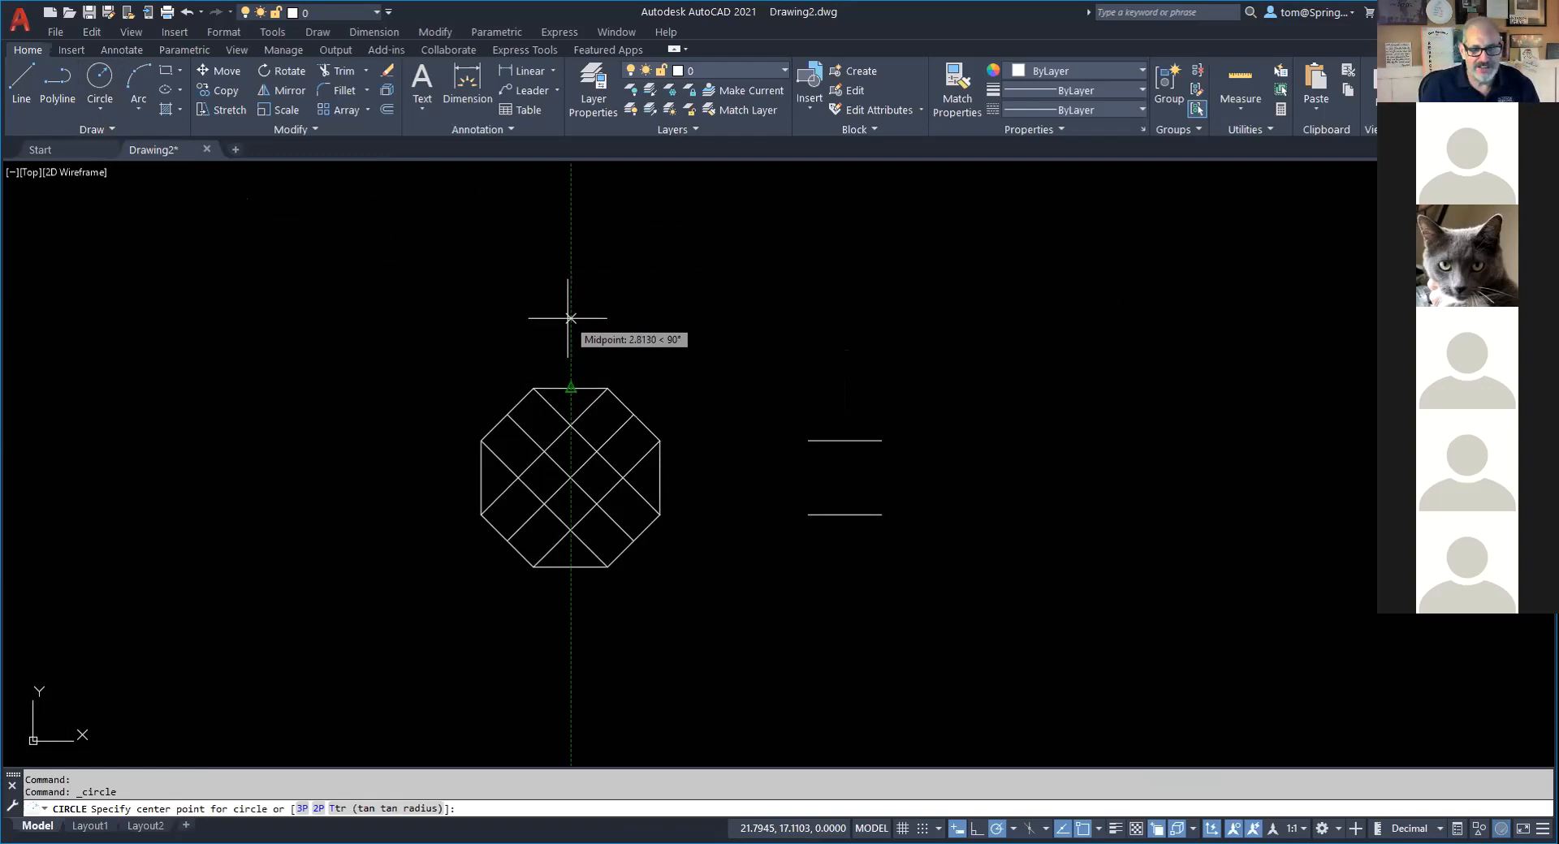
pyautogui.write('4')
pyautogui.press('Return')
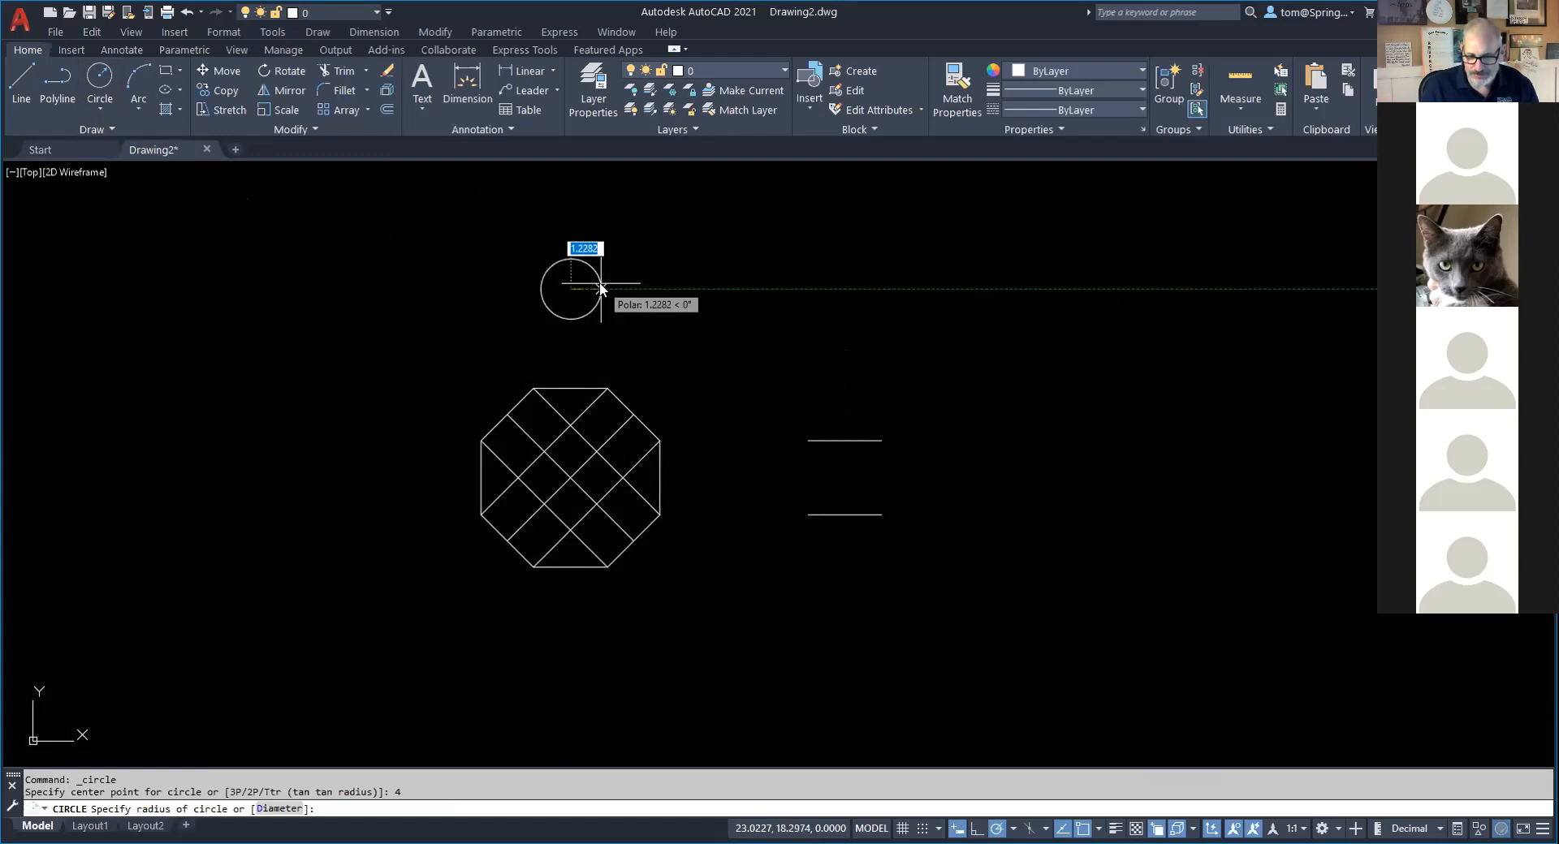
pyautogui.write('.5')
pyautogui.press('Return')
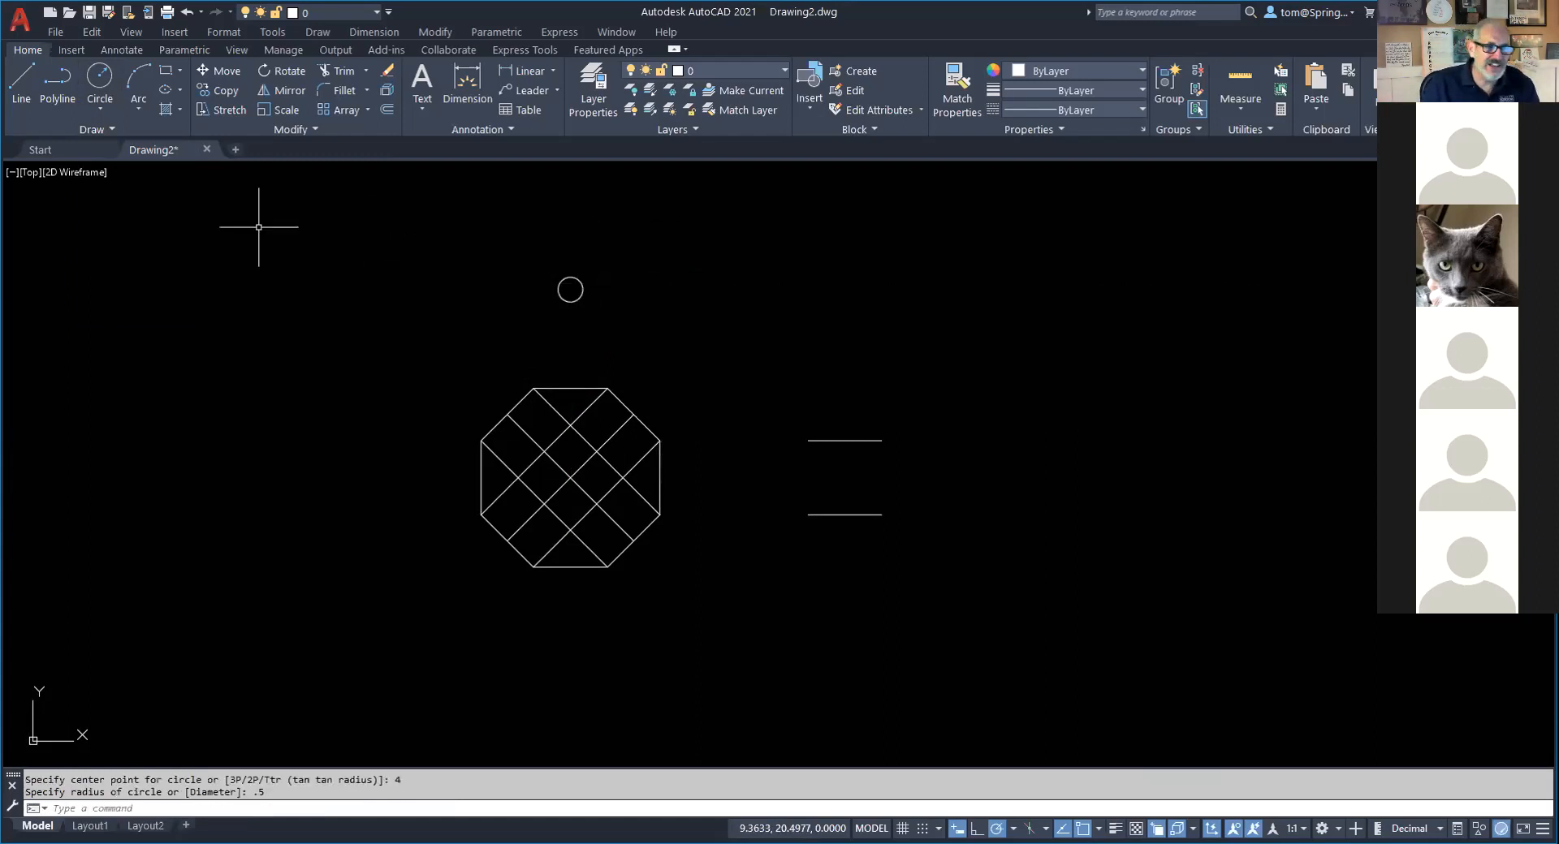
# Draw a circle of radius .5 centered 4 units left of the midpoint of the octagon's left edge, using object snap tracking.
pyautogui.click(96, 111)
pyautogui.click(102, 134)
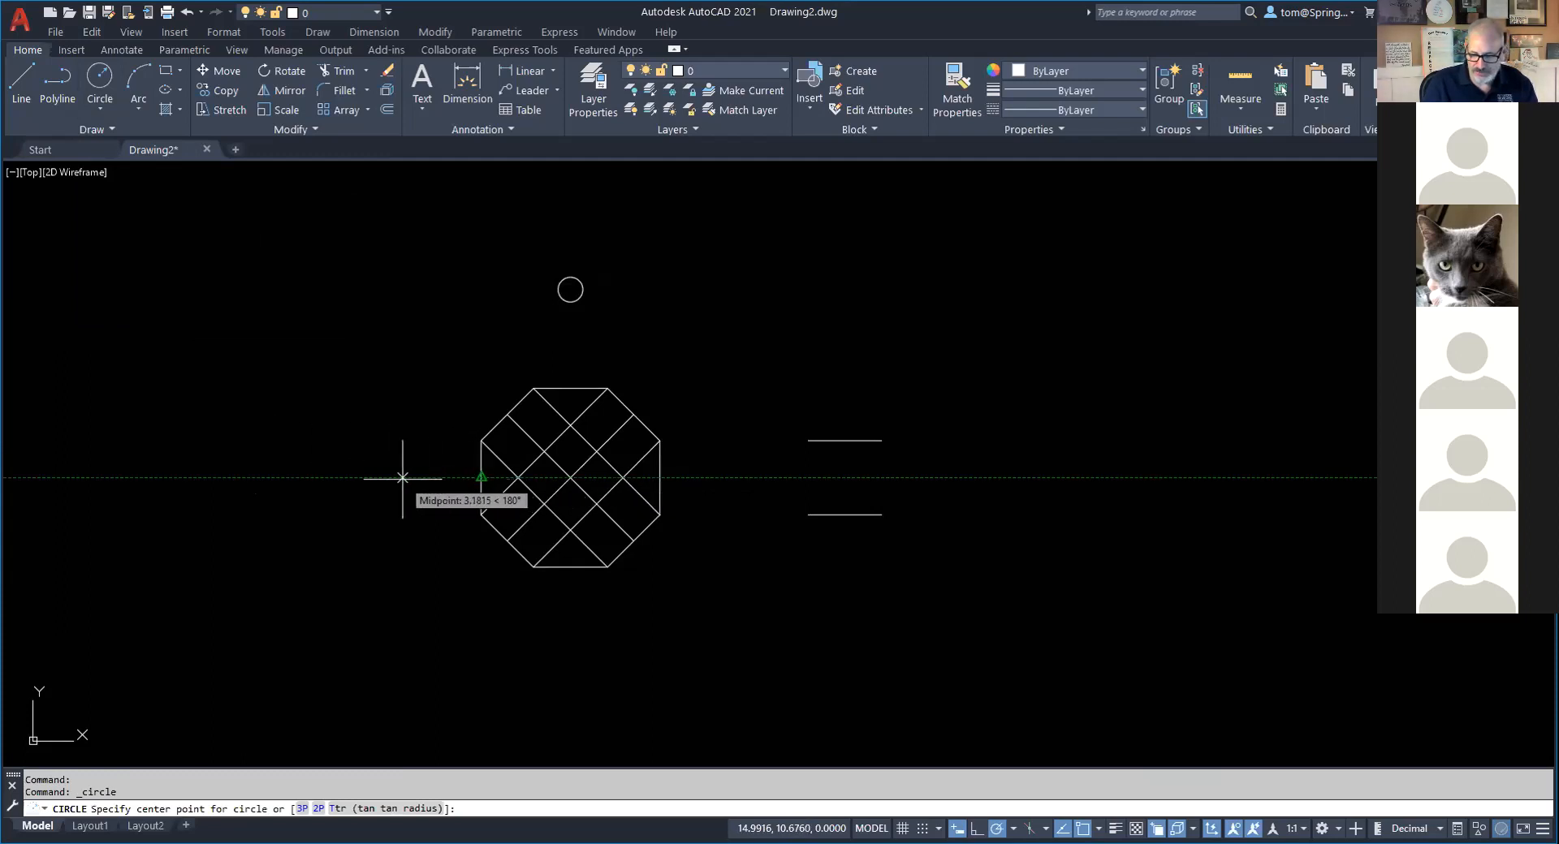
pyautogui.write('4')
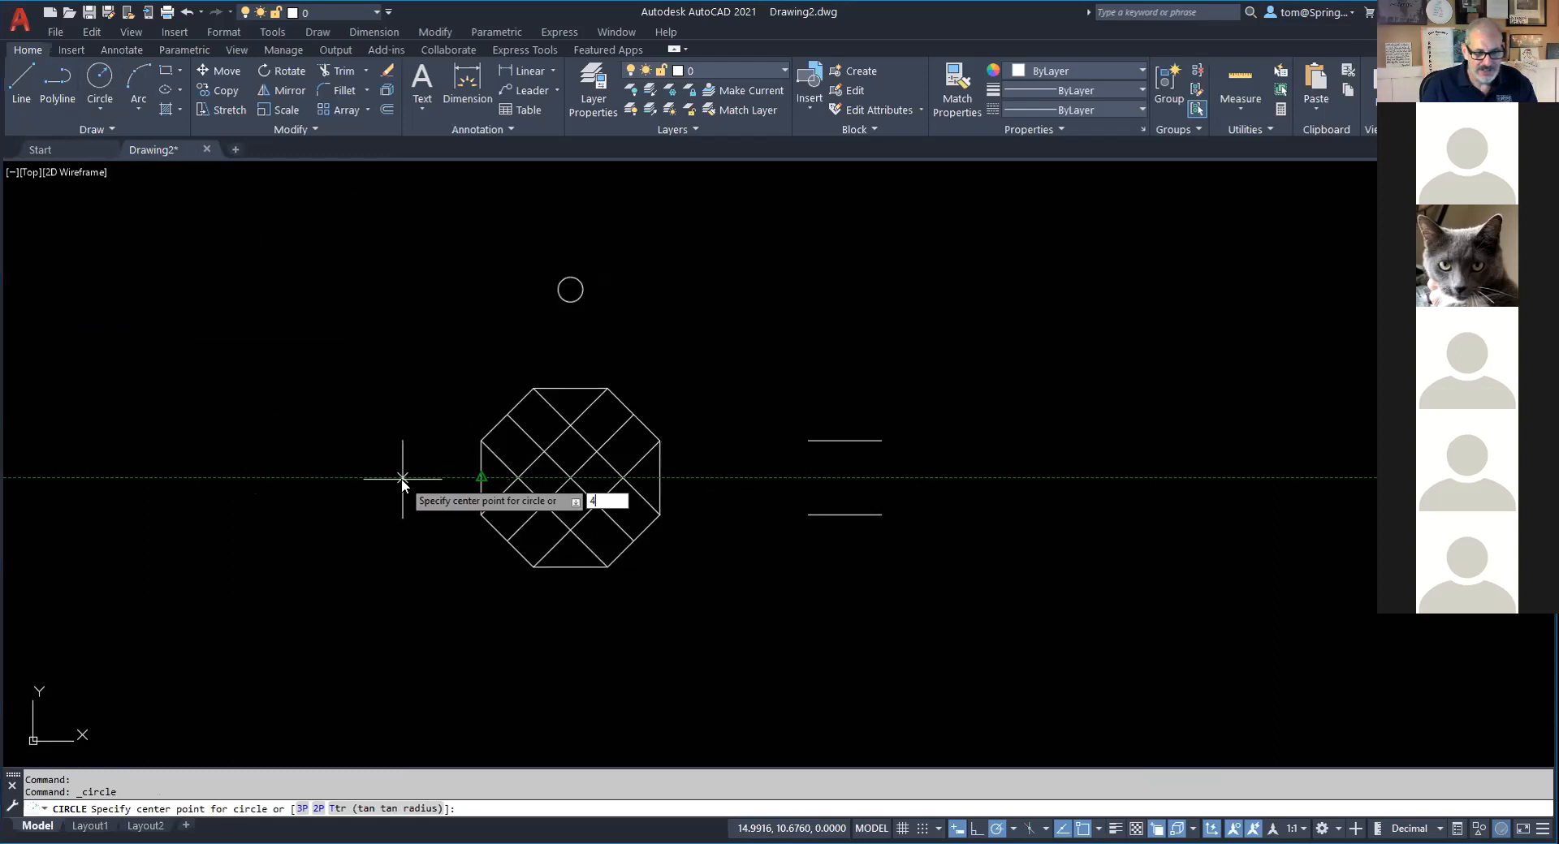
pyautogui.press('Return')
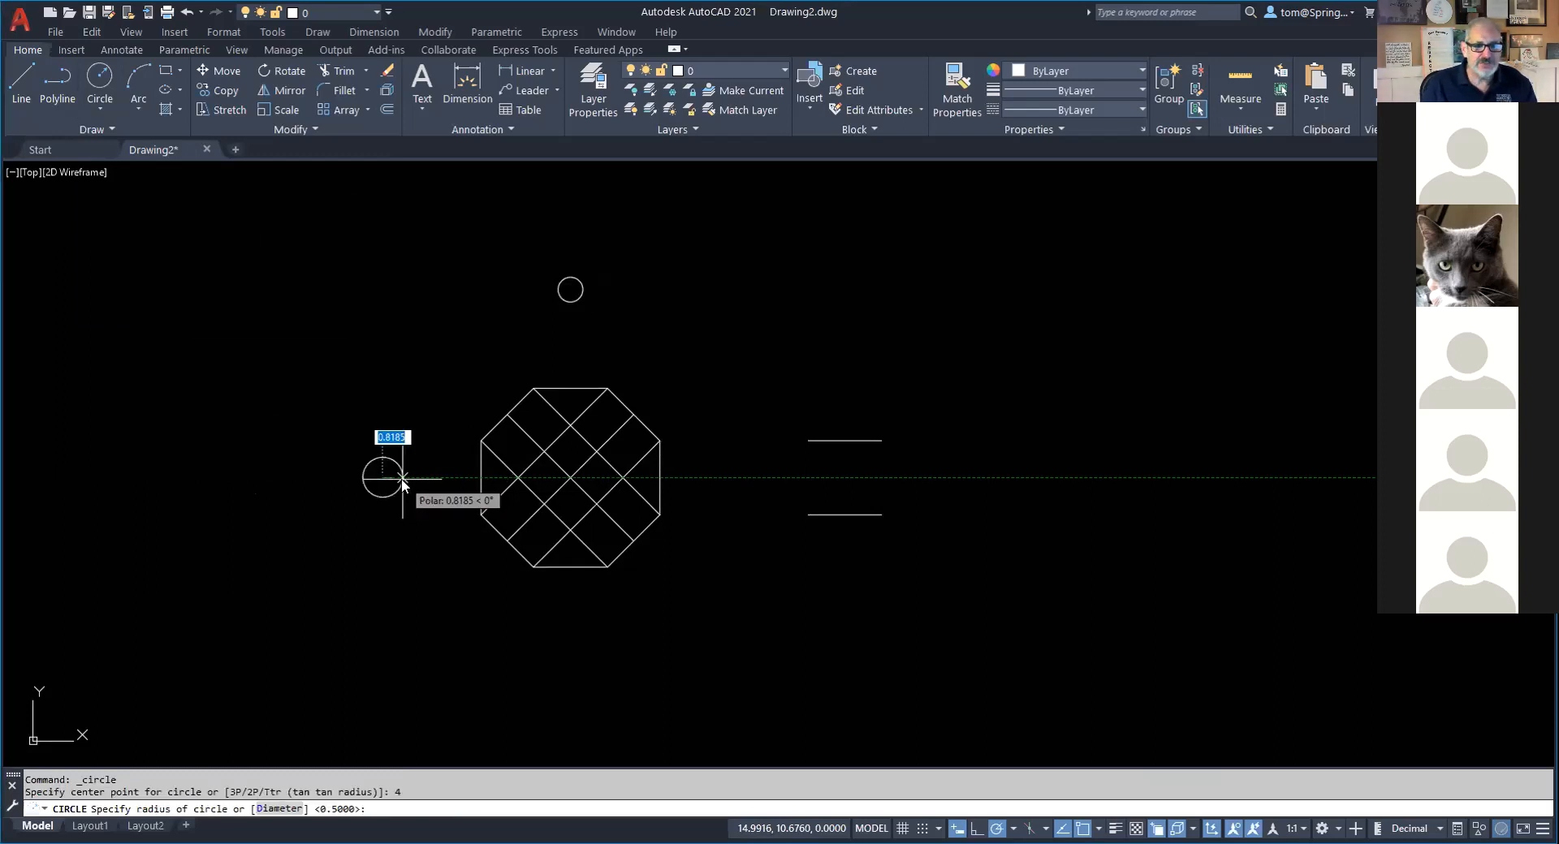
pyautogui.write('.5')
pyautogui.press('Return')
# Repeat the Circle command to draw a .5 radius circle centered 4 units below the midpoint of the octagon's bottom edge.
pyautogui.rightClick(659, 302)
pyautogui.click(692, 313)
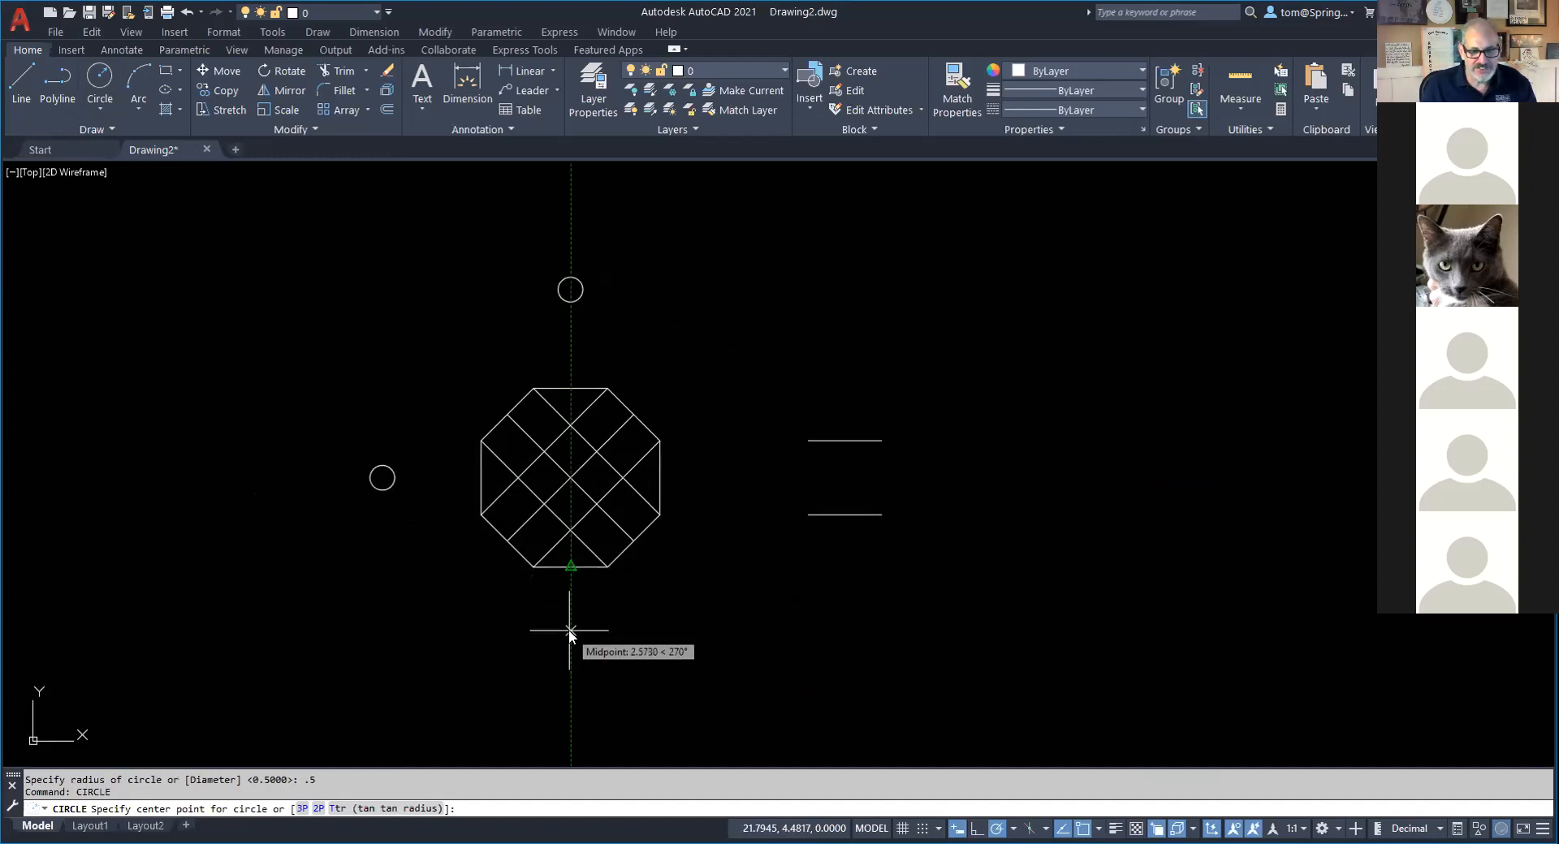
pyautogui.write('4')
pyautogui.press('Return')
pyautogui.write('.5')
pyautogui.press('Return')
# Repeat the Circle command to draw a .5 radius circle centered 4 units right of the midpoint of the octagon's right edge.
pyautogui.rightClick(748, 473)
pyautogui.click(808, 485)
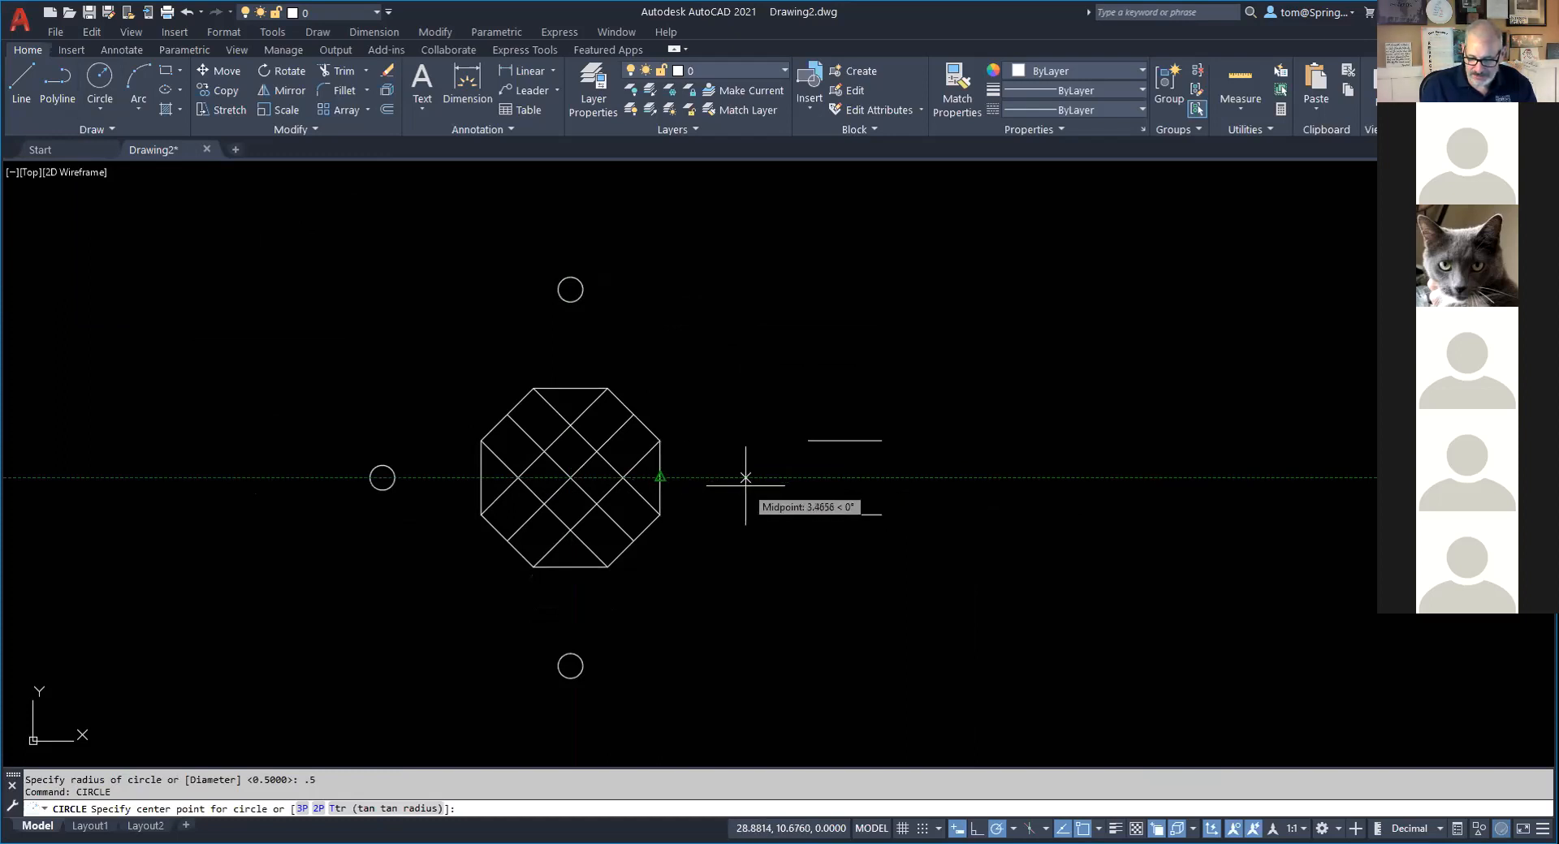
pyautogui.write('4')
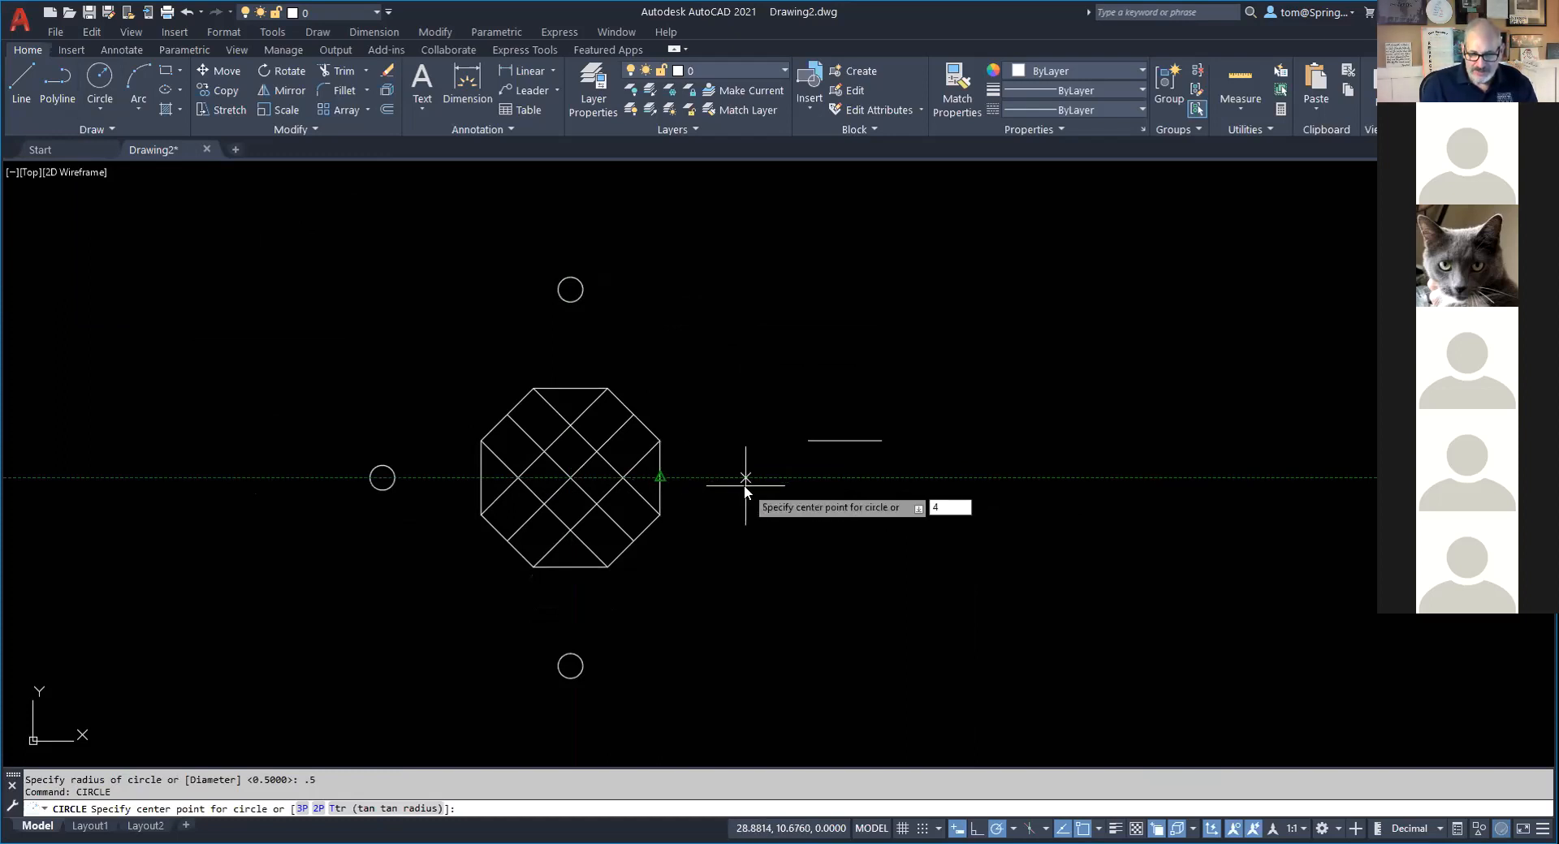
pyautogui.press('Return')
pyautogui.write('.5')
pyautogui.press('Return')
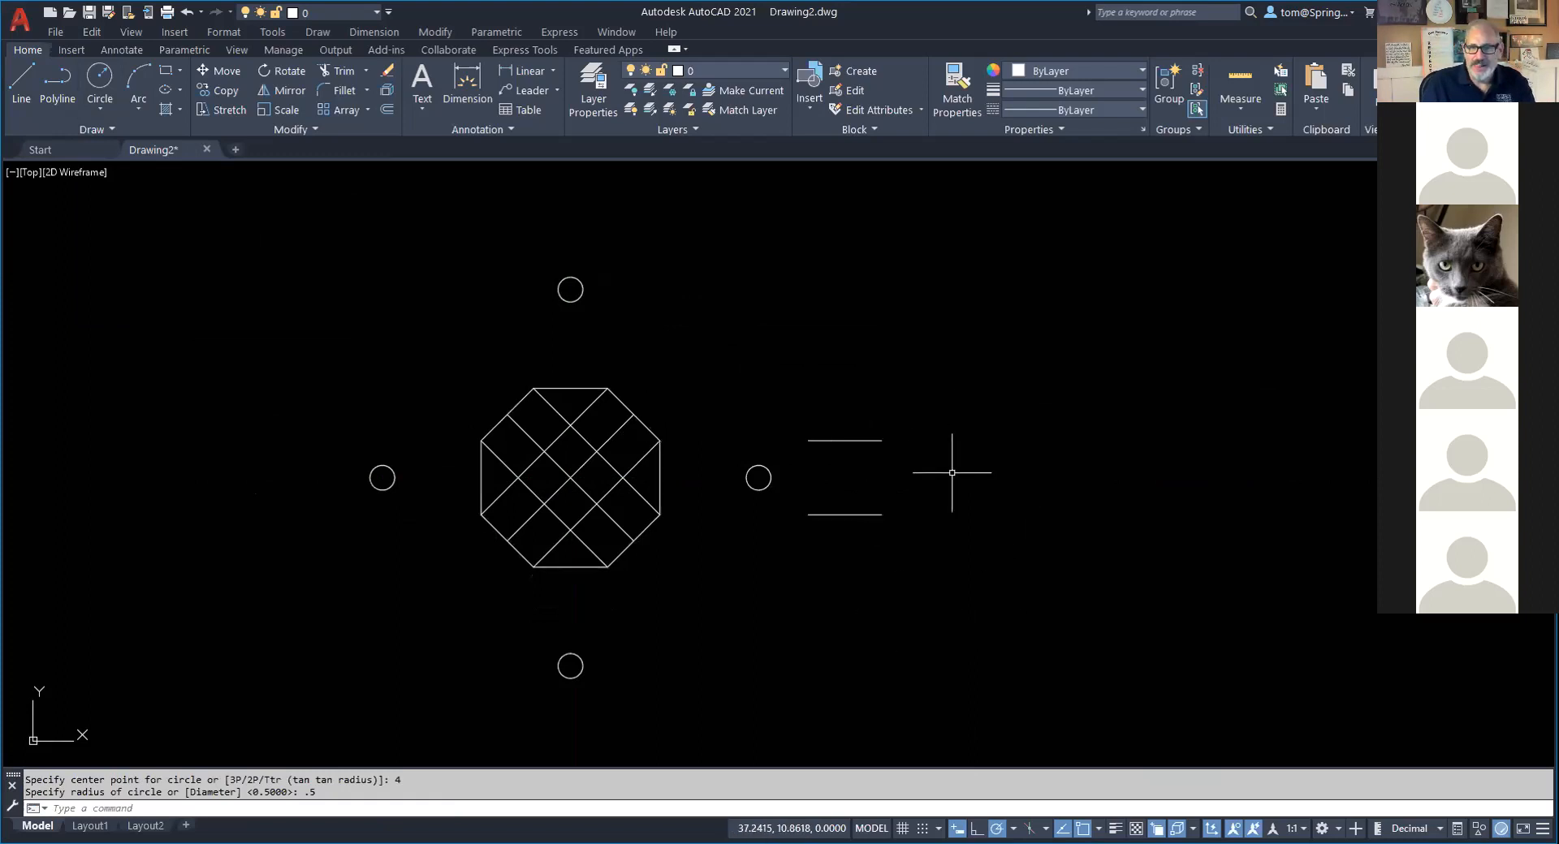
# Erase the two short horizontal lines to the right of the octagon.
pyautogui.click(945, 416)
pyautogui.click(827, 586)
pyautogui.press('Delete')
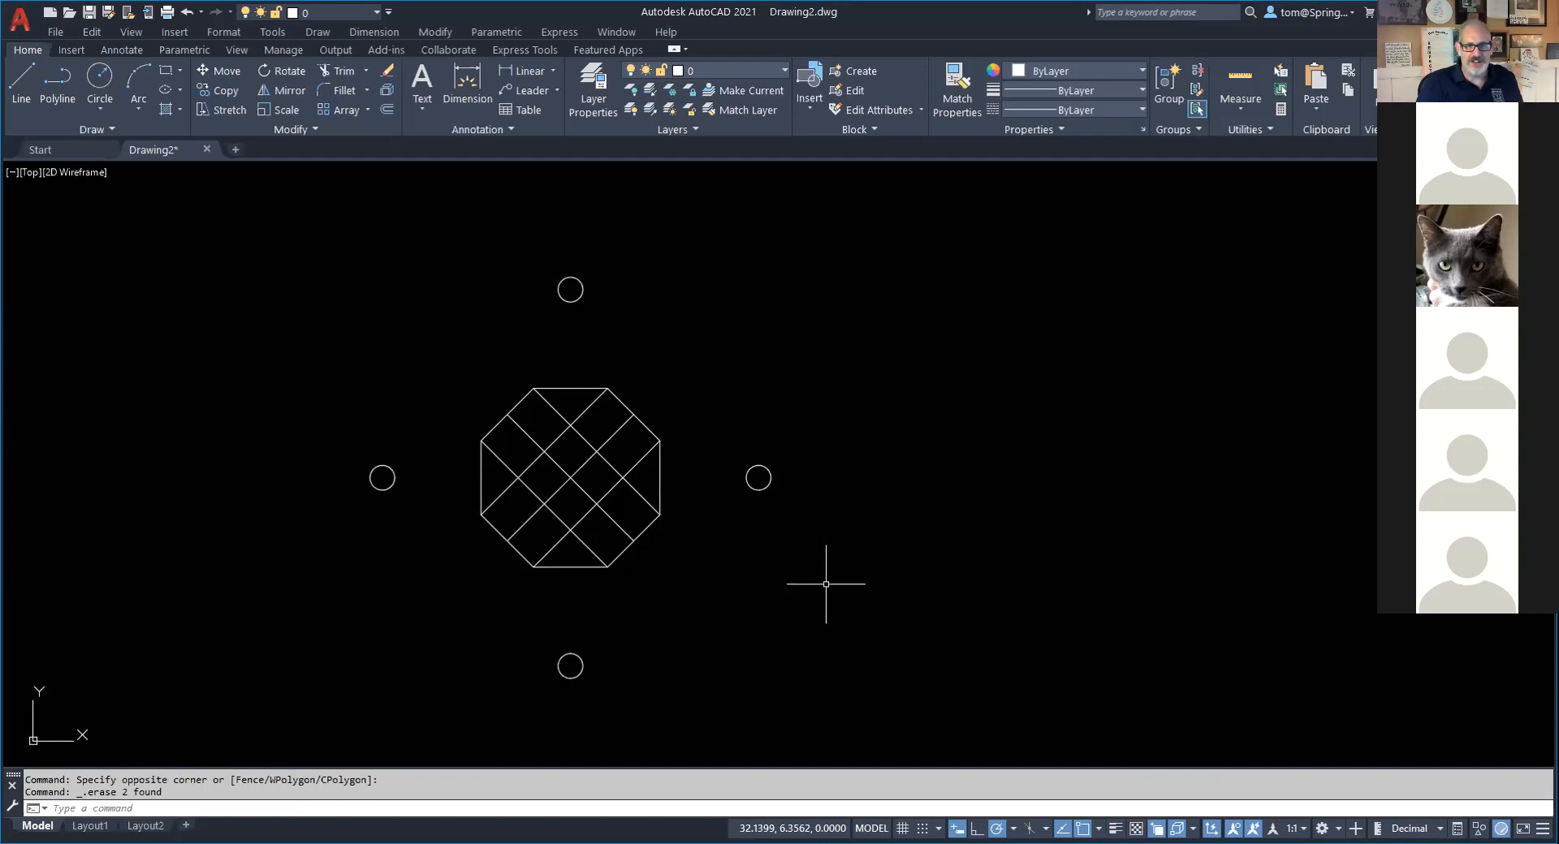
# Examine which segments belong to the octagon and which are separate lines by selecting and deselecting the outline and an inner diagonal.
pyautogui.click(627, 403)
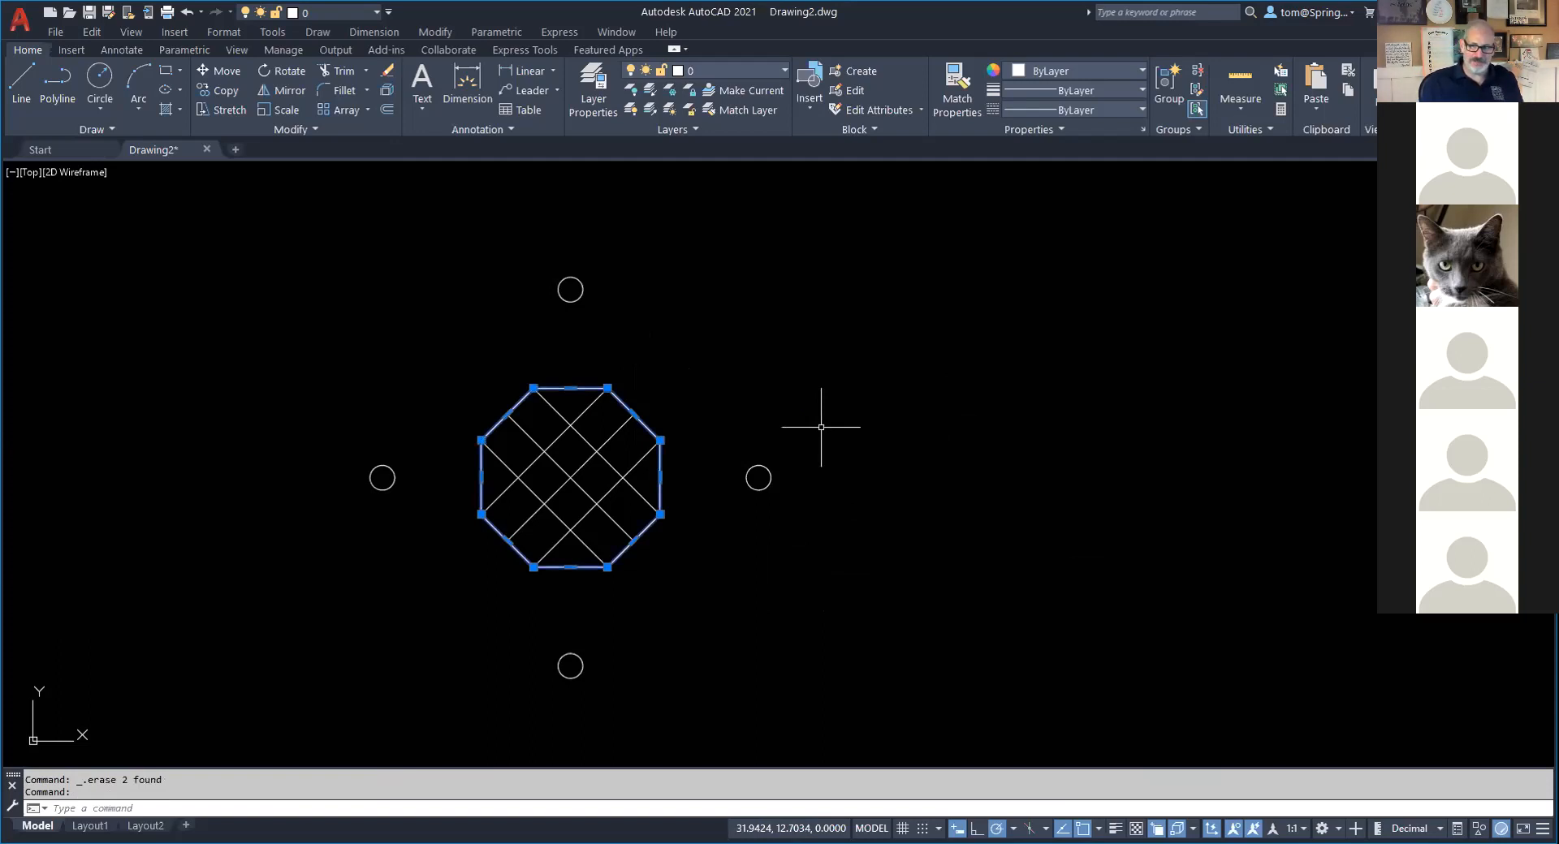
pyautogui.press('Escape')
pyautogui.click(650, 451)
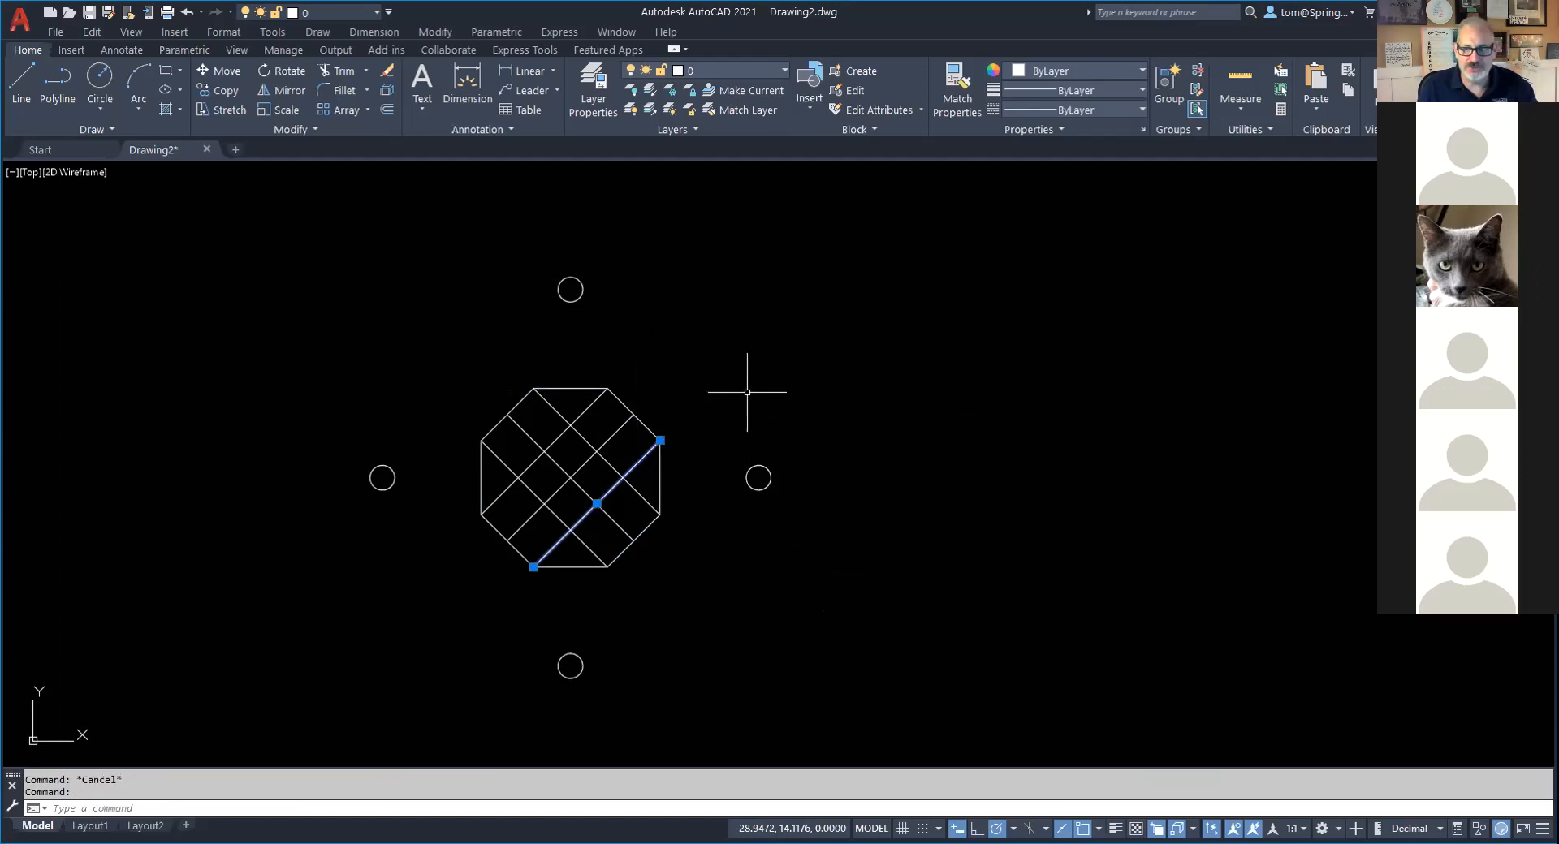
pyautogui.press('Escape')
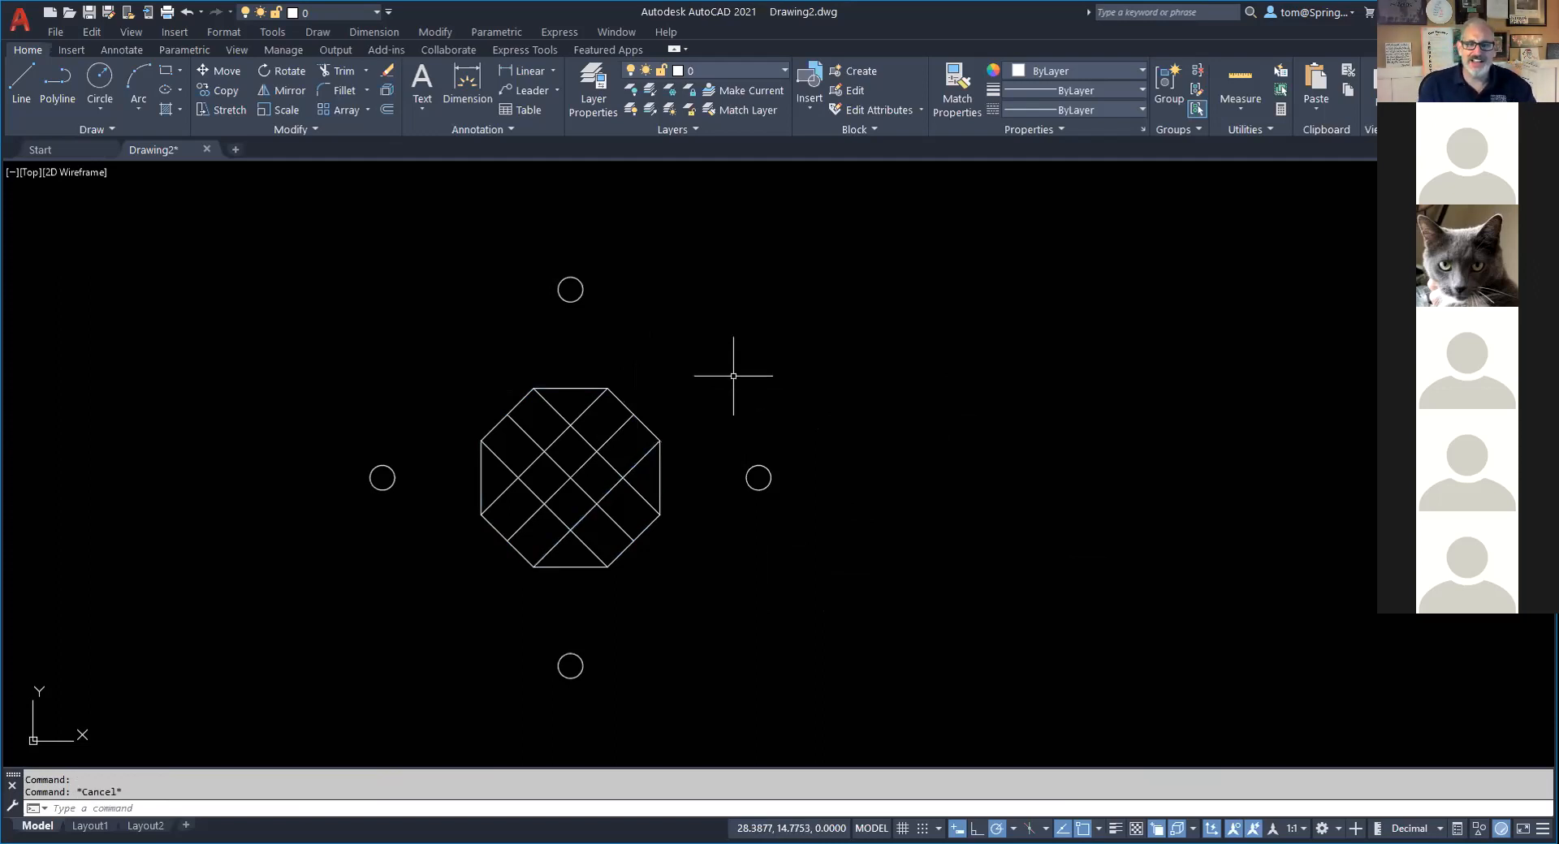
pyautogui.click(652, 416)
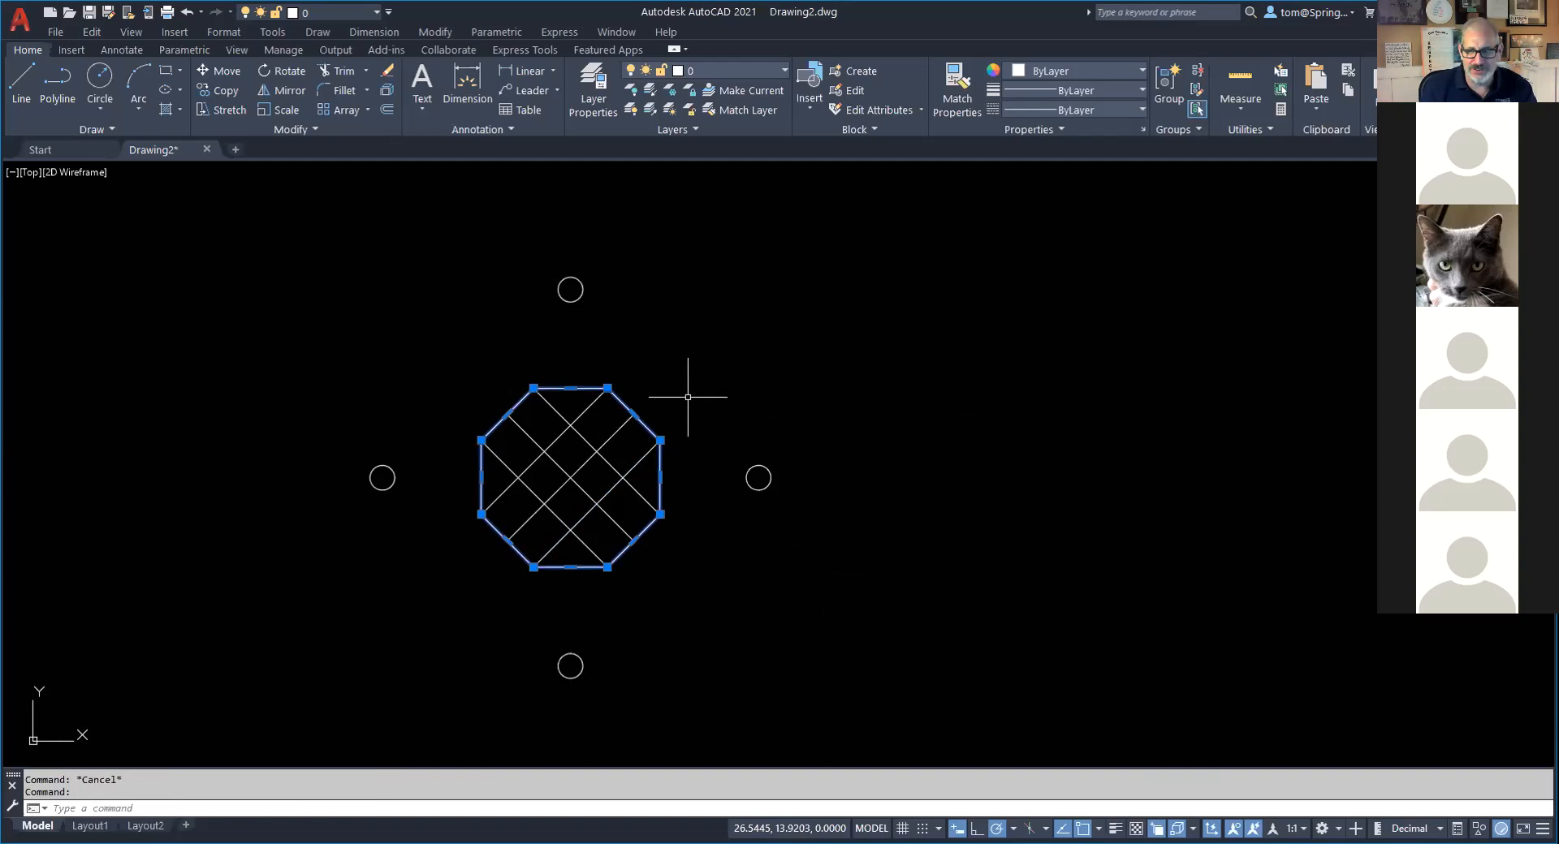
pyautogui.press('Escape')
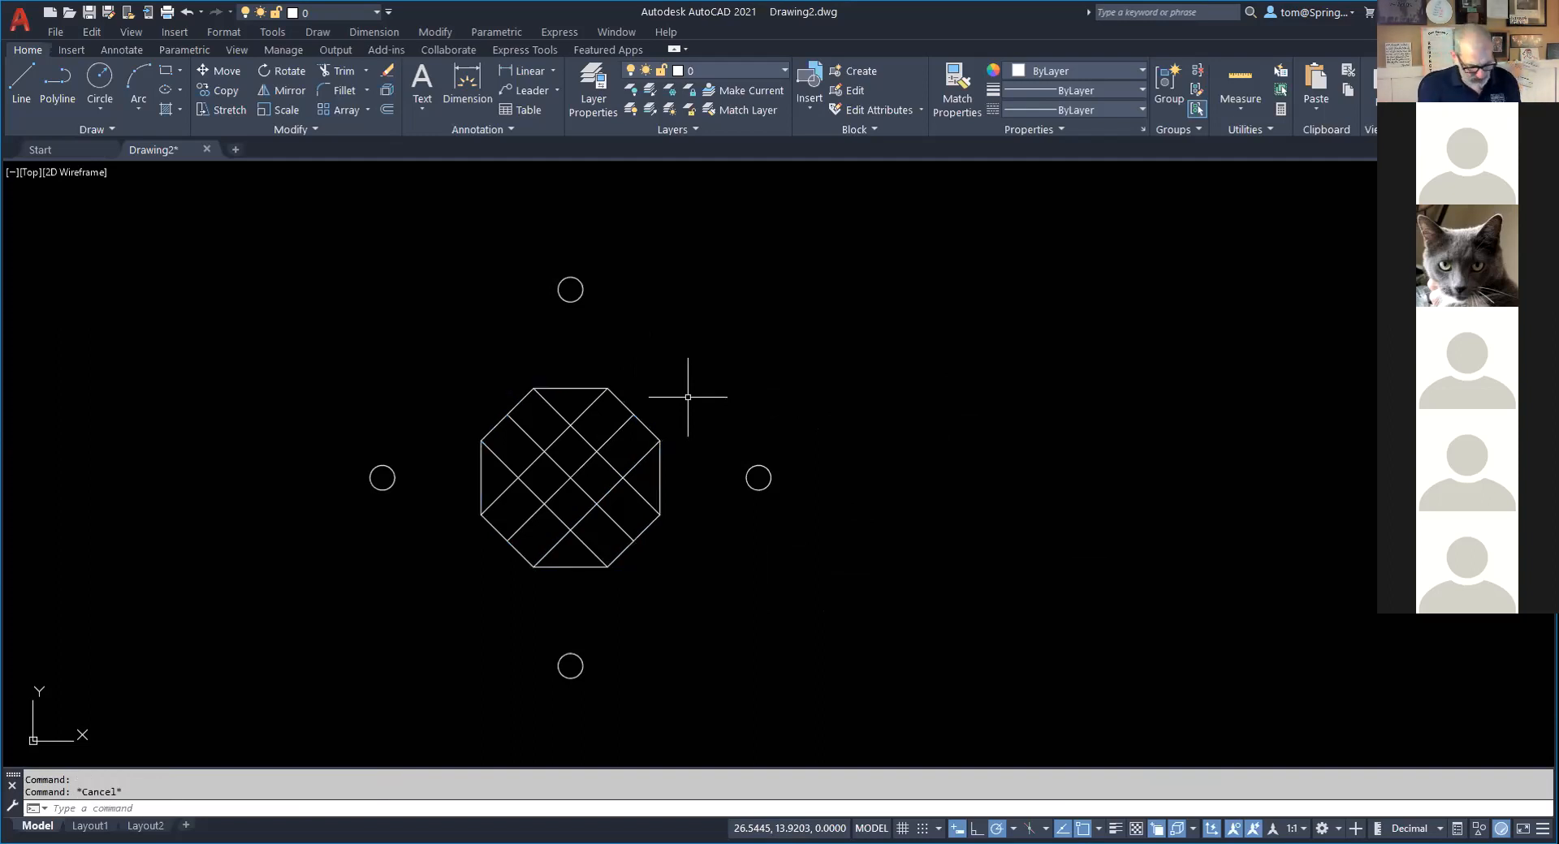
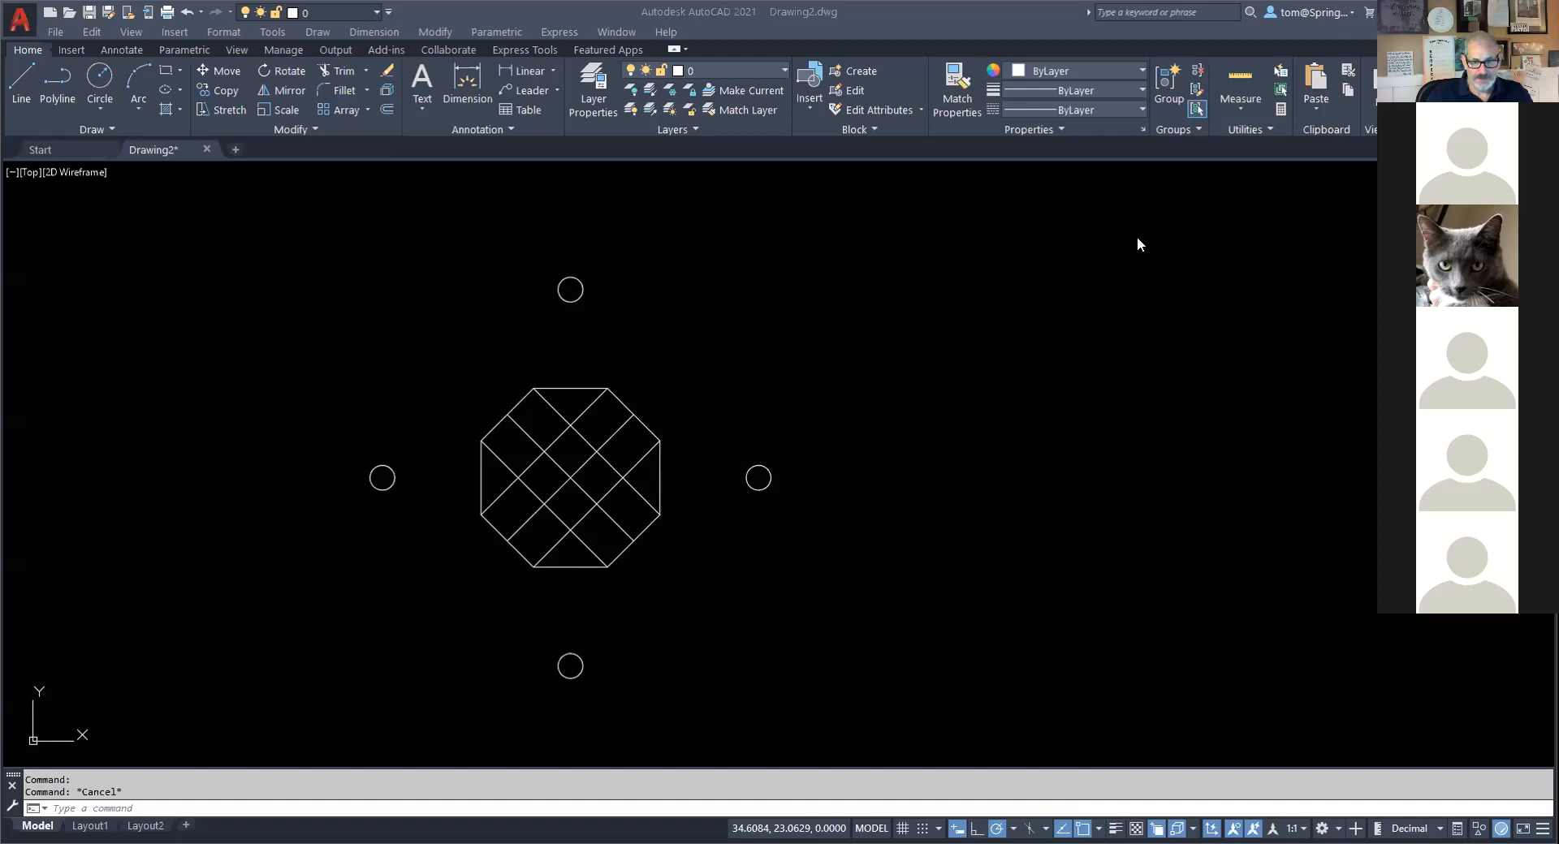
# Switch to the course site in the browser and open Floor Plan 2 - Southfield 2020 from the Week 4 Southfield assignment.
pyautogui.hotkey('alt', 'Tab')
pyautogui.click(310, 15)
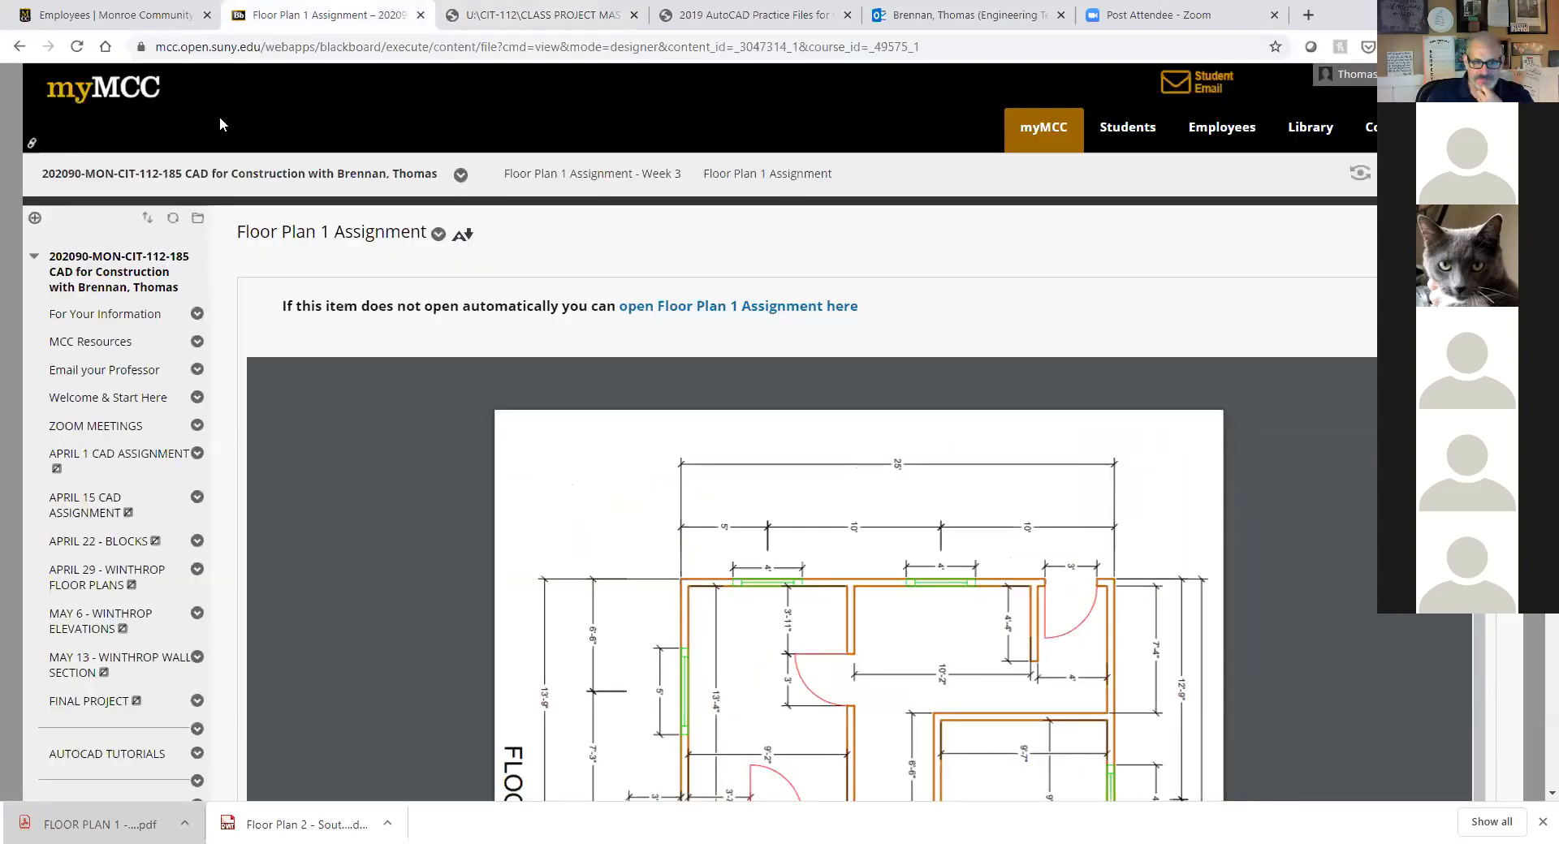
pyautogui.scroll(-3, 116, 674)
pyautogui.scroll(-2, 116, 674)
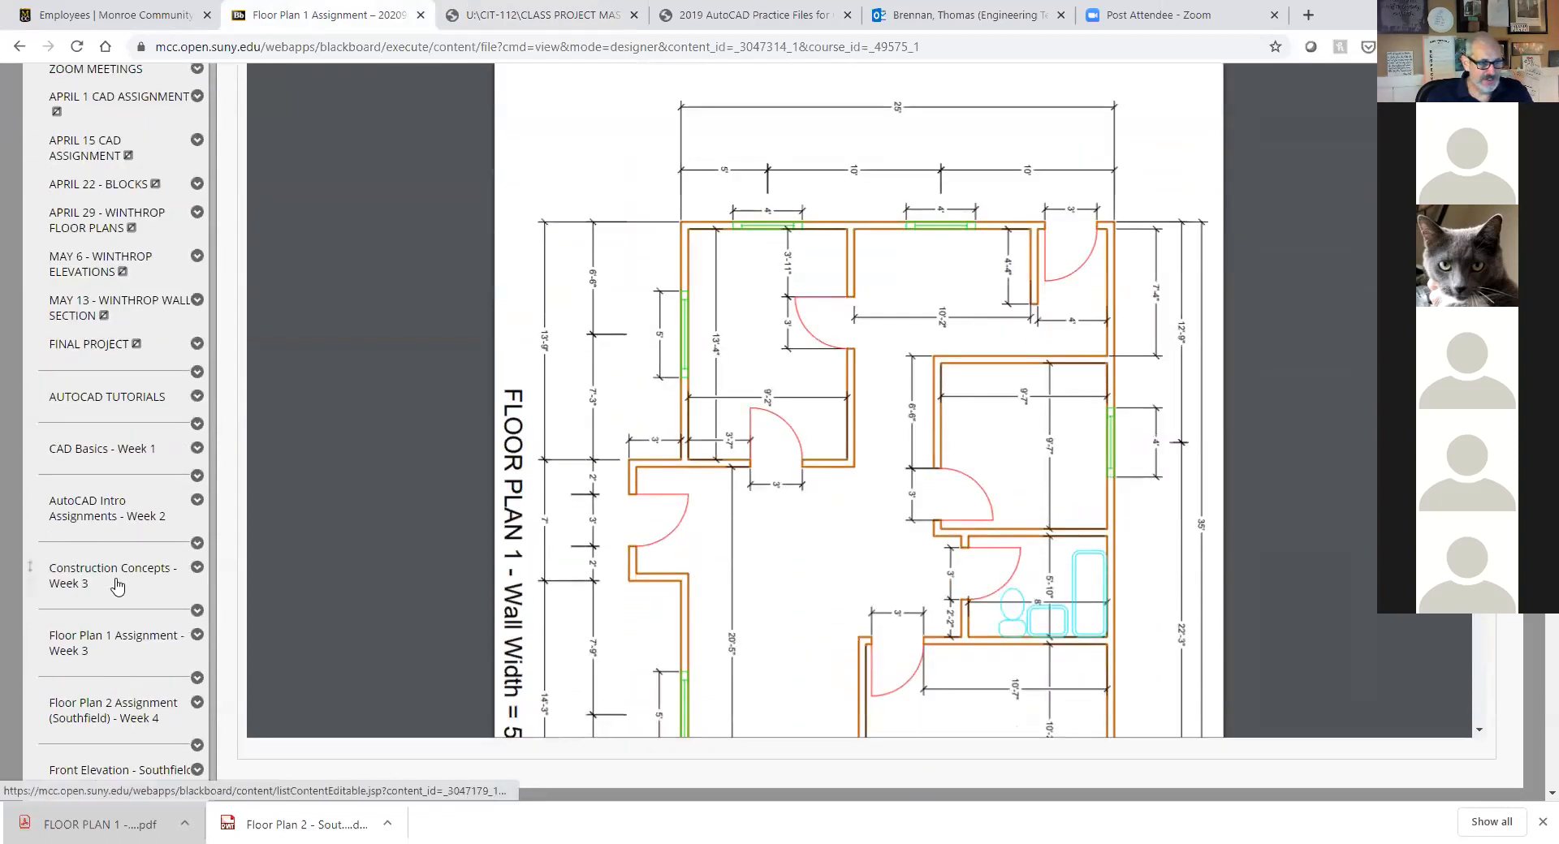
pyautogui.click(120, 720)
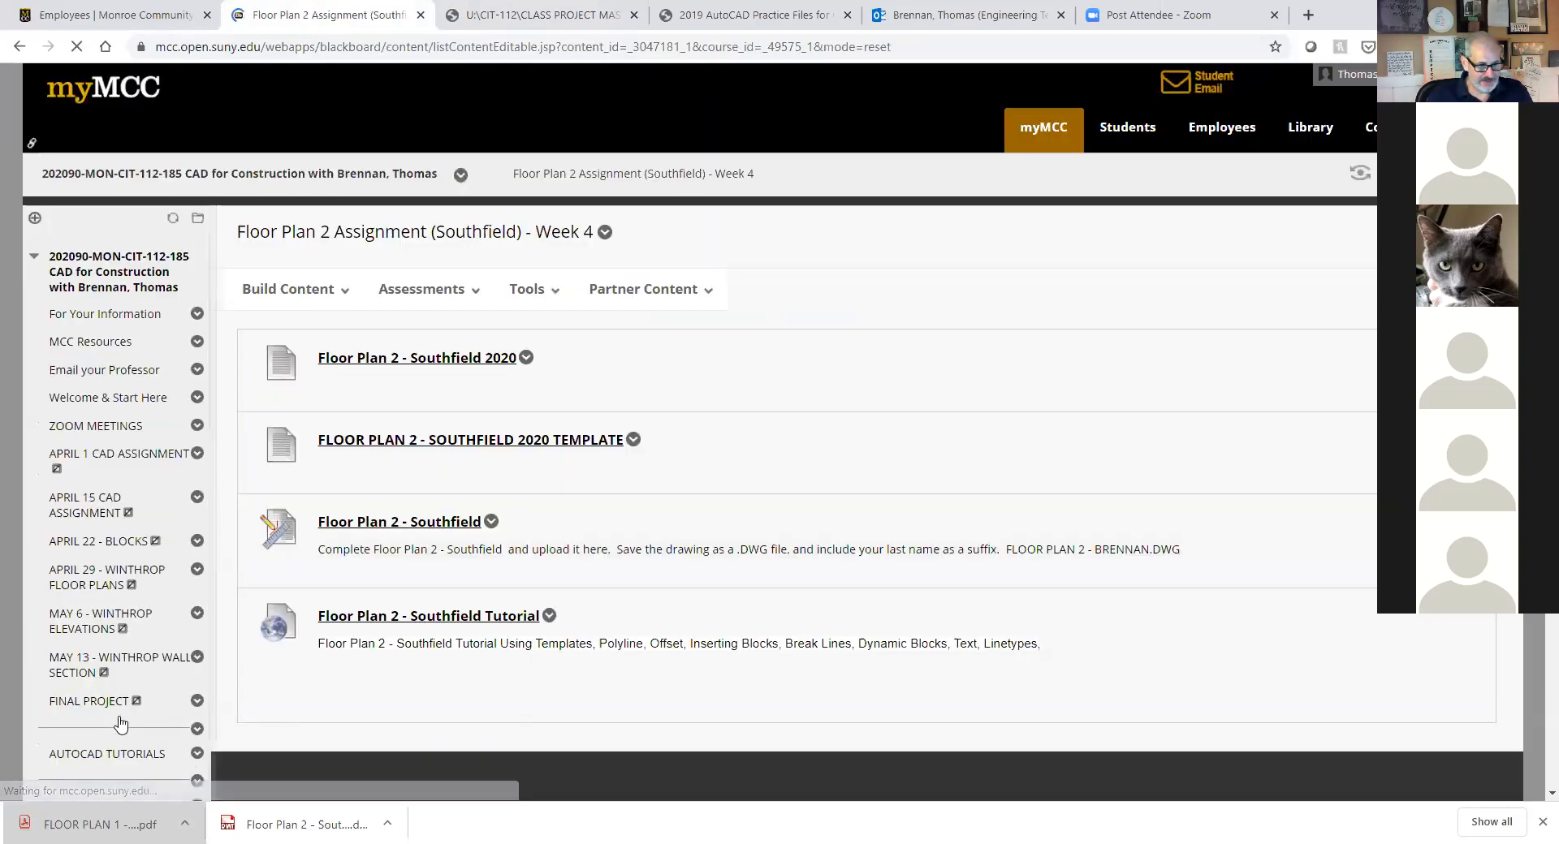
pyautogui.click(504, 363)
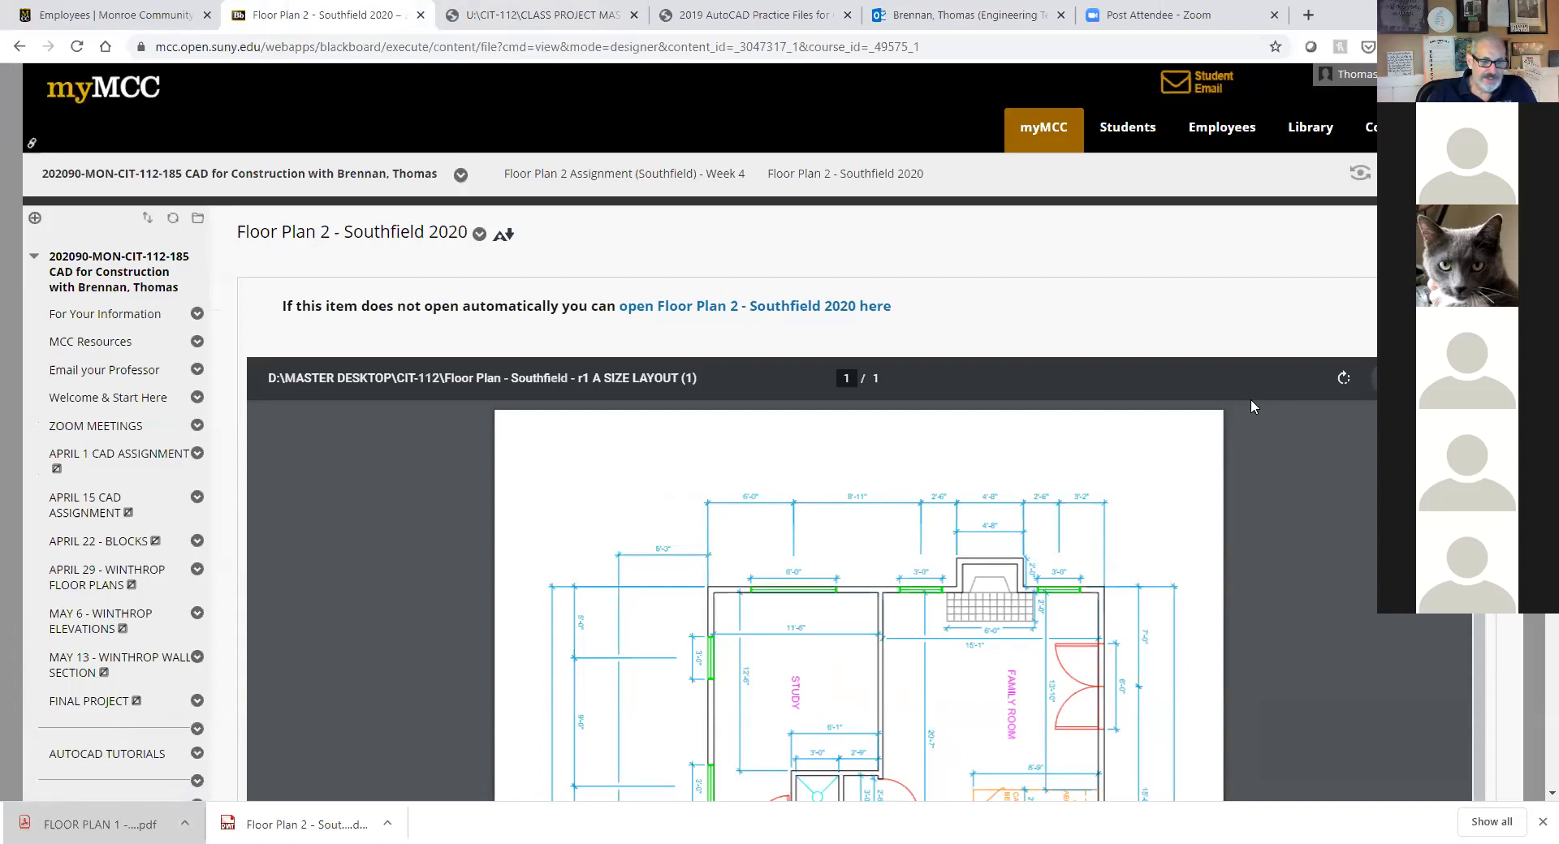
# Save the plan to the Desktop as Floor Plan - Southfield - R1 (2).pdf and open the saved copy rotated counterclockwise.
pyautogui.hotkey('ctrl', 's')
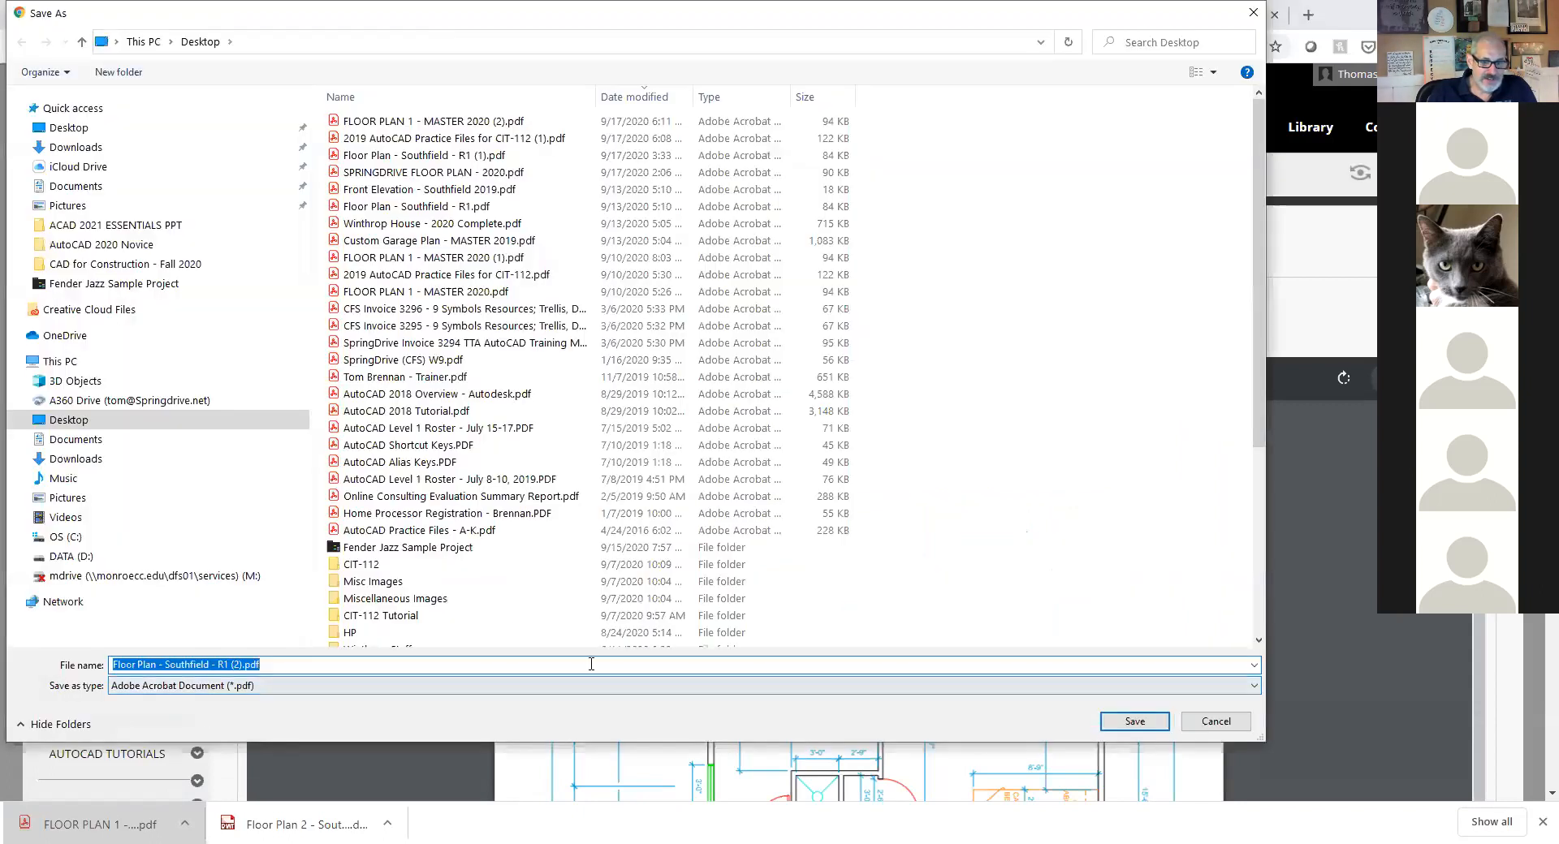
pyautogui.click(1134, 723)
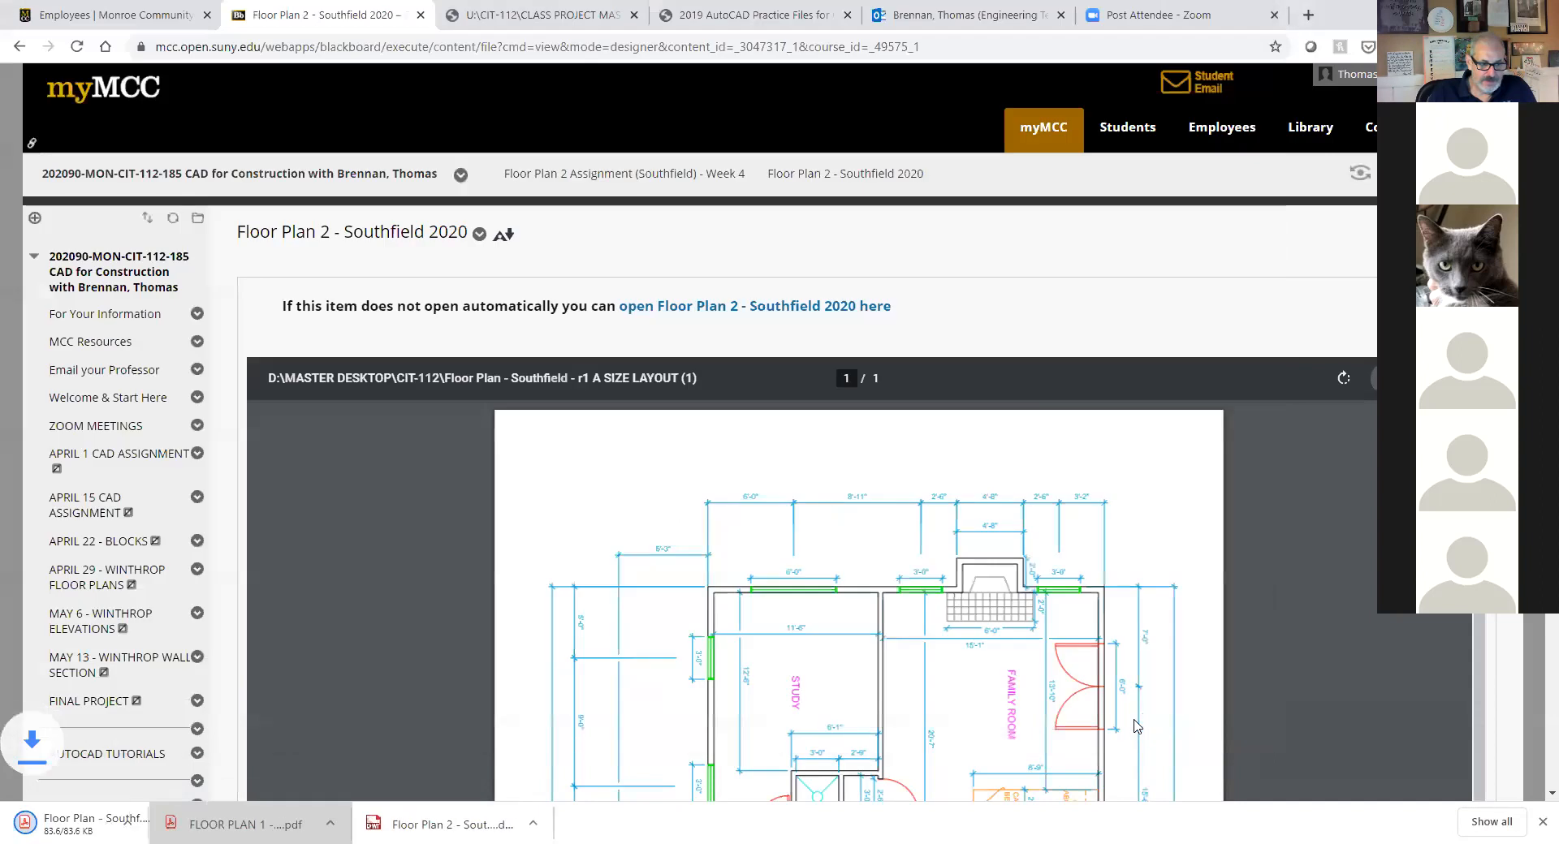
pyautogui.click(65, 824)
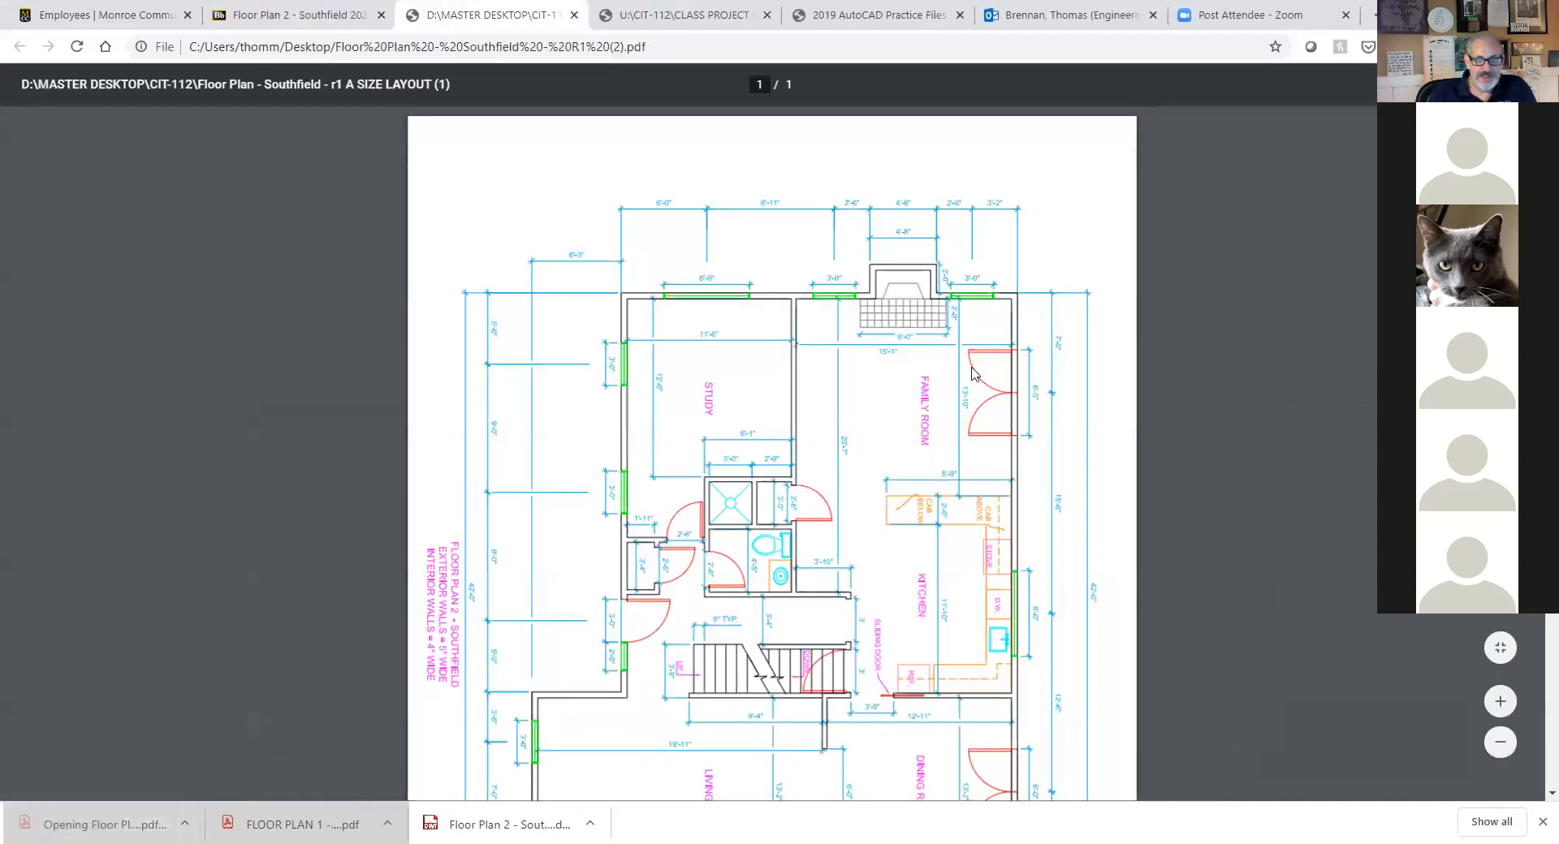
pyautogui.rightClick(1297, 287)
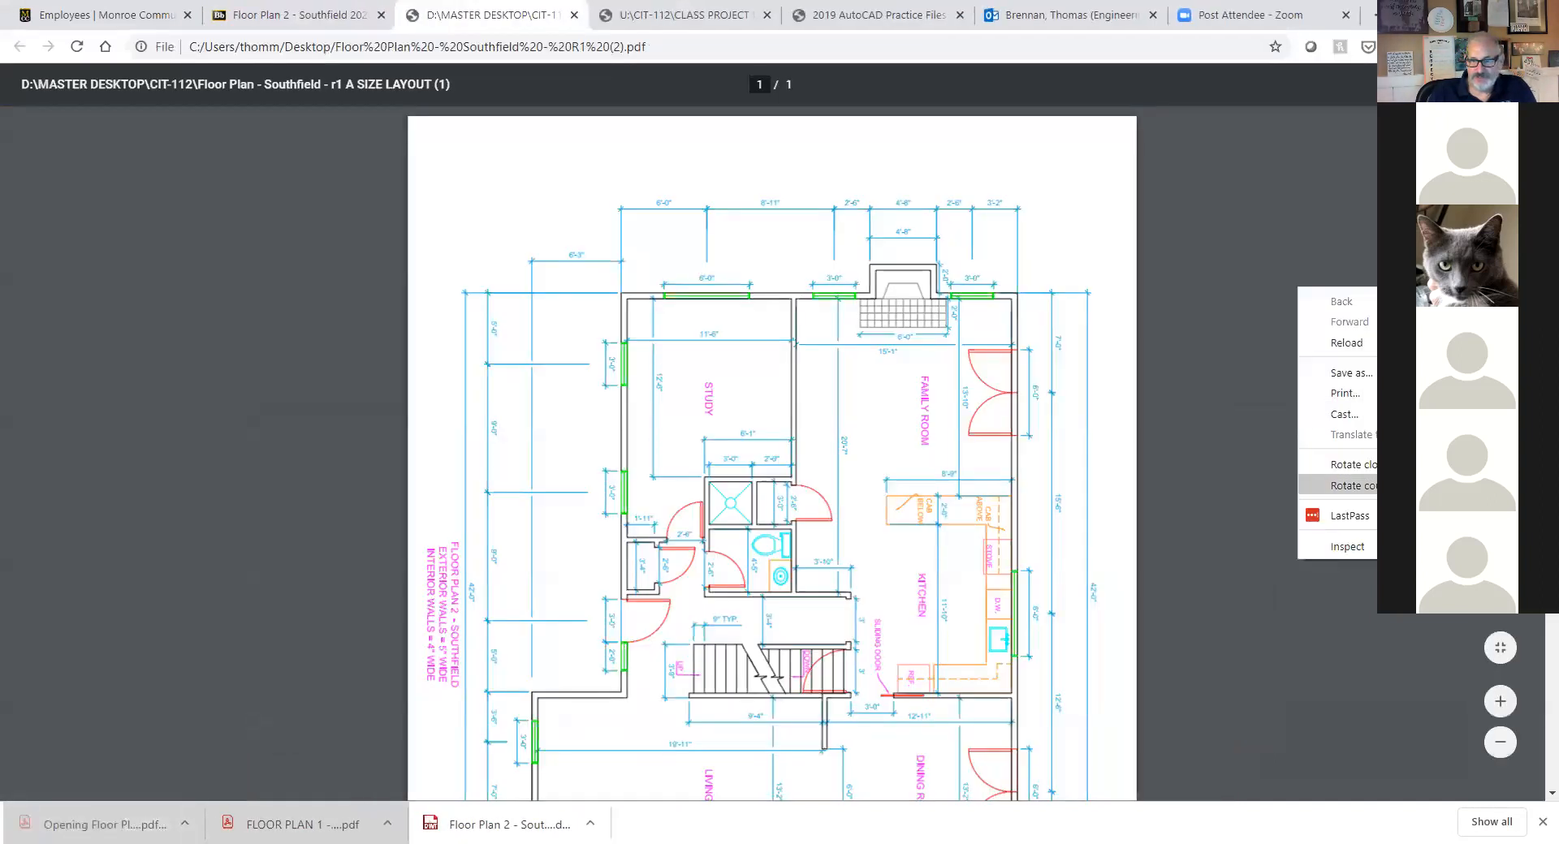
pyautogui.click(1332, 485)
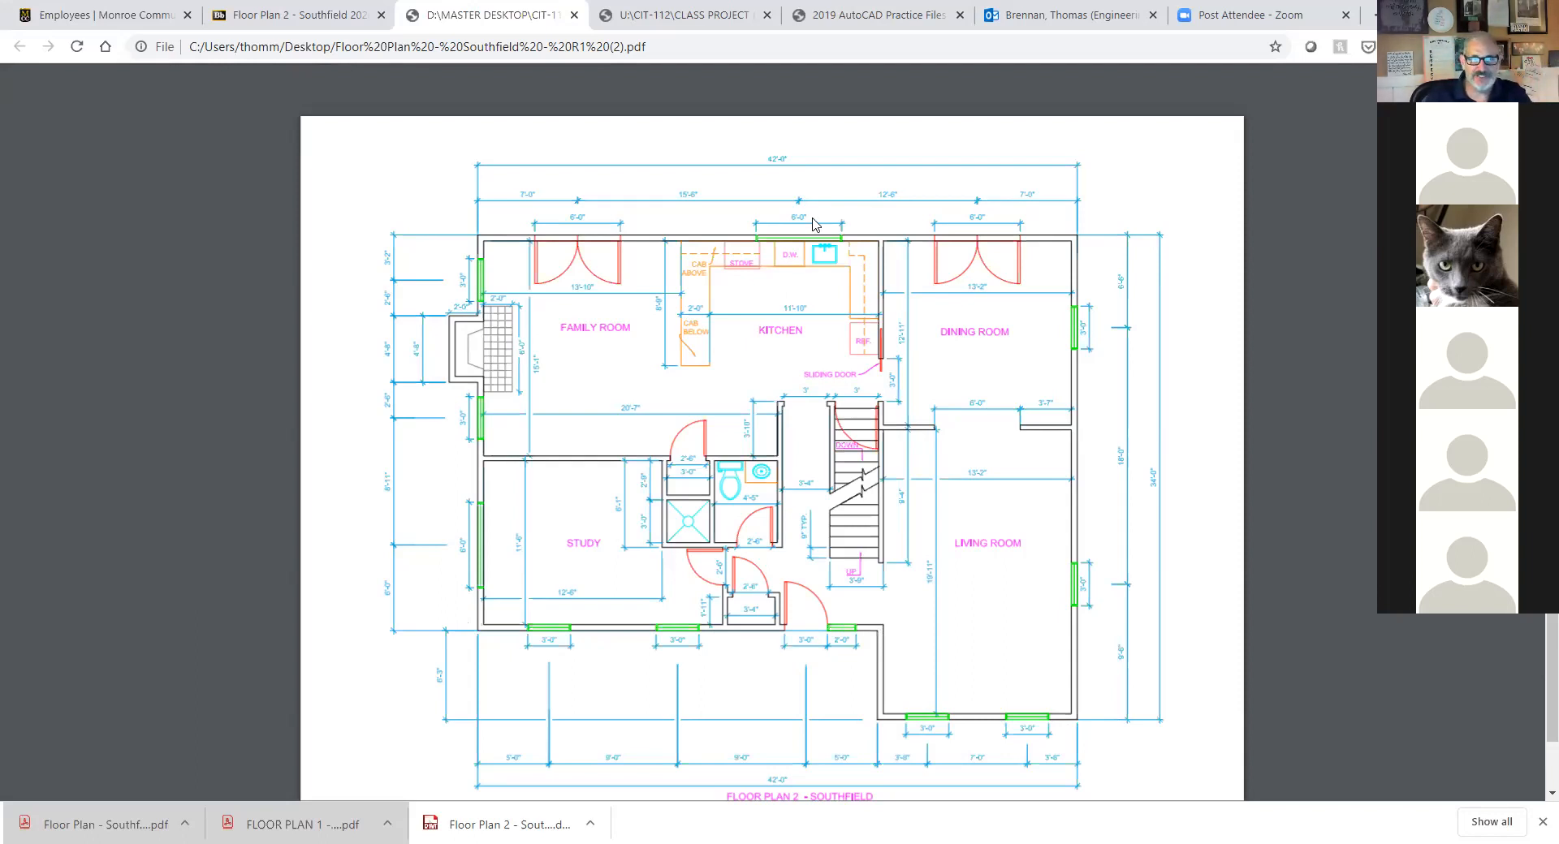
# Return to the course page and open the Construction Concepts - Week 3 content.
pyautogui.click(289, 14)
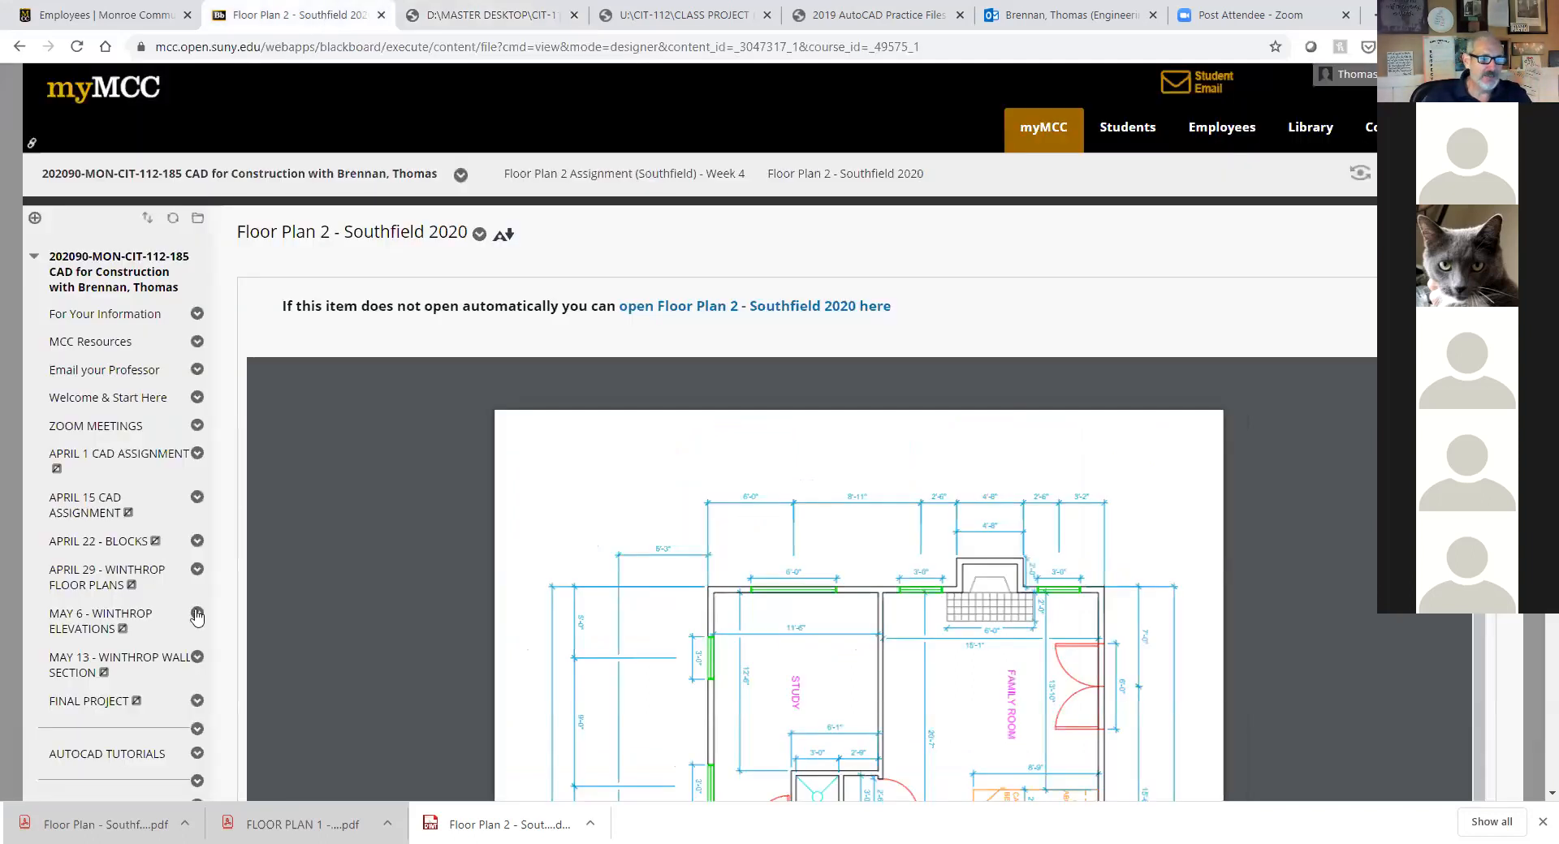
pyautogui.scroll(-2, 138, 627)
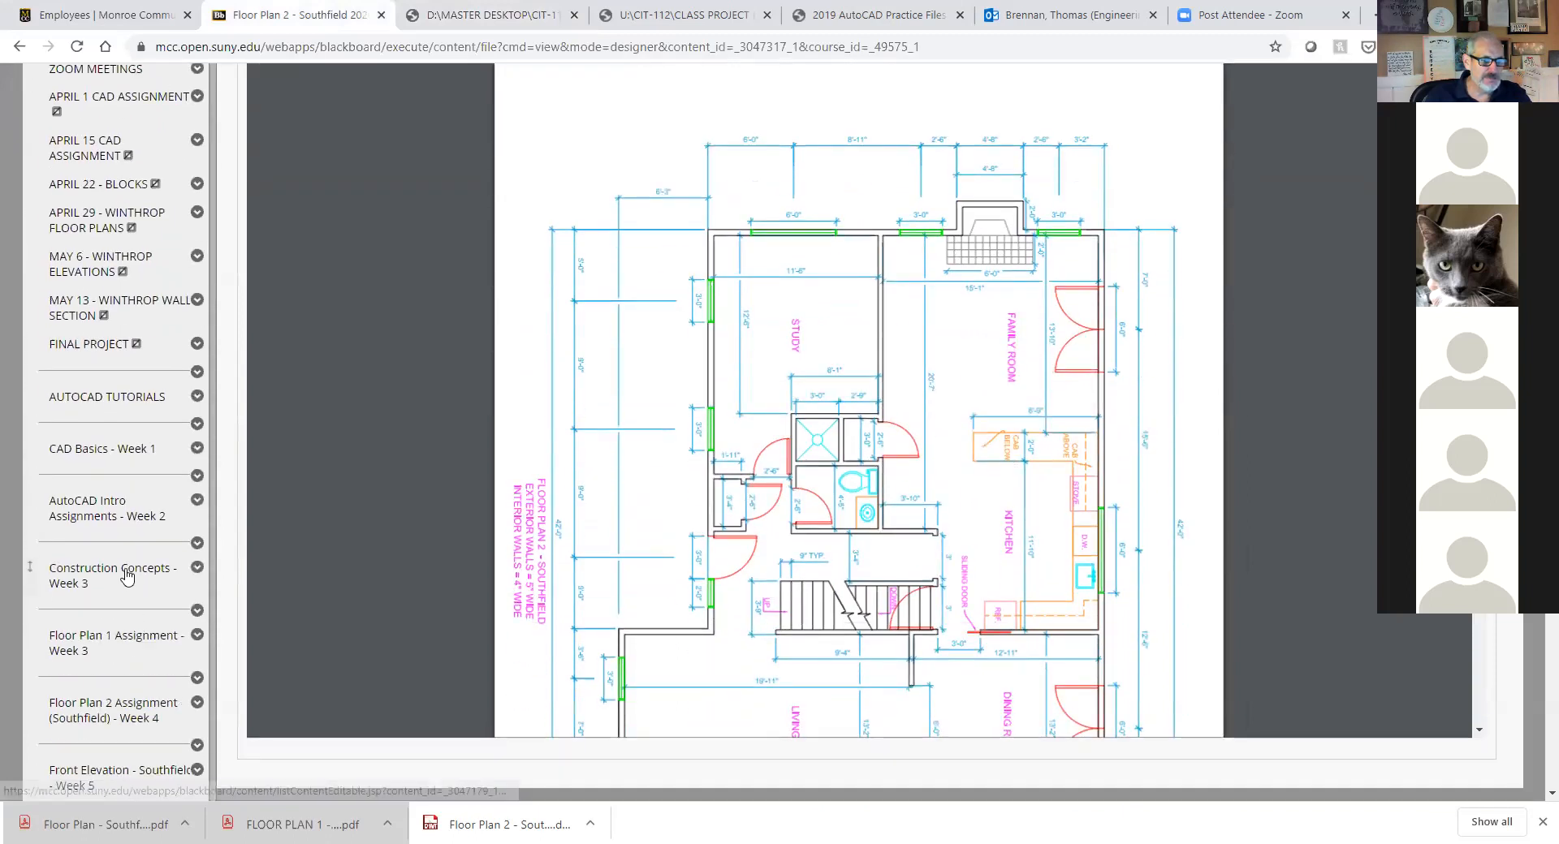
pyautogui.click(127, 575)
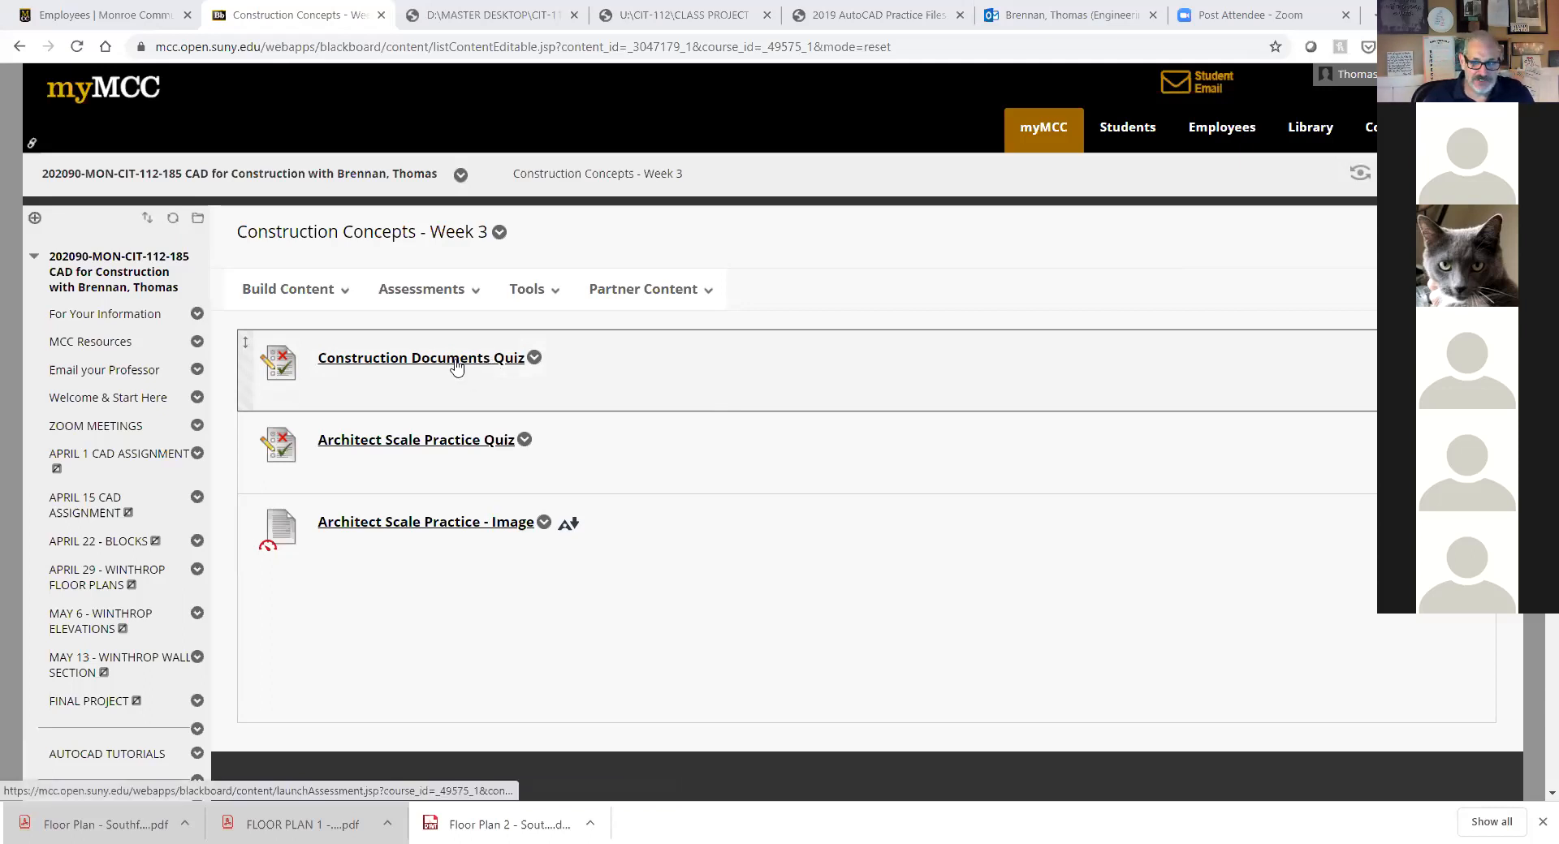
# Open the Construction Documents Quiz from the Construction Concepts - Week 3 content and continue into its test preview.
pyautogui.scroll(-3, 156, 592)
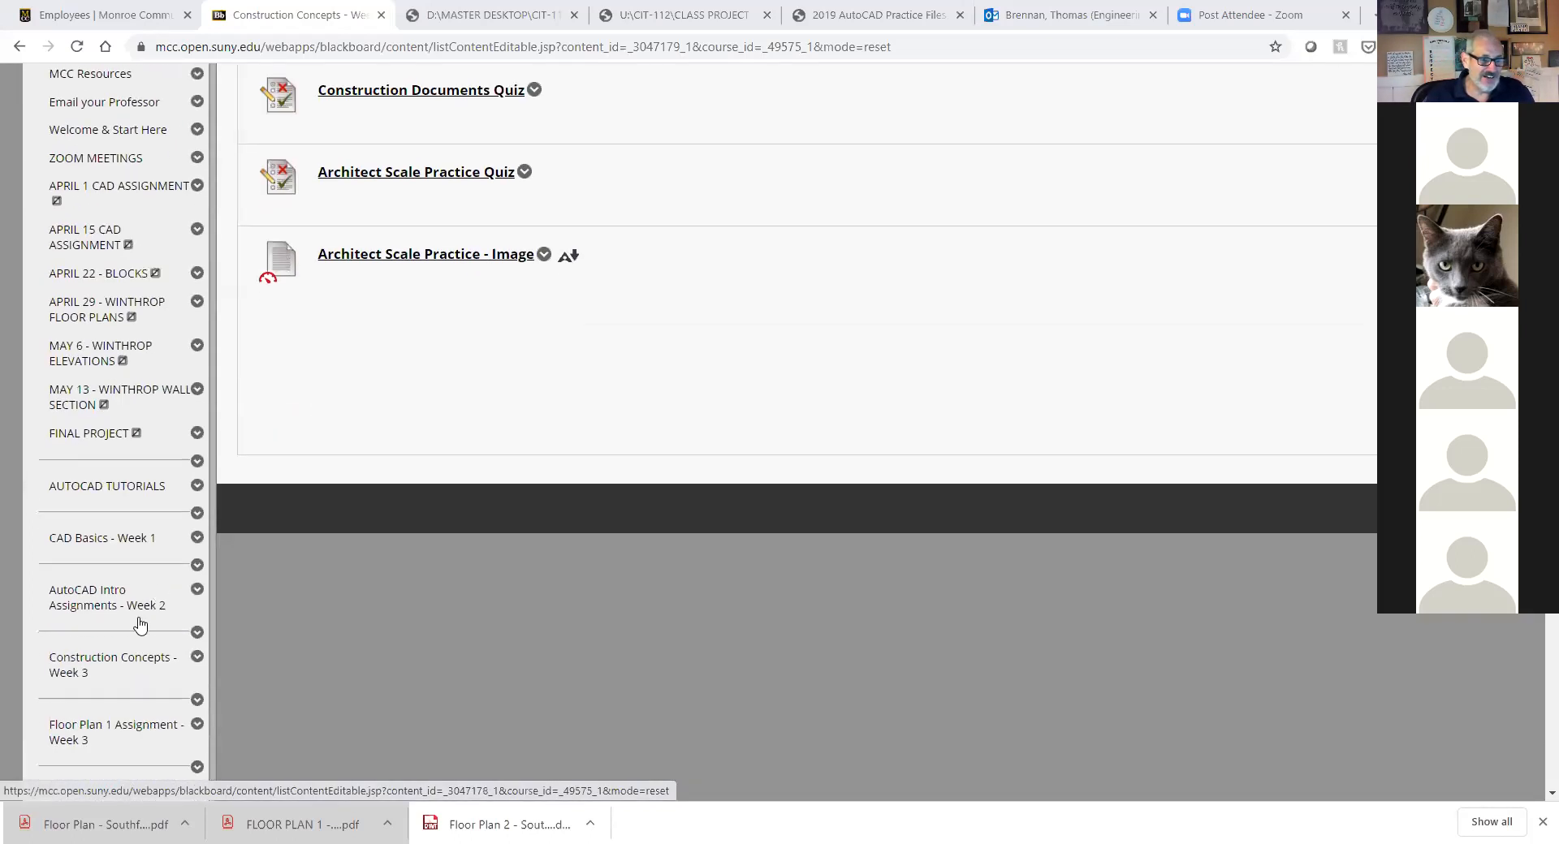
pyautogui.click(110, 662)
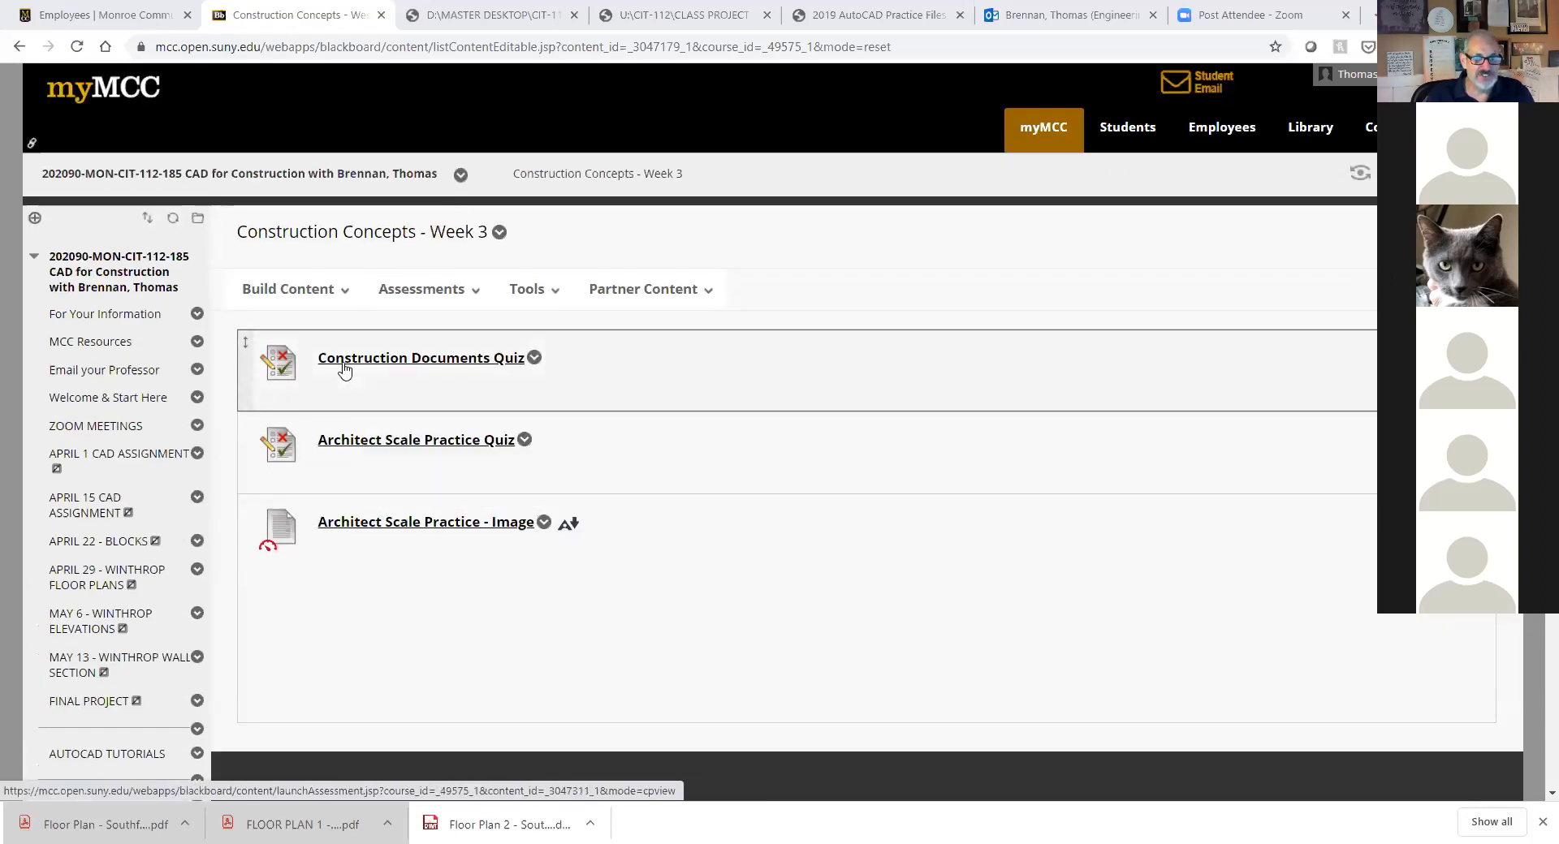
pyautogui.click(393, 360)
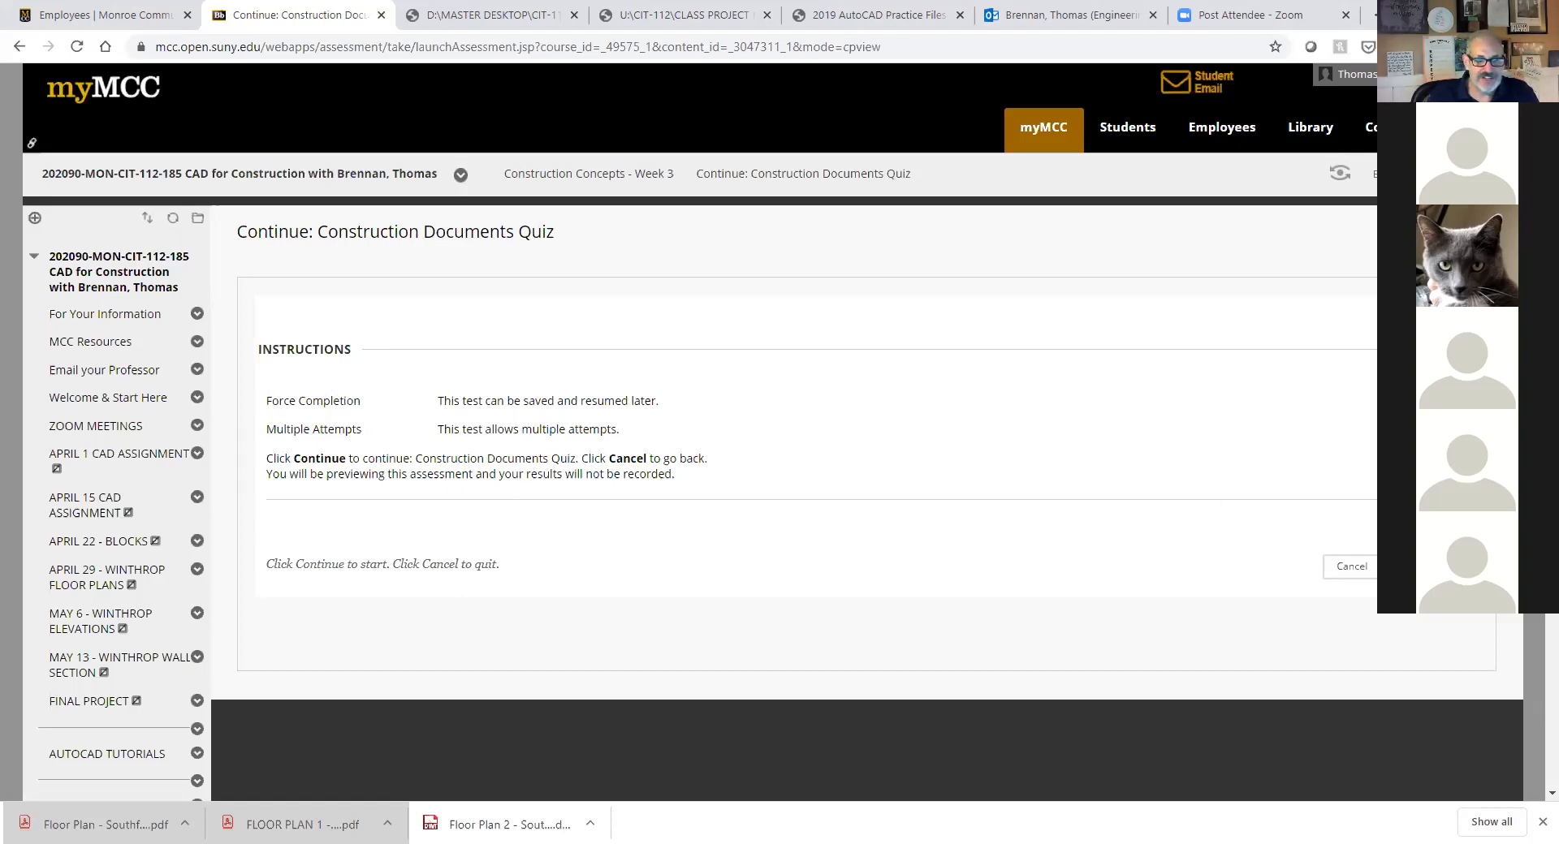
pyautogui.click(1421, 566)
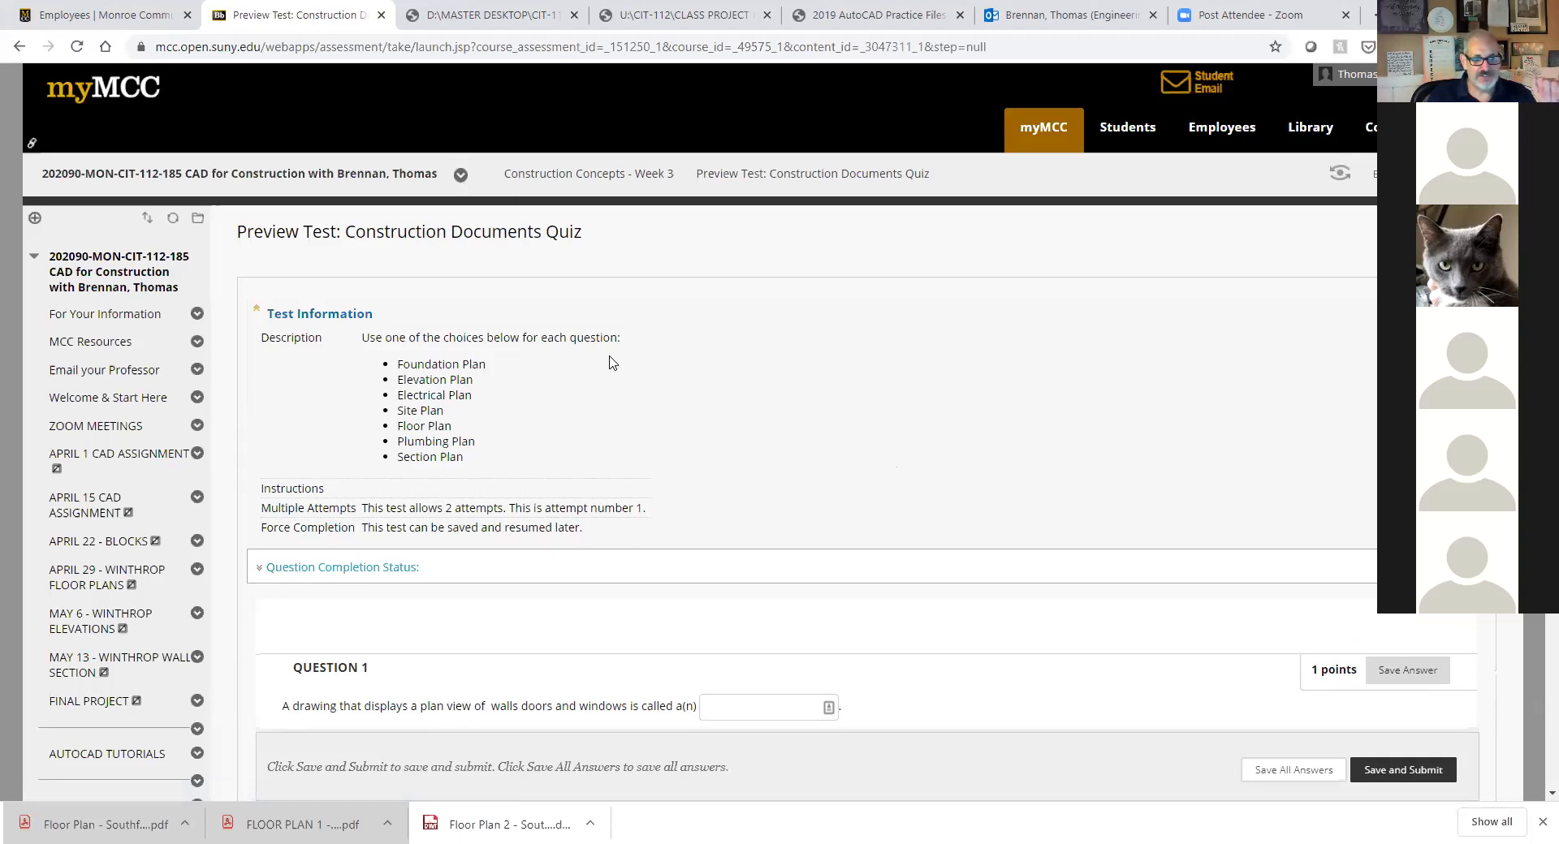
# Answer question 1, on the plan view of walls, doors and windows, with Floor Plan.
pyautogui.scroll(-2, 737, 364)
pyautogui.scroll(-5, 737, 365)
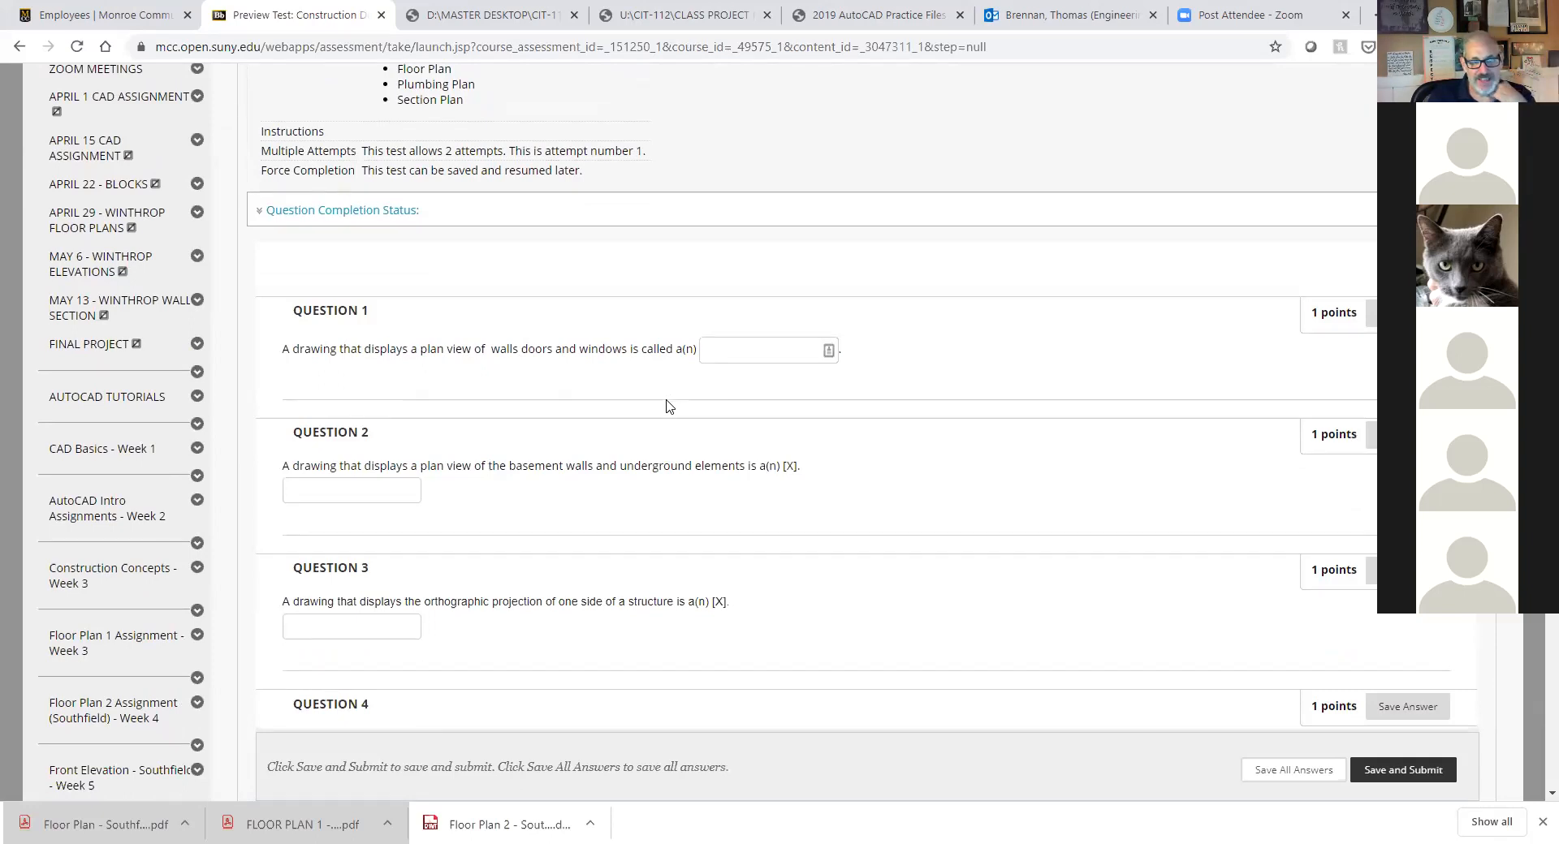
pyautogui.scroll(2, 668, 403)
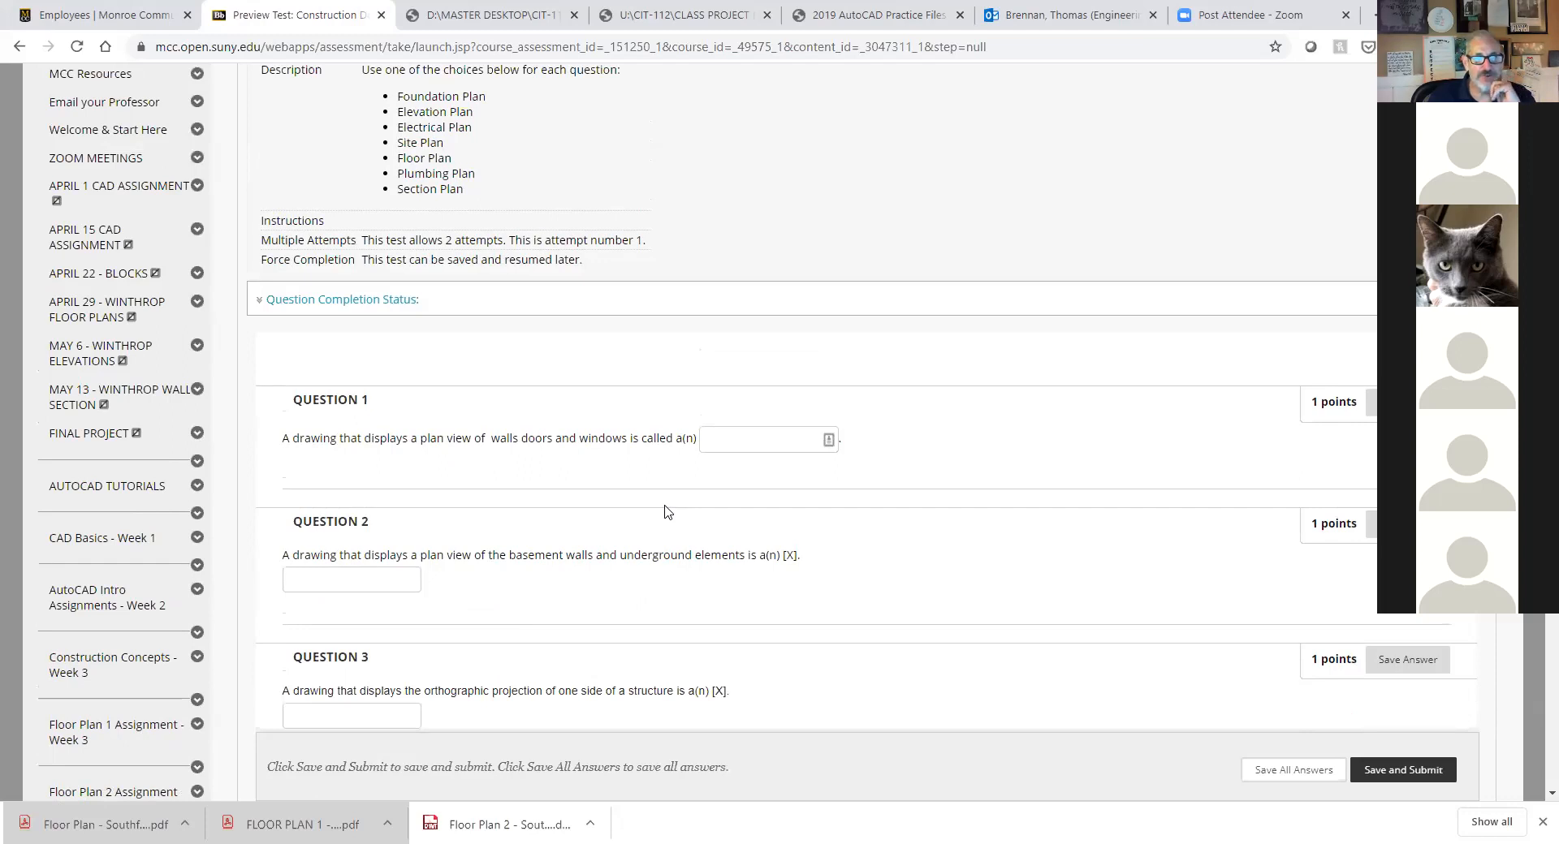
pyautogui.scroll(2, 667, 511)
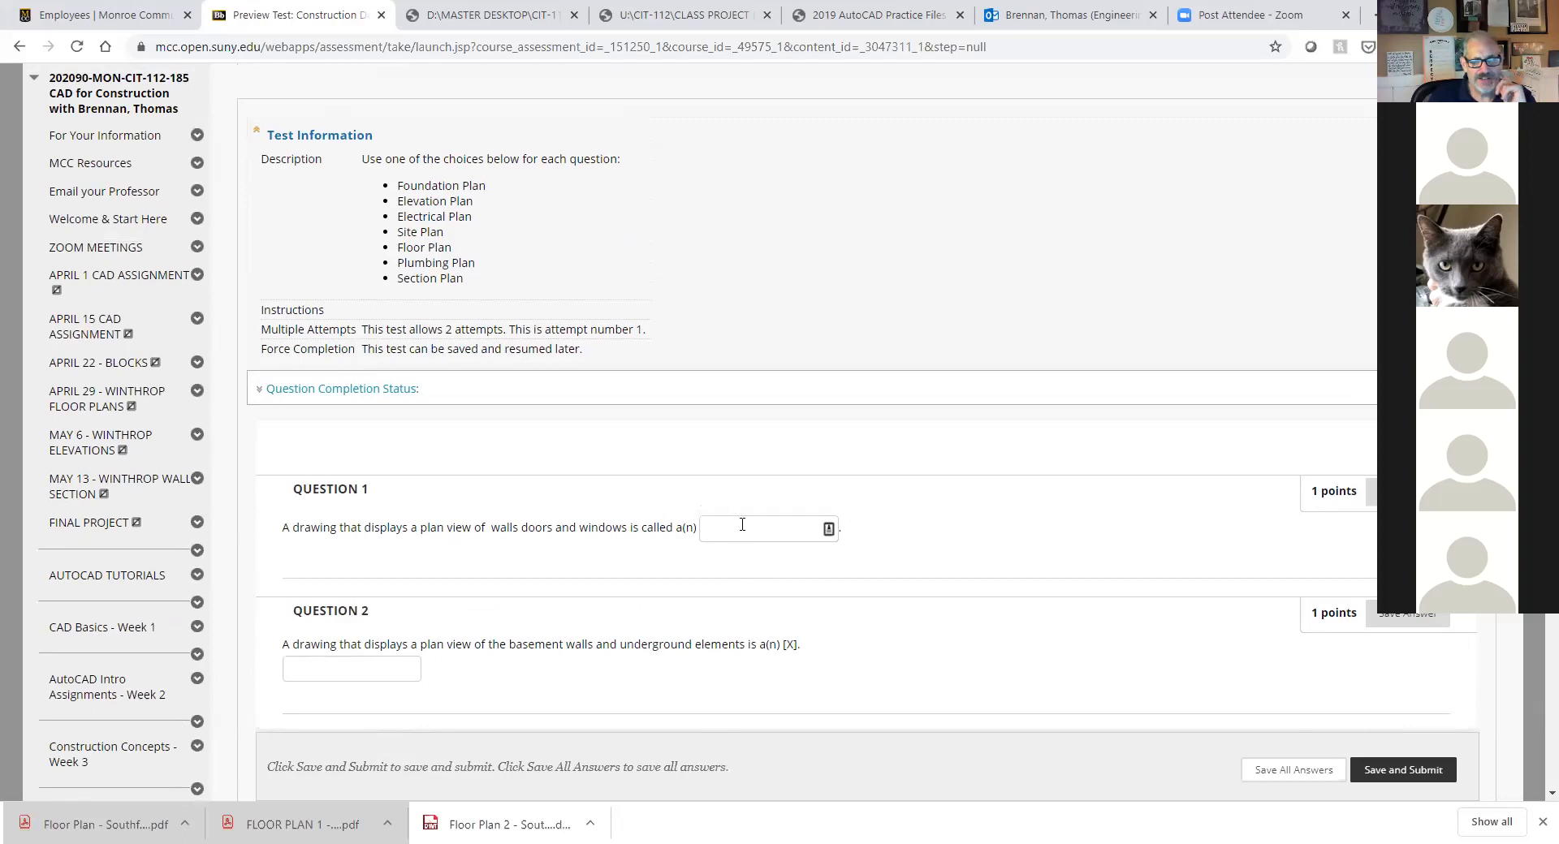
pyautogui.write('Floor Plan')
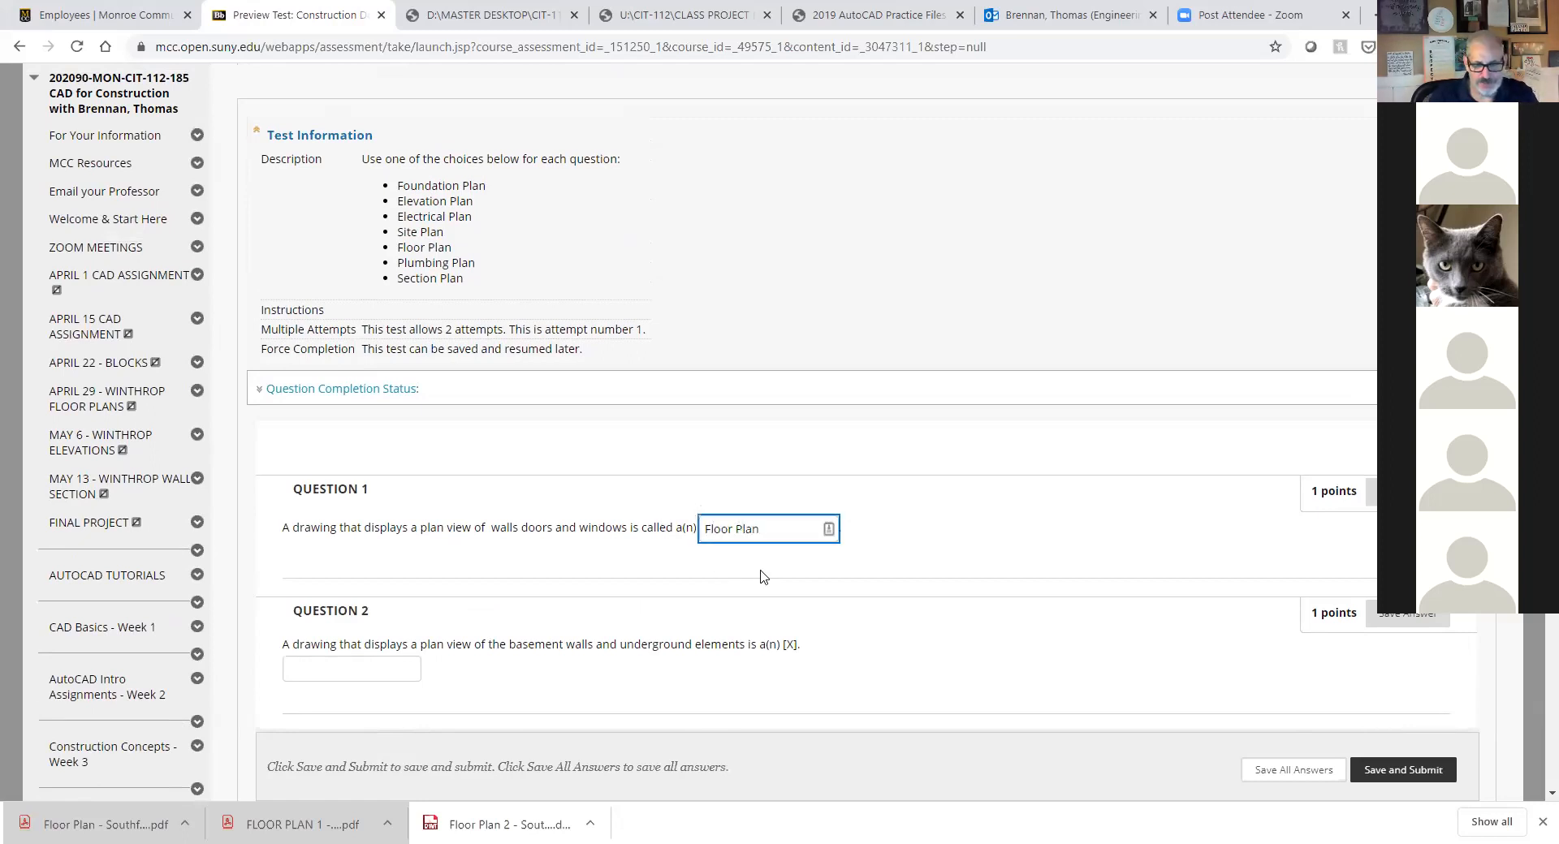
pyautogui.click(814, 573)
# Answer question 2, on the plan view of basement walls and underground elements, with Foundation Plan.
pyautogui.scroll(-3, 852, 623)
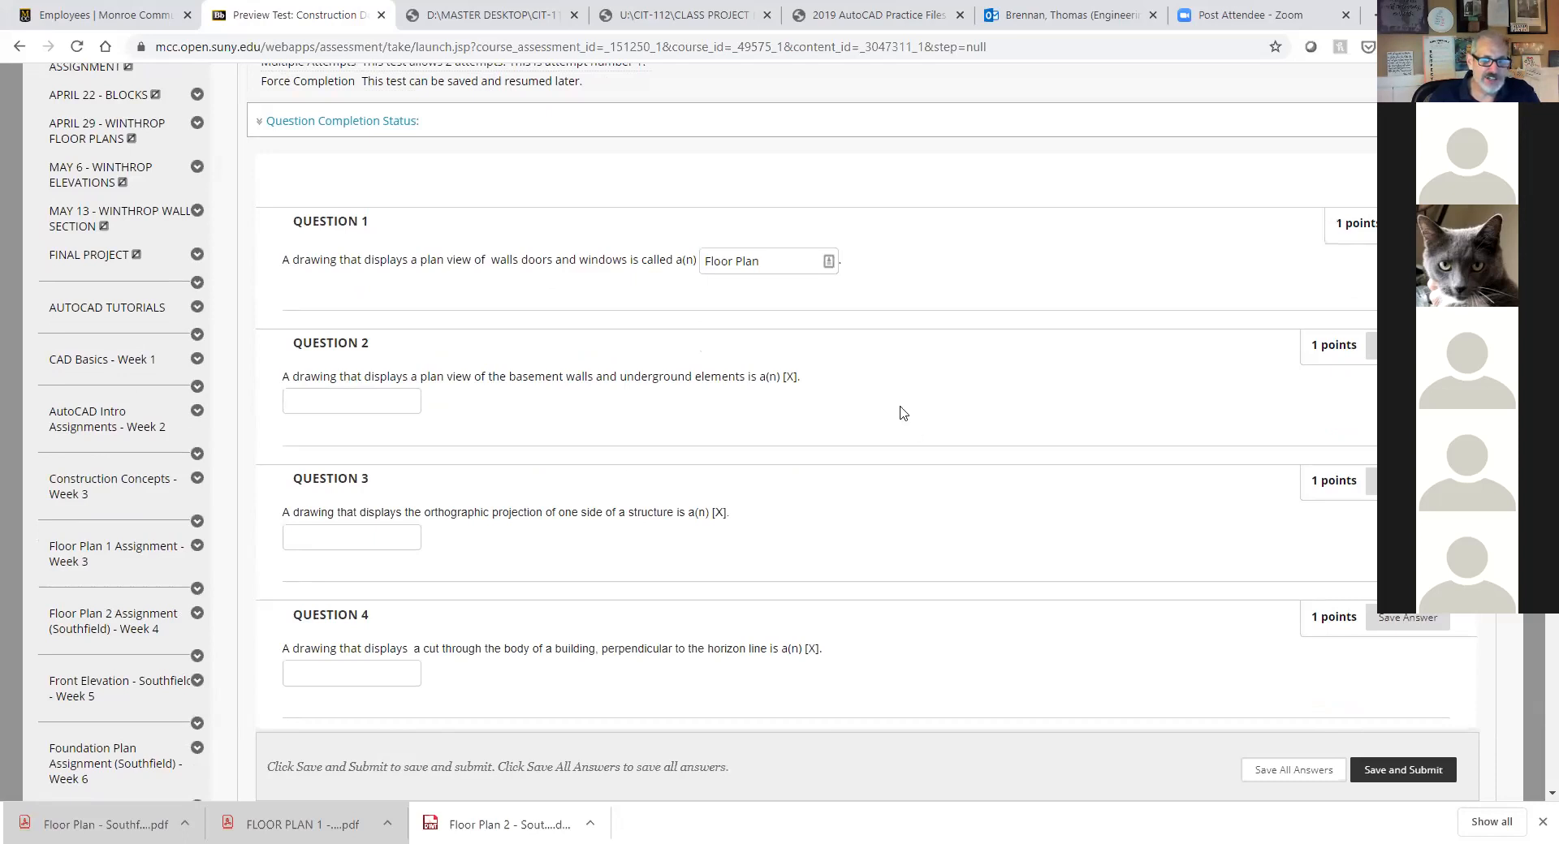
pyautogui.scroll(2, 897, 411)
pyautogui.scroll(1, 898, 412)
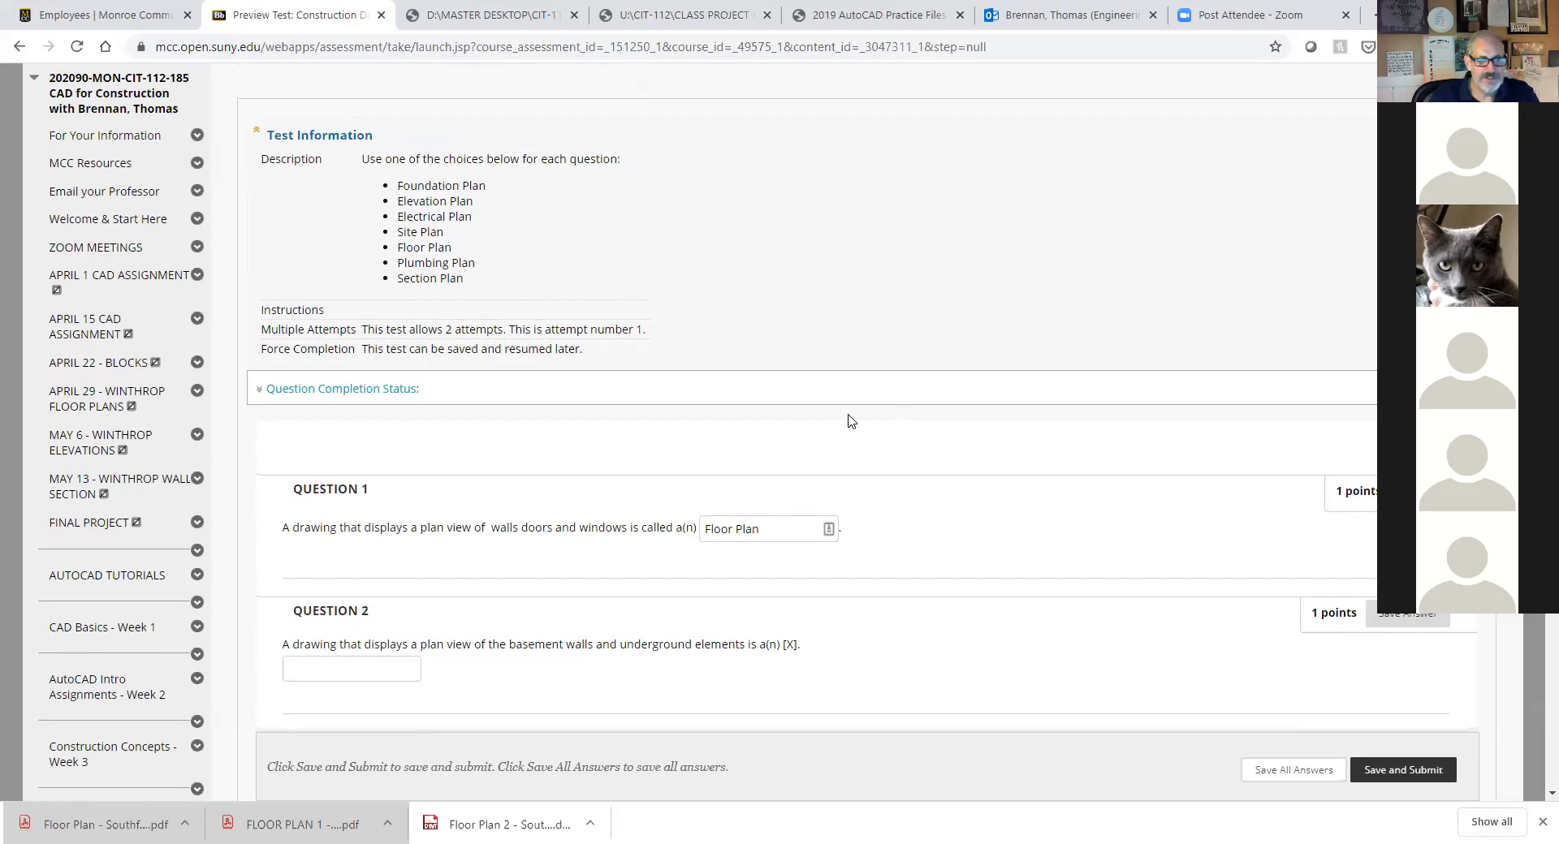
pyautogui.click(368, 673)
pyautogui.write('Foundation Plan')
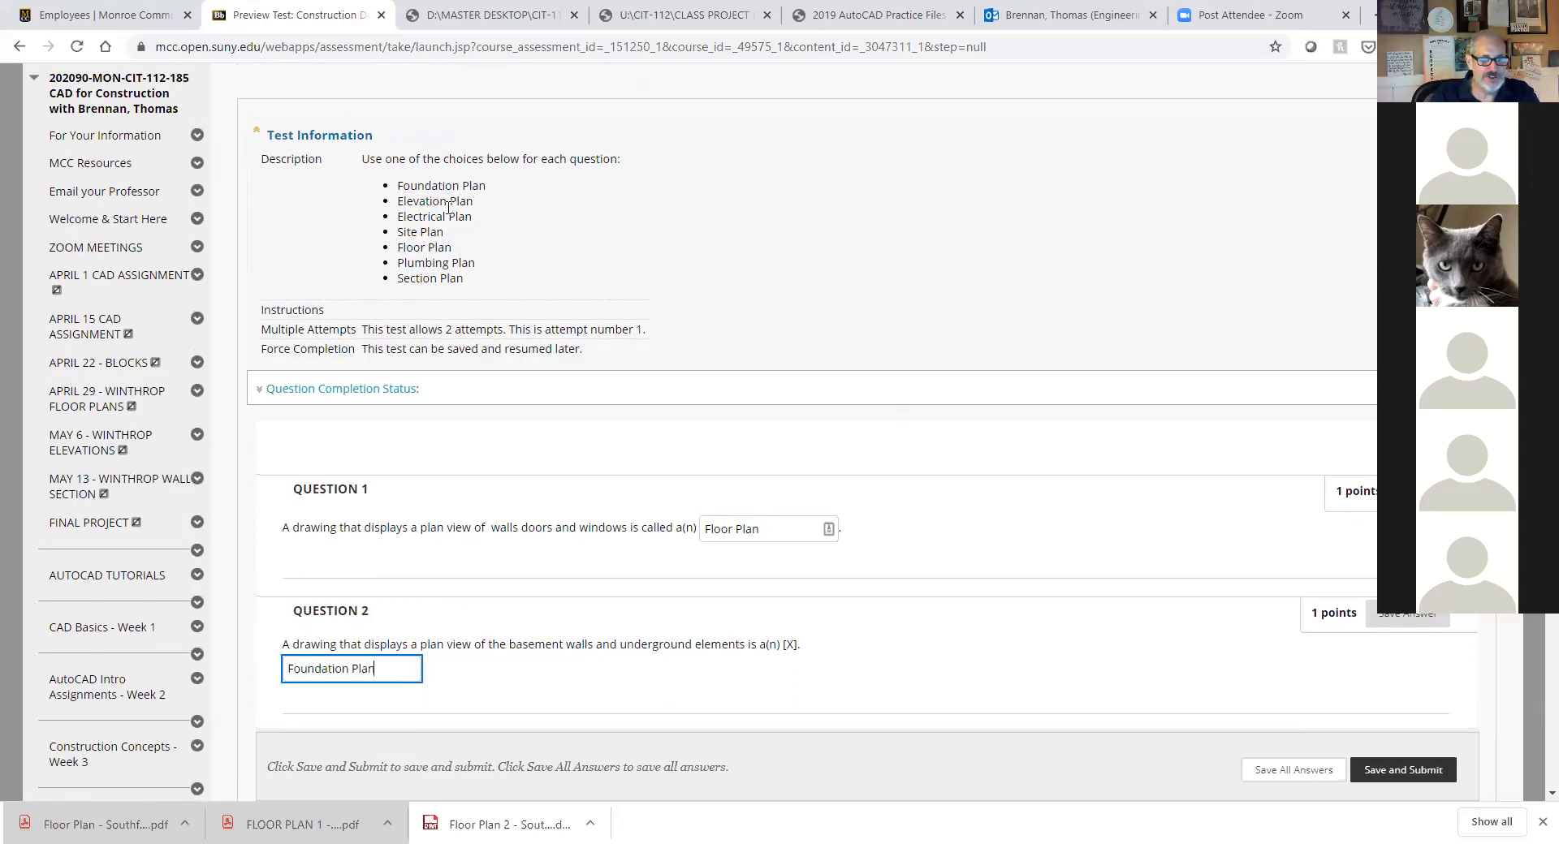
pyautogui.scroll(-5, 463, 438)
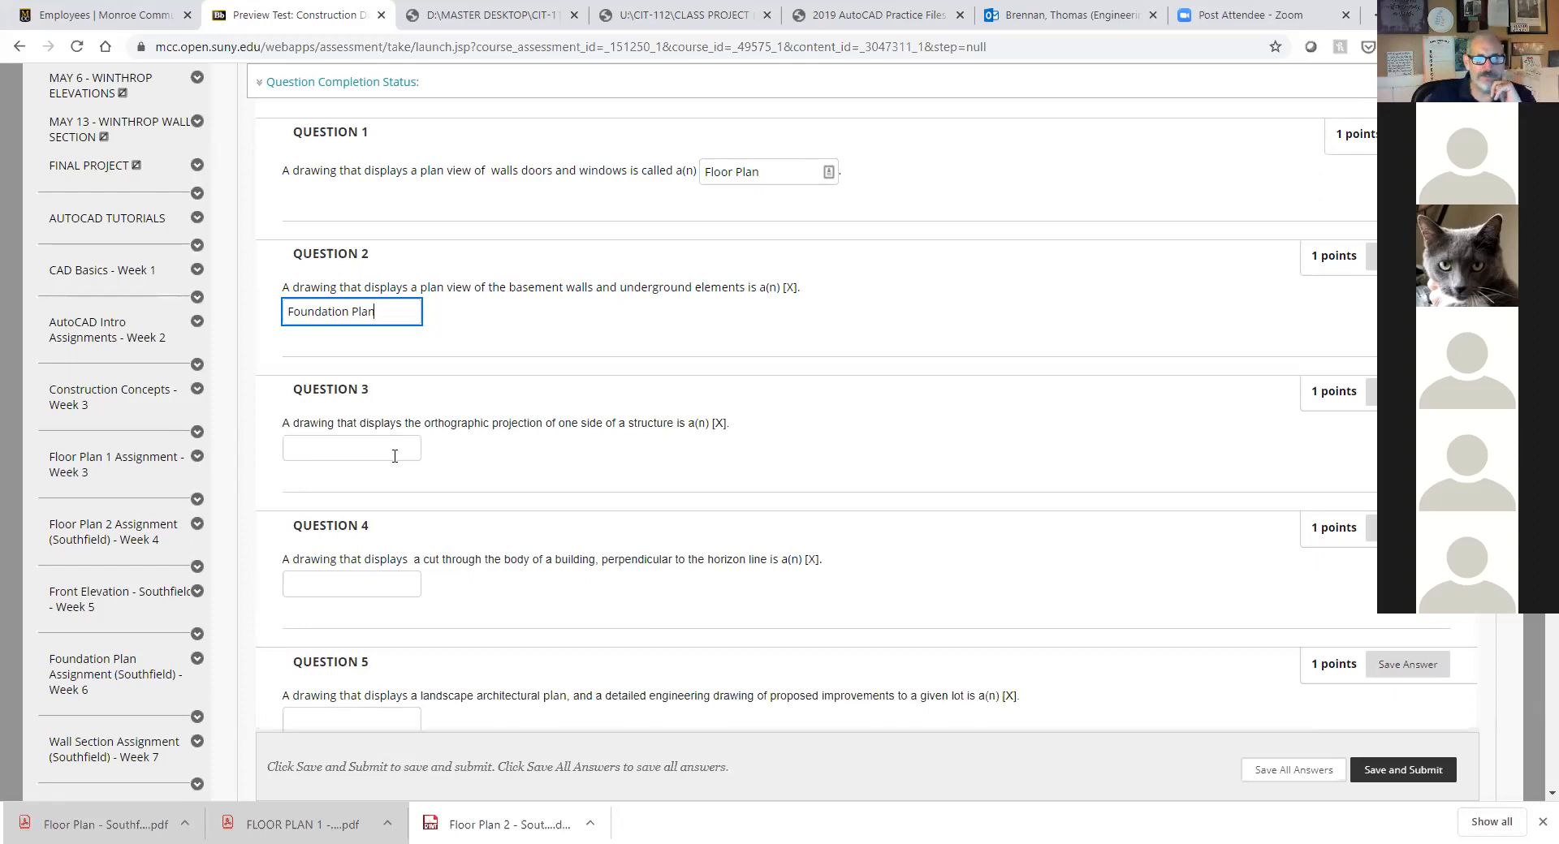
pyautogui.scroll(5, 394, 456)
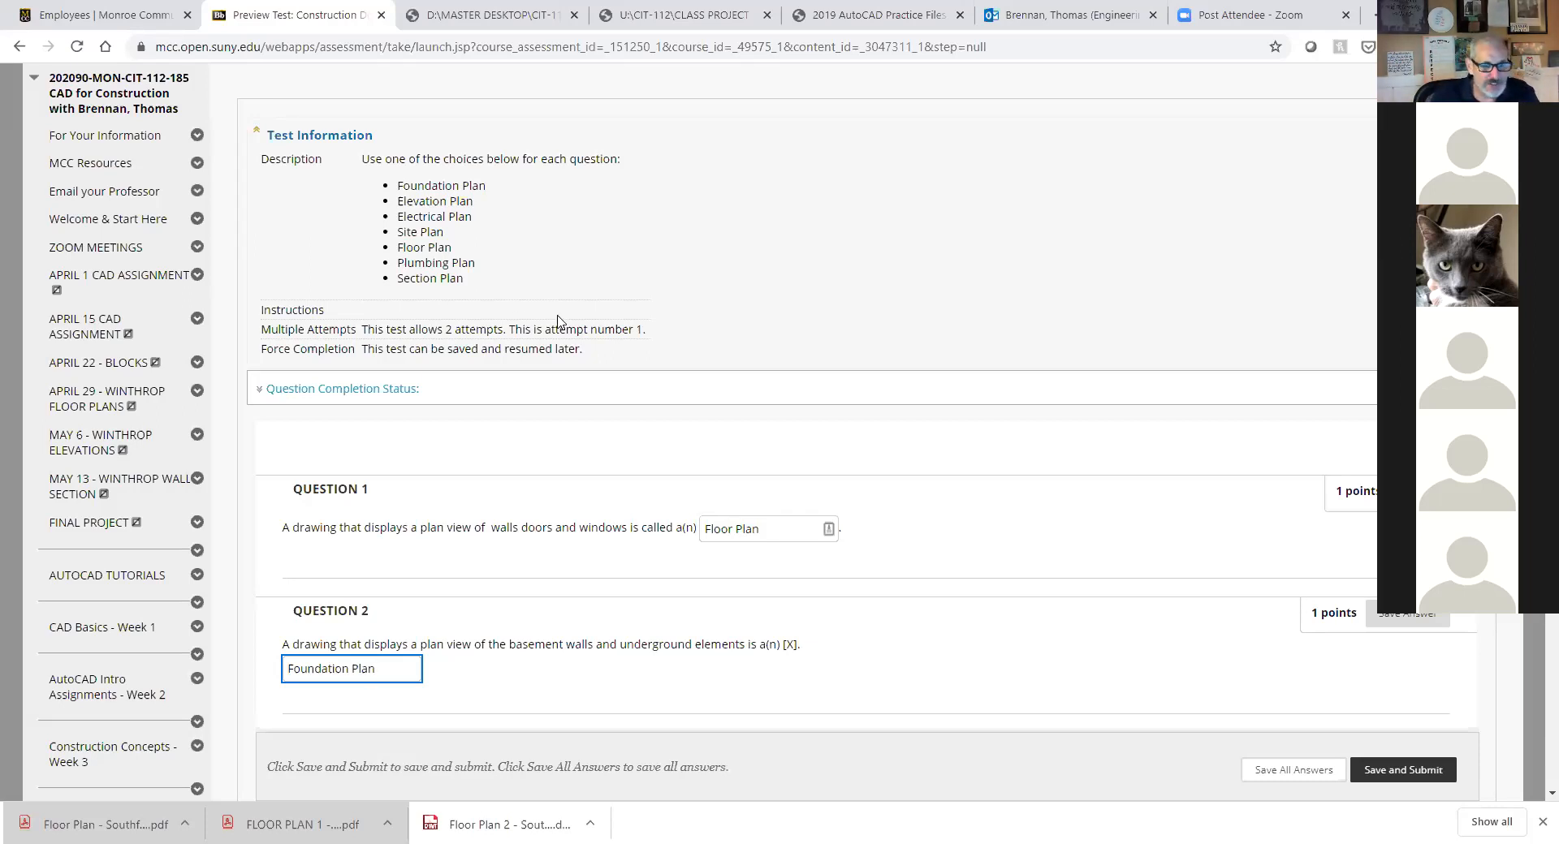
pyautogui.scroll(-3, 53, 617)
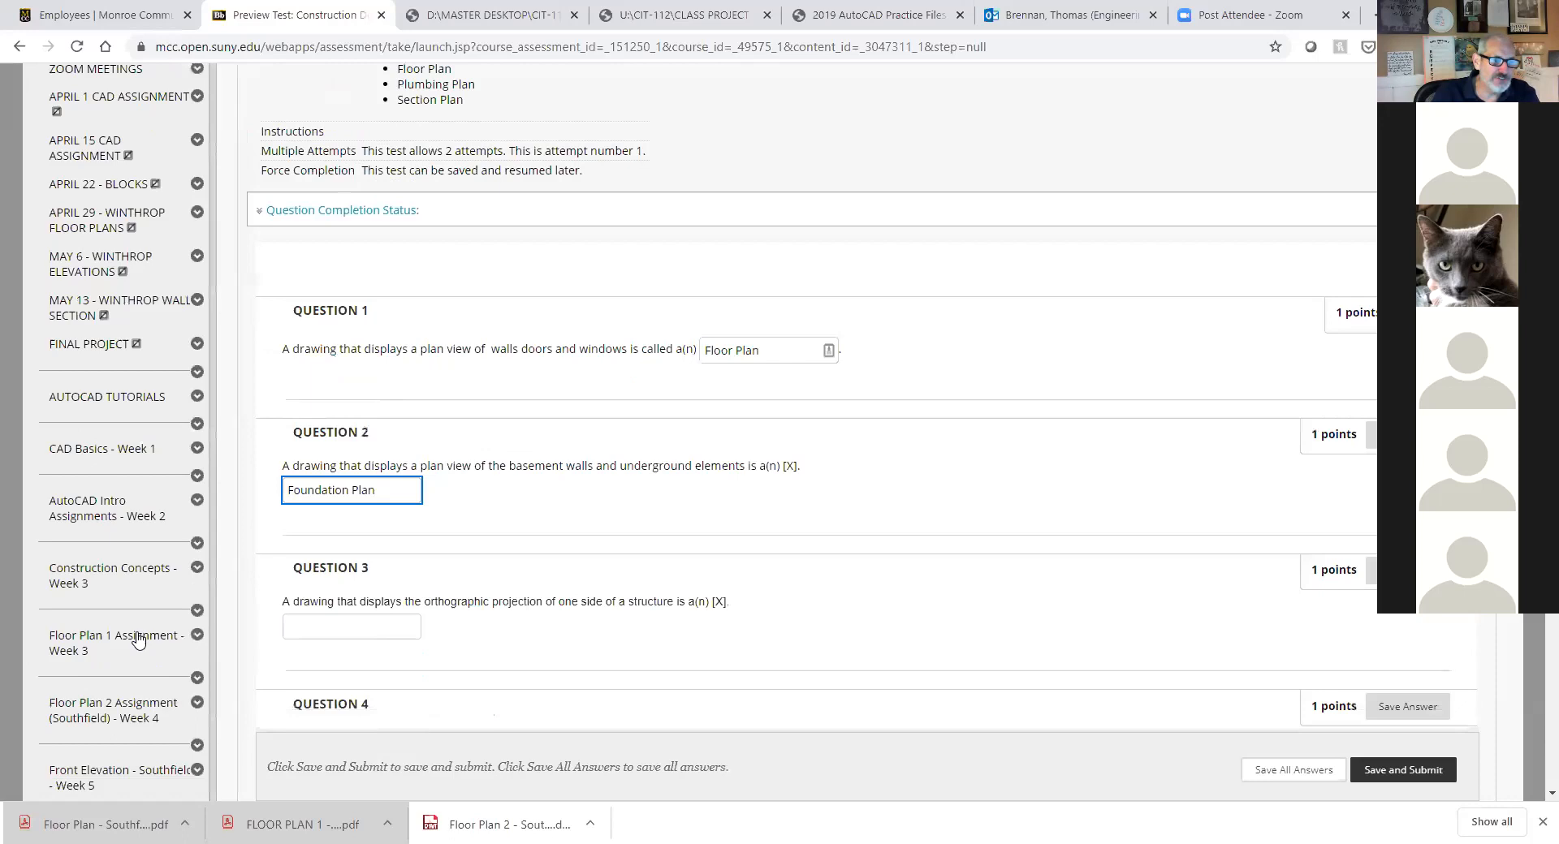
pyautogui.scroll(-2, 133, 639)
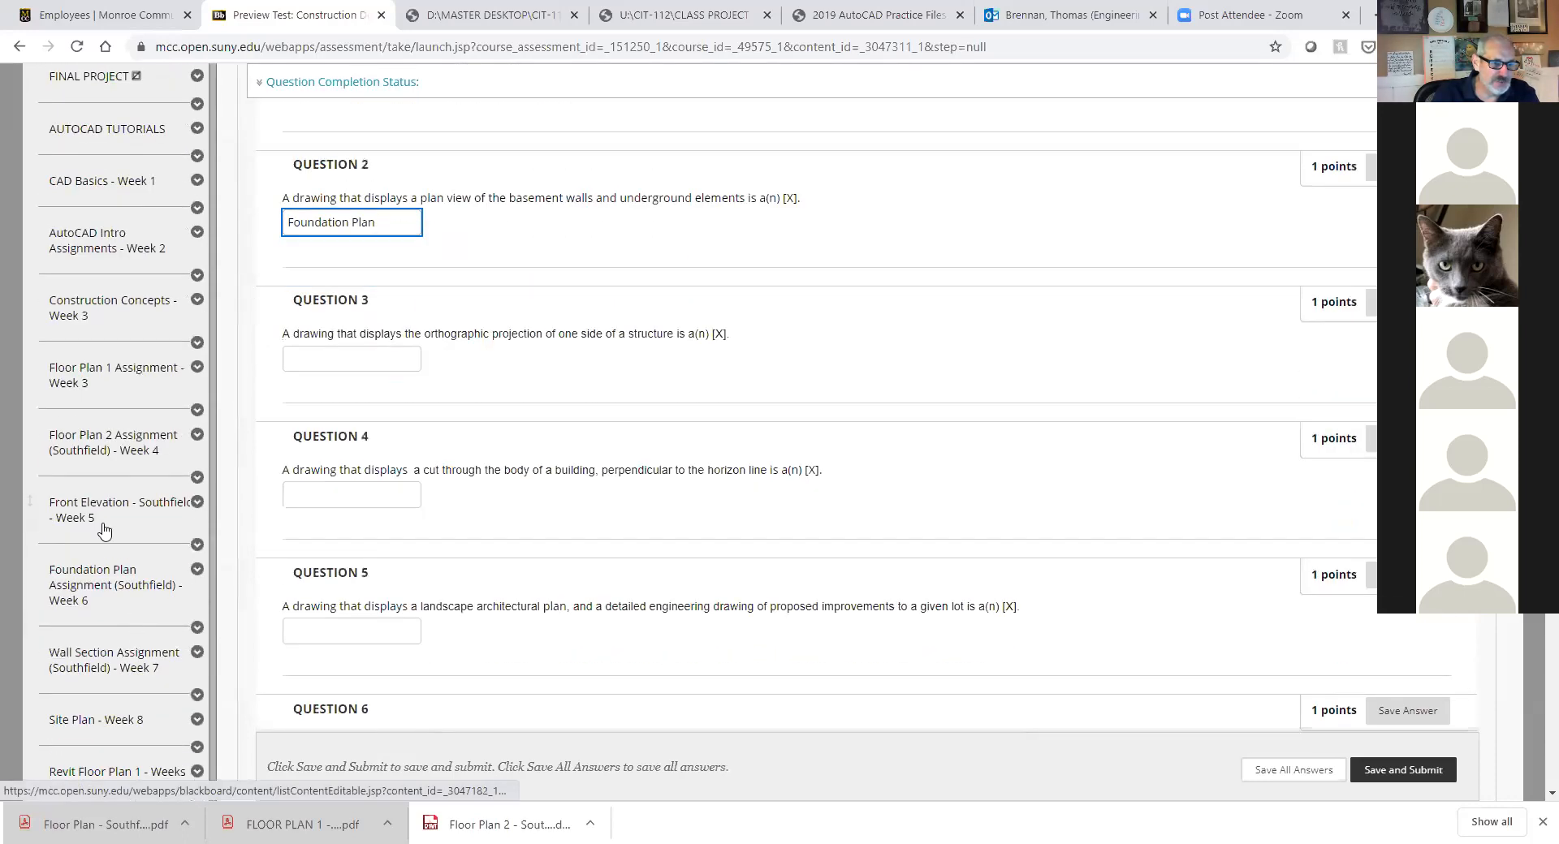
pyautogui.click(103, 513)
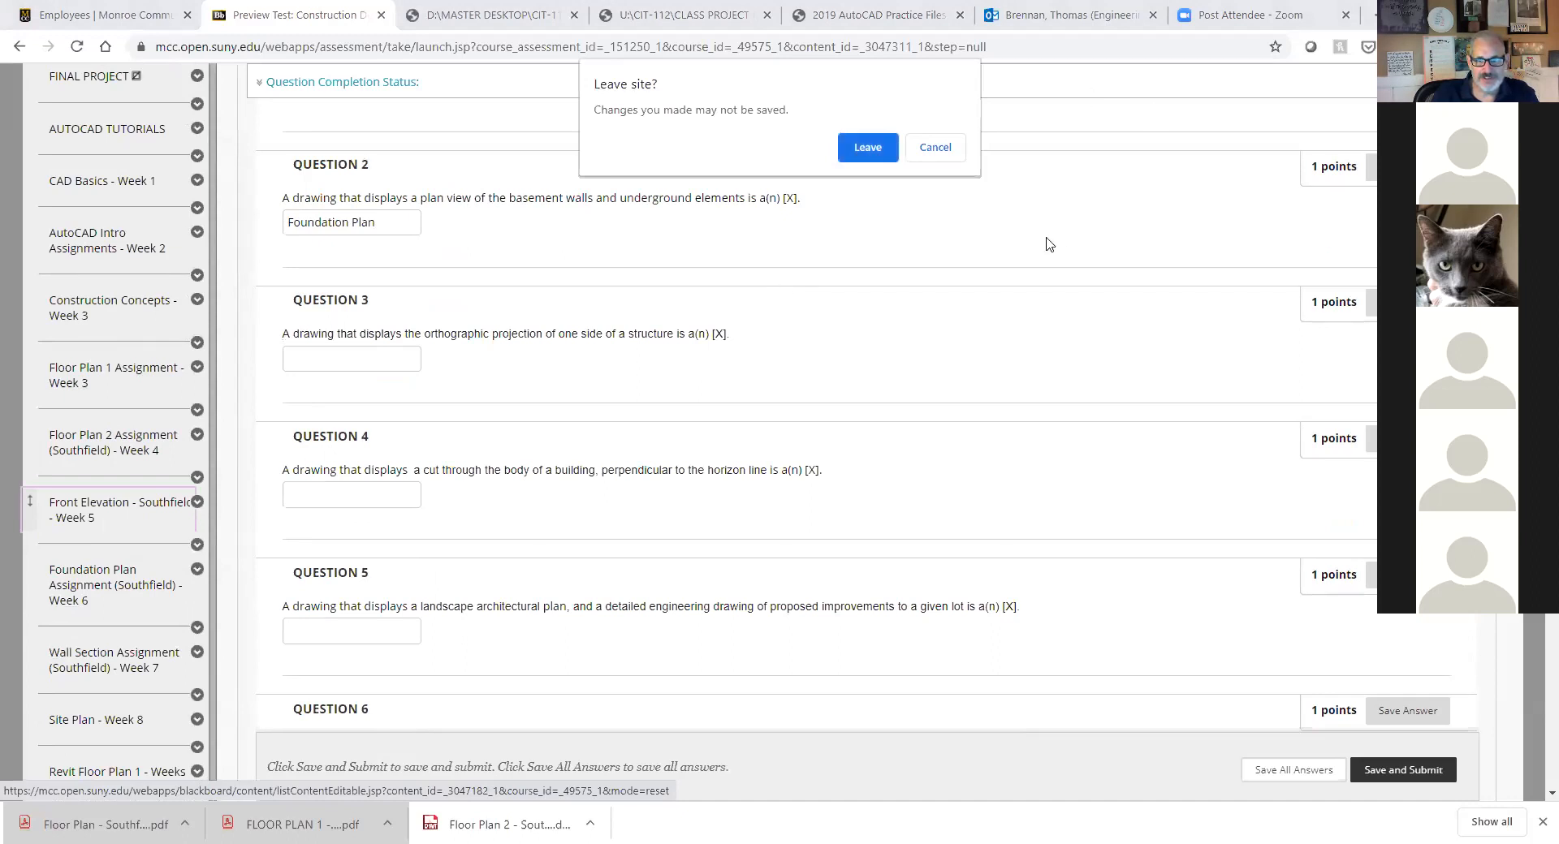
pyautogui.click(934, 149)
# Answer question 3, on the orthographic projection of one side of a structure, with Elevation Plan.
pyautogui.click(352, 358)
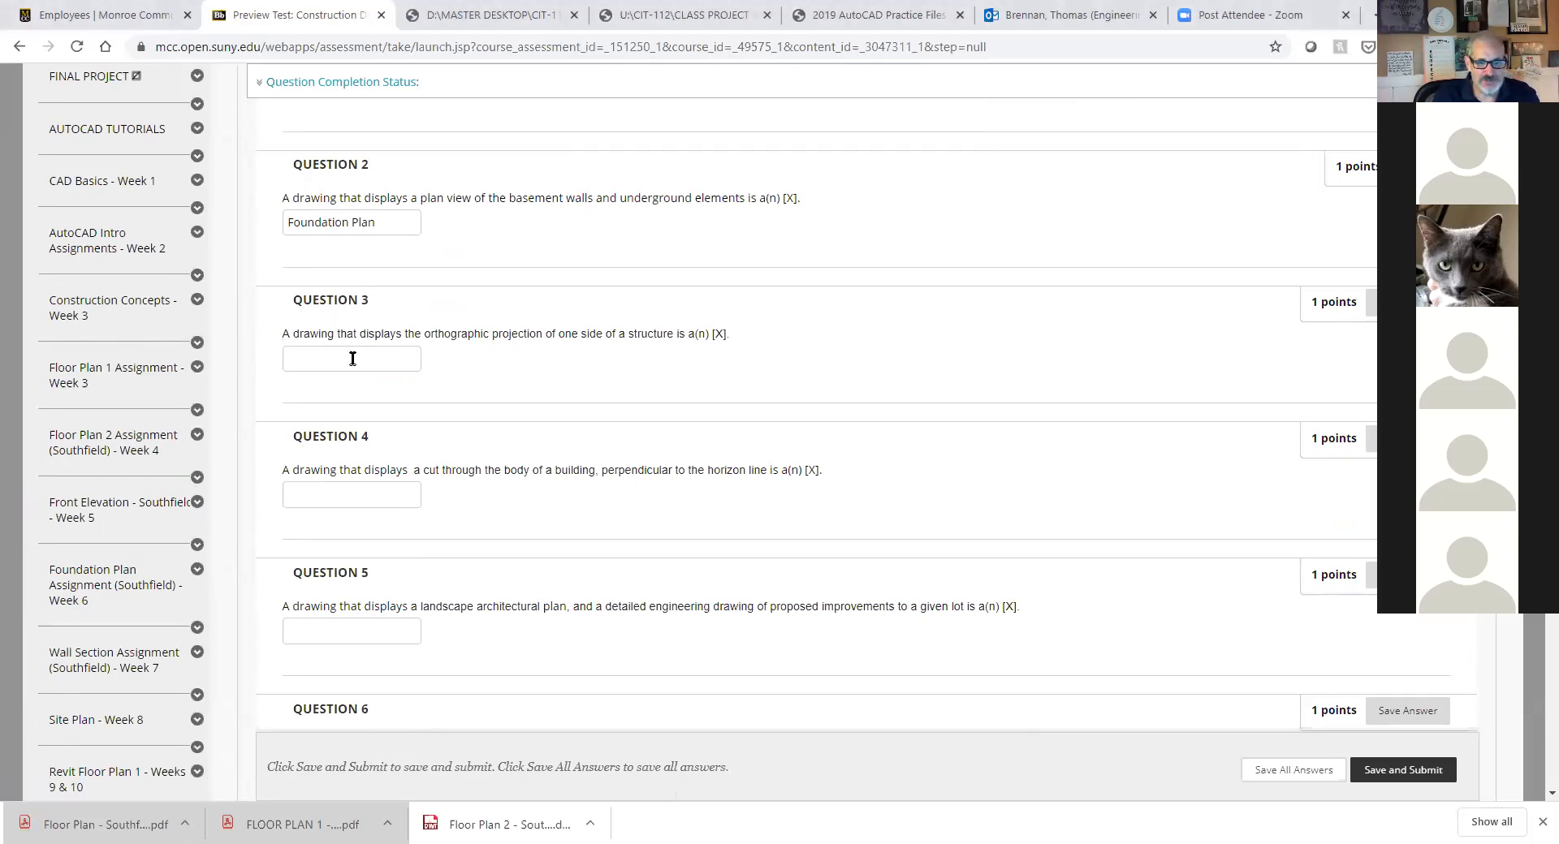
pyautogui.write('Ele')
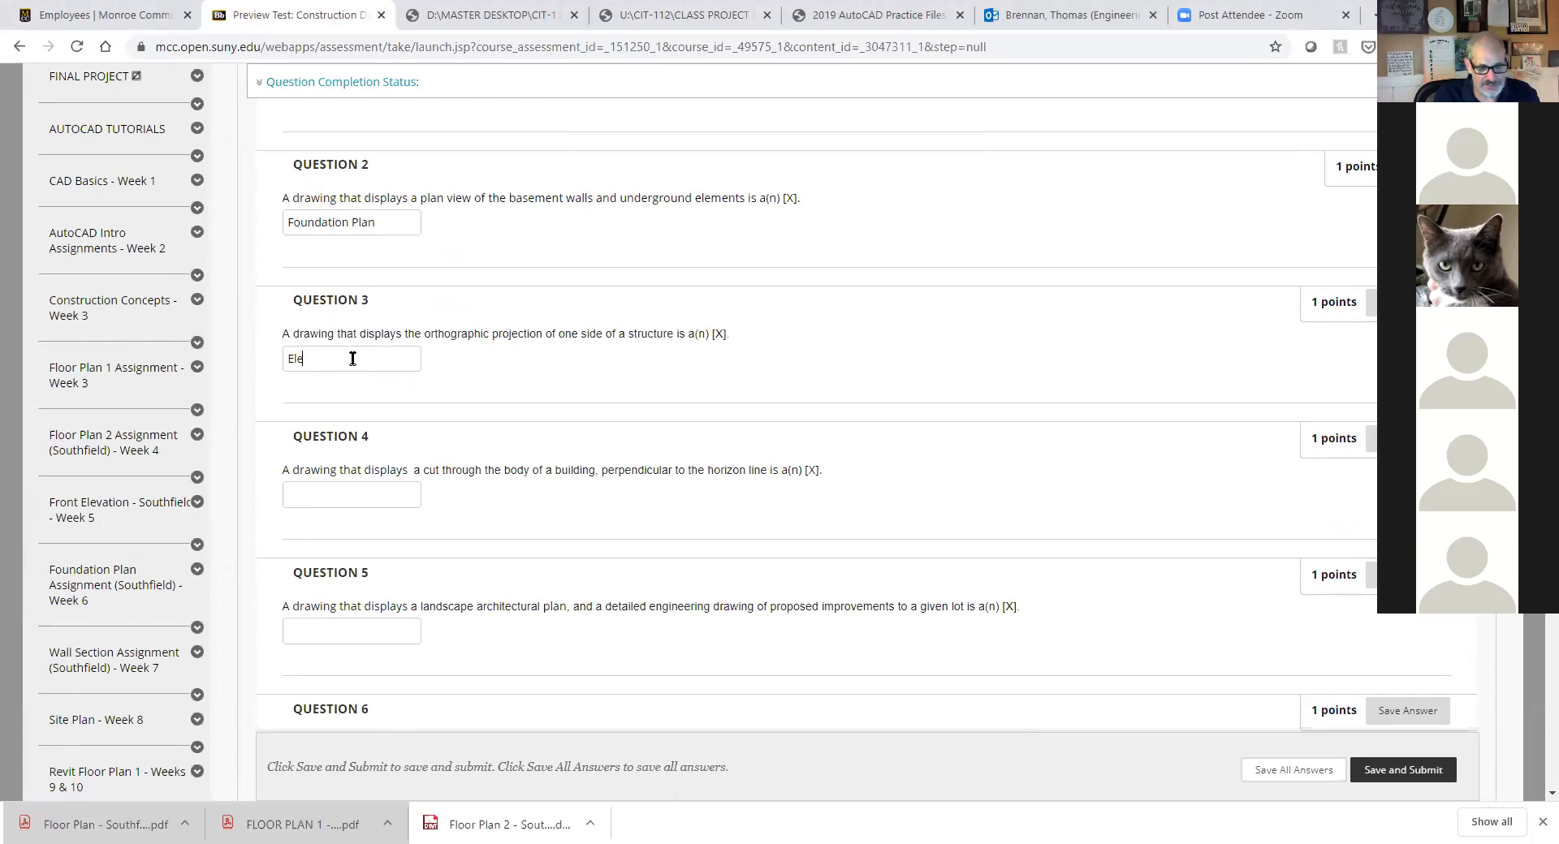
pyautogui.write('vation Plan')
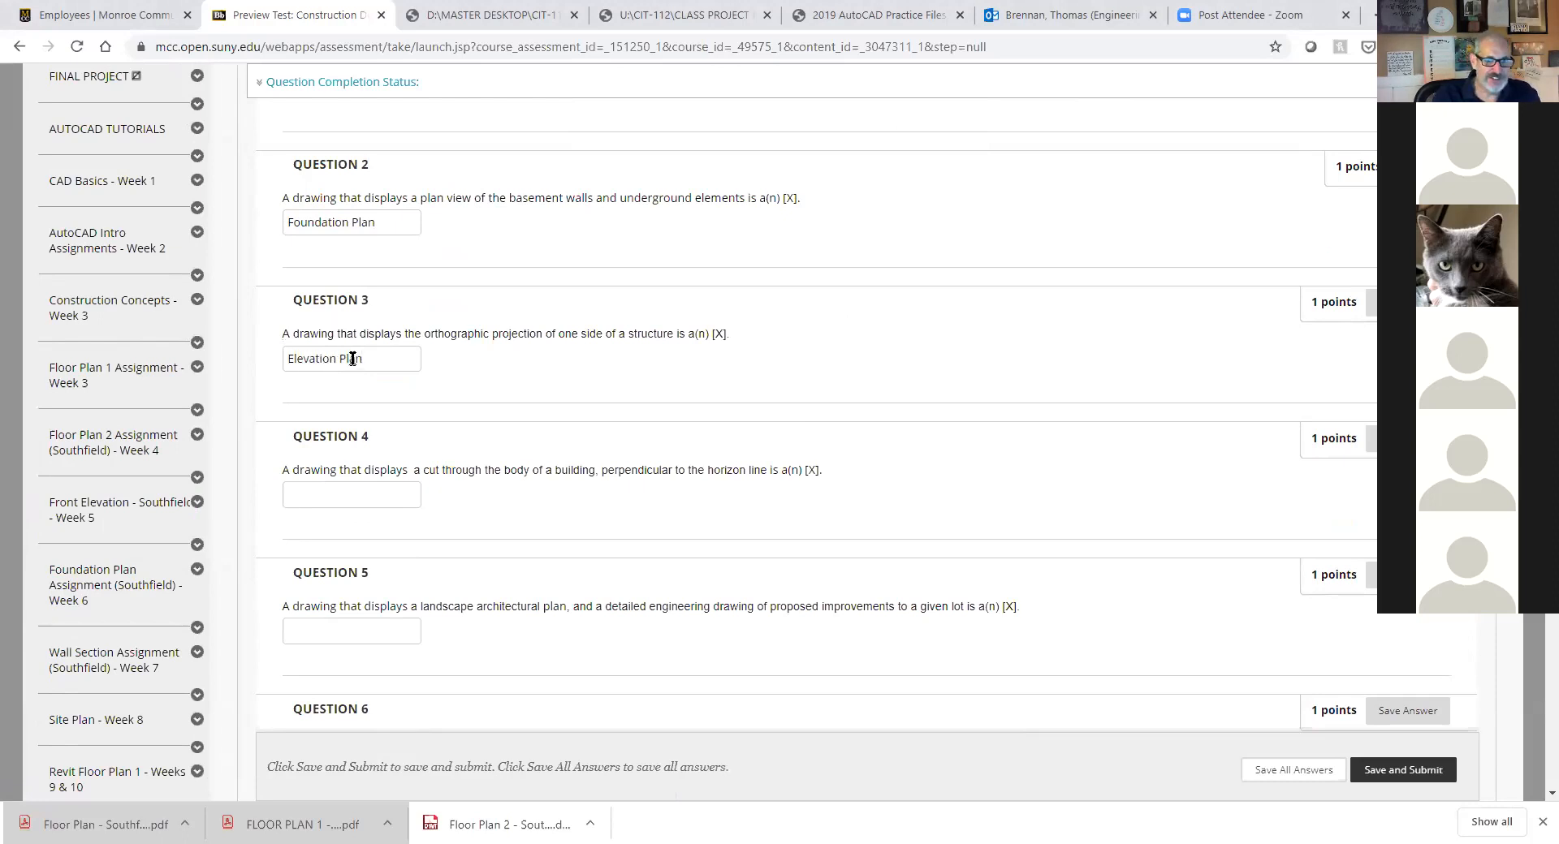
# Check the listed choices and answer question 4, on the cut through the body of a building, with Section Plan.
pyautogui.scroll(4, 422, 361)
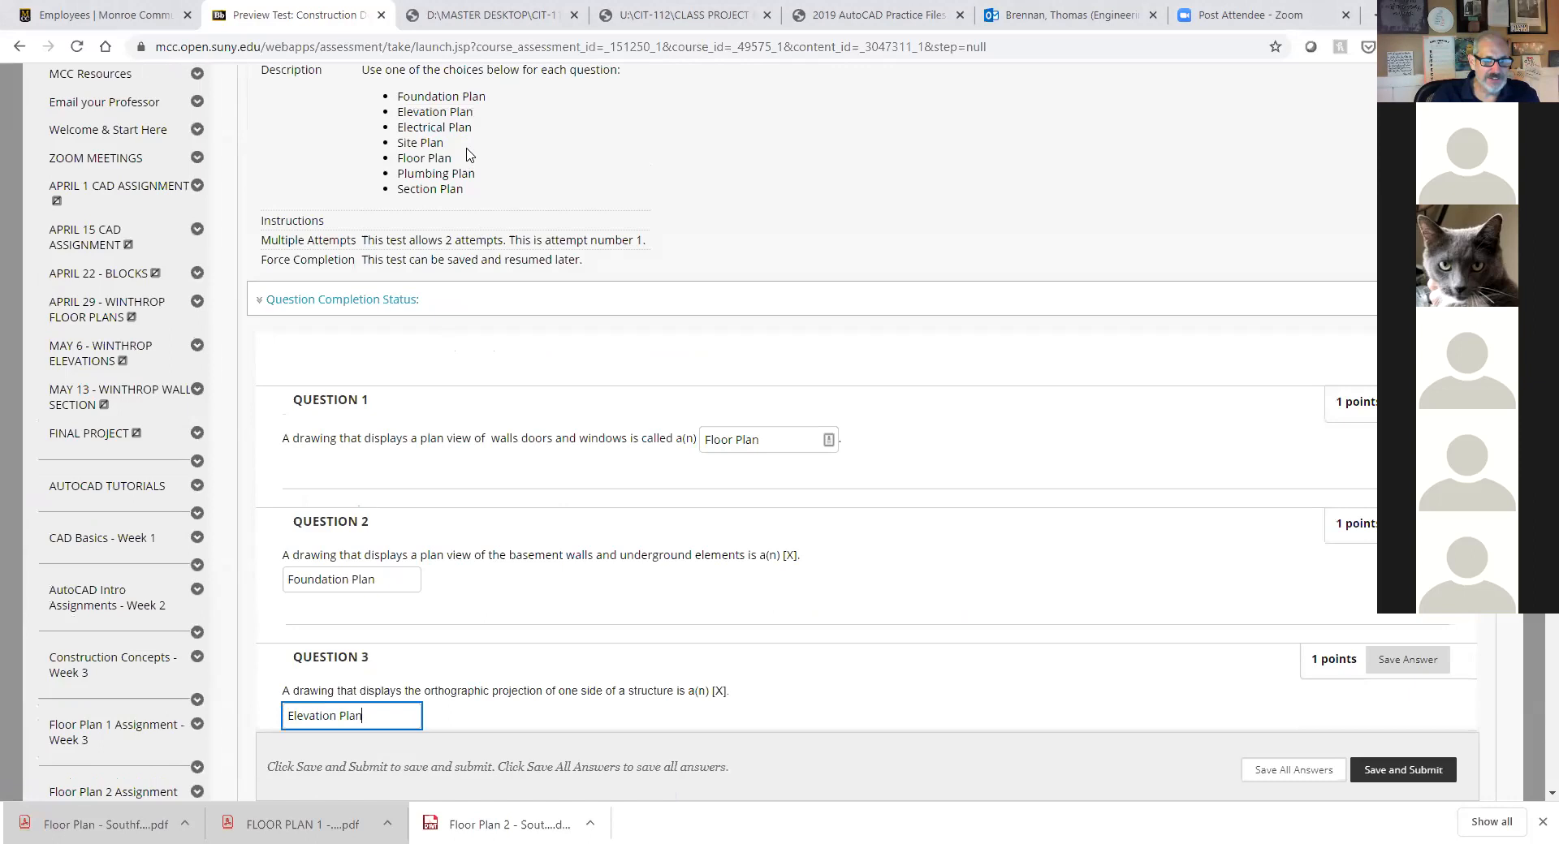
pyautogui.scroll(-5, 470, 306)
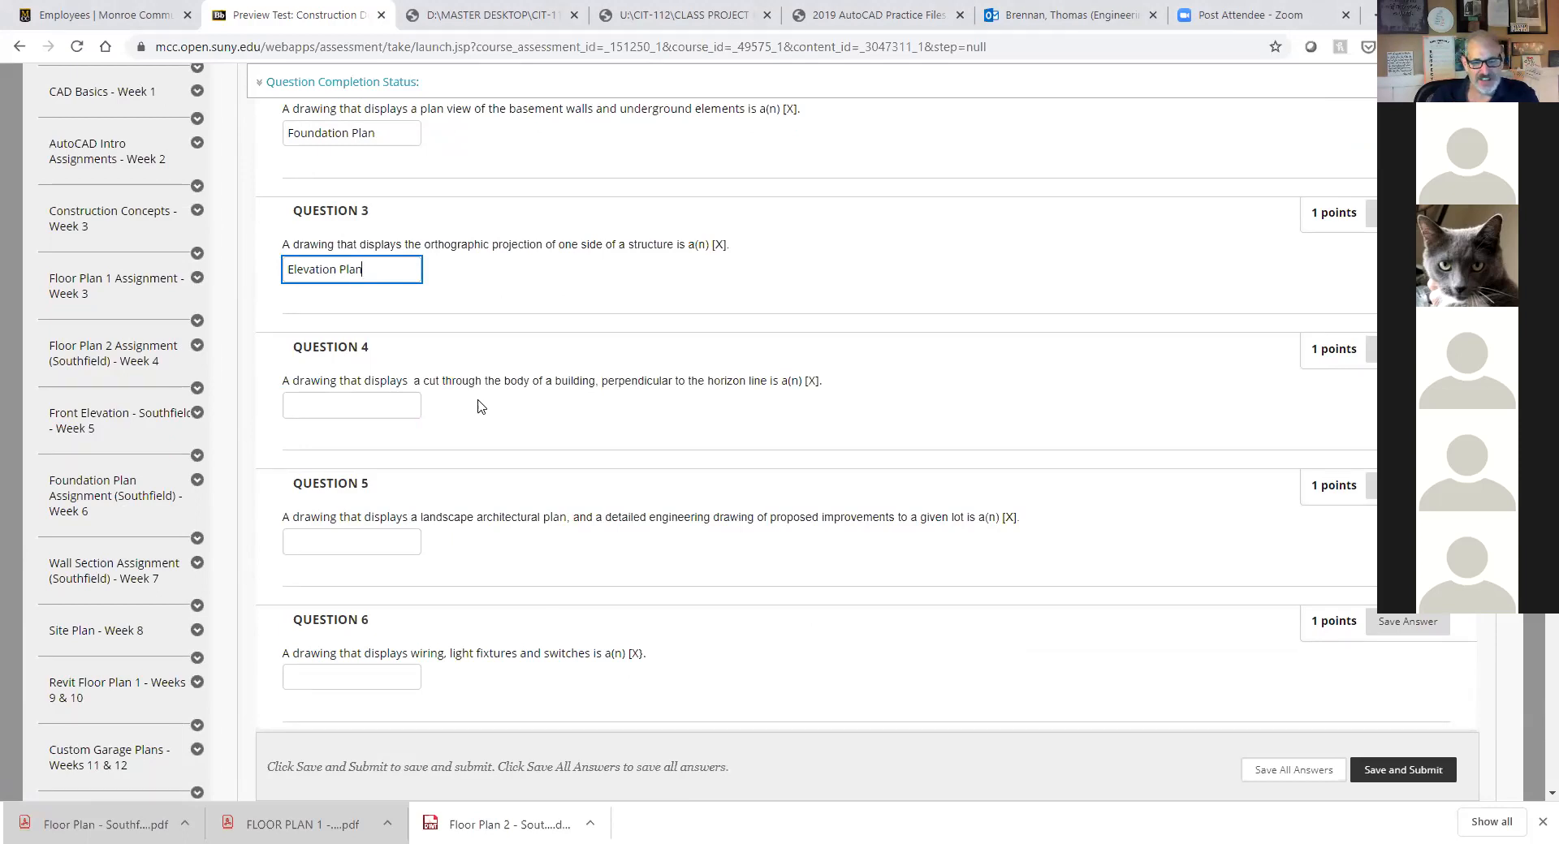
pyautogui.click(378, 393)
pyautogui.scroll(4, 378, 397)
pyautogui.scroll(3, 378, 403)
pyautogui.scroll(-4, 478, 254)
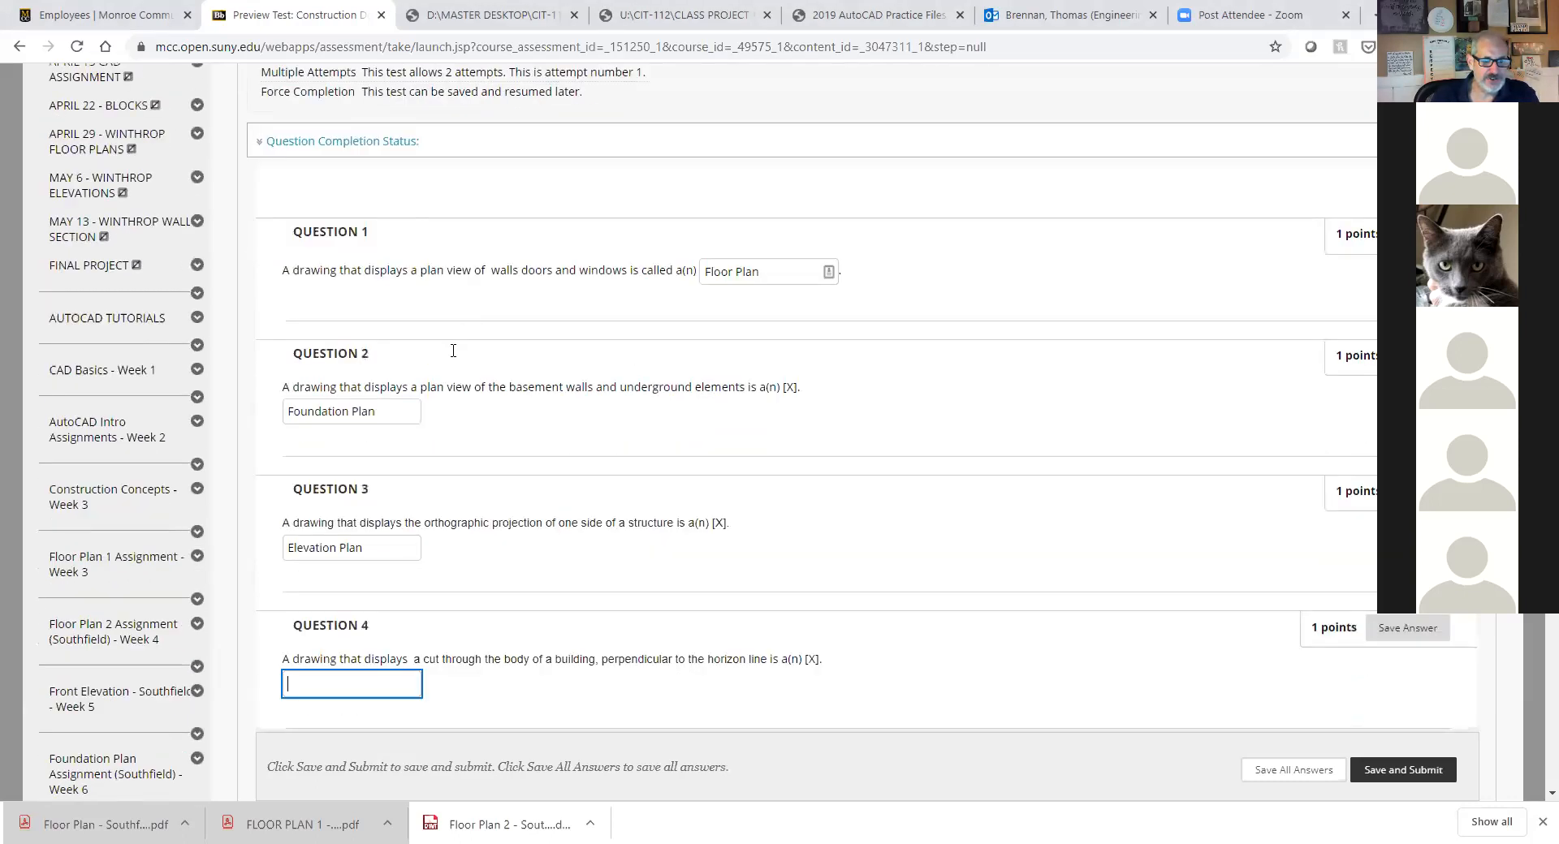
pyautogui.write('Sec')
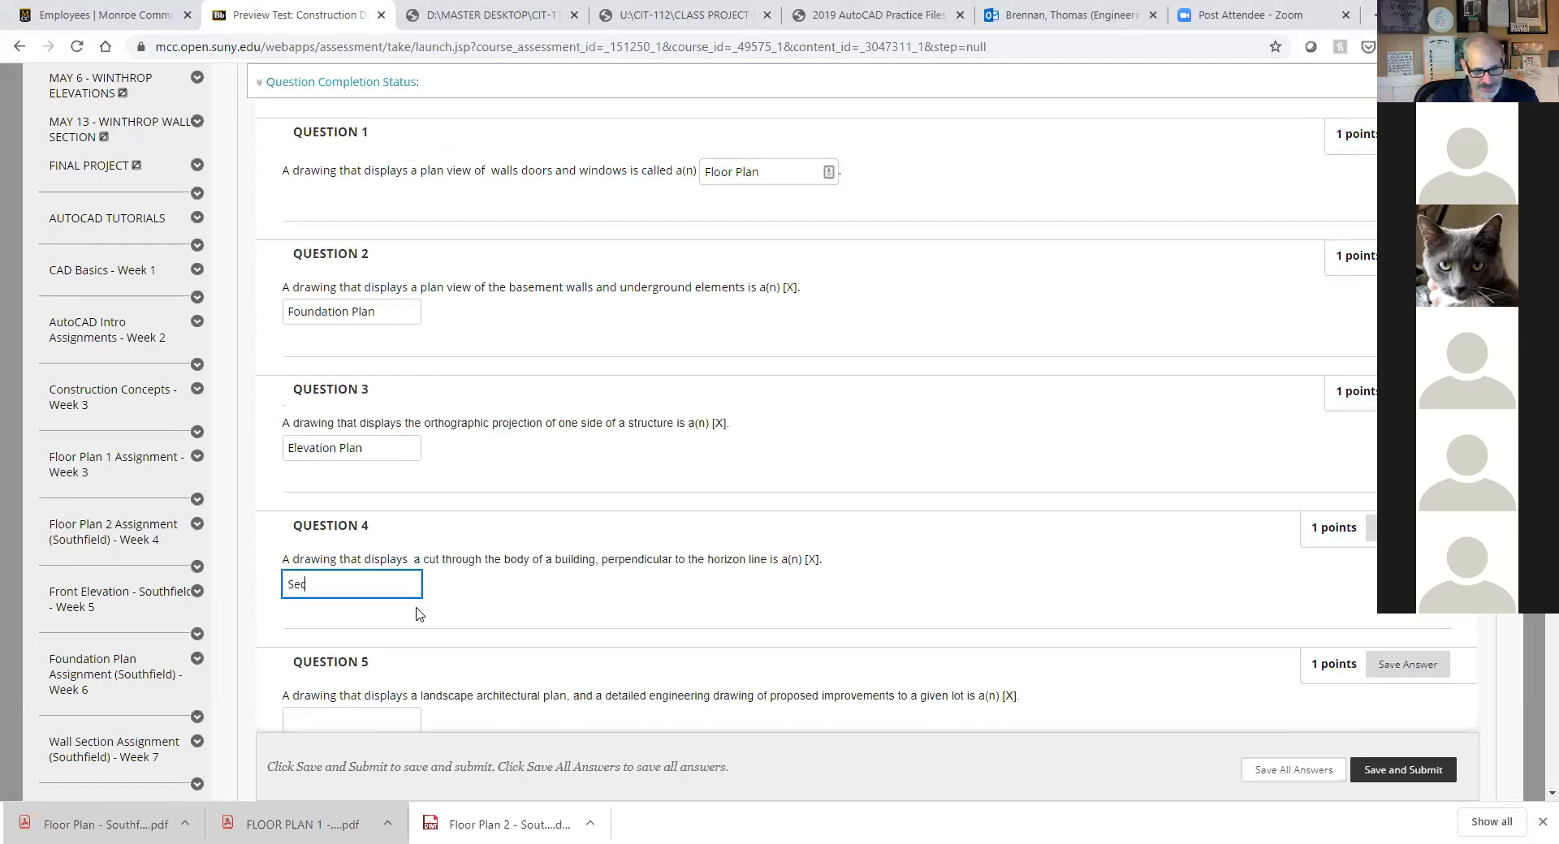
pyautogui.write('tion Plan')
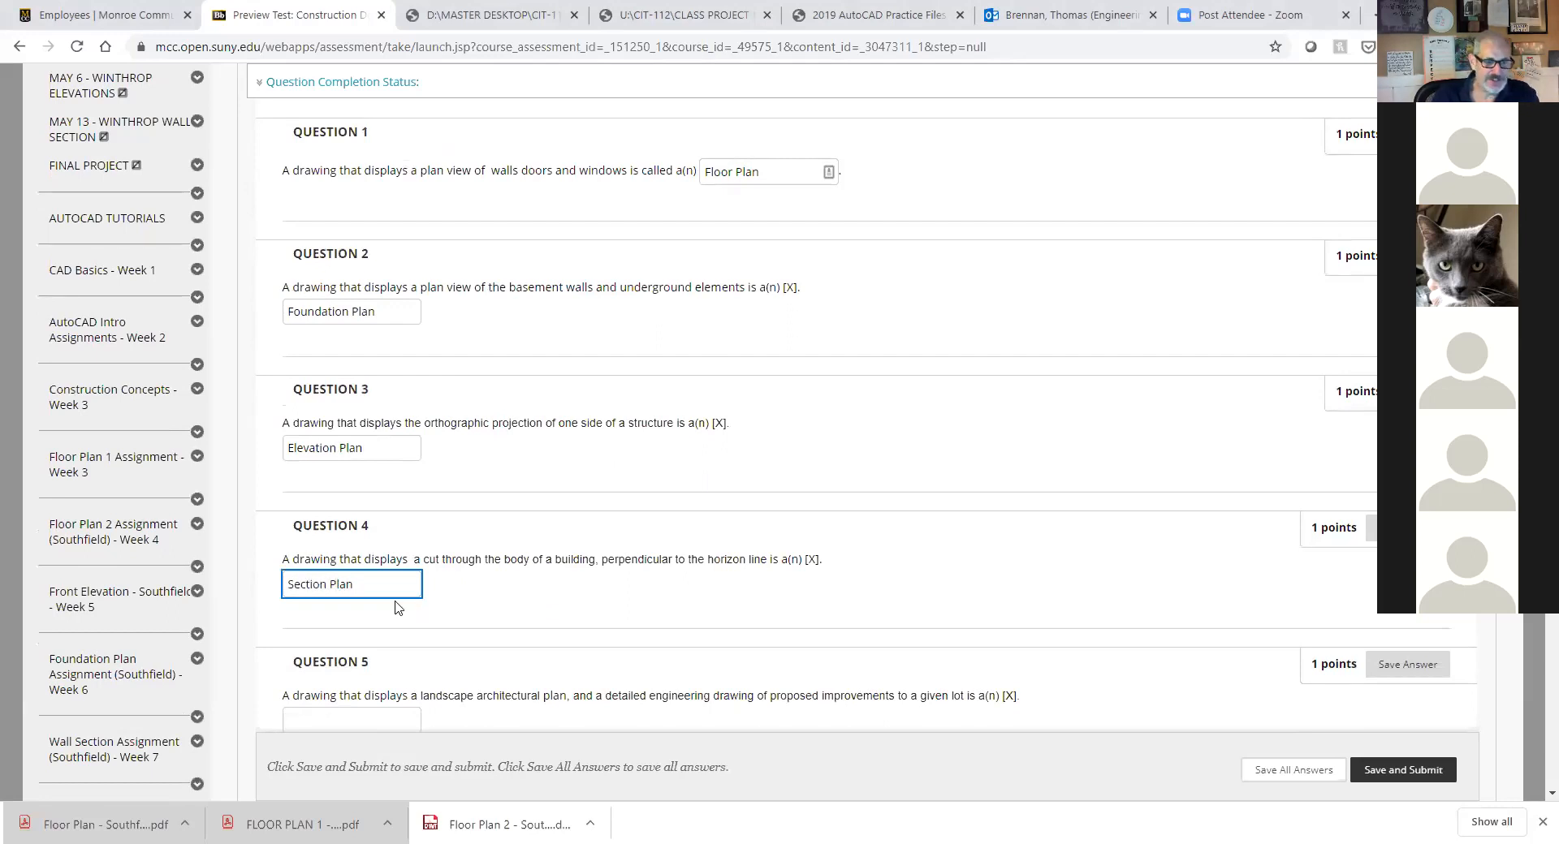
# Answer question 5, on the landscape plan and proposed improvements to a given lot, with Site Plan.
pyautogui.scroll(-1, 394, 622)
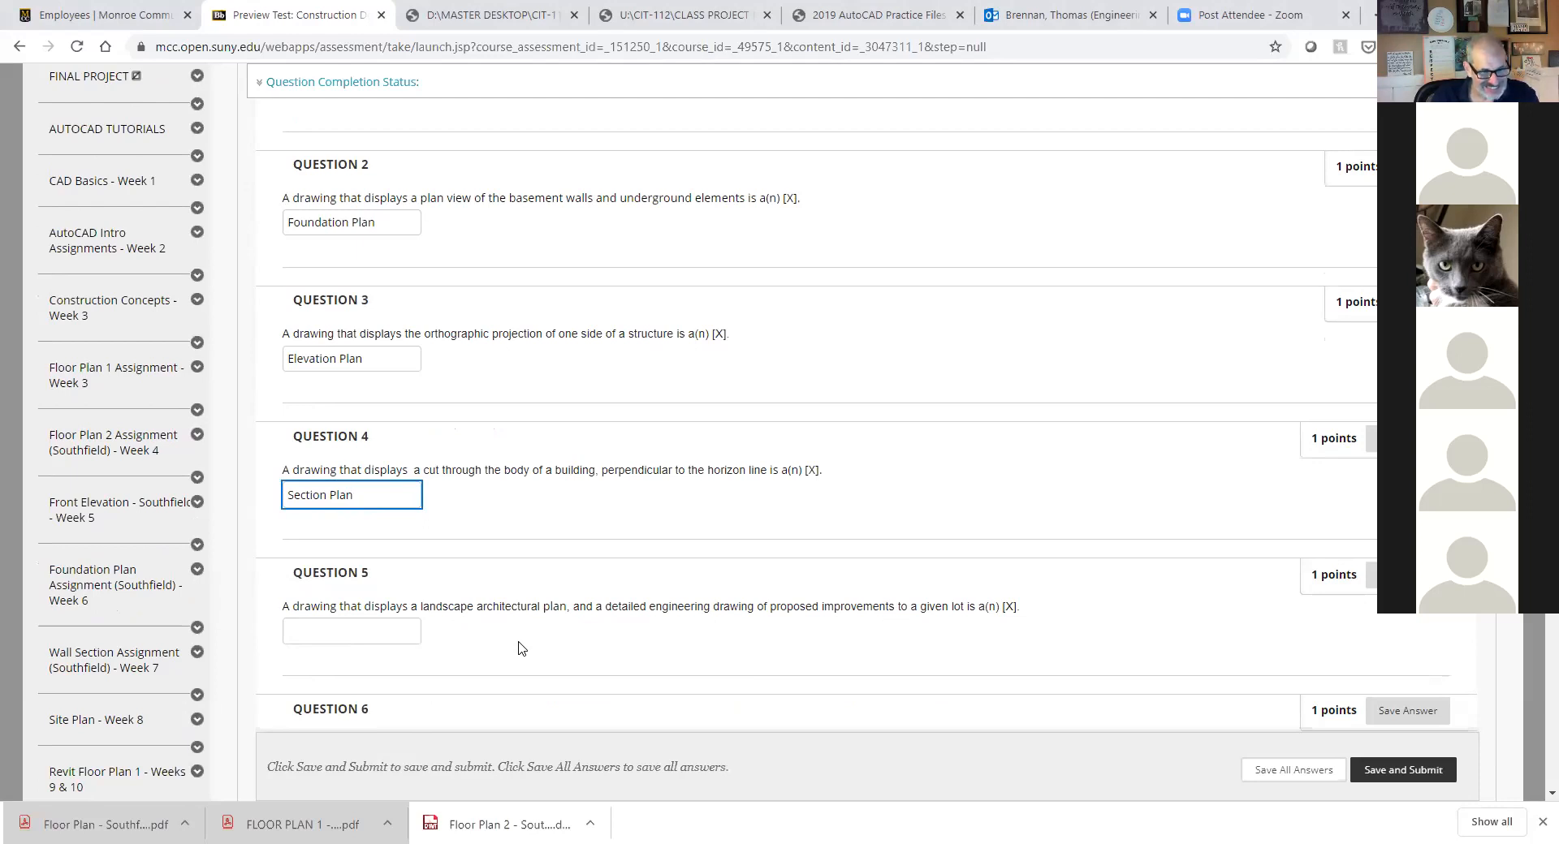
pyautogui.scroll(7, 522, 647)
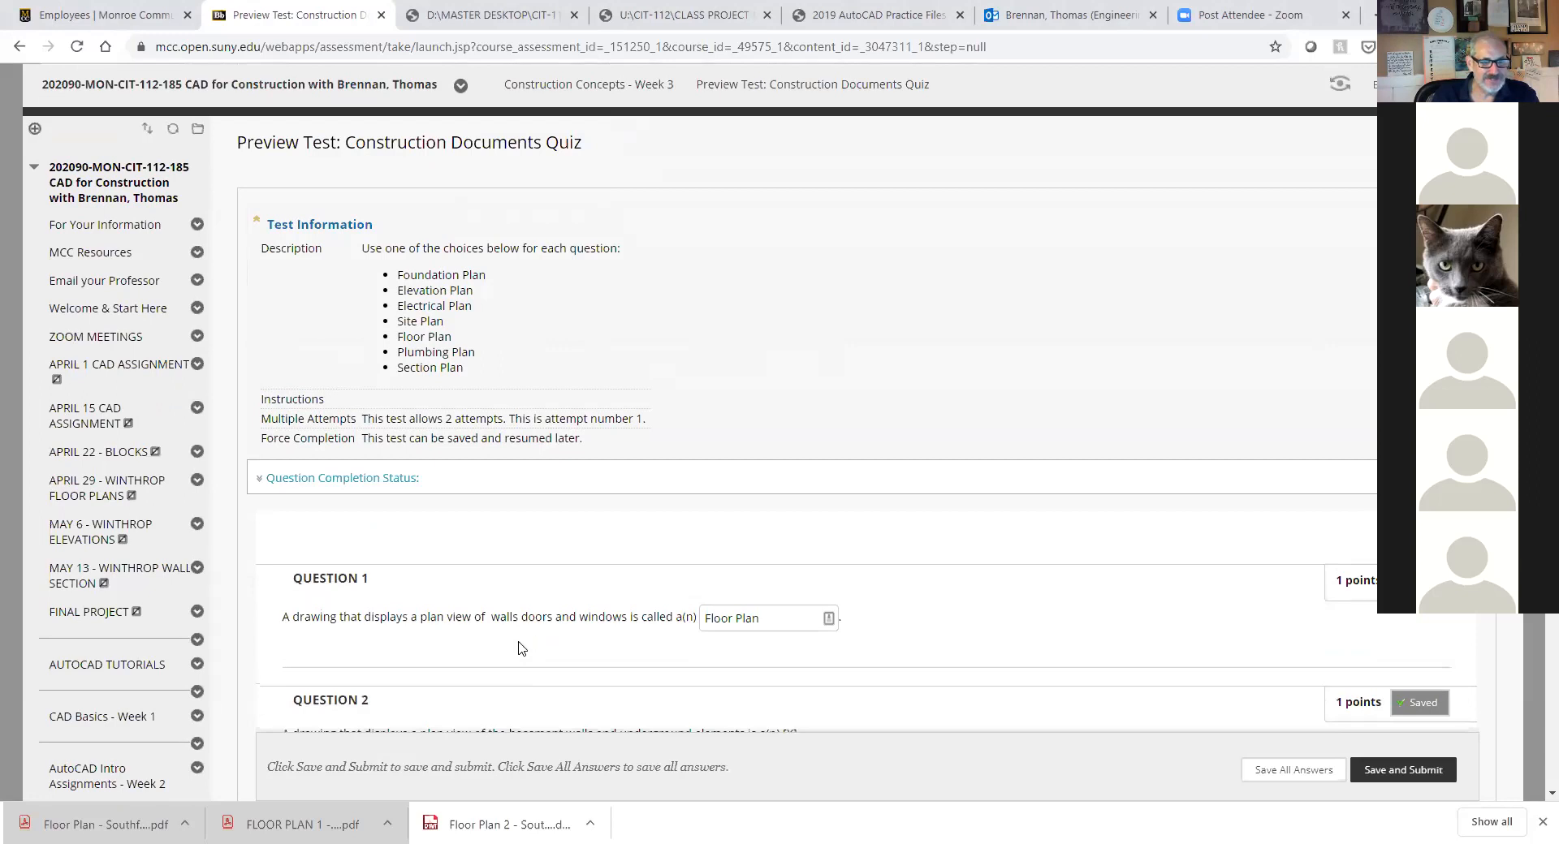
pyautogui.scroll(-7, 522, 648)
pyautogui.click(372, 542)
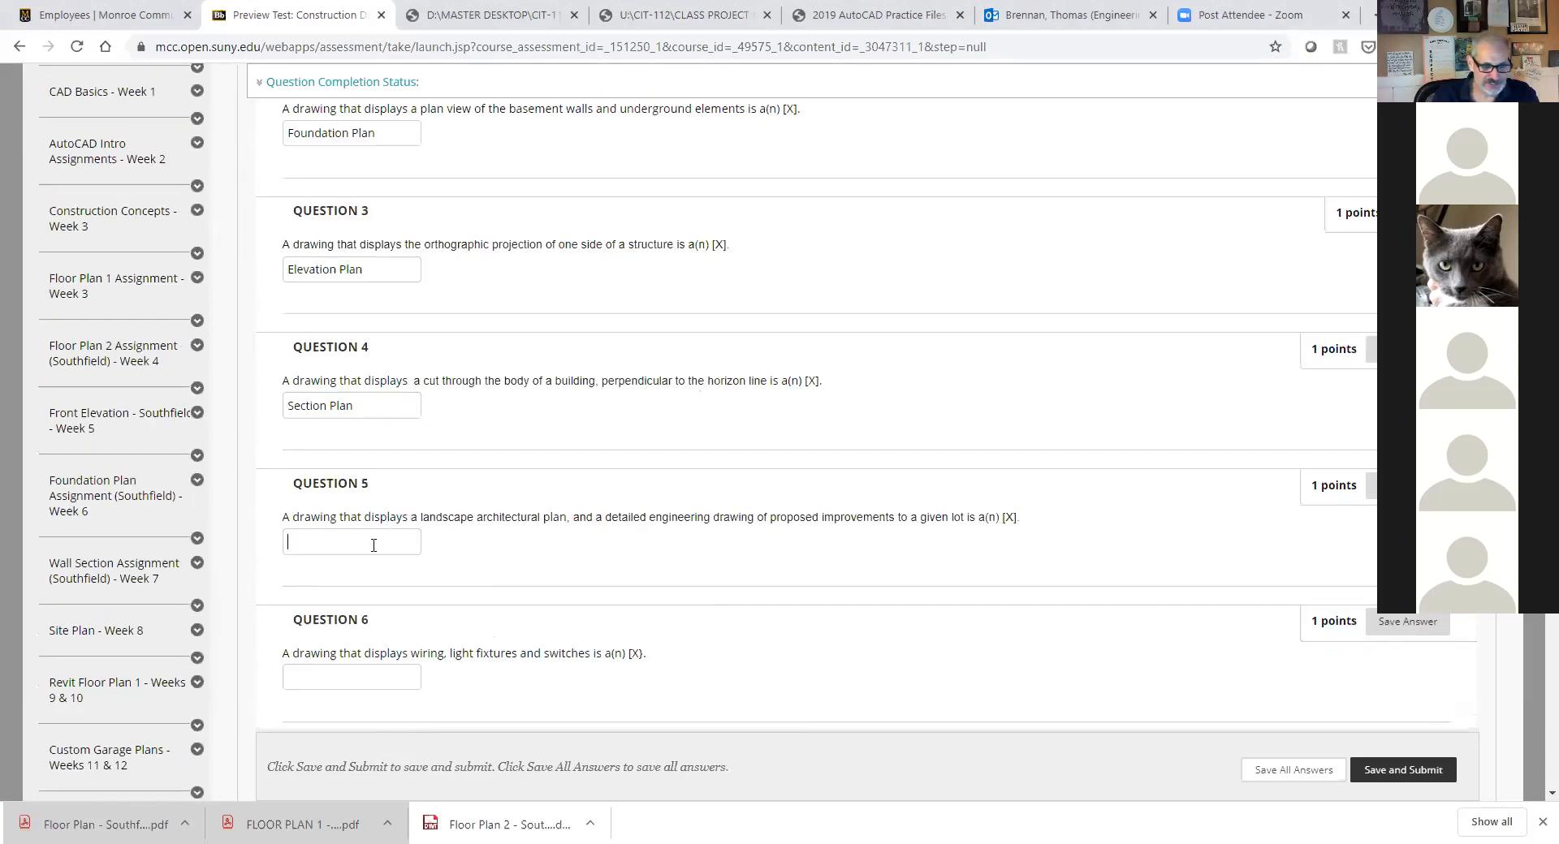
pyautogui.write('Site P')
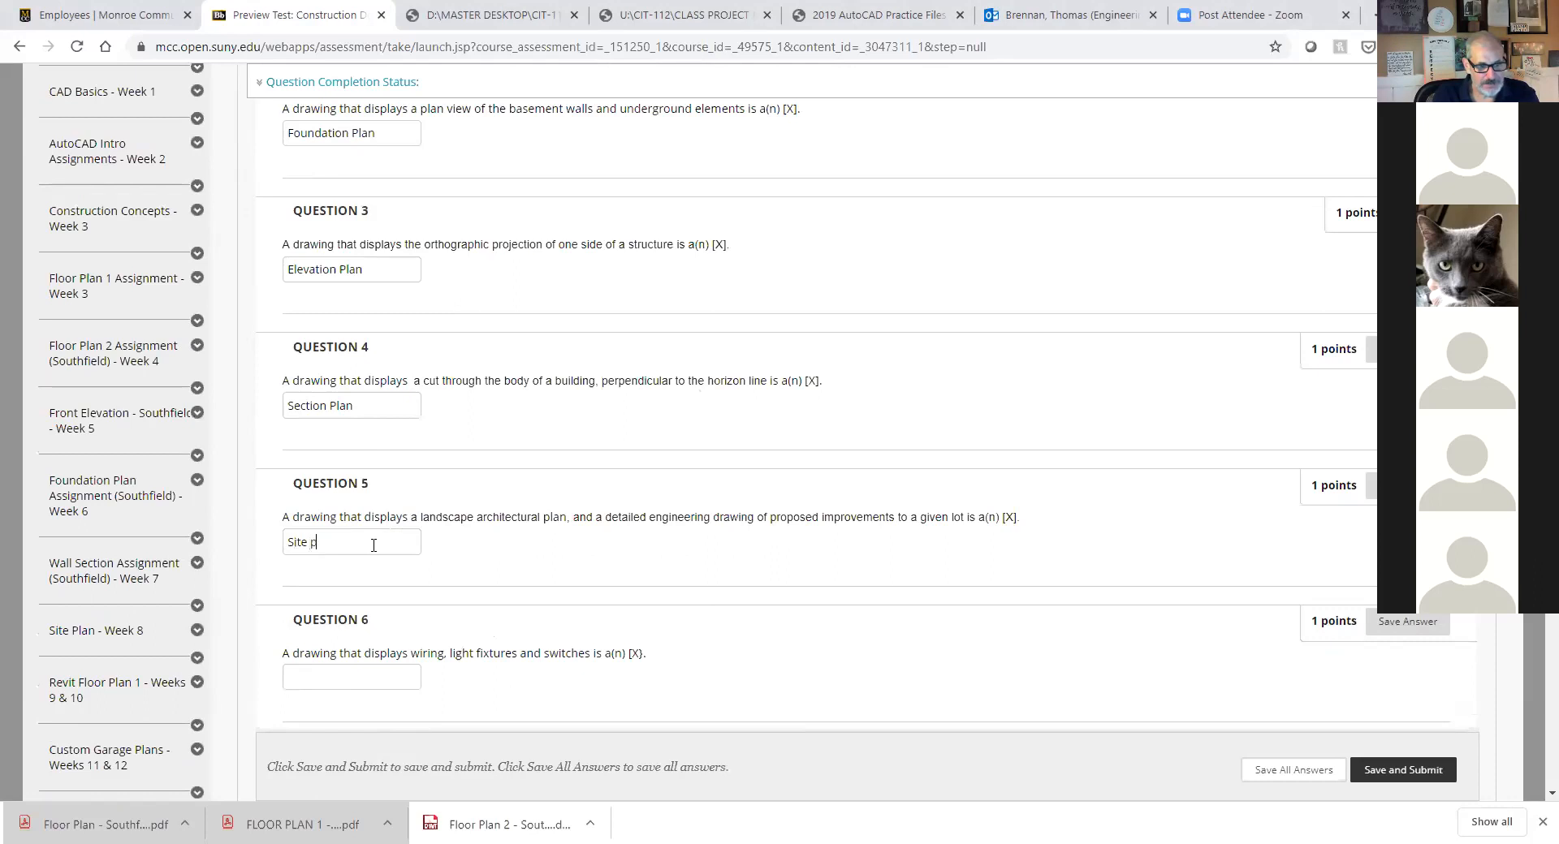
pyautogui.write('lan')
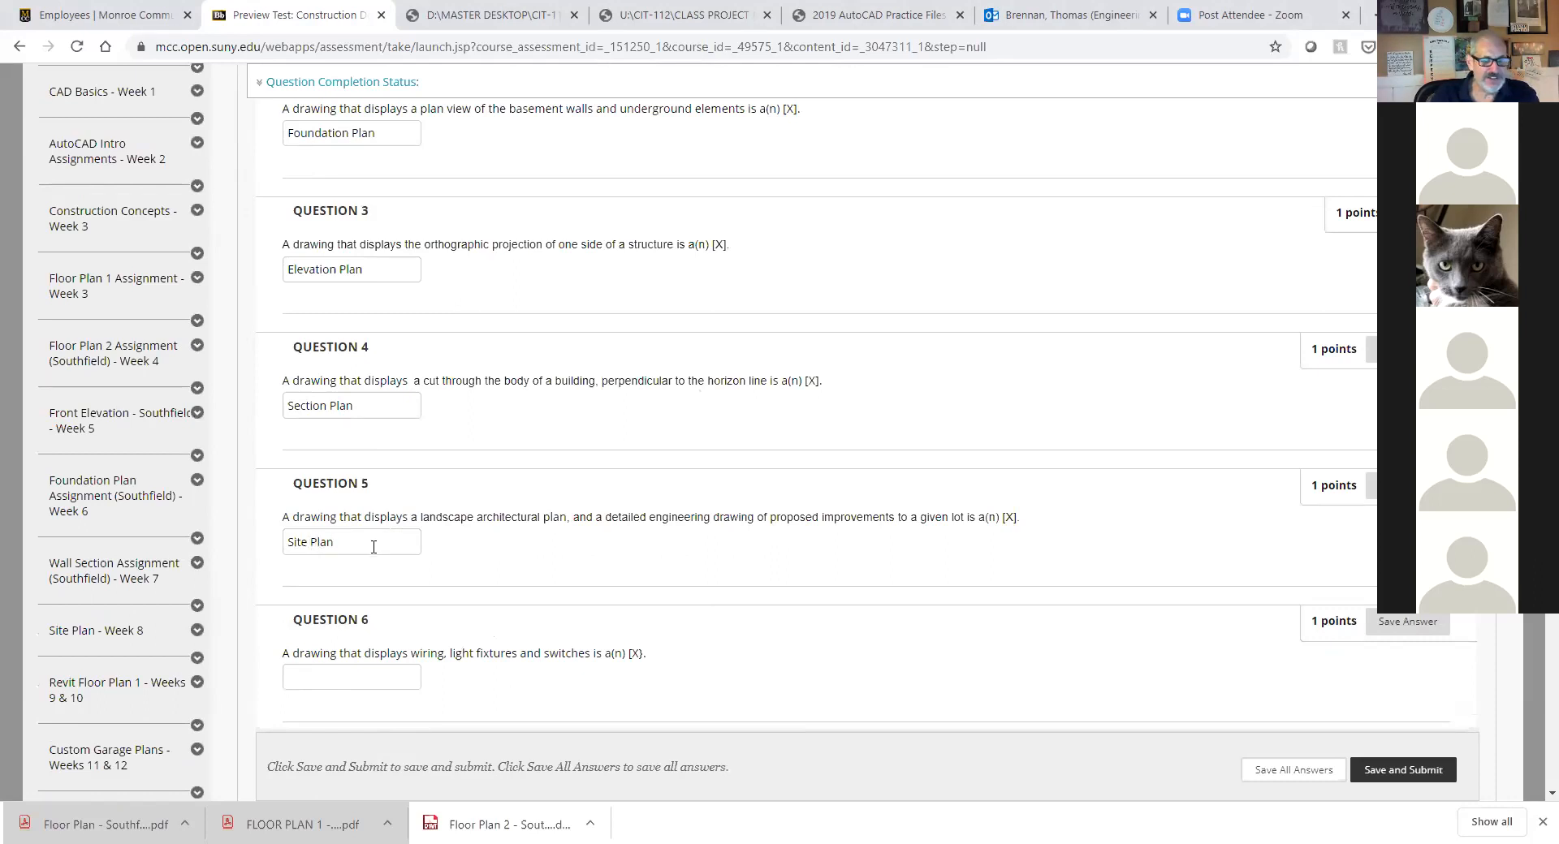
# Review the choices and answer question 6, on wiring, light fixtures and switches, with Electrical Plan.
pyautogui.scroll(-1, 373, 545)
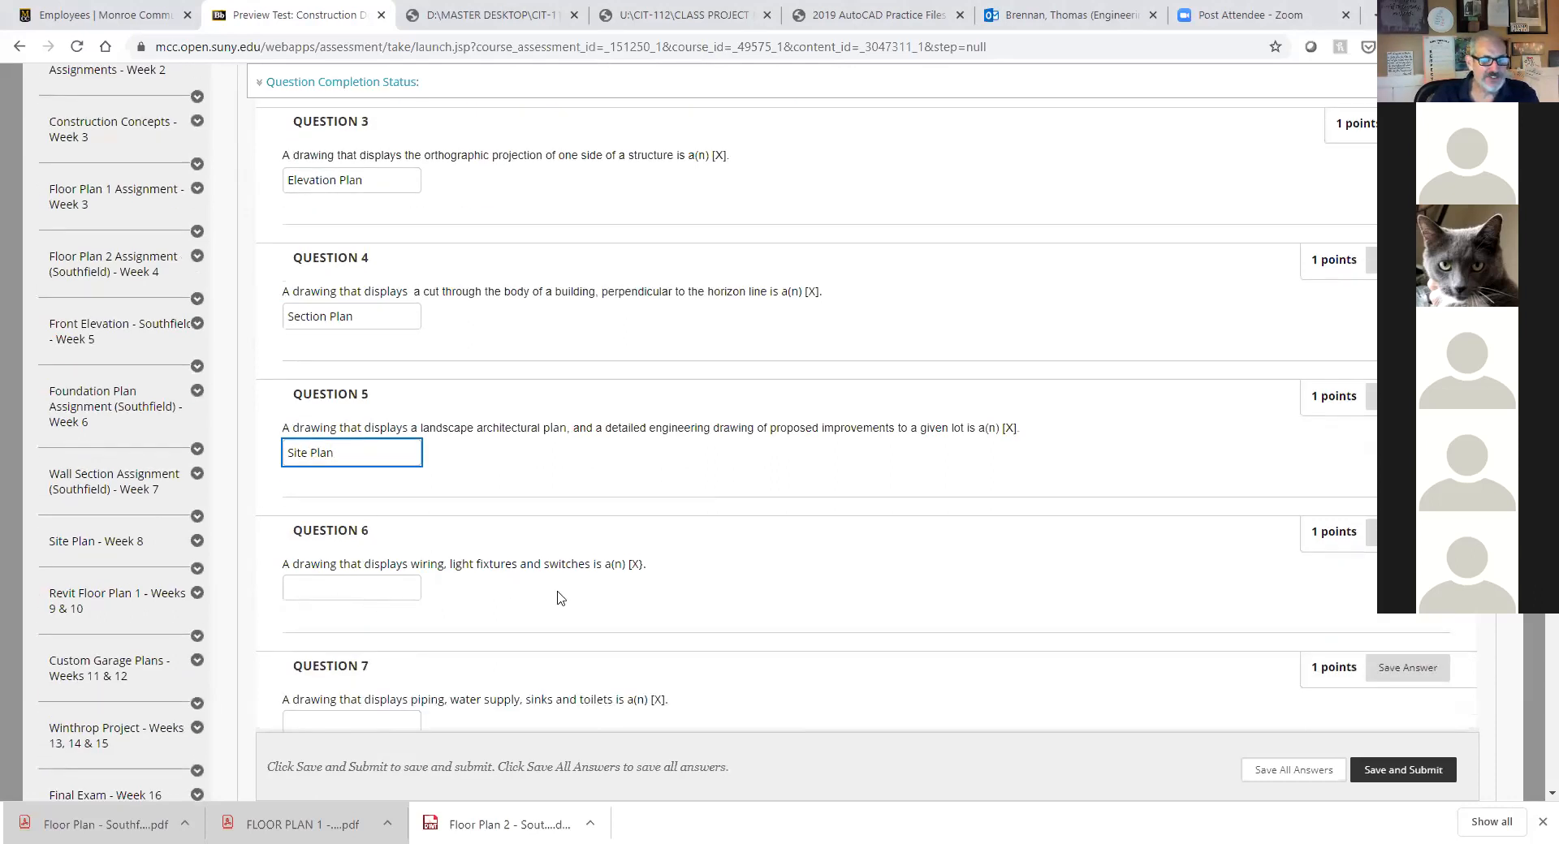
pyautogui.scroll(4, 681, 584)
pyautogui.scroll(3, 682, 585)
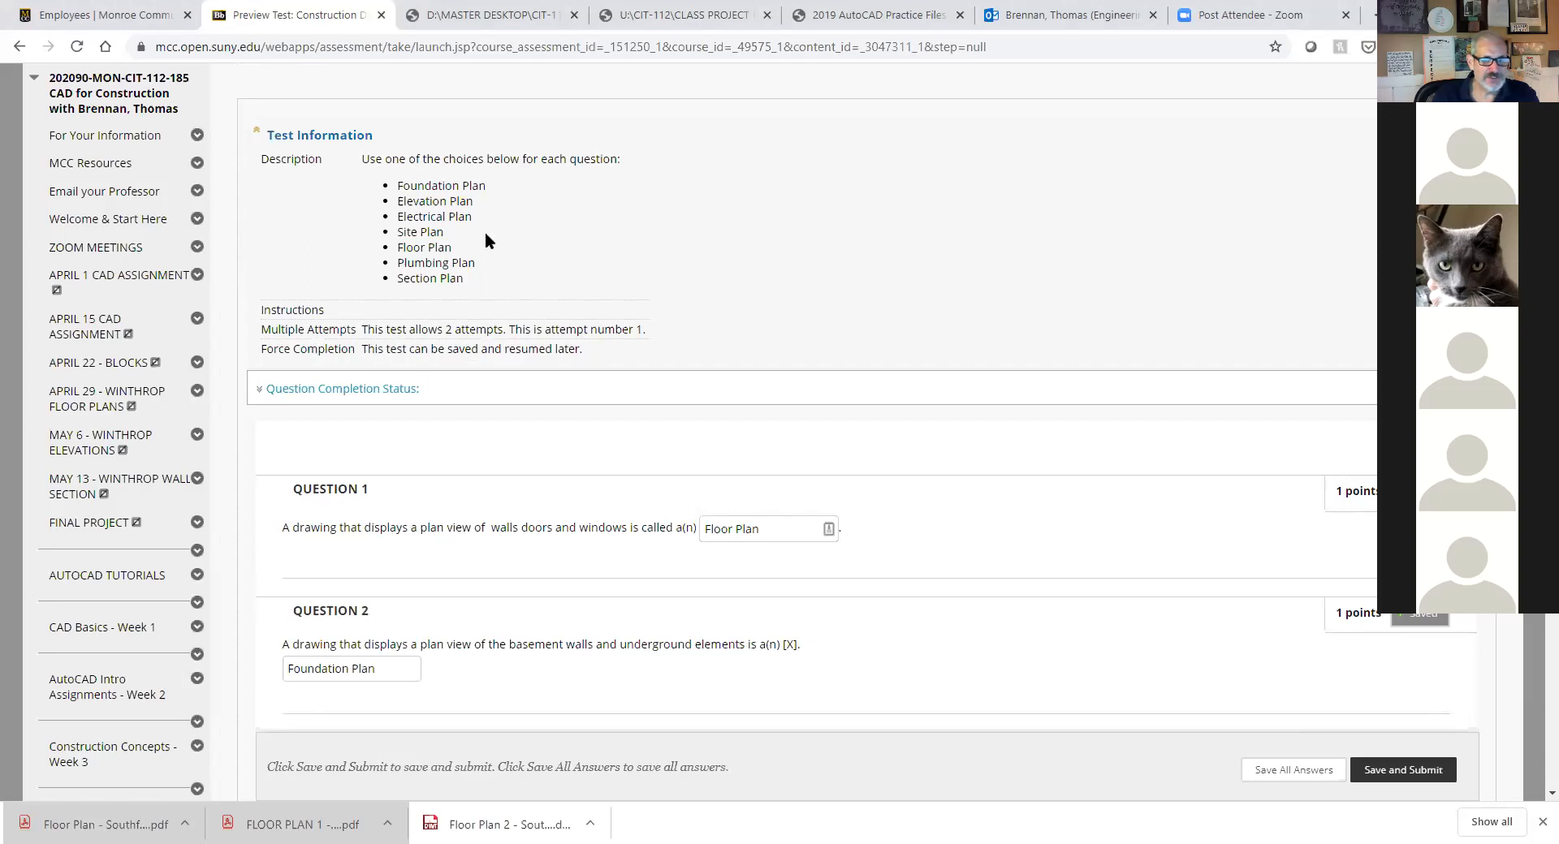
pyautogui.scroll(-10, 488, 236)
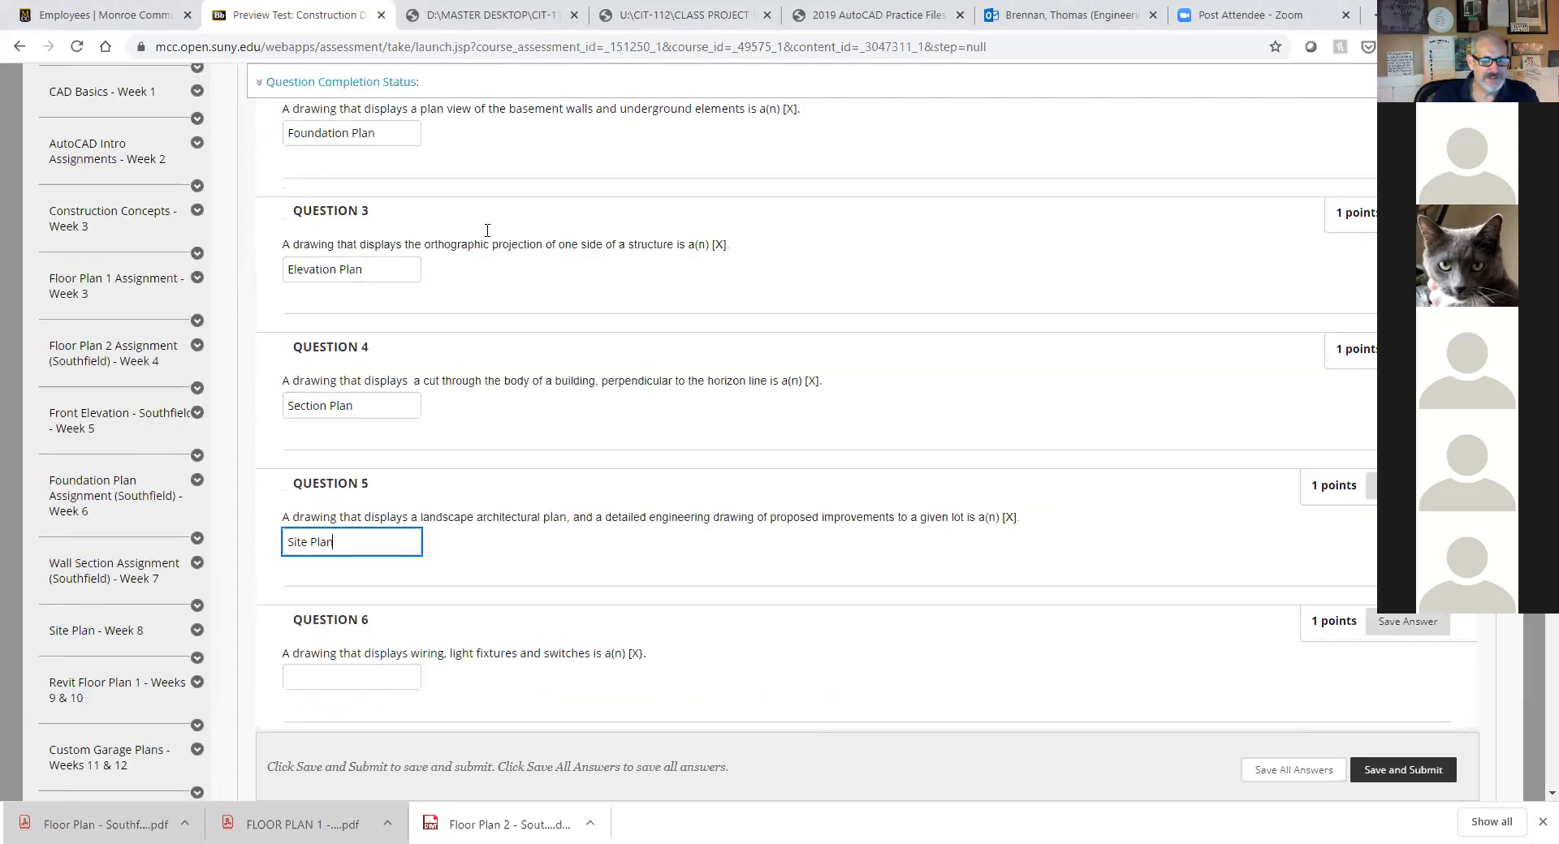
pyautogui.click(367, 411)
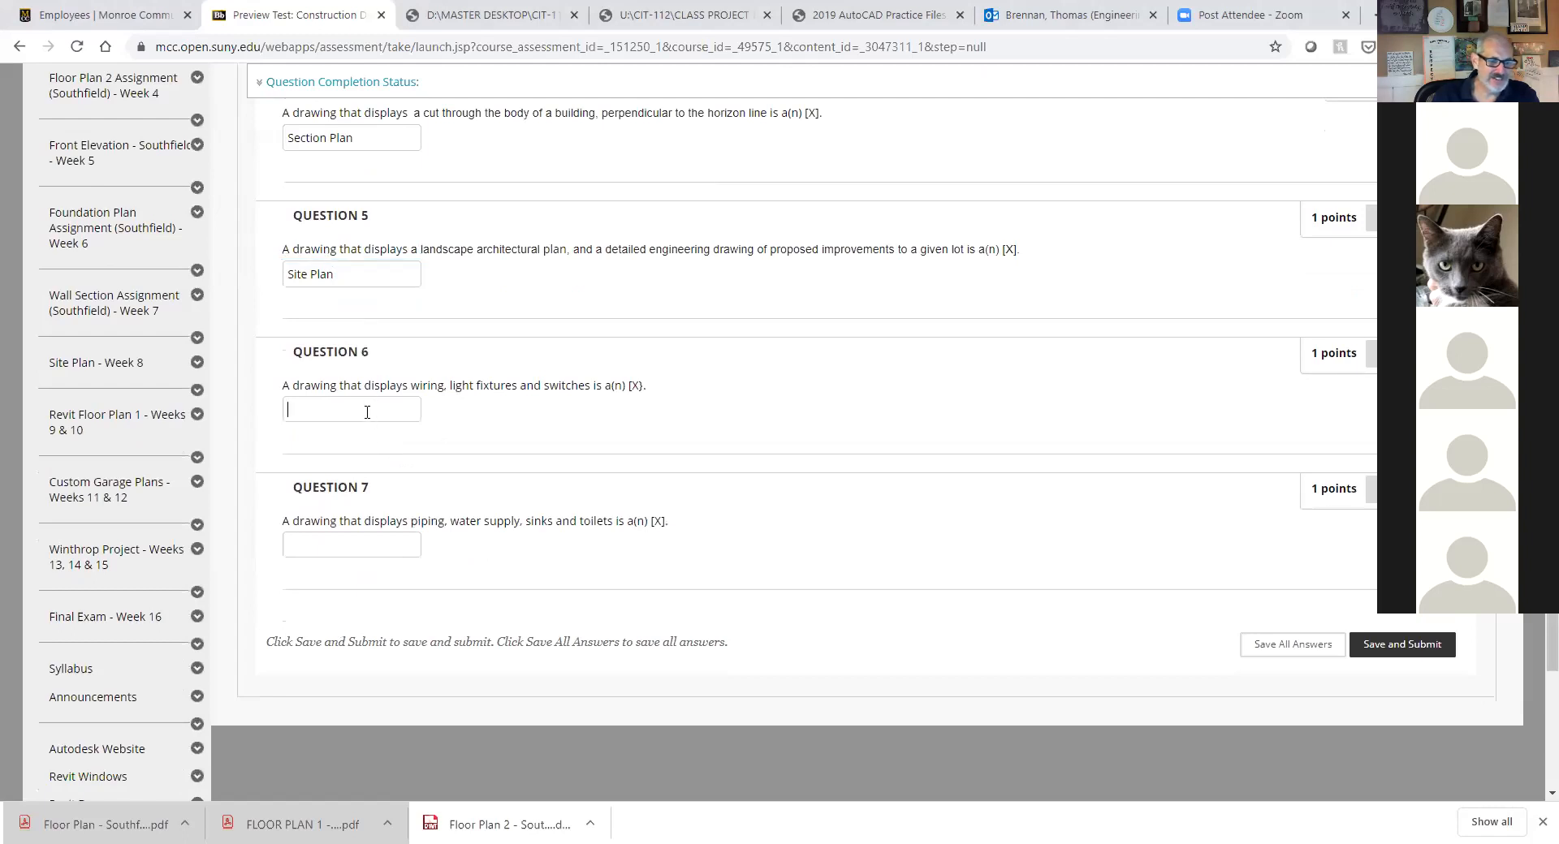
pyautogui.write('Electric')
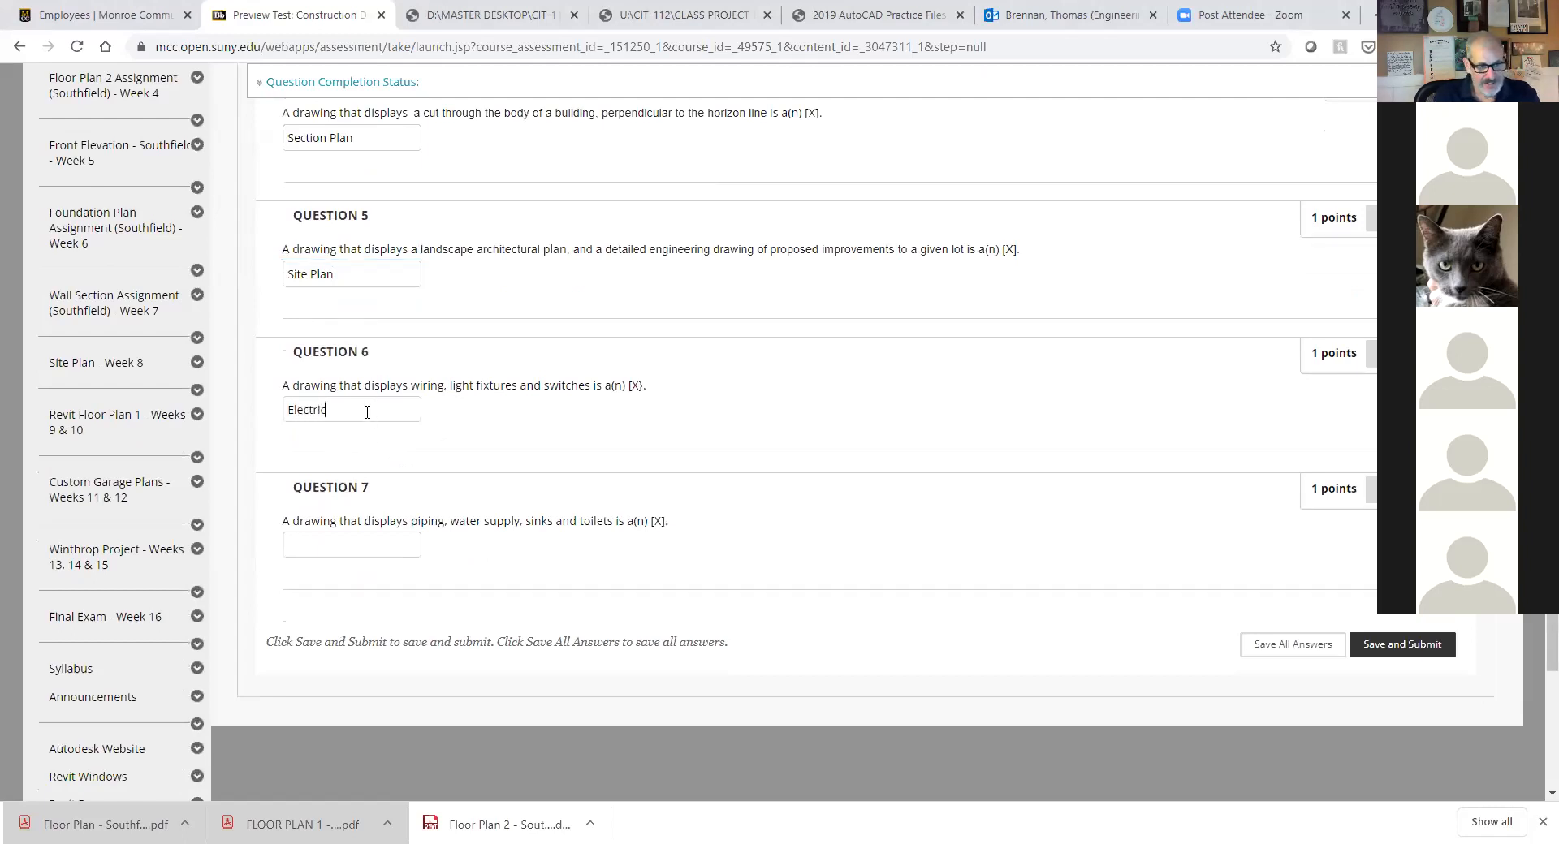
pyautogui.write('al Plan')
# Answer question 7, on piping, water supply, sinks and toilets, with Plumbing Plan, and submit the quiz.
pyautogui.click(389, 553)
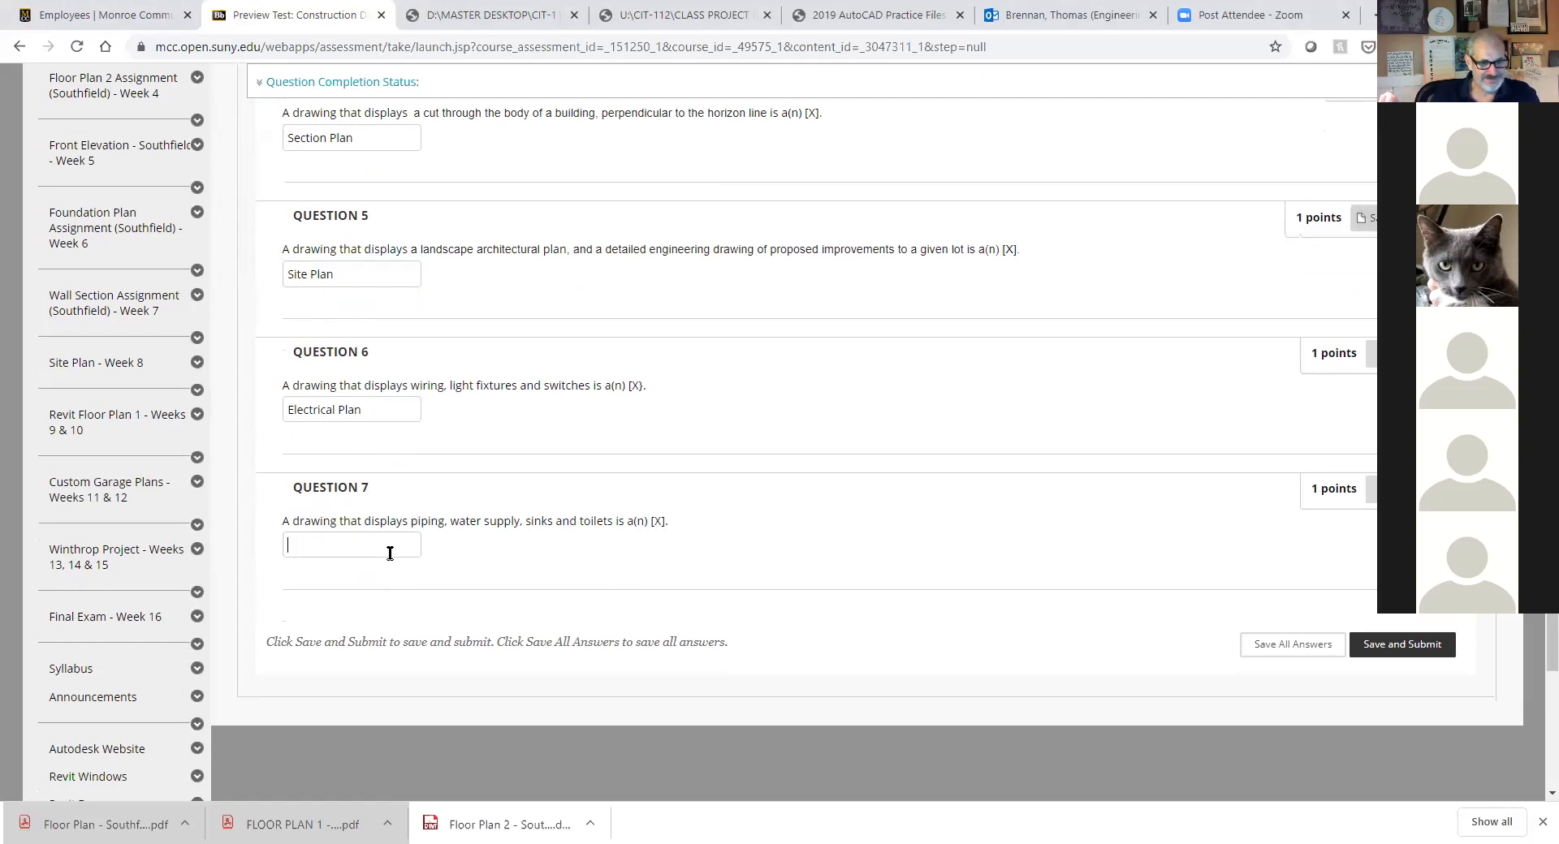
pyautogui.write('Plumbing Plan')
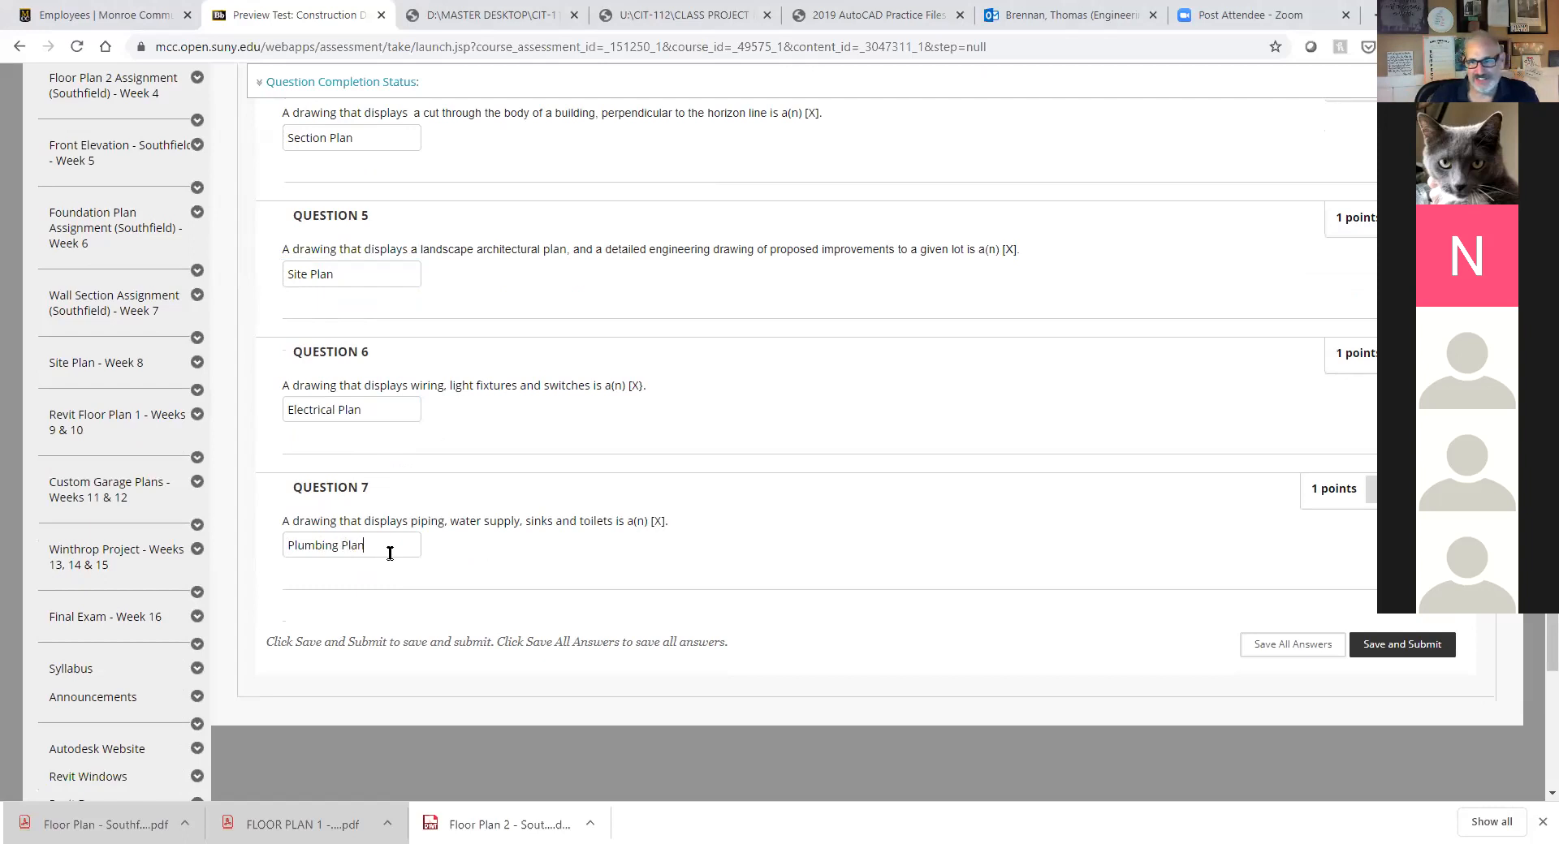
pyautogui.scroll(-1, 1314, 552)
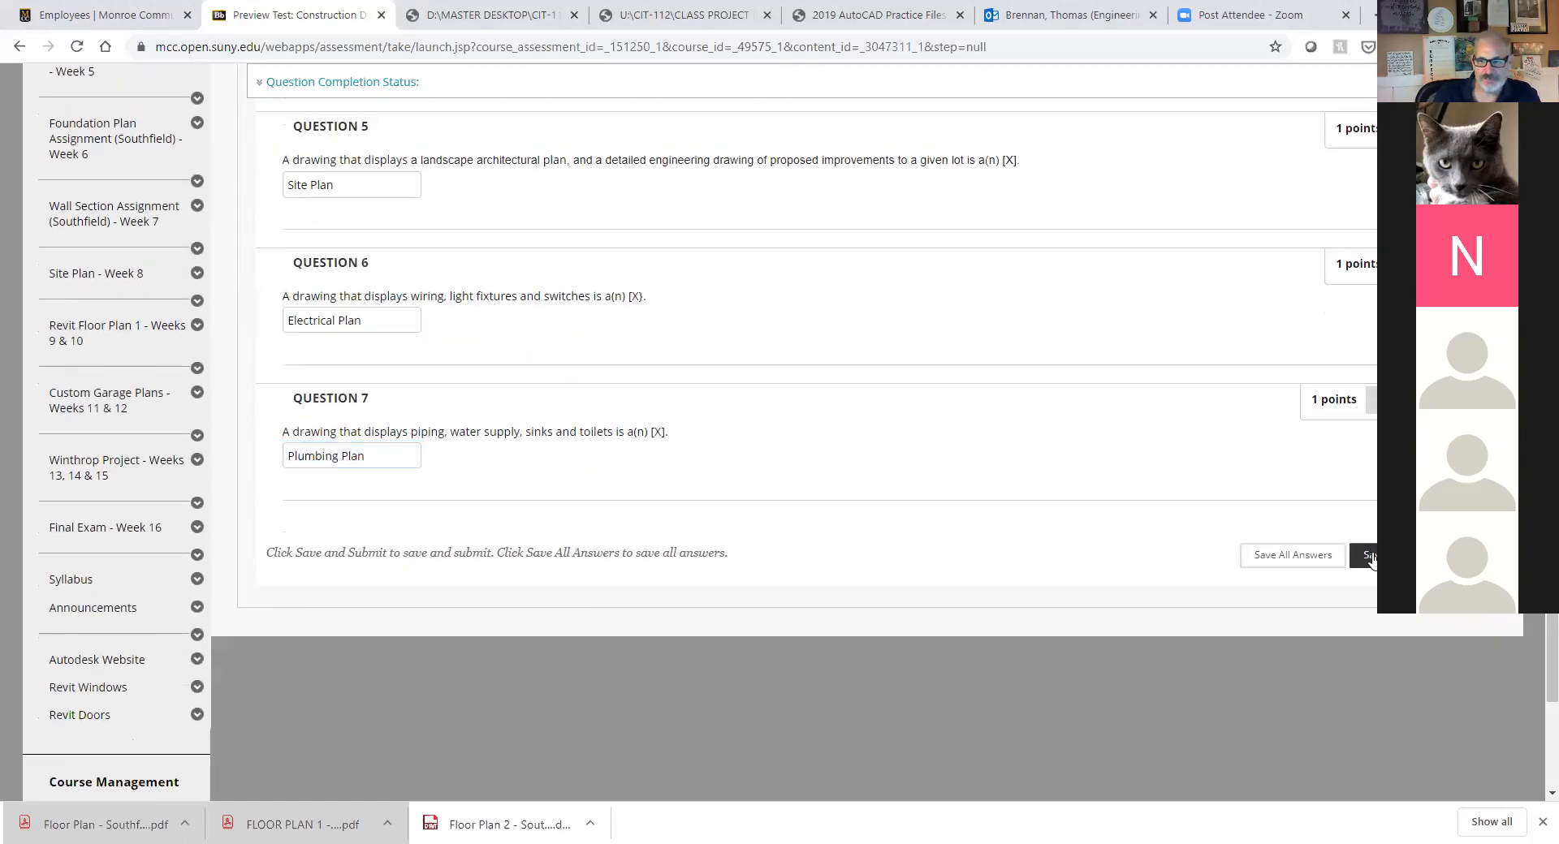
pyautogui.click(1369, 557)
pyautogui.click(867, 169)
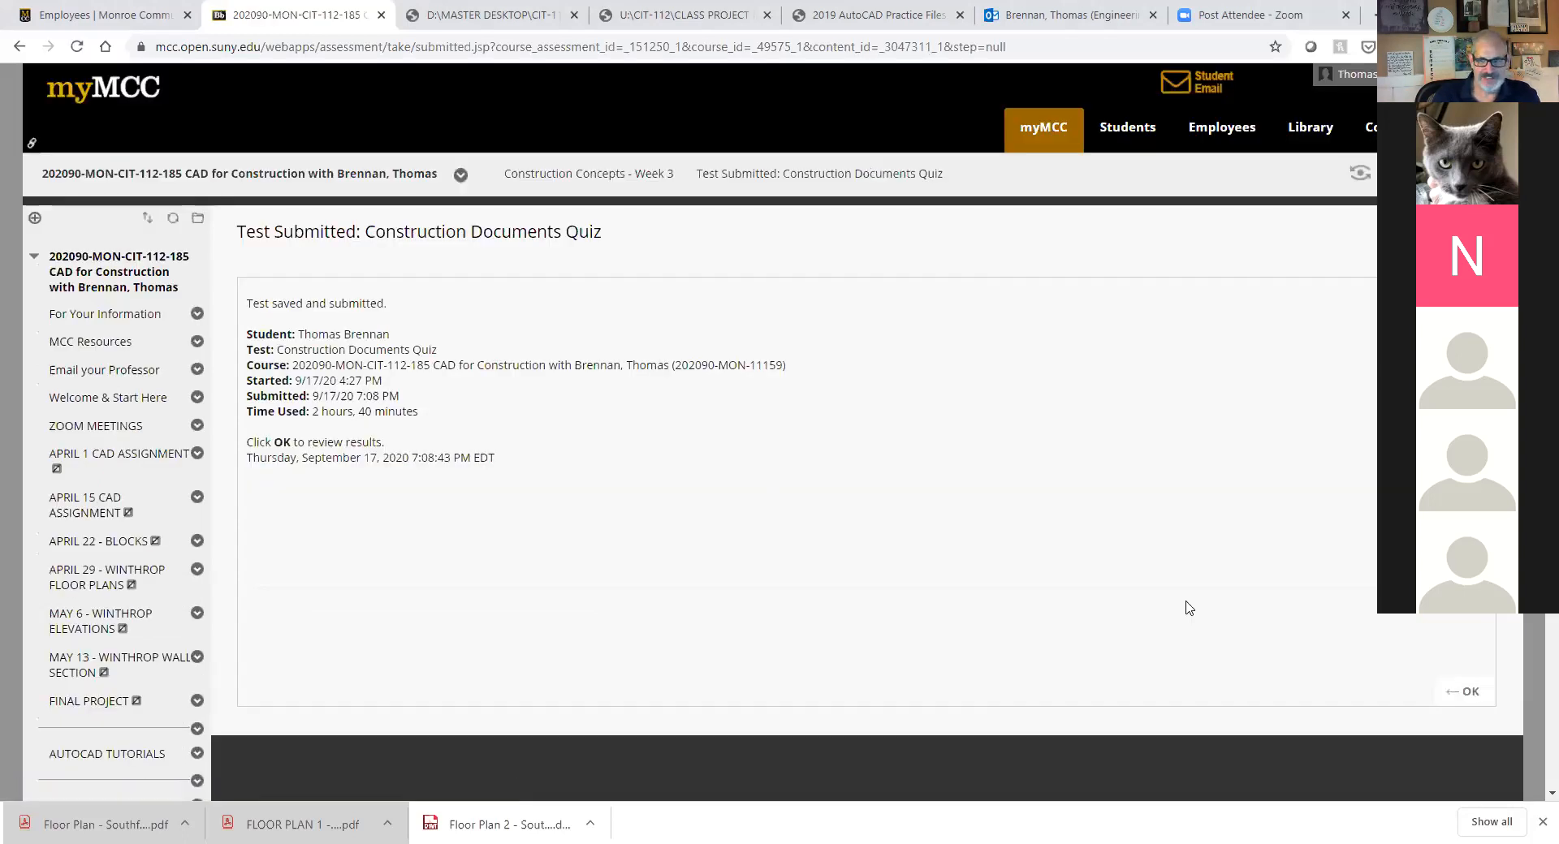
# Open the Construction Documents Quiz submission review and look through the score and all seven questions.
pyautogui.scroll(-1, 1189, 608)
pyautogui.click(1477, 618)
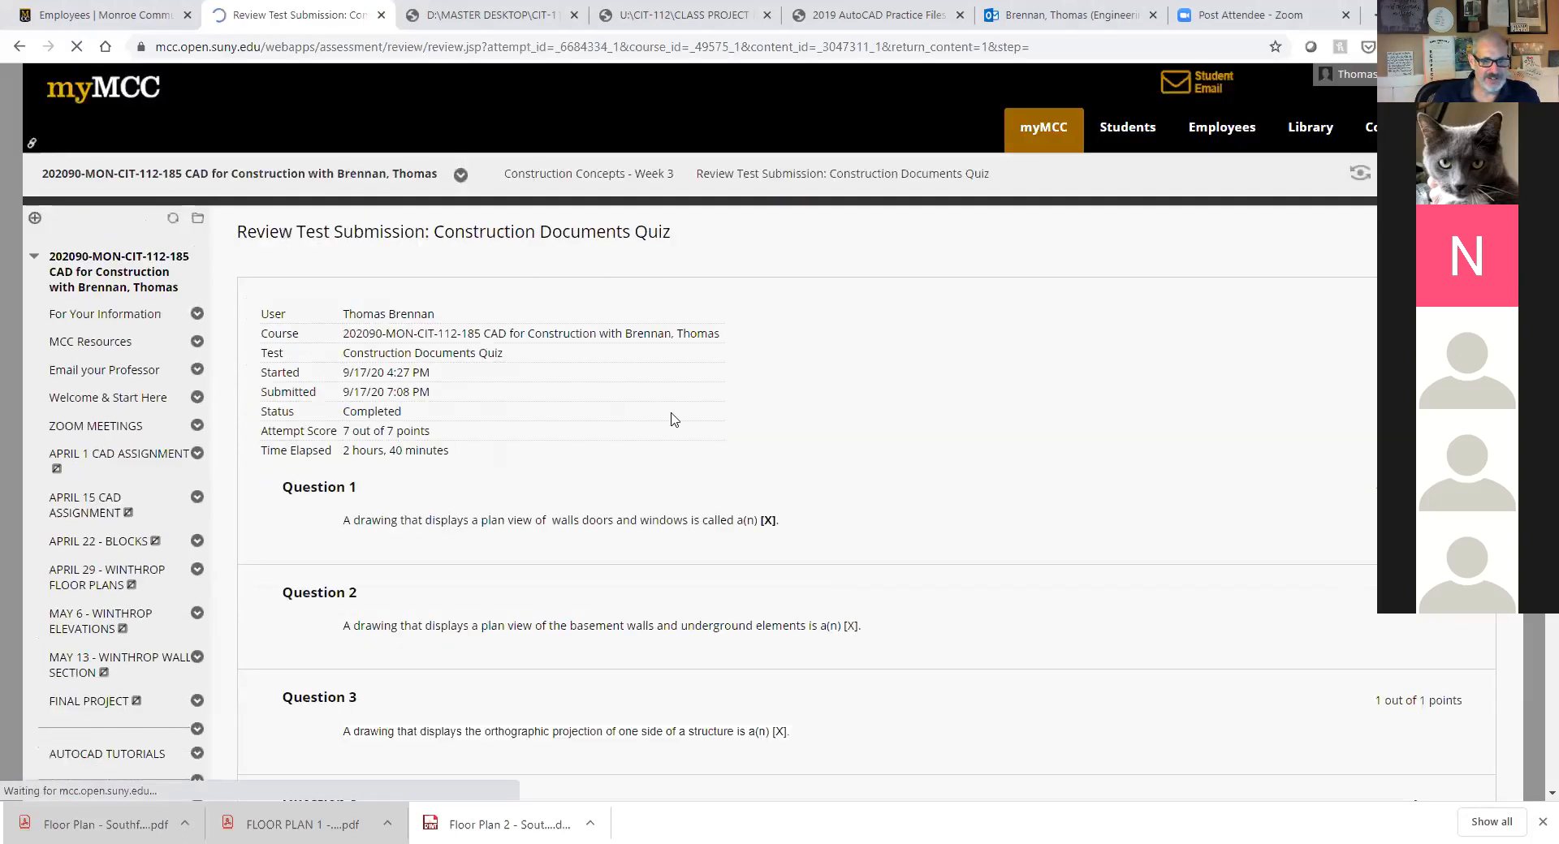
pyautogui.scroll(-3, 932, 522)
pyautogui.scroll(-4, 930, 523)
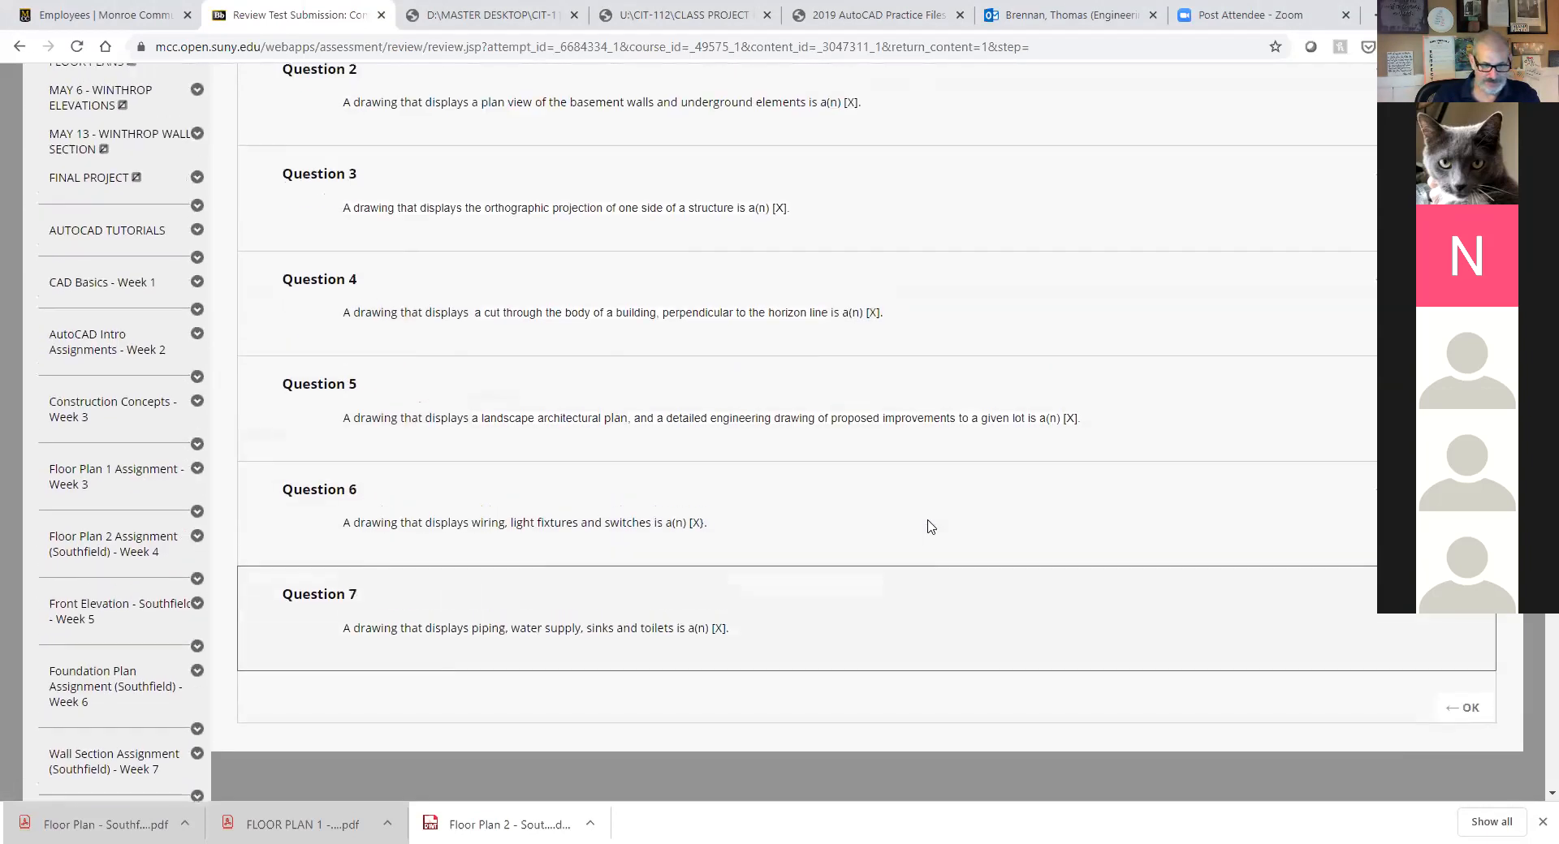
pyautogui.scroll(7, 931, 527)
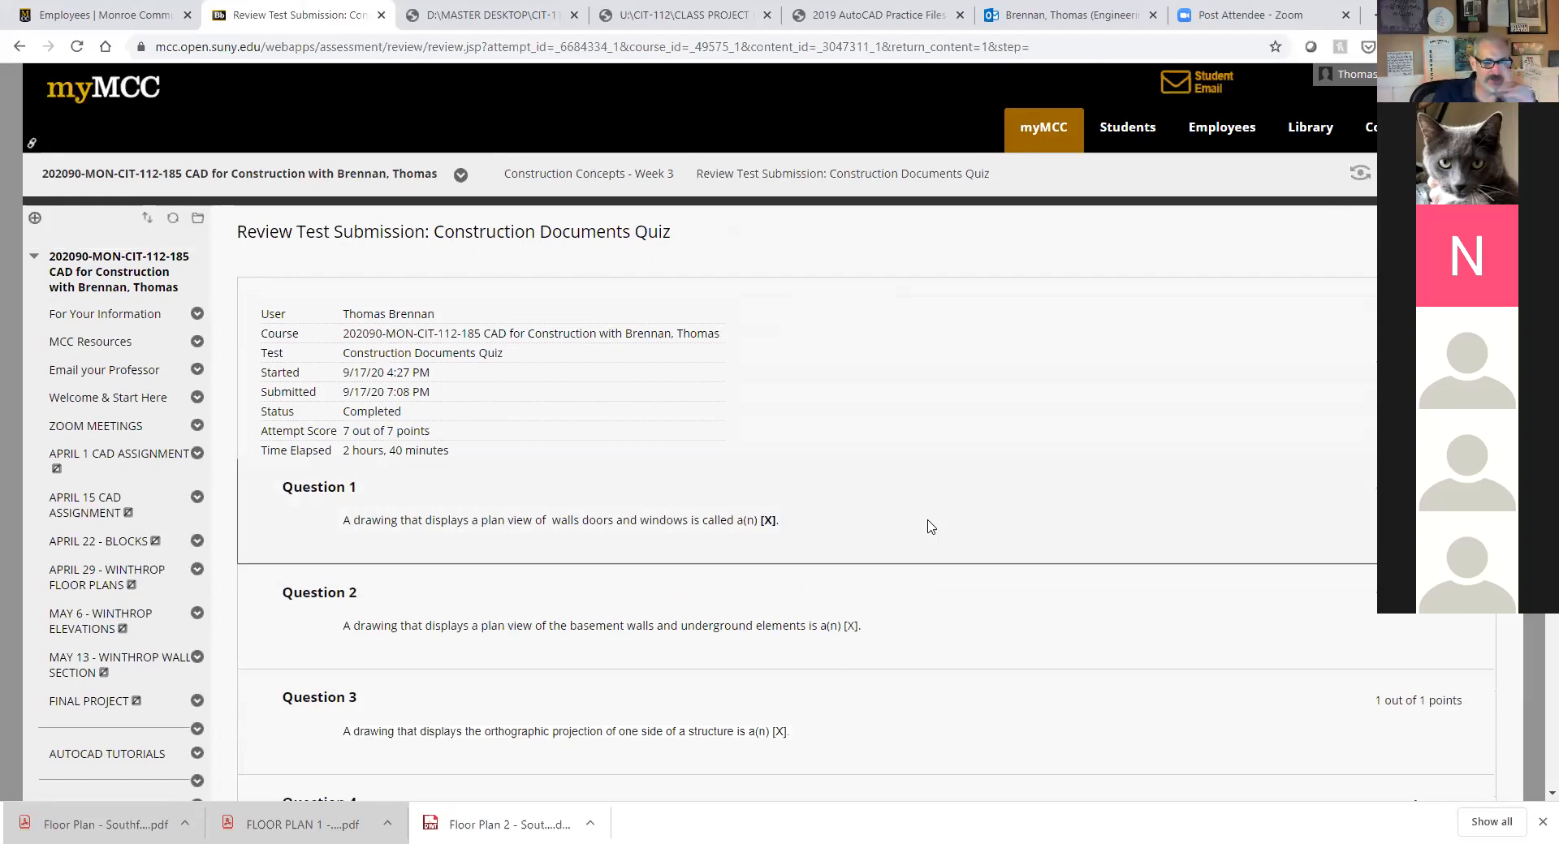
# Open the Front Elevation - Southfield - Week 5 section of the course.
pyautogui.scroll(-4, 487, 617)
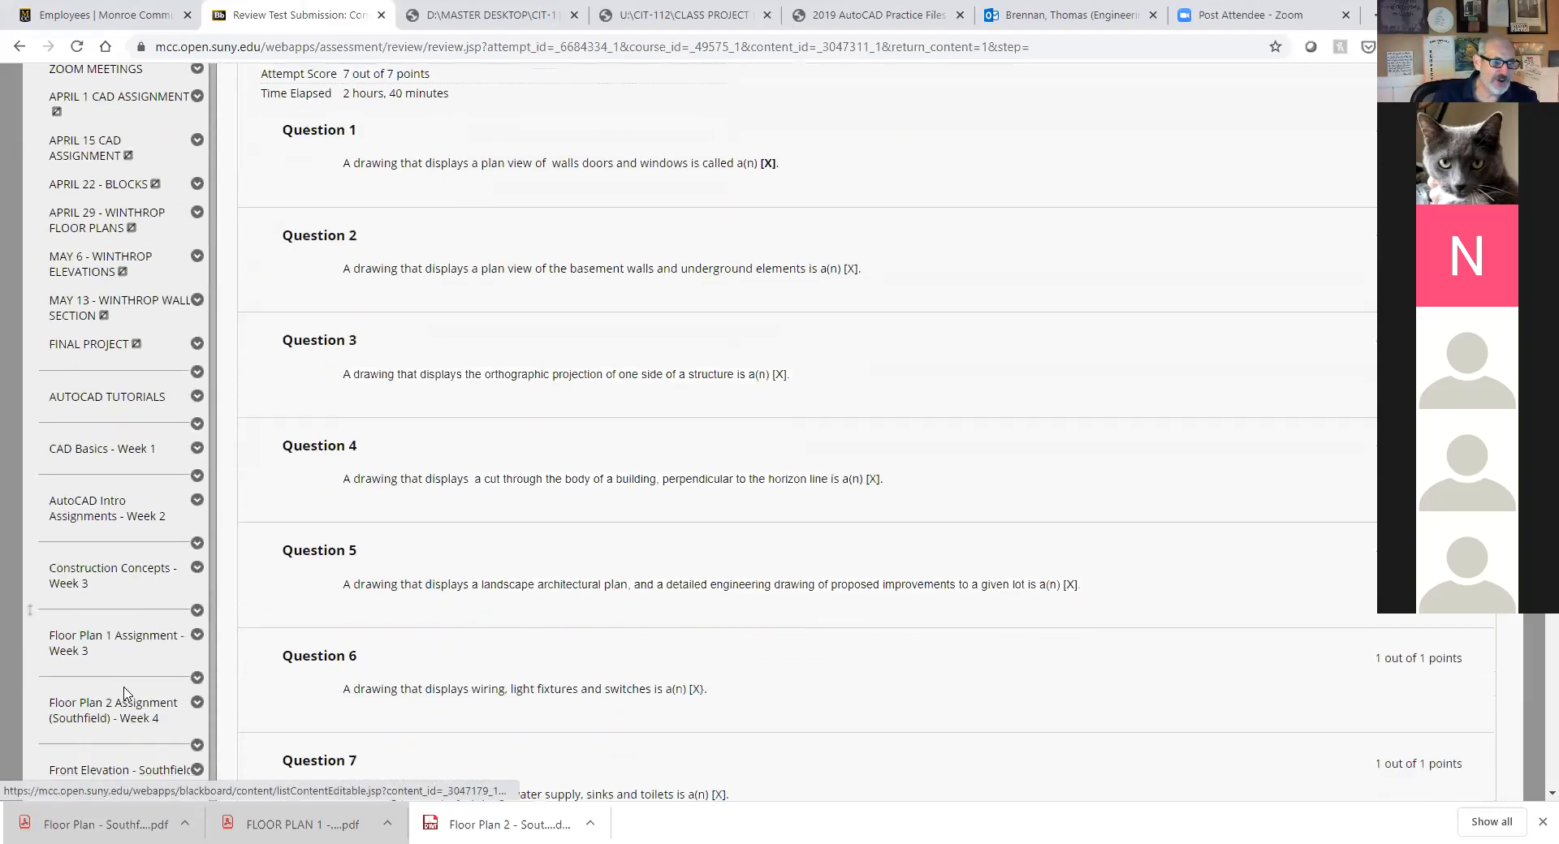
pyautogui.scroll(-1, 120, 678)
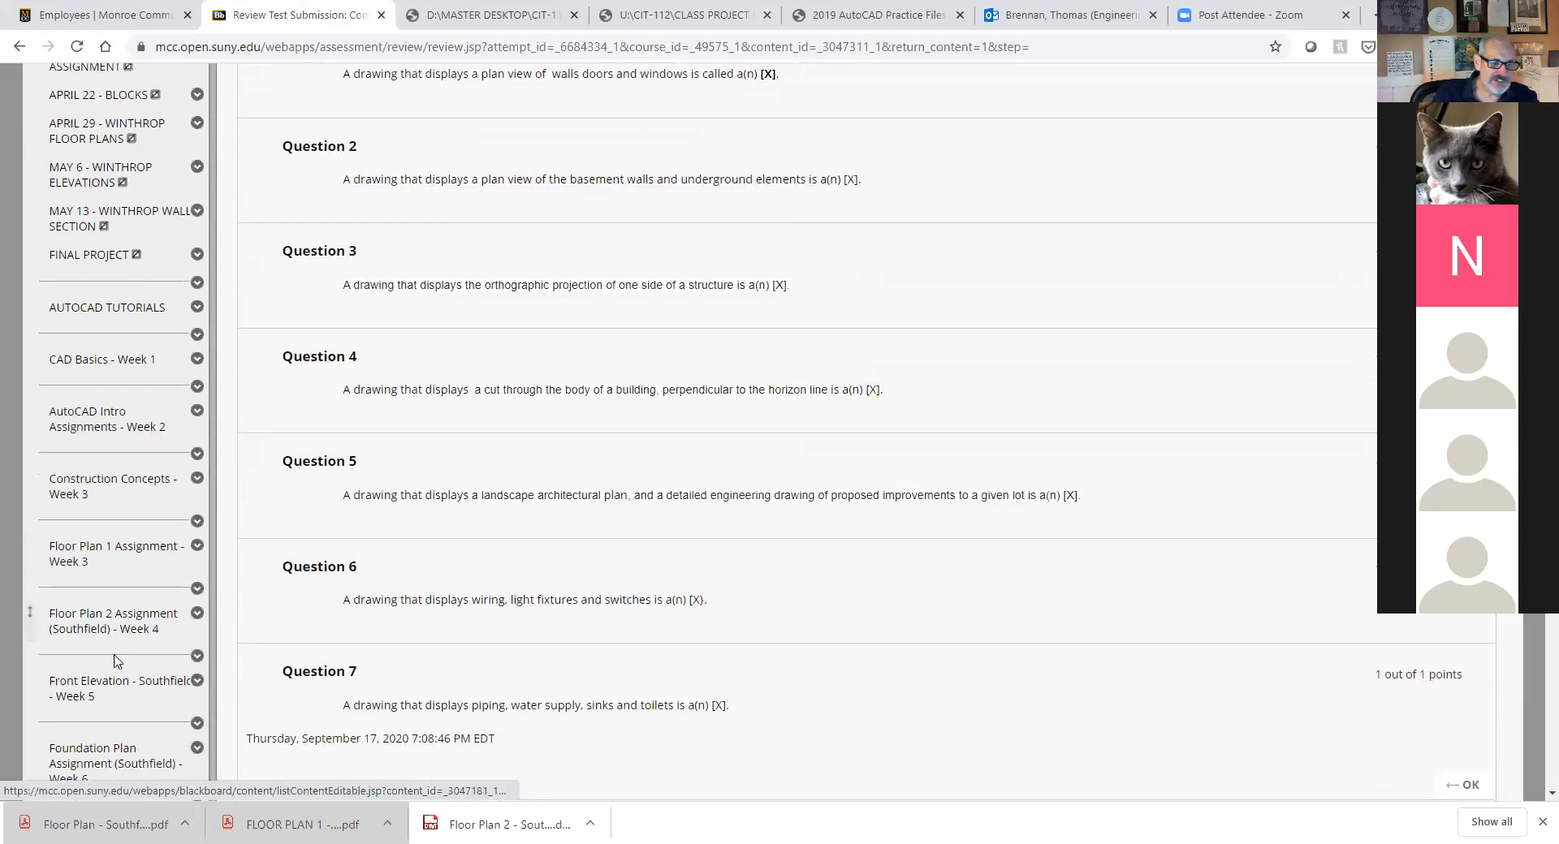
pyautogui.scroll(-1, 118, 662)
pyautogui.click(104, 597)
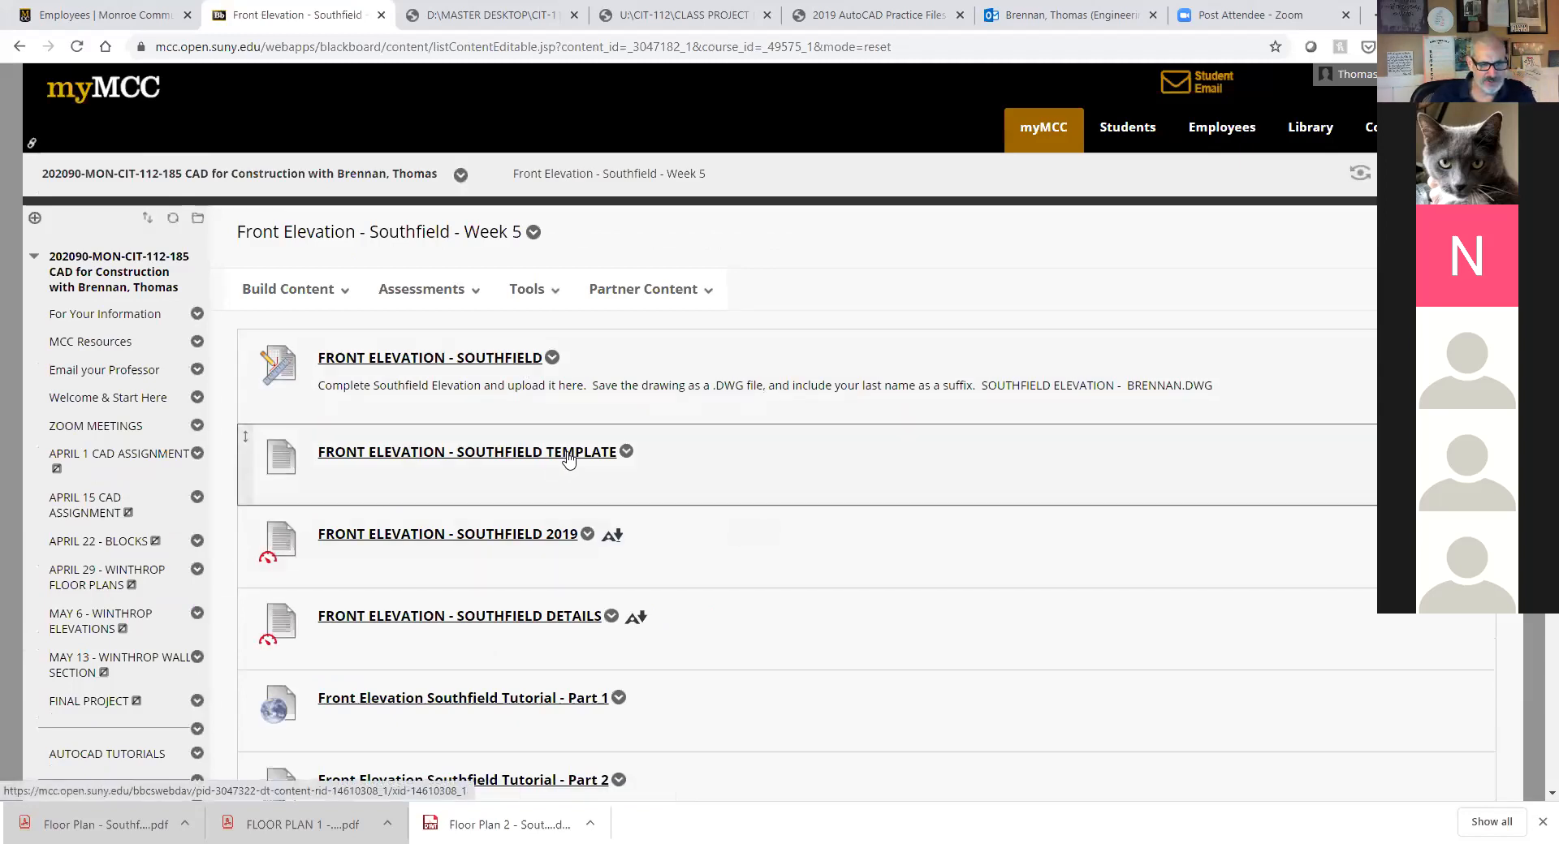
# Save the Front Elevation - Southfield 2019 PDF to the desktop, then open it and rotate it counterclockwise.
pyautogui.click(544, 542)
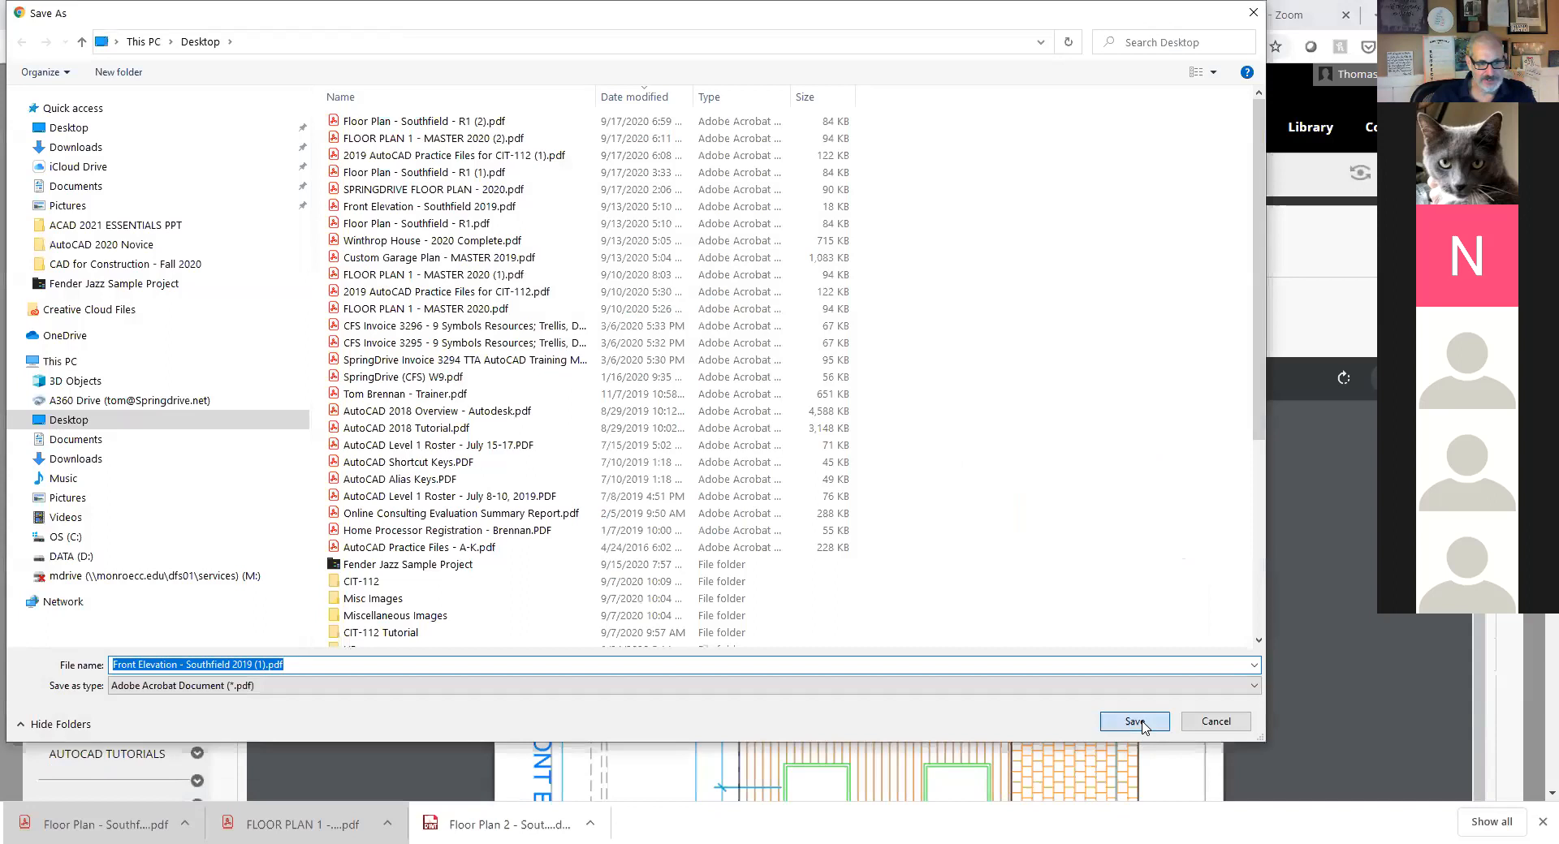
pyautogui.click(1144, 725)
pyautogui.click(97, 823)
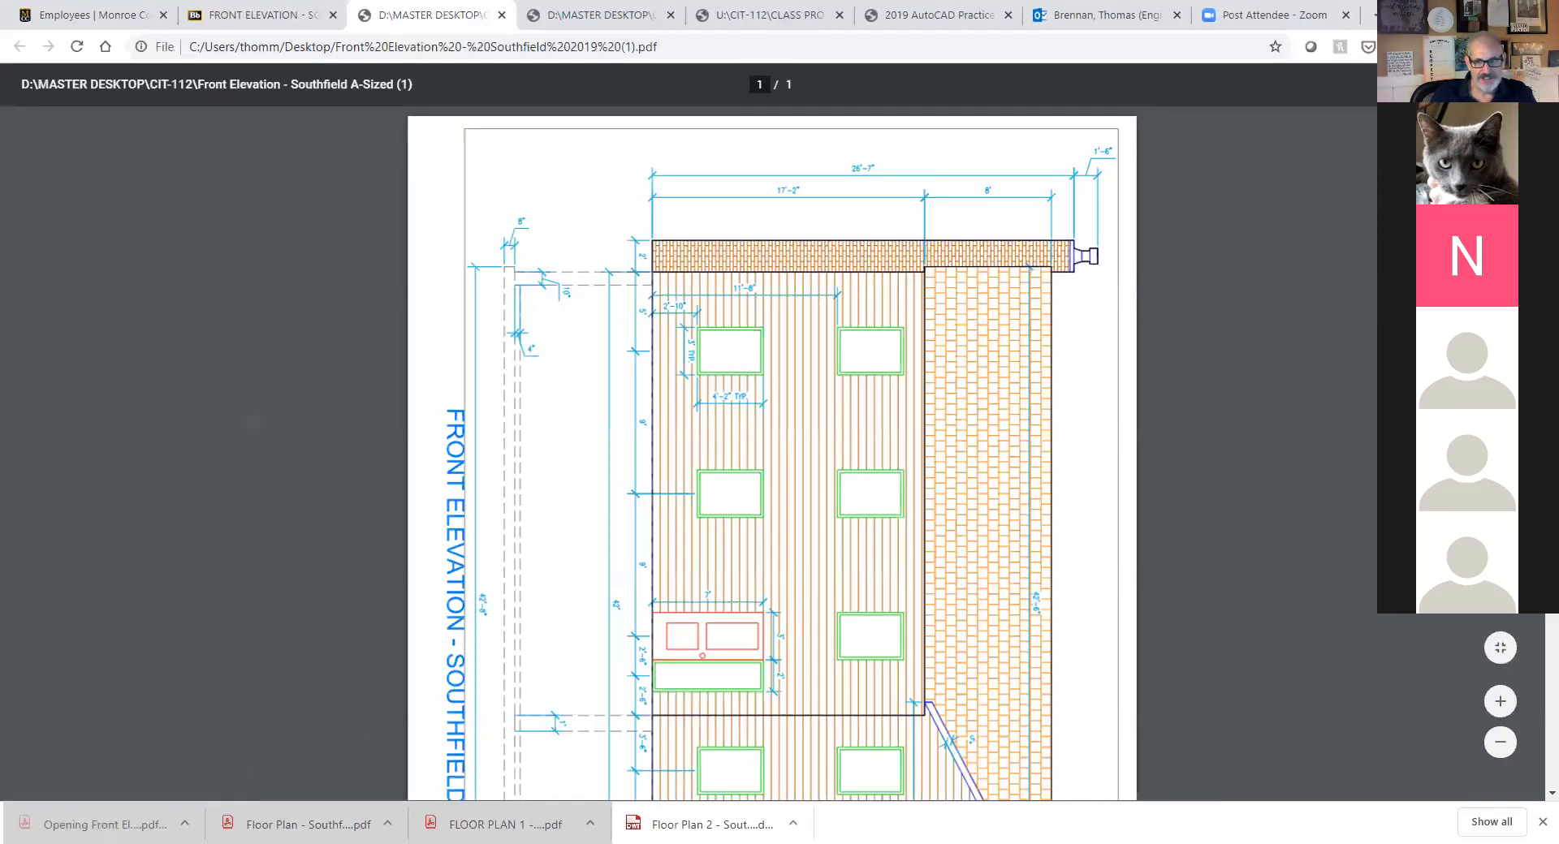
pyautogui.rightClick(1248, 565)
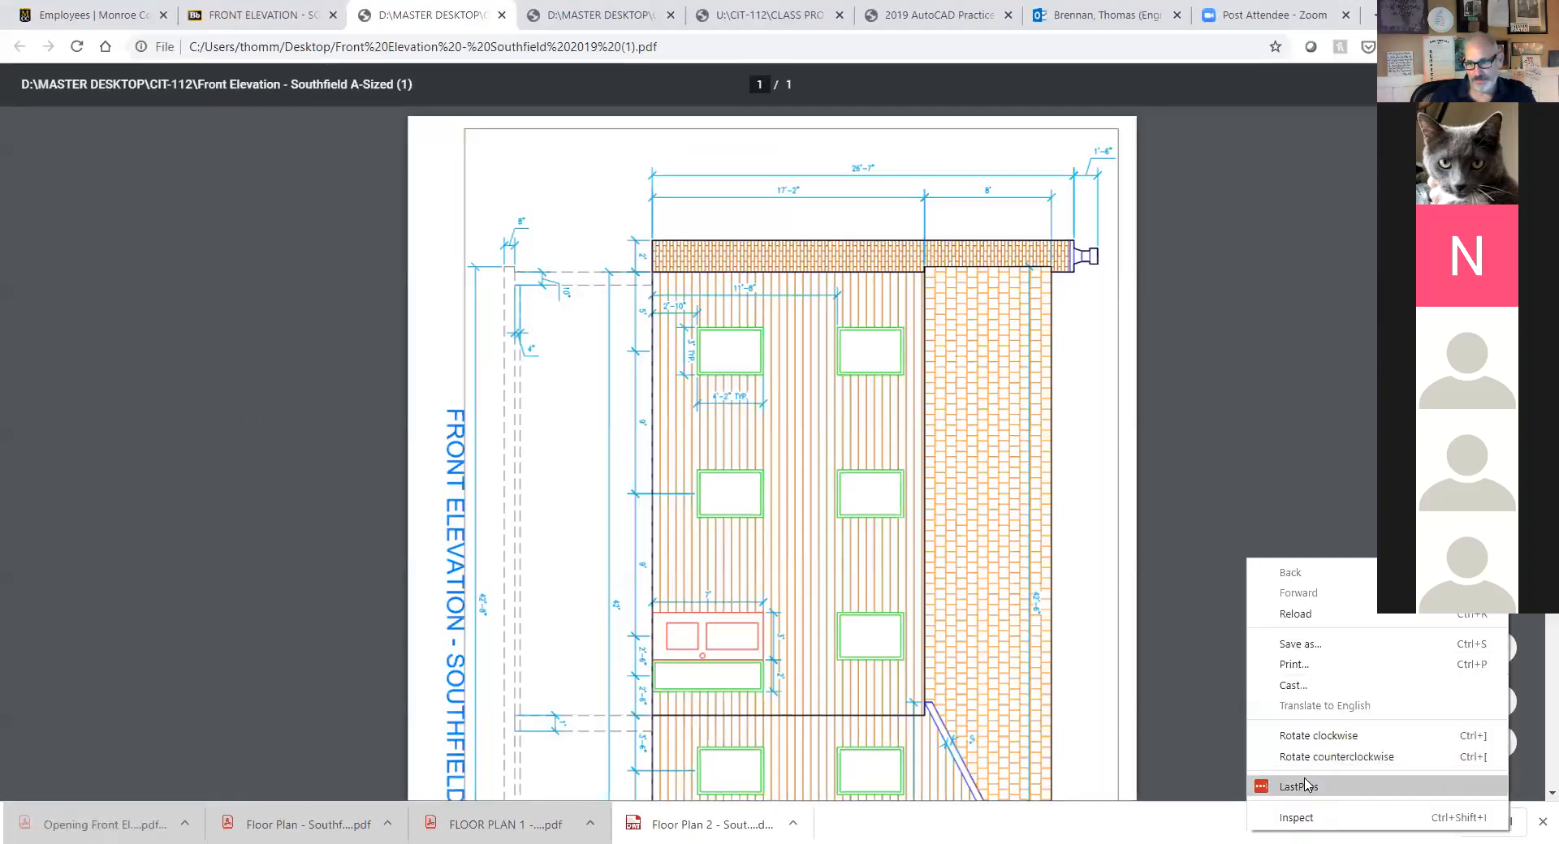
pyautogui.click(1323, 757)
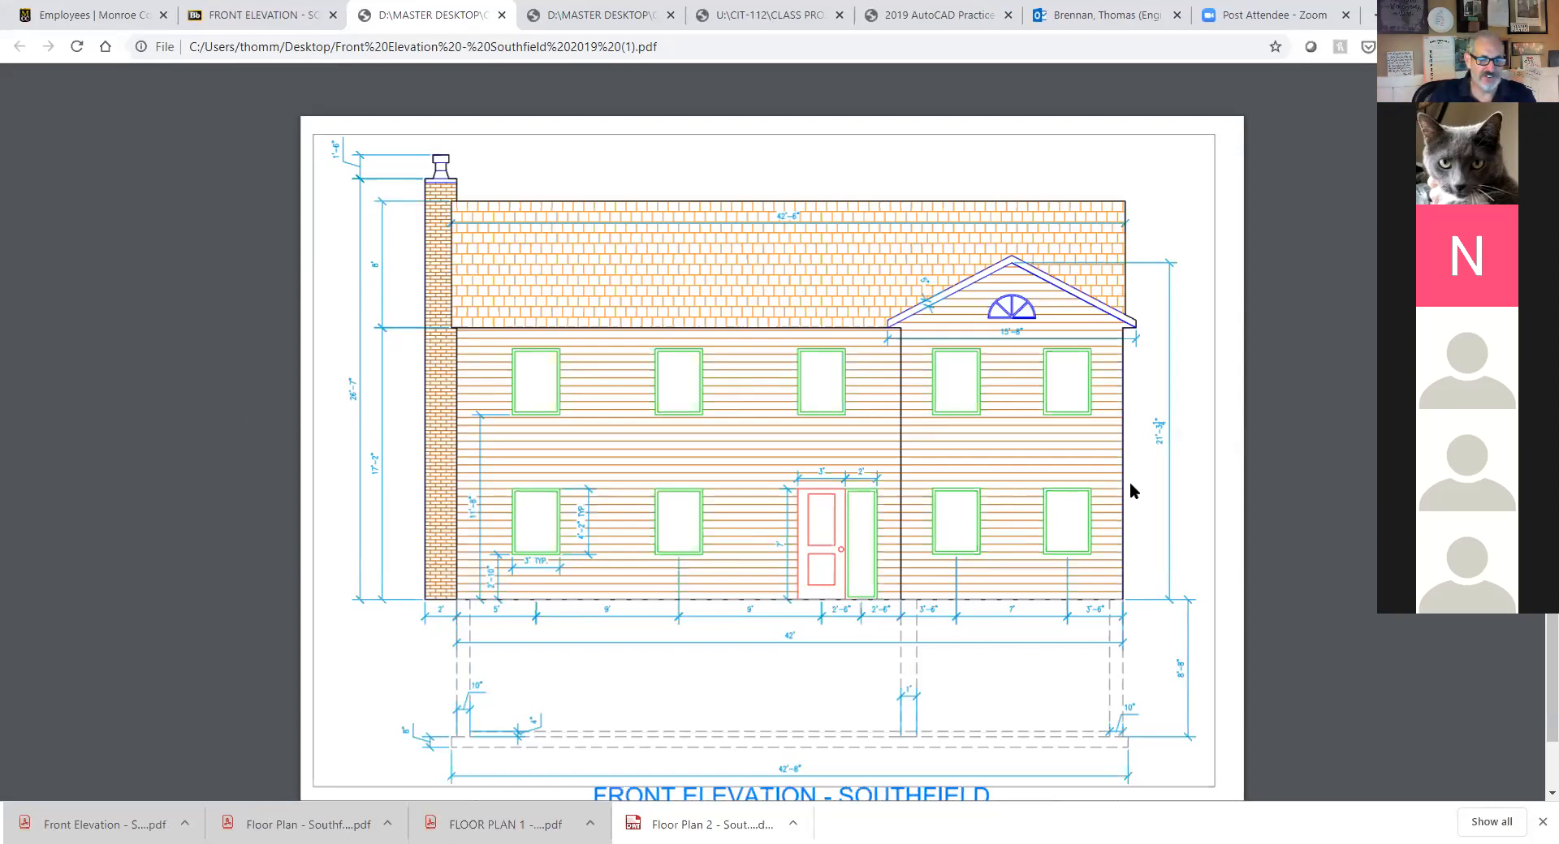
# Compare the Southfield floor plan PDF with the front elevation drawing and return to the course page.
pyautogui.click(567, 16)
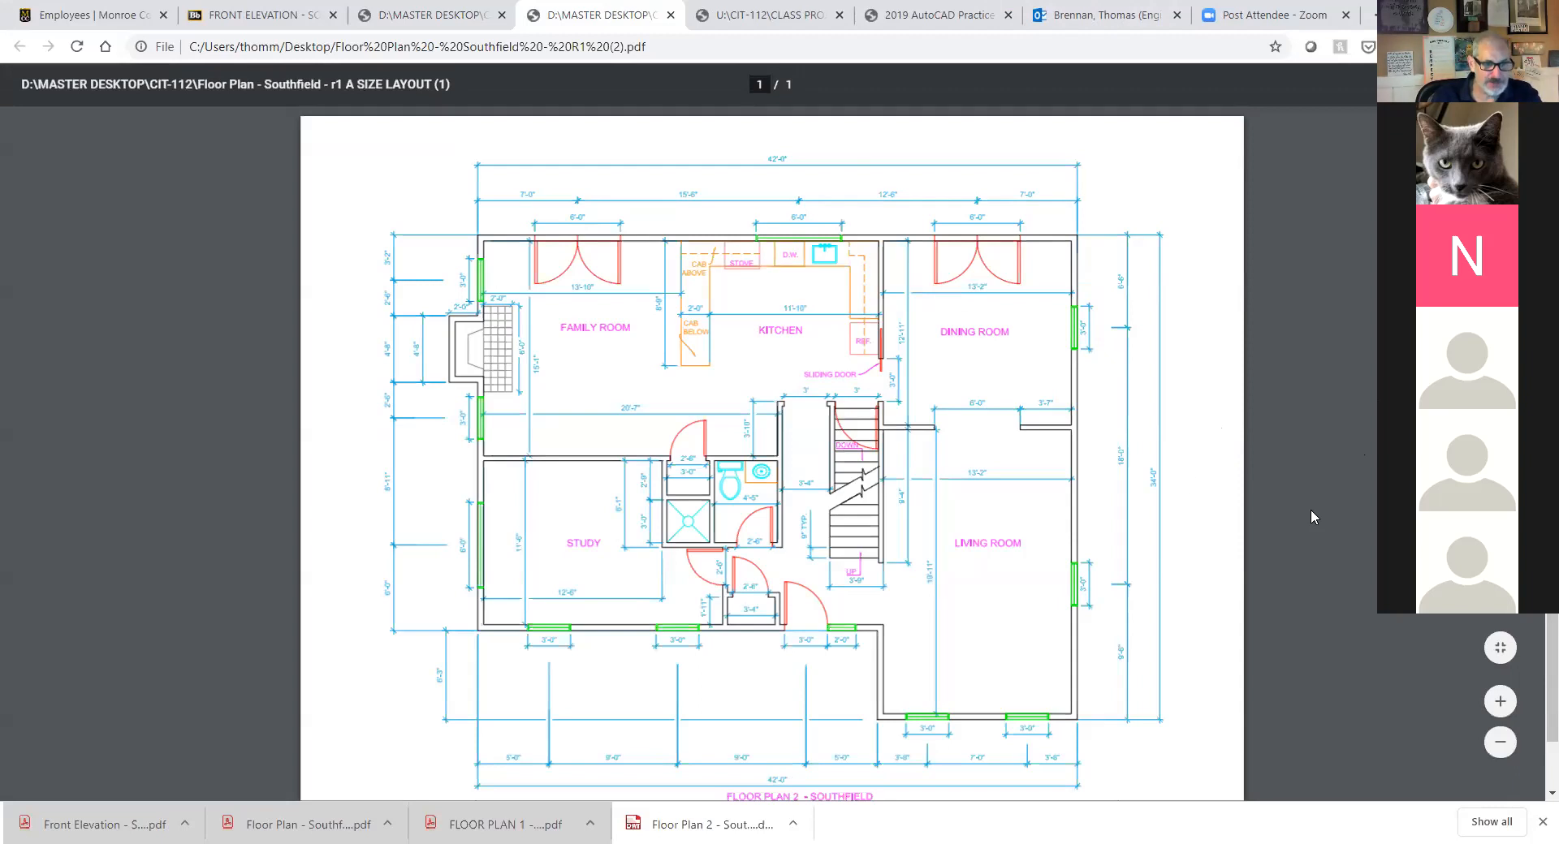
pyautogui.click(393, 21)
pyautogui.click(270, 18)
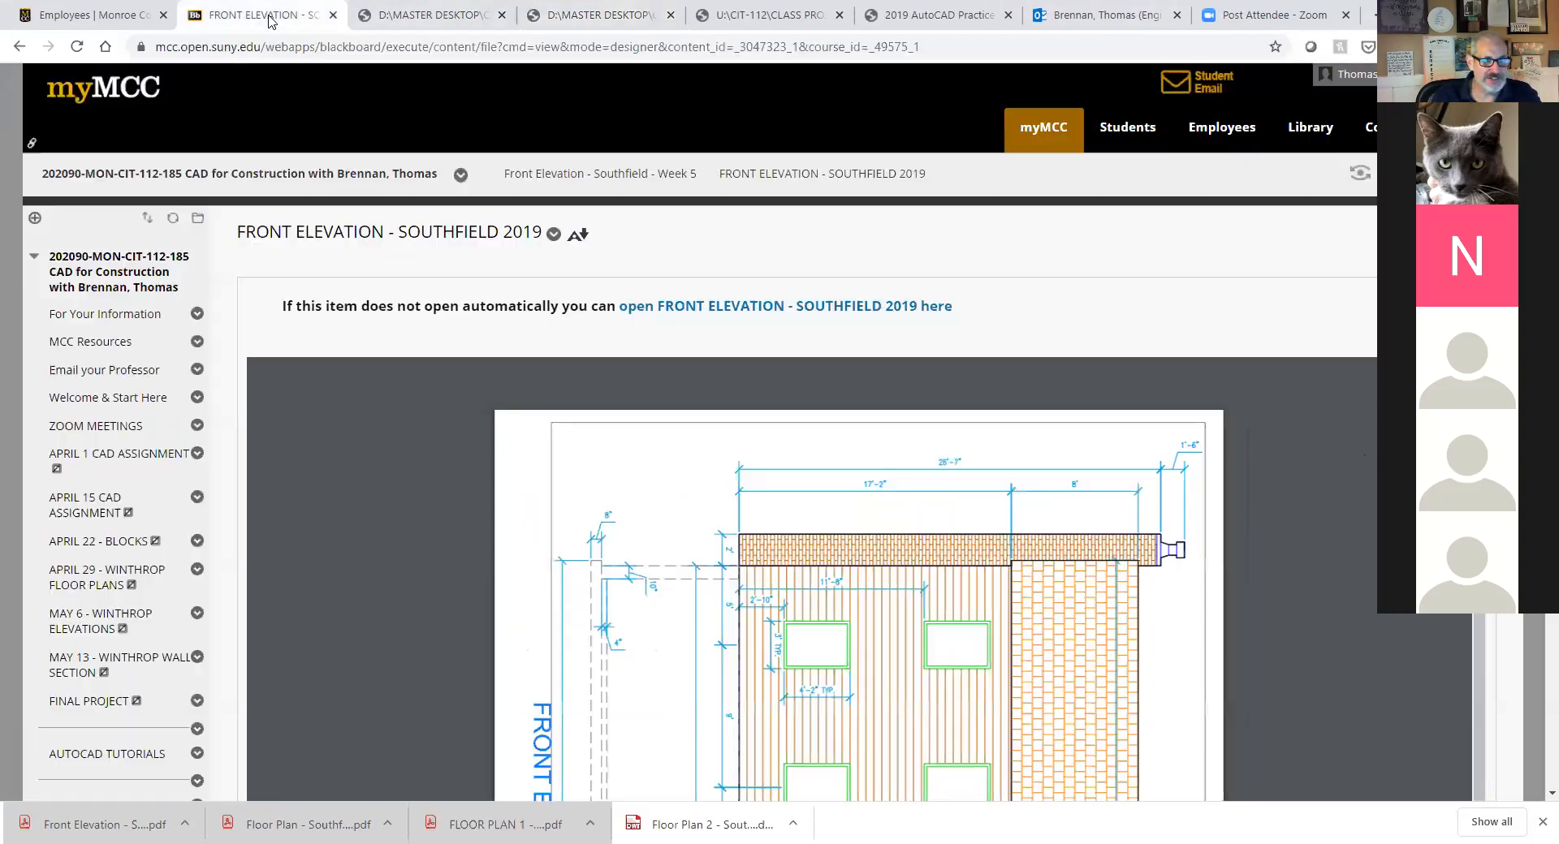
# Download FLOOR PLAN 2 - SOUTHFIELD 2020 TEMPLATE from the Floor Plan 2 Assignment (Southfield) - Week 4 section.
pyautogui.scroll(-4, 151, 654)
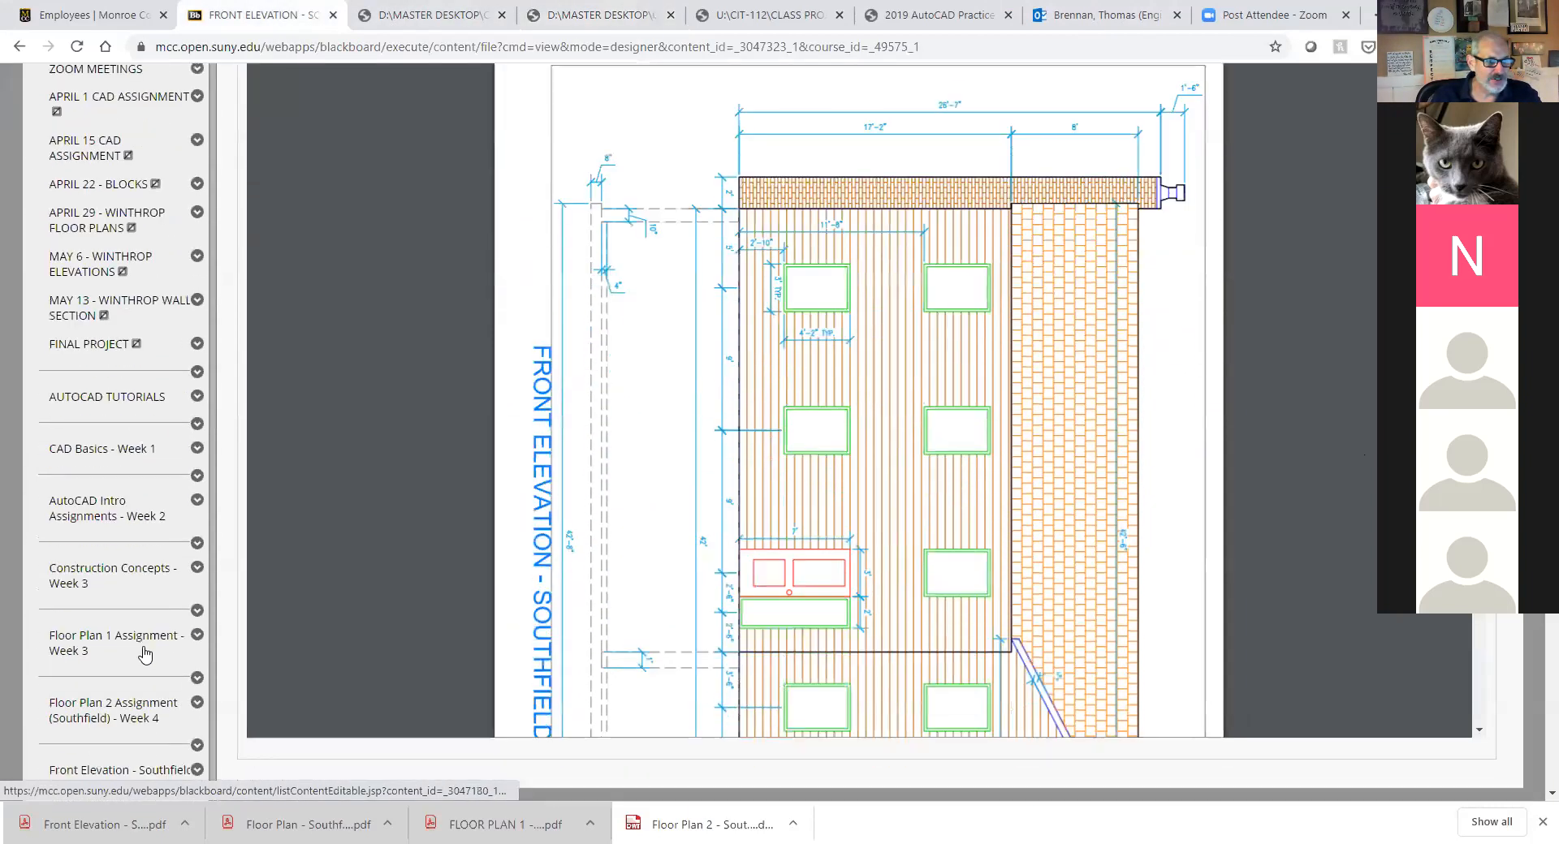
pyautogui.scroll(-1, 120, 650)
pyautogui.click(127, 630)
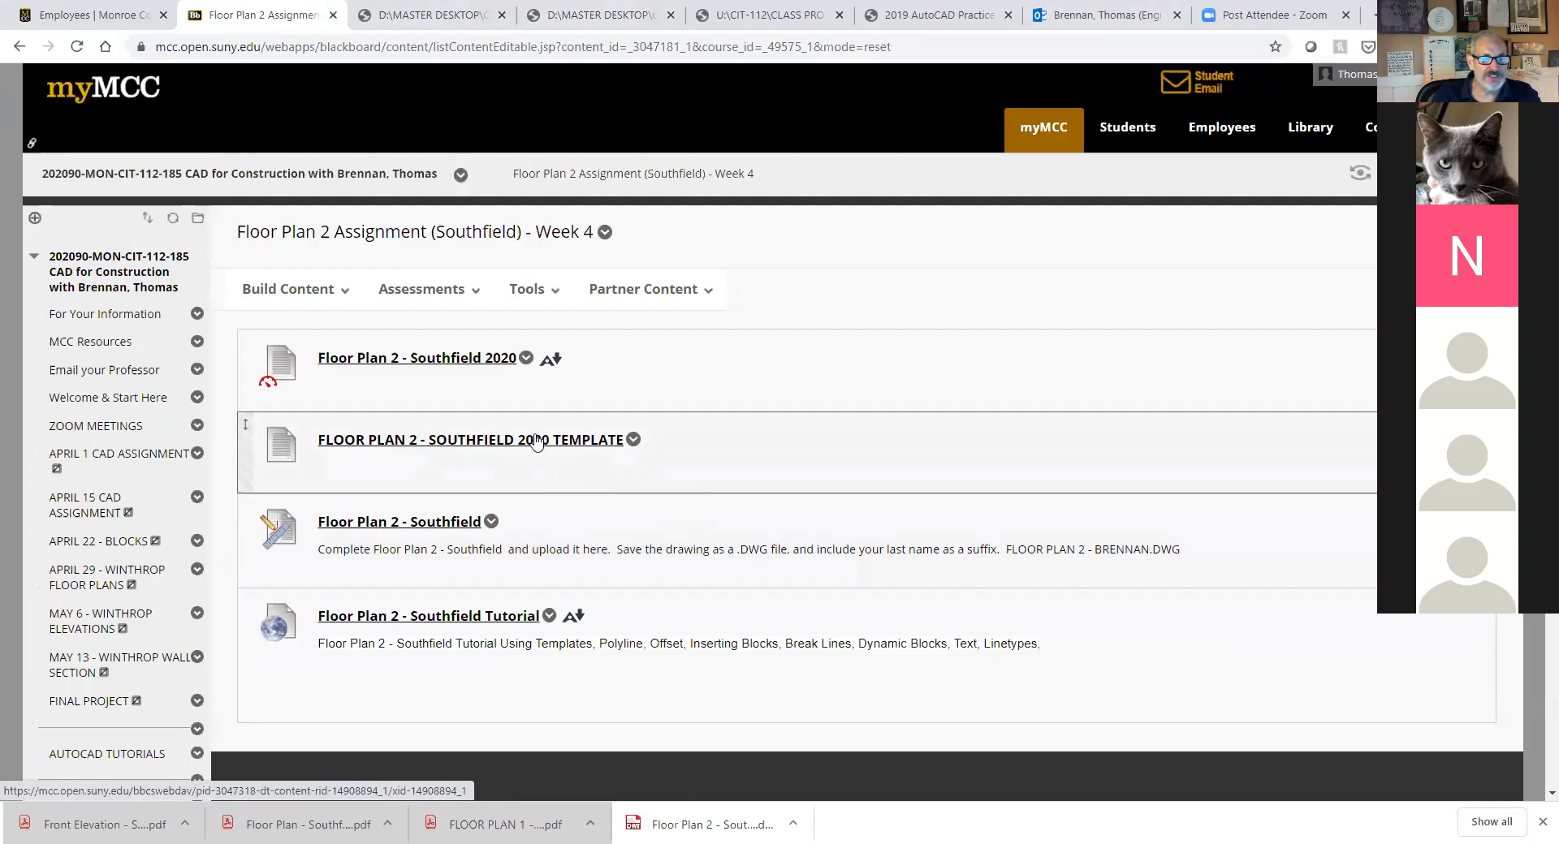
pyautogui.click(621, 445)
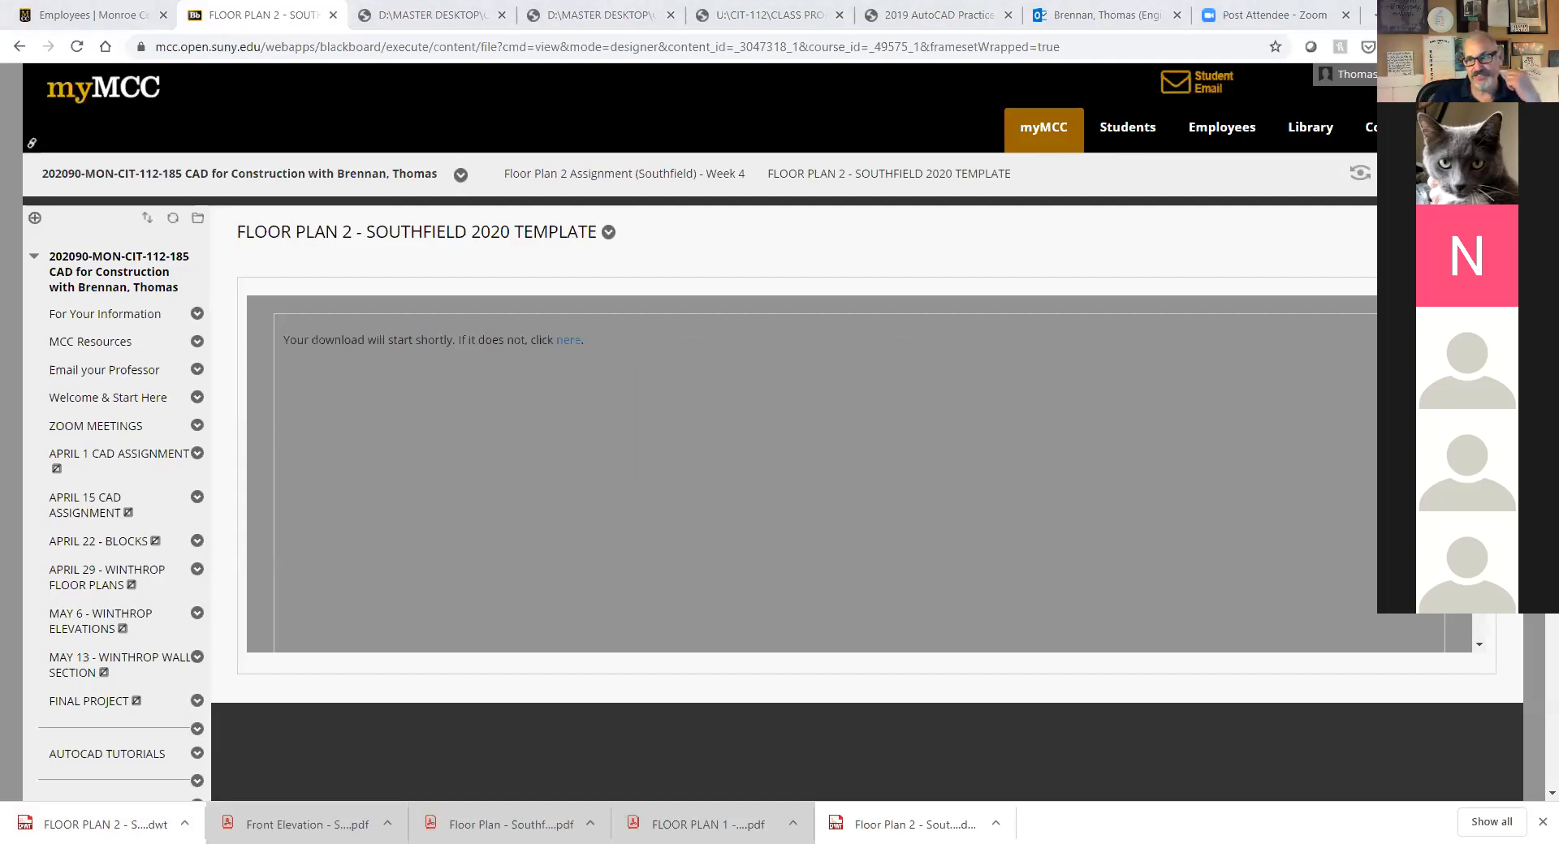
# Switch to AutoCAD and create a new drawing from the Floor Plan 2 - Southfield 2019 (1).dwt template in Downloads.
pyautogui.hotkey('alt', 'Tab')
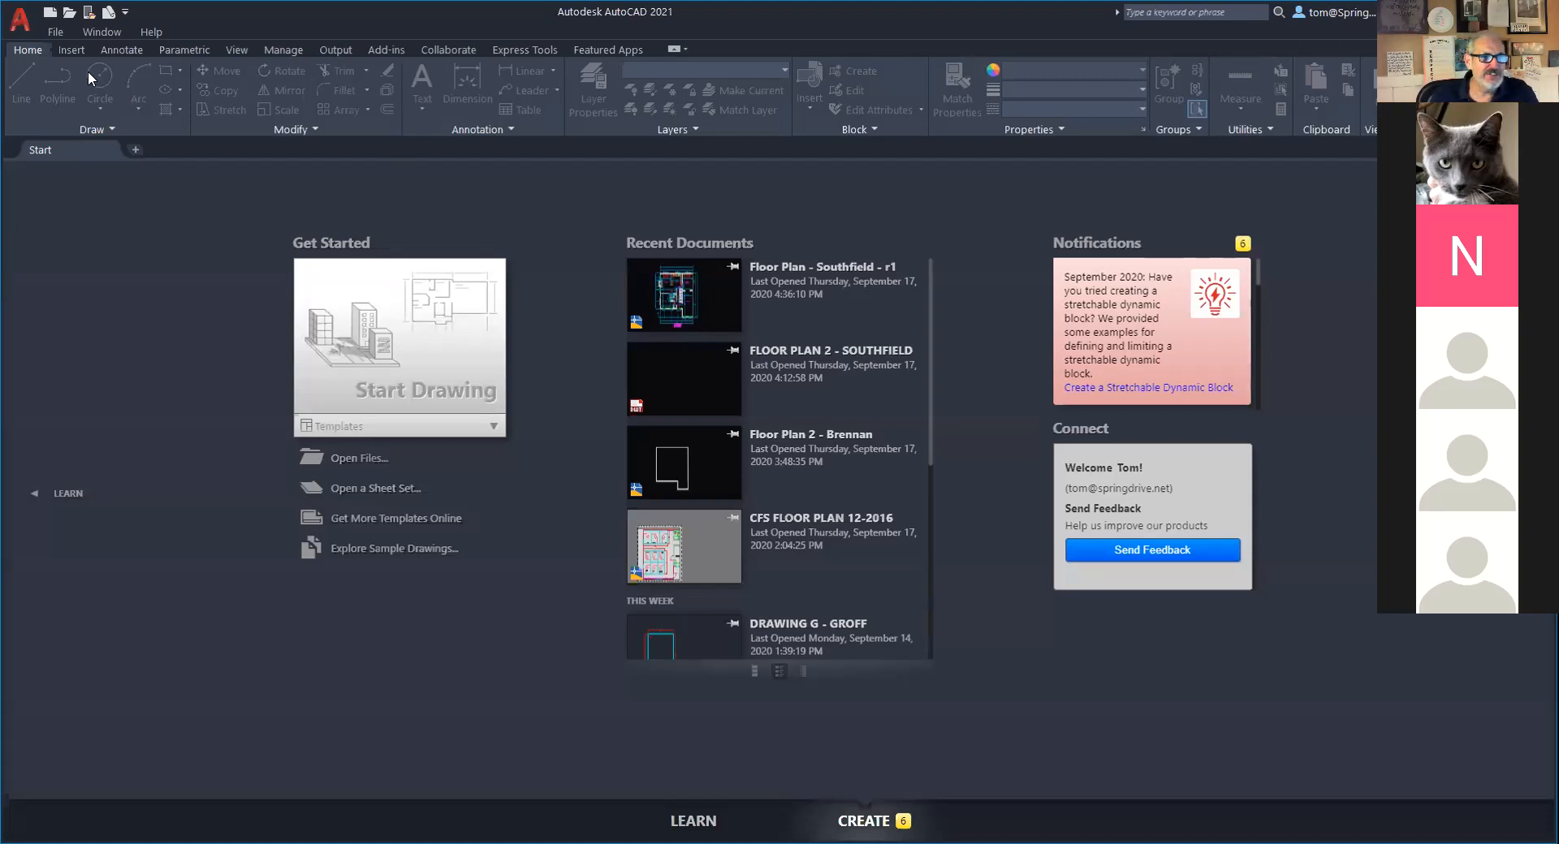
pyautogui.click(22, 26)
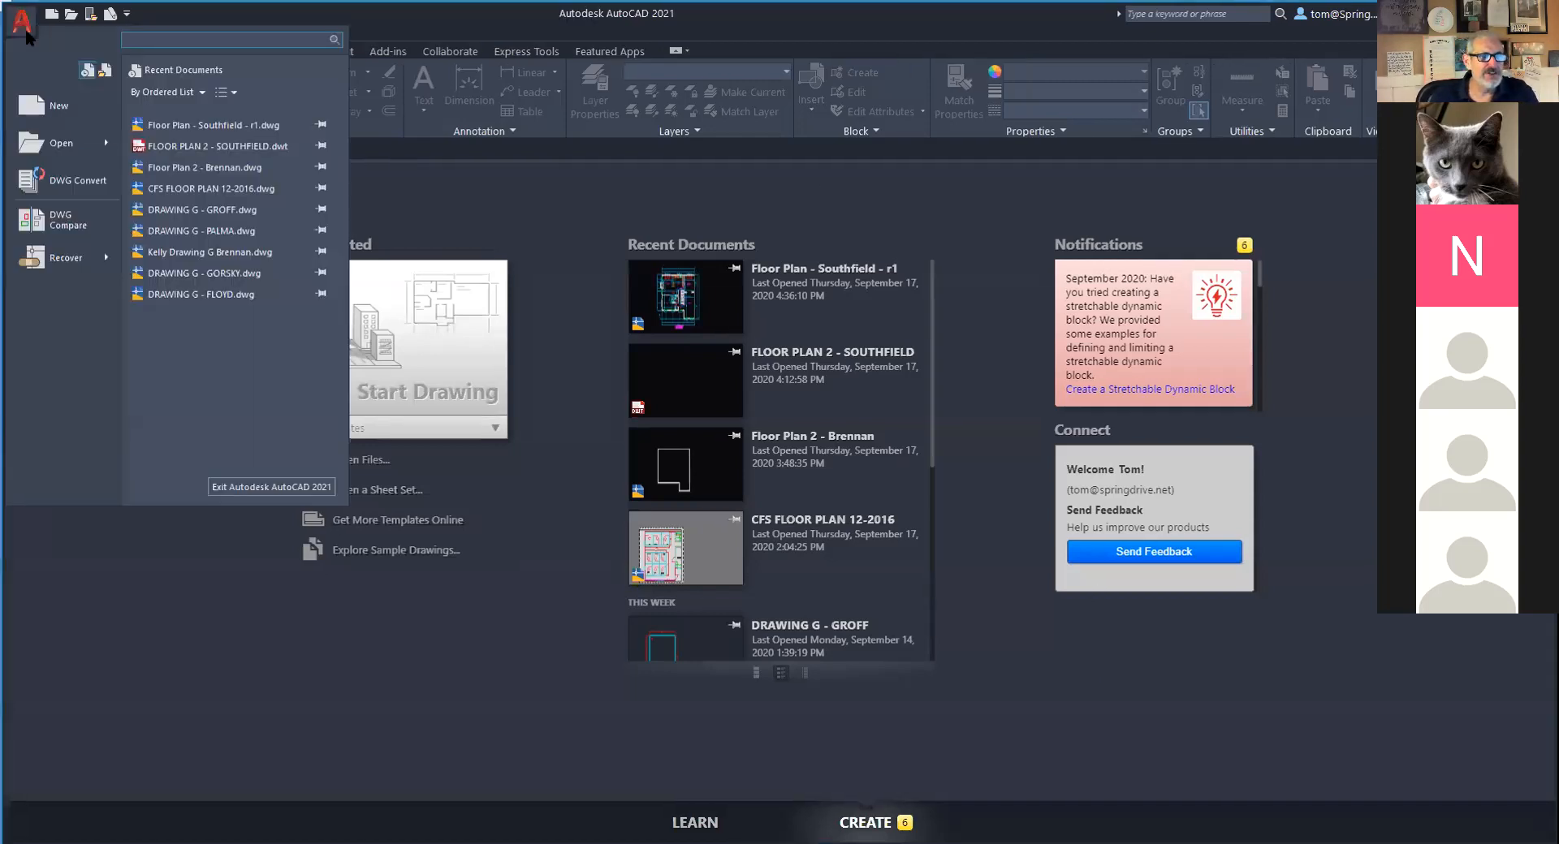
pyautogui.click(59, 106)
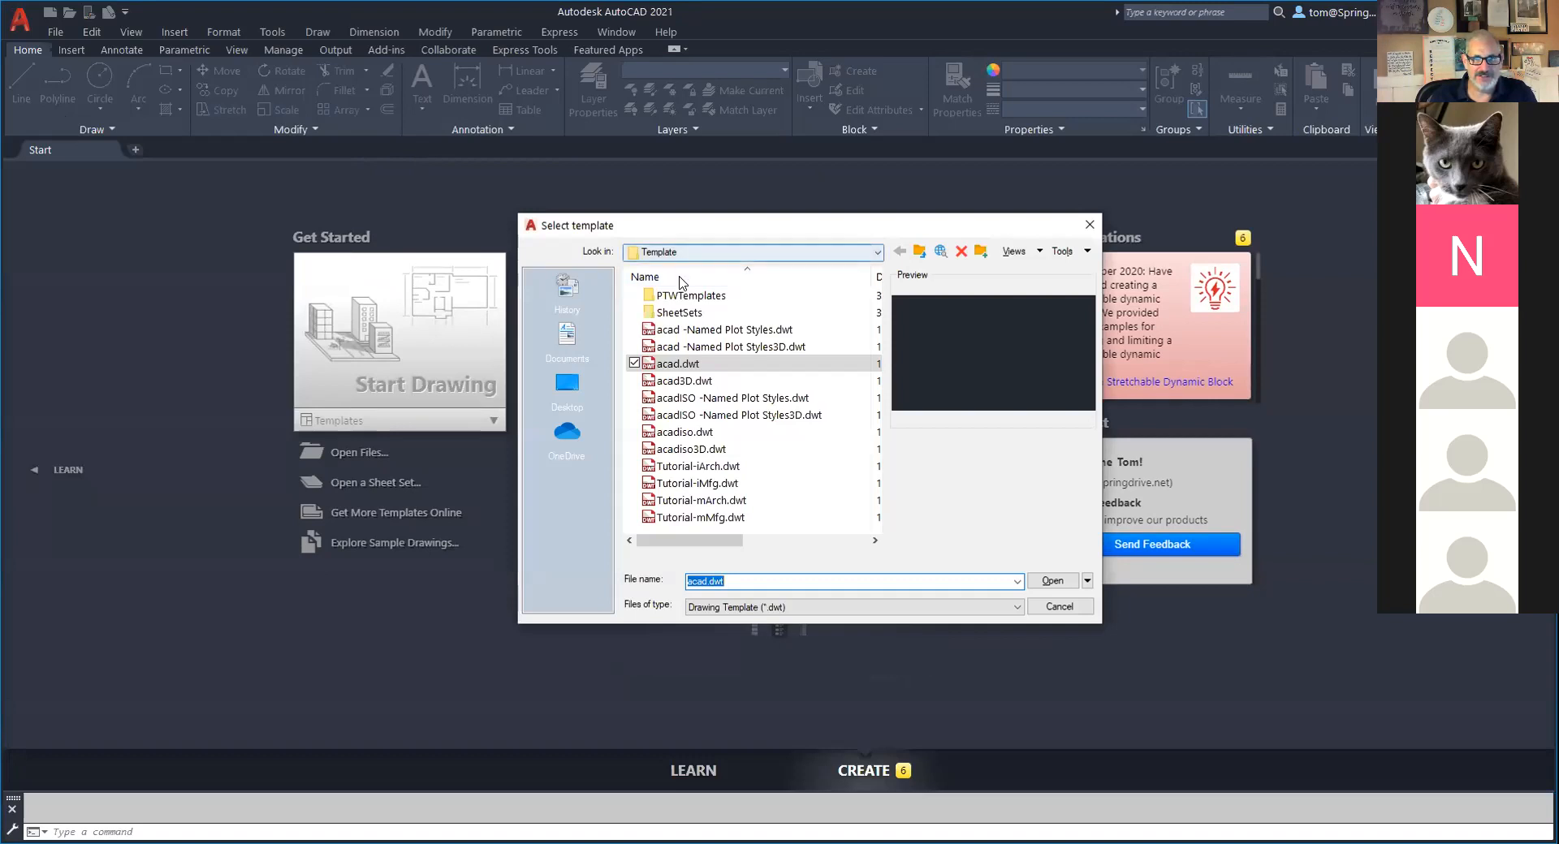
pyautogui.click(686, 252)
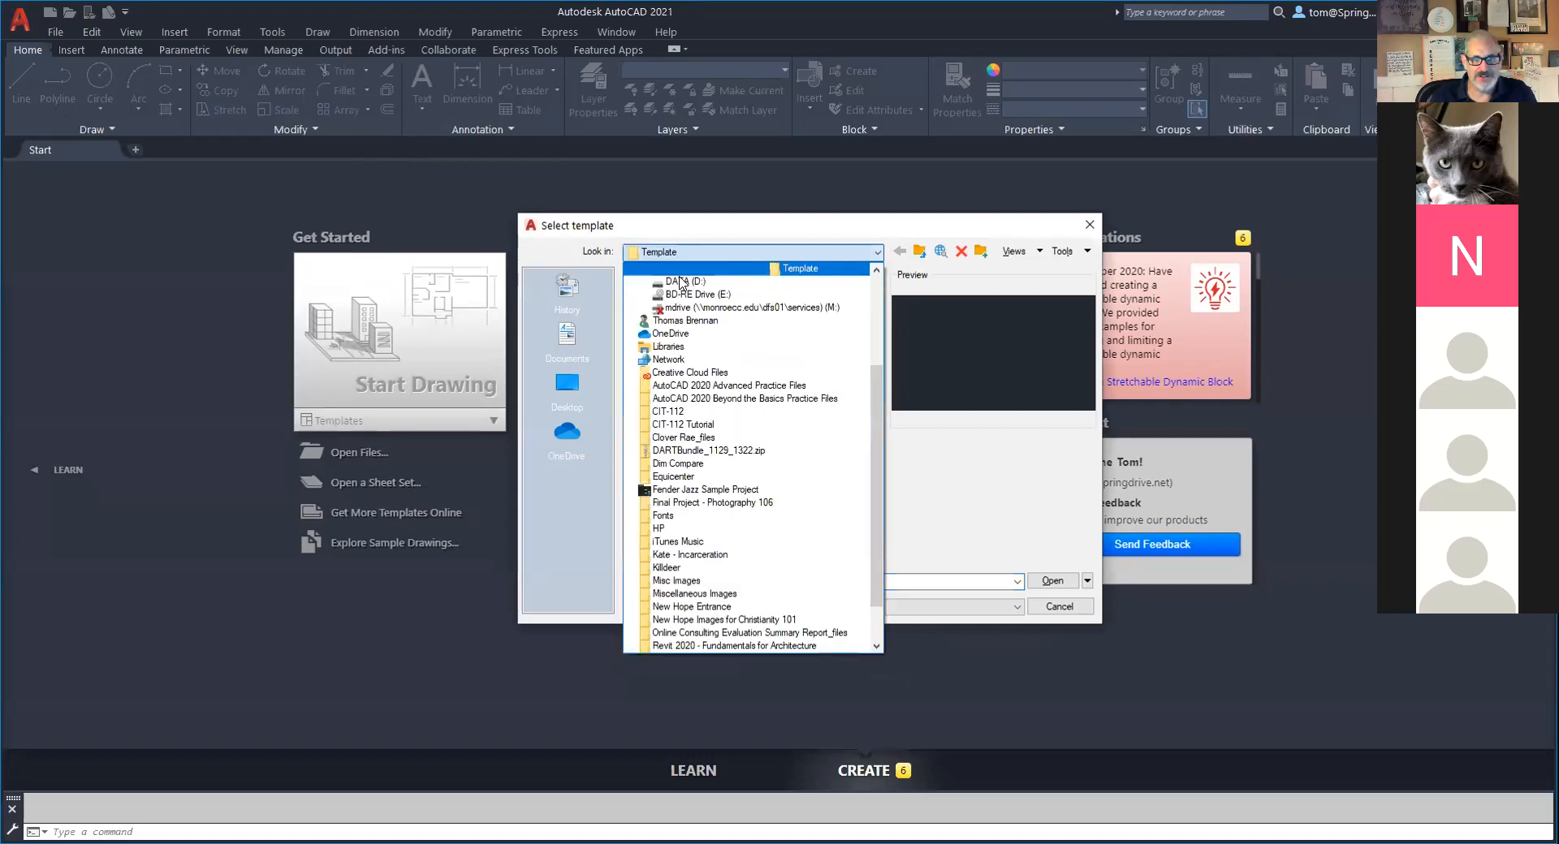
pyautogui.click(720, 323)
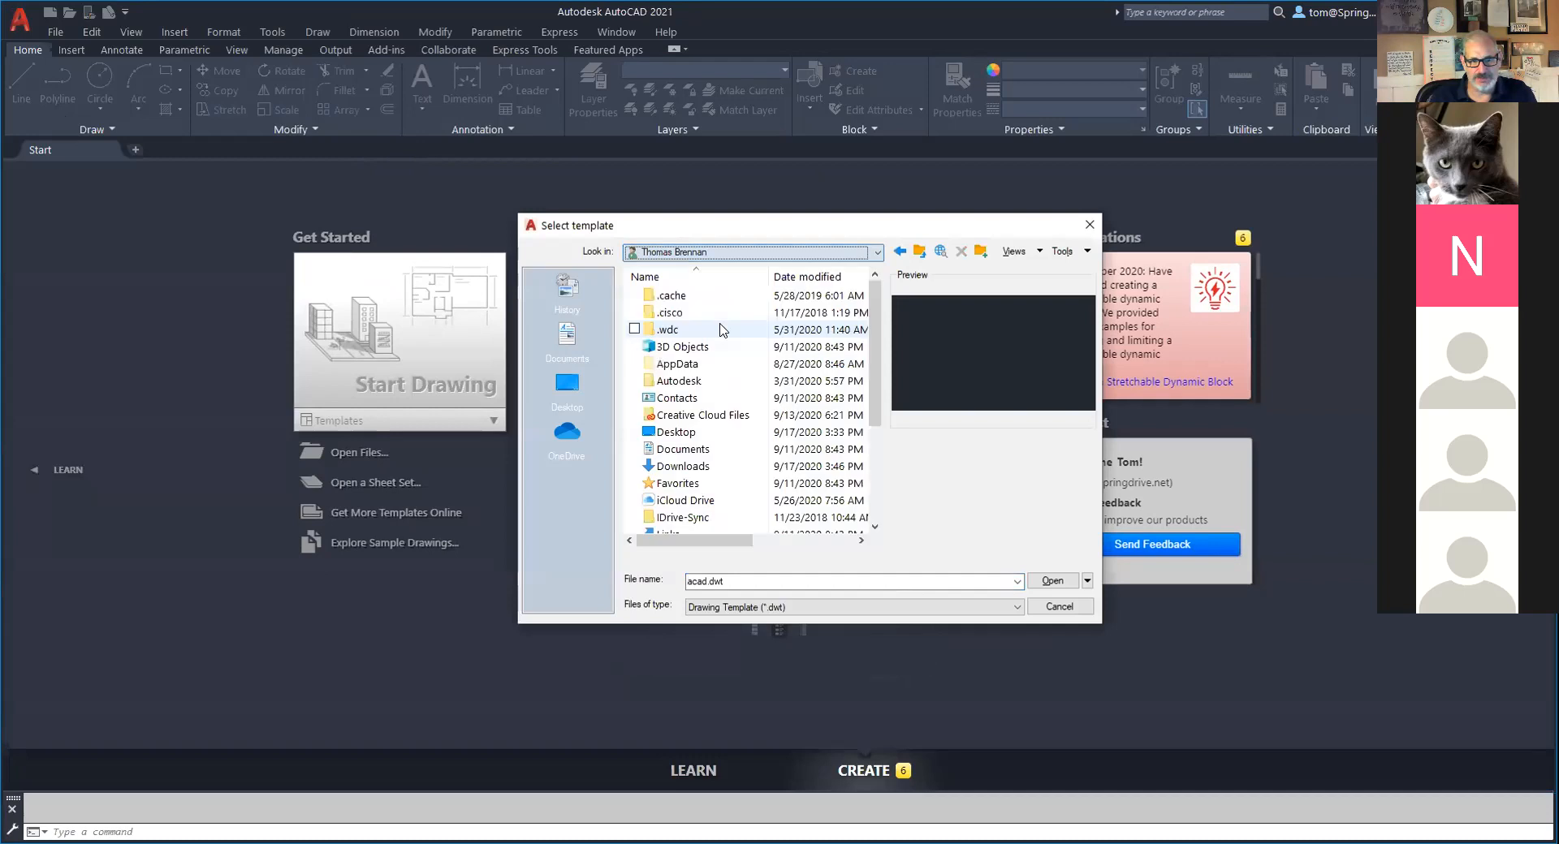
pyautogui.doubleClick(694, 469)
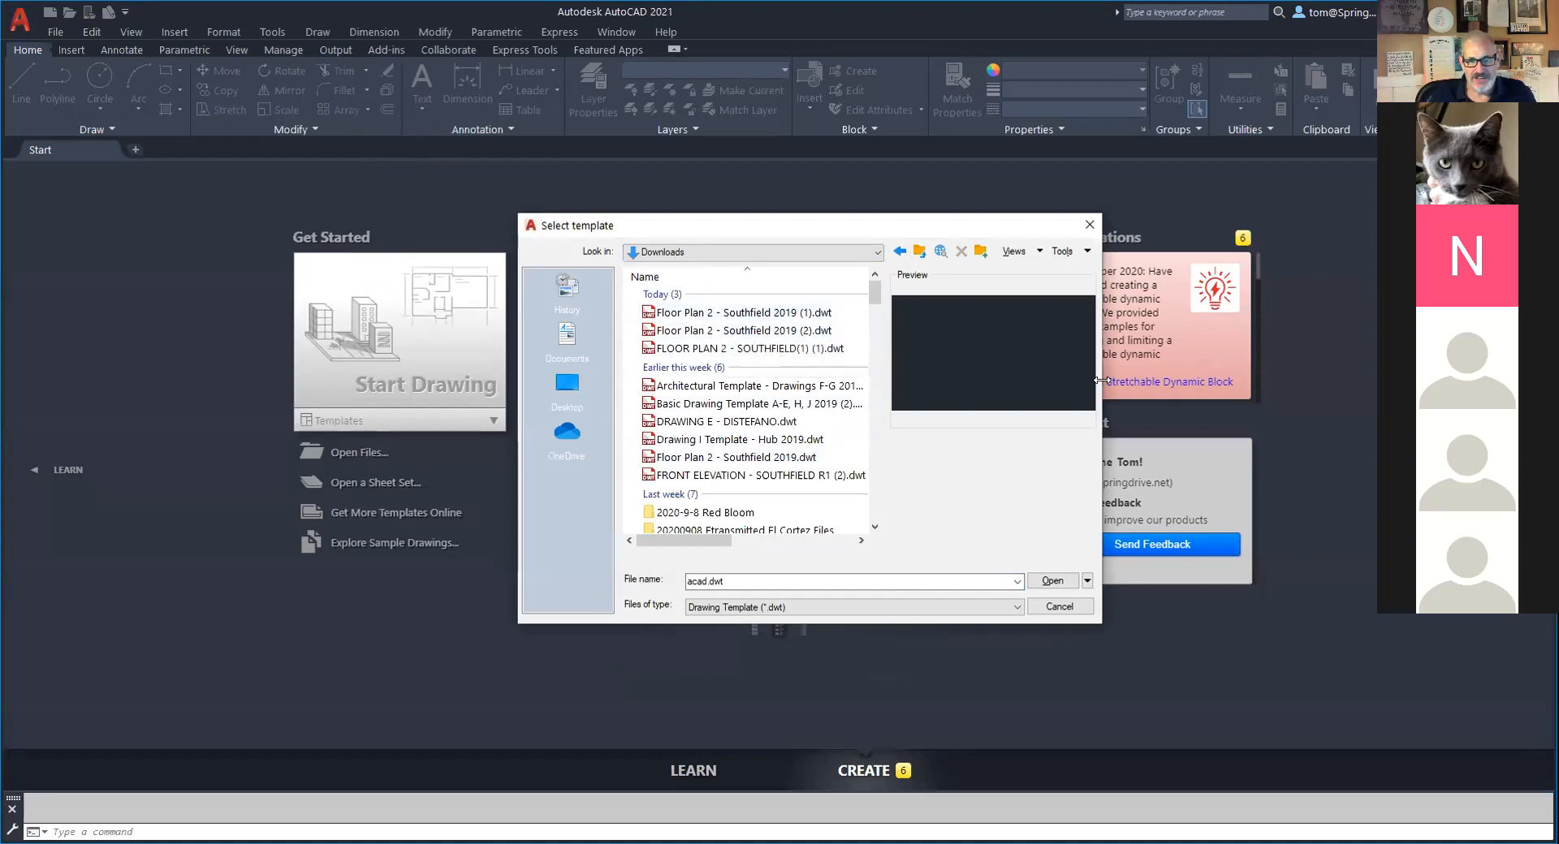
pyautogui.moveTo(1101, 380); pyautogui.dragTo(1277, 380)
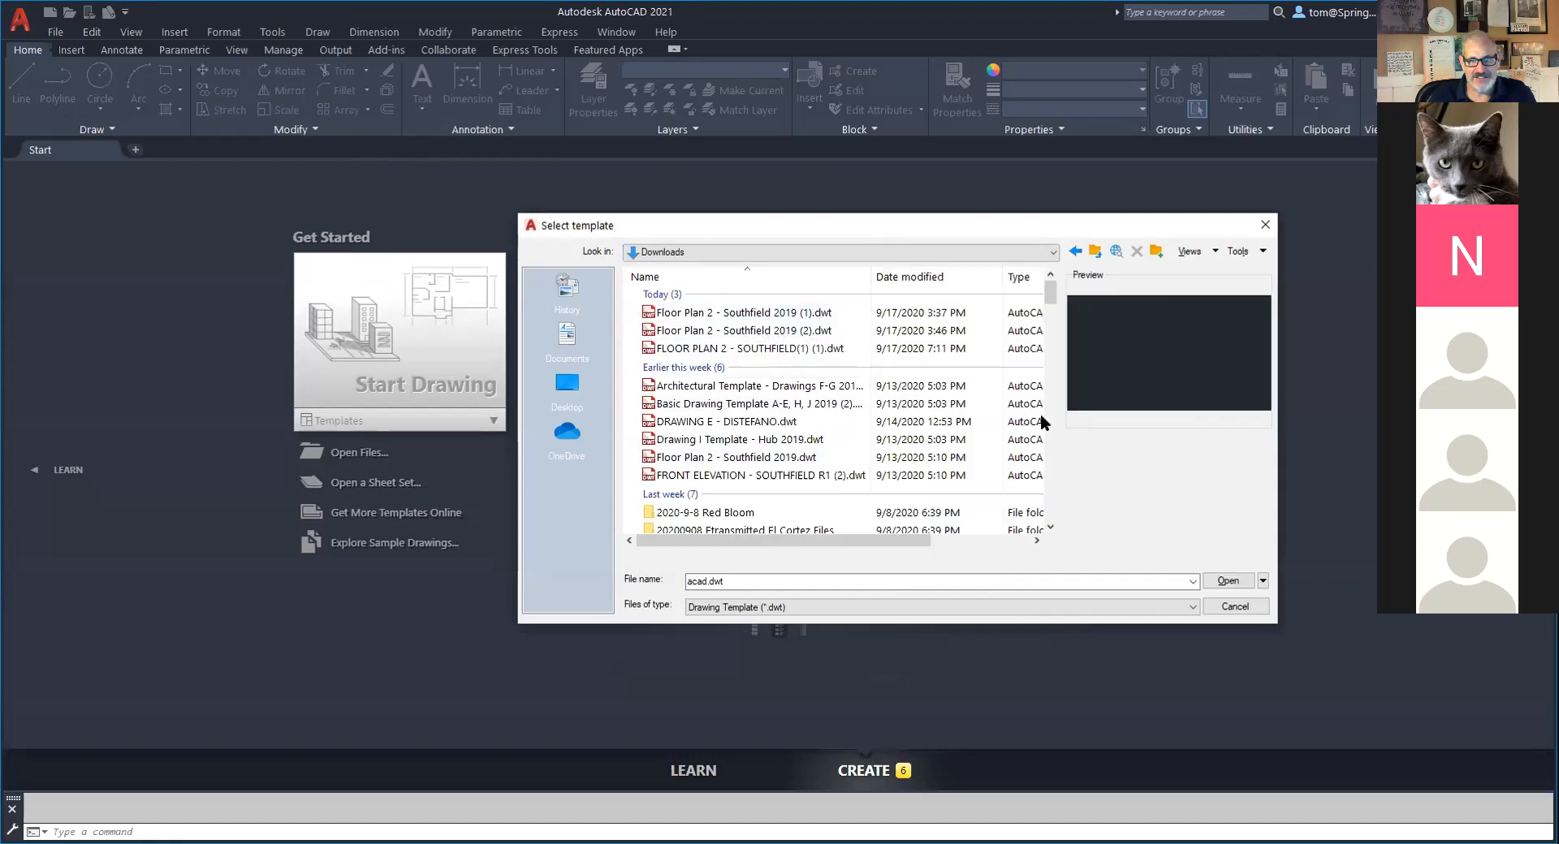
pyautogui.doubleClick(753, 317)
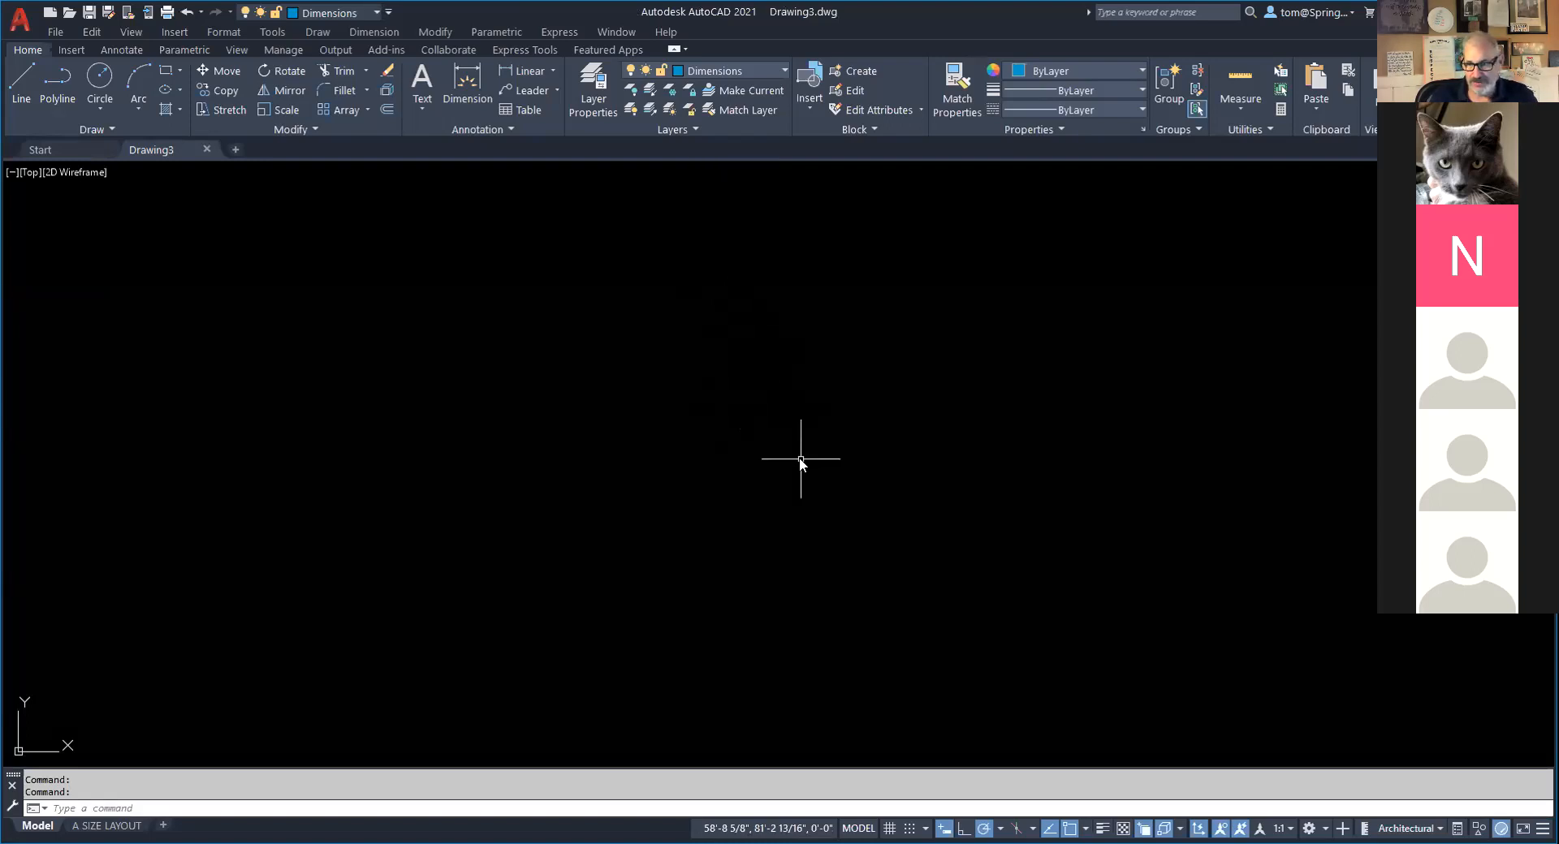
# Check the blocks available for insertion in the new template-based drawing, then close the drawing.
pyautogui.write('i')
pyautogui.press('Return')
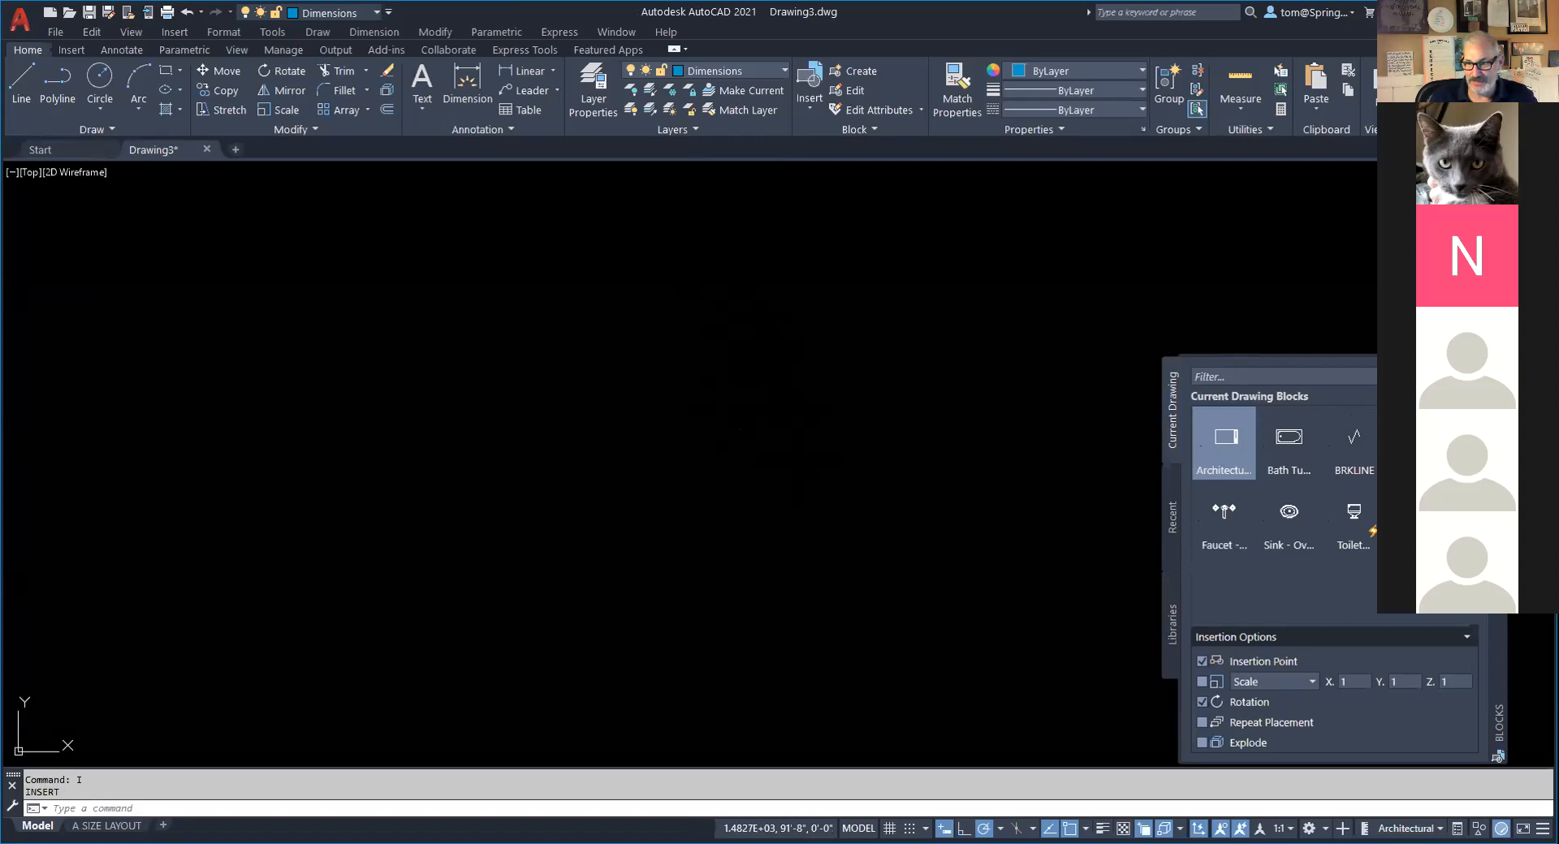
pyautogui.click(1497, 365)
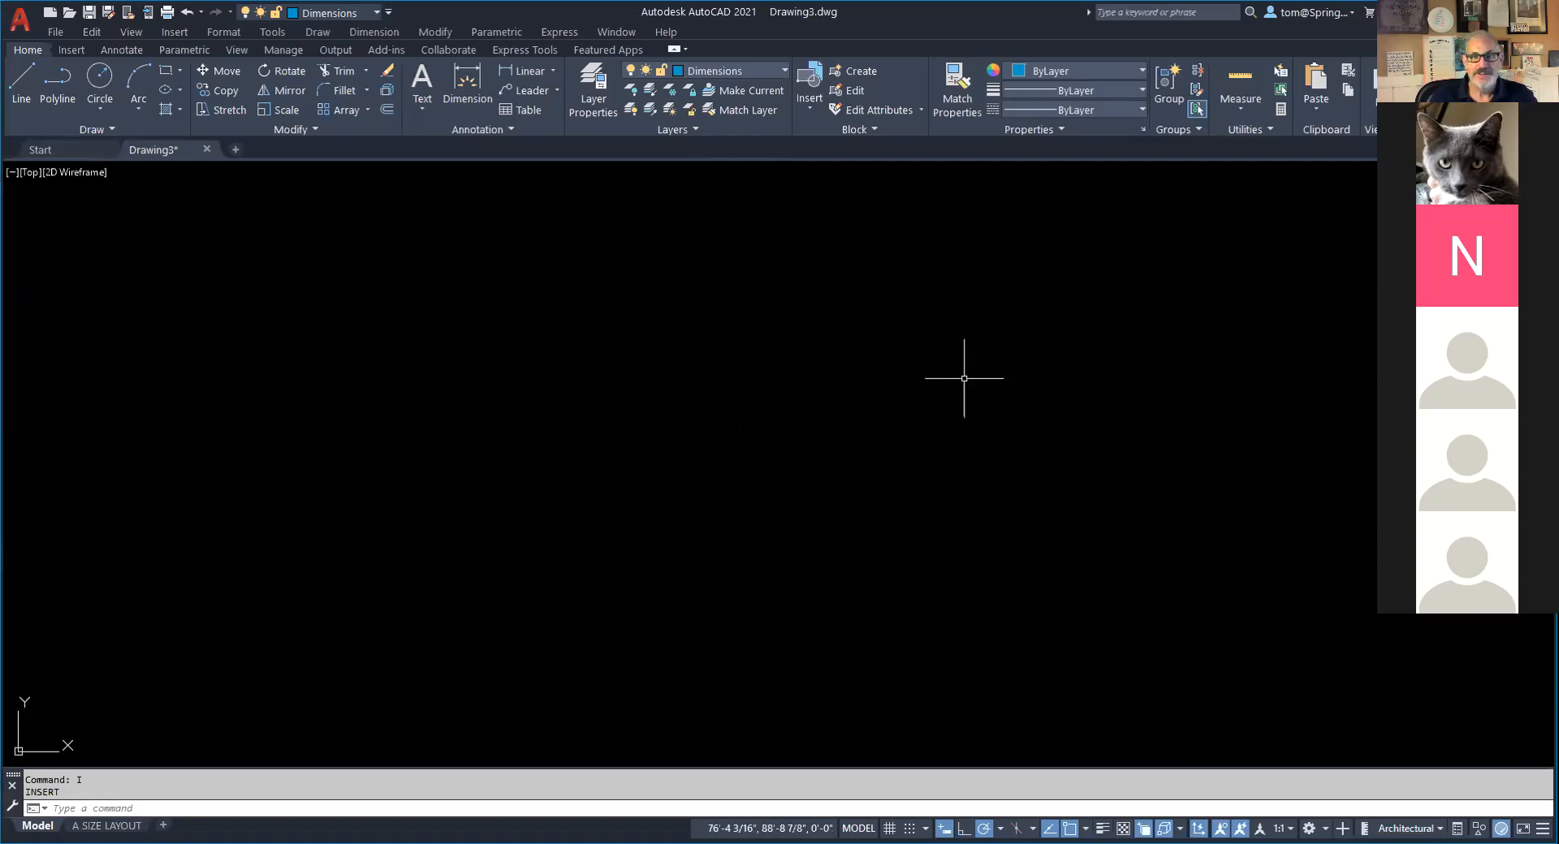
pyautogui.click(206, 149)
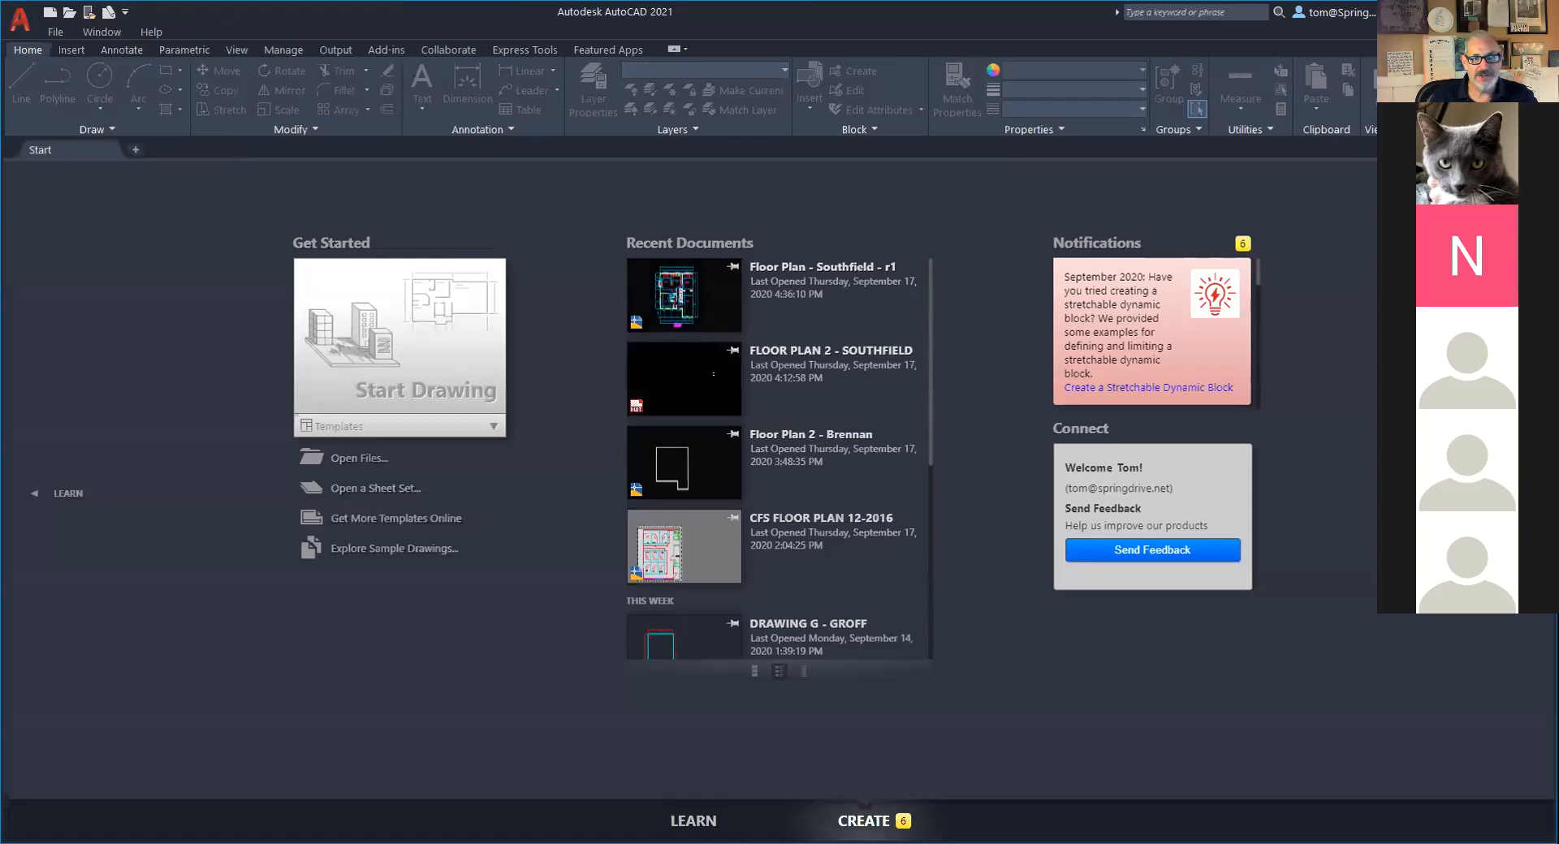
# Create a new drawing from the FLOOR PLAN 2 - SOUTHFIELD(1) (1).dwt template in Downloads and show its blocks available for insertion.
pyautogui.click(70, 13)
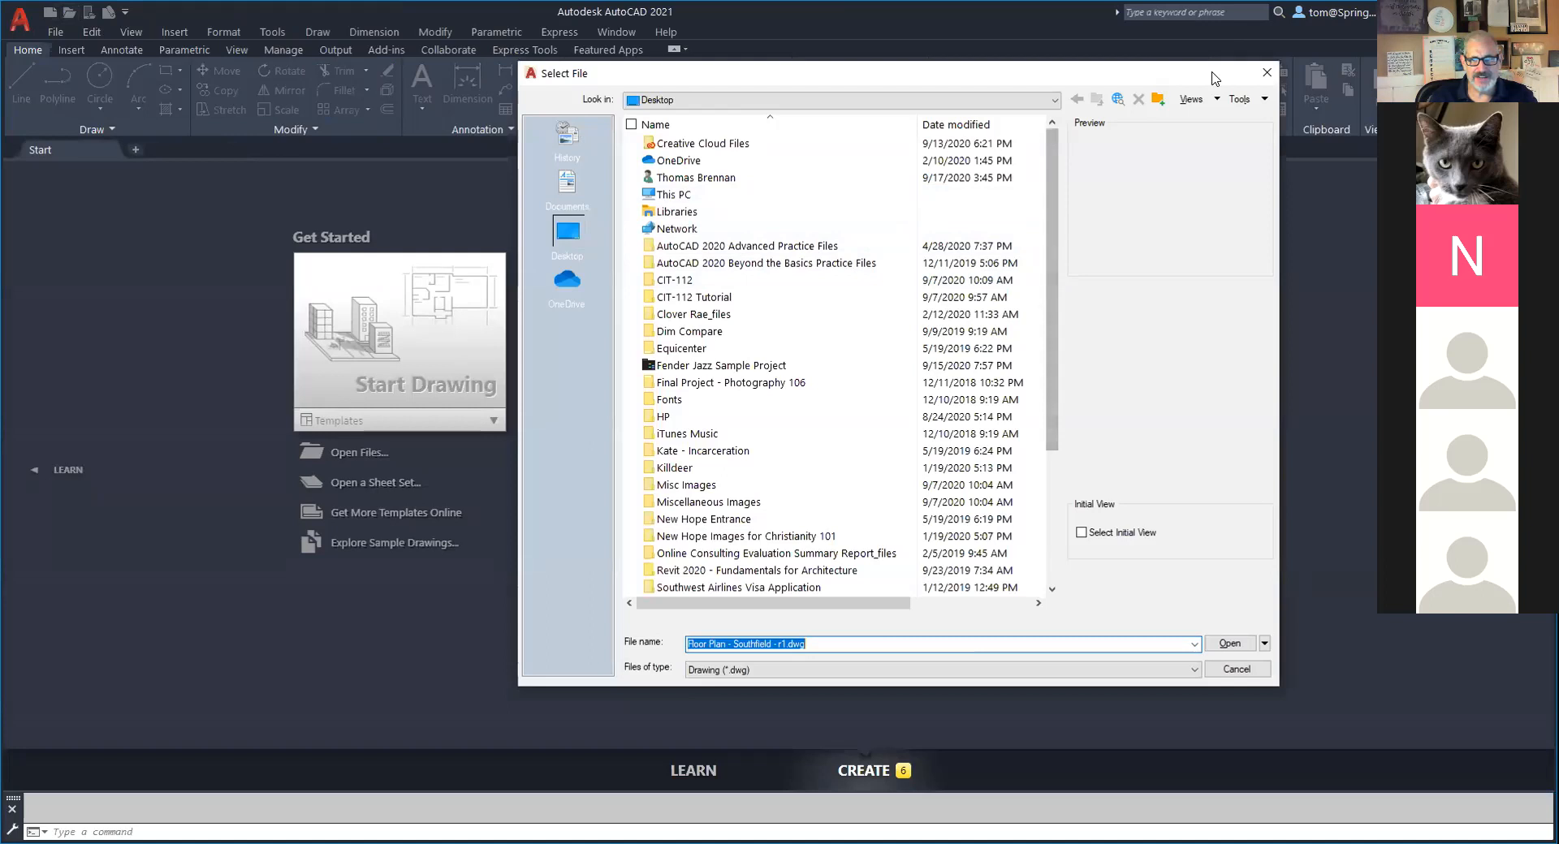
pyautogui.click(1267, 75)
pyautogui.click(49, 12)
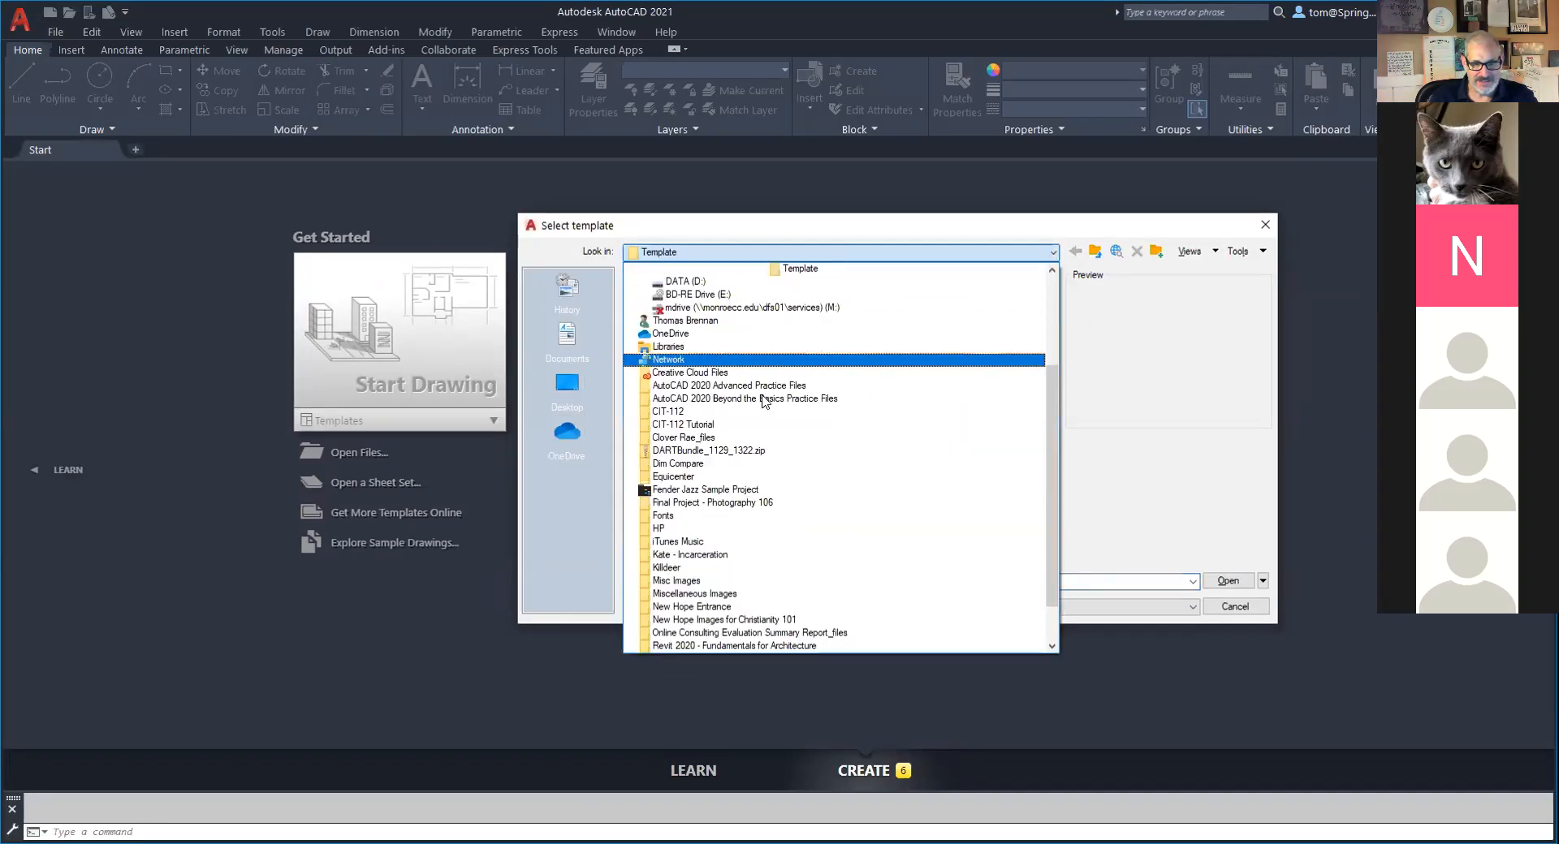
pyautogui.click(760, 320)
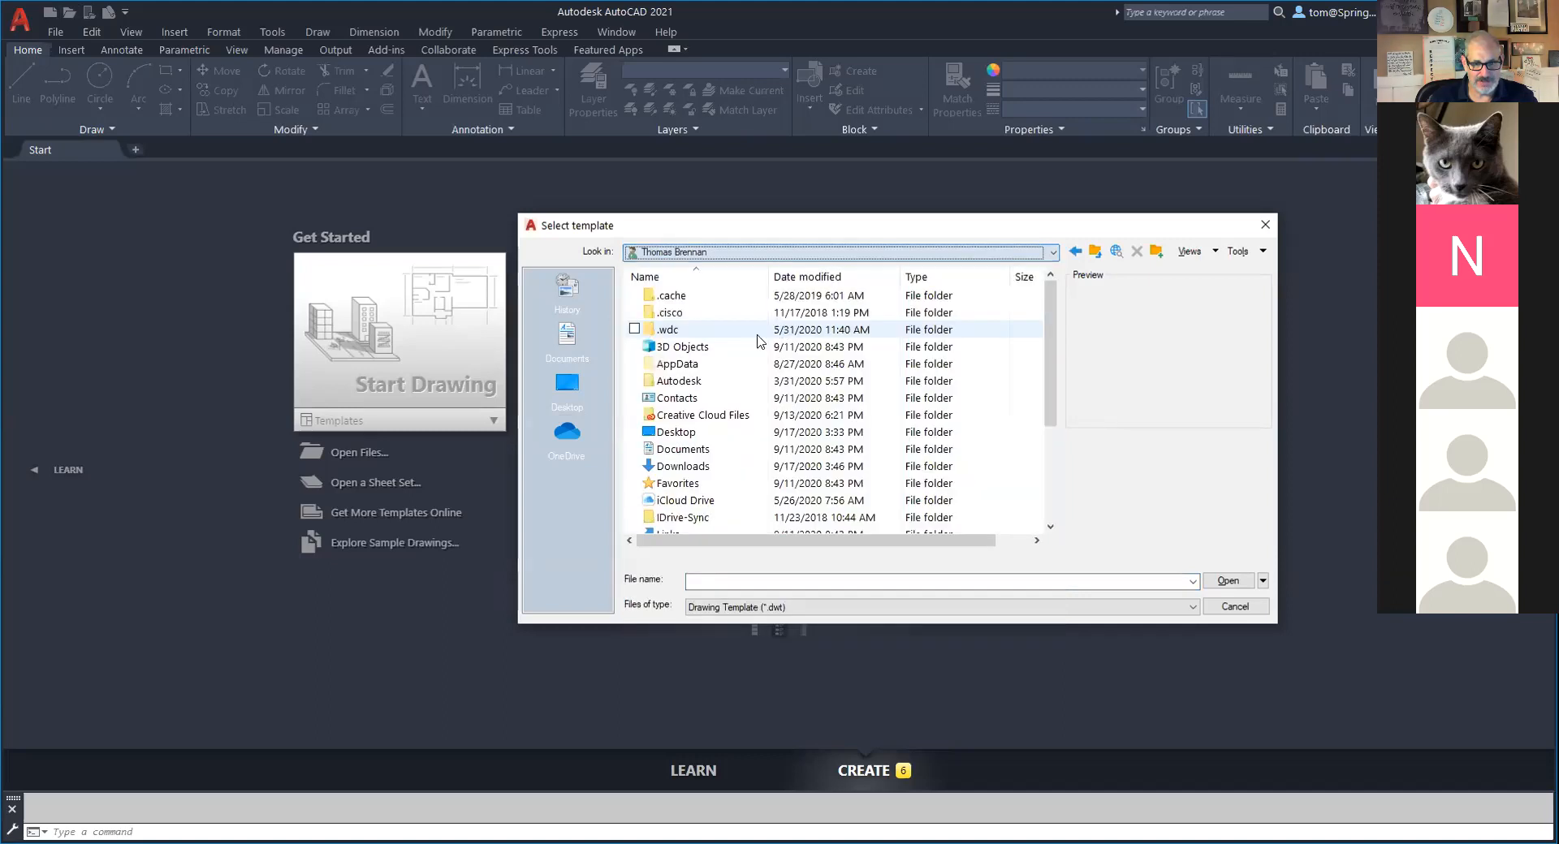
pyautogui.doubleClick(680, 466)
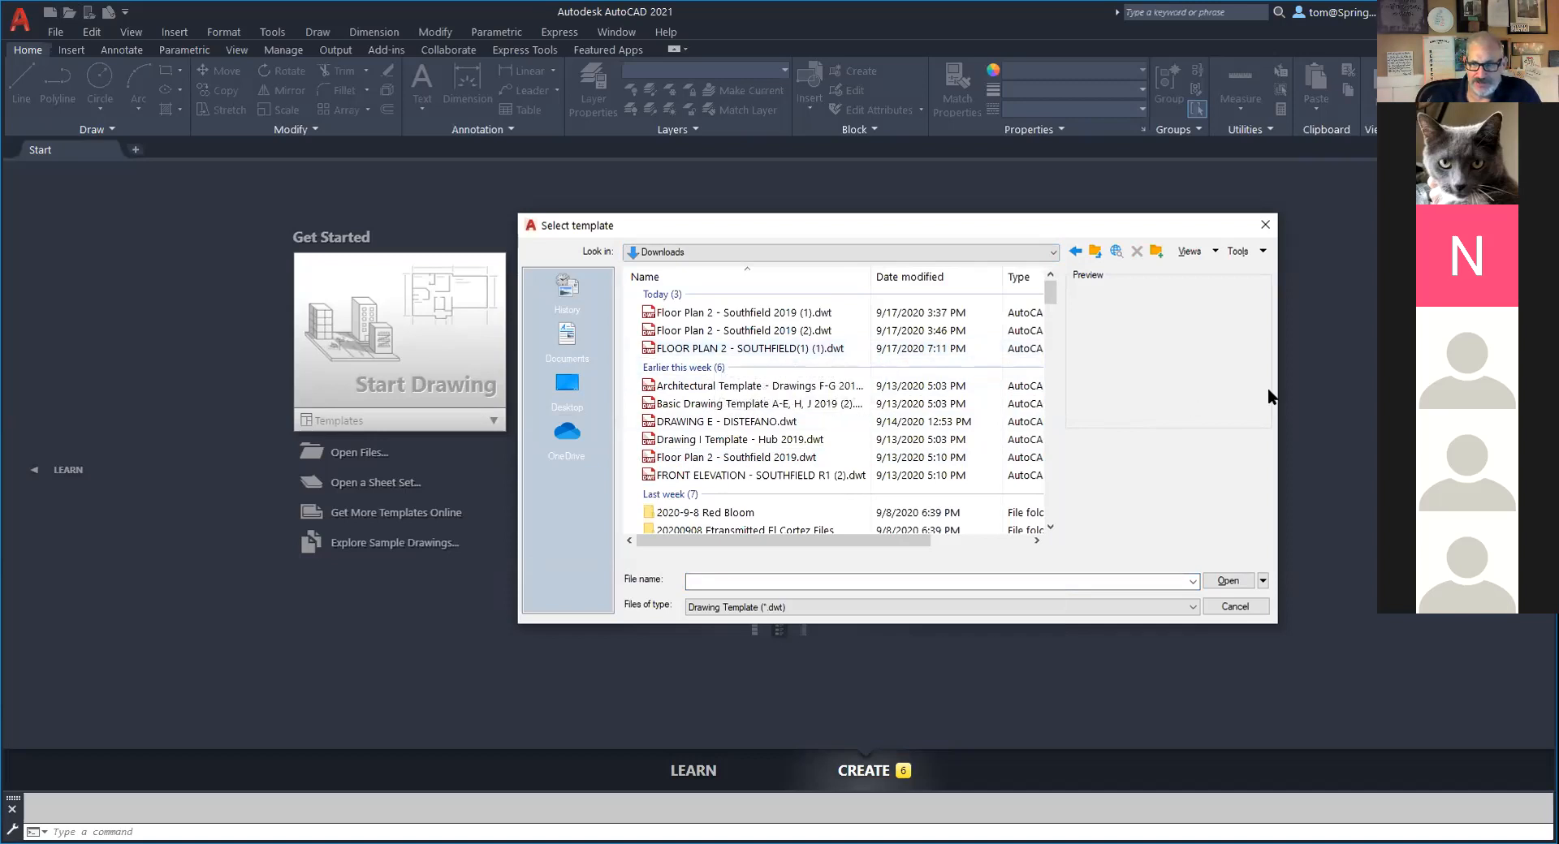
pyautogui.moveTo(1279, 387); pyautogui.dragTo(1479, 386)
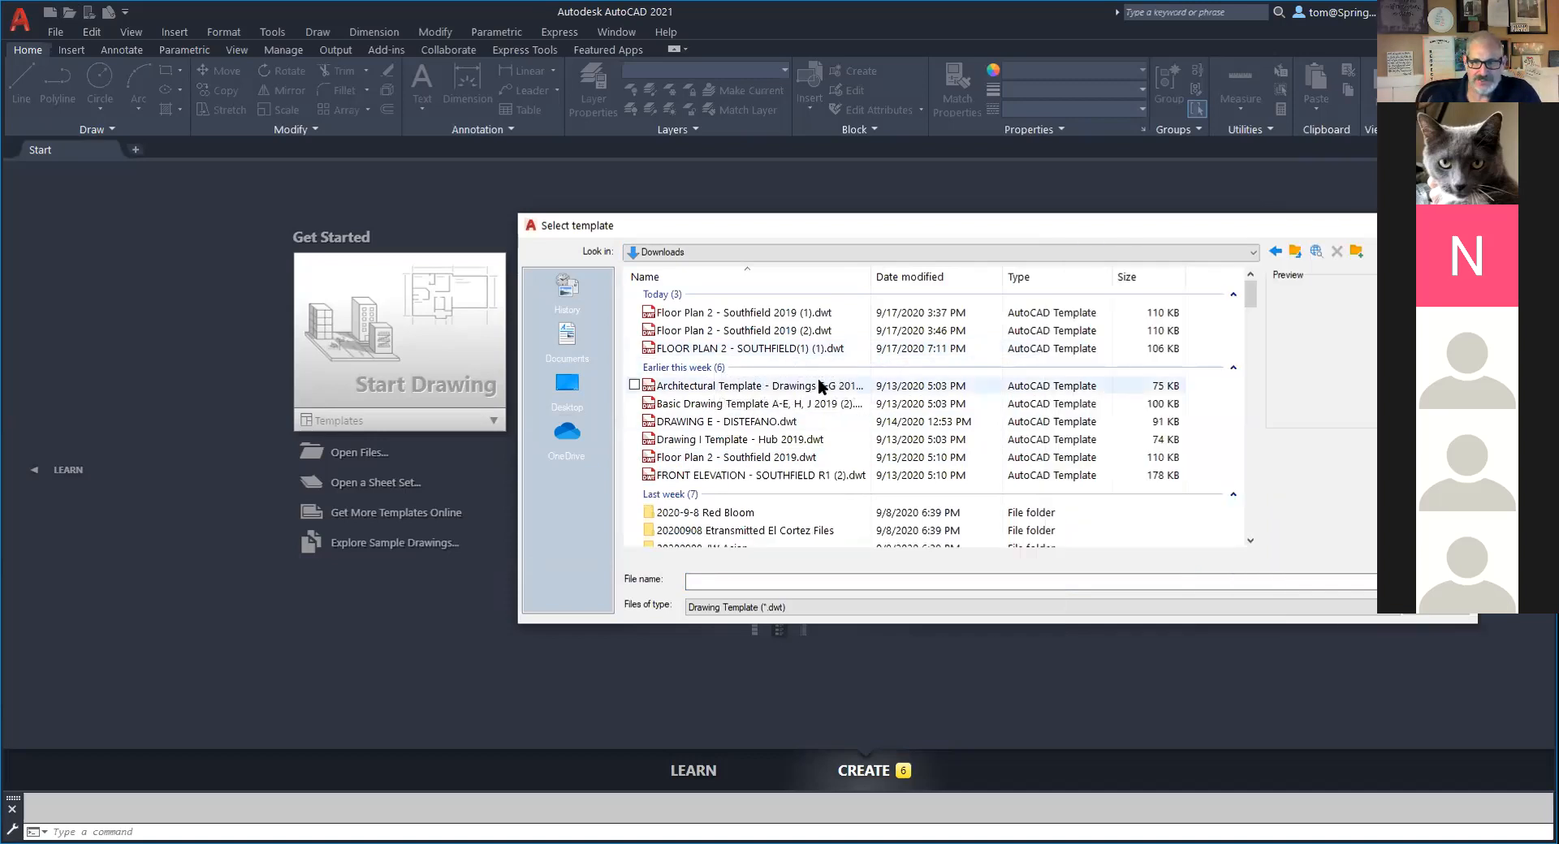
pyautogui.click(802, 349)
pyautogui.doubleClick(802, 349)
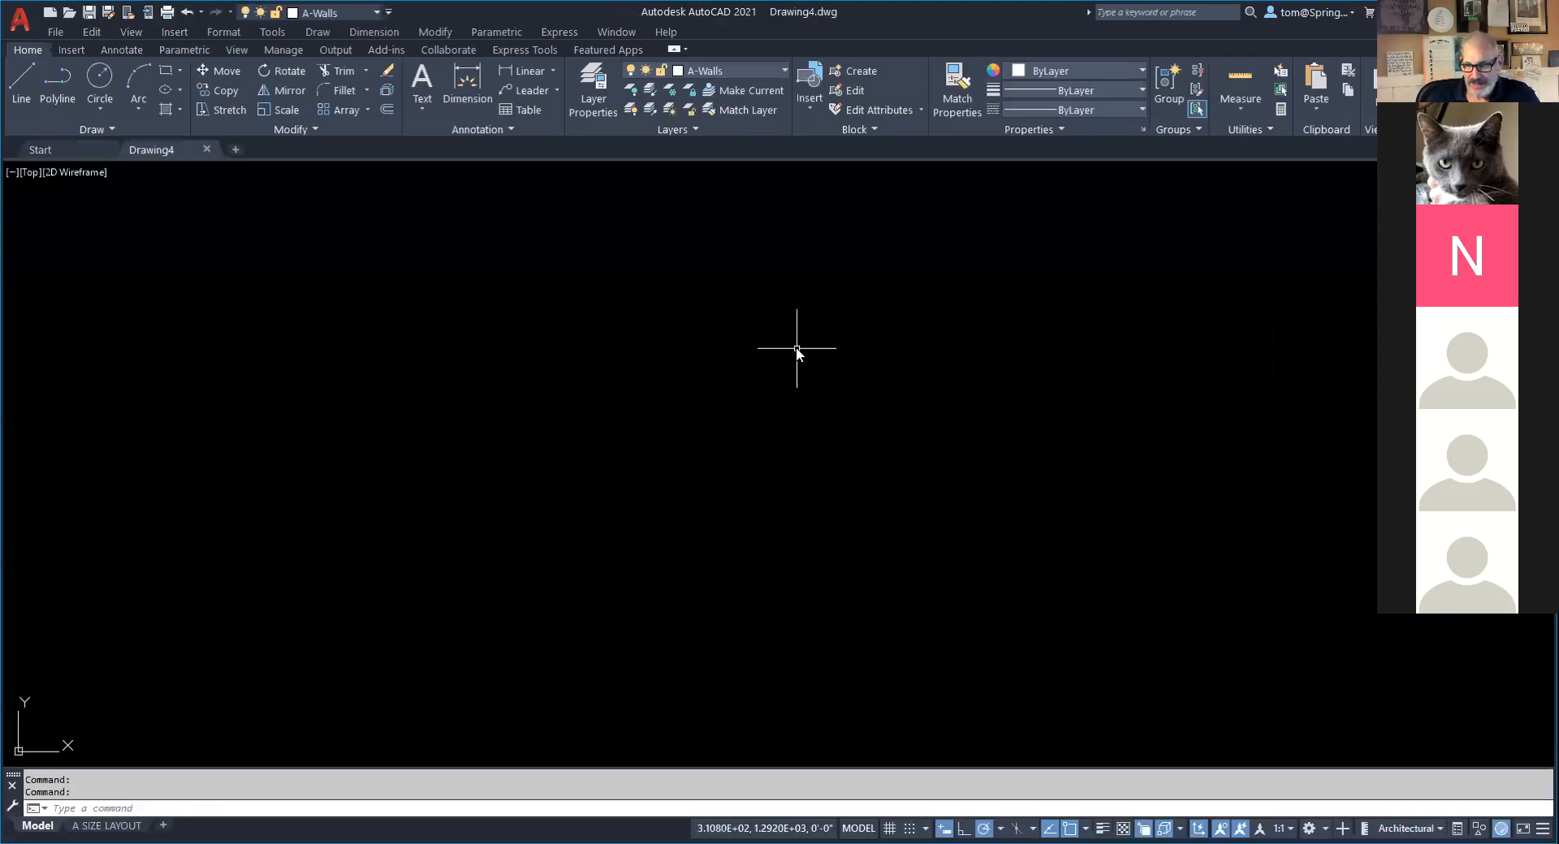
pyautogui.write('I')
pyautogui.press('Return')
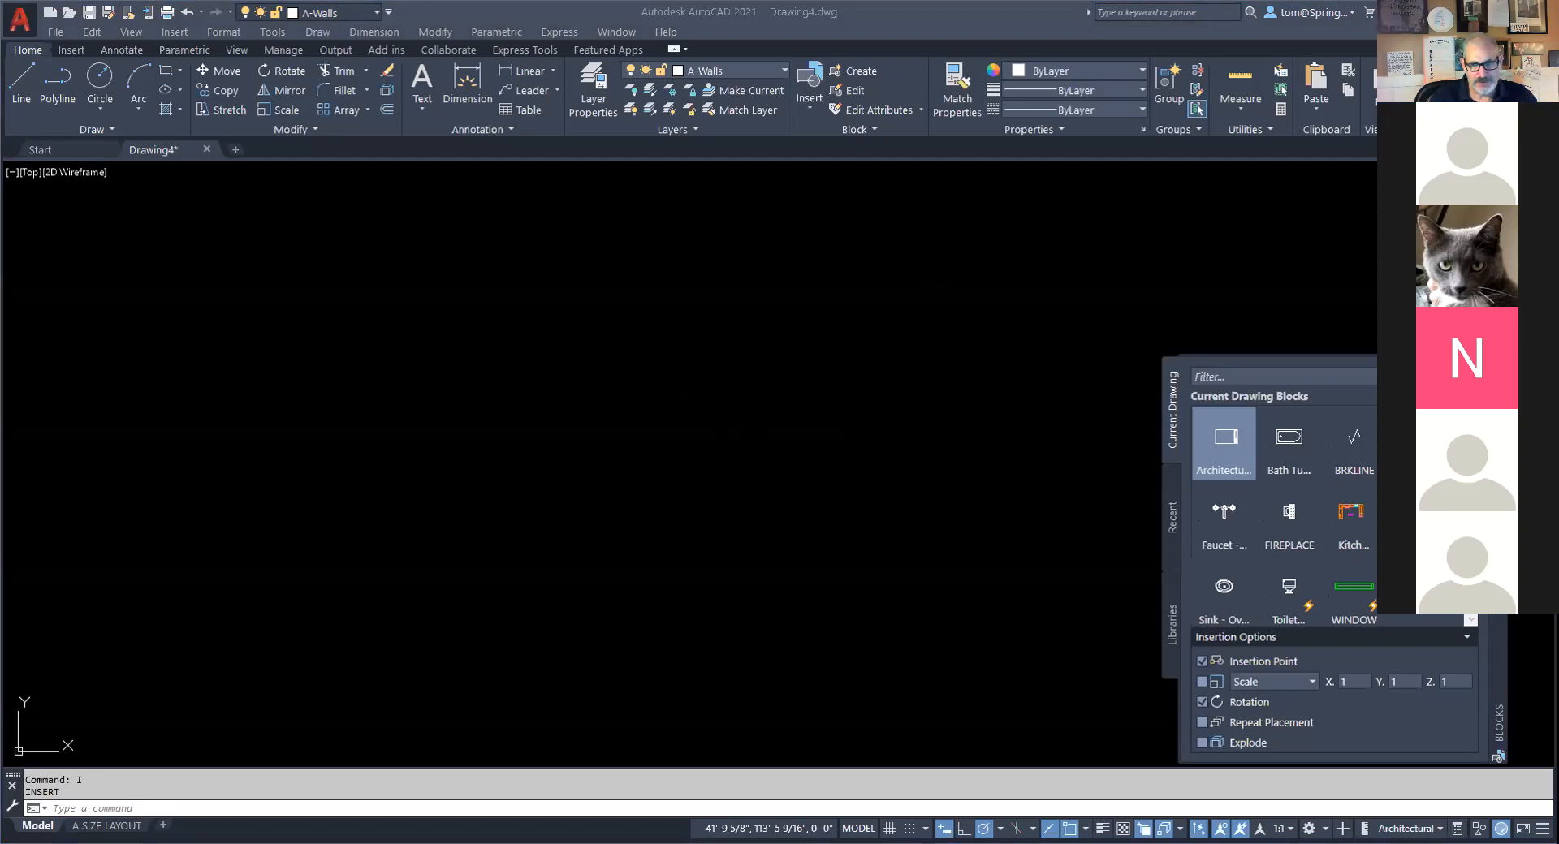
# Switch to the browser, open the downloaded Floor Plan - Southfield PDF and rotate it counterclockwise to read the exterior dimensions.
pyautogui.hotkey('alt', 'Tab')
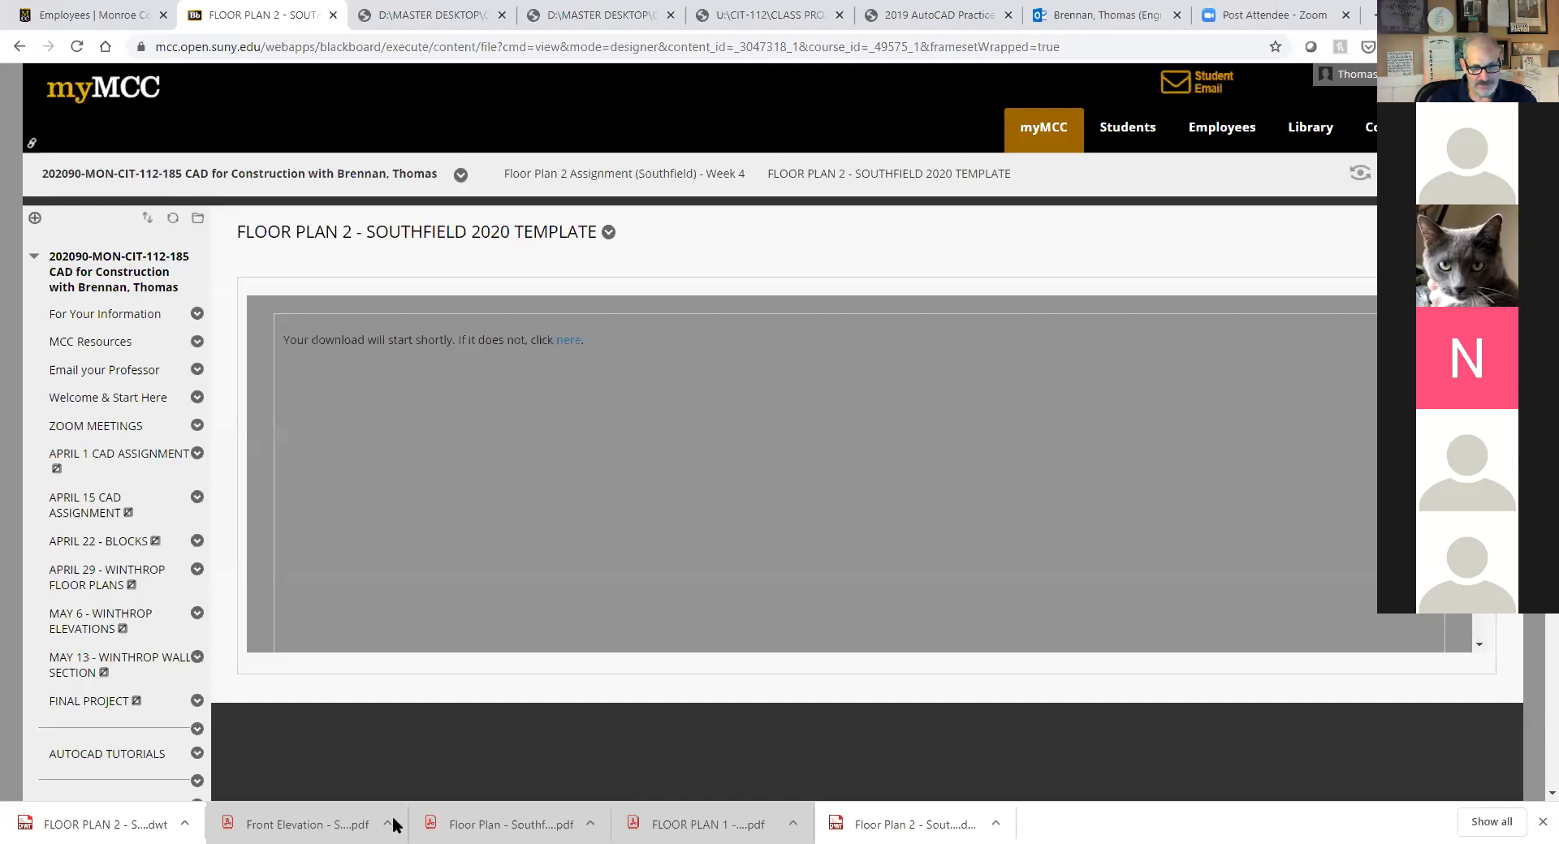
pyautogui.click(515, 825)
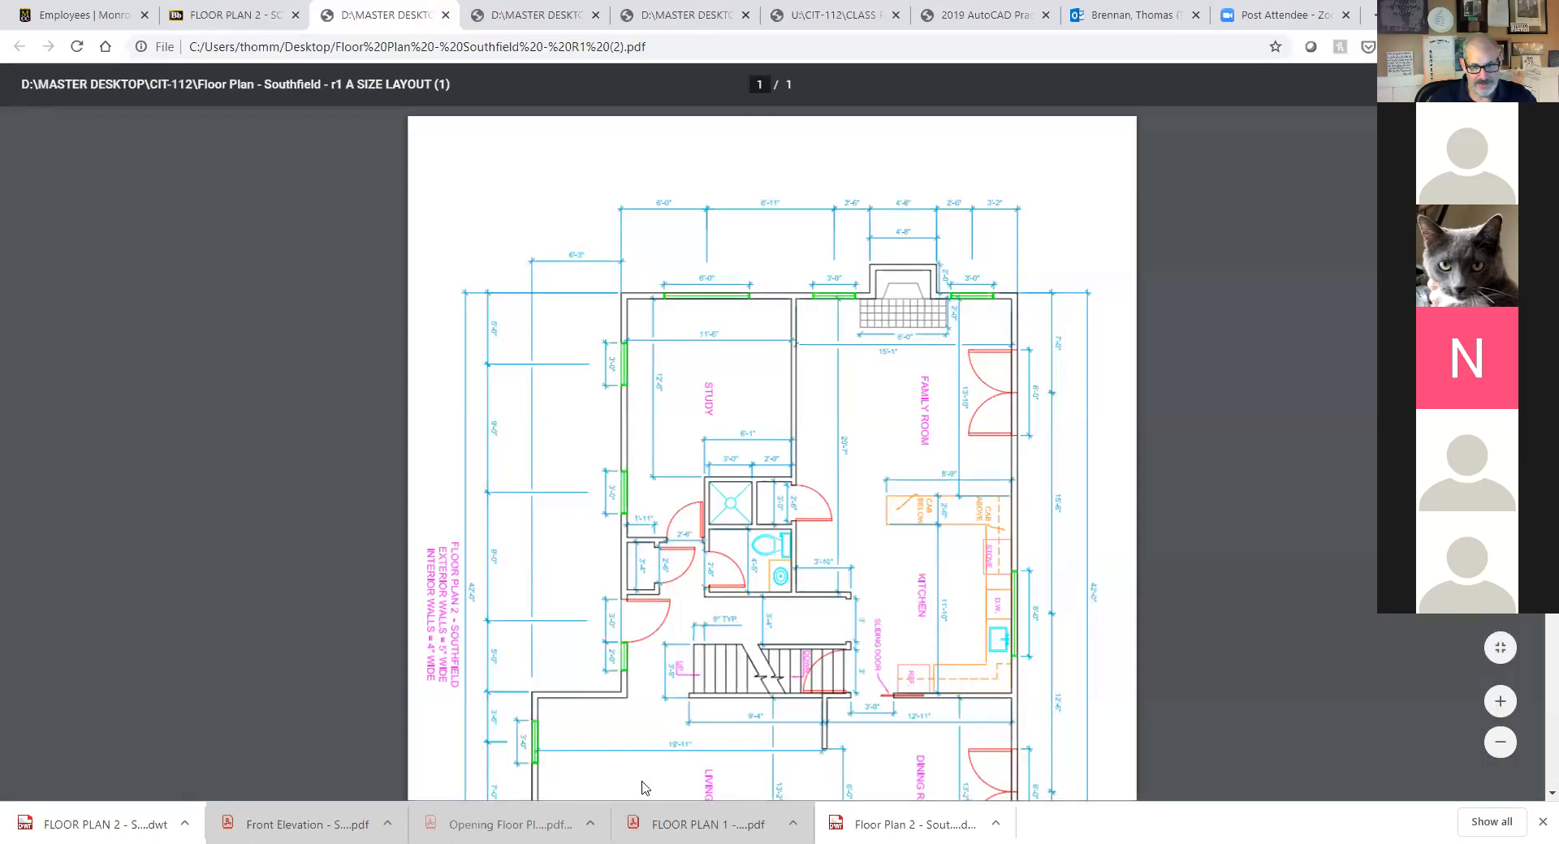
pyautogui.rightClick(1182, 368)
pyautogui.click(1267, 565)
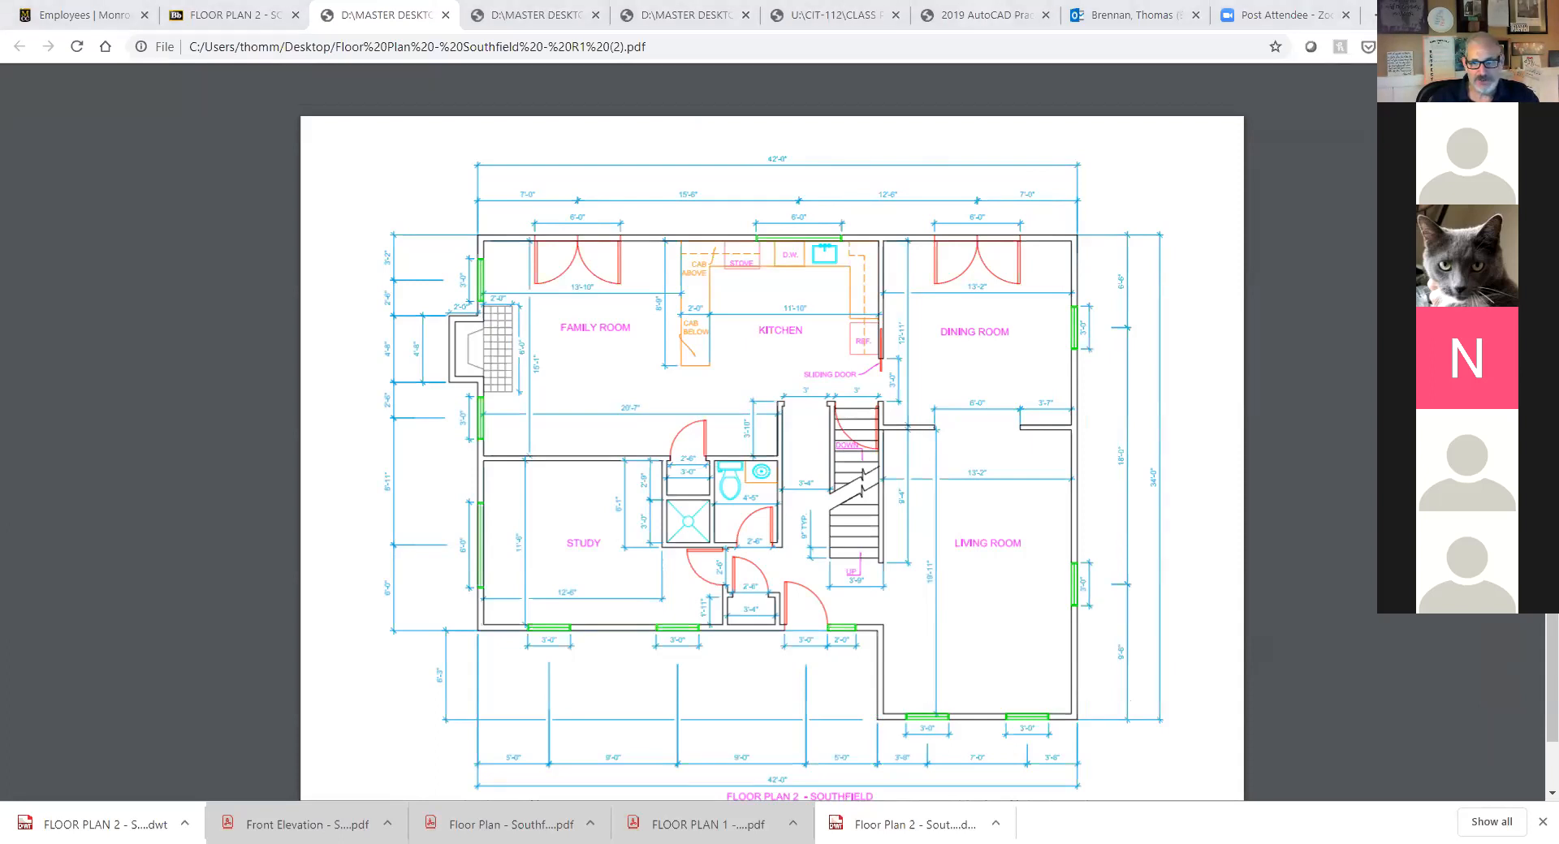
# Return to AutoCAD and start the exterior wall polyline with a 42' segment to the right and a 34' segment down.
pyautogui.hotkey('alt', 'Tab')
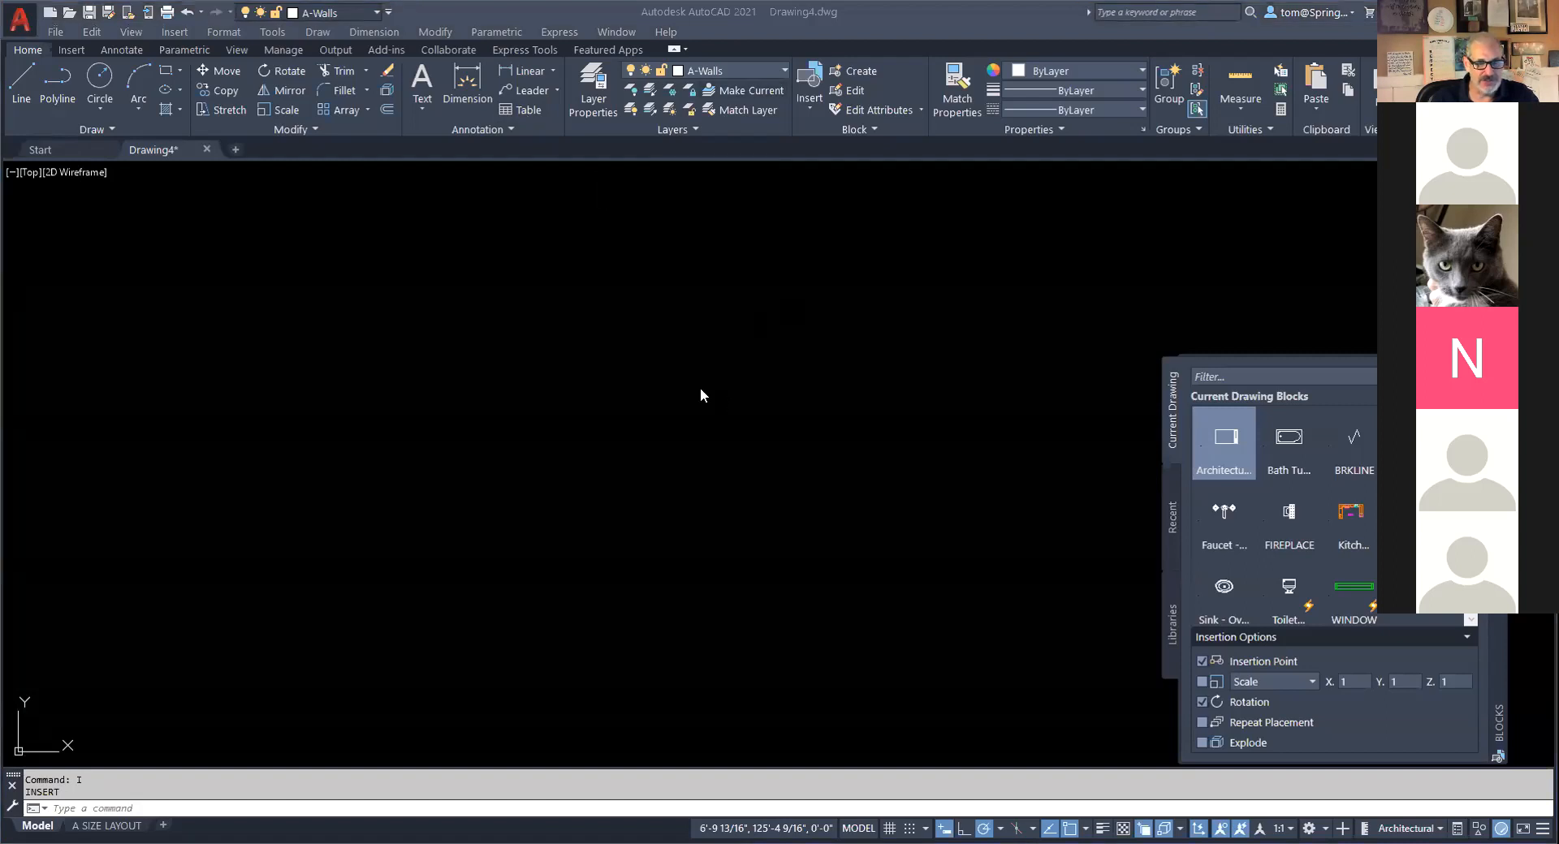
pyautogui.click(57, 84)
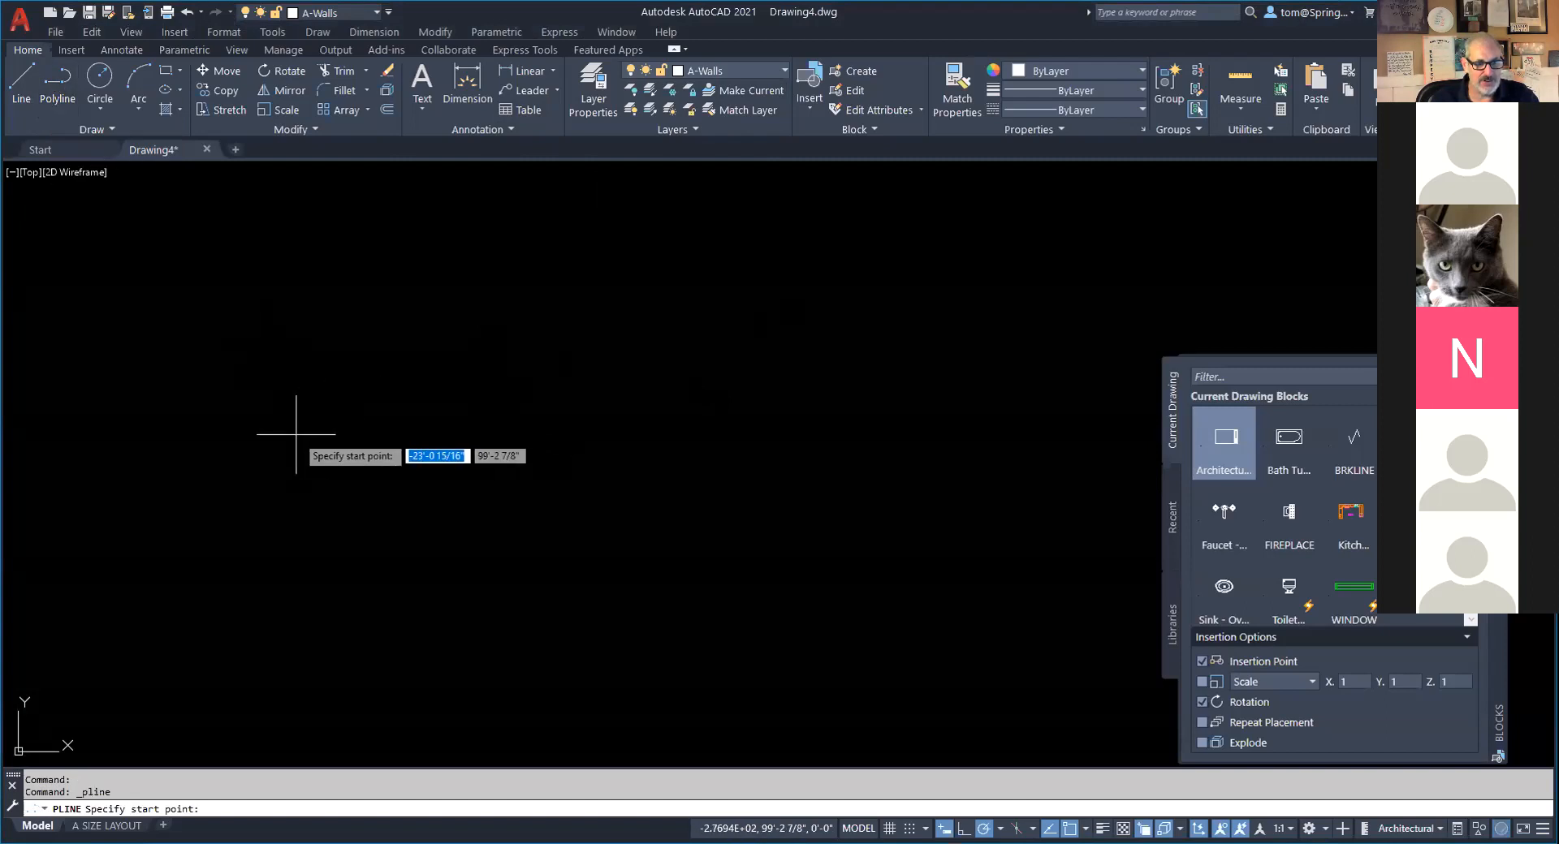
pyautogui.click(295, 407)
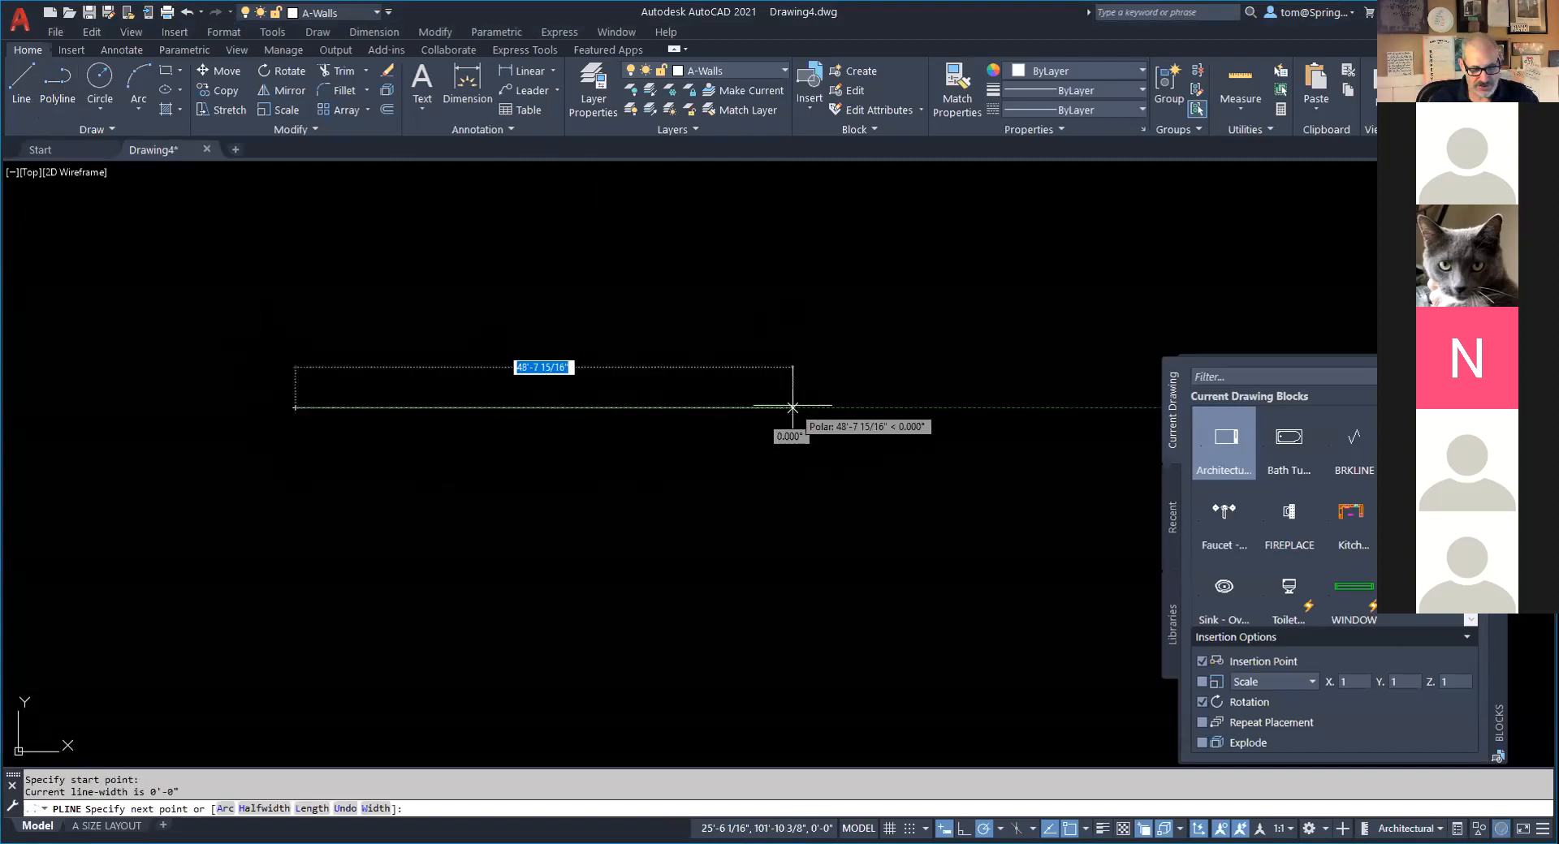
pyautogui.write('42')
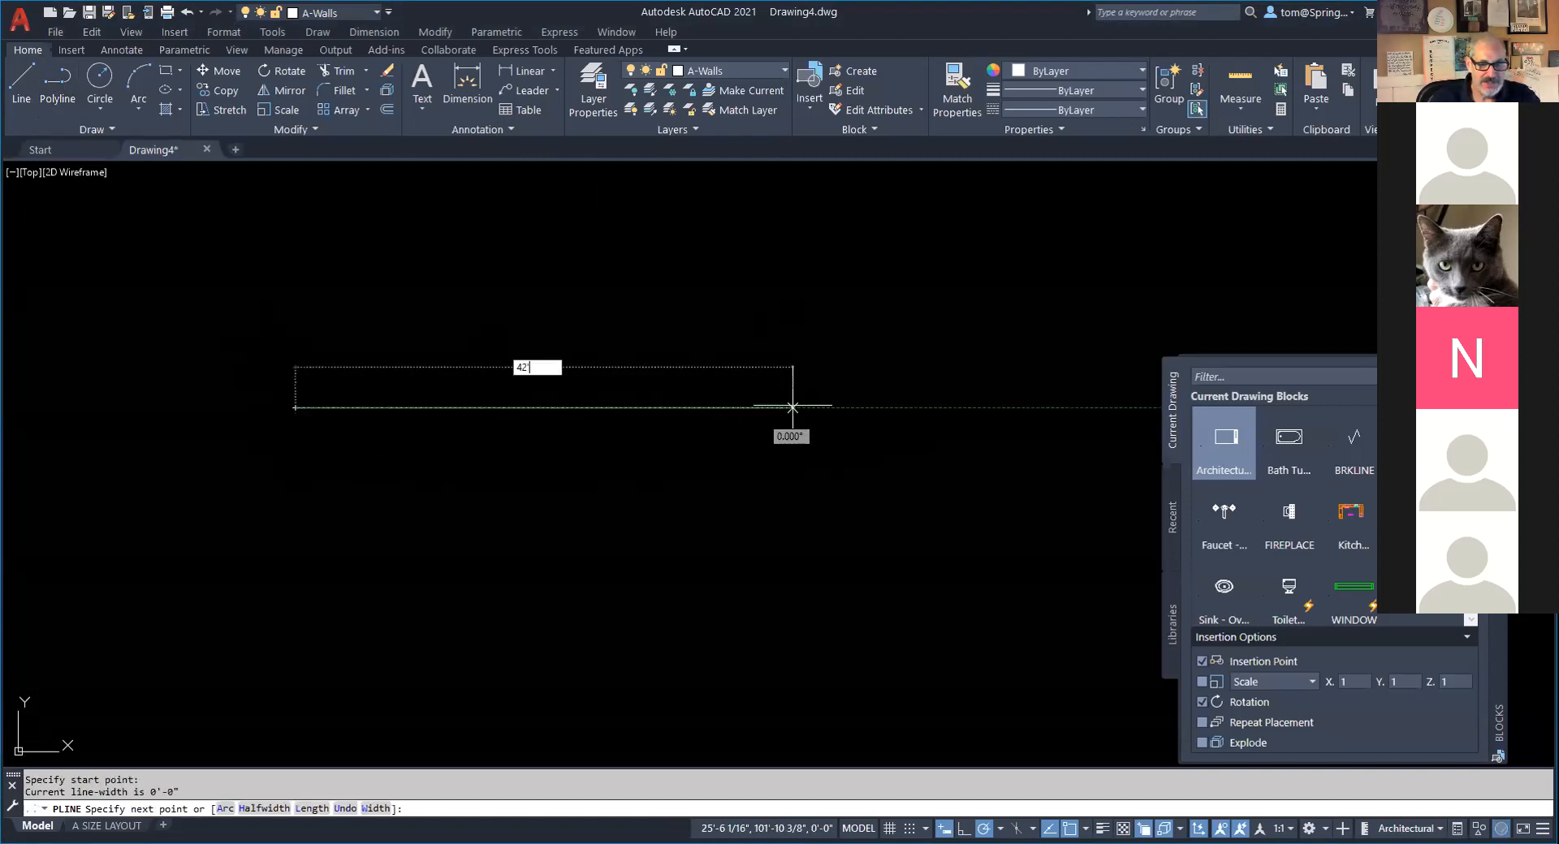
pyautogui.write("'")
pyautogui.press('Return')
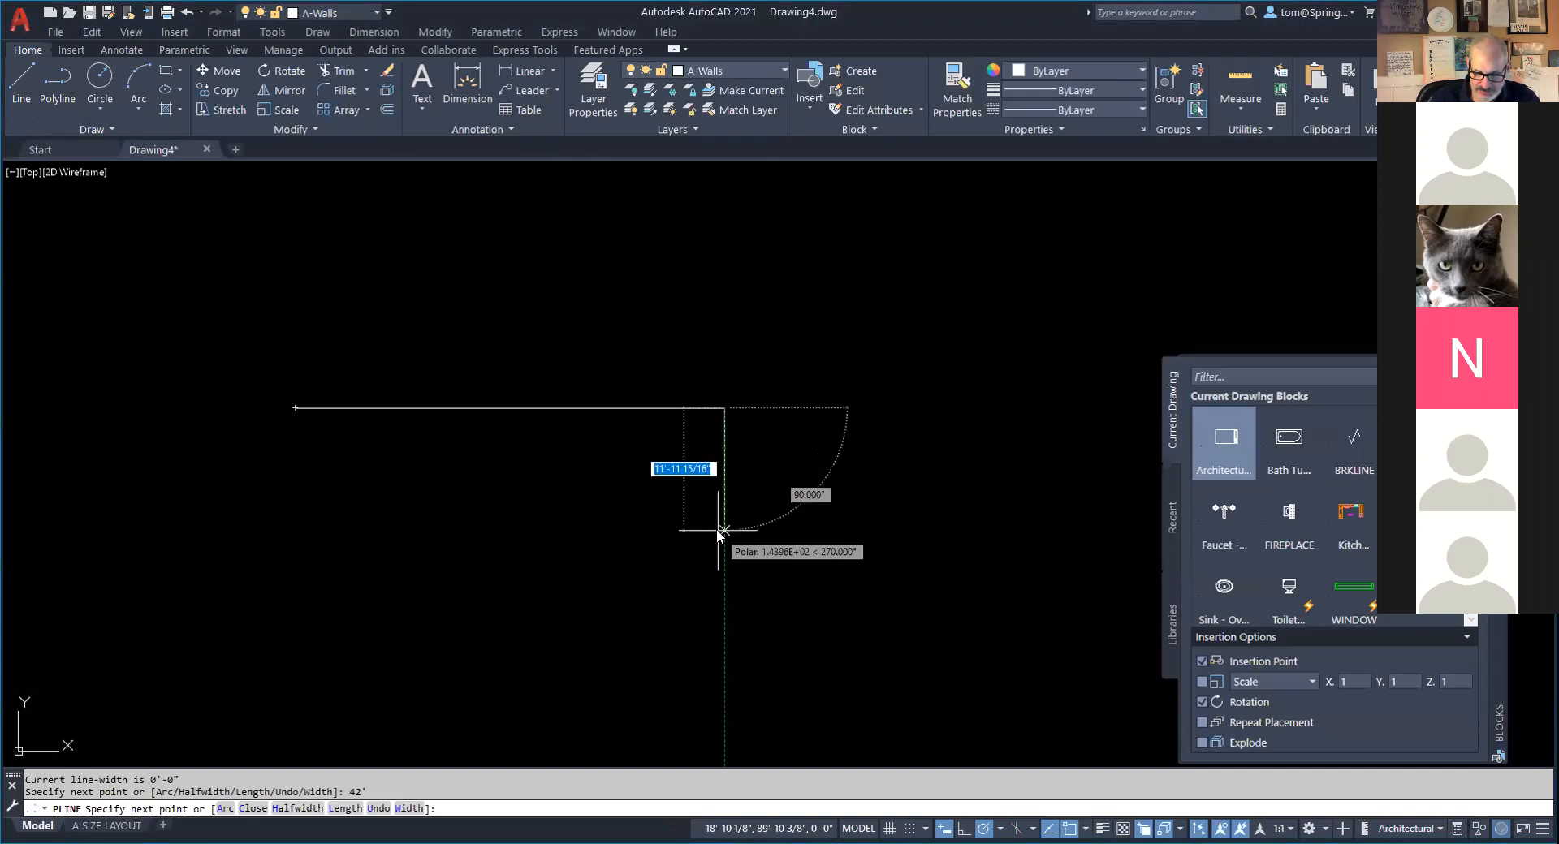
pyautogui.write("34'")
pyautogui.press('Return')
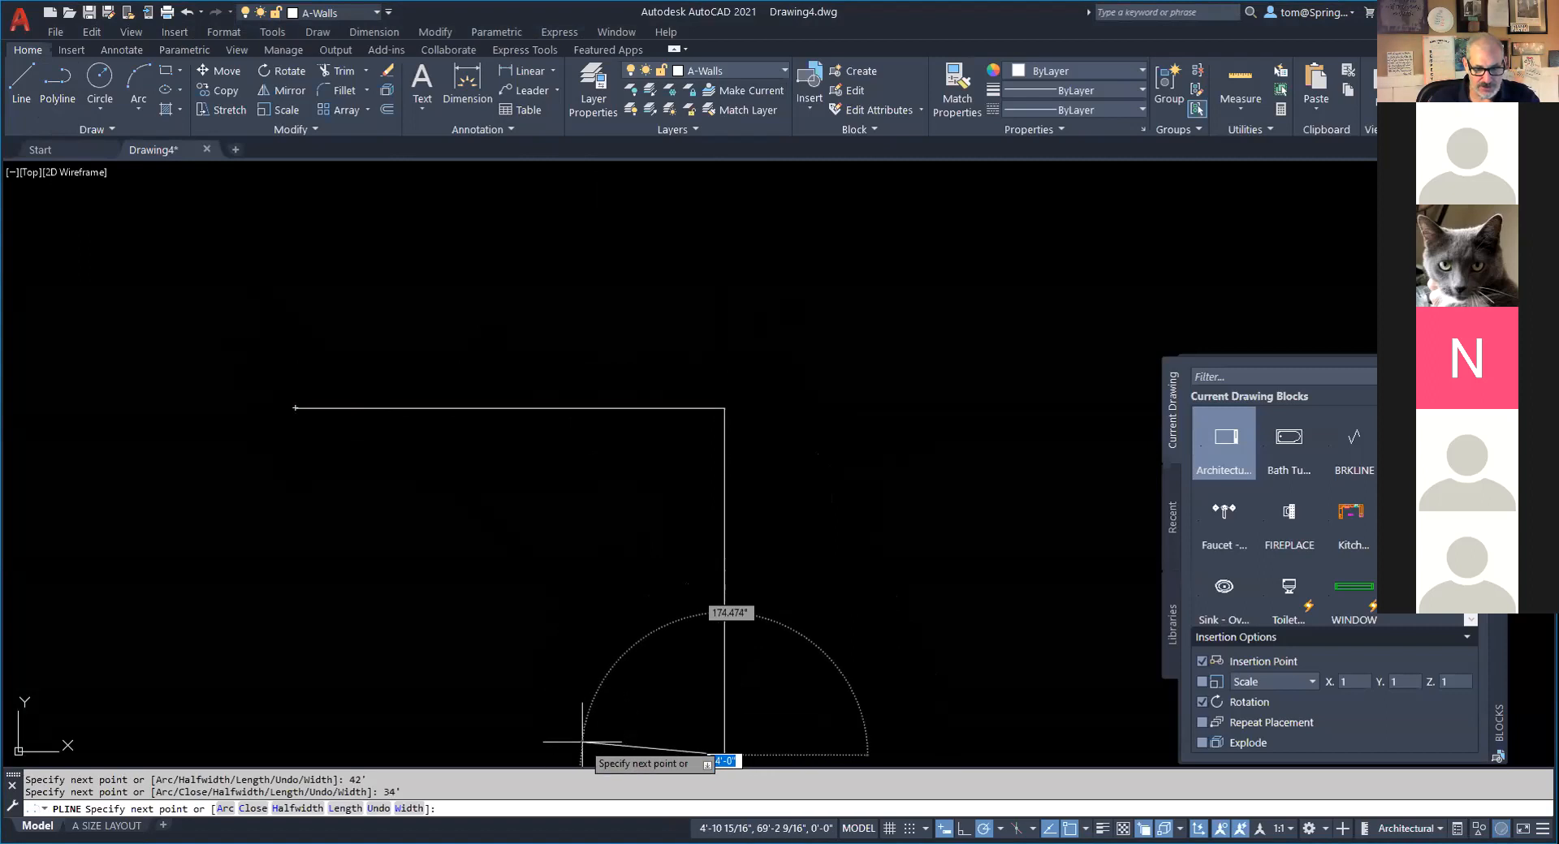
# Complete the exterior outline with segments 14' left and 6'3" up, then left to align with the start point and up to it.
pyautogui.moveTo(583, 623); pyautogui.dragTo(586, 508, button='middle')
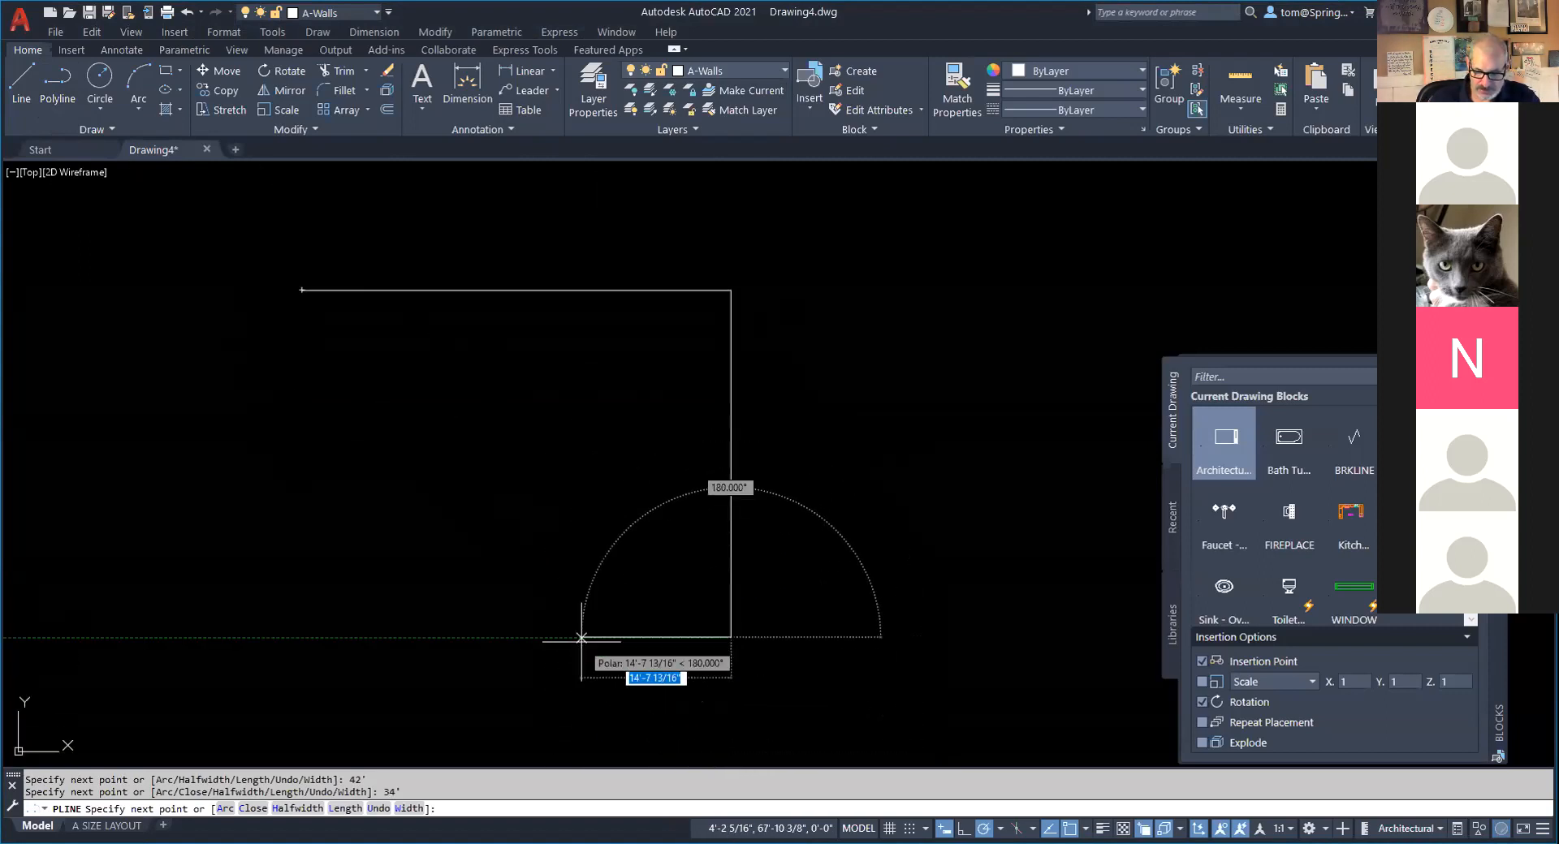
pyautogui.write("14'")
pyautogui.press('Return')
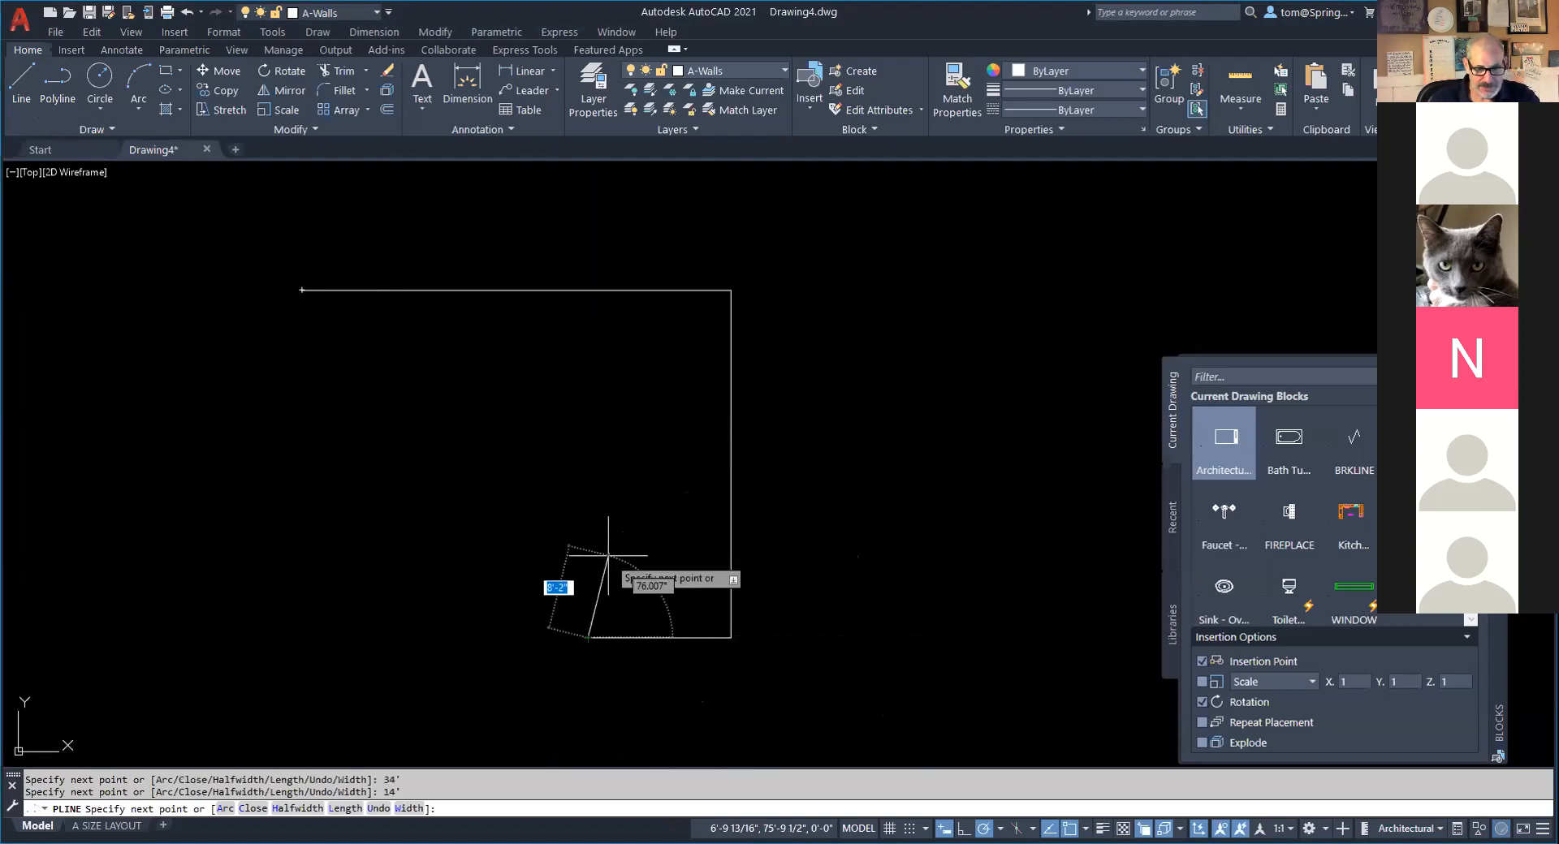
pyautogui.write("6'3")
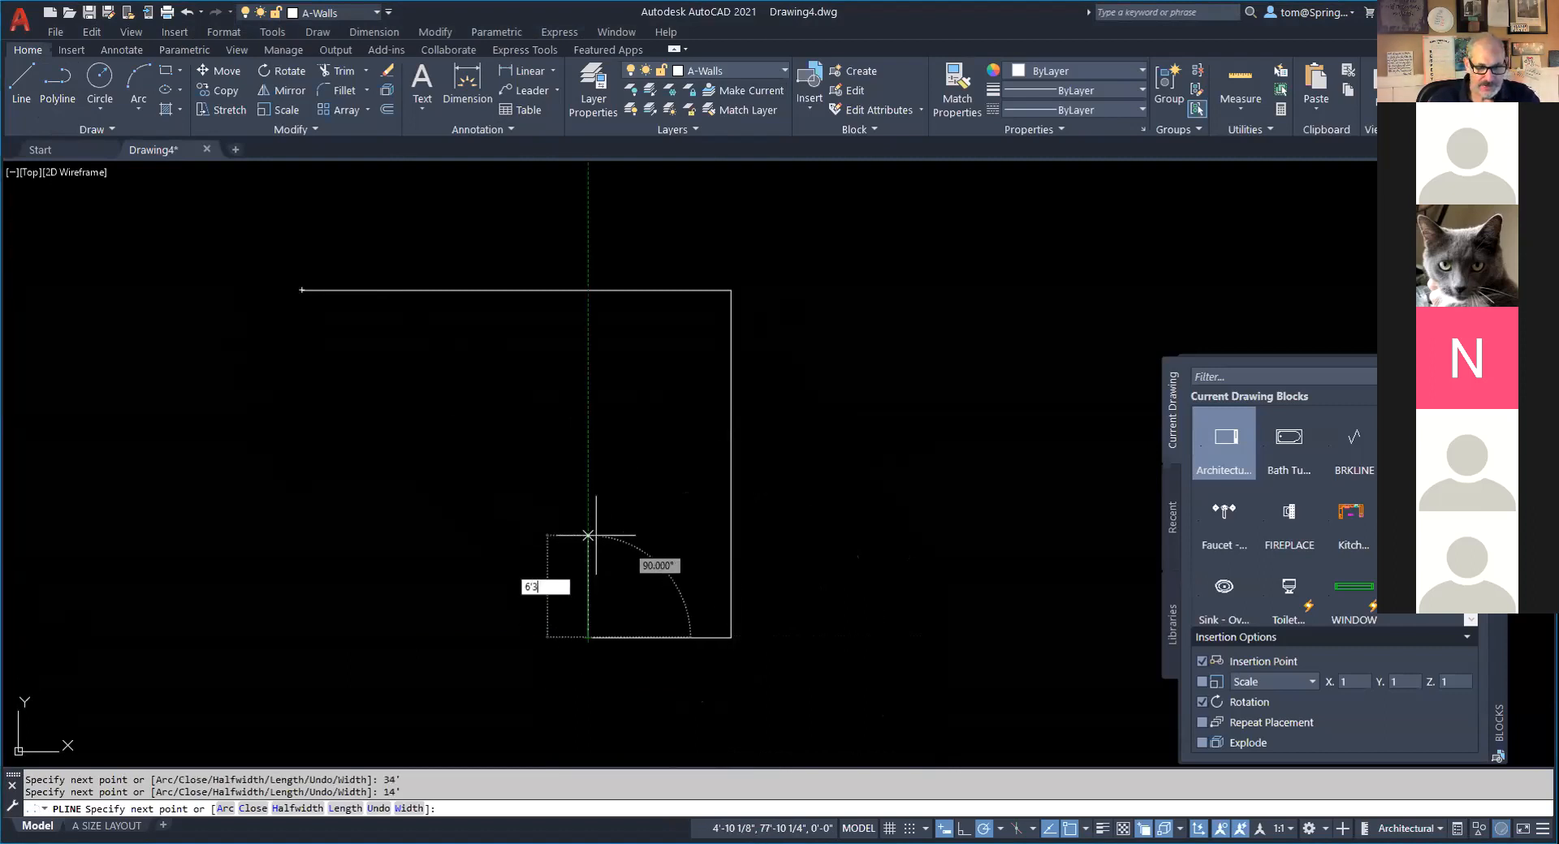
pyautogui.press('Return')
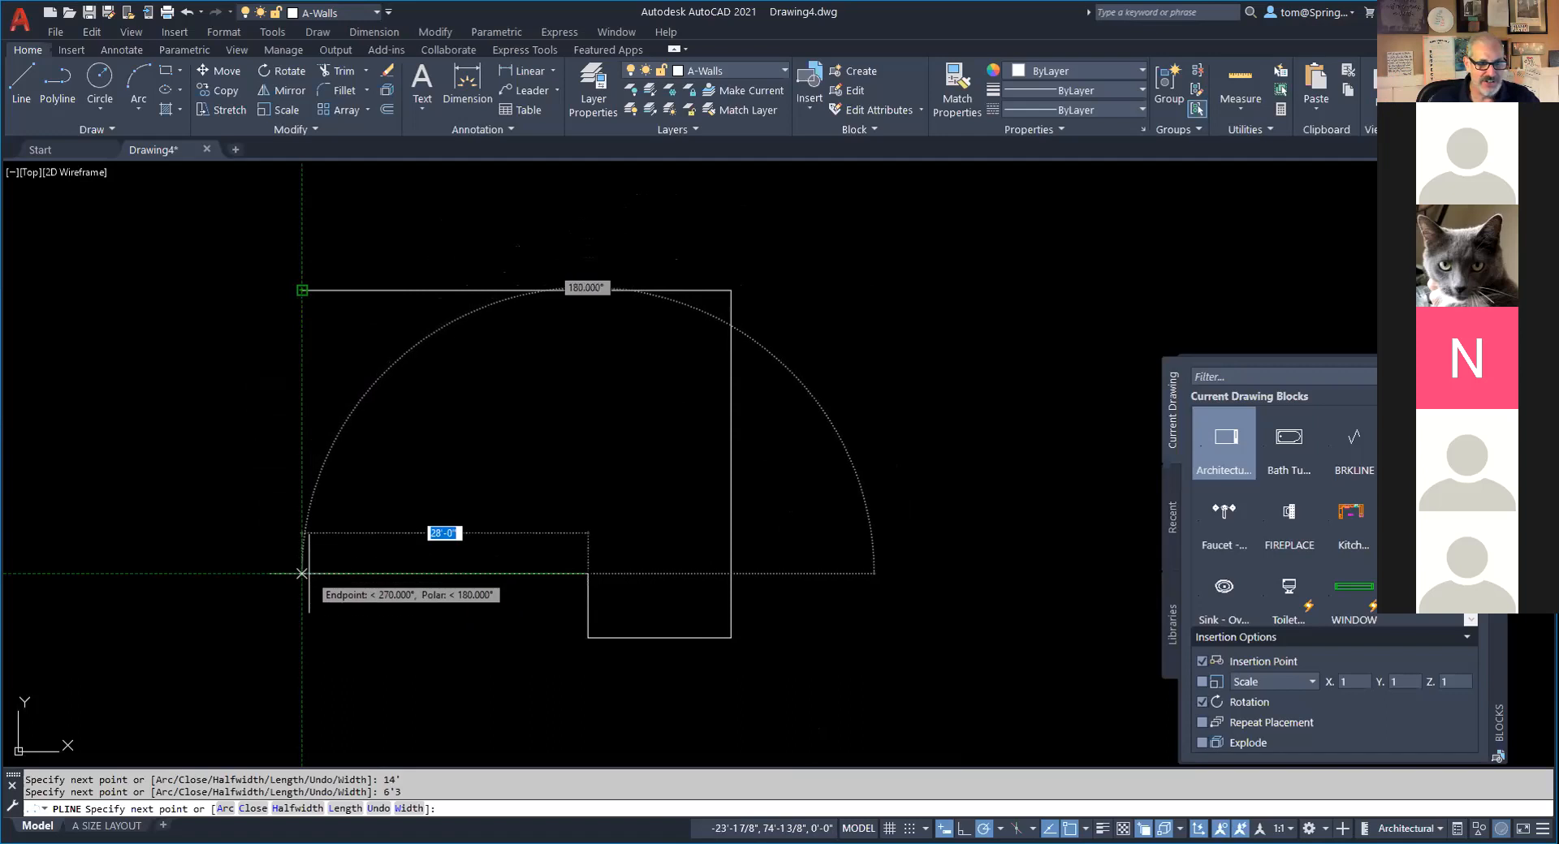
pyautogui.click(302, 574)
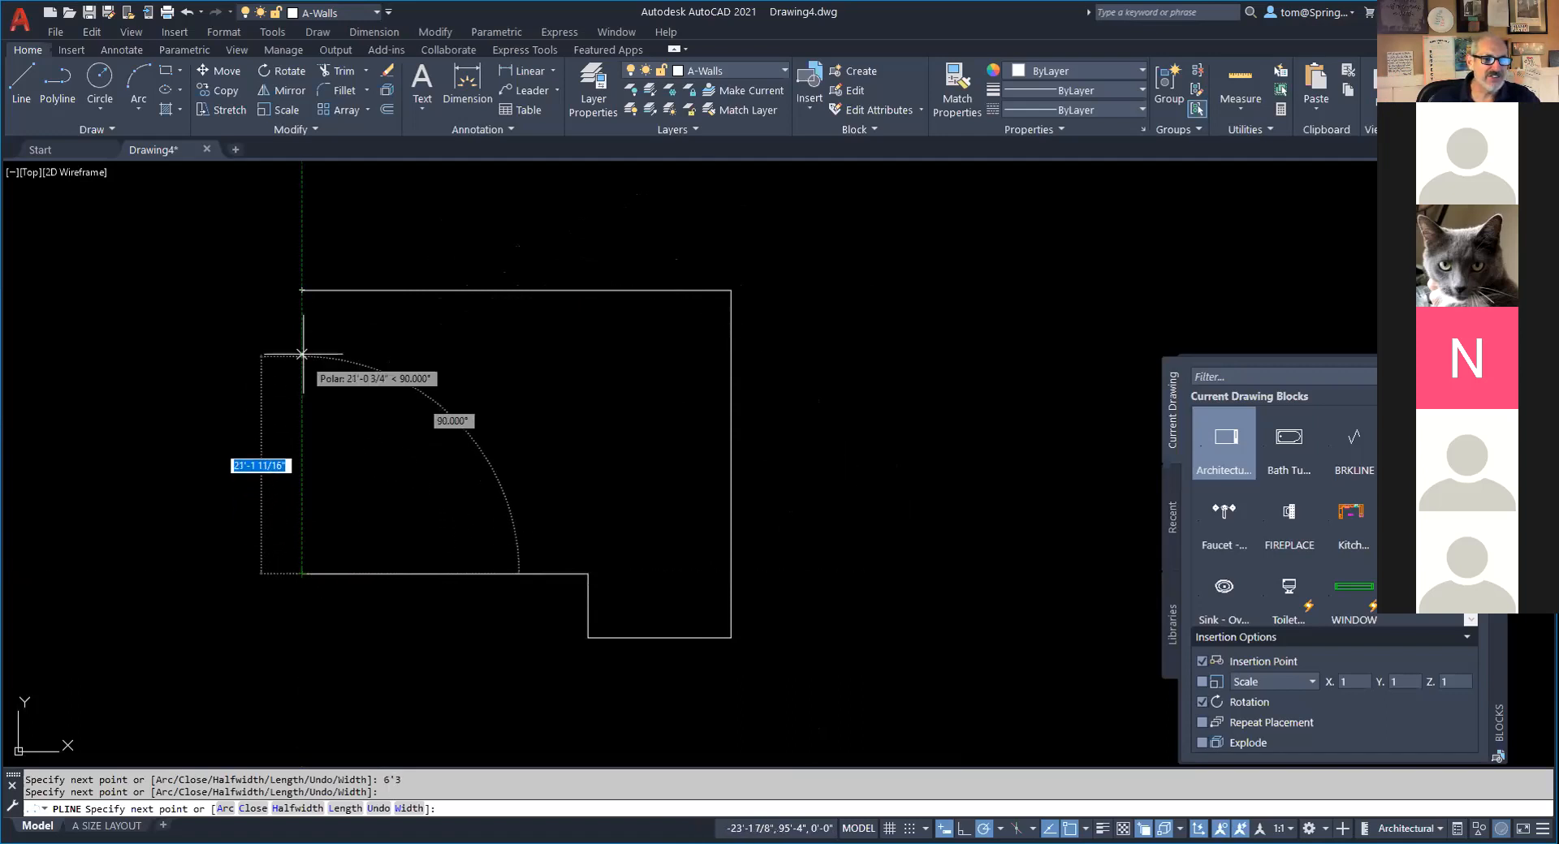
pyautogui.press('Escape')
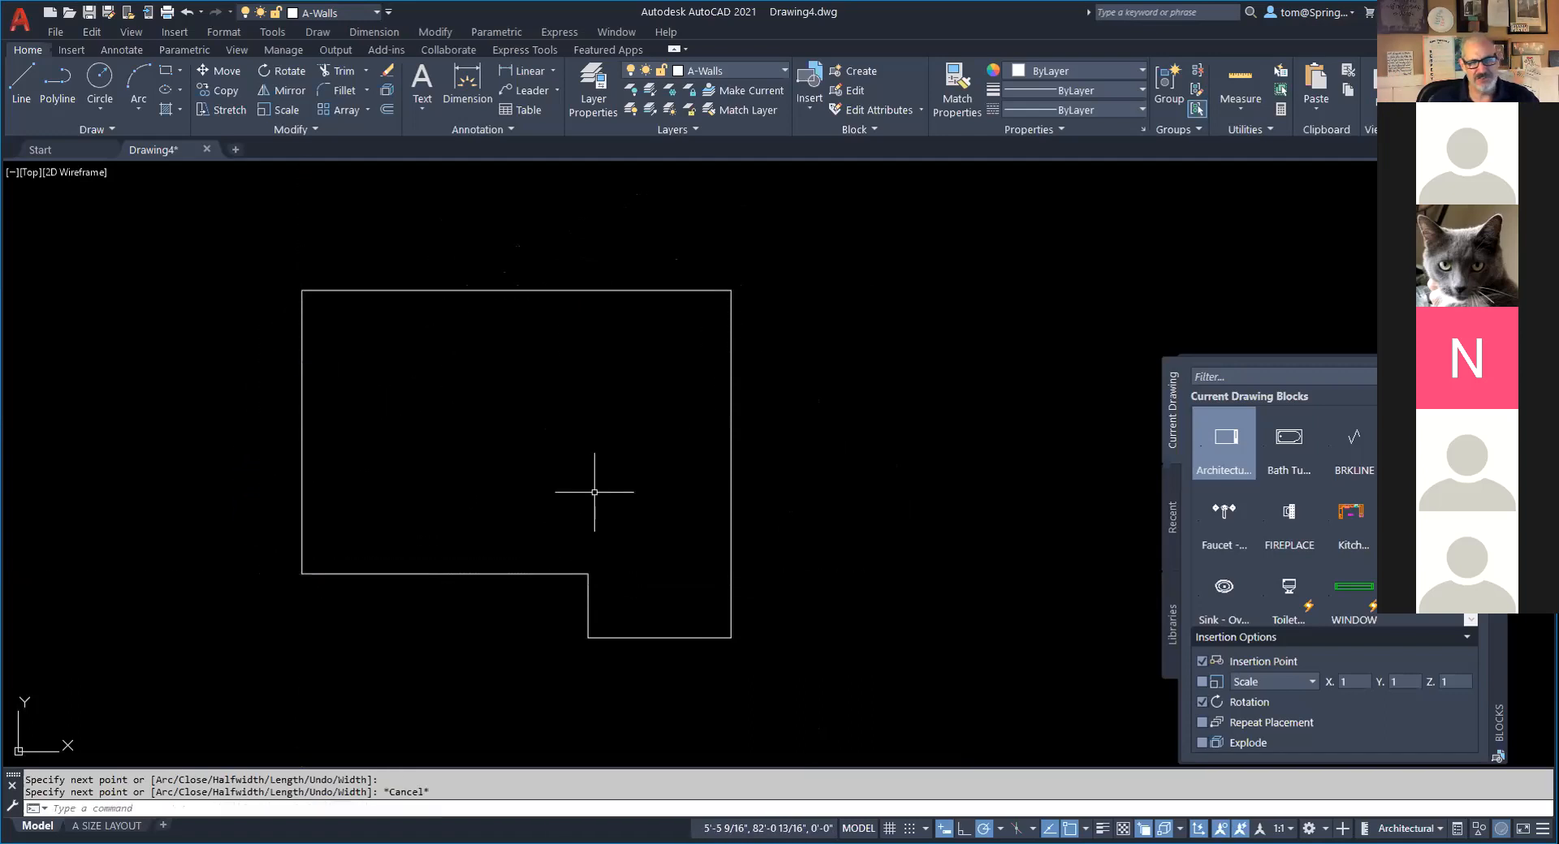
pyautogui.click(508, 290)
pyautogui.press('Escape')
pyautogui.moveTo(553, 410)
pyautogui.mouseDown(button='middle')
pyautogui.moveTo(592, 452)
pyautogui.moveTo(658, 473)
pyautogui.moveTo(675, 461)
pyautogui.mouseUp(button='middle')
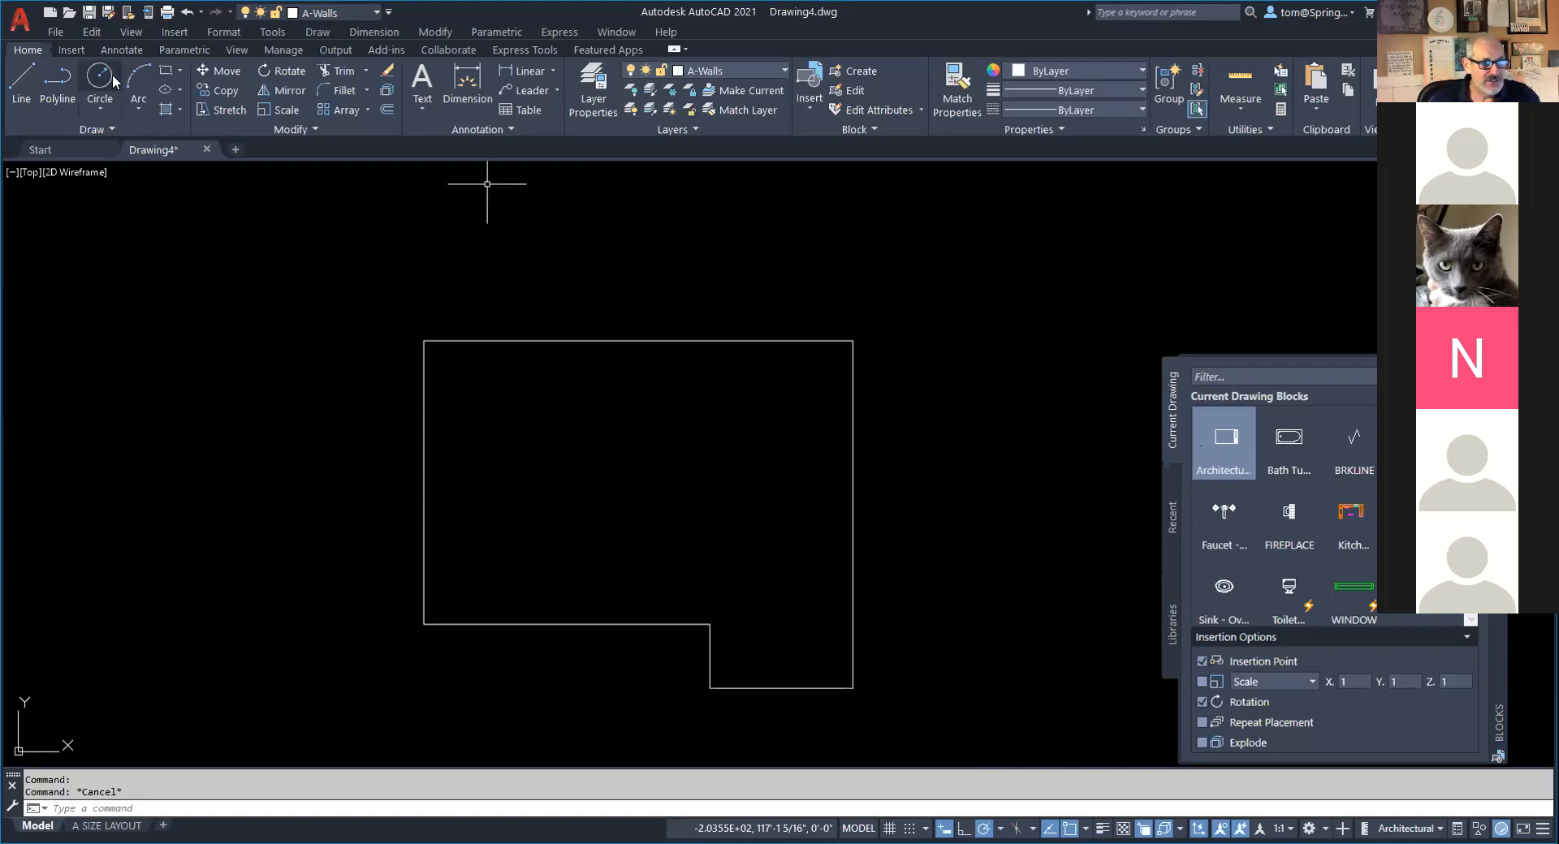
# Draw the fireplace bump-out polyline from the house's upper-left corner: 5'8" down, 2' left, 4'8" down, then back to the wall.
pyautogui.click(57, 77)
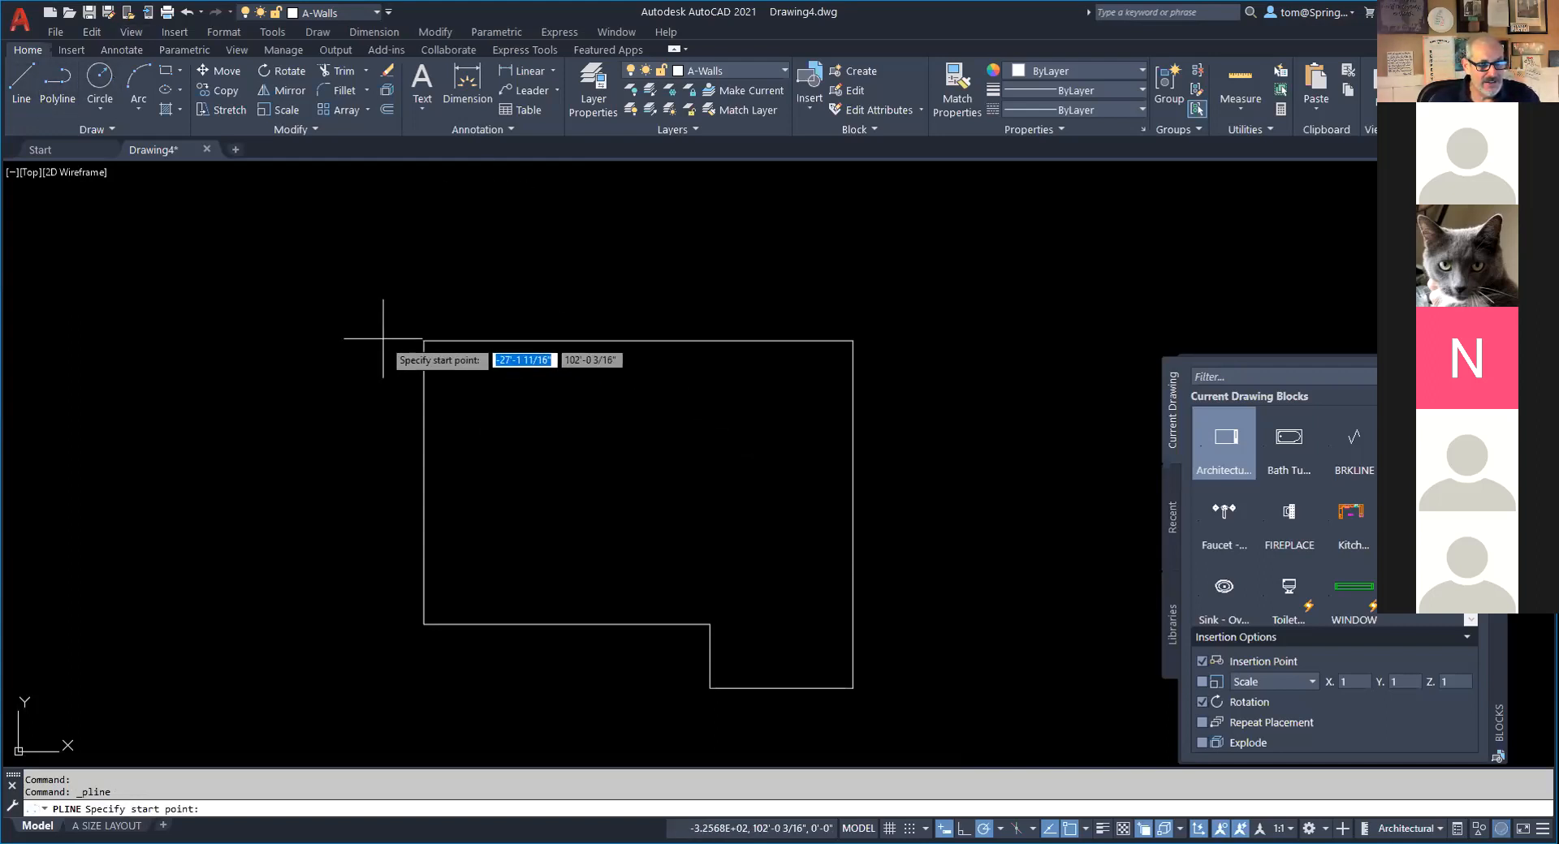
pyautogui.click(423, 340)
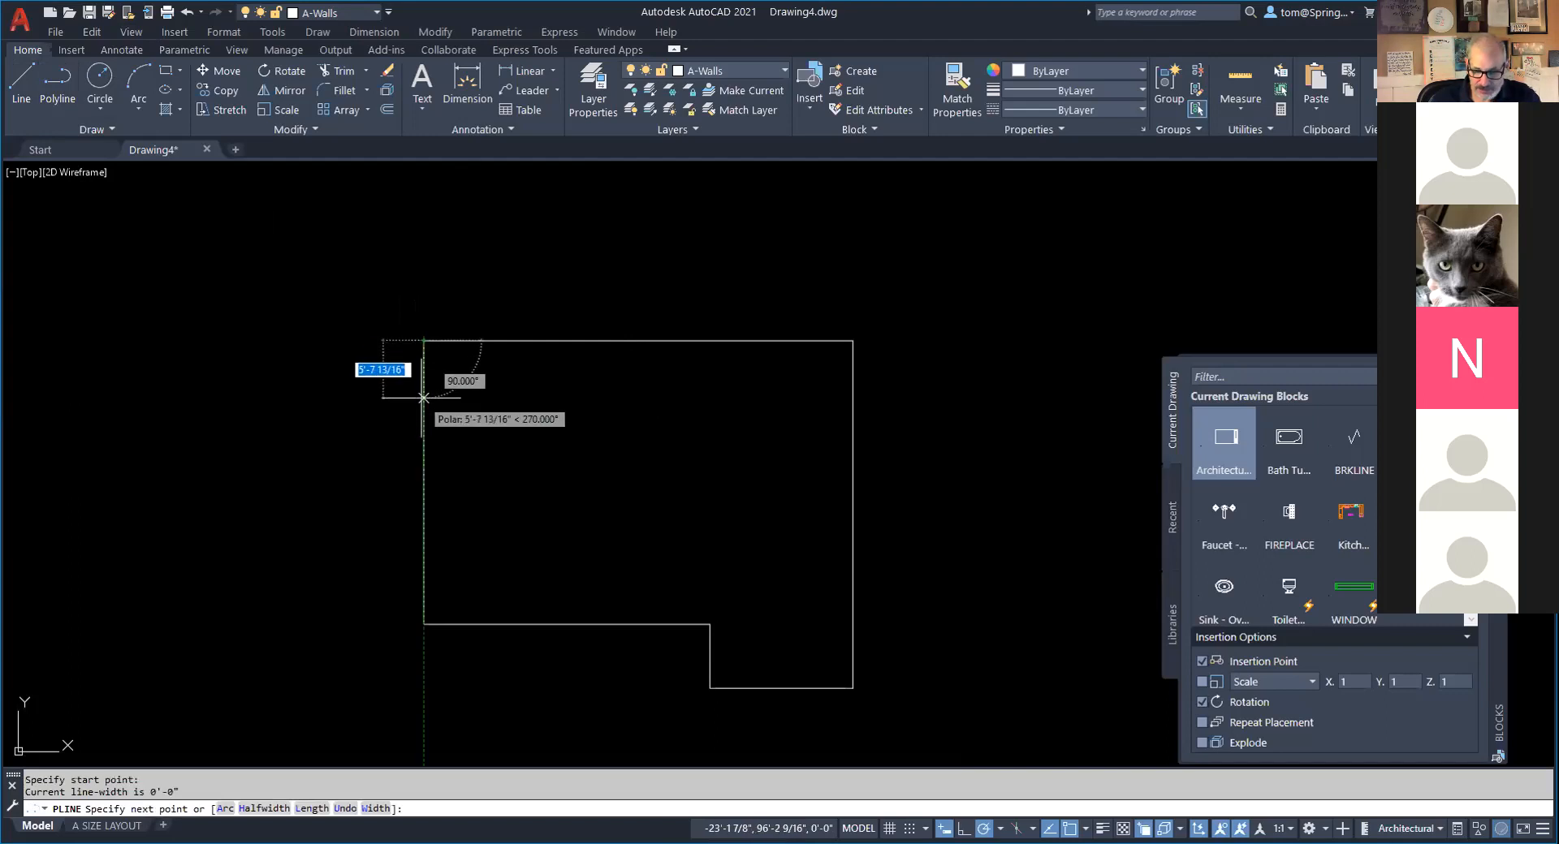
pyautogui.write('5')
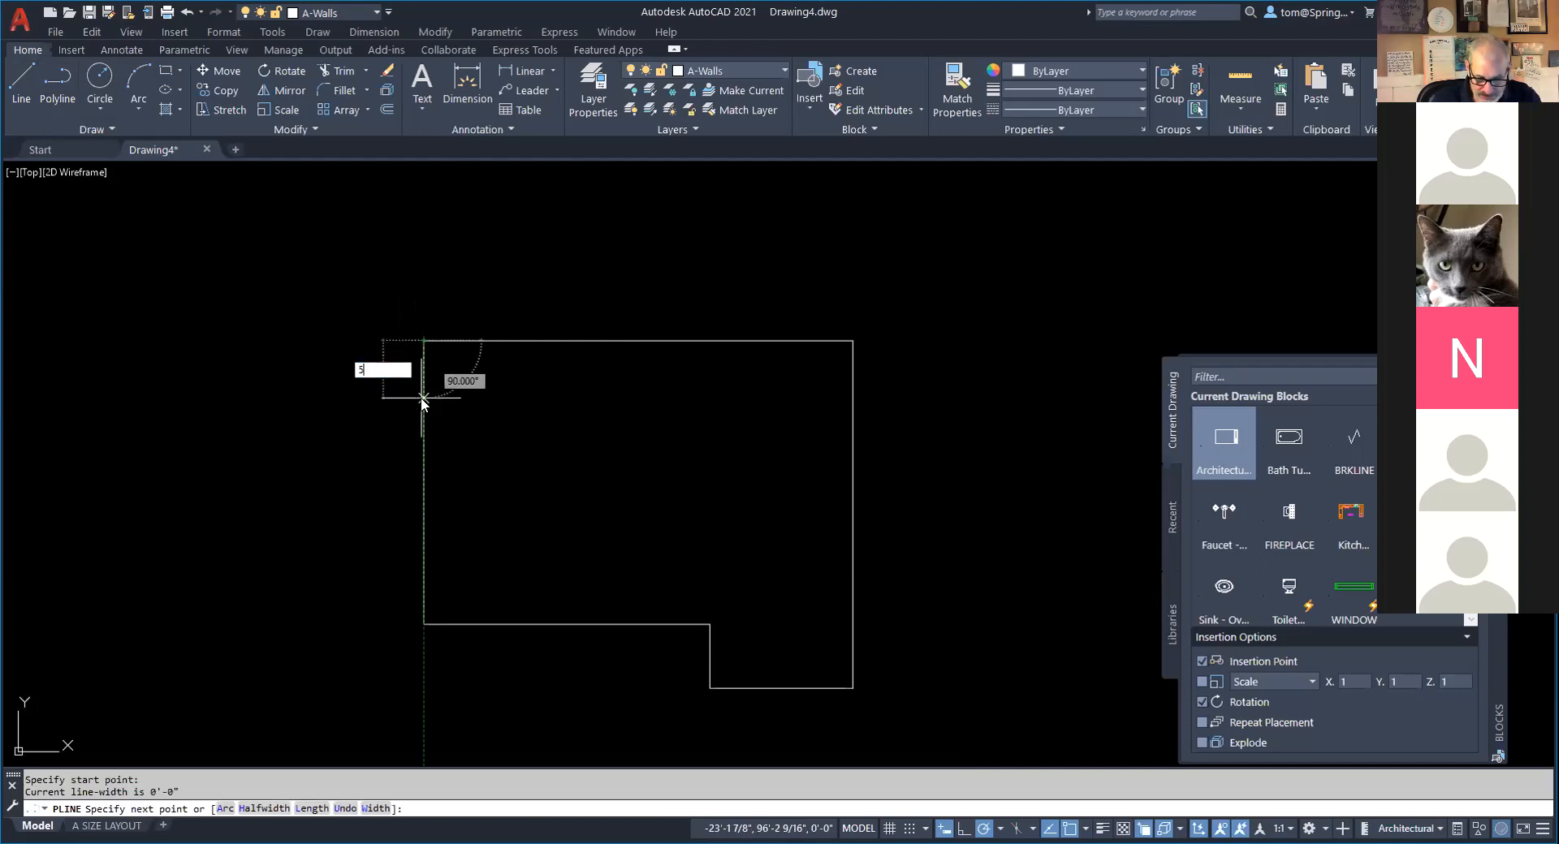
pyautogui.write("'8")
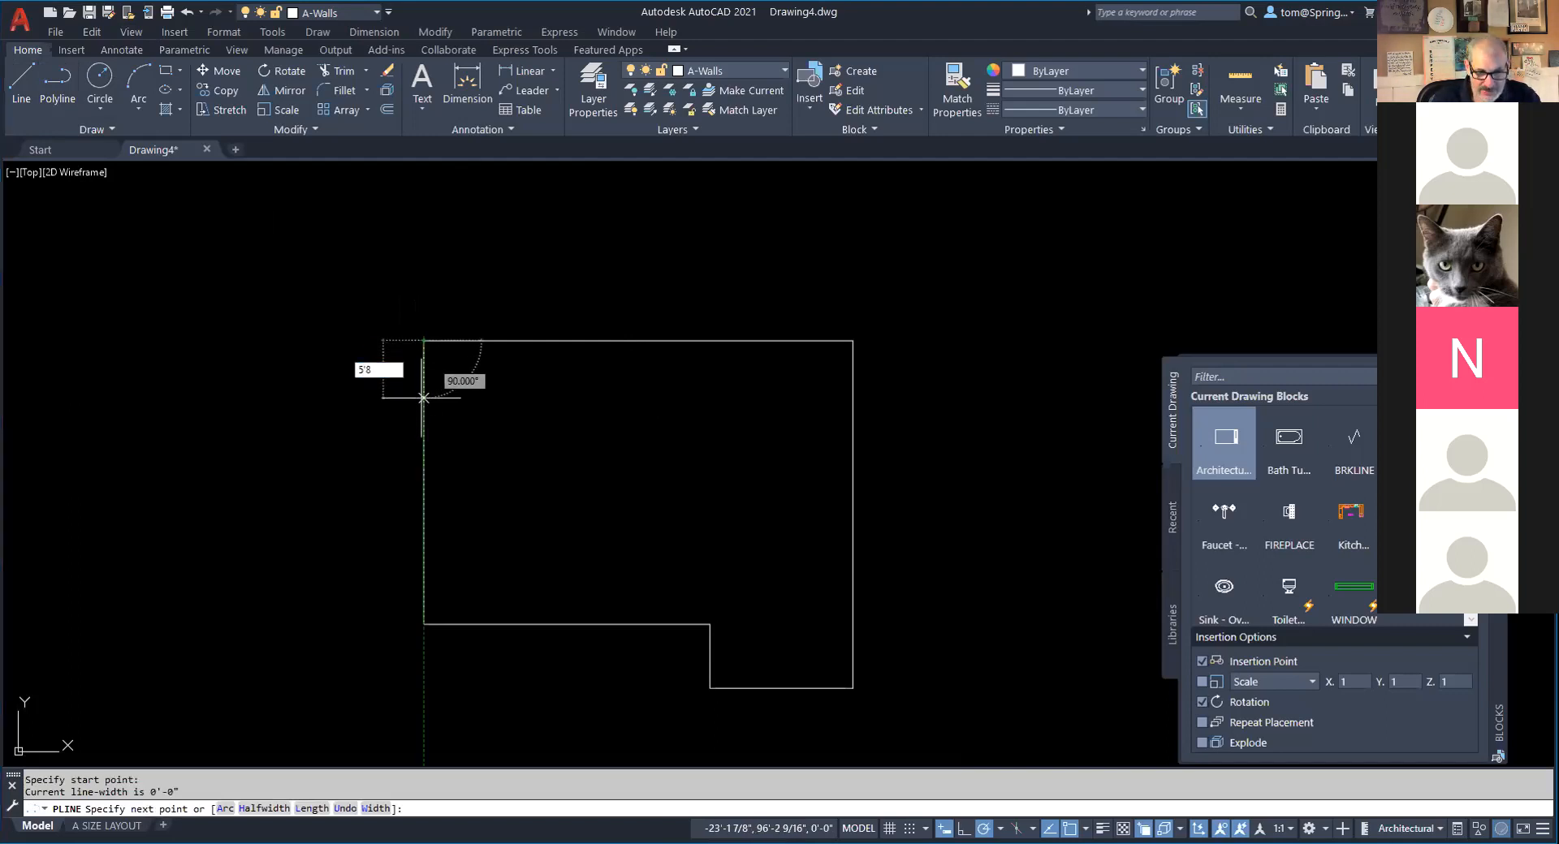
pyautogui.press('Return')
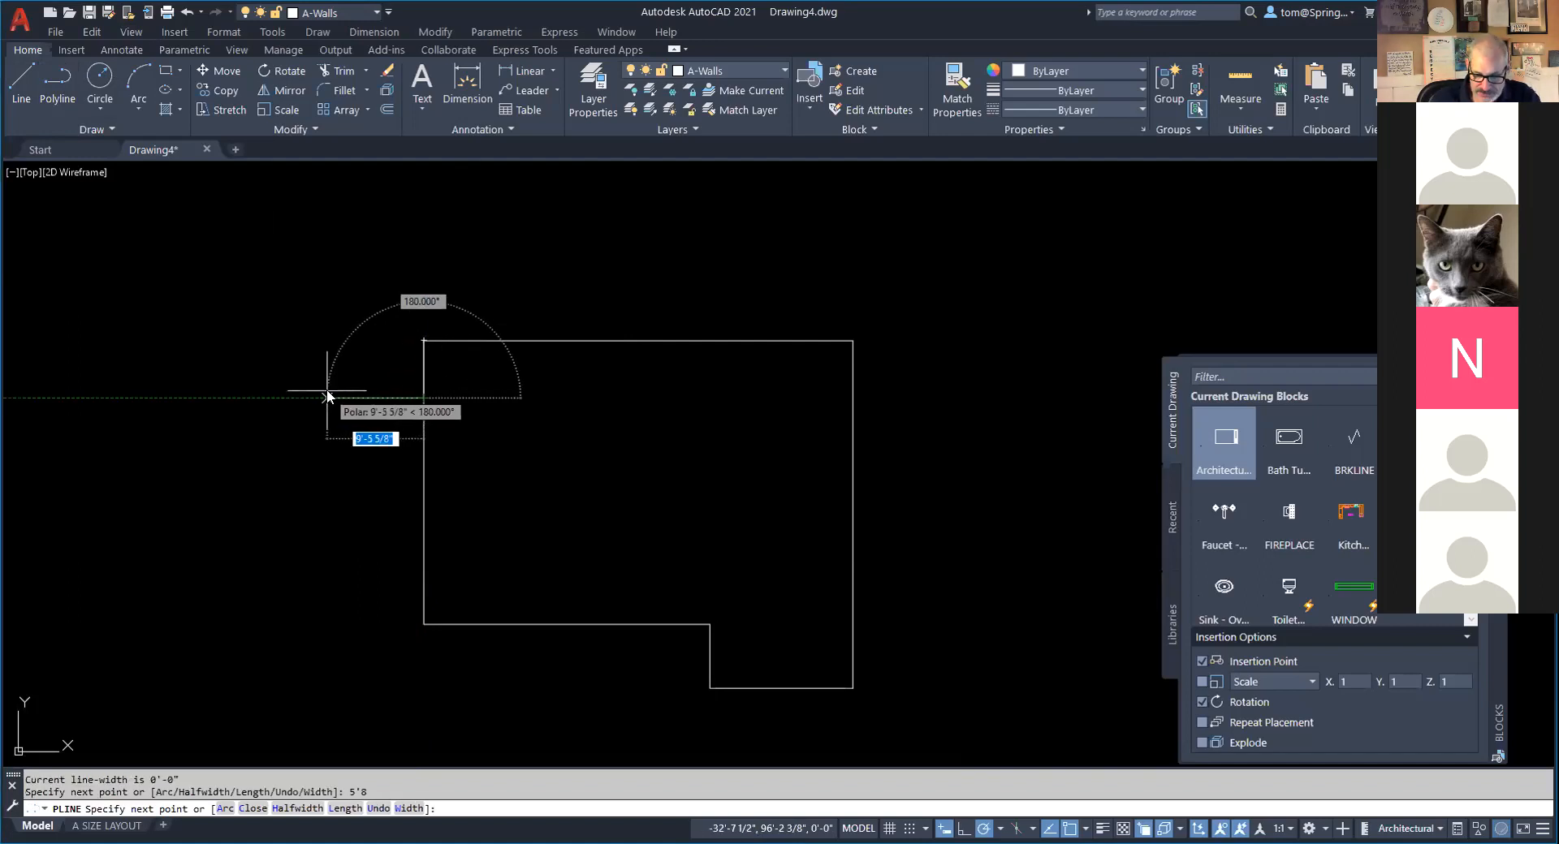
pyautogui.write("2'")
pyautogui.press('Return')
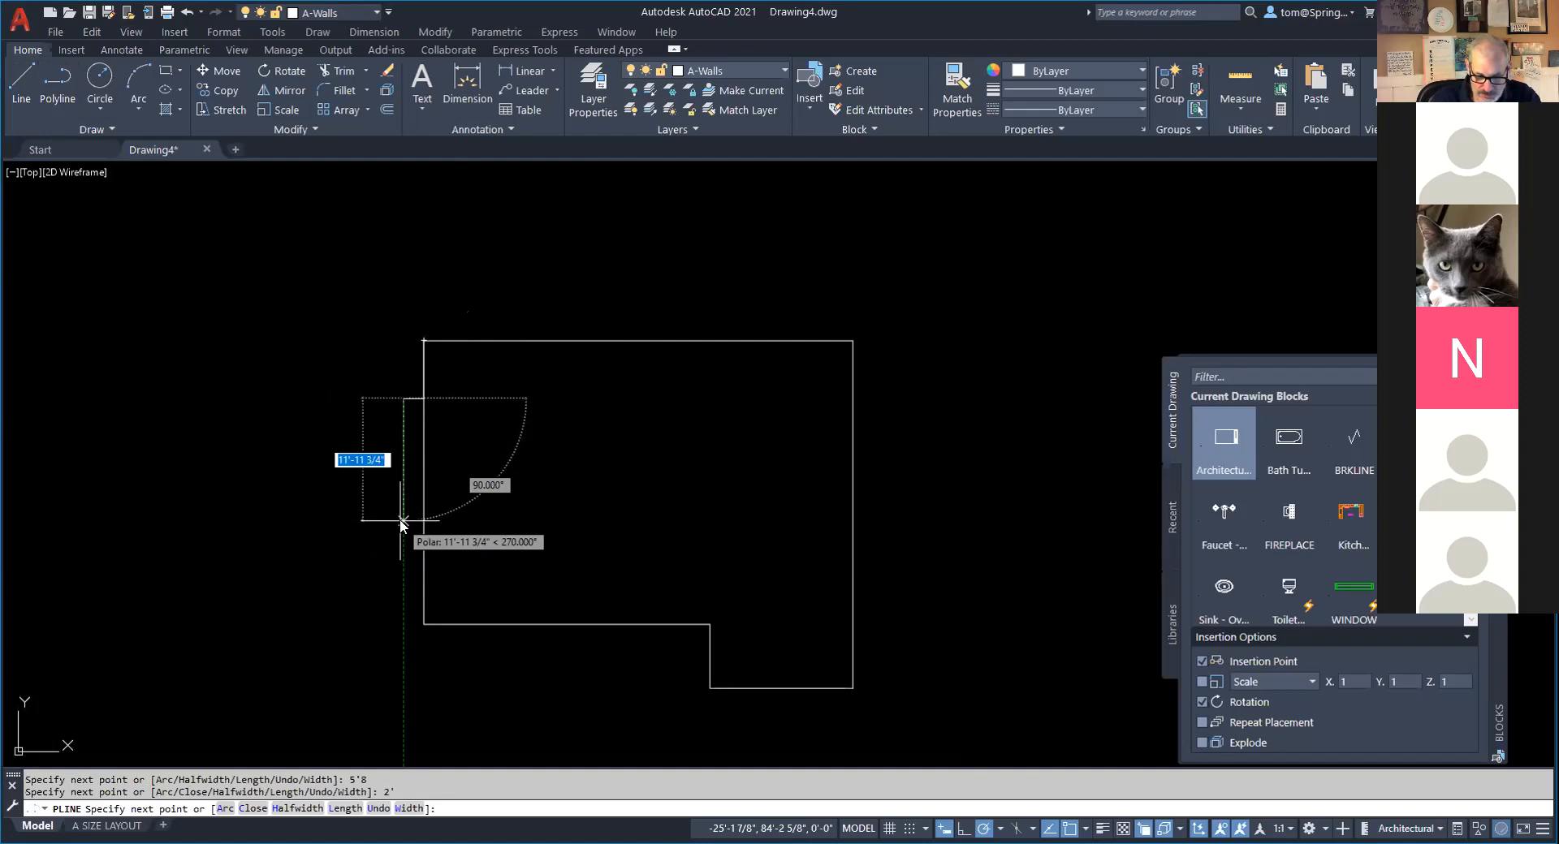
pyautogui.write("4'8")
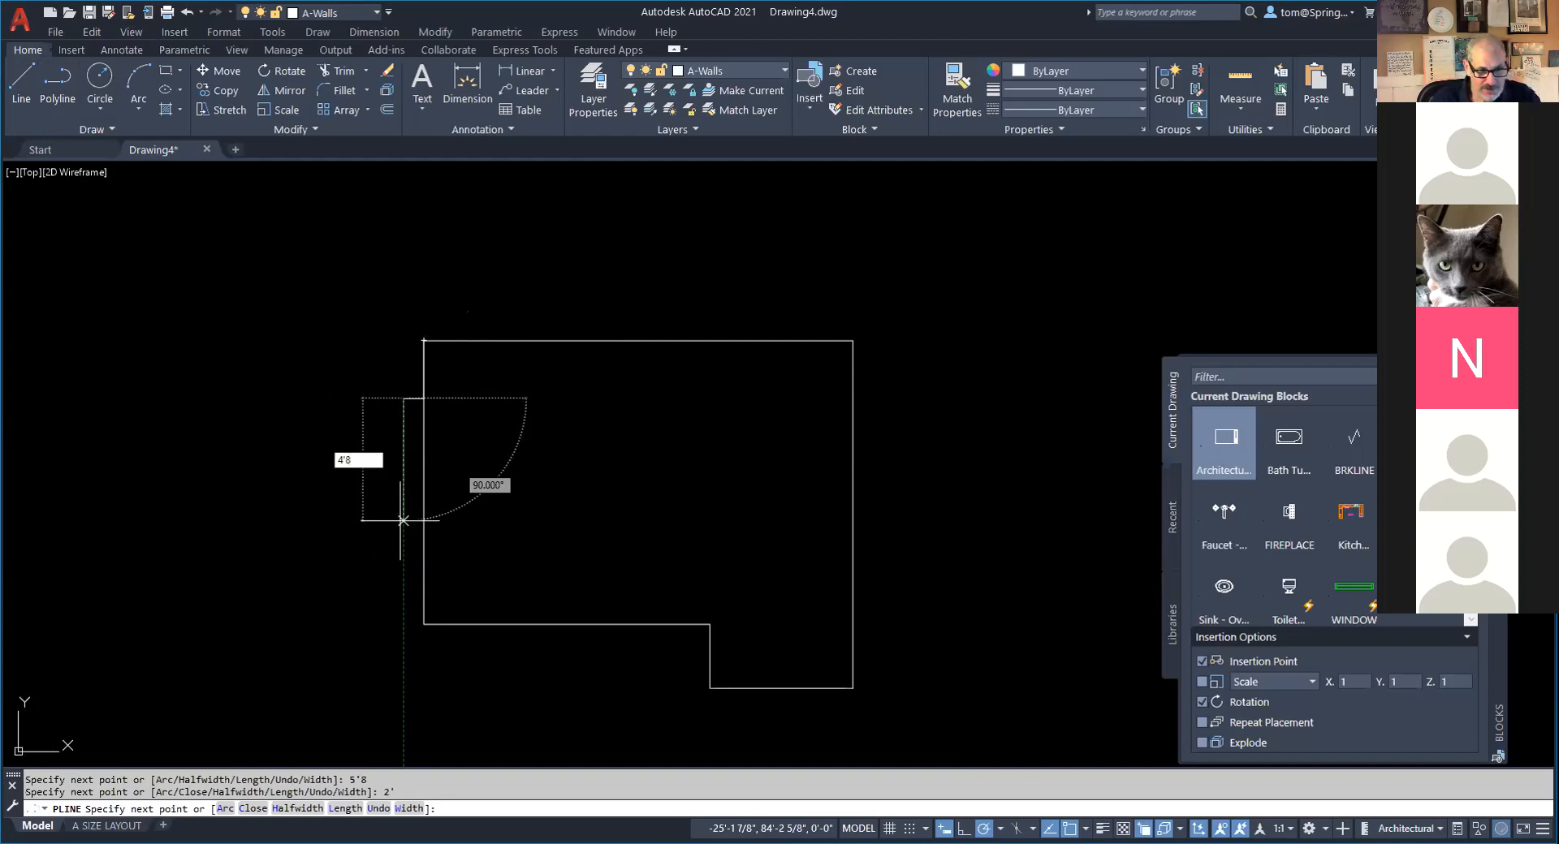
pyautogui.press('Return')
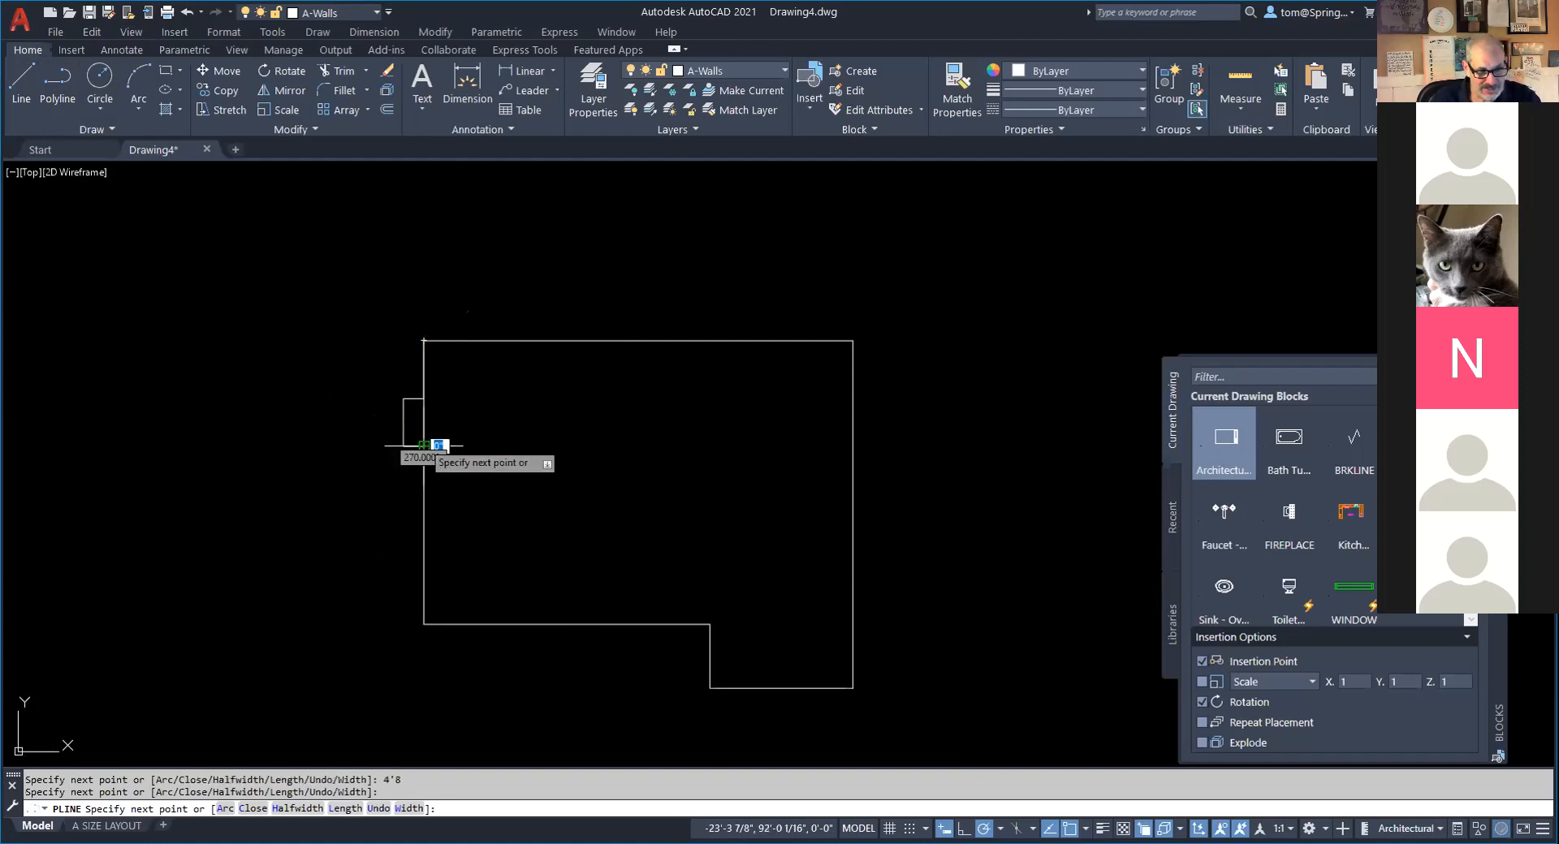
pyautogui.press('Escape')
pyautogui.click(422, 424)
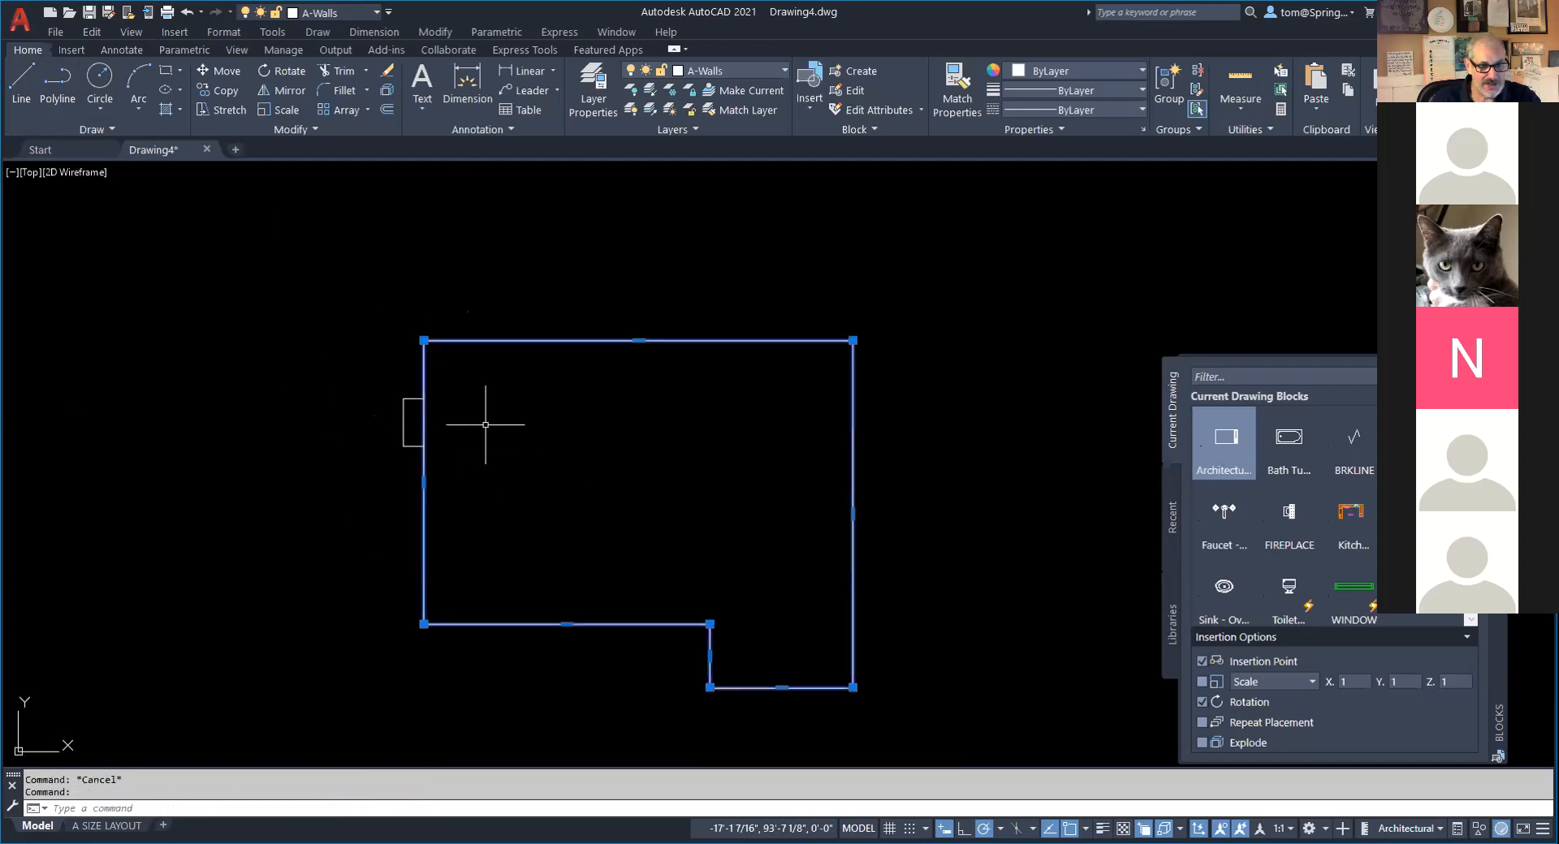
pyautogui.press('Escape')
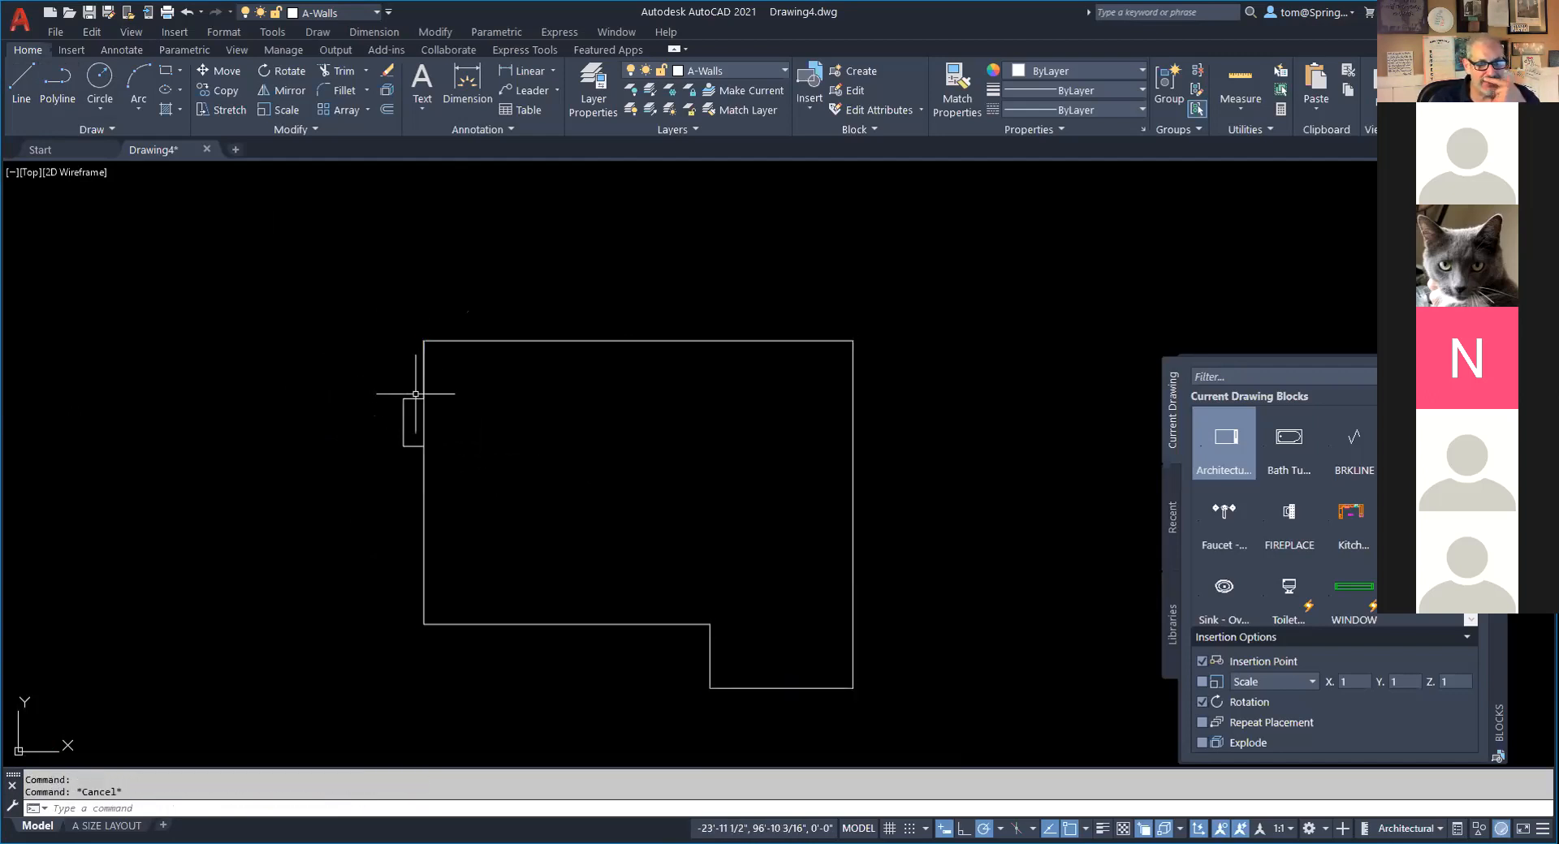
pyautogui.scroll(4, 424, 428)
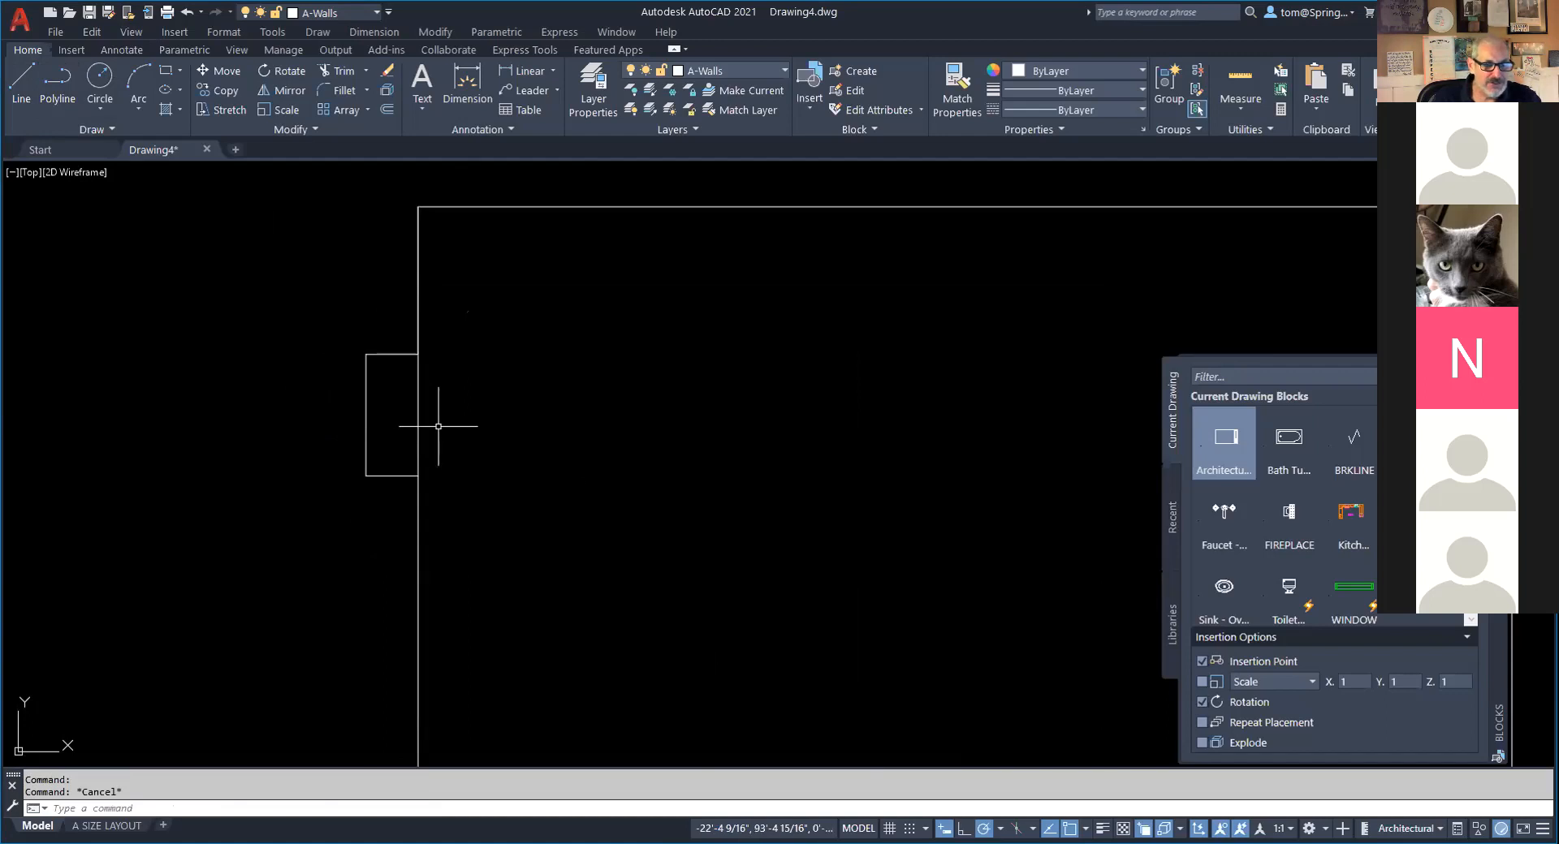
pyautogui.scroll(-4, 475, 420)
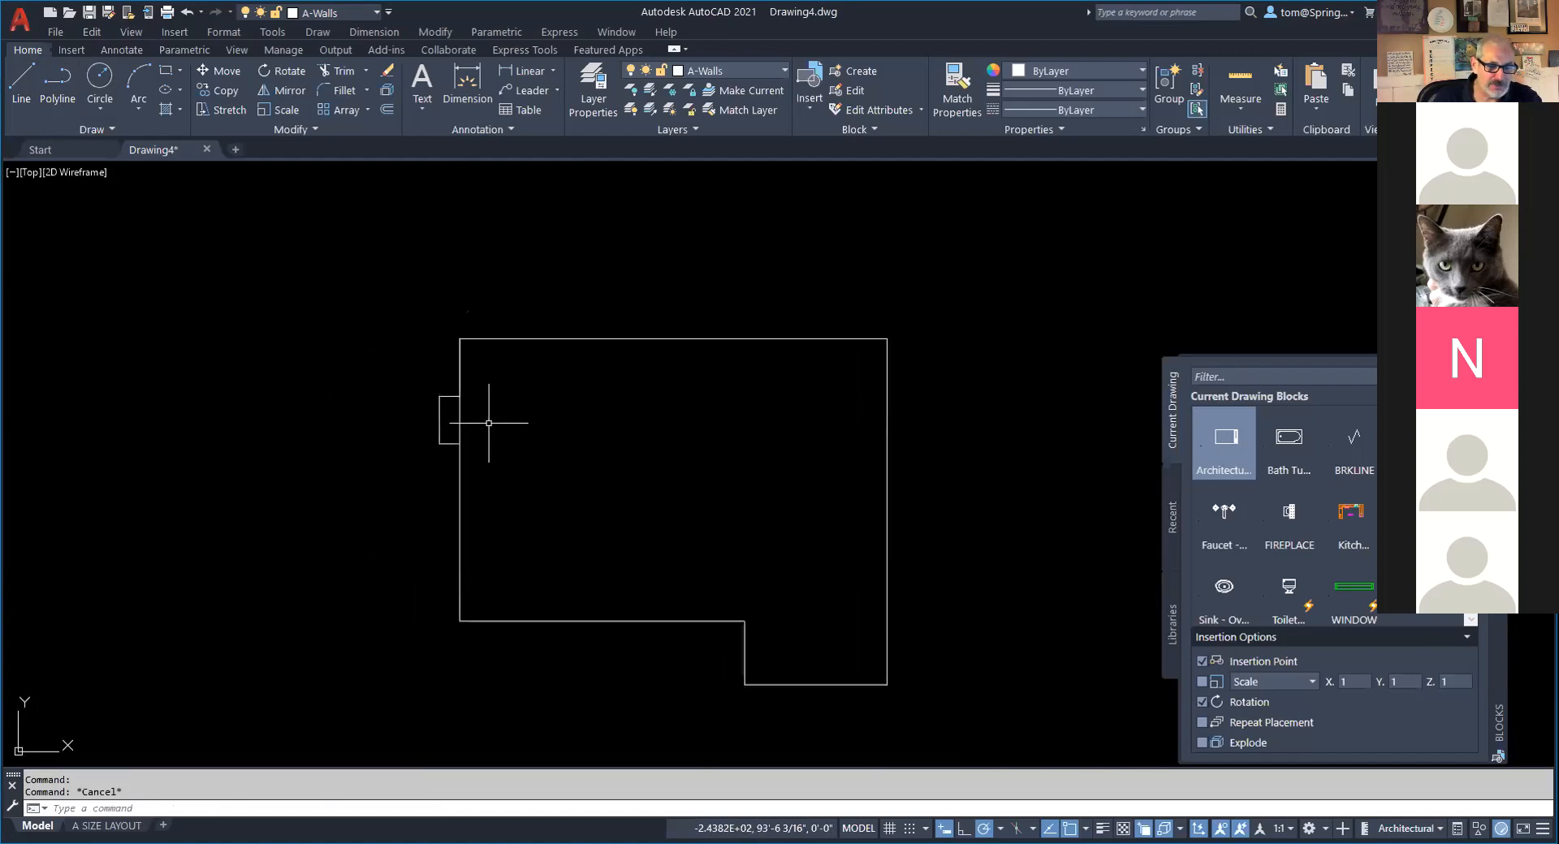
# Explode the exterior wall polyline into separate segments and check the left wall line beside the fireplace.
pyautogui.moveTo(514, 421); pyautogui.dragTo(487, 414, button='middle')
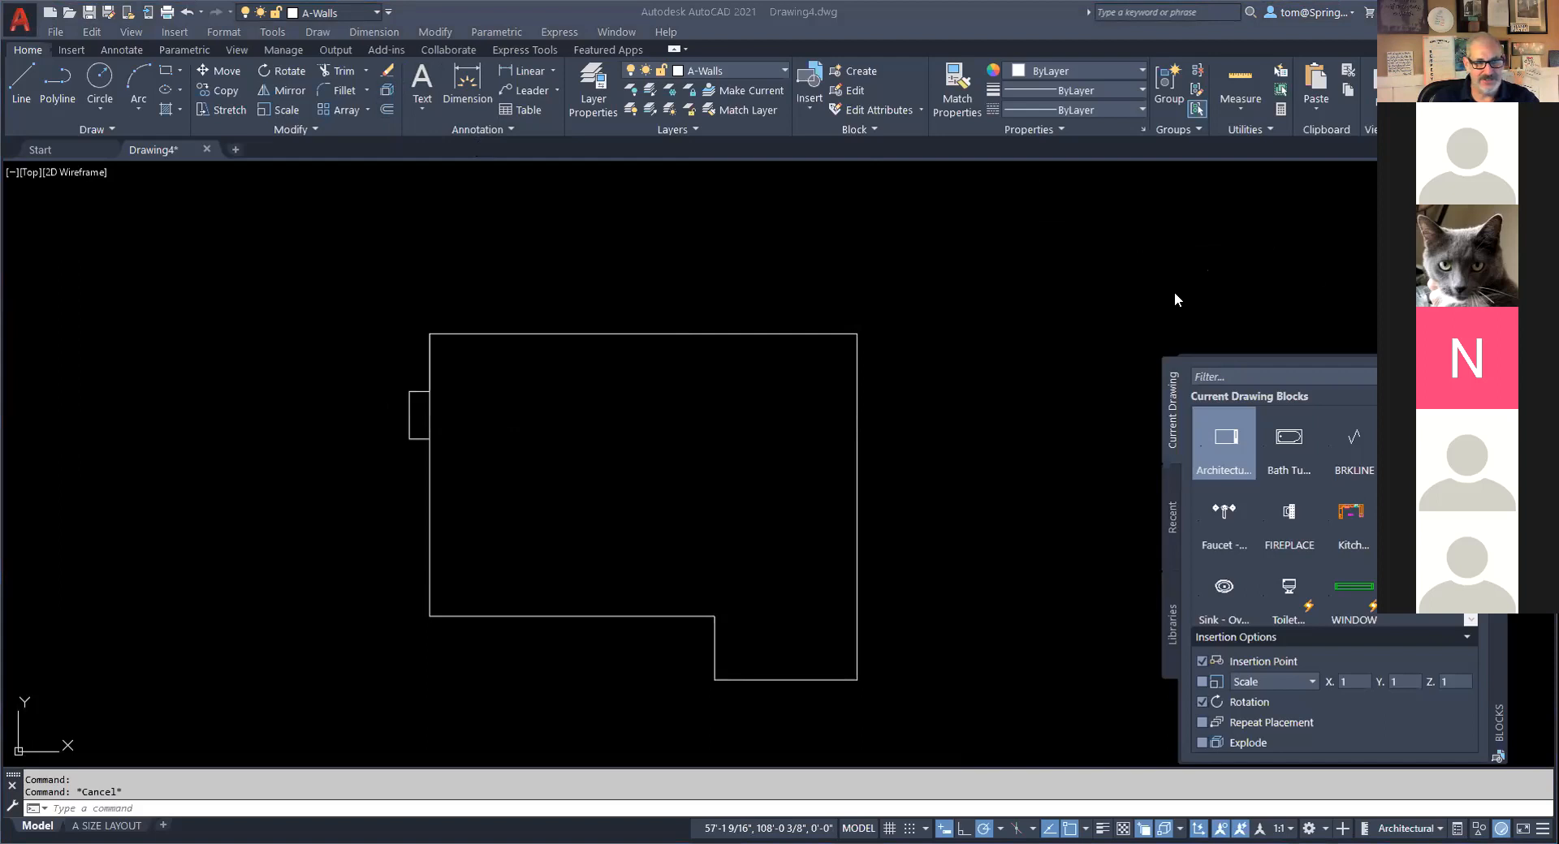
pyautogui.moveTo(412, 82)
pyautogui.mouseDown()
pyautogui.moveTo(356, 86)
pyautogui.moveTo(395, 111)
pyautogui.moveTo(408, 78)
pyautogui.moveTo(233, 277)
pyautogui.mouseUp()
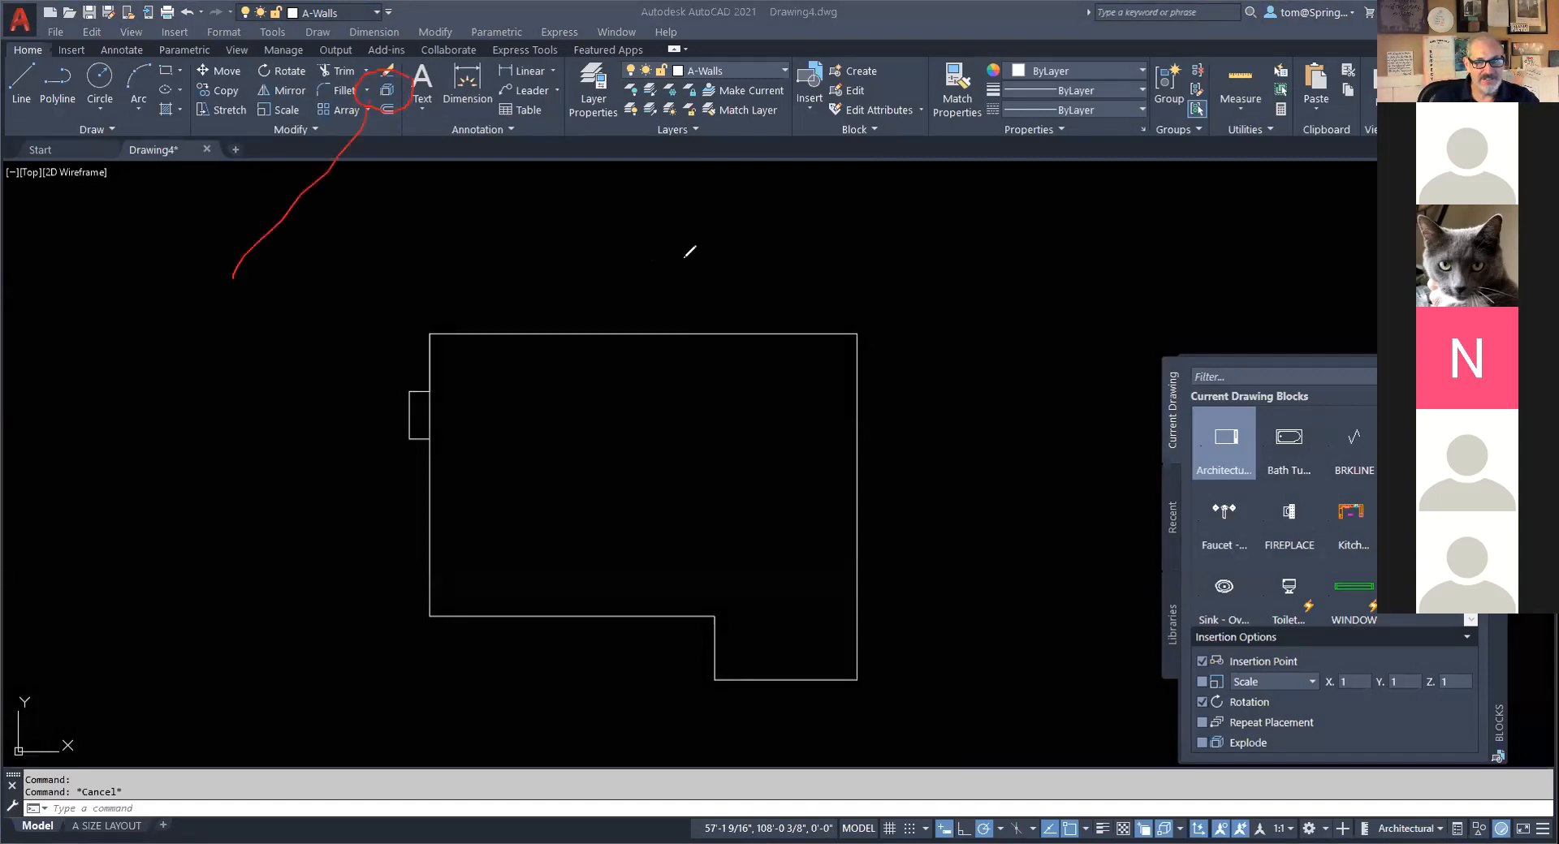
pyautogui.click(387, 90)
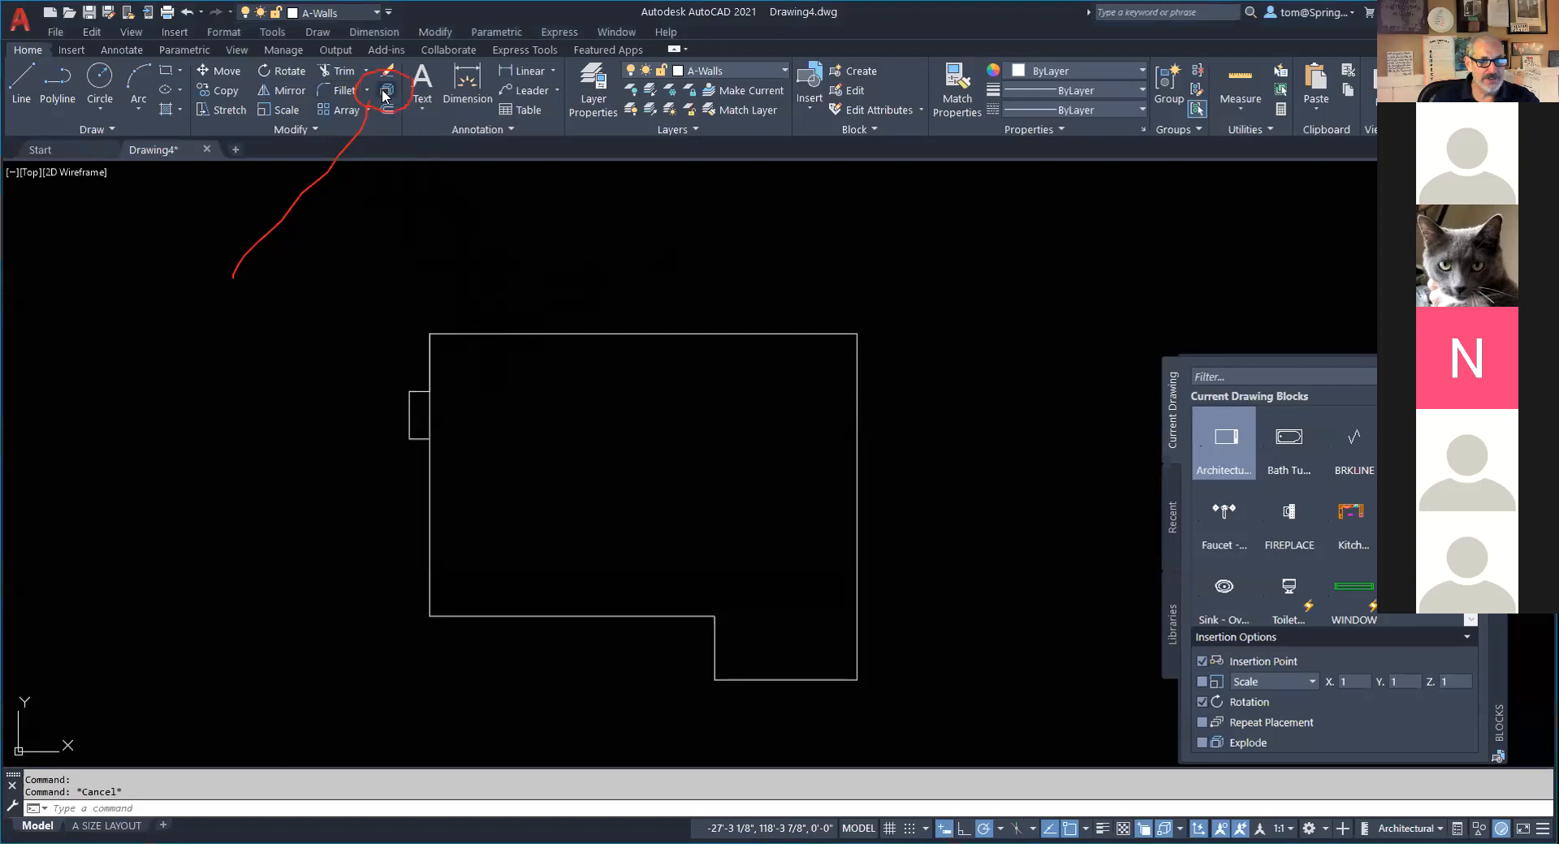
pyautogui.click(520, 335)
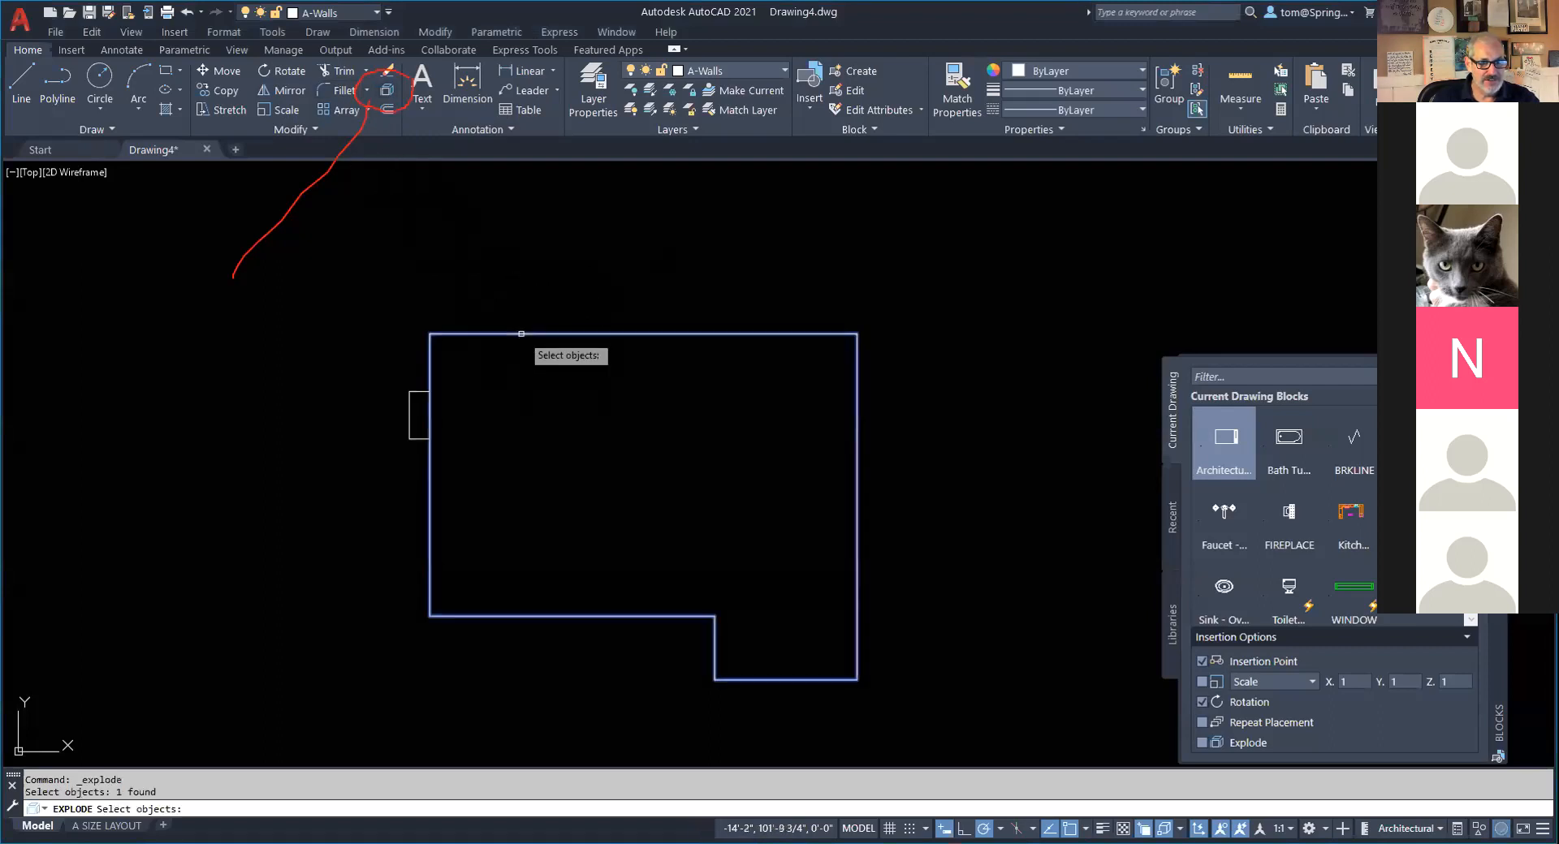
pyautogui.press('Return')
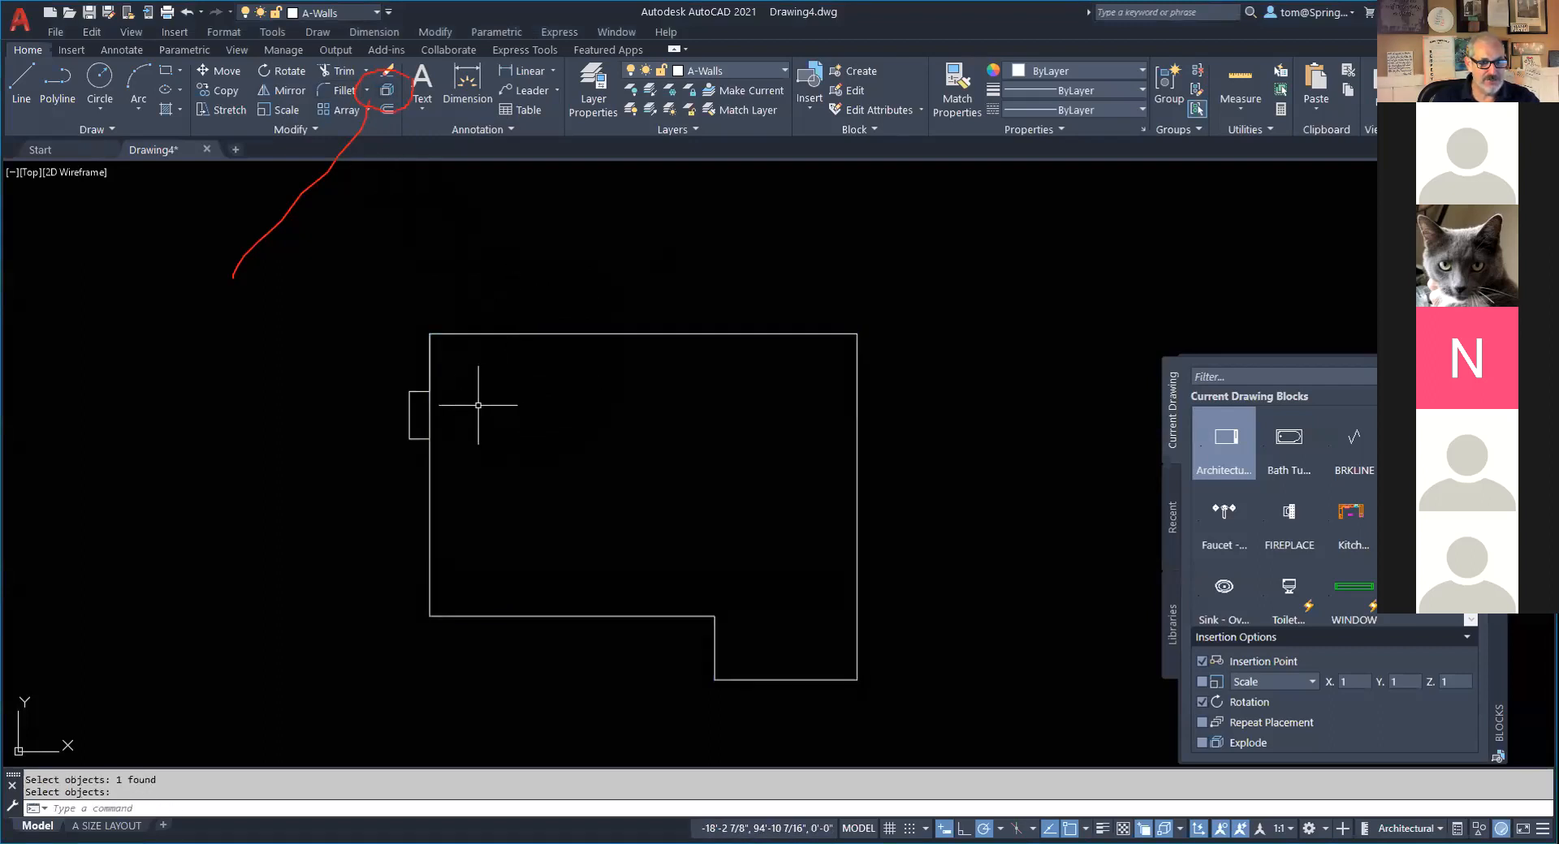
pyautogui.press('Return')
pyautogui.click(428, 421)
pyautogui.press('Escape')
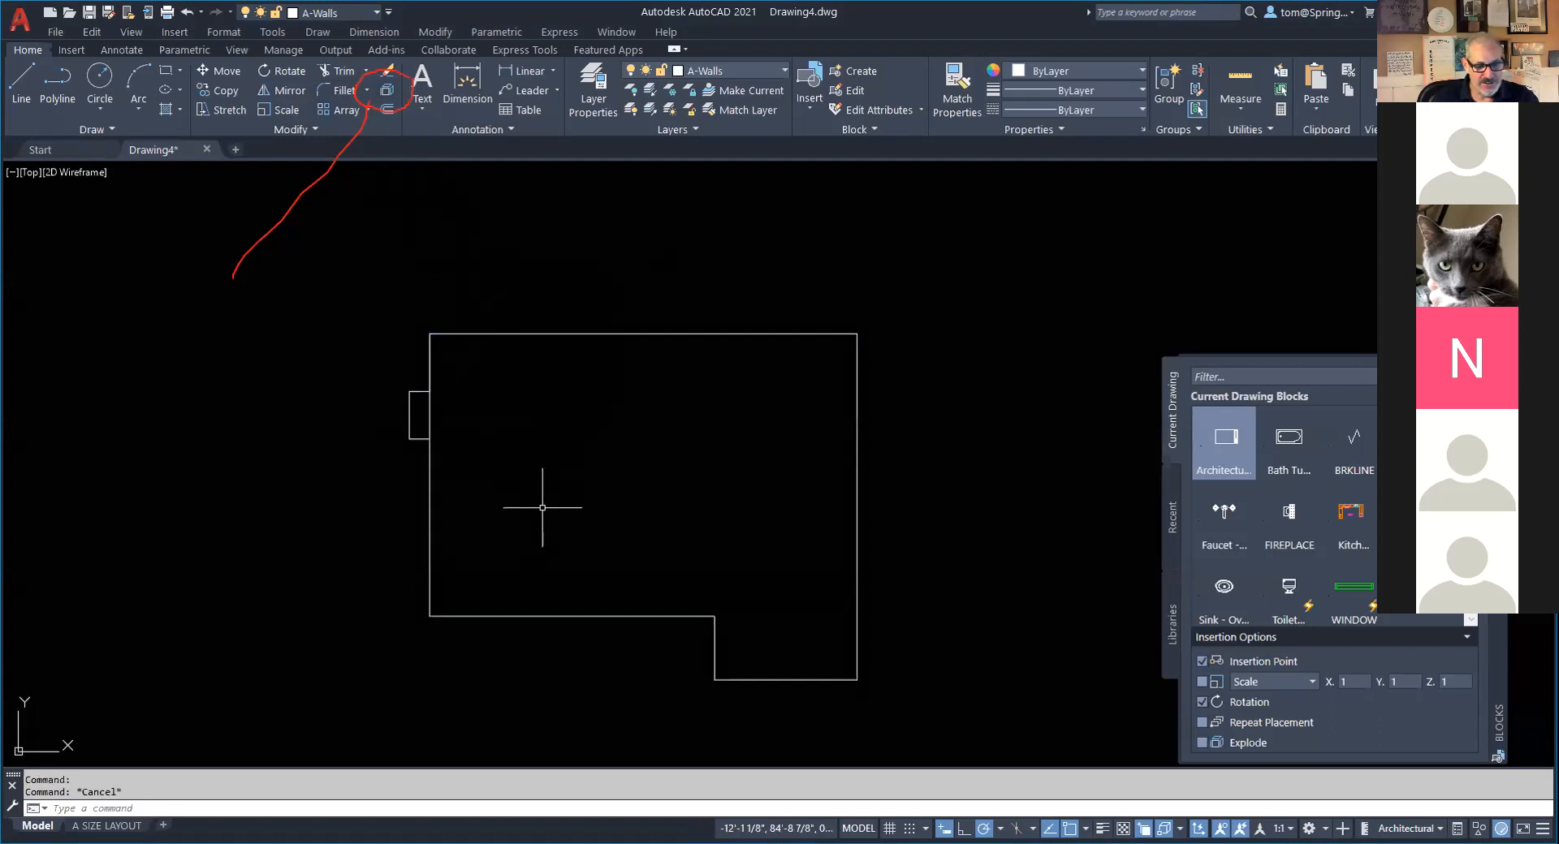
# Trim away the left wall segment that crosses the fireplace bump-out opening.
pyautogui.write('tr')
pyautogui.press('Return')
pyautogui.click(429, 416)
pyautogui.press('Escape')
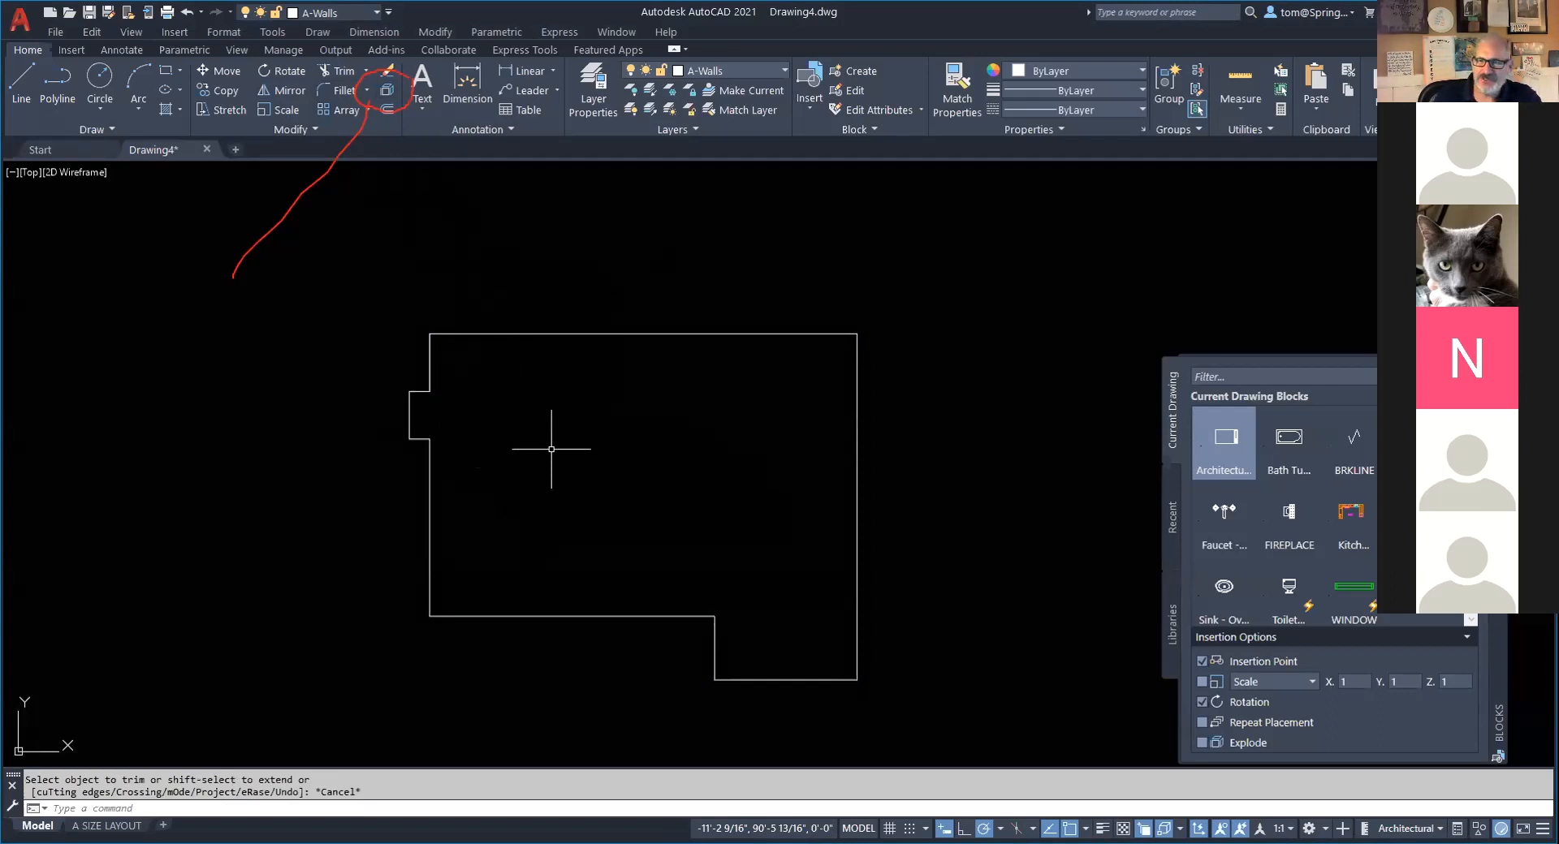
pyautogui.press('Escape')
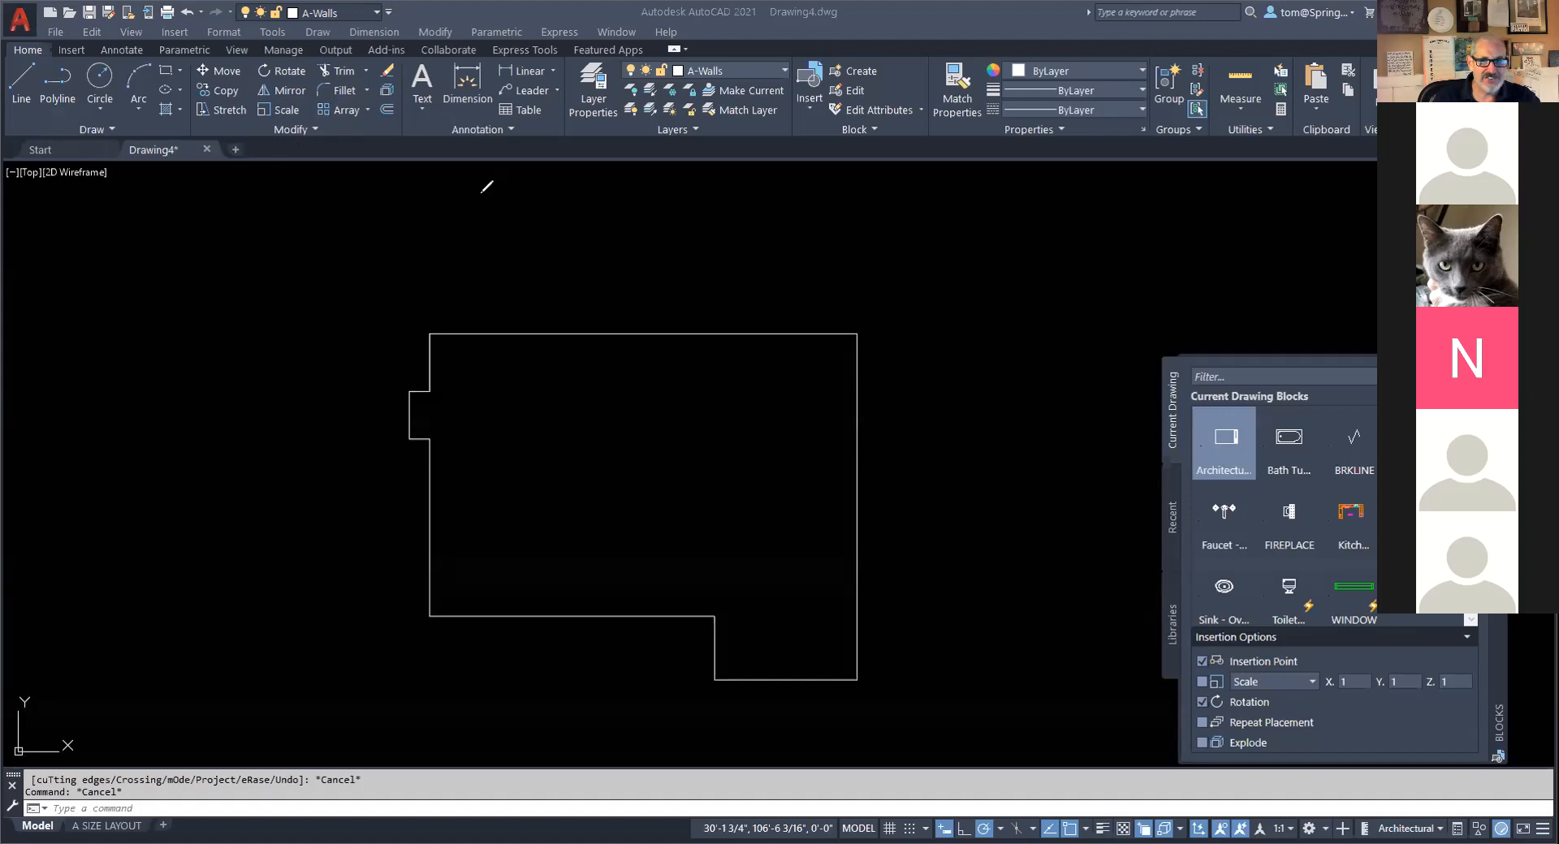
# Join all exterior wall and fireplace segments into a single polyline and check it by selecting the outline.
pyautogui.click(326, 129)
pyautogui.click(323, 129)
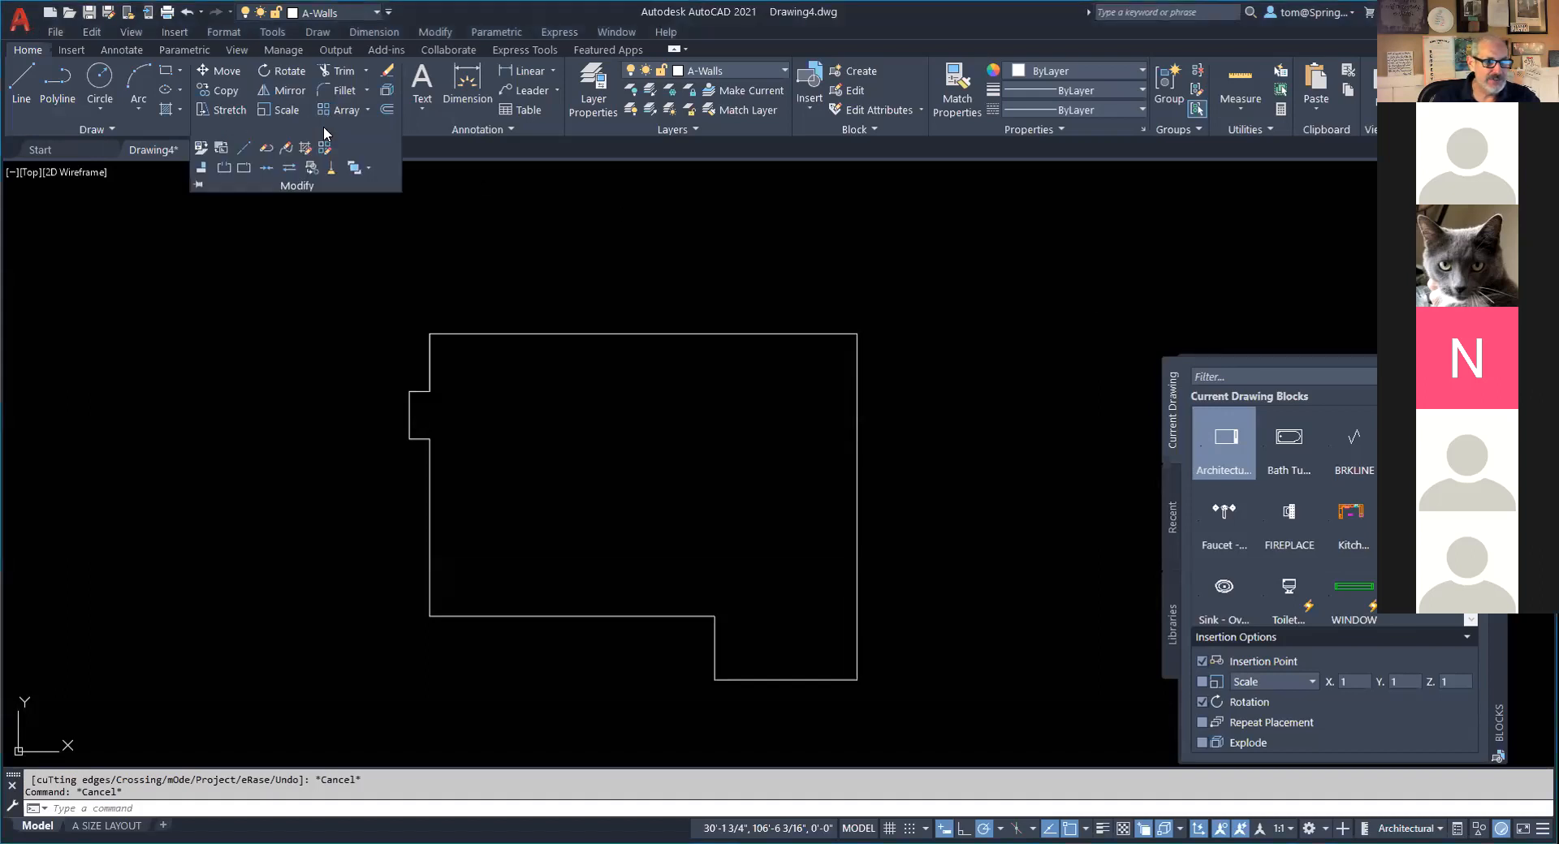
pyautogui.click(267, 169)
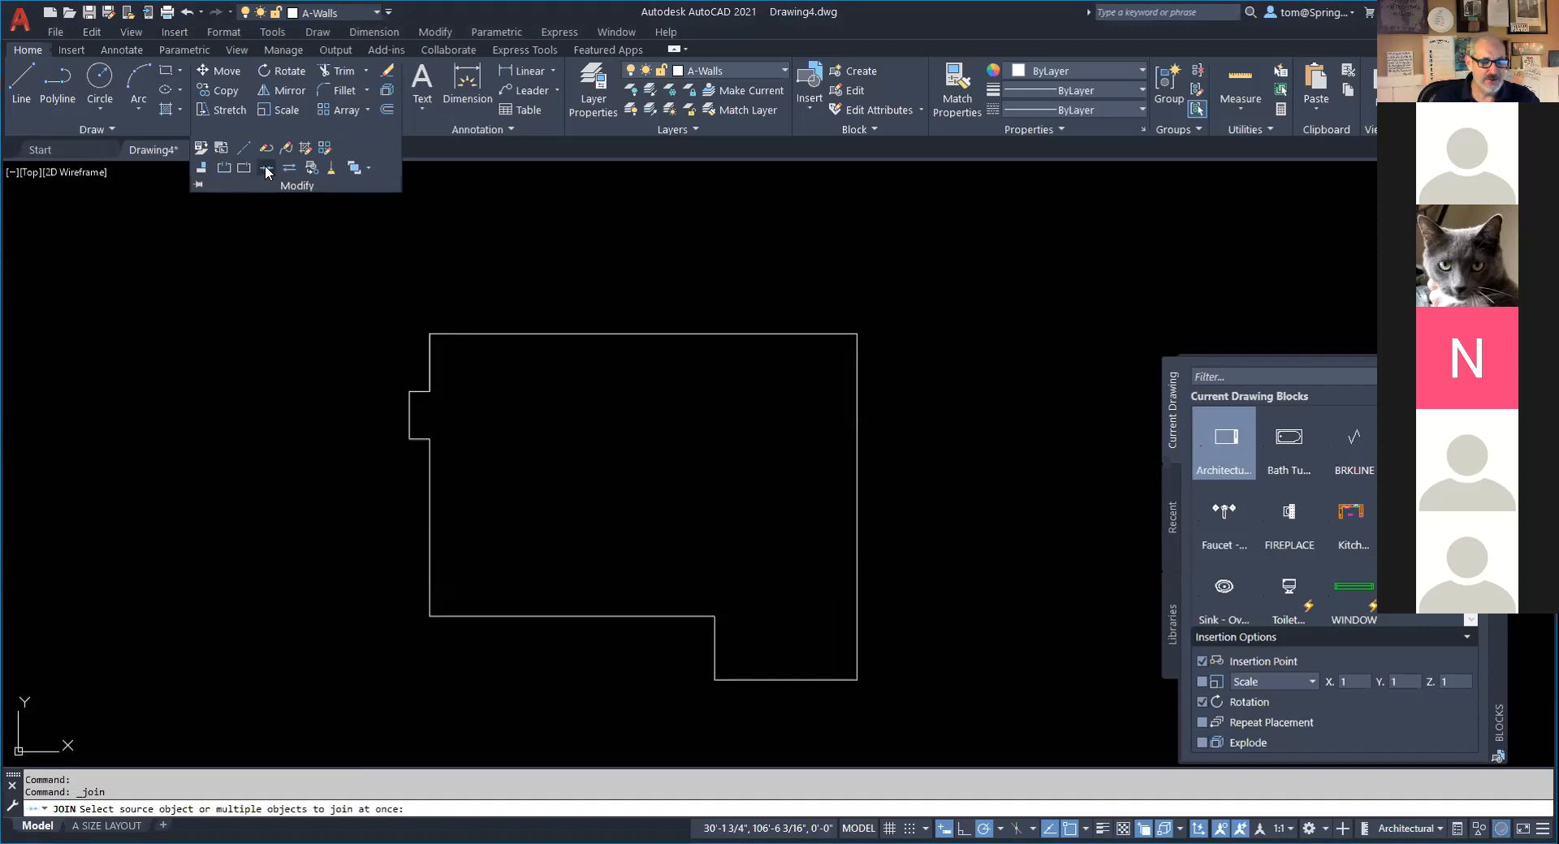
pyautogui.click(889, 294)
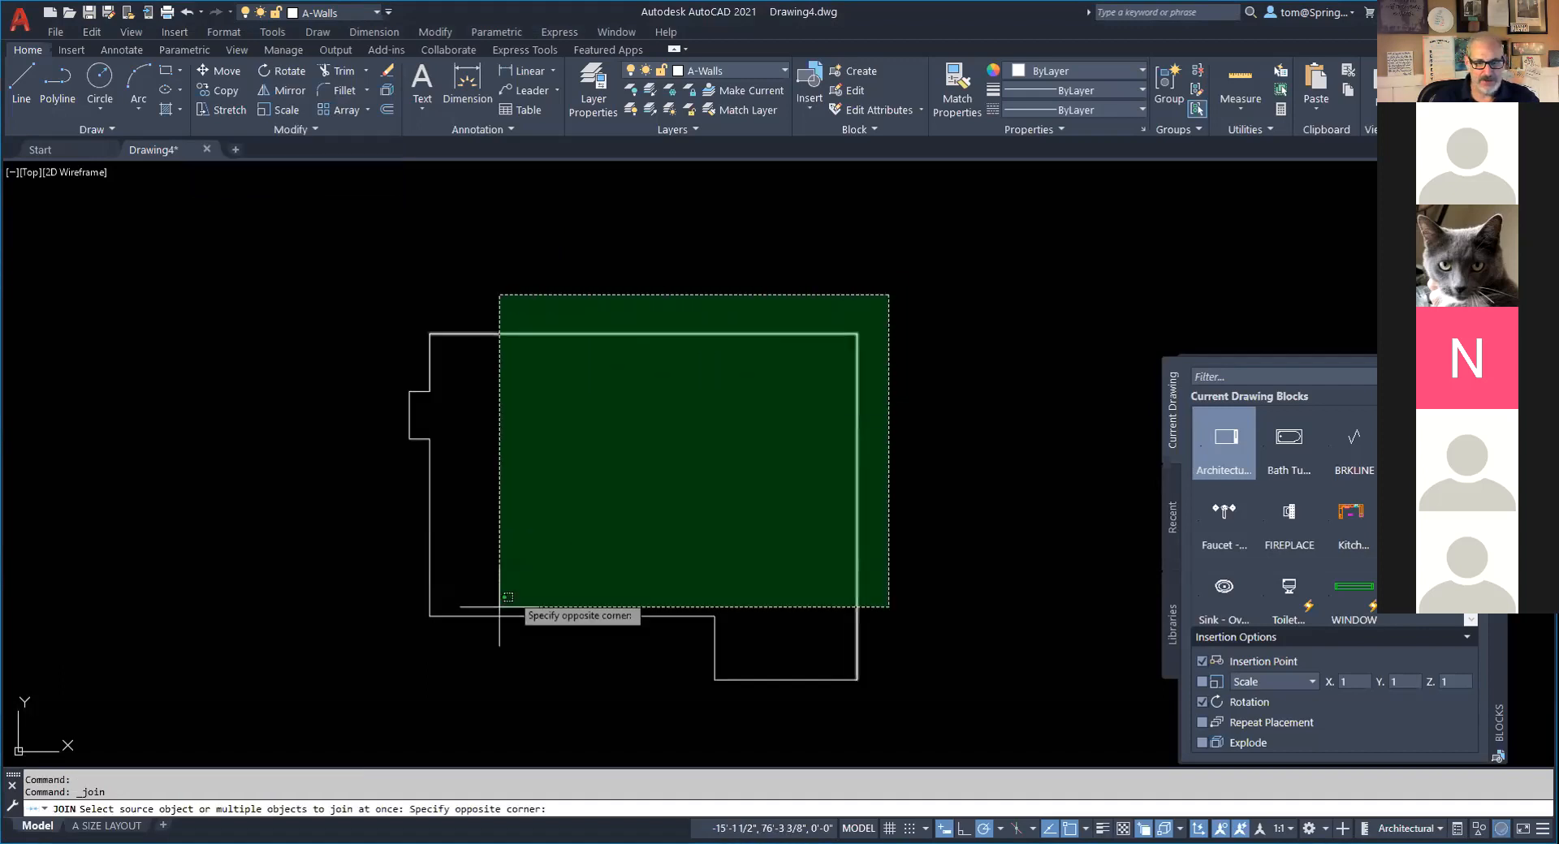
pyautogui.click(378, 701)
pyautogui.press('Return')
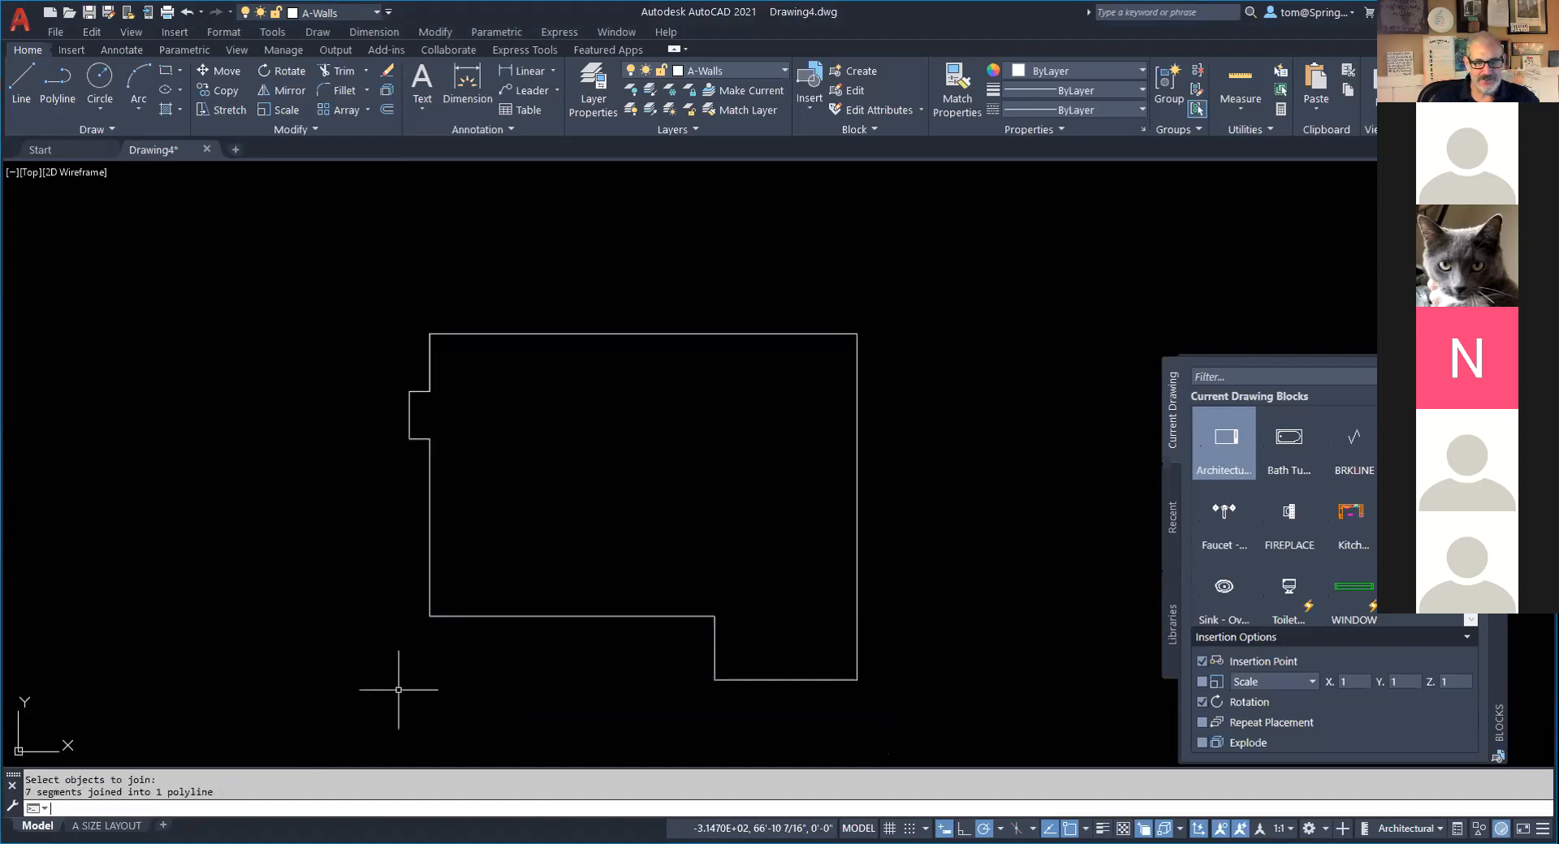
pyautogui.click(451, 617)
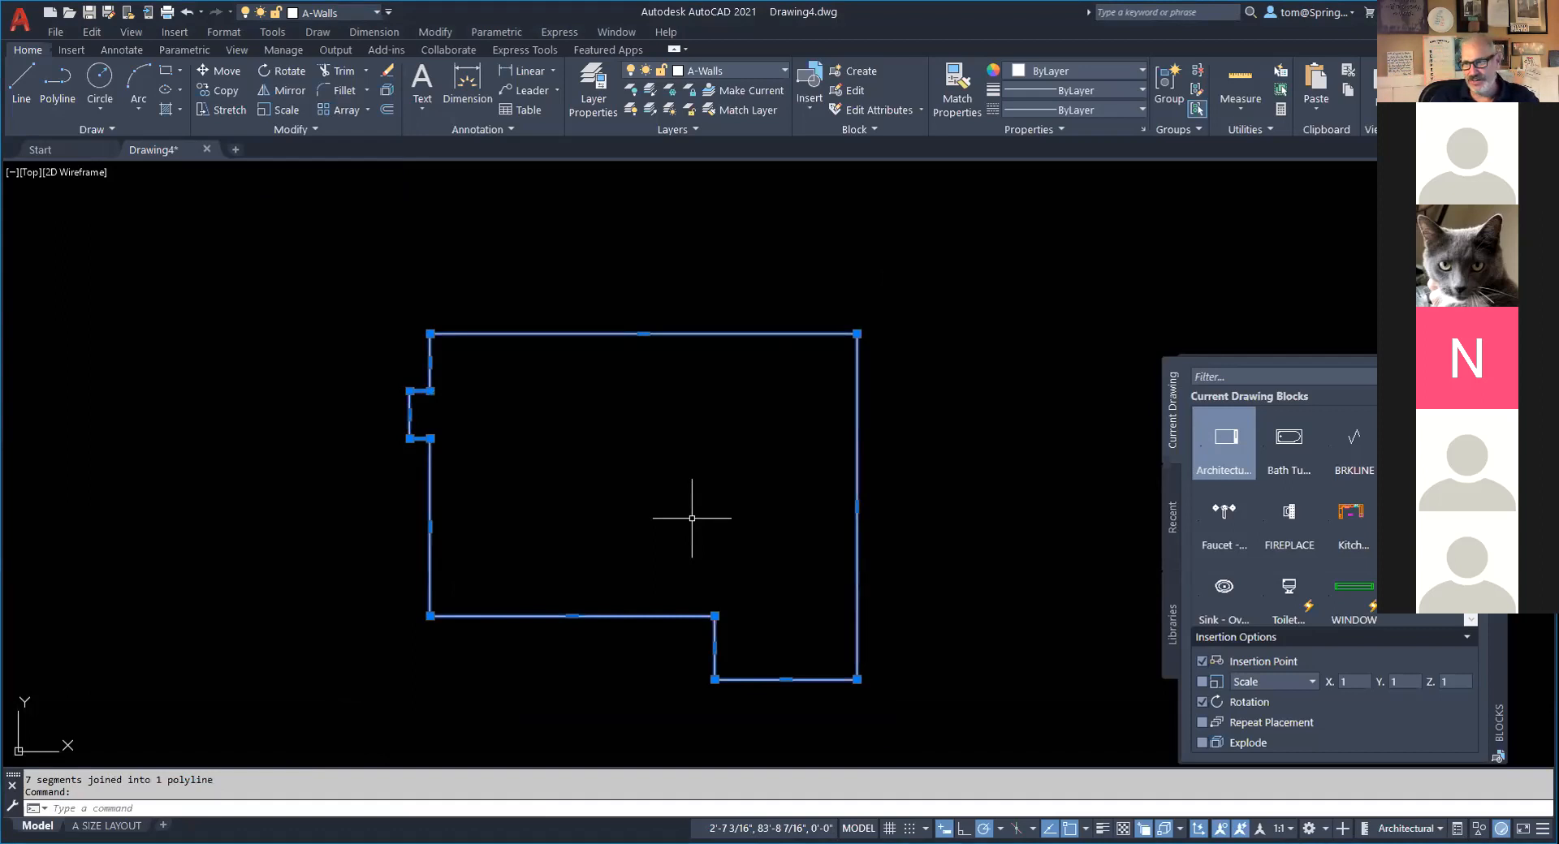
pyautogui.press('Escape')
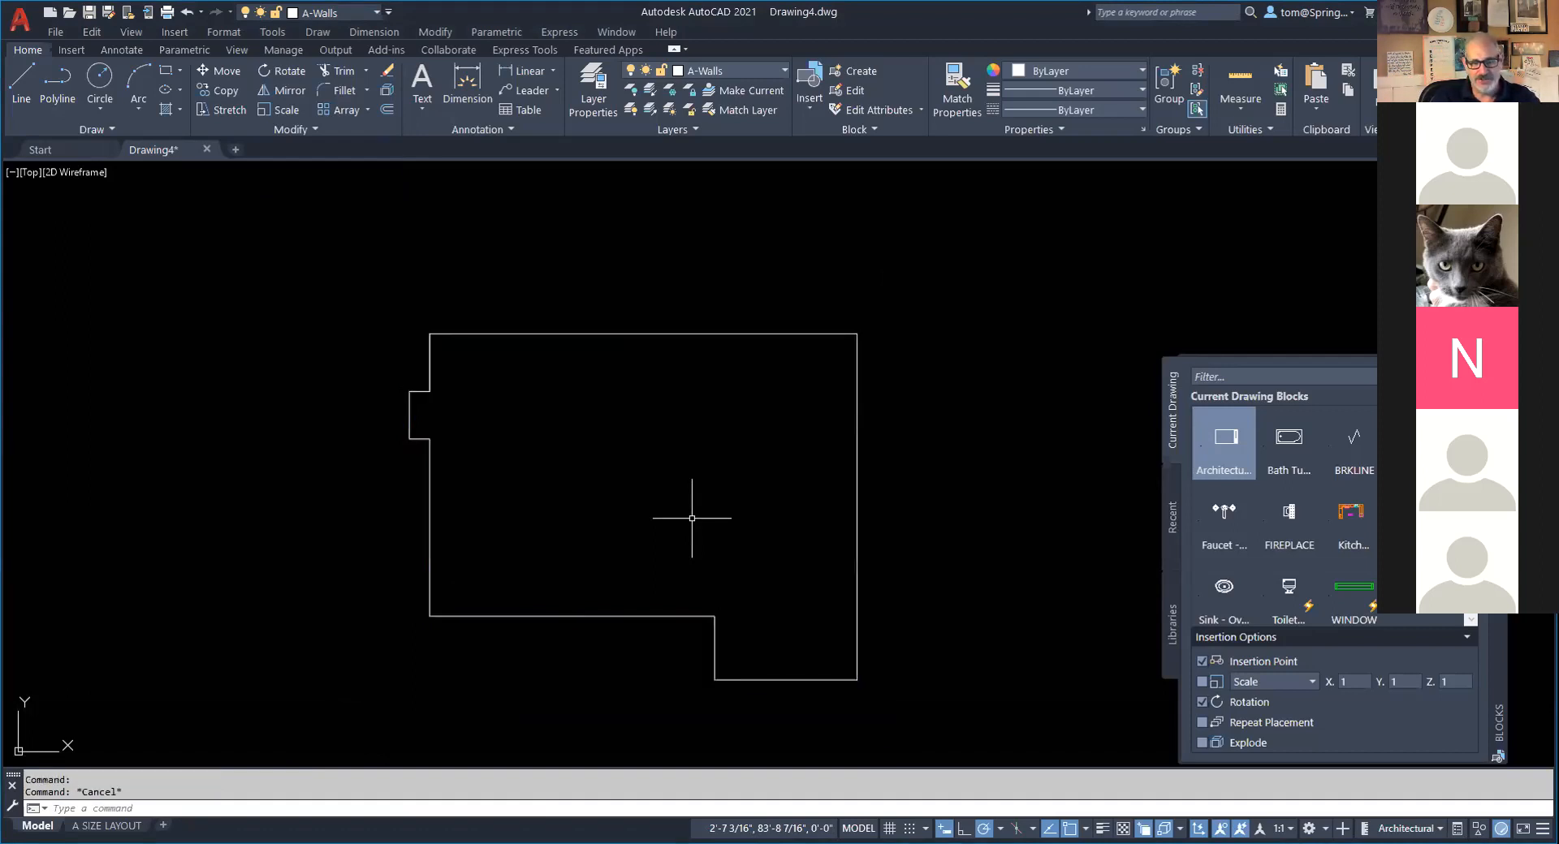
# Open AutoCAD Help, search for "join" and open the JOIN (Command) article.
pyautogui.press('F1')
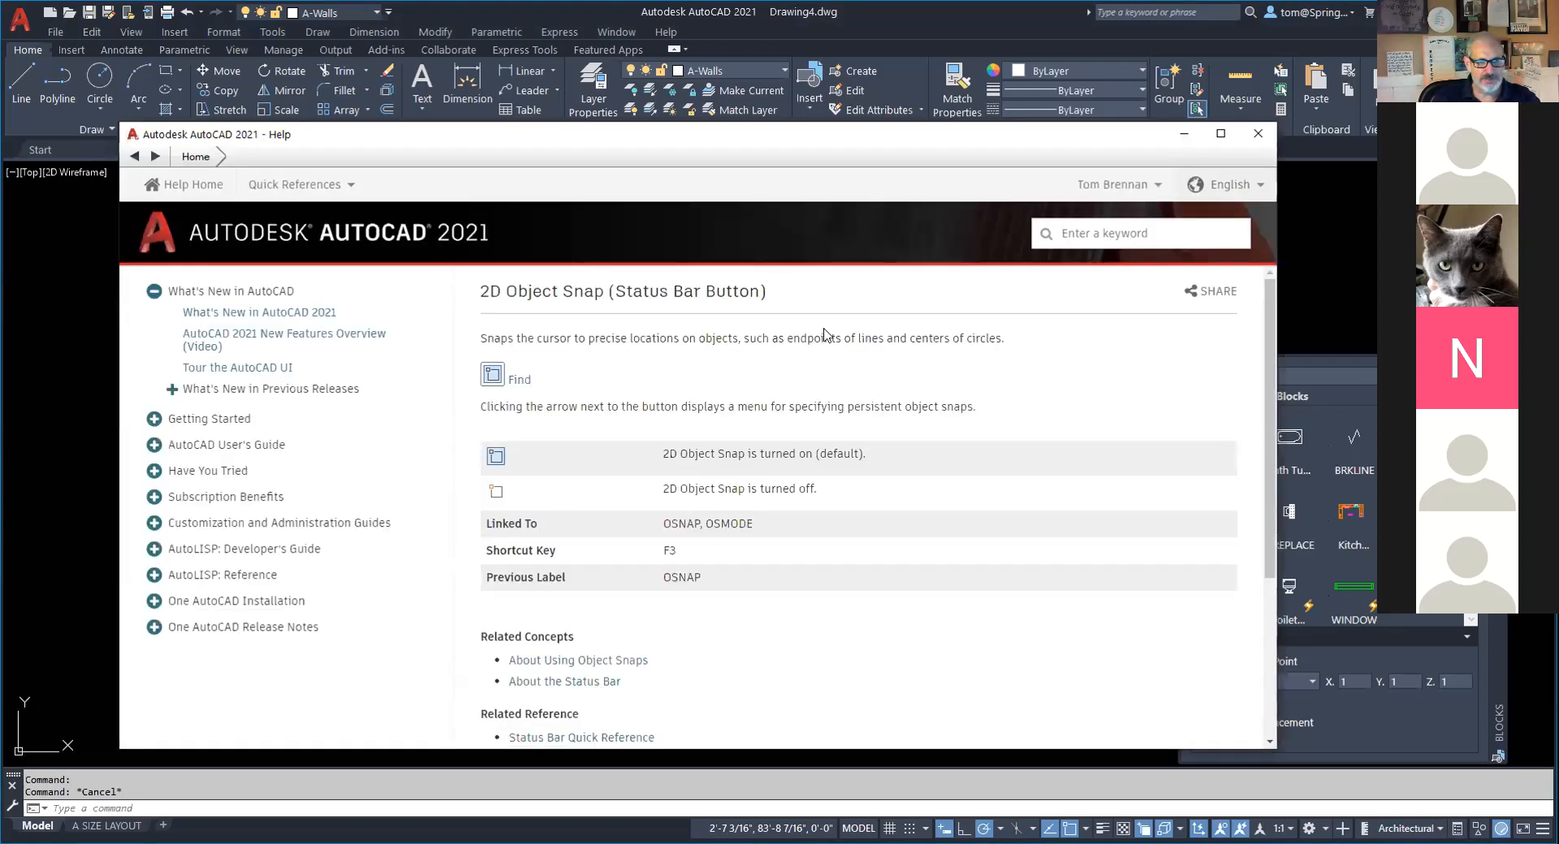
pyautogui.moveTo(999, 146); pyautogui.dragTo(930, 69)
pyautogui.click(1096, 154)
pyautogui.write('join')
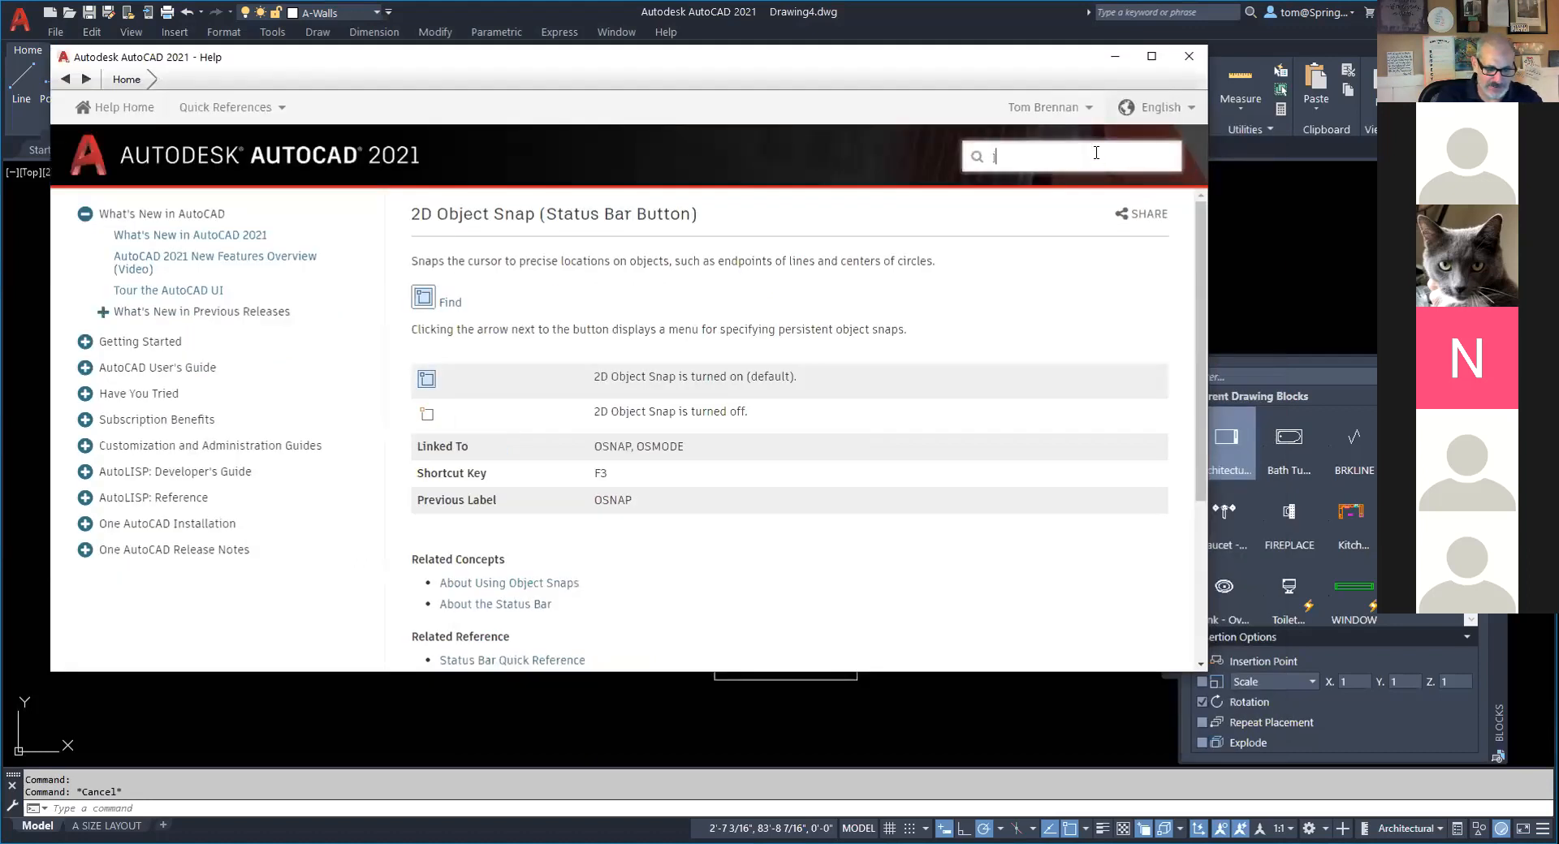
pyautogui.press('Return')
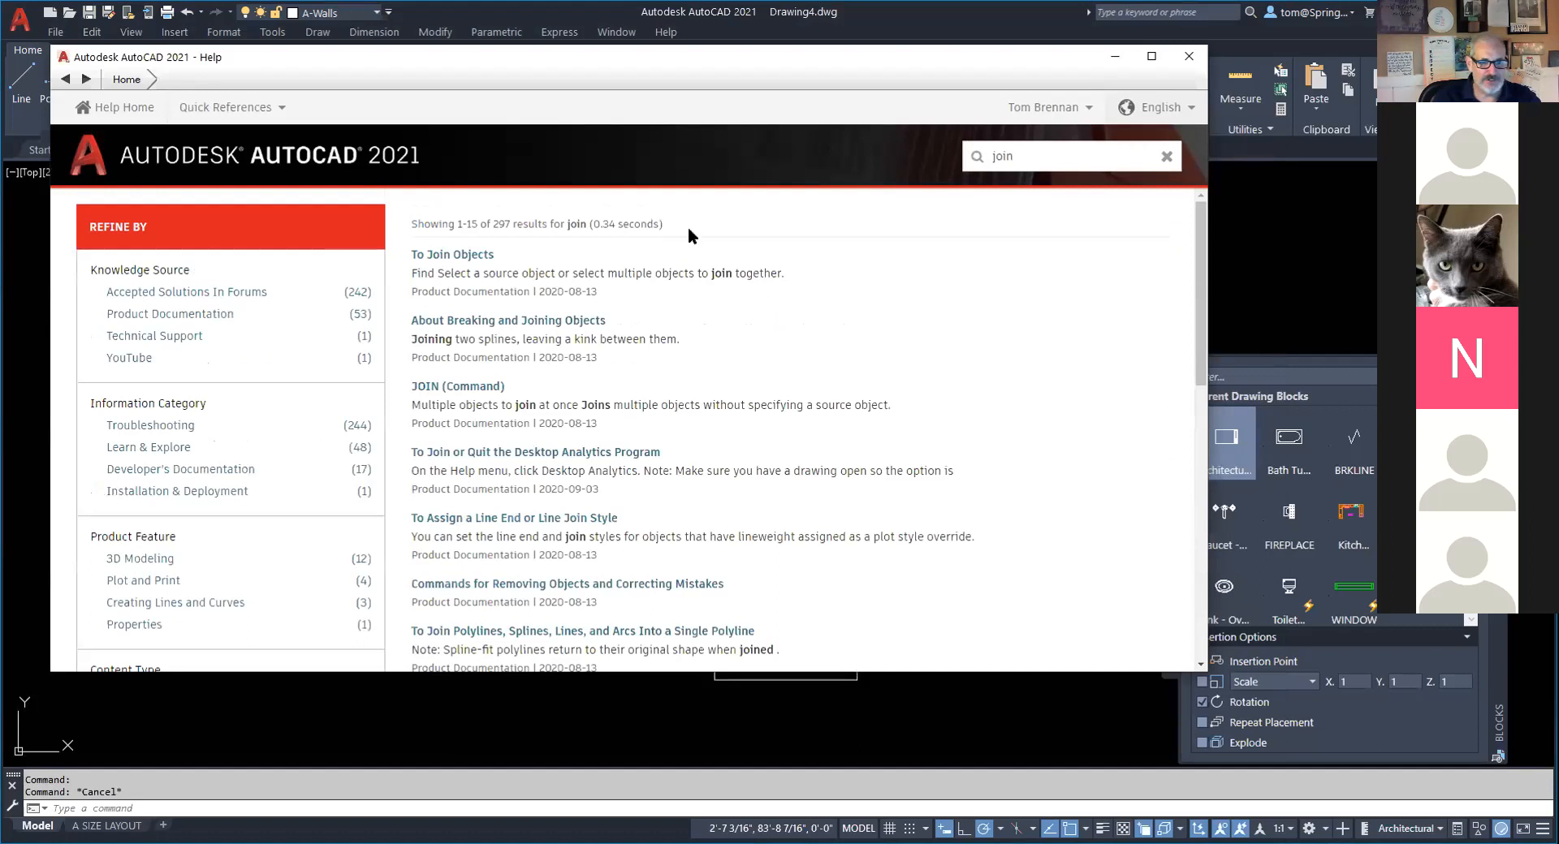
pyautogui.click(428, 387)
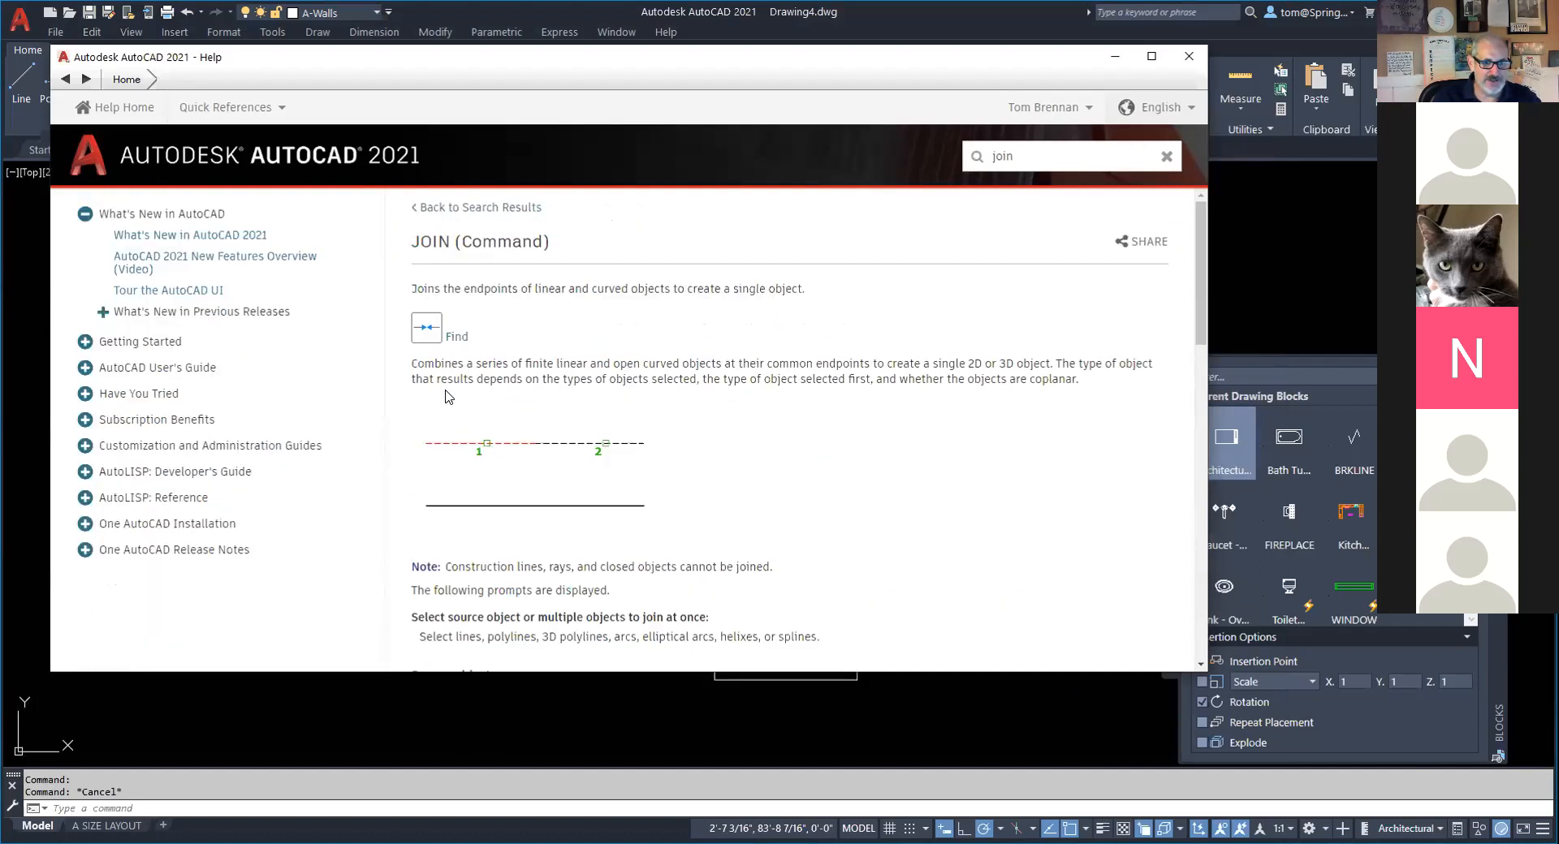
# Try the article's Find link to locate the Join tool, moving the Help window off the ribbon and regenerating the drawing.
pyautogui.click(426, 328)
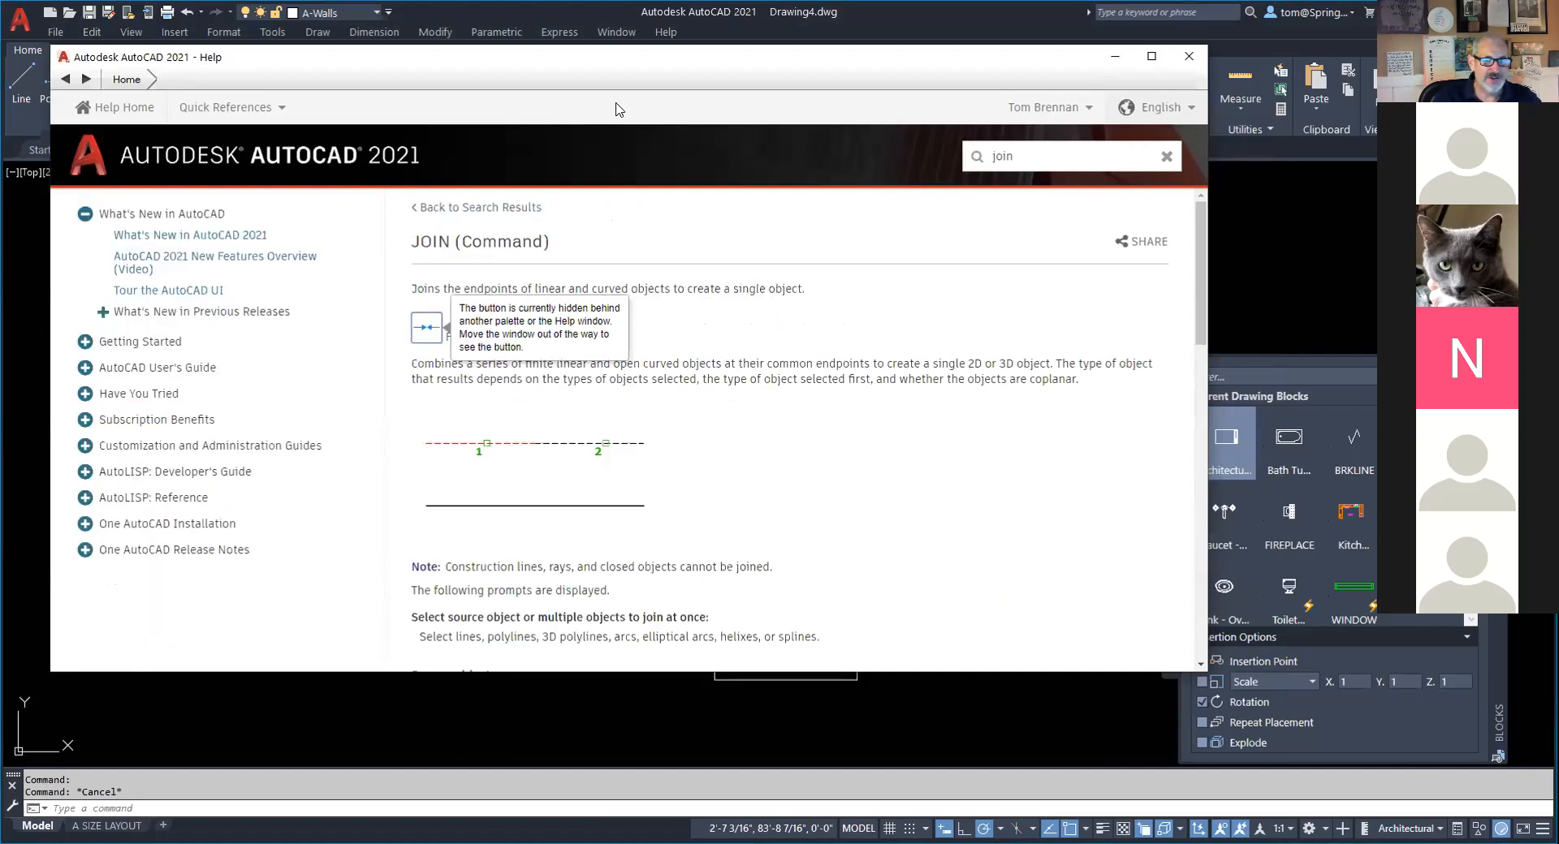
pyautogui.hotkey('ctrl', 'a')
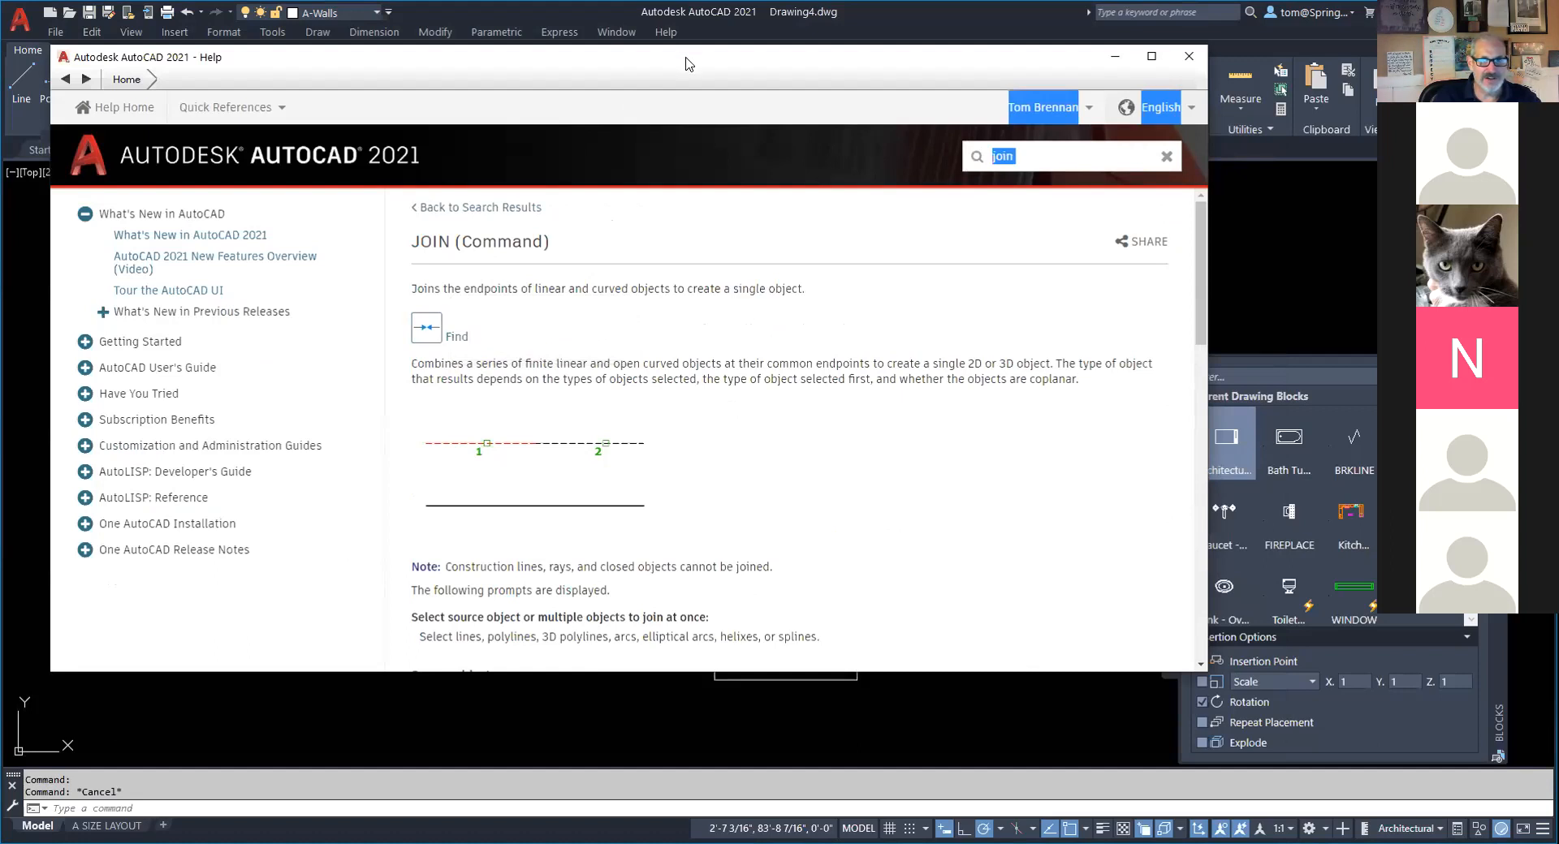
pyautogui.moveTo(686, 64); pyautogui.dragTo(1082, 161)
pyautogui.click(854, 437)
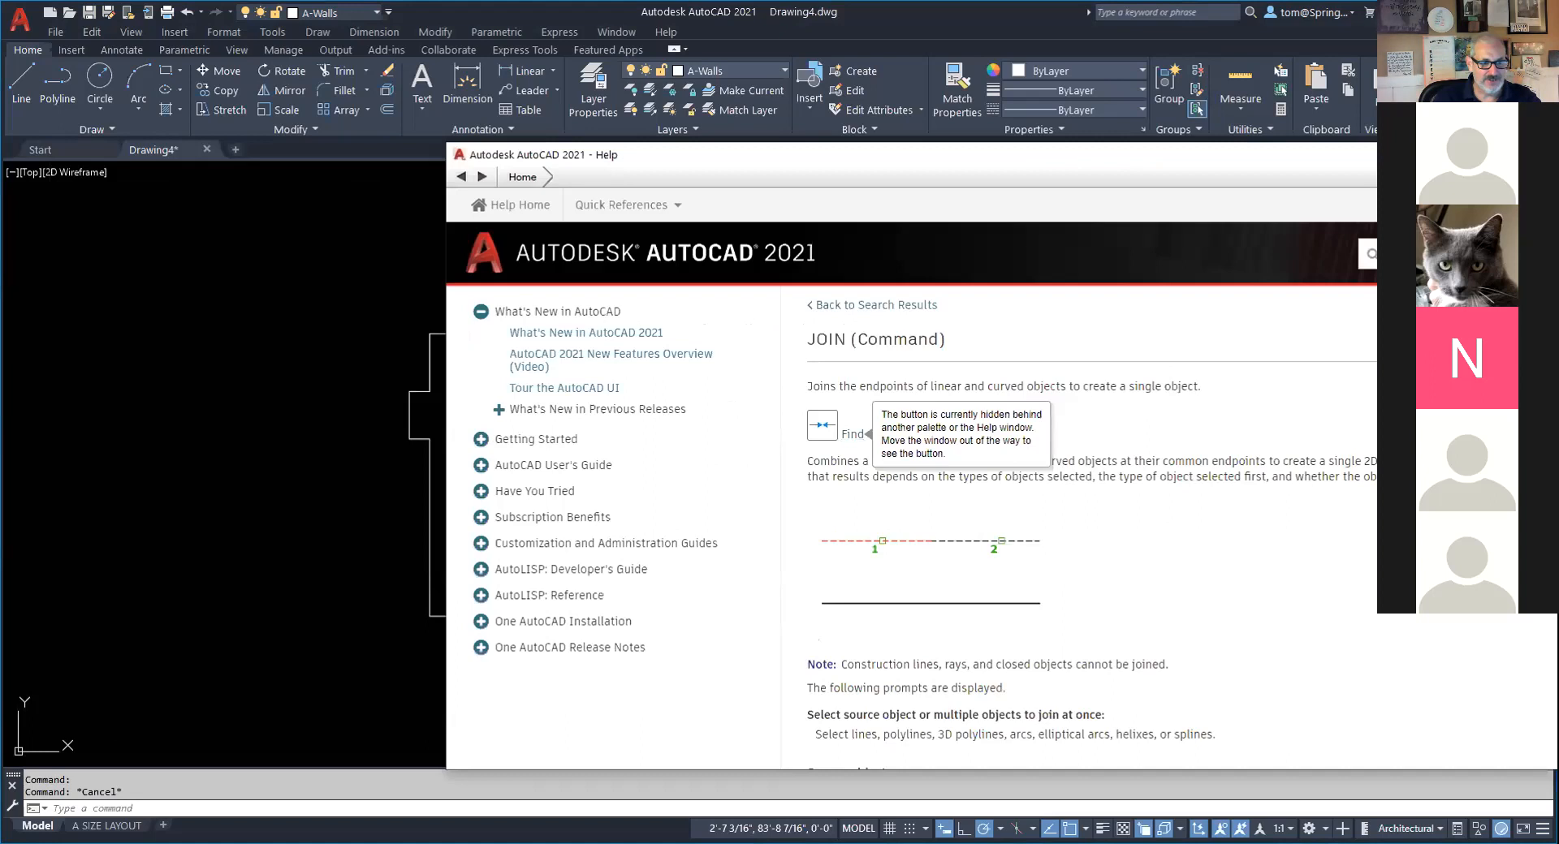
pyautogui.click(218, 393)
pyautogui.write('regen')
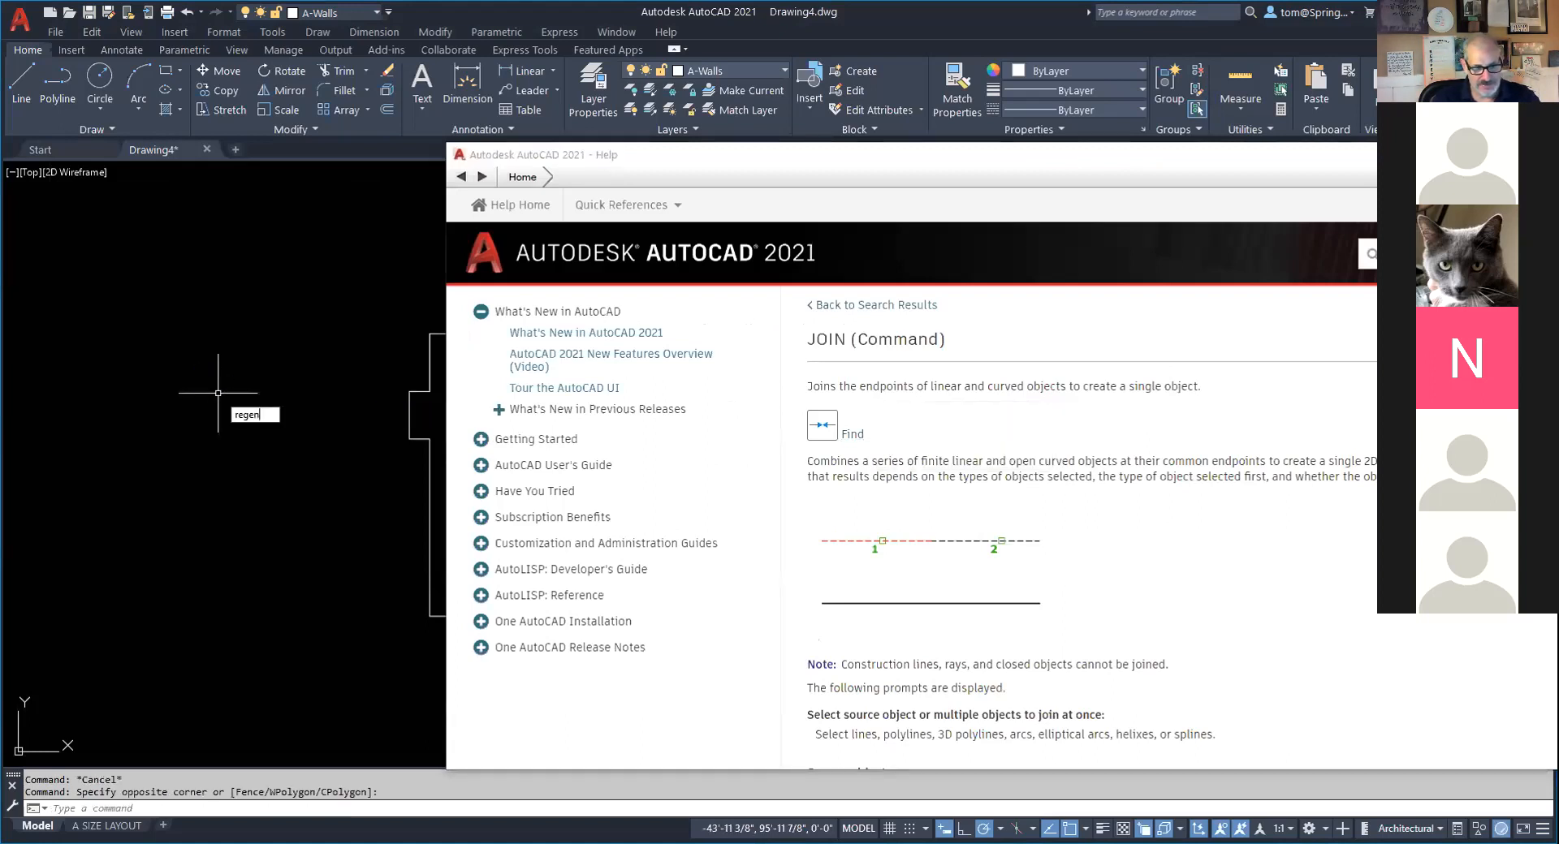
pyautogui.press('Return')
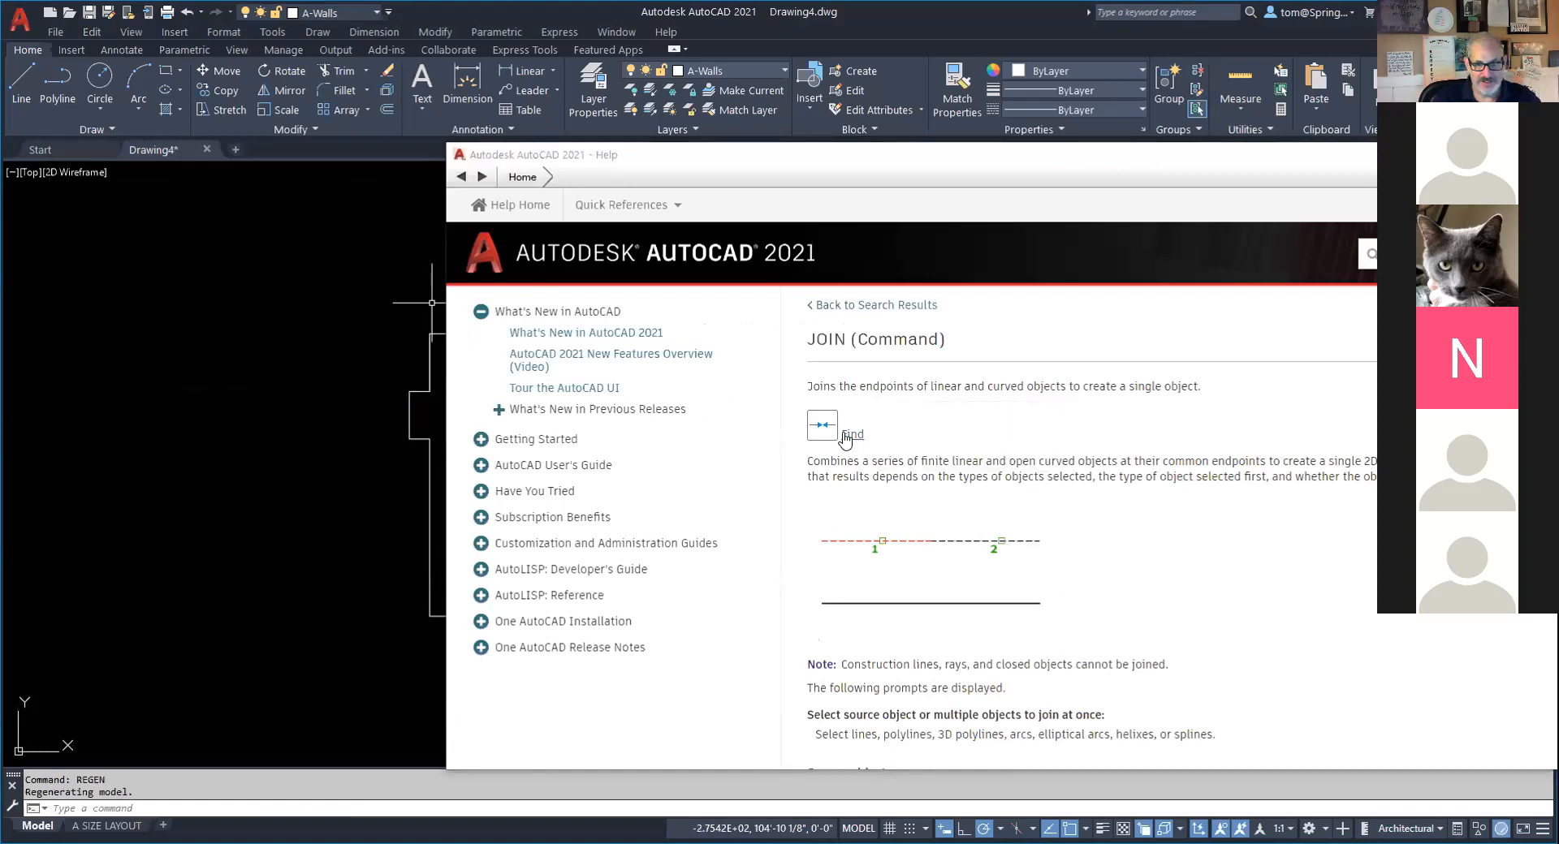
pyautogui.click(853, 434)
pyautogui.moveTo(876, 156); pyautogui.dragTo(1034, 260)
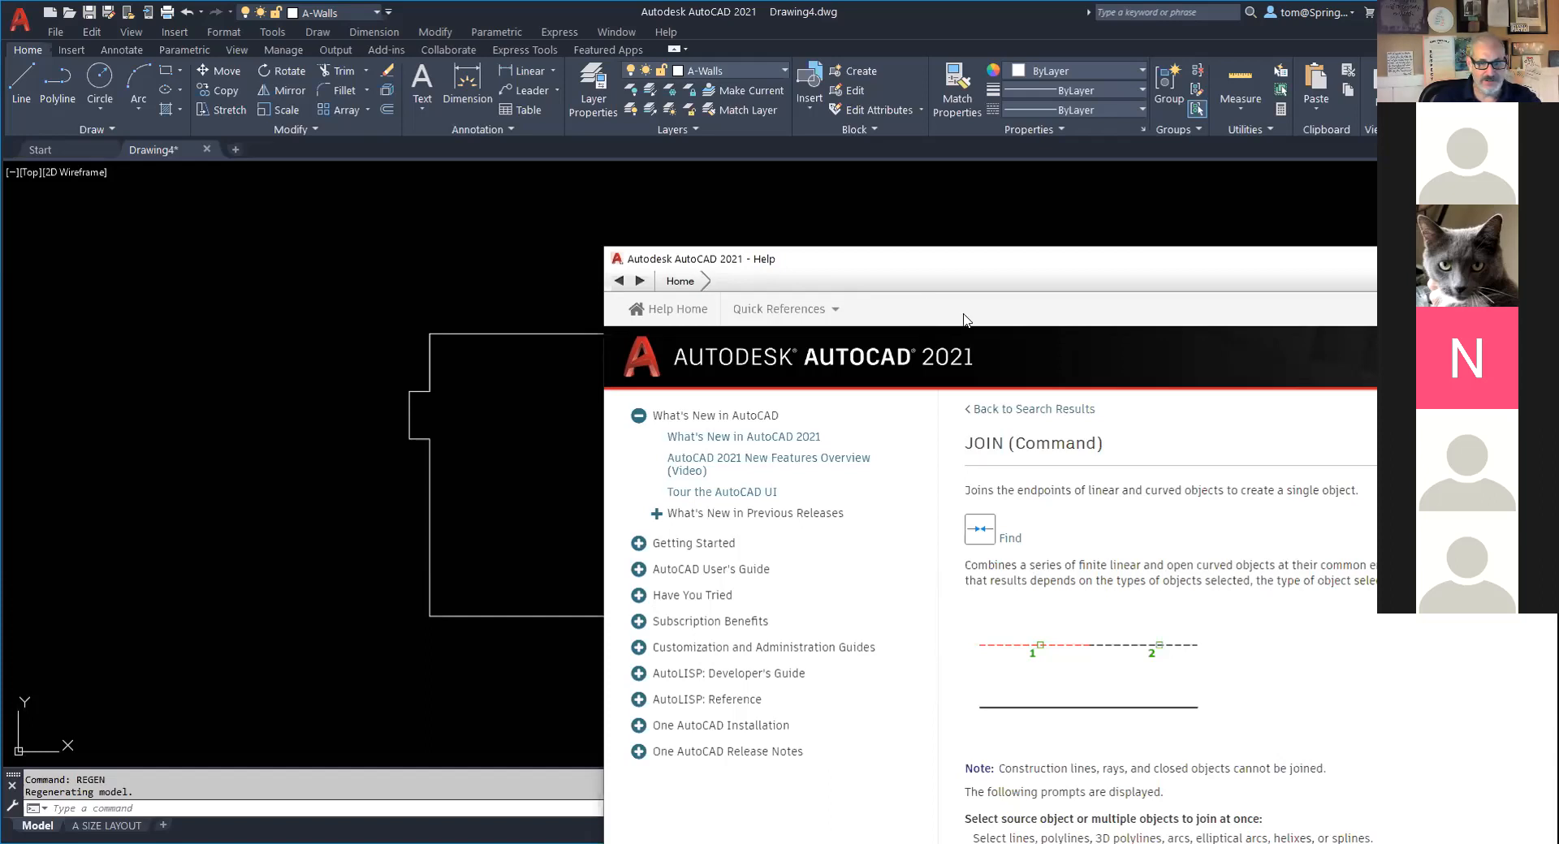
# Close the Help window and check the joined exterior outline by selecting and deselecting it.
pyautogui.click(504, 365)
pyautogui.click(432, 259)
pyautogui.press('Escape')
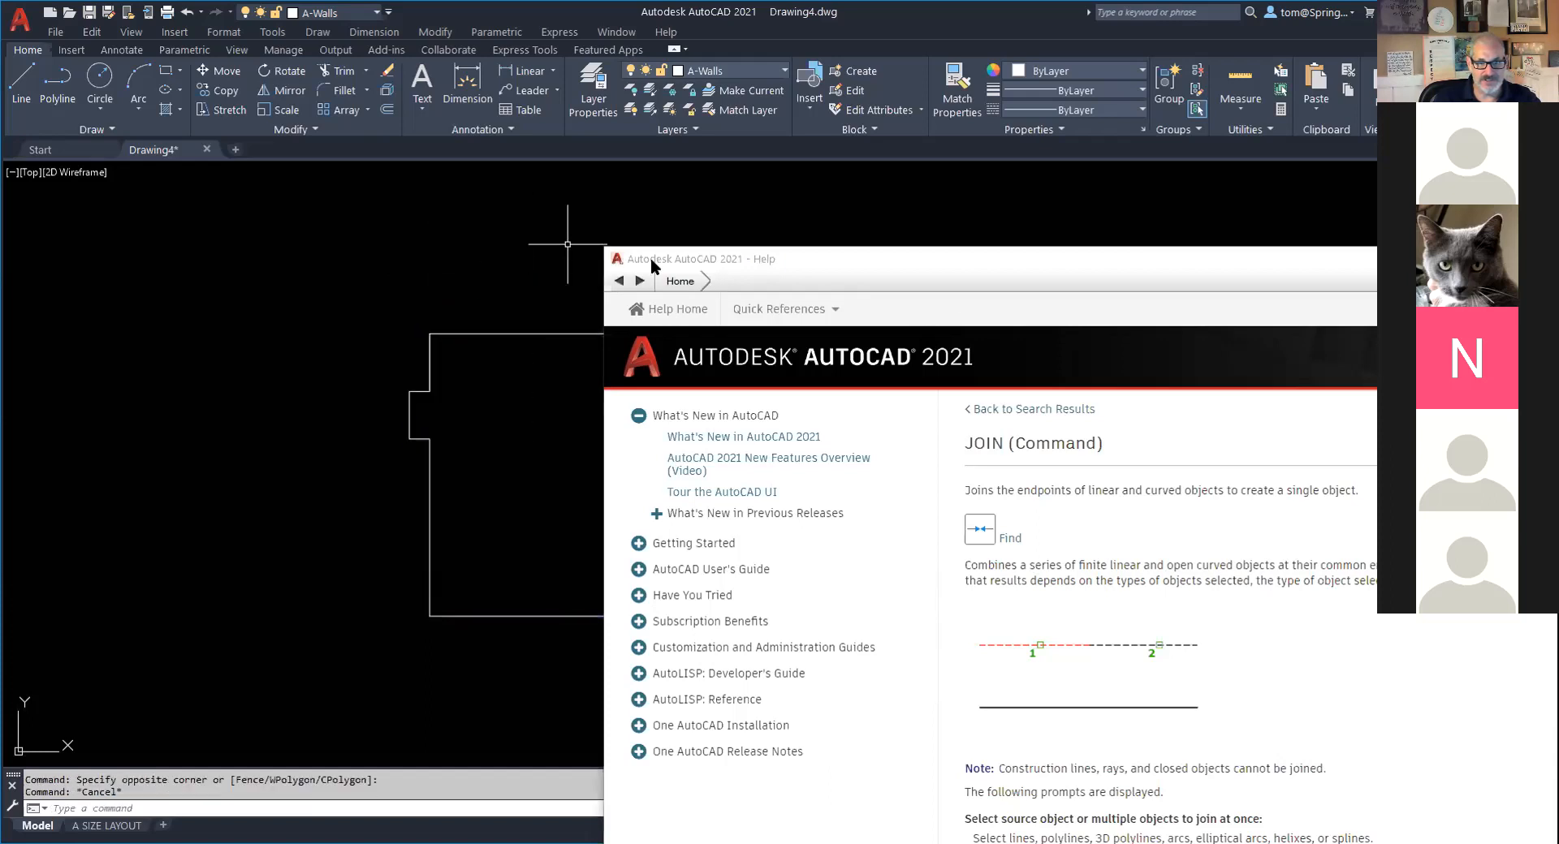
pyautogui.moveTo(869, 259); pyautogui.dragTo(379, 363)
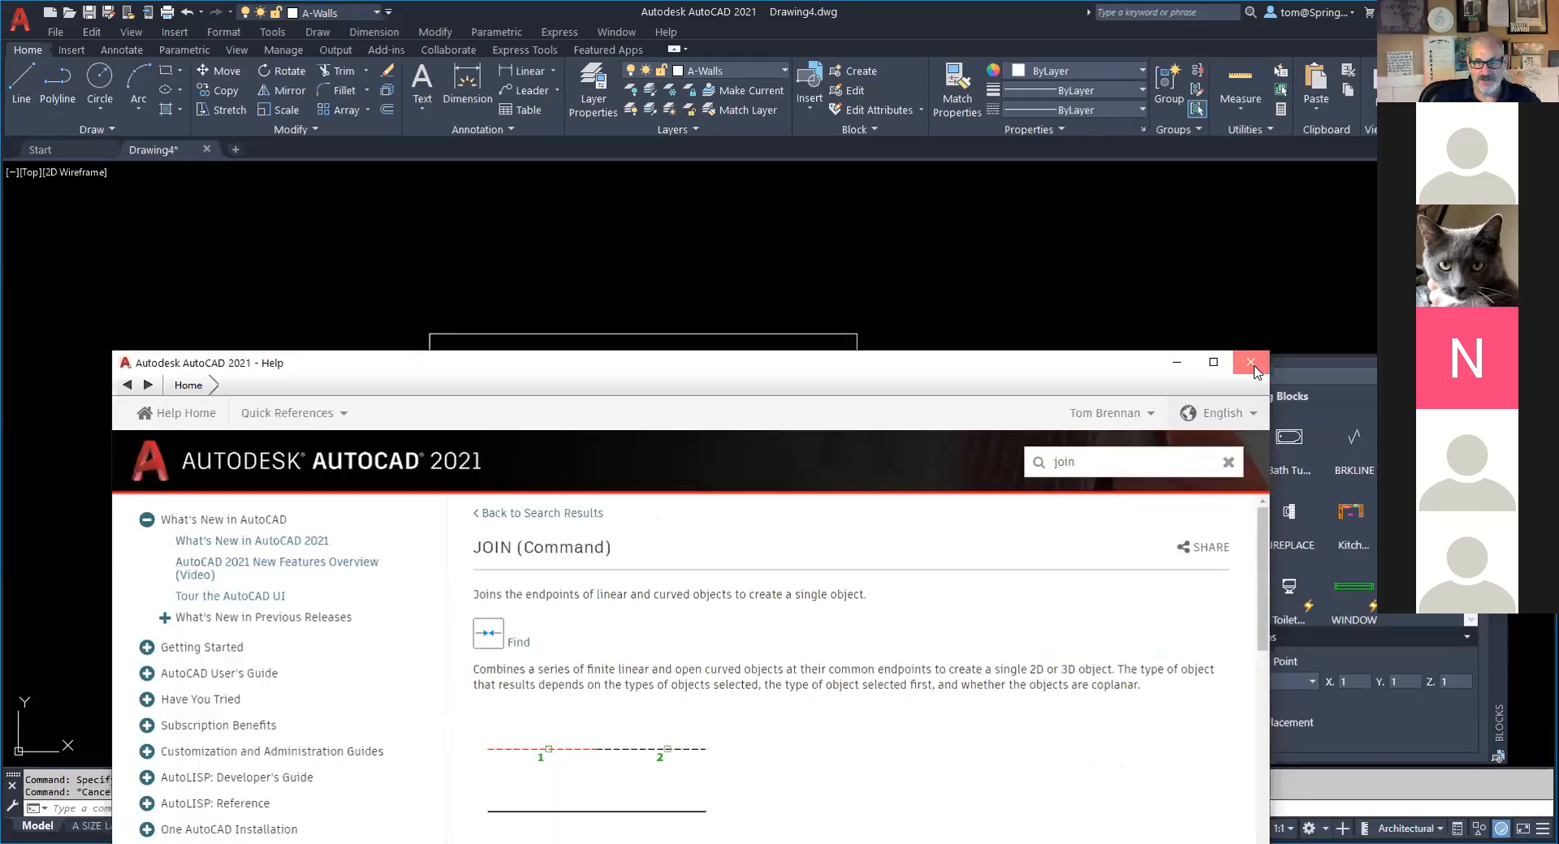
pyautogui.click(1252, 363)
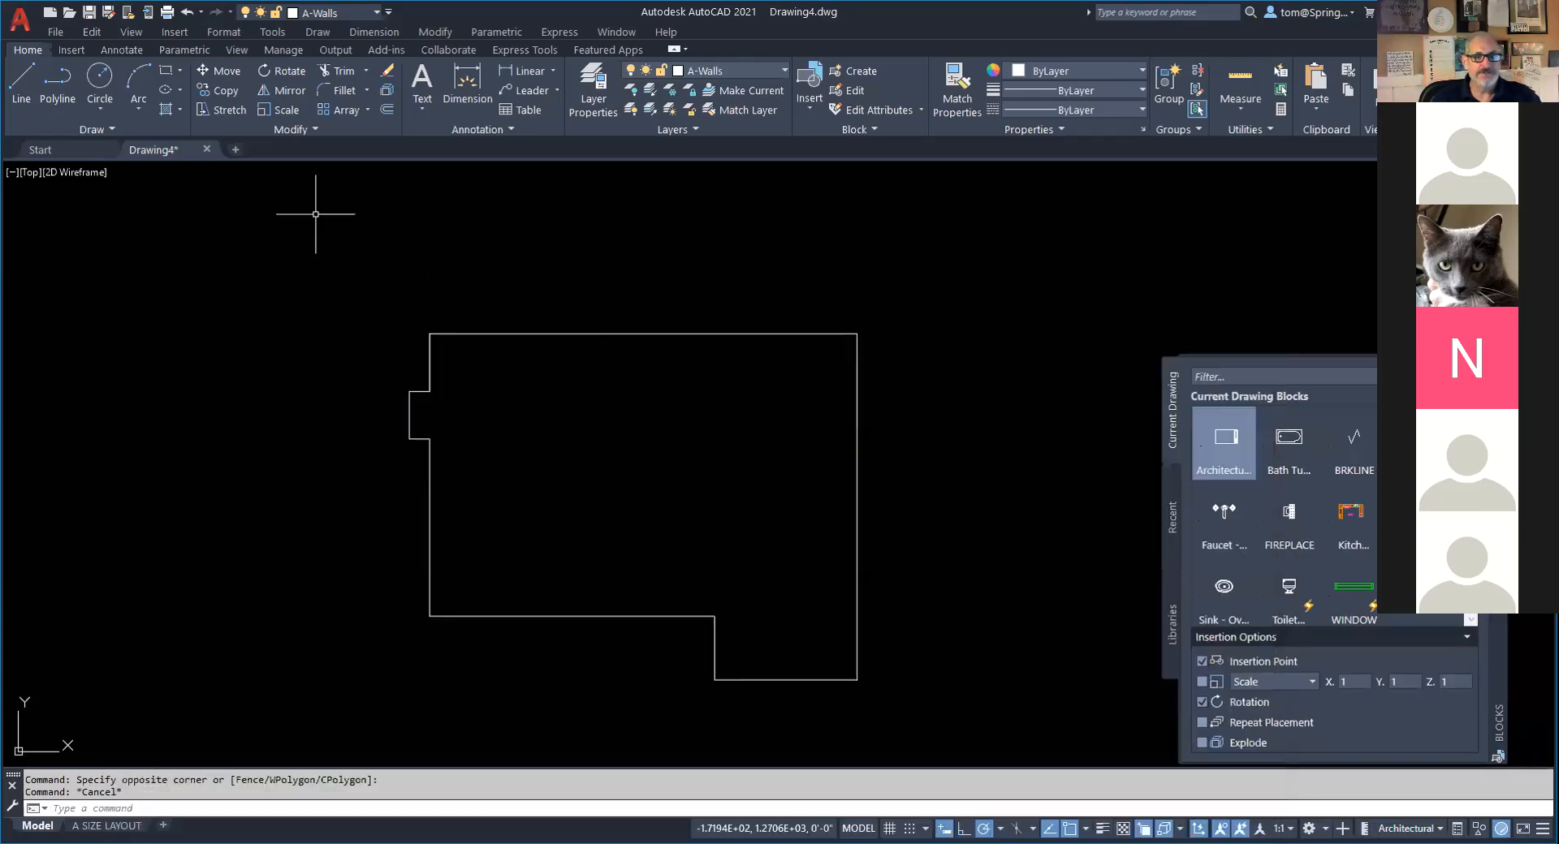
pyautogui.click(546, 333)
pyautogui.press('Escape')
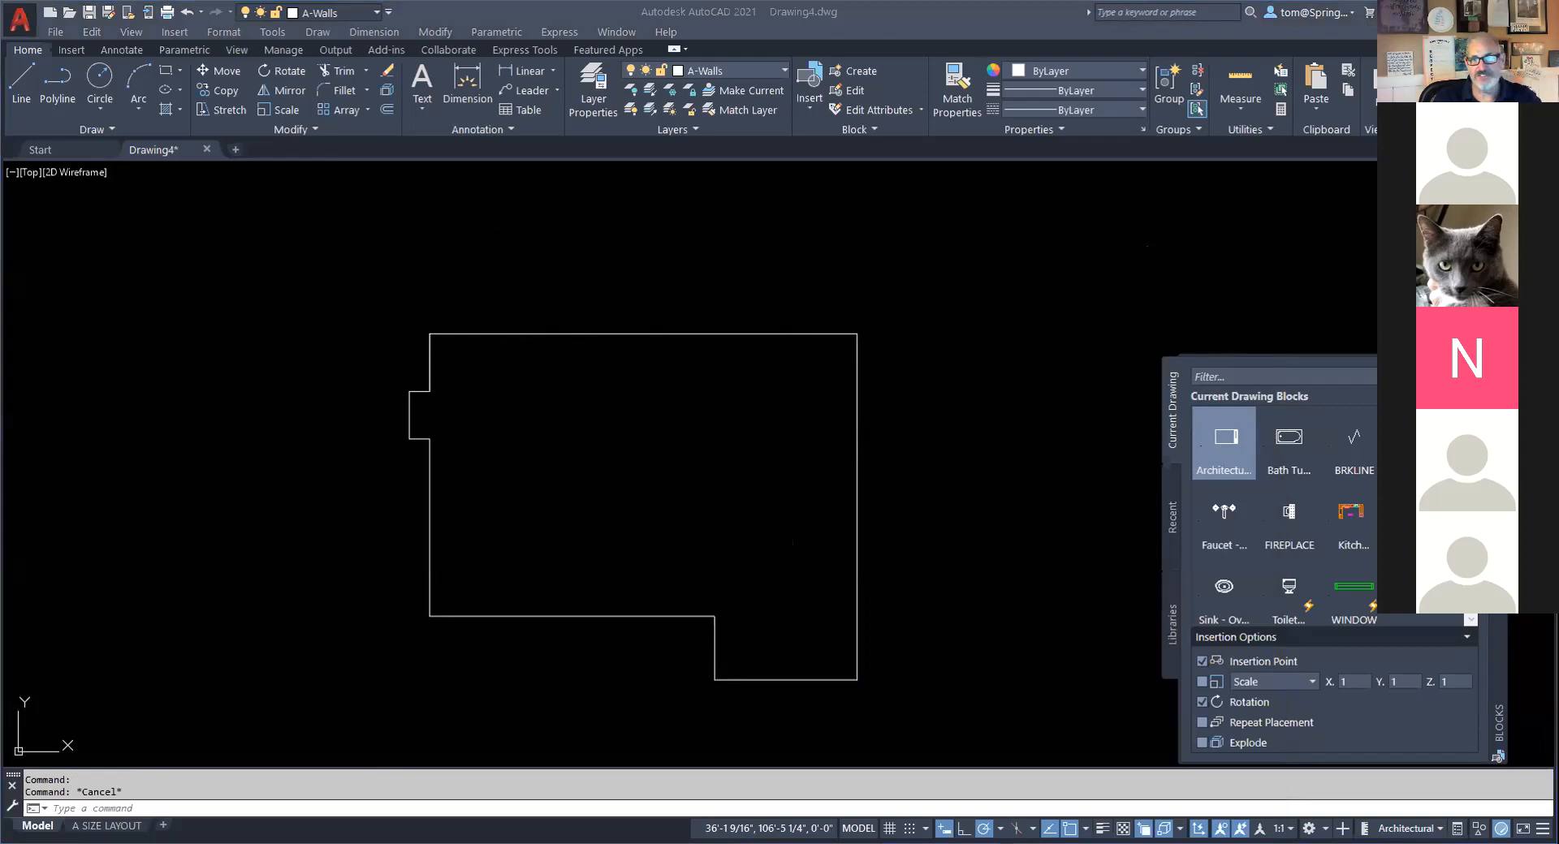
# Switch to the browser to read the wall widths noted on the Southfield floor plan PDF and return to AutoCAD.
pyautogui.hotkey('alt', 'Tab')
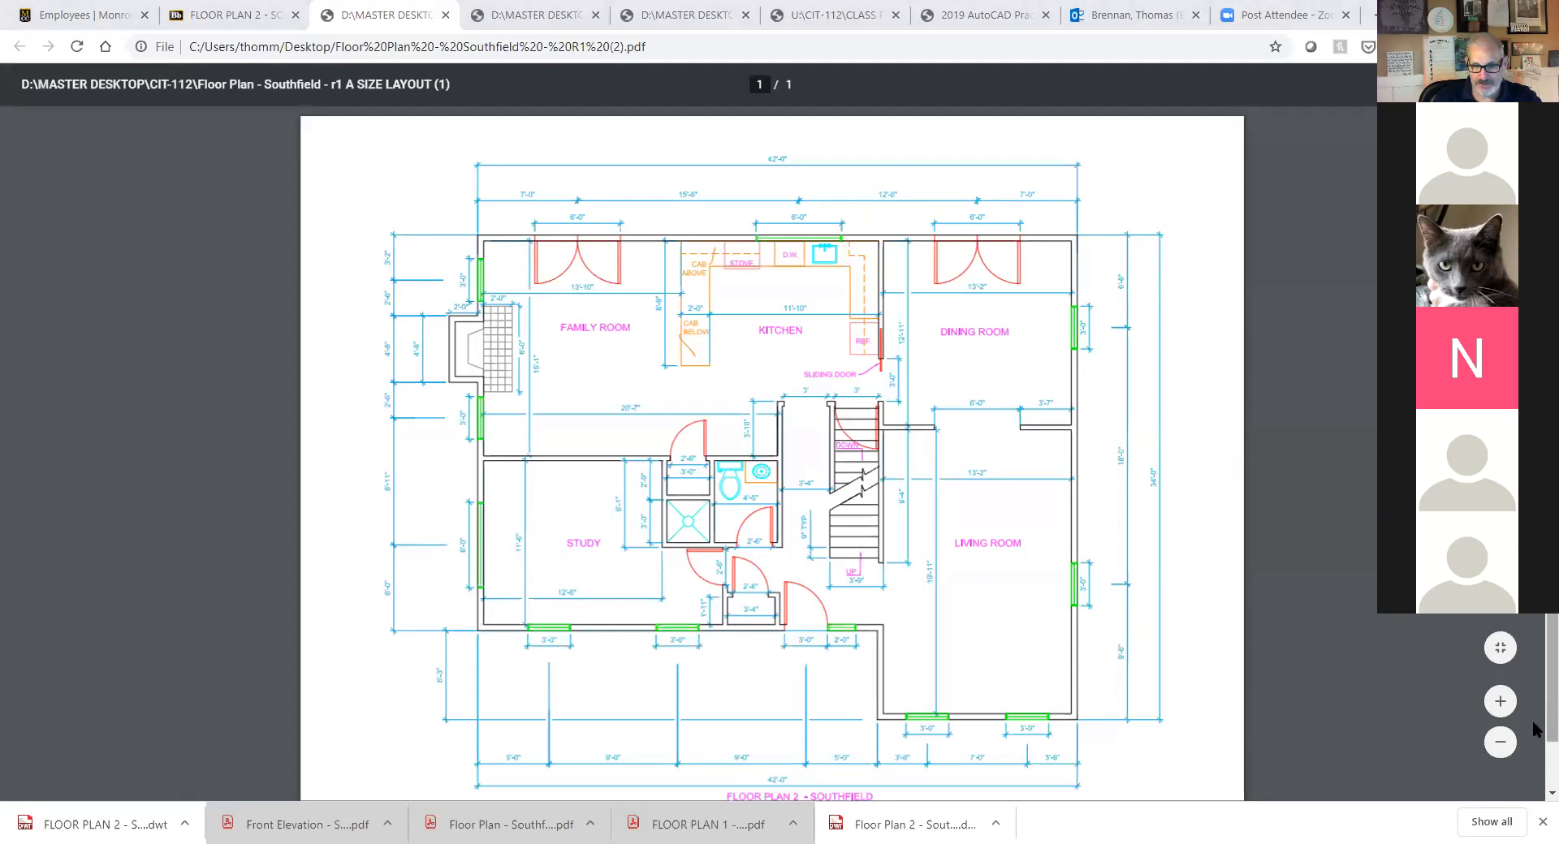
pyautogui.scroll(-1, 1535, 729)
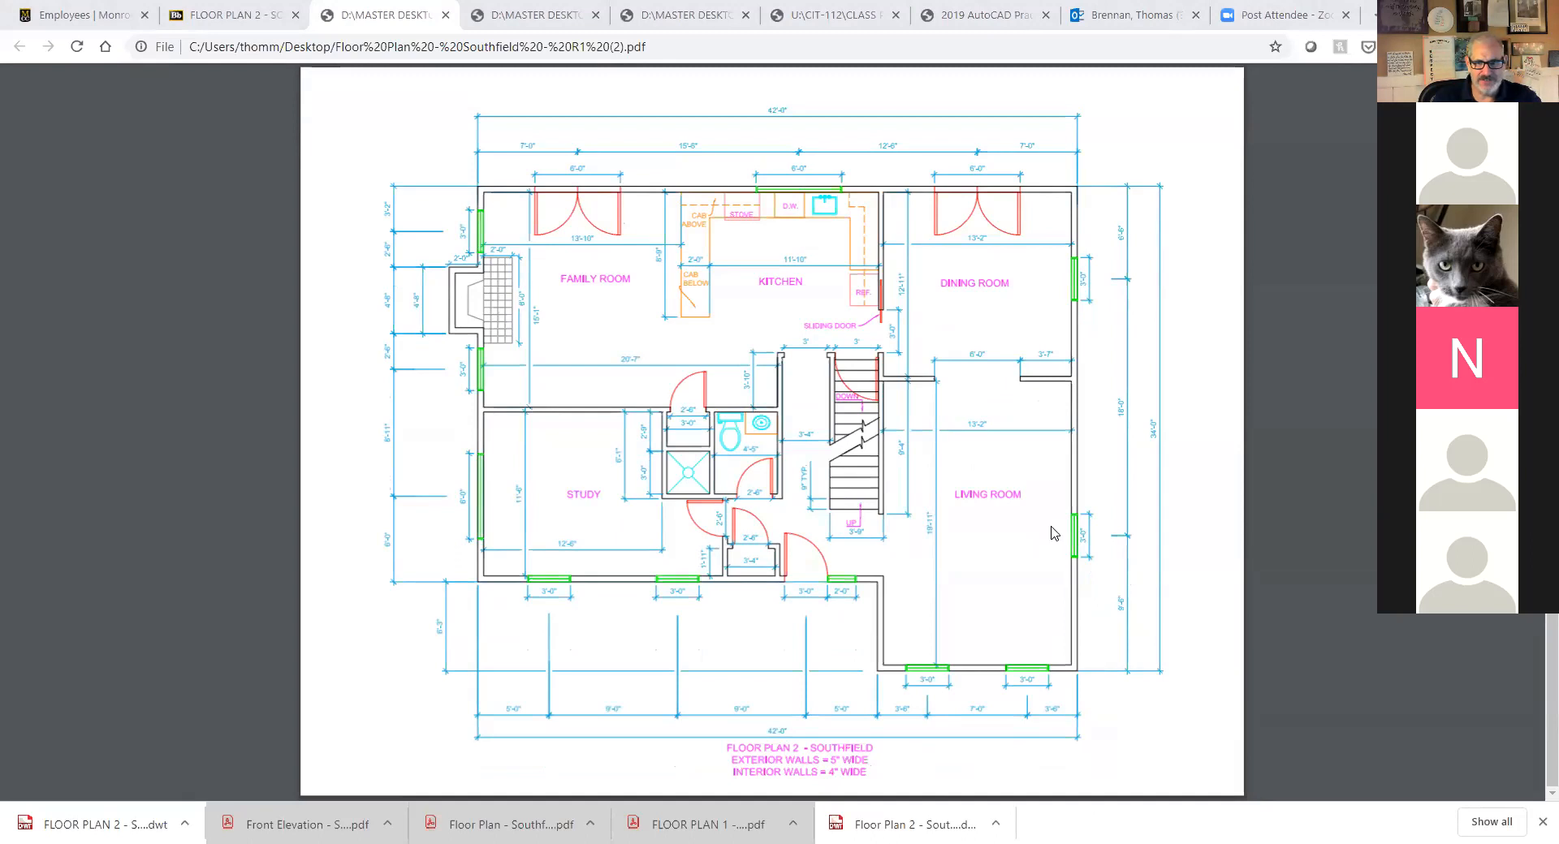
pyautogui.hotkey('alt', 'Tab')
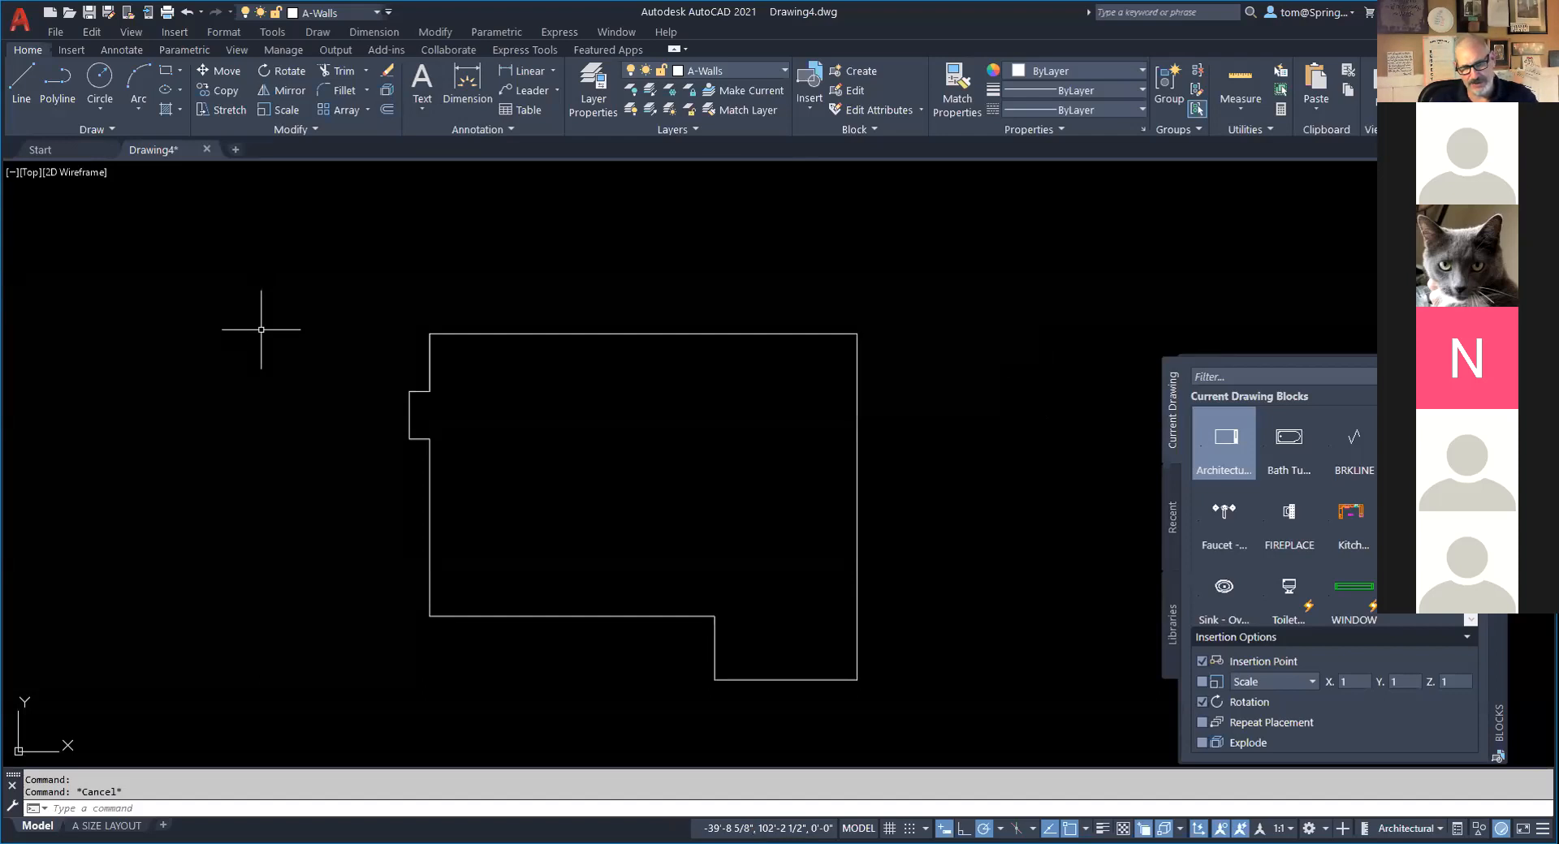
# Offset the joined exterior outline 5" toward the inside of the house to form the exterior wall thickness.
pyautogui.write('o')
pyautogui.press('Return')
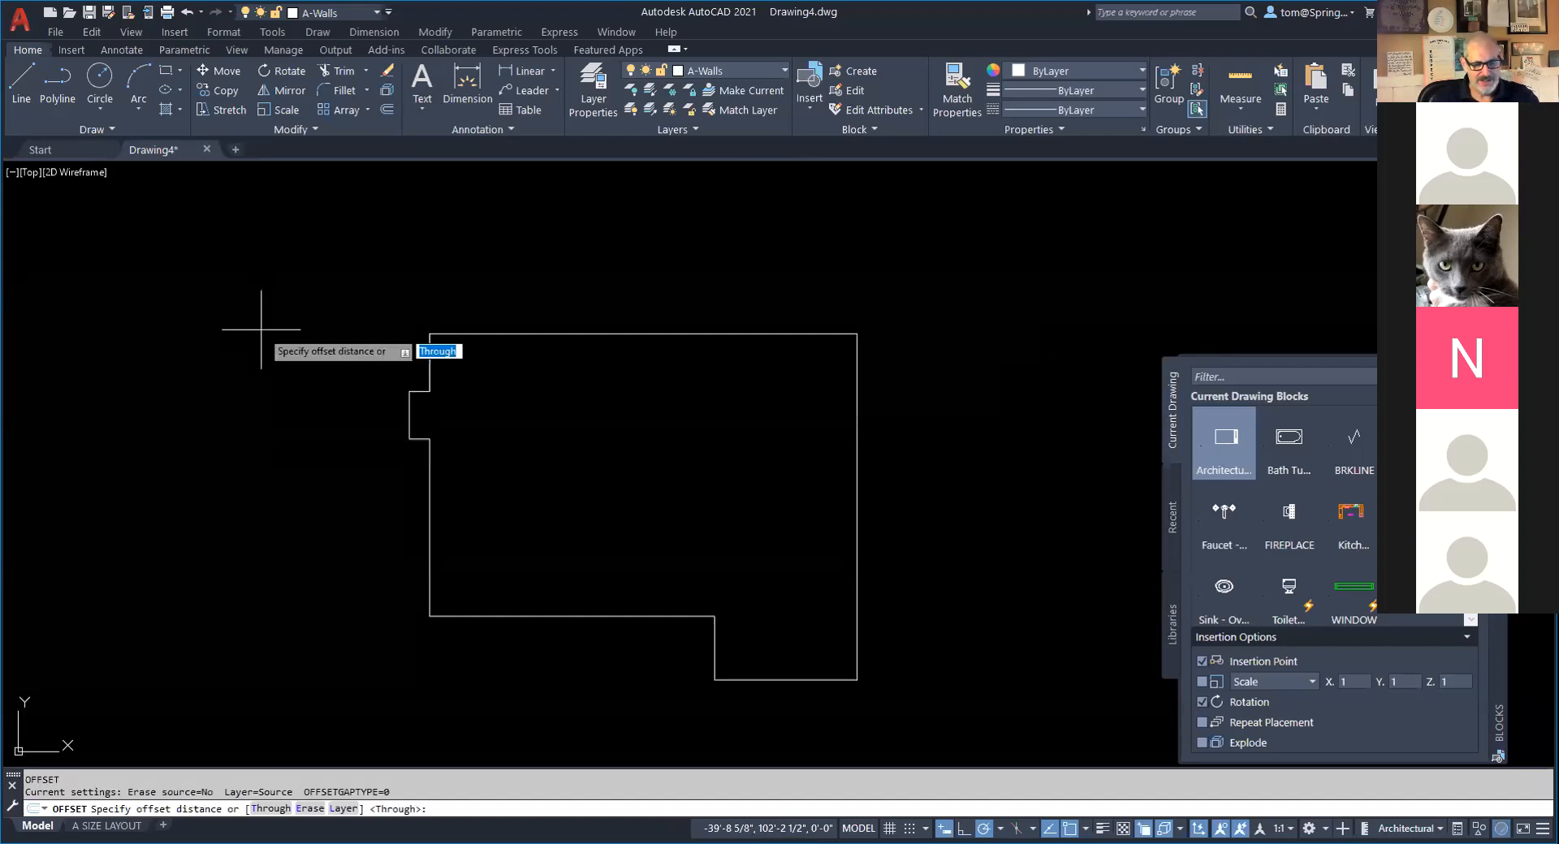
pyautogui.write('5')
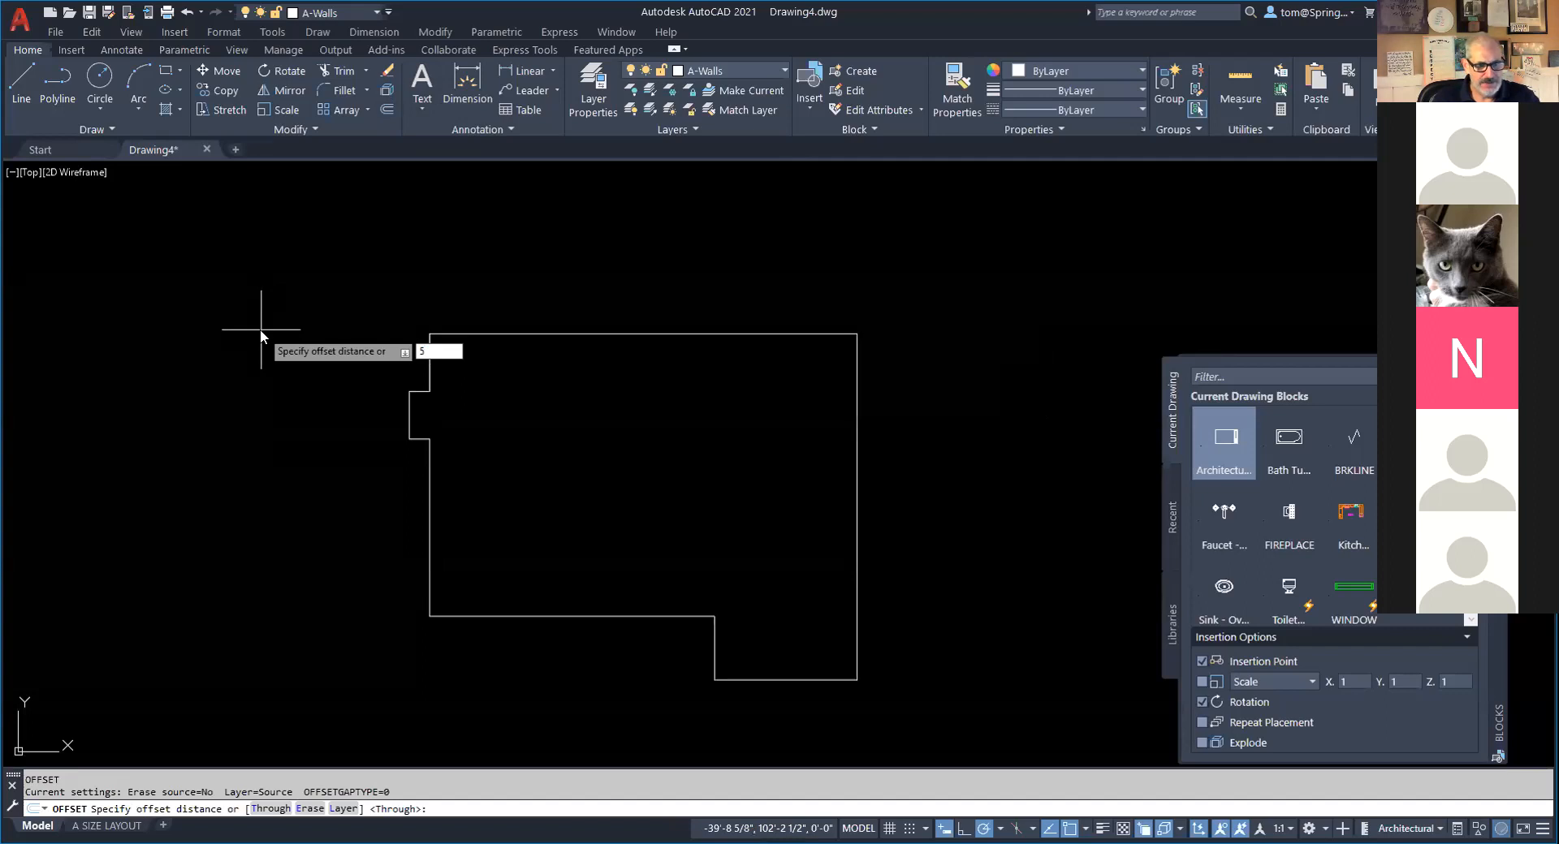
pyautogui.press('Return')
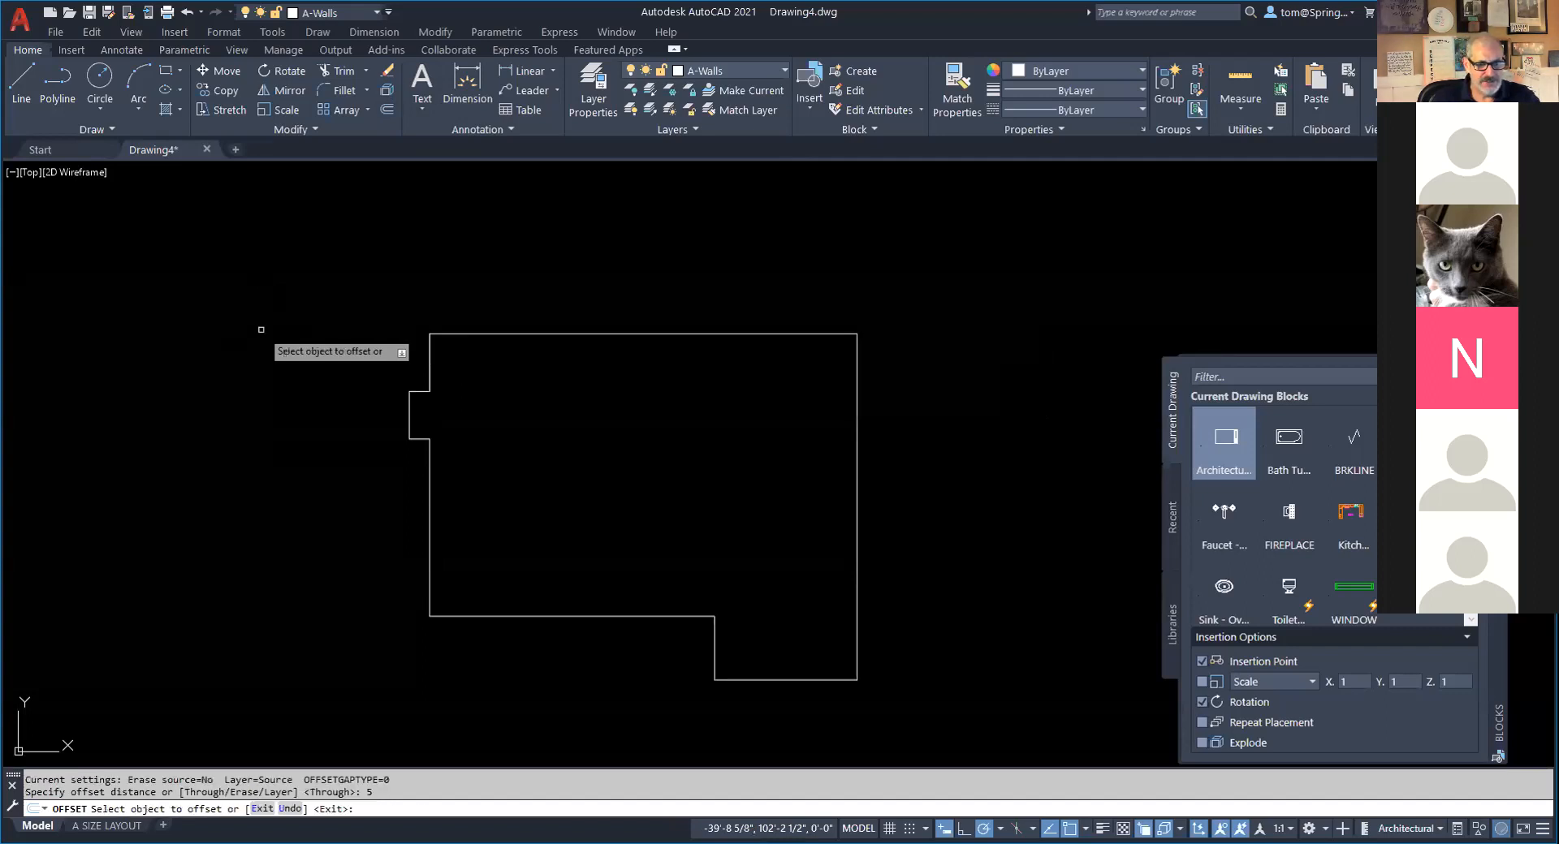
pyautogui.click(427, 367)
pyautogui.click(471, 427)
pyautogui.press('Escape')
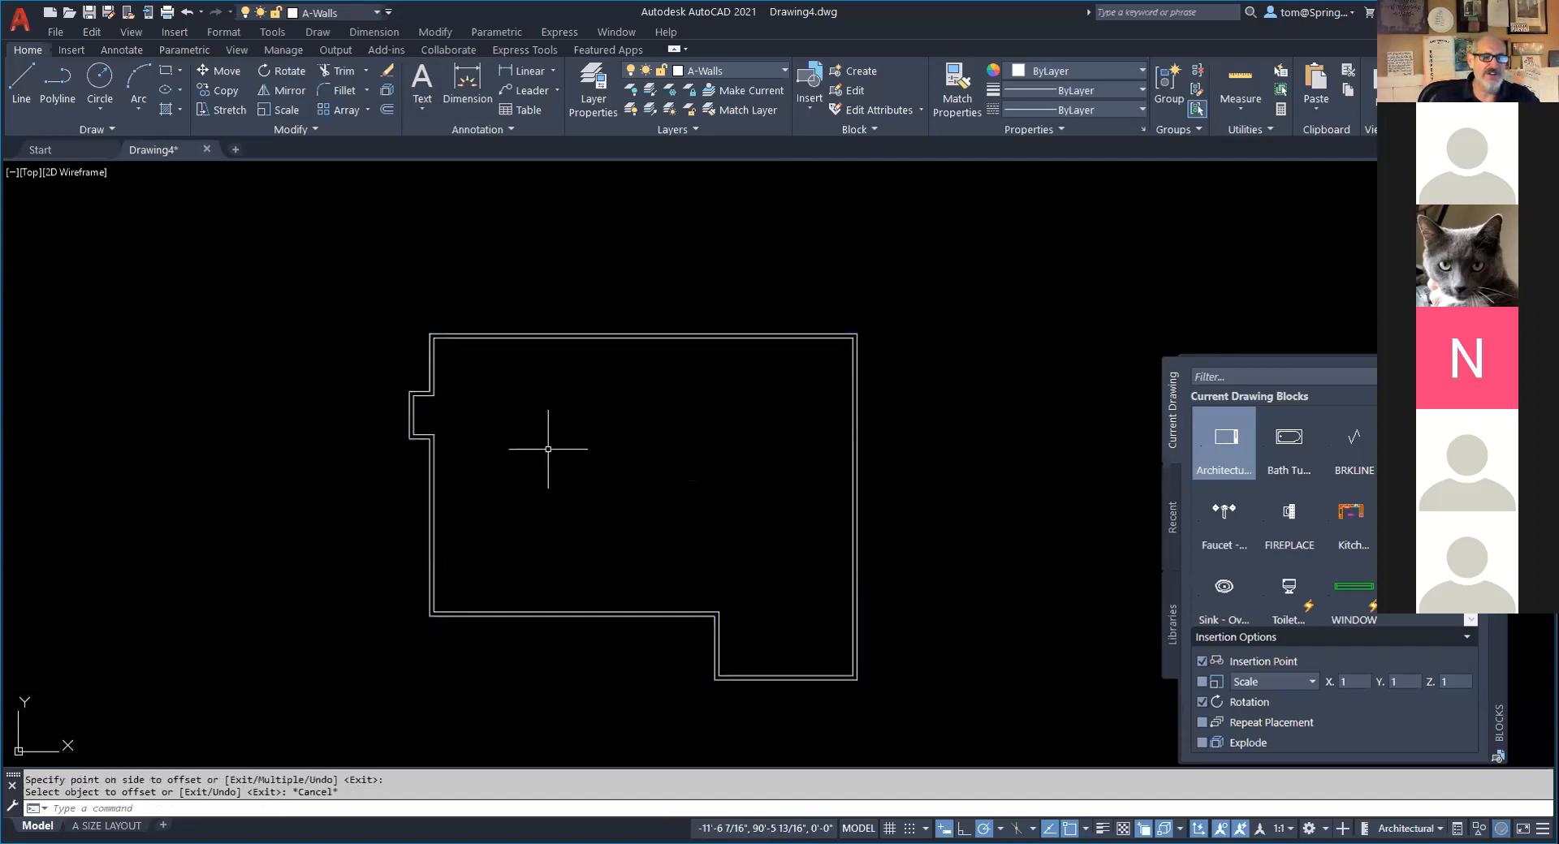
# Make Dimensions the current layer and add a linear dimension above the house for the top exterior wall's full outside width.
pyautogui.moveTo(595, 450)
pyautogui.mouseDown(button='middle')
pyautogui.moveTo(654, 452)
pyautogui.moveTo(588, 490)
pyautogui.mouseUp(button='middle')
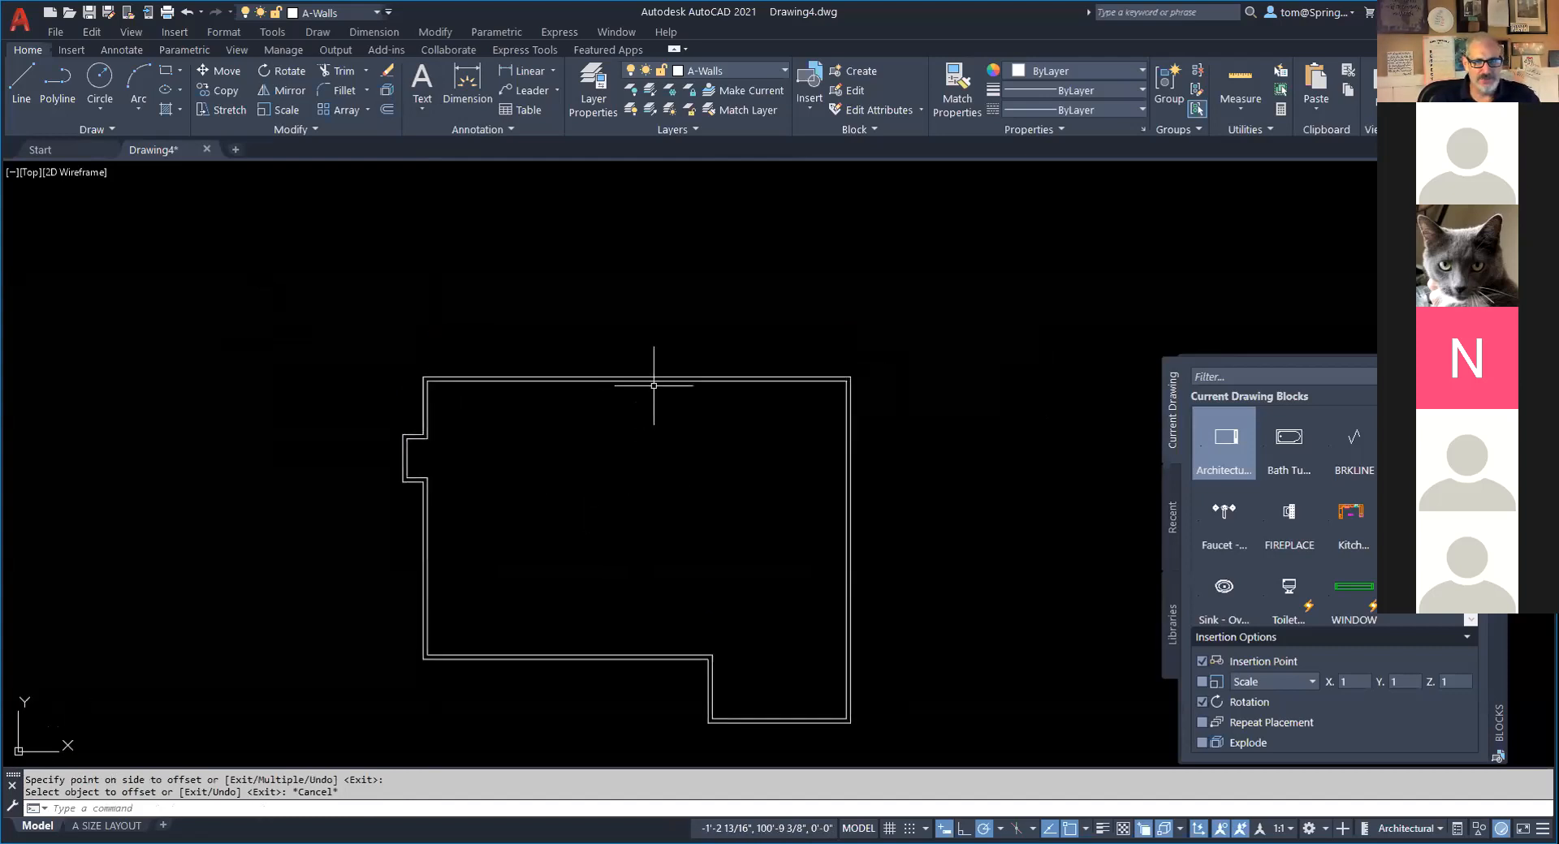
pyautogui.click(783, 69)
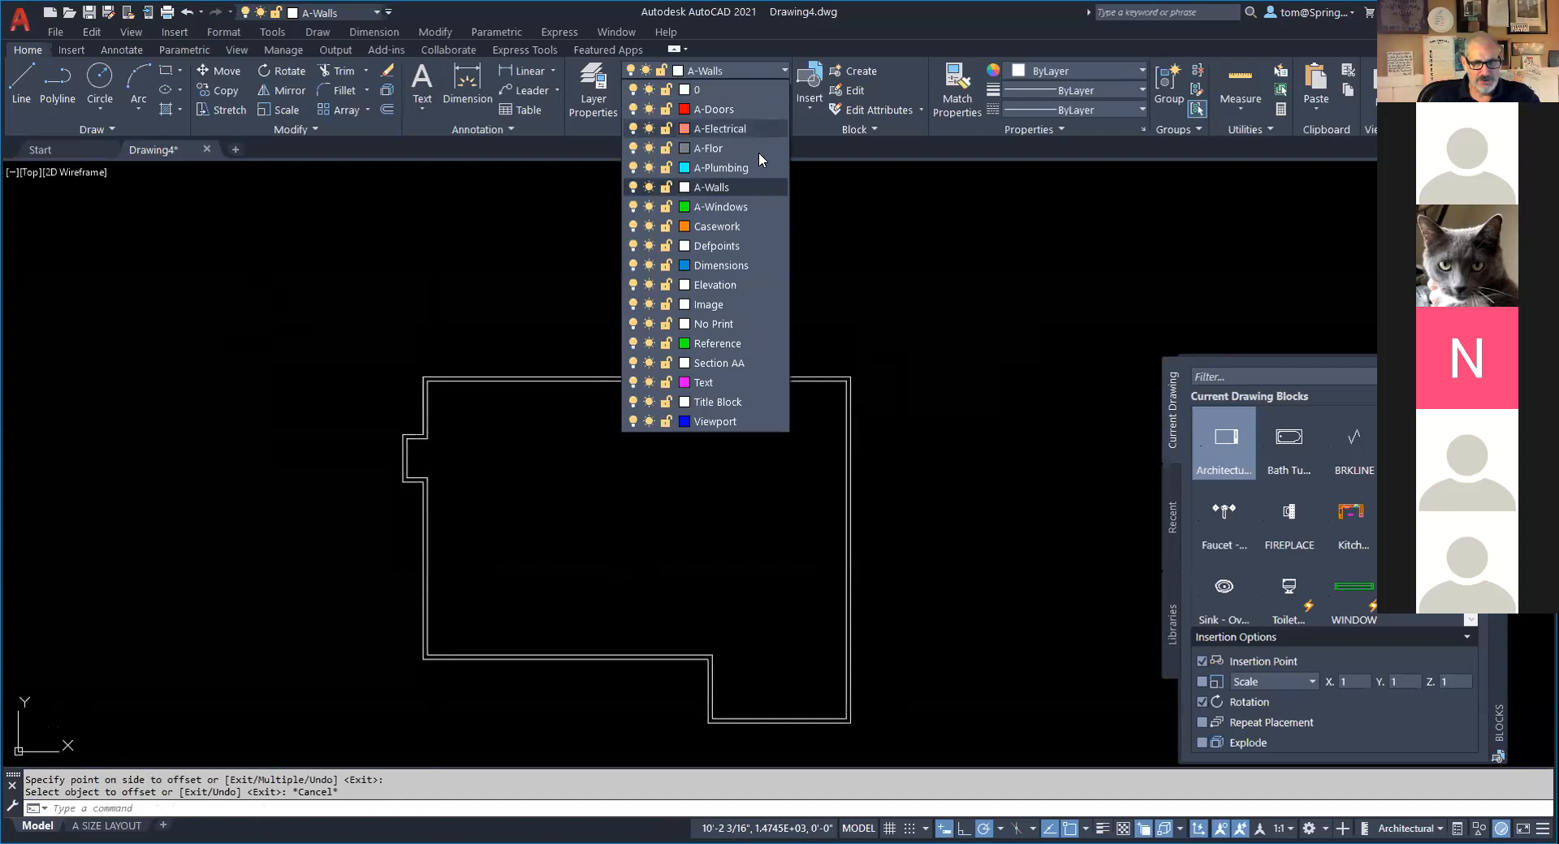
pyautogui.click(720, 265)
pyautogui.click(552, 72)
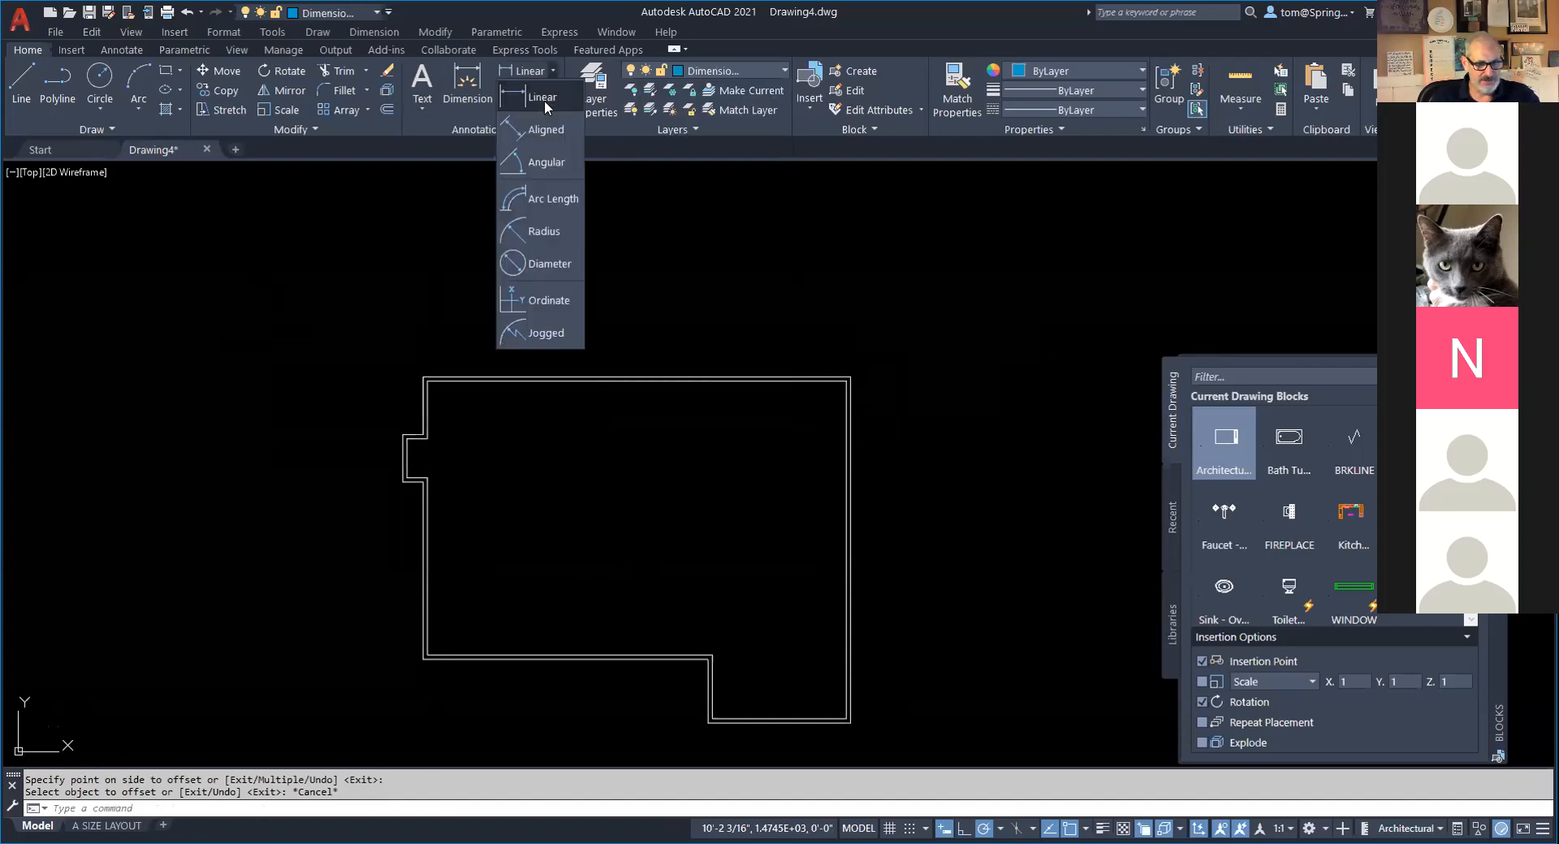
pyautogui.click(544, 100)
pyautogui.click(423, 377)
pyautogui.click(850, 377)
pyautogui.click(848, 336)
pyautogui.scroll(6, 638, 323)
pyautogui.scroll(-6, 645, 321)
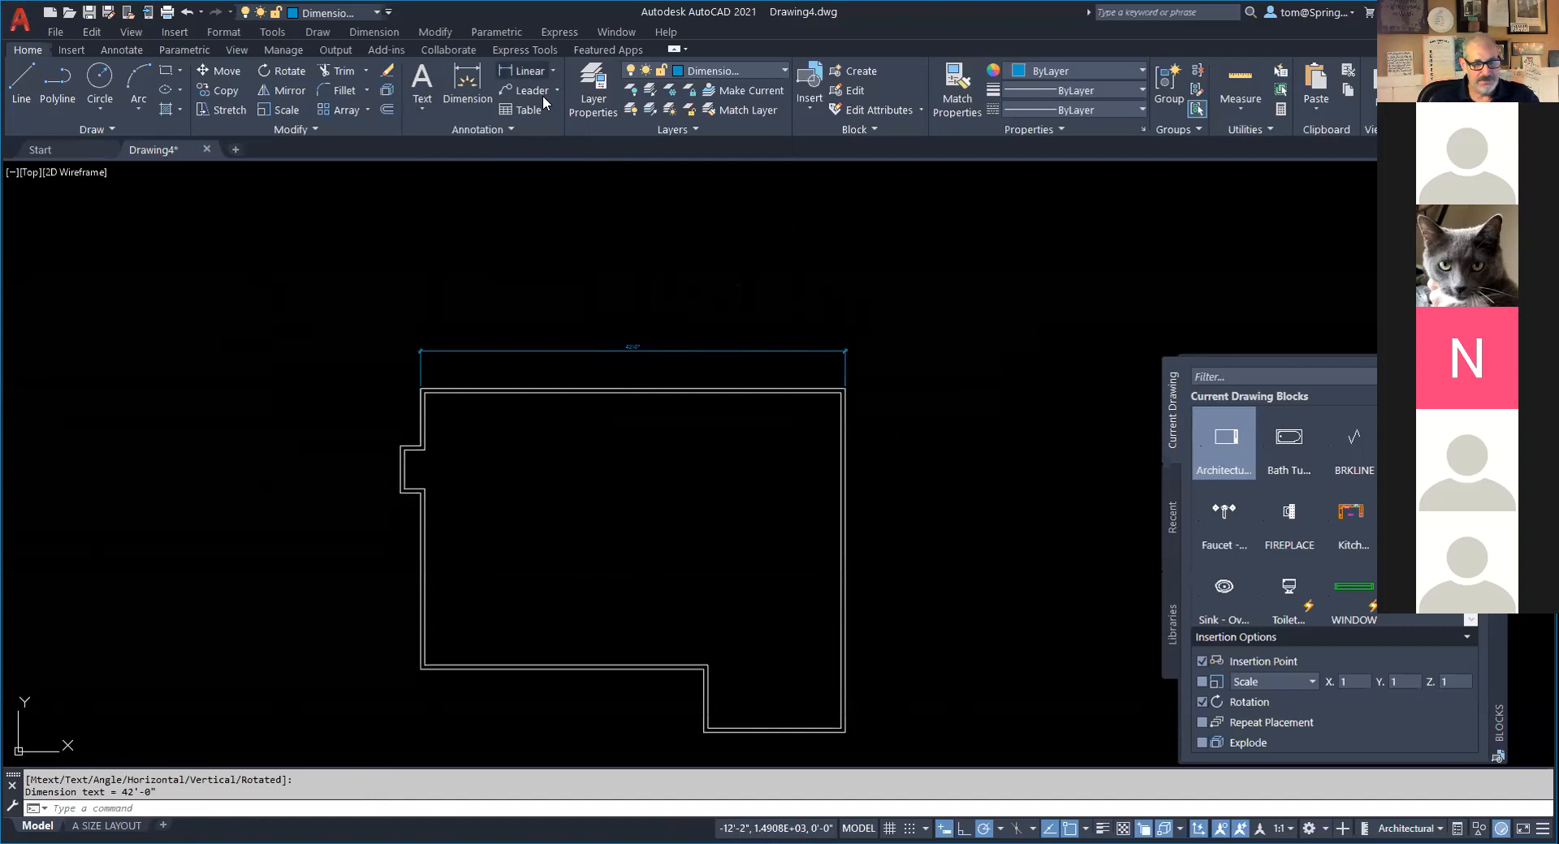
# Add a linear dimension for the full length of the right exterior wall, placed outside the house.
pyautogui.press('Return')
pyautogui.press('Return')
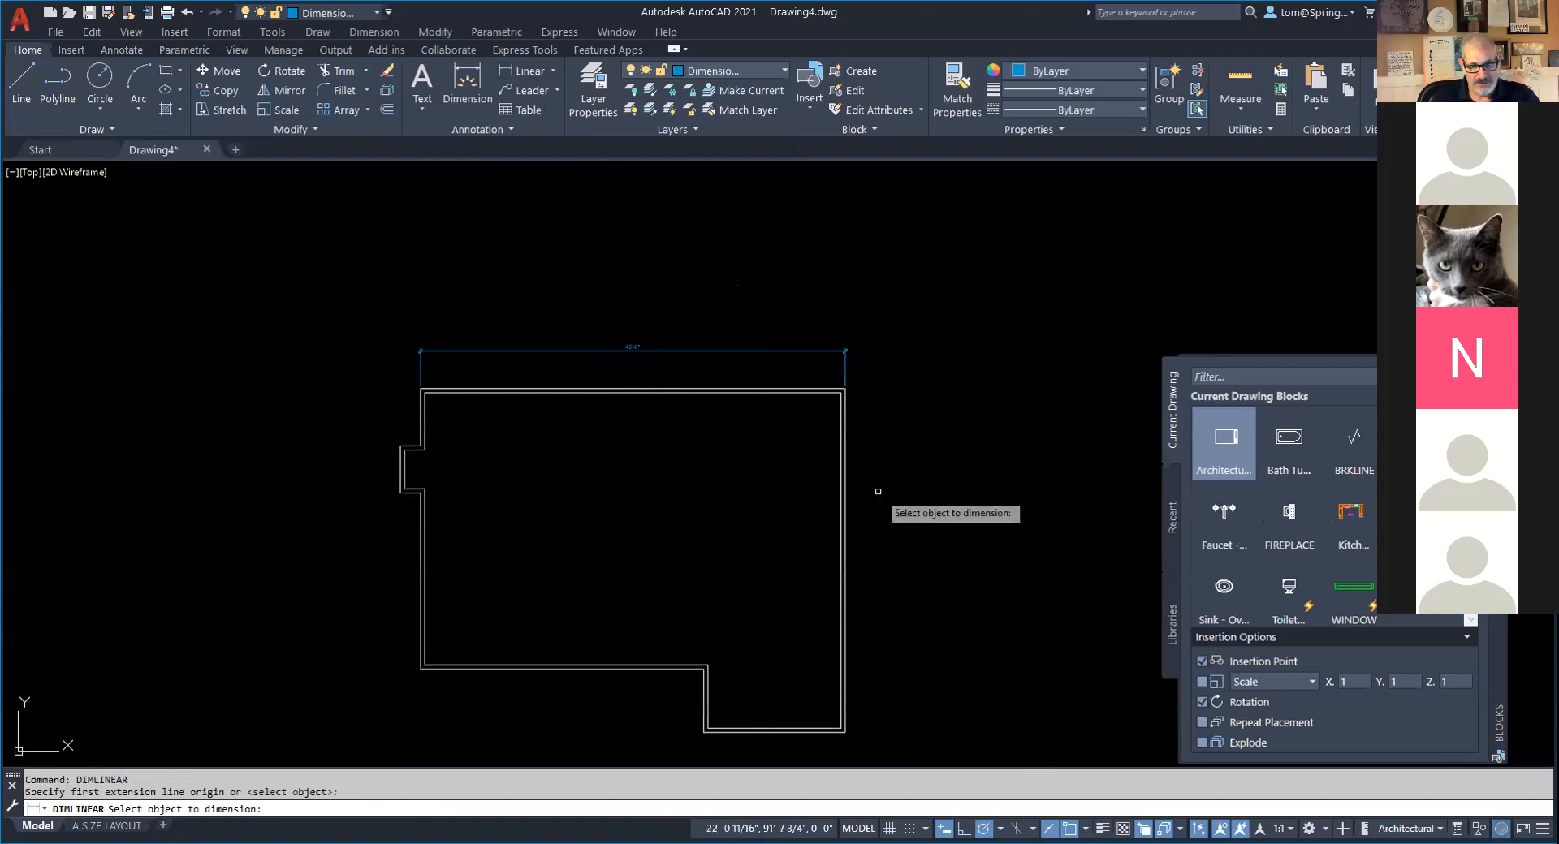
pyautogui.click(847, 525)
pyautogui.click(915, 532)
pyautogui.scroll(6, 917, 532)
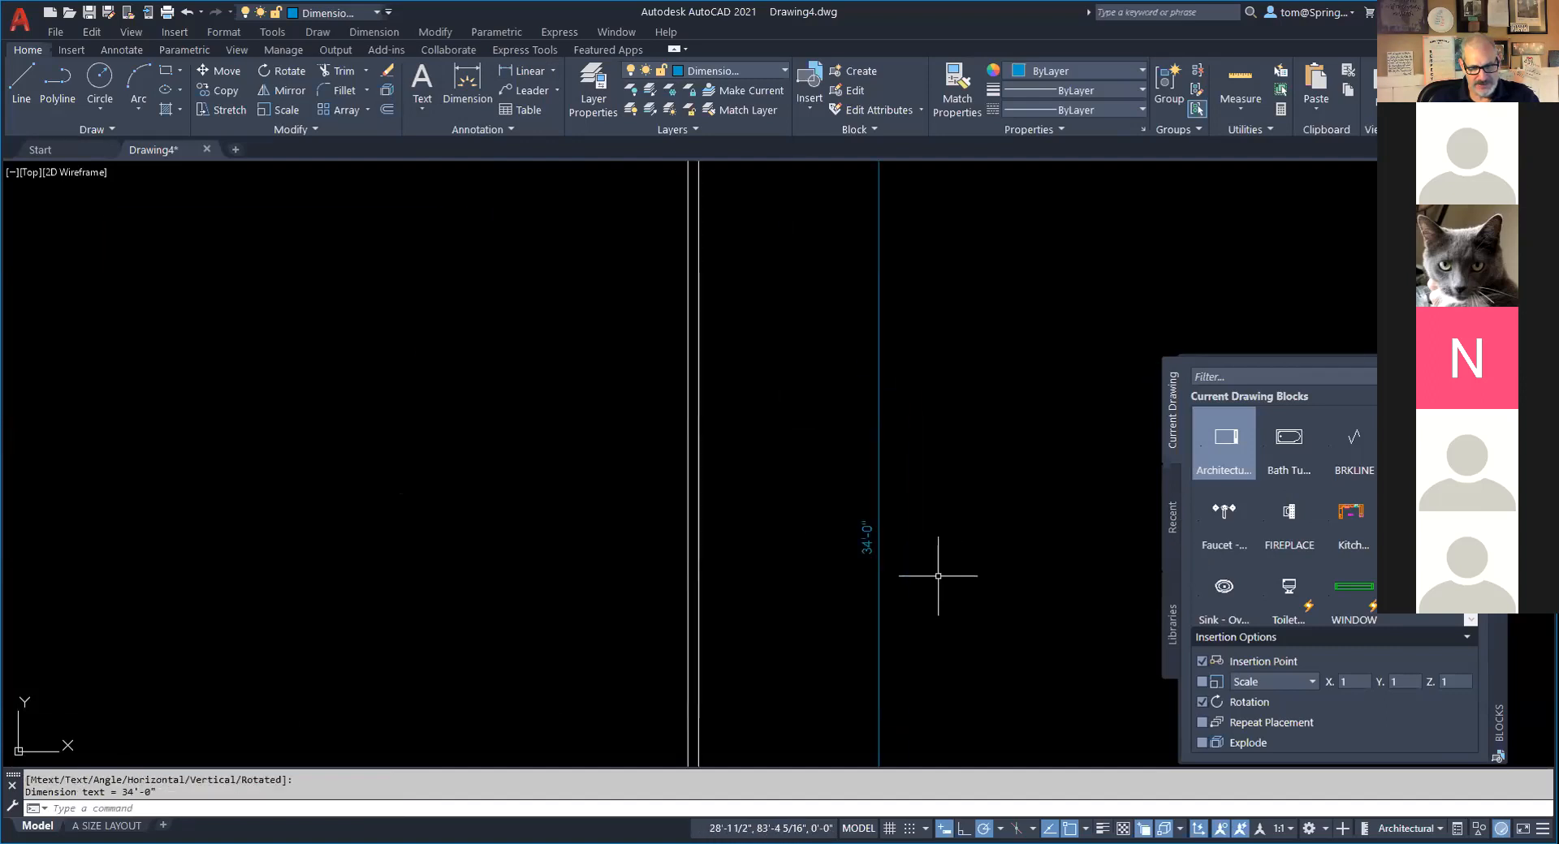
pyautogui.scroll(-8, 933, 568)
pyautogui.scroll(2, 707, 561)
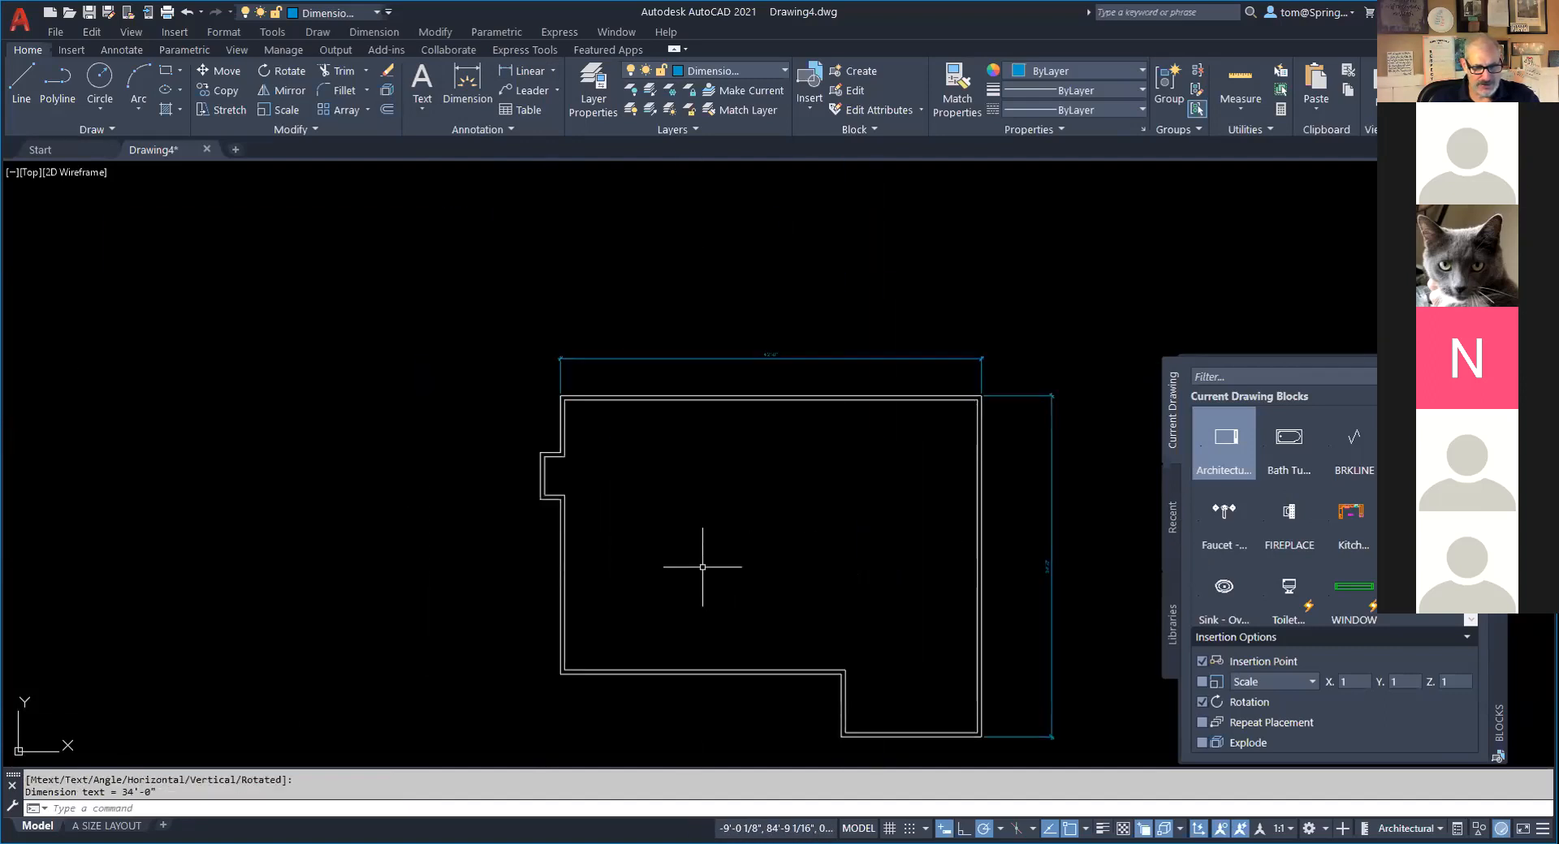
pyautogui.scroll(4, 533, 393)
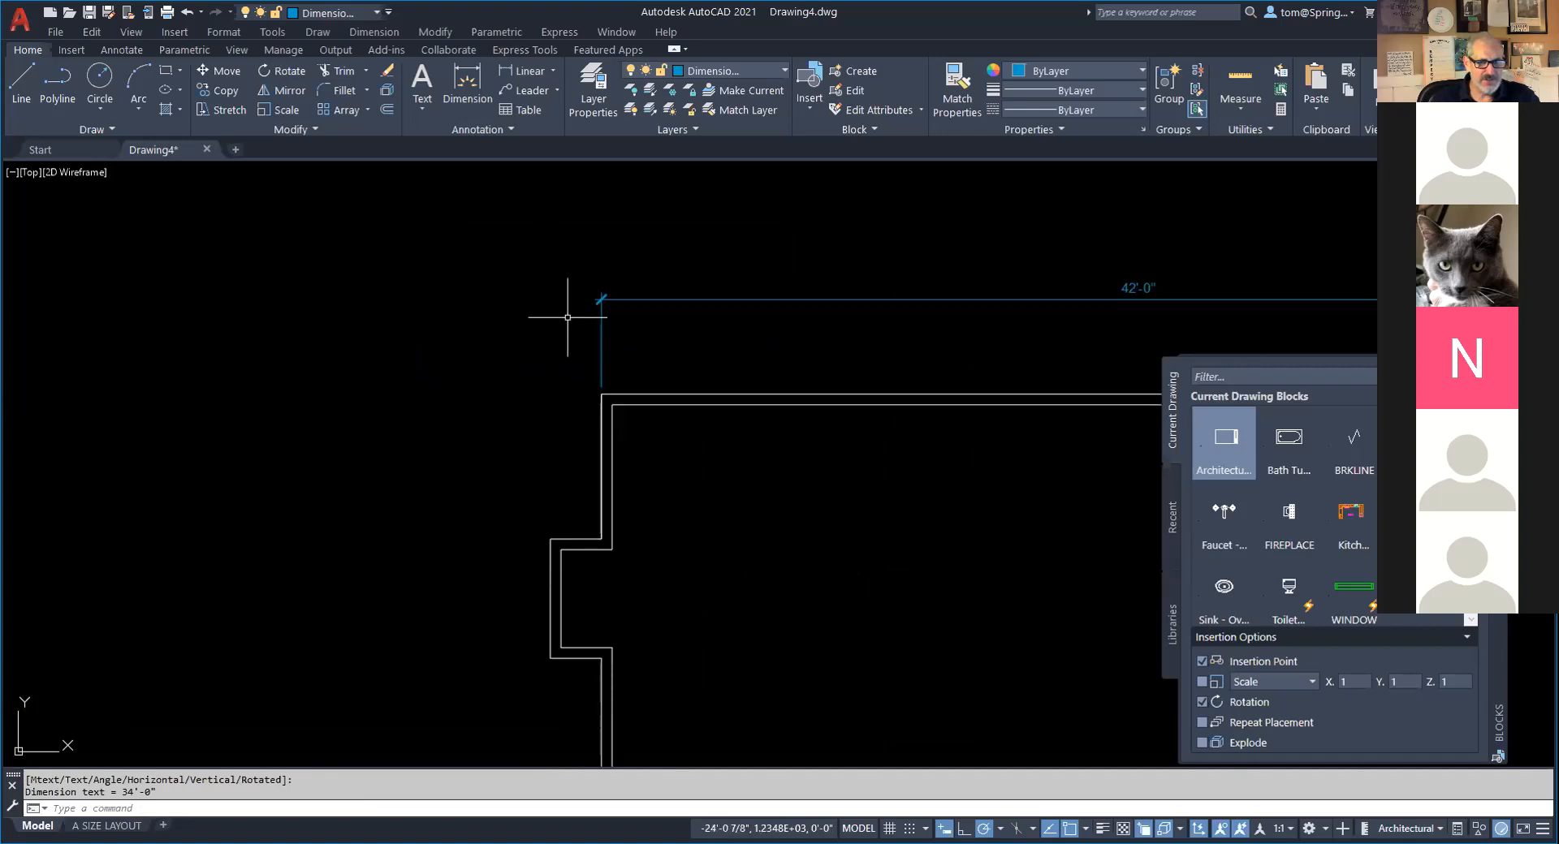
pyautogui.press('Return')
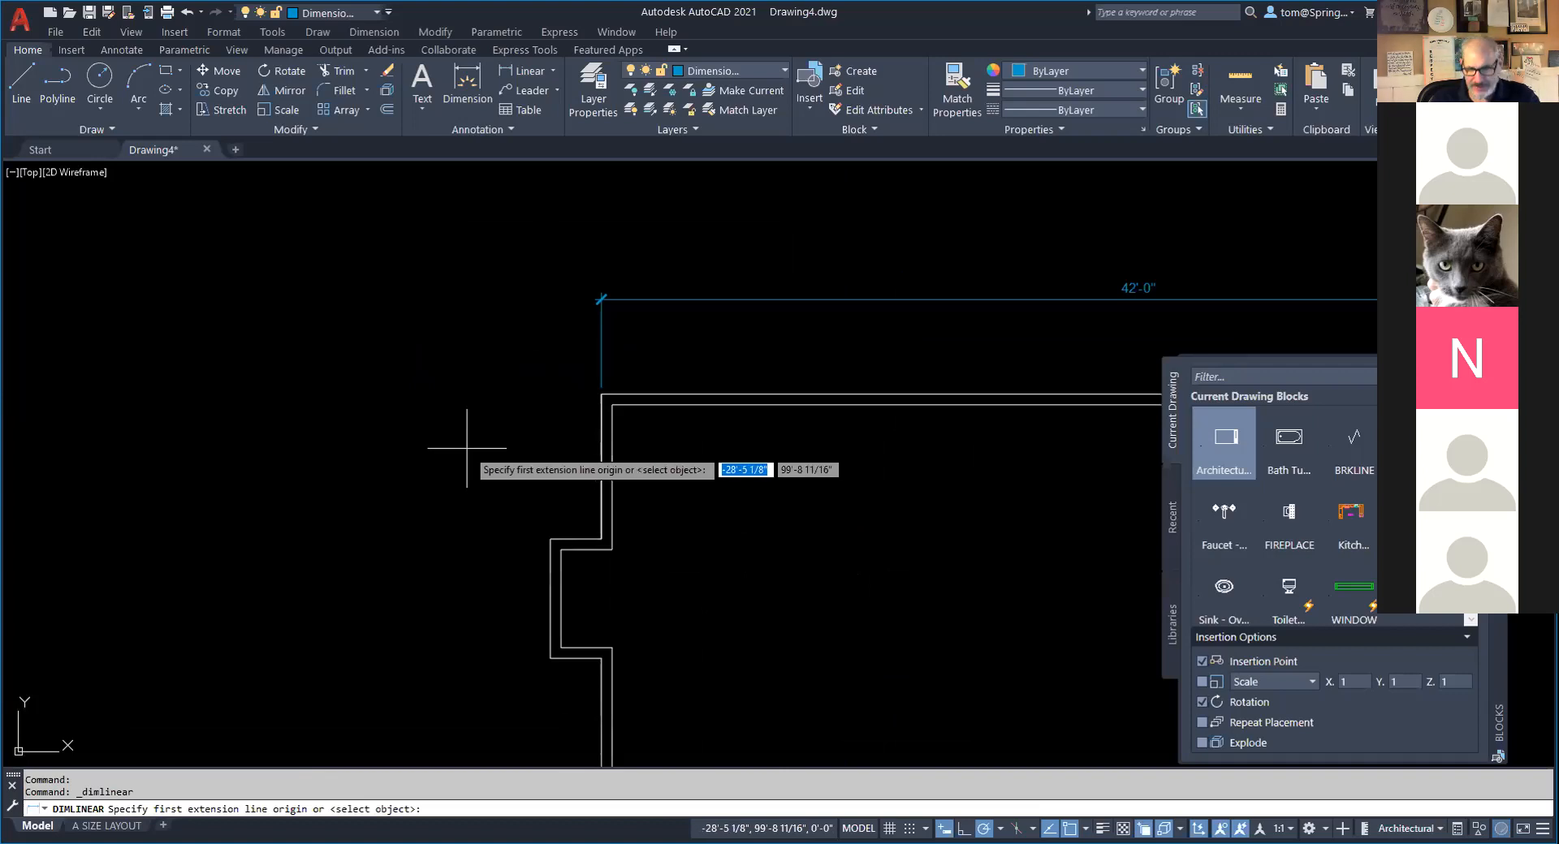
pyautogui.scroll(-4, 848, 560)
pyautogui.moveTo(848, 565); pyautogui.dragTo(634, 450, button='middle')
pyautogui.press('Escape')
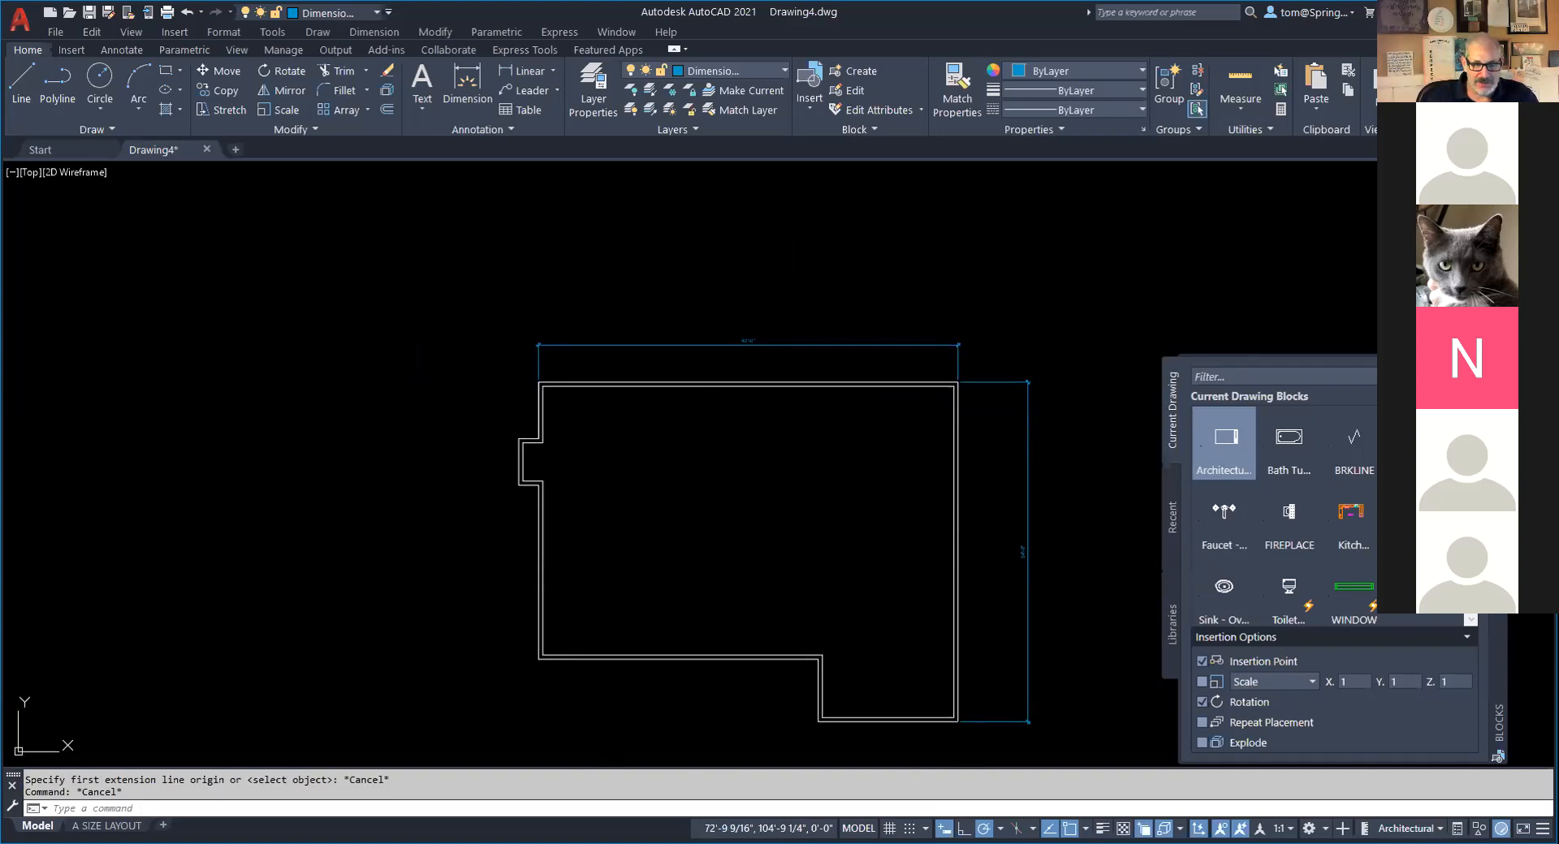
# Close the Blocks palette and bring it back with the INSERT command.
pyautogui.click(1497, 363)
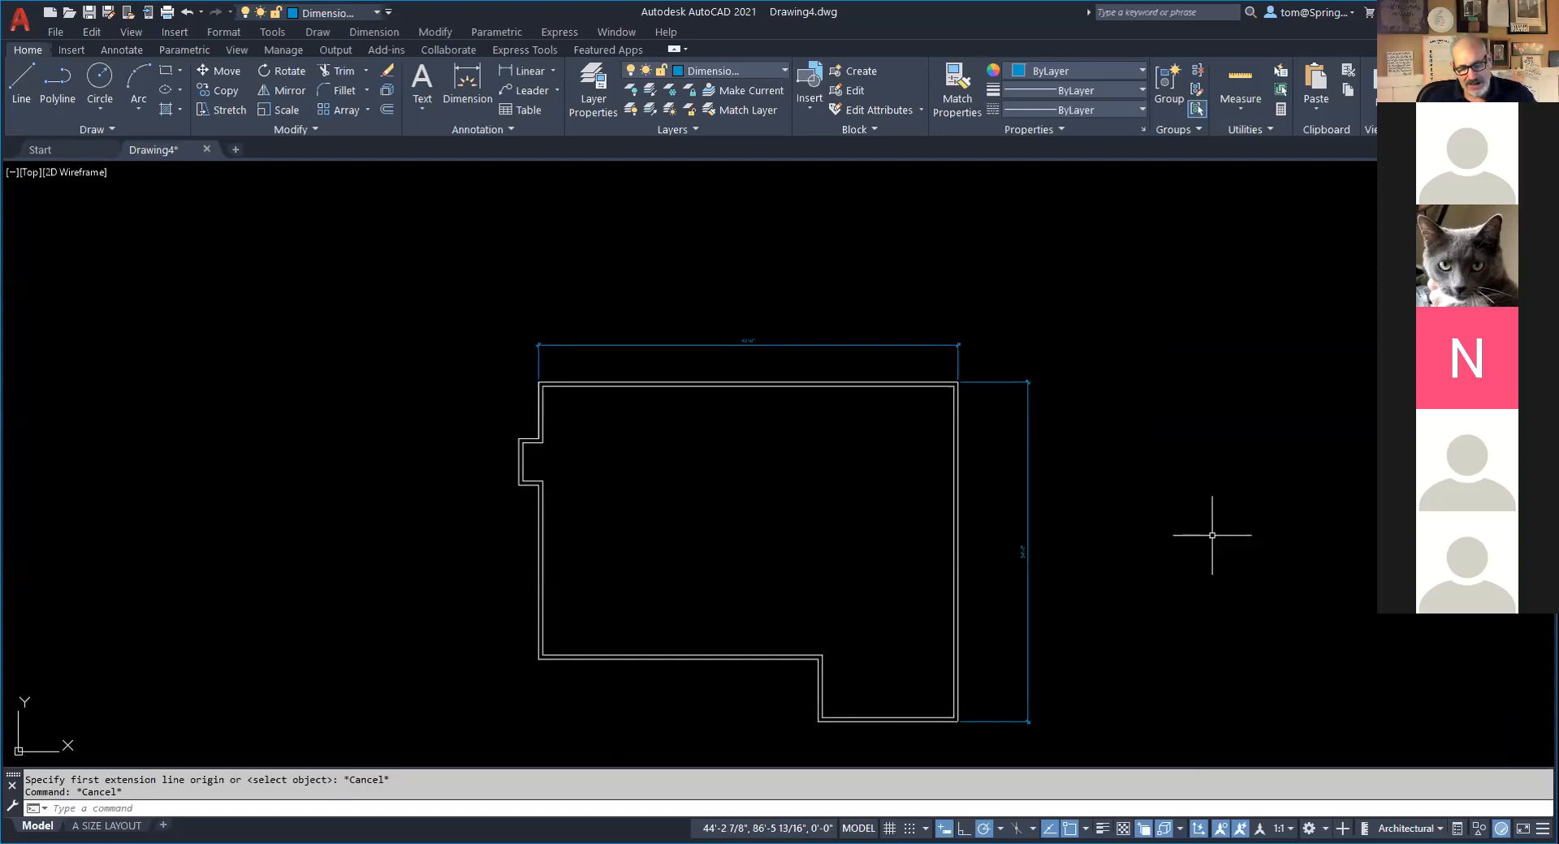
pyautogui.write('I')
pyautogui.press('Return')
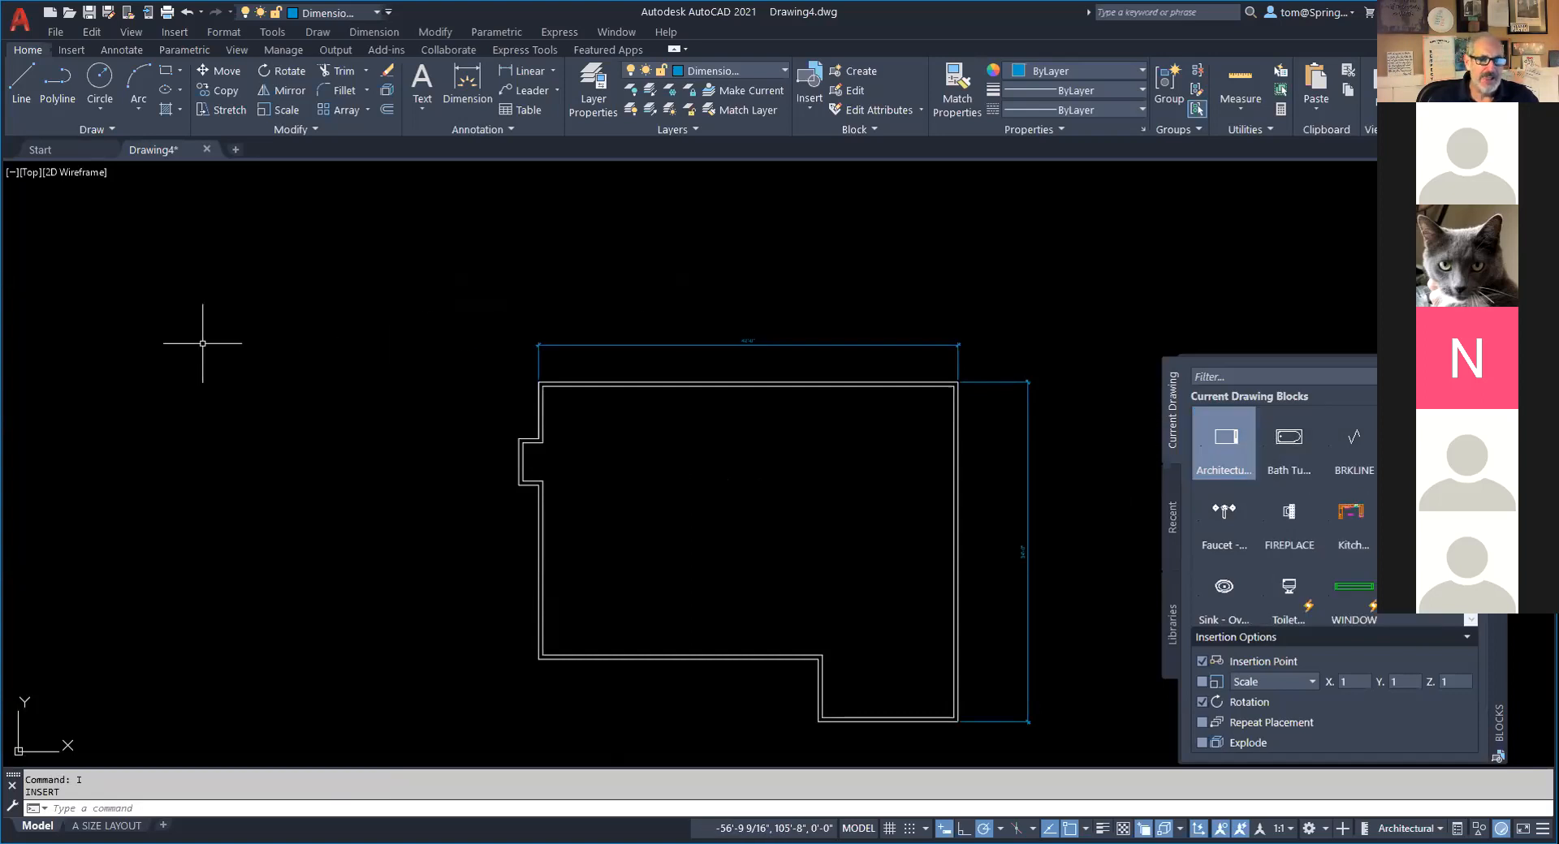
# Examine the drawing's available blocks in the Insert block gallery, enlarging it to show them all, and close it.
pyautogui.click(71, 50)
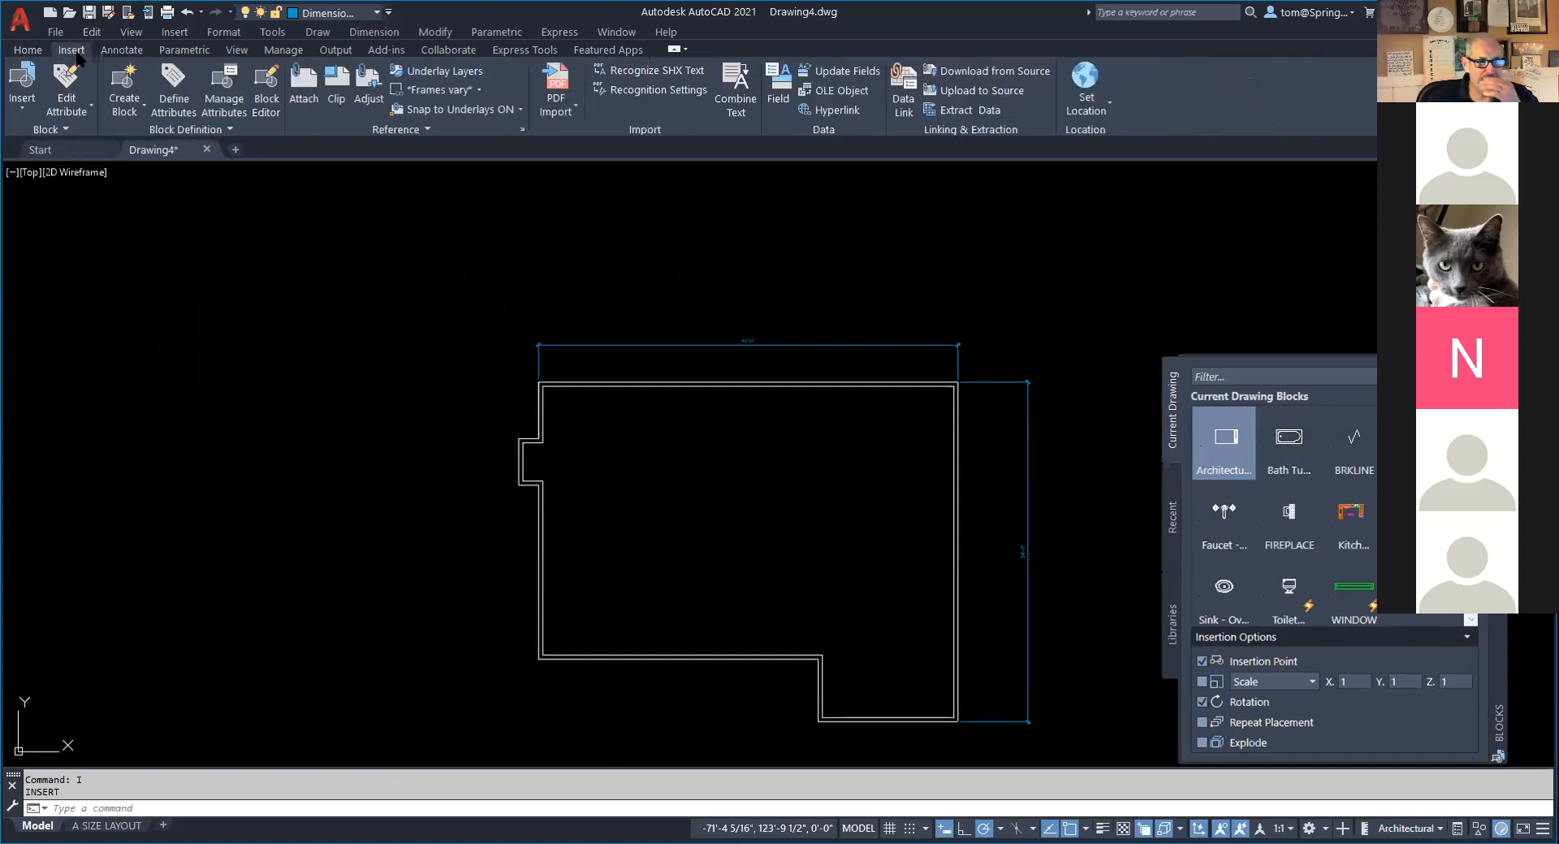
pyautogui.click(25, 117)
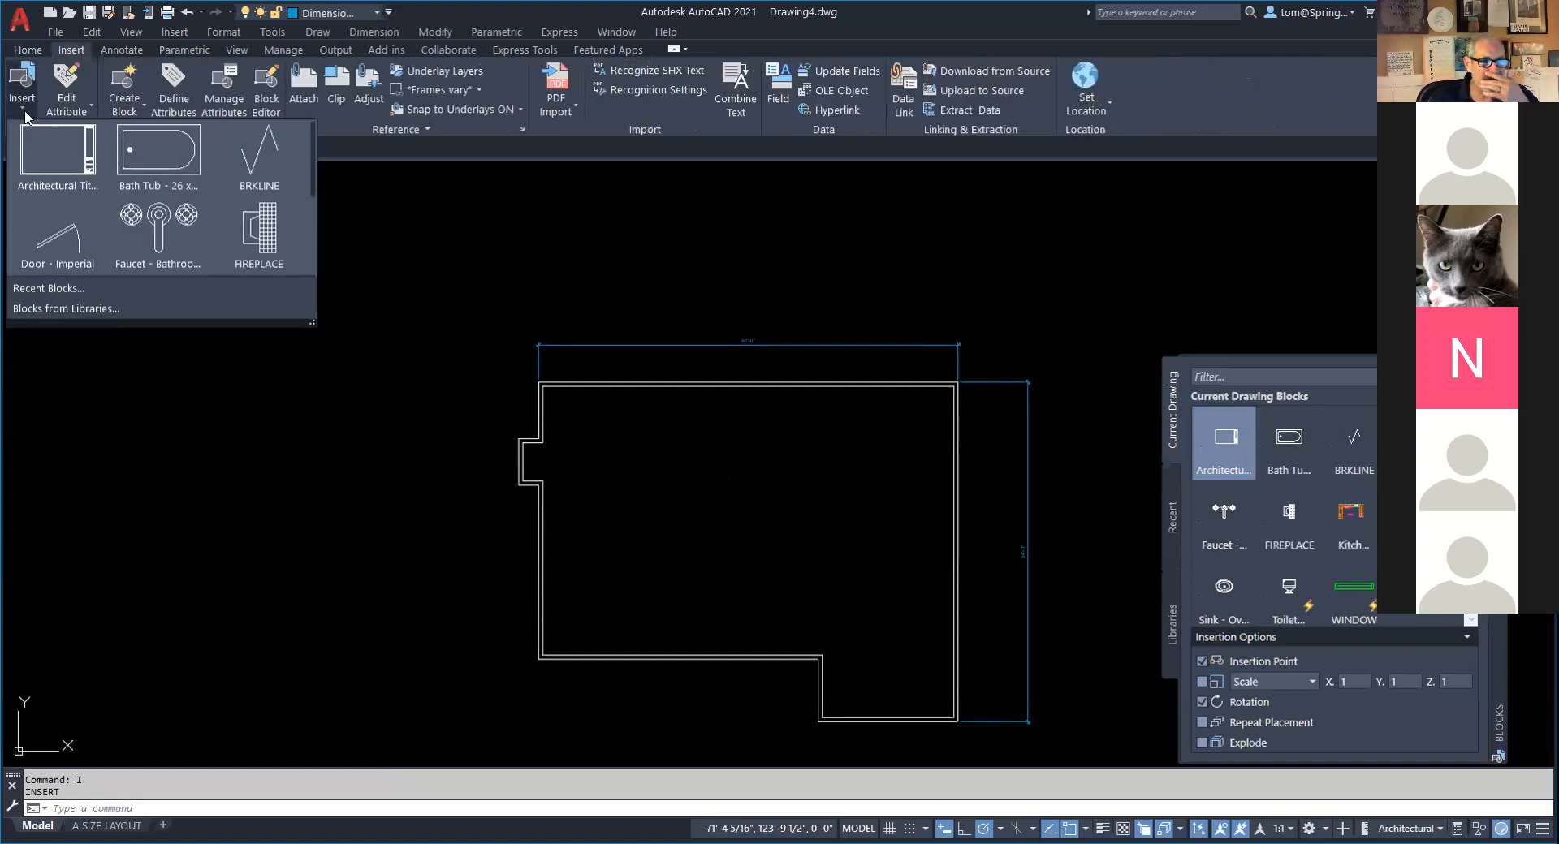
pyautogui.moveTo(312, 322); pyautogui.dragTo(414, 401)
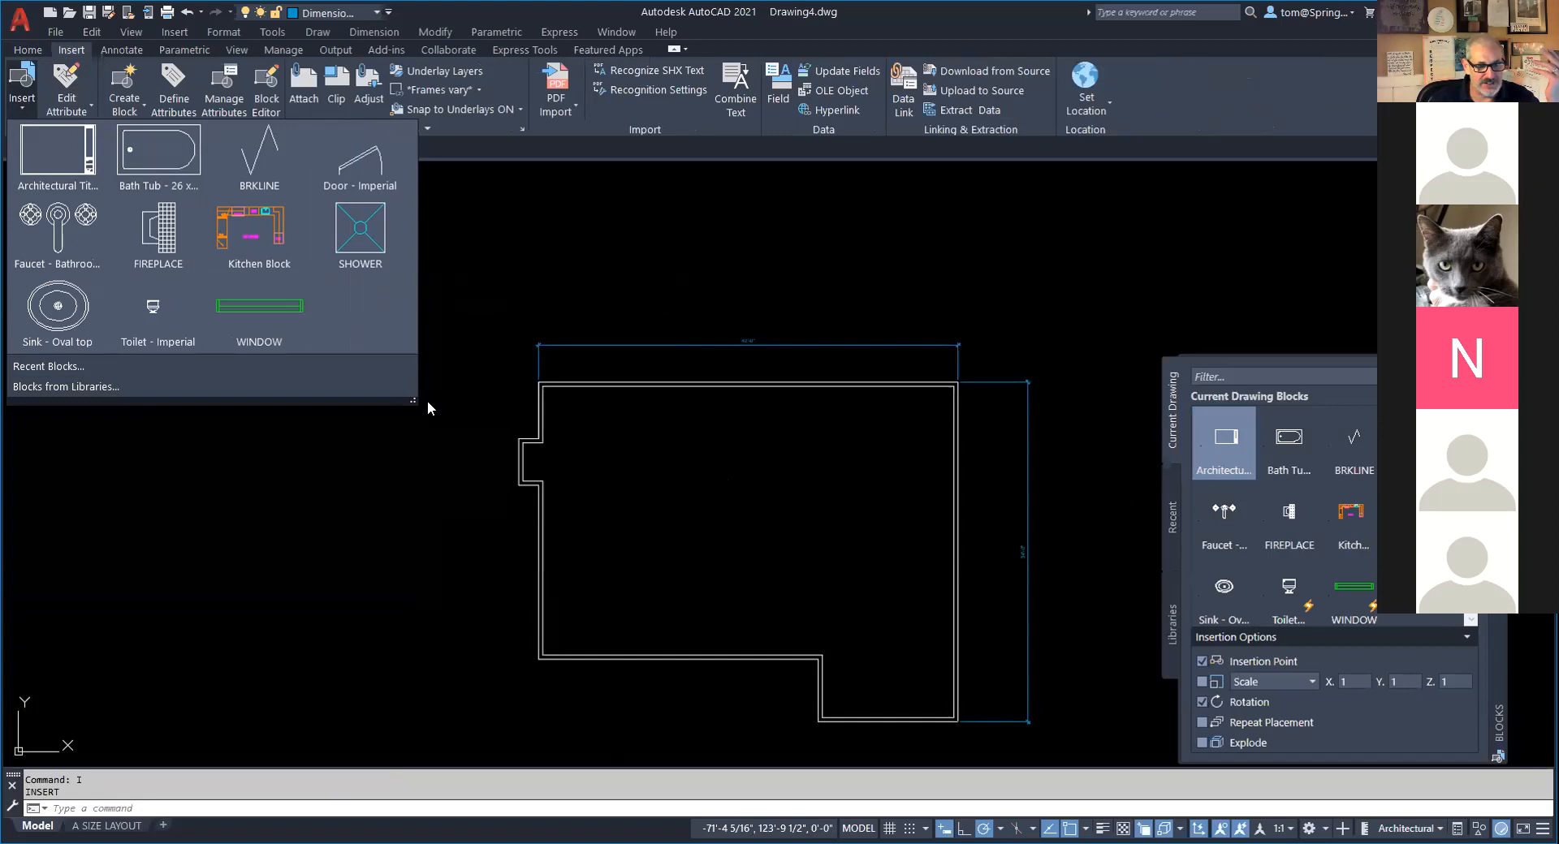
pyautogui.moveTo(414, 404); pyautogui.dragTo(458, 536)
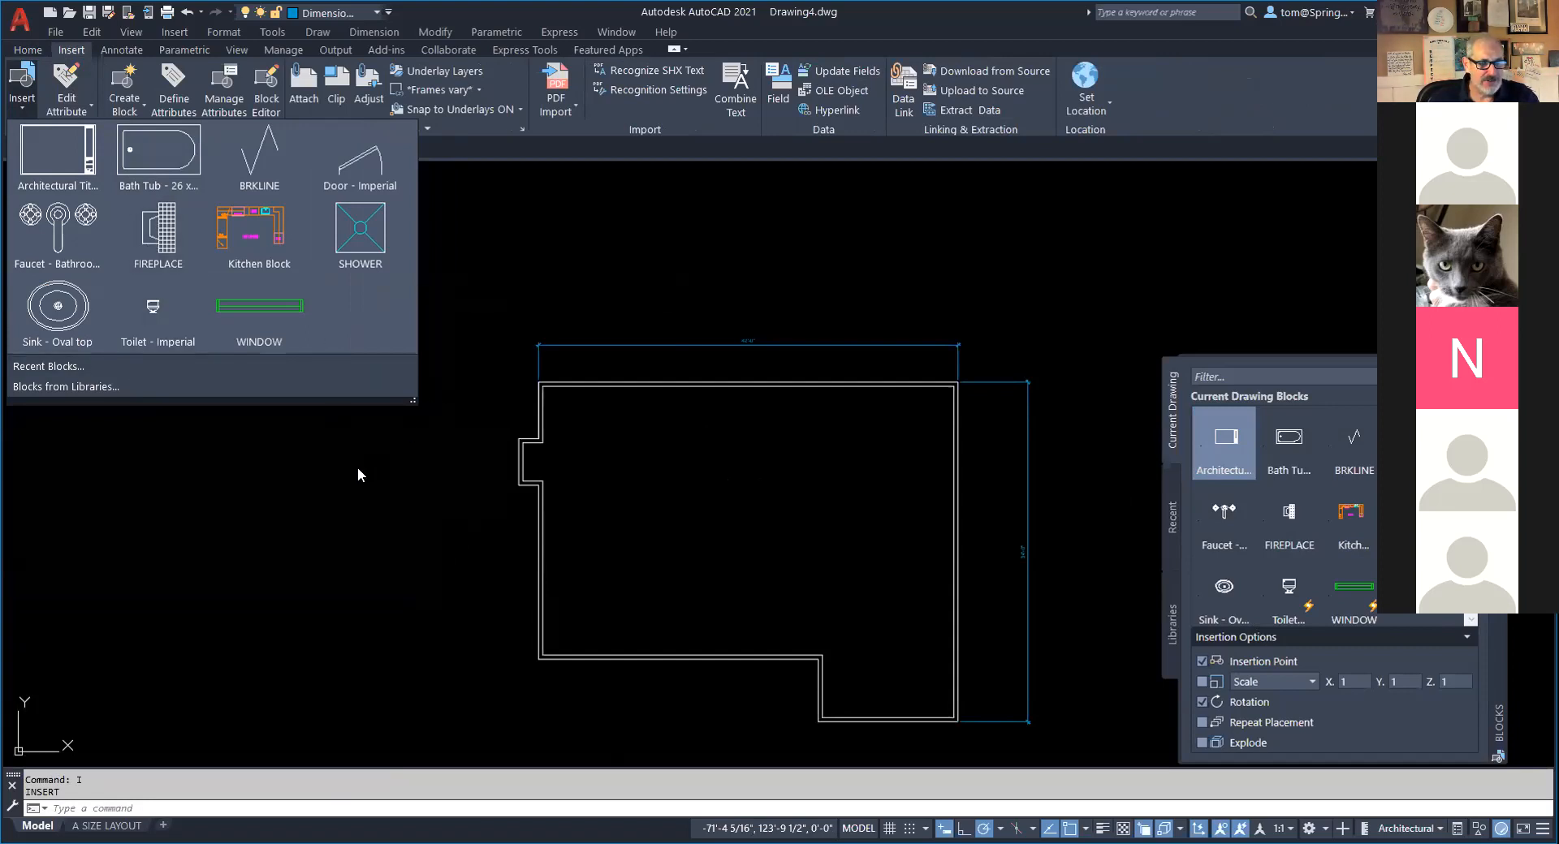
pyautogui.click(312, 539)
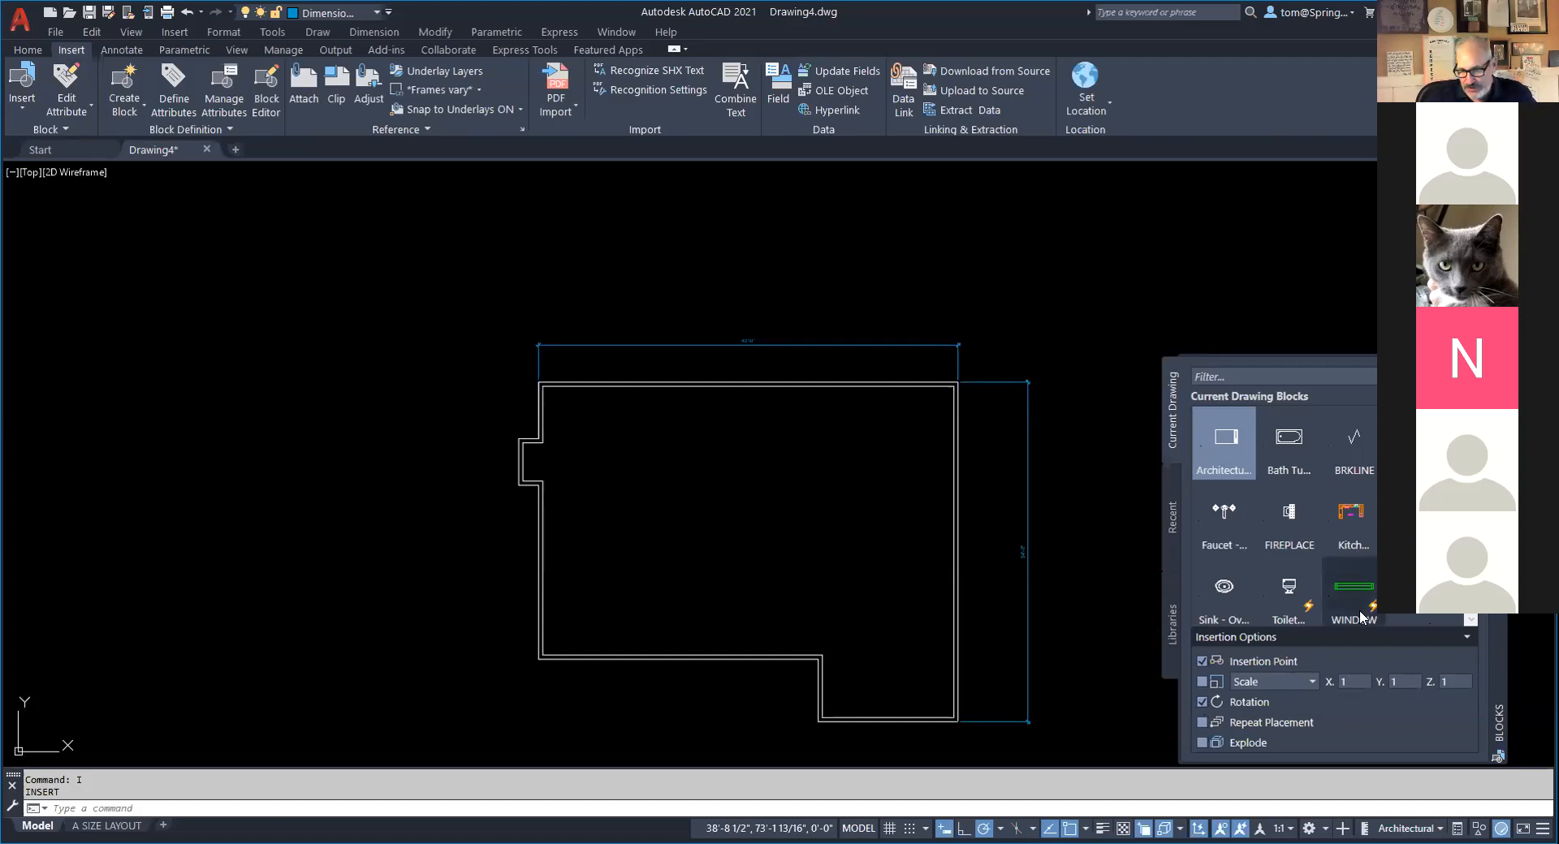
# Insert the WINDOW block on the bottom exterior wall of the lower-right projection, 3'6" from its left outside corner.
pyautogui.moveTo(1361, 590)
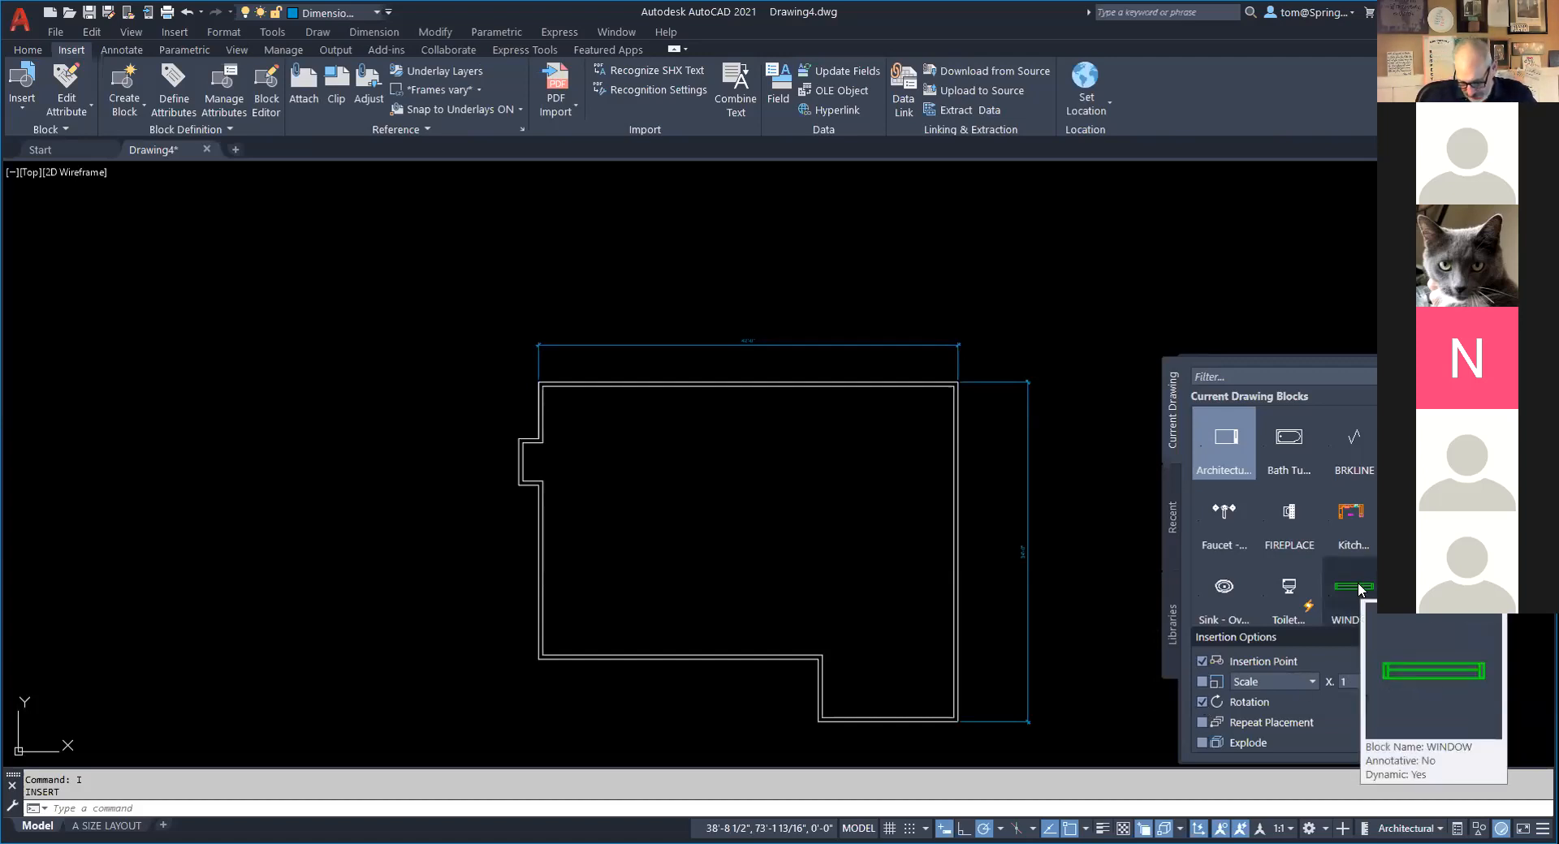
pyautogui.click(1357, 589)
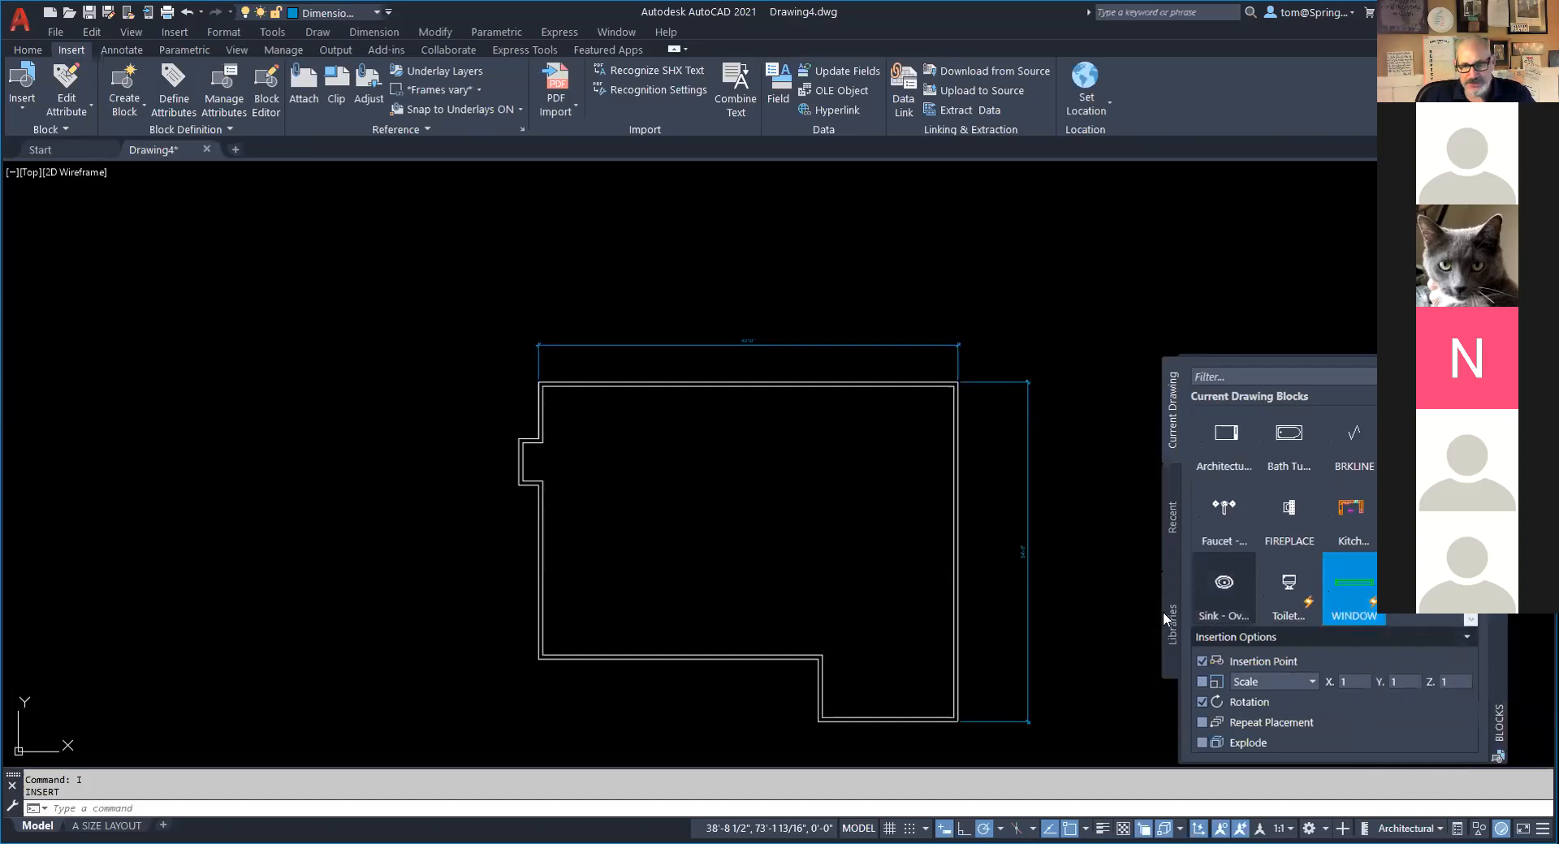
pyautogui.moveTo(904, 700); pyautogui.dragTo(926, 554, button='middle')
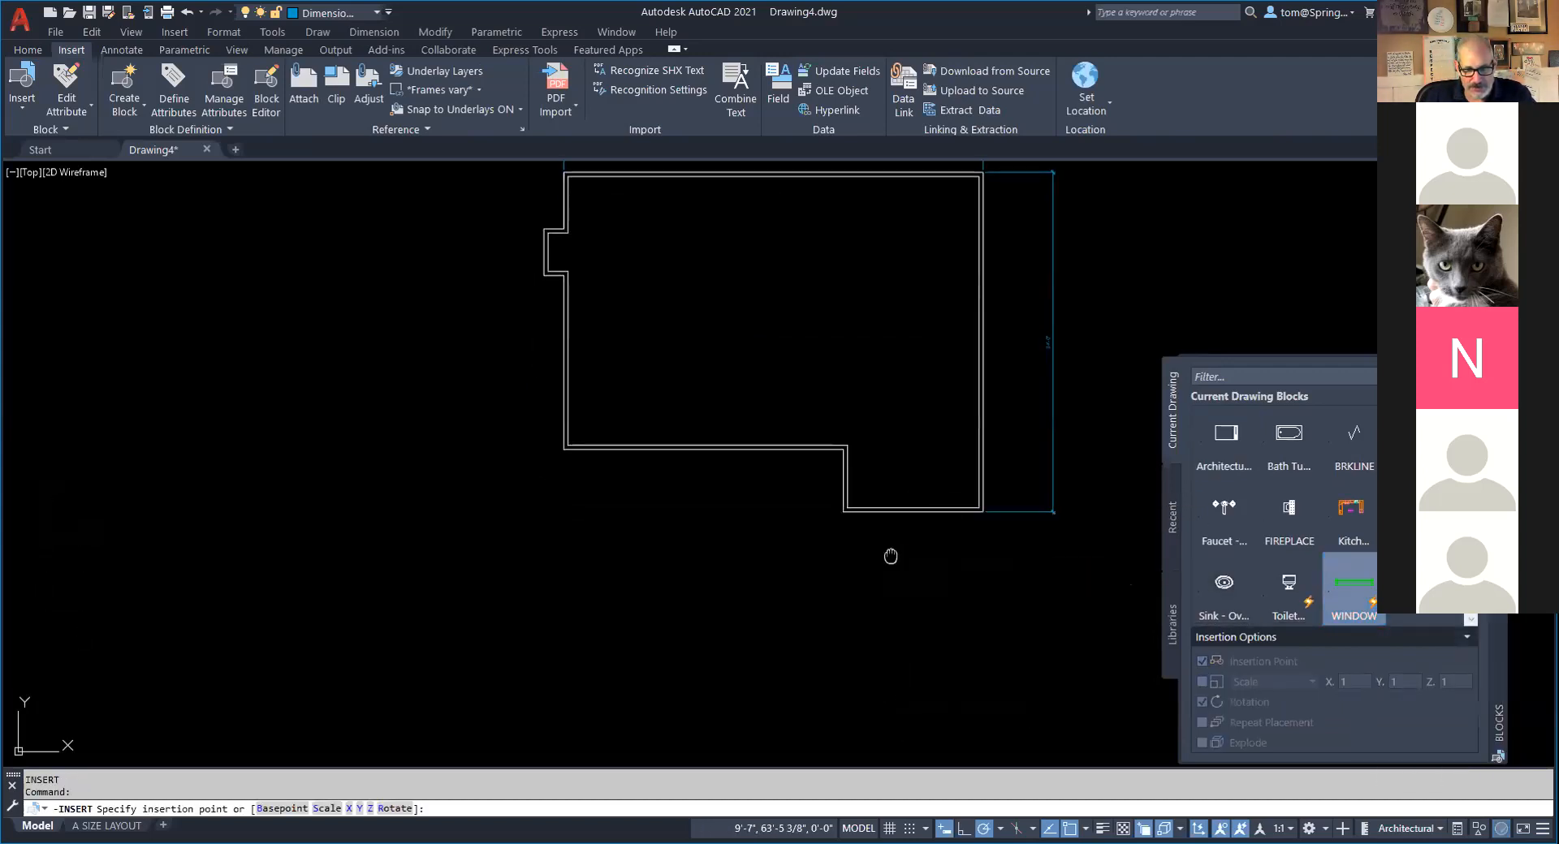
pyautogui.scroll(6, 758, 687)
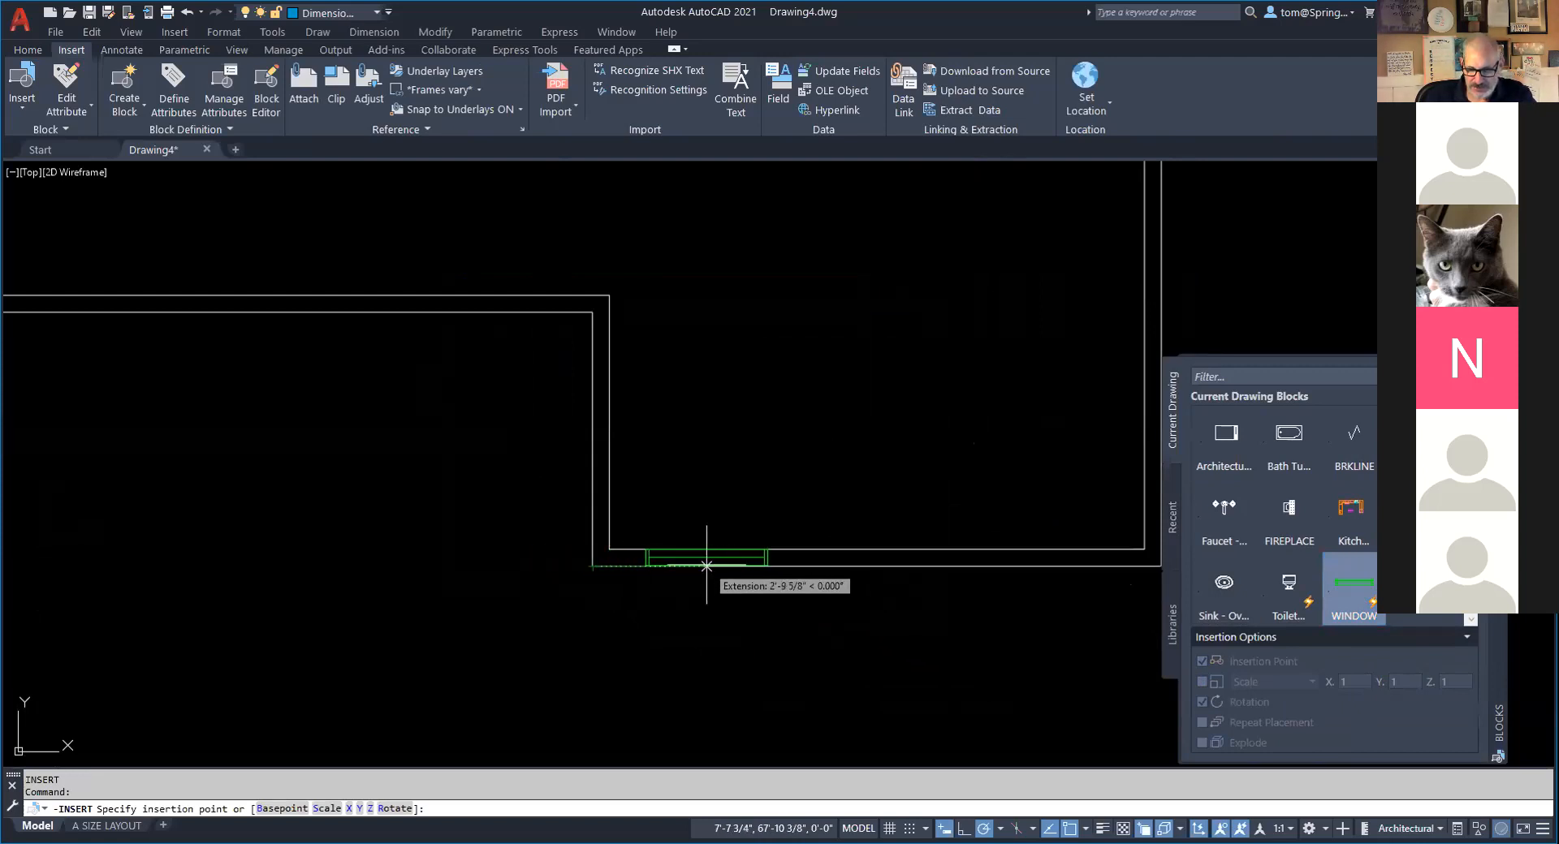
pyautogui.write("3'6")
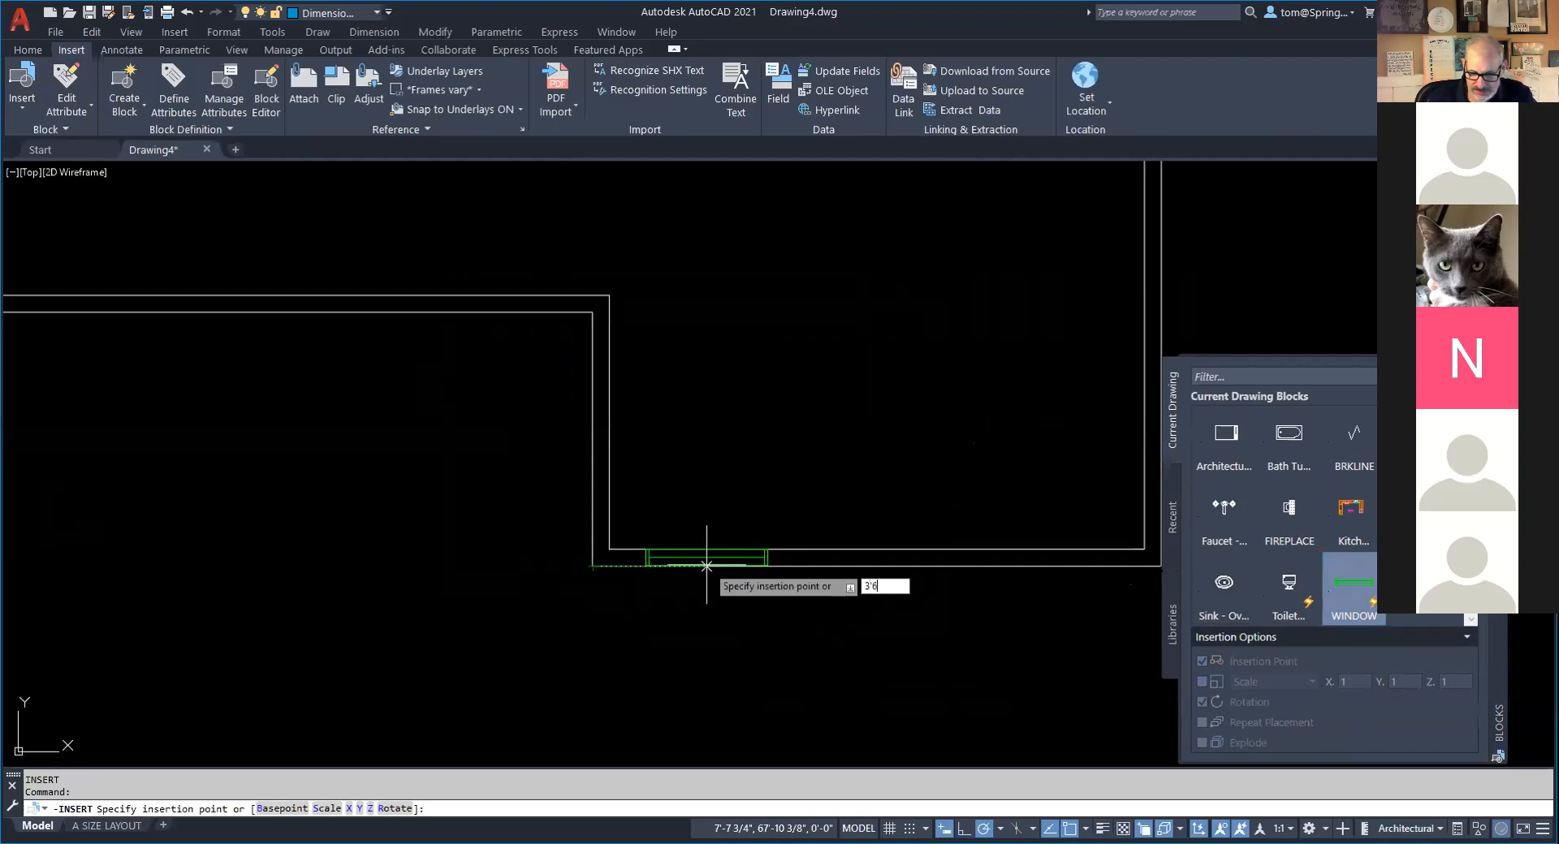
# Insert the WINDOW block in the lower-right wing's bottom wall, 3'6" from its outer left corner, at 0 rotation.
pyautogui.press('Return')
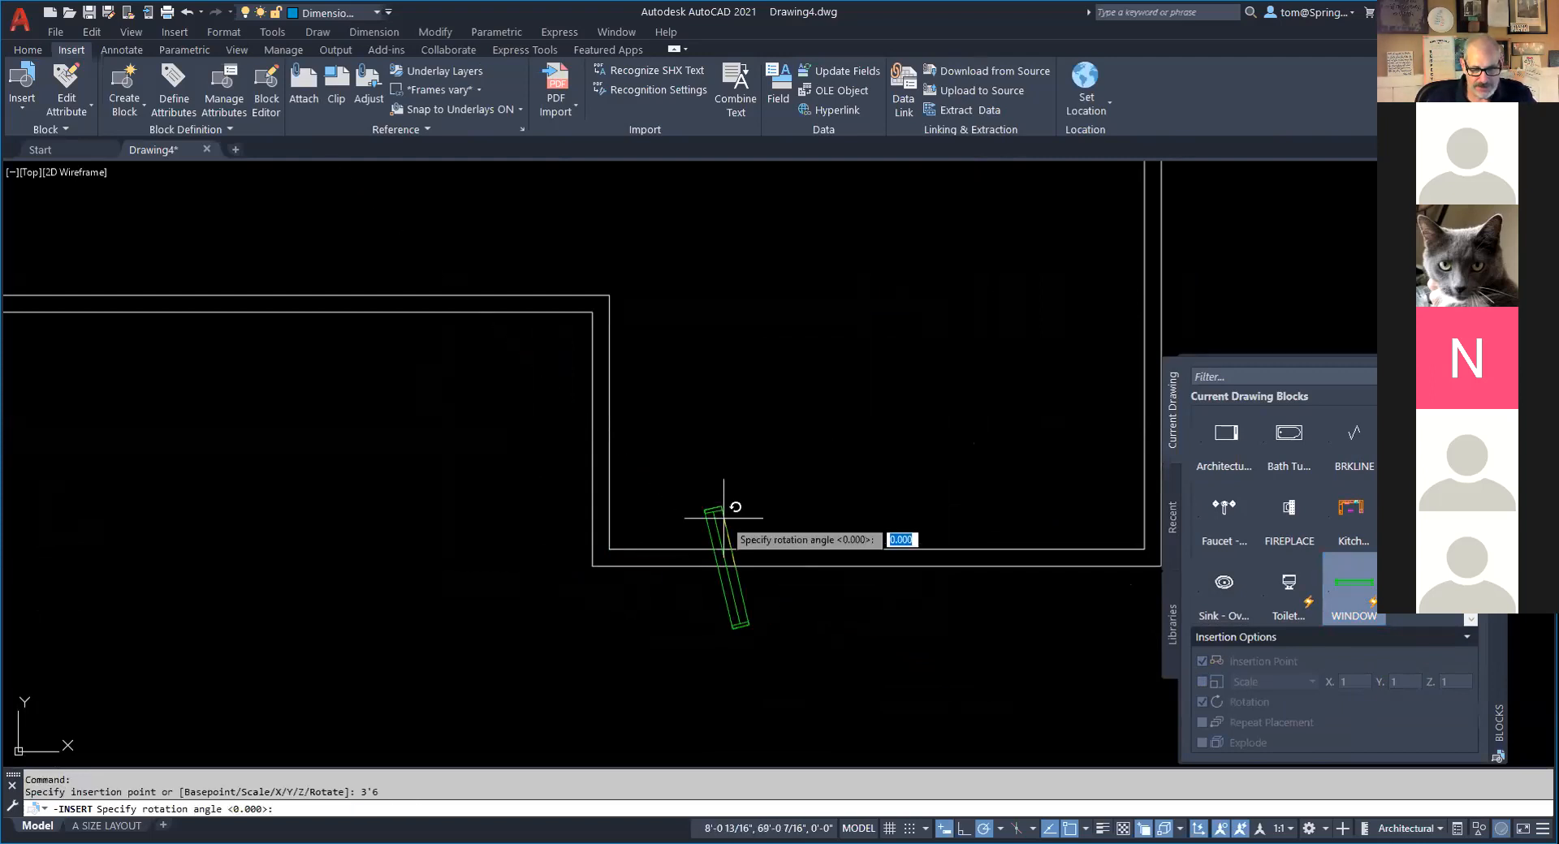
pyautogui.press('Return')
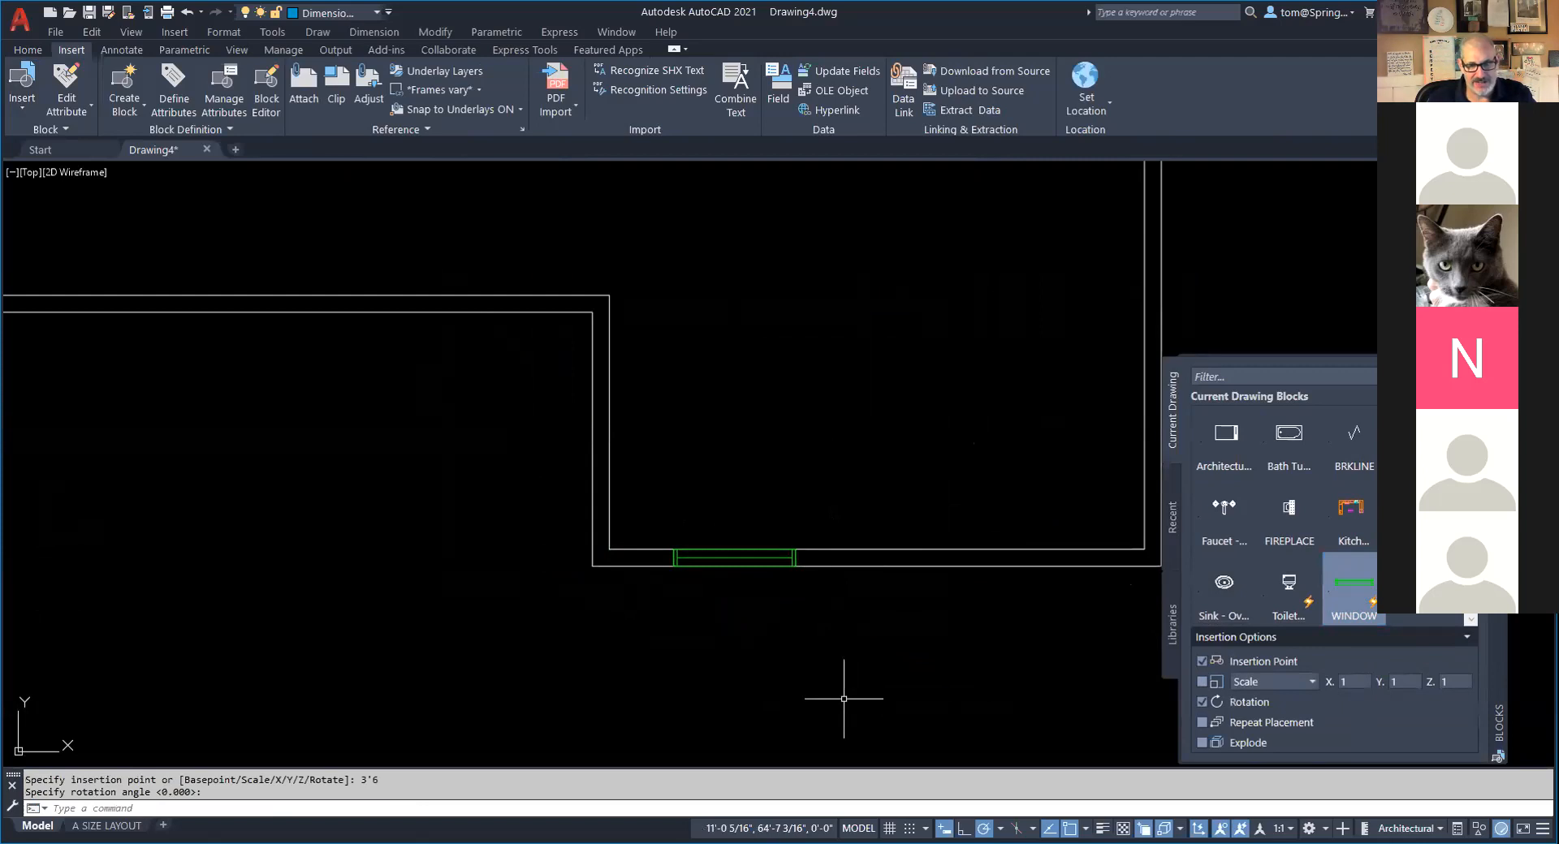
pyautogui.scroll(-2, 865, 703)
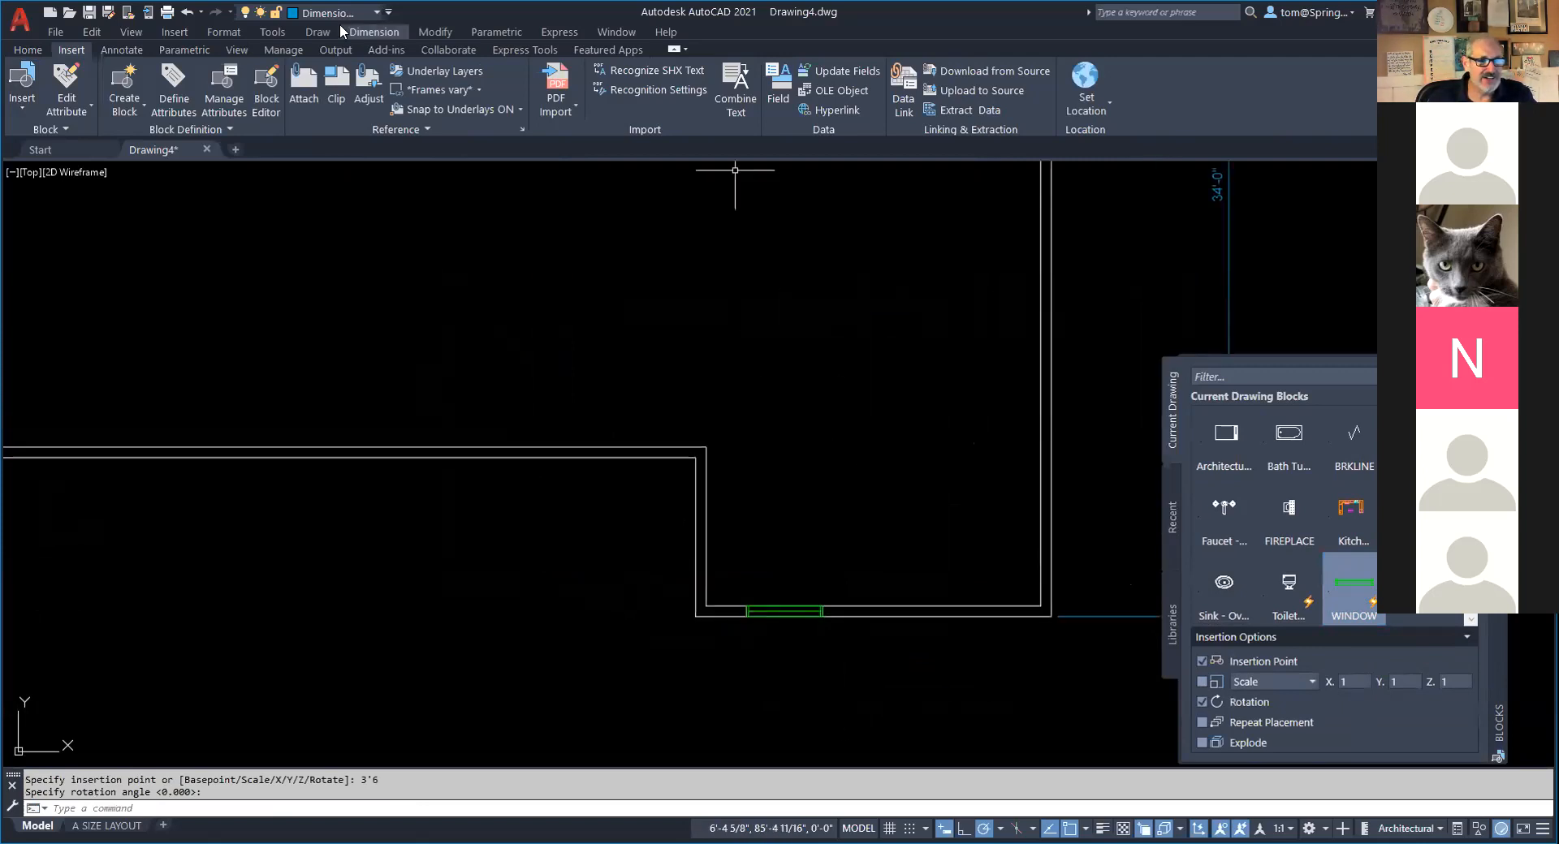
# Add a linear dimension below the bottom wall from the wing's outer left corner to the window's centre.
pyautogui.click(27, 50)
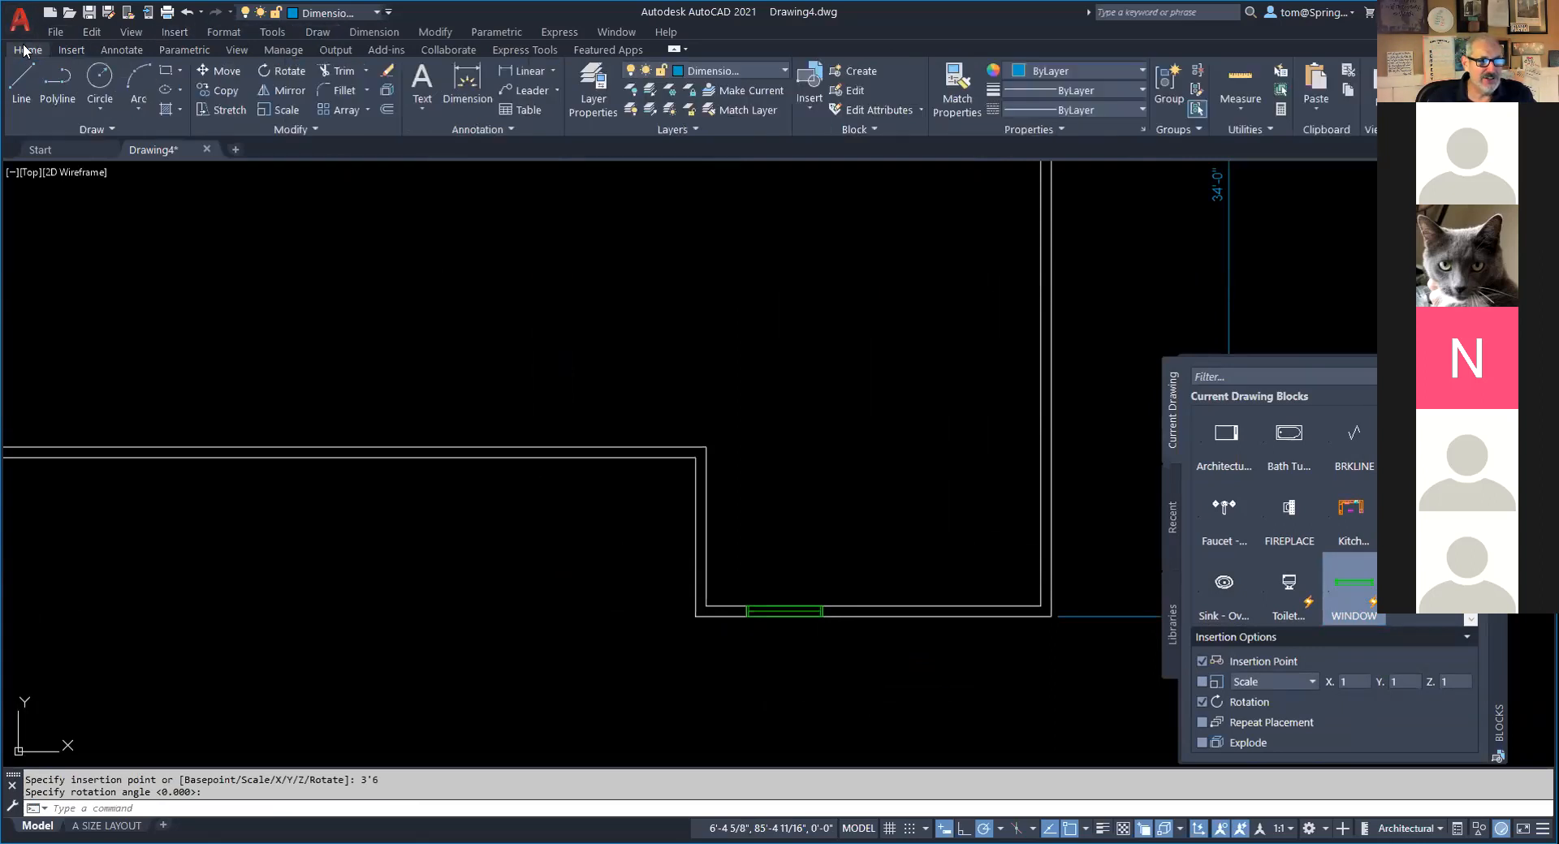
pyautogui.click(521, 68)
pyautogui.click(695, 616)
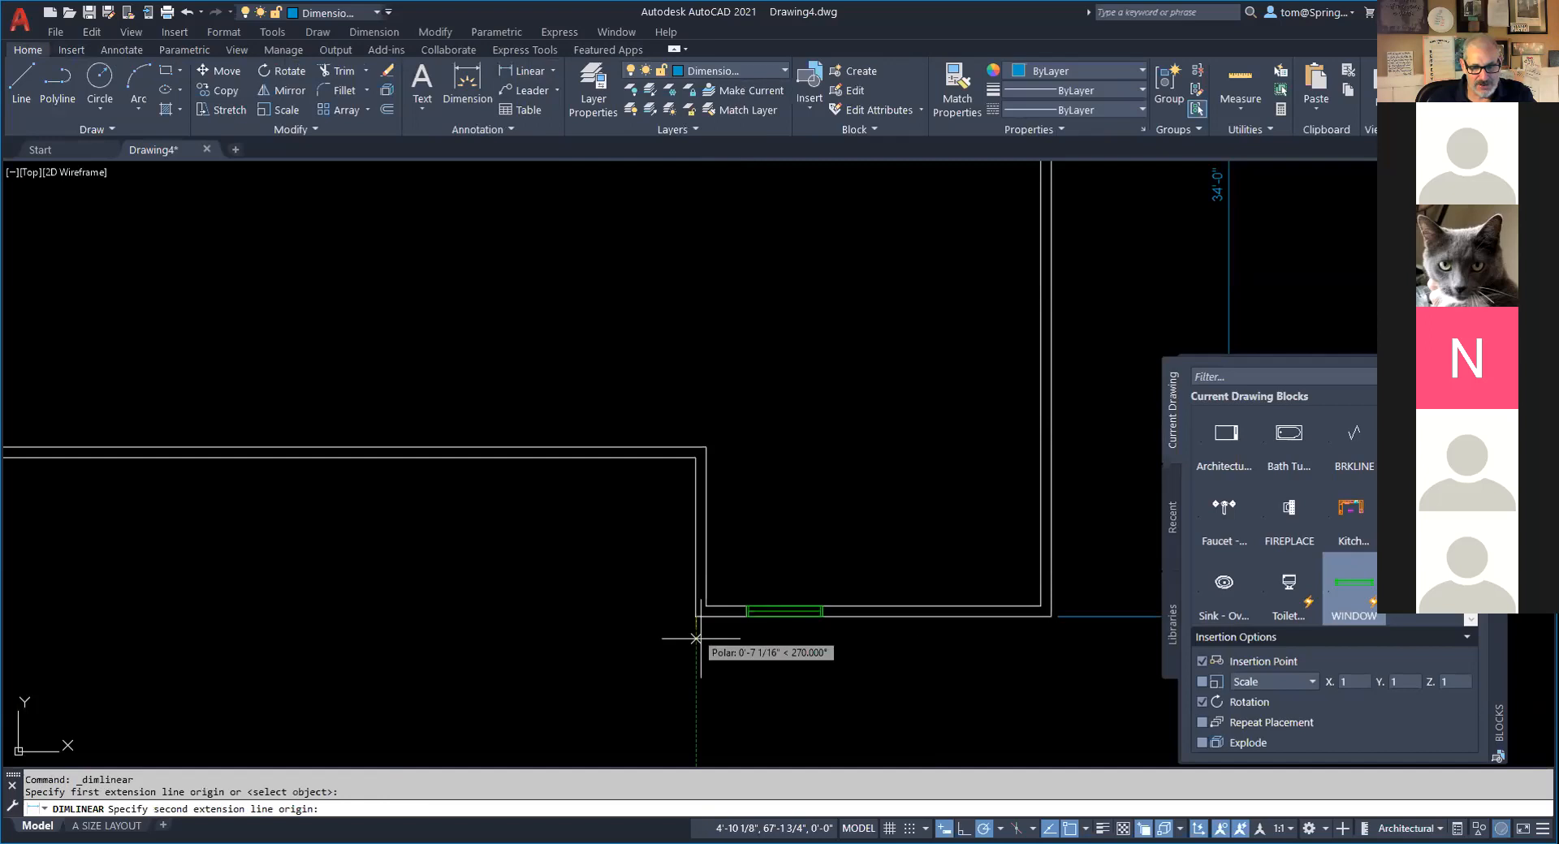
pyautogui.click(784, 616)
pyautogui.click(784, 693)
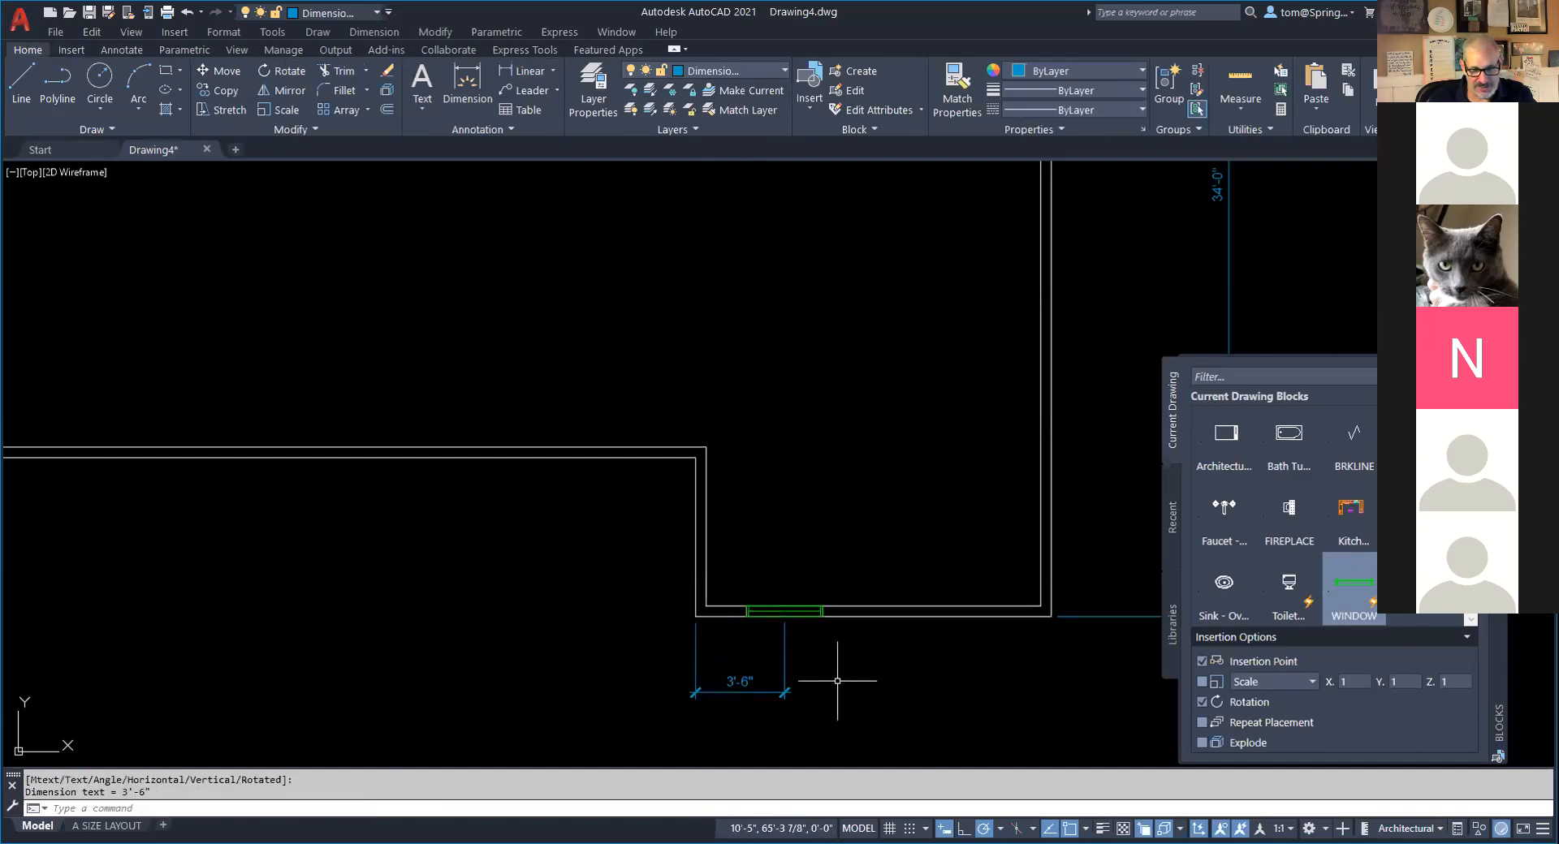
# Assign the window nearest the wing's left corner to the A-Windows layer.
pyautogui.scroll(2, 806, 611)
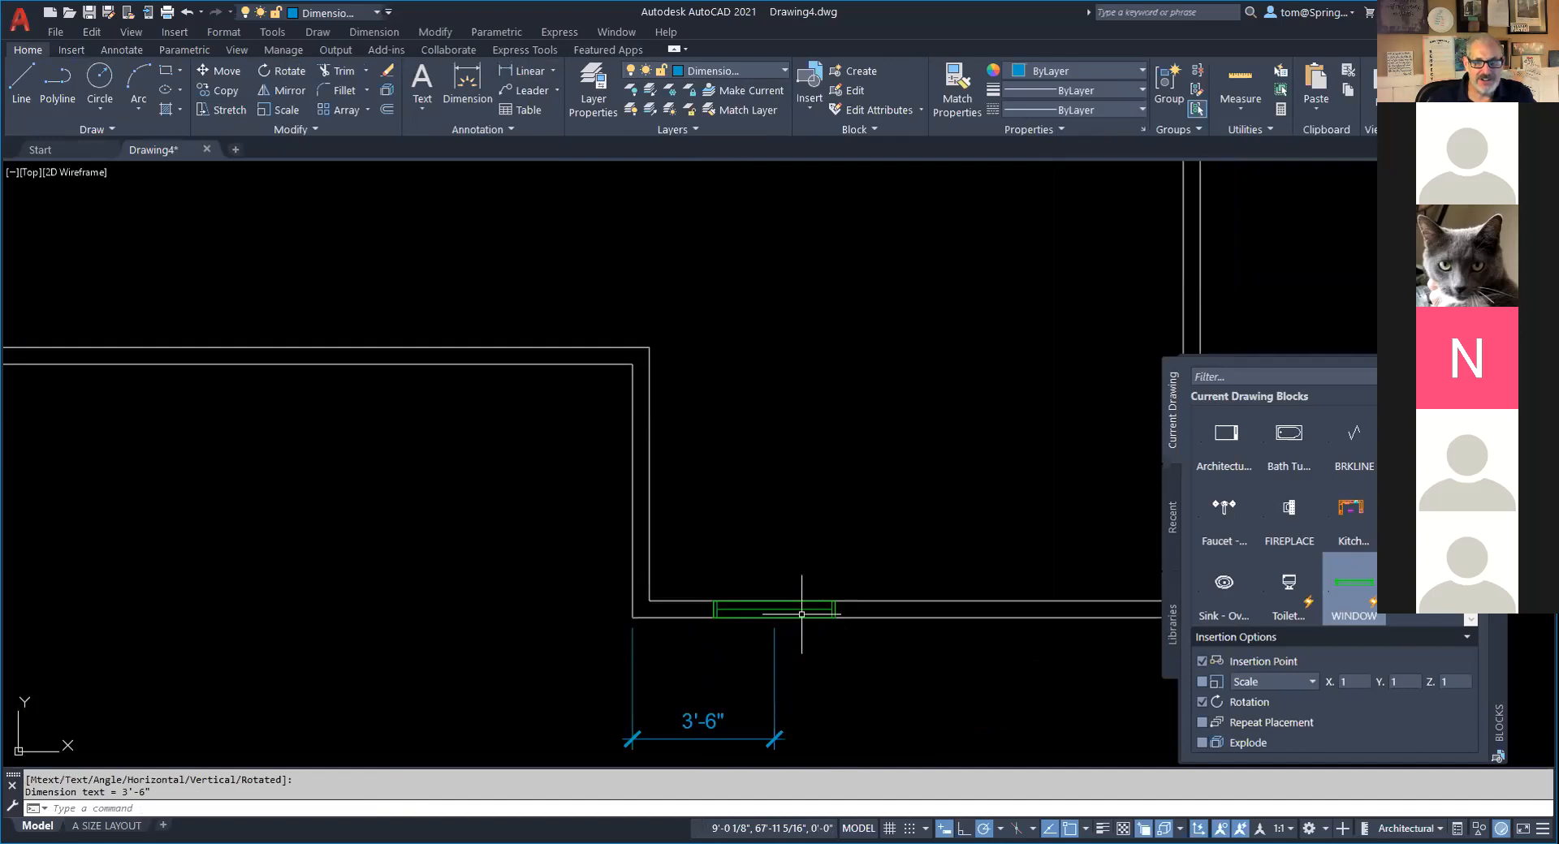
pyautogui.click(802, 607)
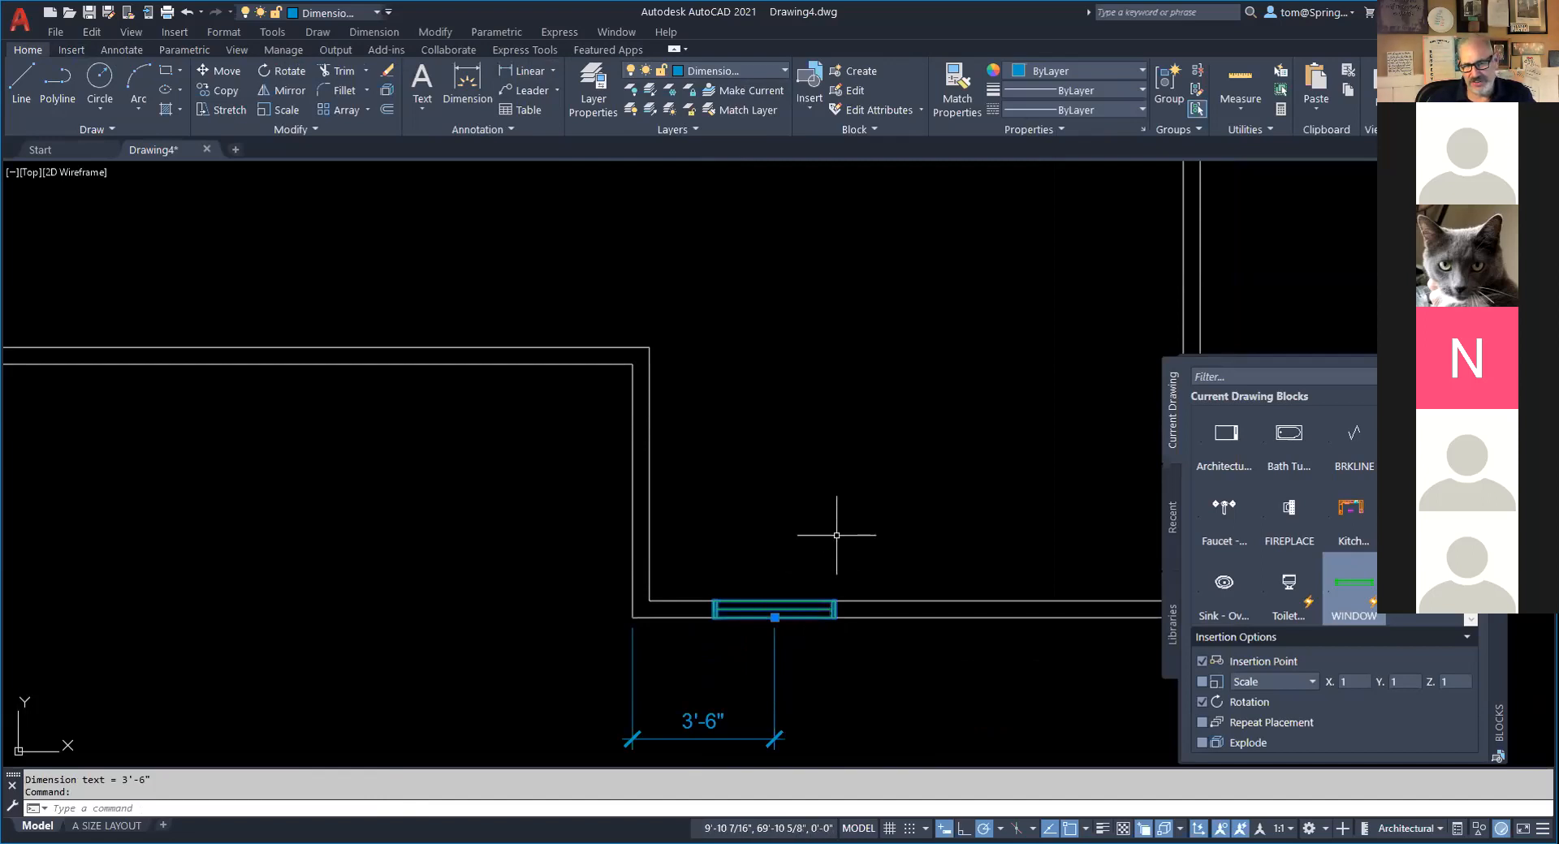
pyautogui.click(782, 71)
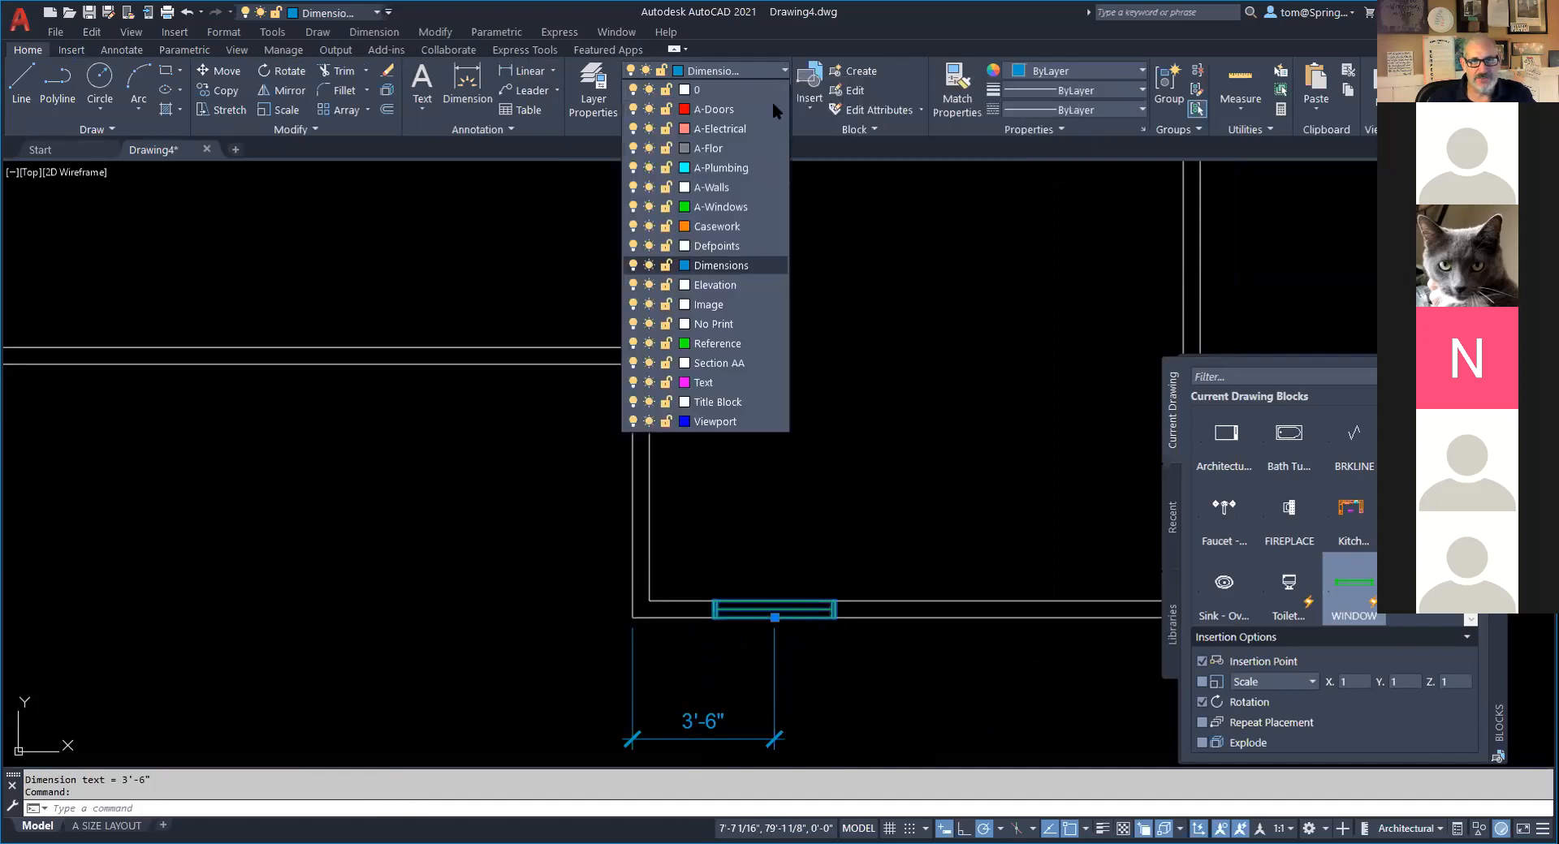
pyautogui.click(739, 210)
pyautogui.press('Escape')
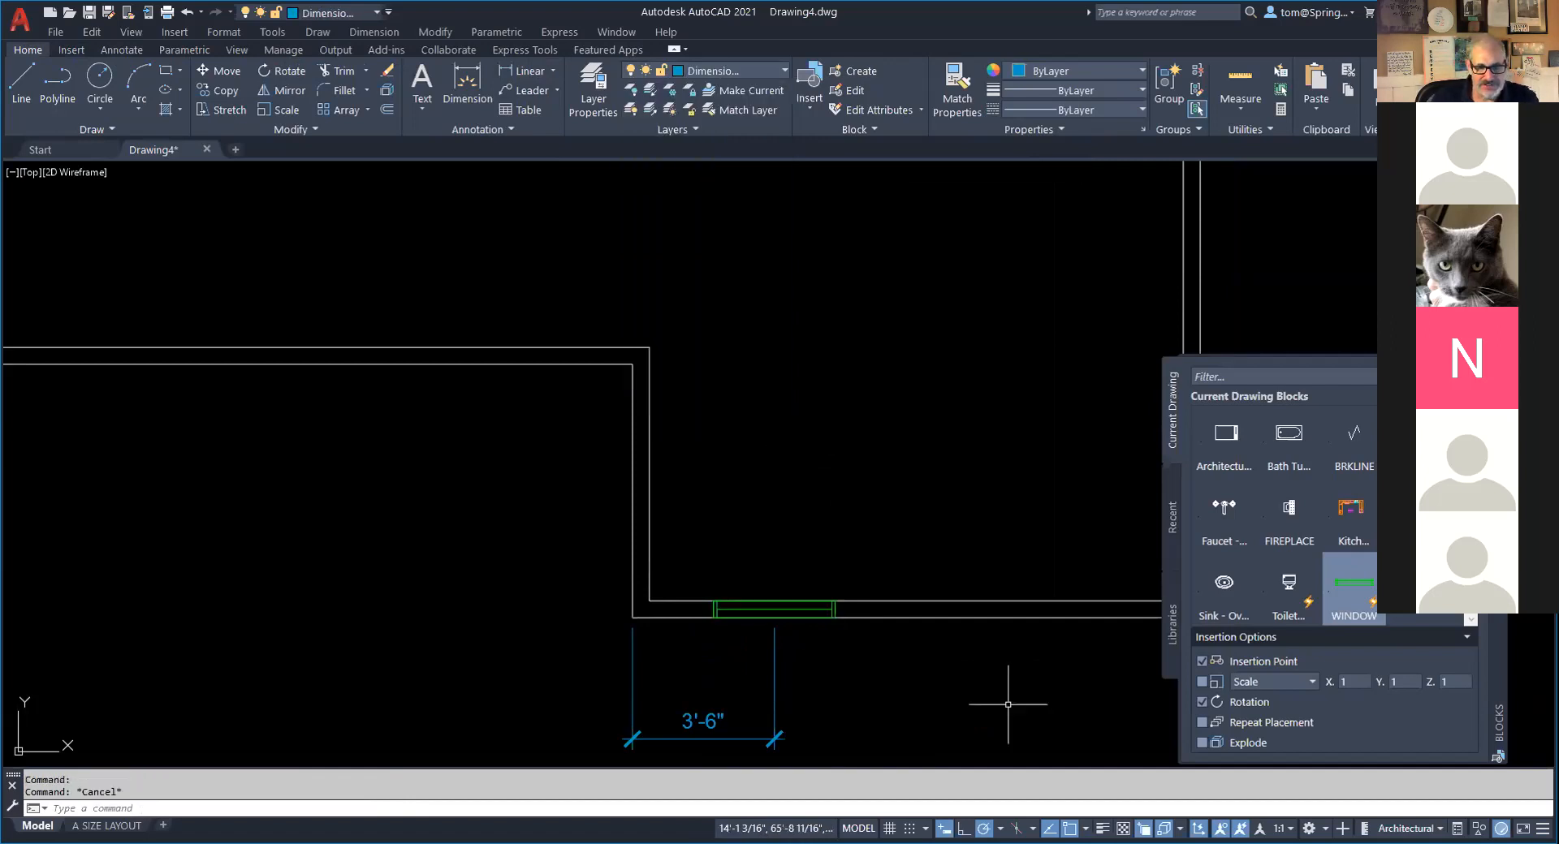
# Insert a second WINDOW block in the same bottom wall, 3'6" from the outer right corner, at 0 rotation.
pyautogui.scroll(-2, 1004, 706)
pyautogui.moveTo(995, 708); pyautogui.dragTo(752, 685, button='middle')
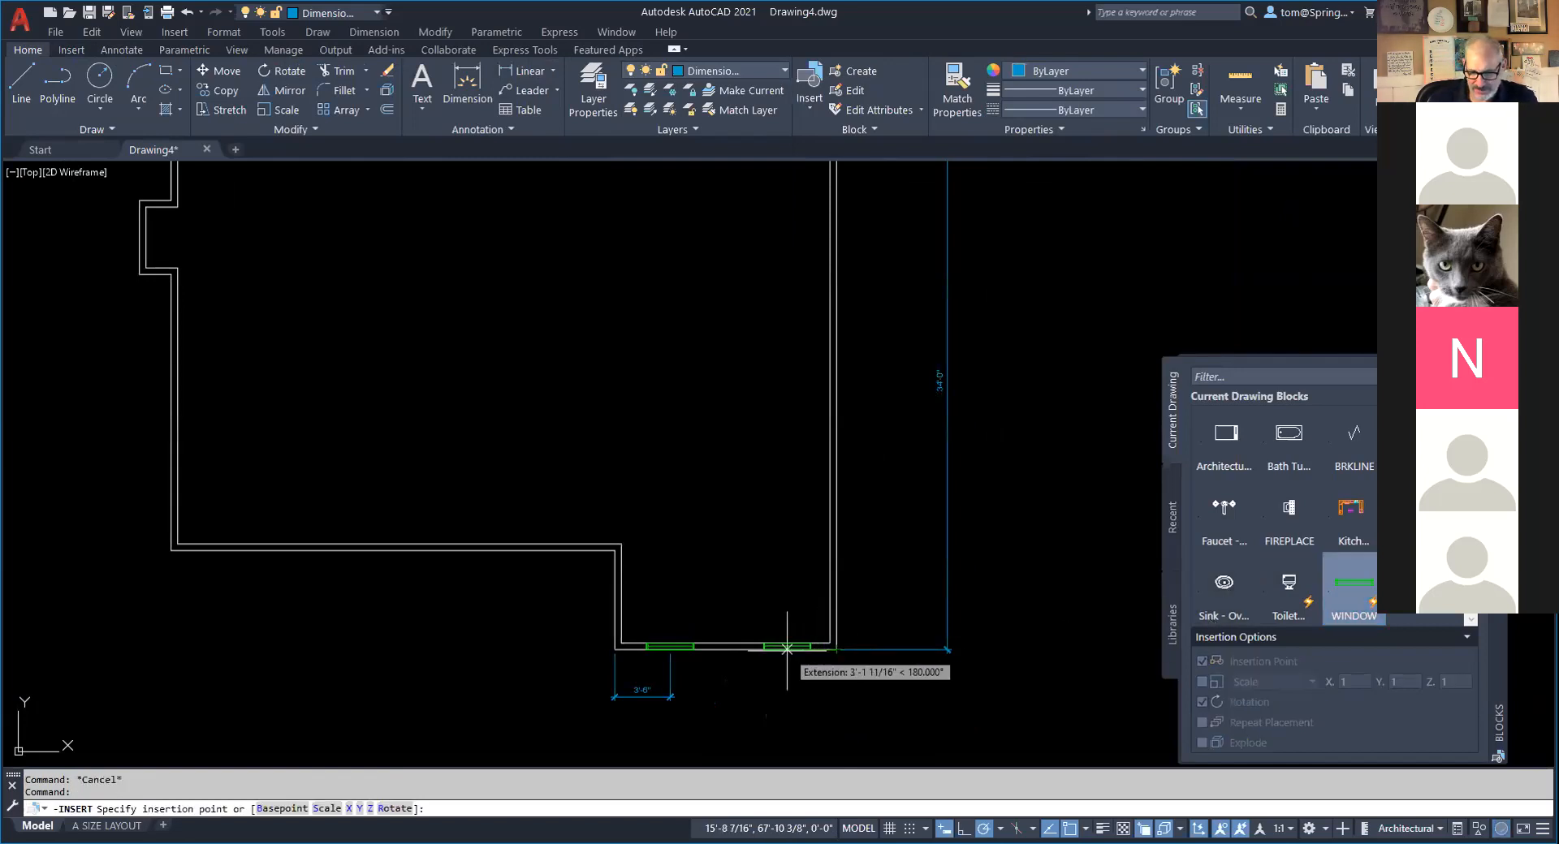
pyautogui.write("3'6")
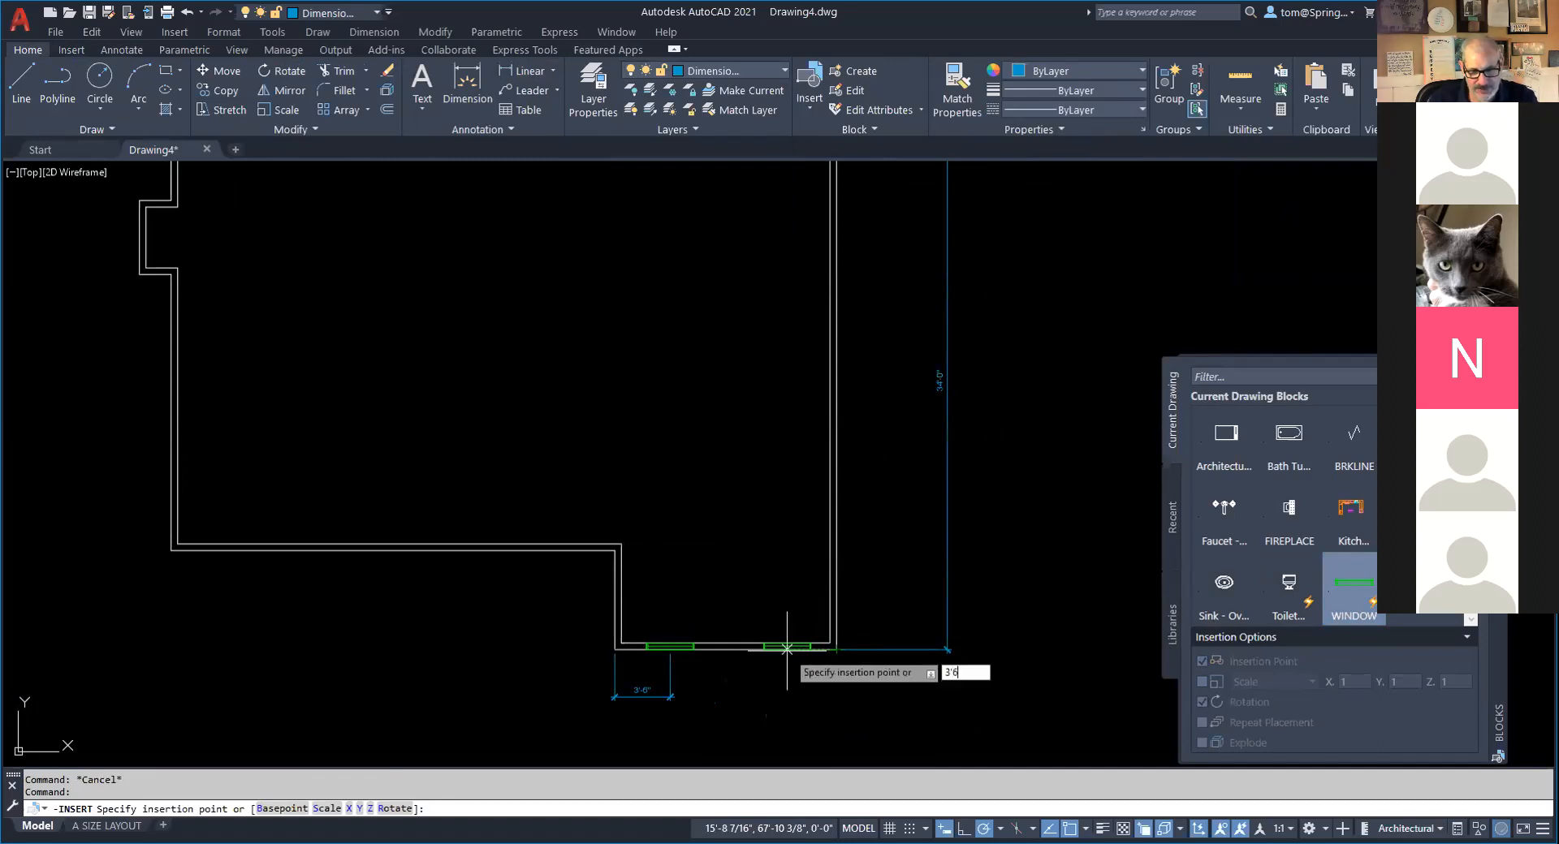
pyautogui.press('Return')
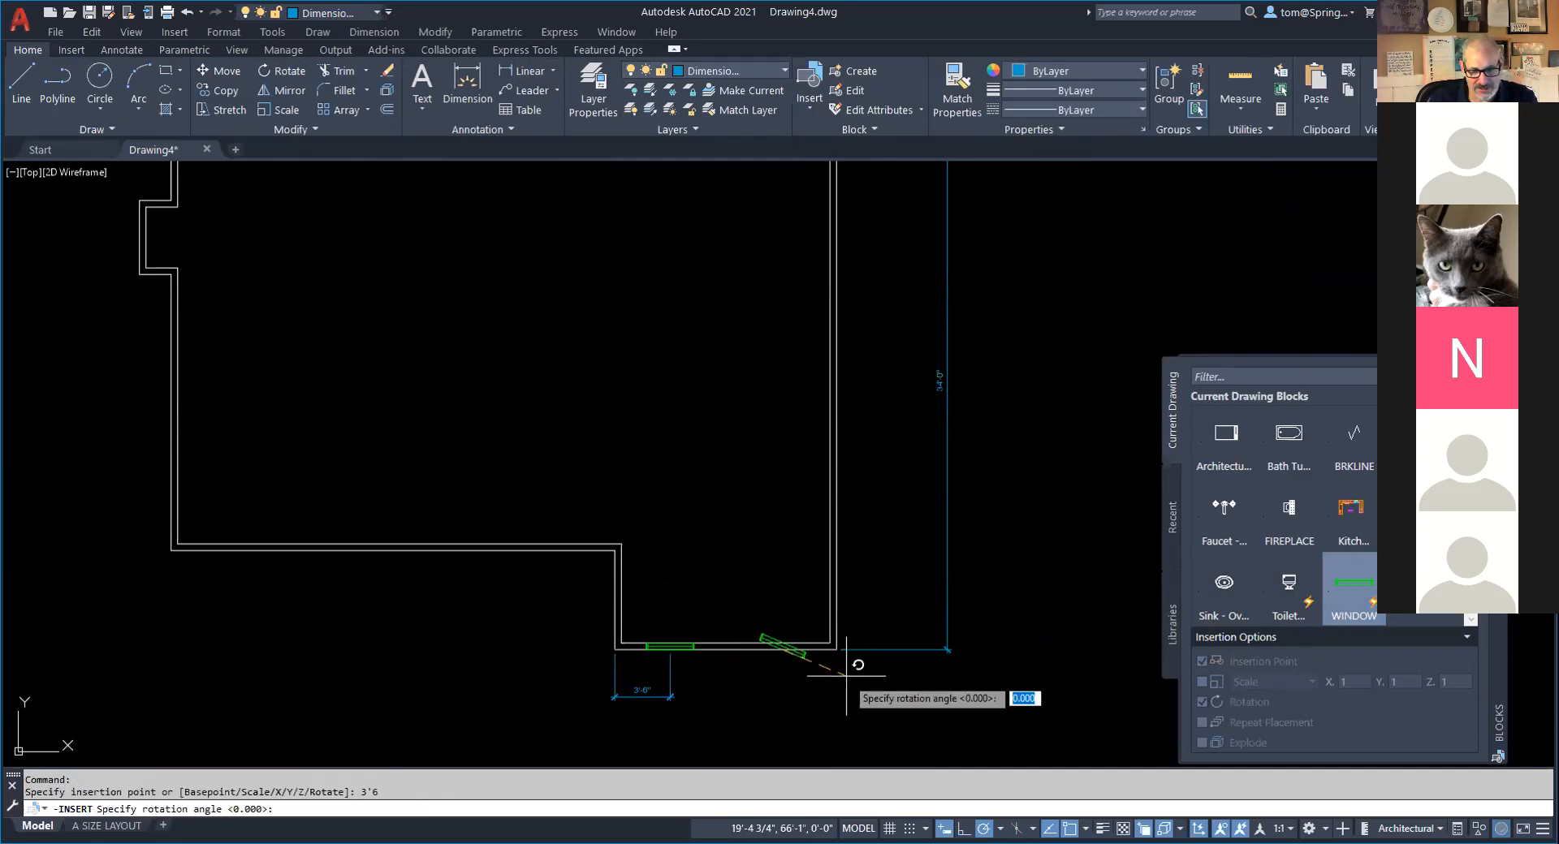
pyautogui.click(863, 645)
# Add a linear dimension from the outer right corner to the second window's centre, aligned with the existing 3'-6" dimension.
pyautogui.scroll(2, 797, 673)
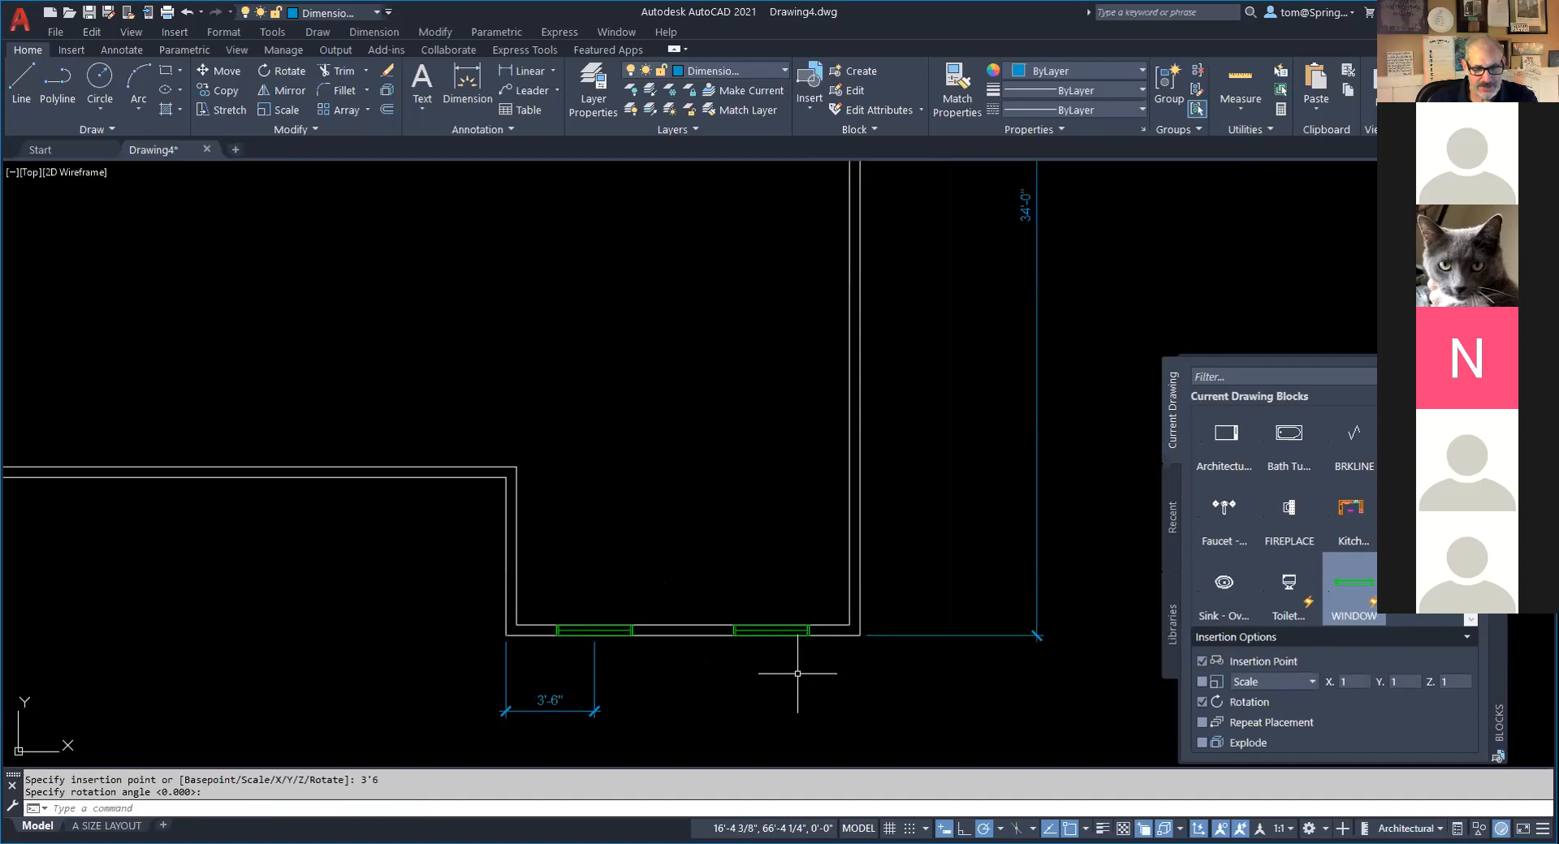
pyautogui.click(523, 71)
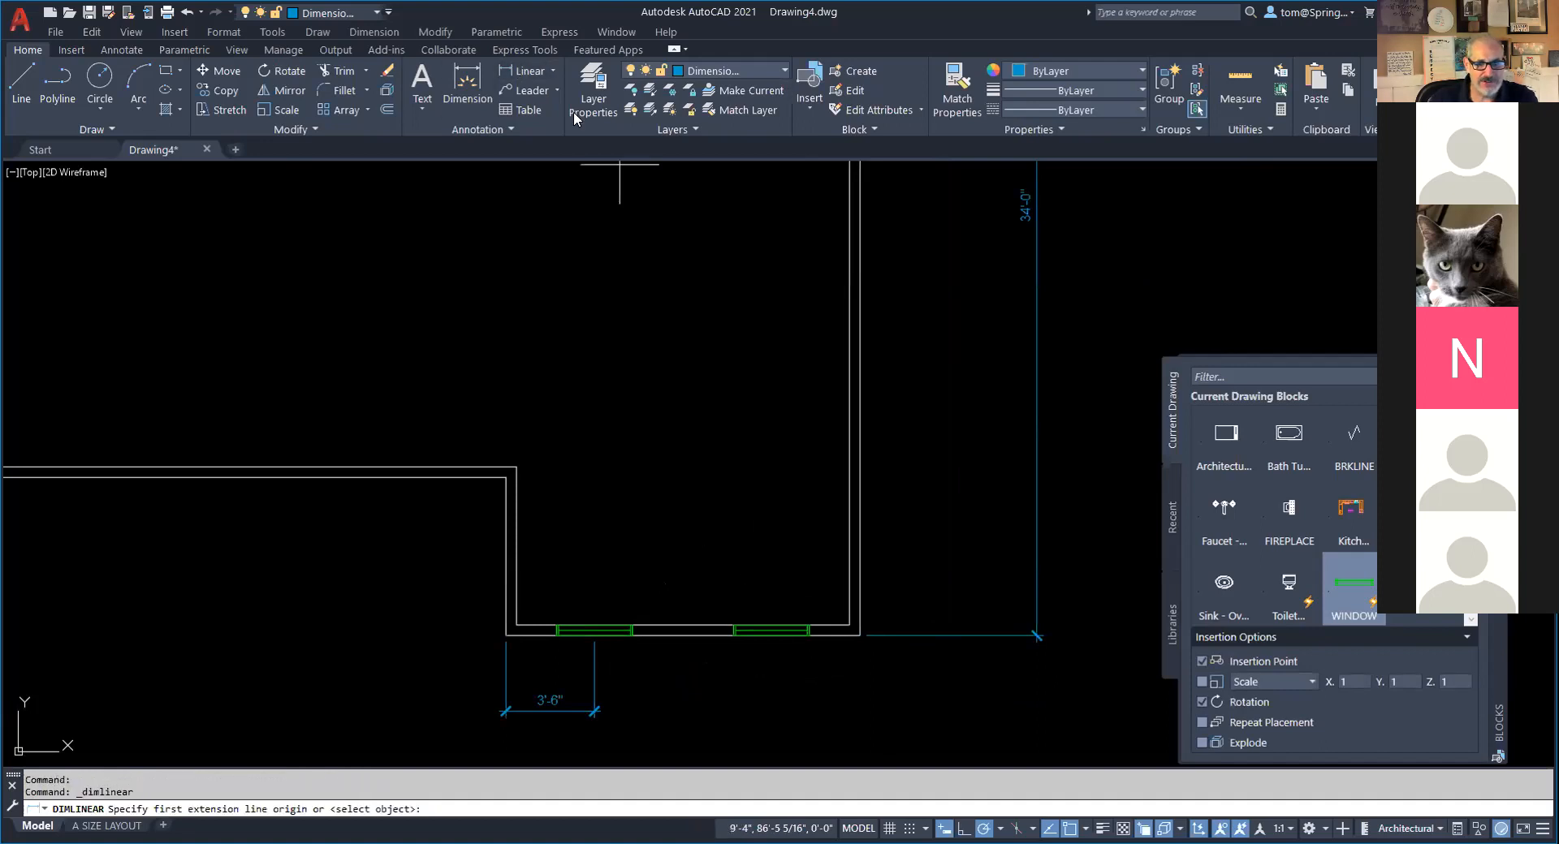
pyautogui.click(860, 635)
pyautogui.click(771, 636)
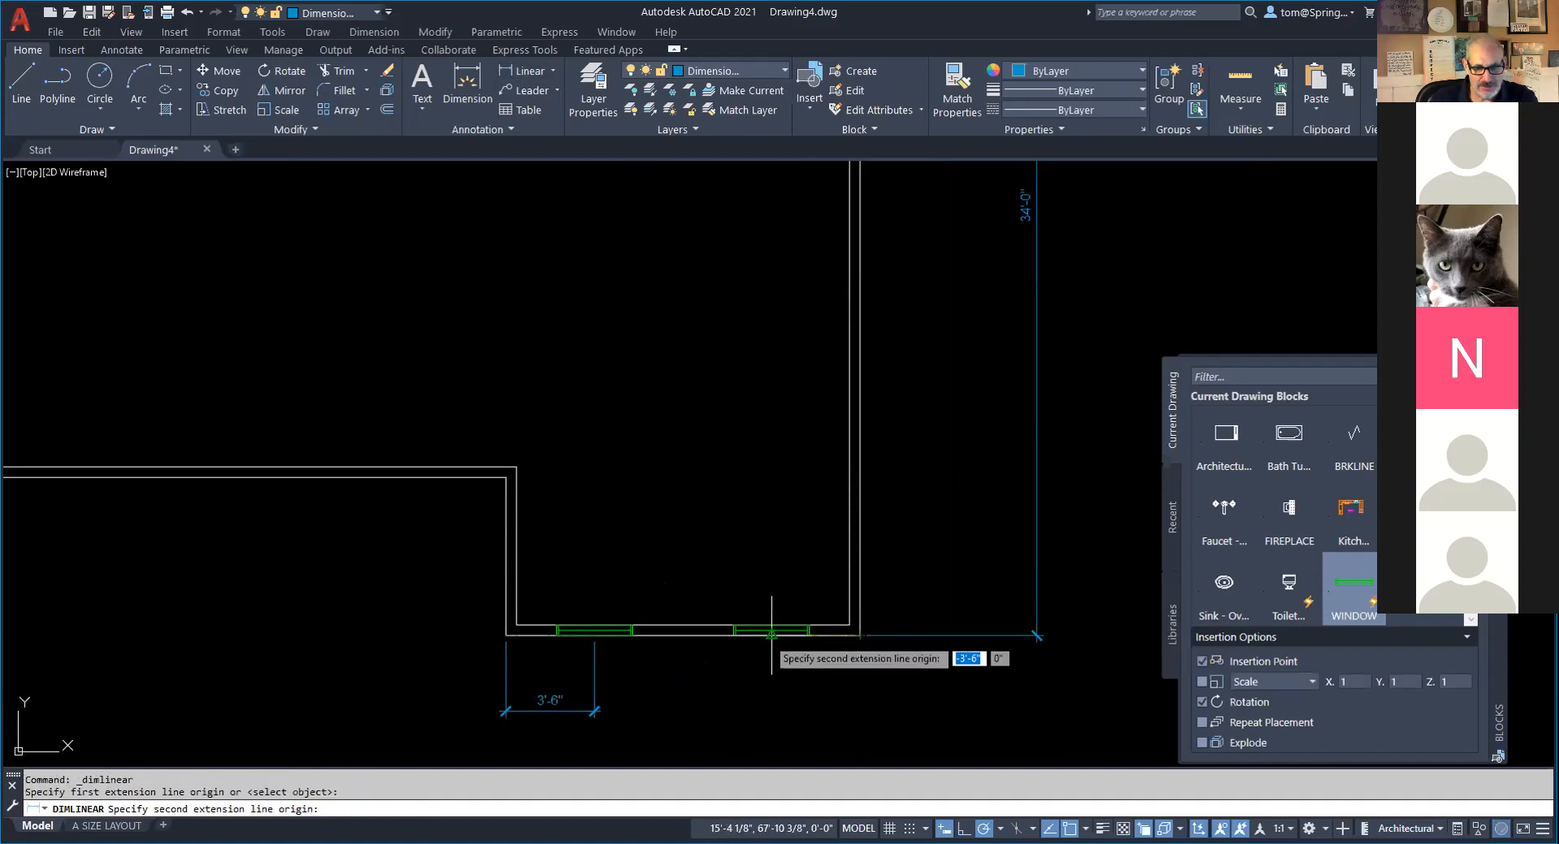
pyautogui.click(592, 711)
# Assign the second window near the outer right corner to the A-Windows layer.
pyautogui.scroll(2, 760, 636)
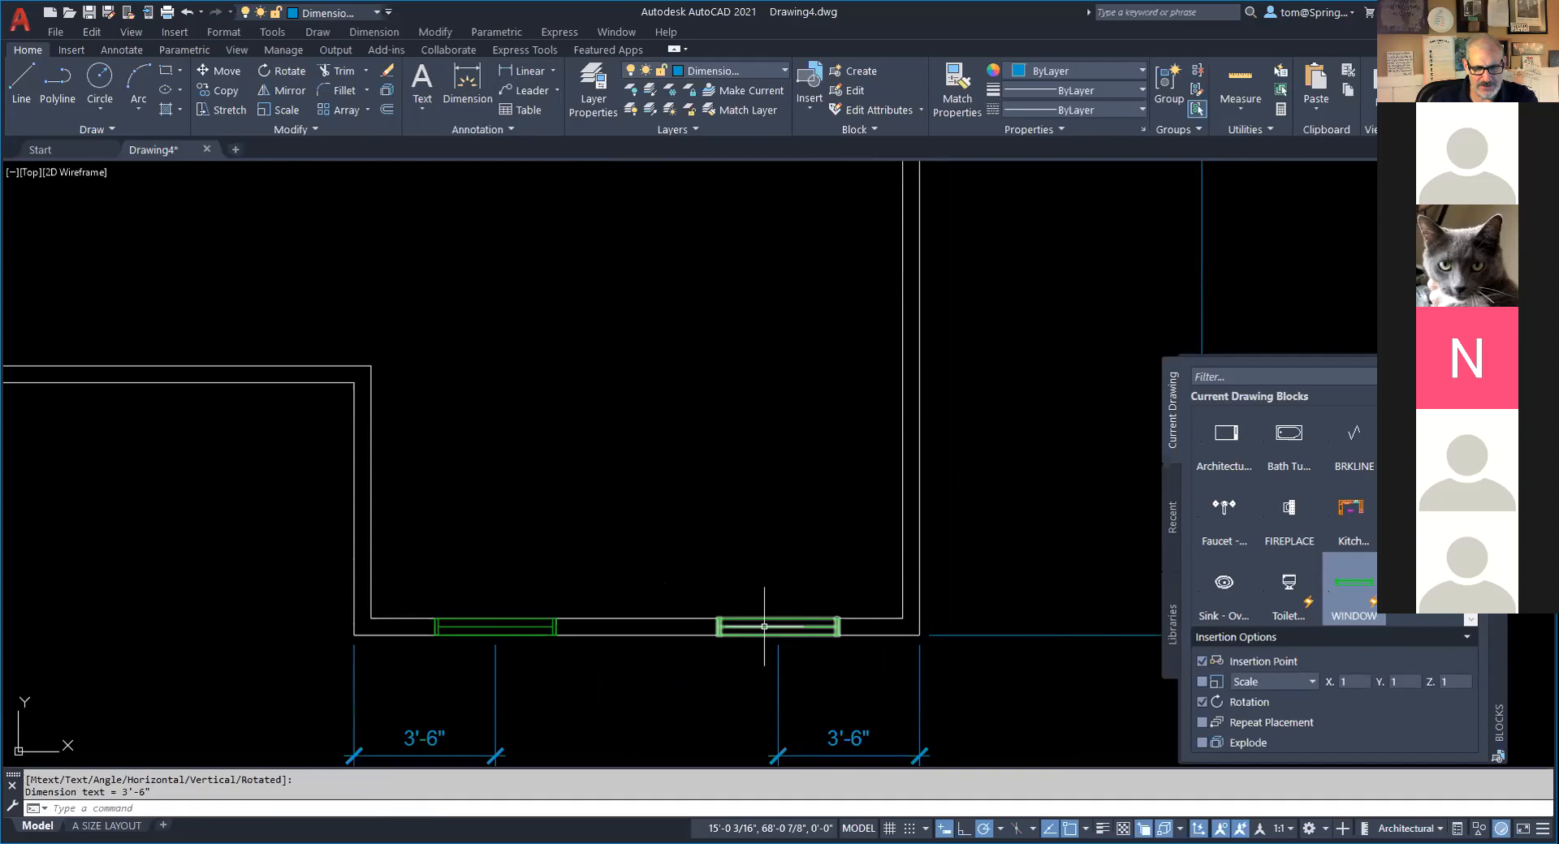
pyautogui.click(767, 624)
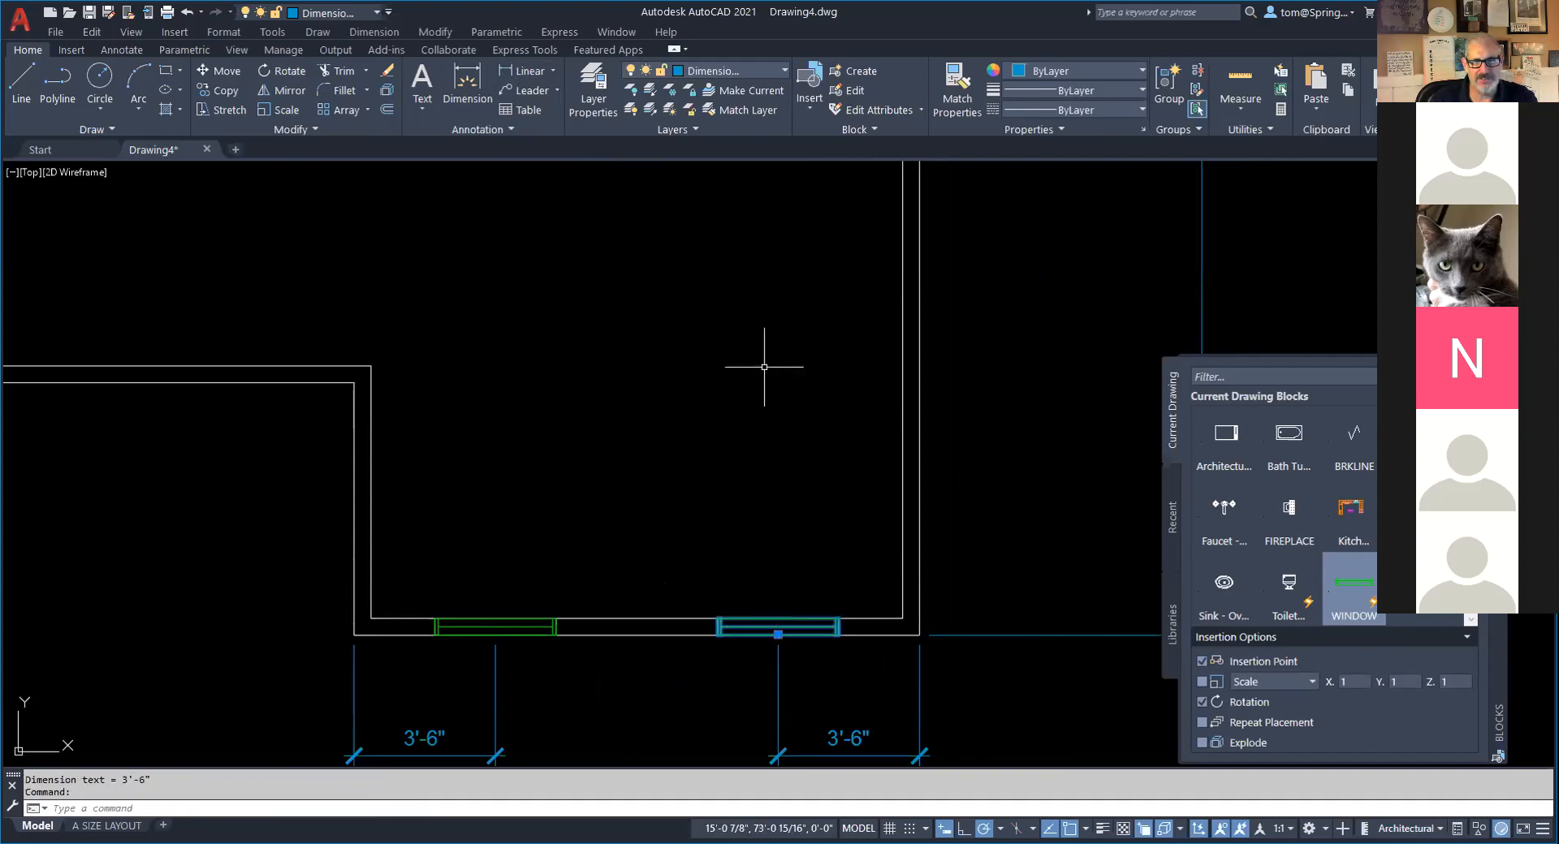
pyautogui.click(783, 71)
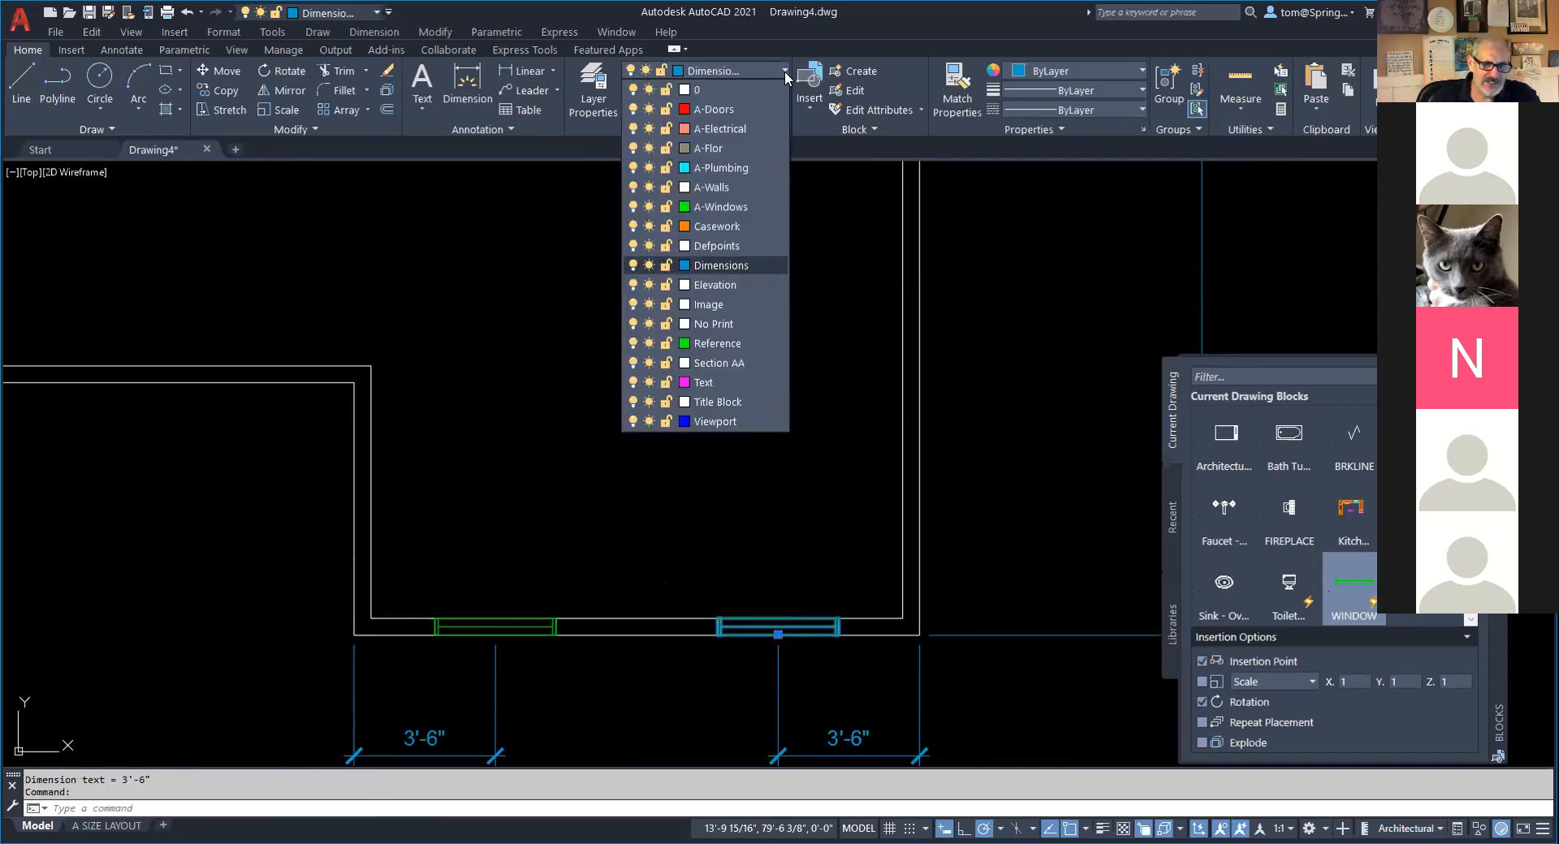
pyautogui.click(751, 208)
pyautogui.press('Escape')
# Switch to the Southfield floor plan PDF in the browser, check the remaining window locations, and return to AutoCAD.
pyautogui.scroll(-3, 812, 439)
pyautogui.moveTo(806, 440)
pyautogui.mouseDown(button='middle')
pyautogui.moveTo(787, 528)
pyautogui.moveTo(796, 626)
pyautogui.moveTo(825, 626)
pyautogui.mouseUp(button='middle')
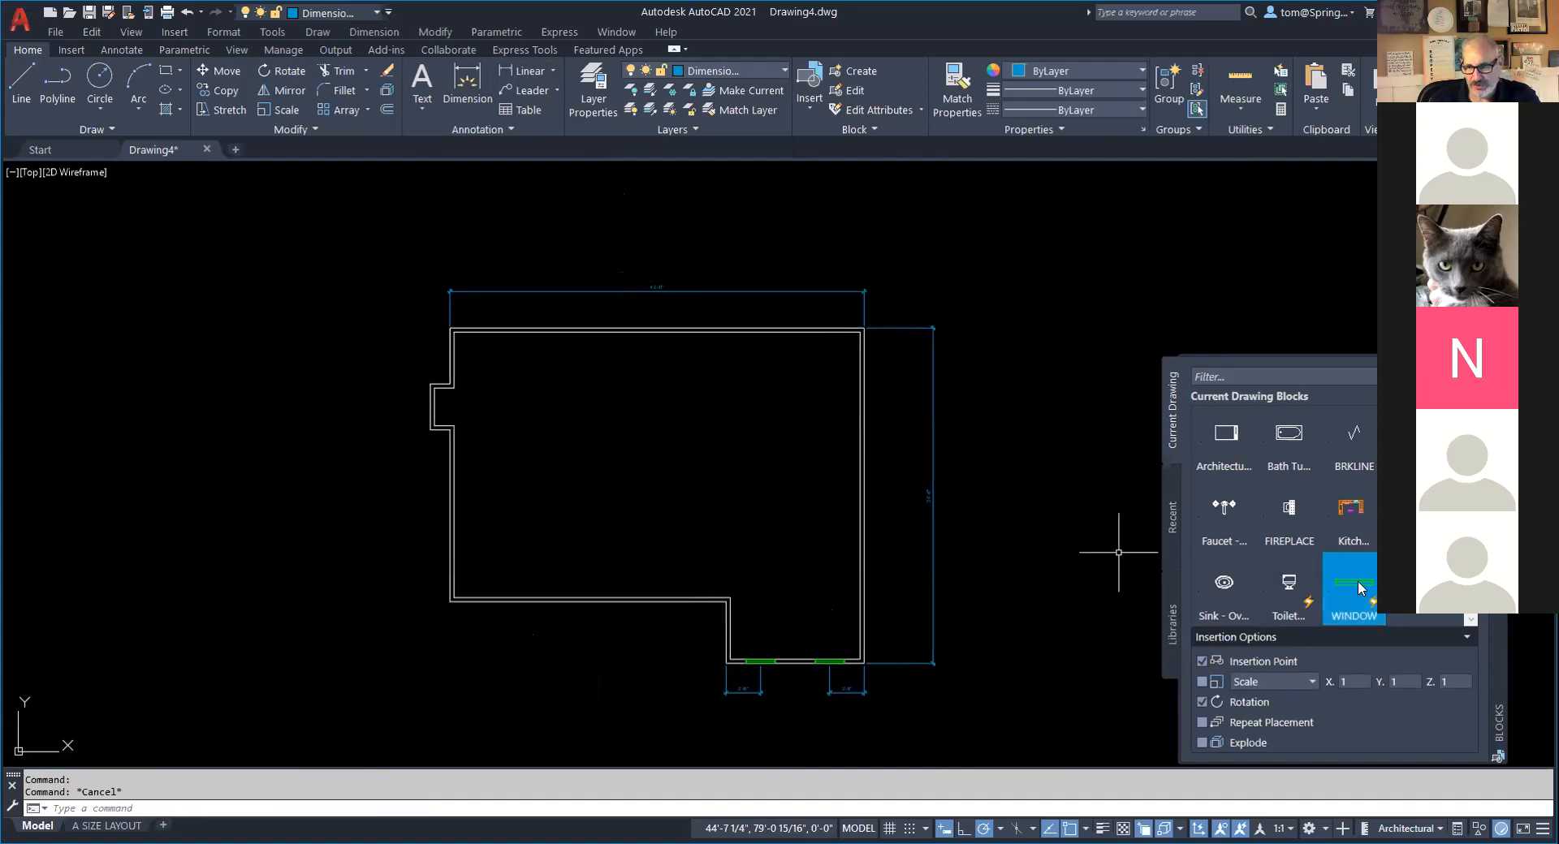
pyautogui.moveTo(1359, 583)
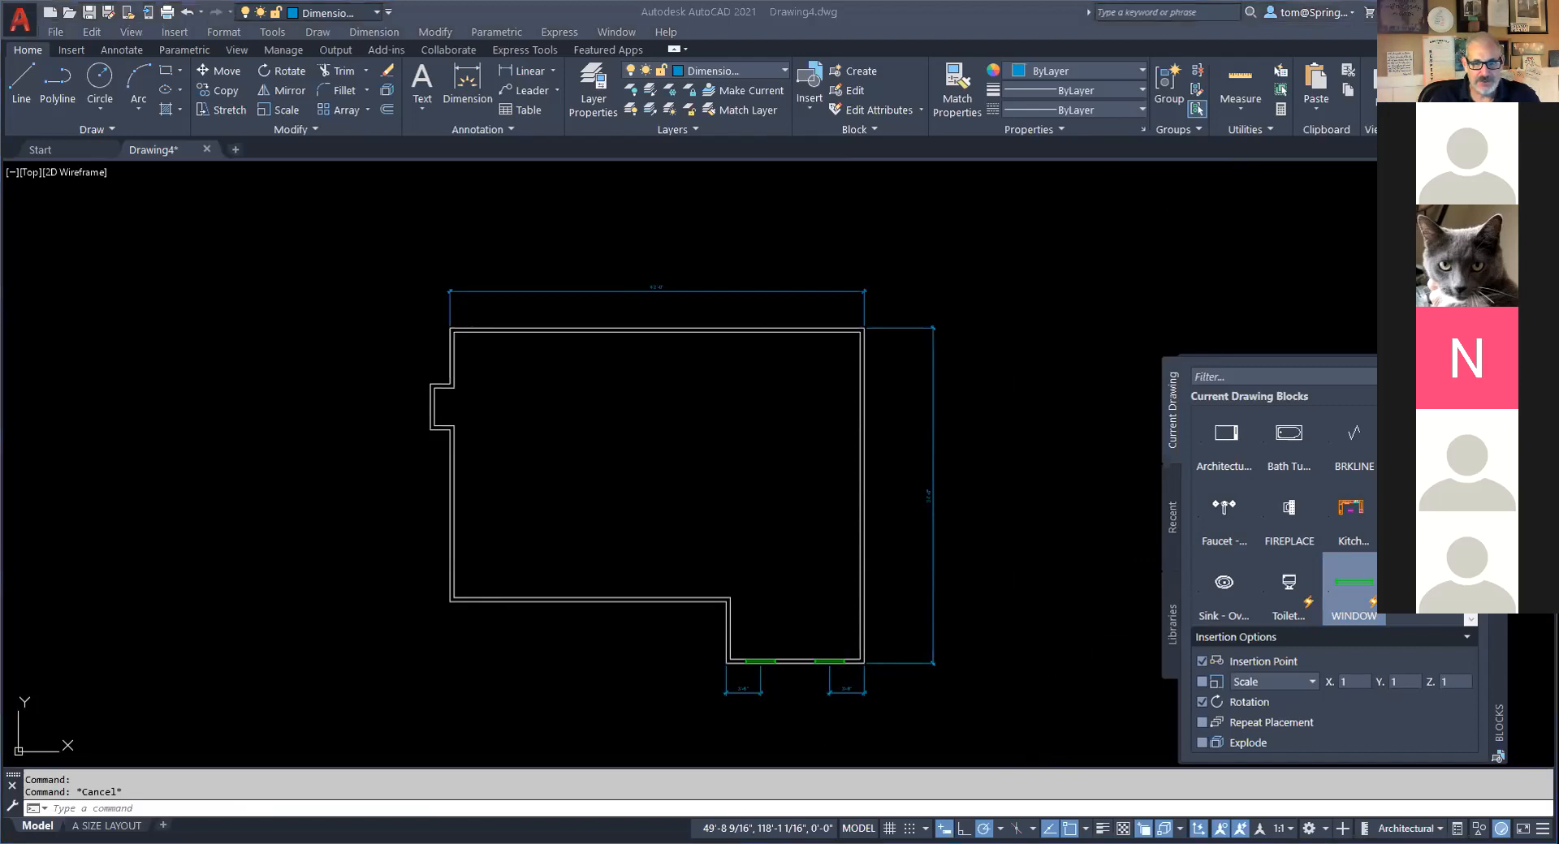
pyautogui.hotkey('alt', 'Tab')
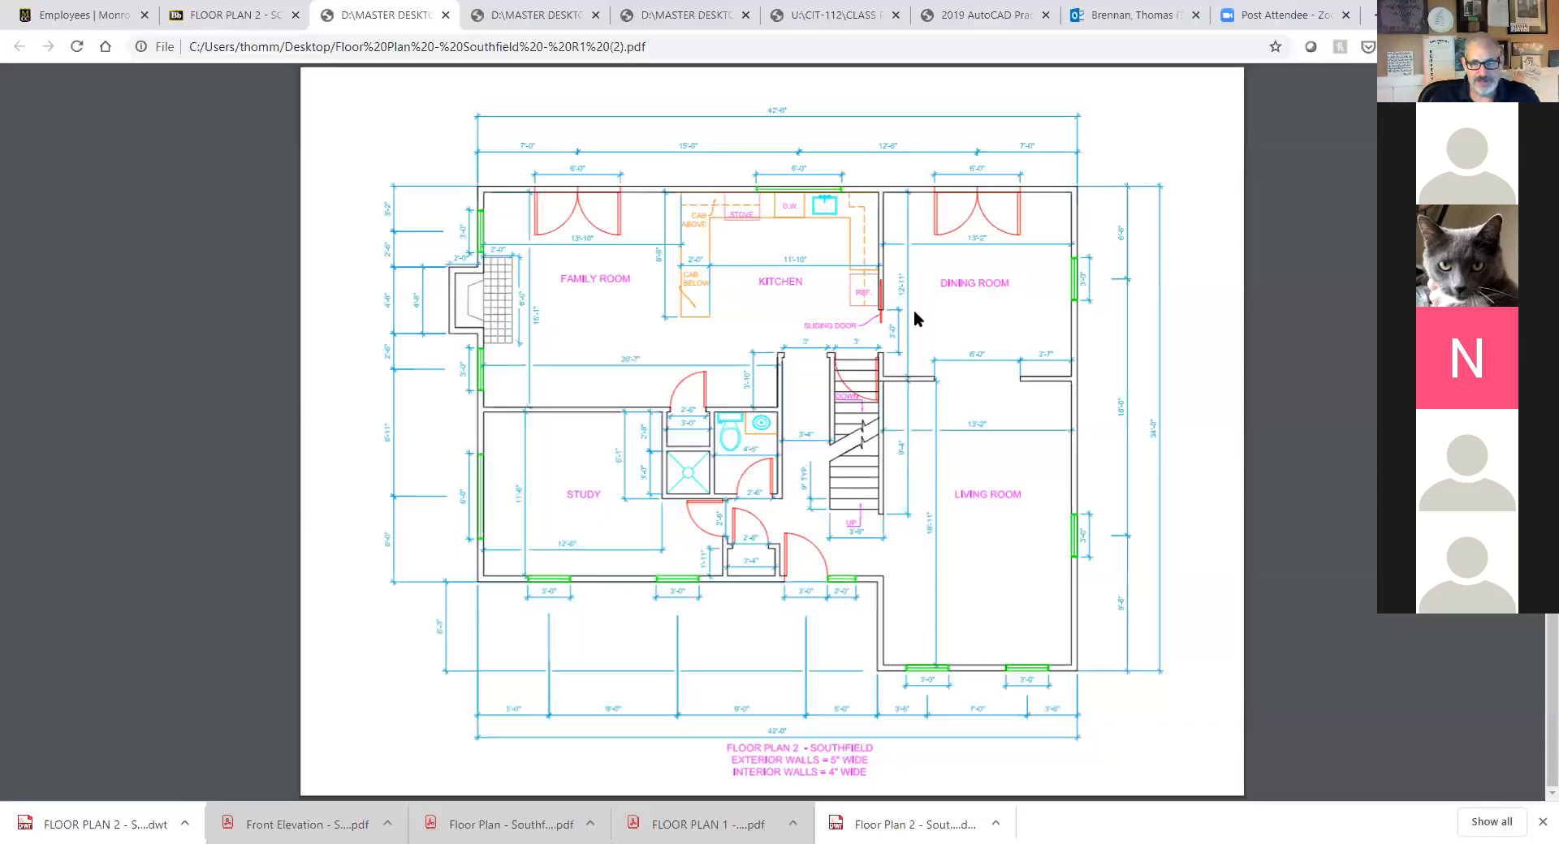
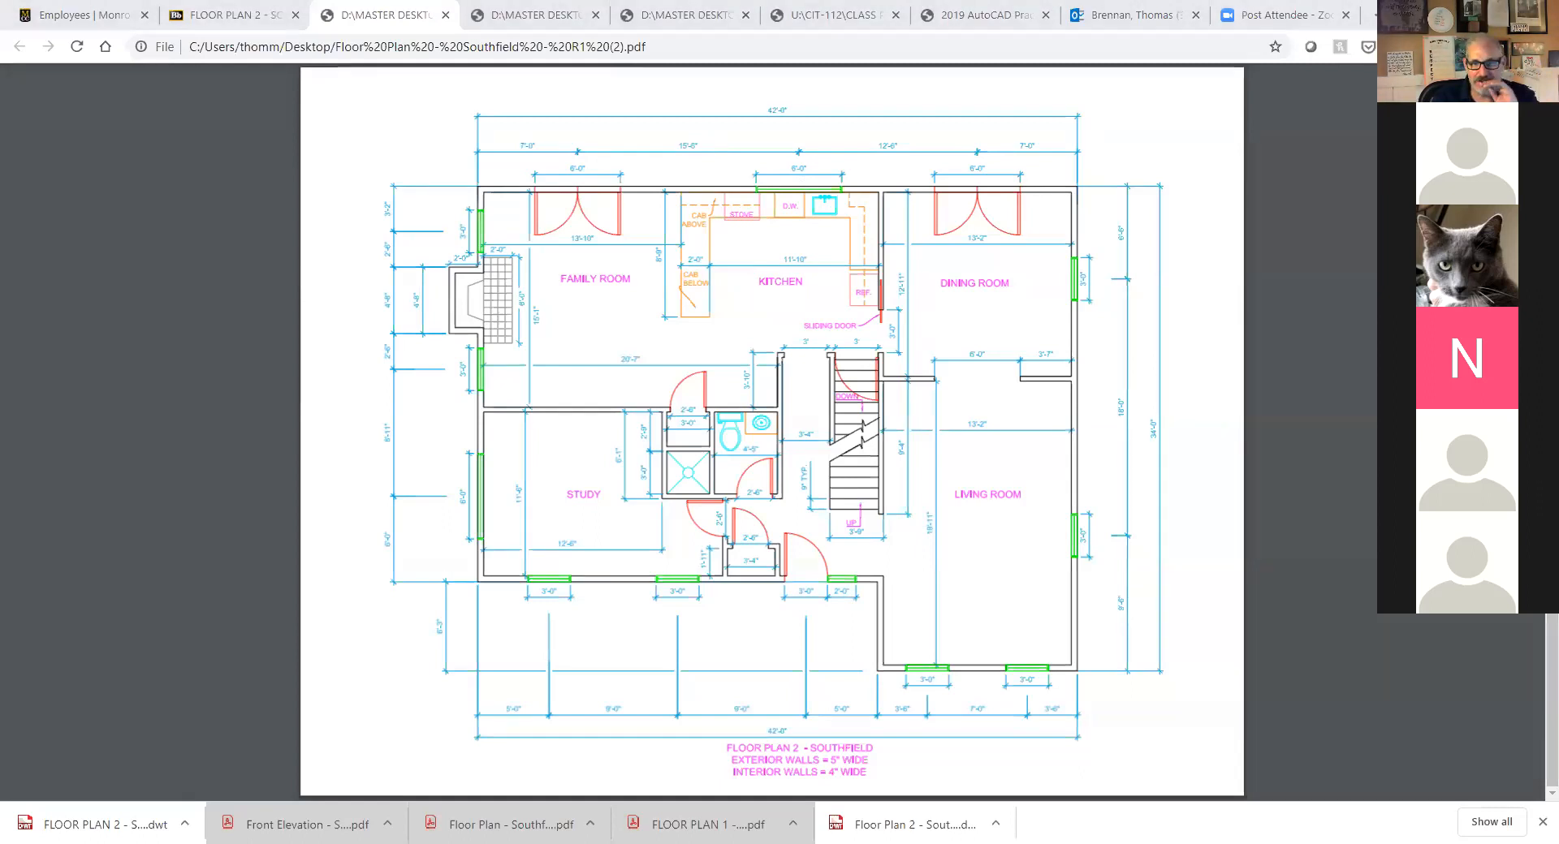
pyautogui.hotkey('alt', 'Tab')
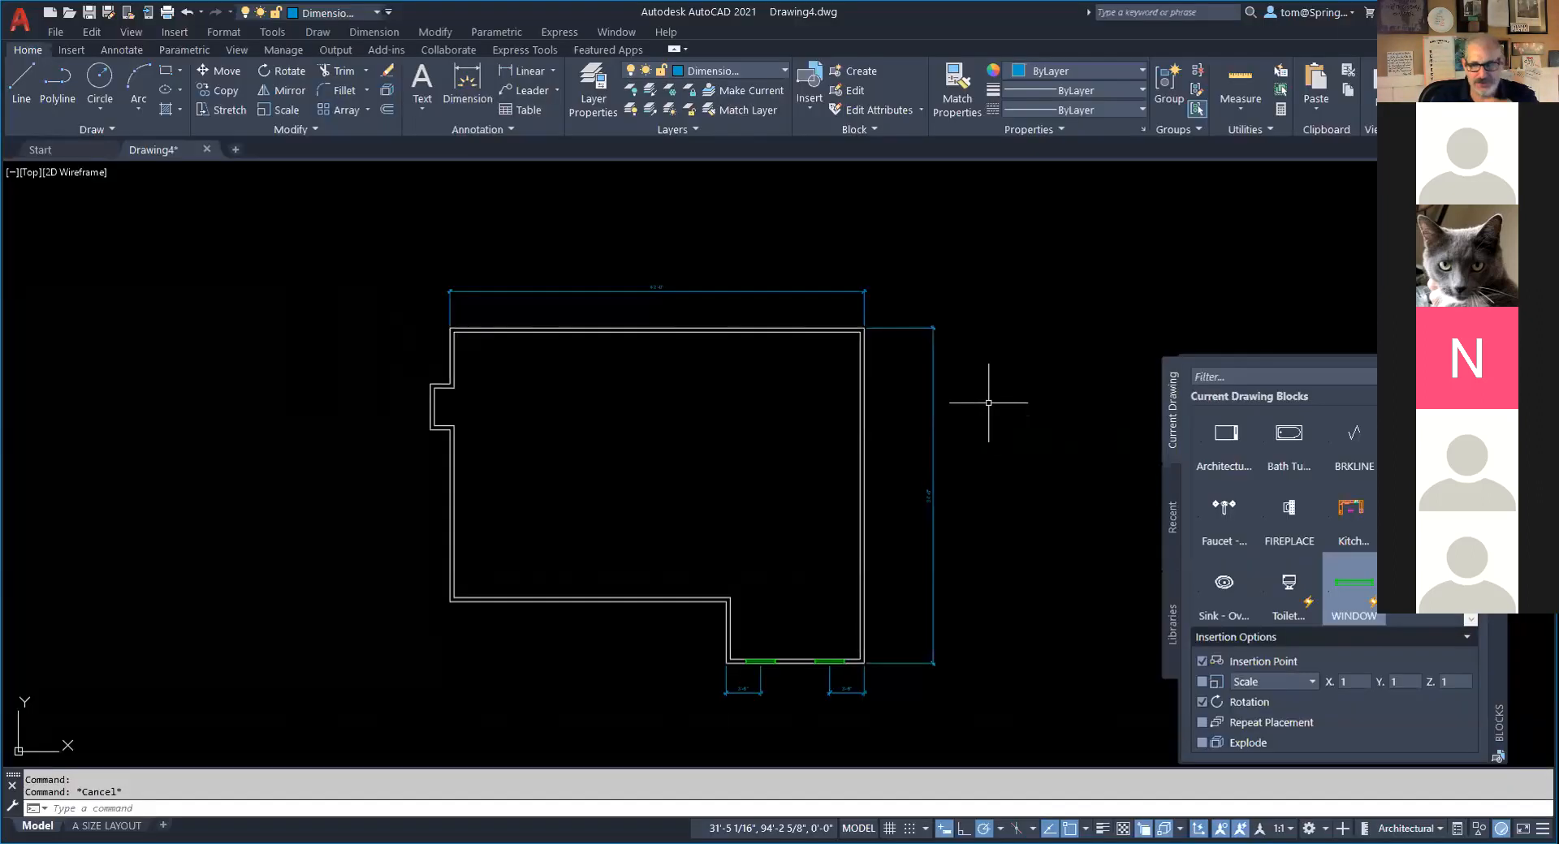
# Cancel the started window insertion and make A-Windows the current layer.
pyautogui.click(1351, 588)
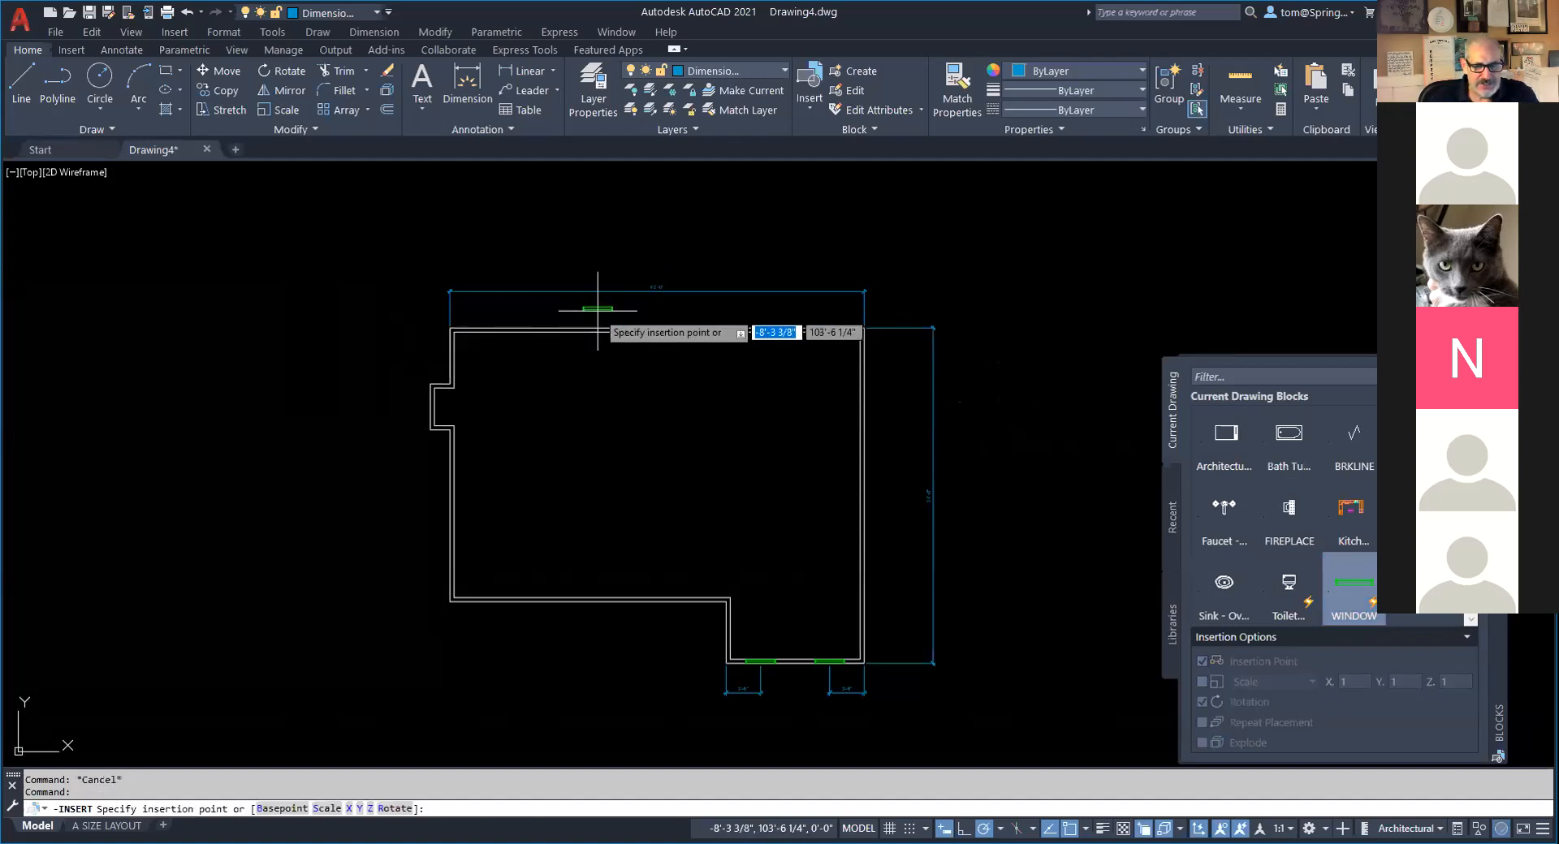
pyautogui.press('Escape')
pyautogui.click(783, 72)
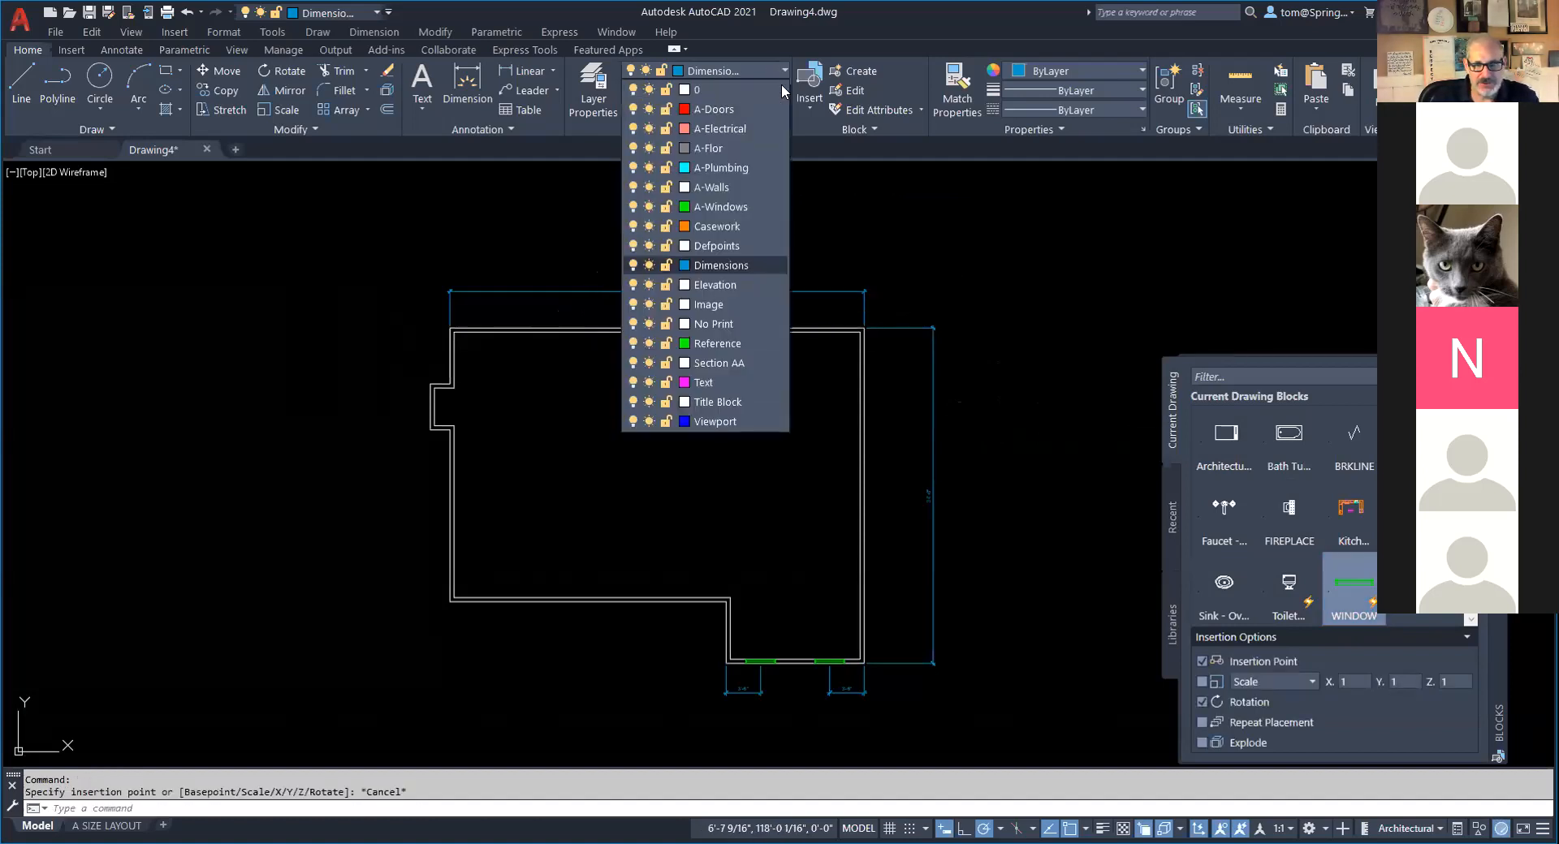
pyautogui.click(741, 208)
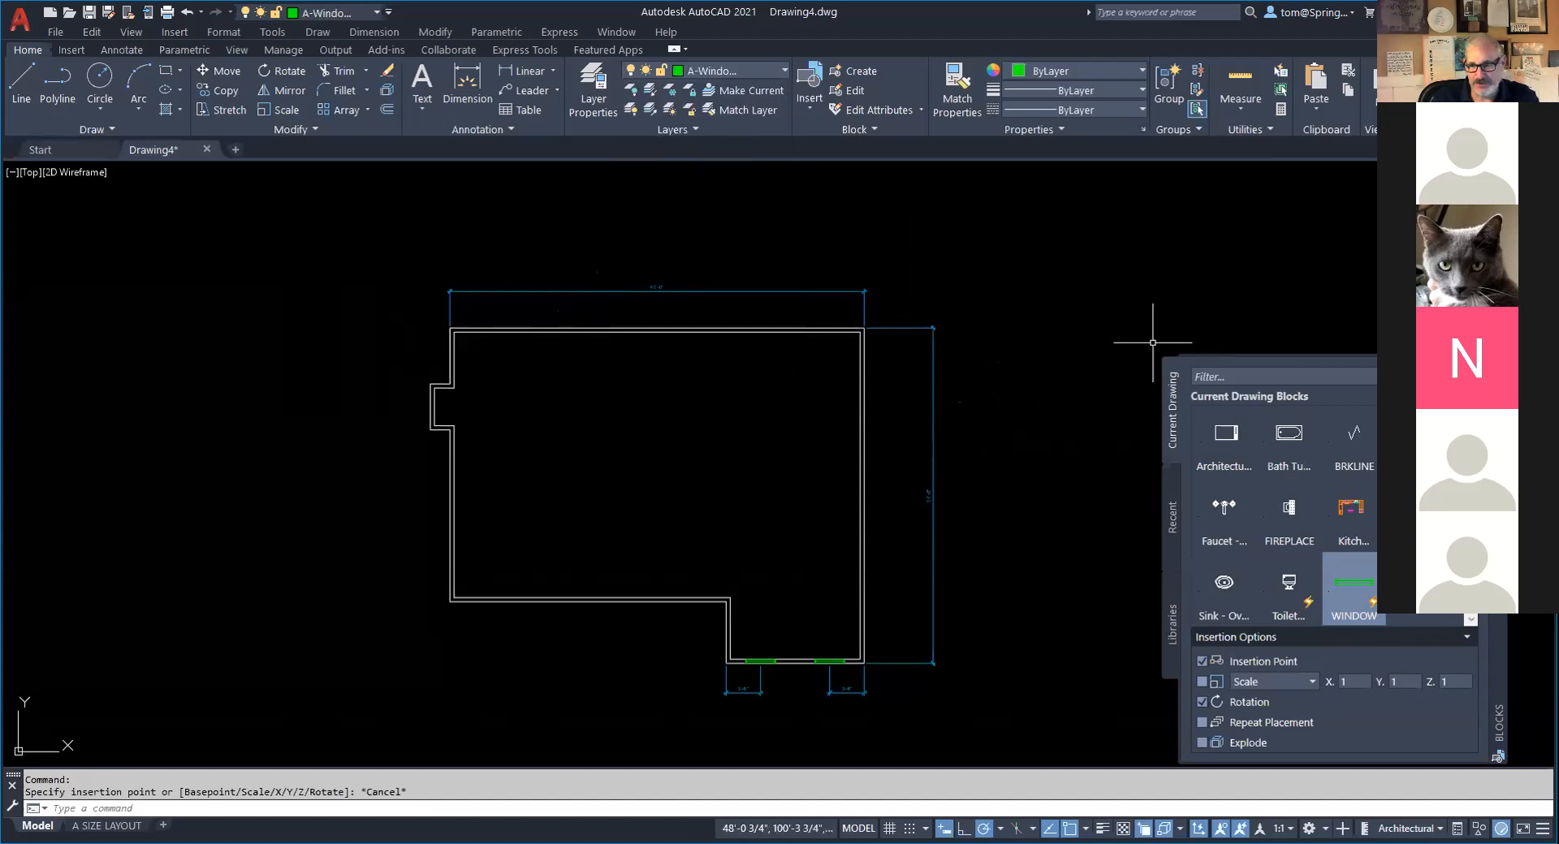
# Insert the WINDOW block in the plan's top exterior wall, 22'6" from the upper-left outer corner, at 0 rotation.
pyautogui.click(1346, 578)
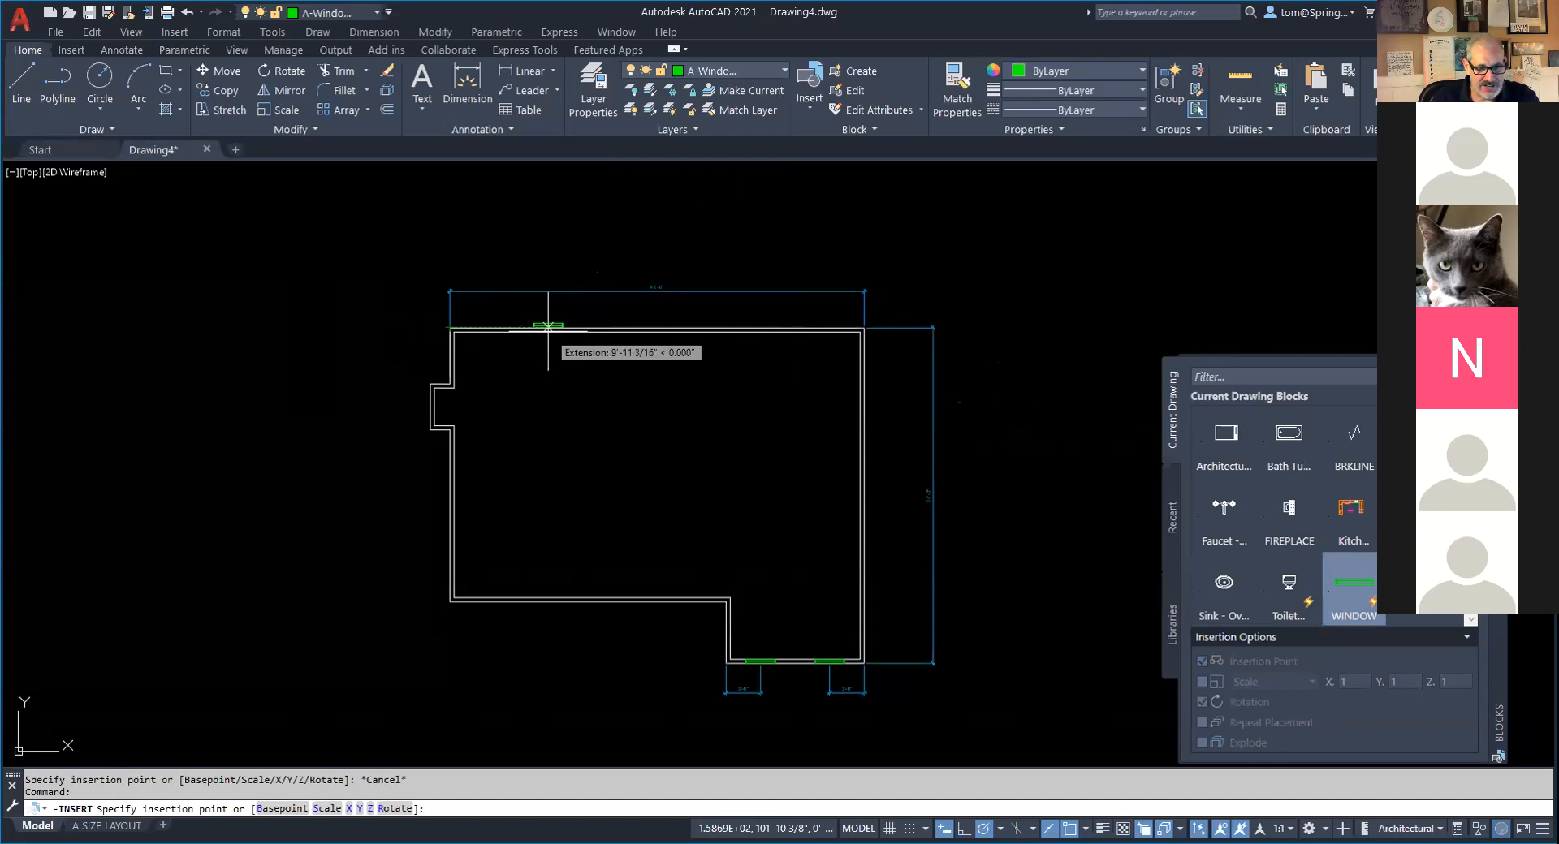
pyautogui.write("22'6")
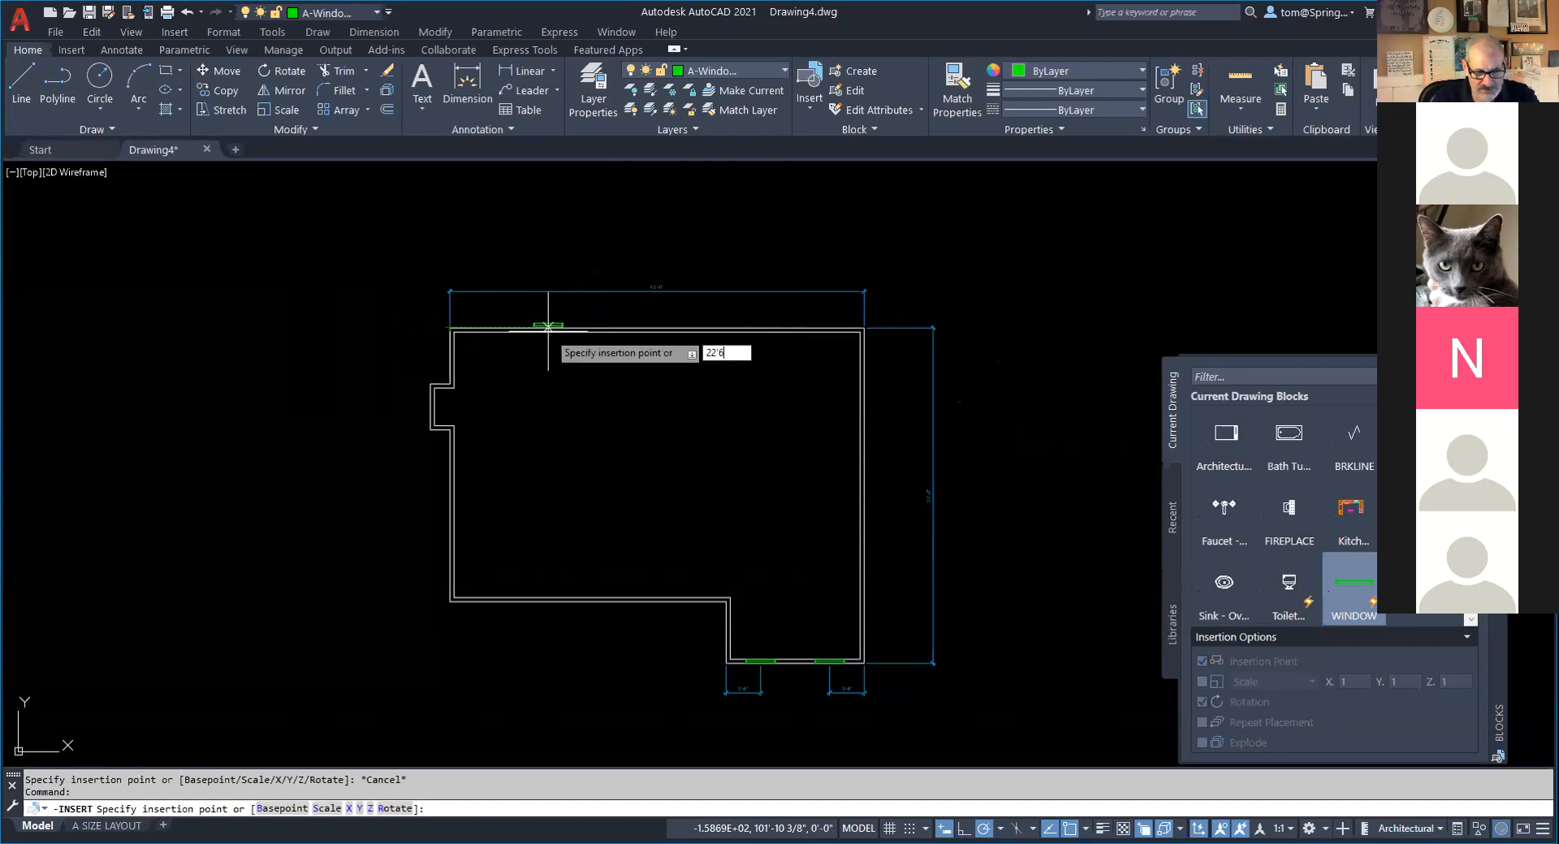
pyautogui.press('Return')
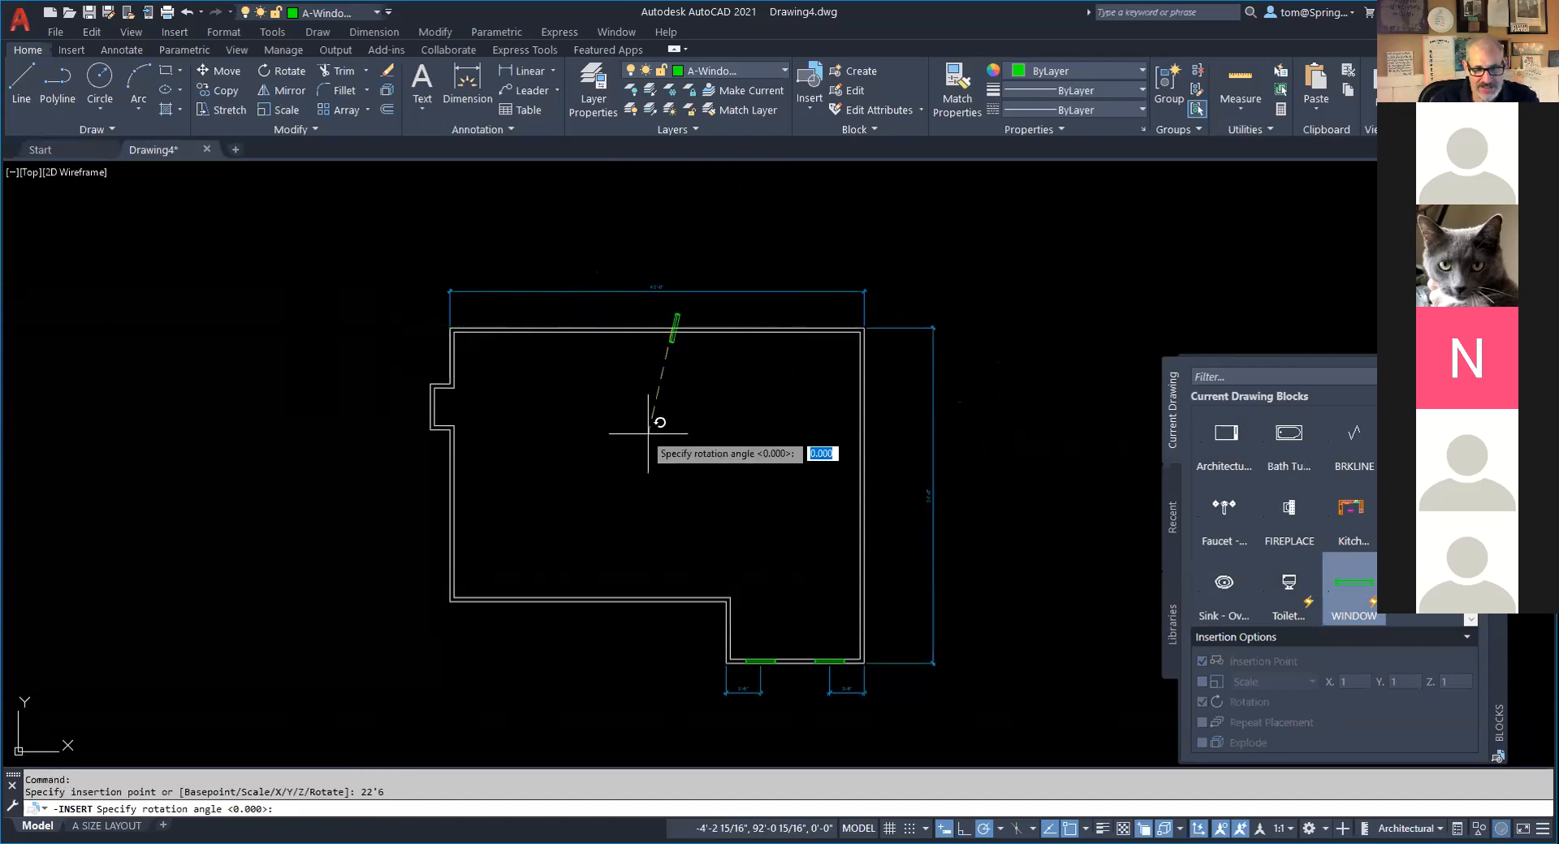
pyautogui.scroll(4, 625, 349)
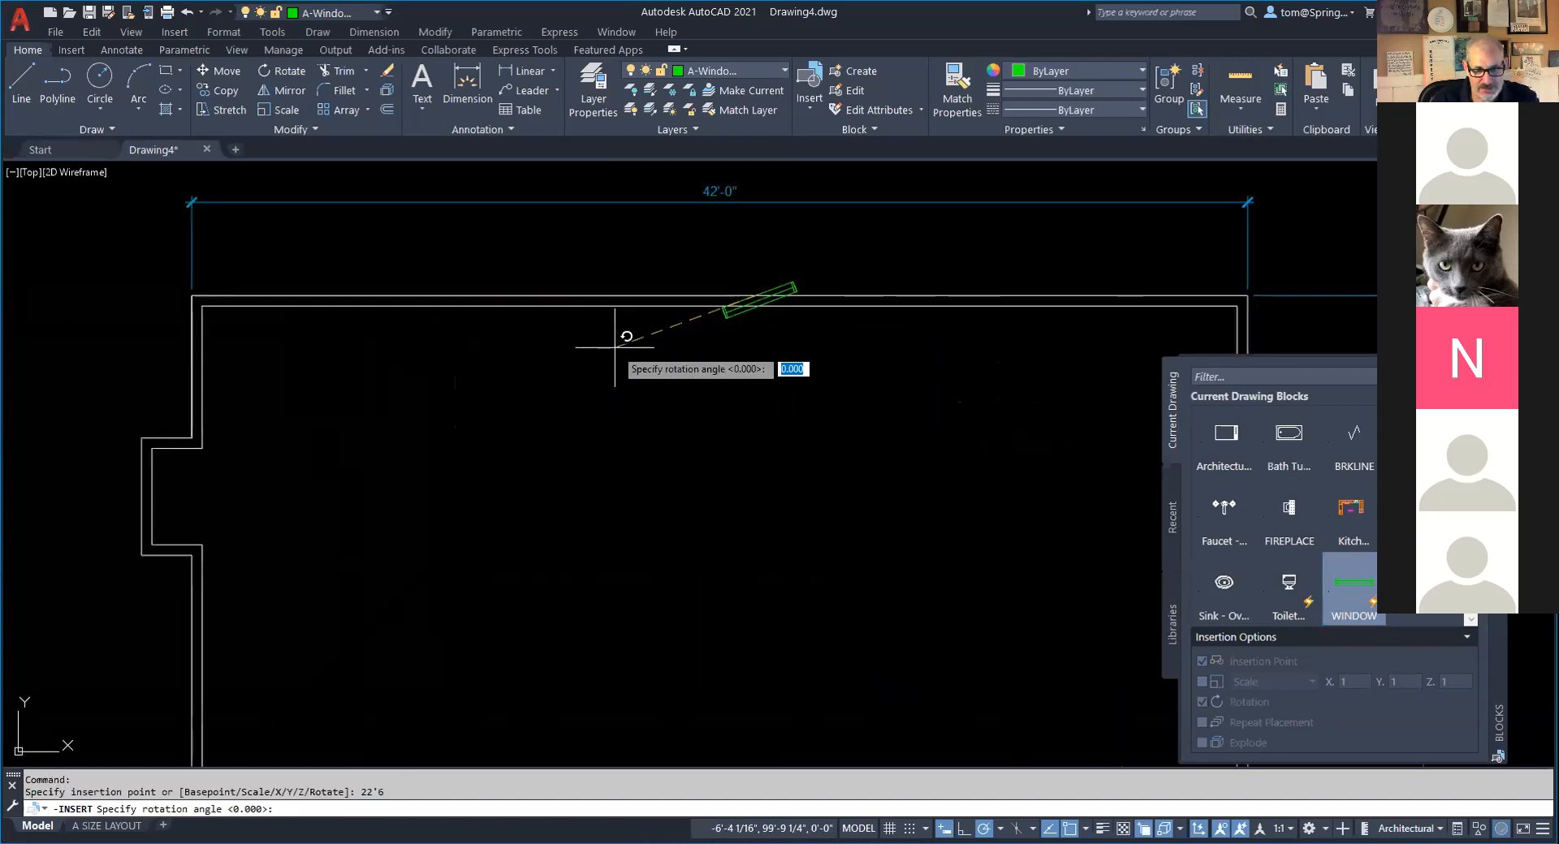
pyautogui.press('Return')
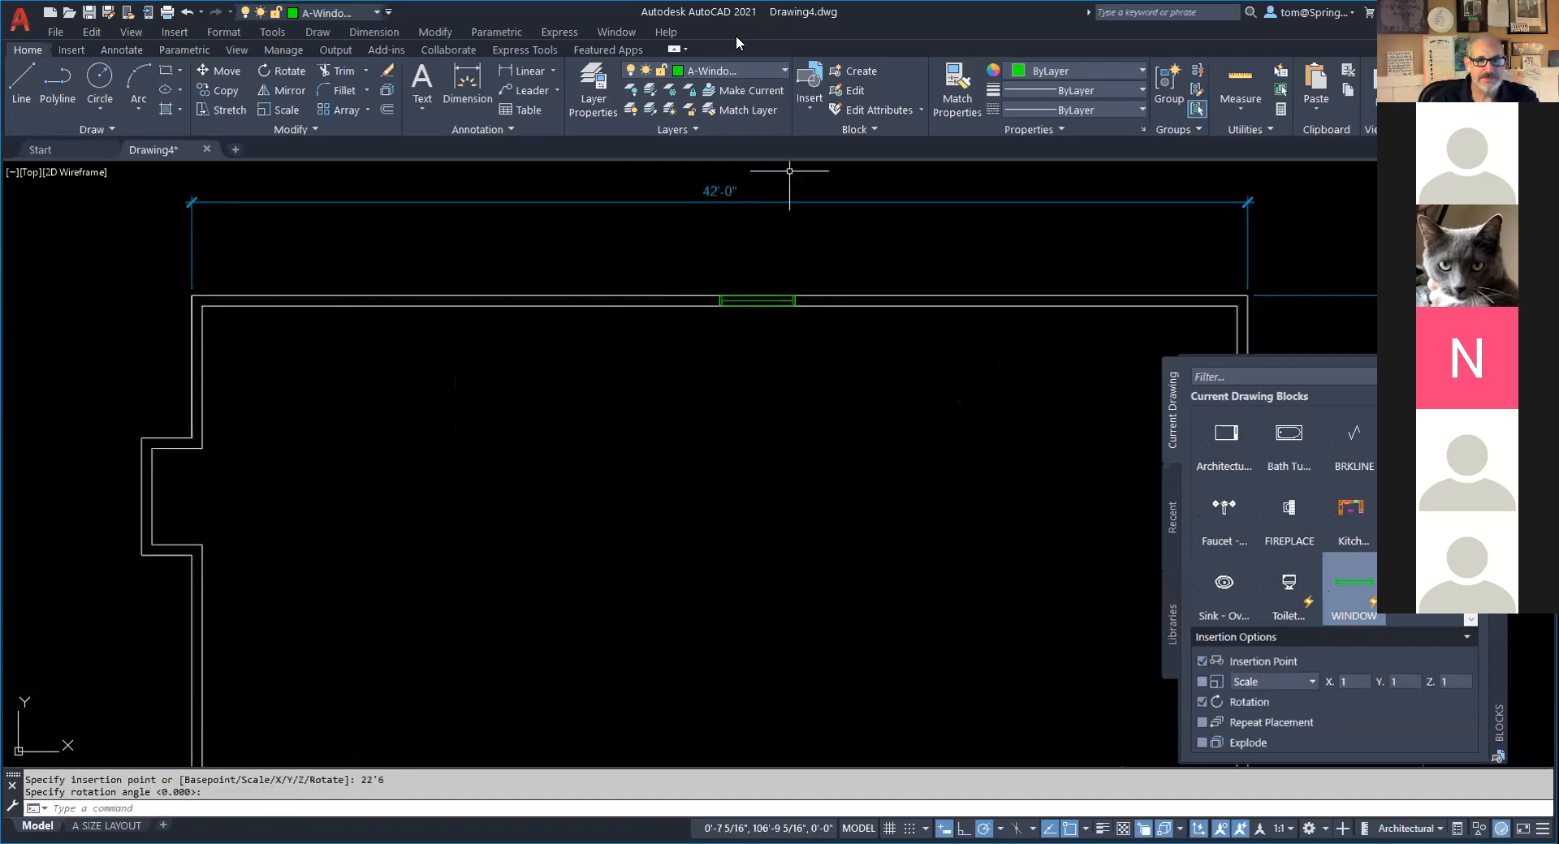
# On the Dimensions layer, add a linear dimension above the top wall from the upper-left outer corner to the window's midpoint.
pyautogui.click(783, 70)
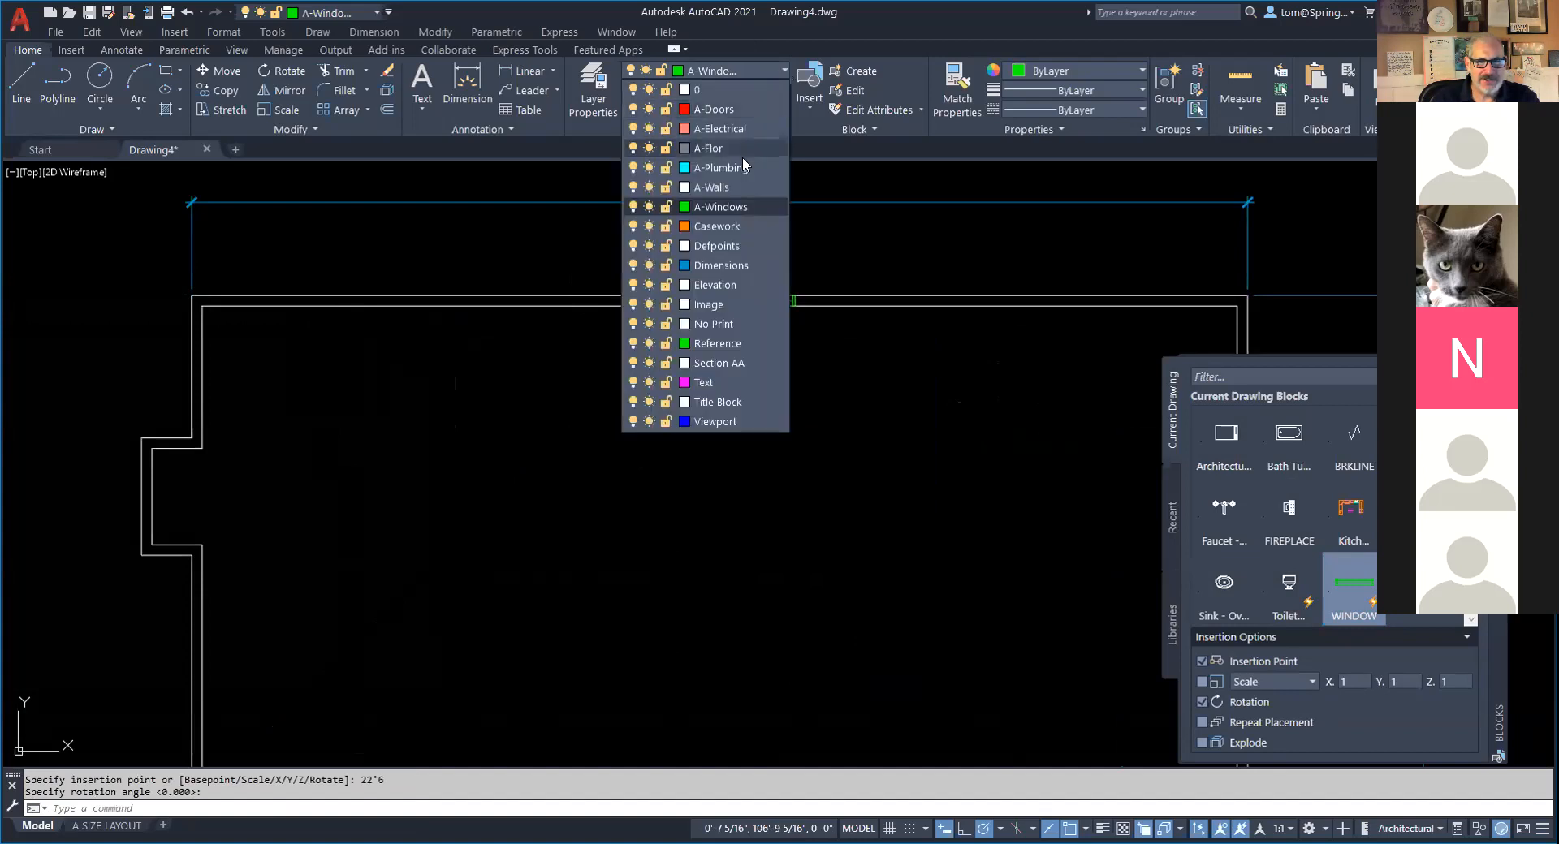
pyautogui.click(724, 266)
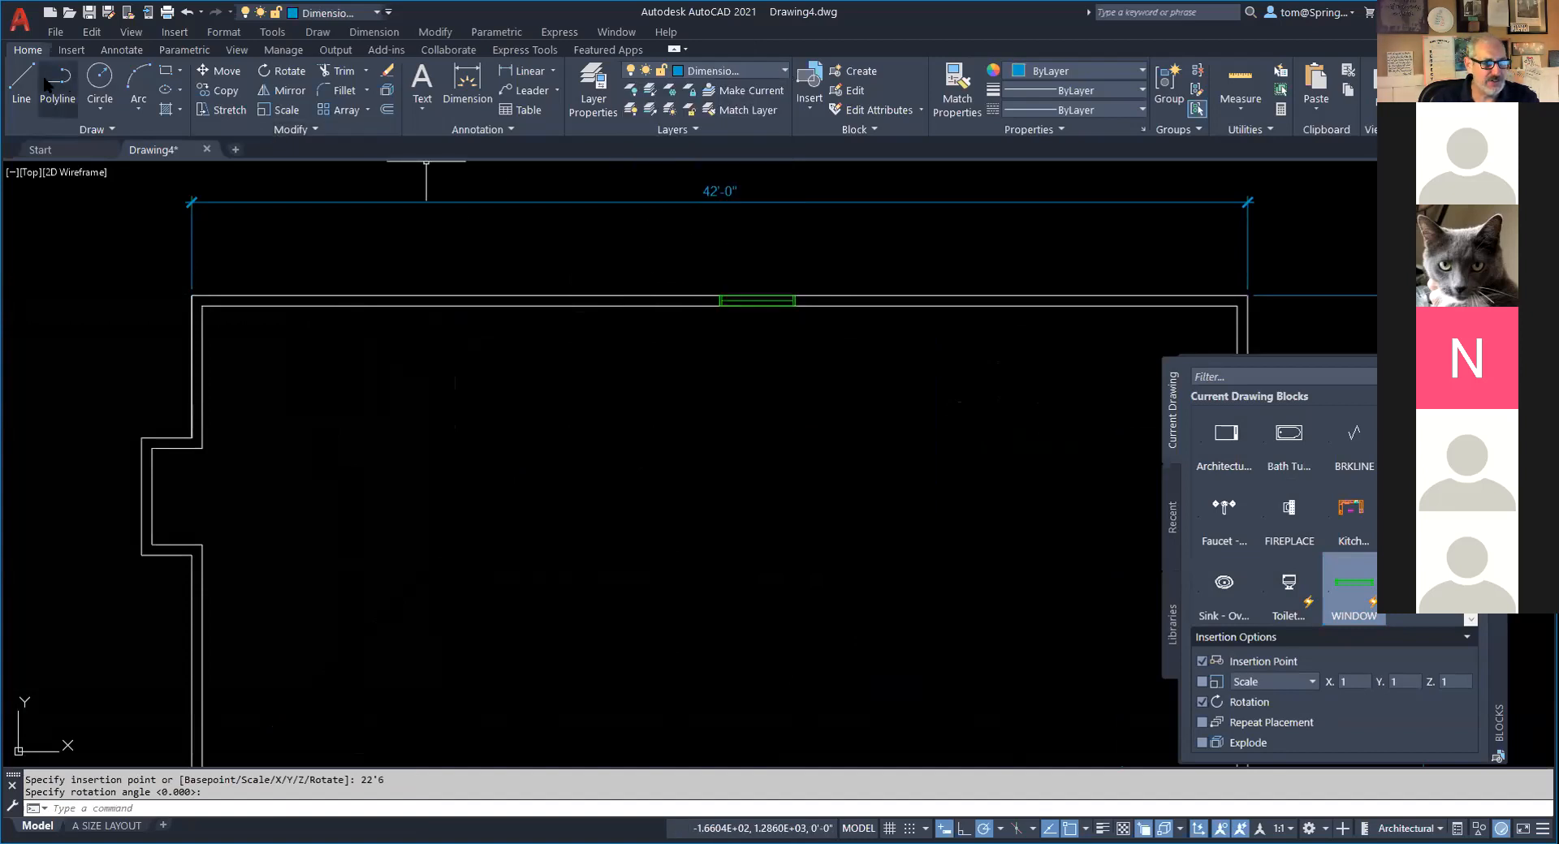
pyautogui.click(517, 74)
pyautogui.click(193, 296)
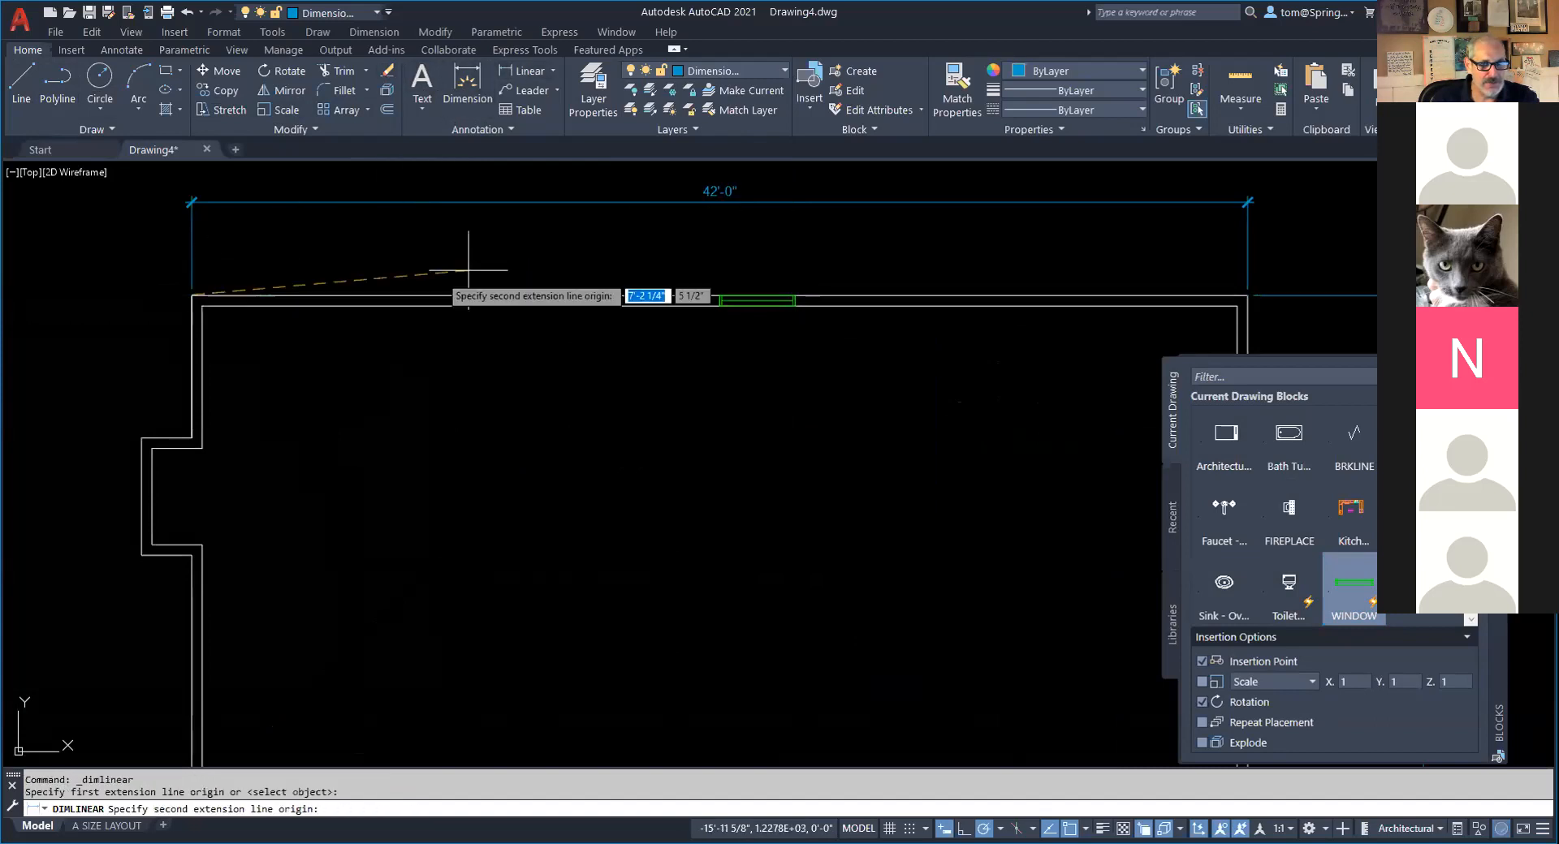
pyautogui.click(758, 296)
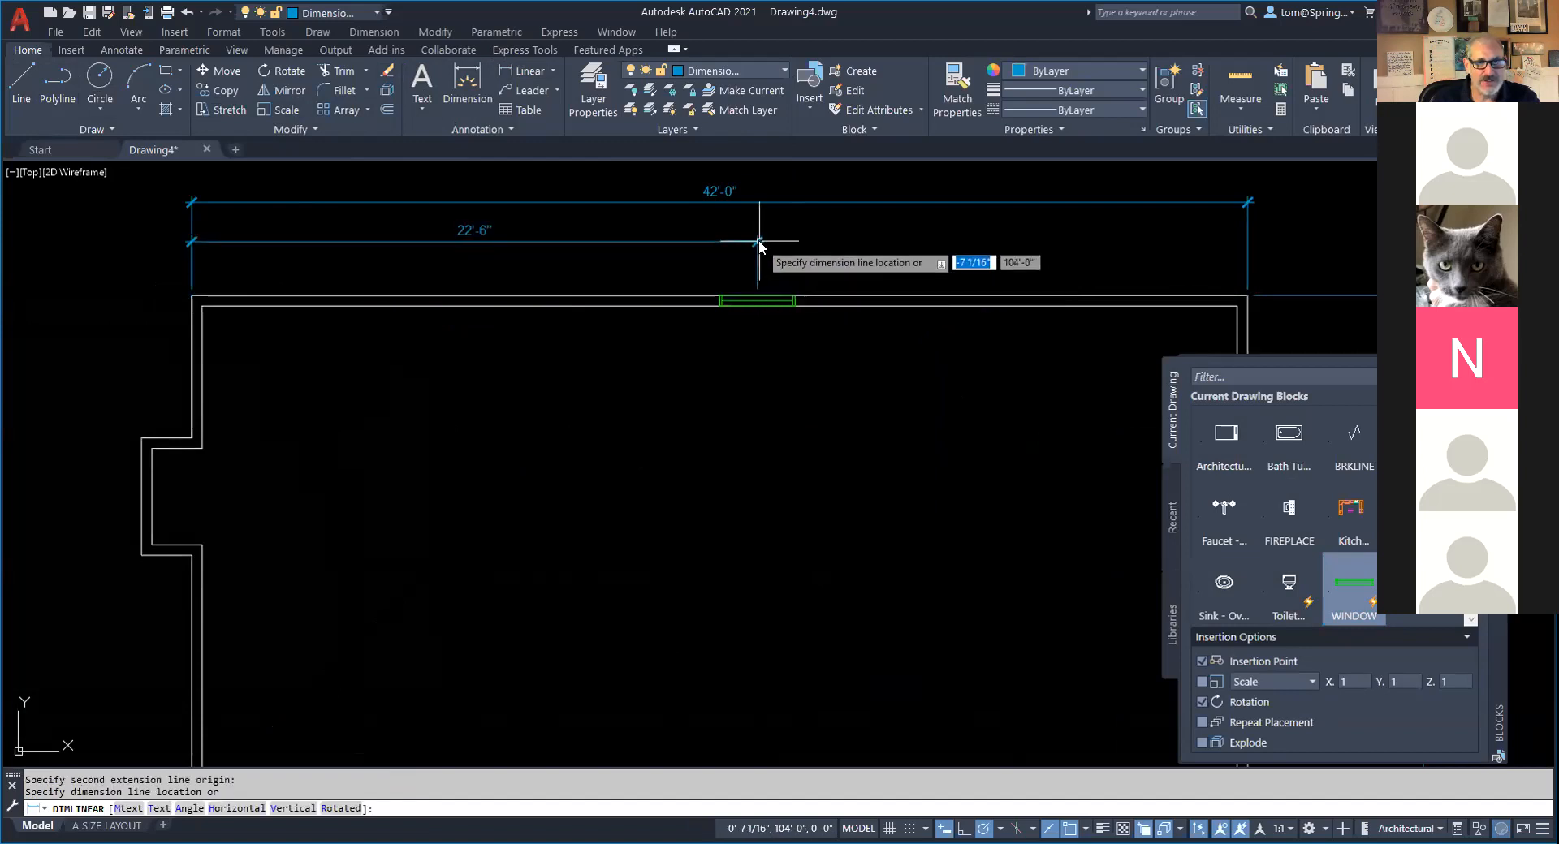
pyautogui.click(759, 241)
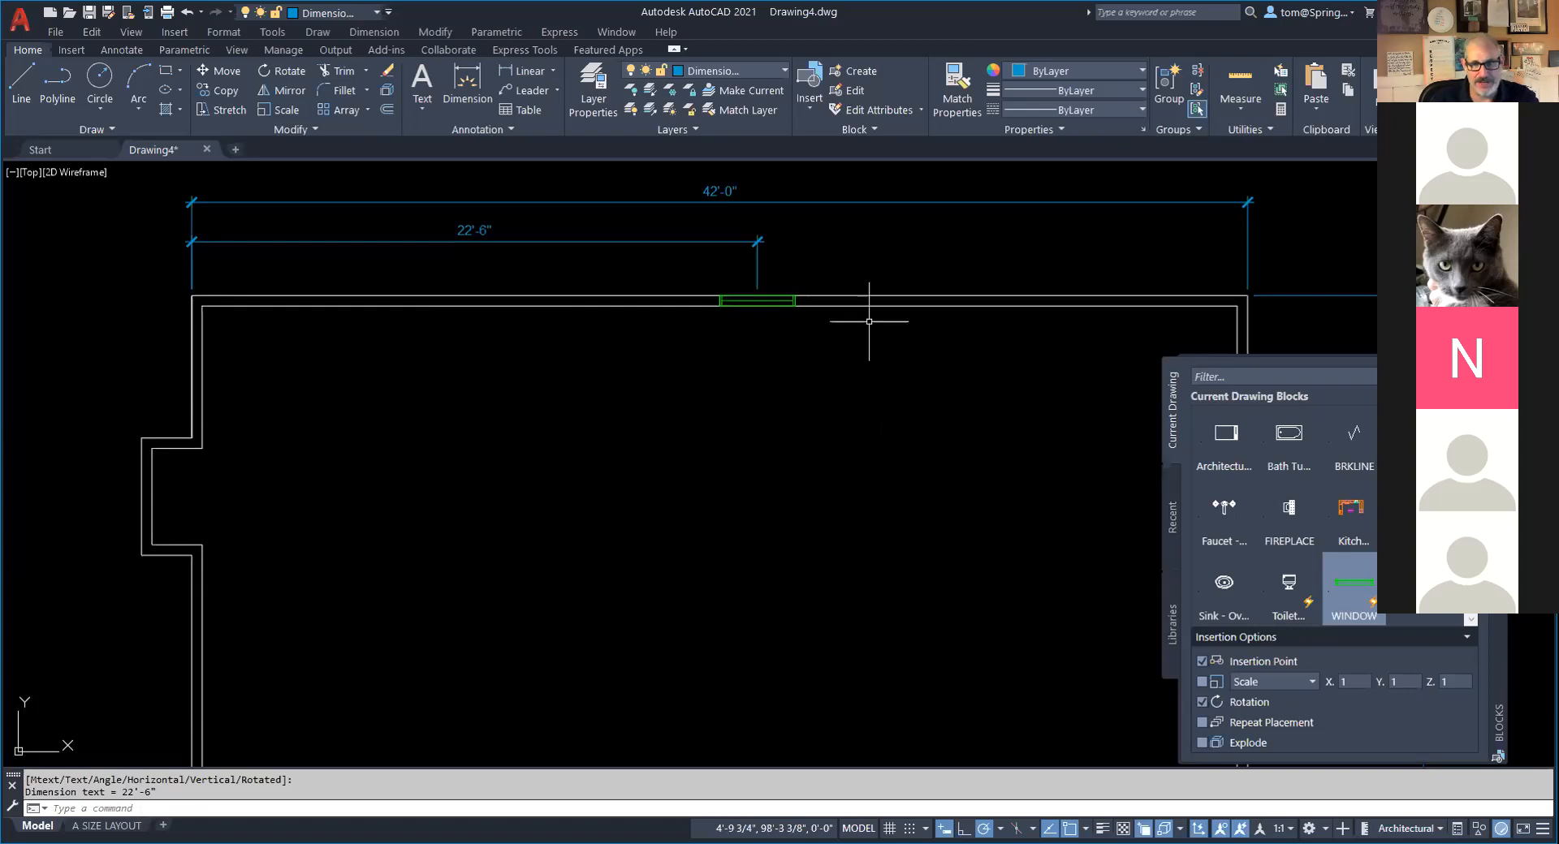
# Set the top-wall window block's X scale to 2 in its properties, and close the properties.
pyautogui.scroll(4, 820, 298)
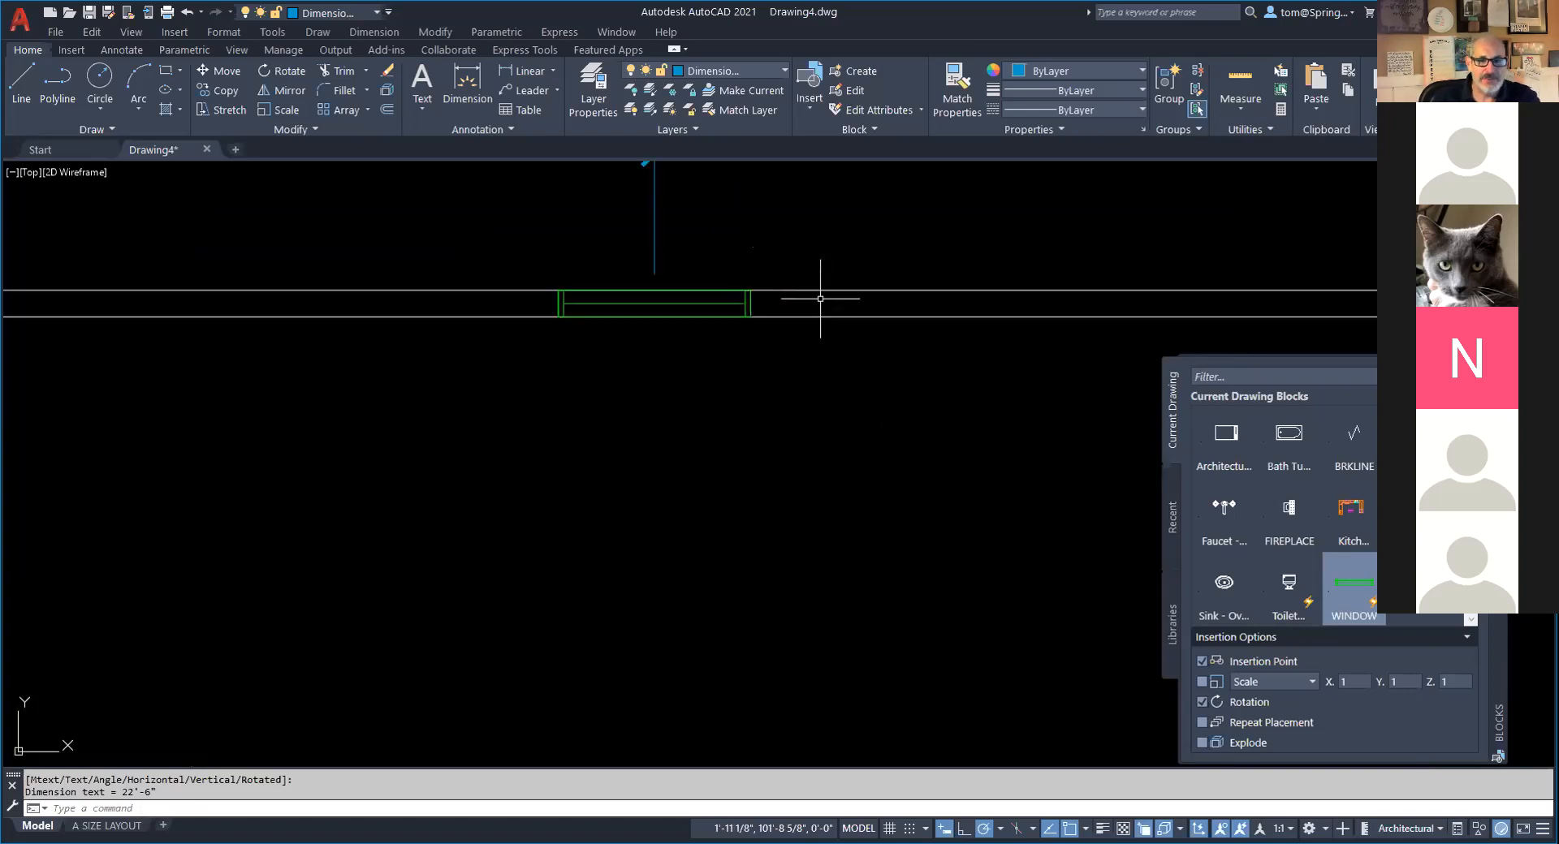
pyautogui.click(714, 301)
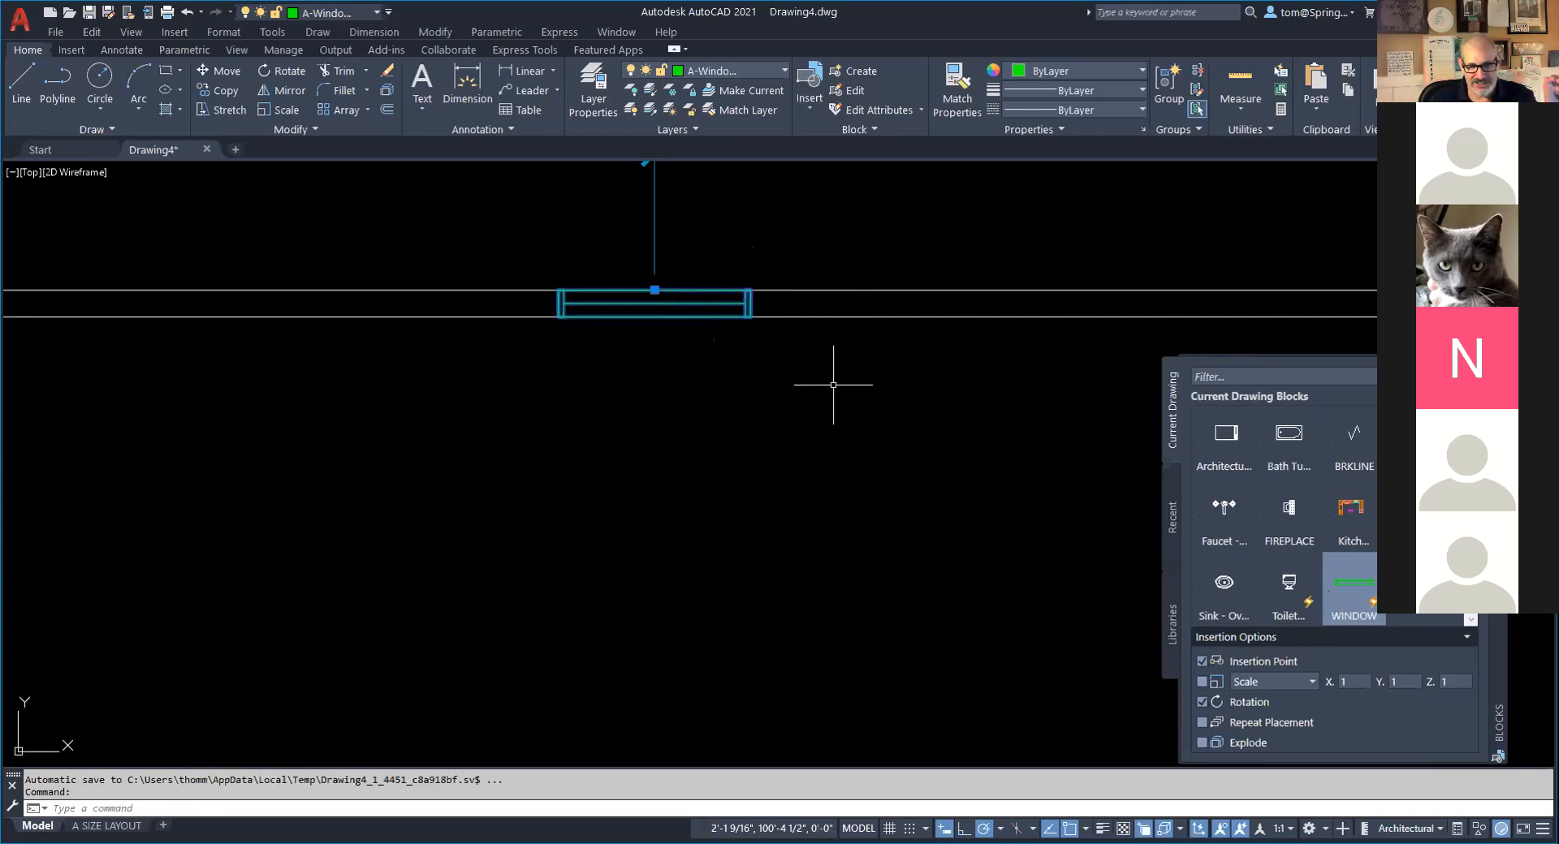
pyautogui.rightClick(703, 302)
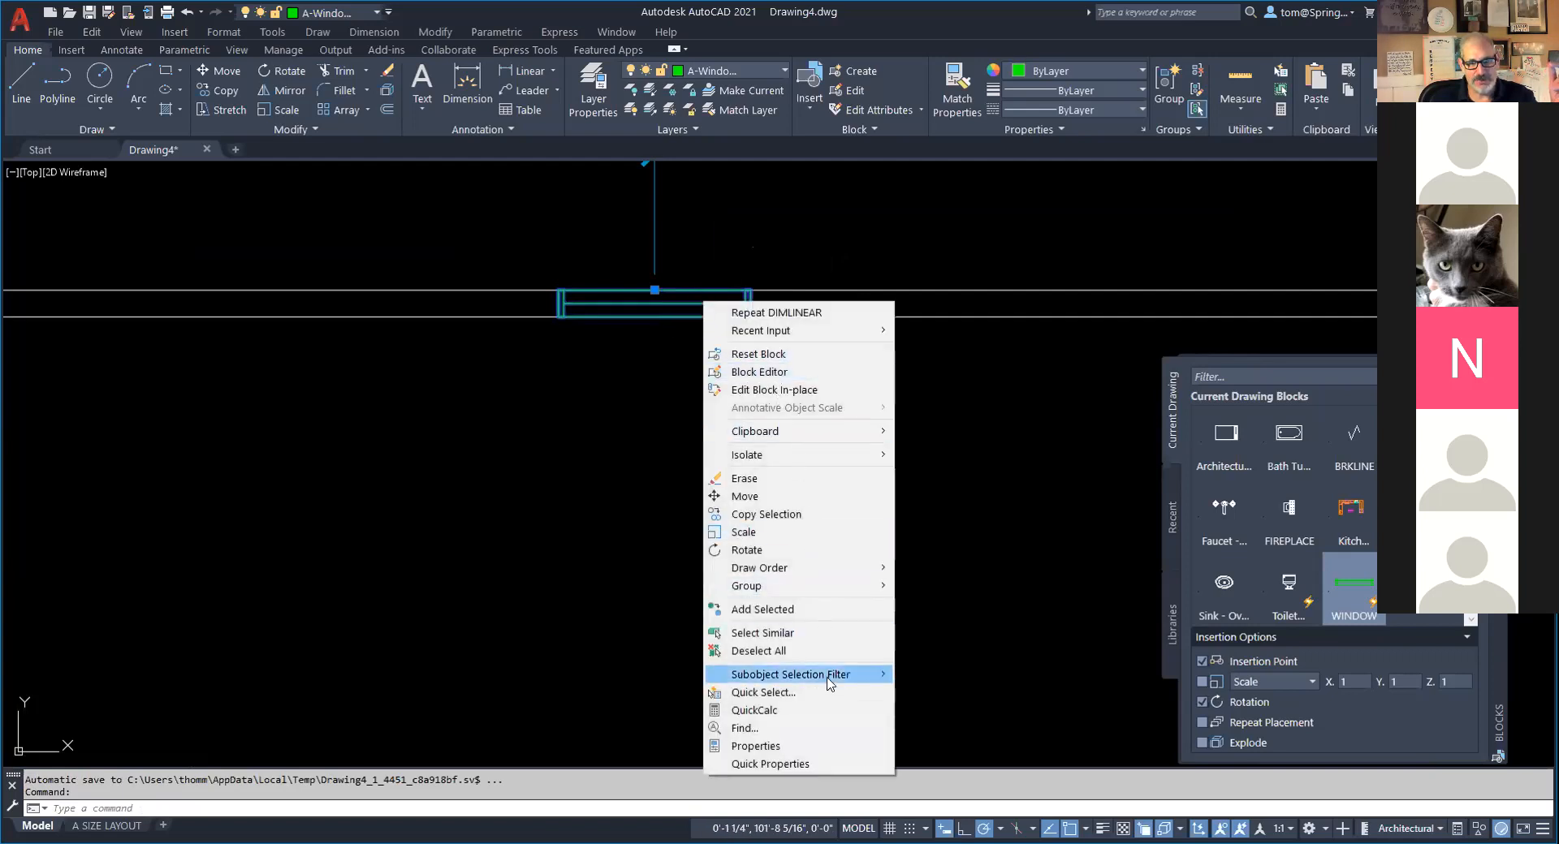
pyautogui.click(817, 746)
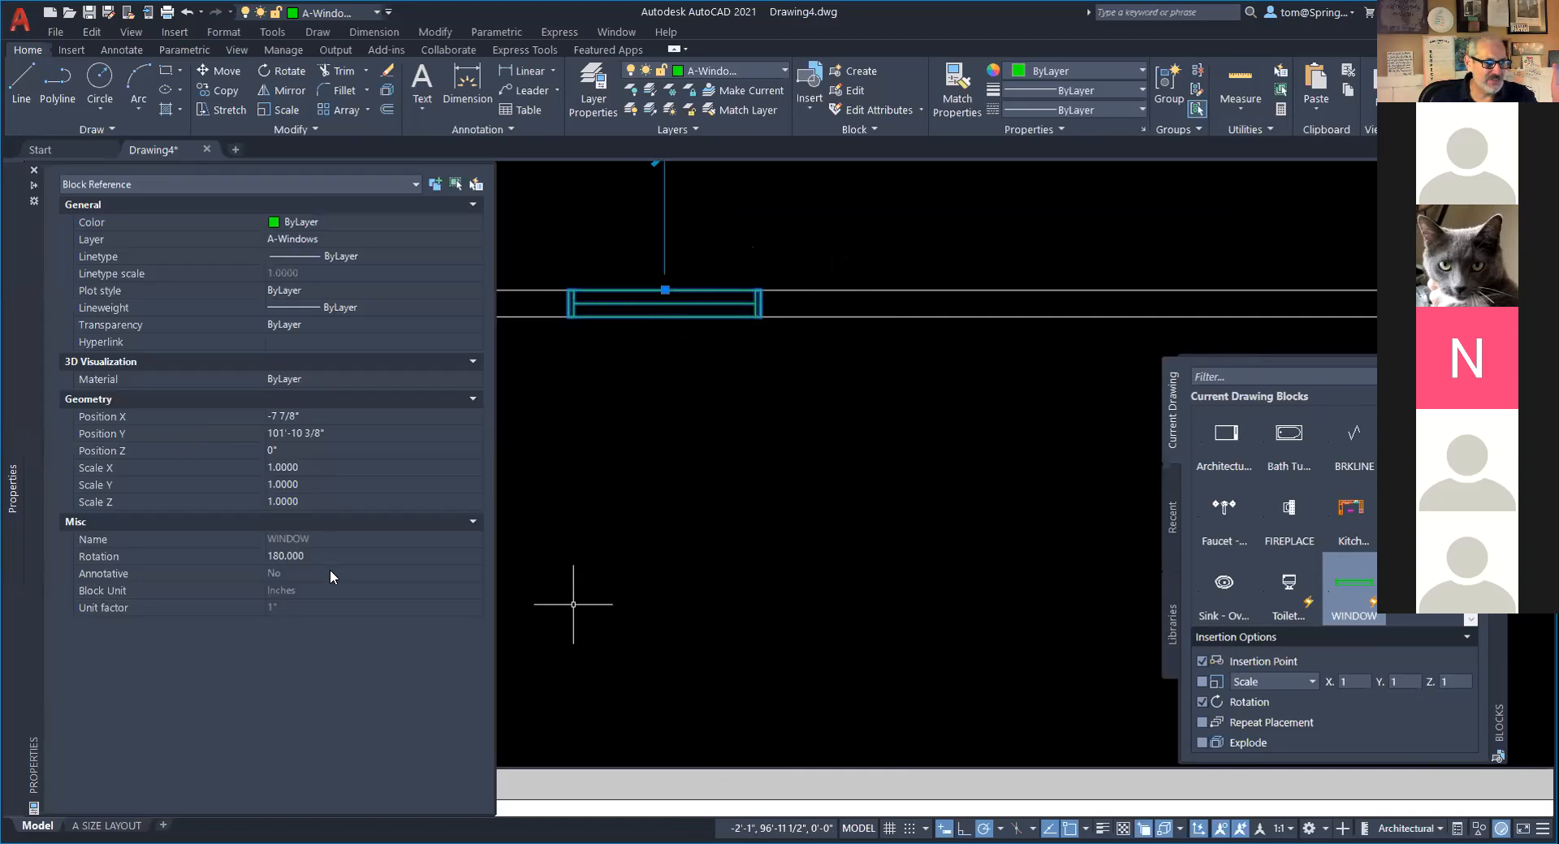
pyautogui.click(336, 466)
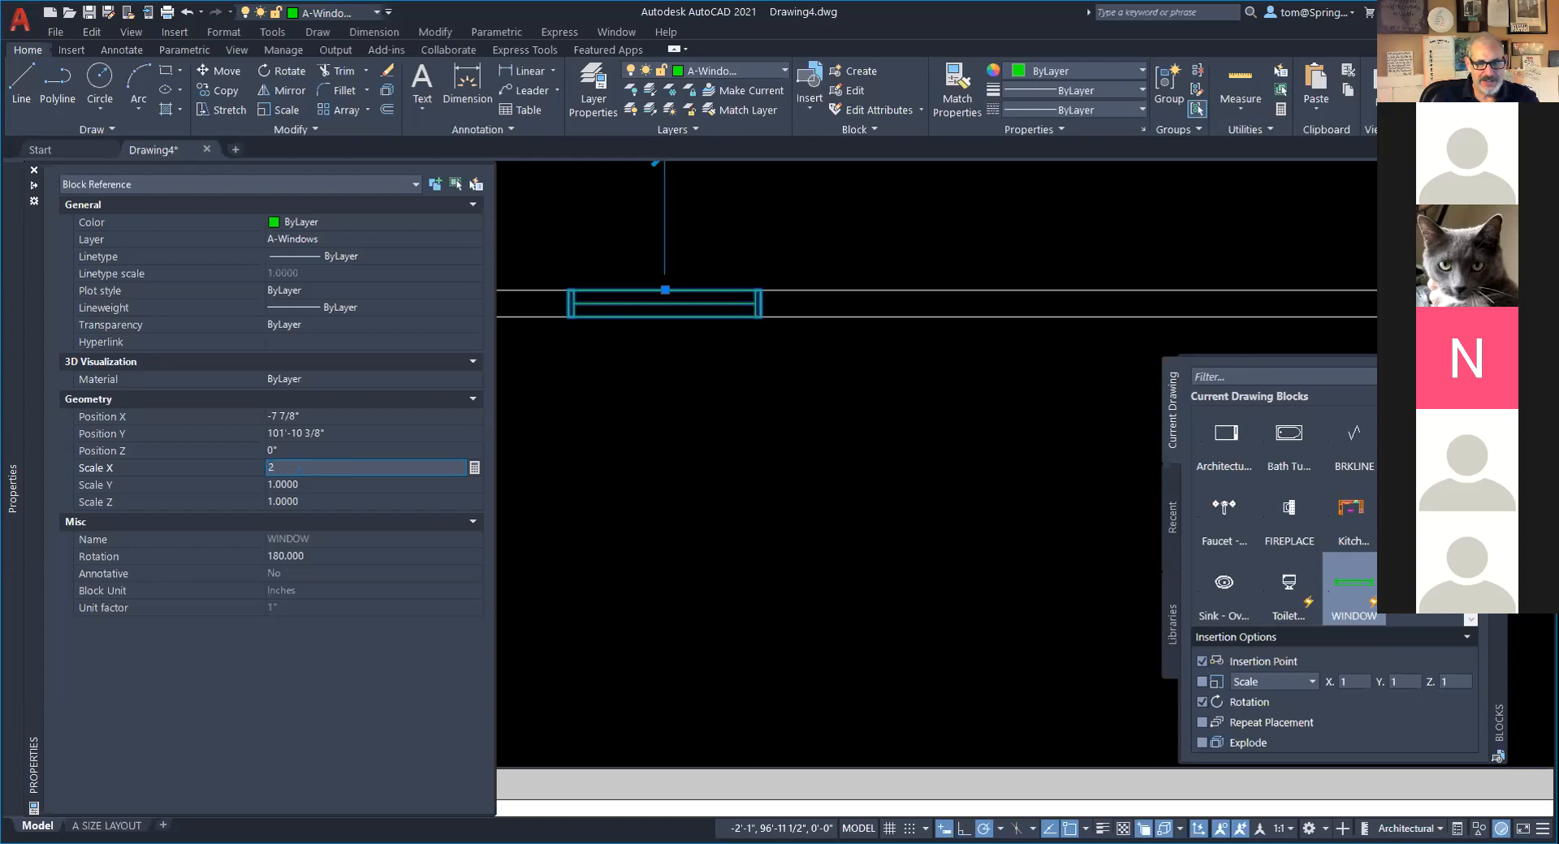
pyautogui.press('Tab')
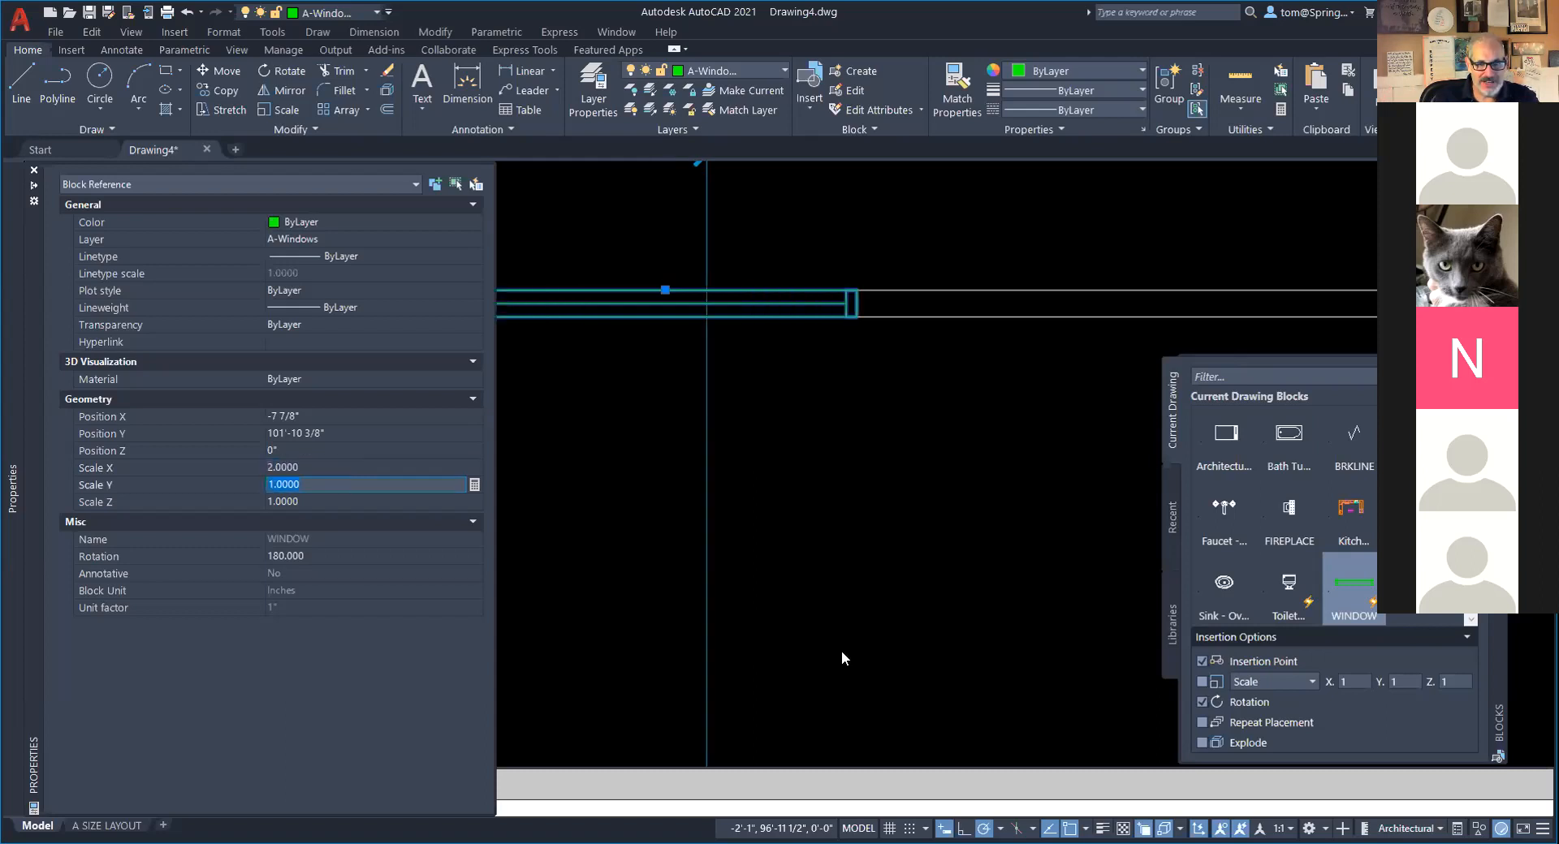
pyautogui.press('Escape')
pyautogui.hotkey('ctrl', '1')
# Stretch the stray extension-line origin of the top-wall window's location dimension from the drawing origin back up to the window's midpoint.
pyautogui.scroll(-10, 759, 362)
pyautogui.scroll(-7, 788, 519)
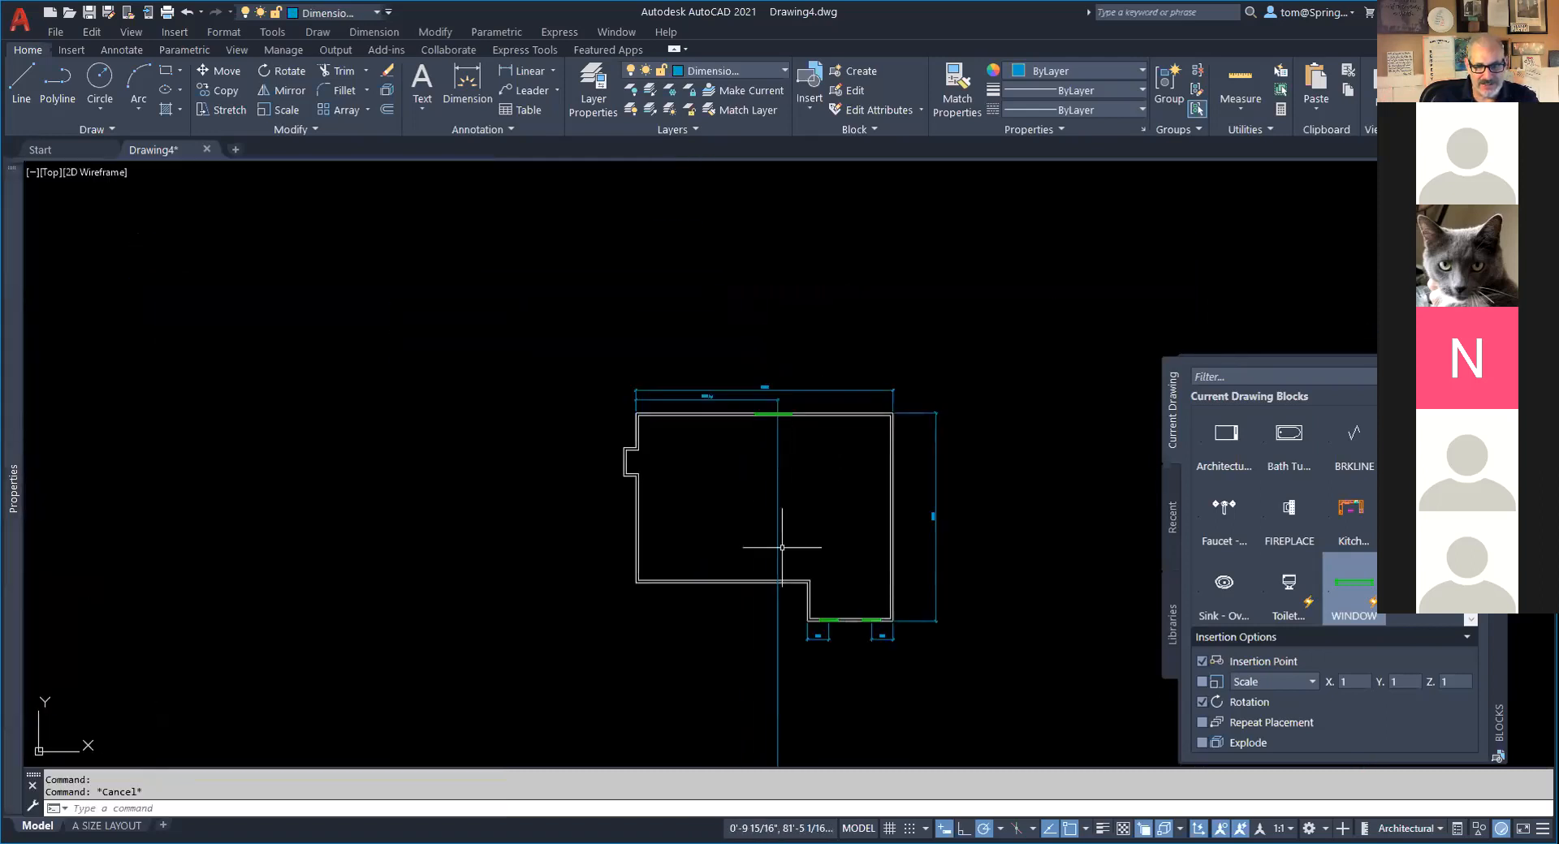
pyautogui.moveTo(792, 615); pyautogui.dragTo(700, 430, button='middle')
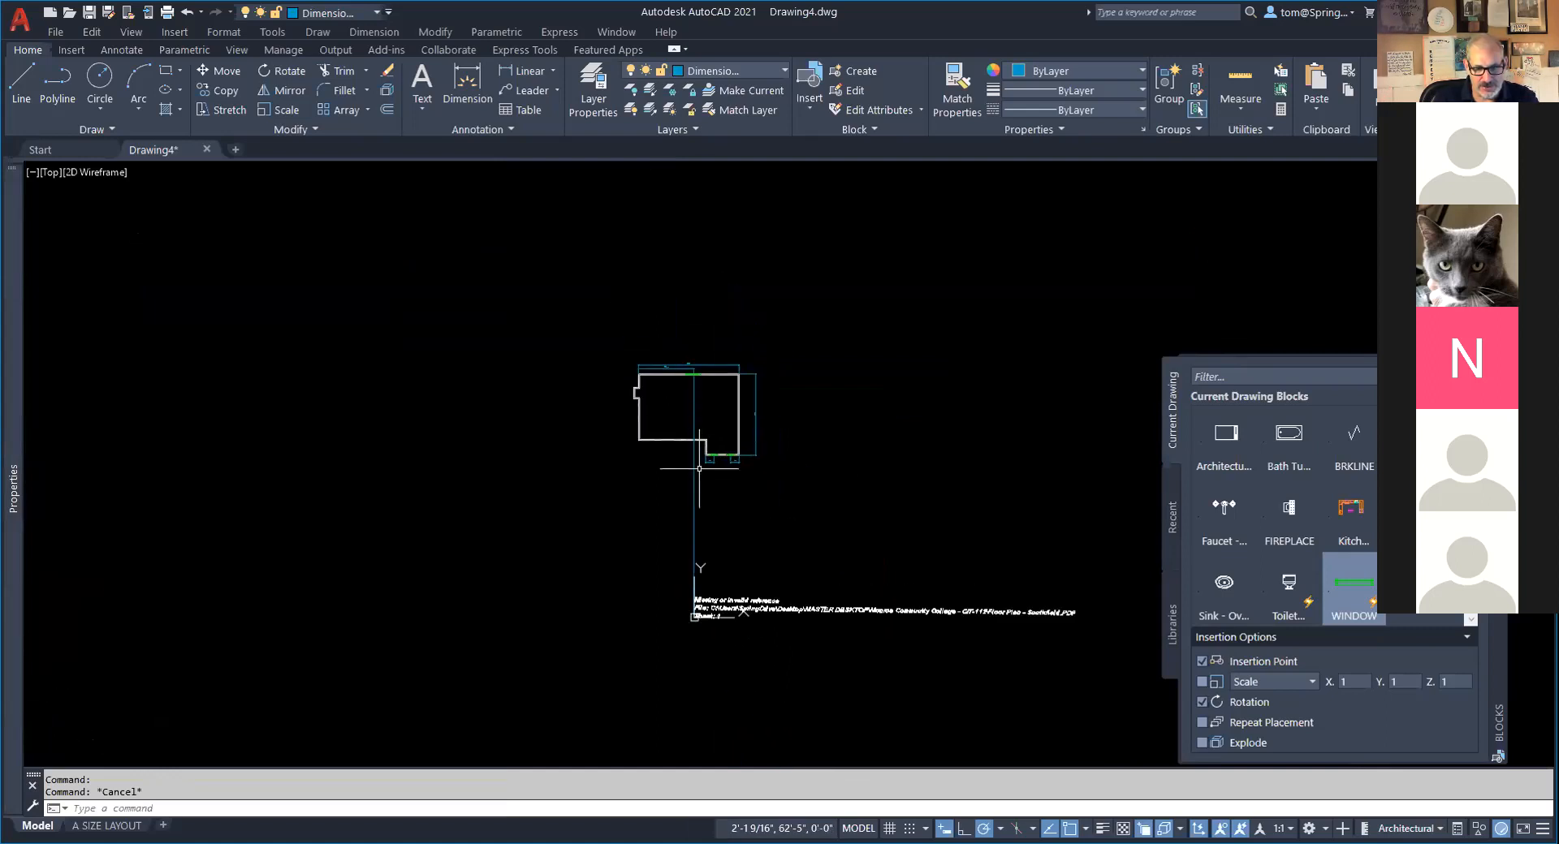
pyautogui.click(695, 495)
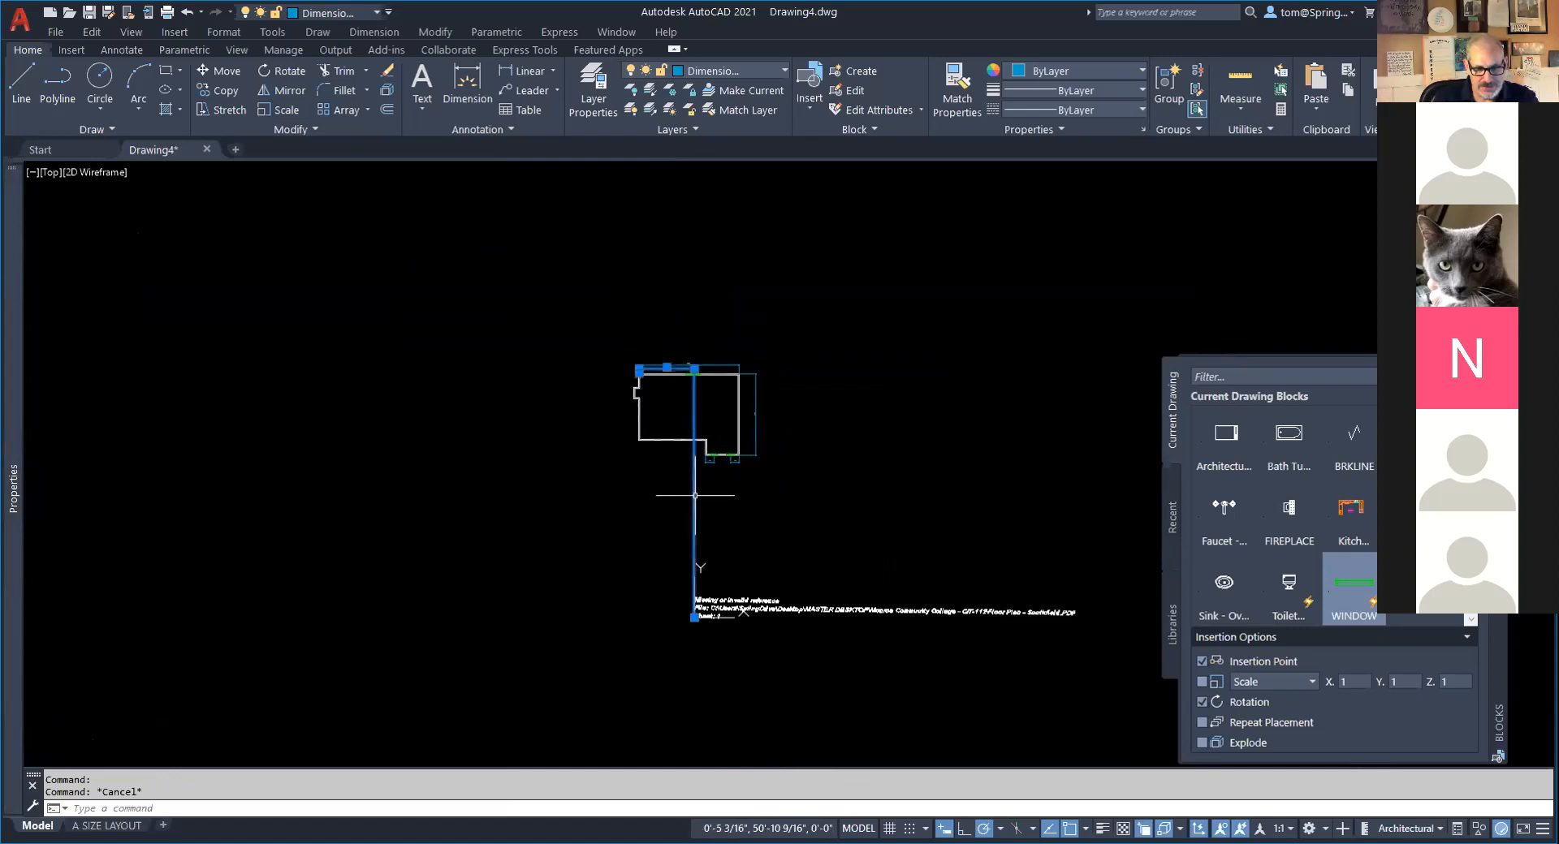
pyautogui.click(695, 617)
pyautogui.scroll(-2, 697, 420)
pyautogui.scroll(3, 697, 420)
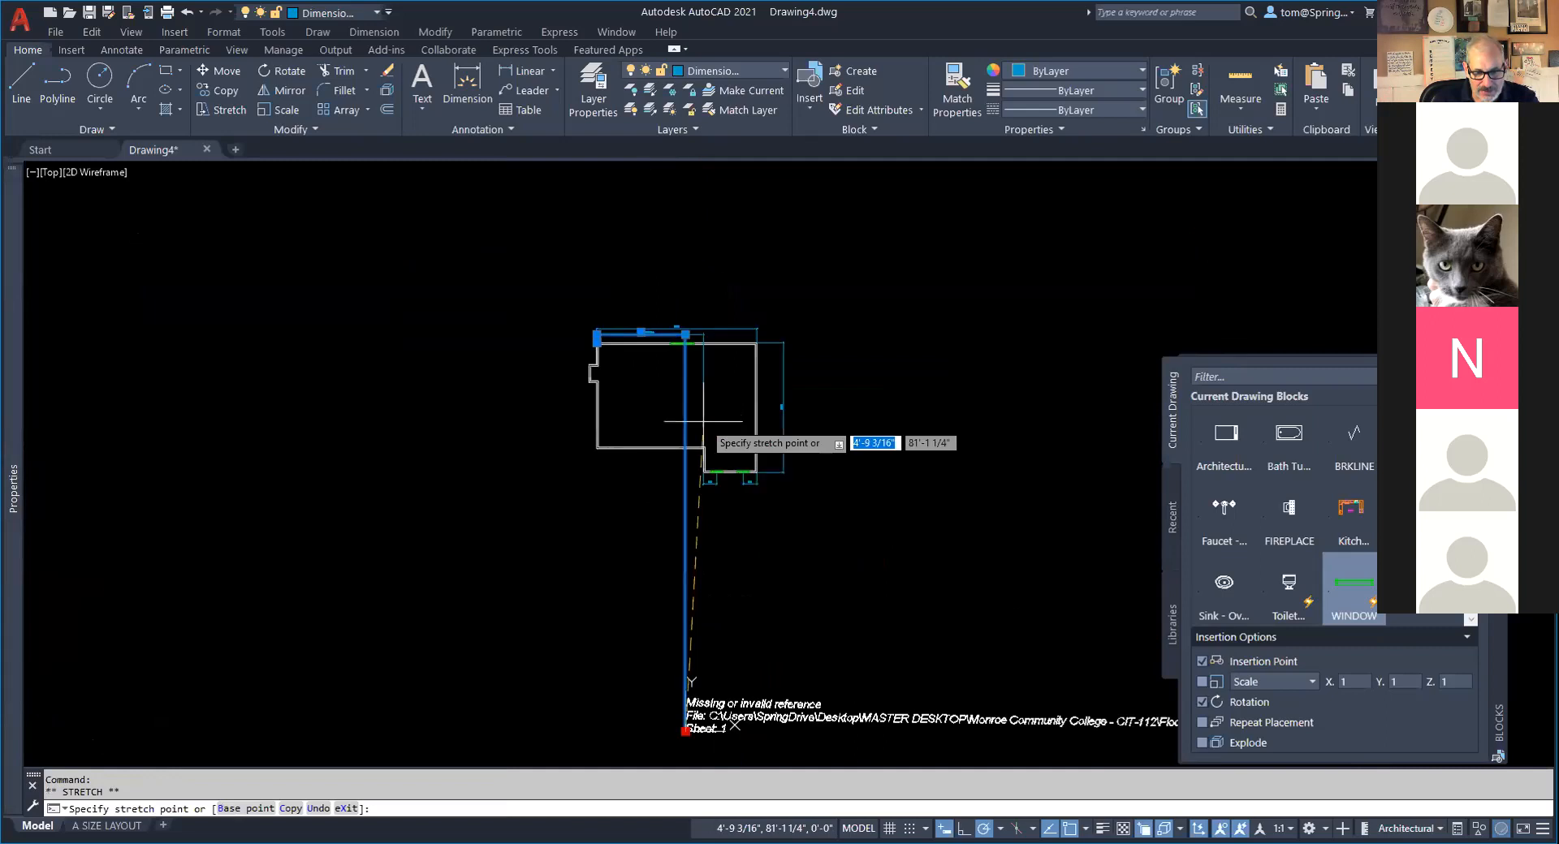
pyautogui.scroll(-2, 694, 421)
pyautogui.scroll(4, 688, 422)
pyautogui.scroll(12, 688, 422)
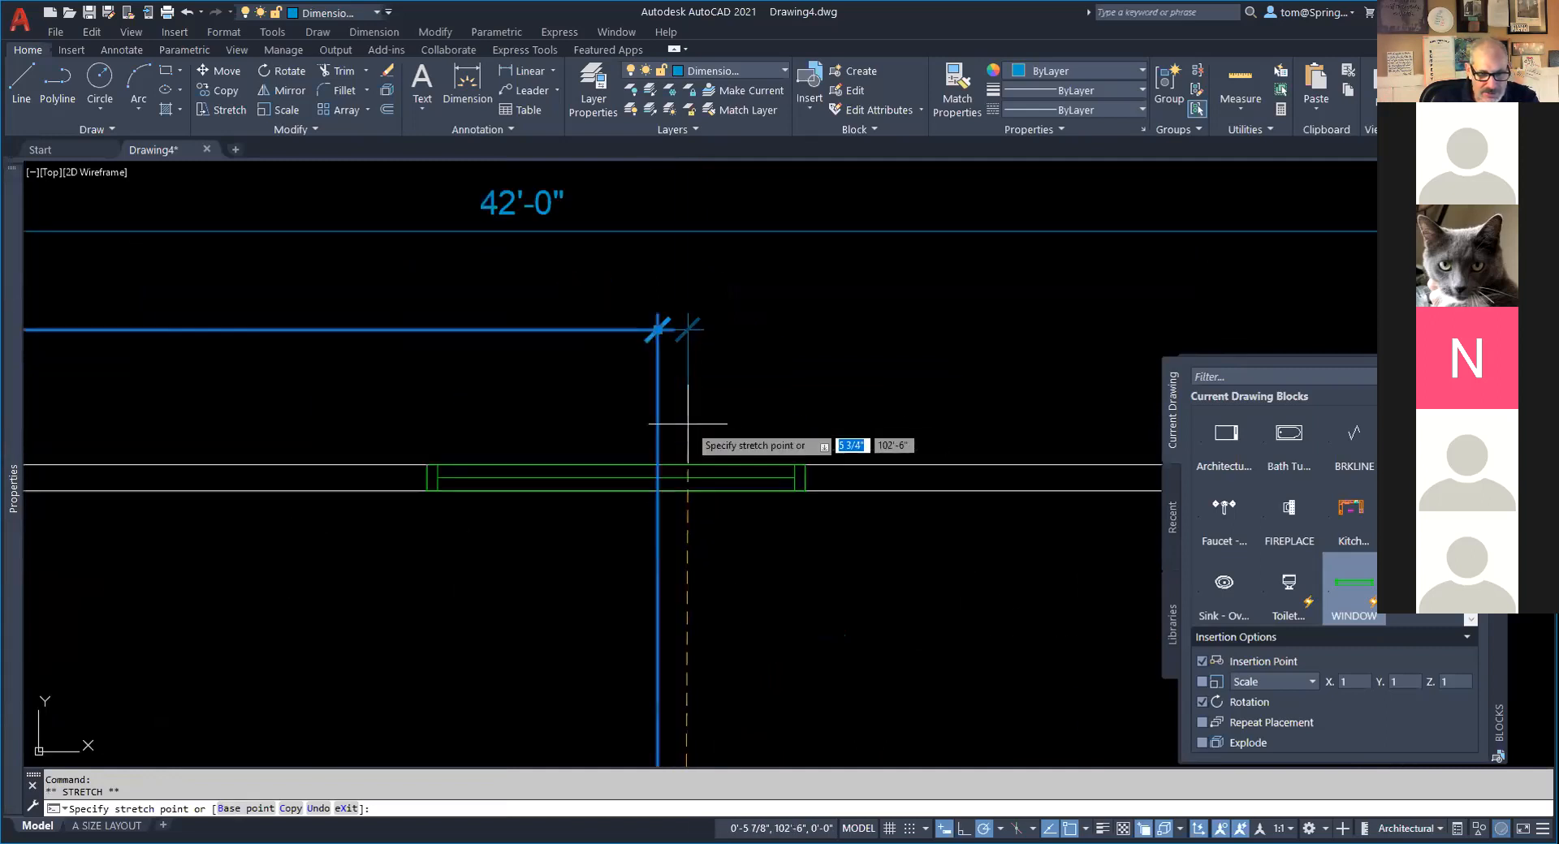
pyautogui.press('Escape')
pyautogui.scroll(-6, 528, 538)
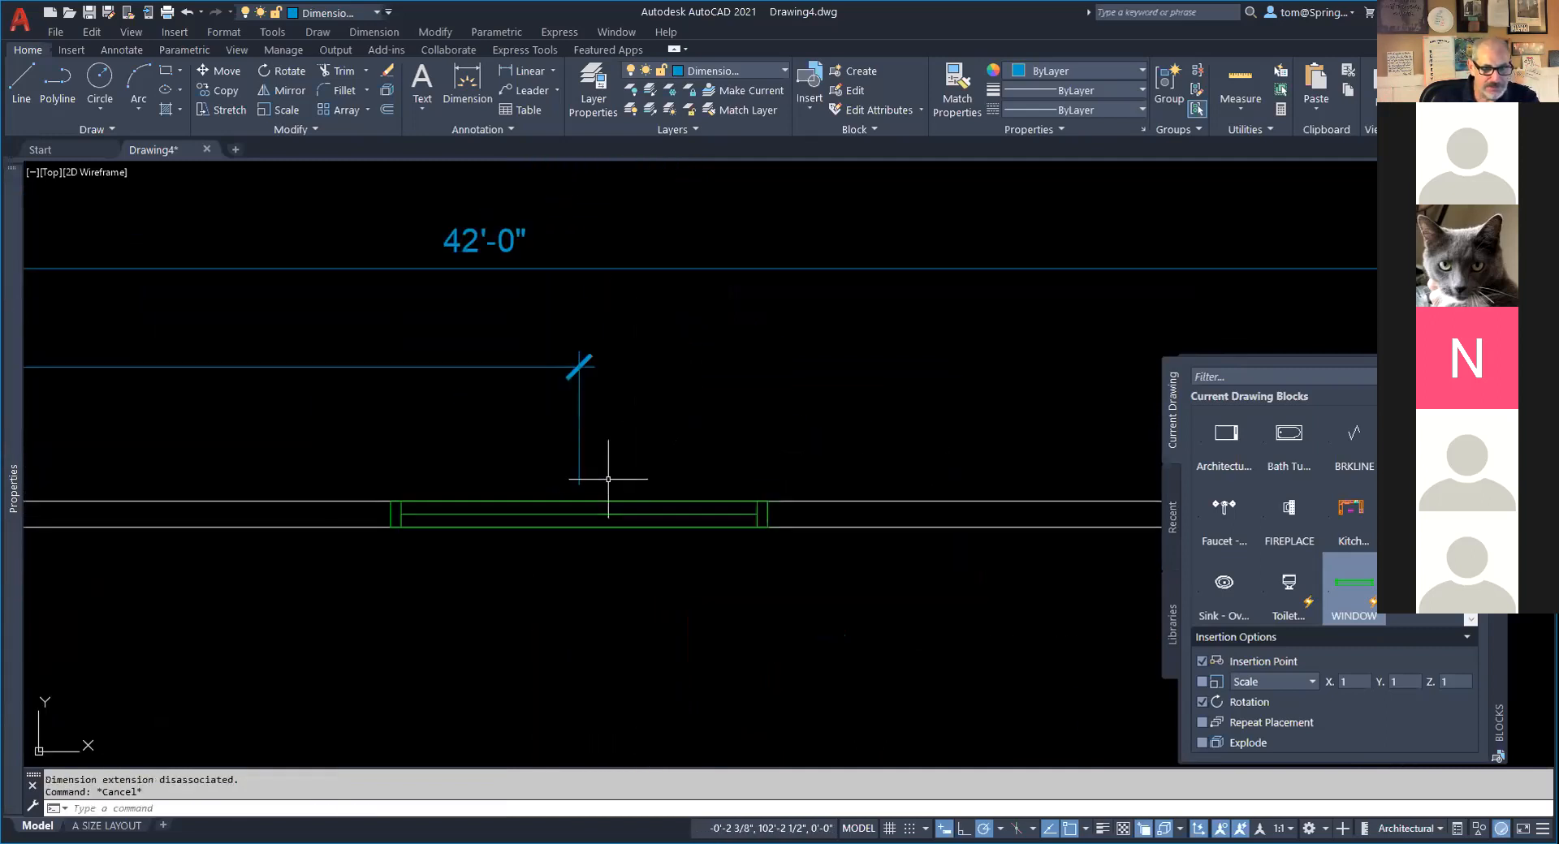
pyautogui.moveTo(592, 477); pyautogui.dragTo(726, 423, button='middle')
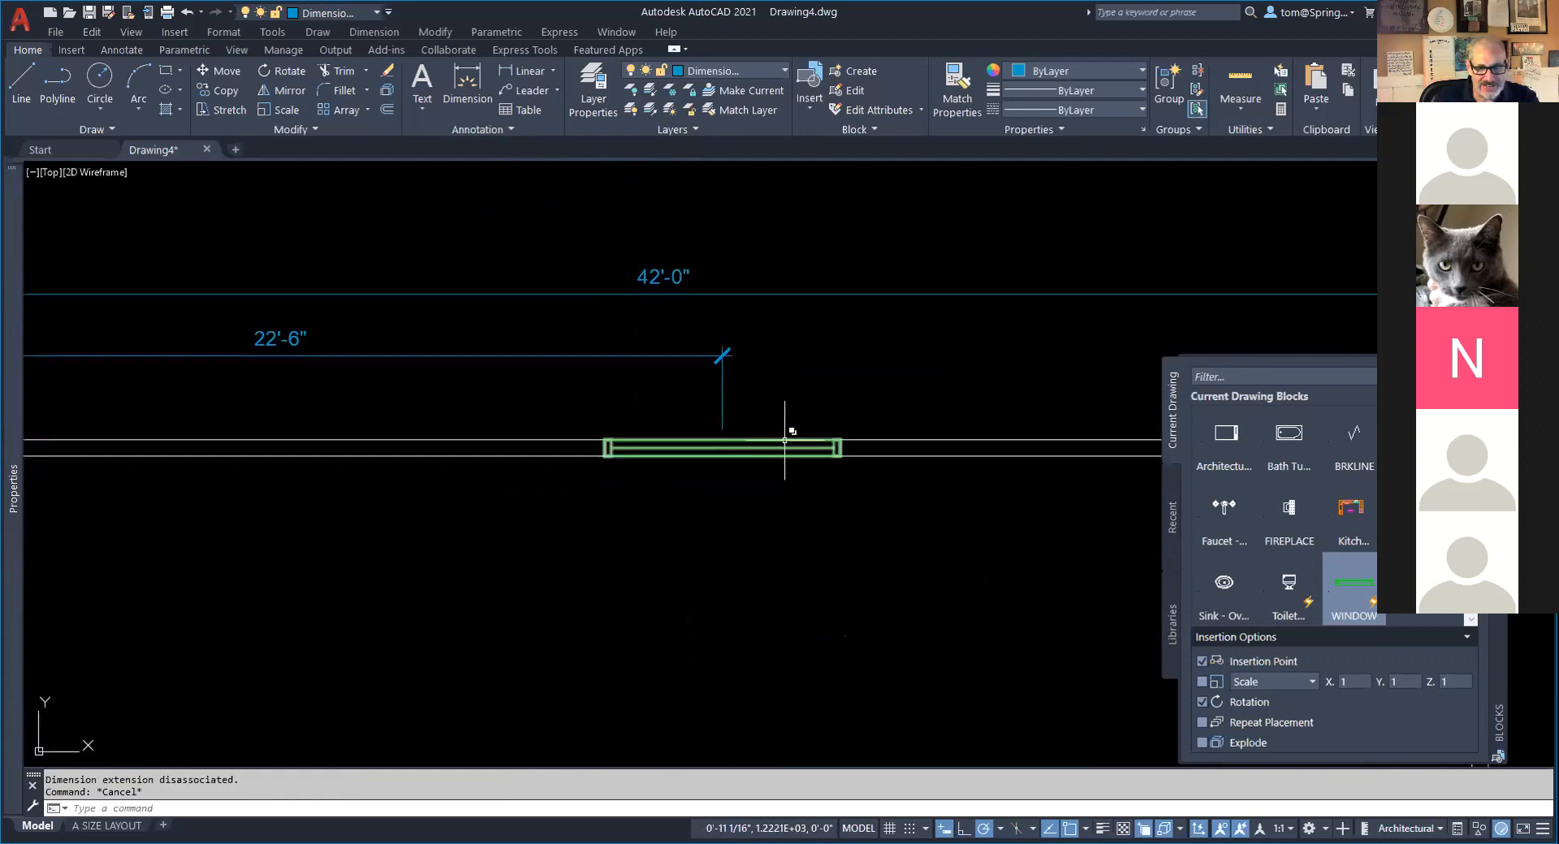
# Add a linear dimension for the widened top-wall window's overall width, placing it above the wall.
pyautogui.click(513, 75)
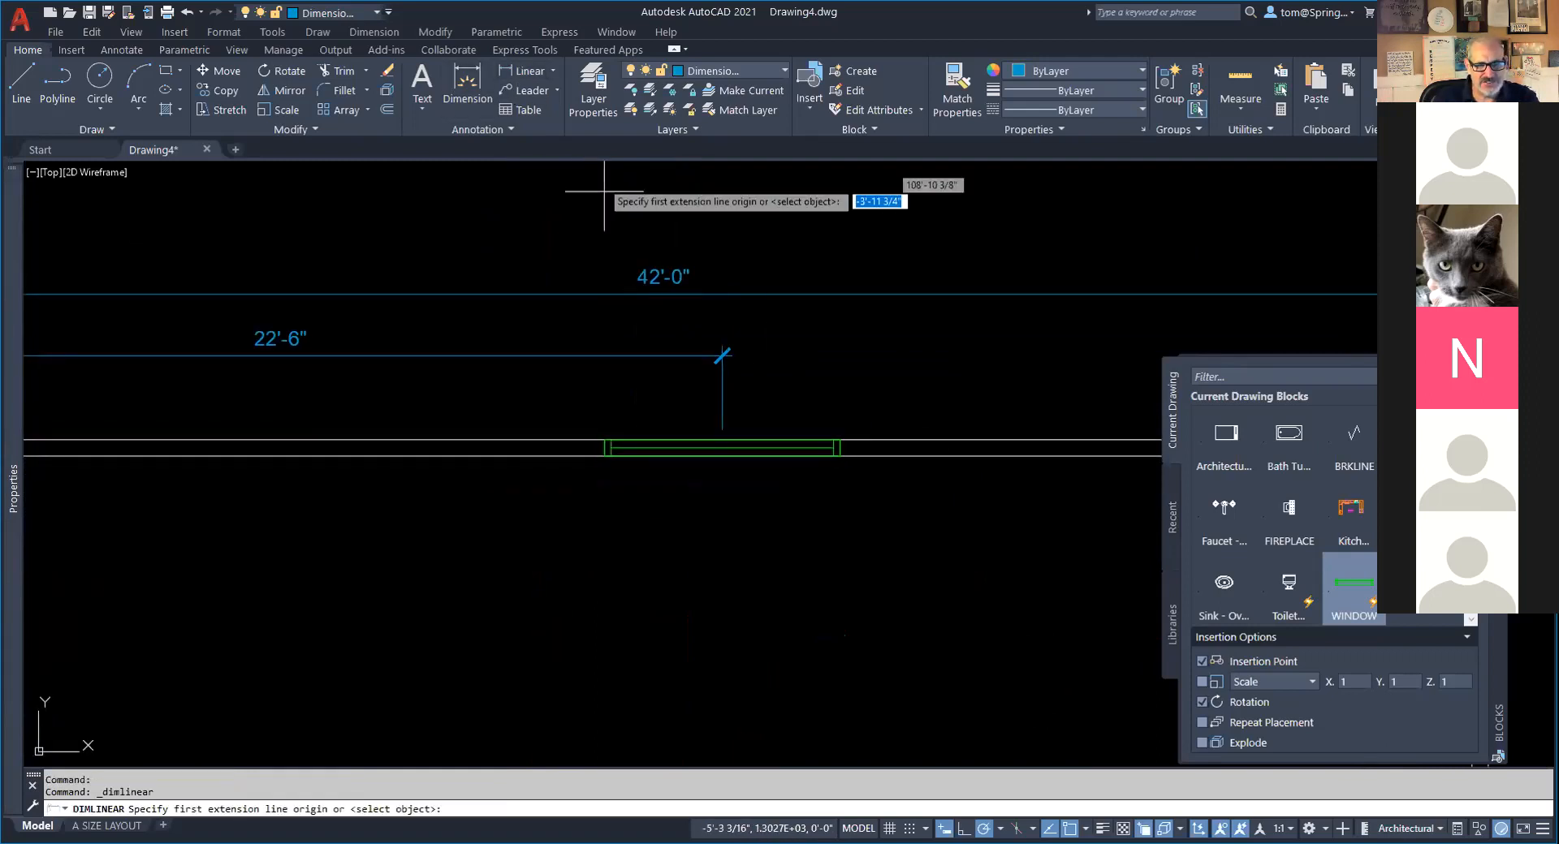
pyautogui.click(605, 441)
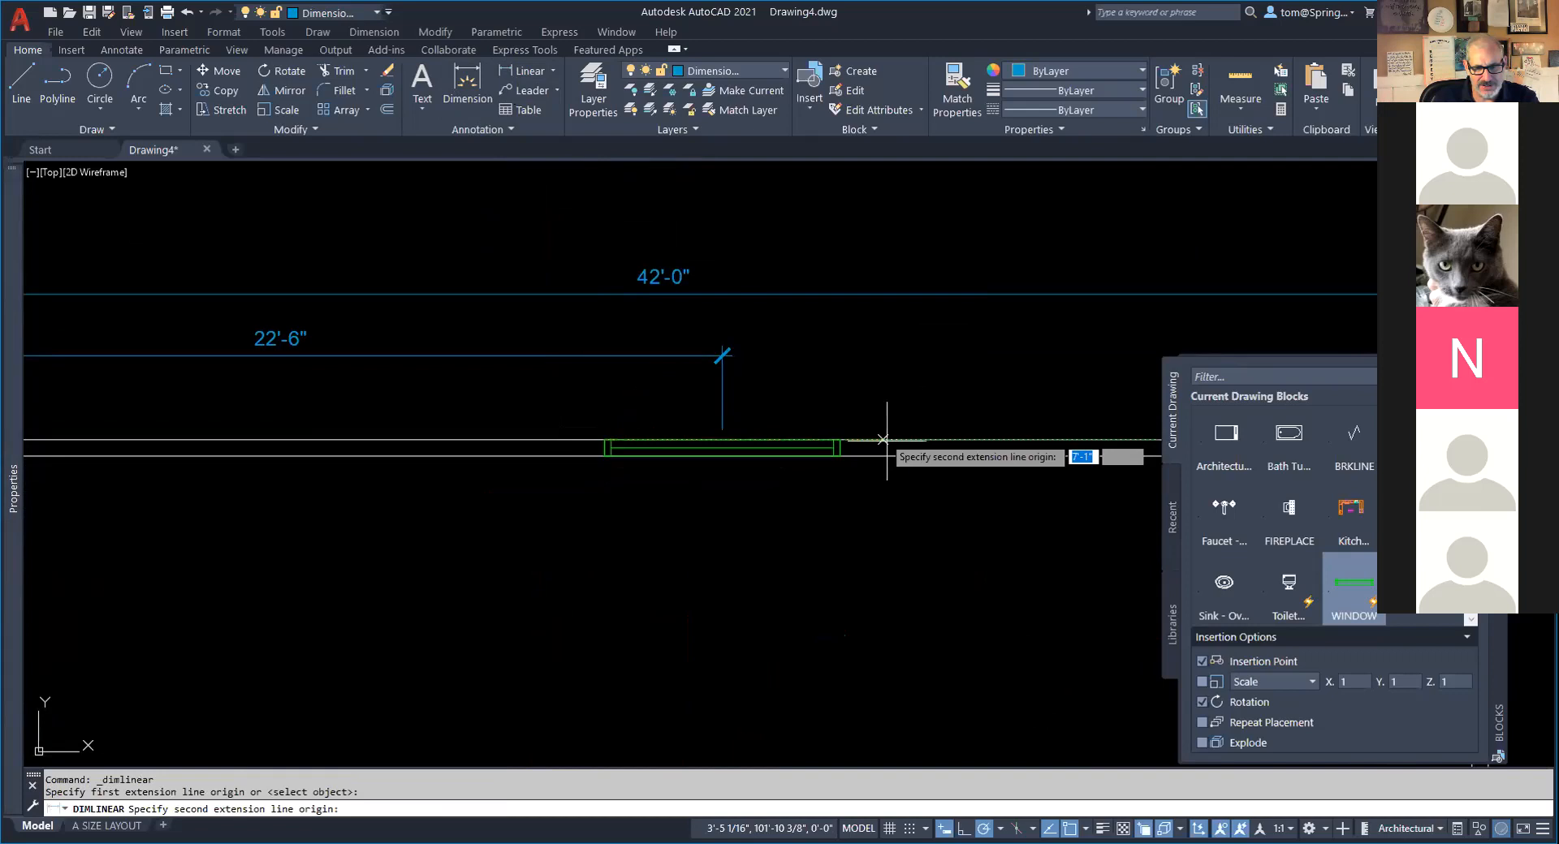
pyautogui.click(839, 442)
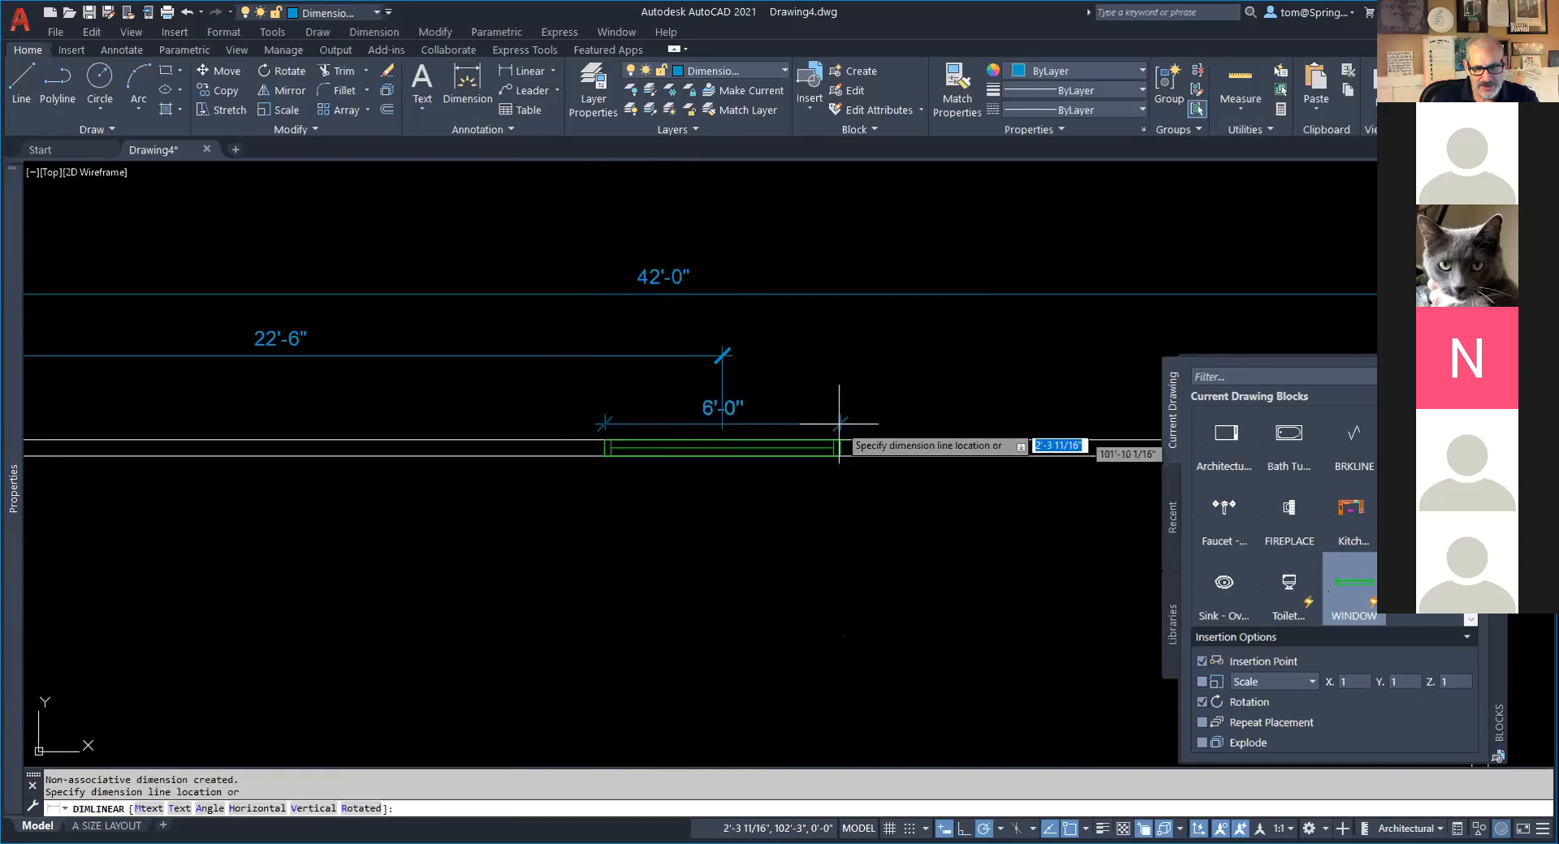
pyautogui.click(835, 349)
pyautogui.press('Escape')
# Make A-Walls the current layer and insert the FIREPLACE block at the left wall recess's upper inner corner, at 0 rotation.
pyautogui.scroll(-4, 922, 393)
pyautogui.scroll(-2, 922, 396)
pyautogui.moveTo(923, 396); pyautogui.dragTo(864, 273, button='middle')
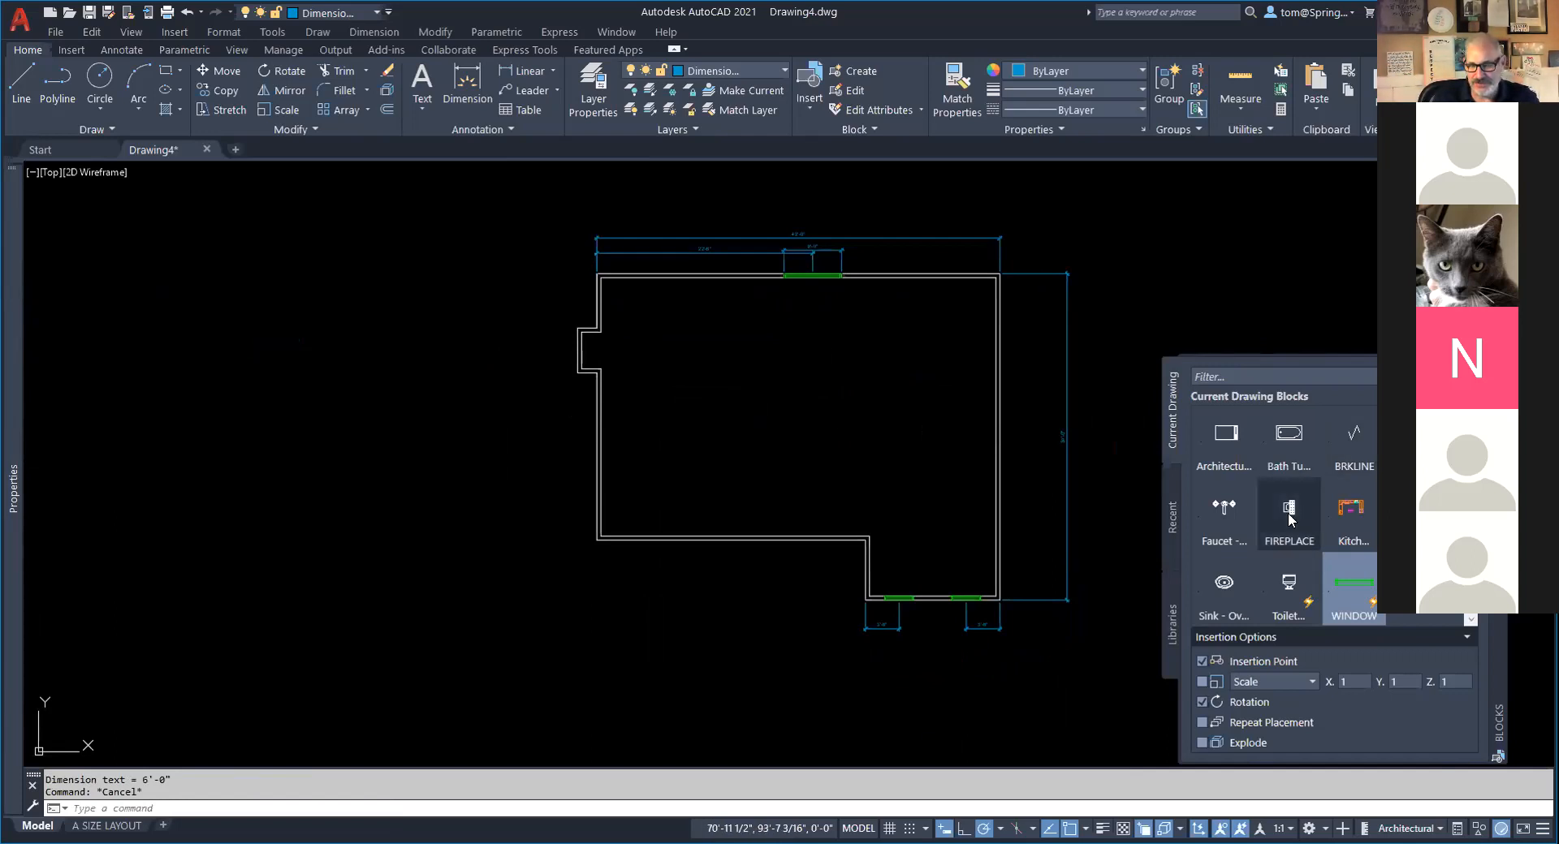
pyautogui.click(783, 71)
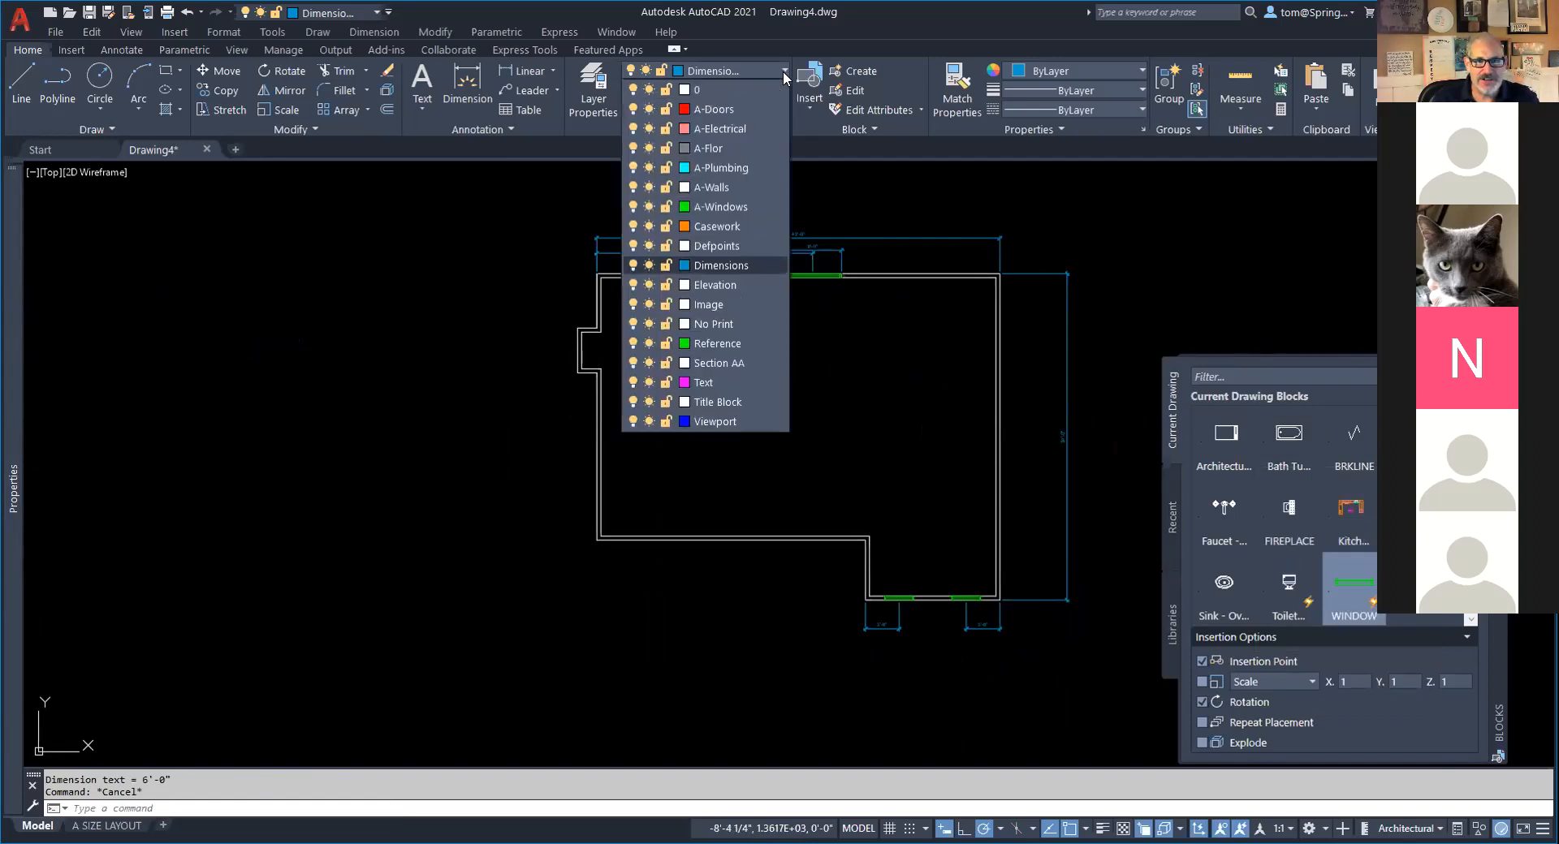
pyautogui.click(747, 190)
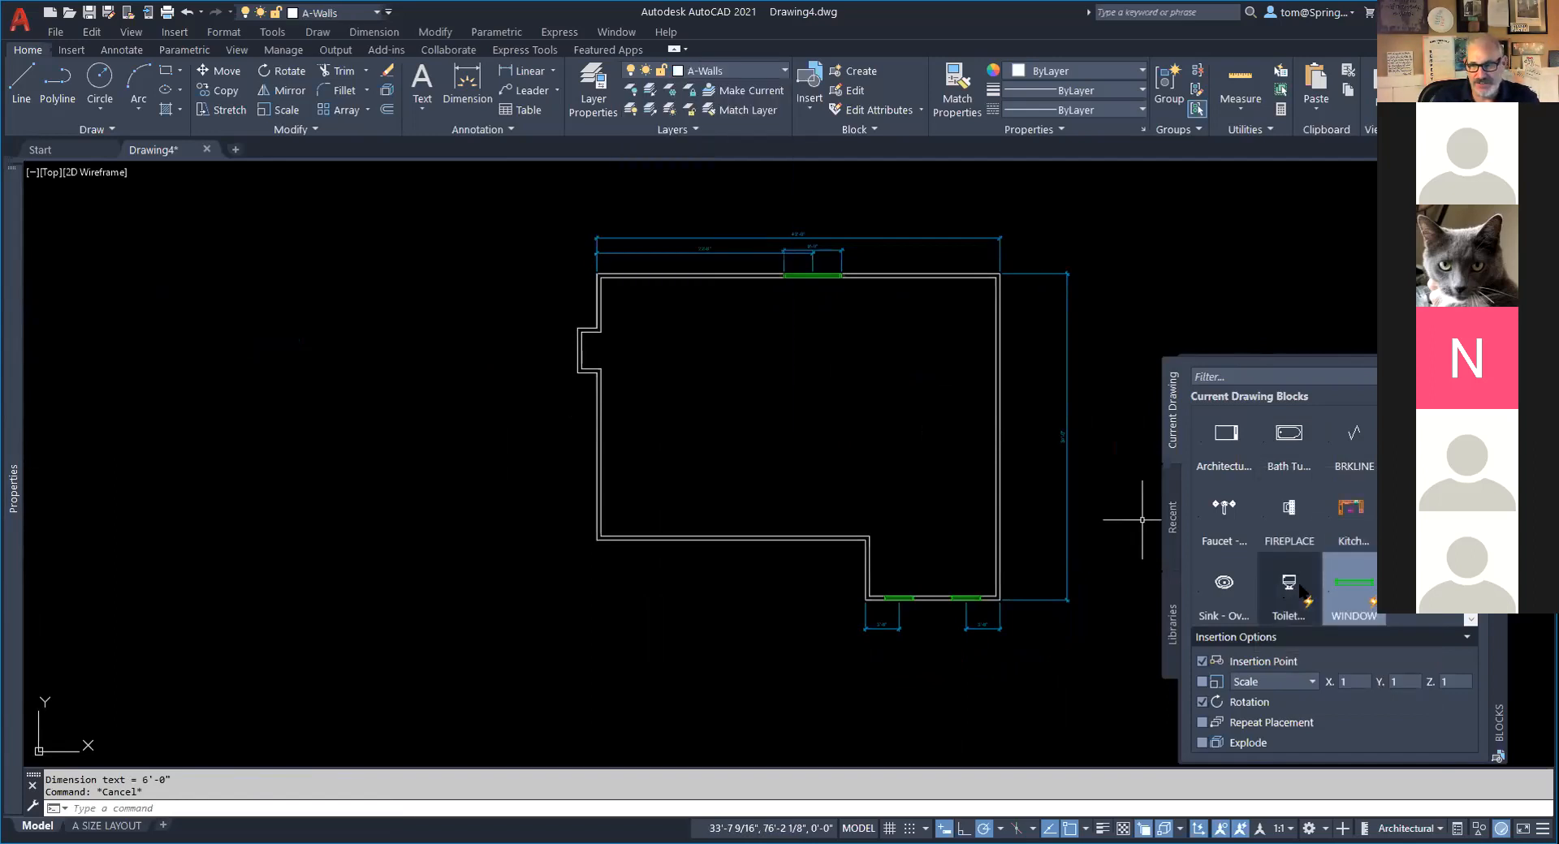
pyautogui.click(1288, 510)
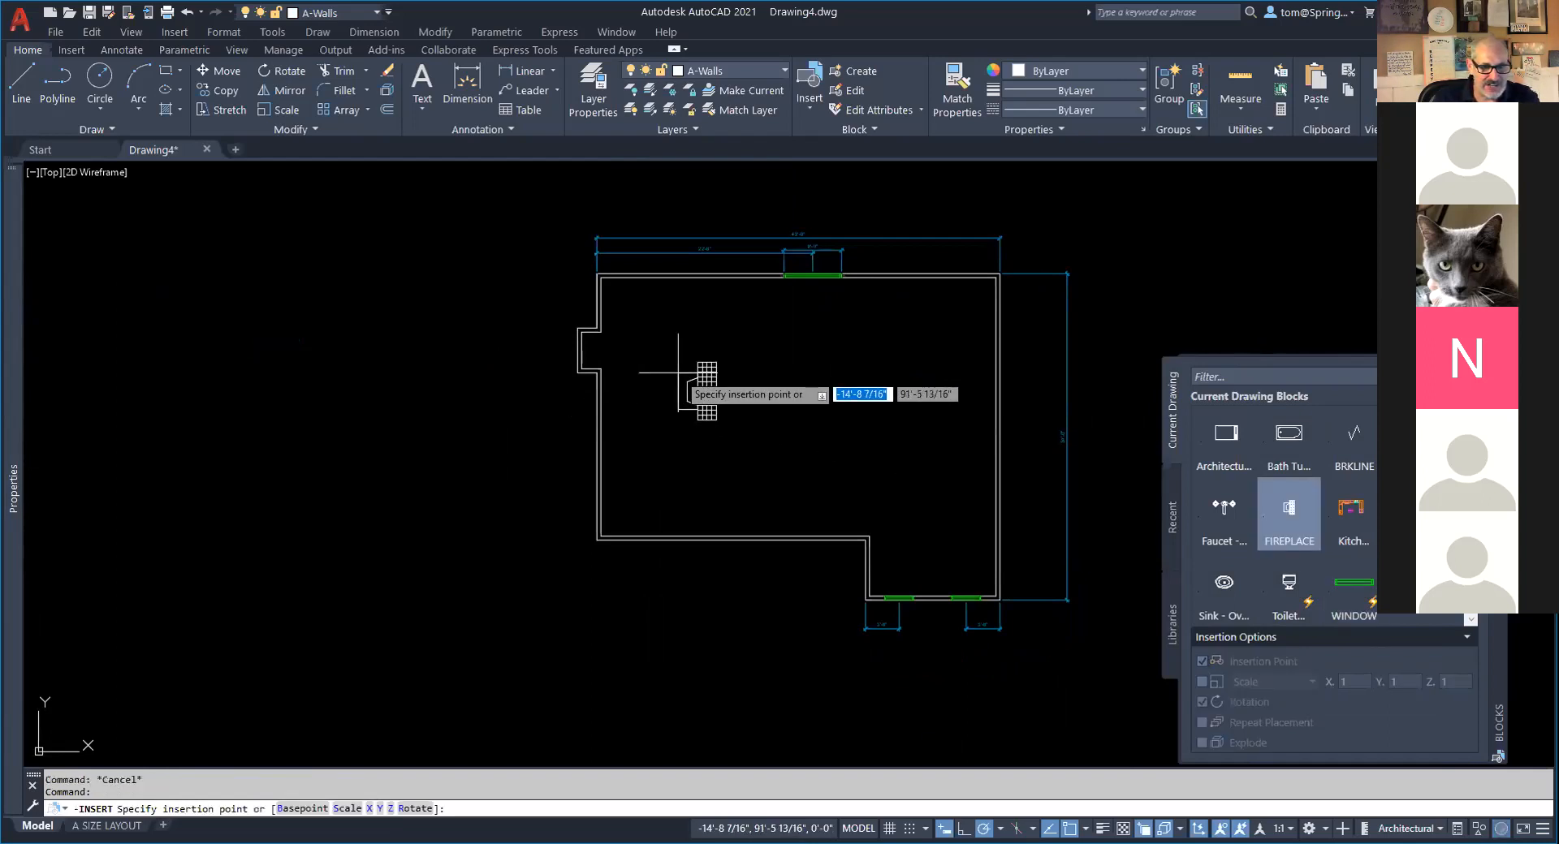
pyautogui.scroll(6, 645, 386)
pyautogui.scroll(3, 647, 386)
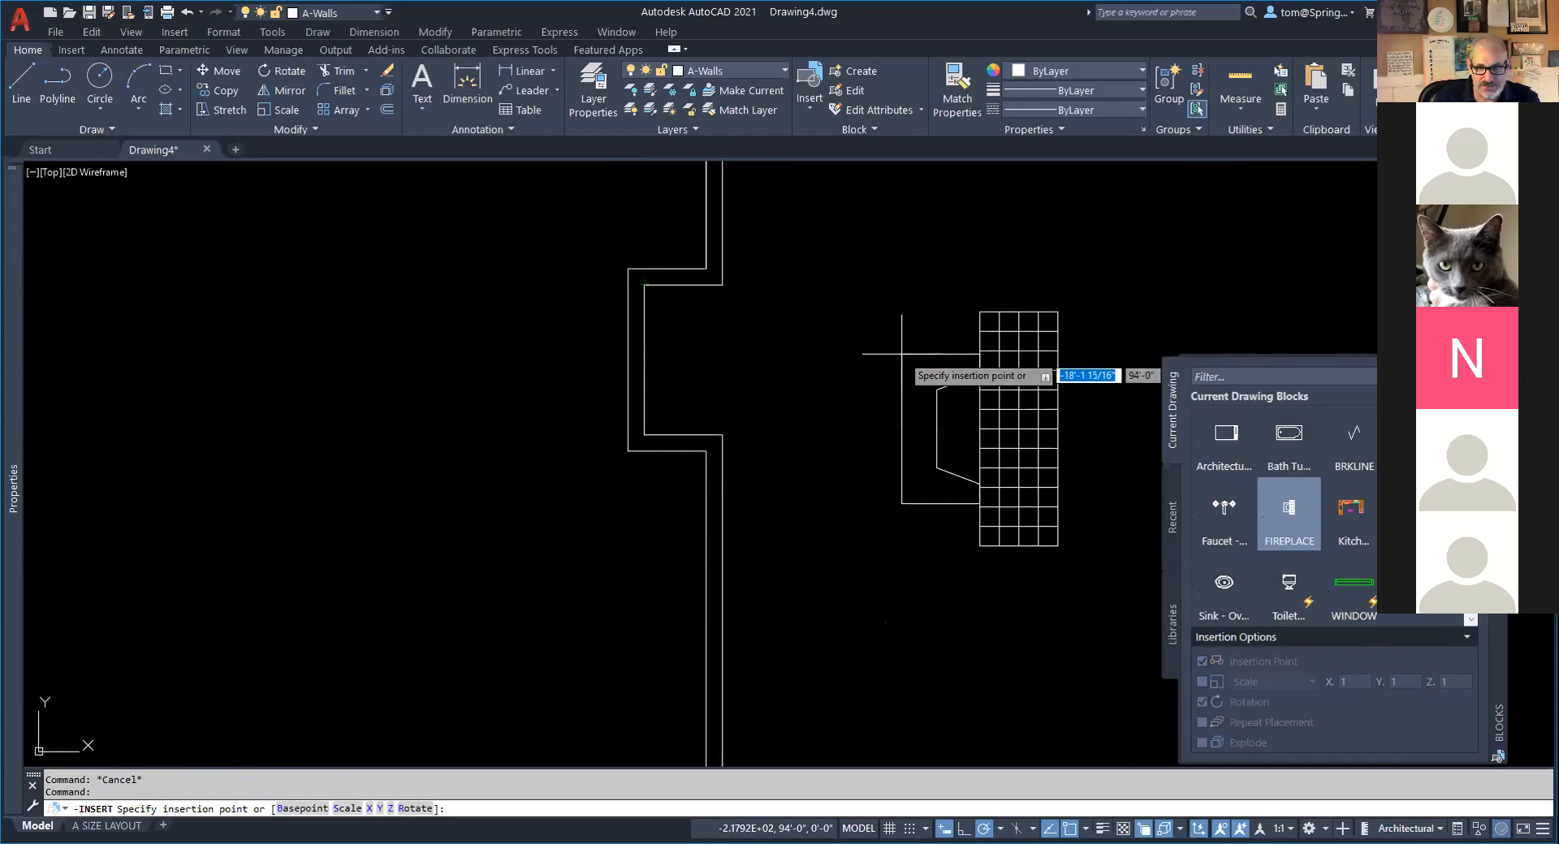
pyautogui.click(645, 285)
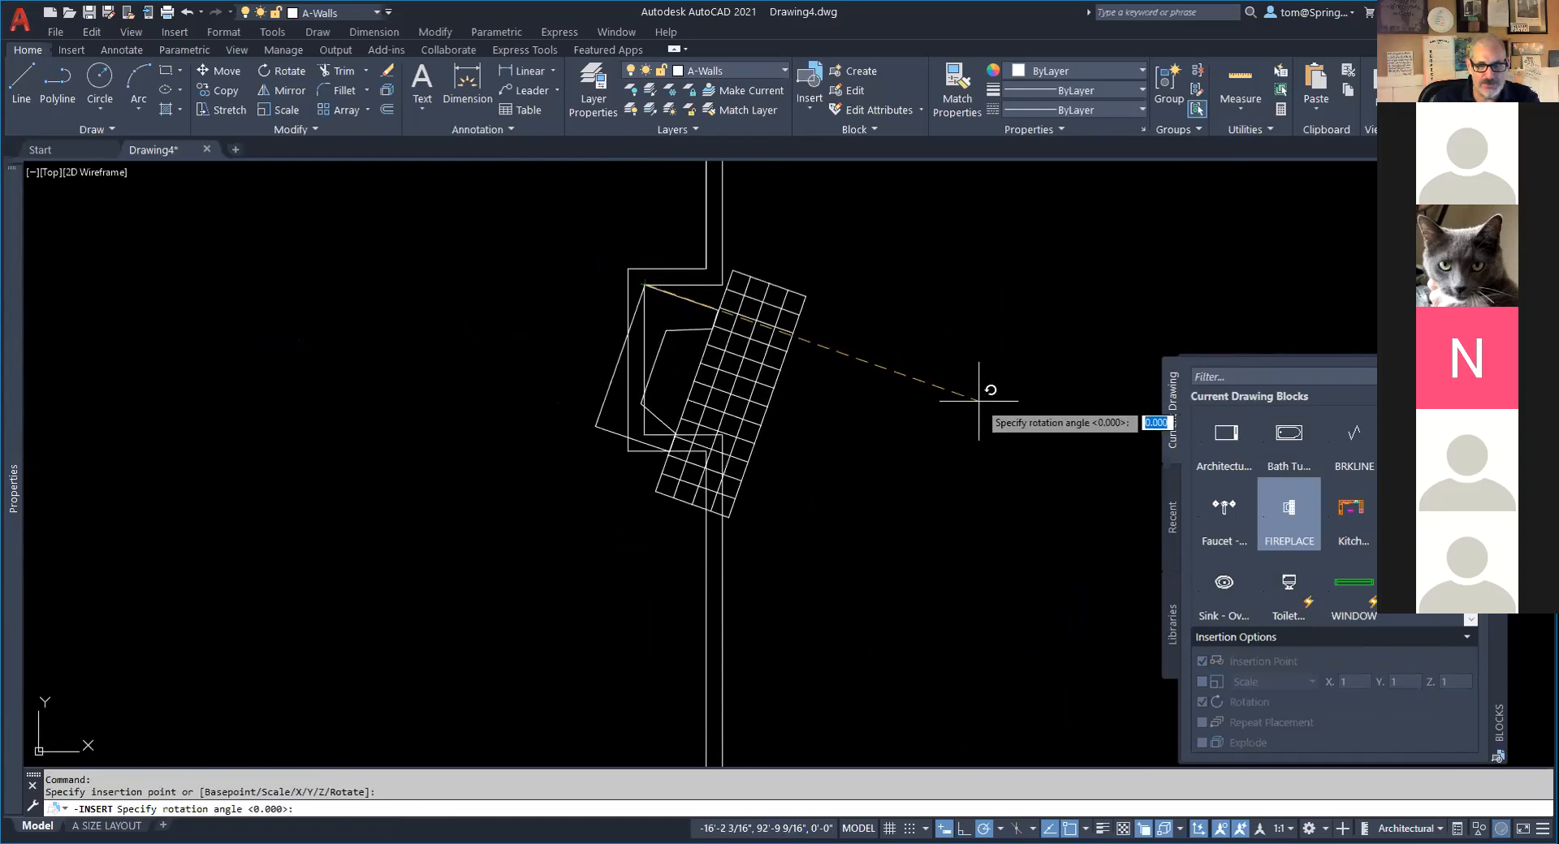
pyautogui.click(978, 271)
pyautogui.press('Escape')
# Draw a polyline for the upper-right room, starting 13'2" left of the inner corner, running 12'11" down and across to the right wall.
pyautogui.scroll(-4, 987, 424)
pyautogui.scroll(-4, 987, 424)
pyautogui.moveTo(987, 423)
pyautogui.mouseDown(button='middle')
pyautogui.moveTo(452, 333)
pyautogui.moveTo(751, 391)
pyautogui.mouseUp(button='middle')
pyautogui.scroll(2, 771, 401)
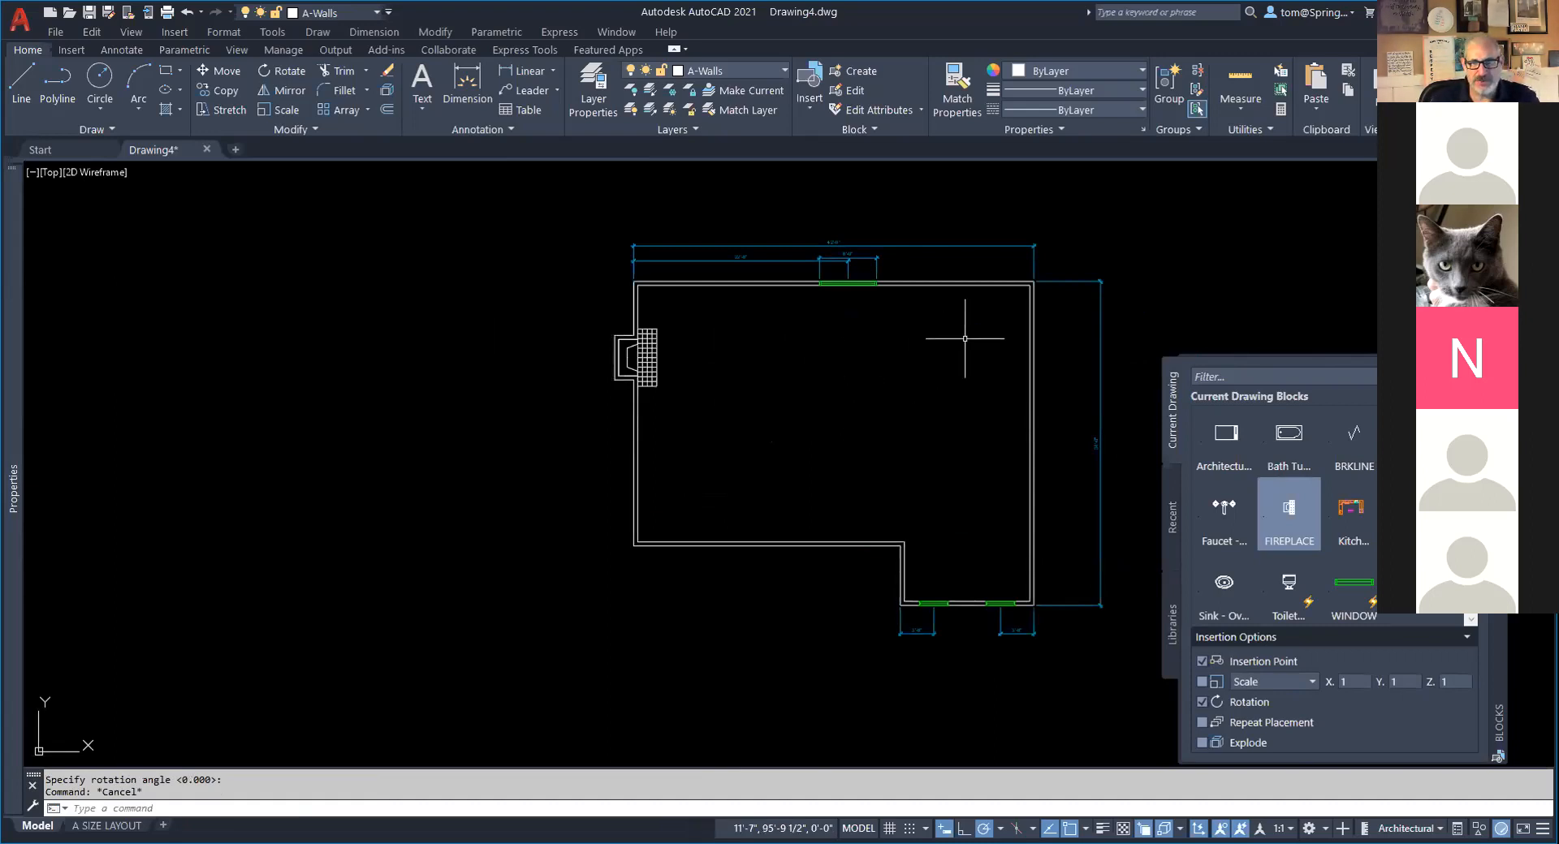
pyautogui.scroll(2, 964, 339)
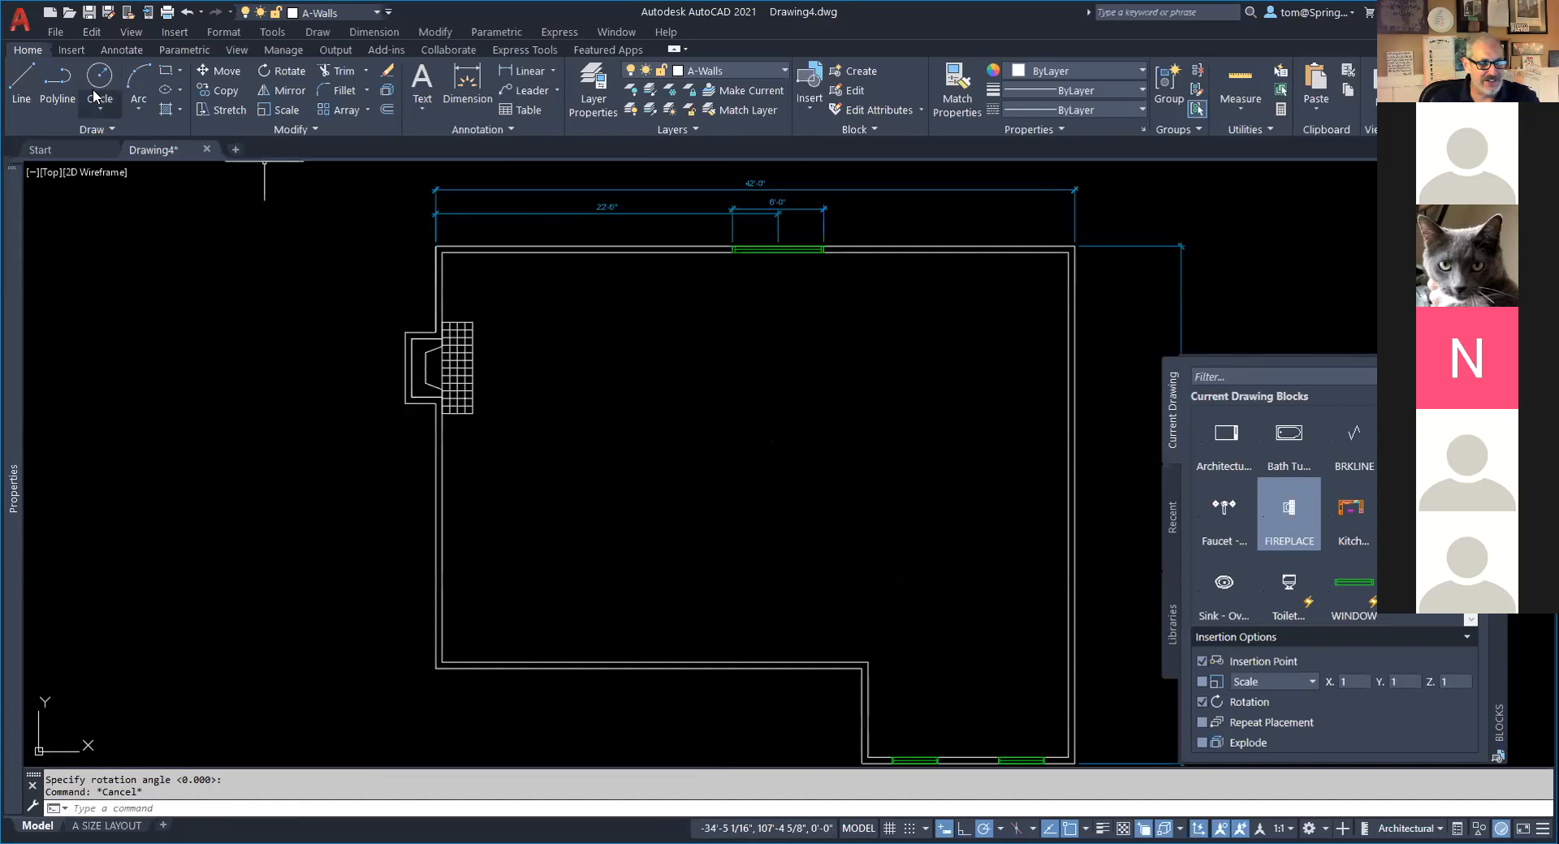
pyautogui.click(58, 85)
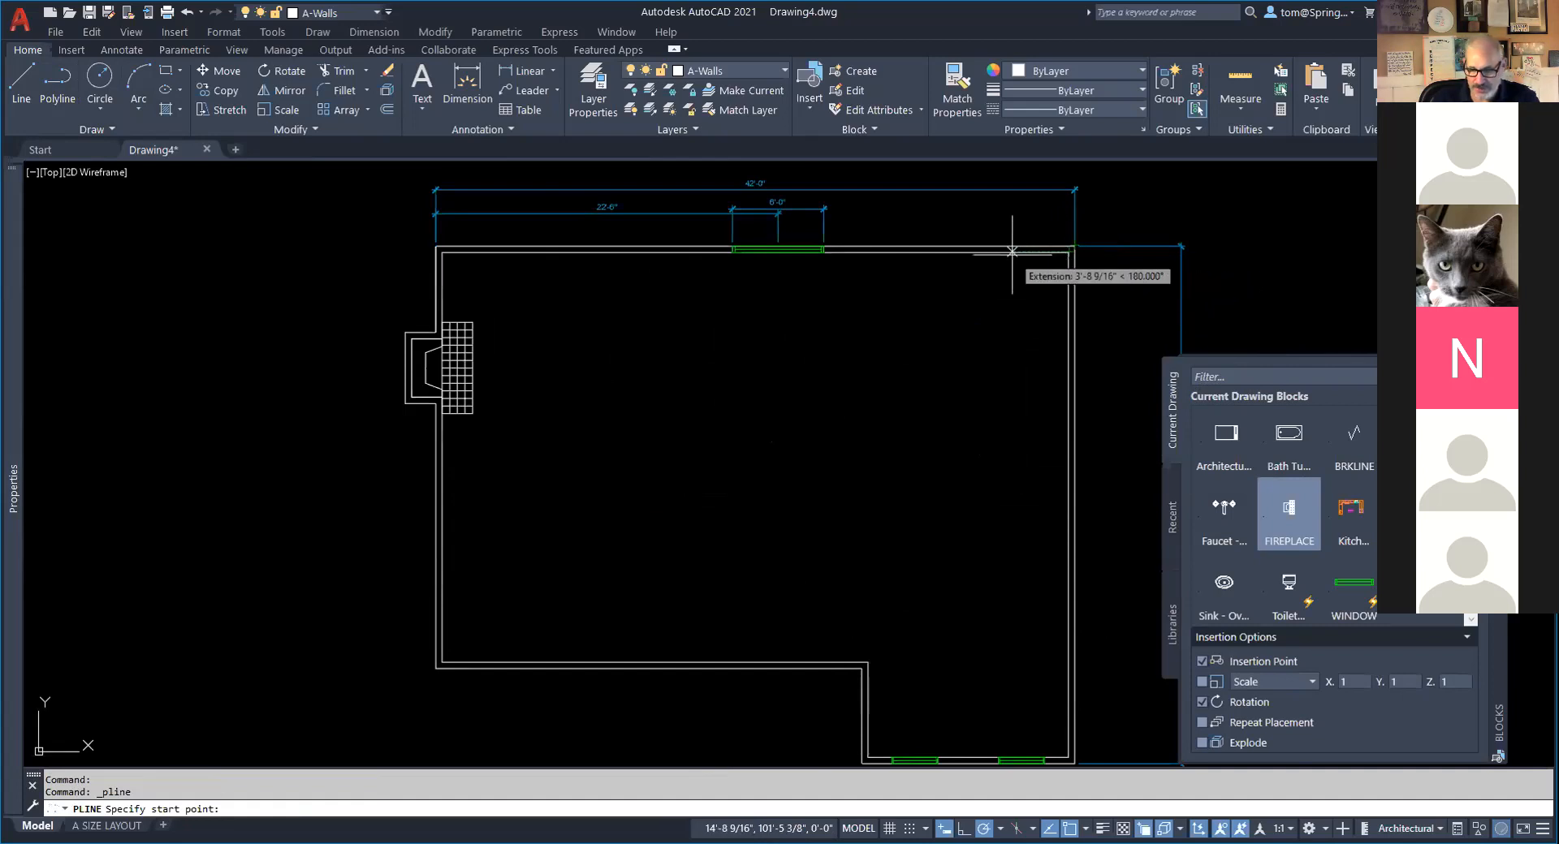
pyautogui.write('1')
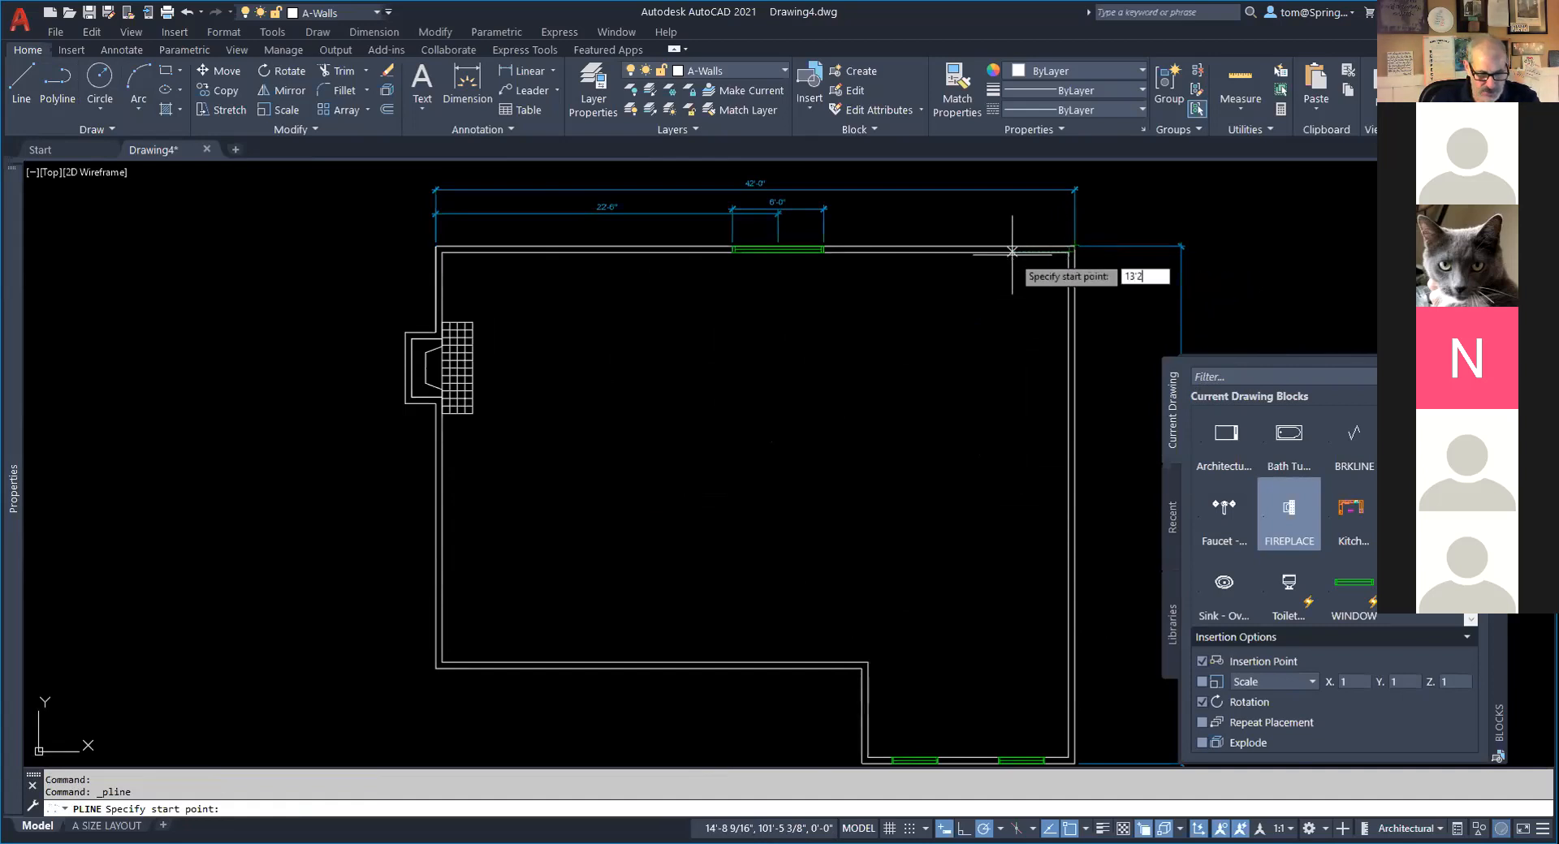
pyautogui.write("3'2")
pyautogui.press('Return')
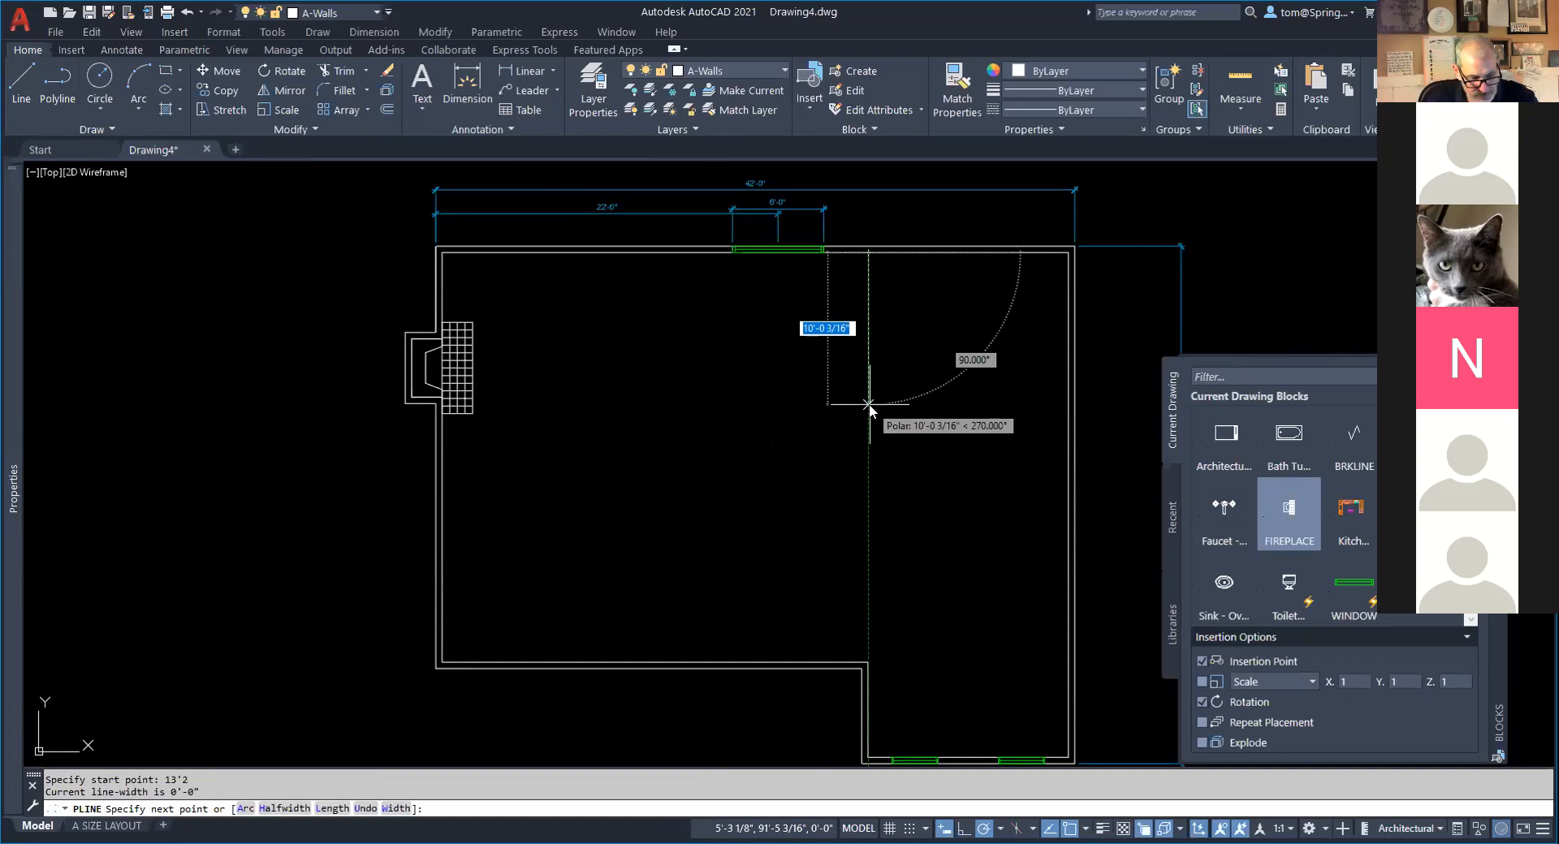
pyautogui.write("12'11")
pyautogui.press('Return')
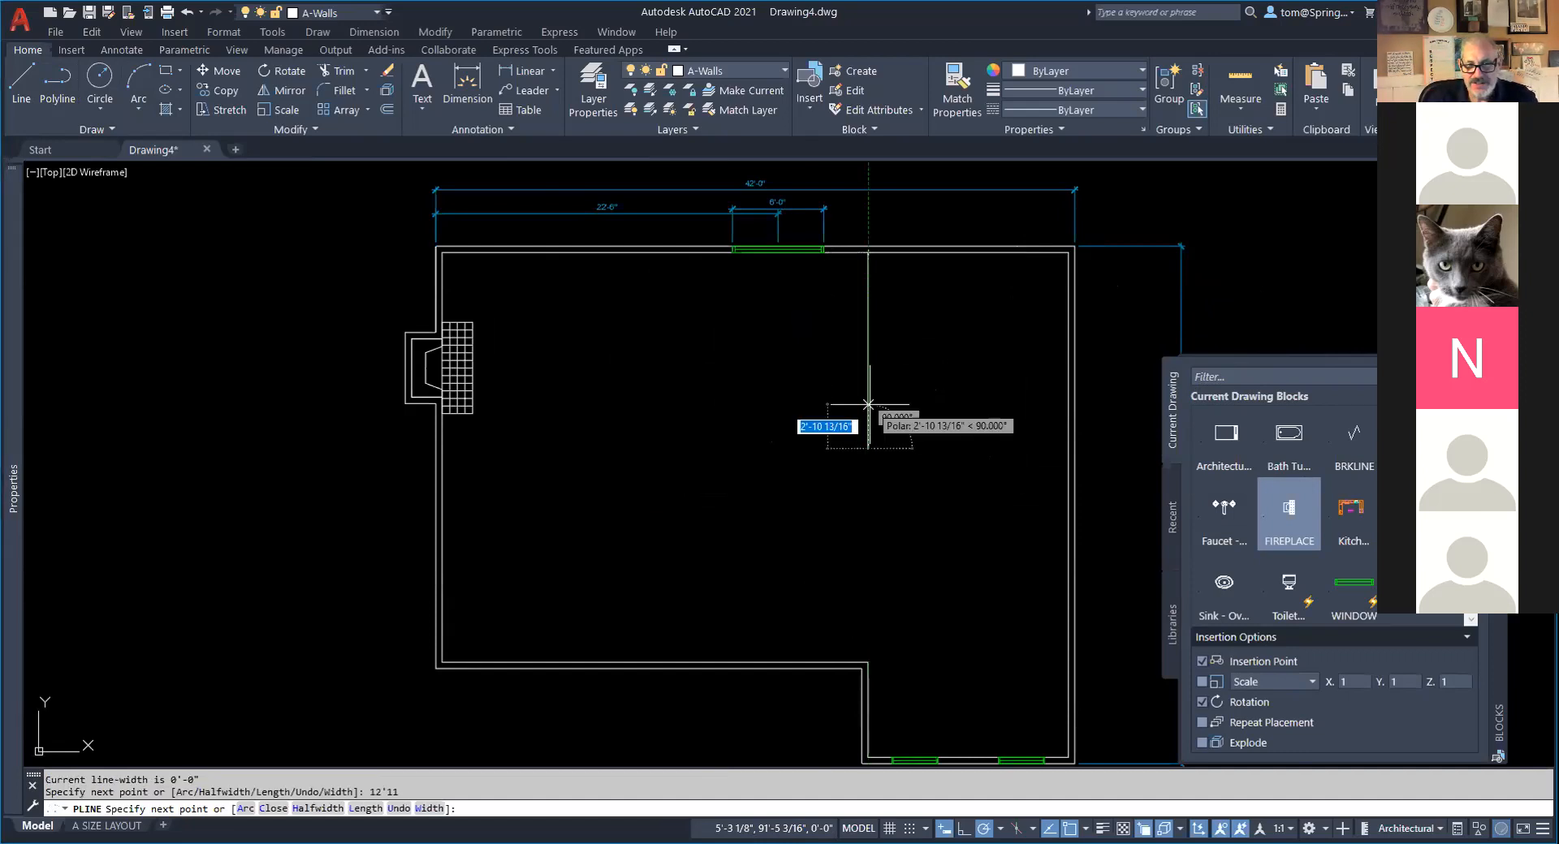
pyautogui.click(1068, 447)
pyautogui.press('Escape')
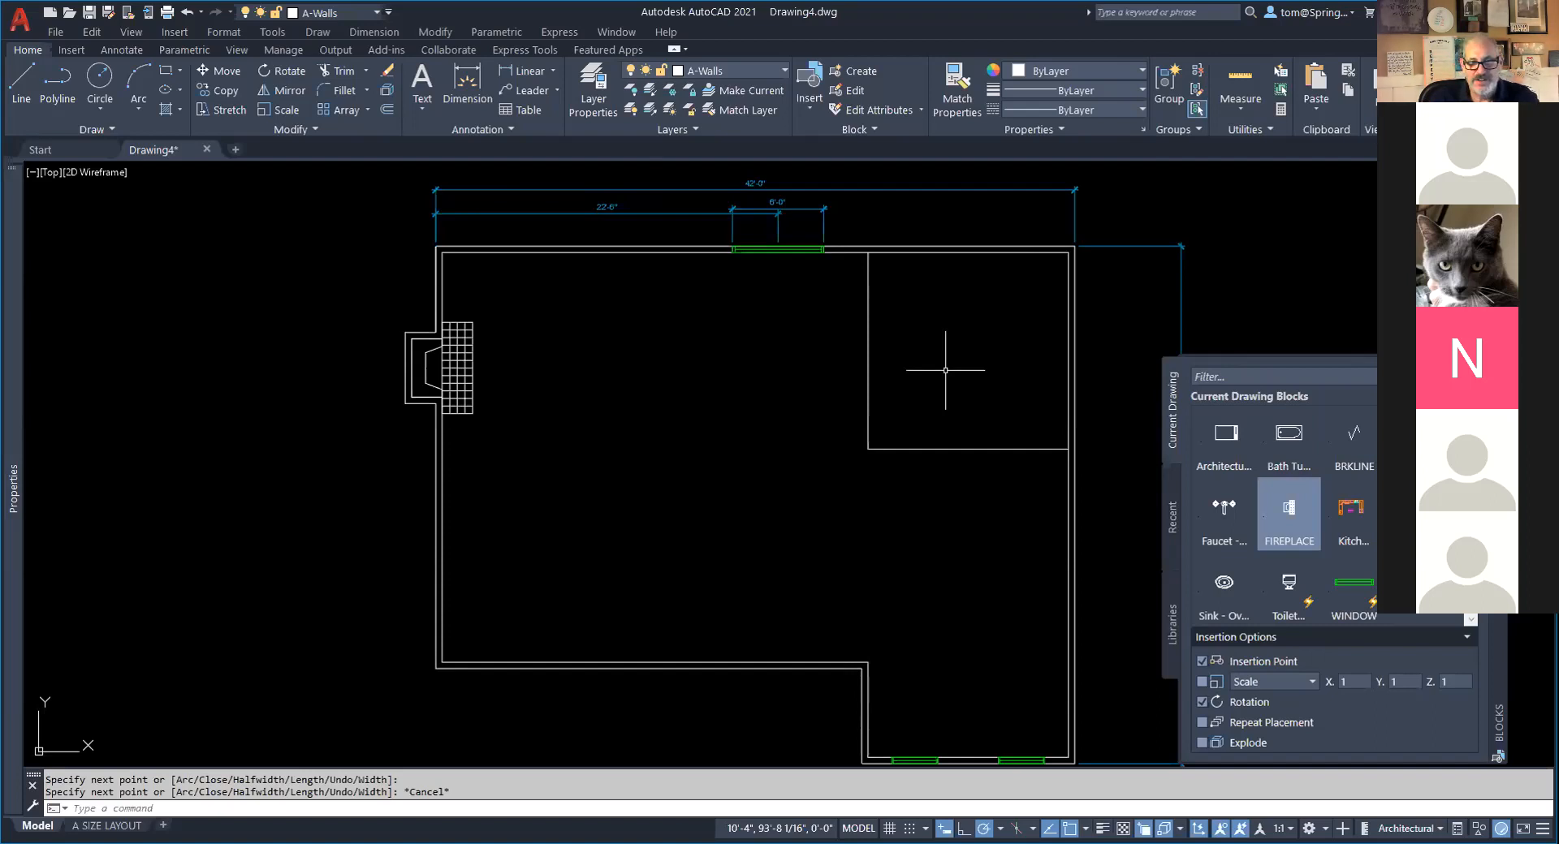
# Offset the upper-right room's polyline 4" toward the outside of the room to form the interior wall thickness.
pyautogui.write('o')
pyautogui.press('Return')
pyautogui.write('4')
pyautogui.press('Return')
pyautogui.click(867, 333)
pyautogui.click(930, 351)
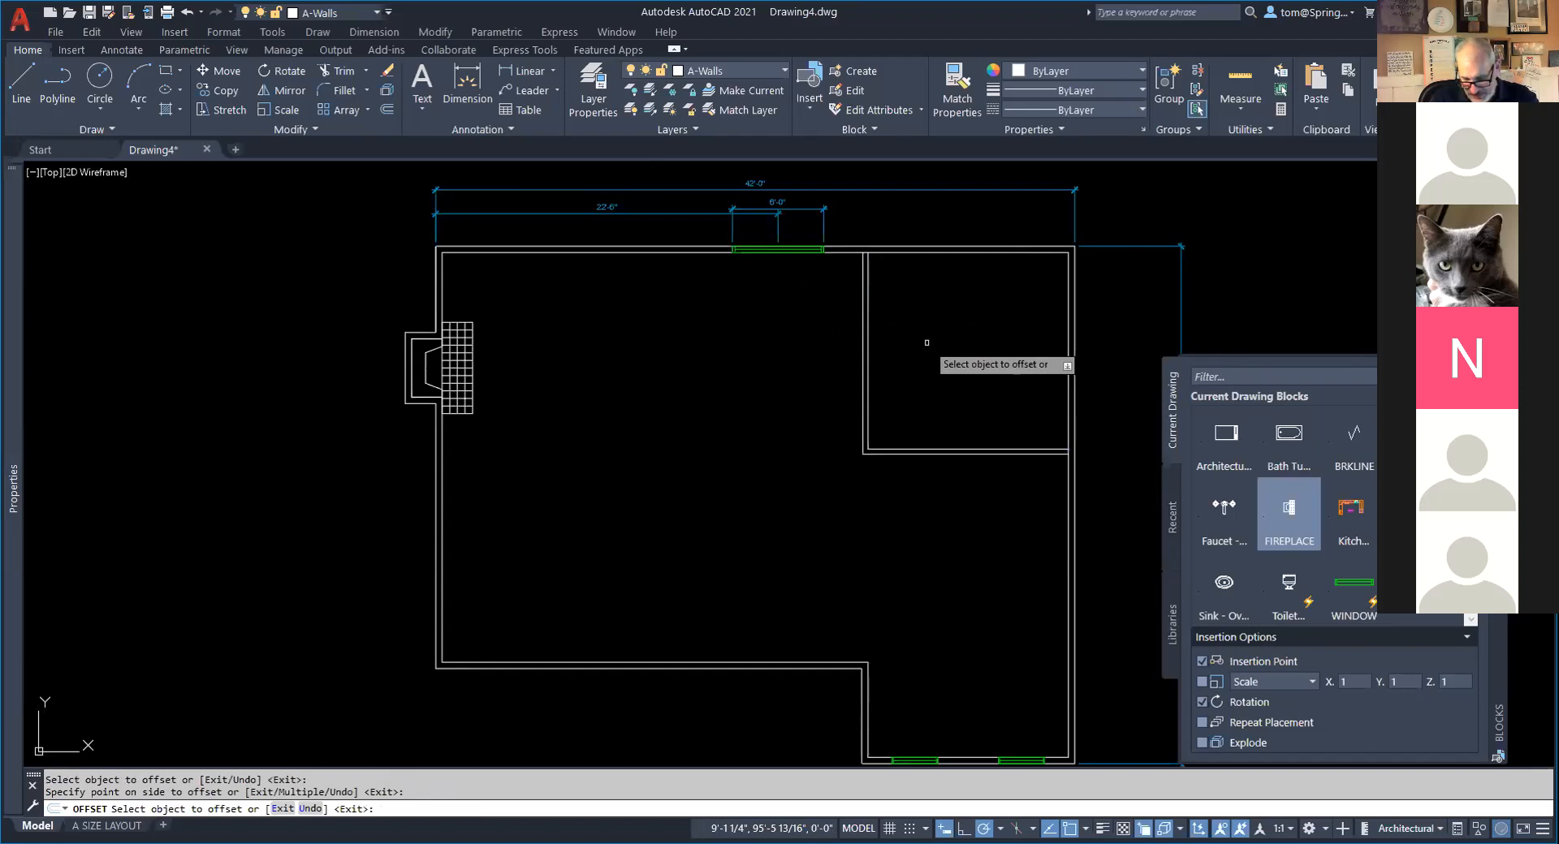
pyautogui.press('Escape')
pyautogui.scroll(5, 863, 248)
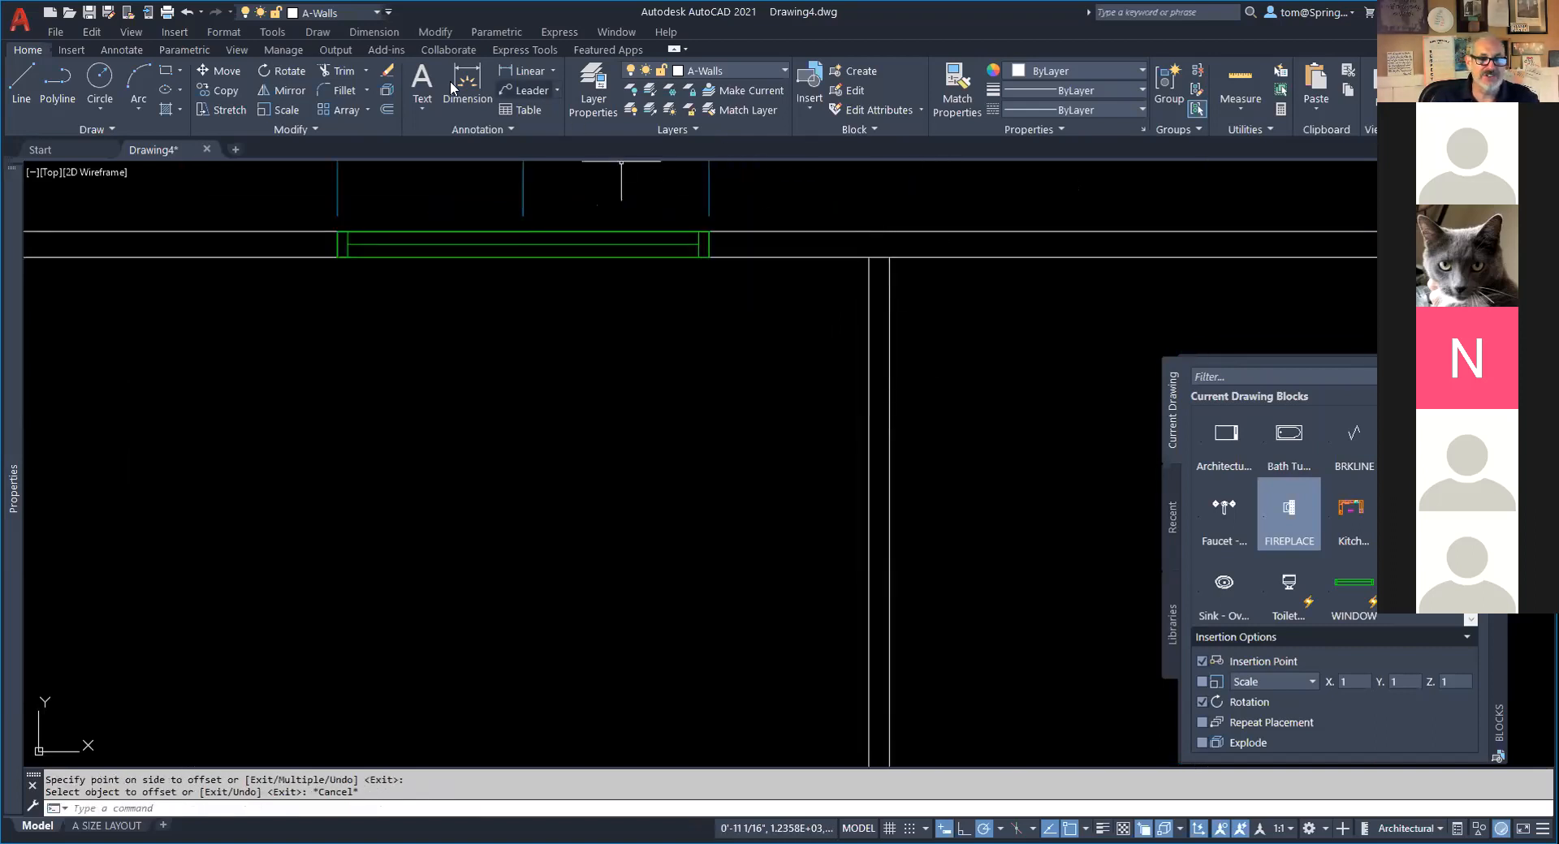
pyautogui.click(328, 68)
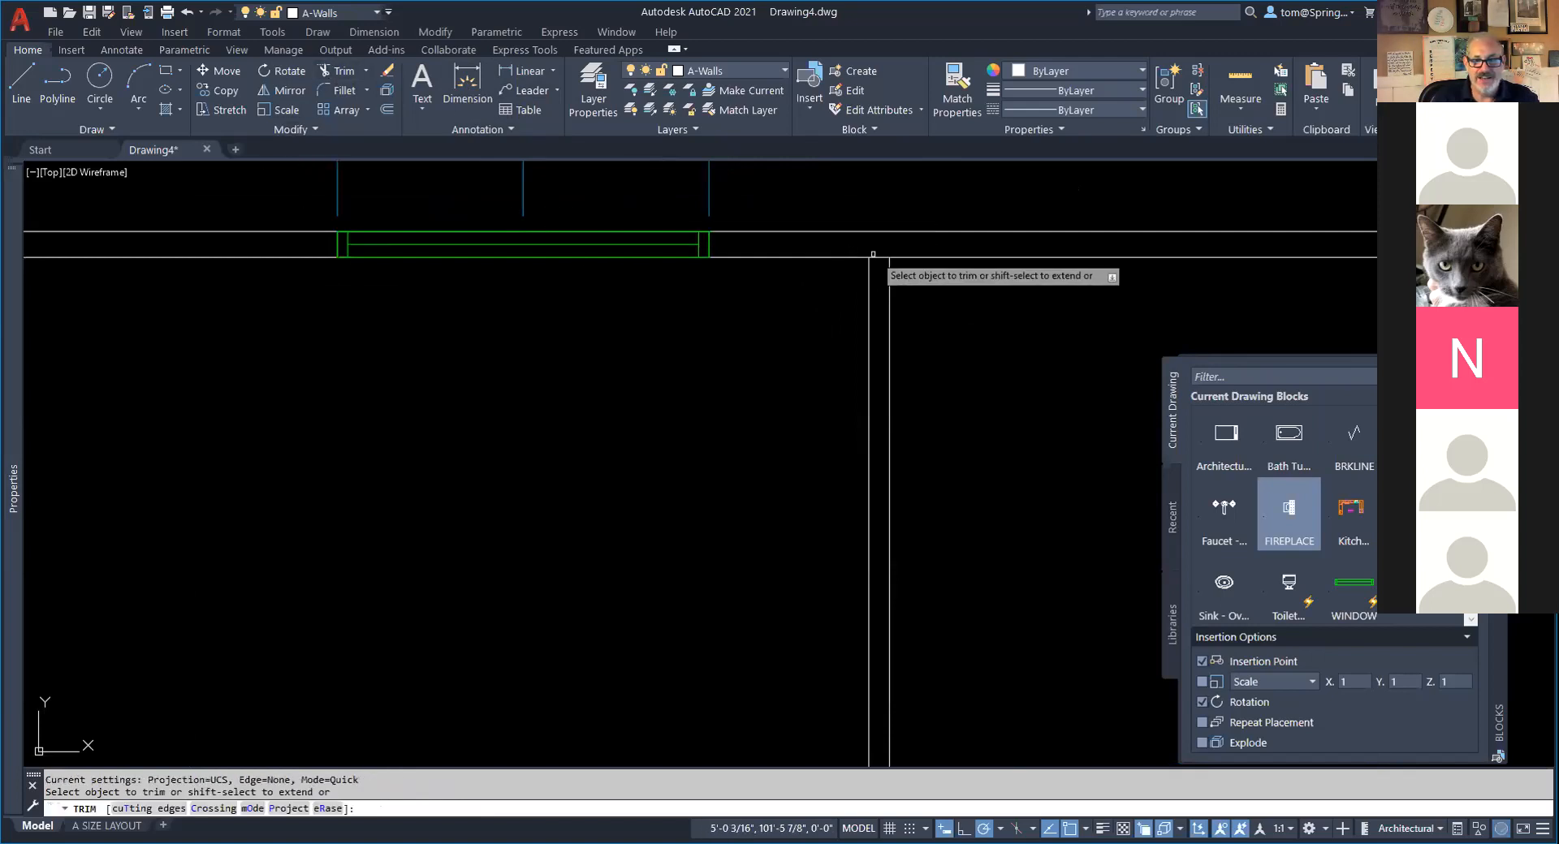
pyautogui.press('Escape')
pyautogui.scroll(-5, 934, 414)
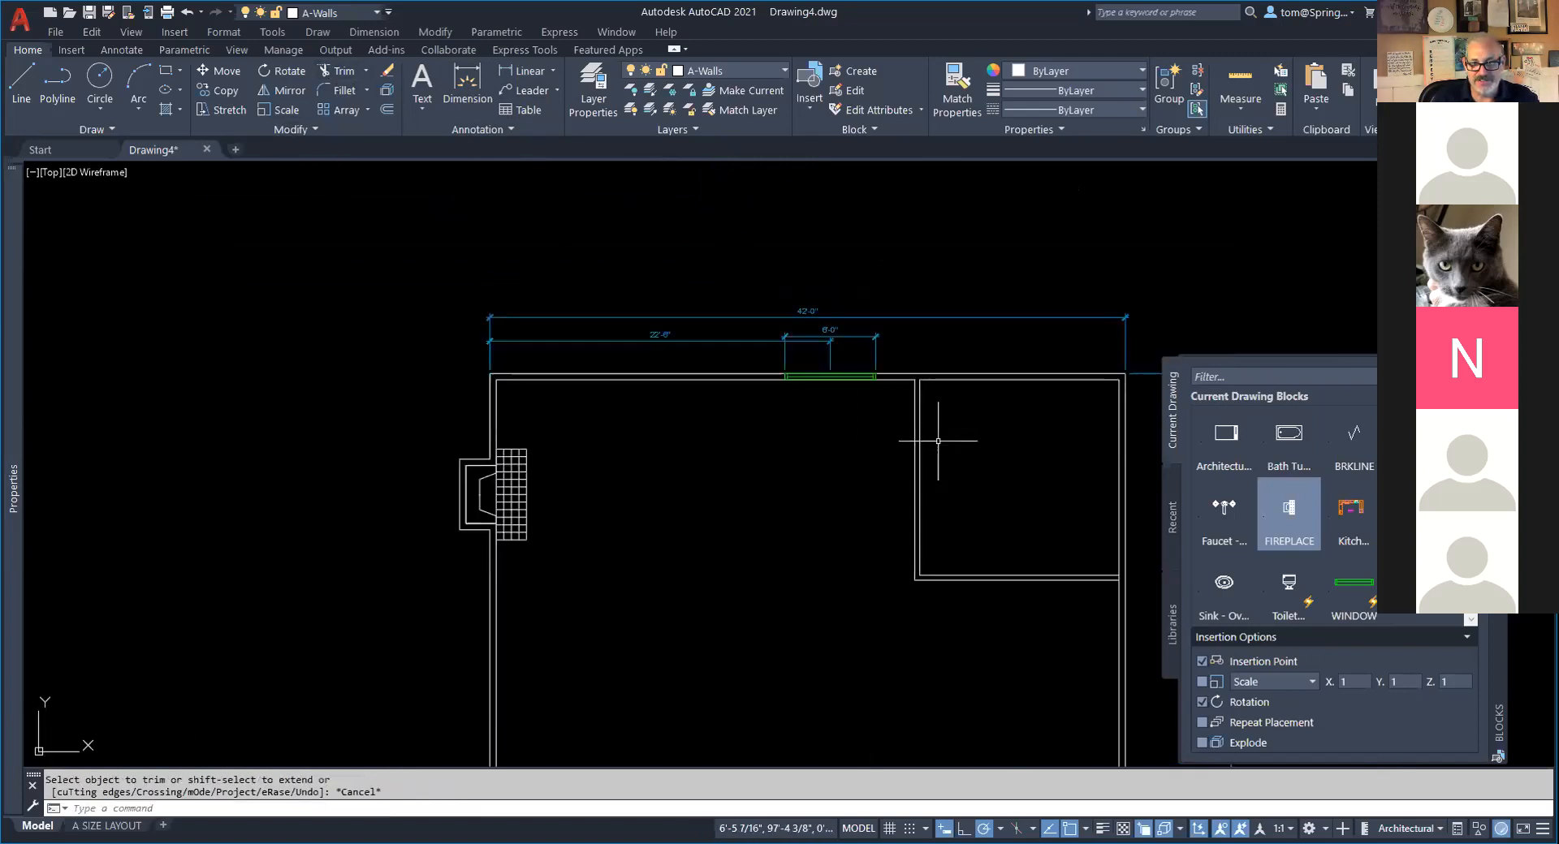
# Make layer 0 current and insert the Kitchen Block where the top wall meets the interior wall's left face, at 0 rotation.
pyautogui.moveTo(938, 441); pyautogui.dragTo(772, 366, button='middle')
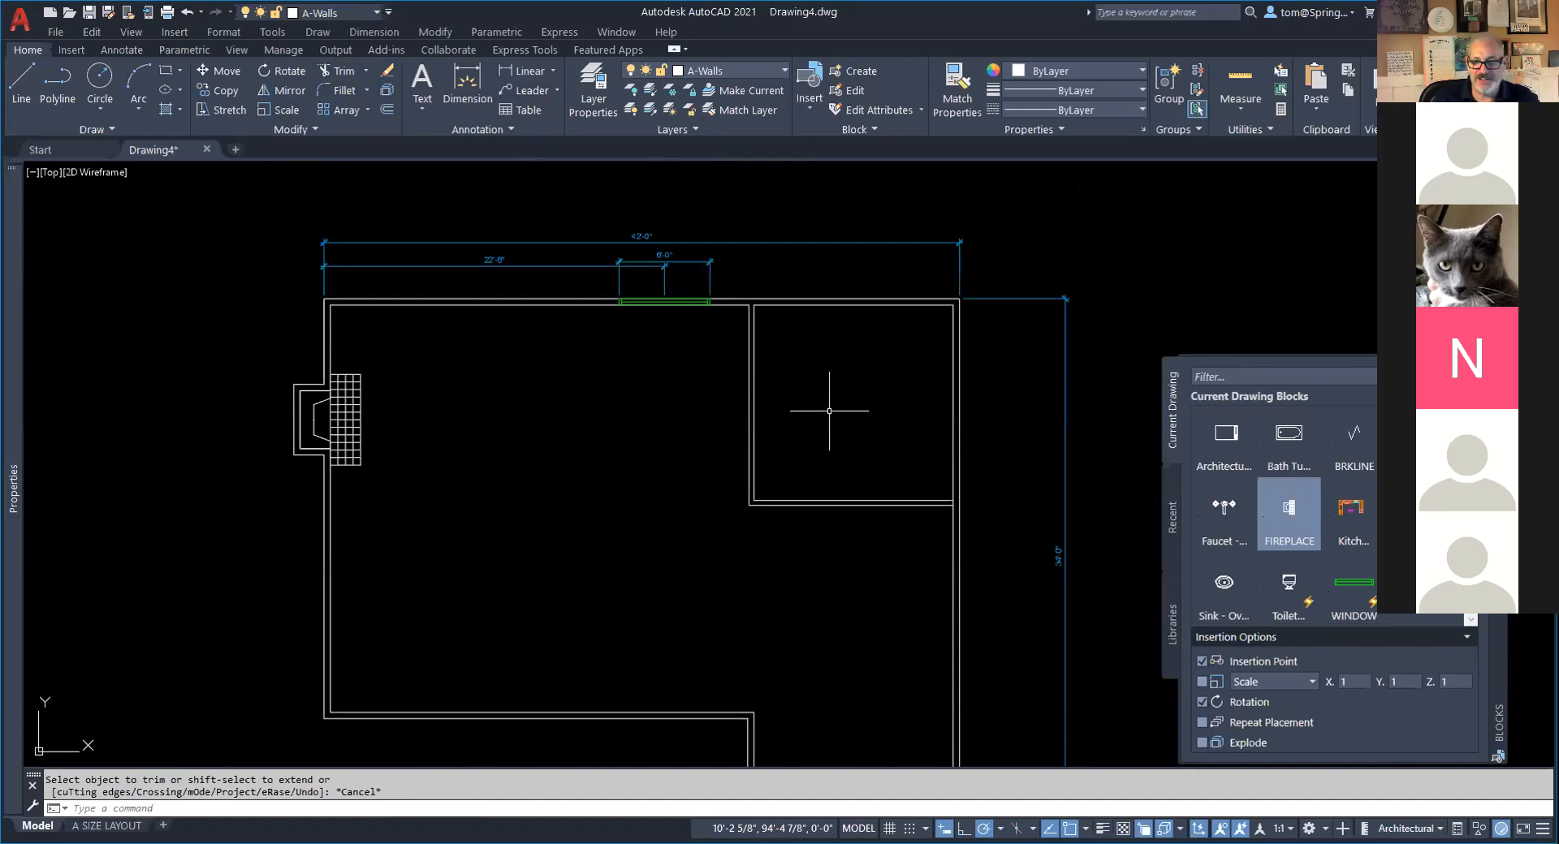
pyautogui.click(786, 66)
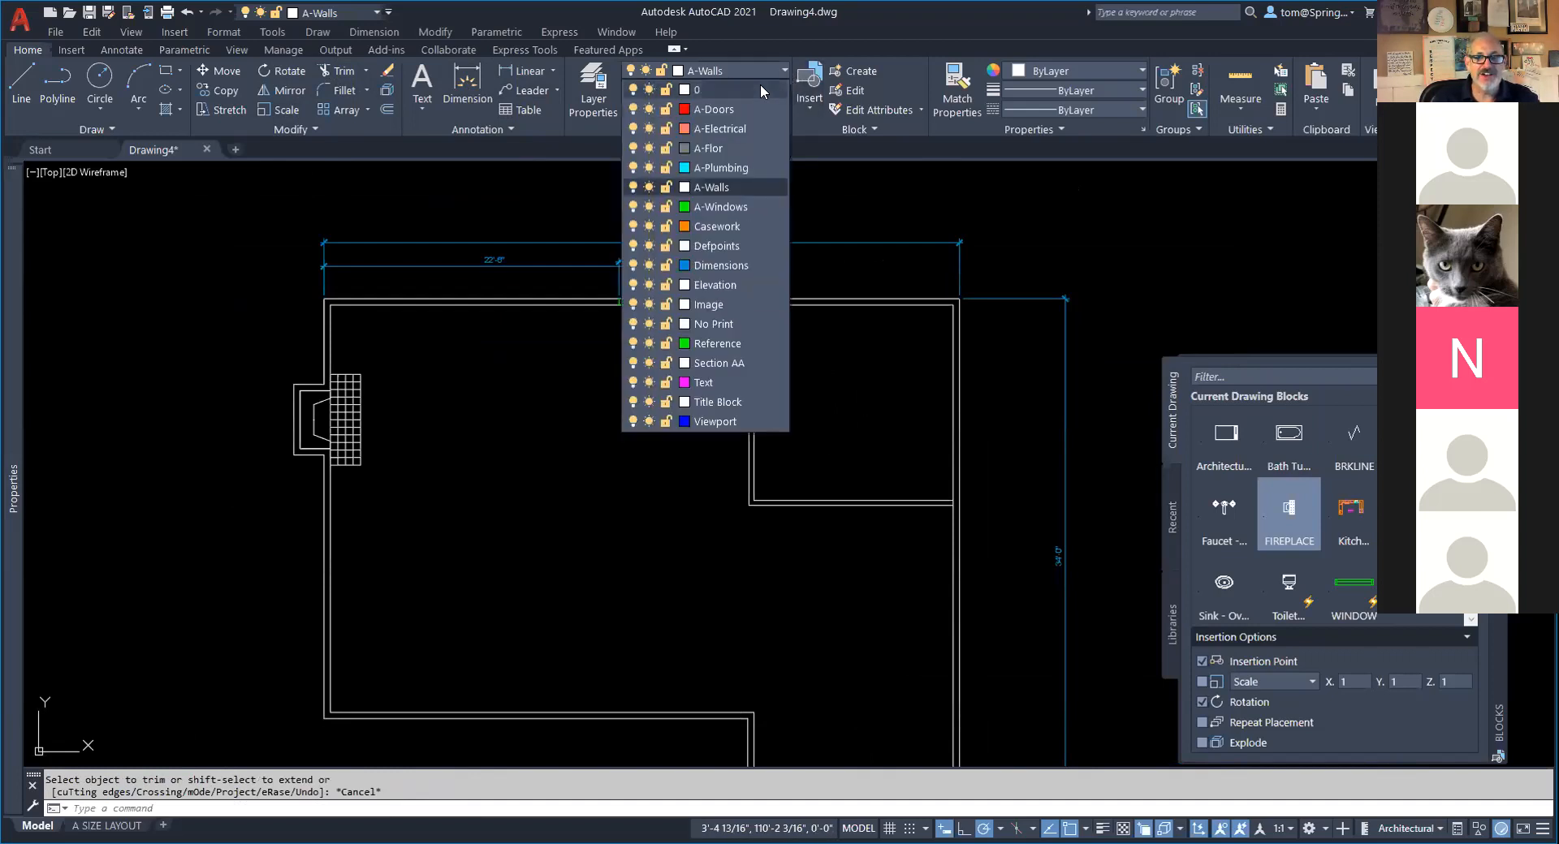
pyautogui.click(760, 85)
pyautogui.moveTo(1361, 515)
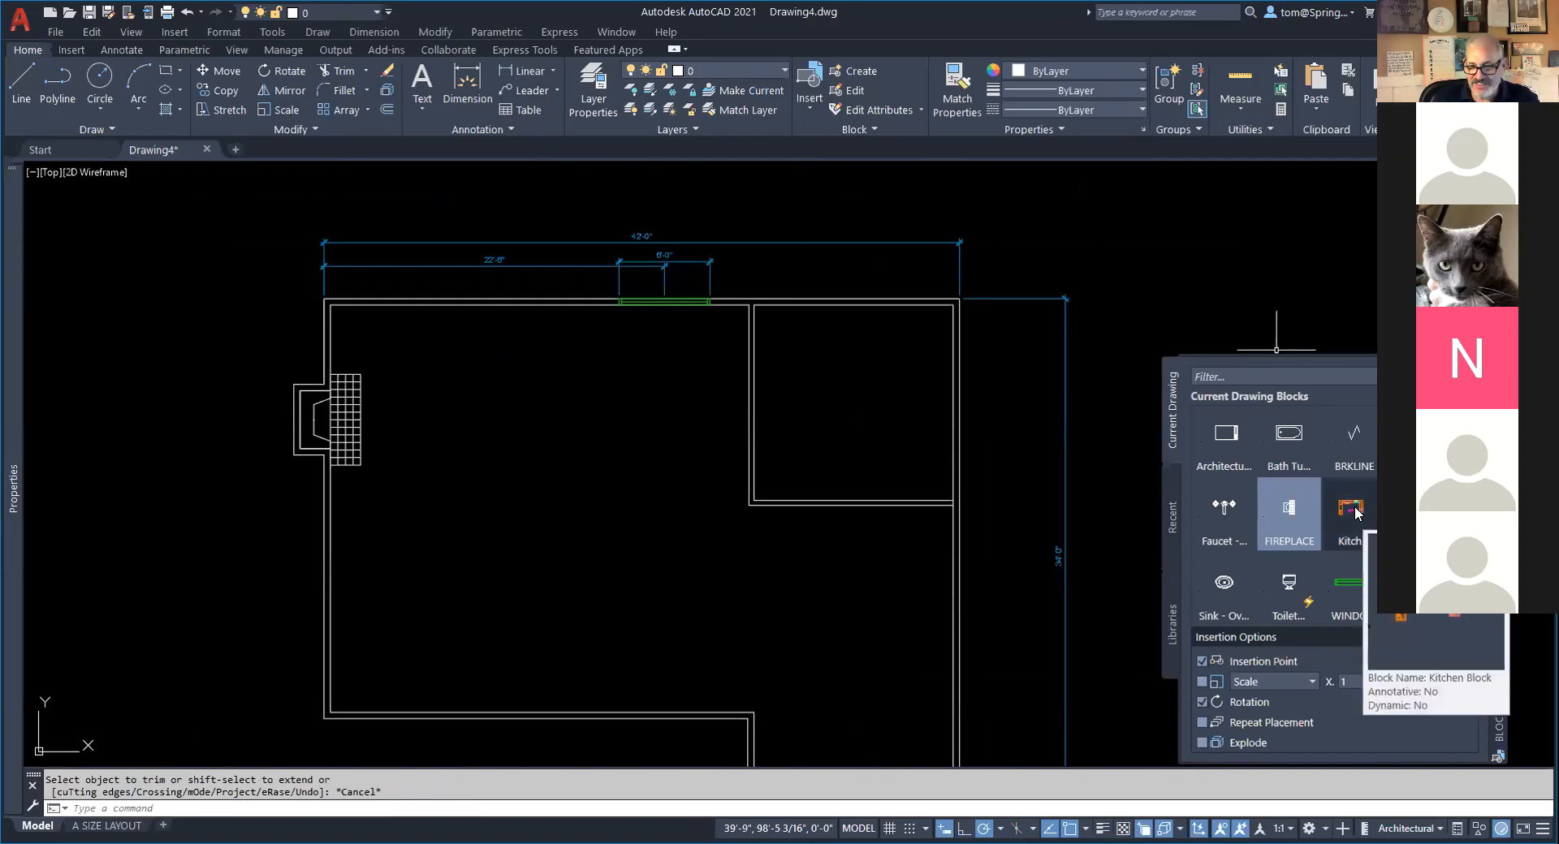
pyautogui.click(1354, 511)
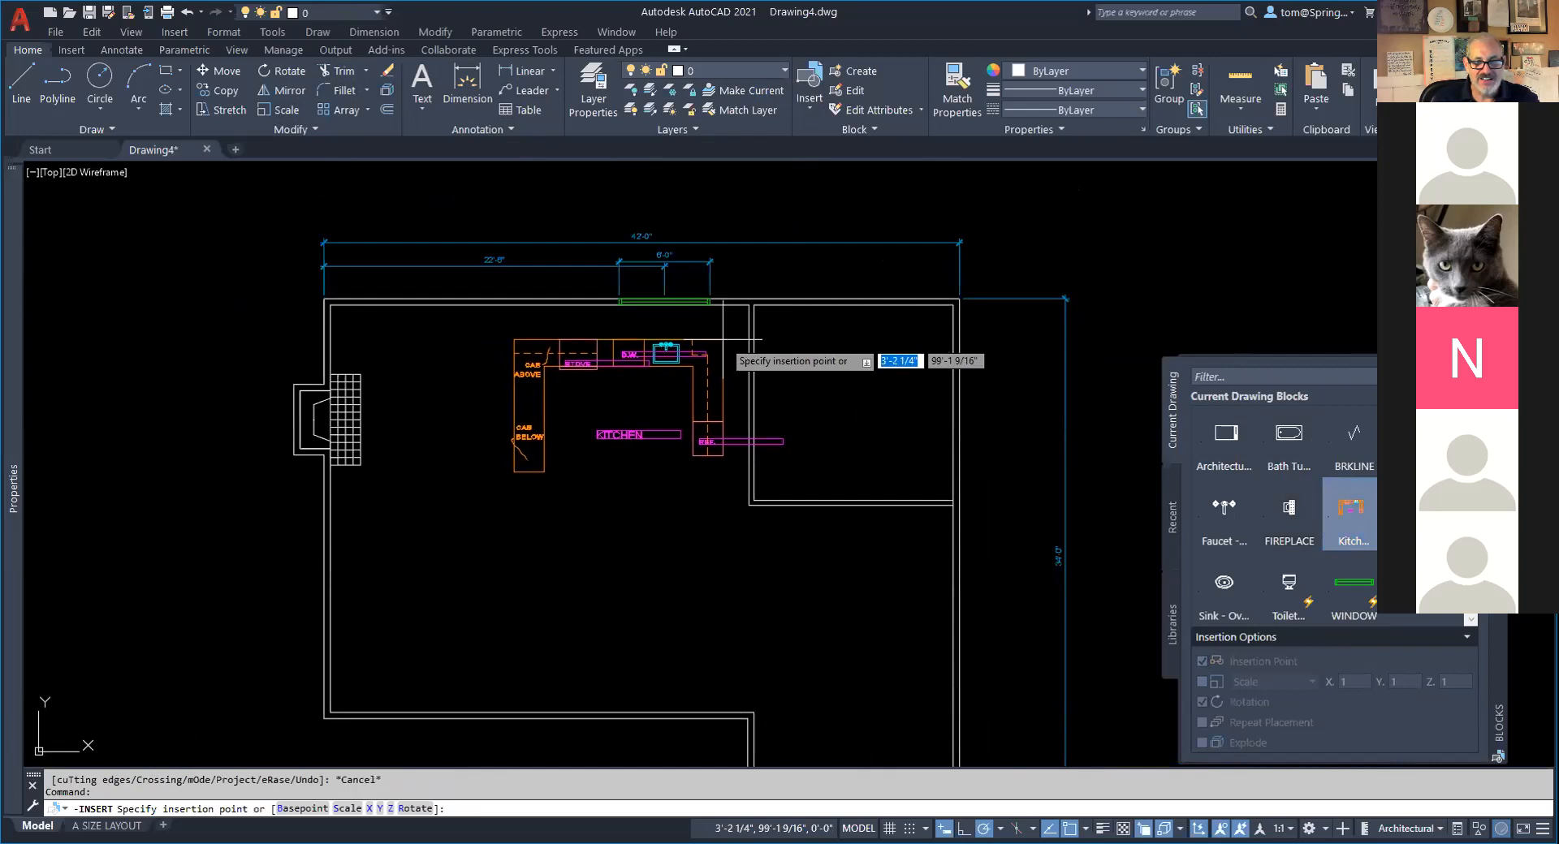
pyautogui.scroll(3, 723, 340)
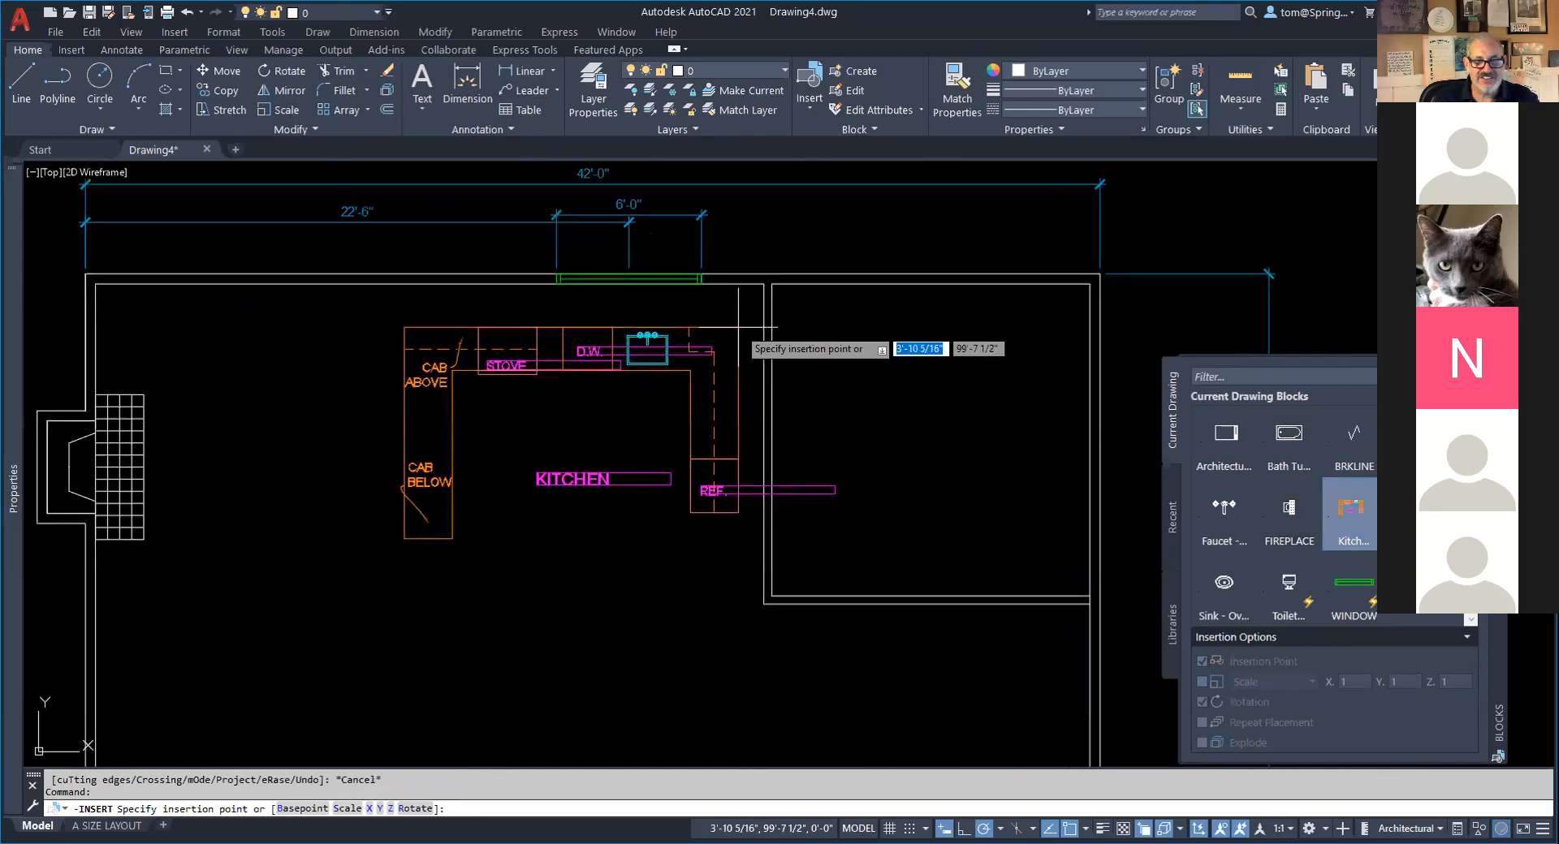
pyautogui.click(763, 284)
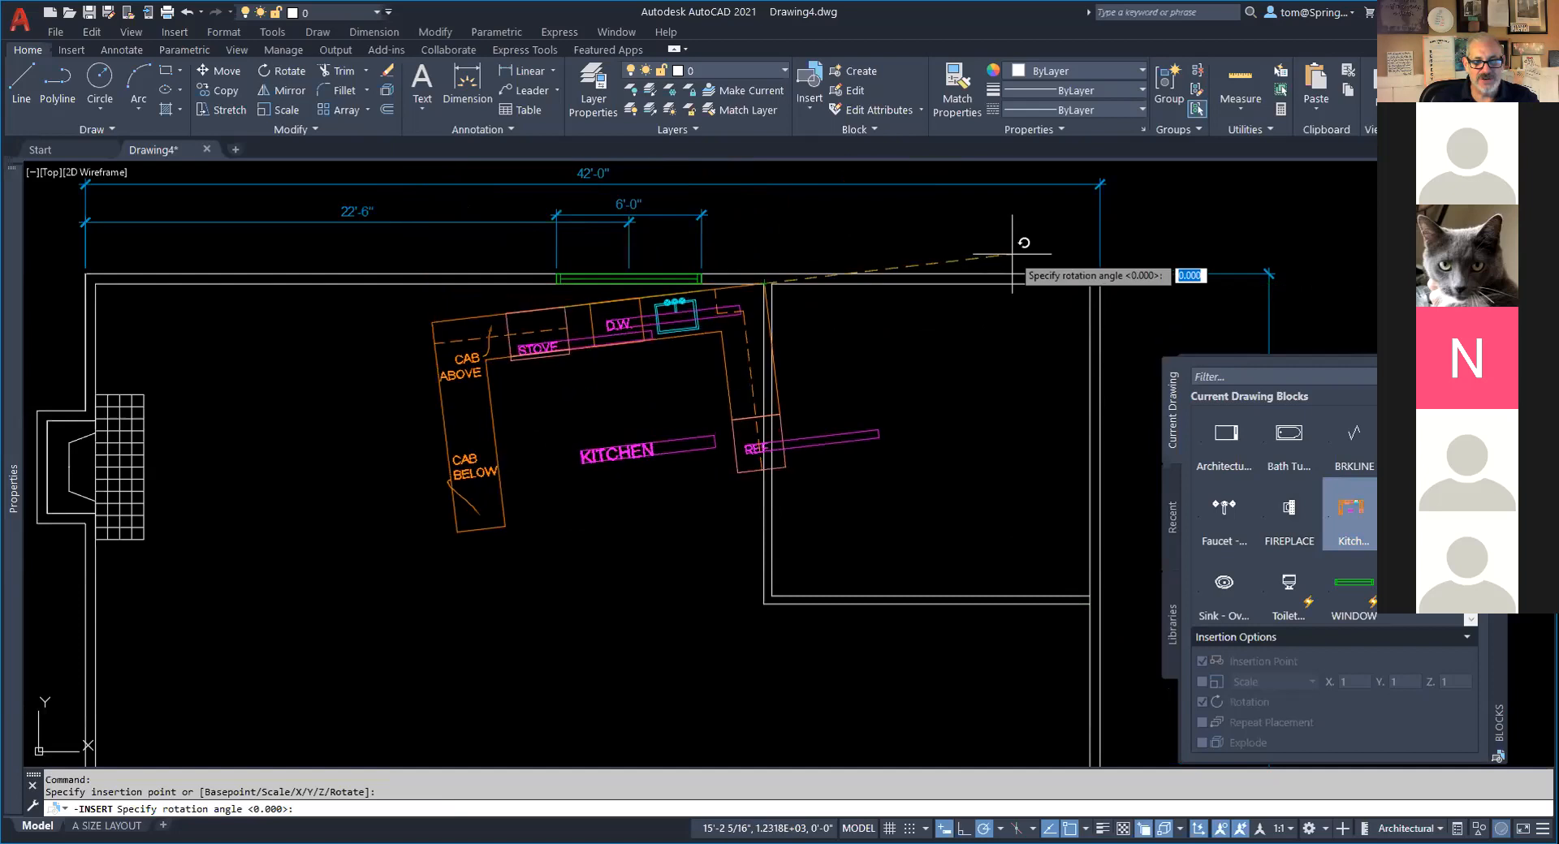
pyautogui.click(1000, 283)
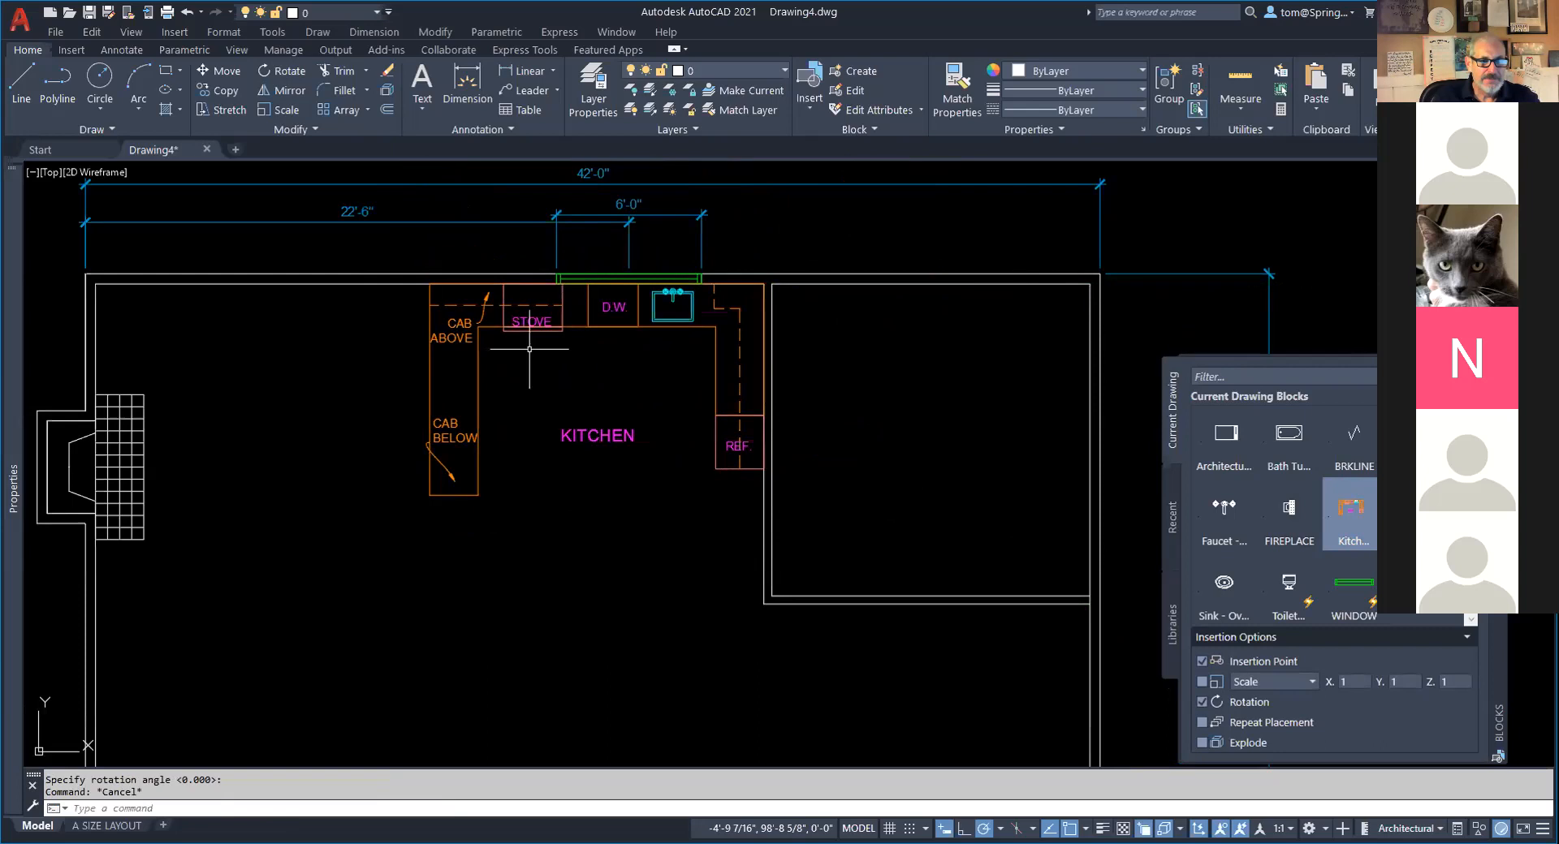
# Make A-Doors current and insert the door block on the lower wall, 6'6" left of the jog's exterior corner, at 0 rotation.
pyautogui.scroll(-2, 559, 482)
pyautogui.scroll(-1, 559, 481)
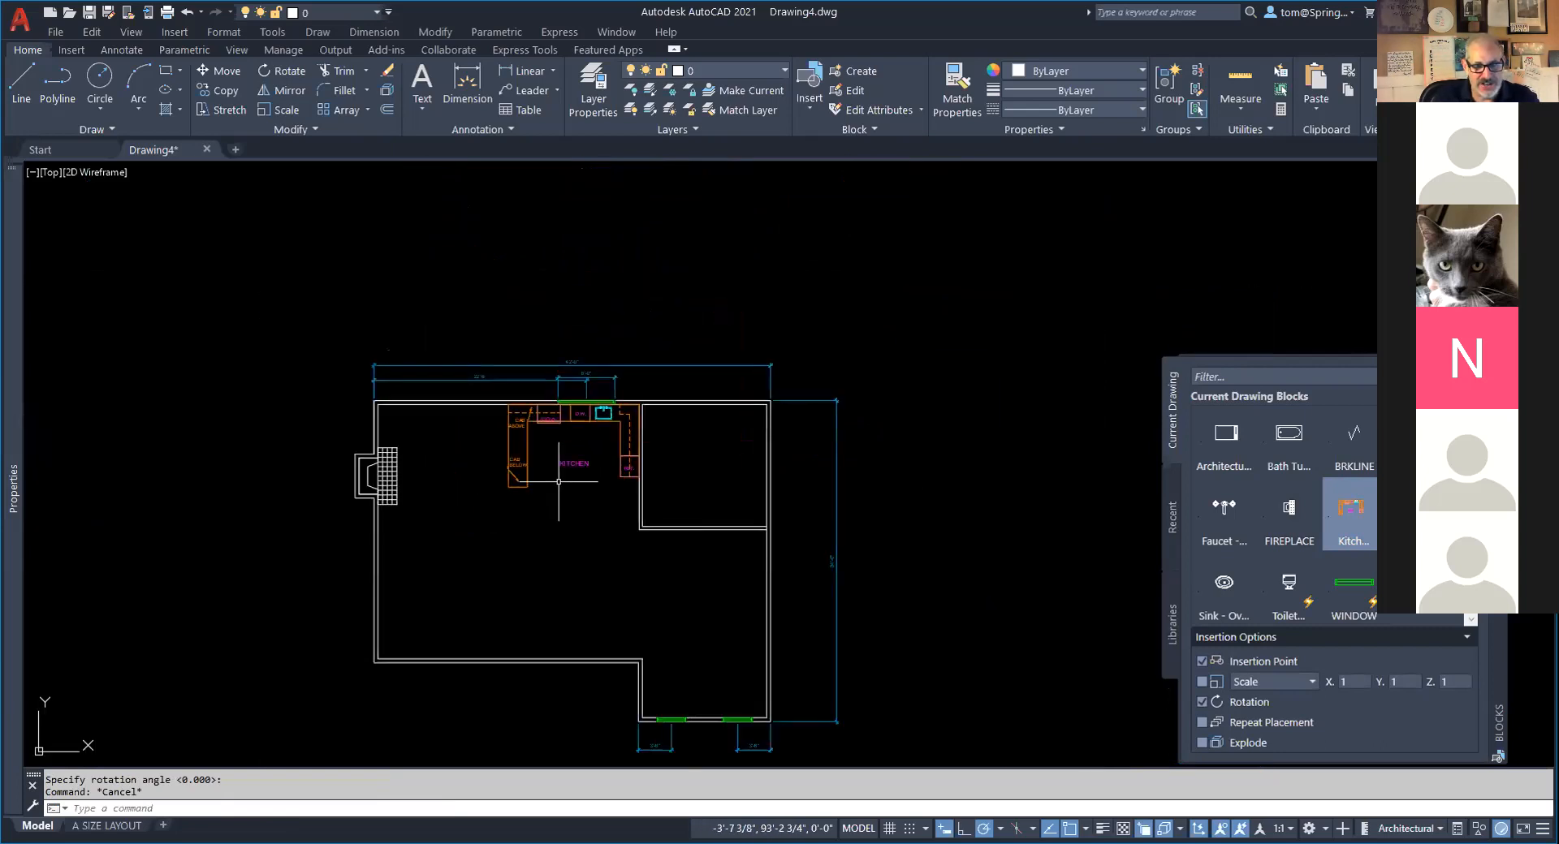
pyautogui.moveTo(602, 546); pyautogui.dragTo(630, 370, button='middle')
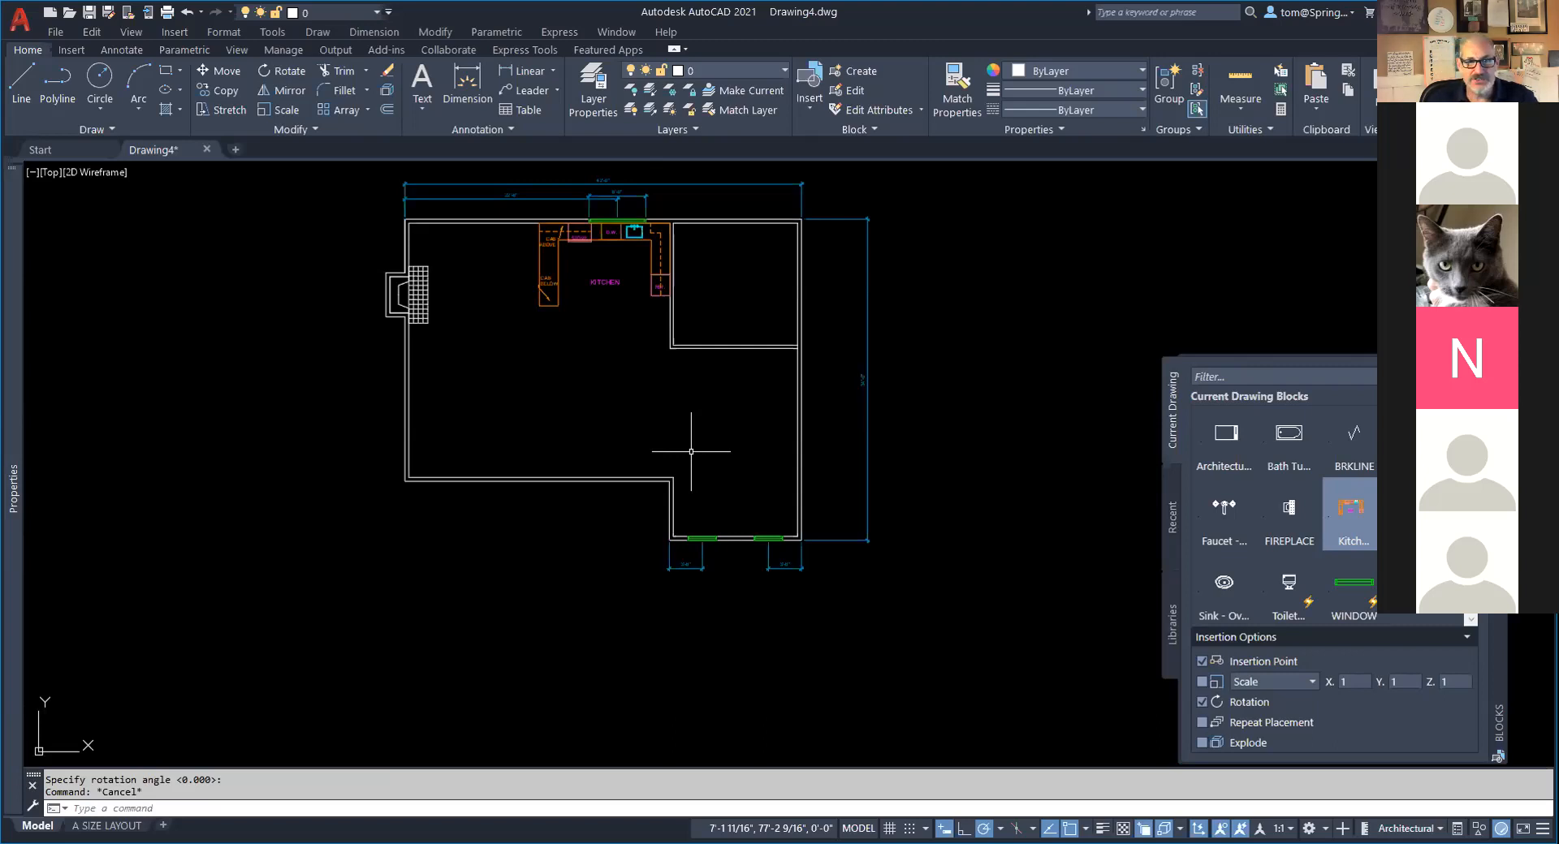
pyautogui.click(782, 66)
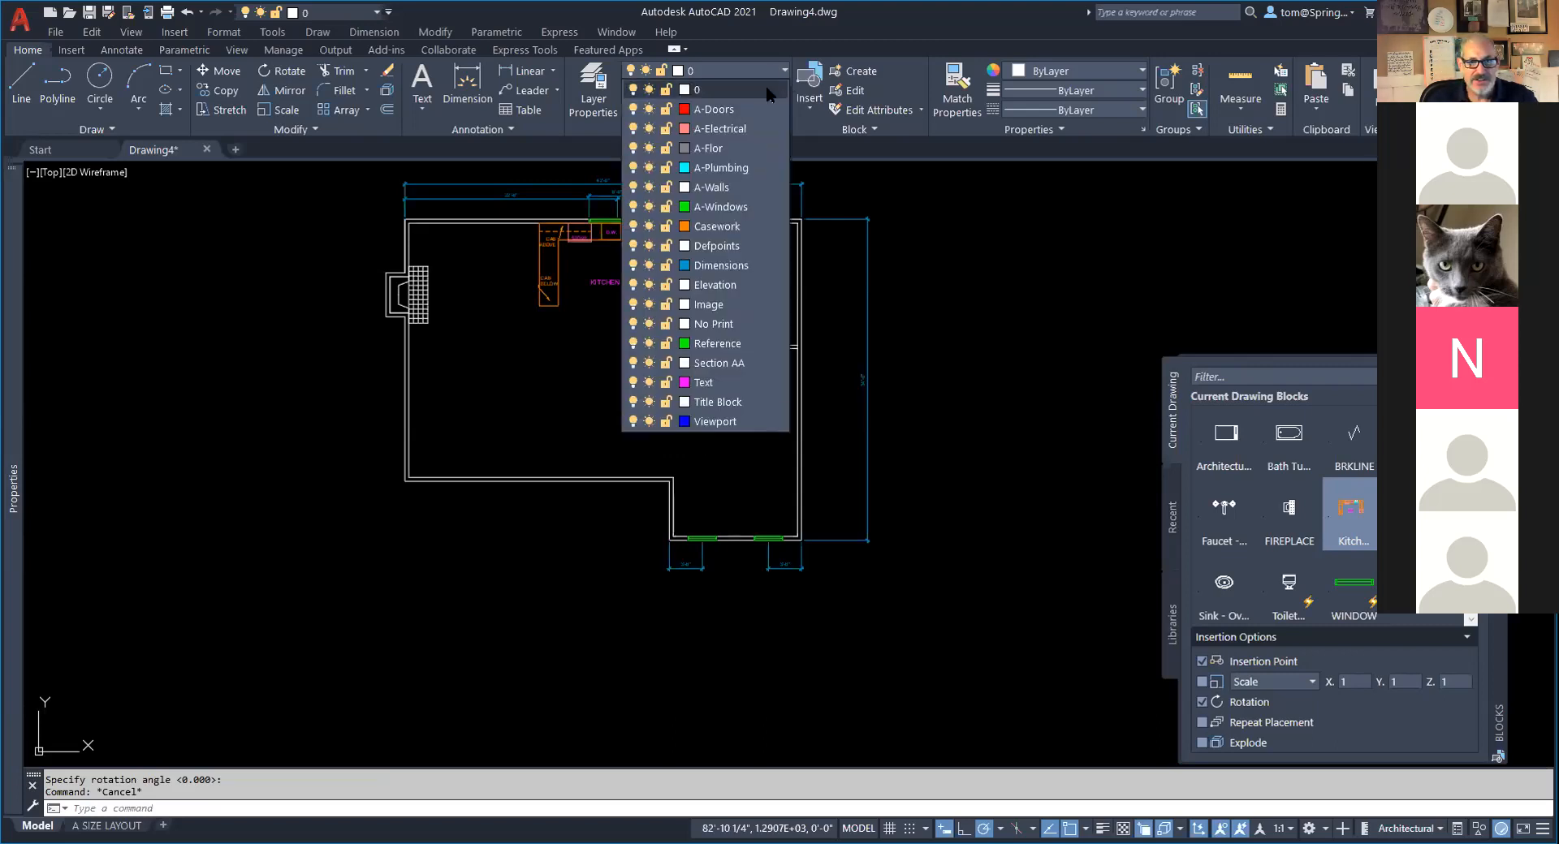
pyautogui.click(759, 109)
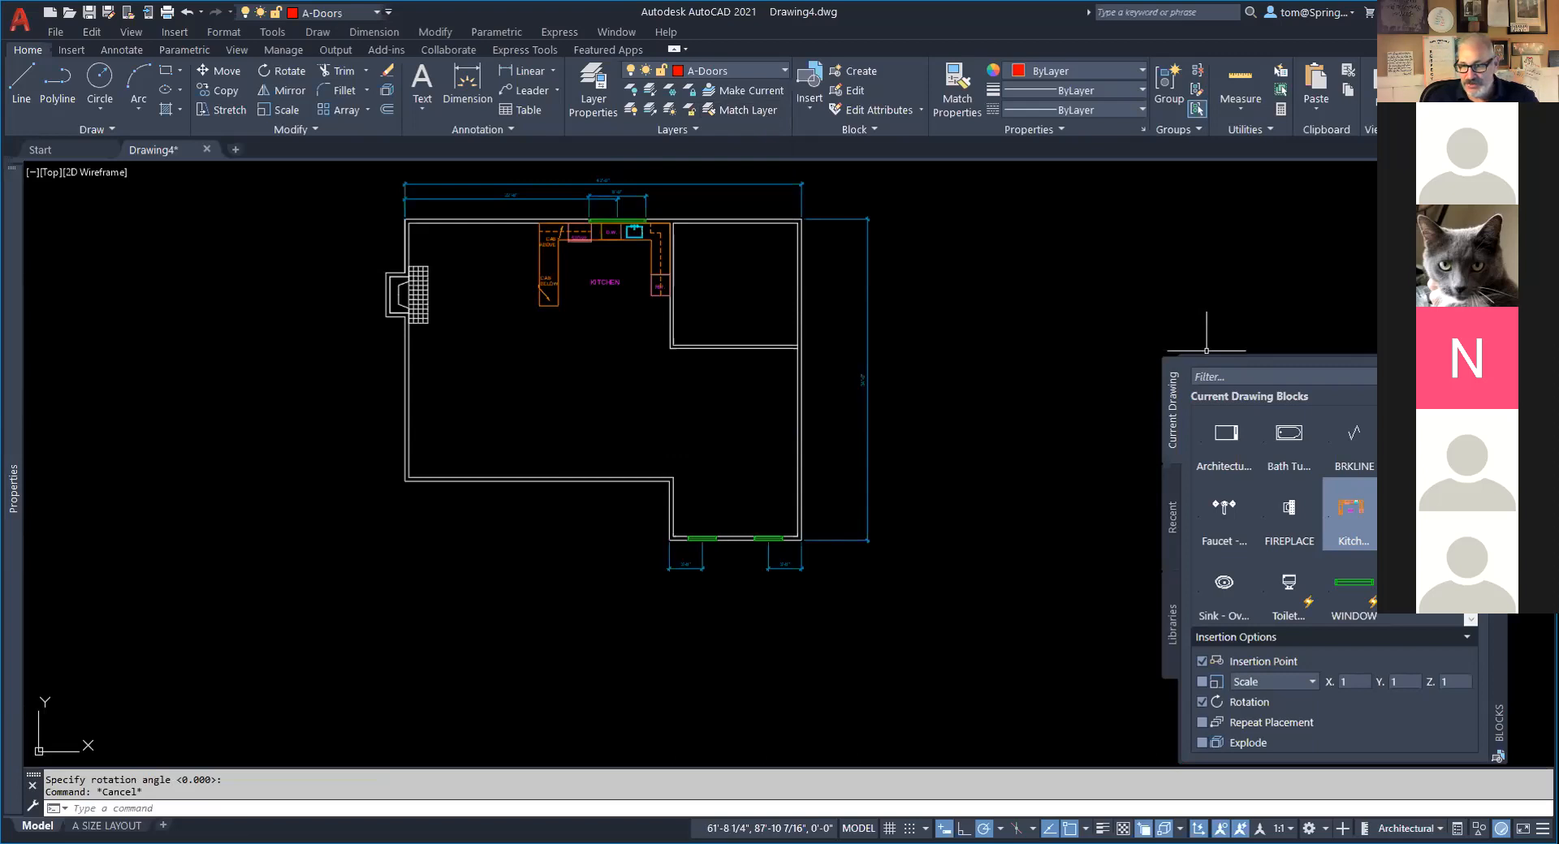
pyautogui.click(1418, 442)
pyautogui.scroll(4, 670, 477)
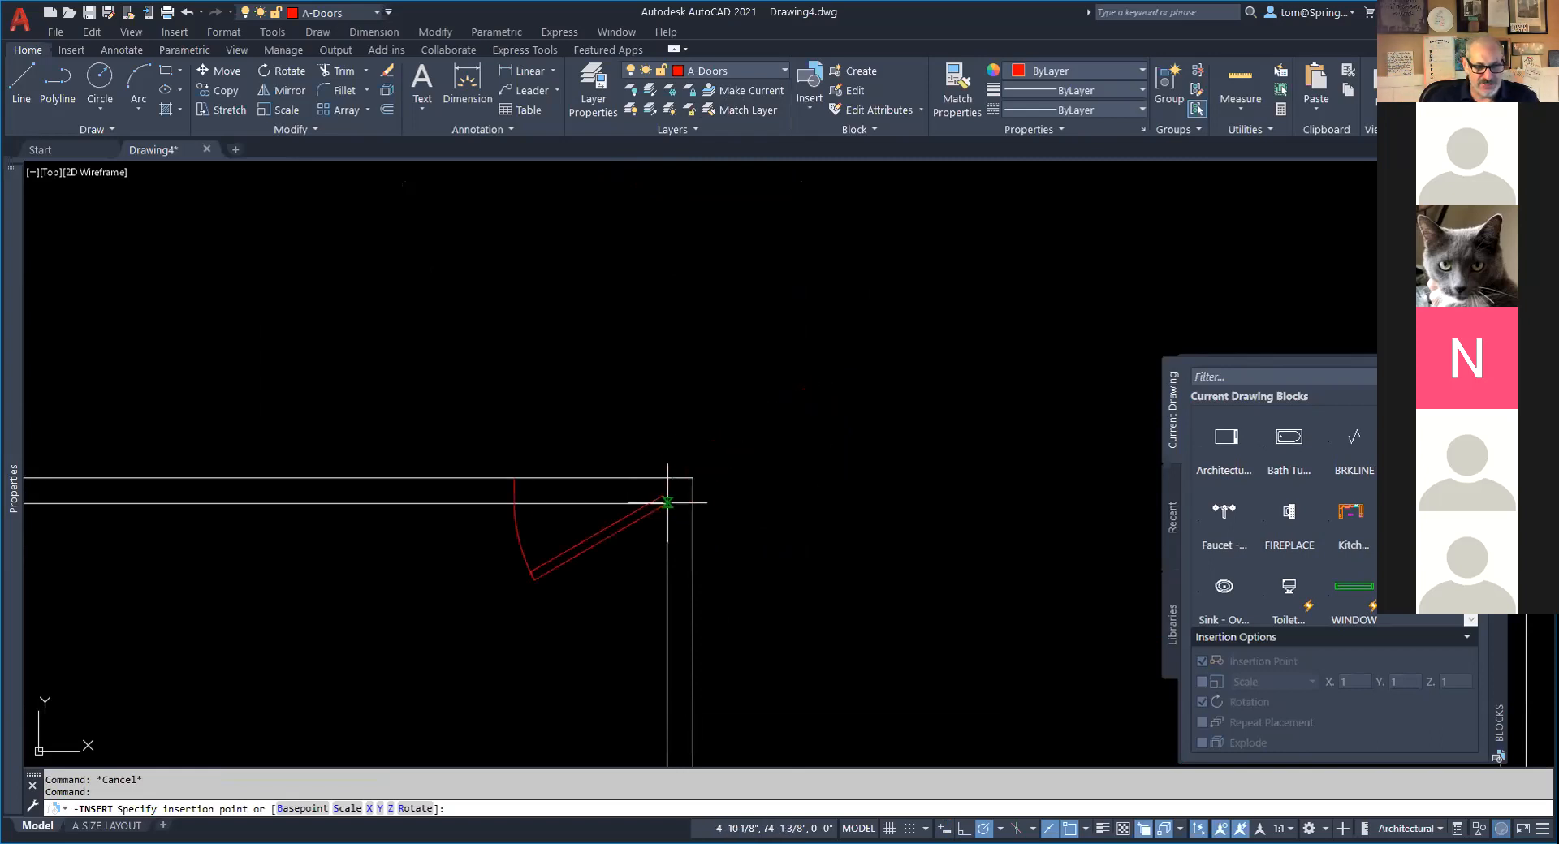
pyautogui.write('6')
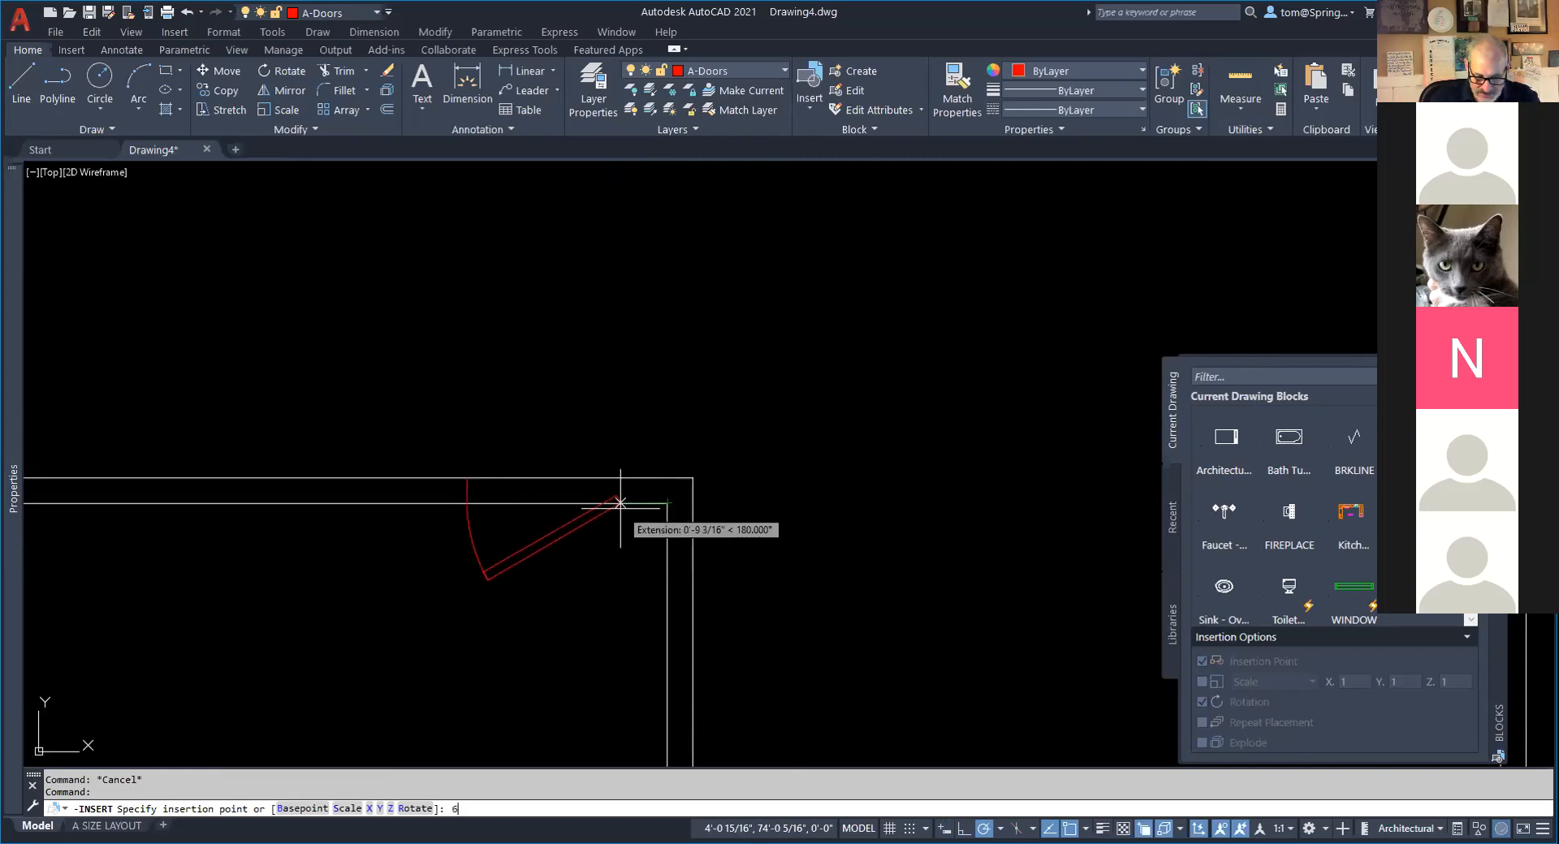
pyautogui.write("'6")
pyautogui.press('Return')
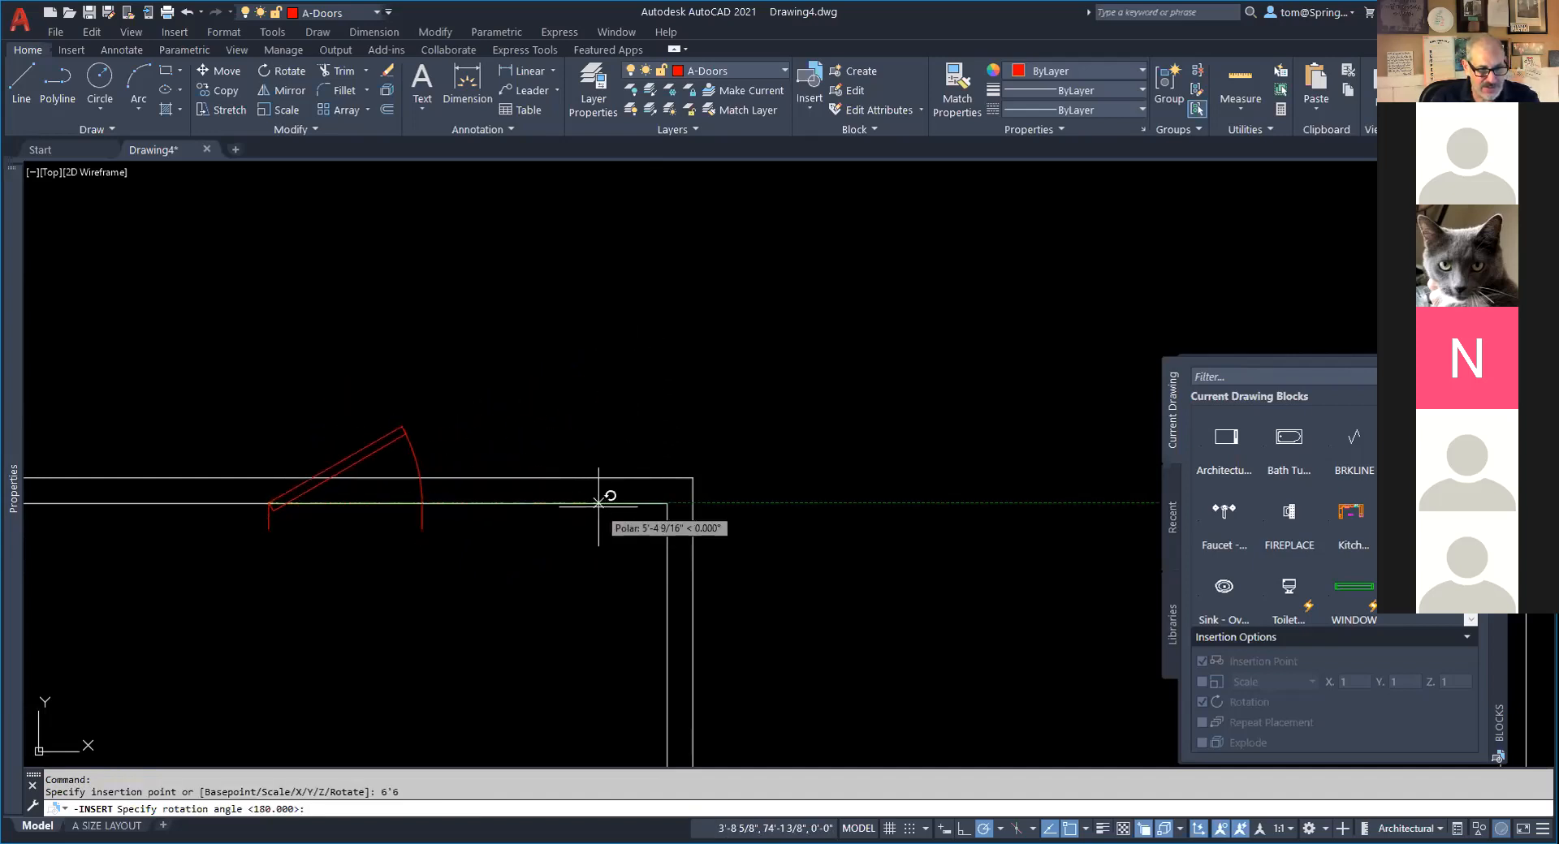
pyautogui.press('Escape')
# Move the door block straight up so its lower jamb end sits on the wall's exterior face.
pyautogui.scroll(-4, 341, 543)
pyautogui.moveTo(347, 536); pyautogui.dragTo(714, 522, button='middle')
pyautogui.scroll(6, 712, 532)
pyautogui.scroll(2, 589, 504)
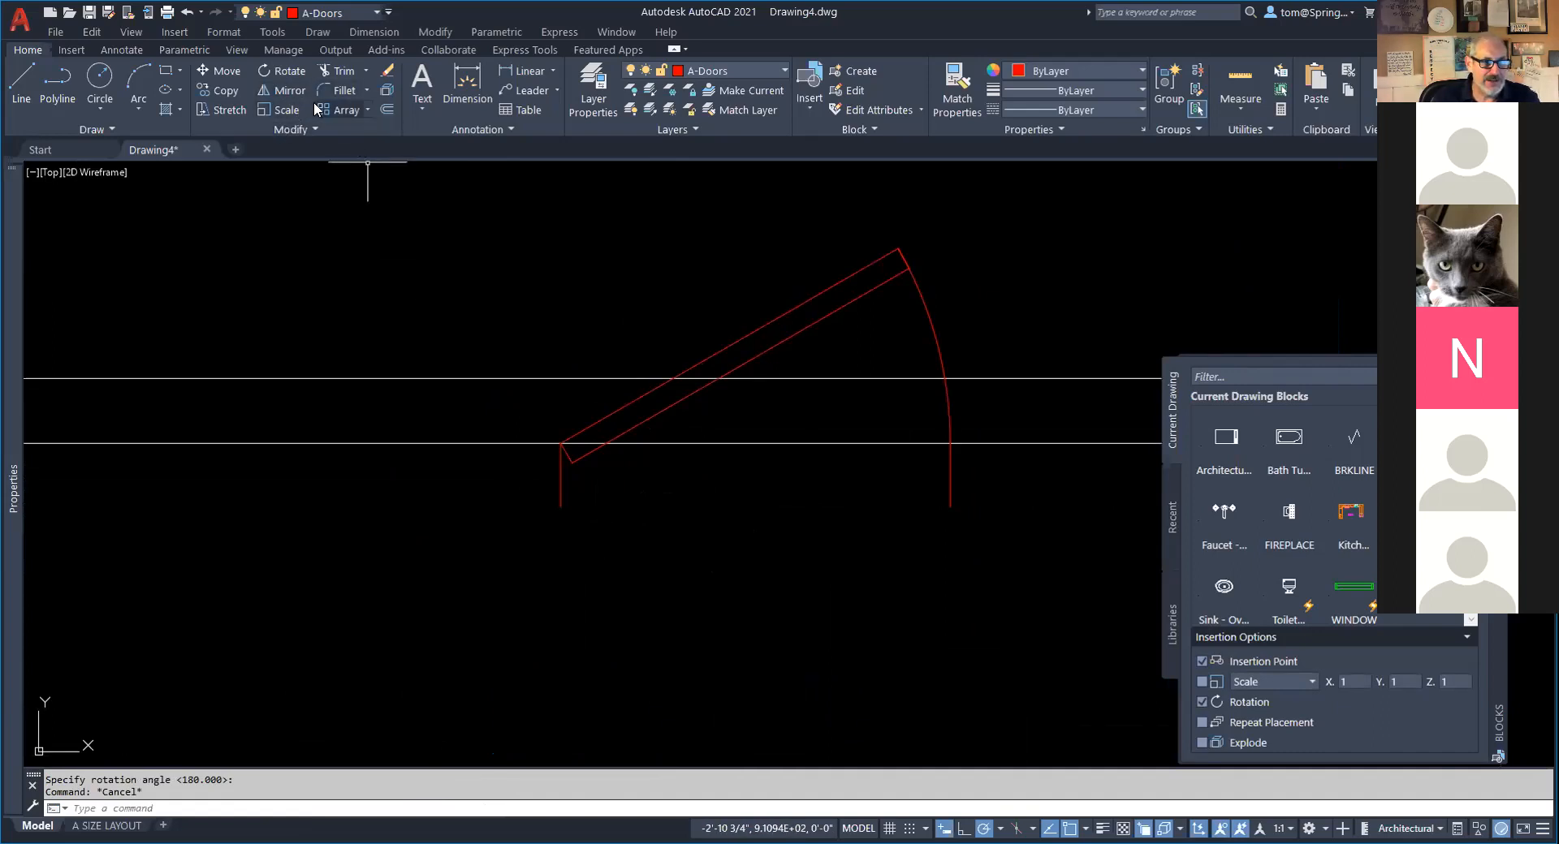
pyautogui.click(221, 72)
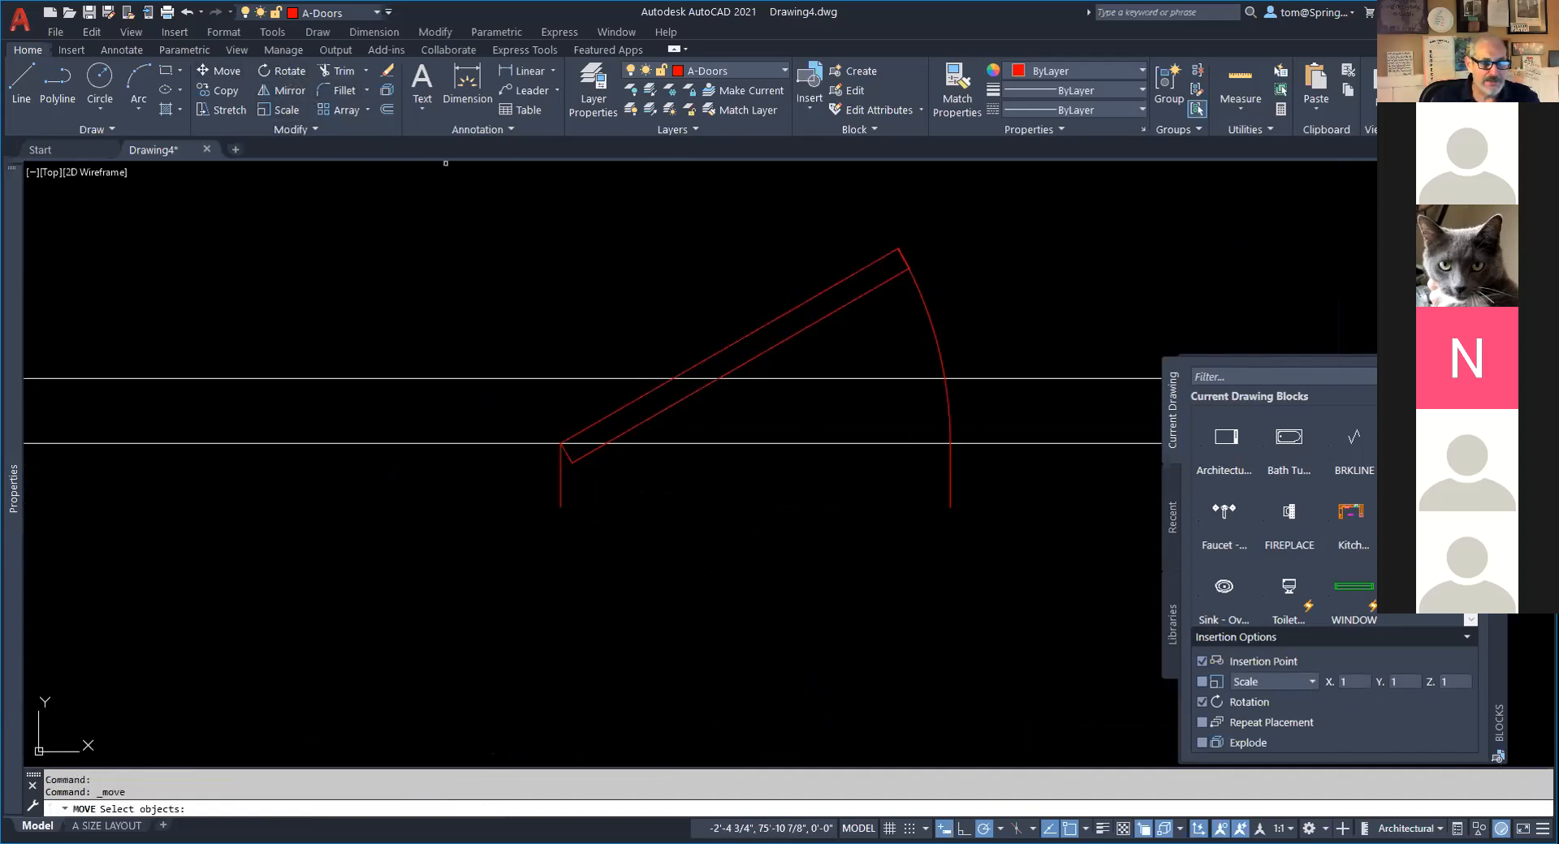
pyautogui.click(560, 487)
pyautogui.press('Return')
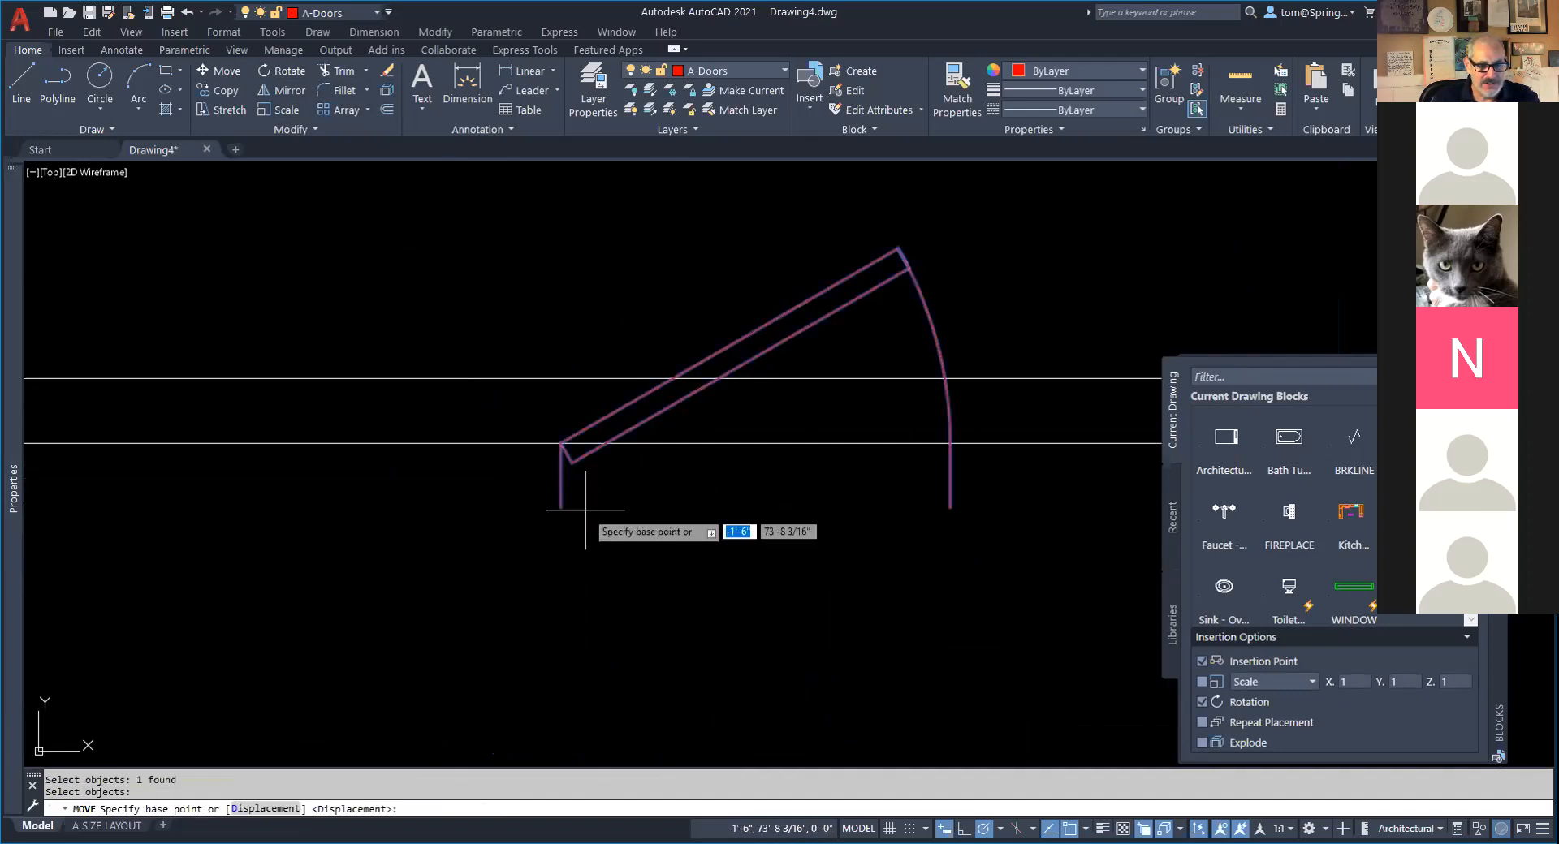
pyautogui.click(560, 507)
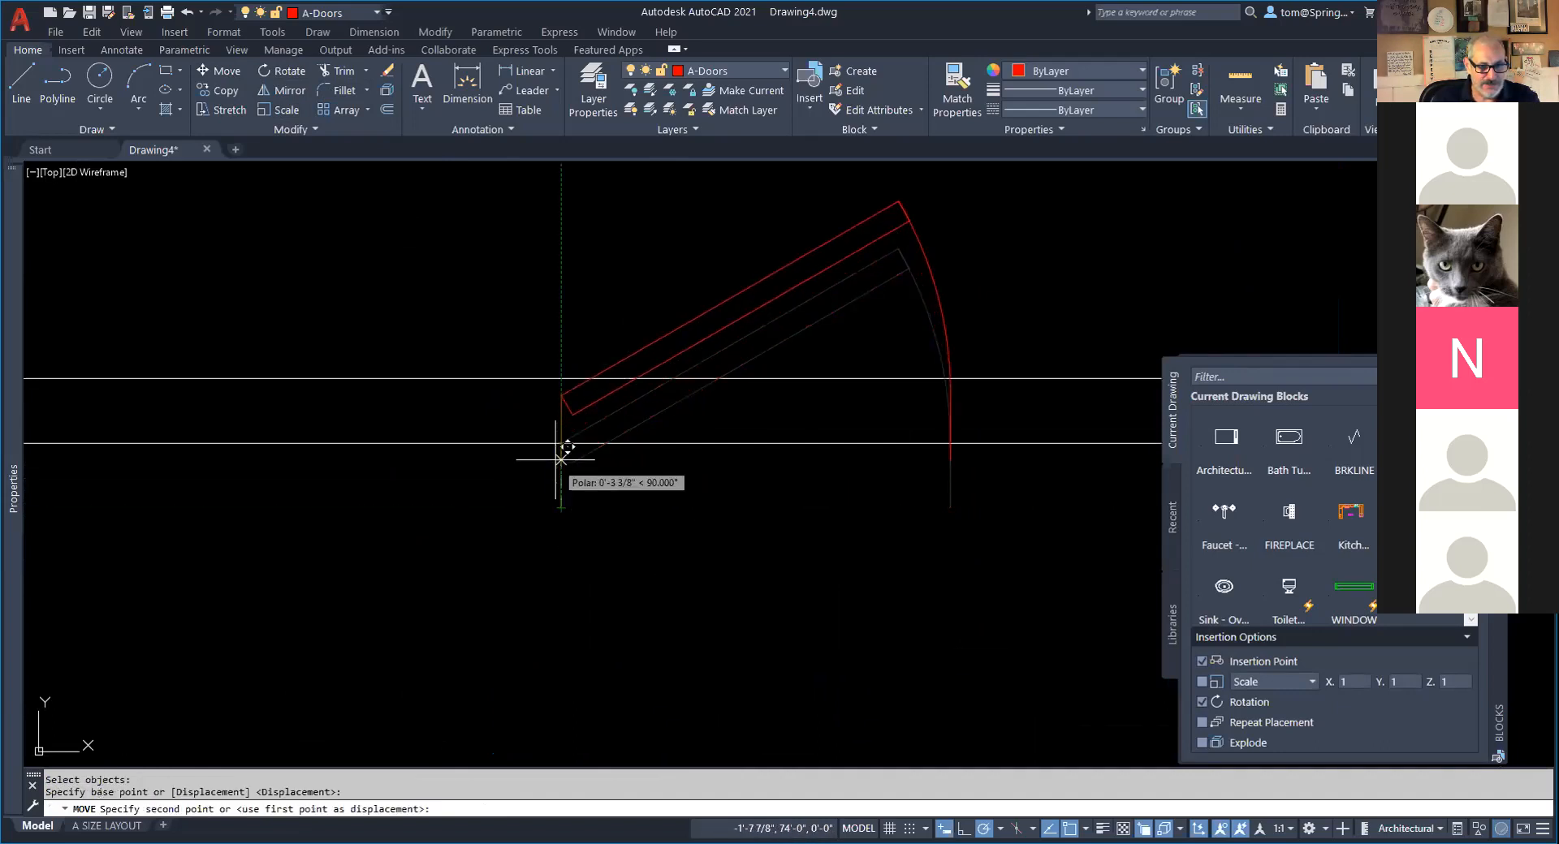
pyautogui.press('Escape')
pyautogui.scroll(-6, 793, 508)
pyautogui.scroll(-2, 793, 513)
pyautogui.moveTo(799, 522); pyautogui.dragTo(557, 498, button='middle')
pyautogui.scroll(2, 645, 488)
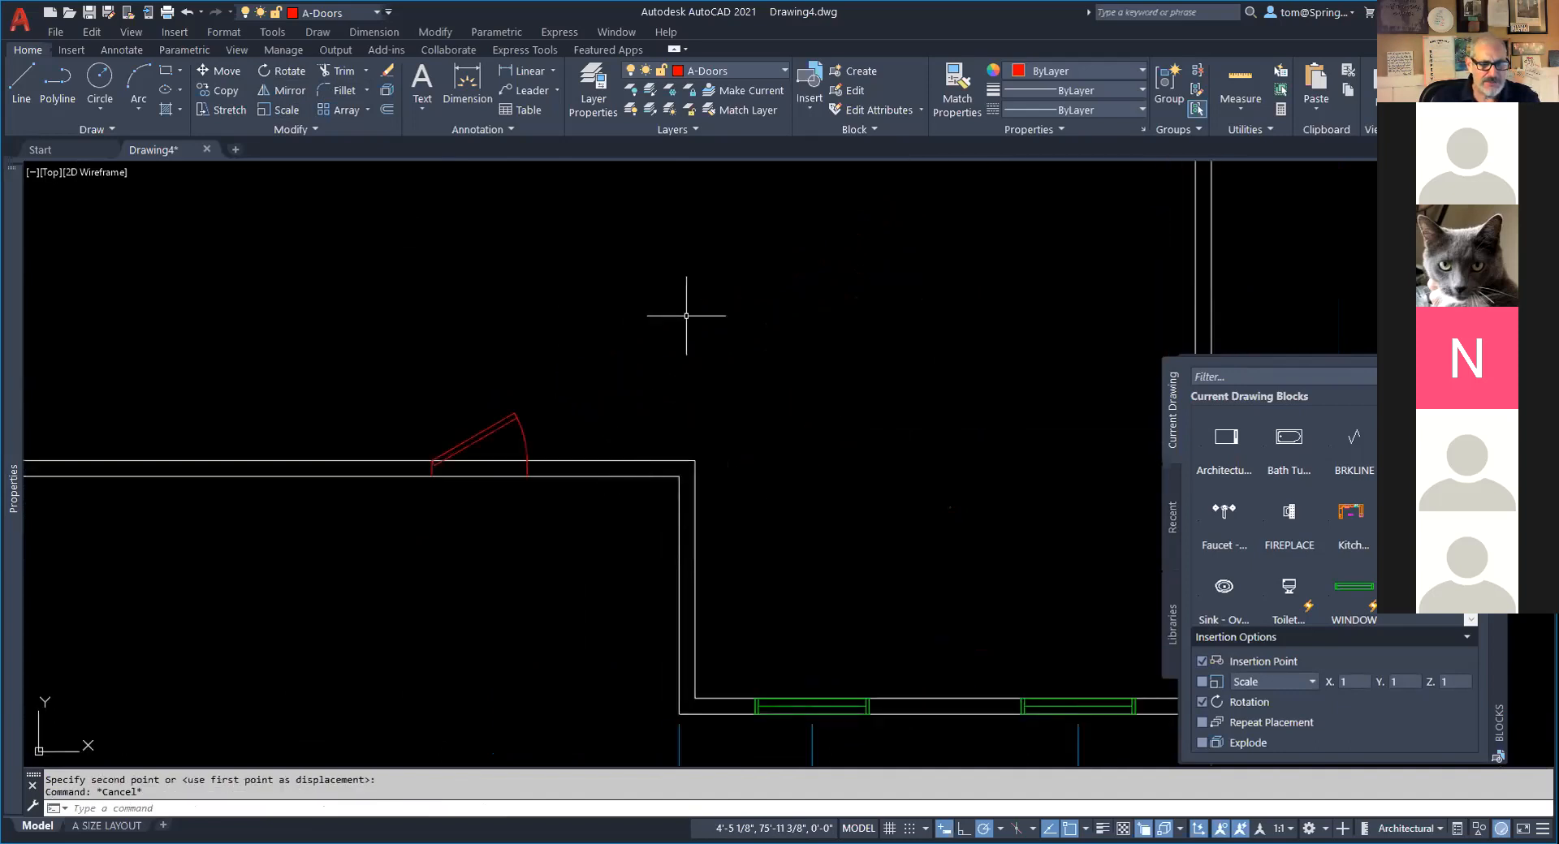
# Make Dimensions the current layer.
pyautogui.click(785, 71)
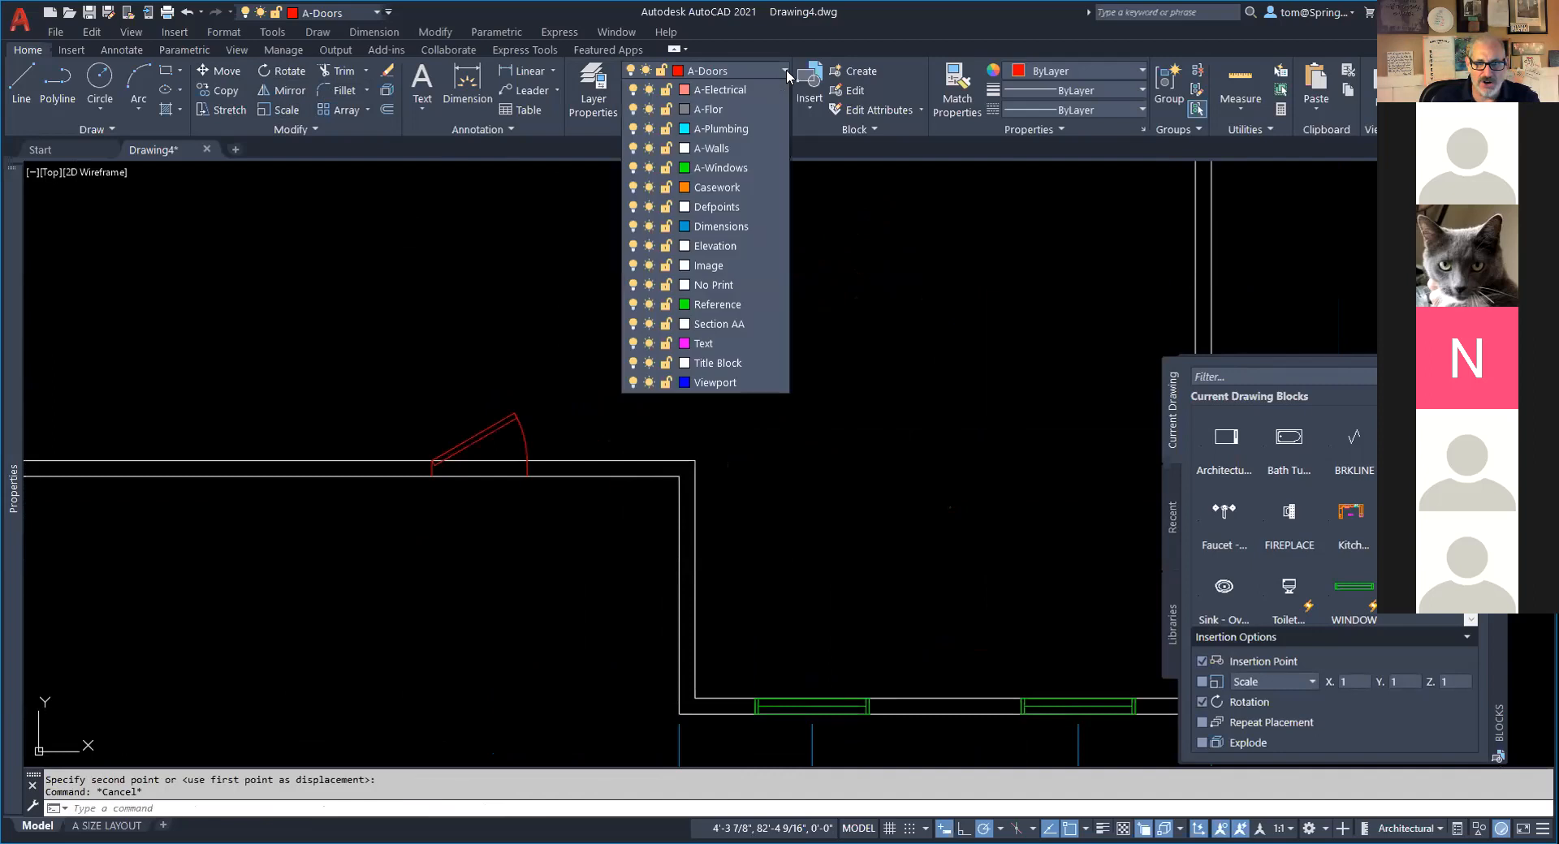
pyautogui.click(737, 268)
pyautogui.click(544, 72)
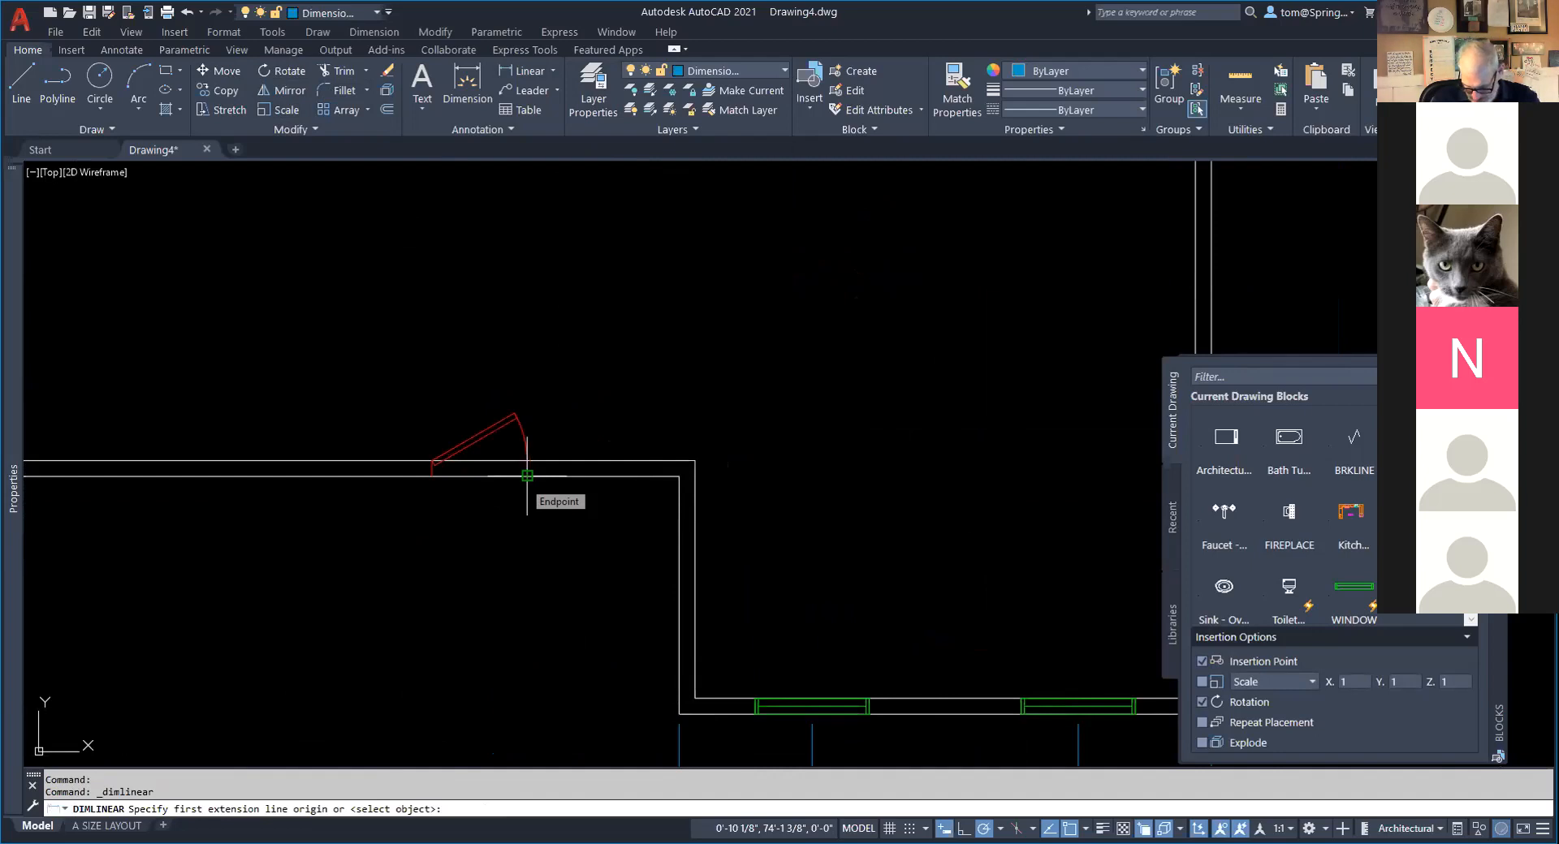
pyautogui.click(484, 460)
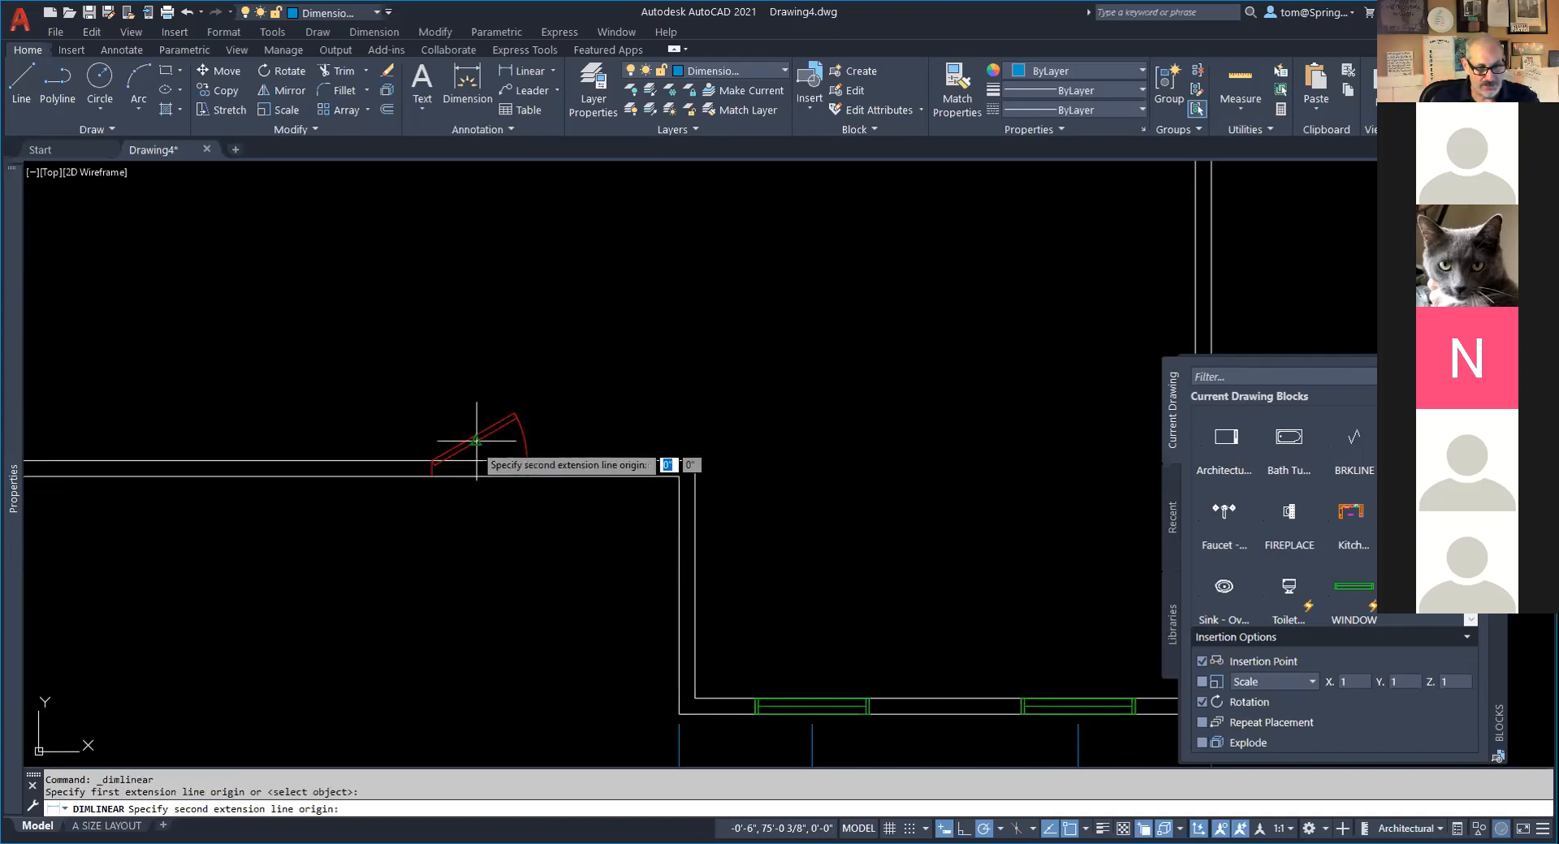
pyautogui.click(673, 477)
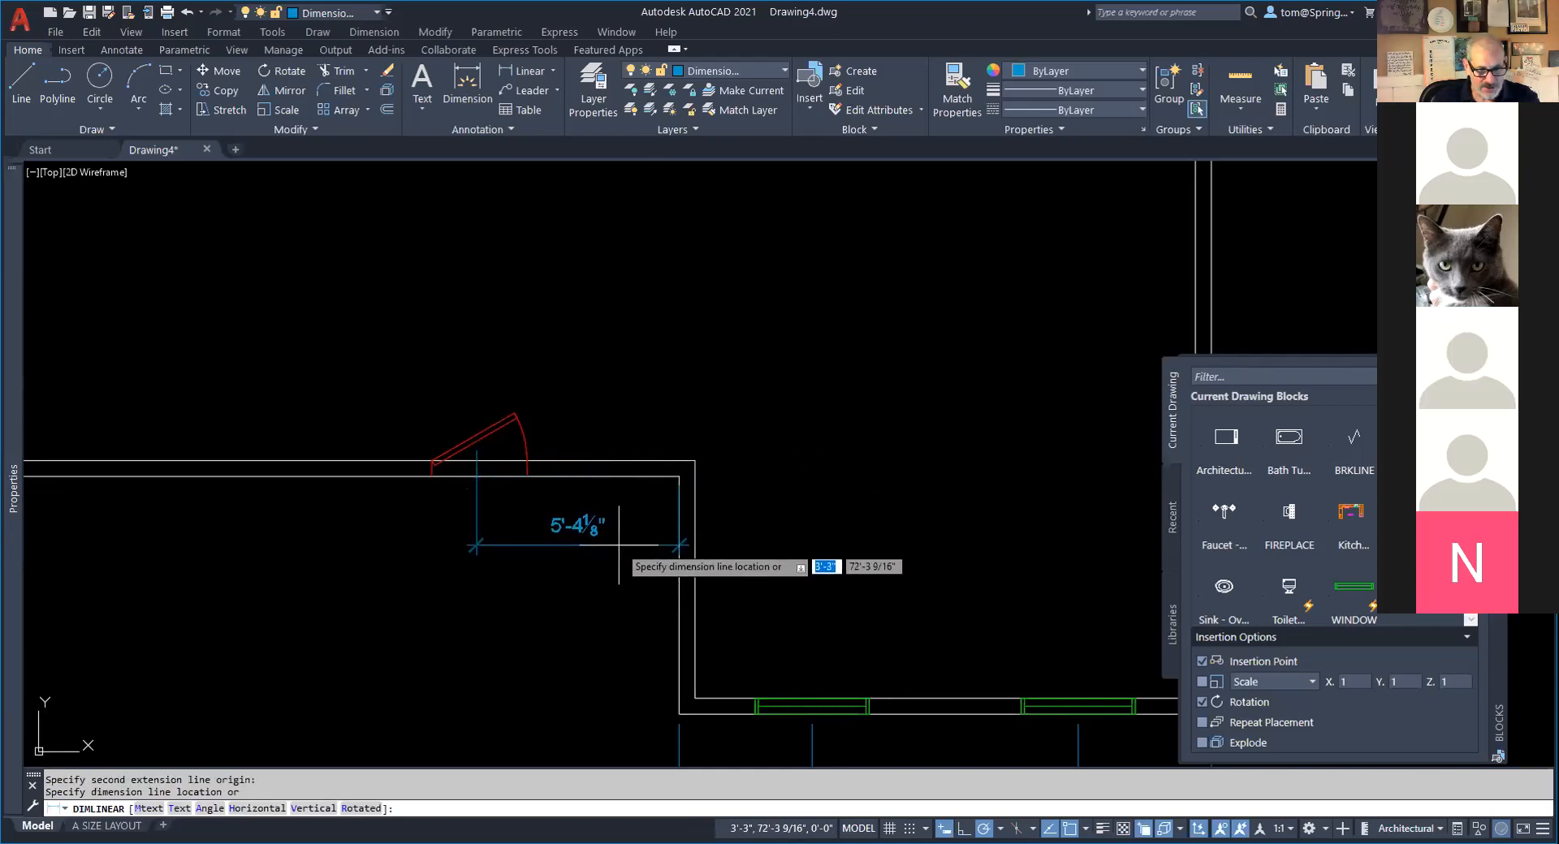
pyautogui.press('Escape')
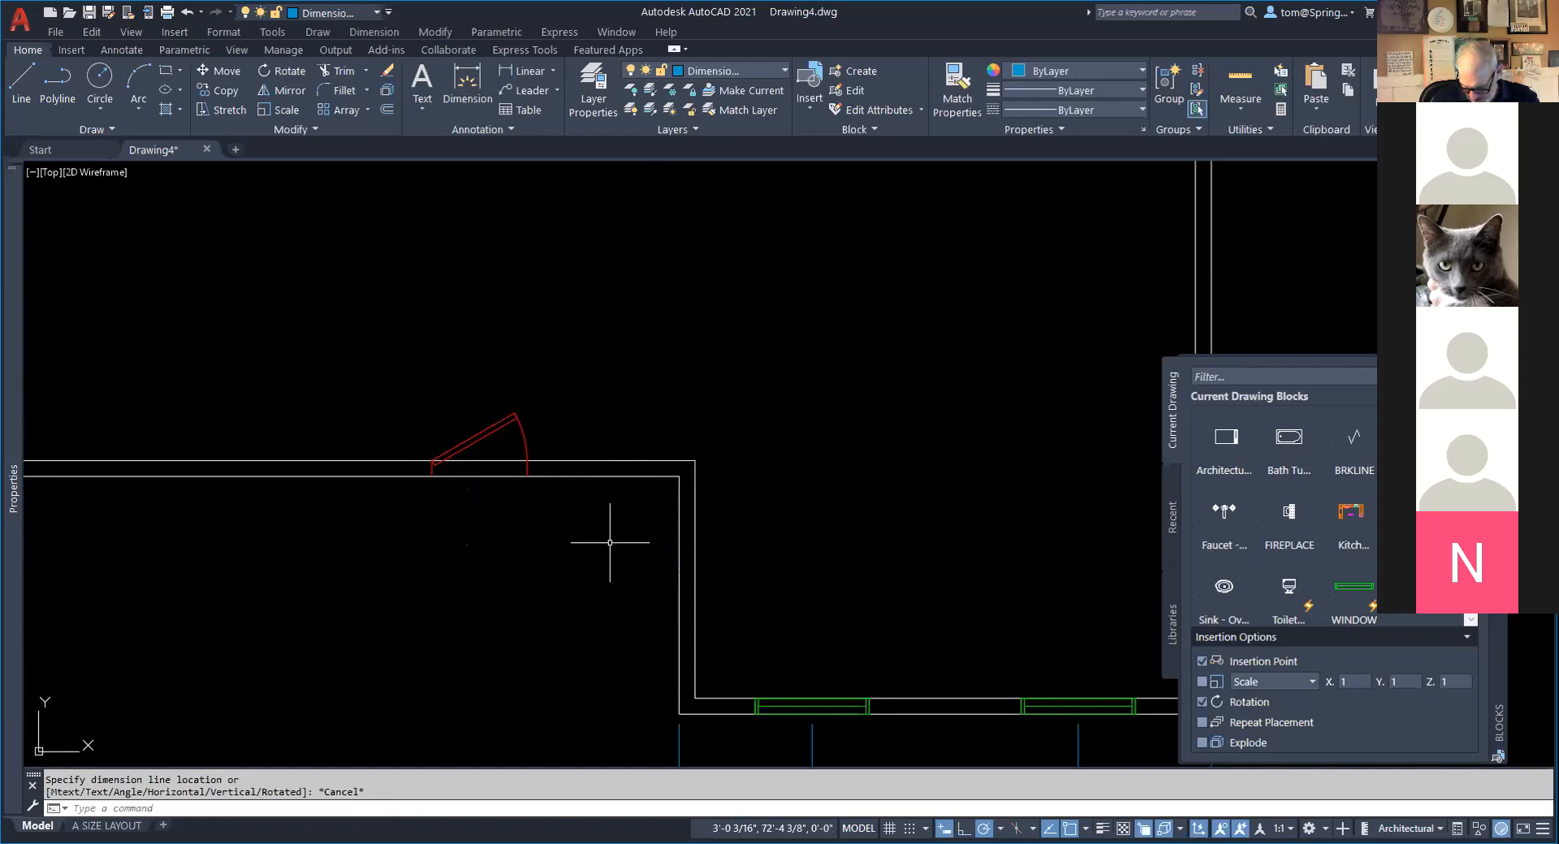
# Add a linear dimension from the door's hinge-side jamb to the jog's exterior corner, placing it below the wall.
pyautogui.click(529, 70)
pyautogui.click(431, 477)
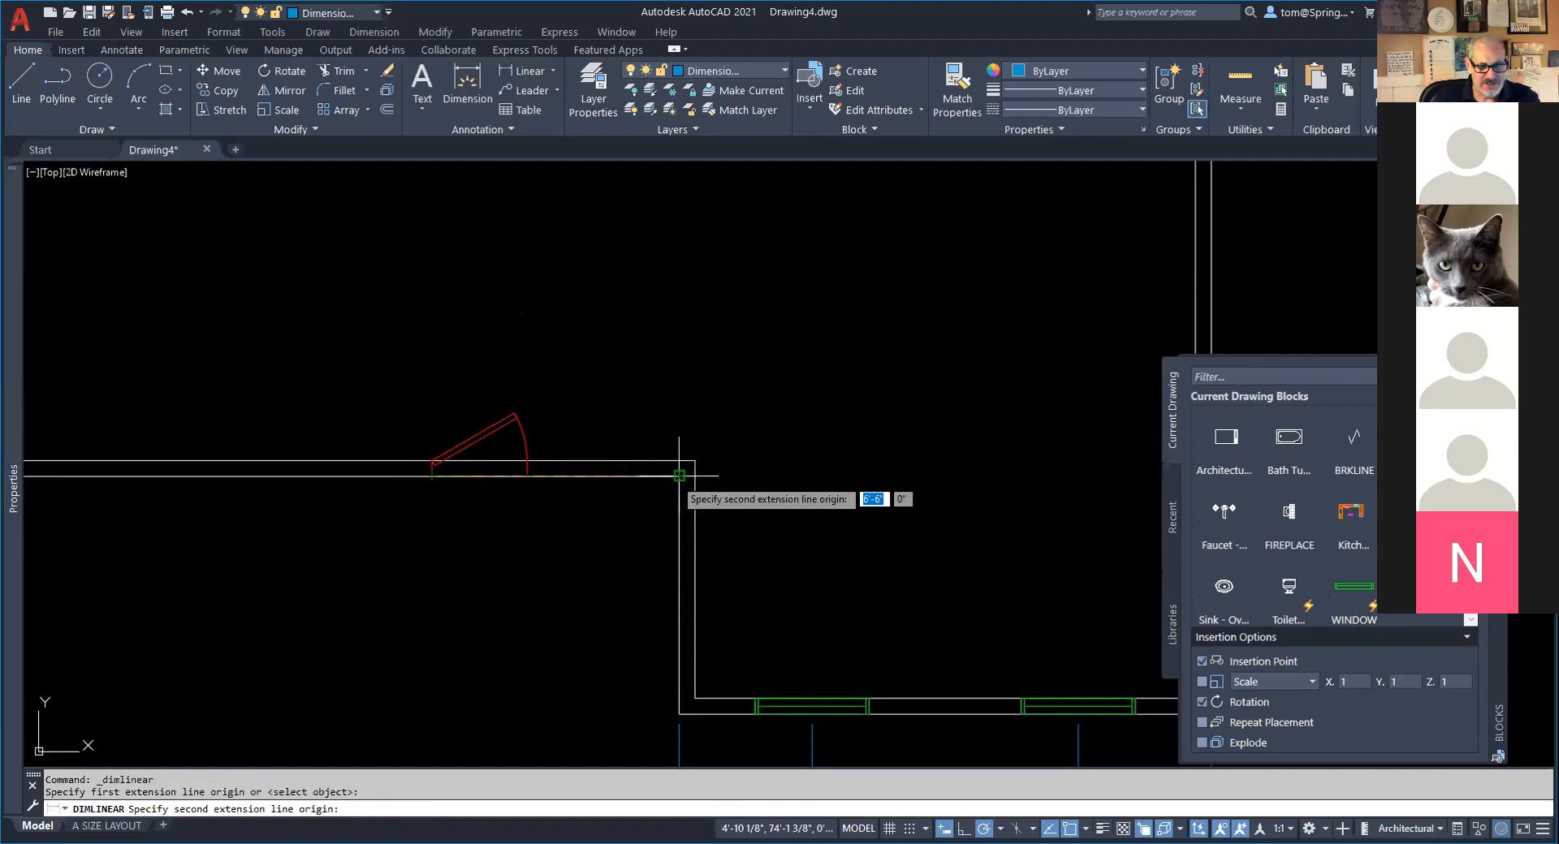
pyautogui.click(679, 477)
pyautogui.click(645, 558)
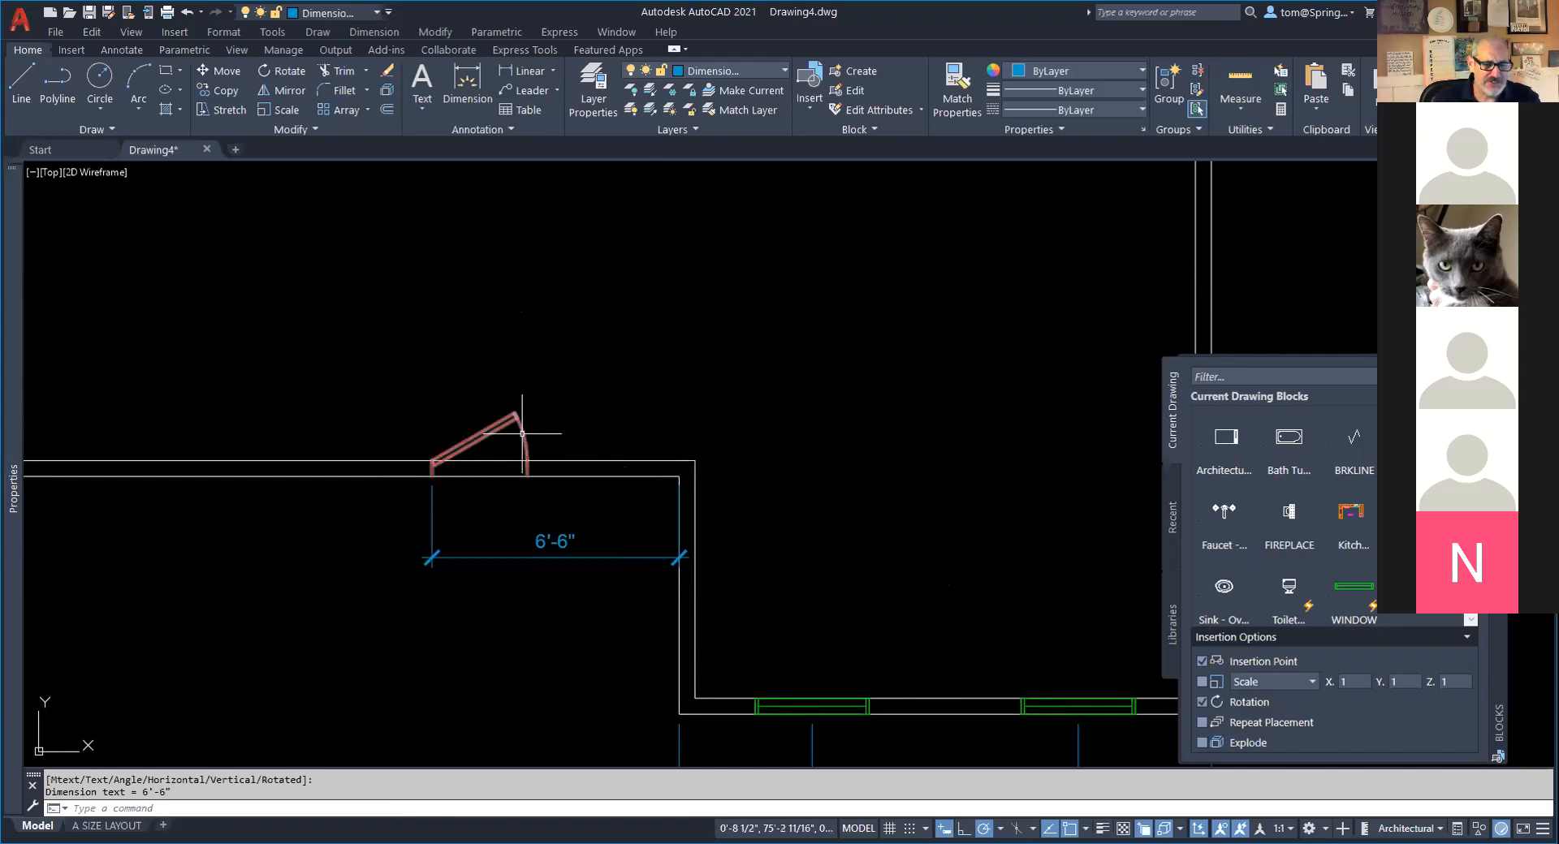
# Stretch the door block's wall-thickness grip downward so the jamb extends past the wall's exterior face.
pyautogui.scroll(2, 485, 473)
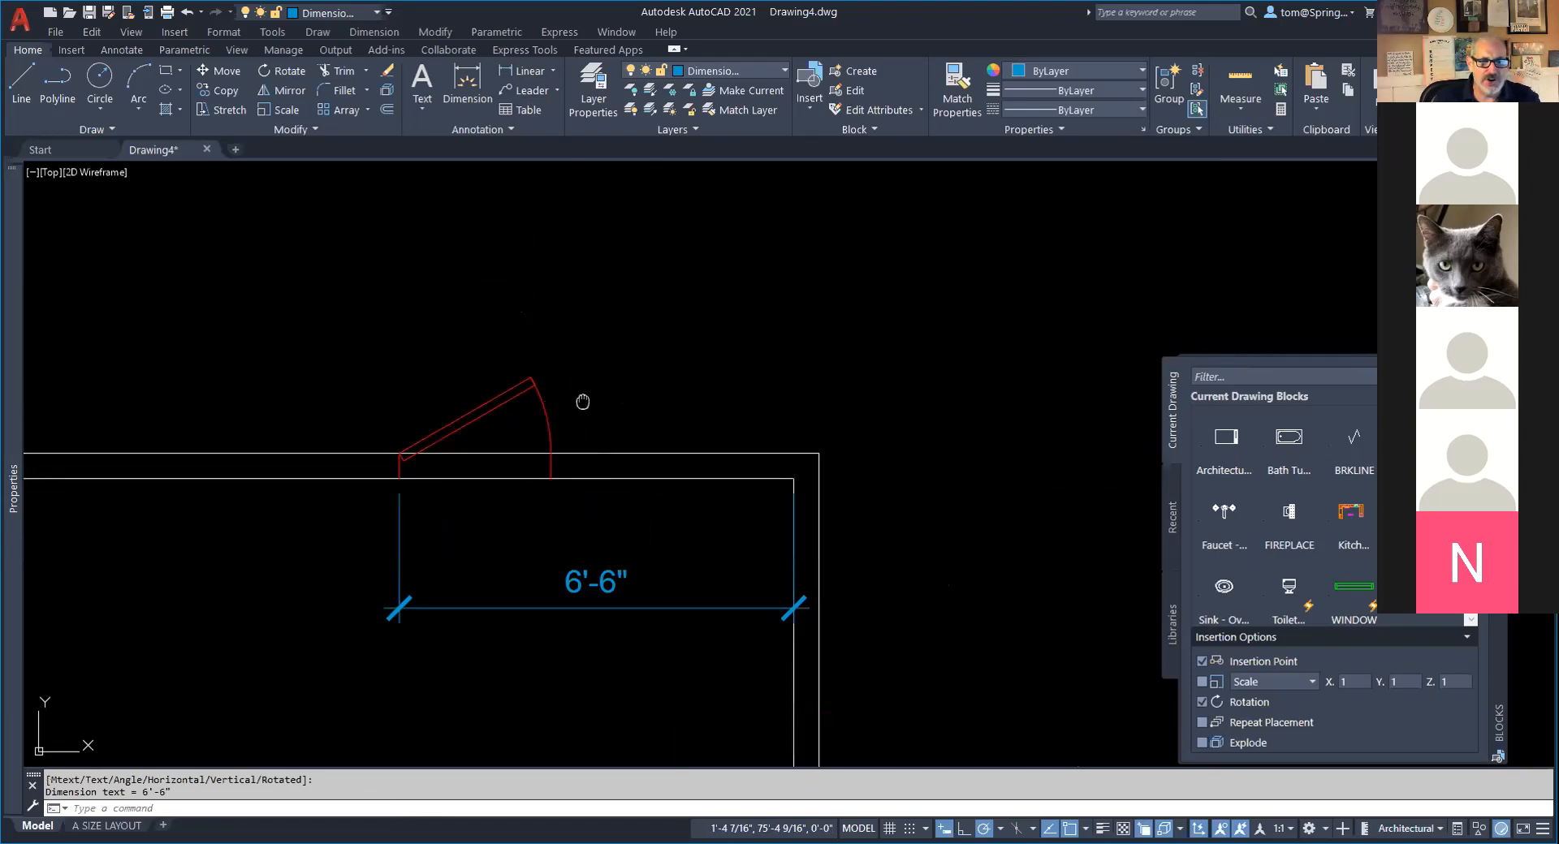
pyautogui.moveTo(582, 401); pyautogui.dragTo(746, 368, button='middle')
pyautogui.click(712, 387)
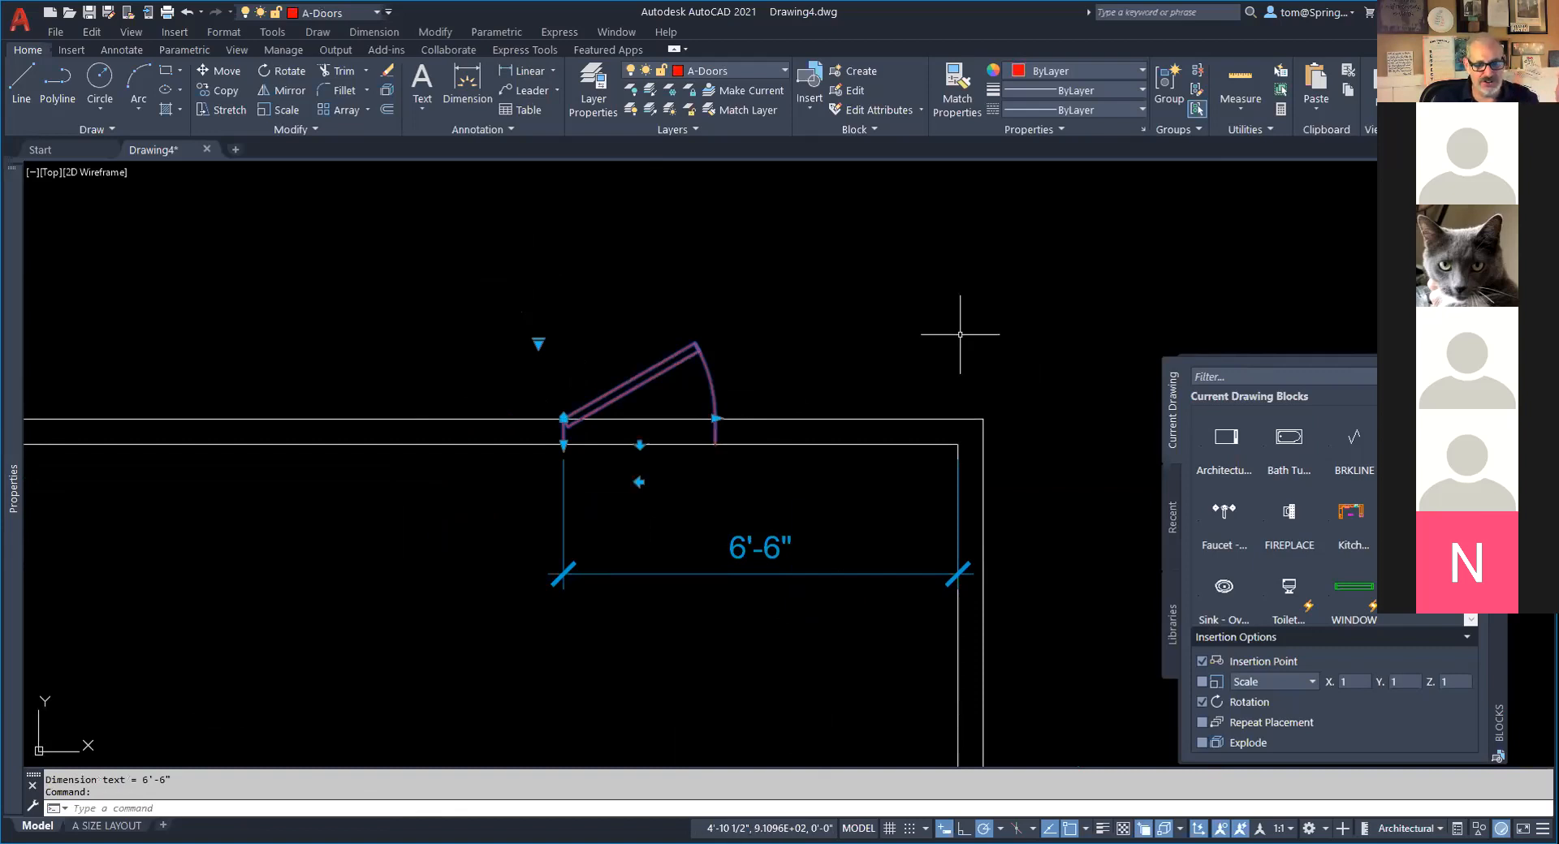
pyautogui.scroll(6, 574, 430)
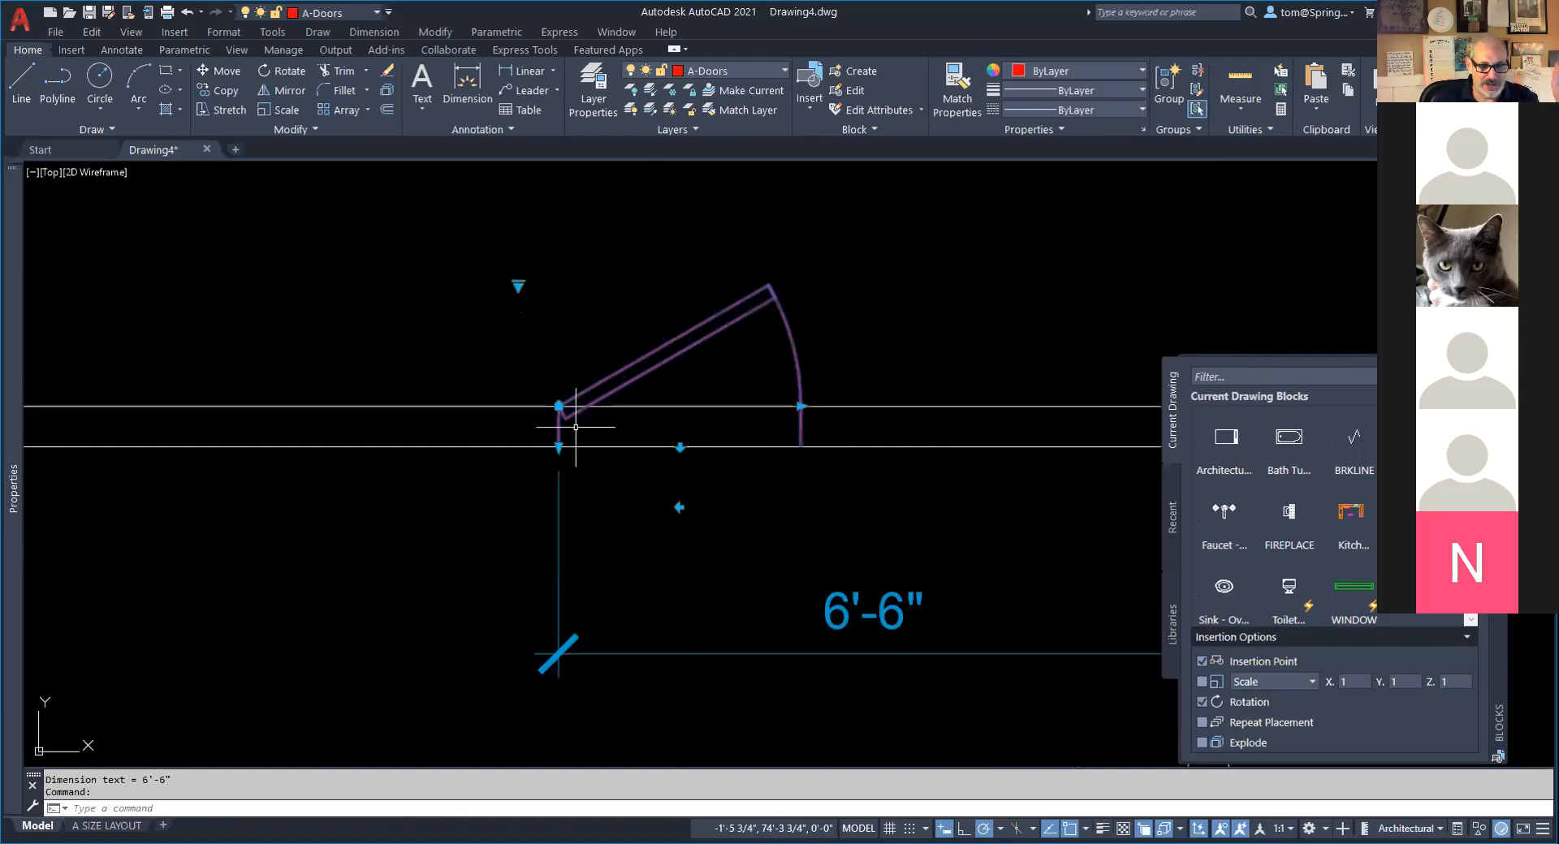
pyautogui.scroll(4, 575, 427)
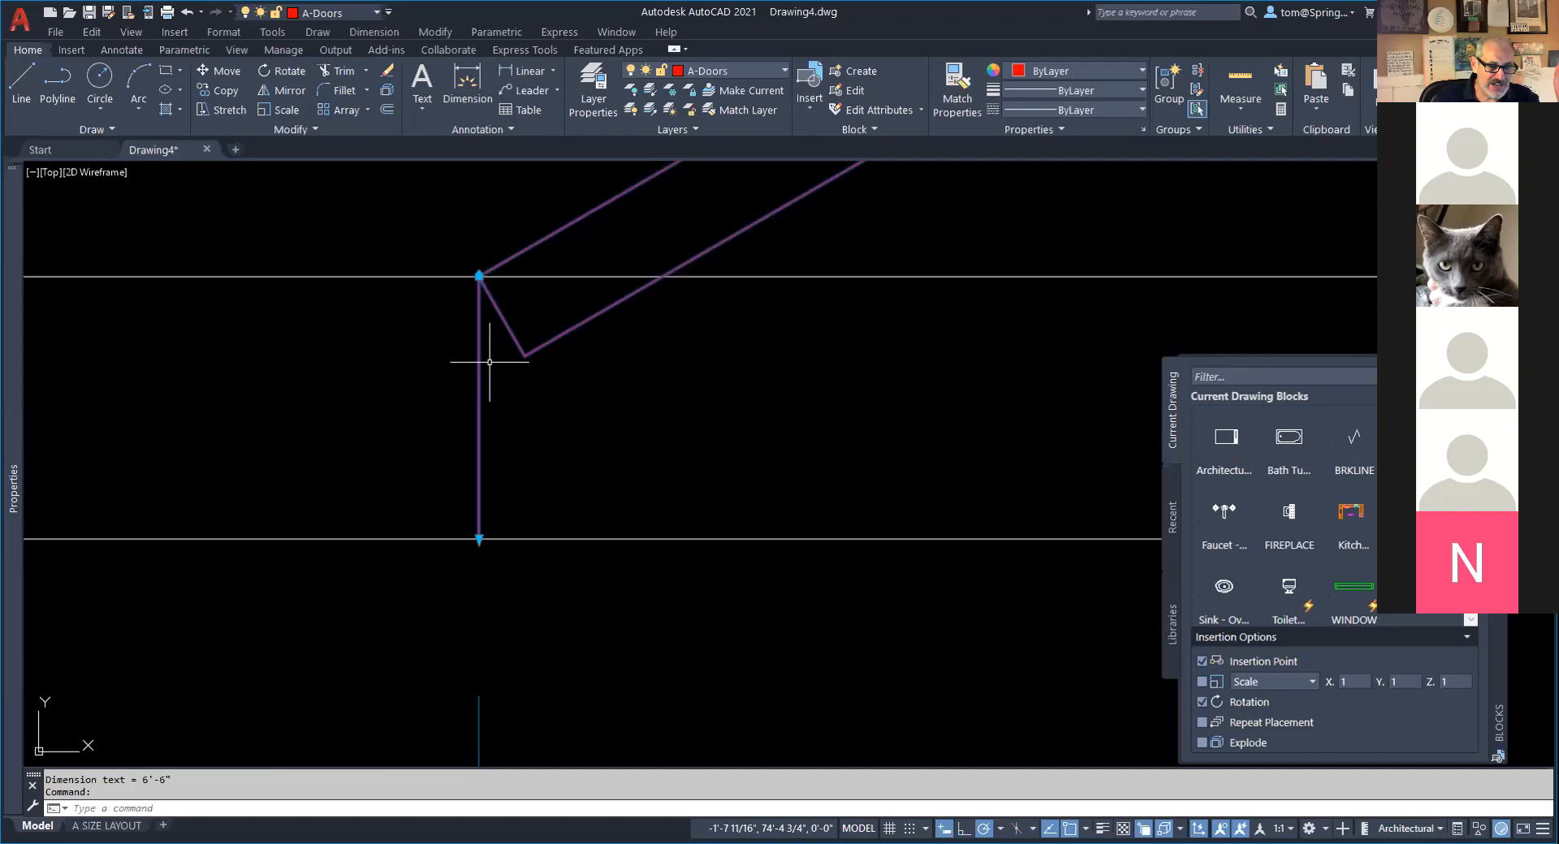
pyautogui.click(479, 537)
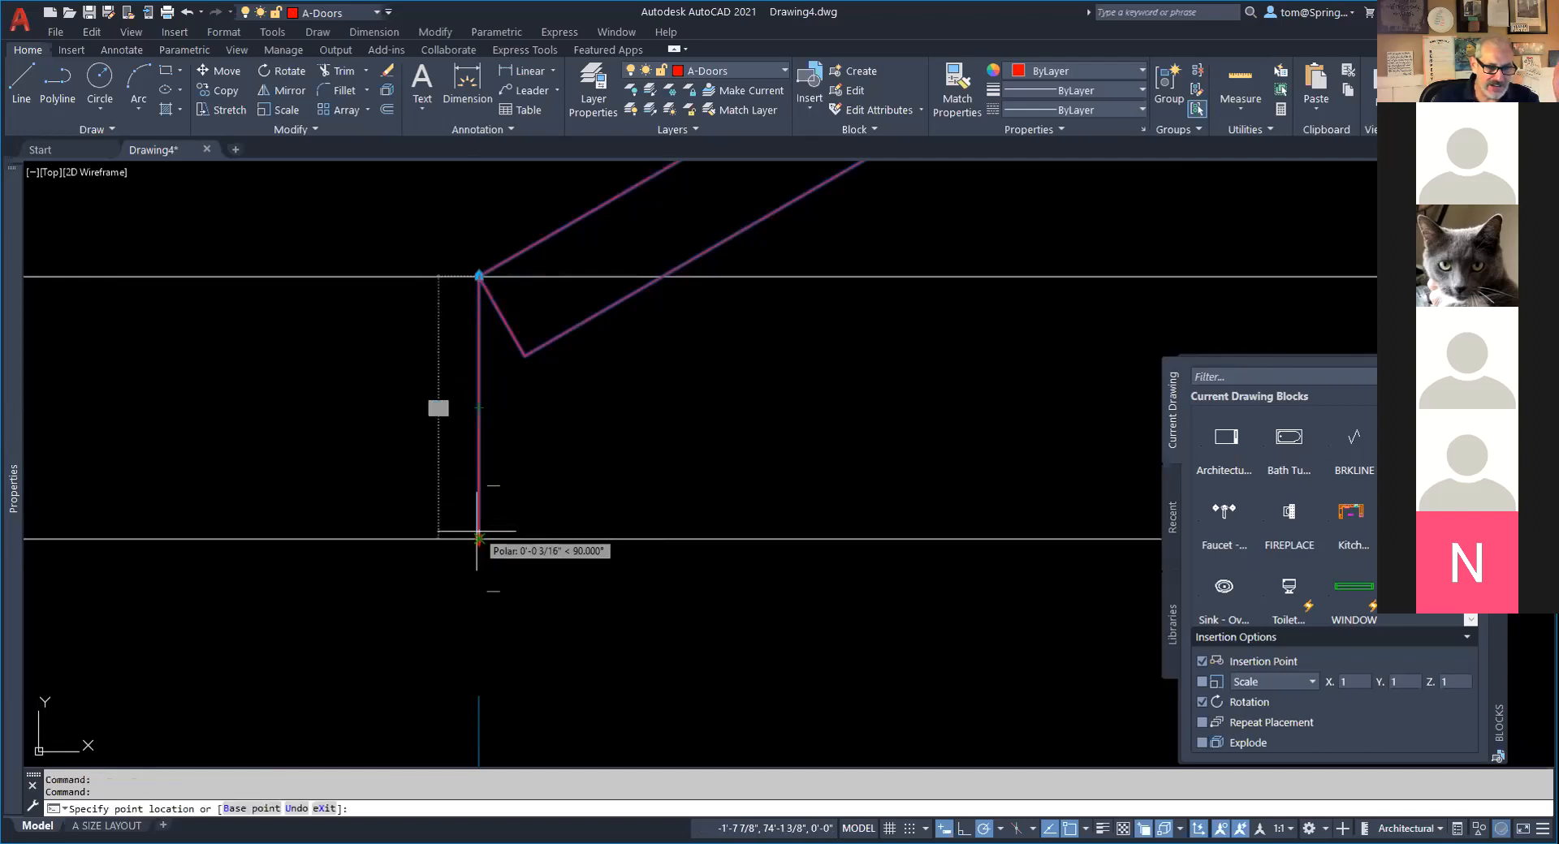
pyautogui.click(479, 593)
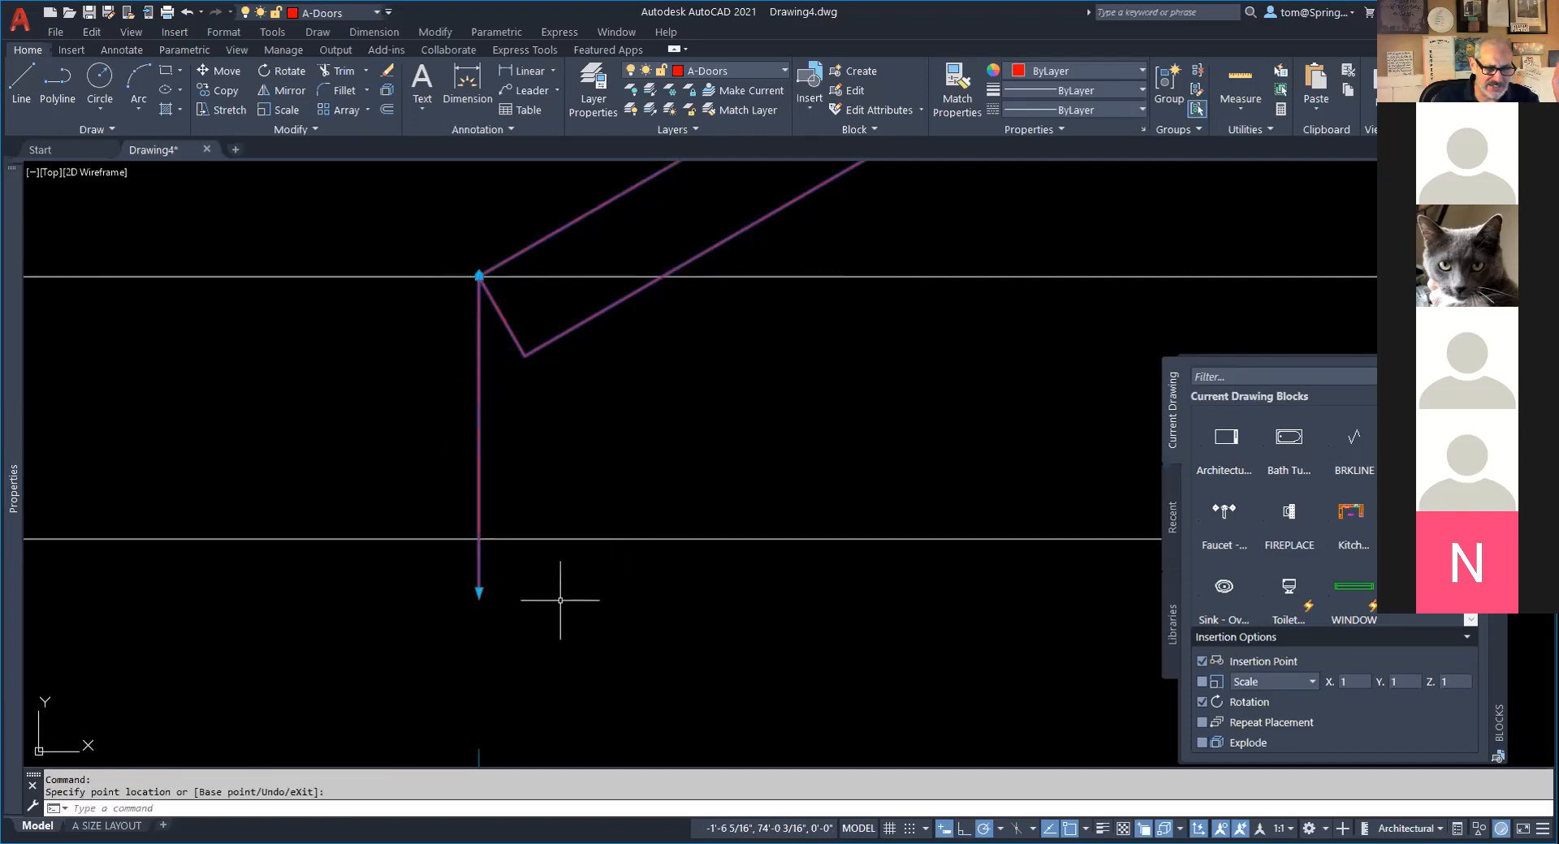
# Stretch the door block's wall-thickness grip back up so the jamb ends on the wall's exterior face.
pyautogui.click(479, 592)
pyautogui.click(479, 539)
pyautogui.scroll(-6, 741, 504)
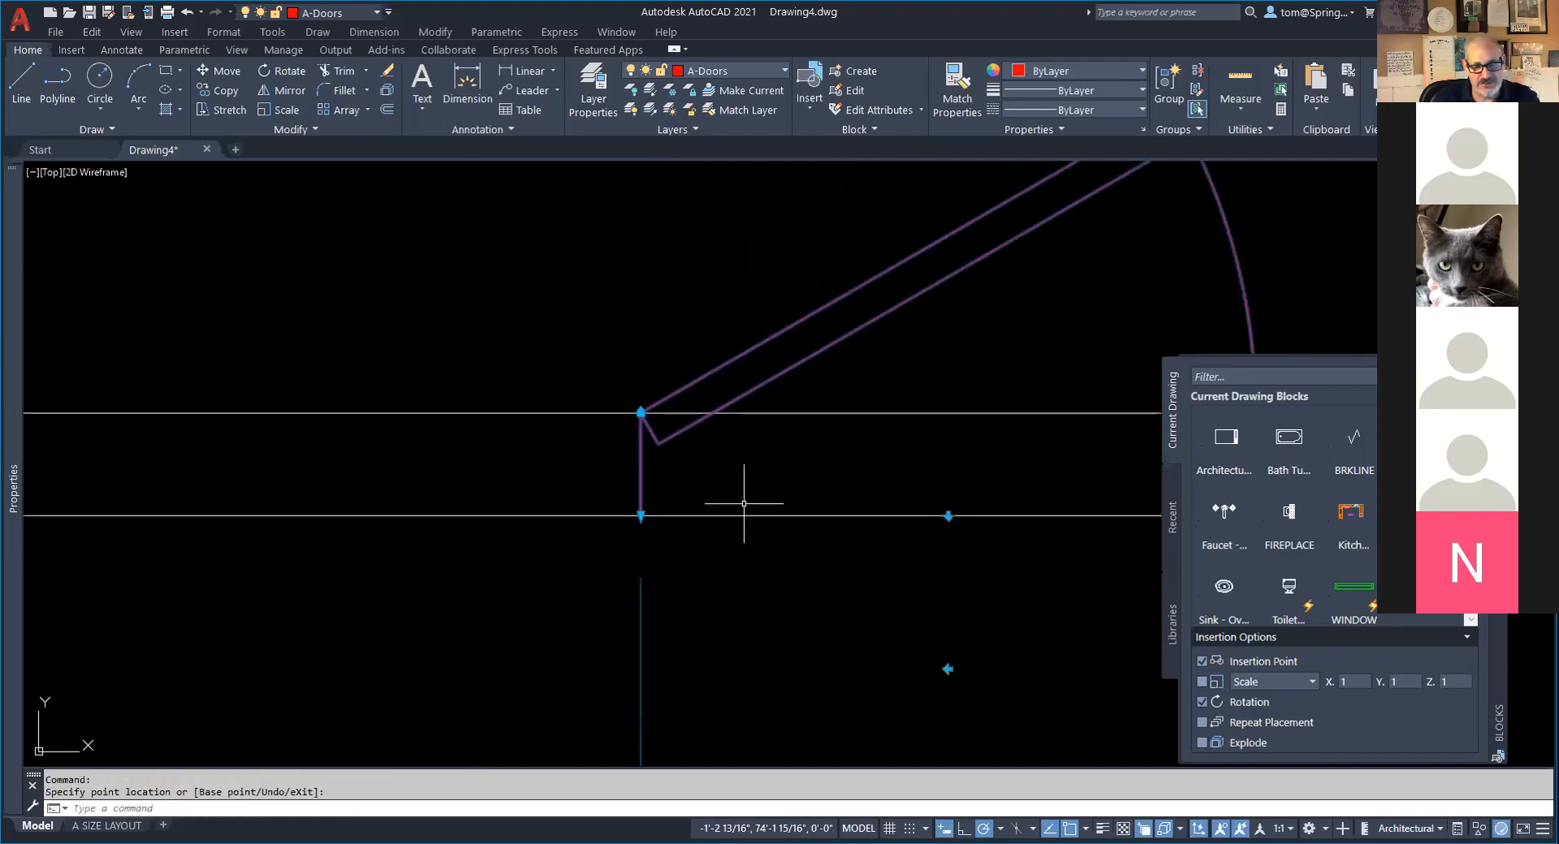
pyautogui.scroll(-6, 759, 511)
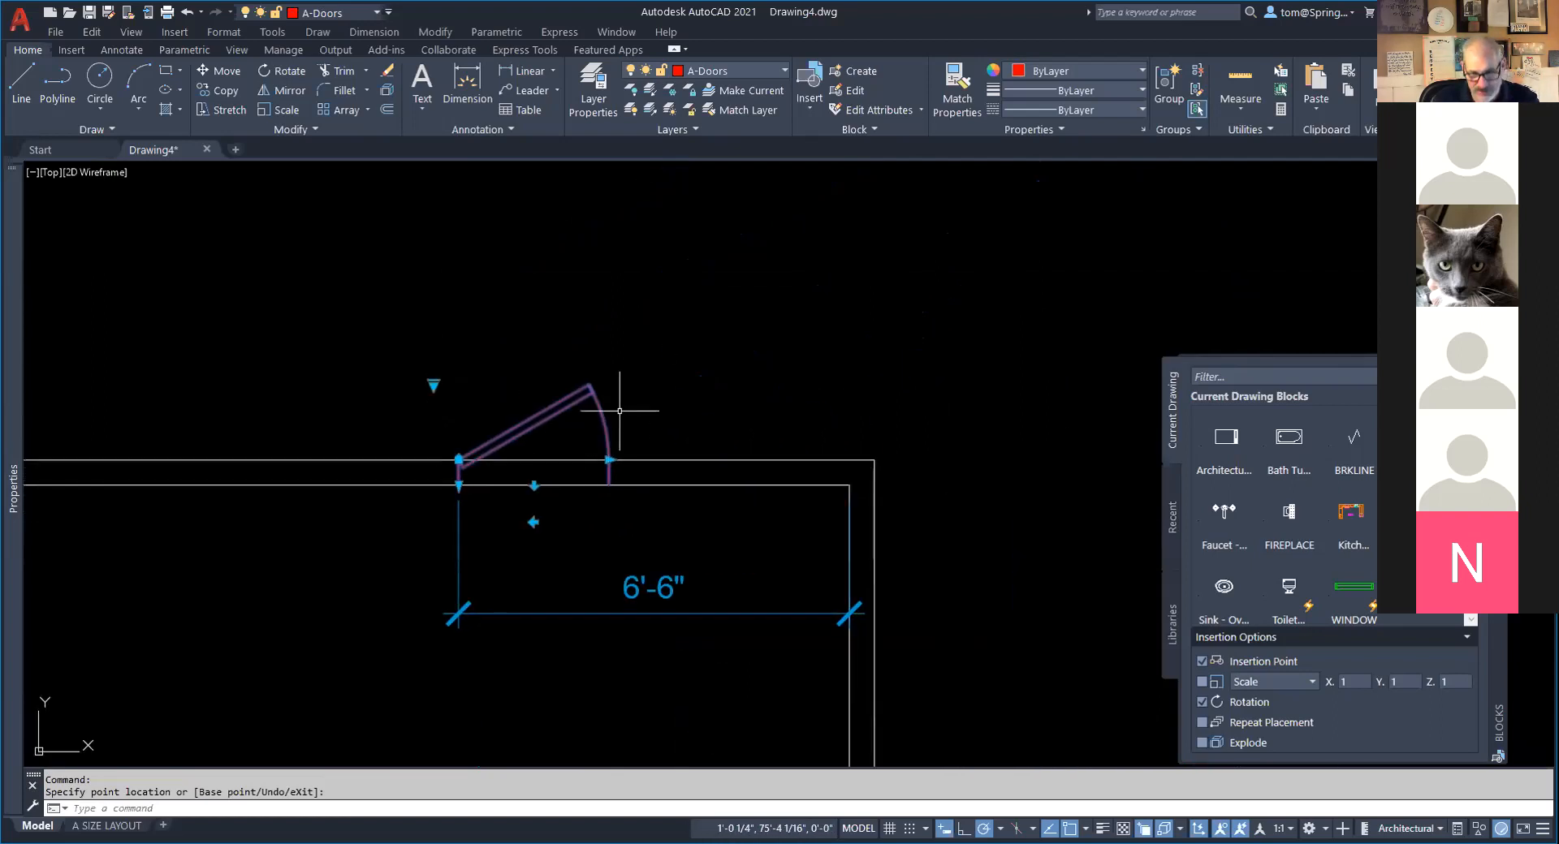
pyautogui.press('Escape')
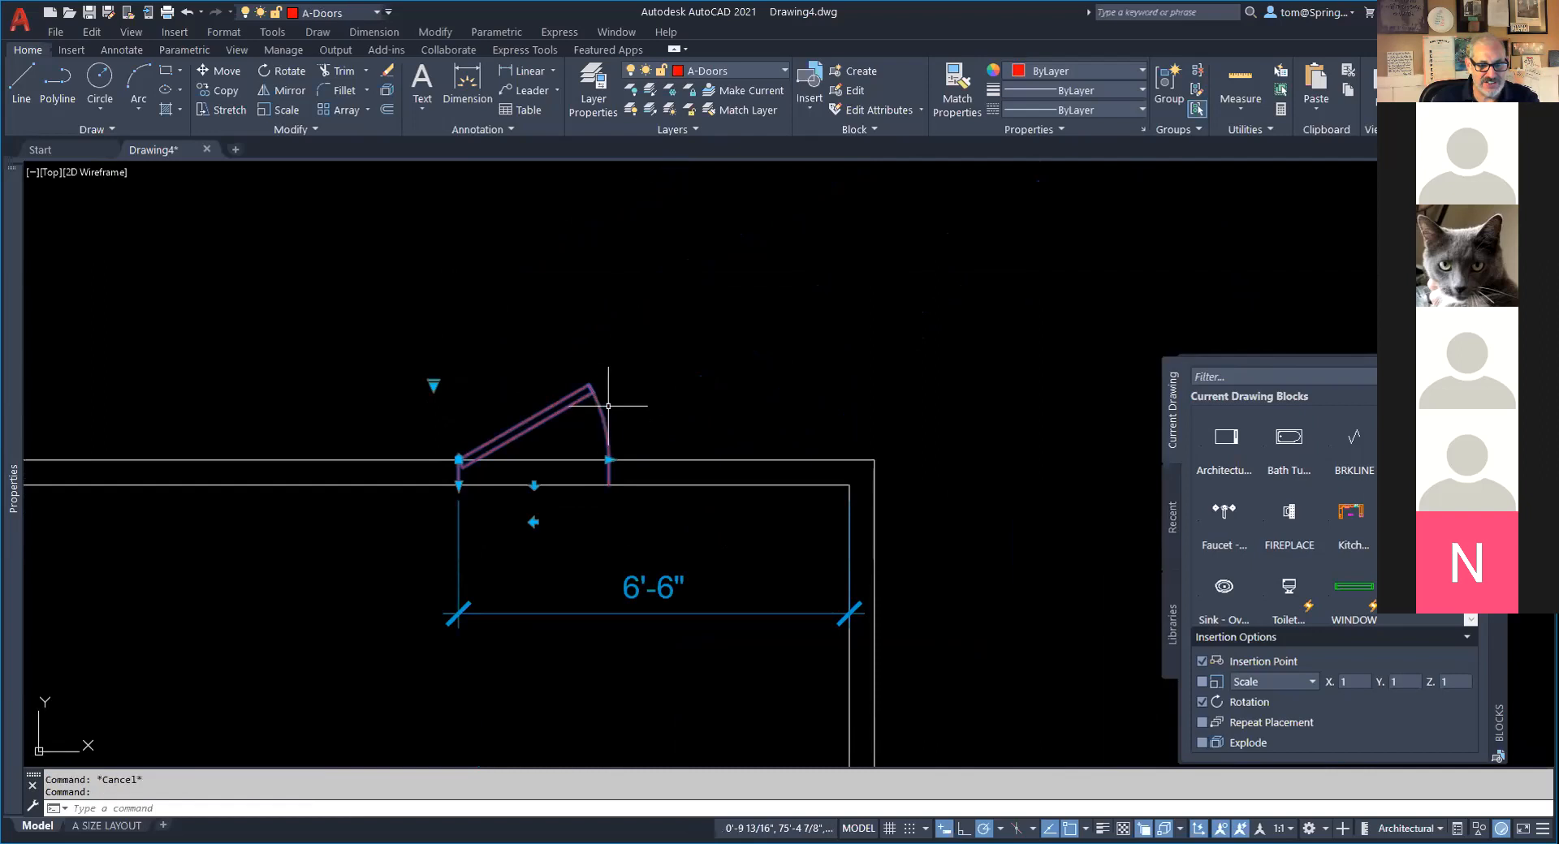
# Try the door block's Open 45º state, and set its swing to Open 90º.
pyautogui.click(433, 386)
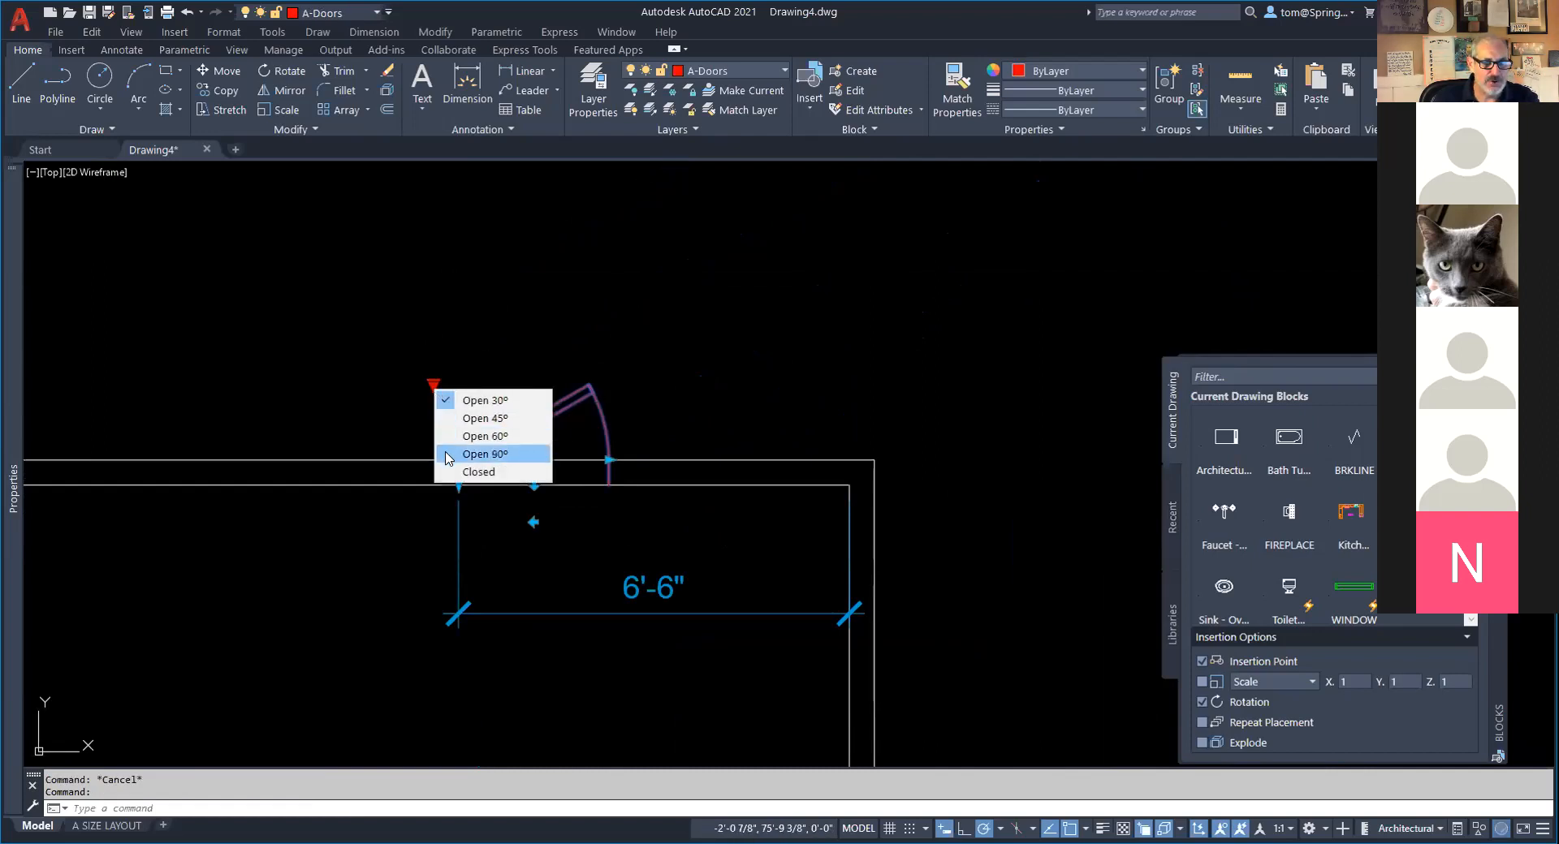
pyautogui.click(448, 419)
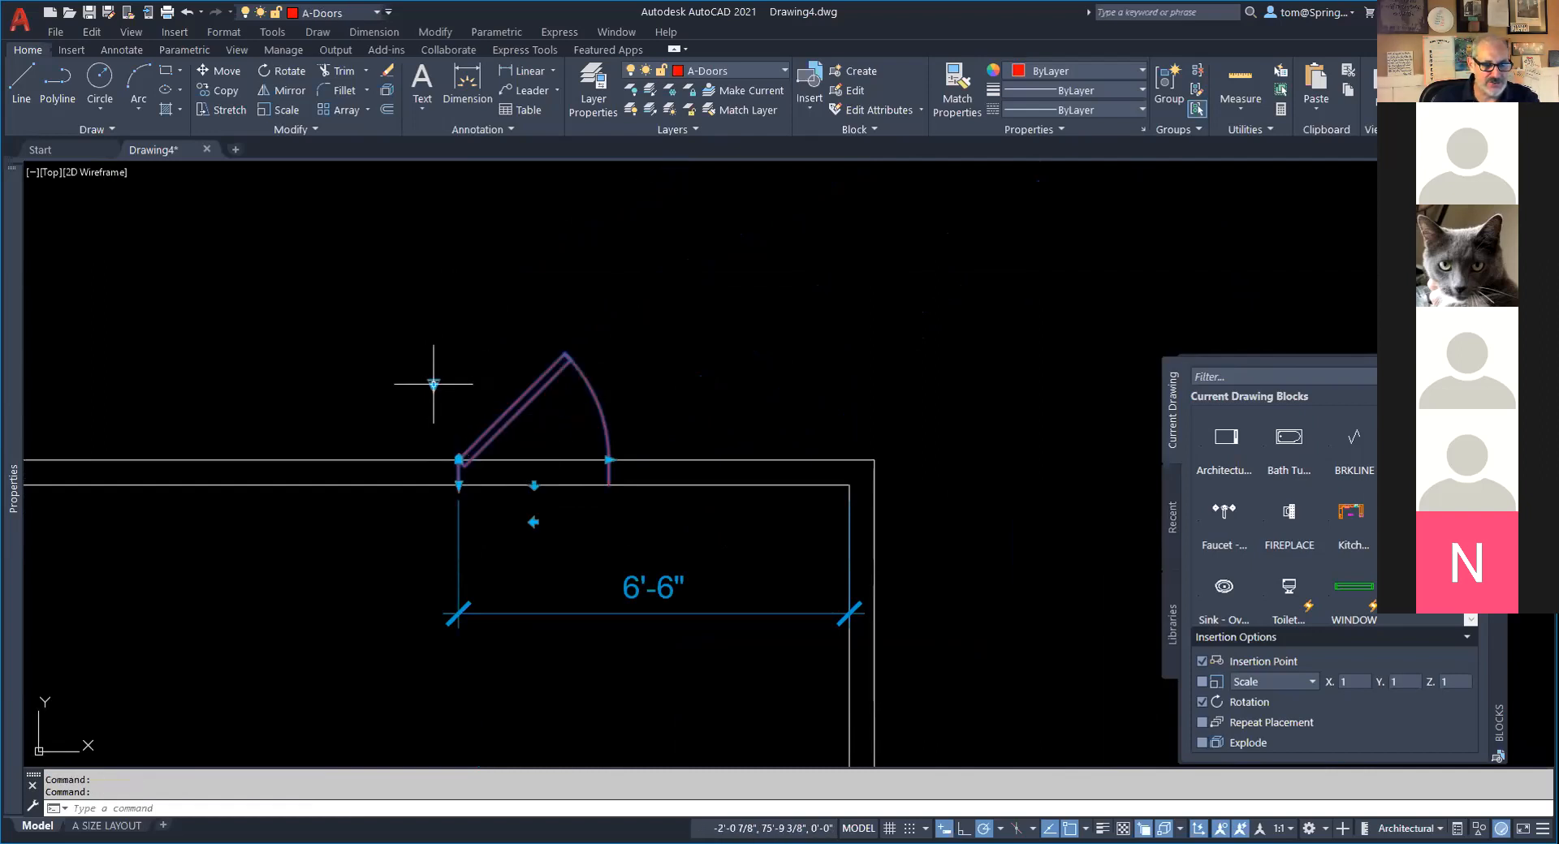
pyautogui.click(434, 385)
pyautogui.click(451, 448)
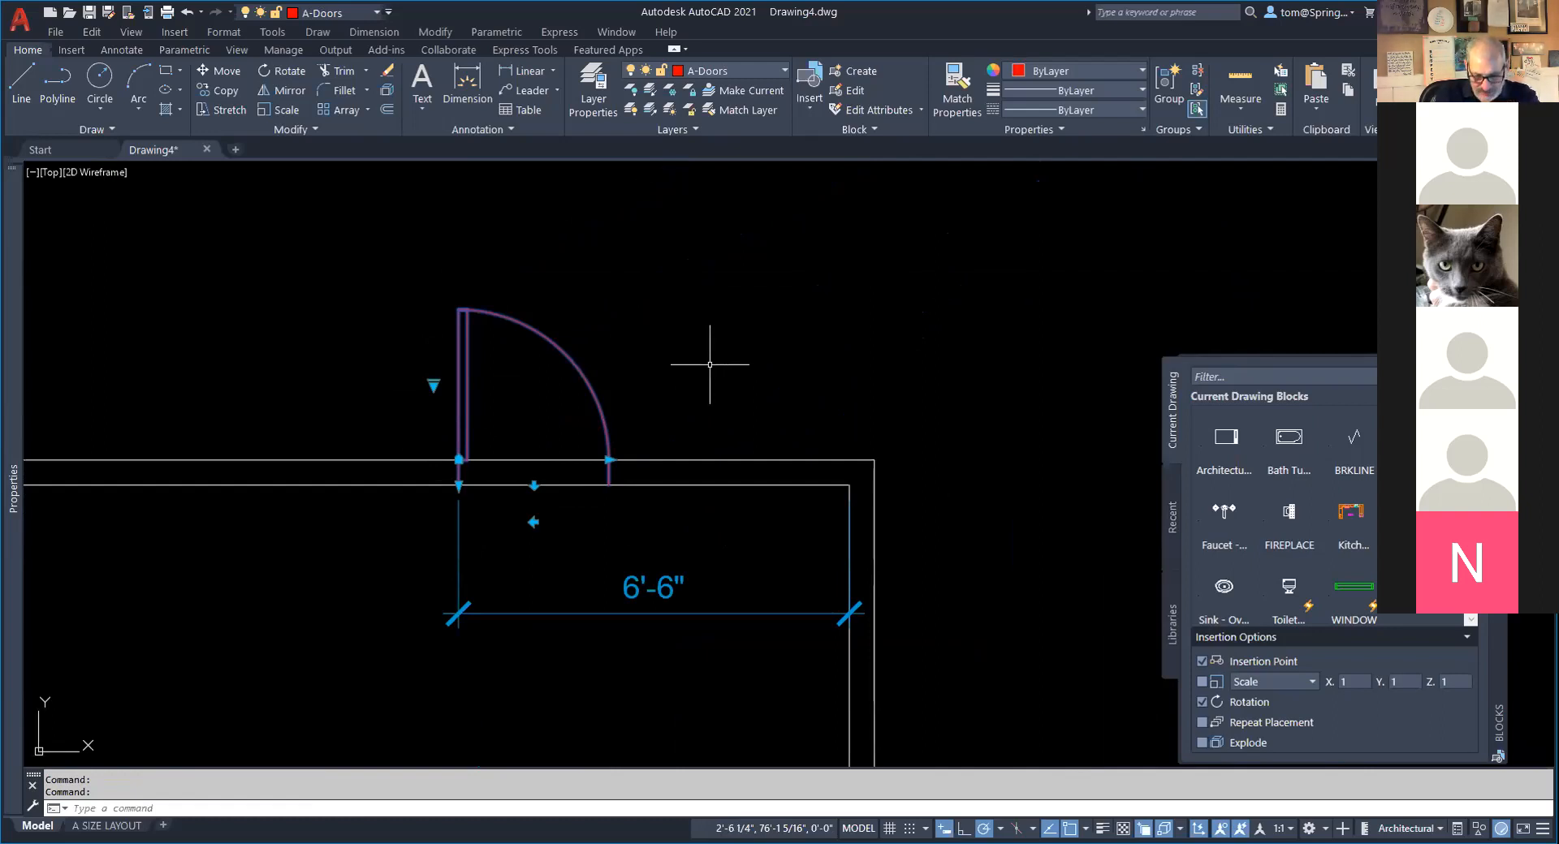
pyautogui.press('Escape')
pyautogui.scroll(-4, 731, 542)
pyautogui.moveTo(733, 542); pyautogui.dragTo(687, 465, button='middle')
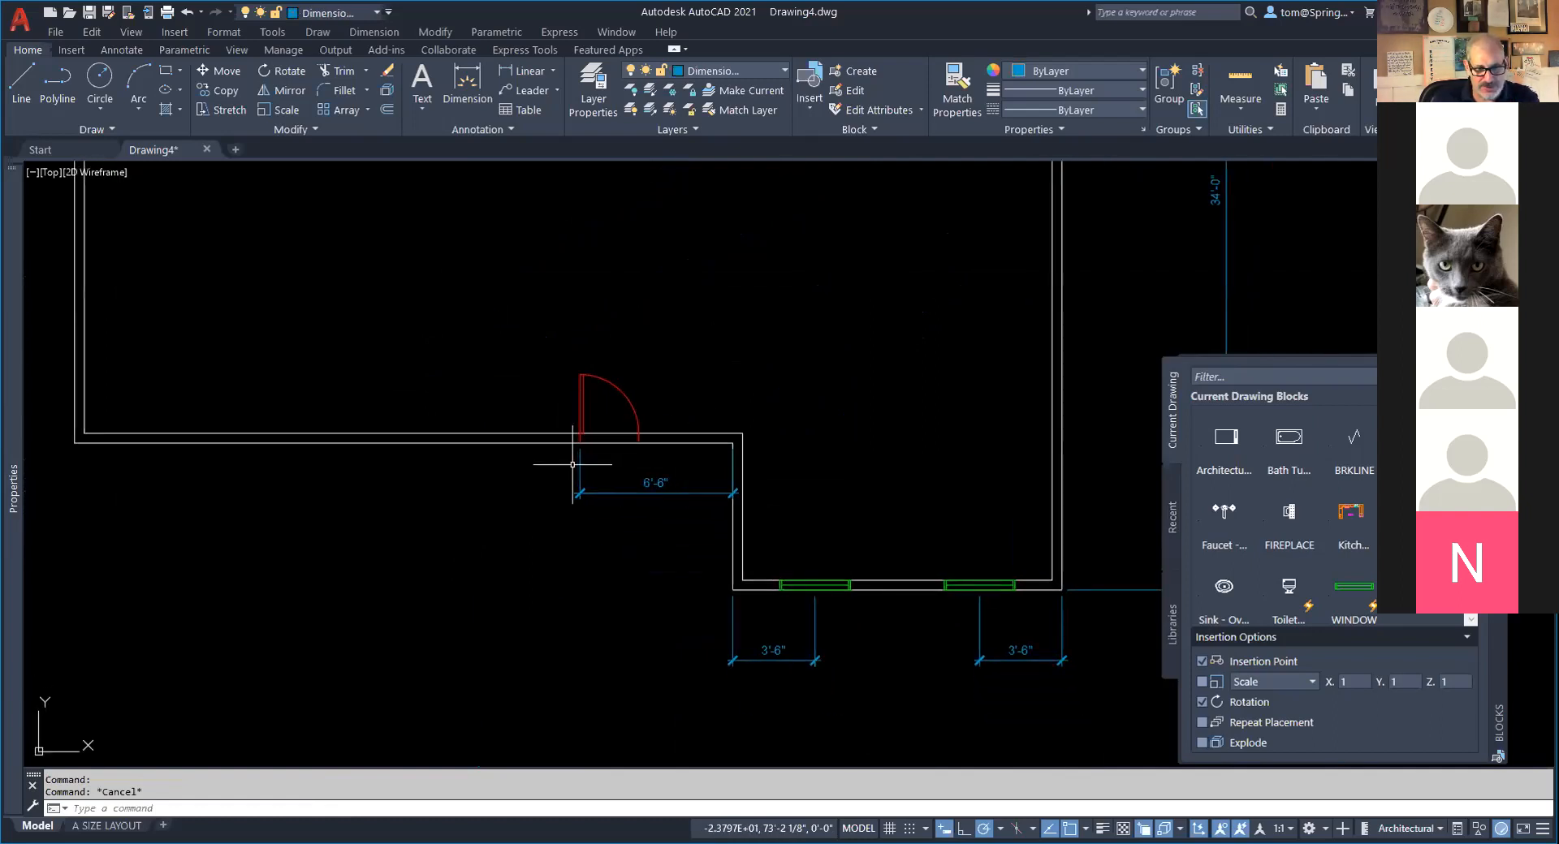
# Move the door dimension's hinge-side extension origin to the midpoint of the door's swing arc.
pyautogui.scroll(1, 582, 460)
pyautogui.click(583, 458)
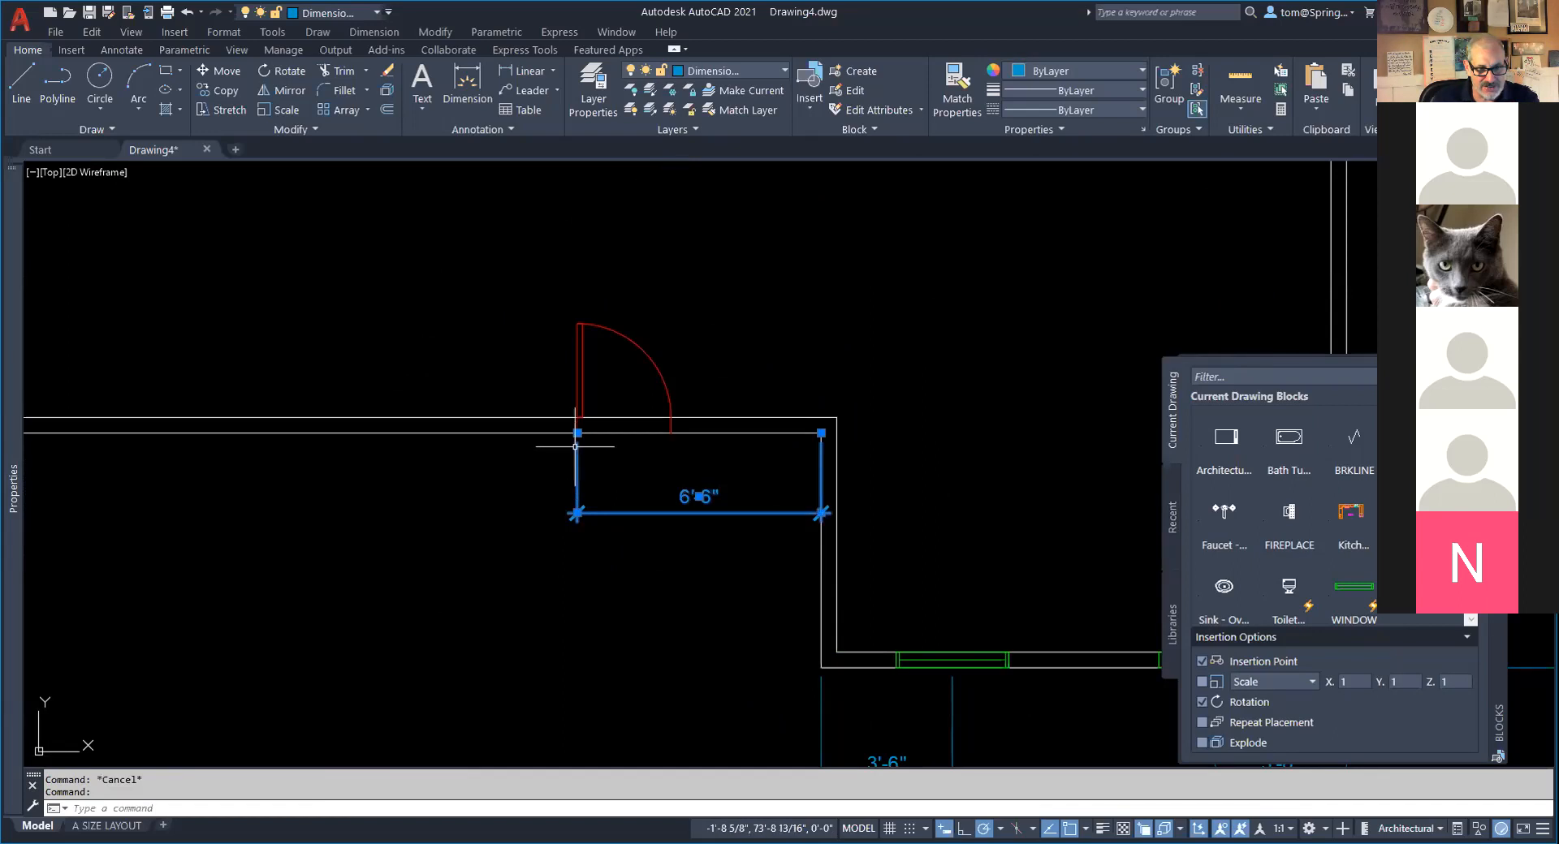
pyautogui.click(577, 432)
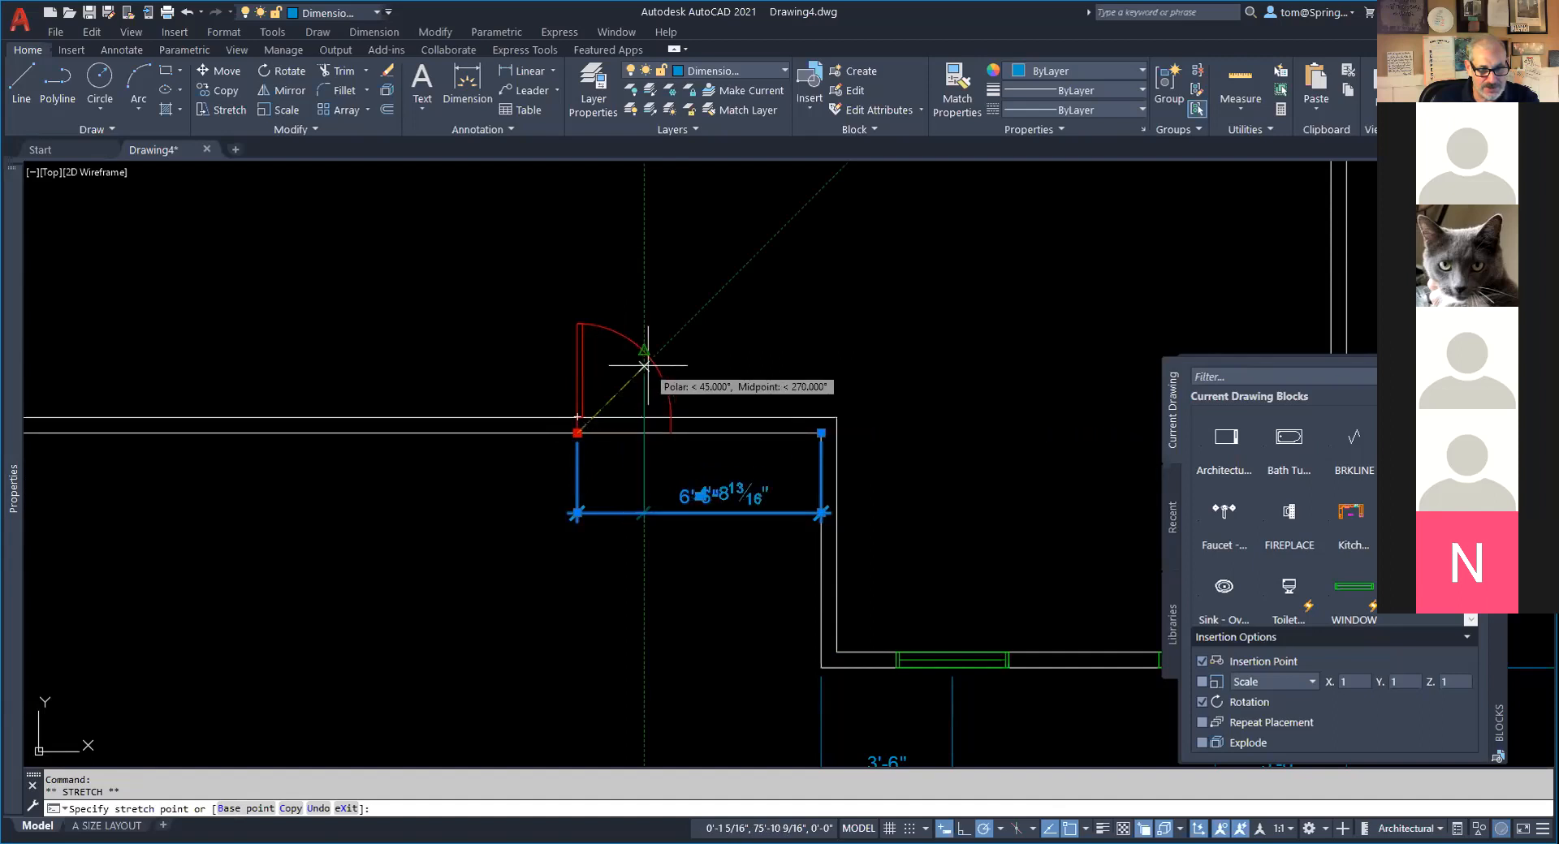
pyautogui.click(644, 351)
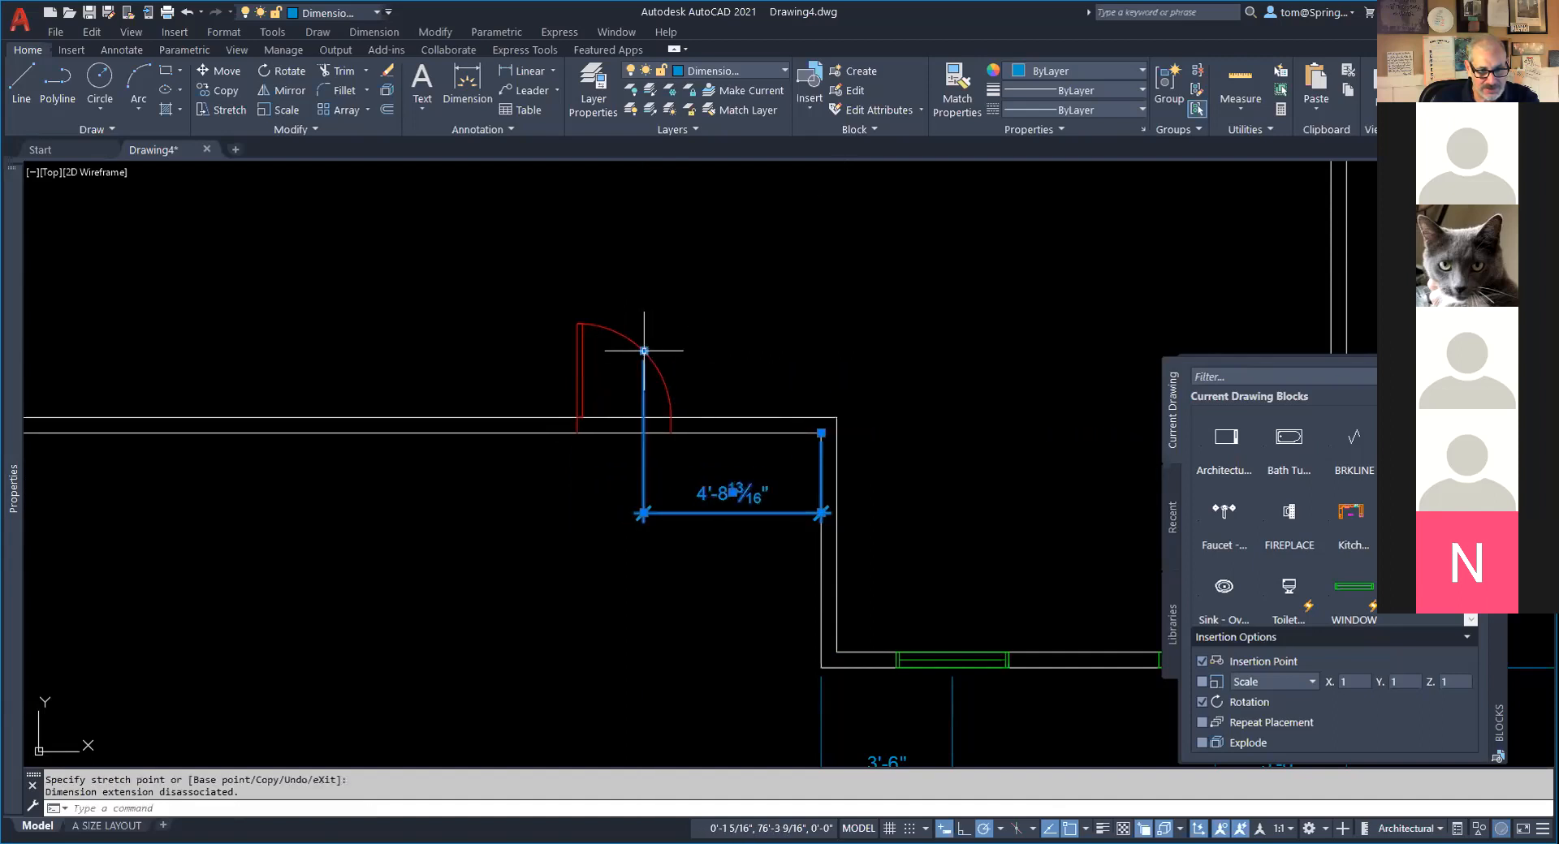
pyautogui.press('Escape')
pyautogui.click(644, 397)
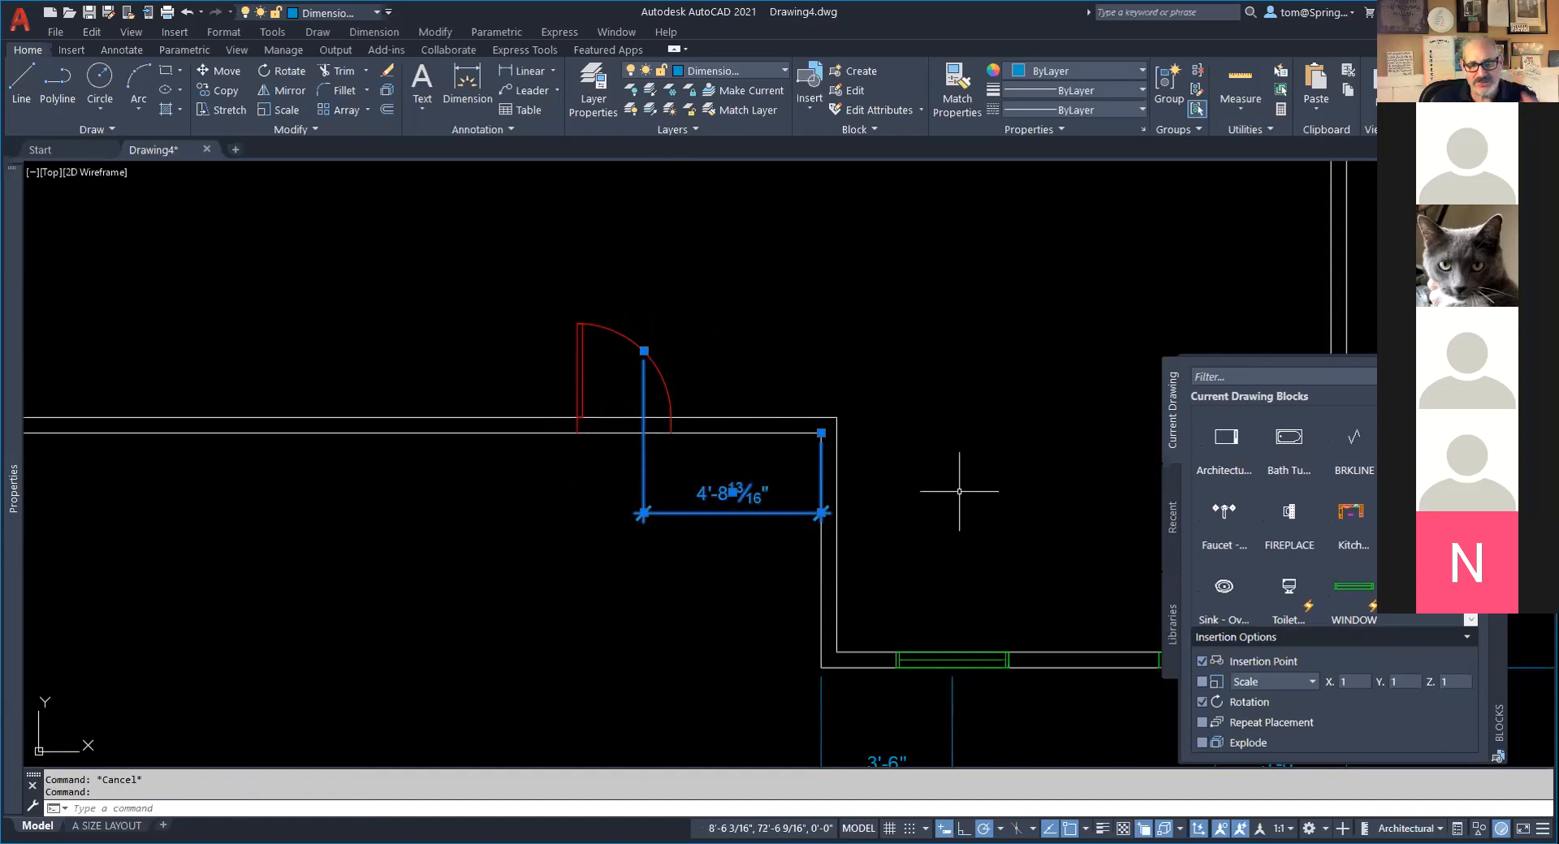
pyautogui.press('Escape')
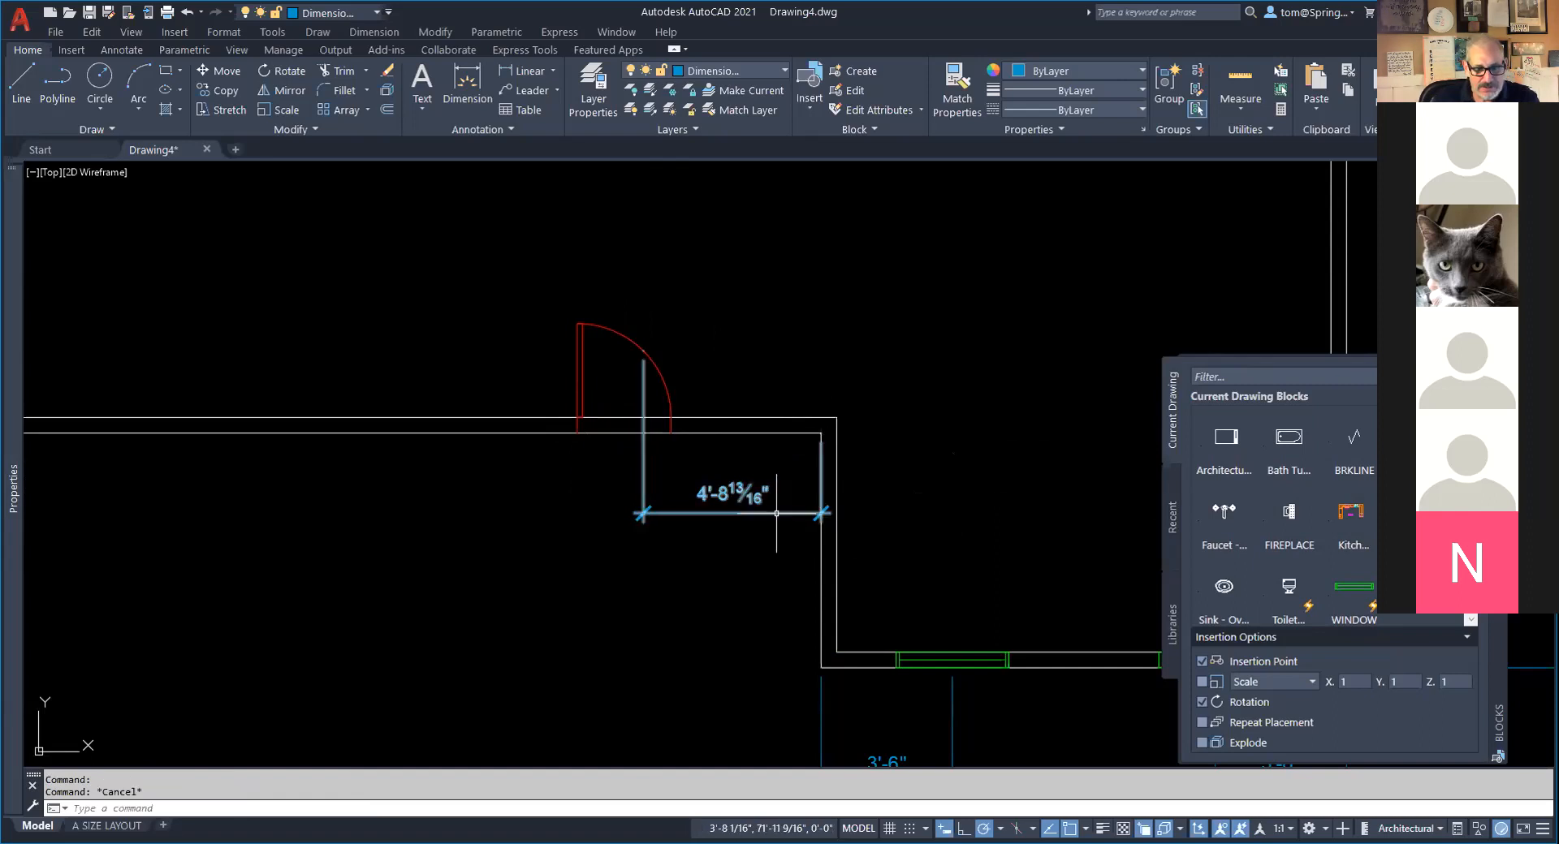
# Erase the linear dimension between the door and the jog's exterior corner.
pyautogui.click(776, 514)
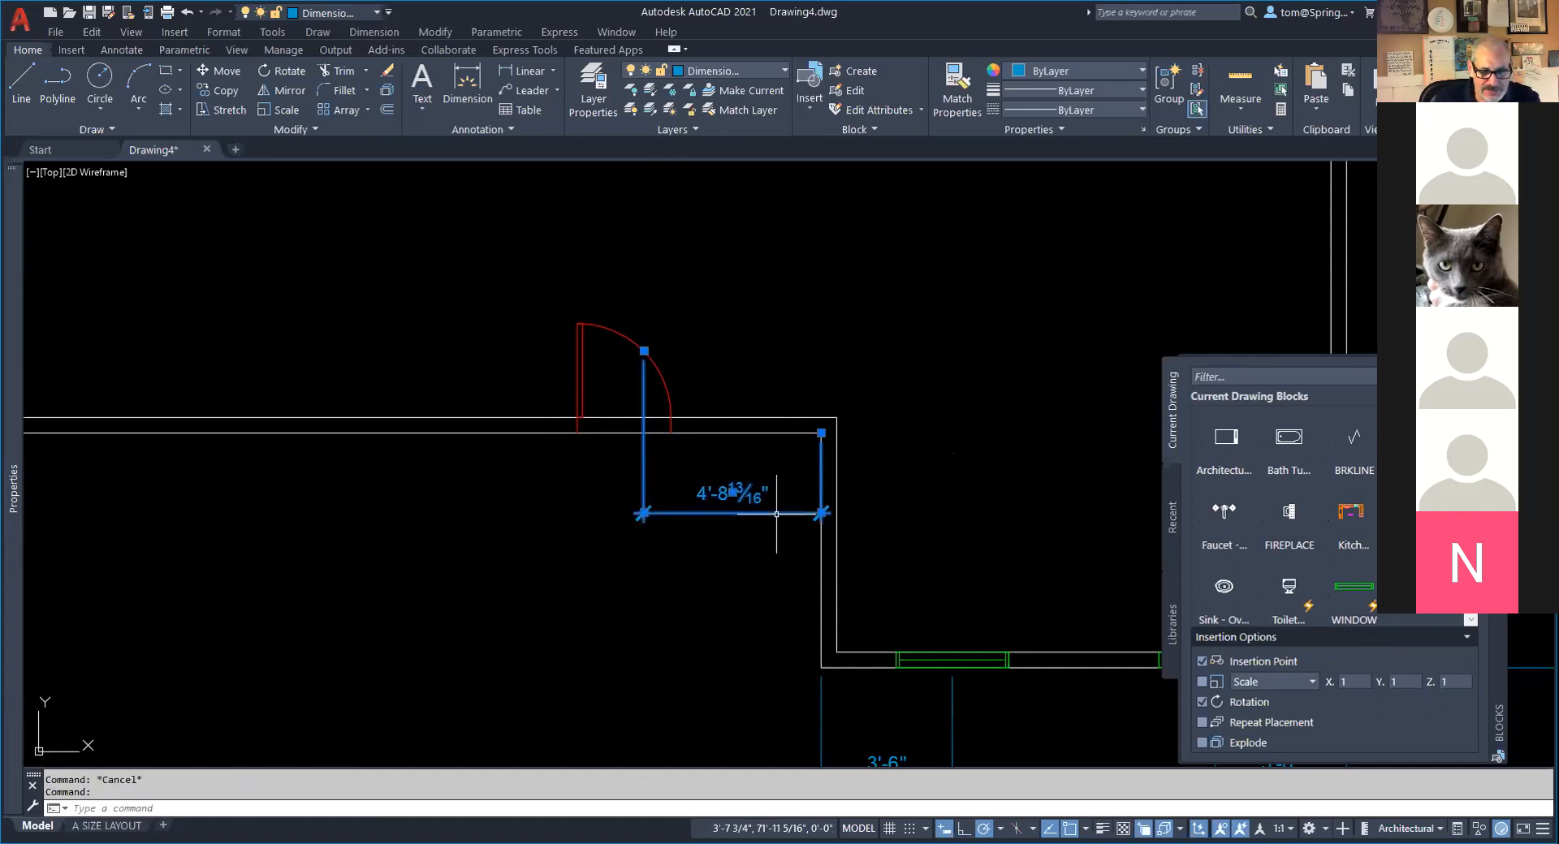
pyautogui.press('Delete')
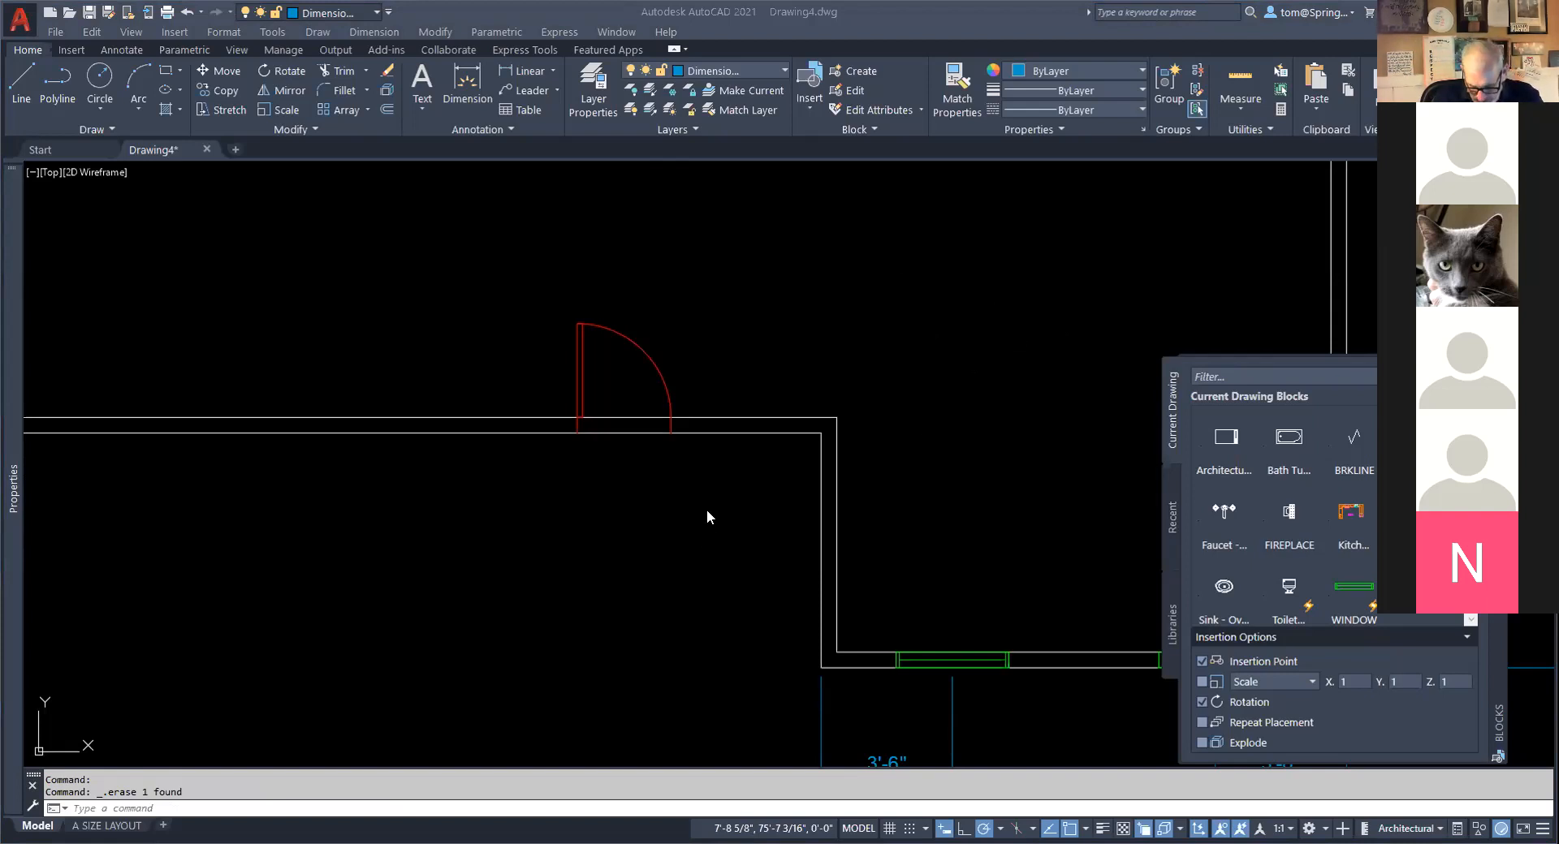
pyautogui.click(661, 564)
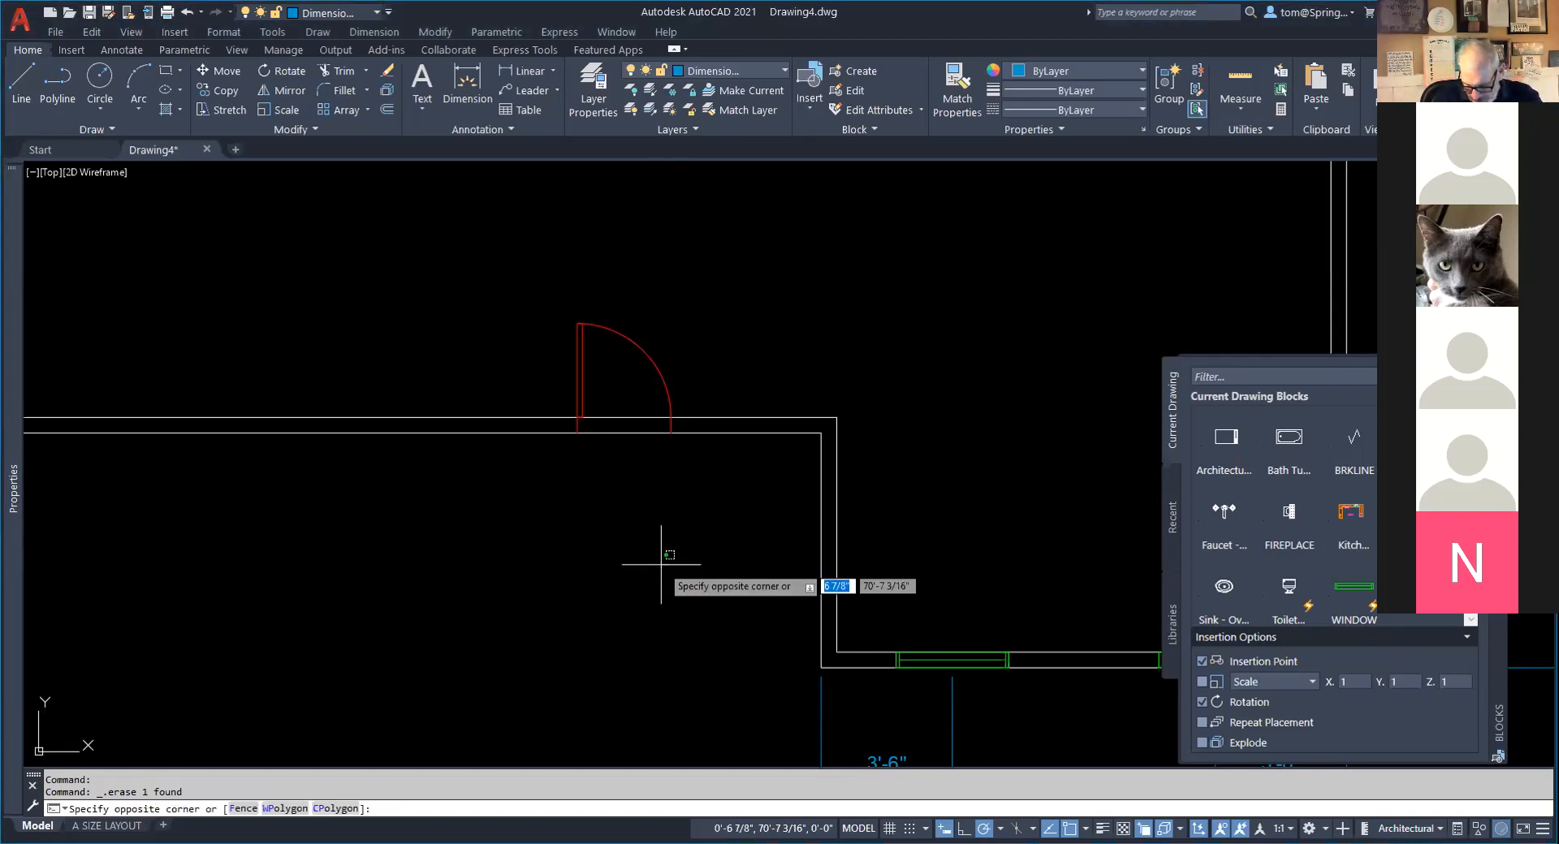
pyautogui.press('Escape')
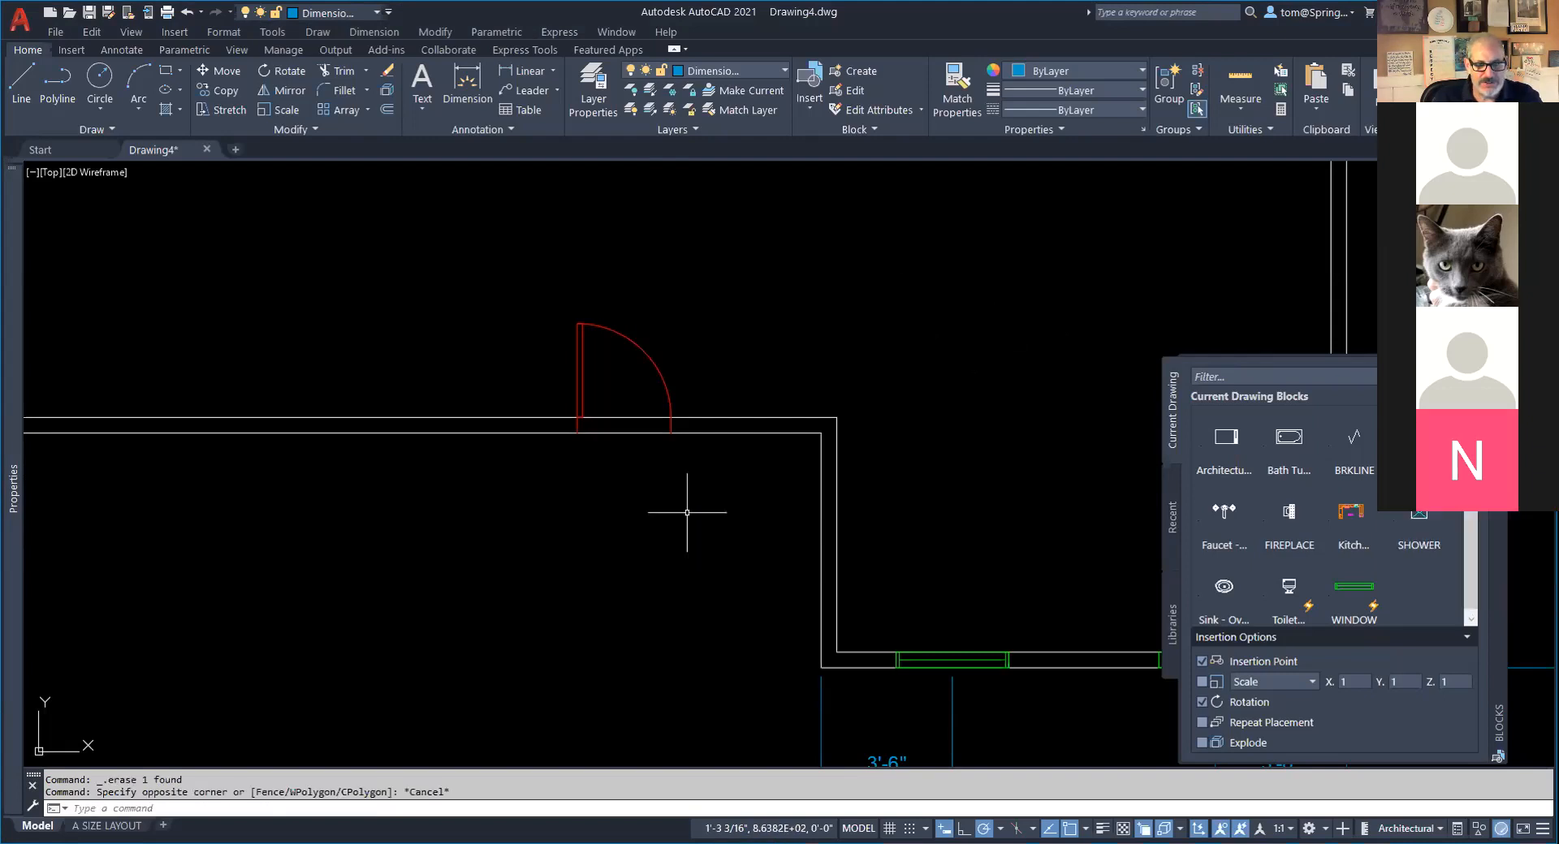
# Measure the door's width between its two jamb ends on the exterior face with a temporary linear dimension.
pyautogui.click(525, 73)
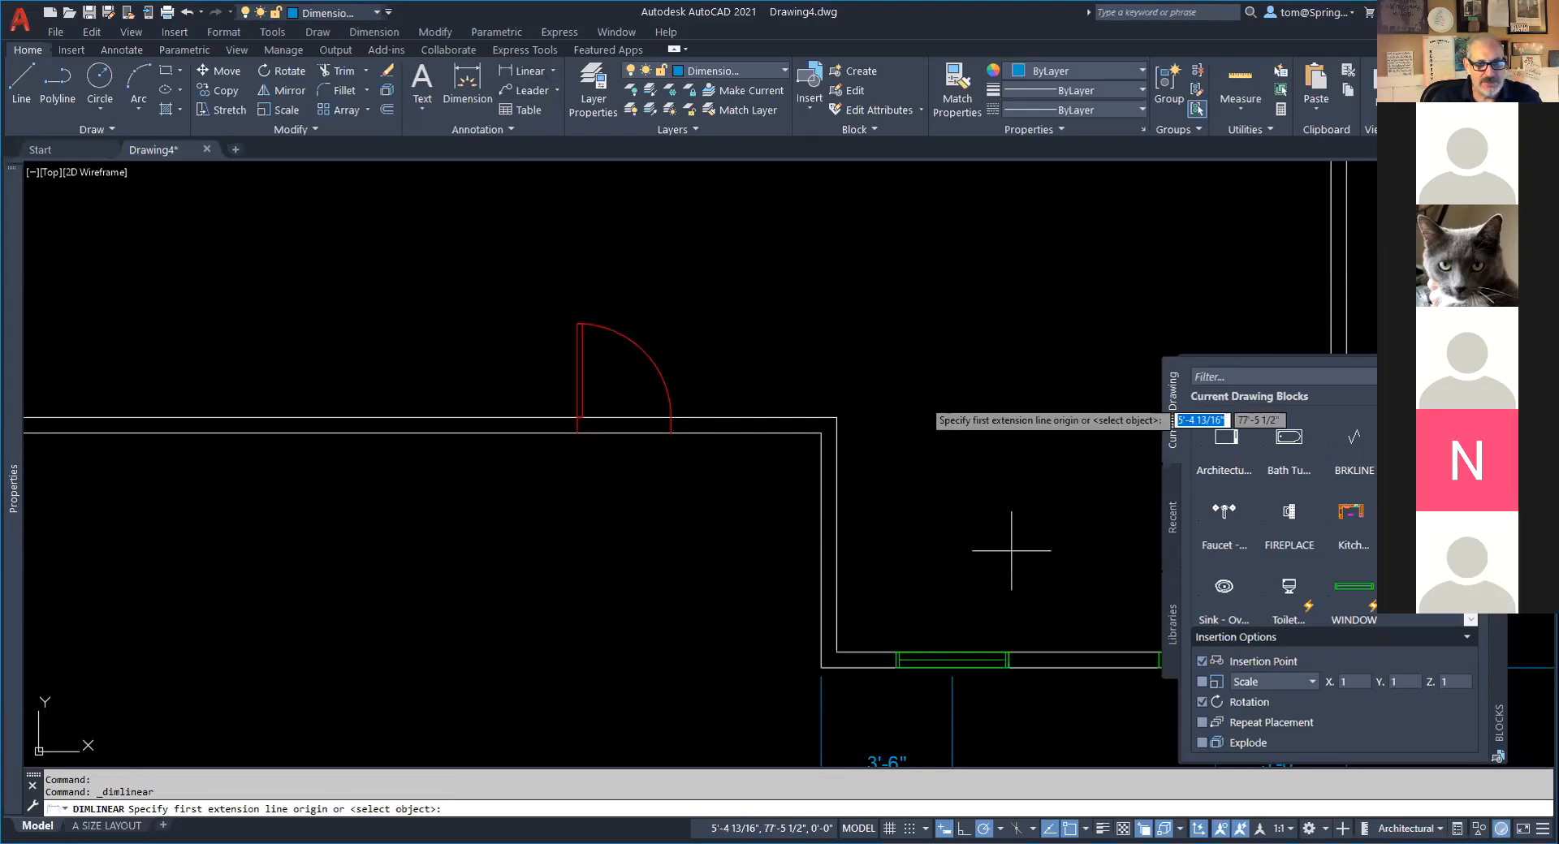
pyautogui.click(576, 433)
pyautogui.click(671, 432)
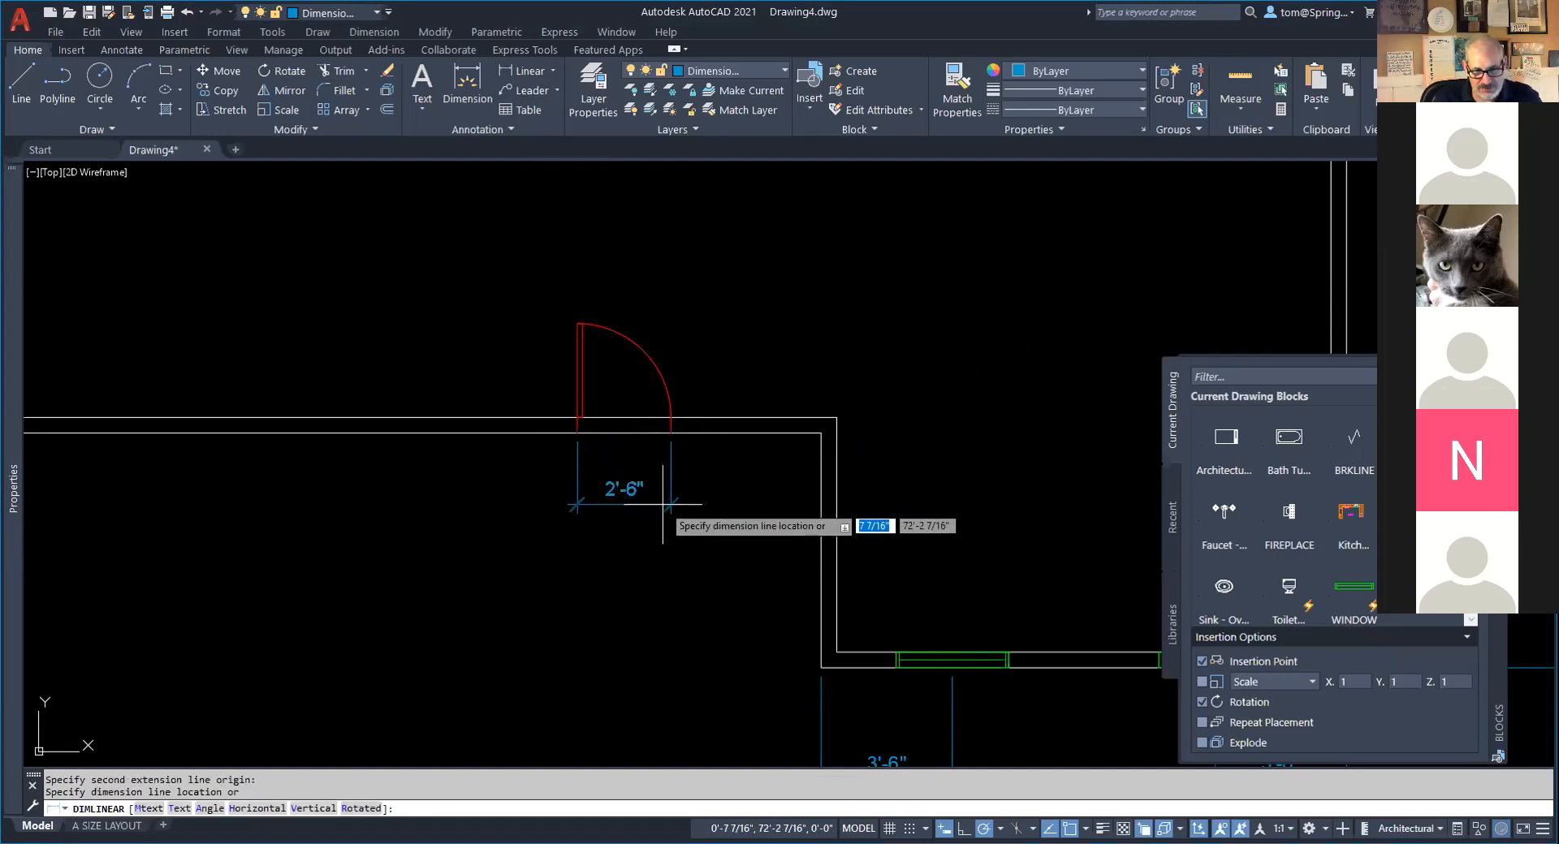
pyautogui.press('Escape')
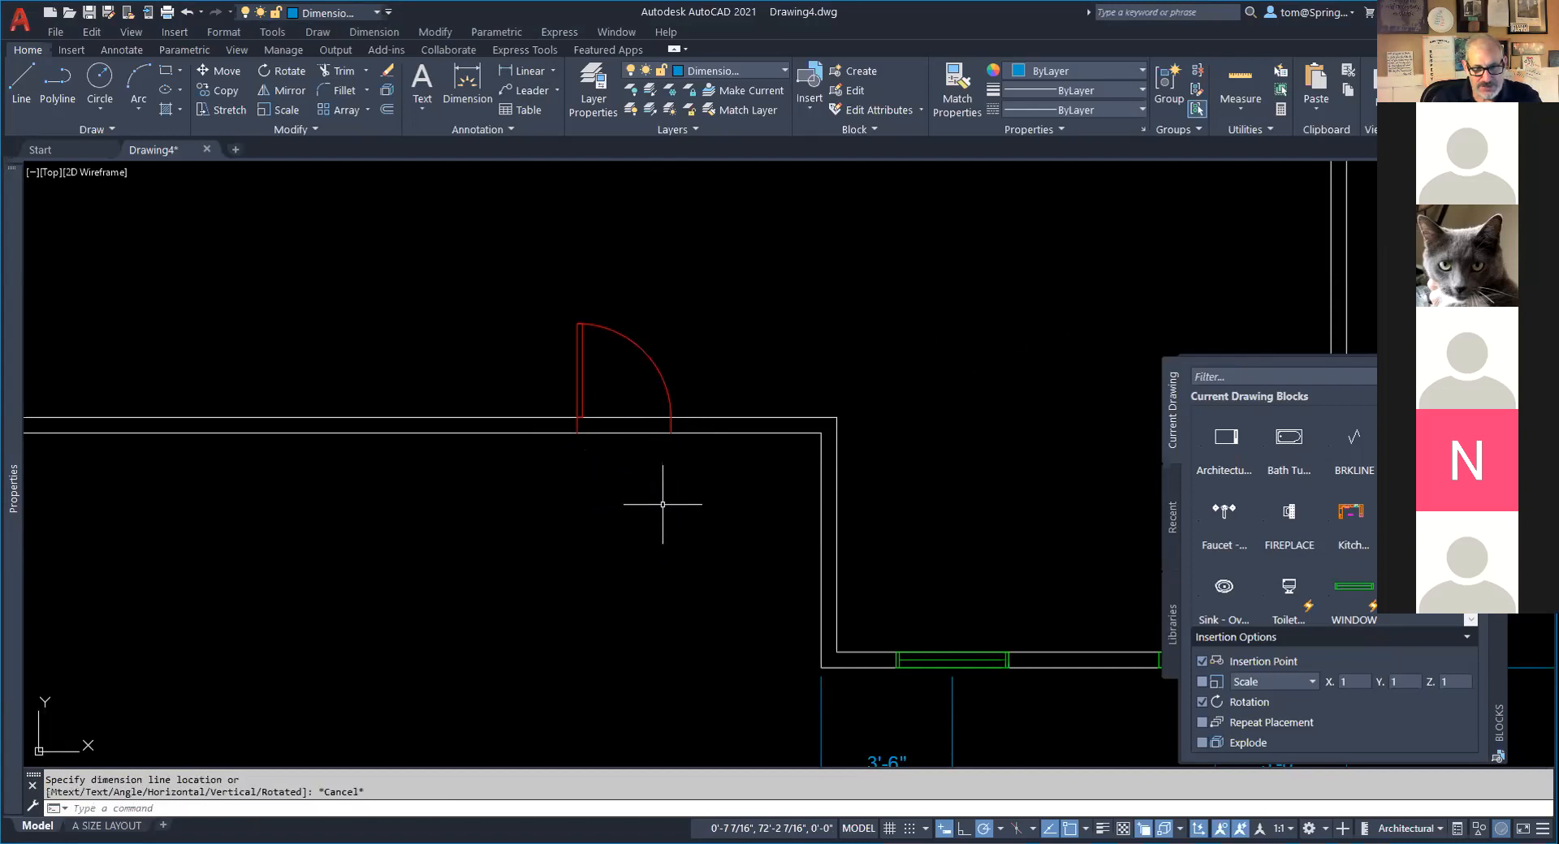
# Stretch the door block's width grip away from the hinge to make the door 3'-0" wide.
pyautogui.click(671, 396)
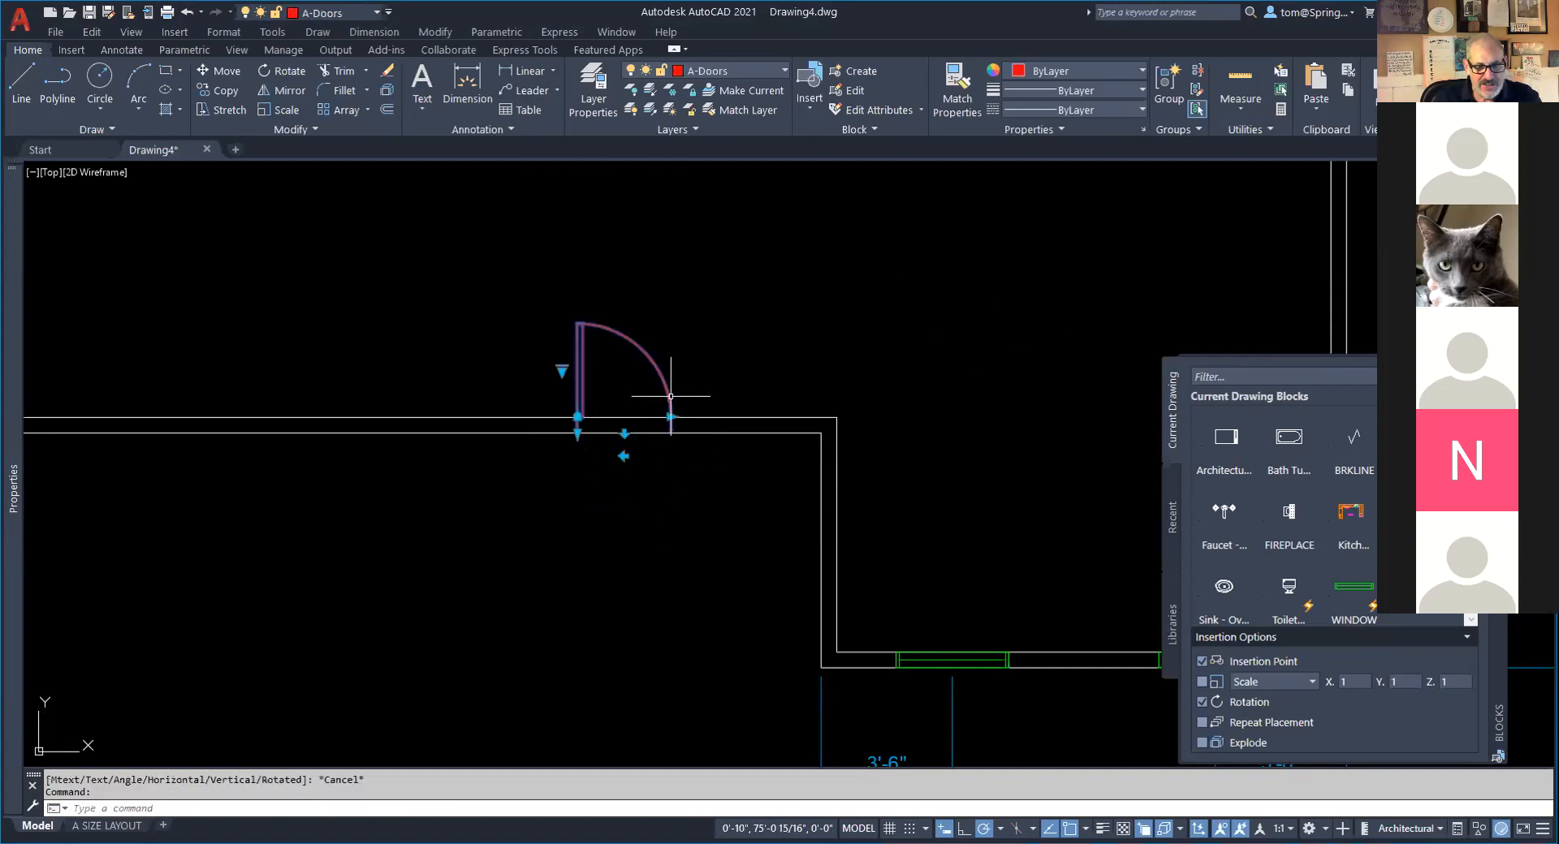
pyautogui.click(671, 416)
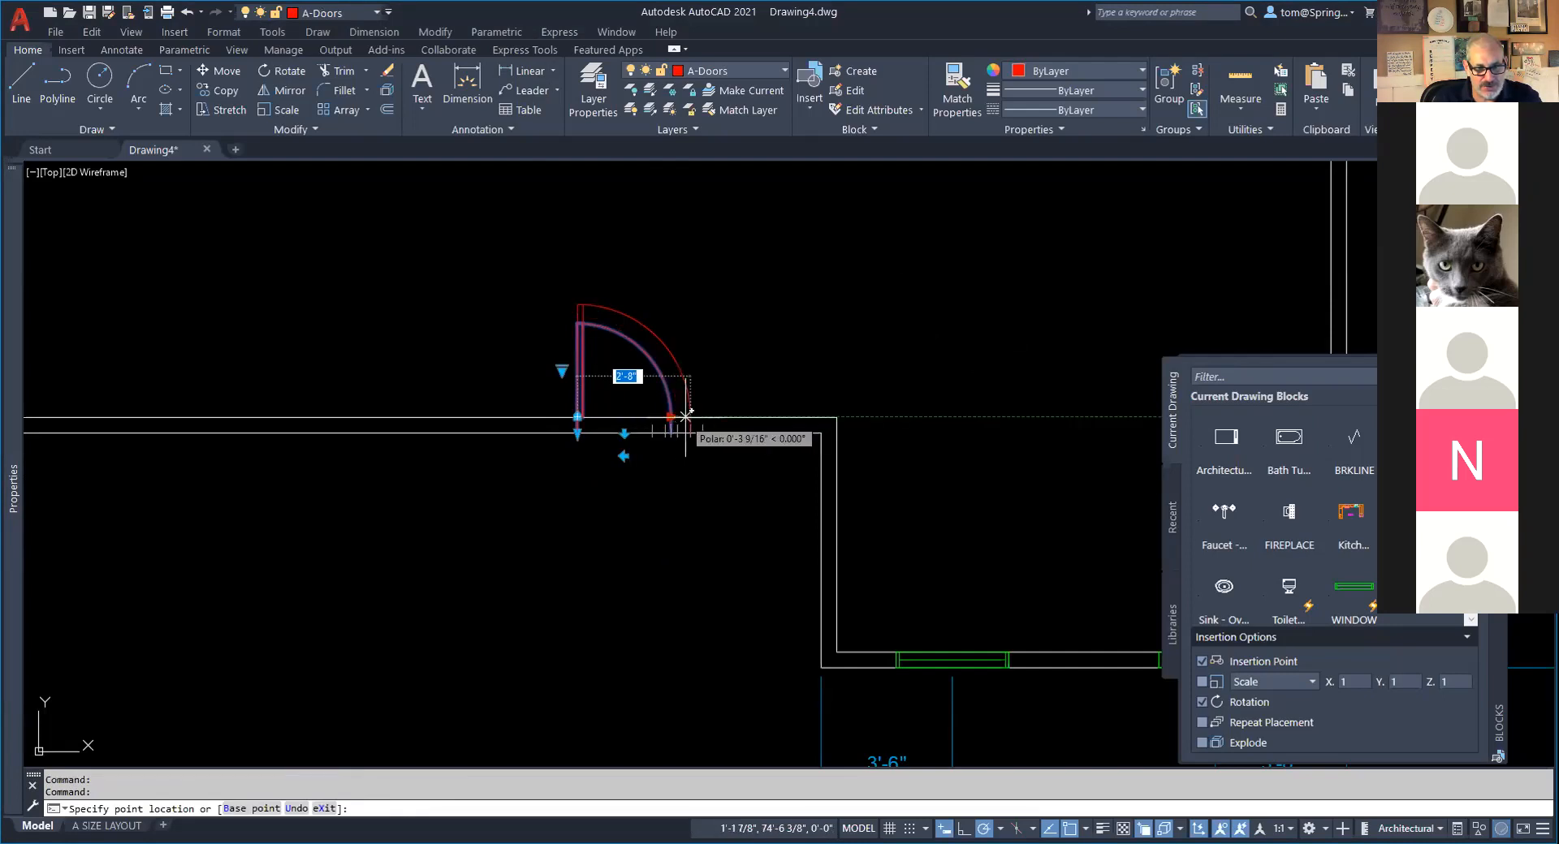
pyautogui.click(690, 417)
pyautogui.press('Escape')
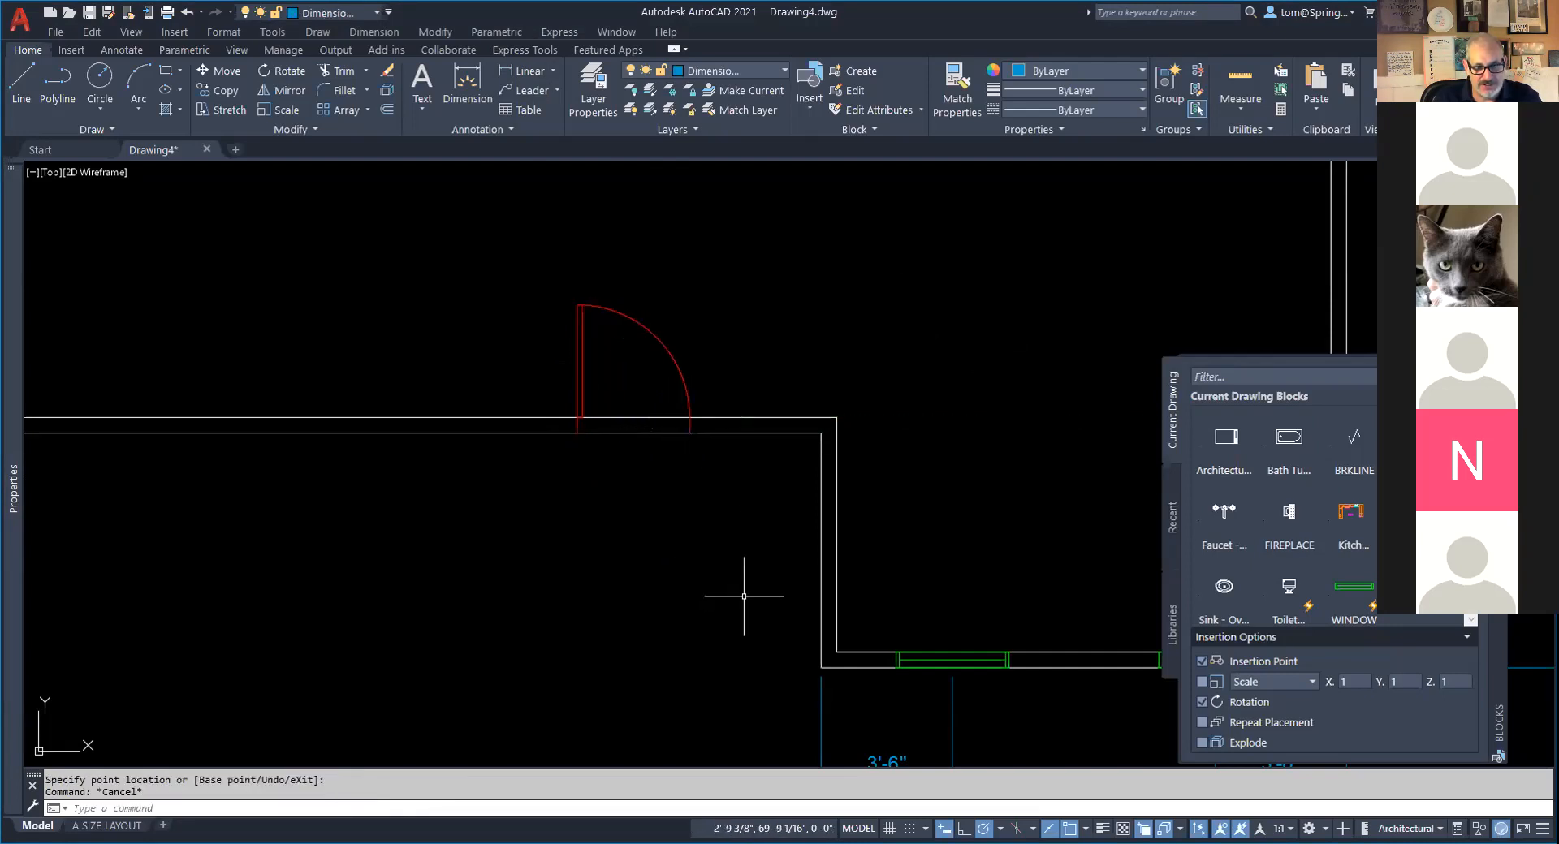
# Add a linear dimension from the jog's lower exterior corner to the midpoint between the door's jambs, aligned with the neighbouring window dimension.
pyautogui.scroll(-2, 741, 595)
pyautogui.scroll(-1, 743, 596)
pyautogui.moveTo(742, 596)
pyautogui.mouseDown(button='middle')
pyautogui.moveTo(730, 560)
pyautogui.moveTo(654, 537)
pyautogui.mouseUp(button='middle')
pyautogui.scroll(1, 654, 566)
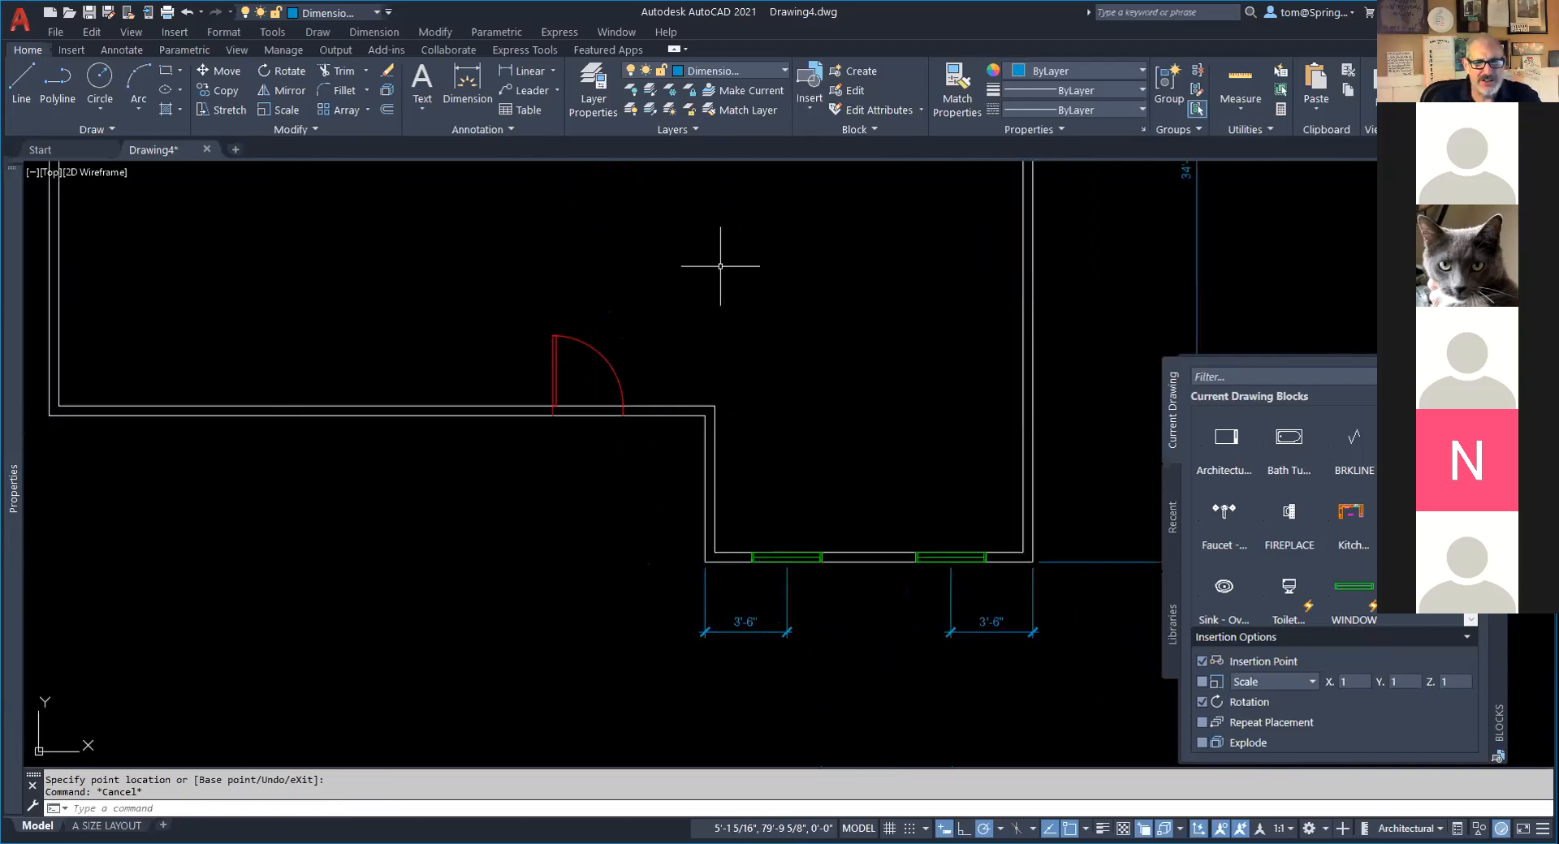
pyautogui.click(525, 71)
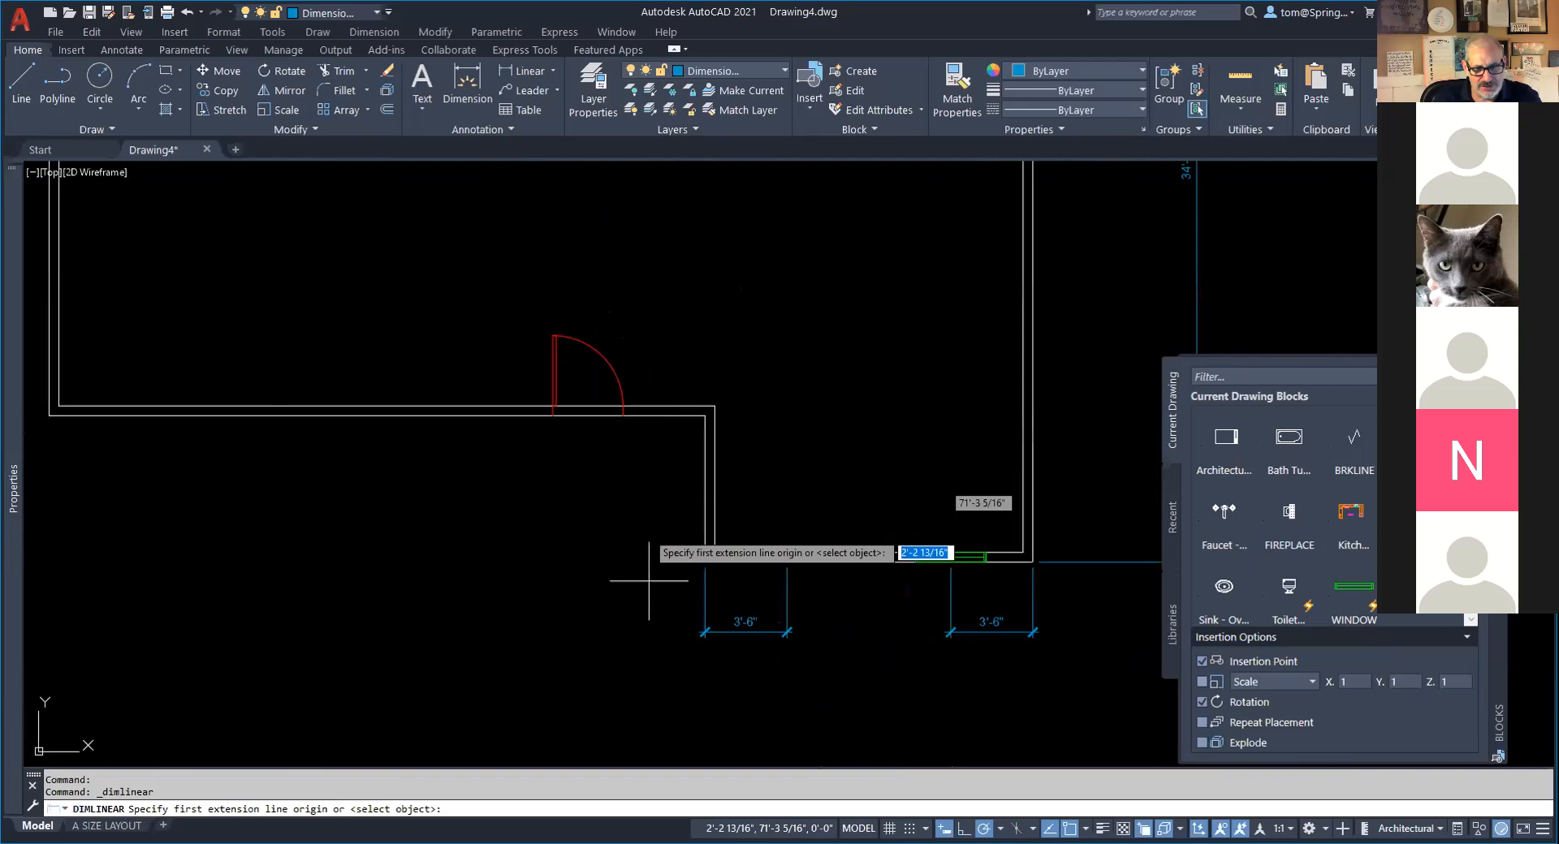
pyautogui.click(705, 560)
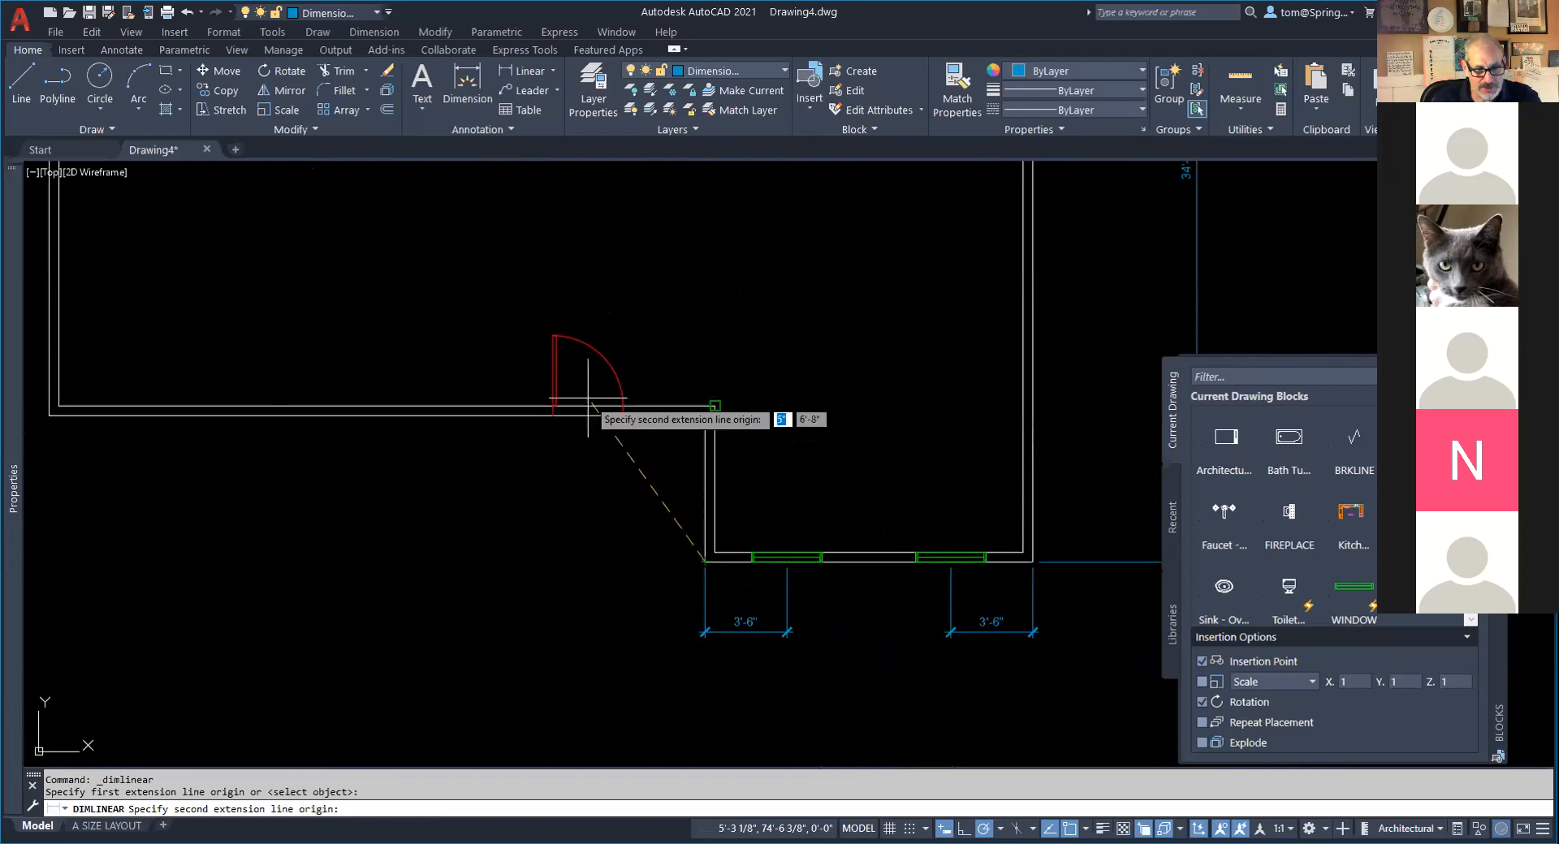
pyautogui.keyDown('shift'); pyautogui.rightClick(589, 469); pyautogui.keyUp('shift')
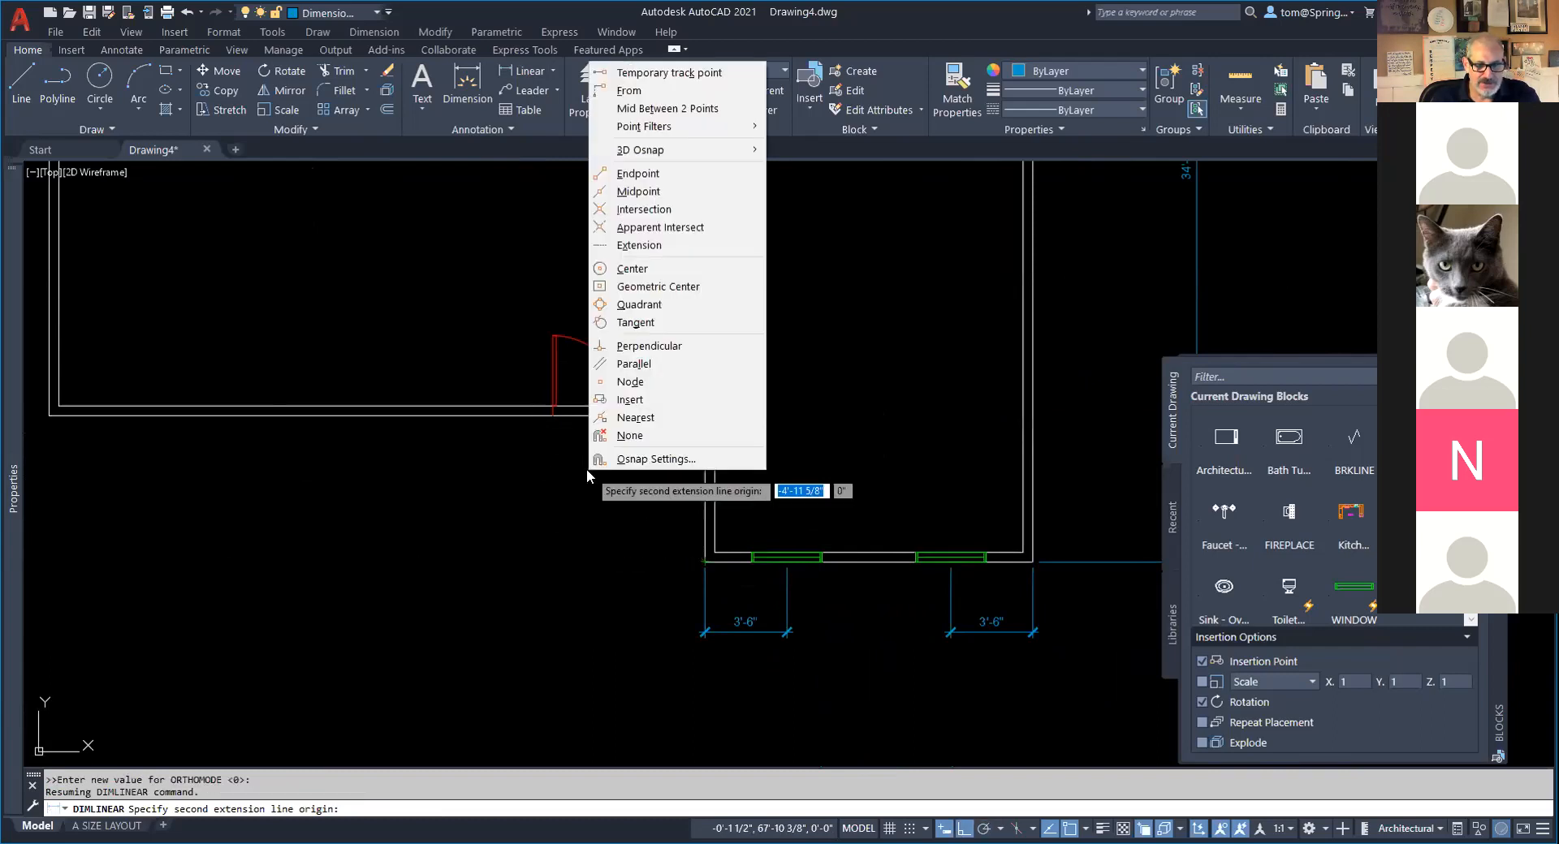
pyautogui.click(642, 115)
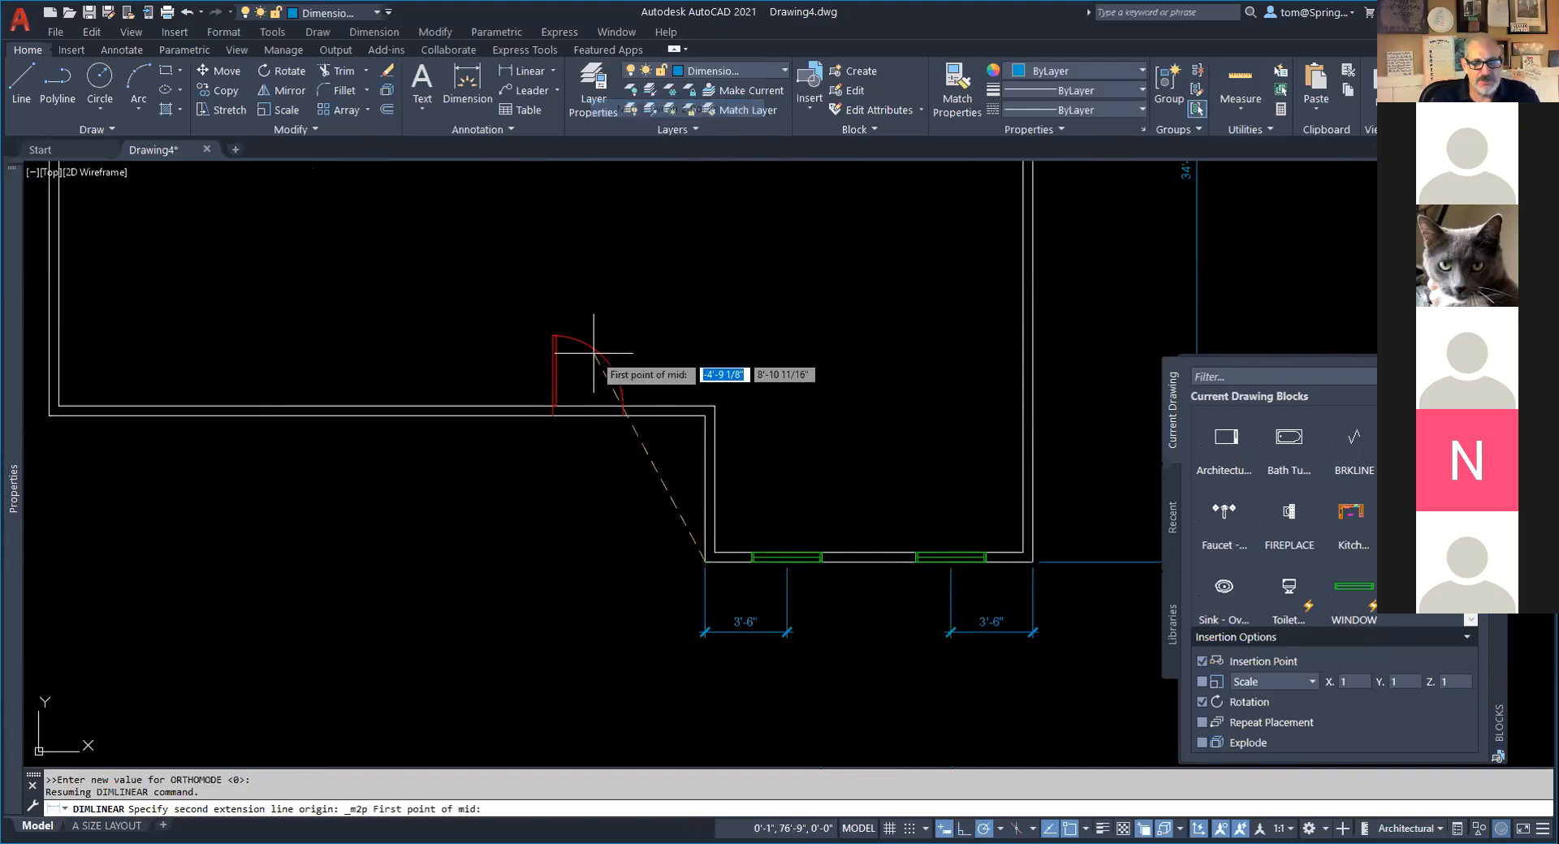
pyautogui.click(553, 415)
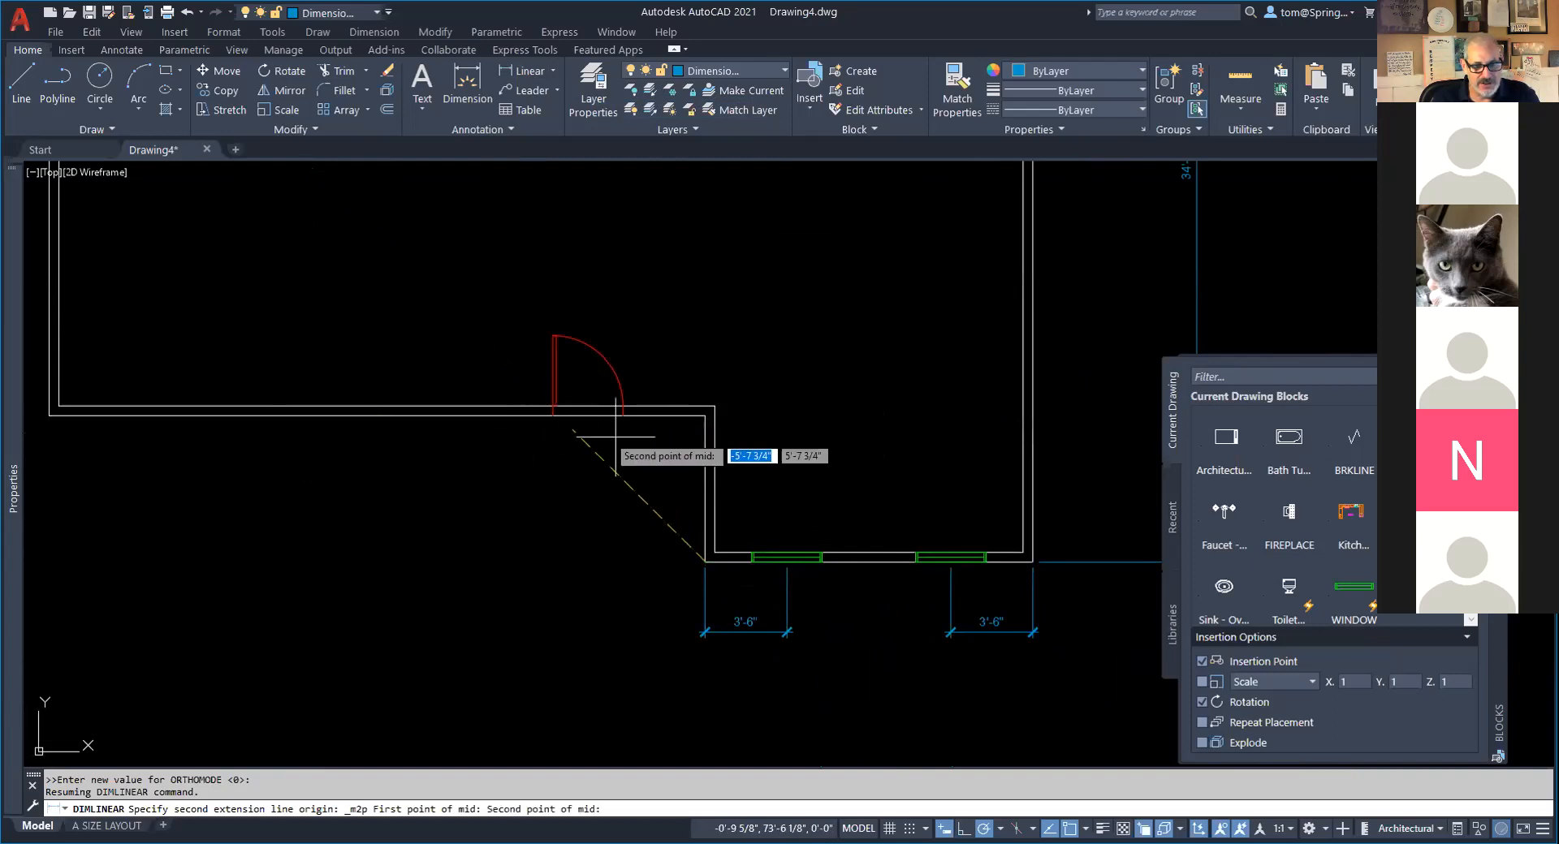
pyautogui.click(623, 415)
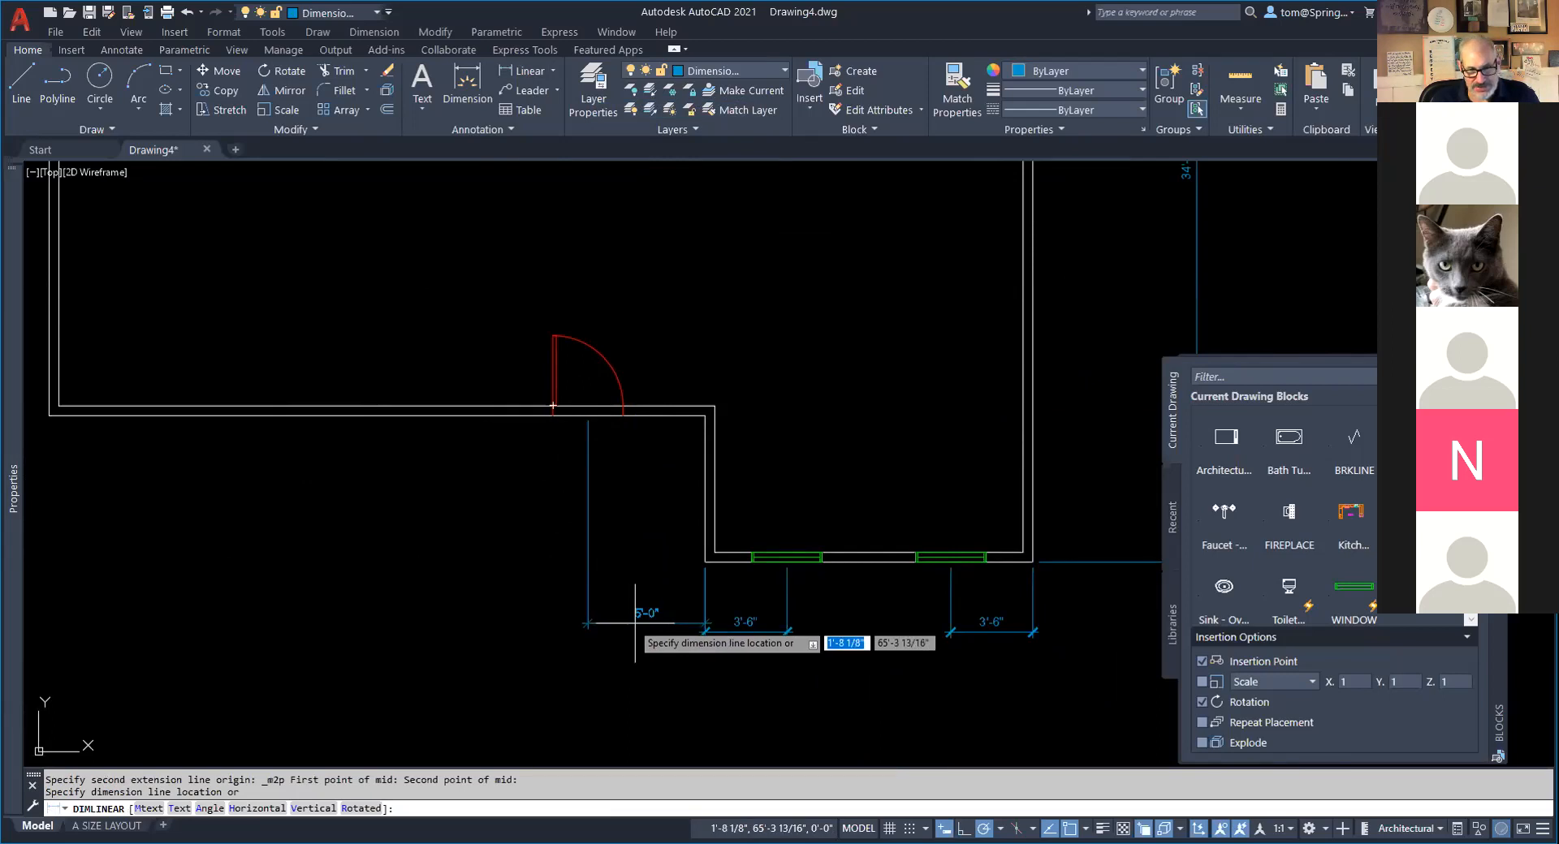
pyautogui.click(704, 631)
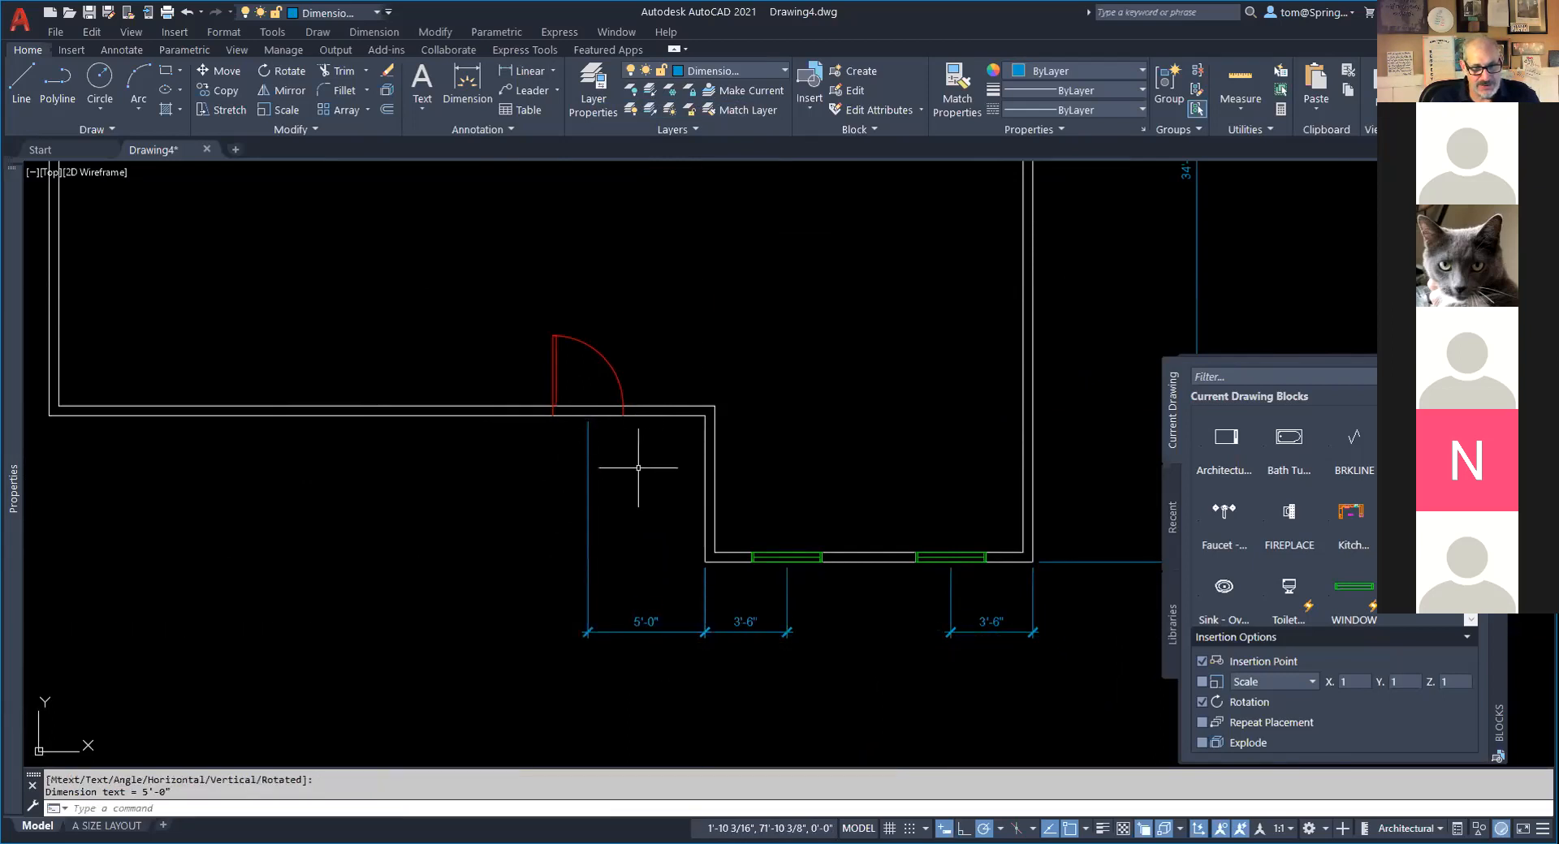
pyautogui.press('Escape')
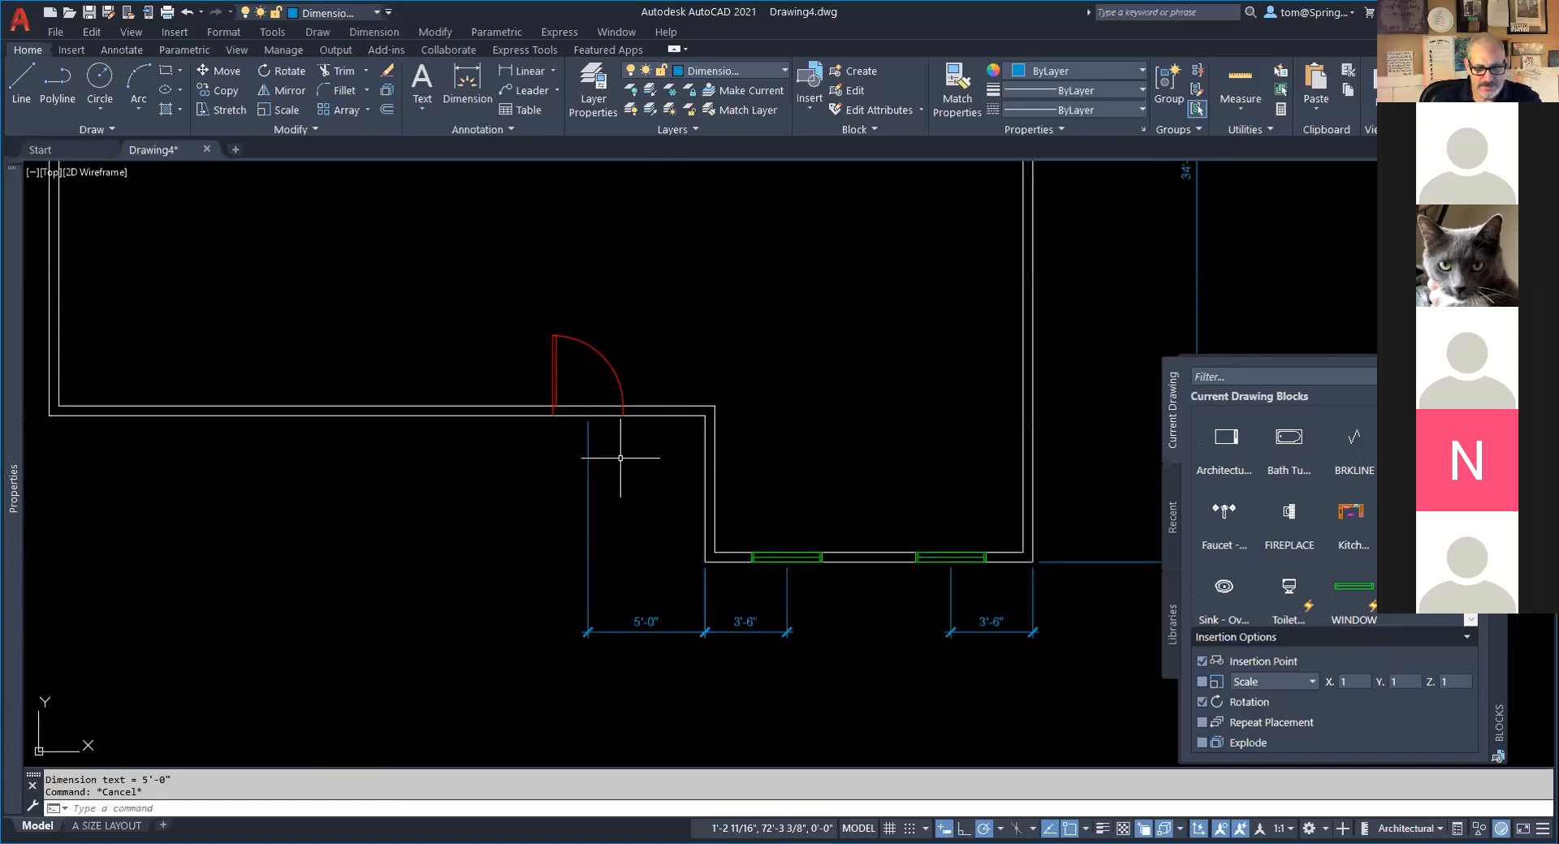
# Erase the linear dimension between the door's centre and the jog's exterior corner.
pyautogui.scroll(-4, 561, 479)
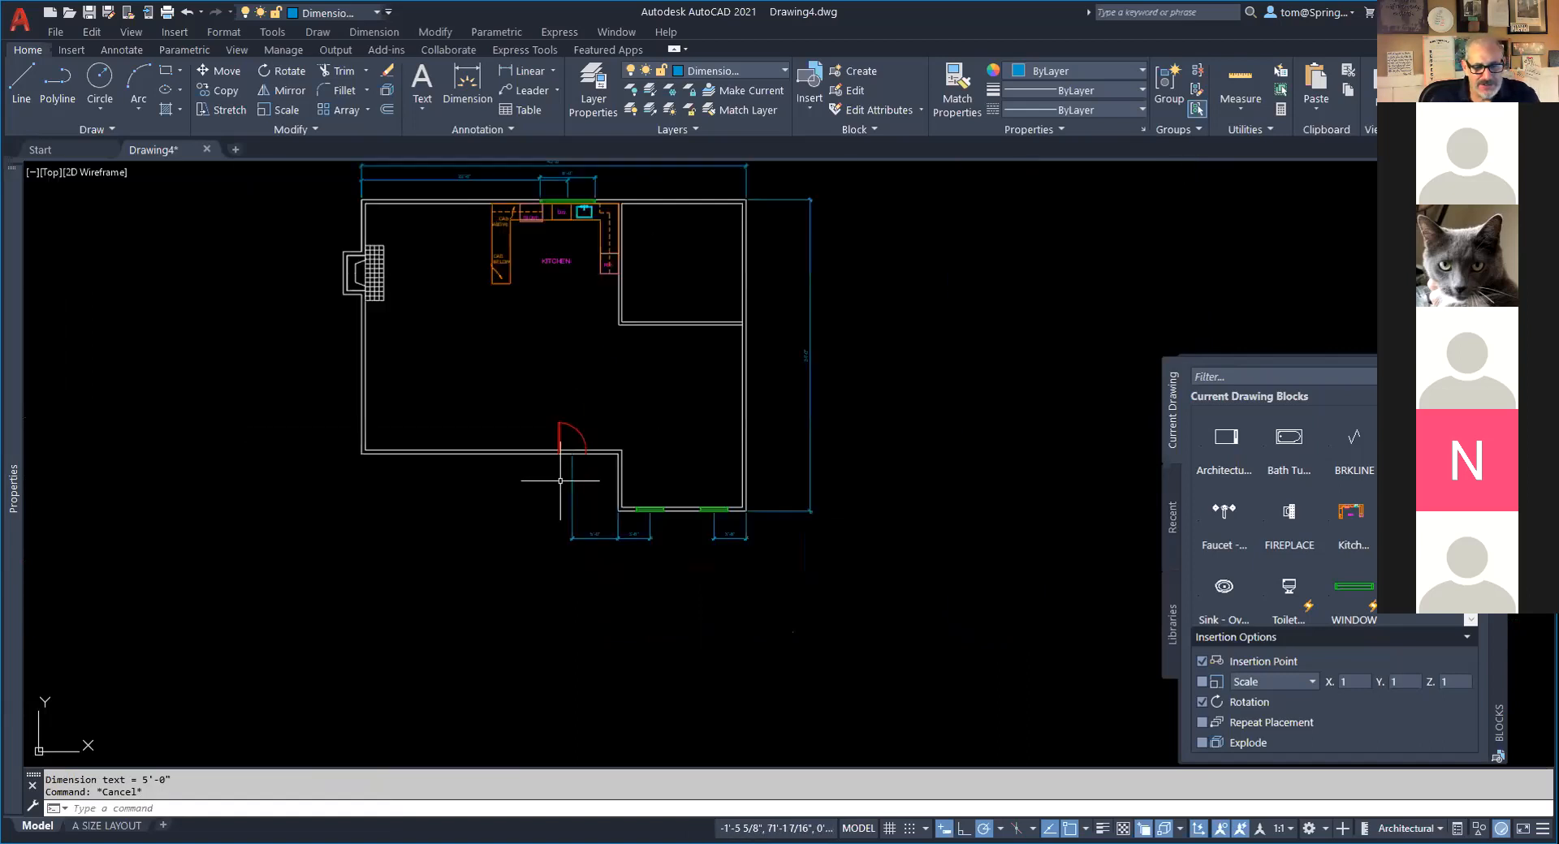
pyautogui.scroll(2, 560, 480)
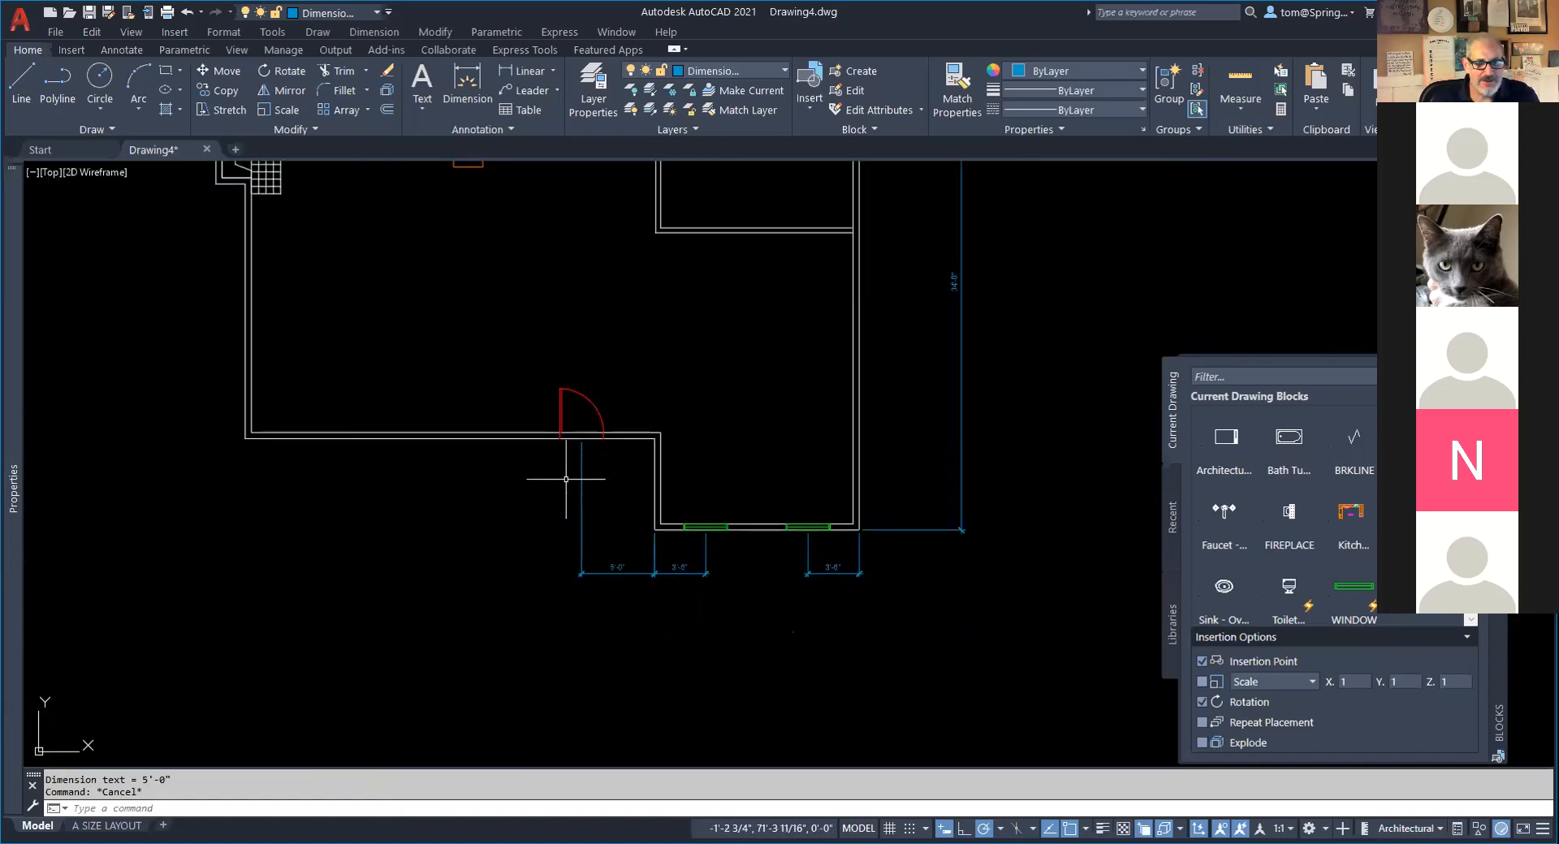
pyautogui.click(615, 499)
pyautogui.click(556, 610)
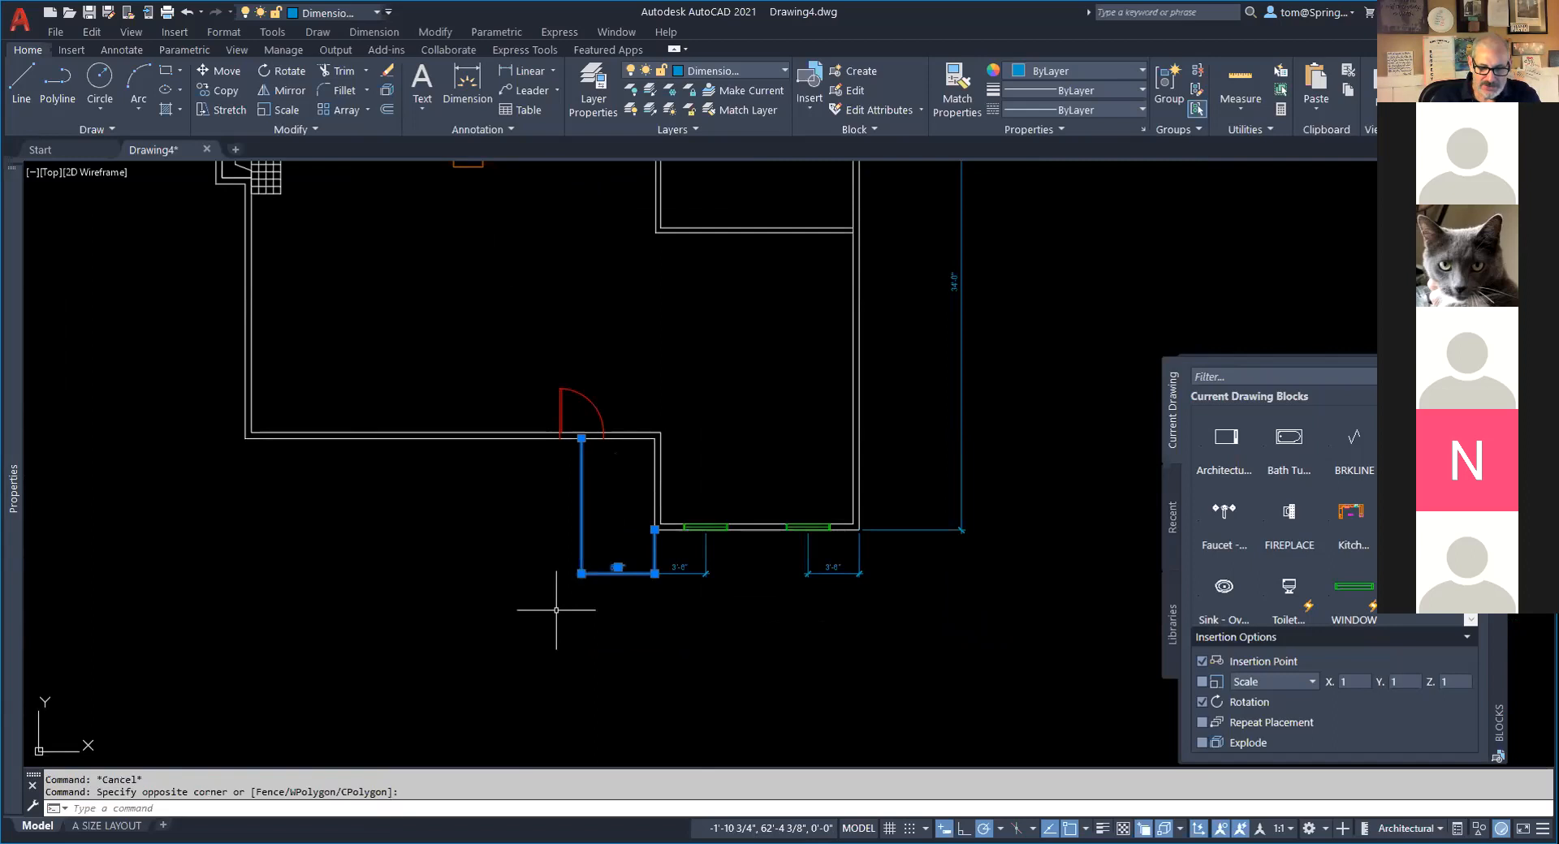
pyautogui.press('Delete')
pyautogui.scroll(2, 573, 642)
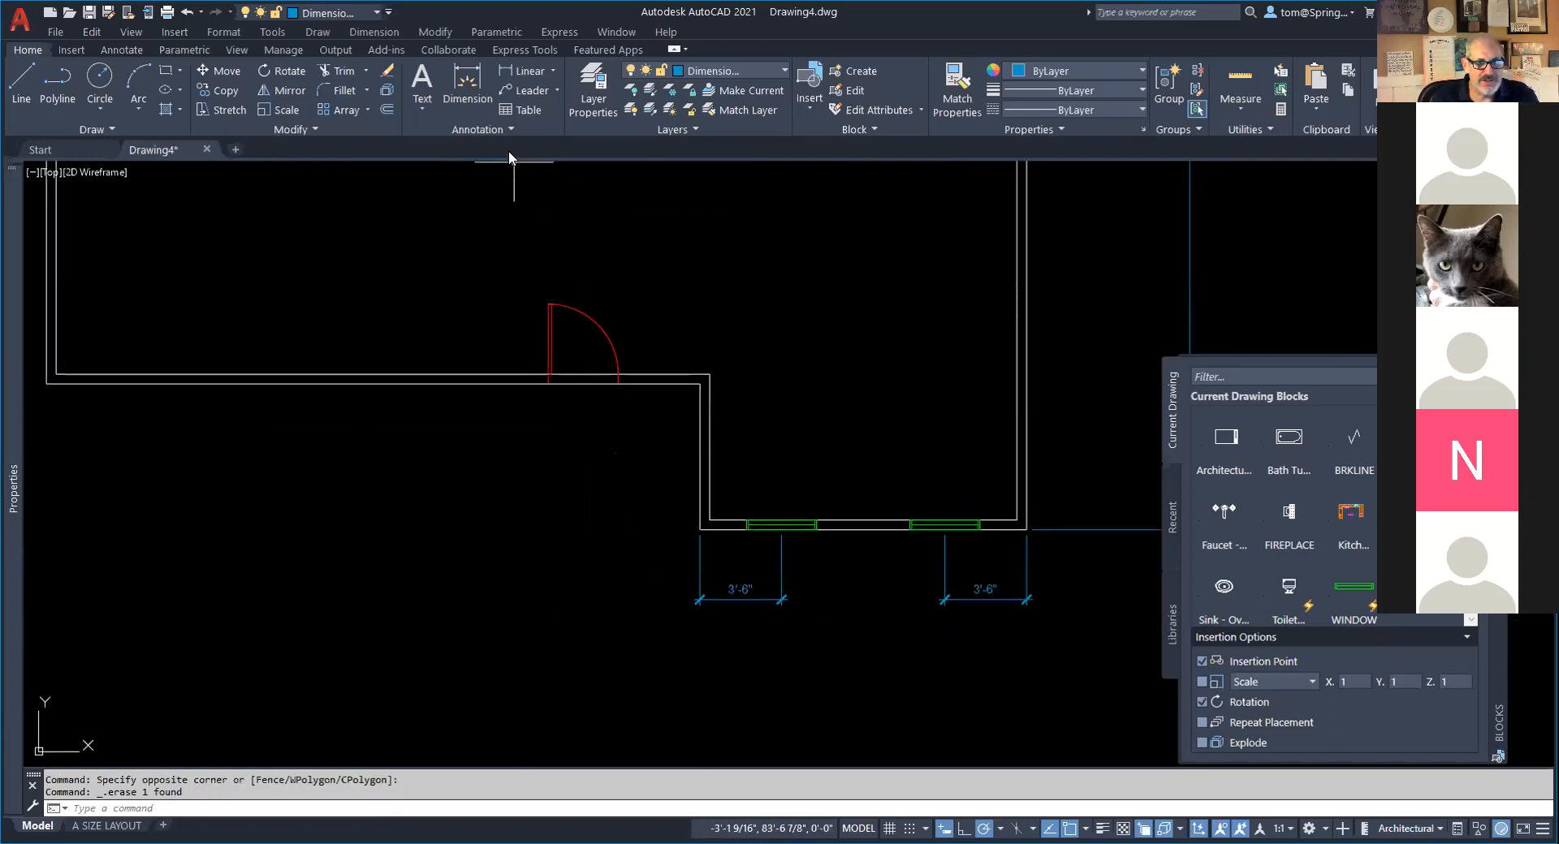
# Add a linear dimension from the jog's lower exterior corner to the midpoint between the door's jambs, in line with the neighbouring window dimension.
pyautogui.click(526, 71)
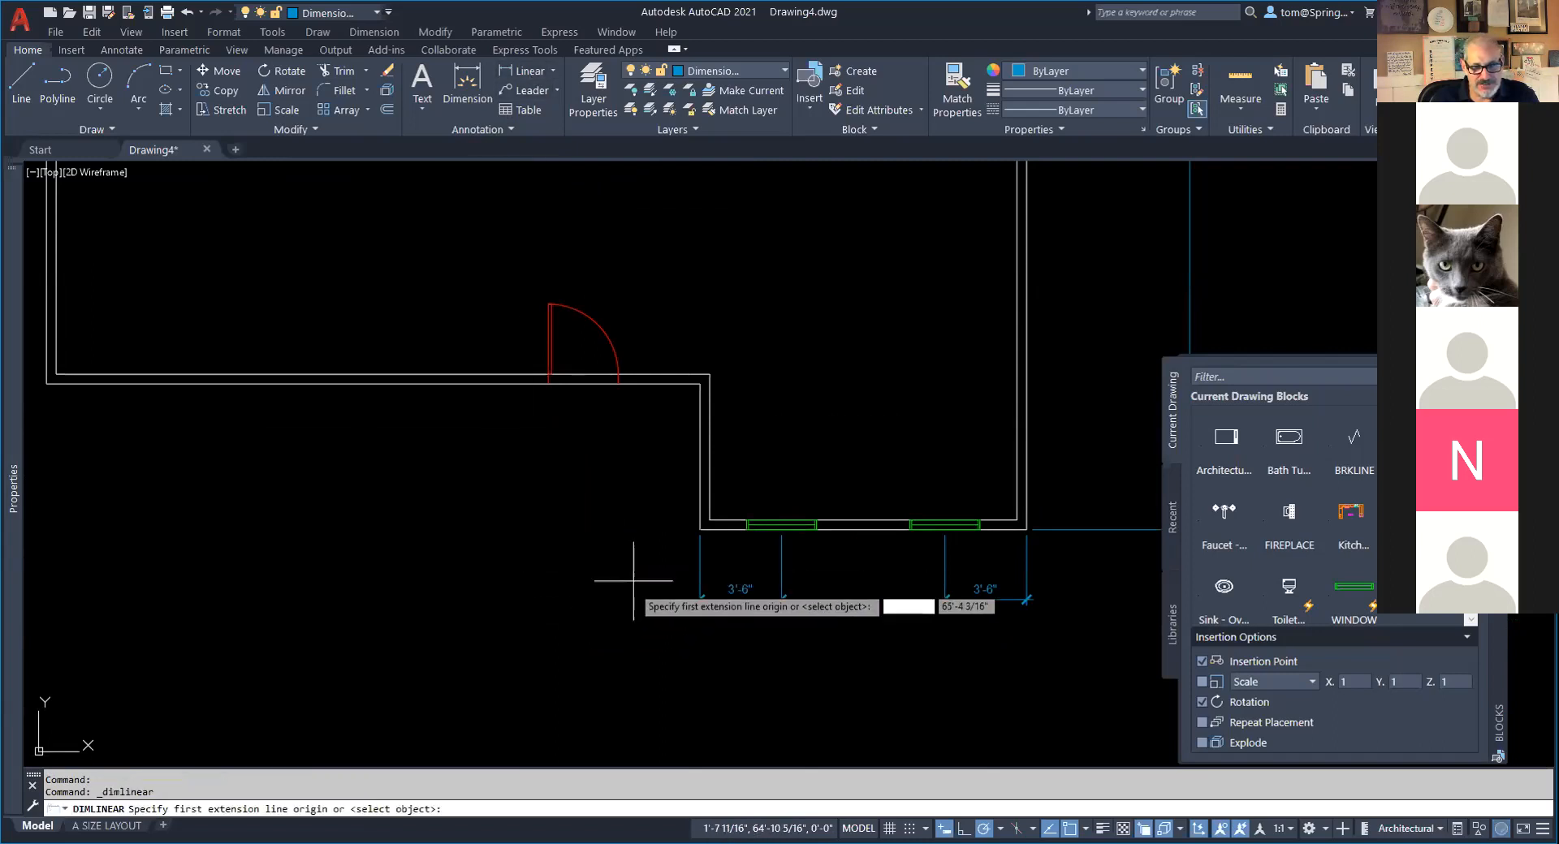
pyautogui.click(700, 530)
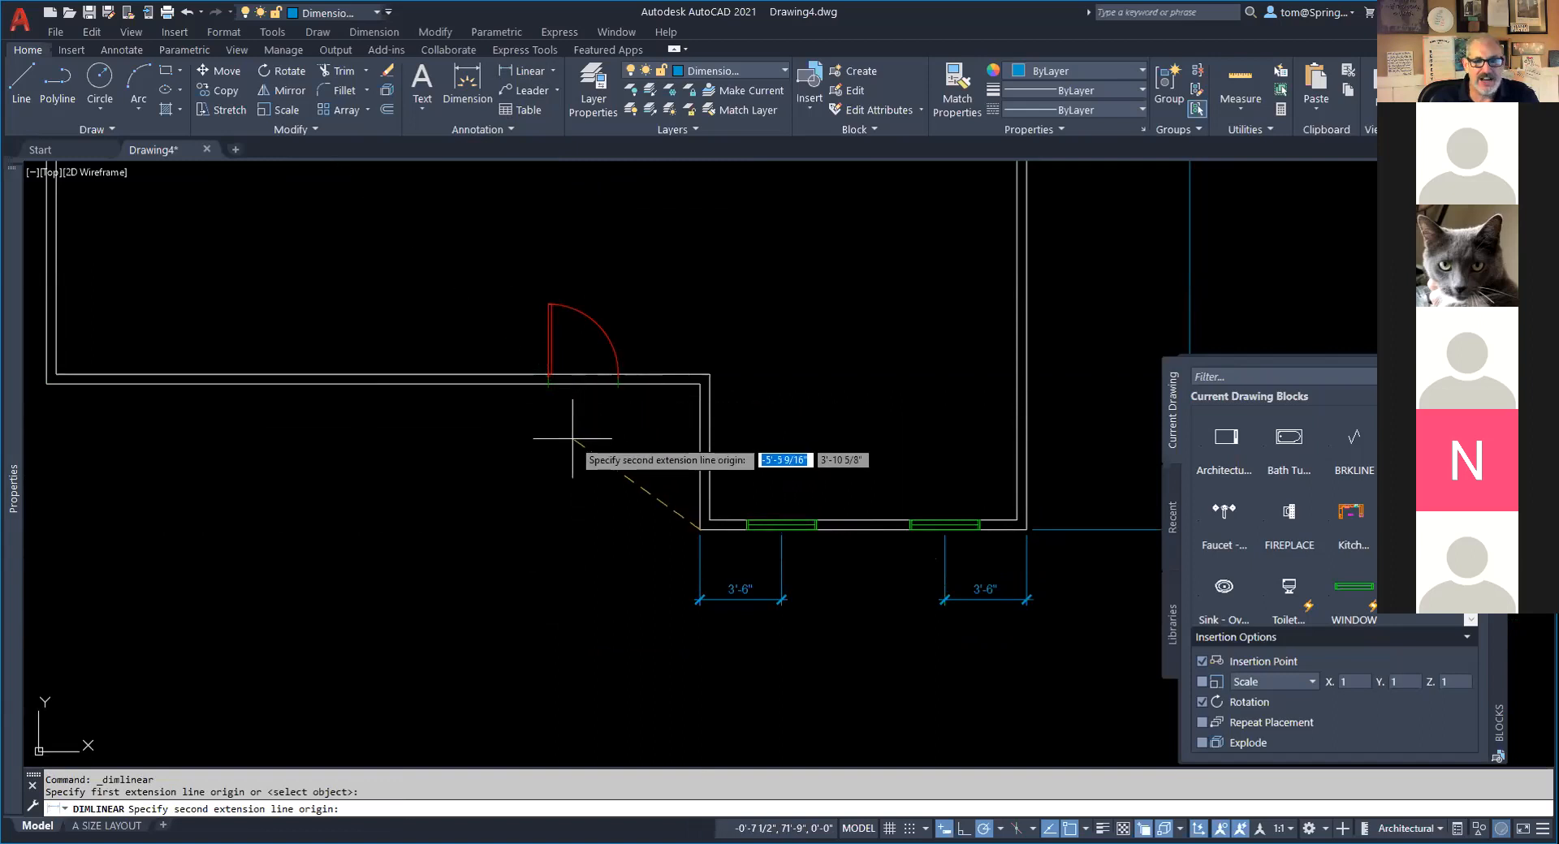
pyautogui.press('F8')
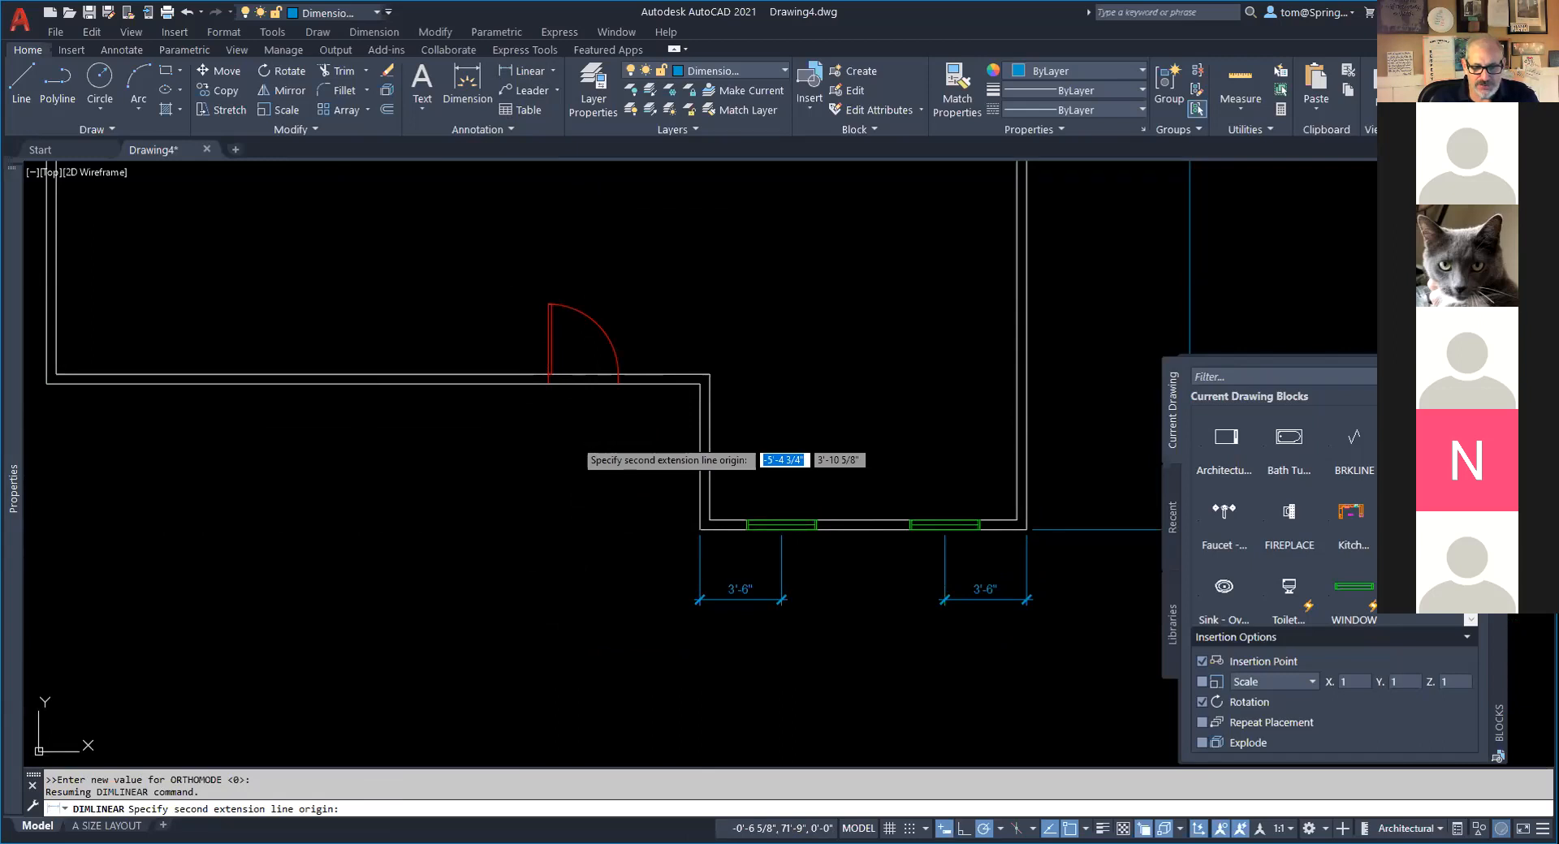
pyautogui.keyDown('shift'); pyautogui.rightClick(572, 439); pyautogui.keyUp('shift')
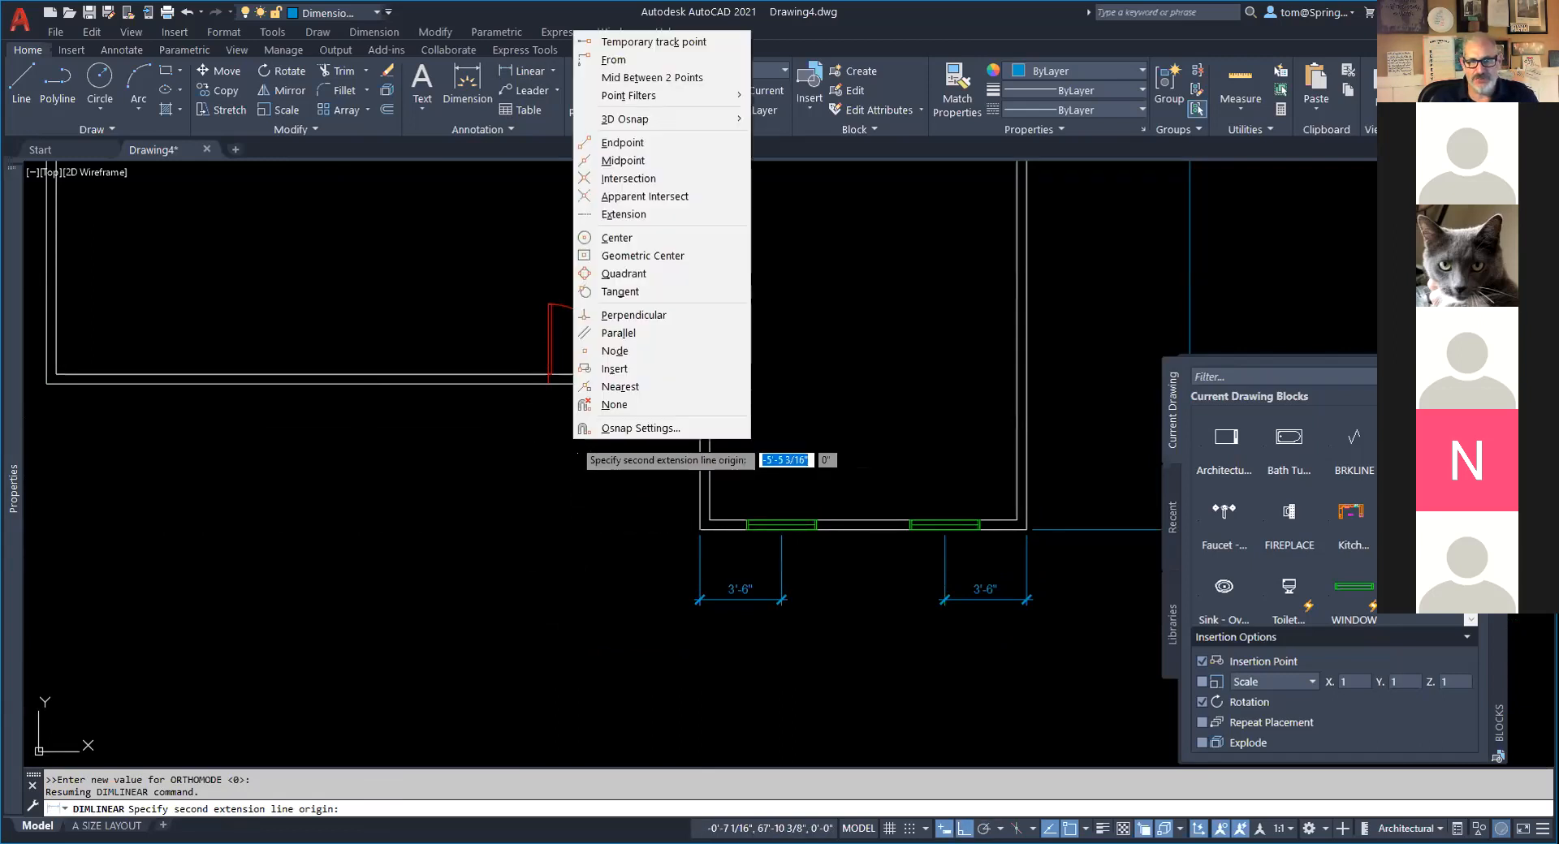
pyautogui.click(668, 78)
pyautogui.click(700, 530)
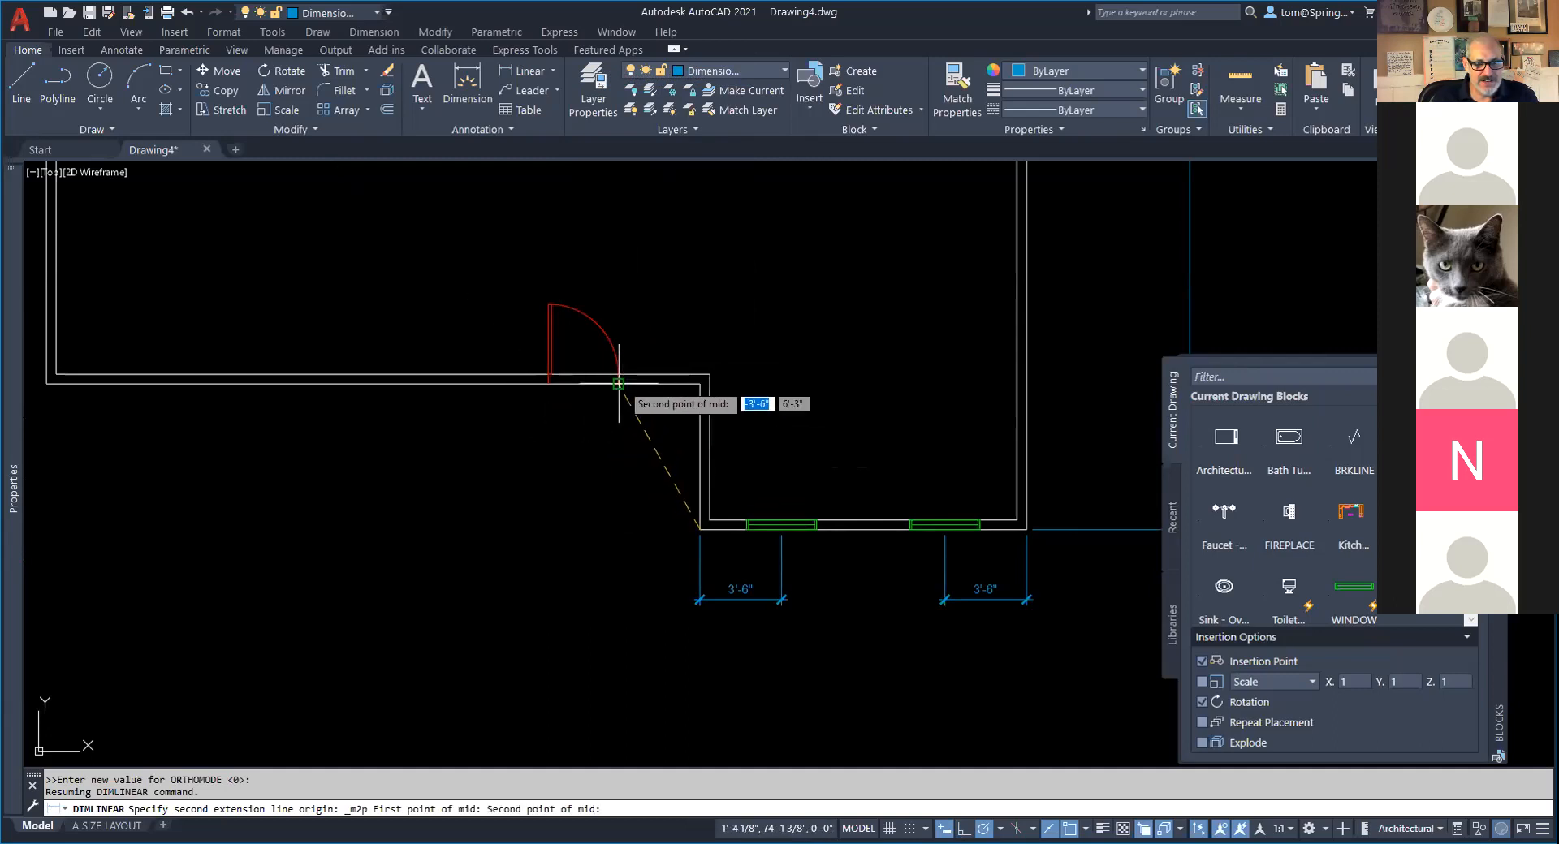
pyautogui.click(550, 378)
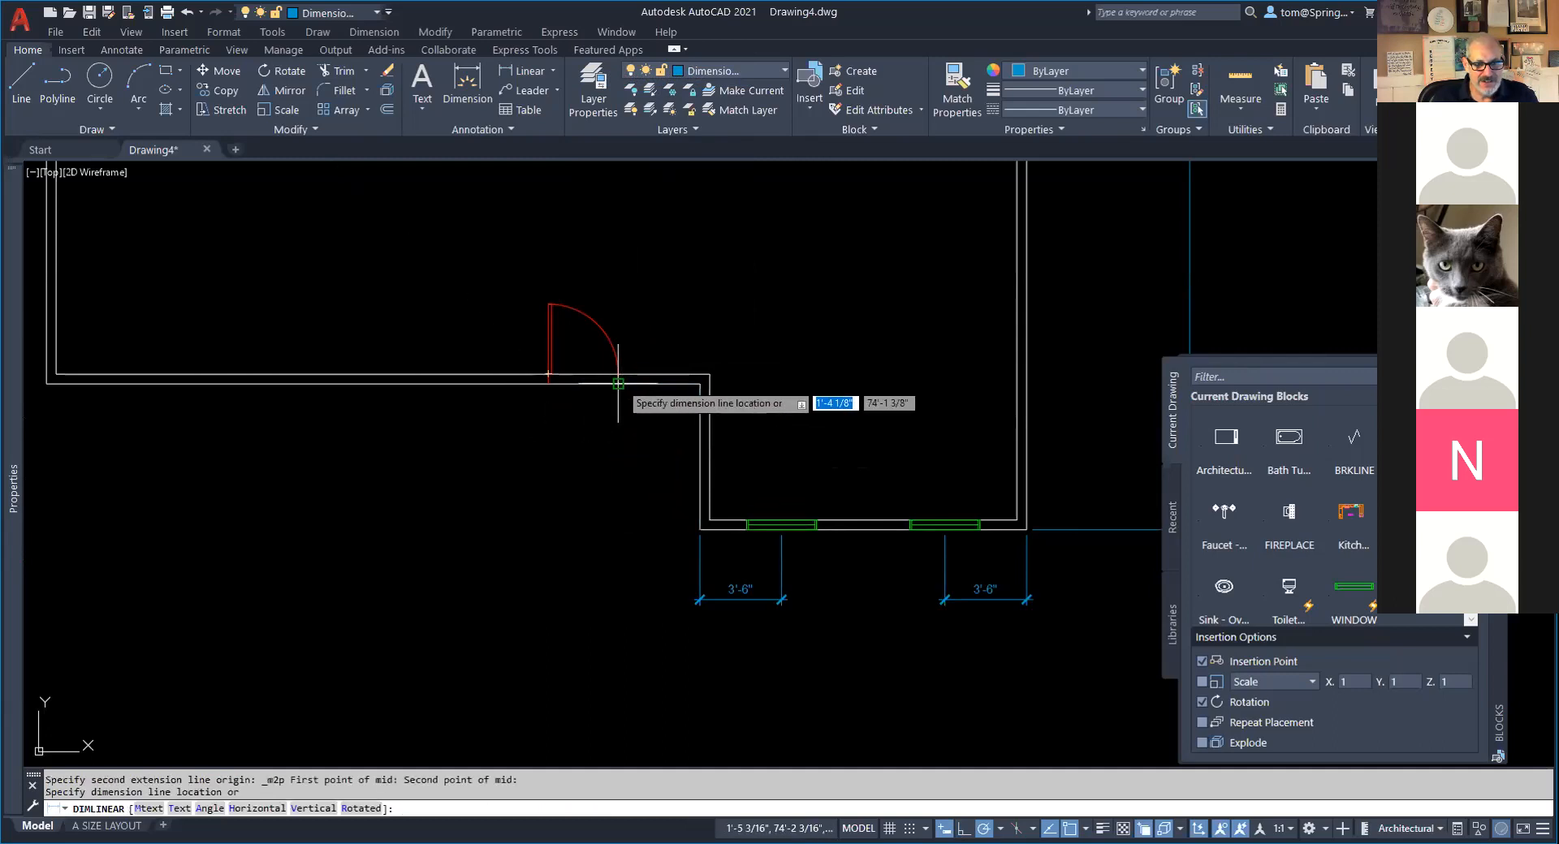
pyautogui.click(700, 599)
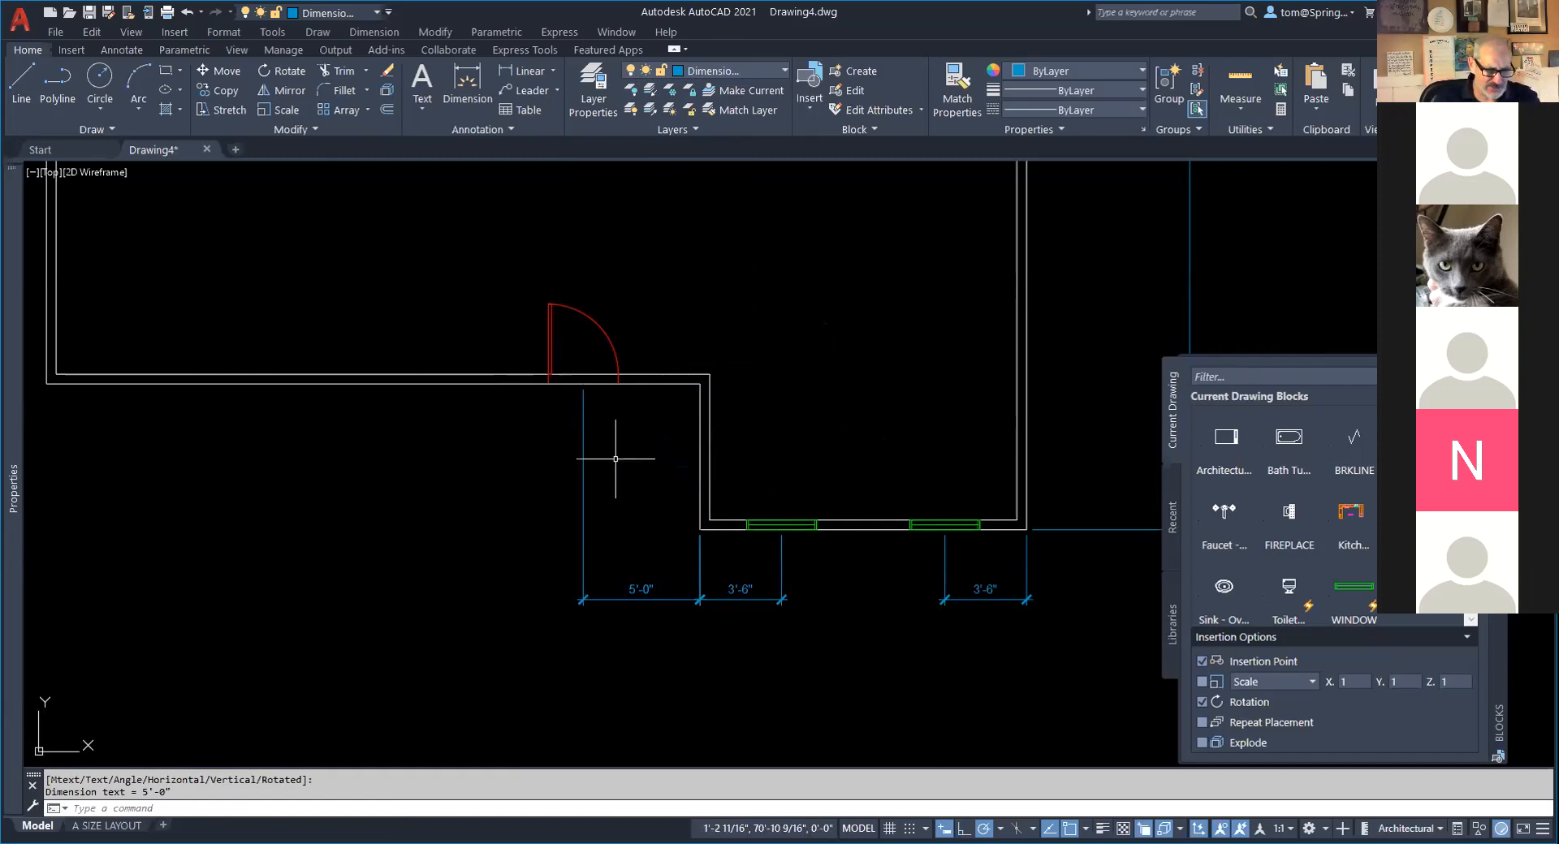
# Check the stair and interior wall layout in the Southfield floor plan PDF in the browser, and return to the AutoCAD drawing.
pyautogui.scroll(-4, 633, 429)
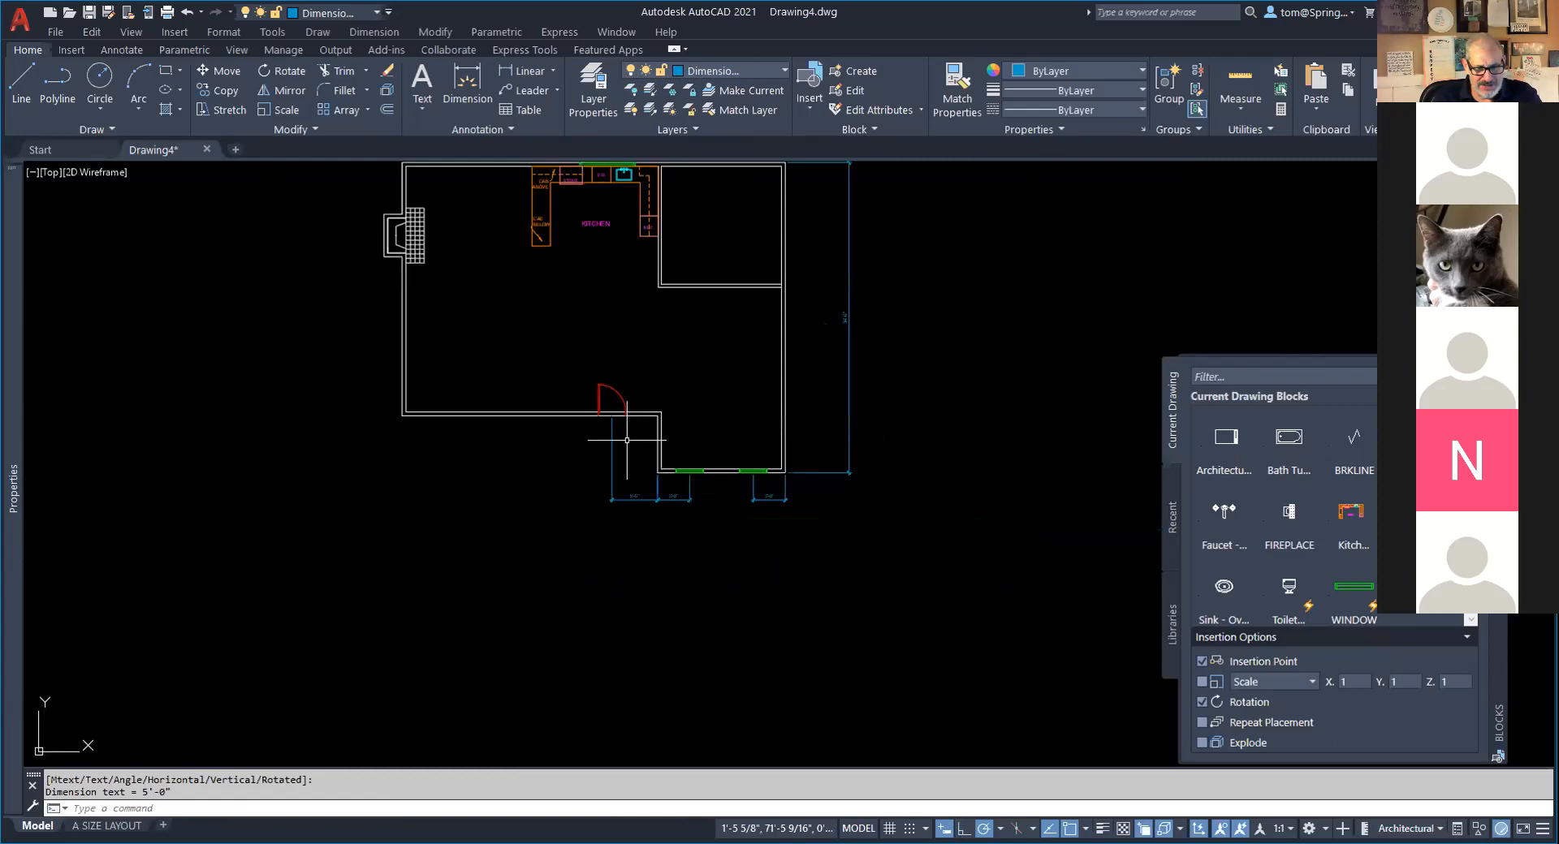
pyautogui.moveTo(626, 441); pyautogui.dragTo(617, 546, button='middle')
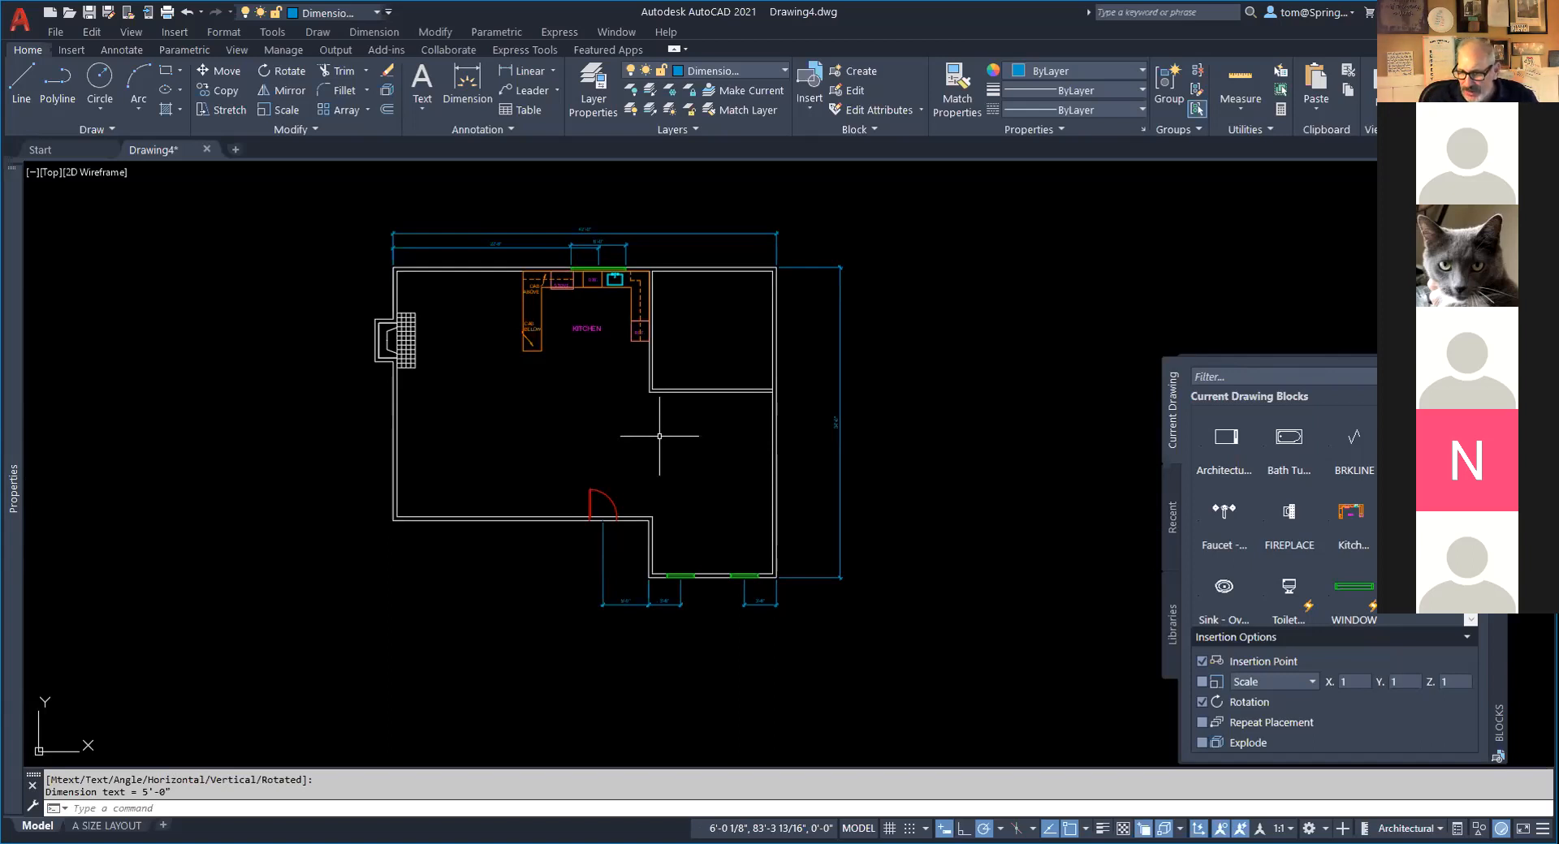
pyautogui.scroll(-1, 1331, 519)
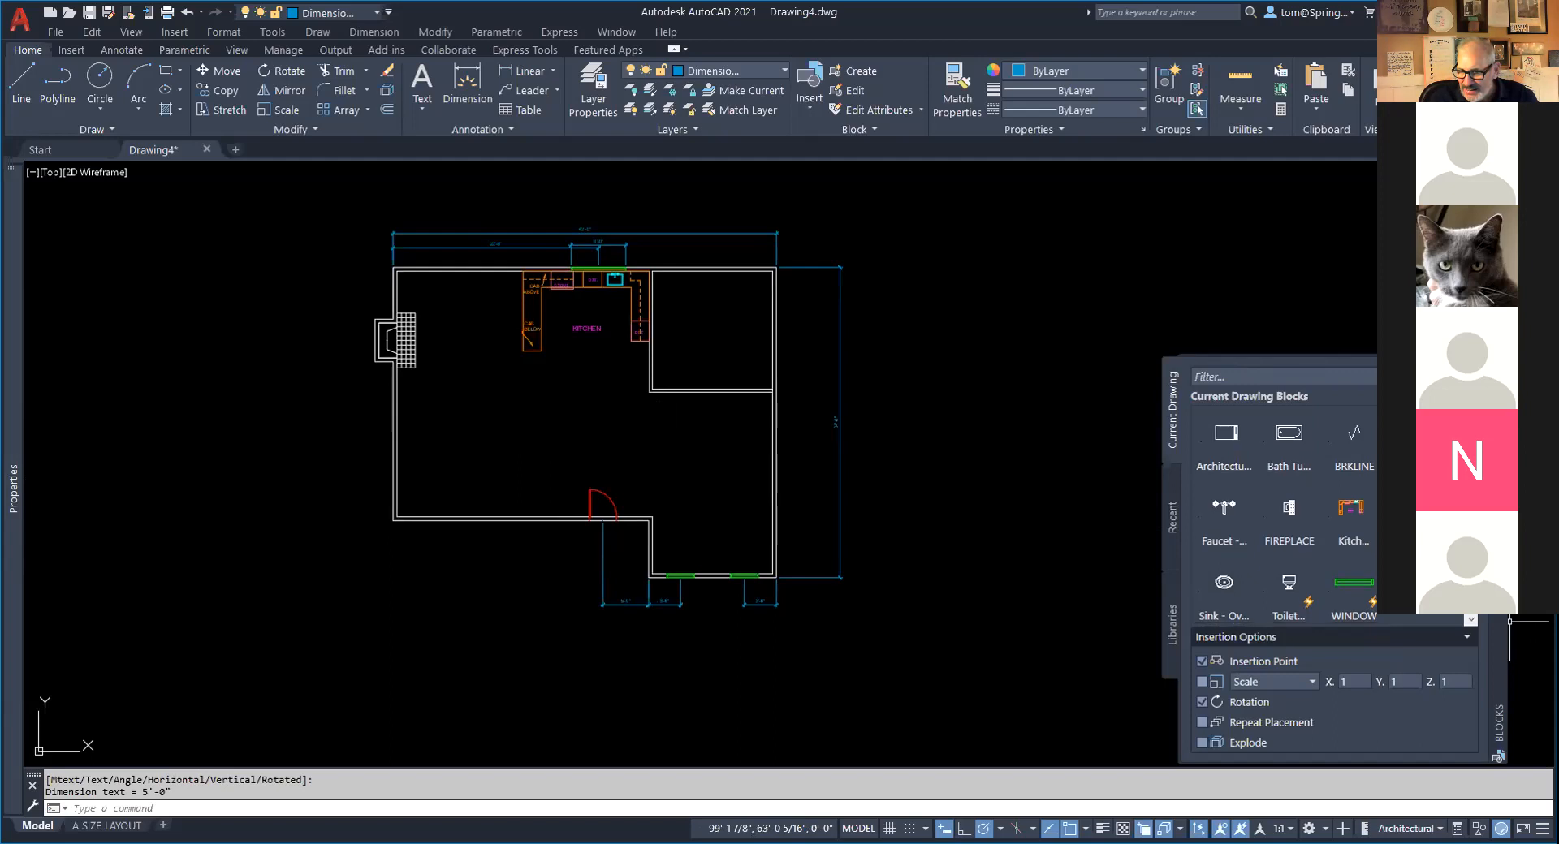
pyautogui.scroll(1, 1282, 519)
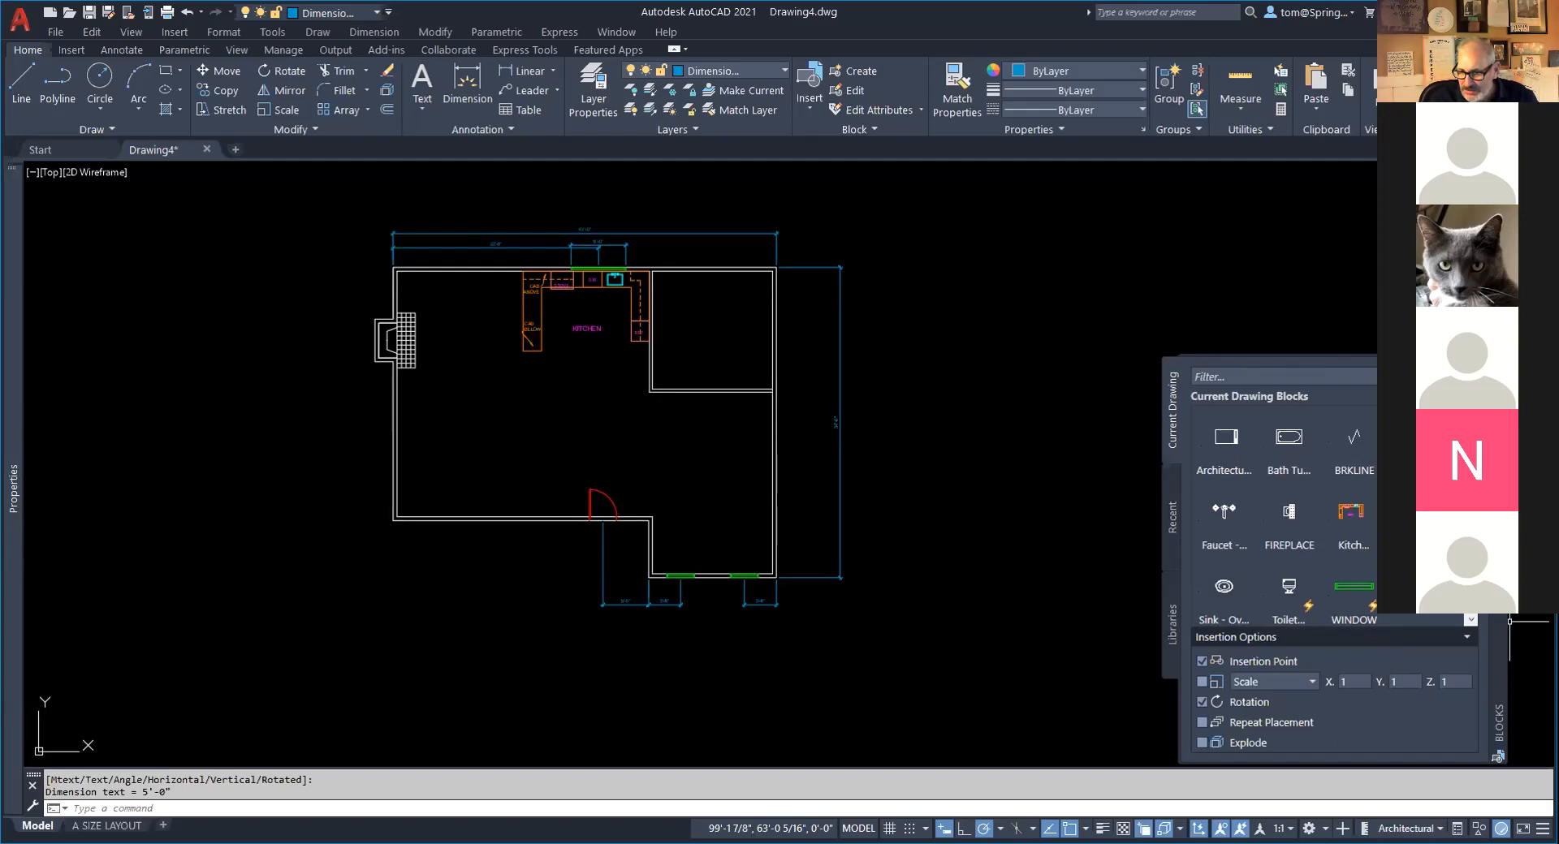
pyautogui.scroll(-1, 1283, 520)
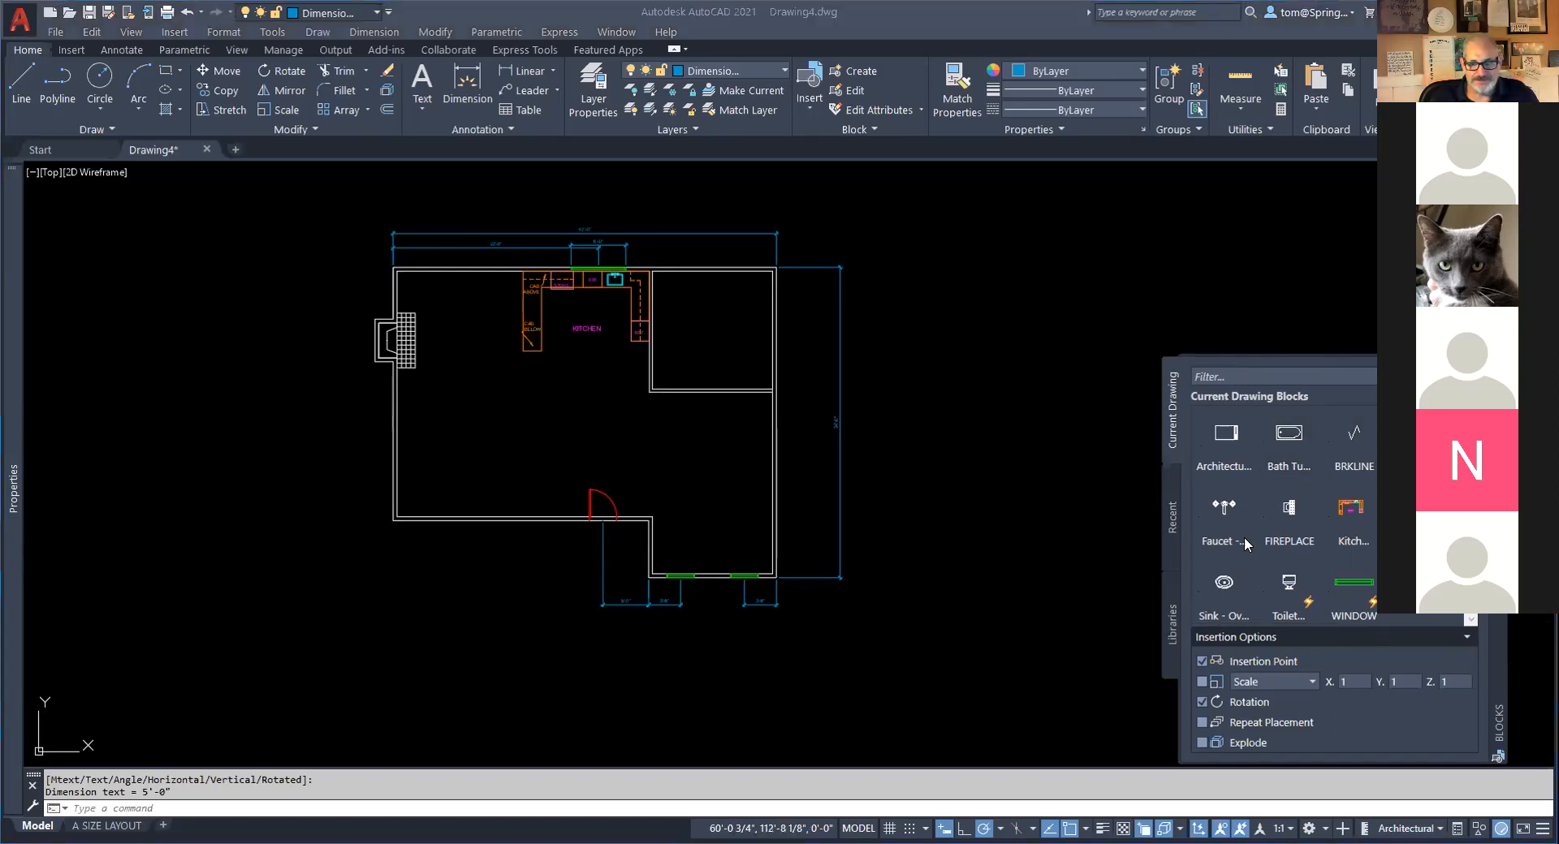
pyautogui.hotkey('alt', 'Tab')
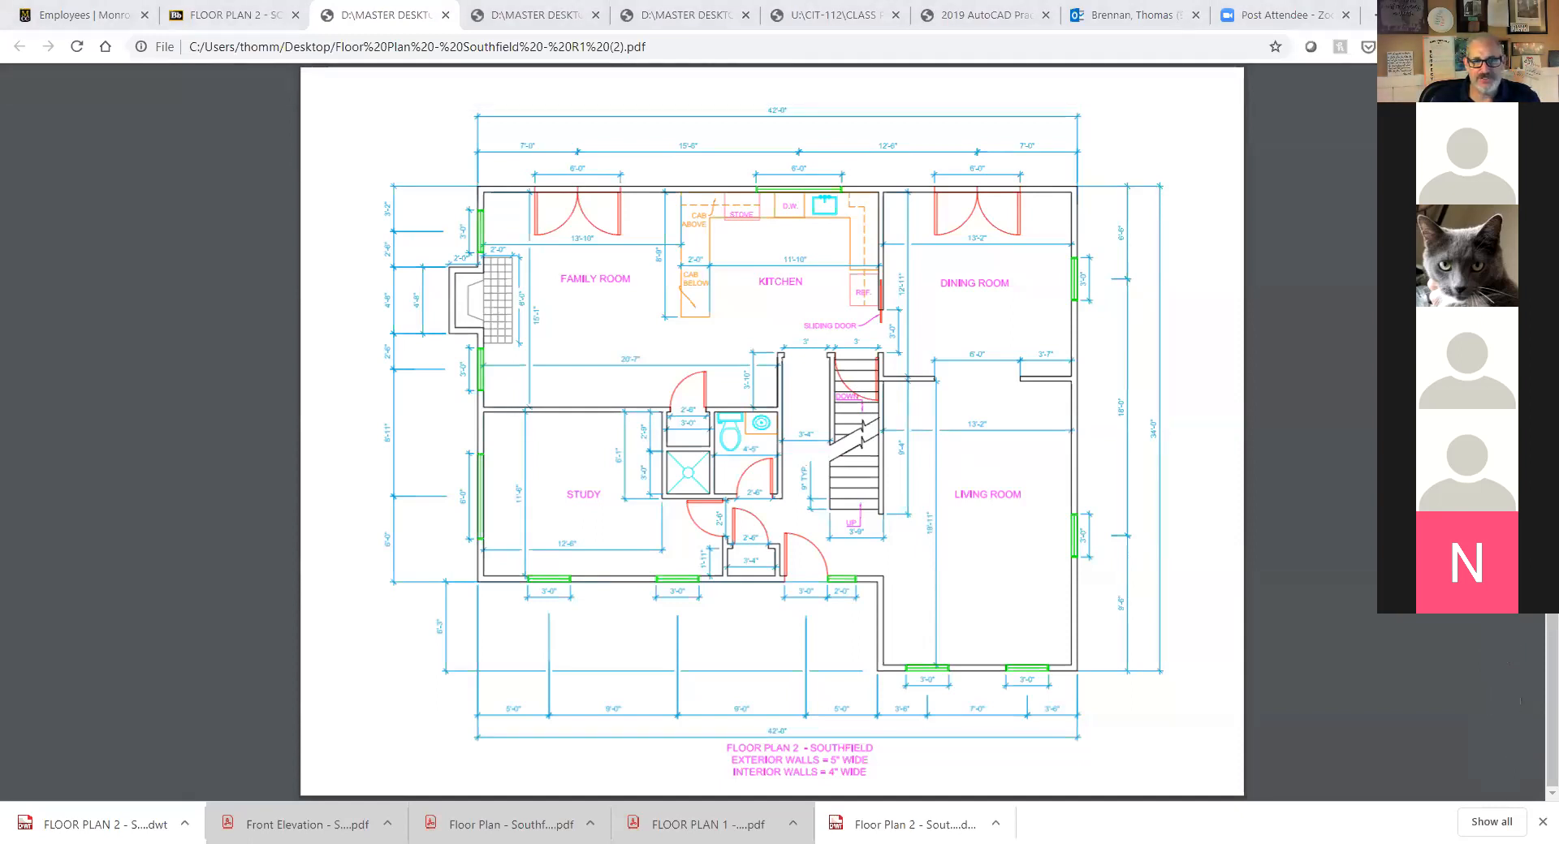
pyautogui.hotkey('alt', 'Tab')
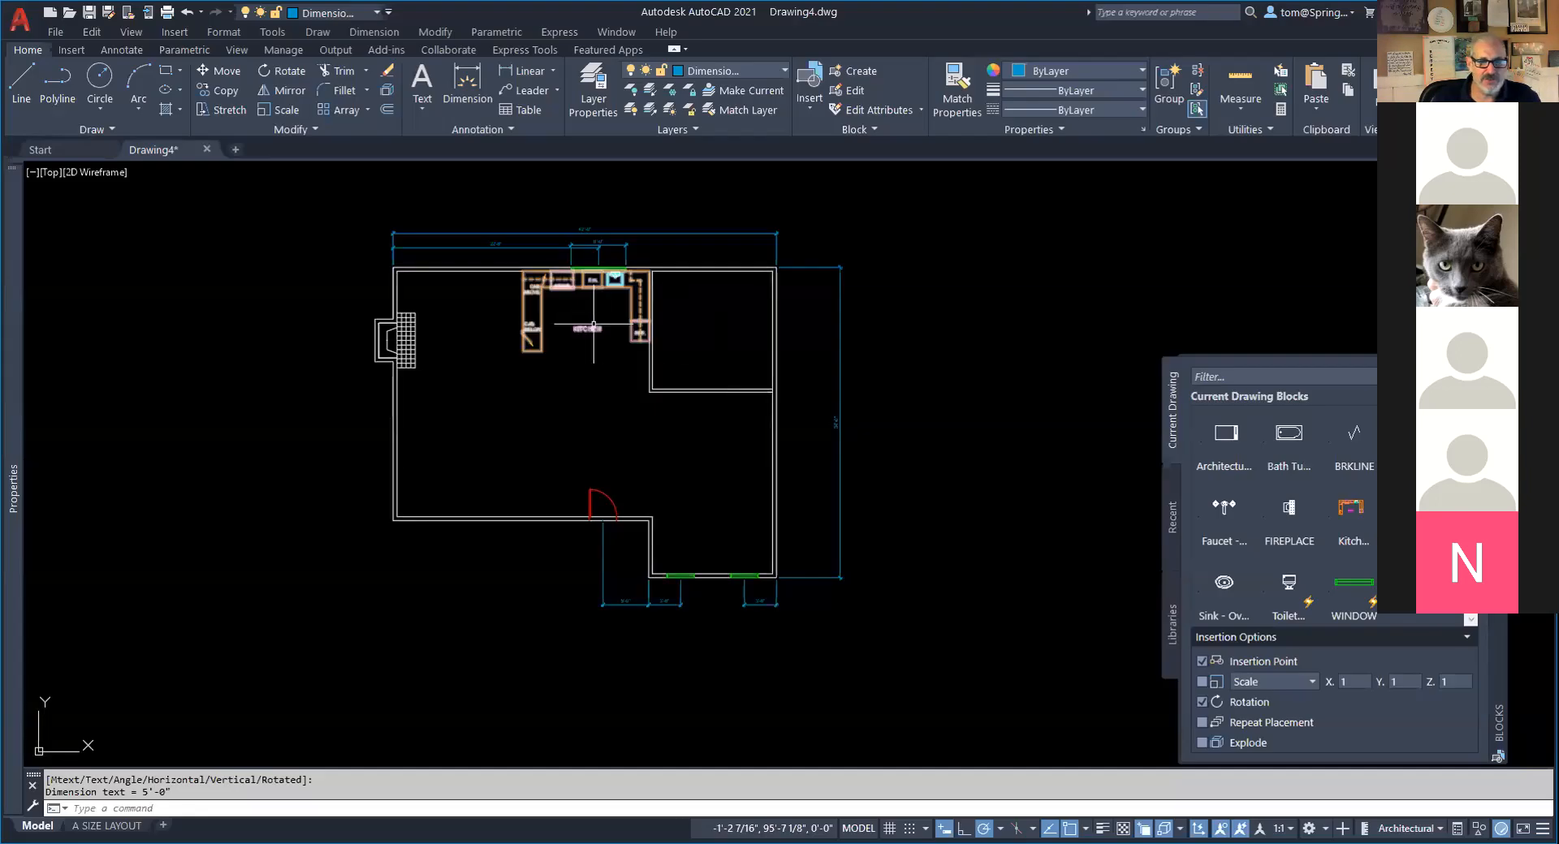
# On the A-Walls layer, draw a 9'-4" long, 4" wide wall extending down from the corner of the dining room walls.
pyautogui.click(784, 70)
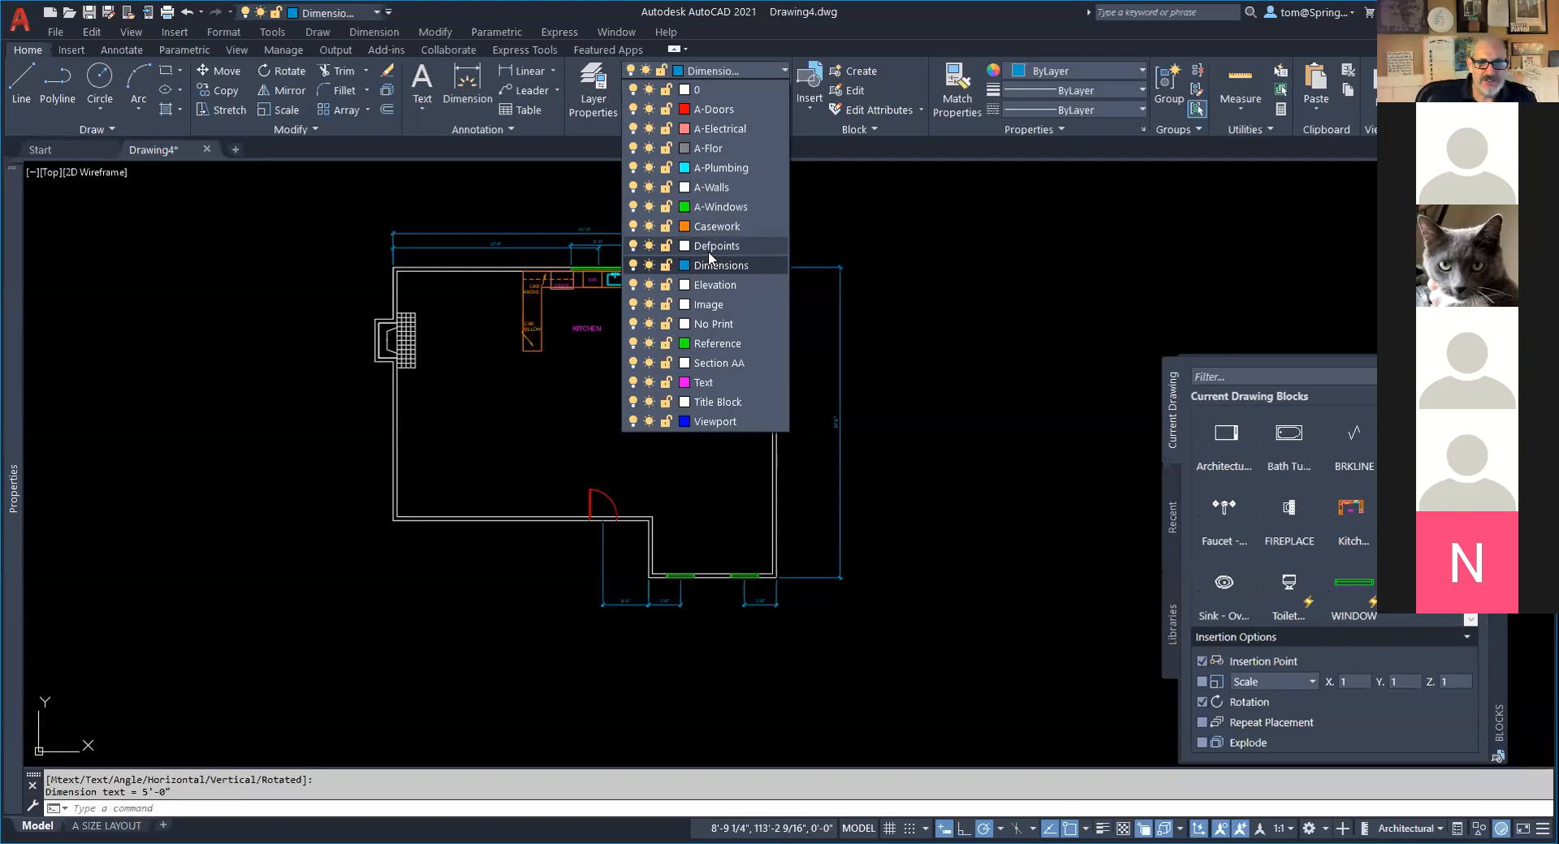
pyautogui.click(731, 188)
pyautogui.click(21, 85)
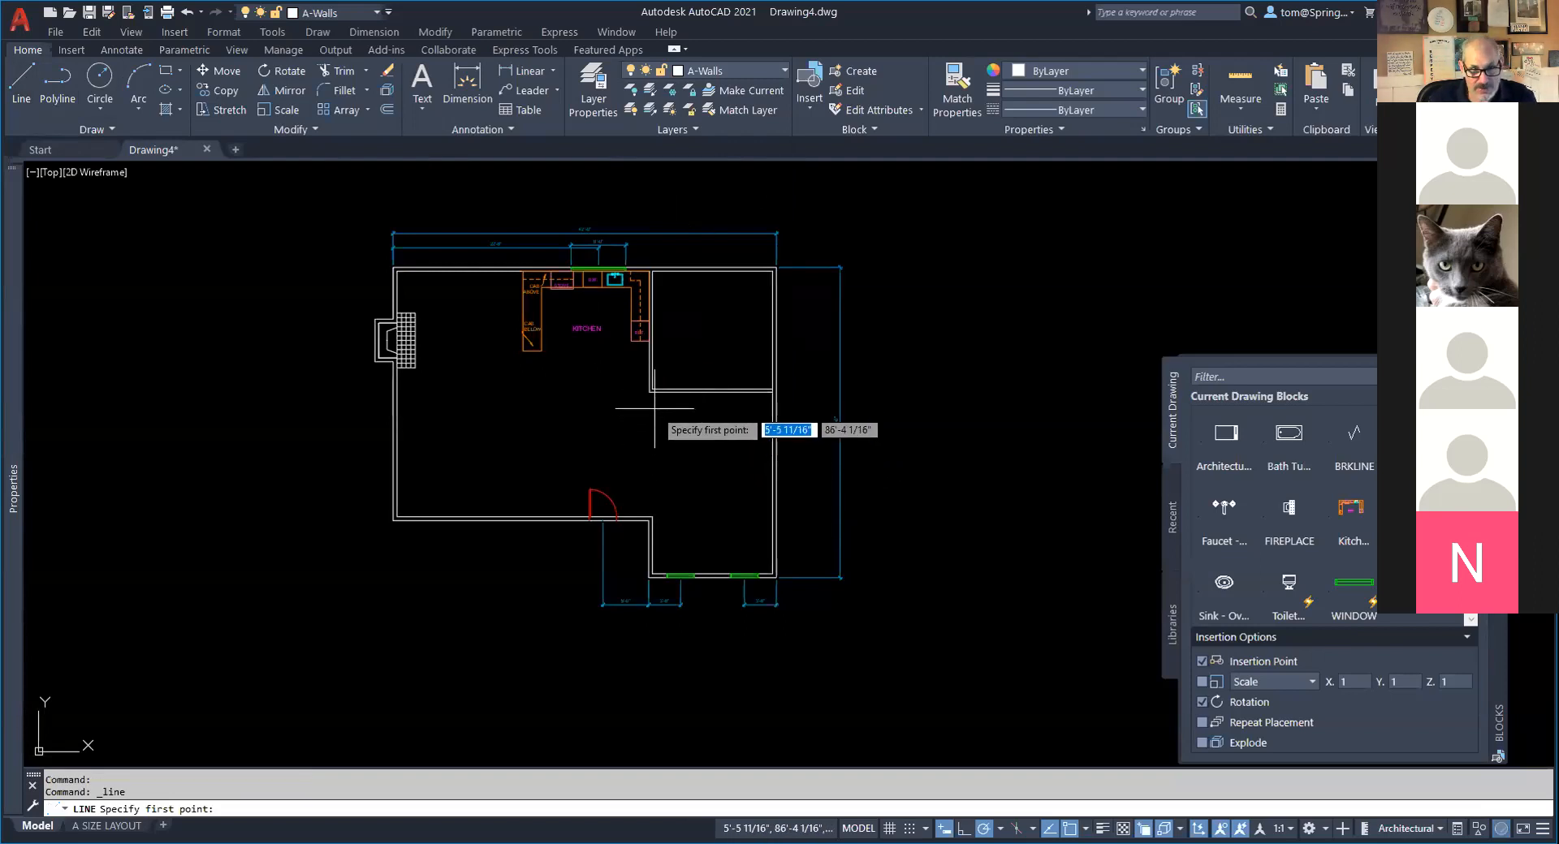
pyautogui.scroll(5, 654, 408)
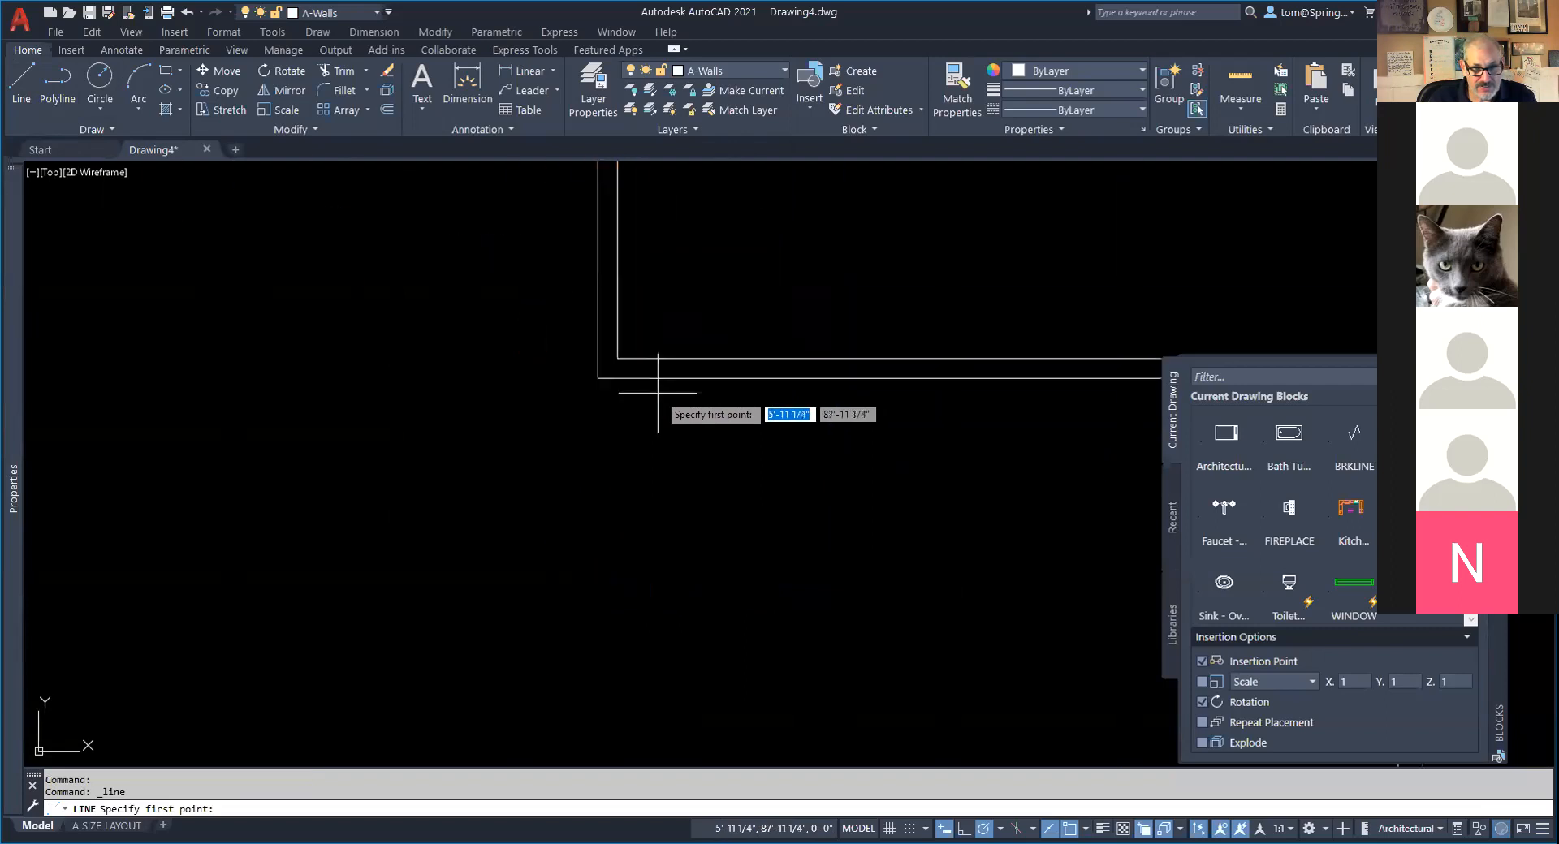
pyautogui.click(619, 378)
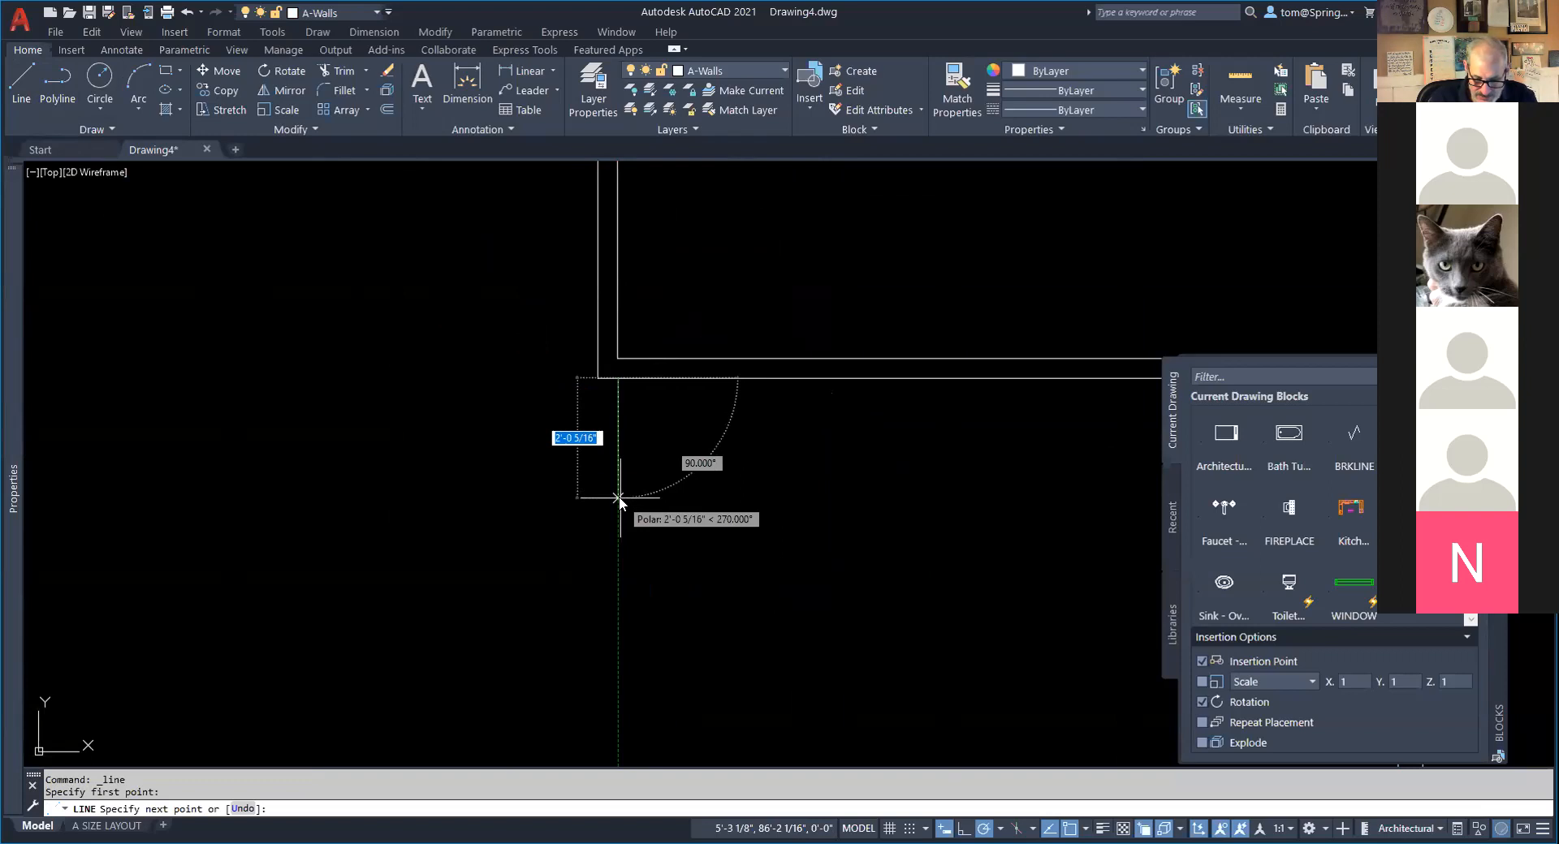
pyautogui.write("9'4")
pyautogui.press('Return')
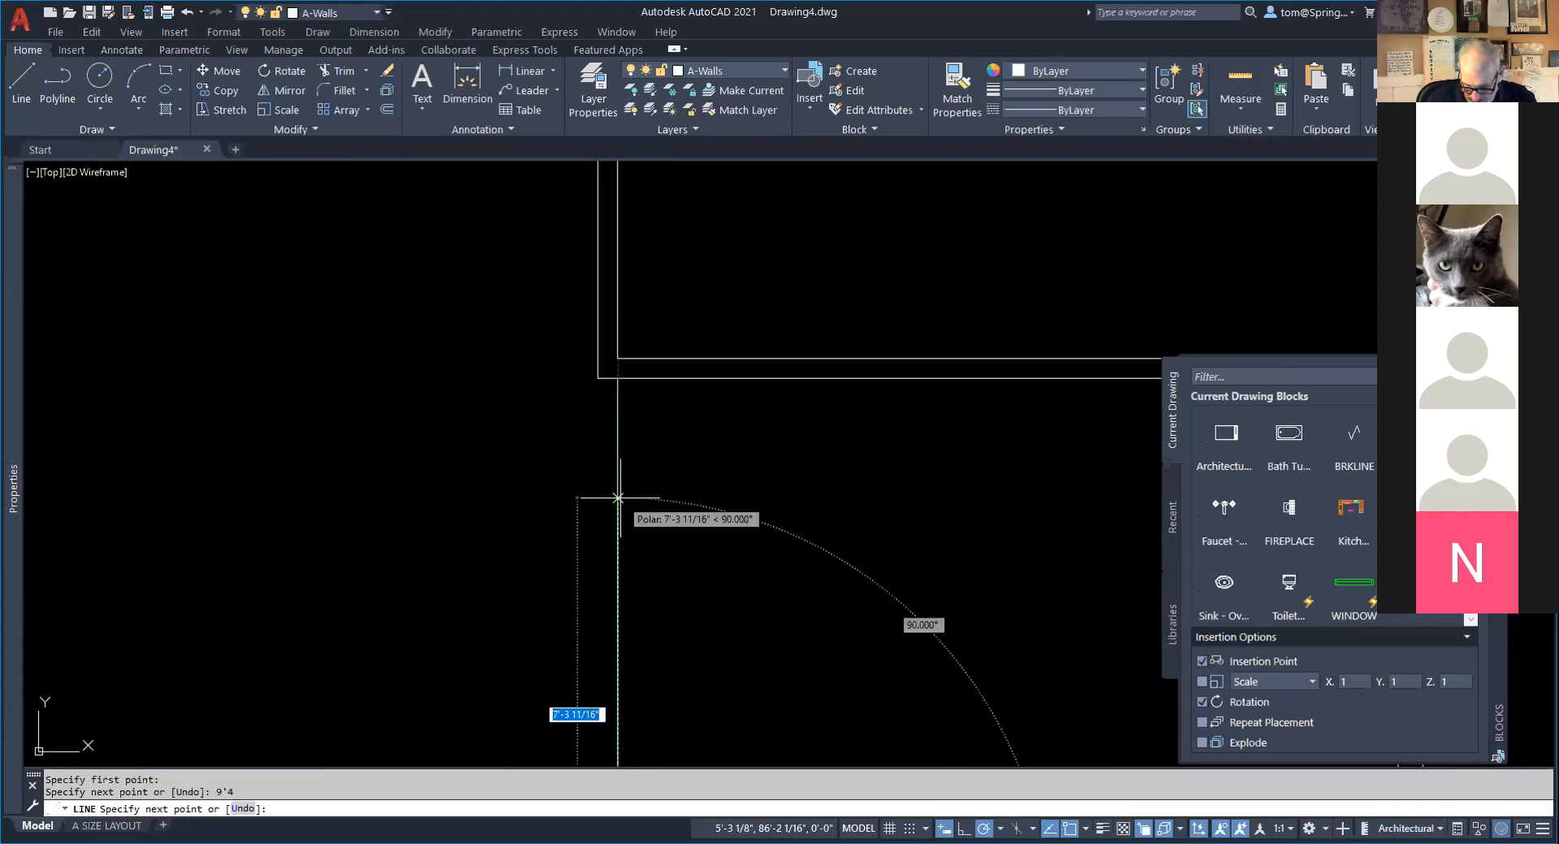
pyautogui.scroll(-5, 575, 541)
pyautogui.moveTo(532, 432)
pyautogui.mouseDown(button='middle')
pyautogui.moveTo(546, 497)
pyautogui.moveTo(553, 459)
pyautogui.mouseUp(button='middle')
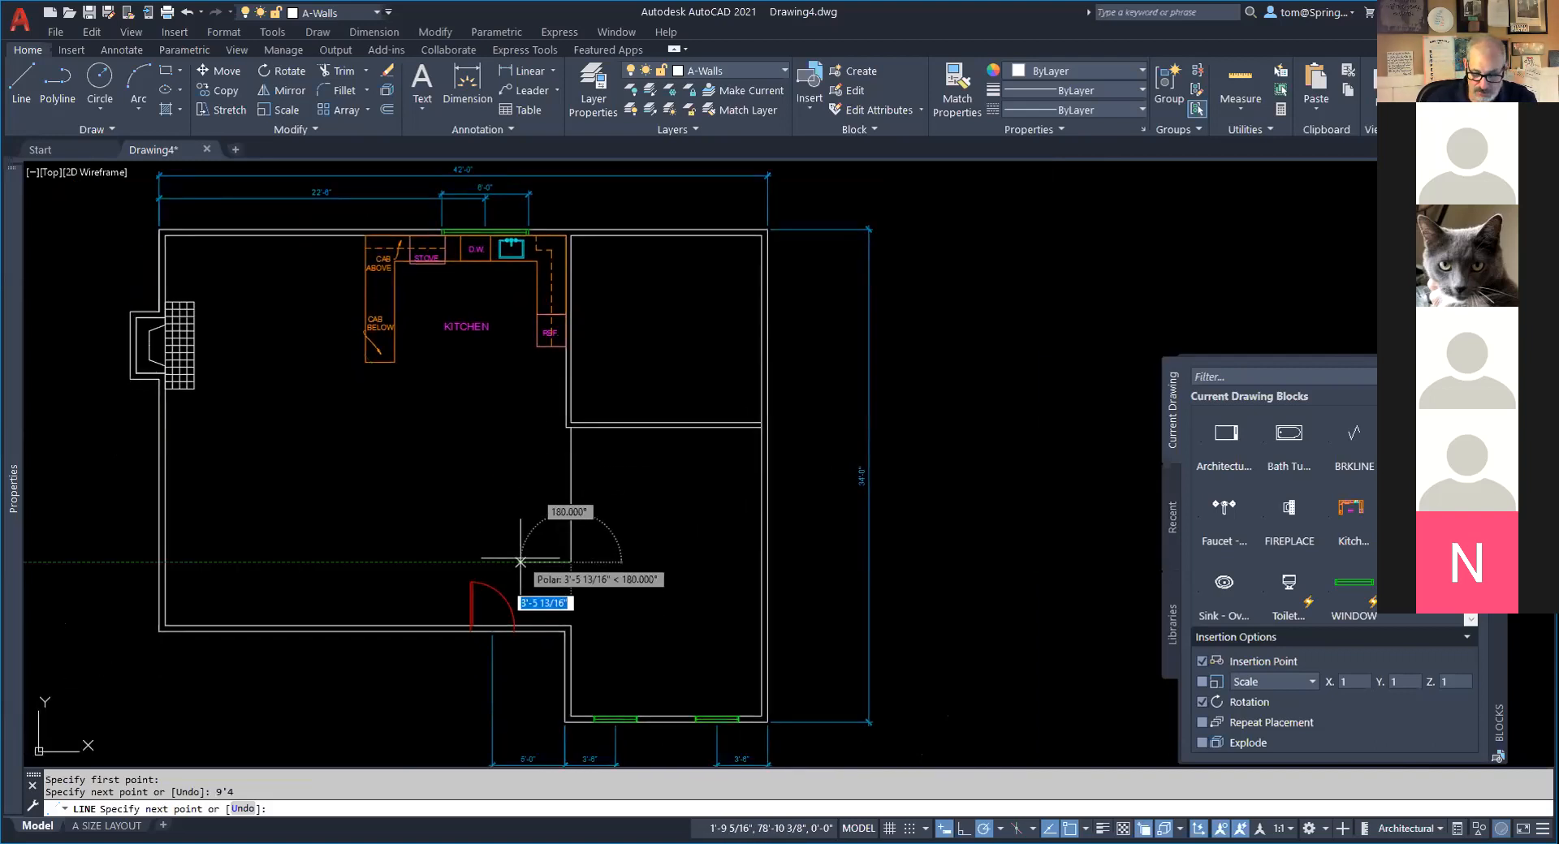
pyautogui.write('4')
pyautogui.press('Return')
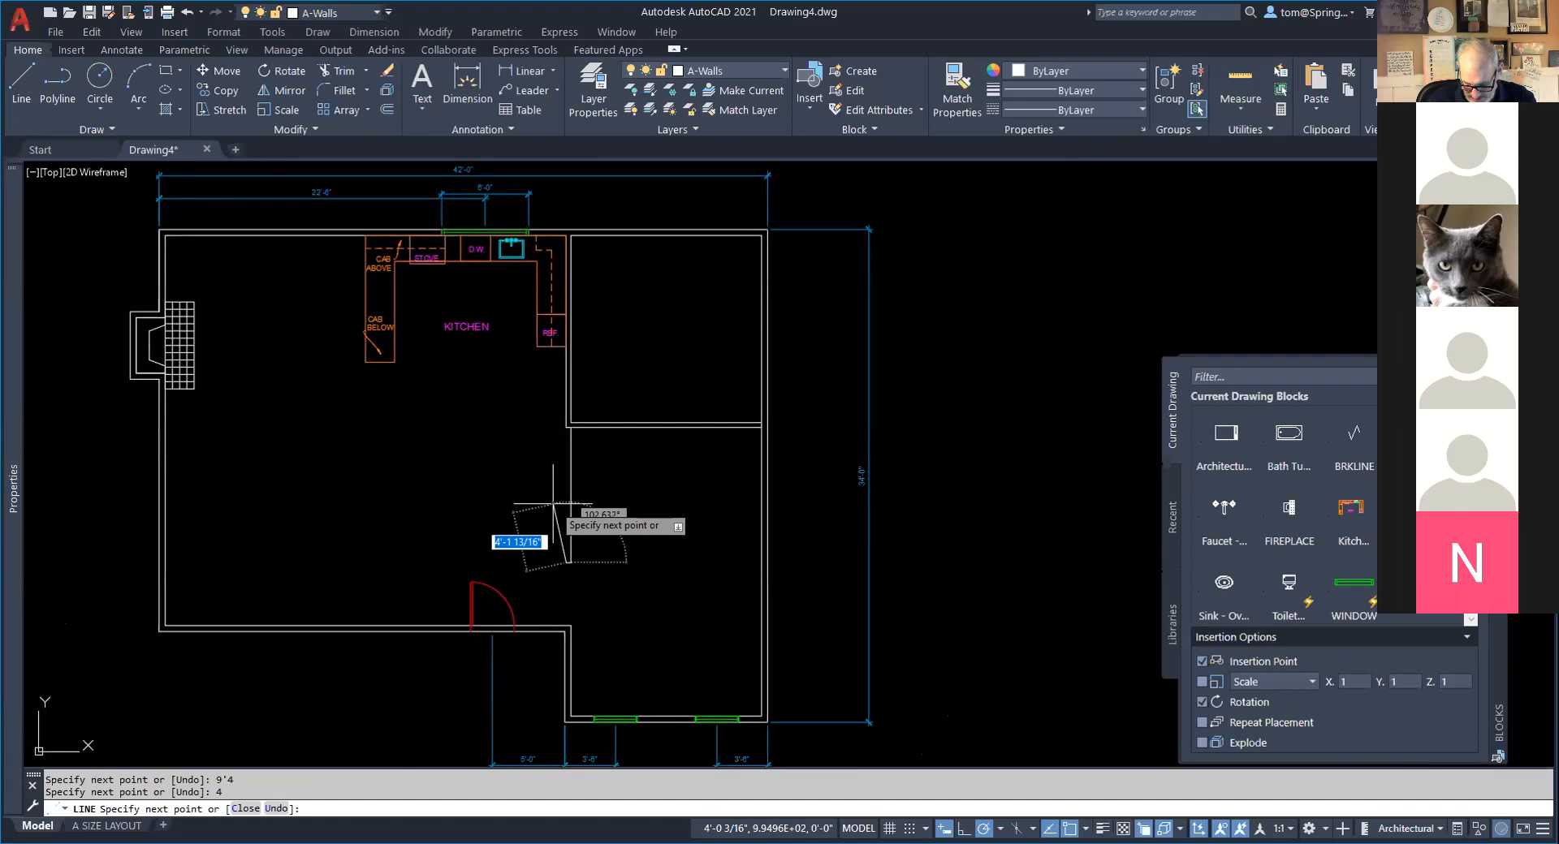
pyautogui.click(568, 427)
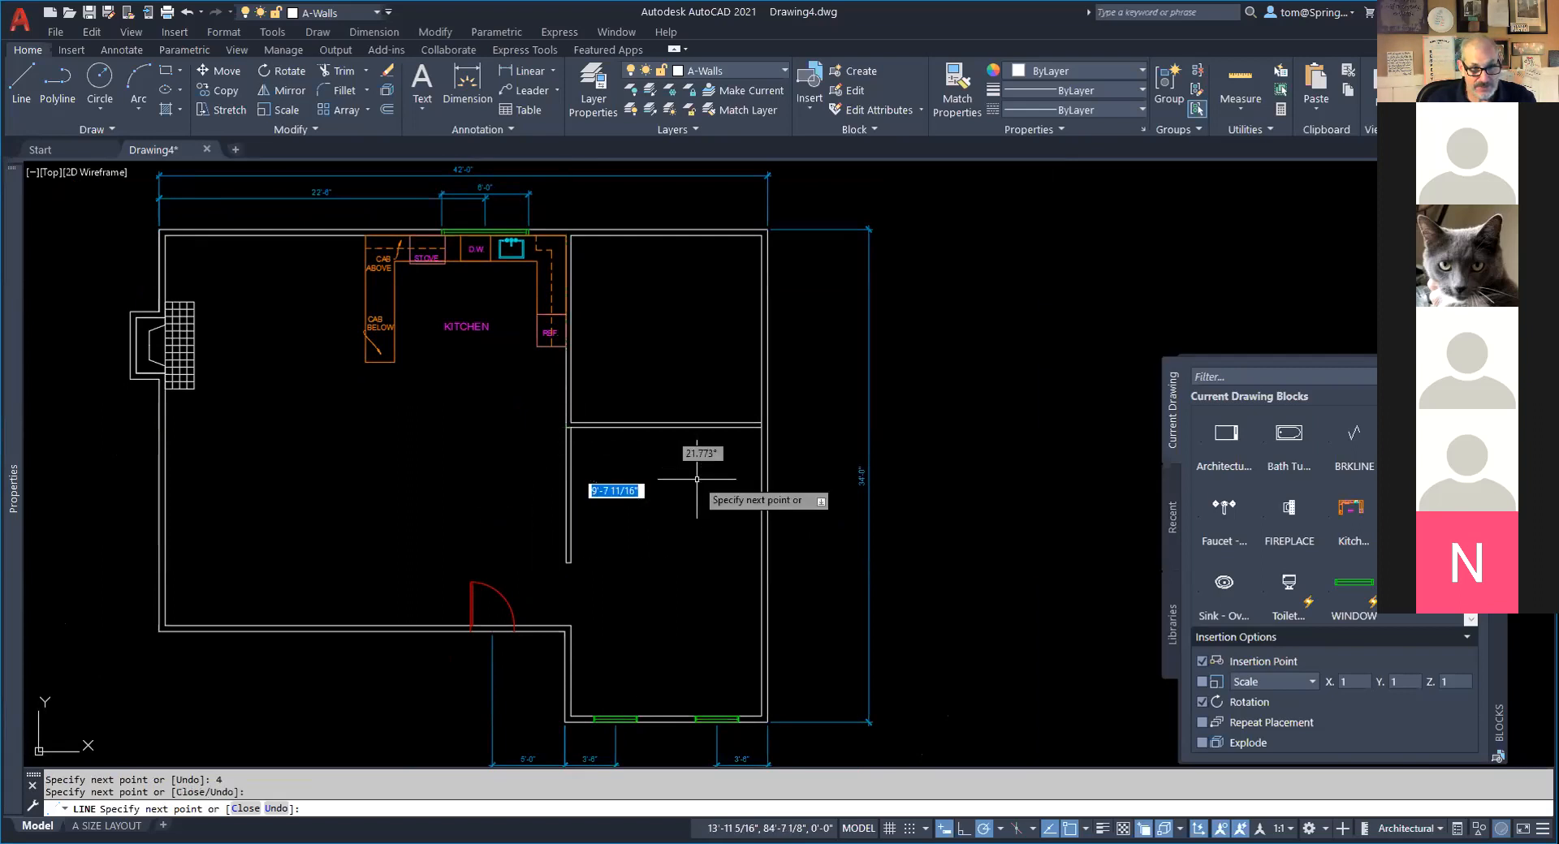
pyautogui.press('Escape')
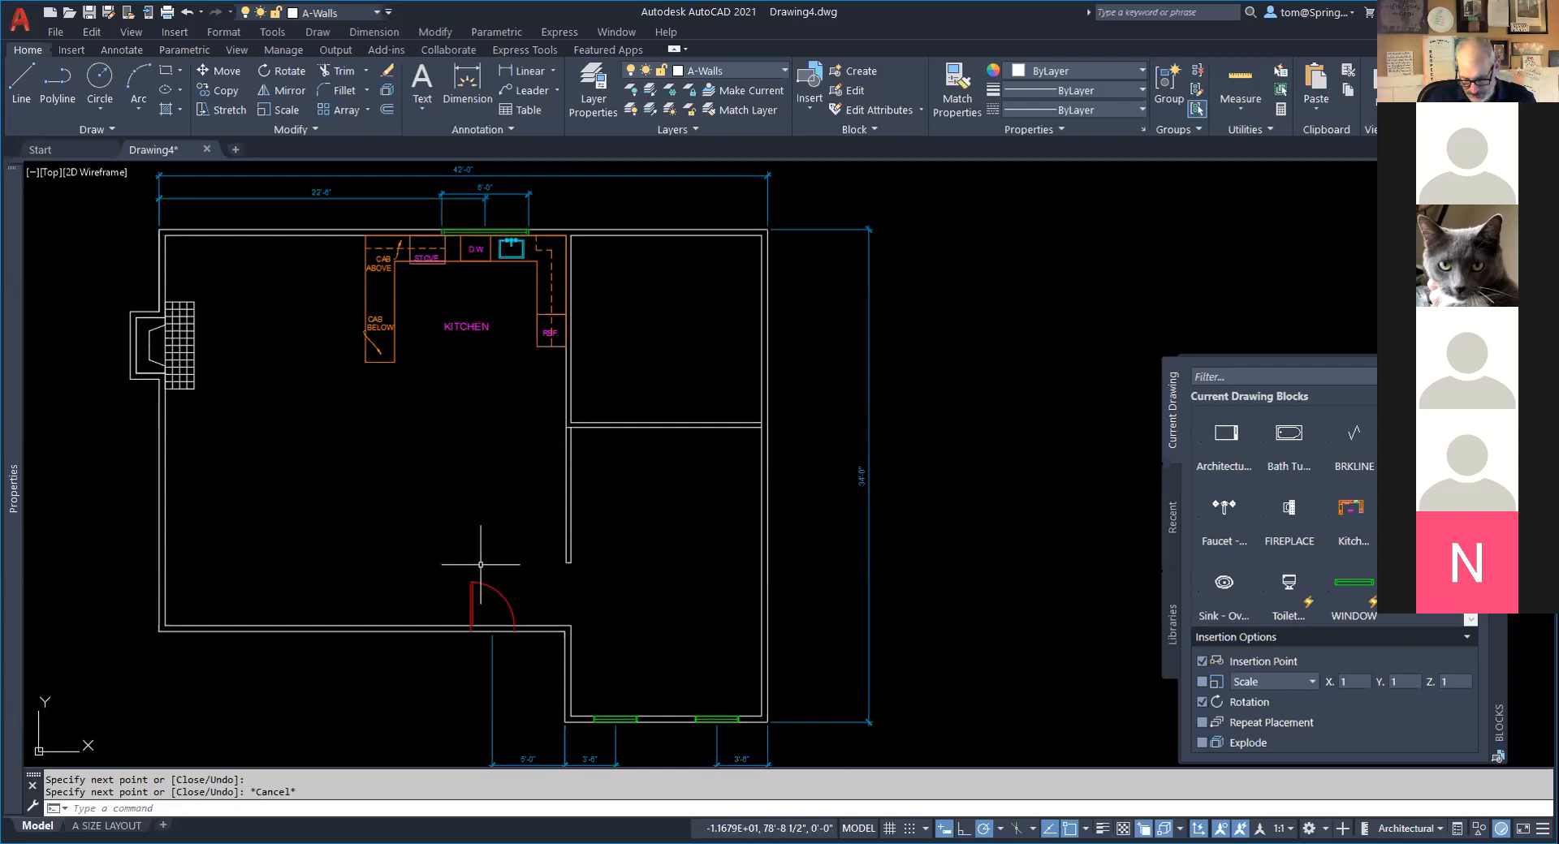
# On A-Walls, draw a 3'-5" by 9" polyline stair tread against the new wall's kitchen-side face, starting 3" above the wall's lower end.
pyautogui.click(778, 70)
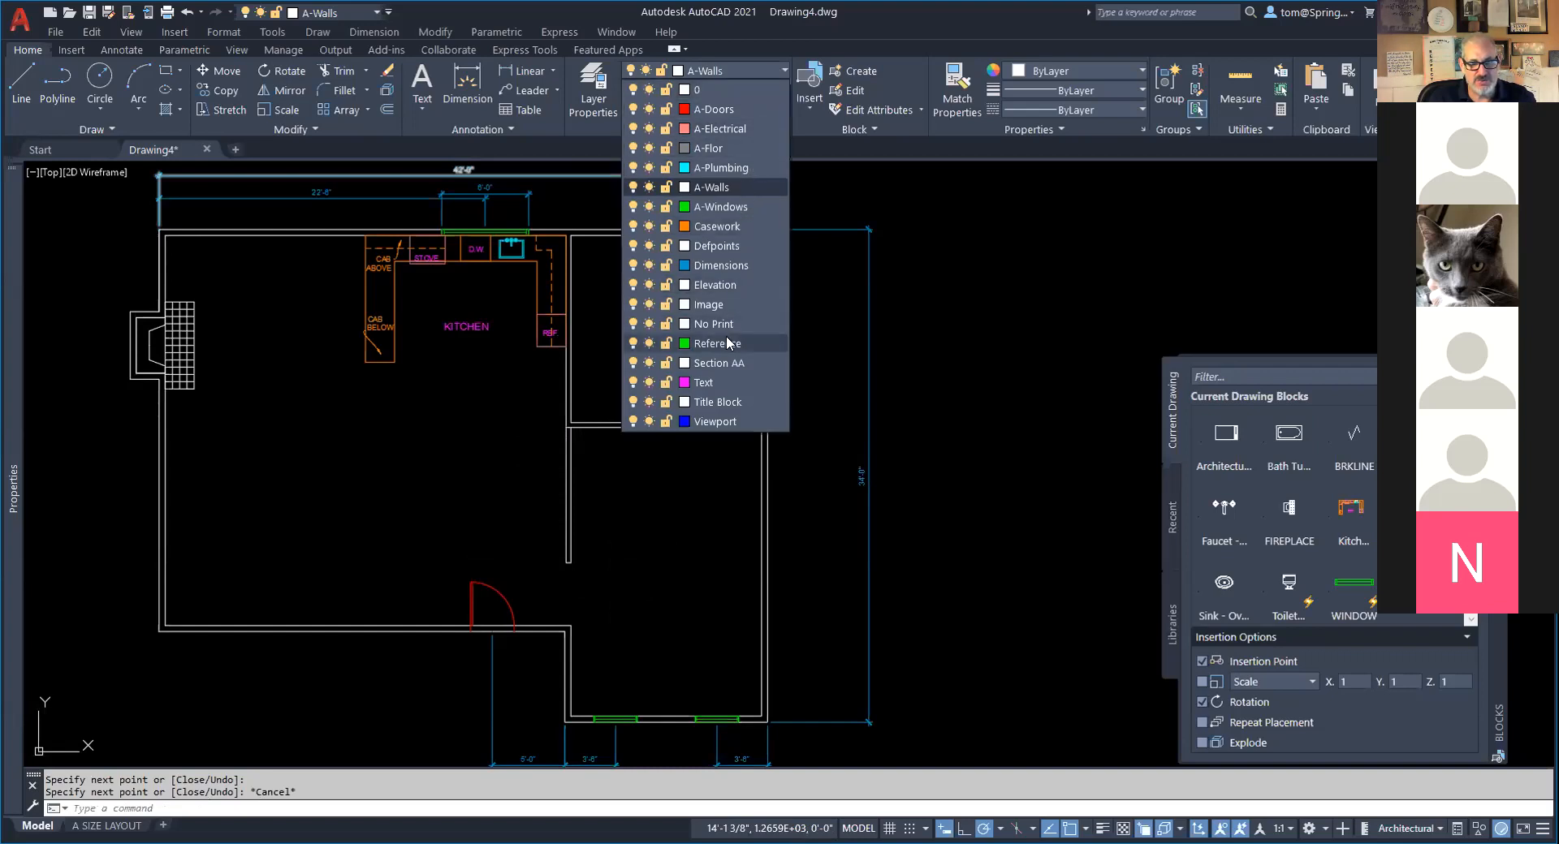
pyautogui.click(724, 187)
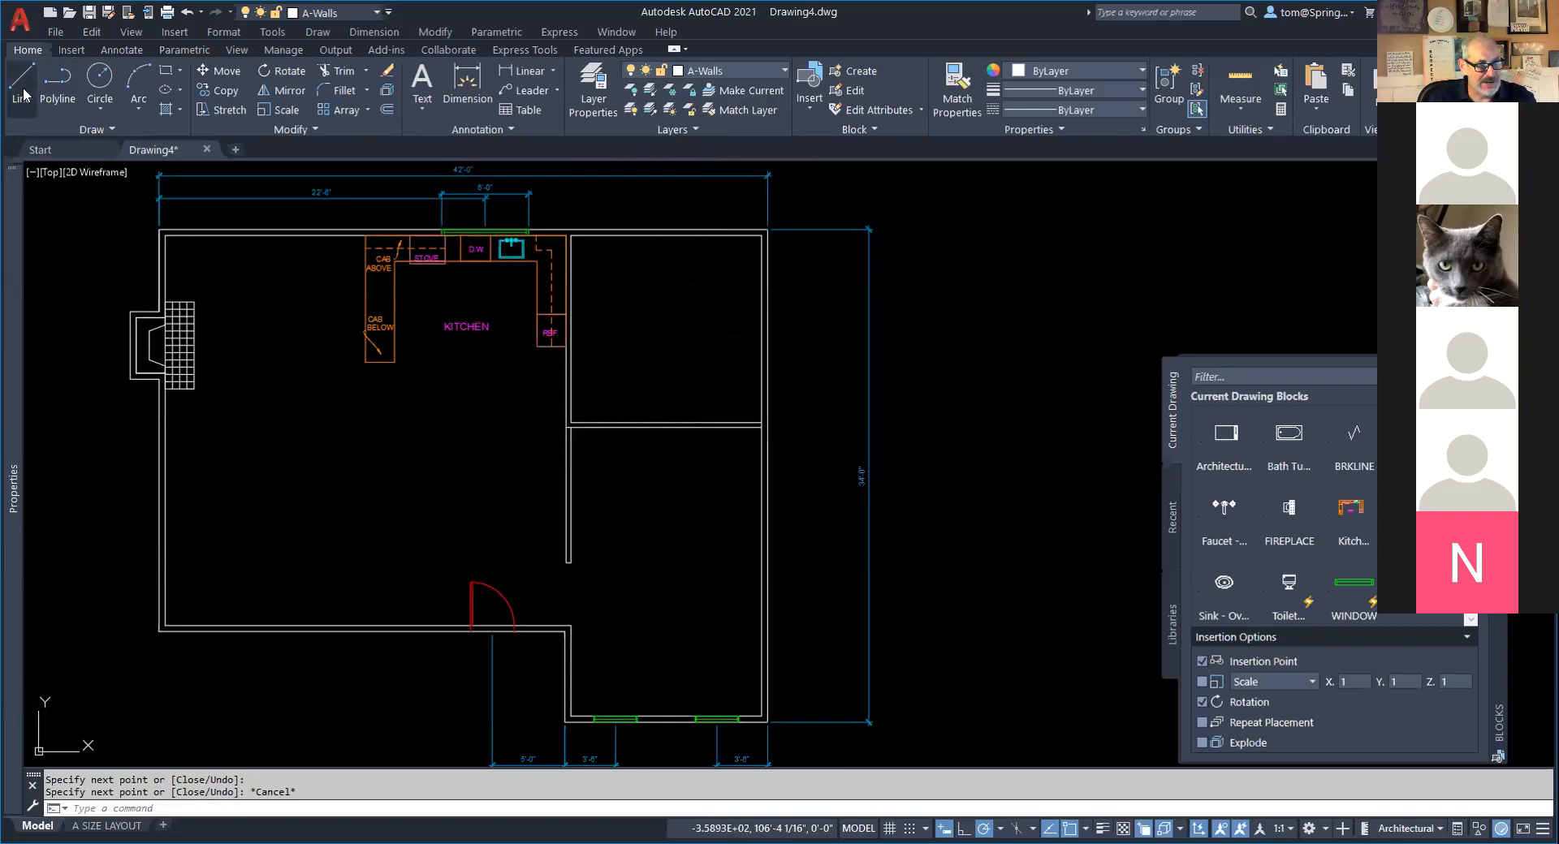
pyautogui.click(56, 81)
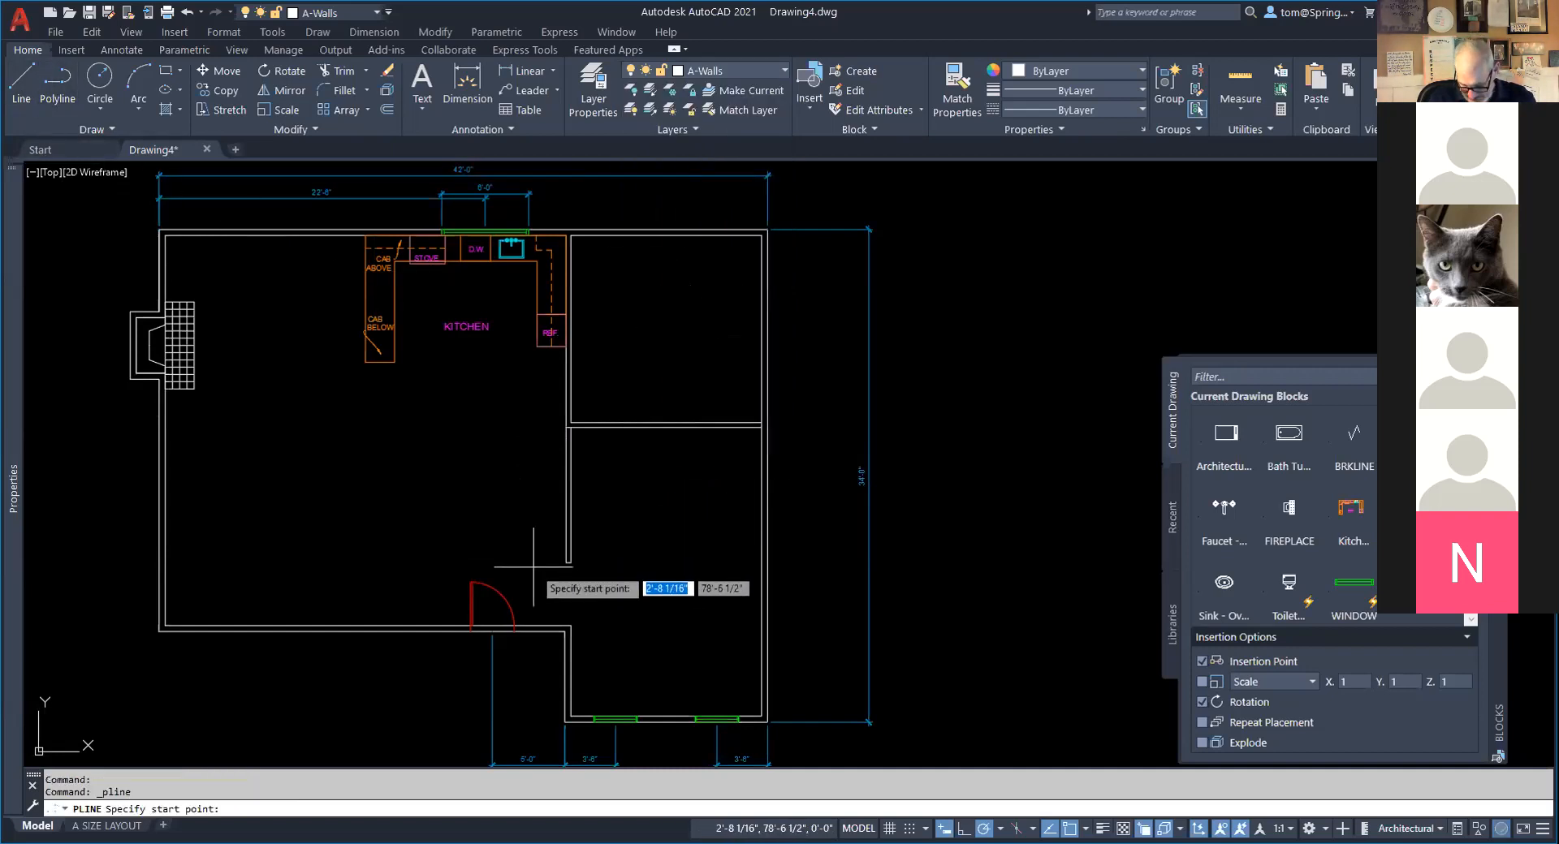
pyautogui.scroll(2, 533, 566)
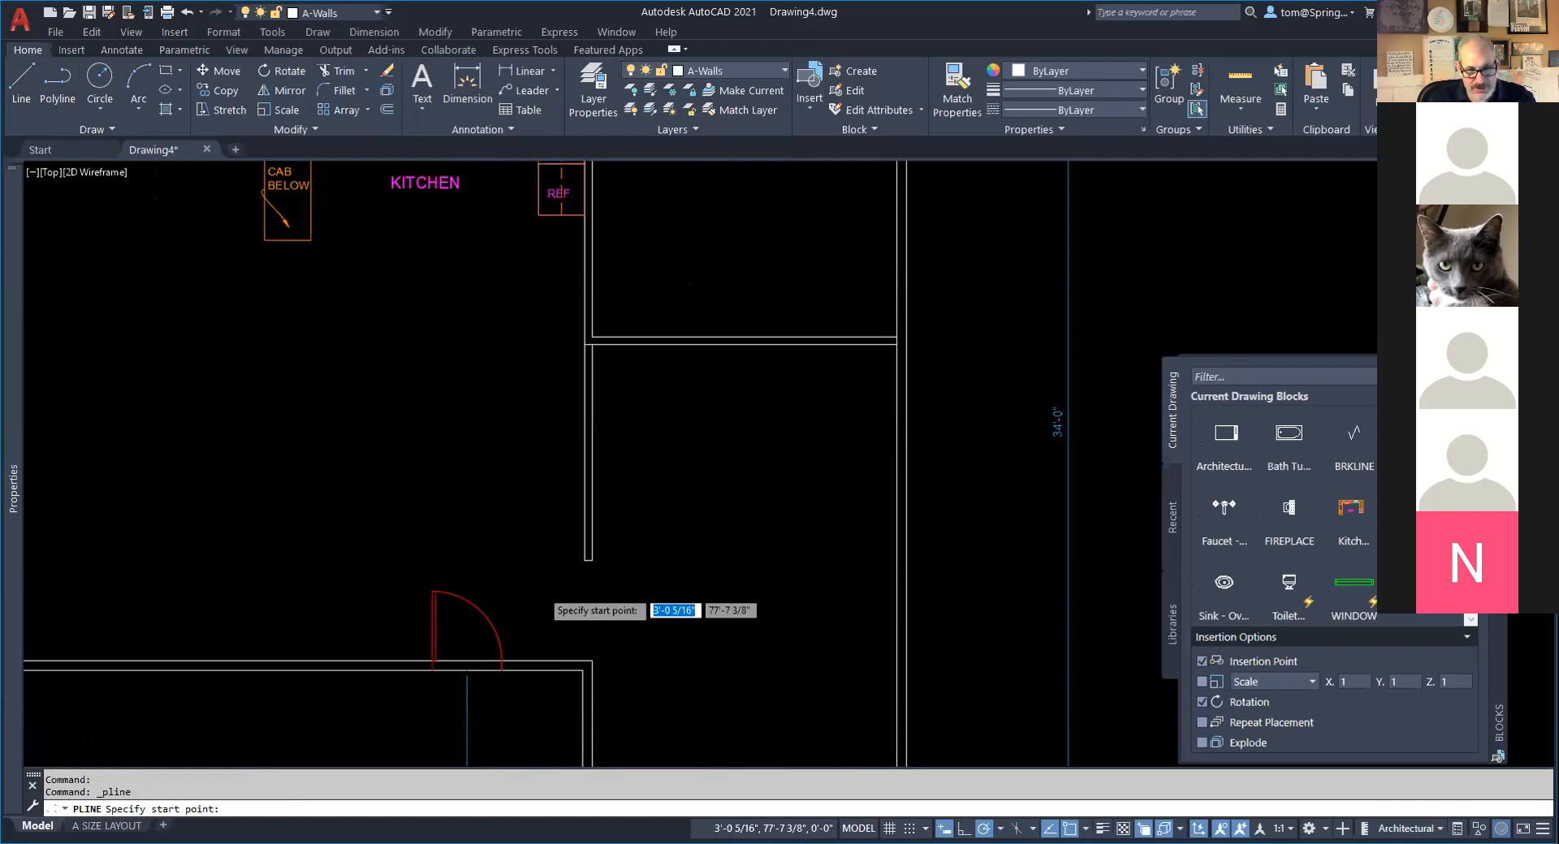
pyautogui.scroll(2, 537, 587)
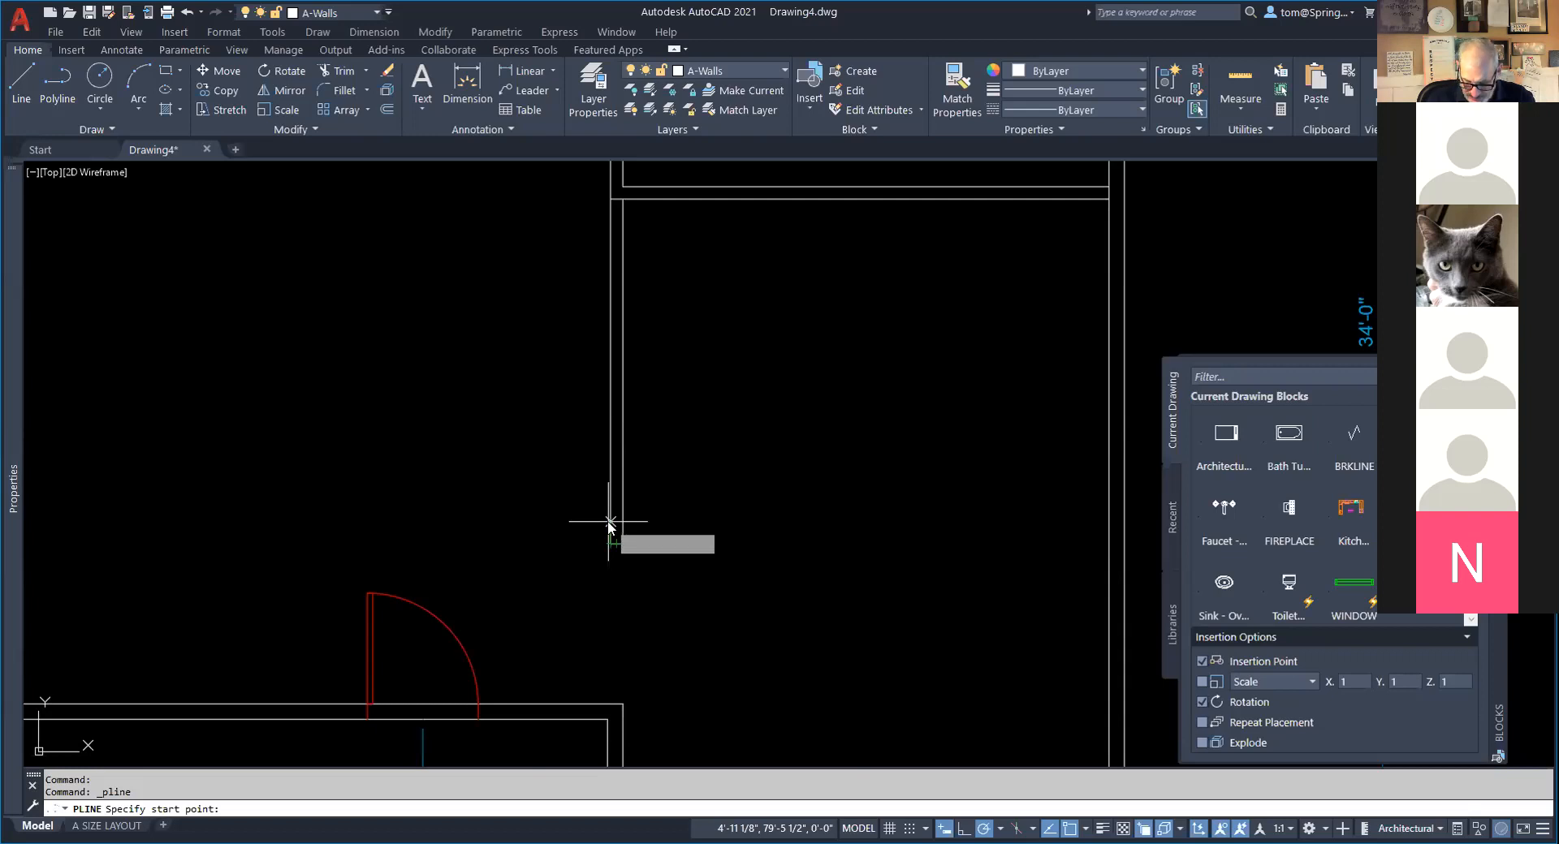
pyautogui.write('3')
pyautogui.press('Return')
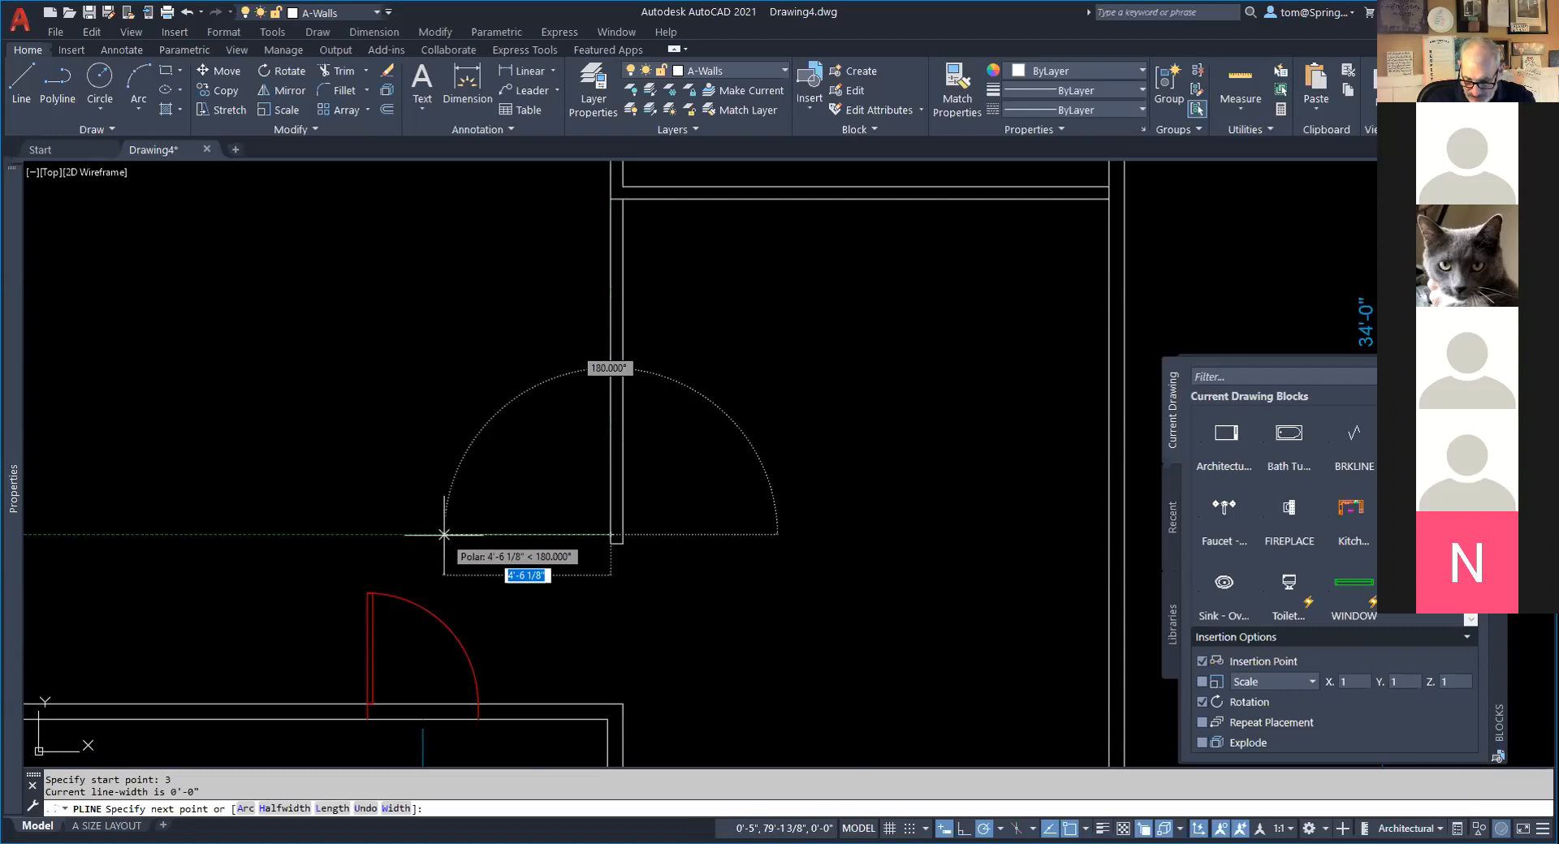
pyautogui.write("3'5")
pyautogui.press('Return')
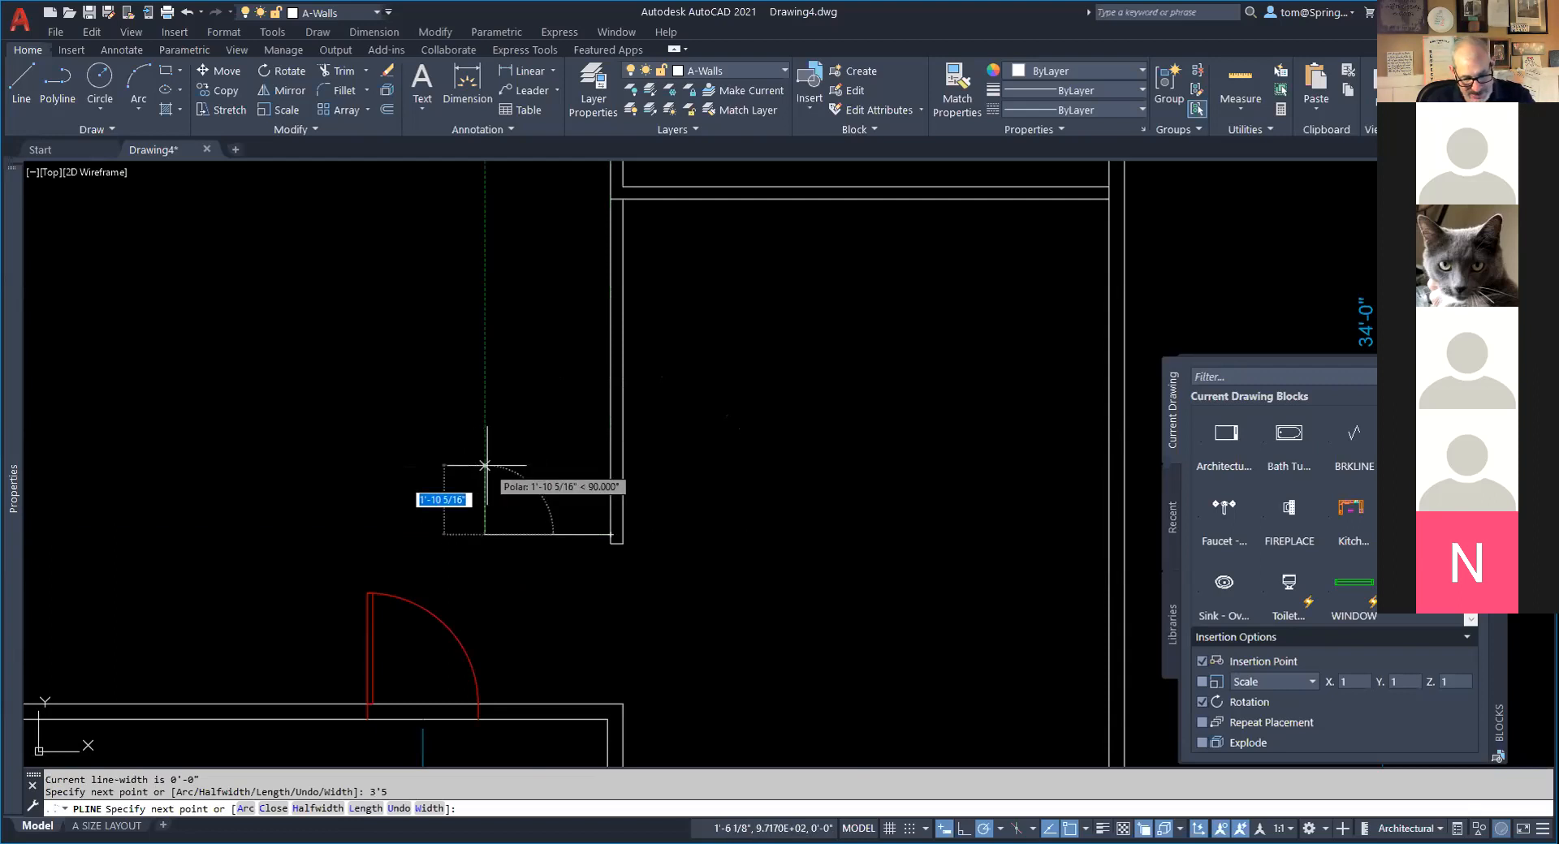
pyautogui.write('9')
pyautogui.press('Return')
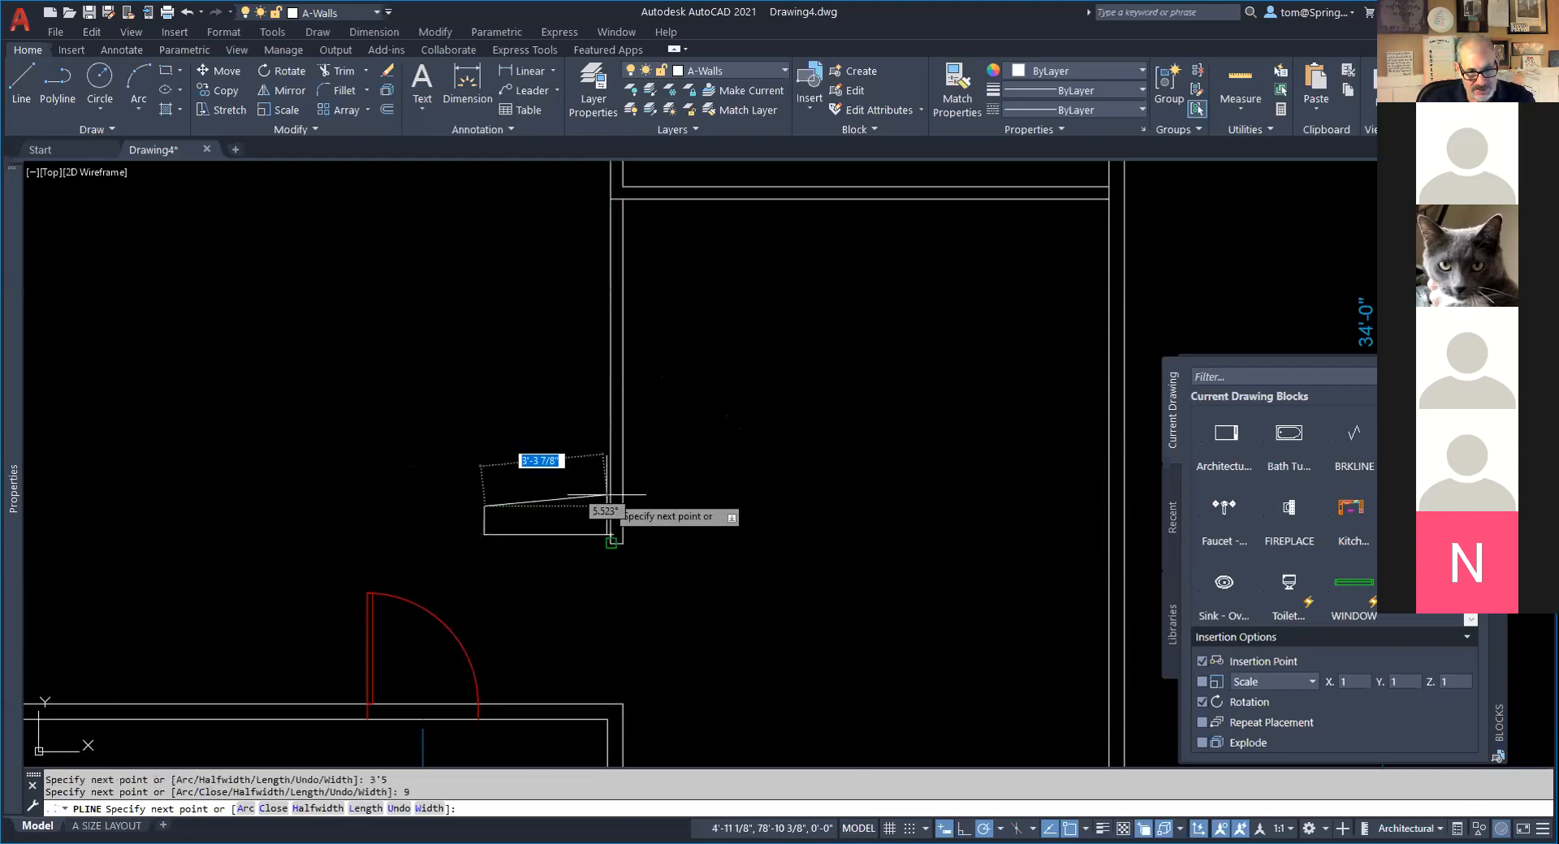
pyautogui.click(610, 508)
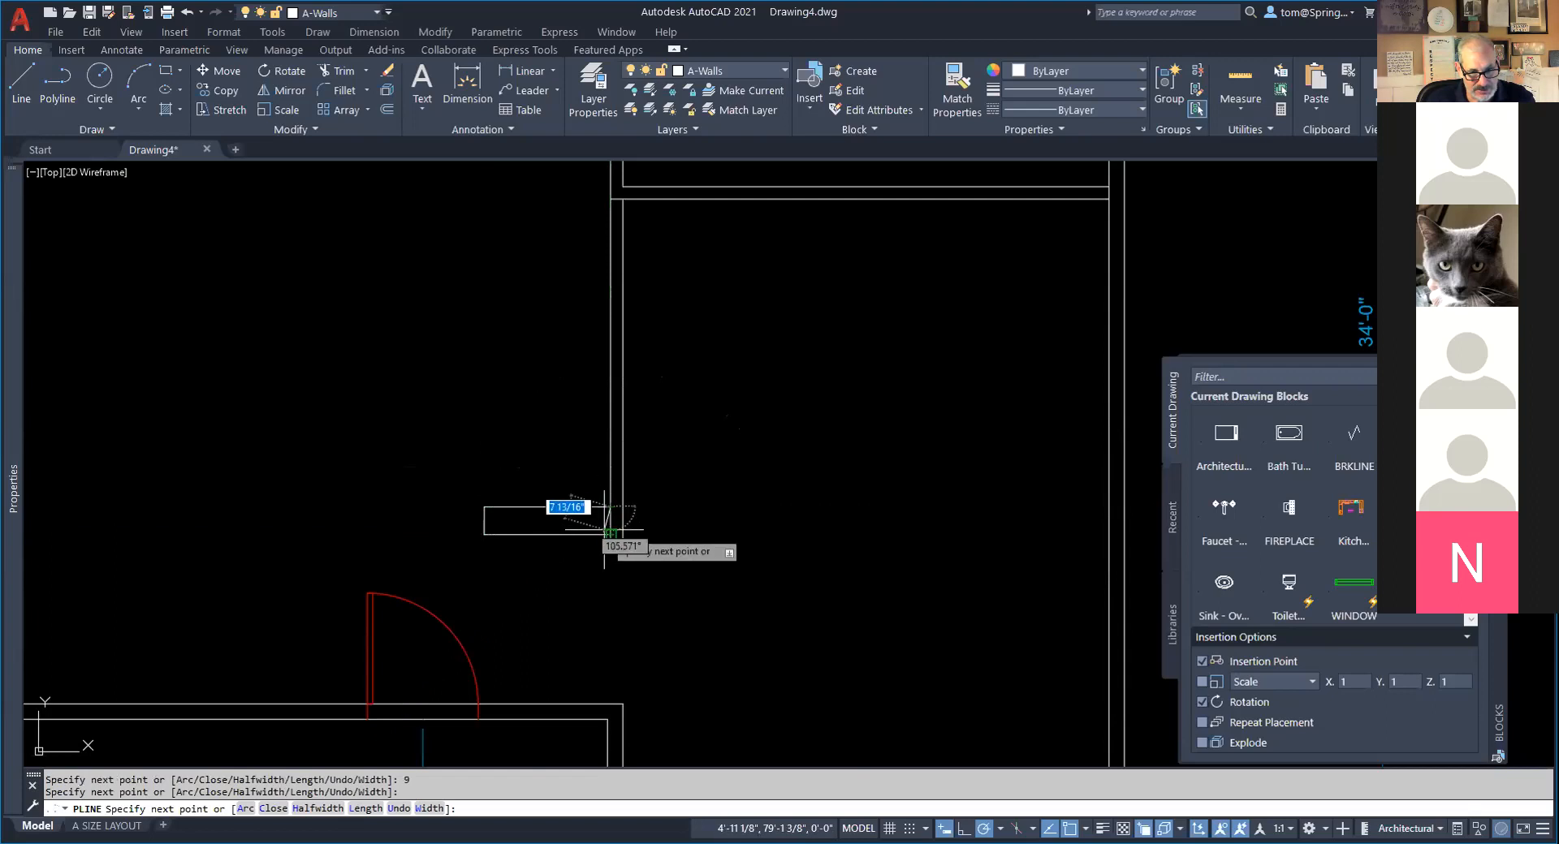
pyautogui.press('Escape')
pyautogui.press('Escape')
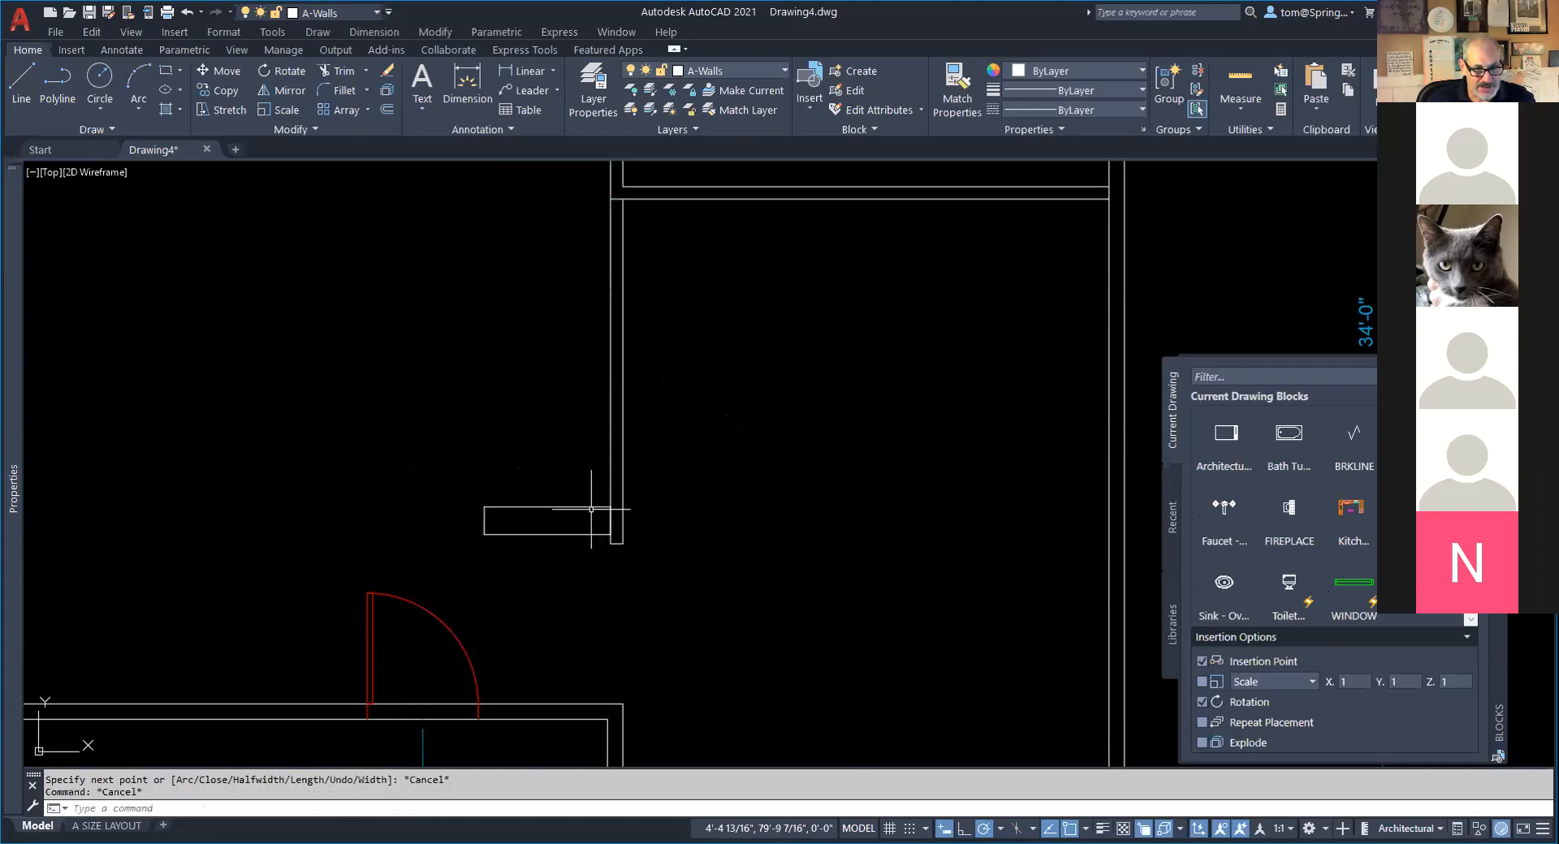
# Copy the stair tread repeatedly straight up the wall, edge to edge, to make a flight of 14 treads.
pyautogui.click(210, 88)
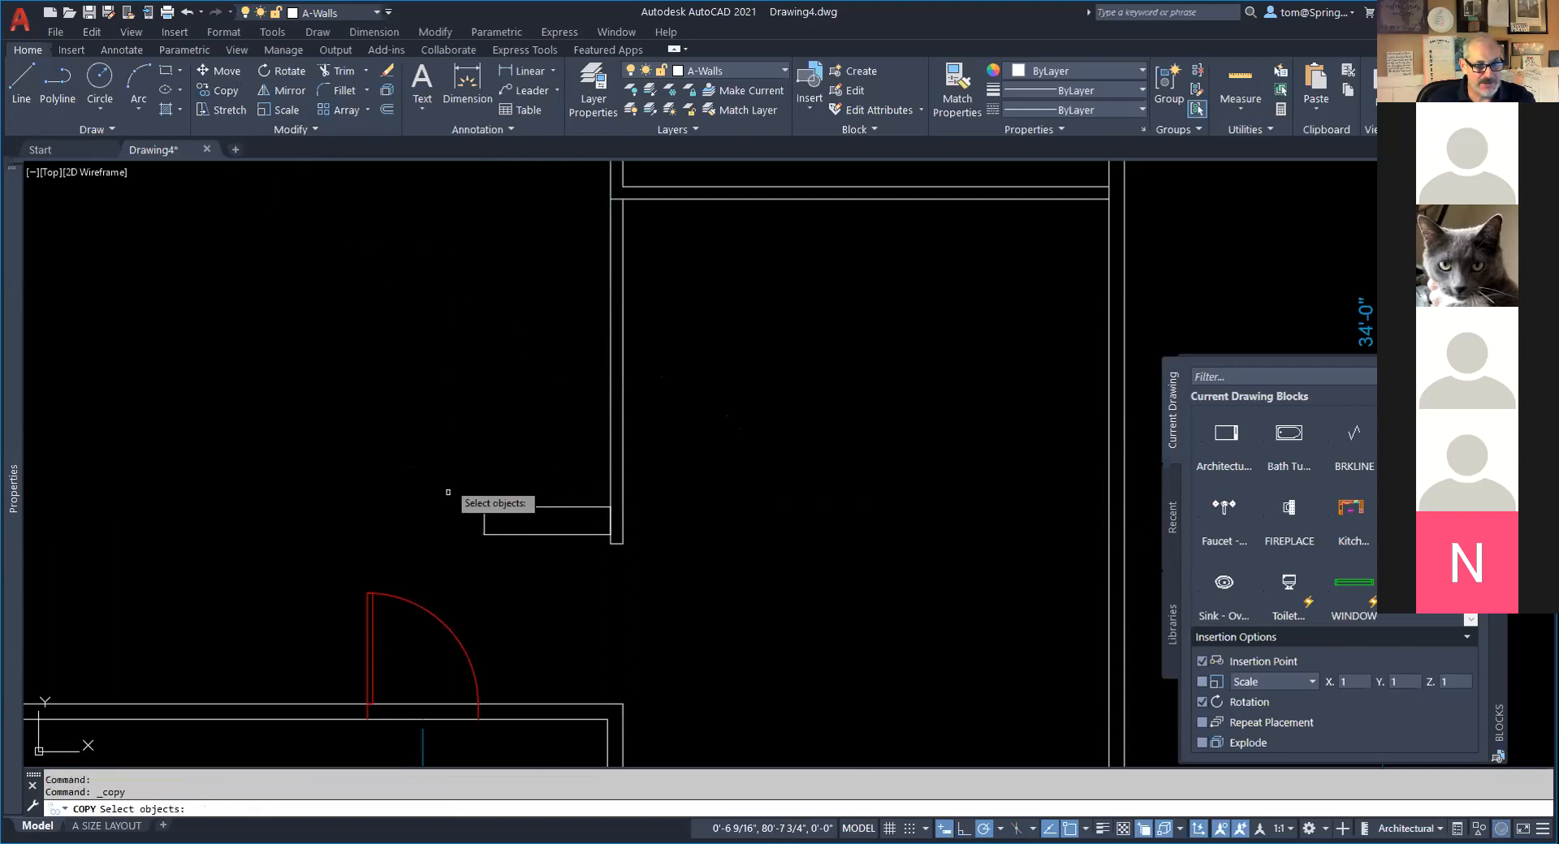
pyautogui.click(485, 521)
pyautogui.press('Return')
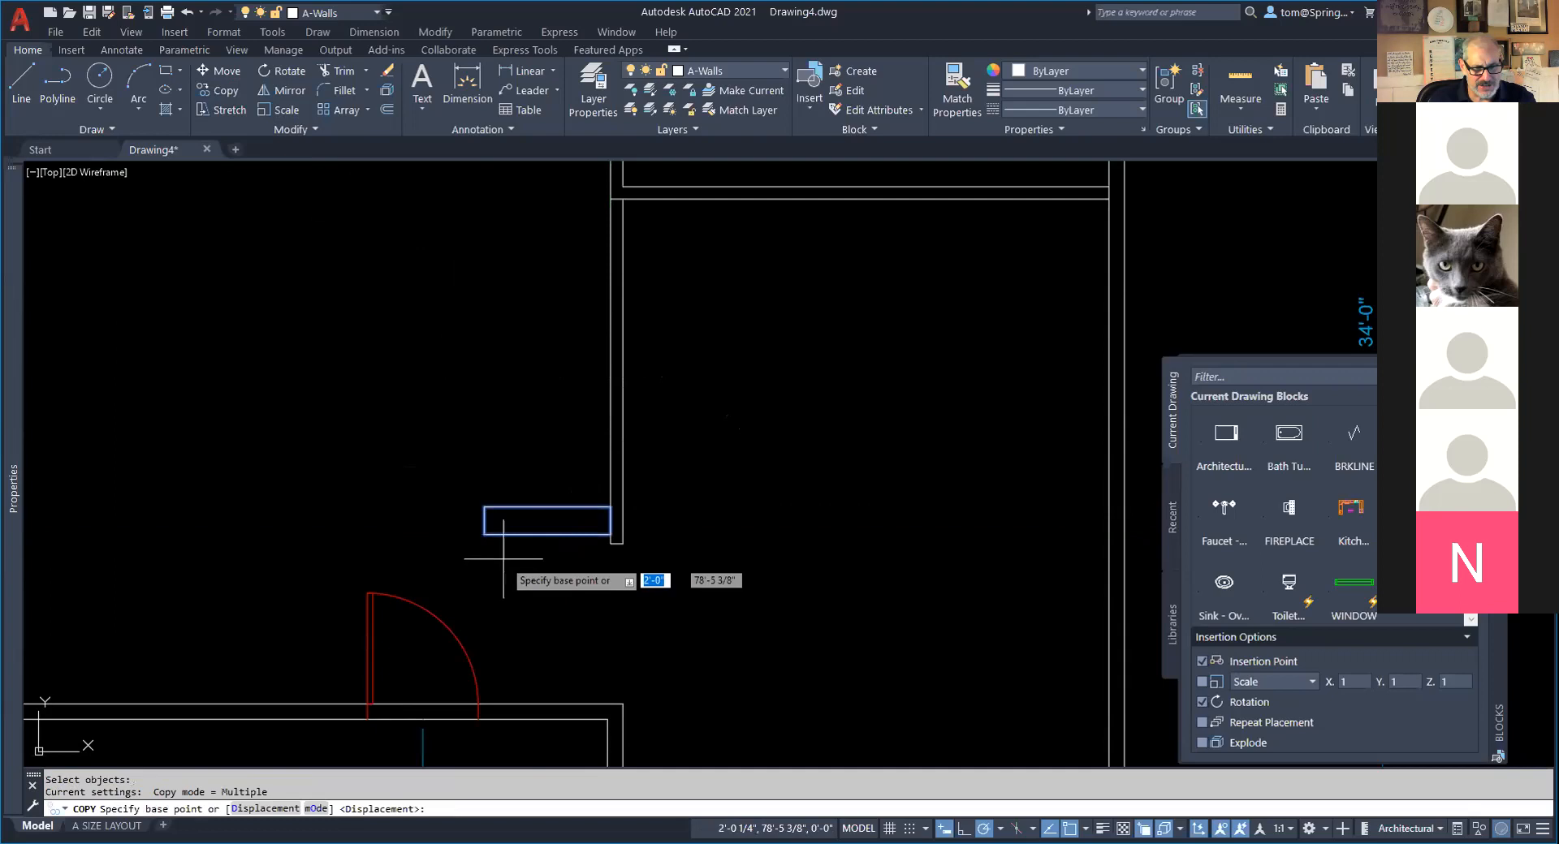
pyautogui.click(547, 533)
pyautogui.click(547, 507)
pyautogui.click(548, 480)
pyautogui.click(547, 452)
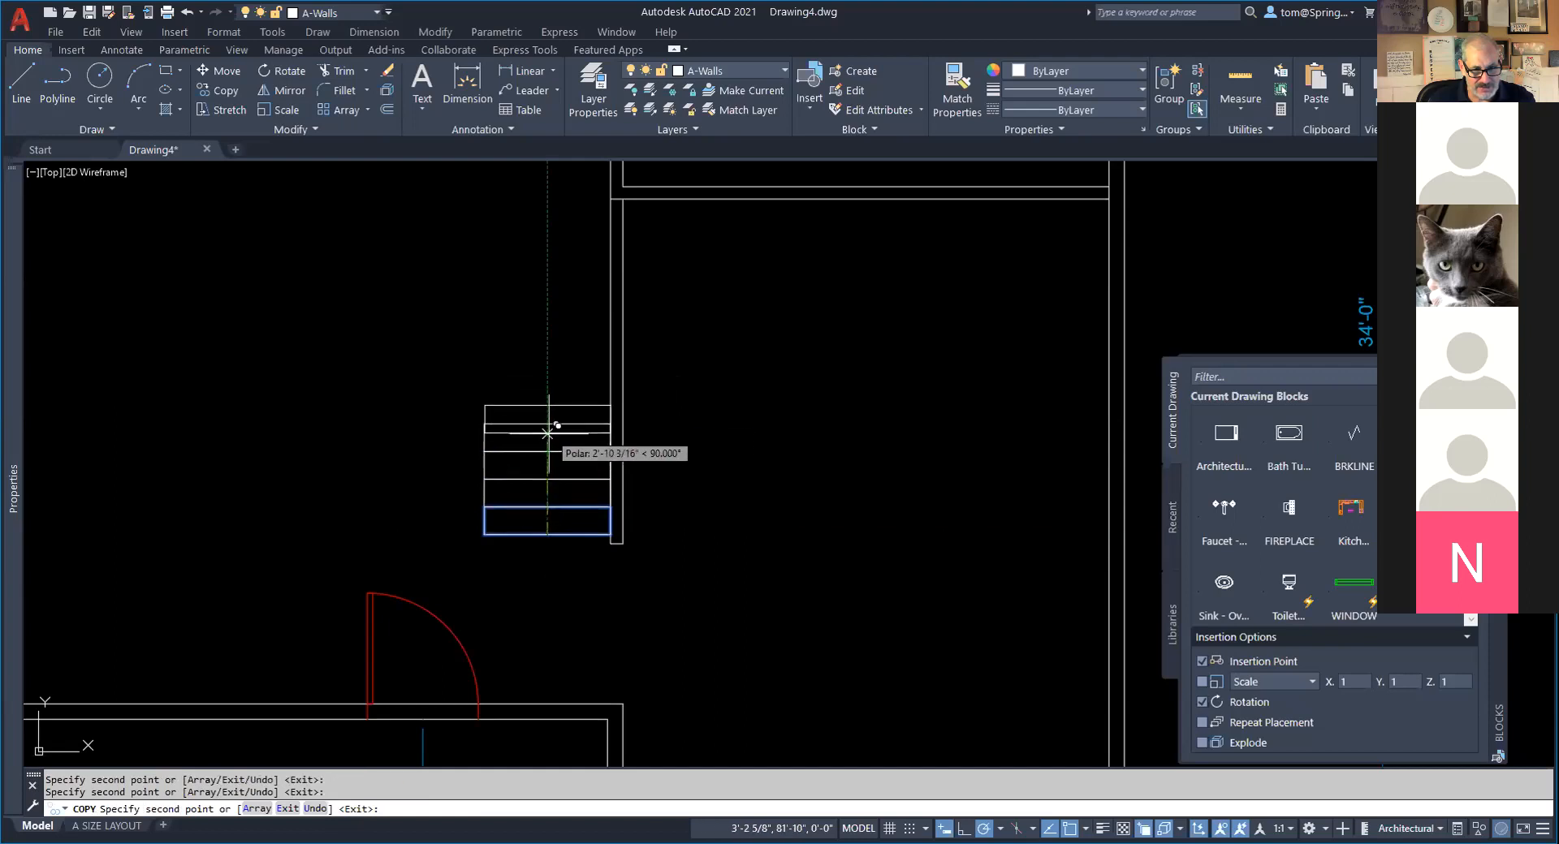
pyautogui.click(547, 424)
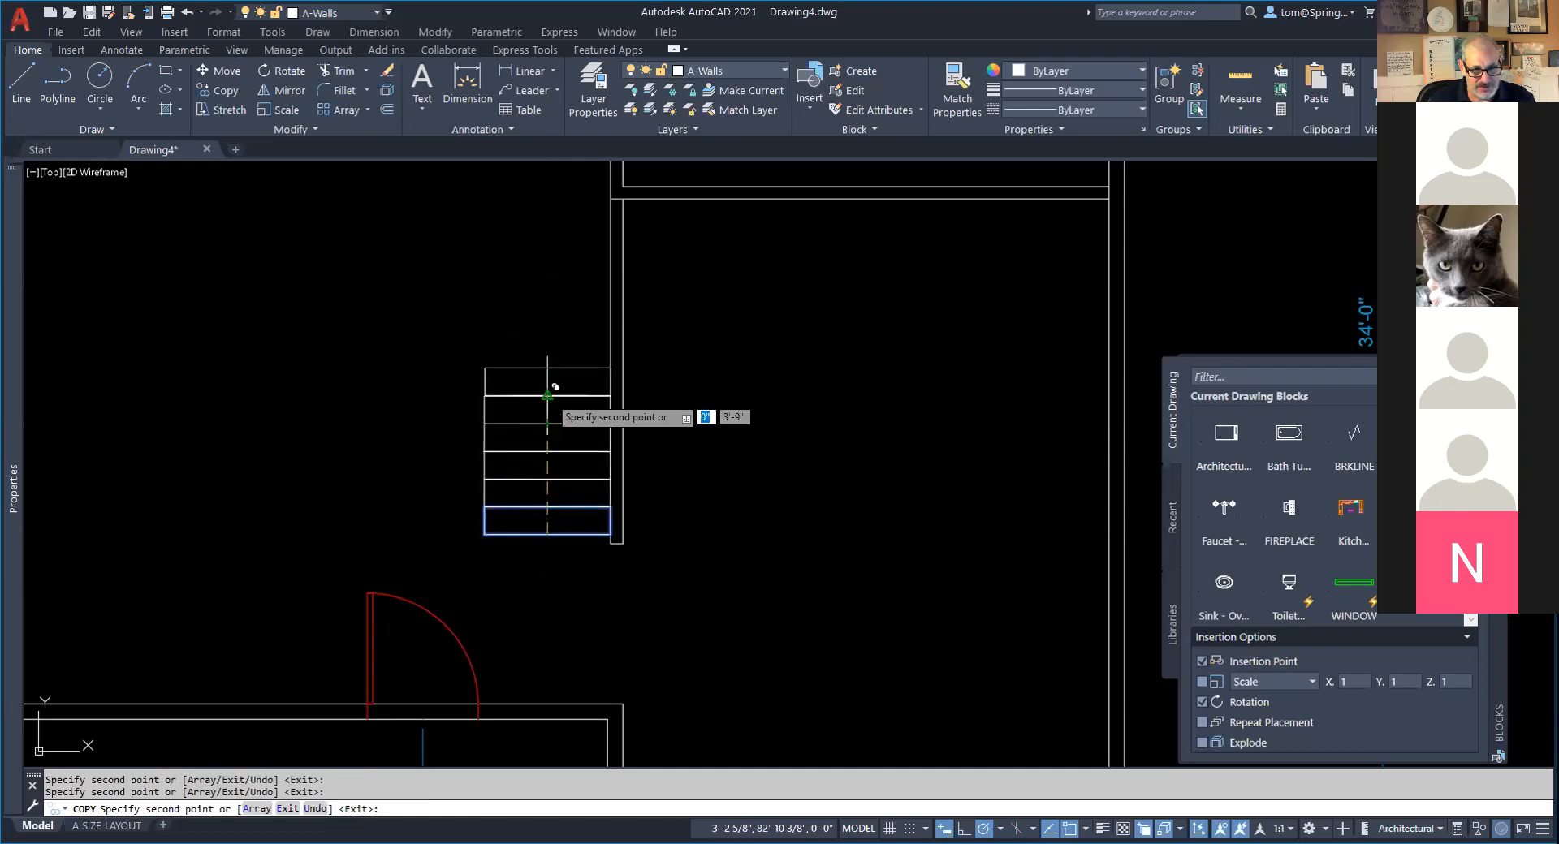
pyautogui.click(548, 396)
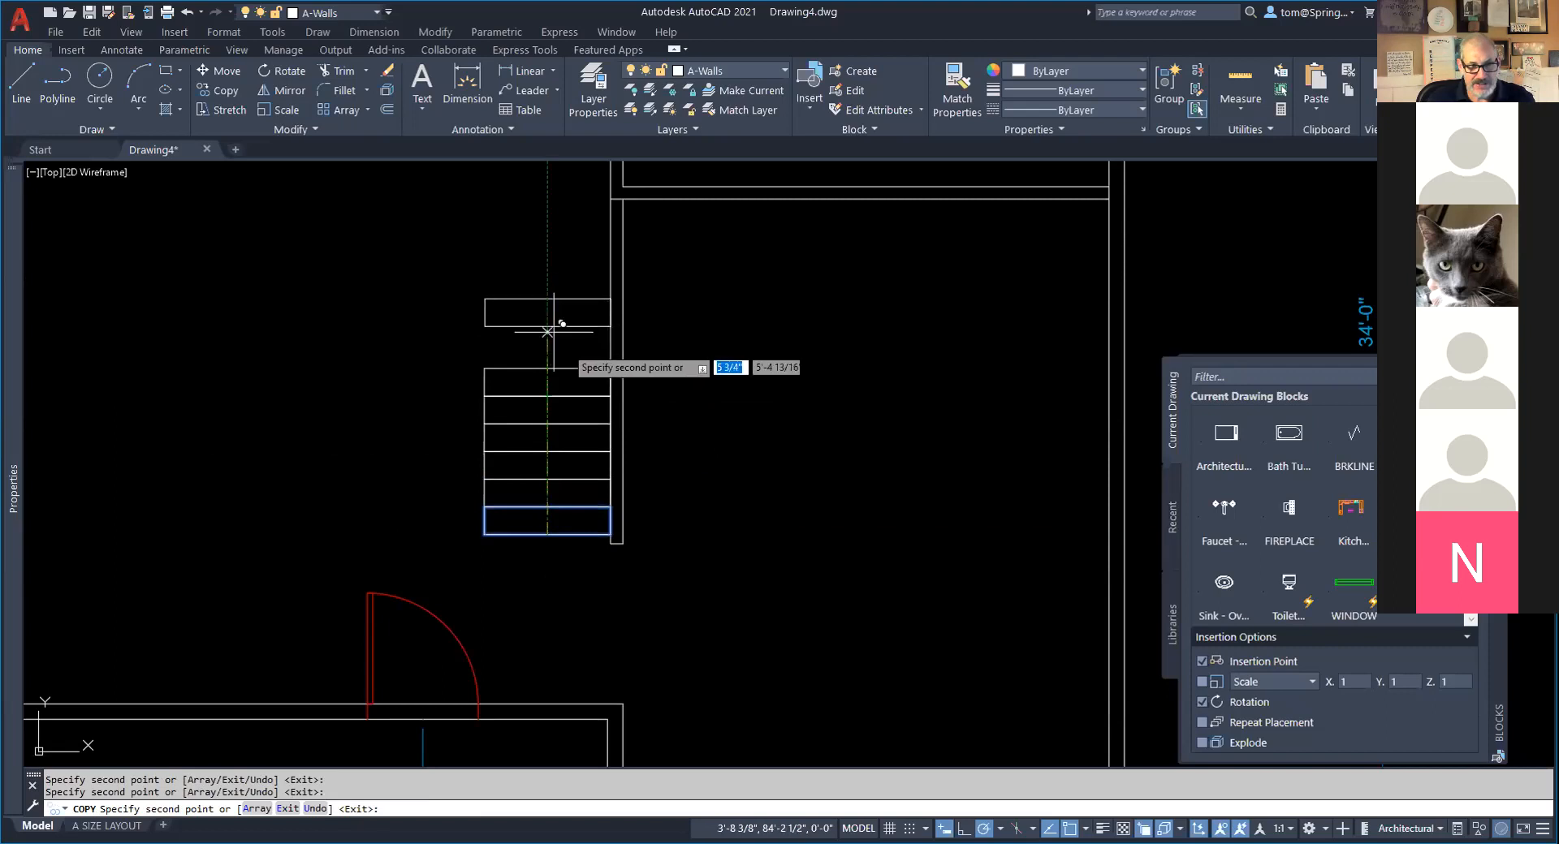
pyautogui.click(547, 367)
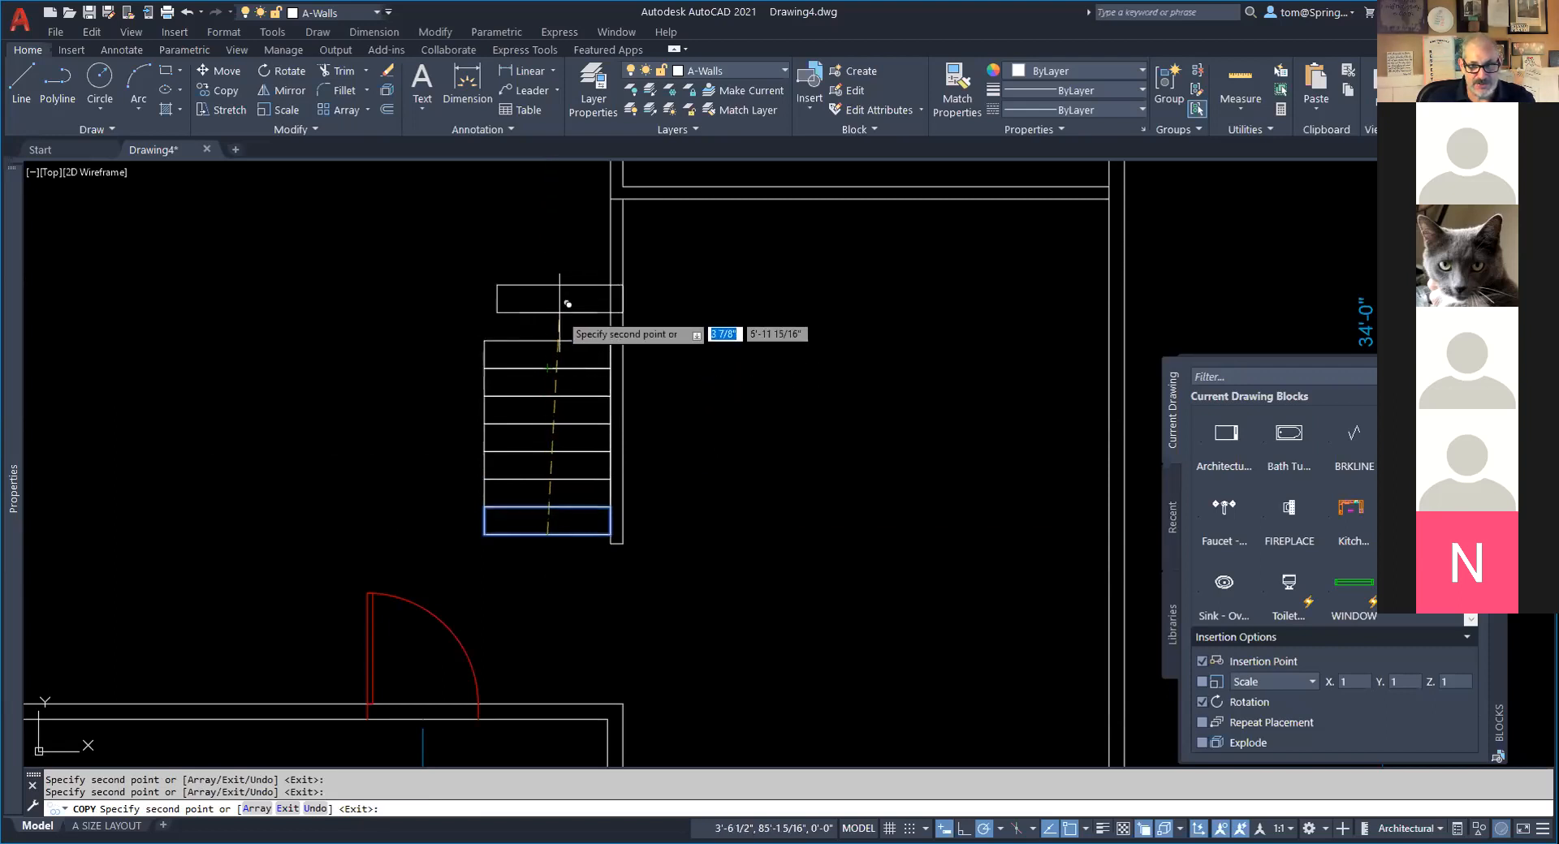
pyautogui.click(547, 341)
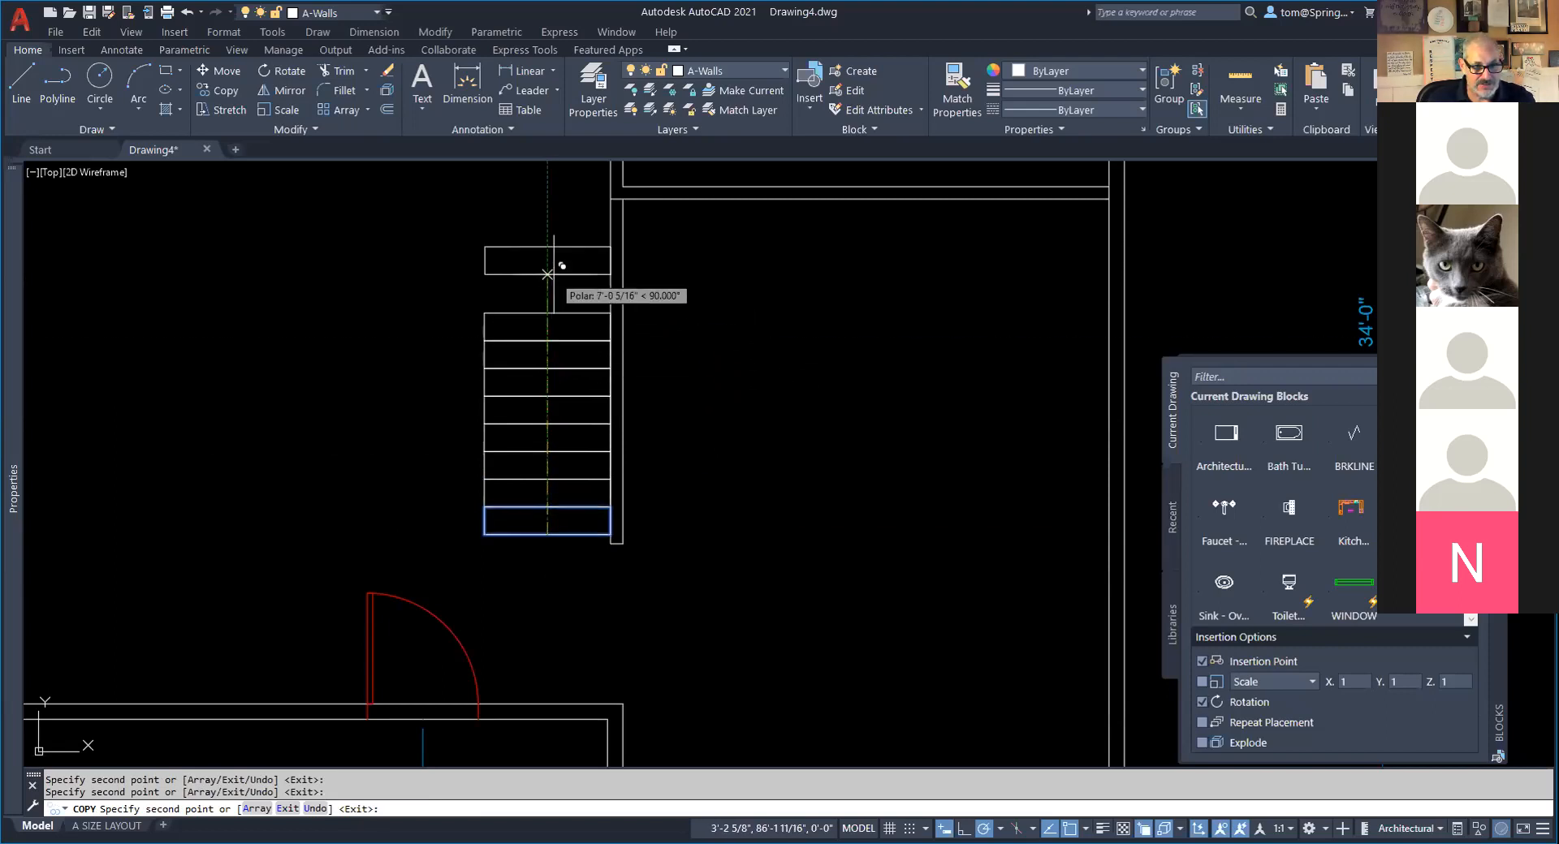
pyautogui.click(547, 313)
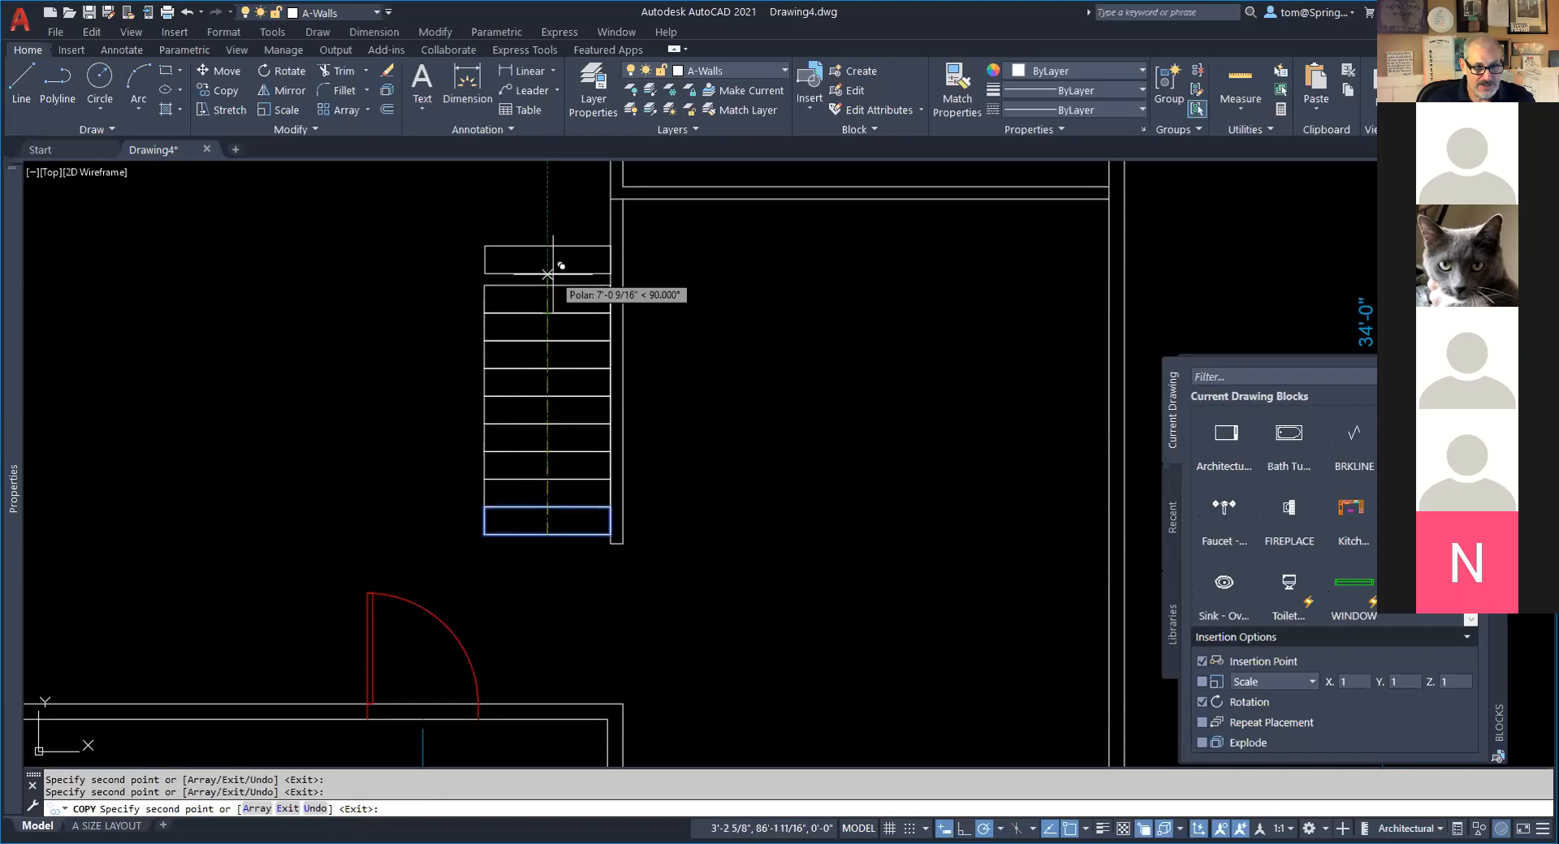
pyautogui.click(548, 285)
pyautogui.scroll(-2, 546, 282)
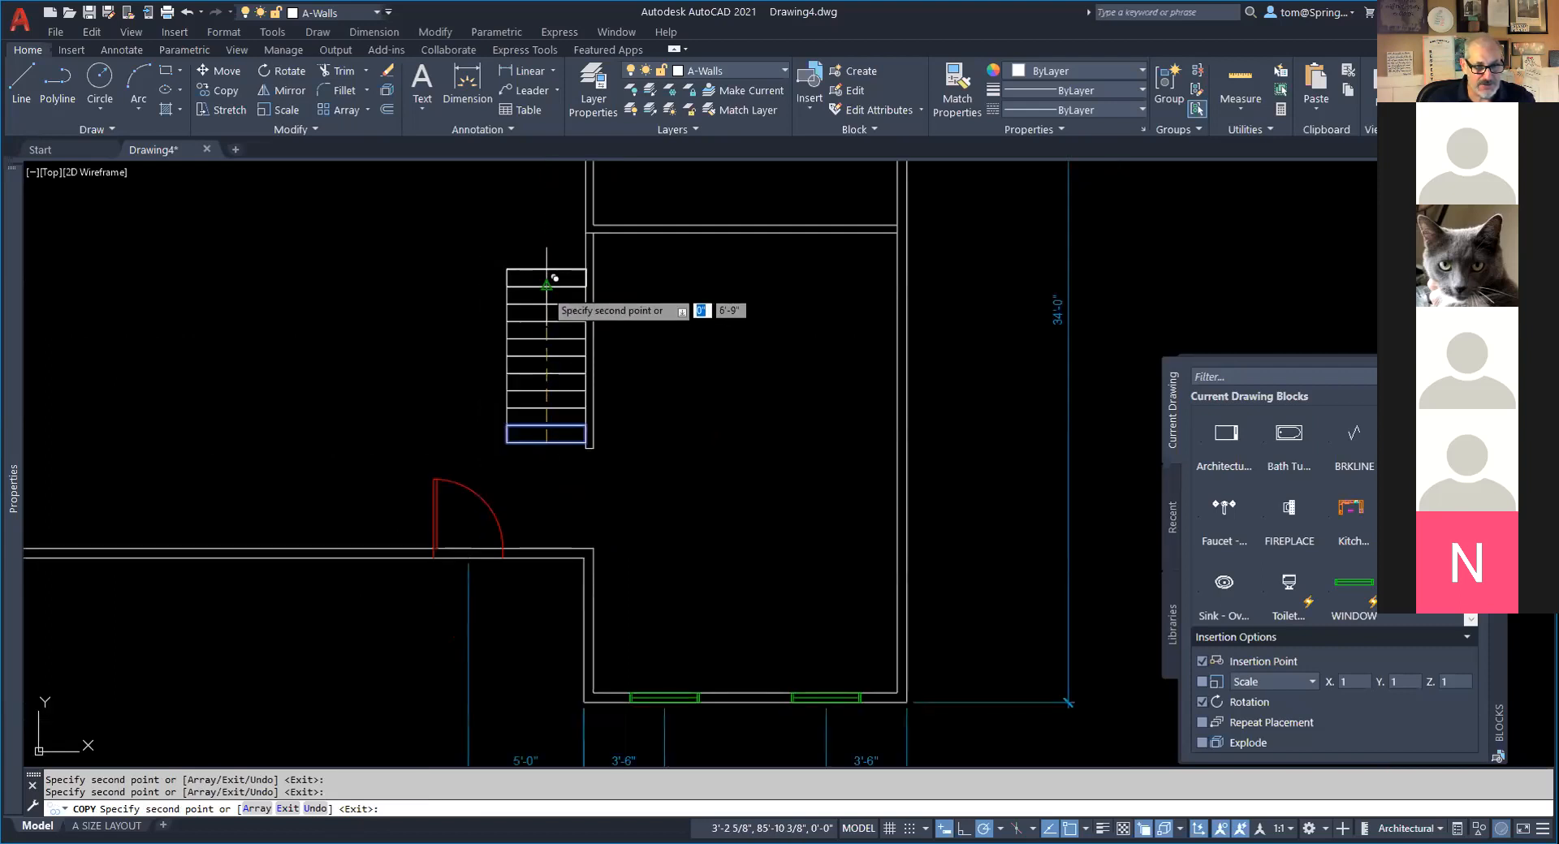
pyautogui.moveTo(541, 307); pyautogui.dragTo(594, 476, button='middle')
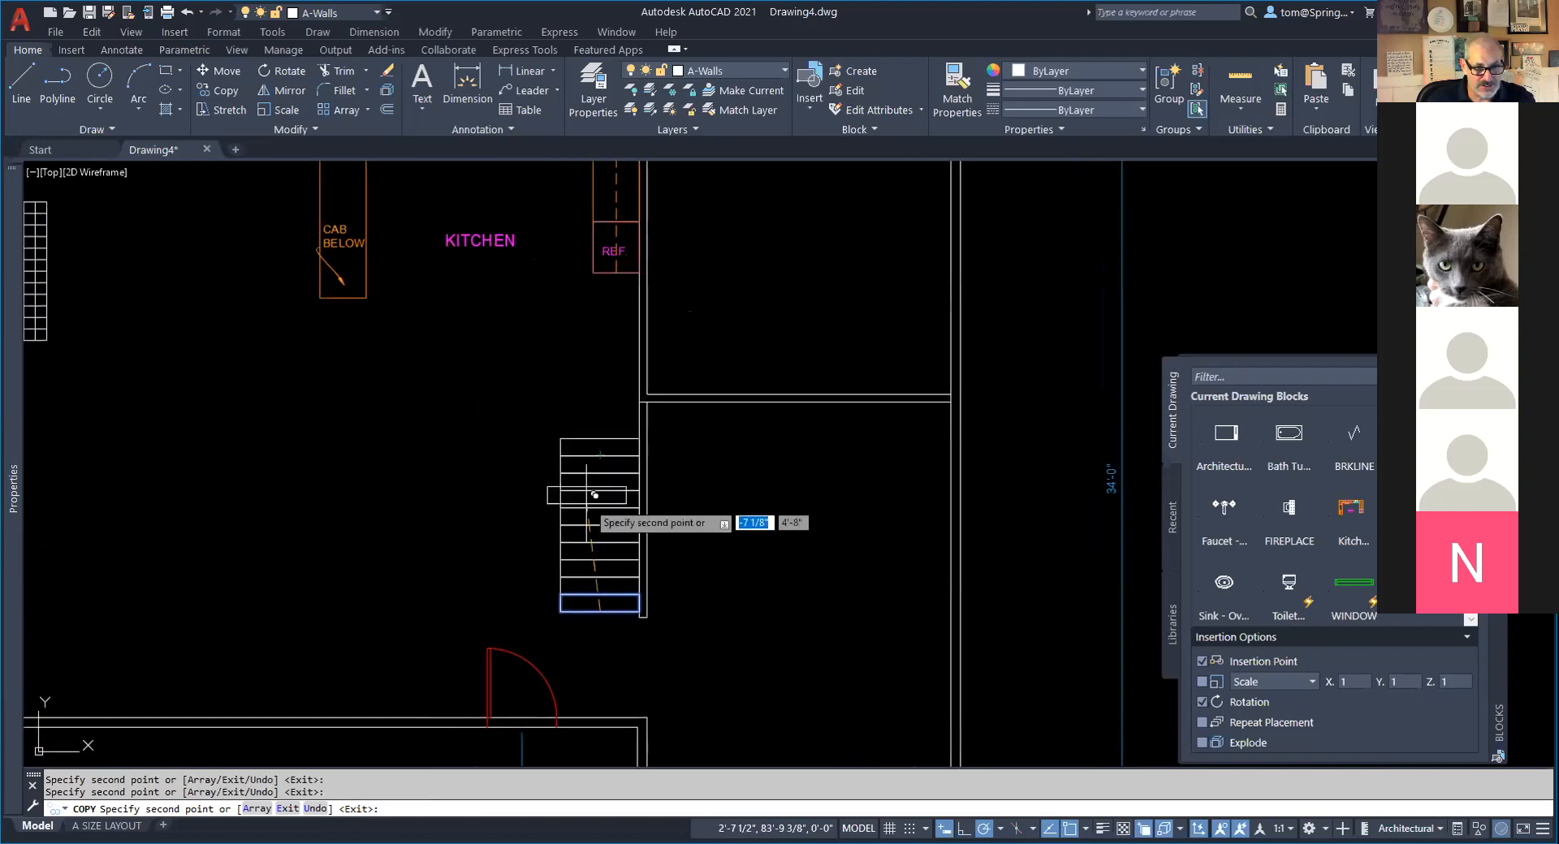
pyautogui.click(608, 430)
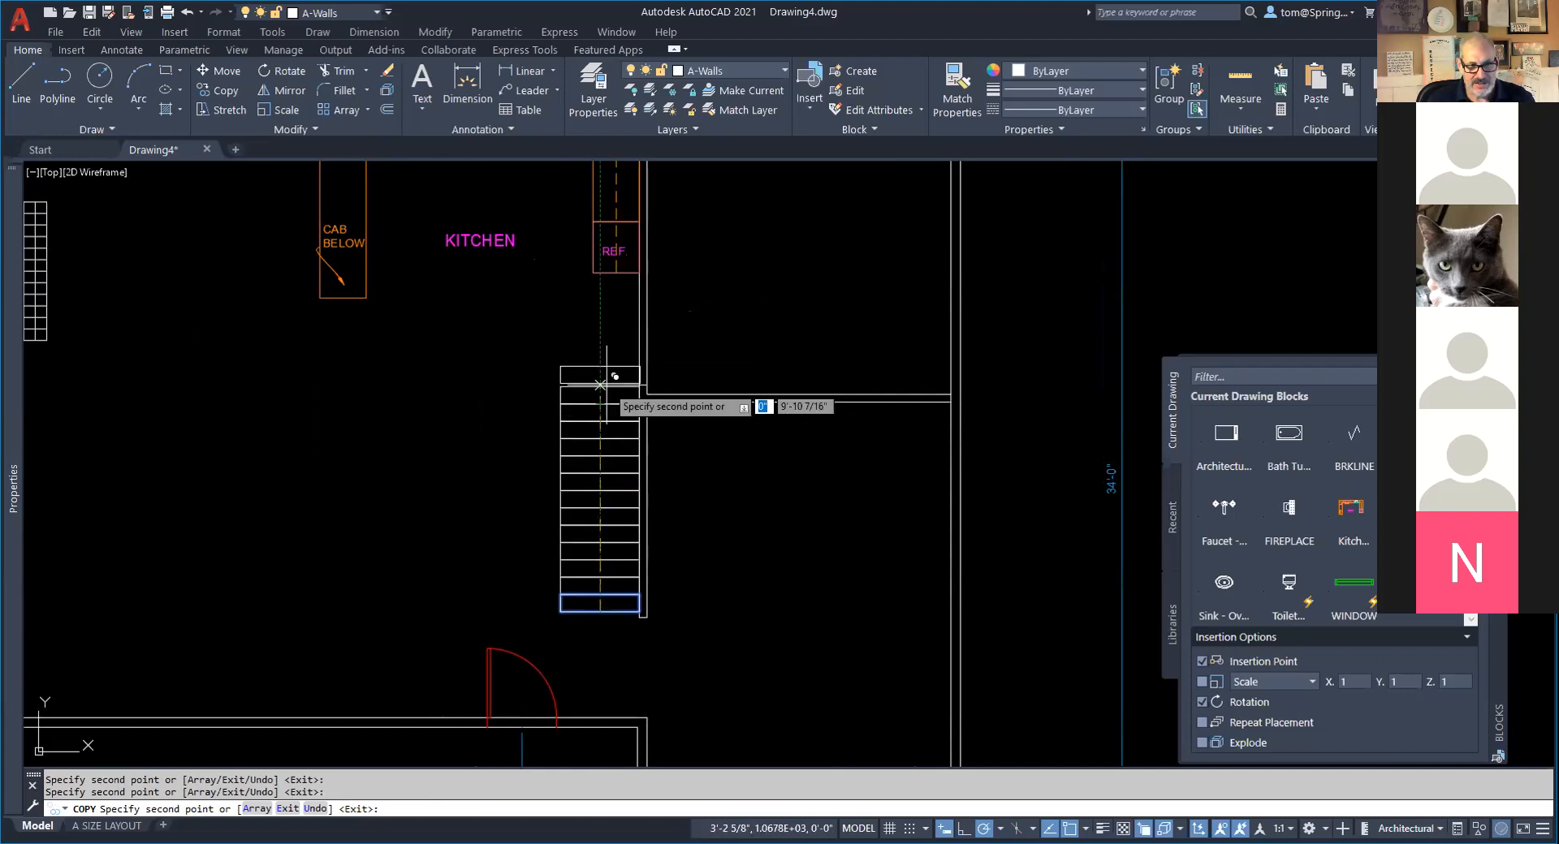
pyautogui.press('Escape')
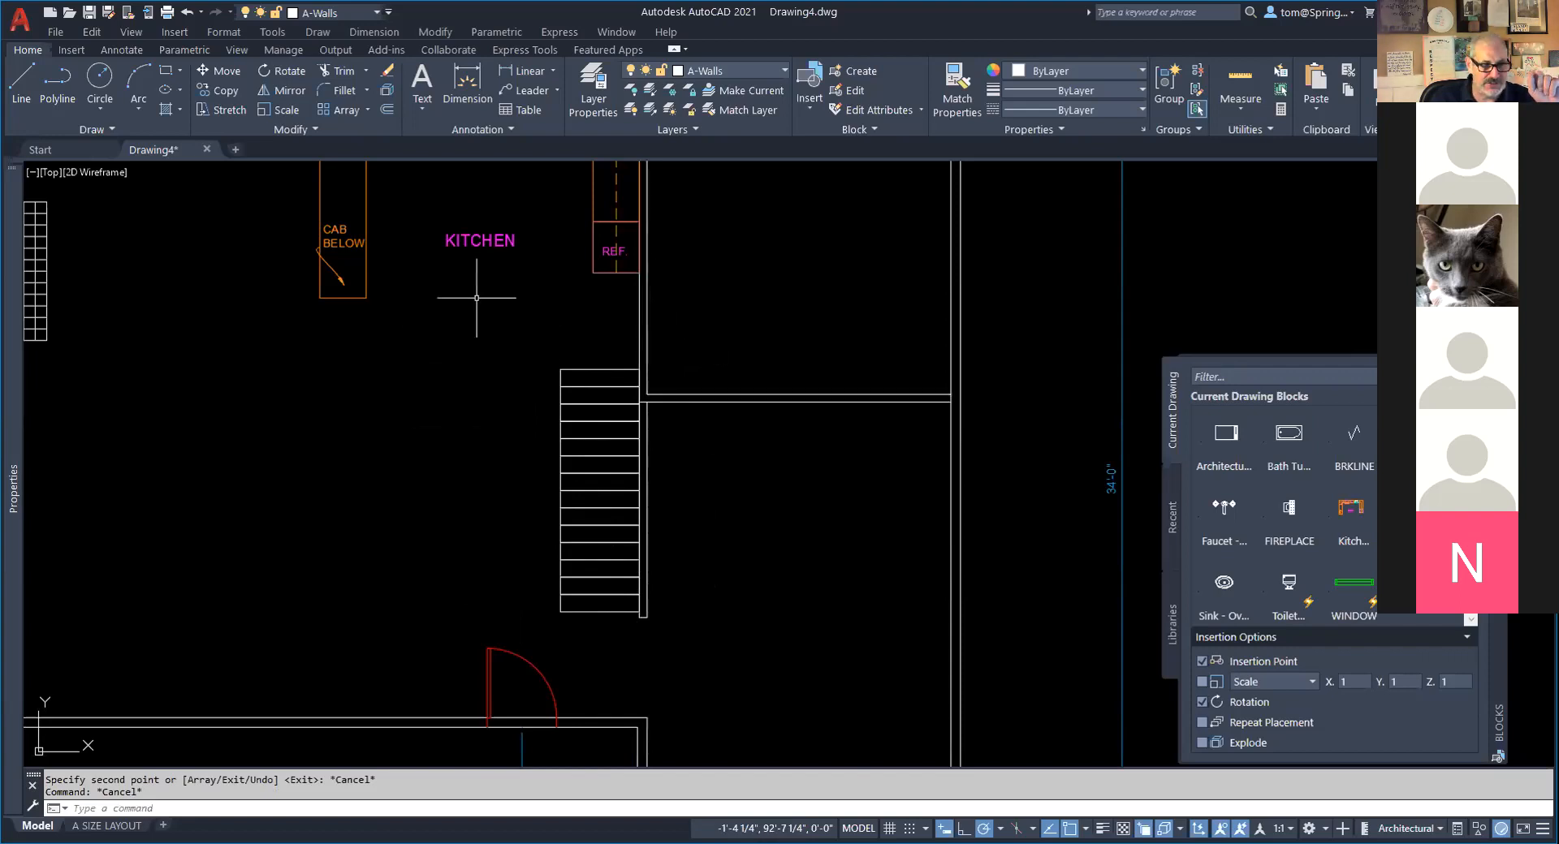
# Draw two lines across the kitchen wall, one 3" above the stair's top tread and the other 3' above the first.
pyautogui.click(22, 81)
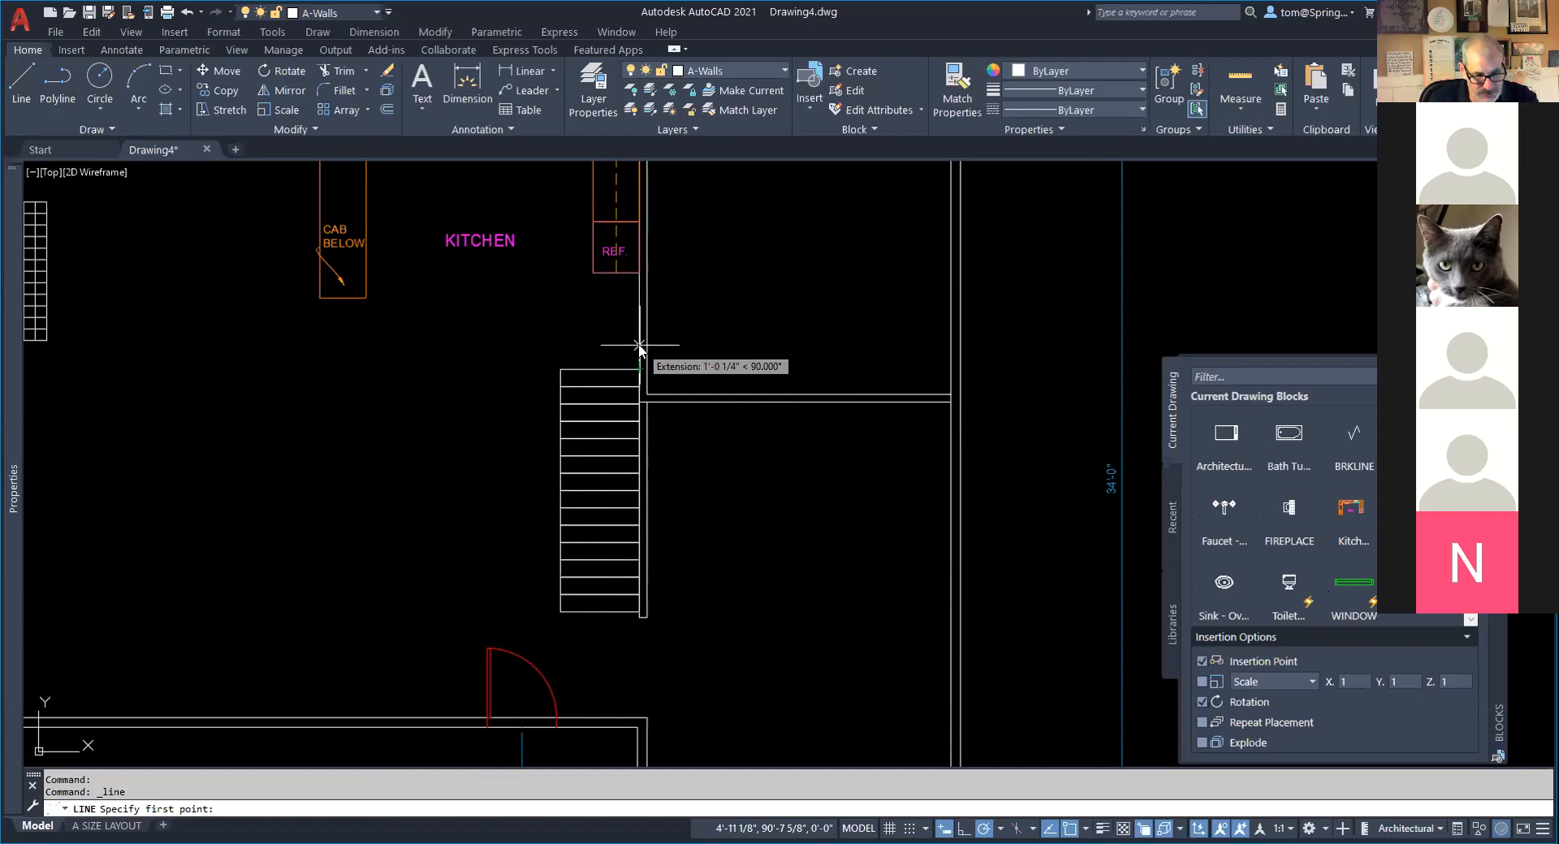
pyautogui.write('3')
pyautogui.press('Return')
pyautogui.press('Escape')
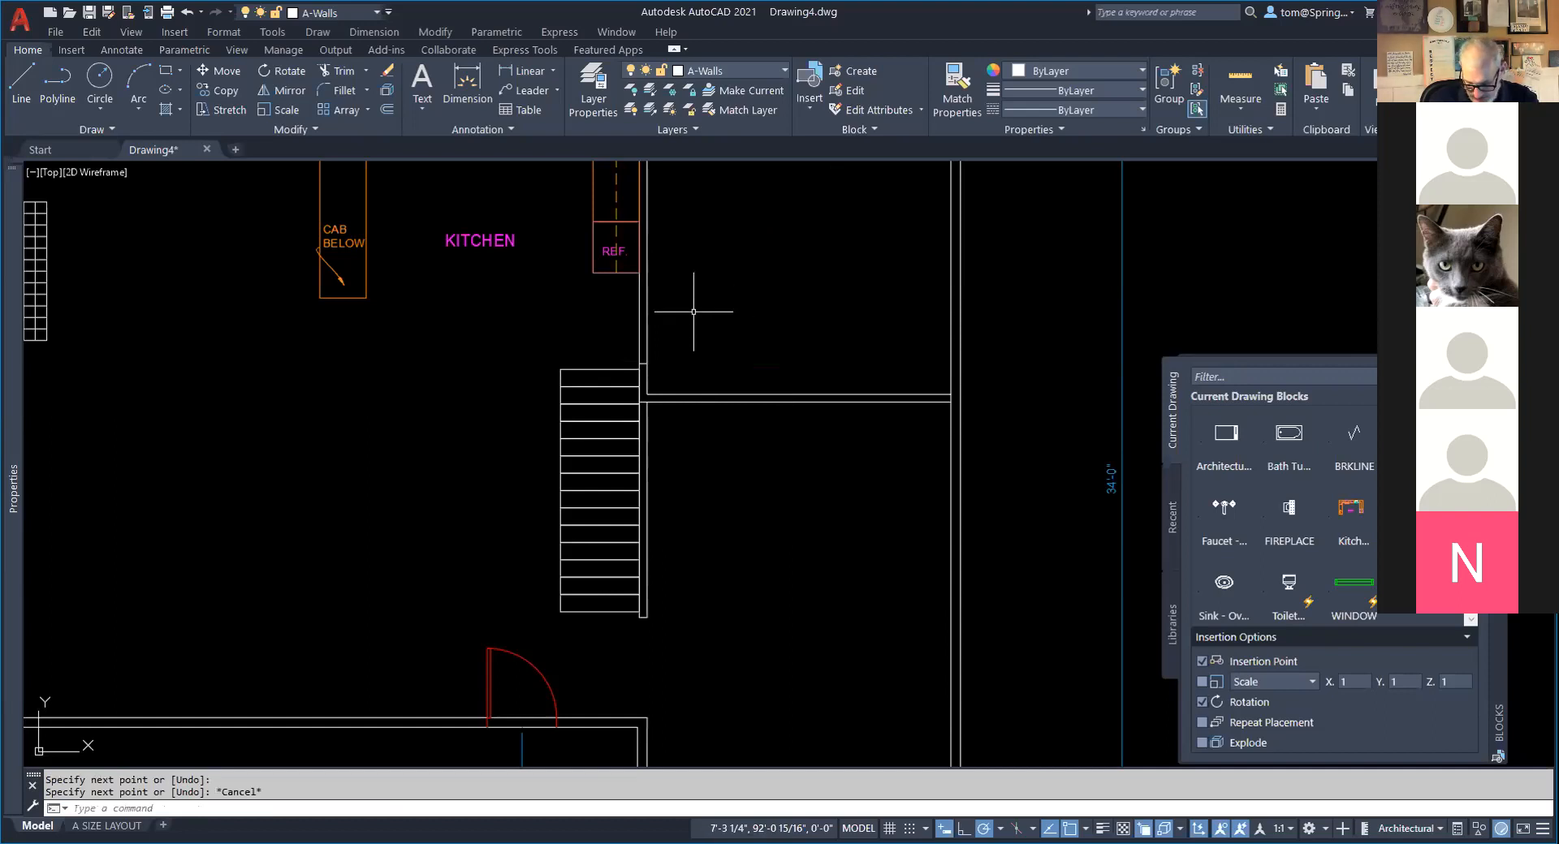
pyautogui.rightClick(662, 307)
pyautogui.click(714, 320)
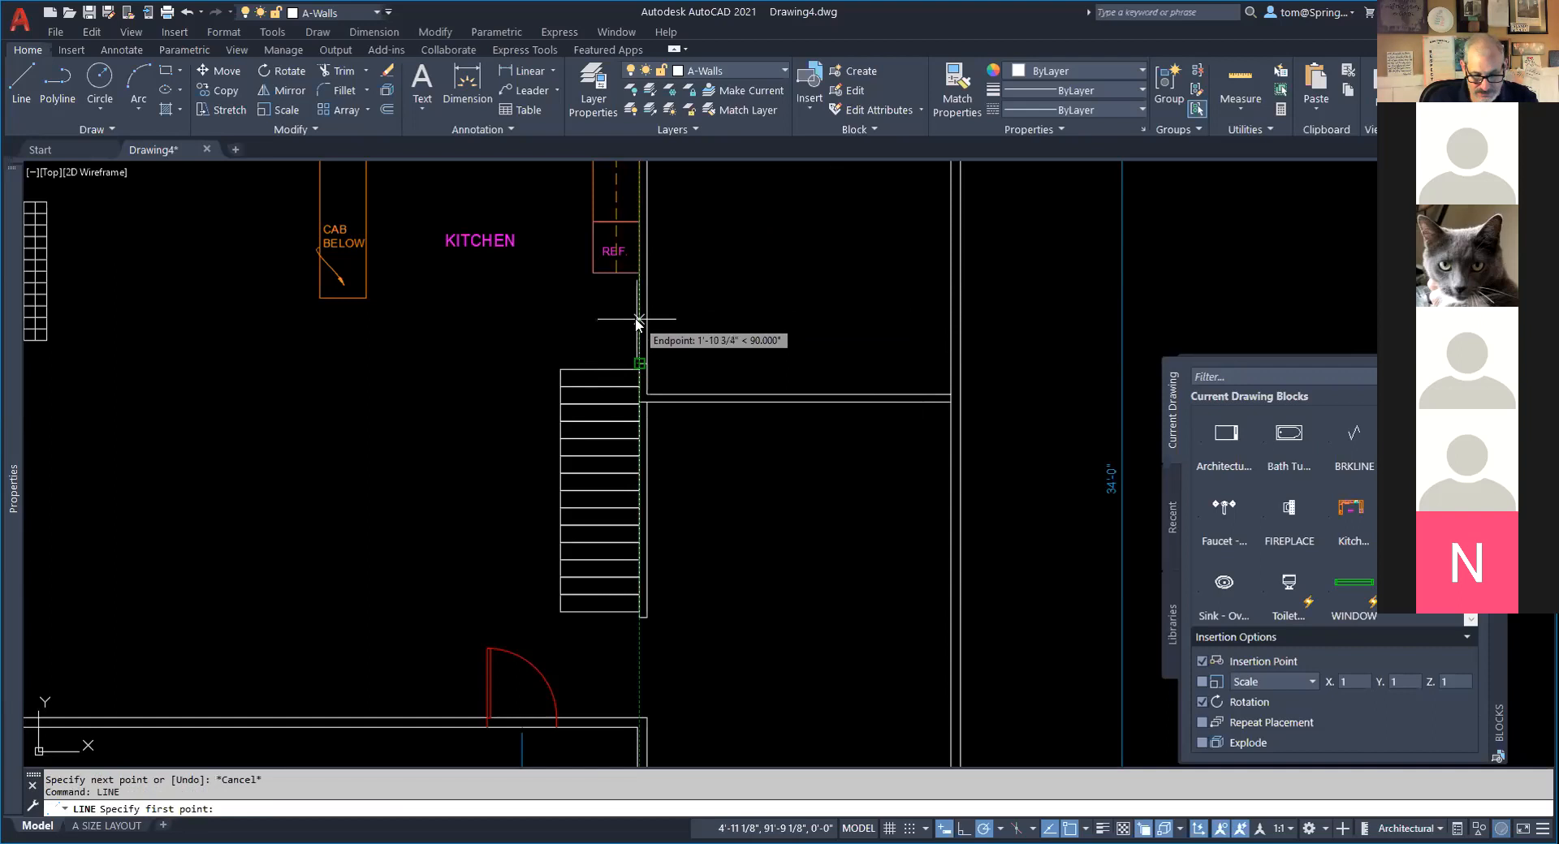
pyautogui.write('3')
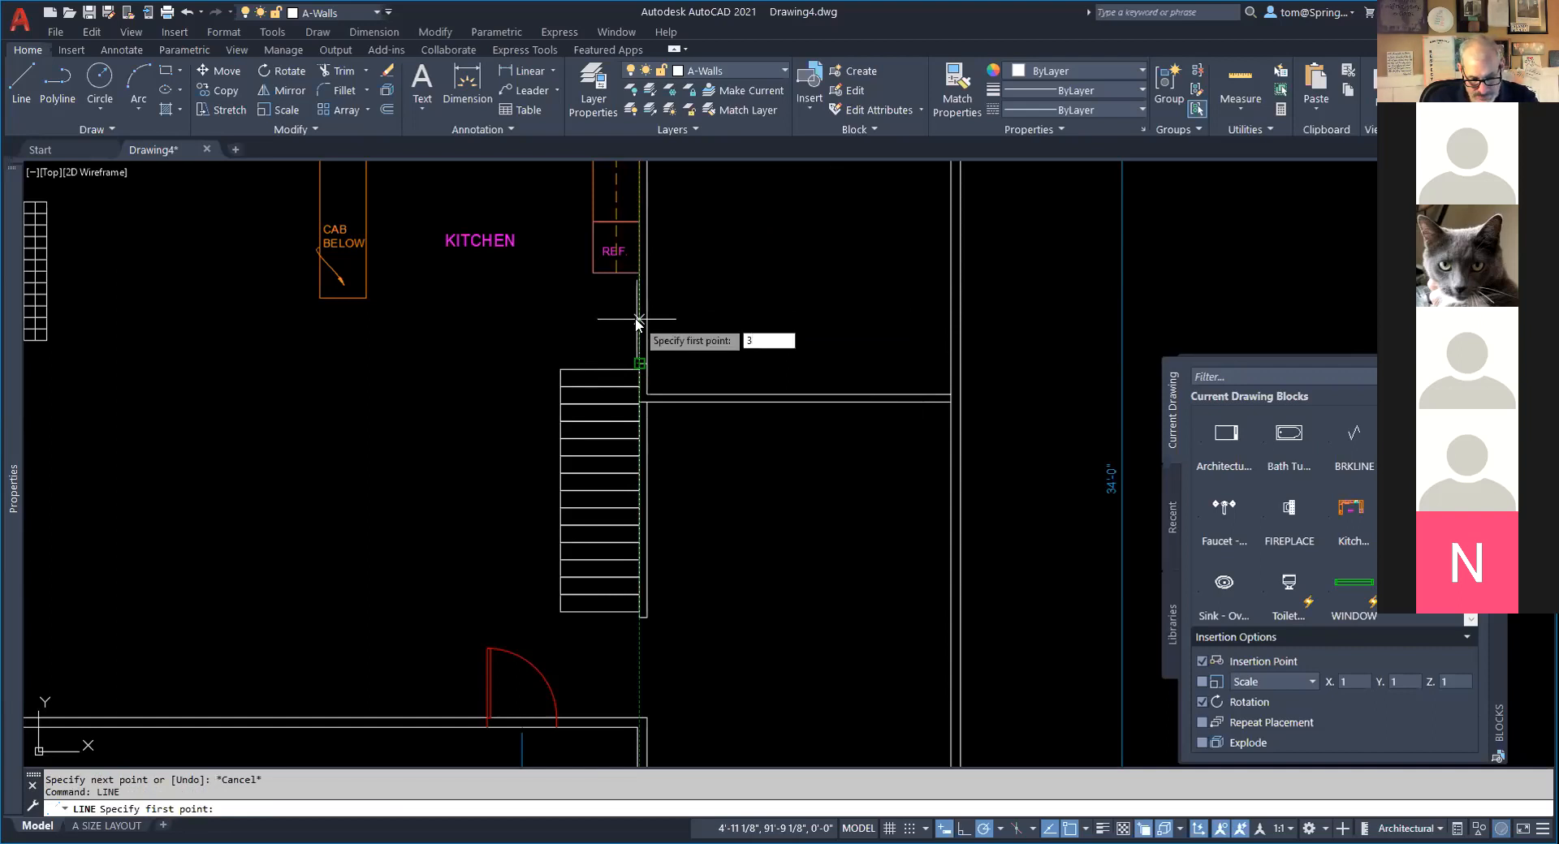
pyautogui.write("'")
pyautogui.press('Return')
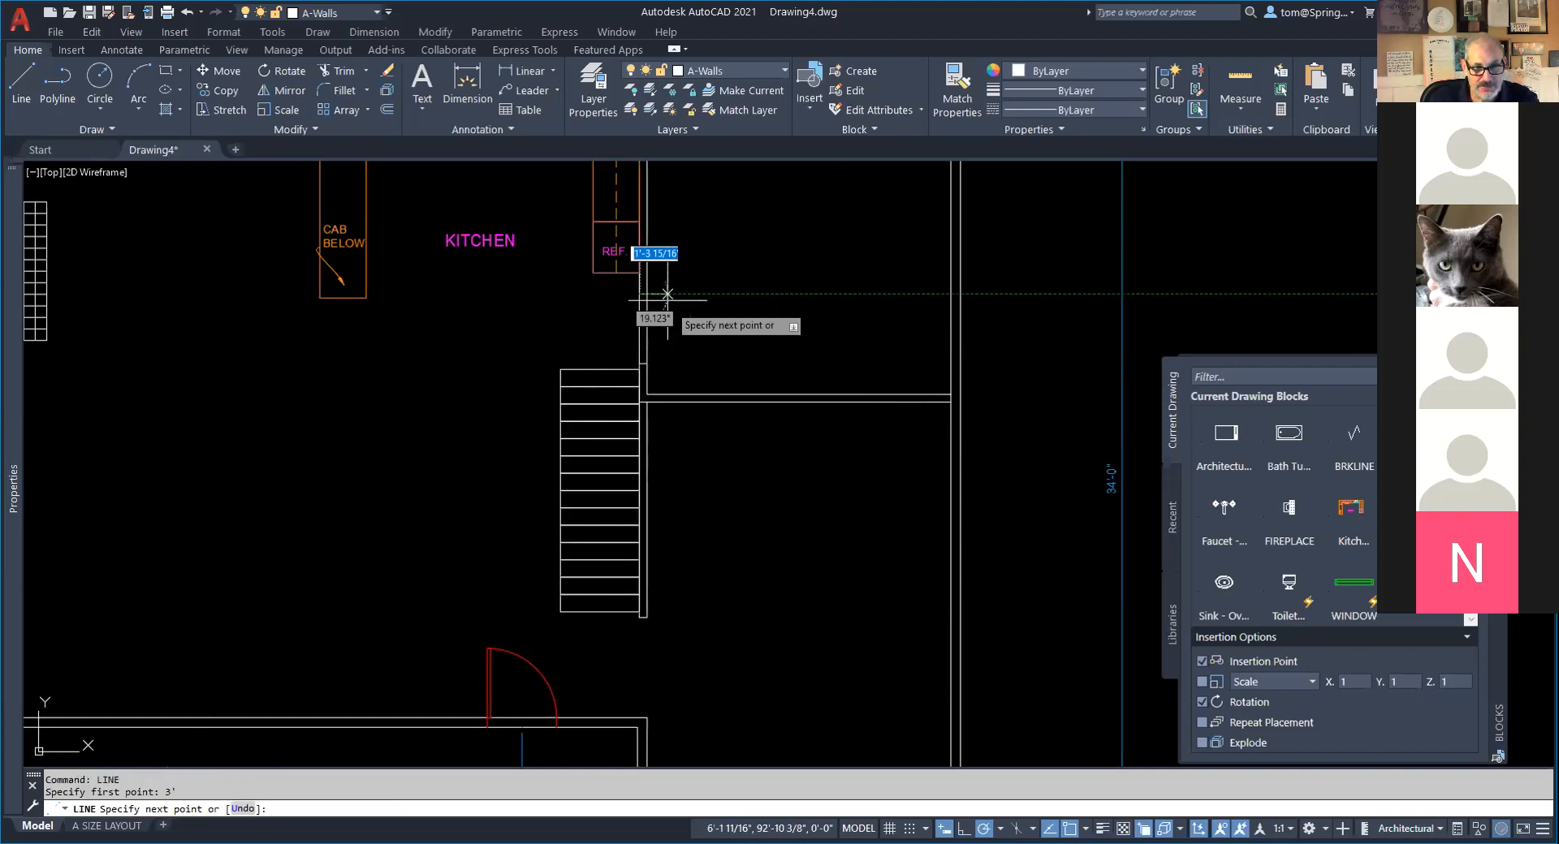
pyautogui.press('Escape')
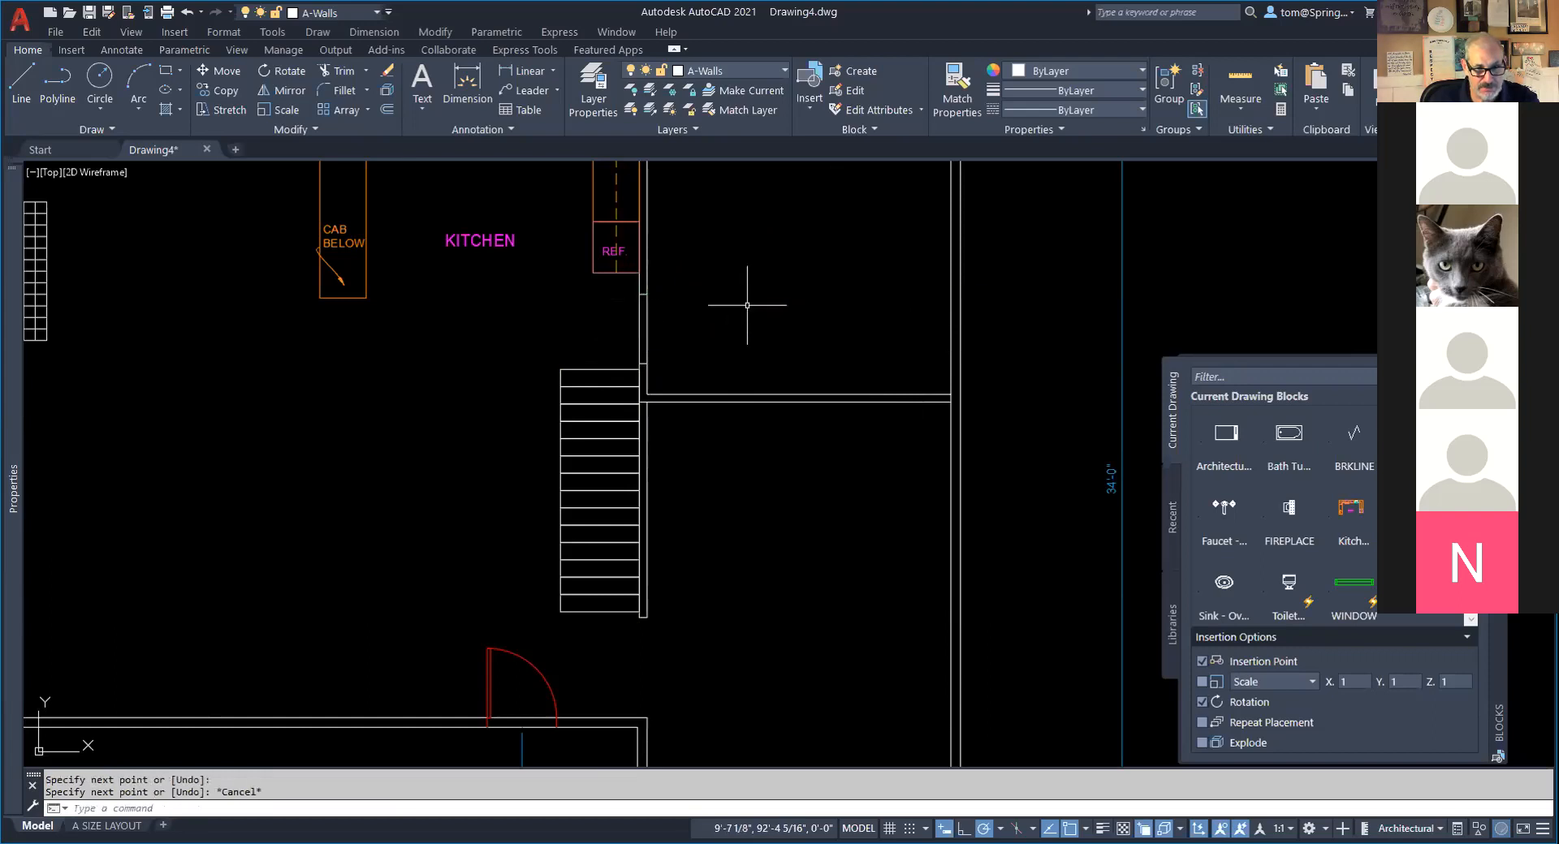
# Trim the wall lines between the two jamb lines to open the doorway above the stairs.
pyautogui.write('tr')
pyautogui.press('Return')
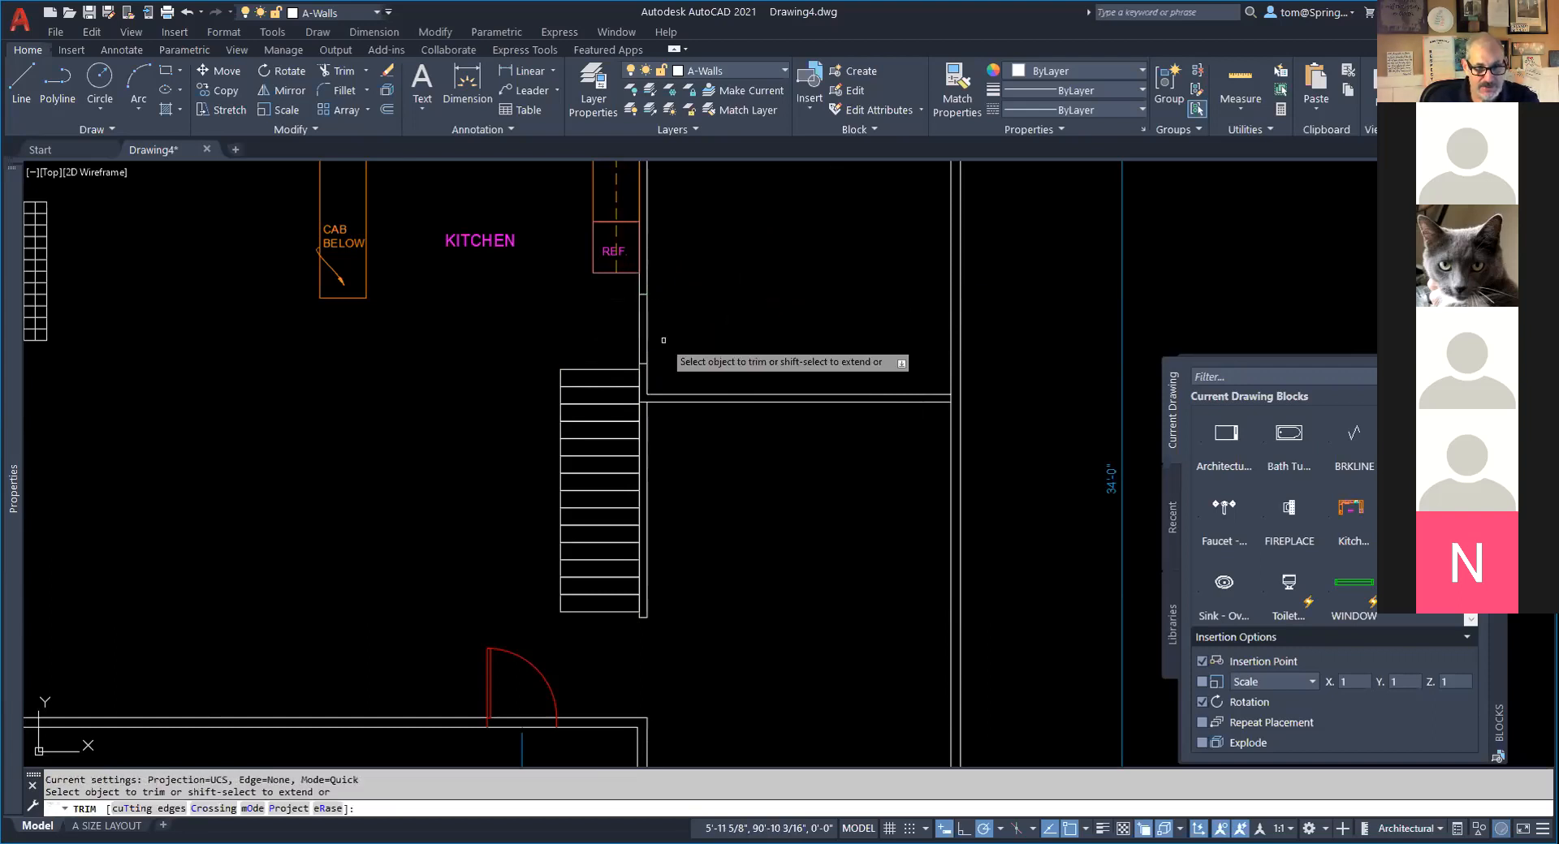
pyautogui.click(640, 335)
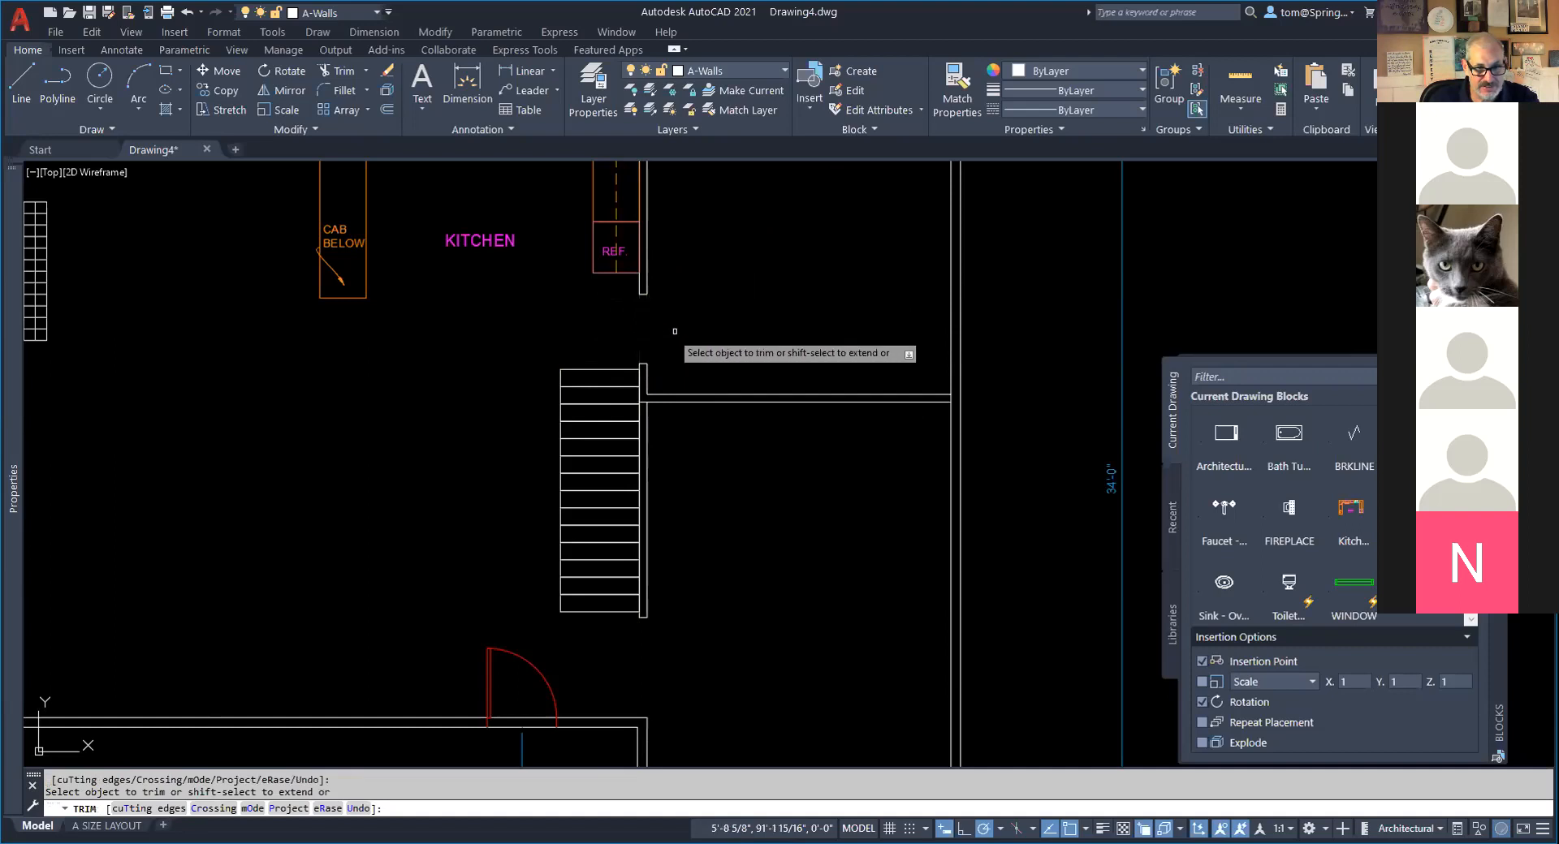
pyautogui.press('Escape')
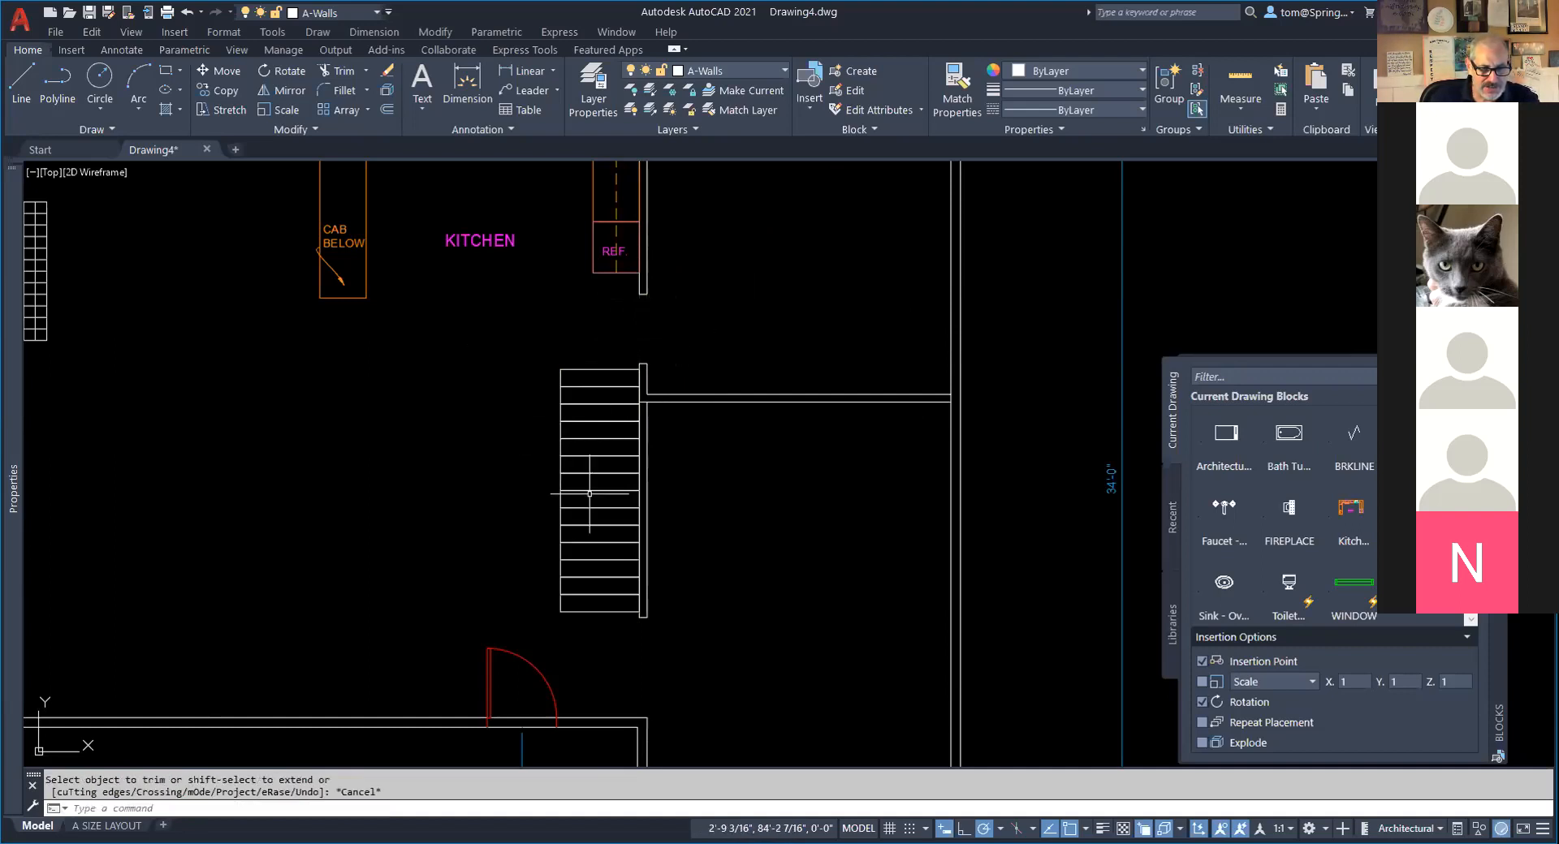
# From the stair's upper outer corner, draw a line 4" inward and then 5'-3" down to the seventh tread's lower edge.
pyautogui.click(23, 84)
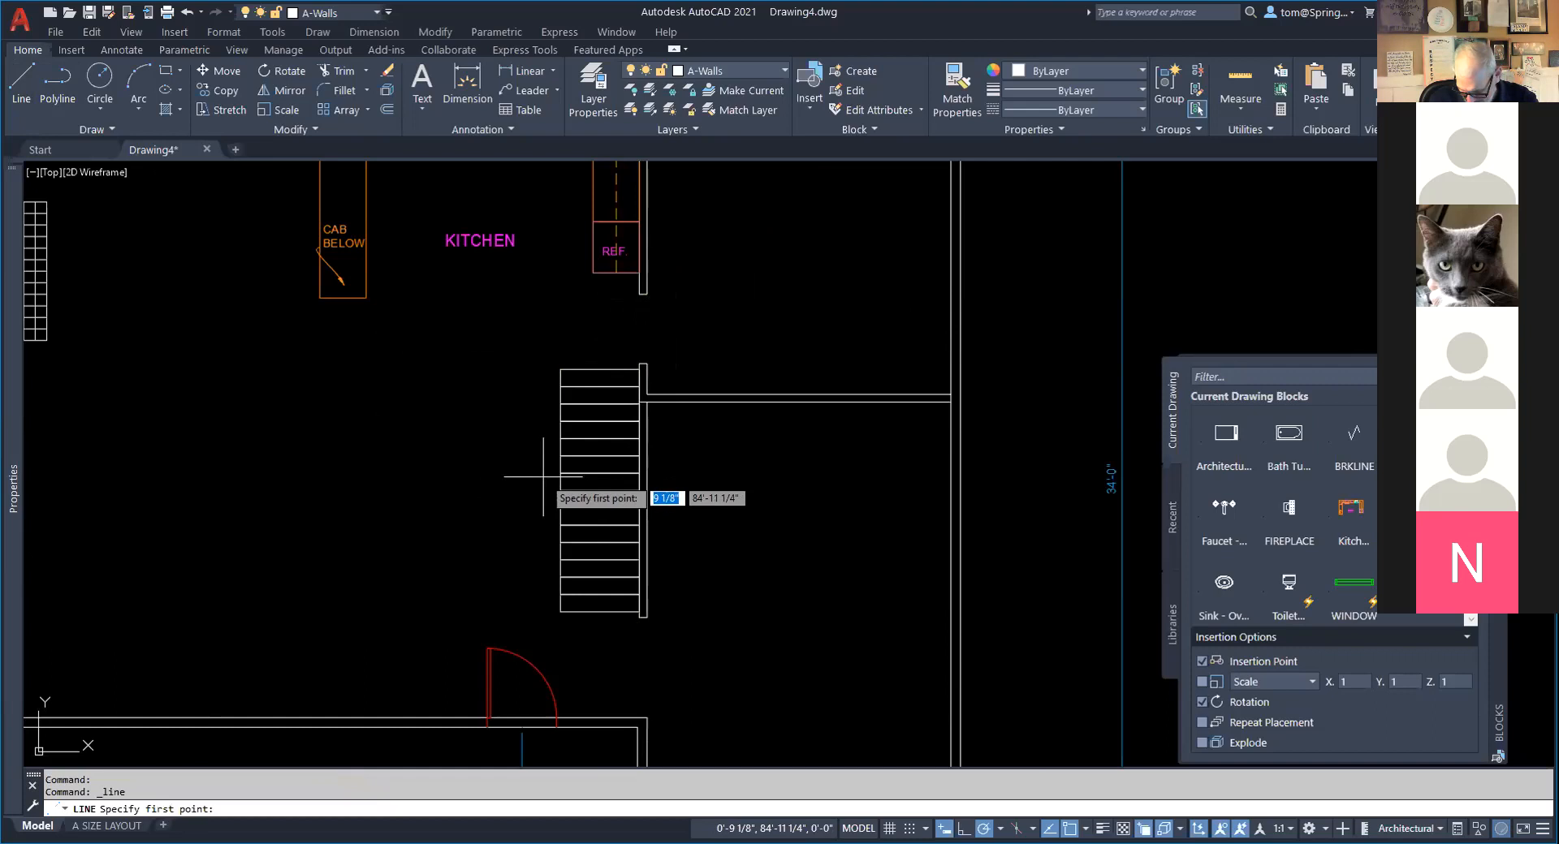
pyautogui.click(560, 370)
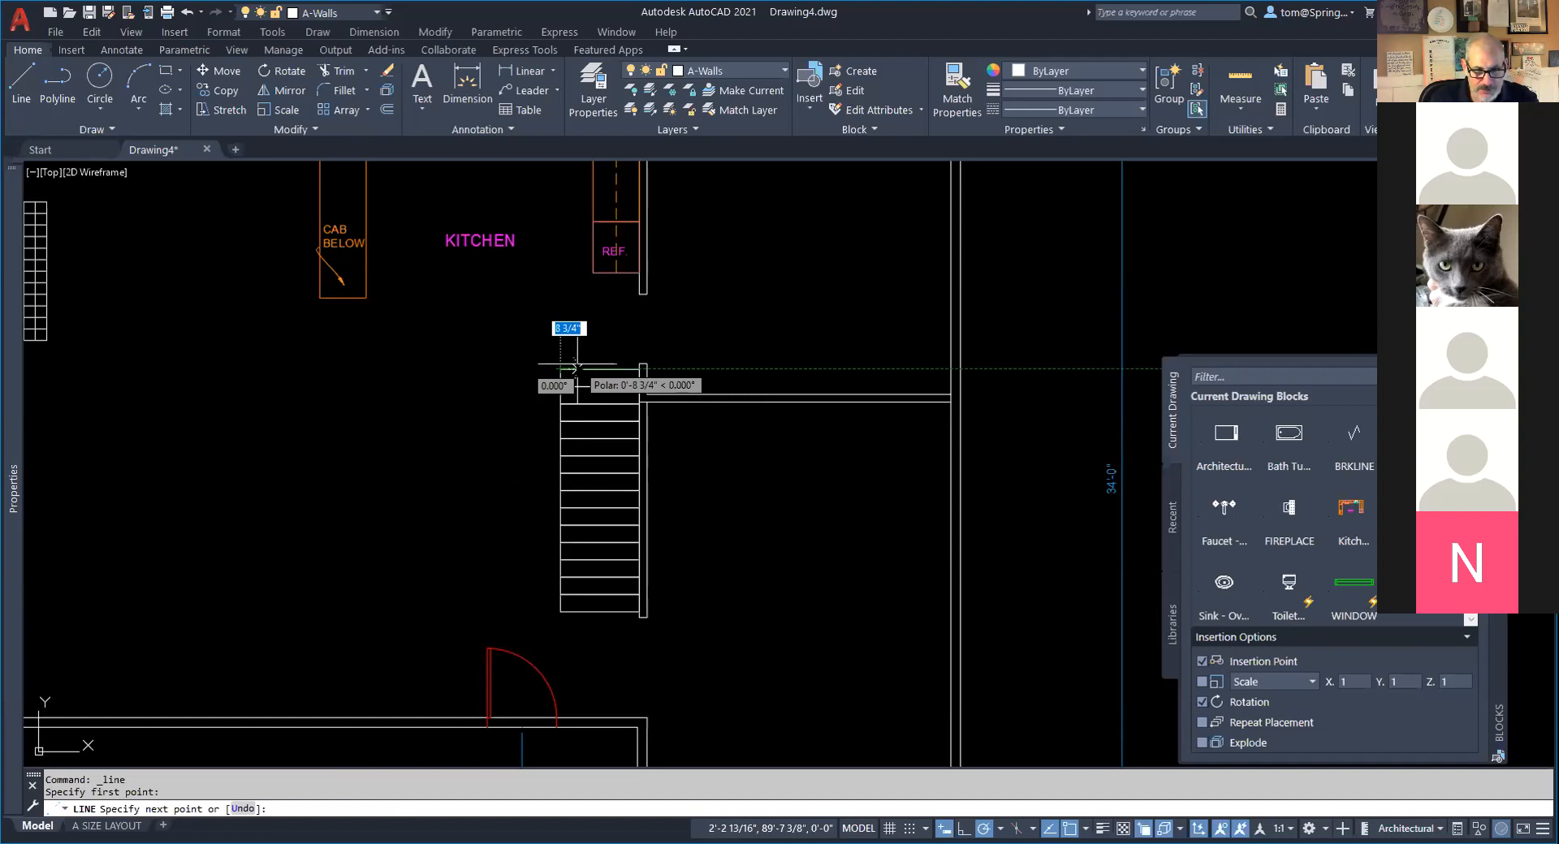
pyautogui.write('4')
pyautogui.press('Return')
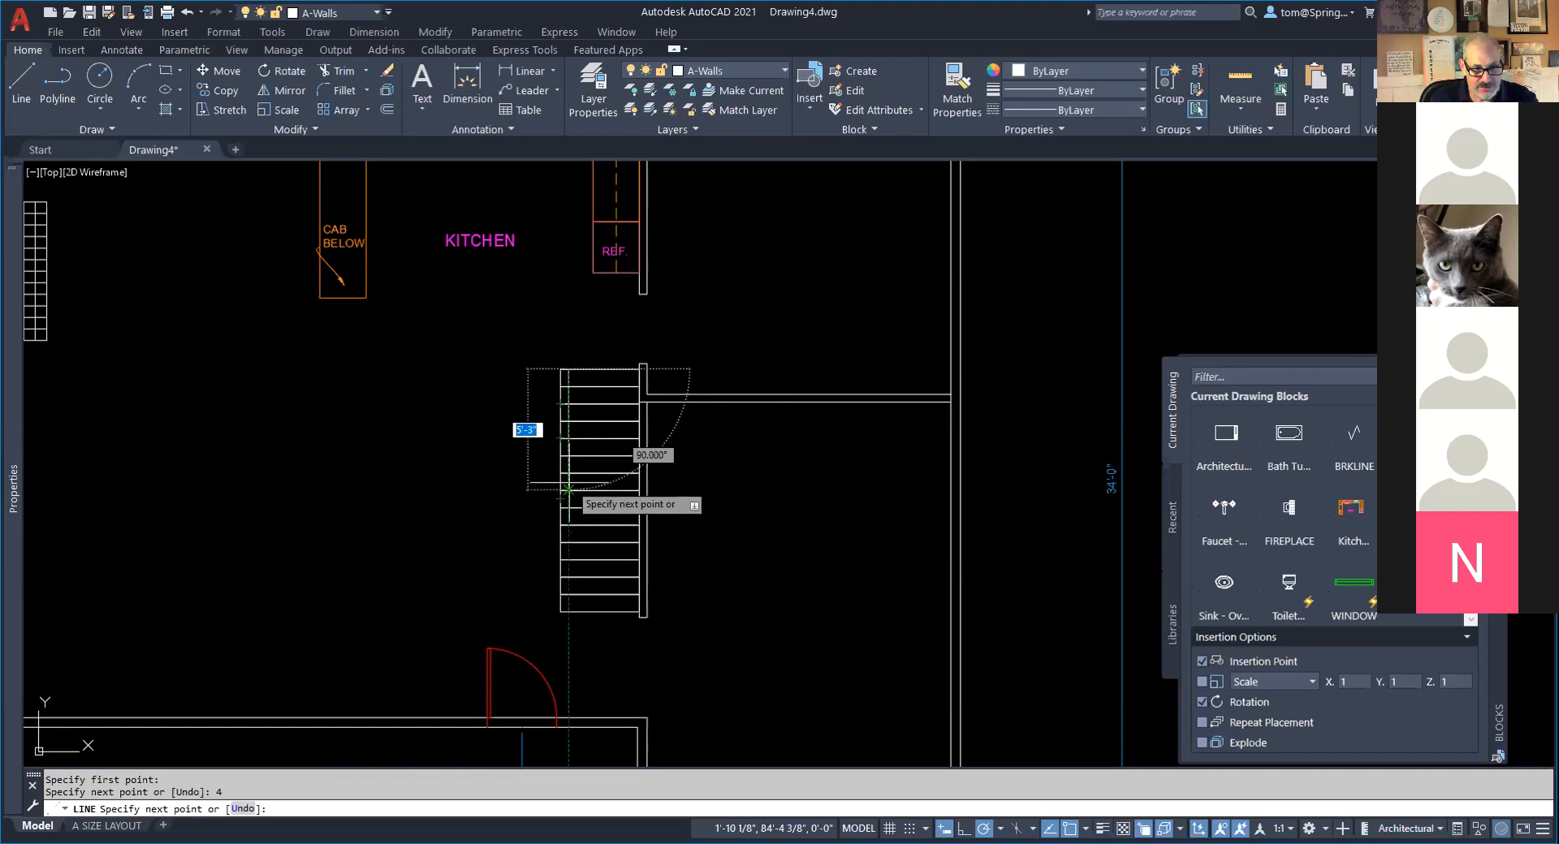
pyautogui.click(568, 489)
pyautogui.press('Escape')
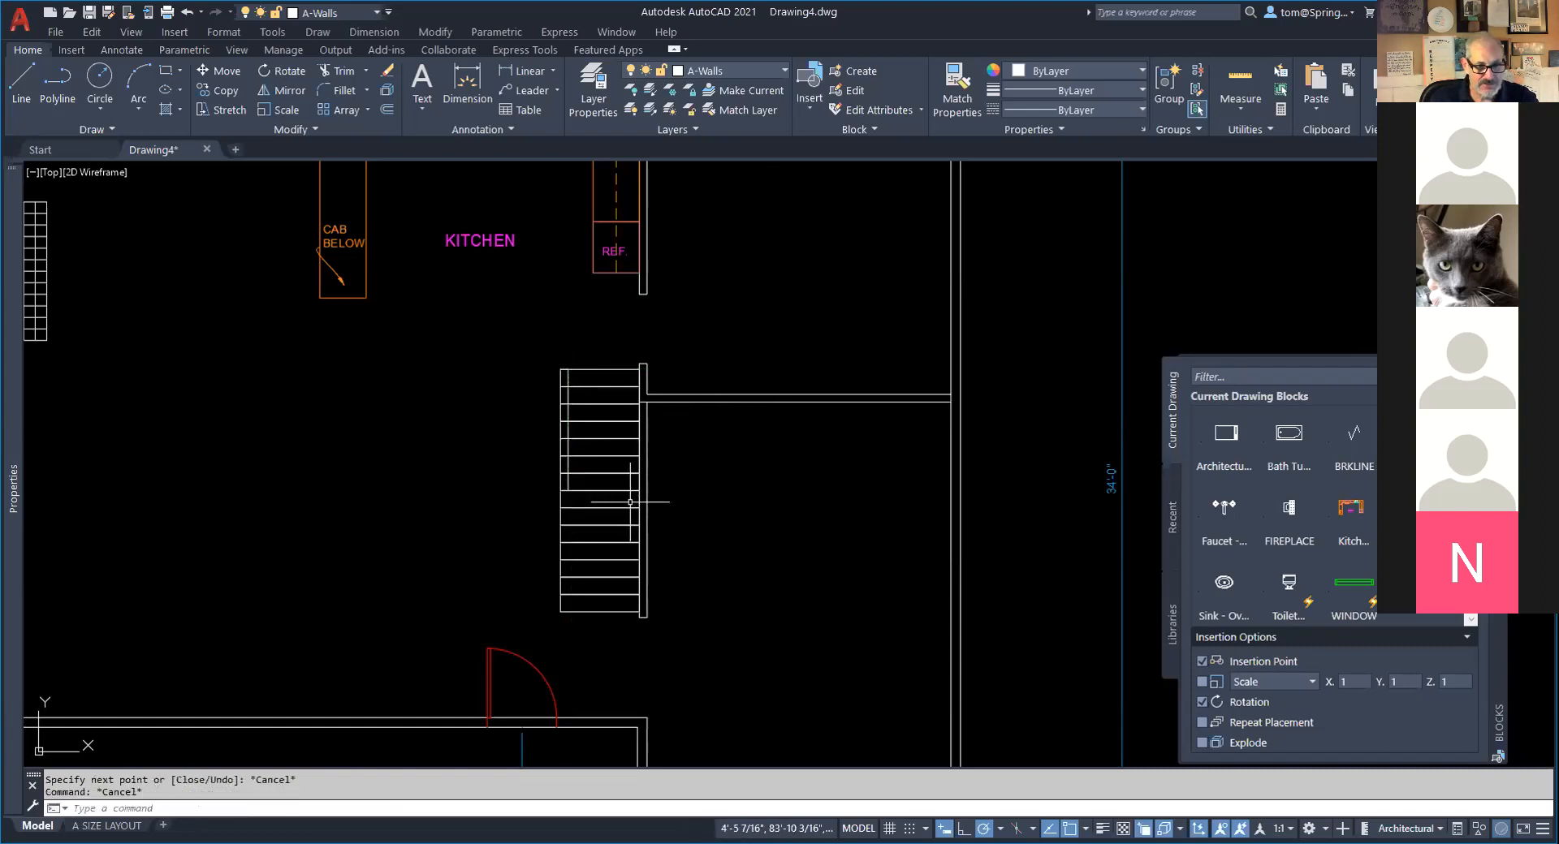
# Draw a diagonal line about 7' long across the middle of the stairs, rising toward the dining room wall at about 32°.
pyautogui.click(21, 82)
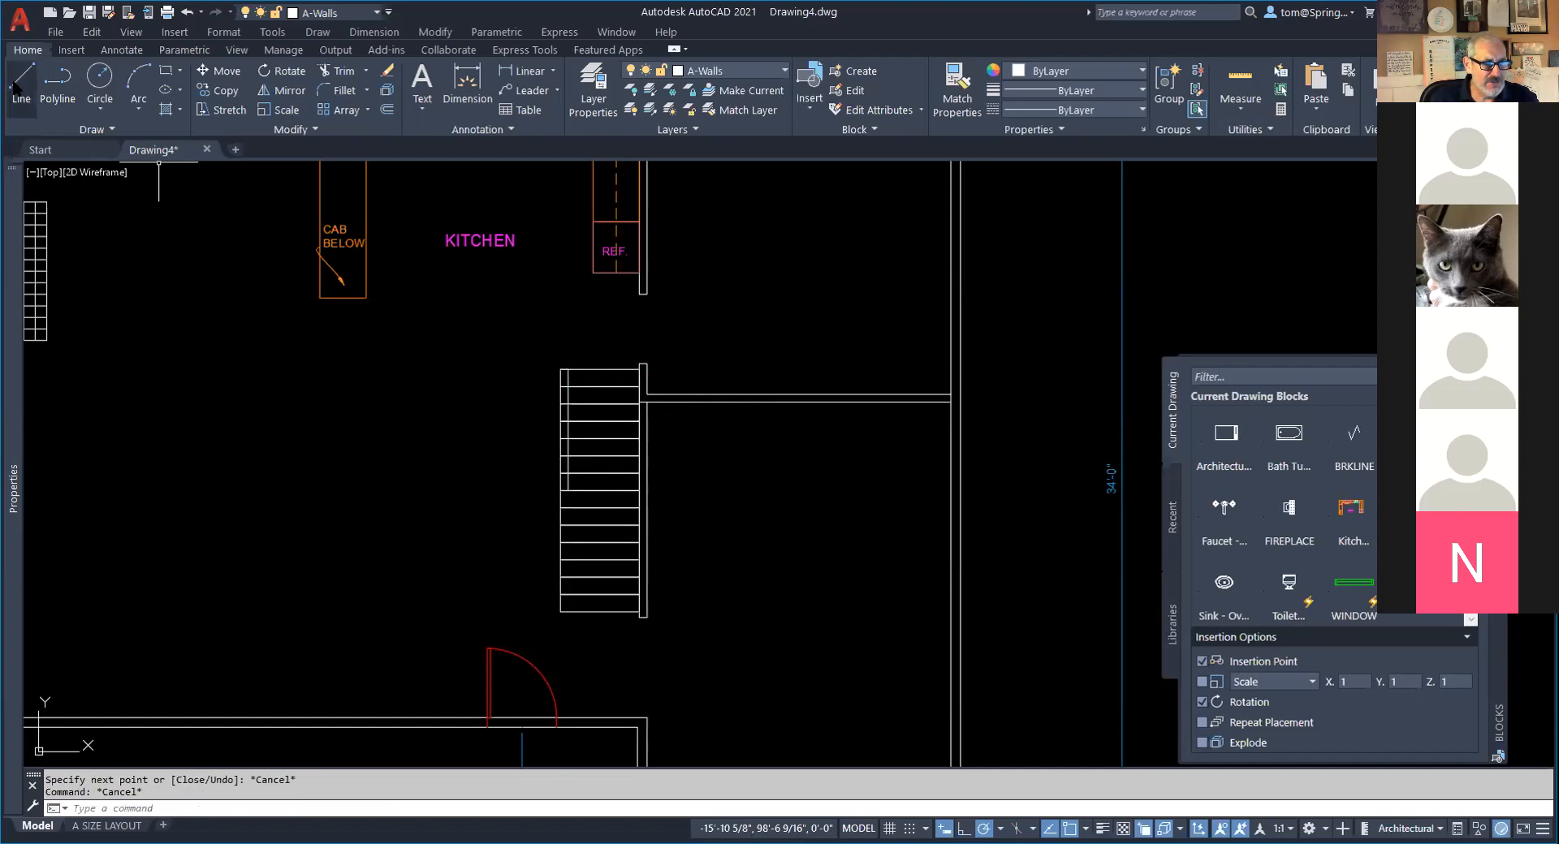
pyautogui.click(533, 535)
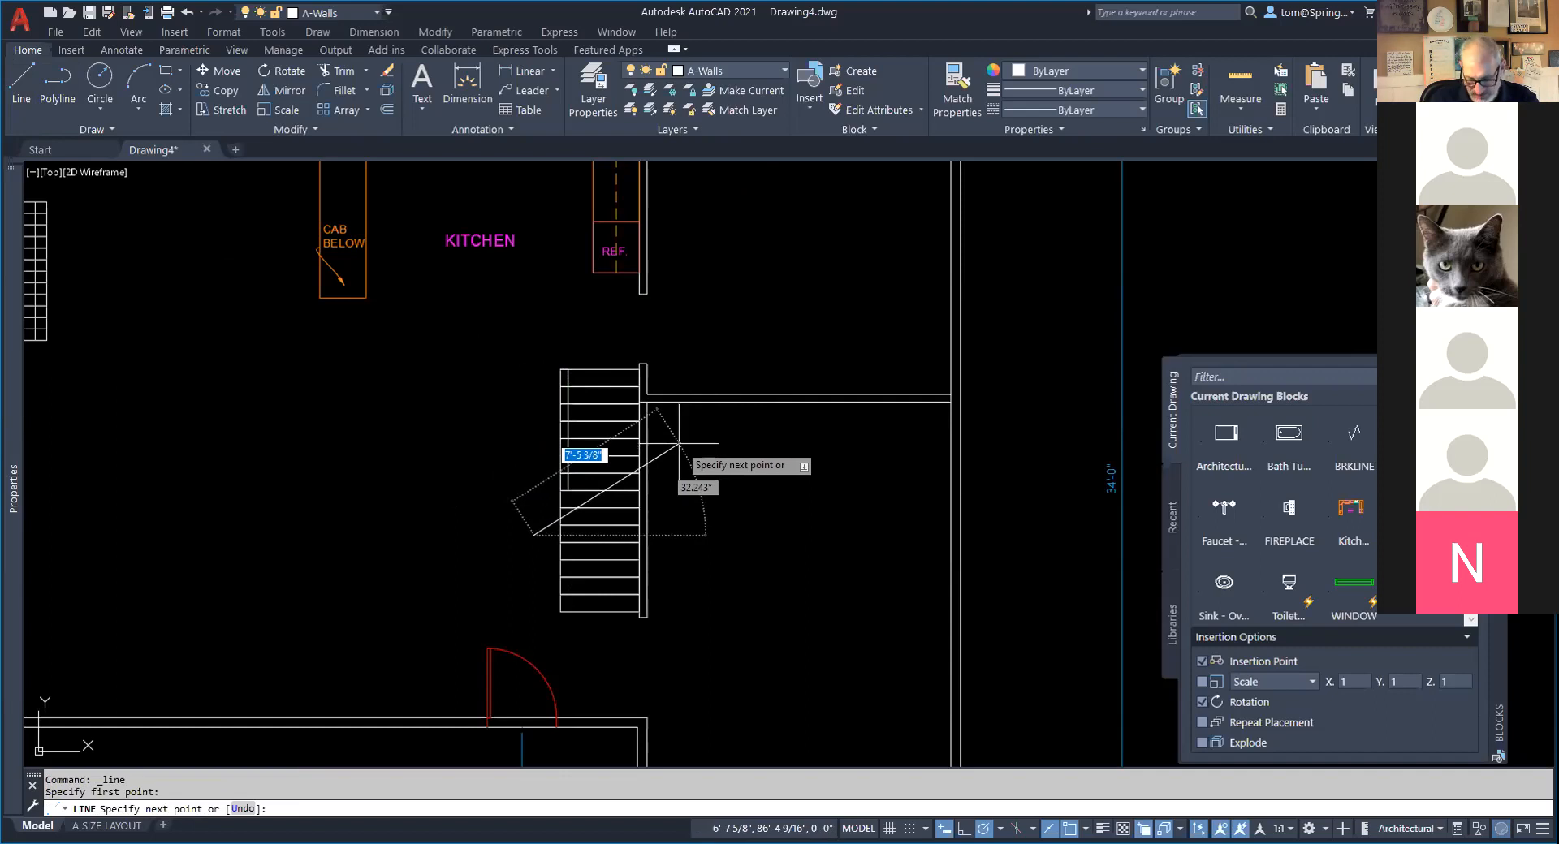
pyautogui.click(671, 448)
pyautogui.press('Escape')
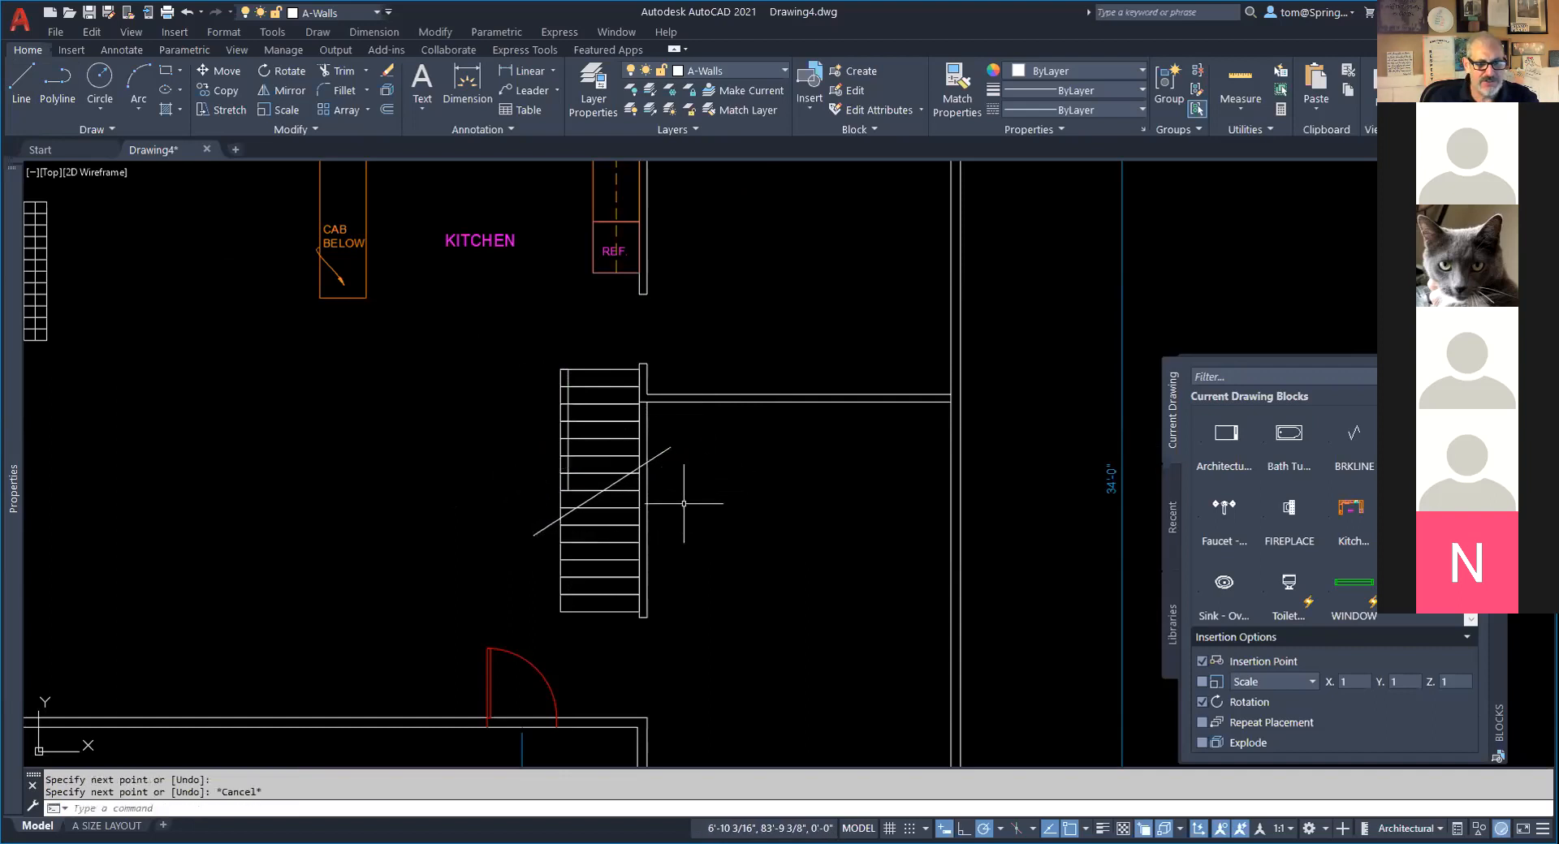
pyautogui.scroll(2, 684, 503)
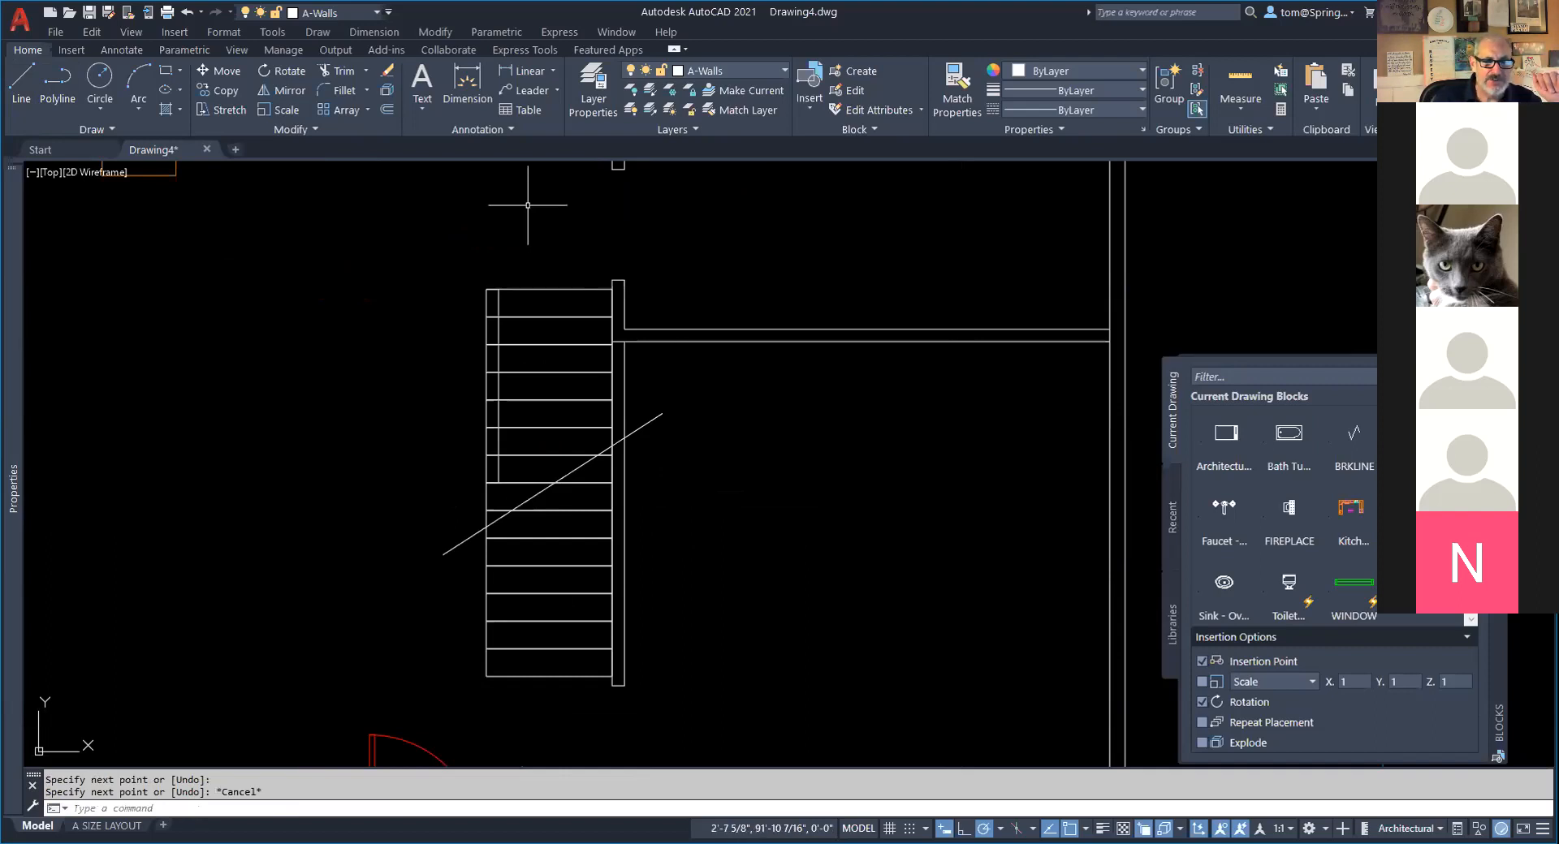
pyautogui.click(539, 51)
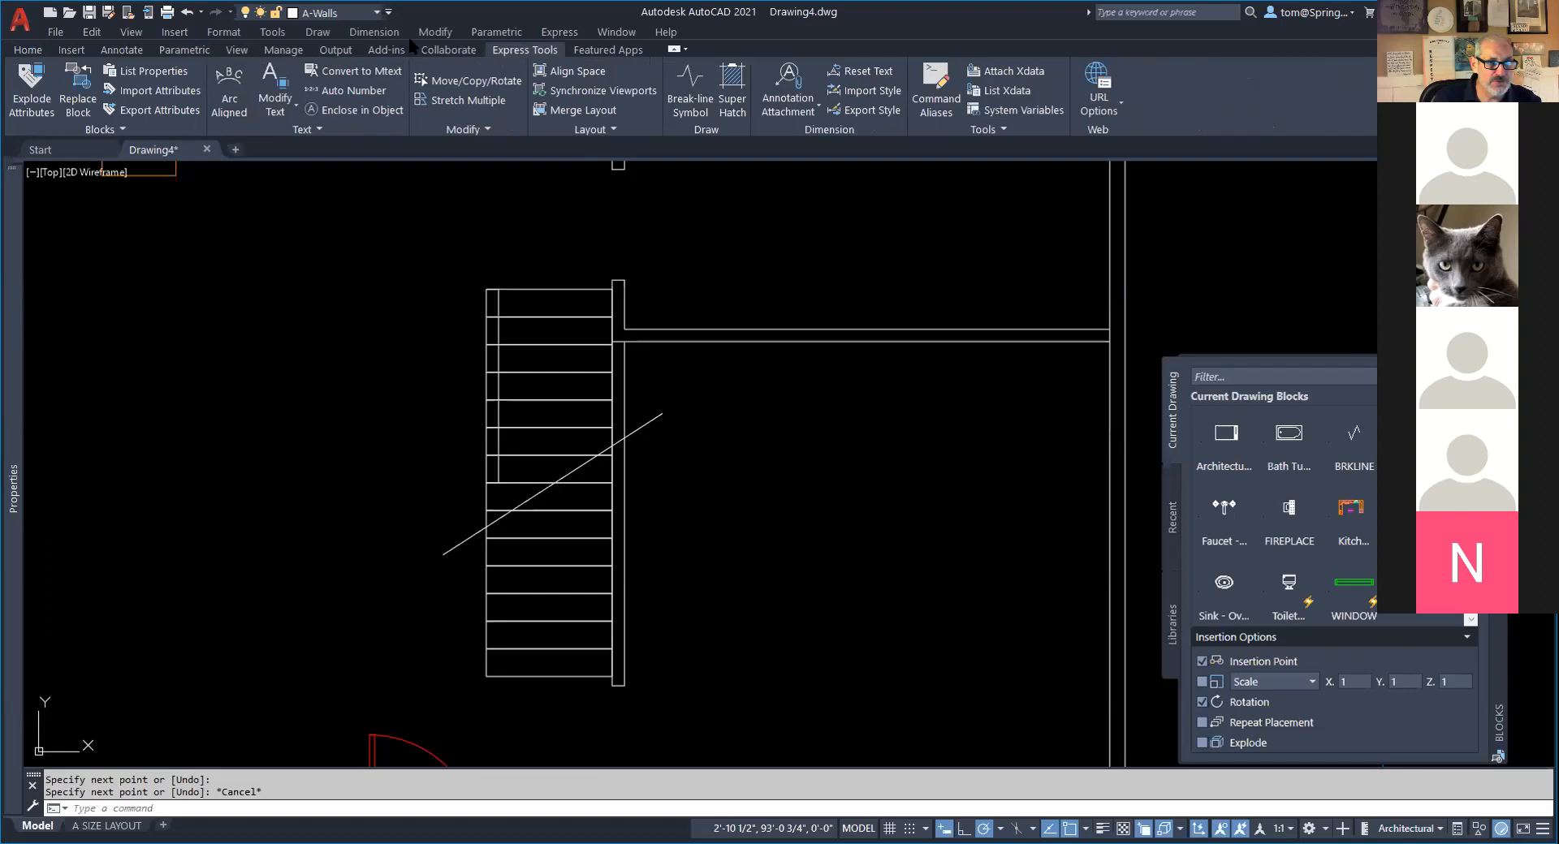
pyautogui.click(688, 81)
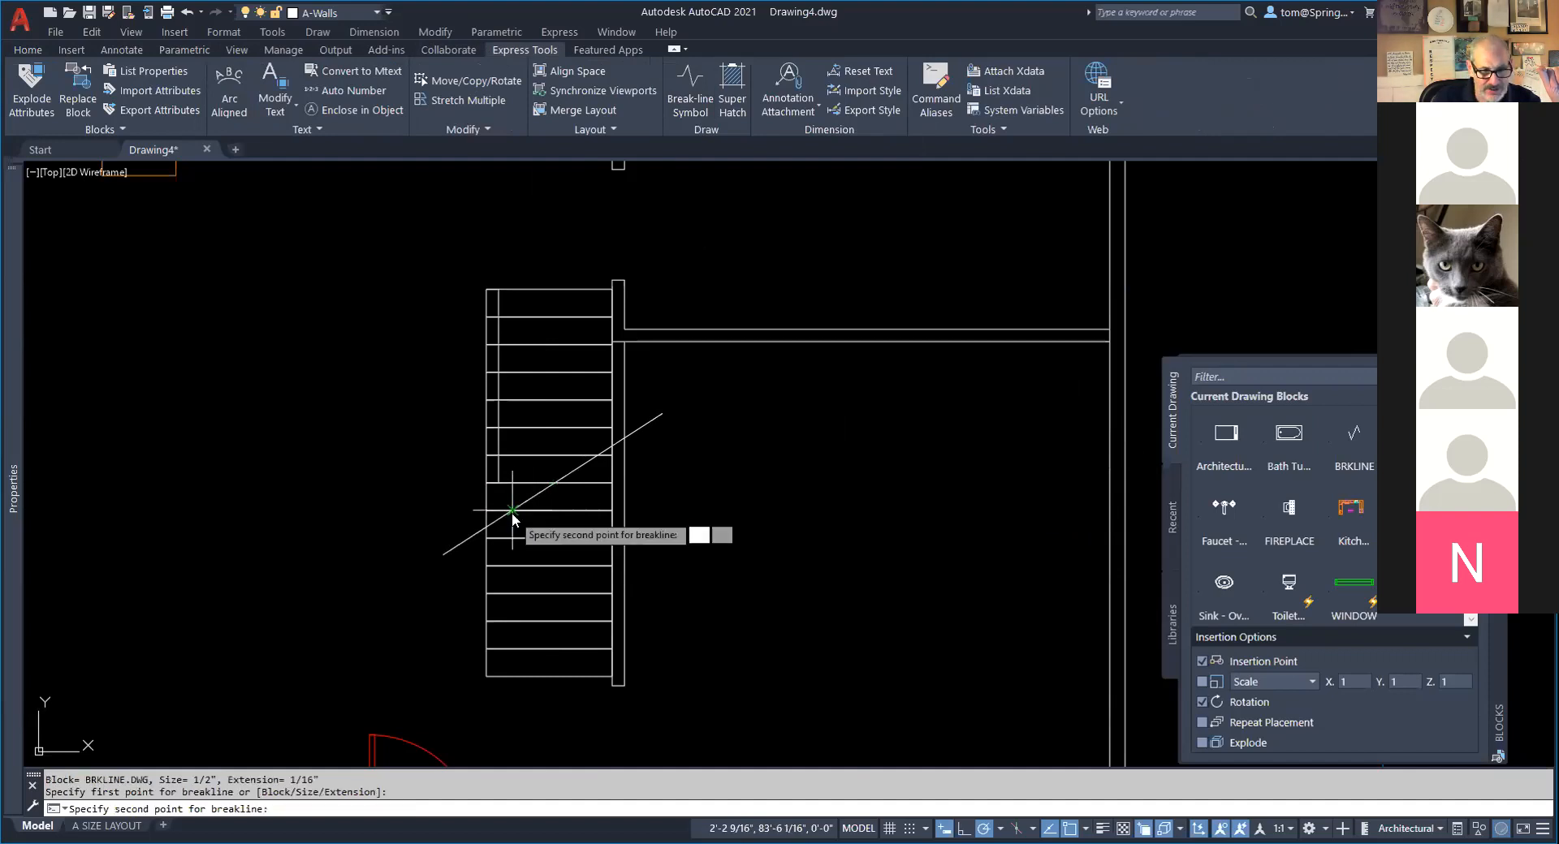
pyautogui.click(512, 509)
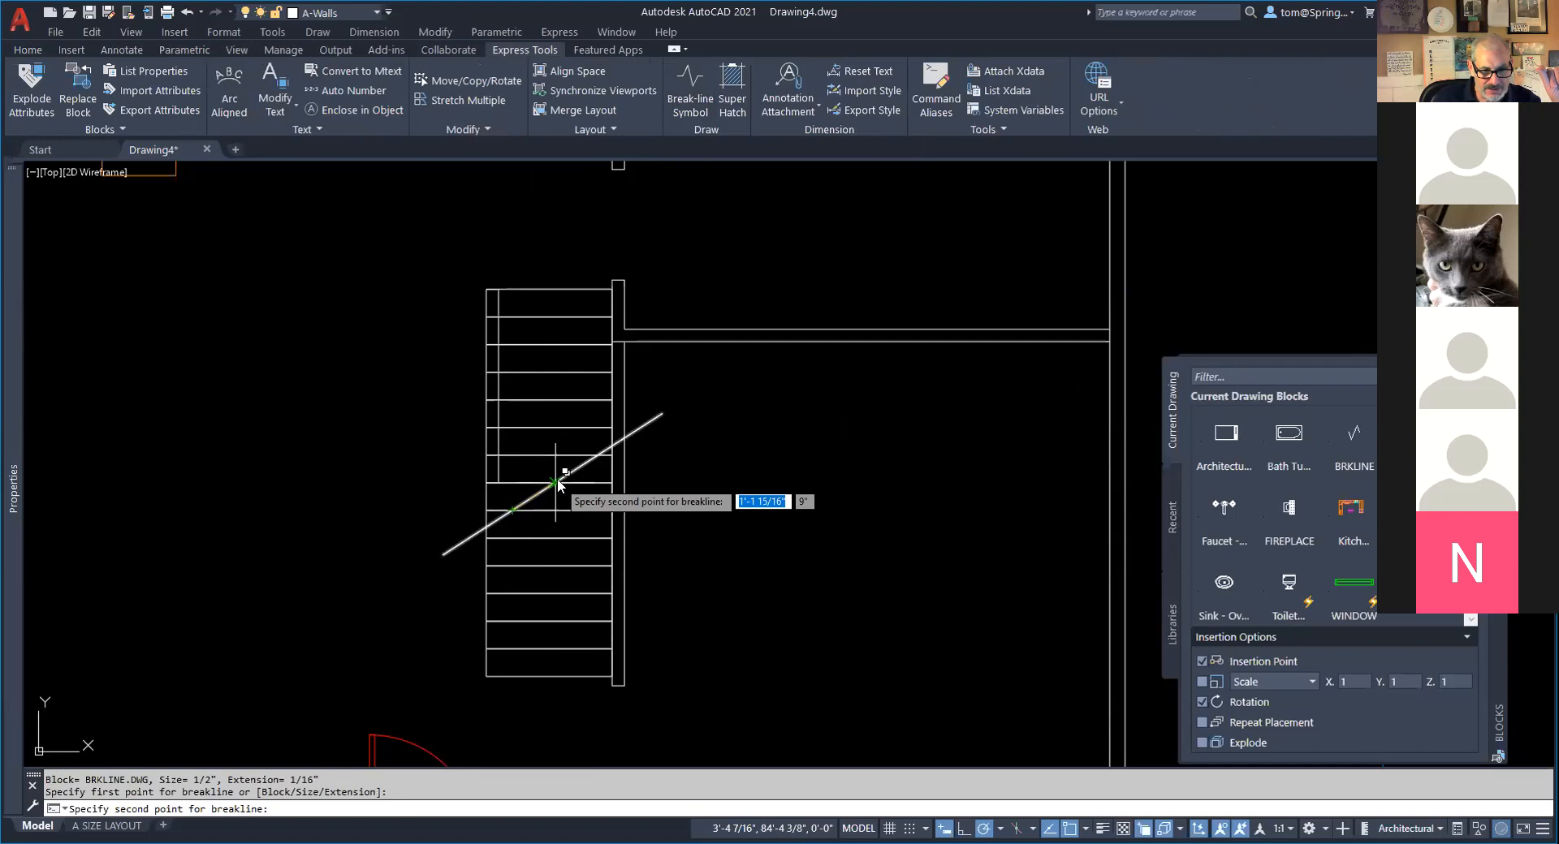
pyautogui.click(557, 485)
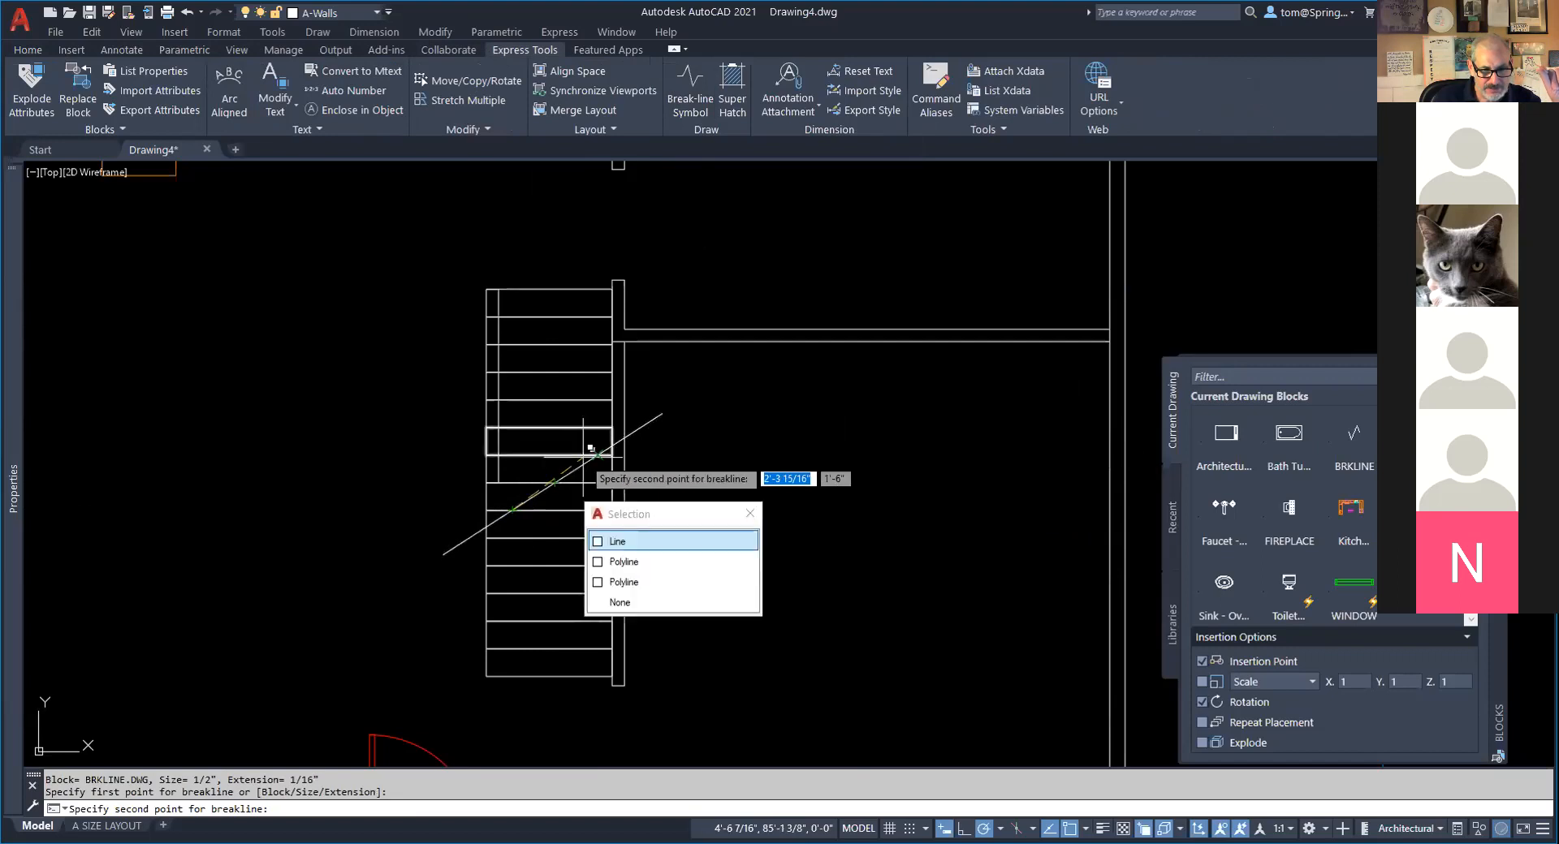
pyautogui.click(617, 541)
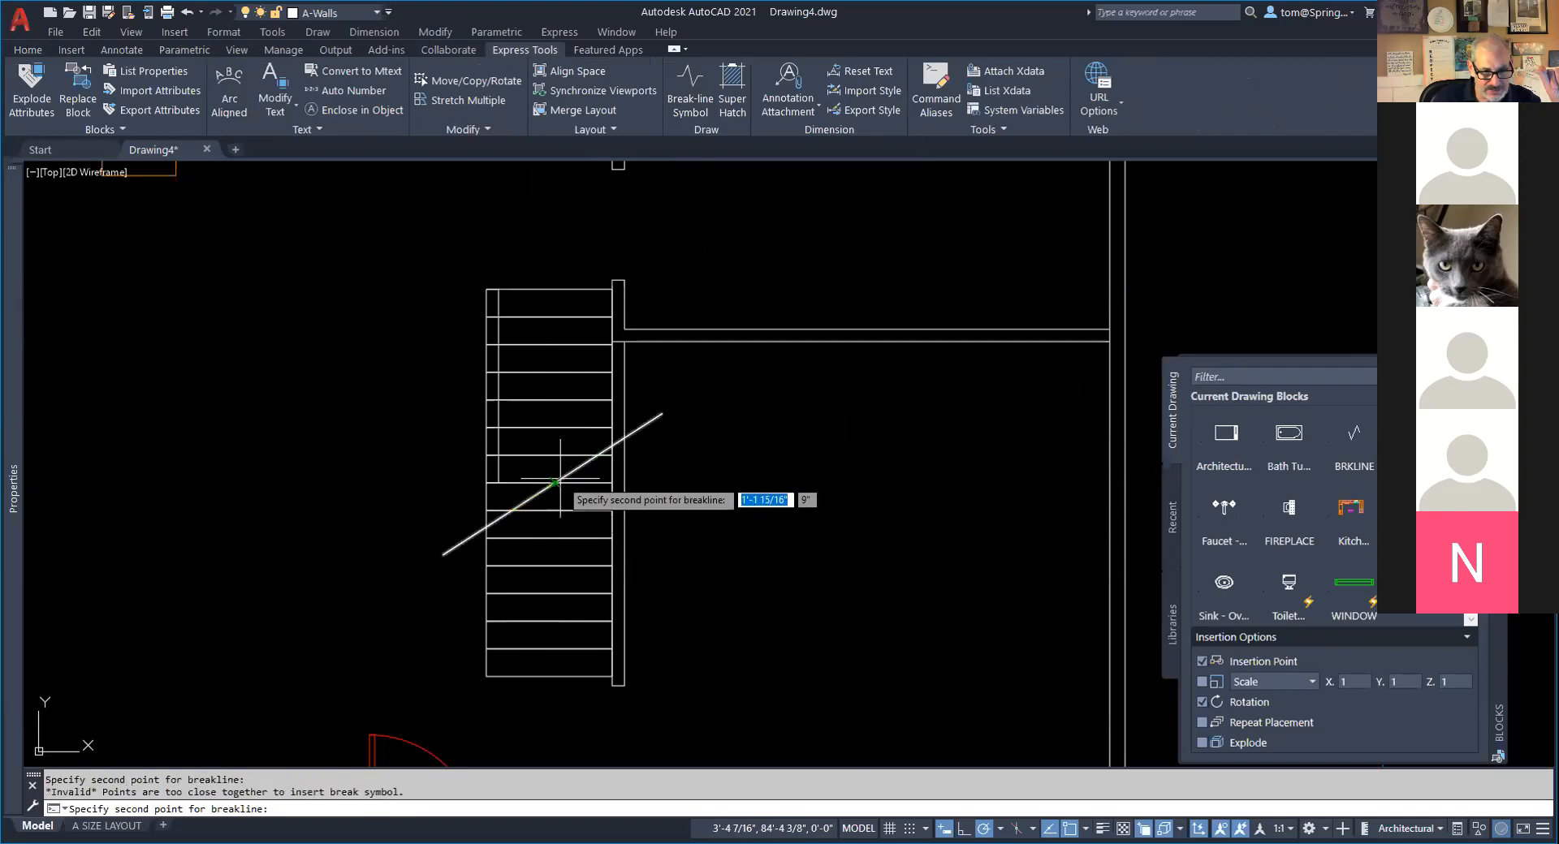
pyautogui.click(555, 483)
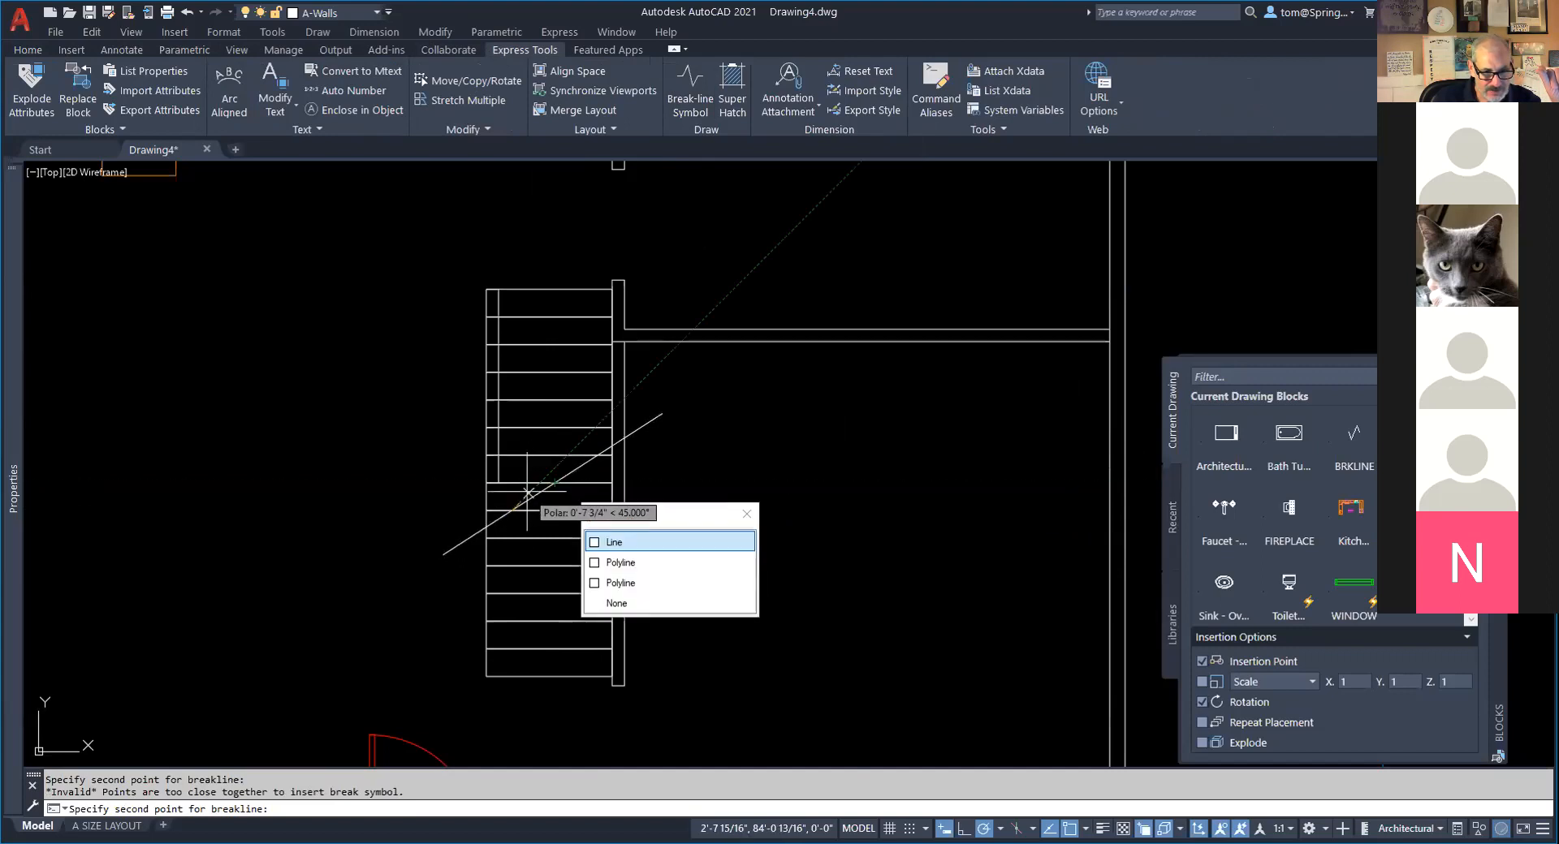
pyautogui.click(635, 560)
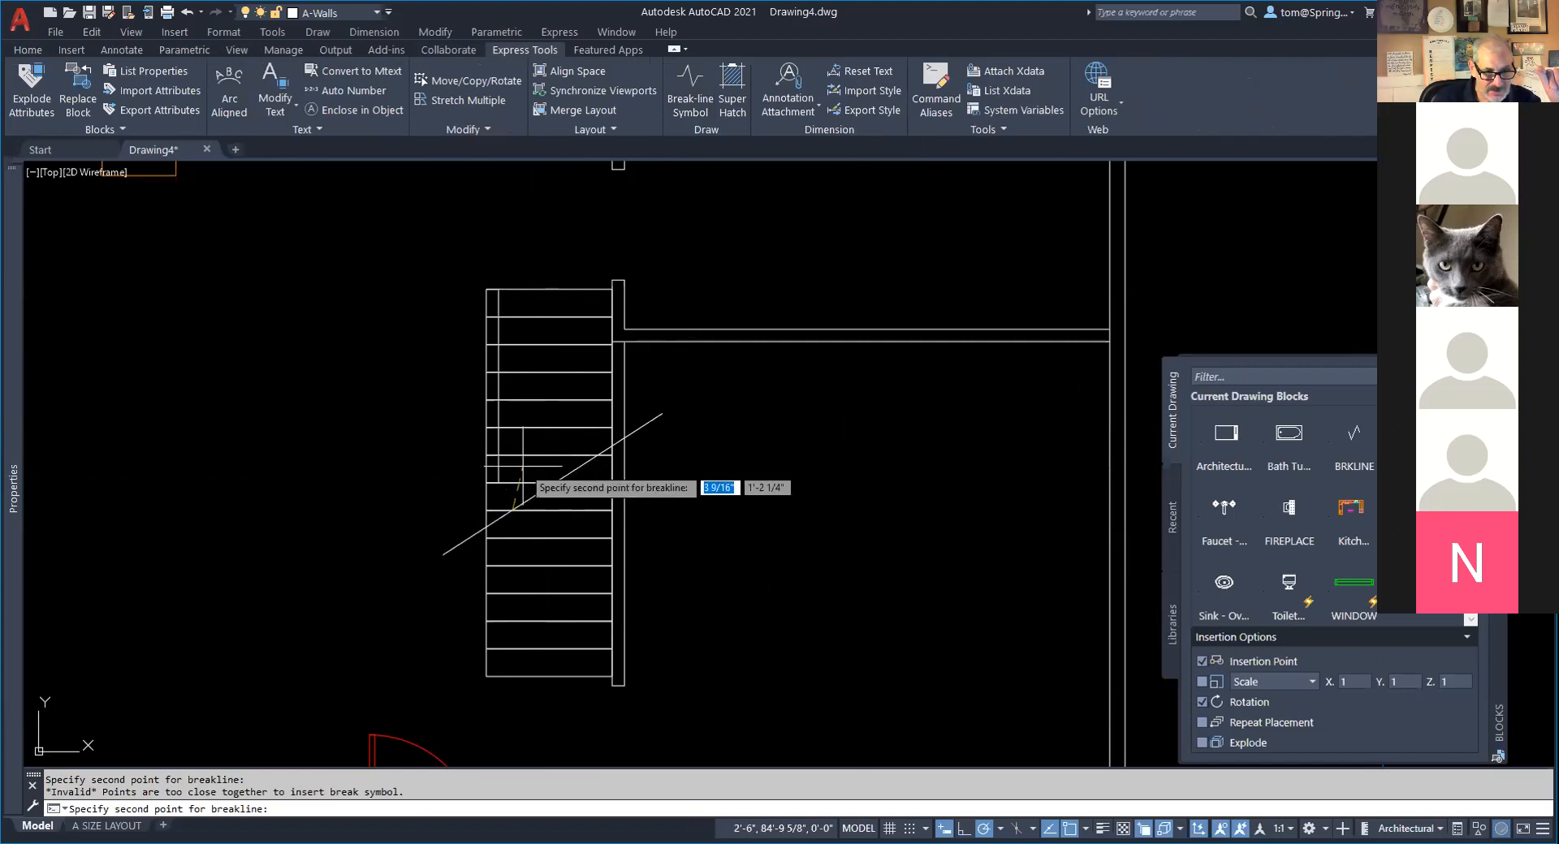
pyautogui.scroll(4, 532, 495)
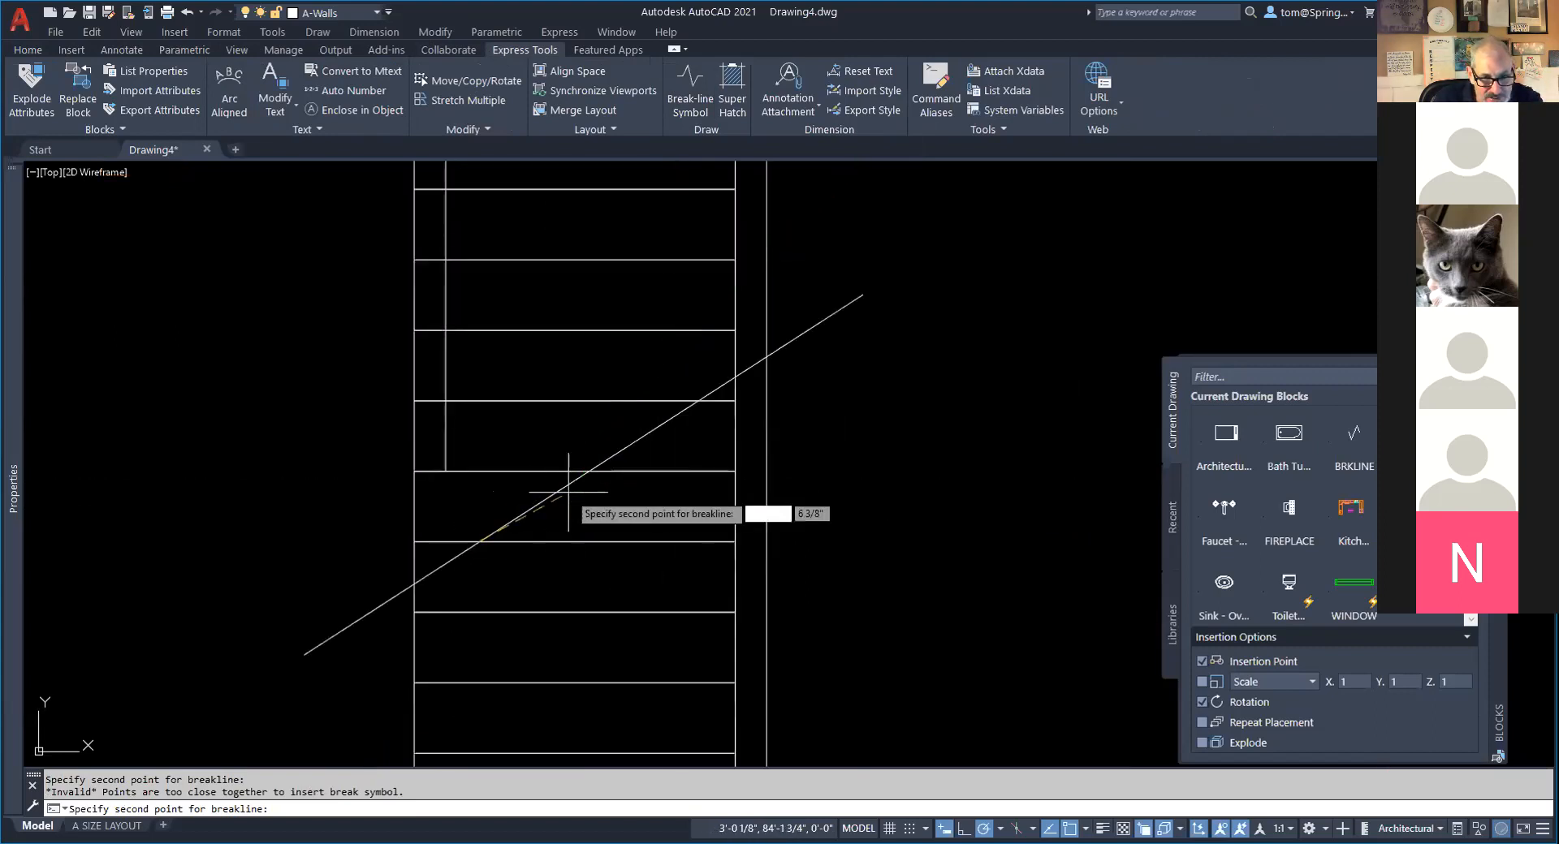
pyautogui.press('Escape')
# Draw a short horizontal break line in the open room beside the stairs, placing the break symbol near its midpoint.
pyautogui.scroll(-8, 863, 463)
pyautogui.moveTo(846, 490); pyautogui.dragTo(732, 472, button='middle')
pyautogui.click(693, 70)
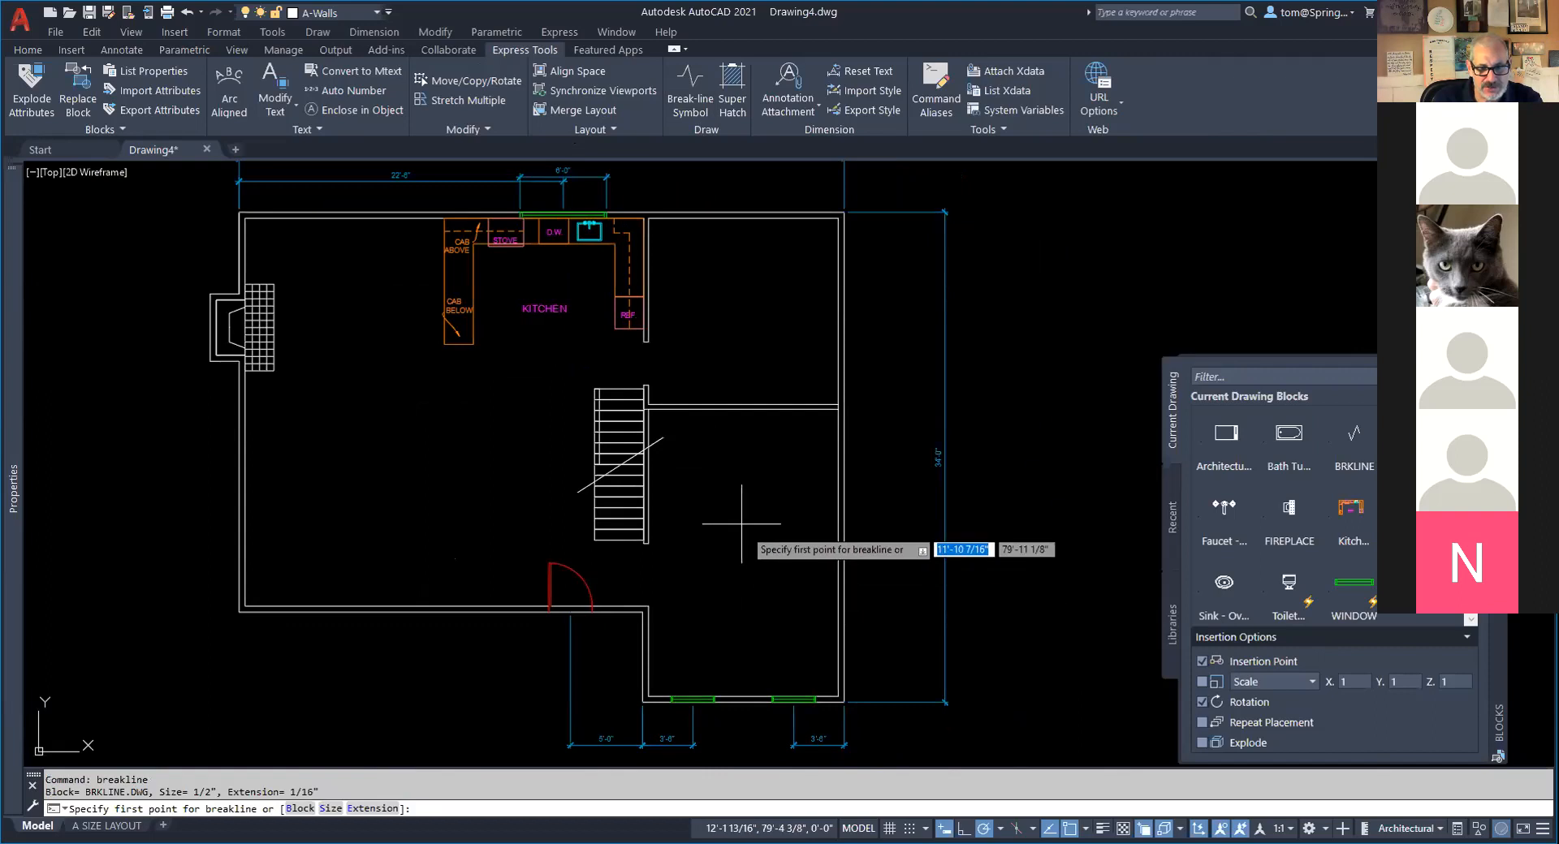
pyautogui.click(708, 500)
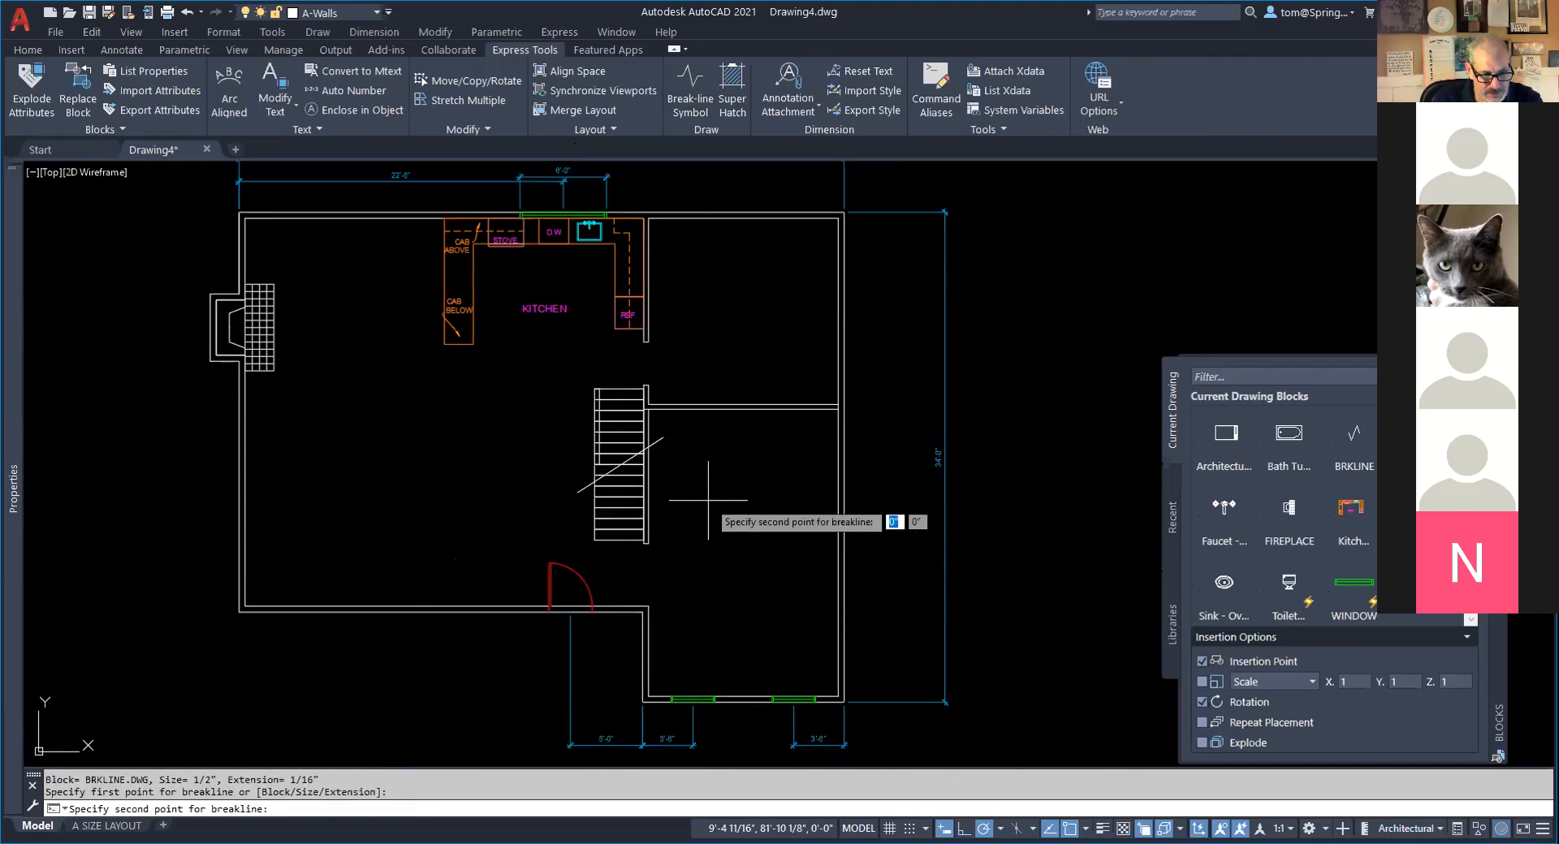
pyautogui.click(770, 501)
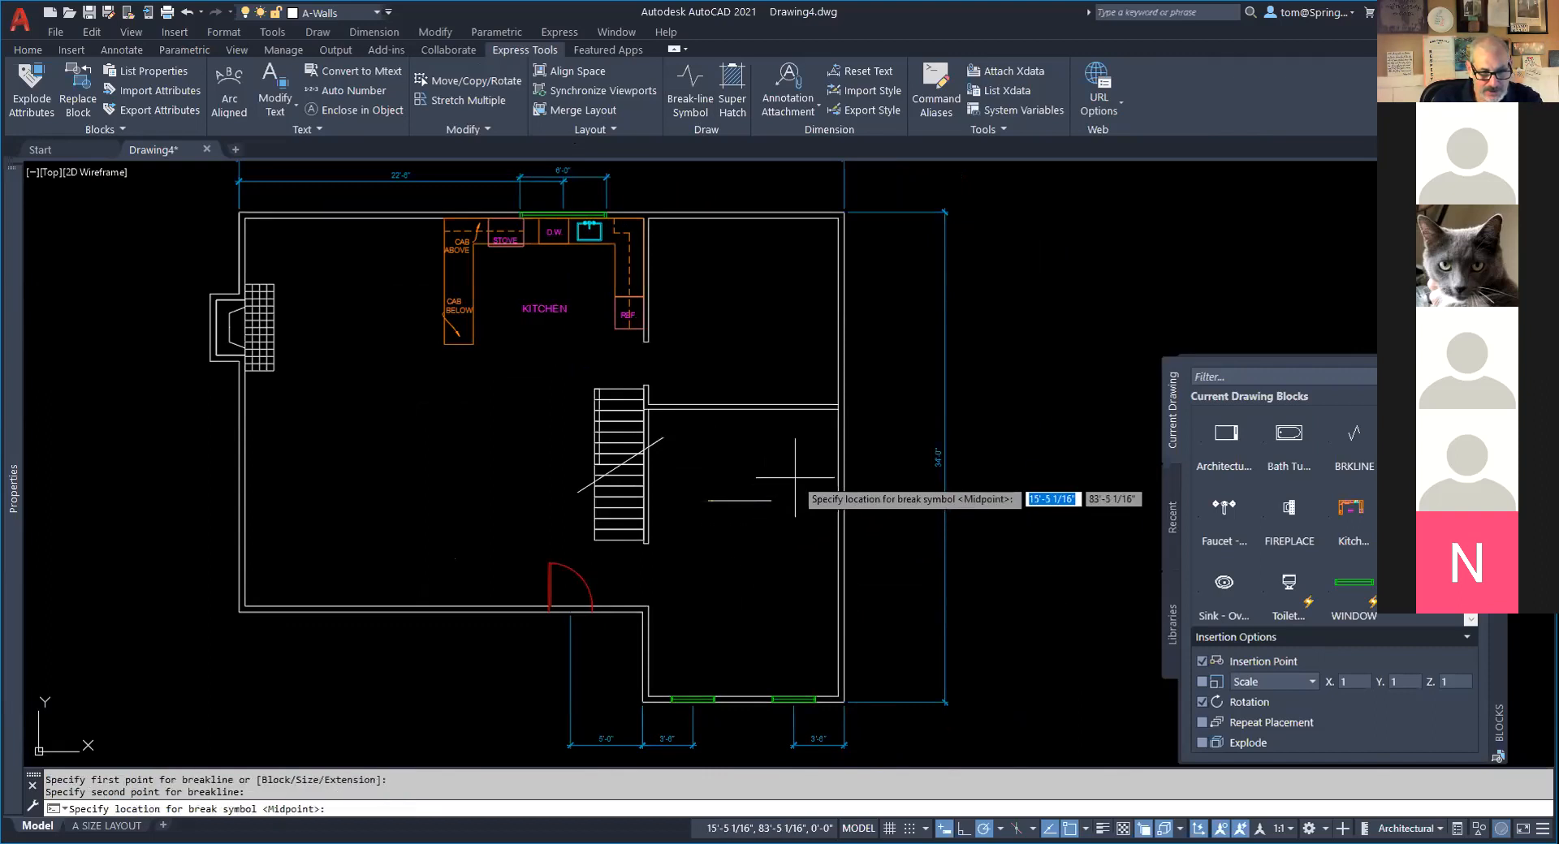
pyautogui.scroll(3, 730, 508)
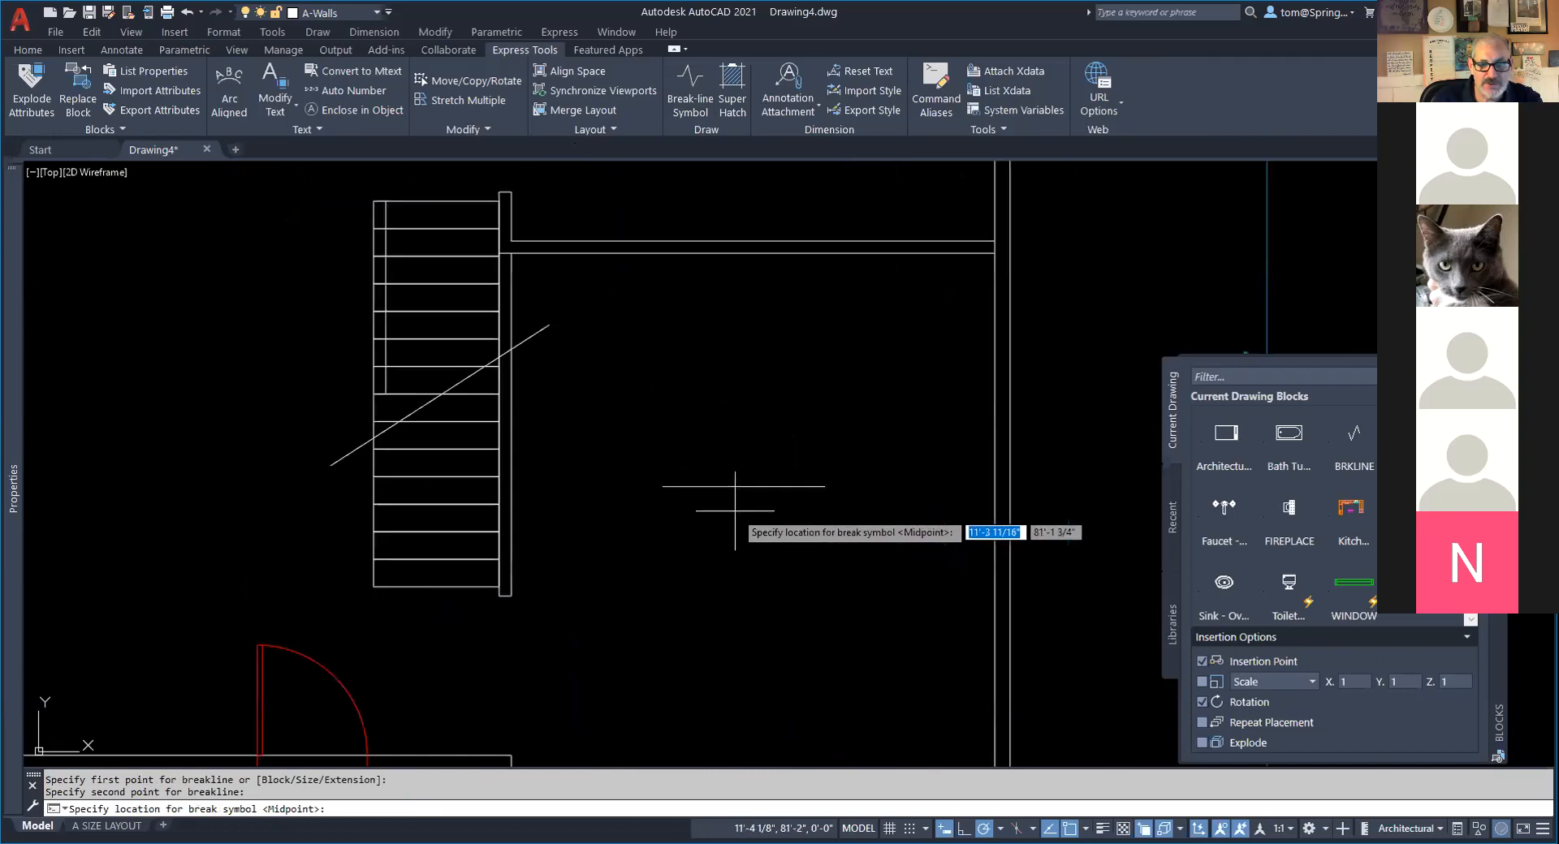
pyautogui.click(739, 487)
pyautogui.press('Escape')
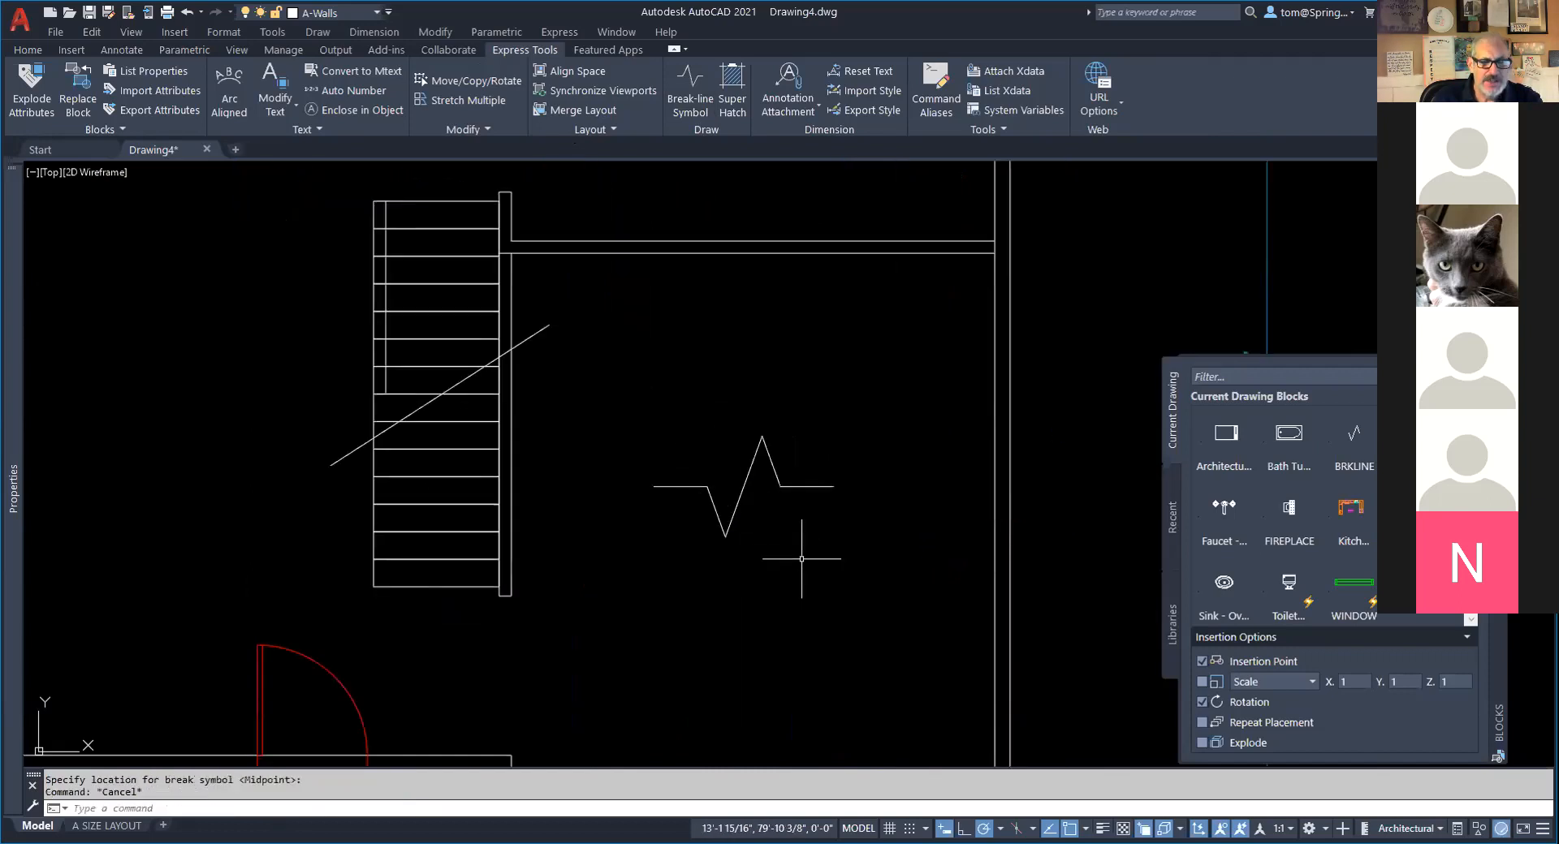
# Draw a break line between the endpoints of the diagonal line across the stairs, with the break symbol at its midpoint.
pyautogui.scroll(-2, 802, 559)
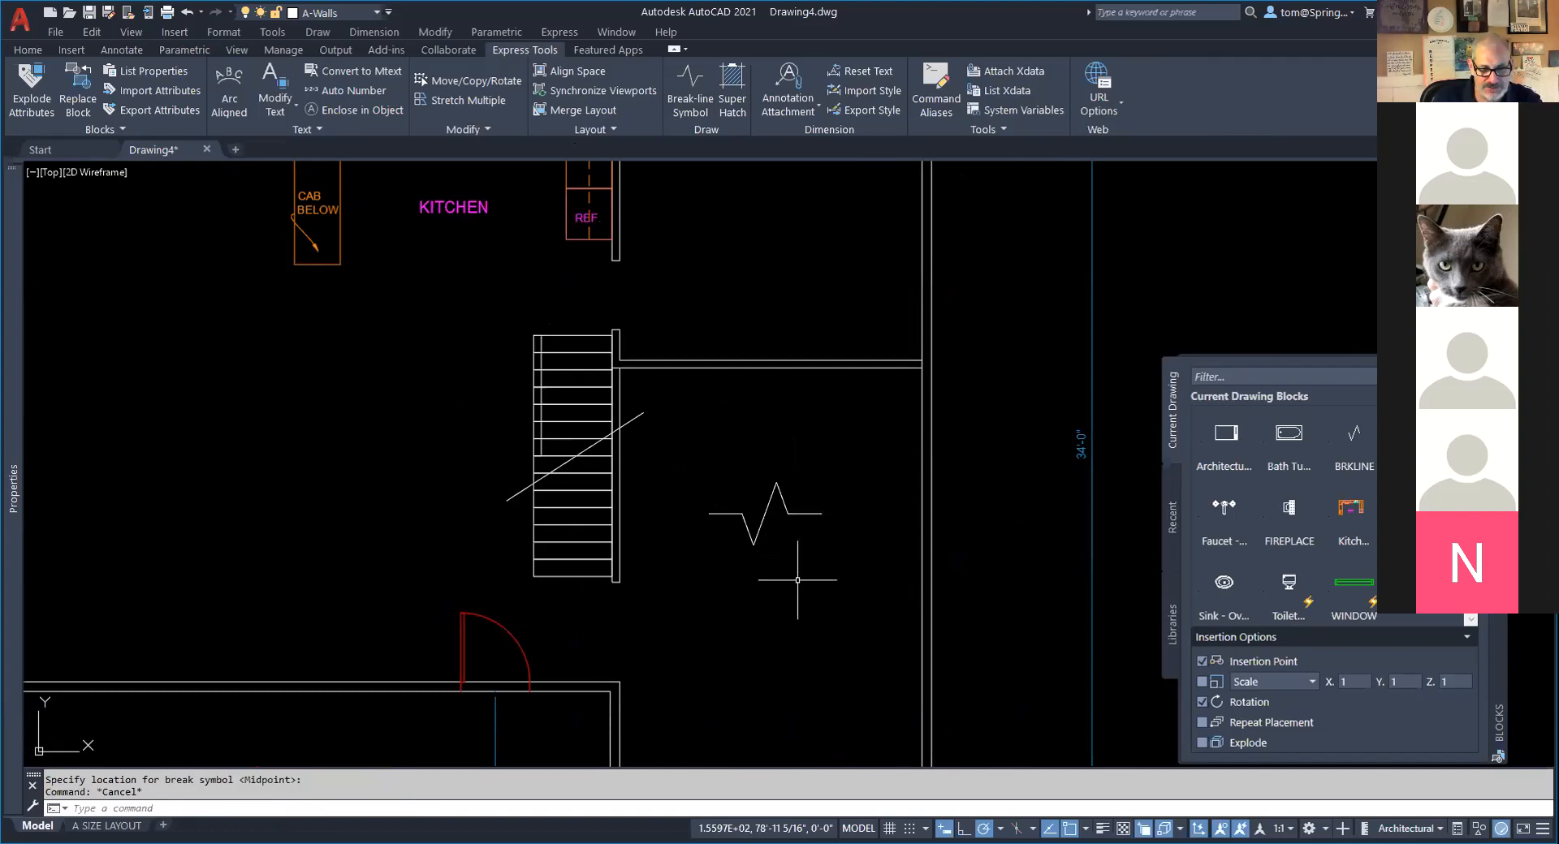
pyautogui.rightClick(743, 447)
pyautogui.click(806, 456)
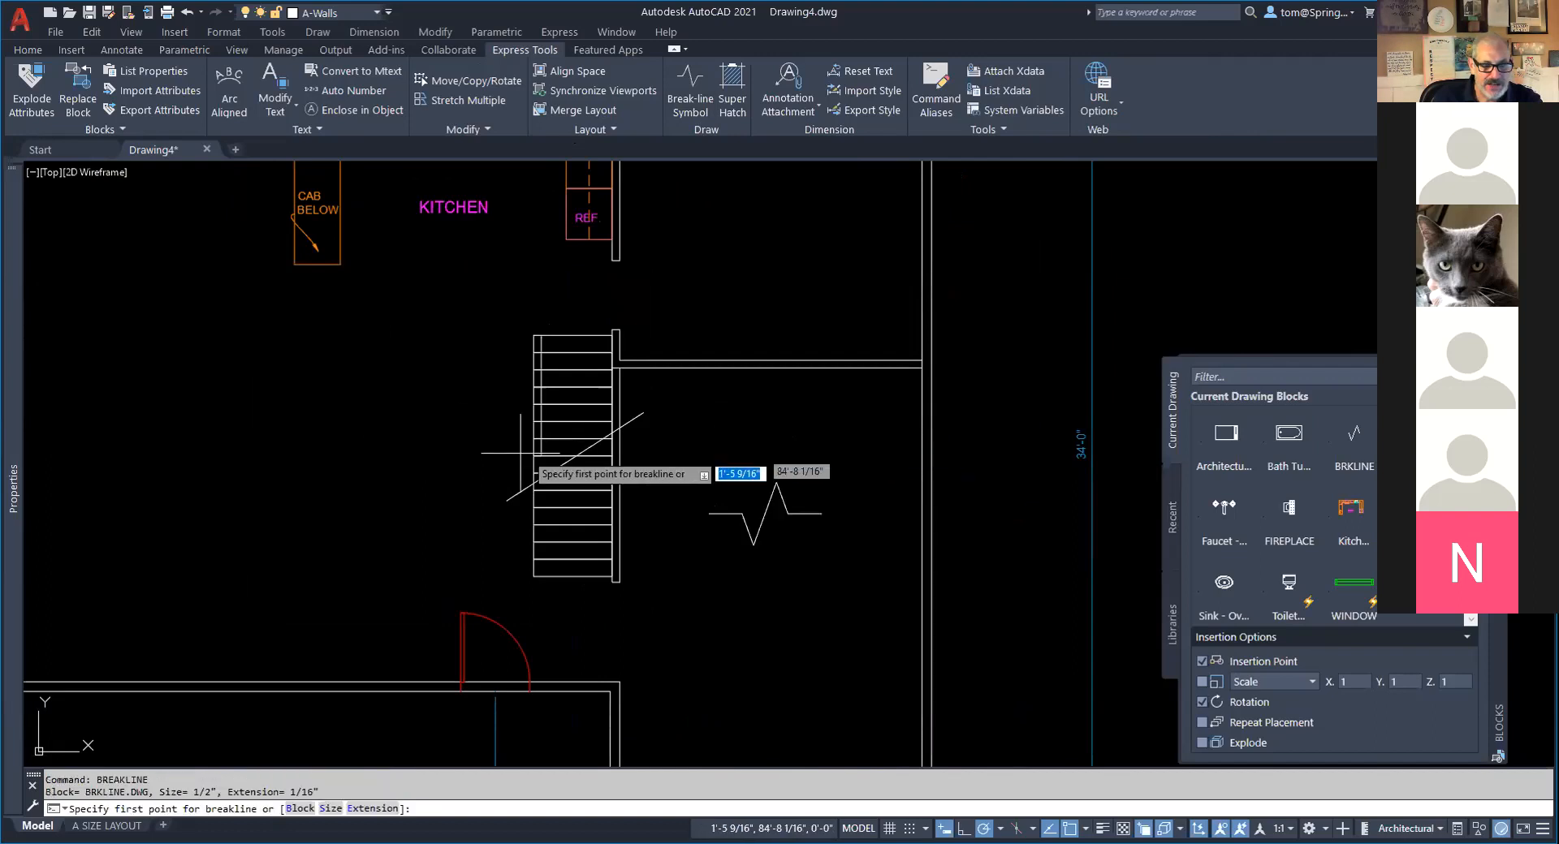
pyautogui.click(507, 500)
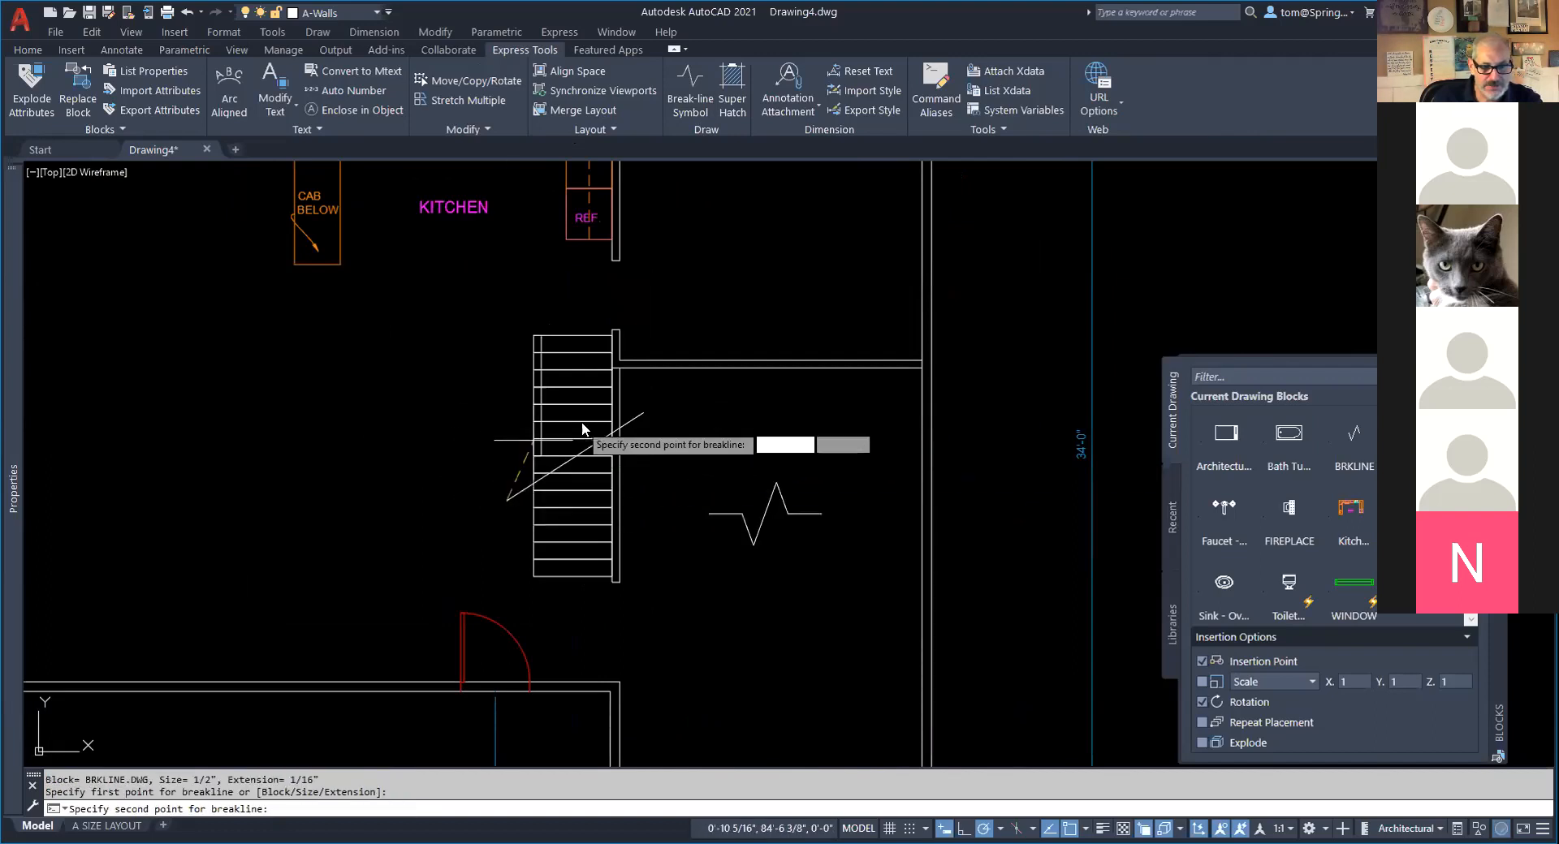
pyautogui.click(643, 413)
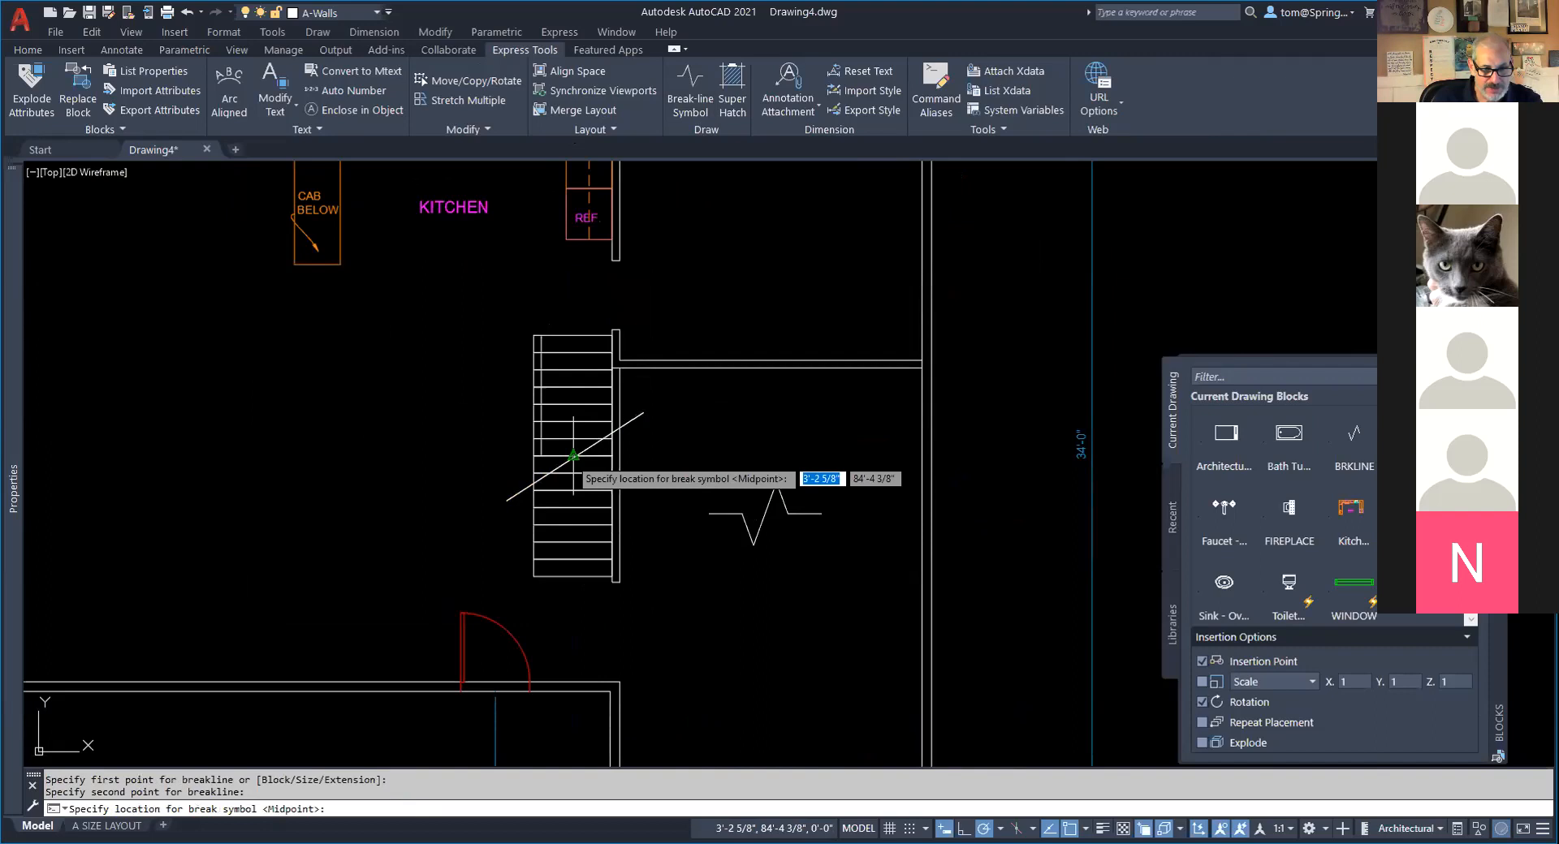
pyautogui.press('Escape')
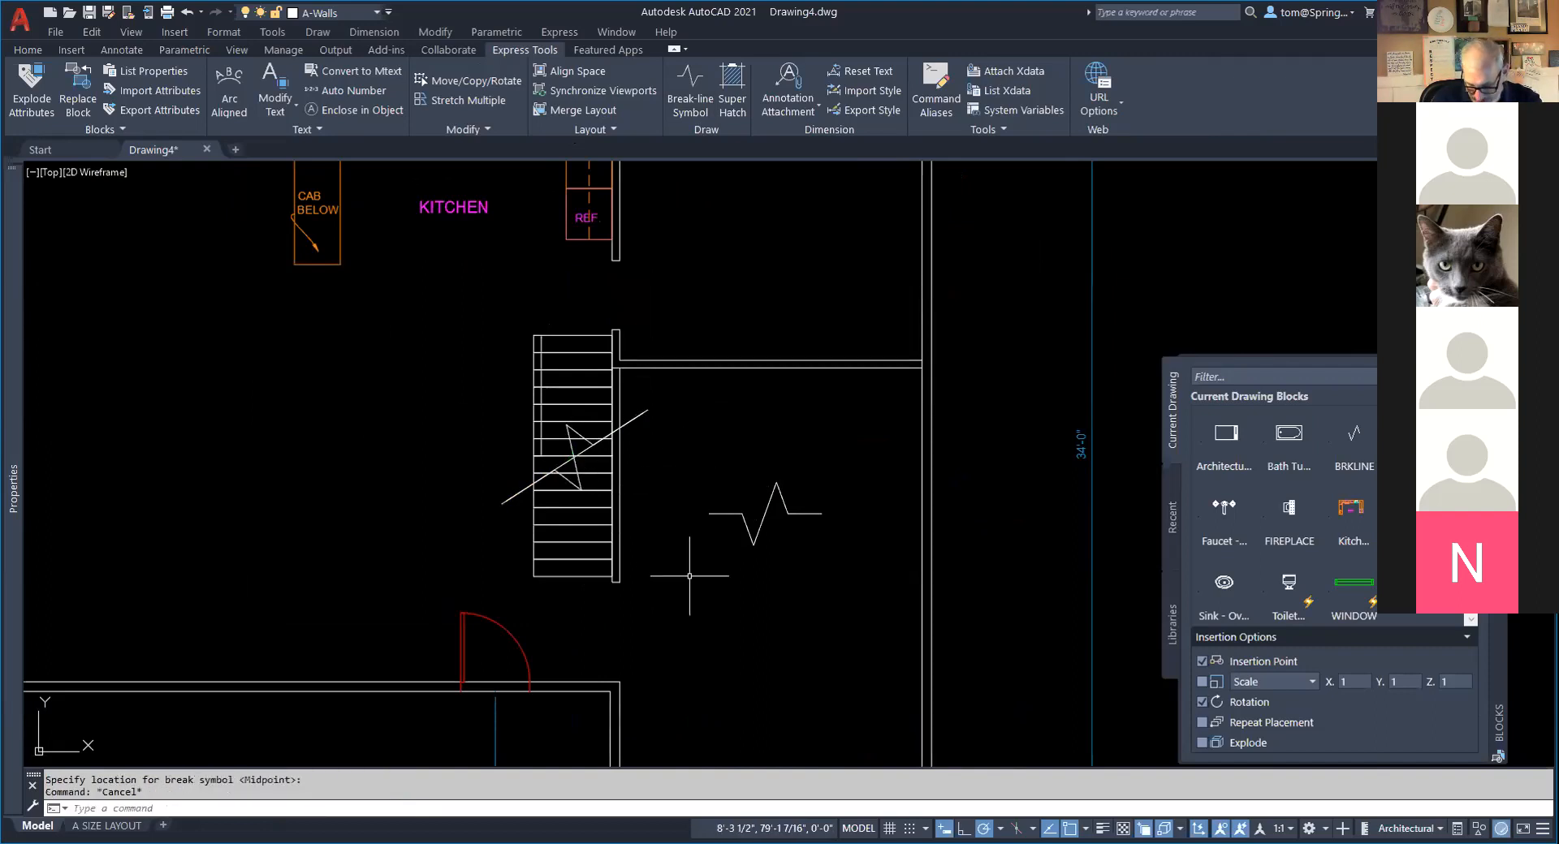
# Stretch the upper short segment of the stair break line's zigzag toward the dining room wall so the middle segment stands vertical.
pyautogui.scroll(4, 610, 439)
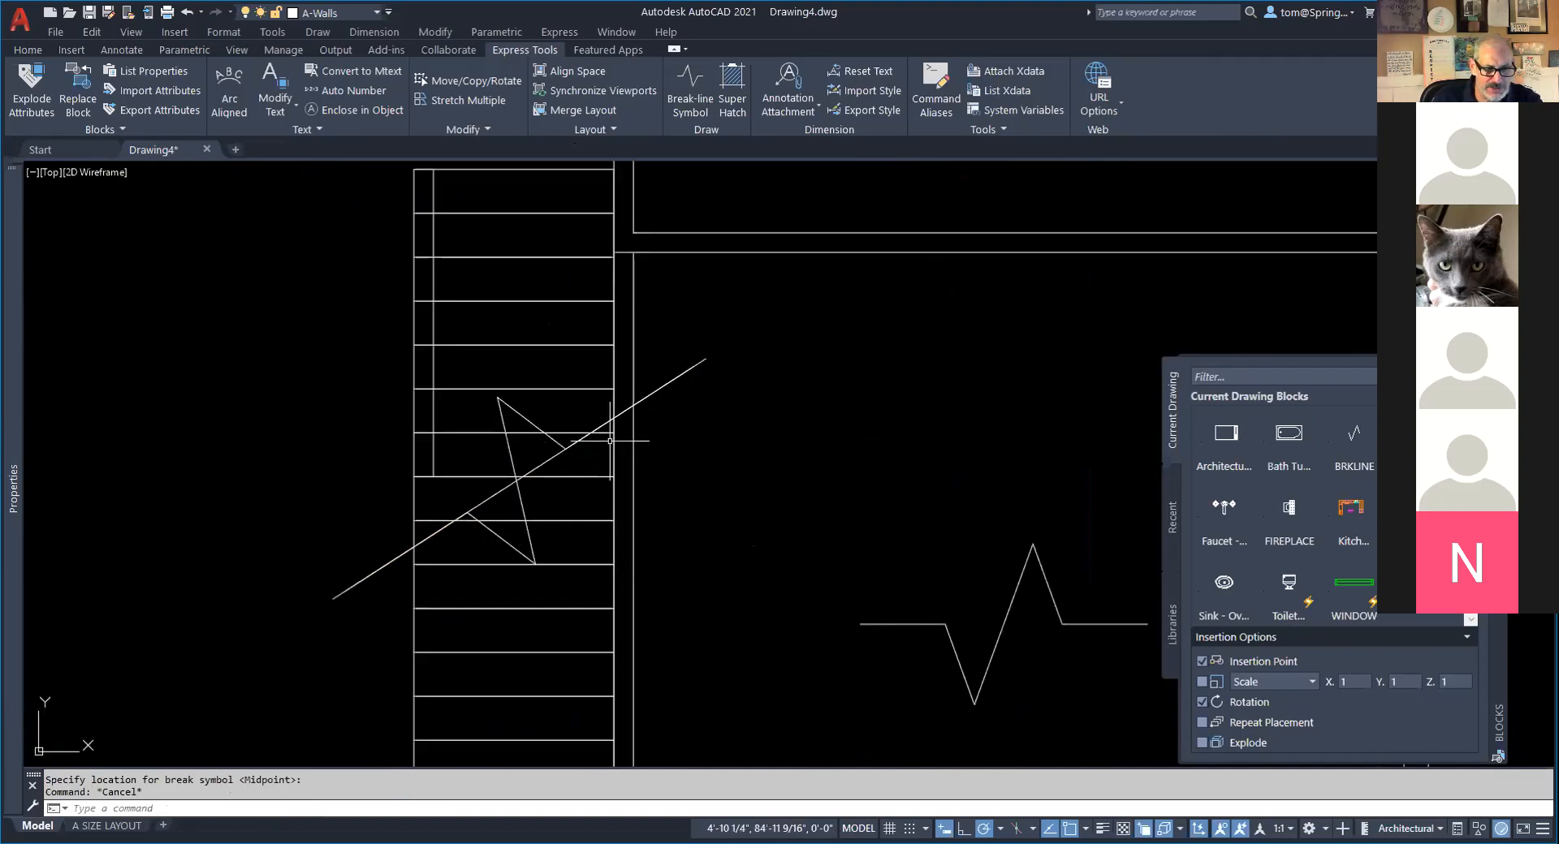
pyautogui.click(514, 408)
pyautogui.moveTo(499, 398)
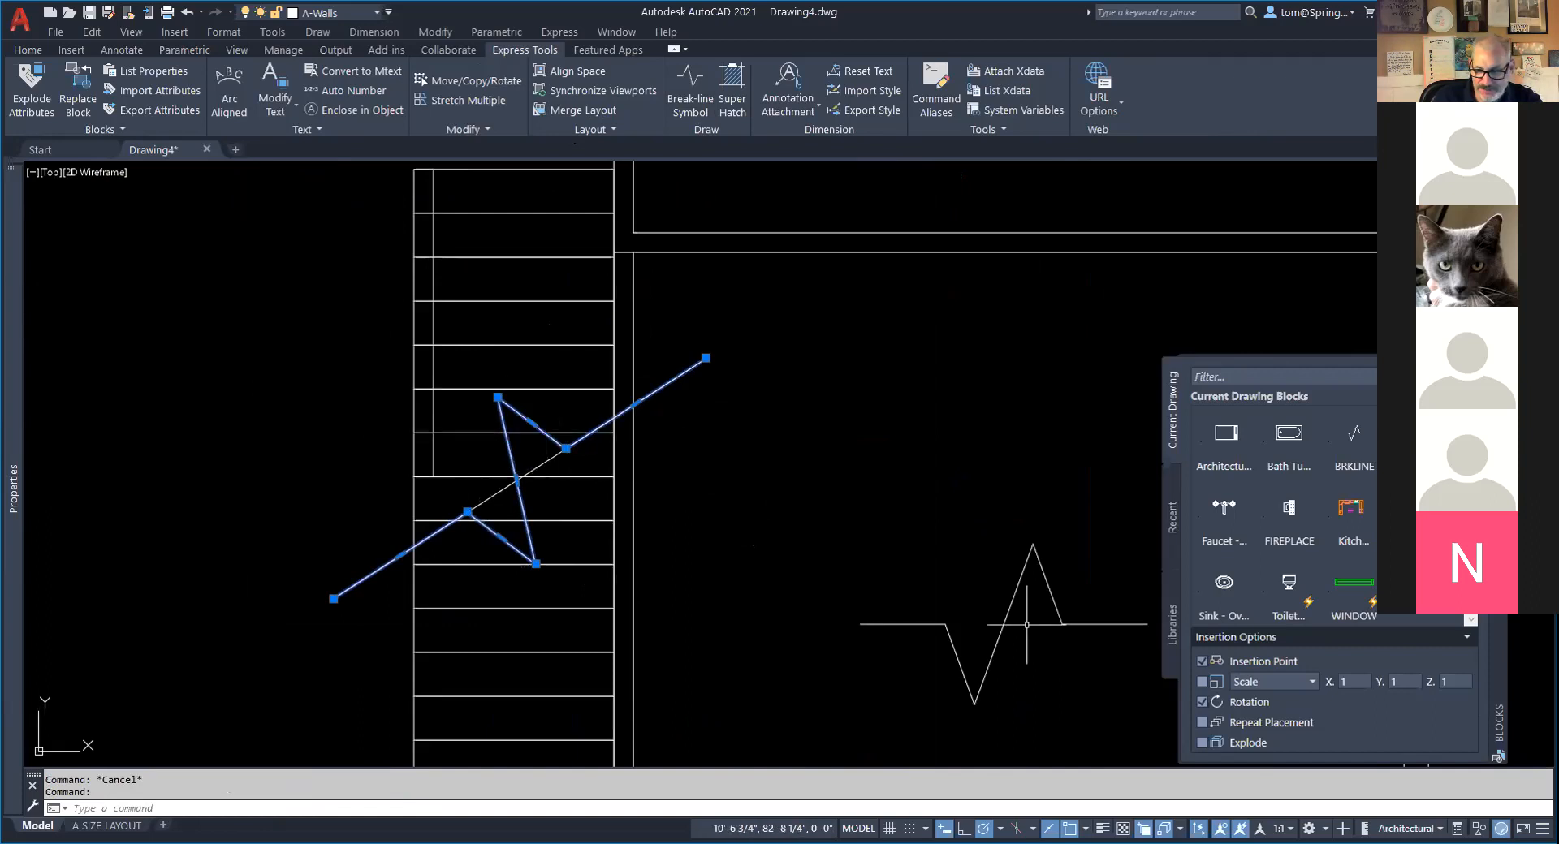
pyautogui.click(1146, 827)
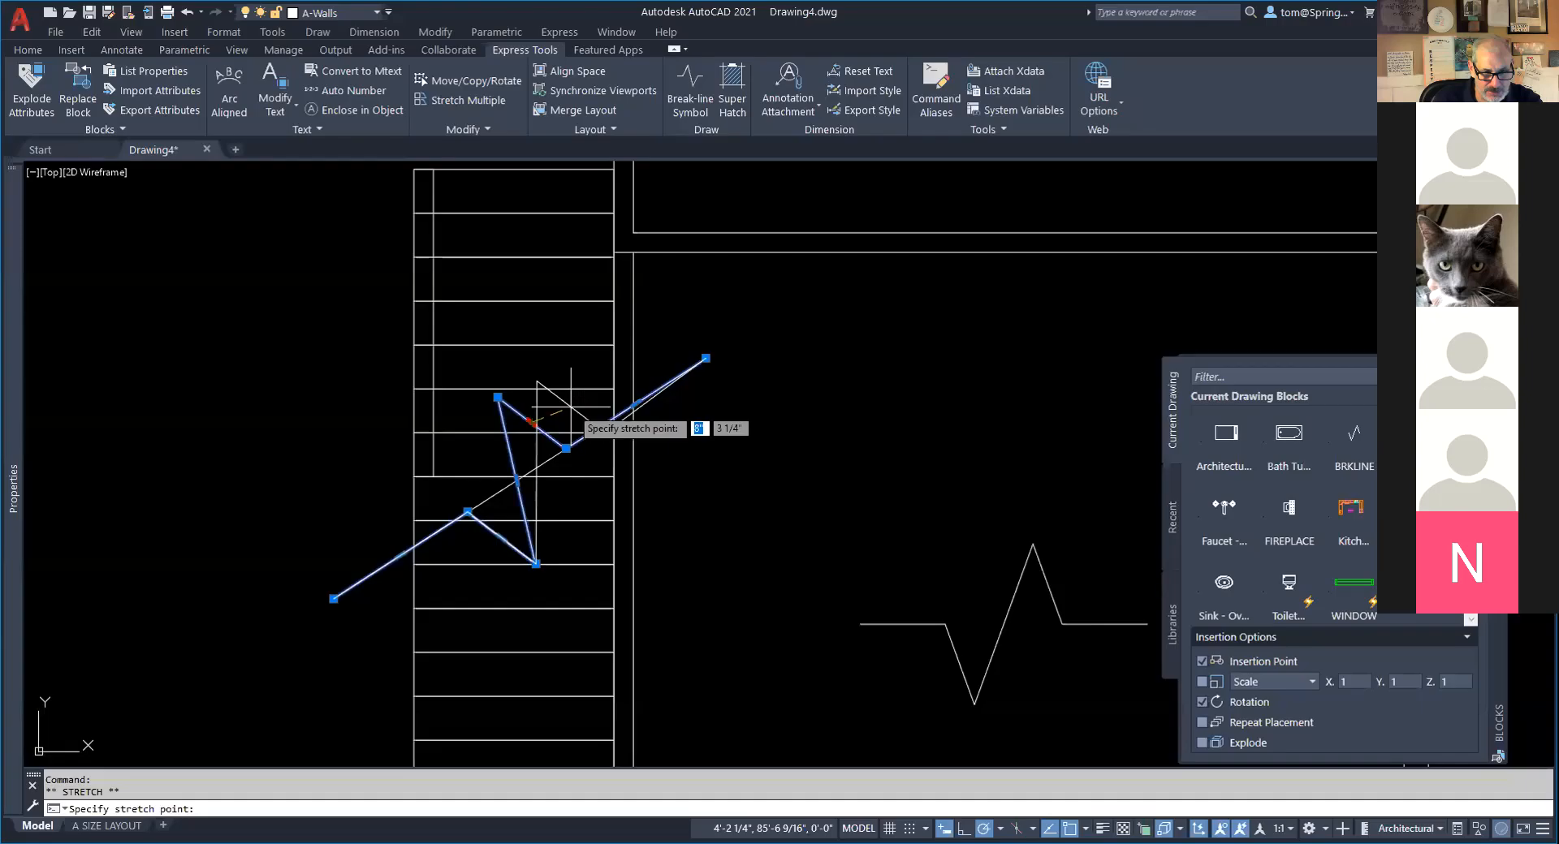
pyautogui.click(537, 381)
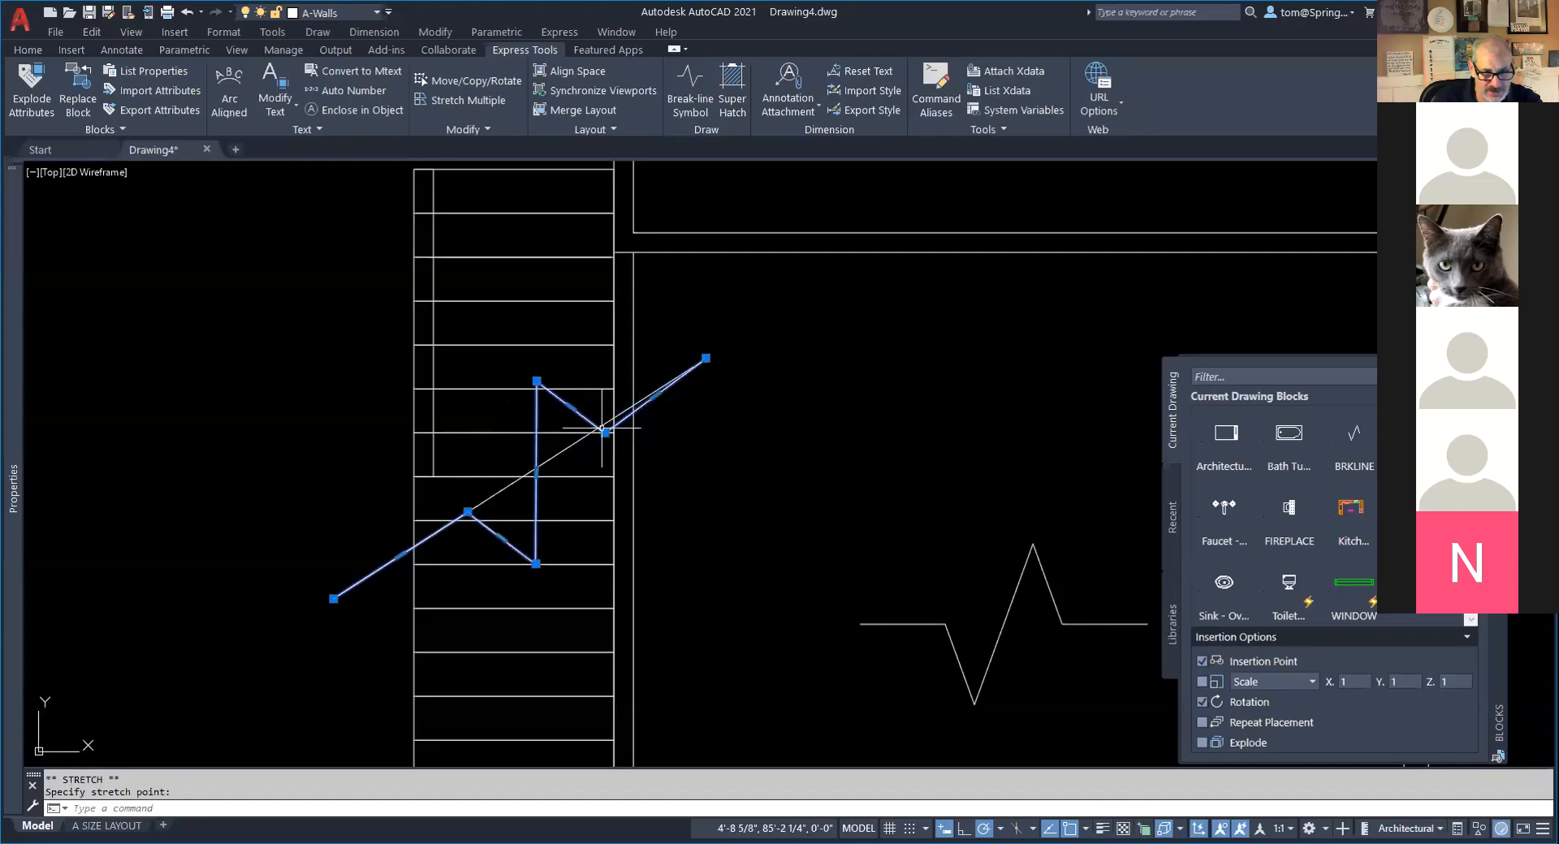
# Try to stretch the zigzag's vertex near the dining room wall onto the diagonal line, and undo the stretch.
pyautogui.click(605, 433)
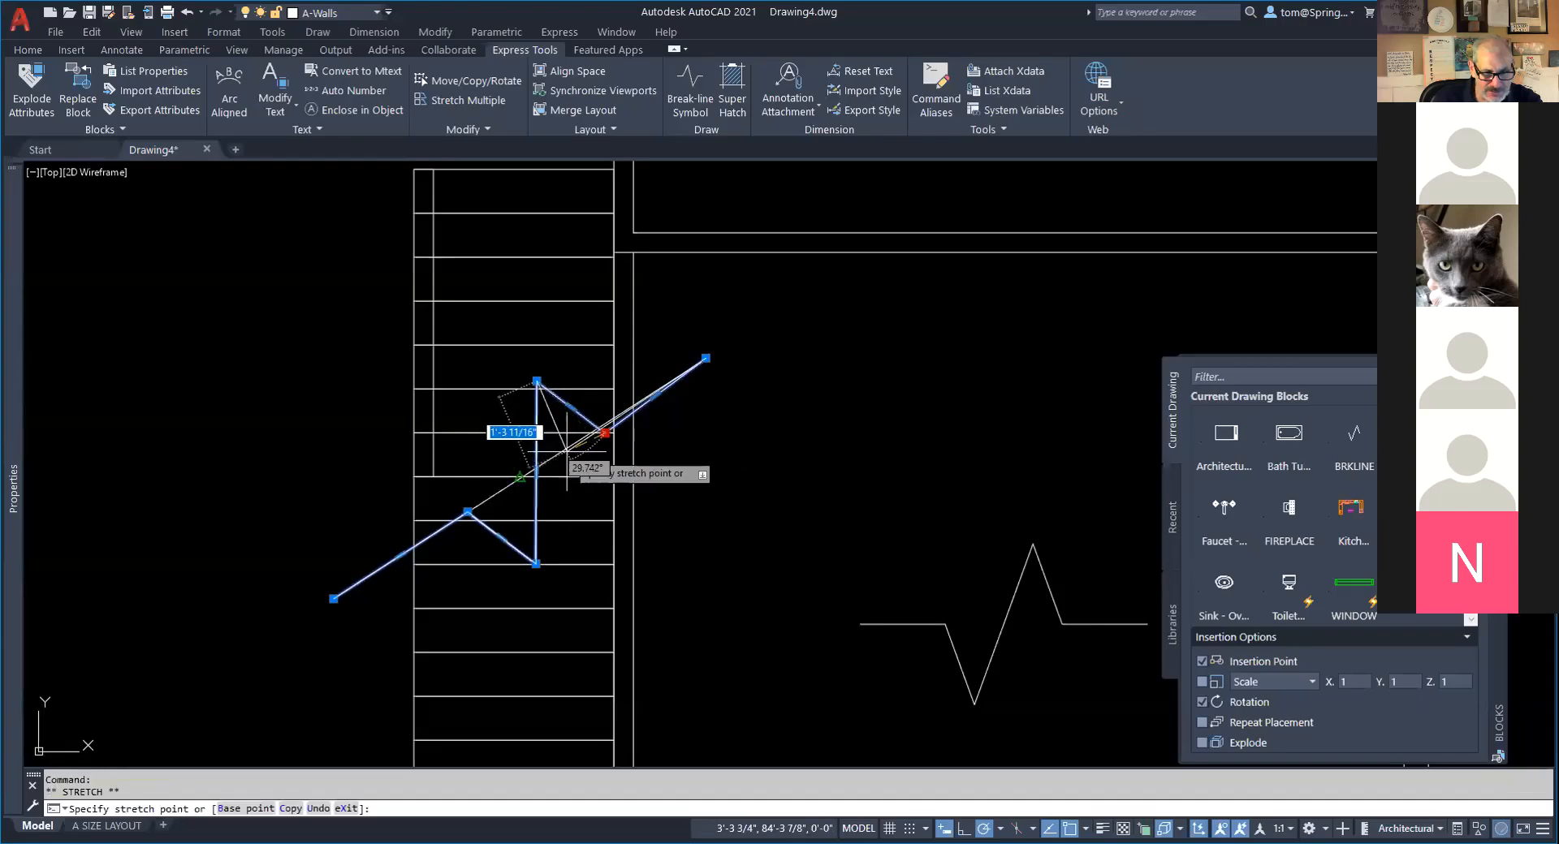
pyautogui.click(572, 444)
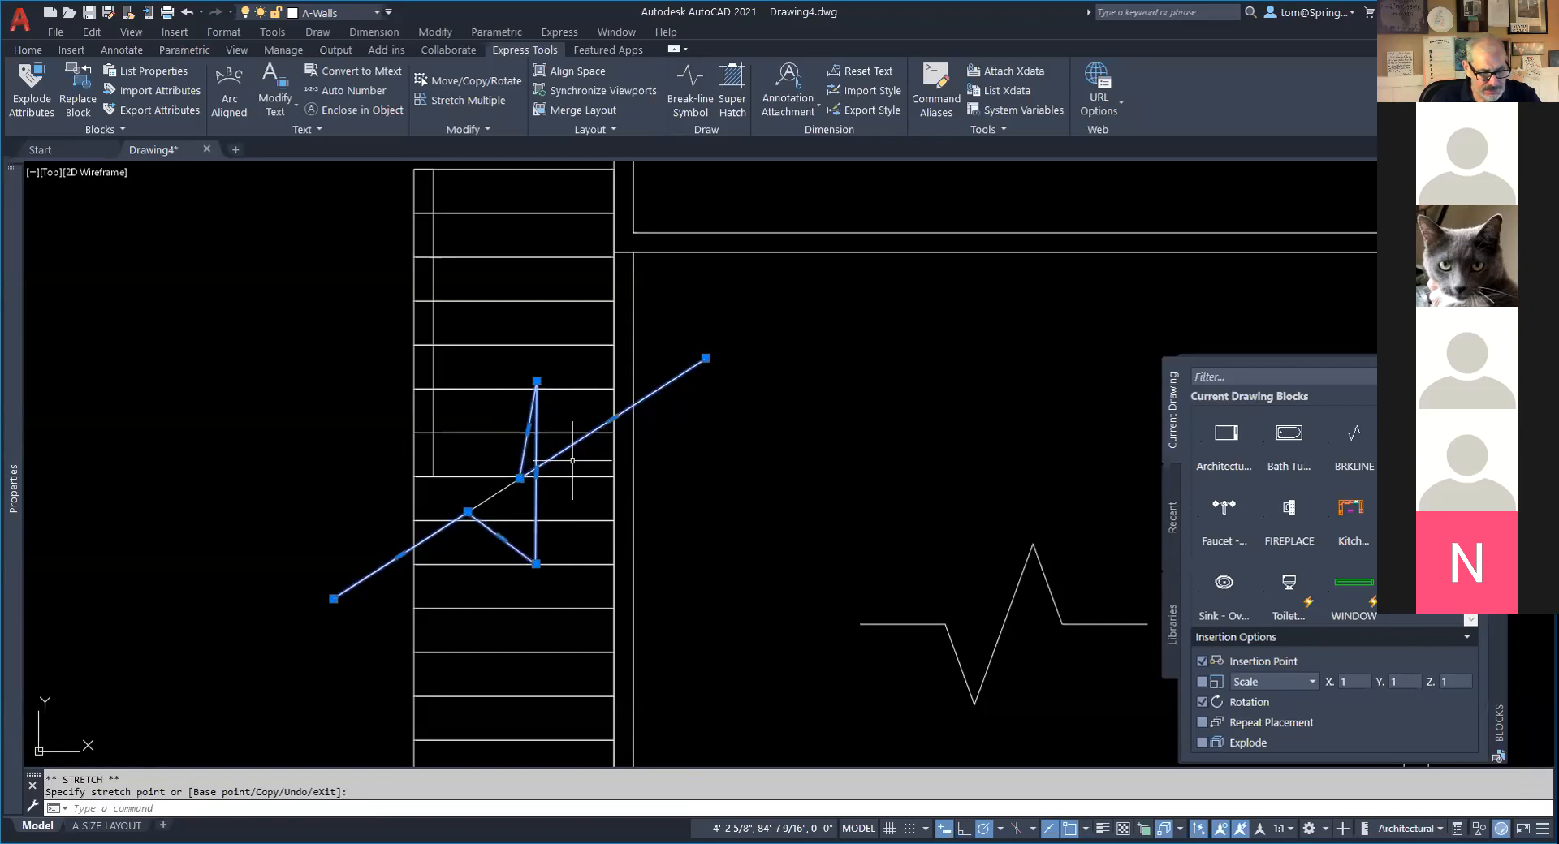
pyautogui.hotkey('ctrl', 'z')
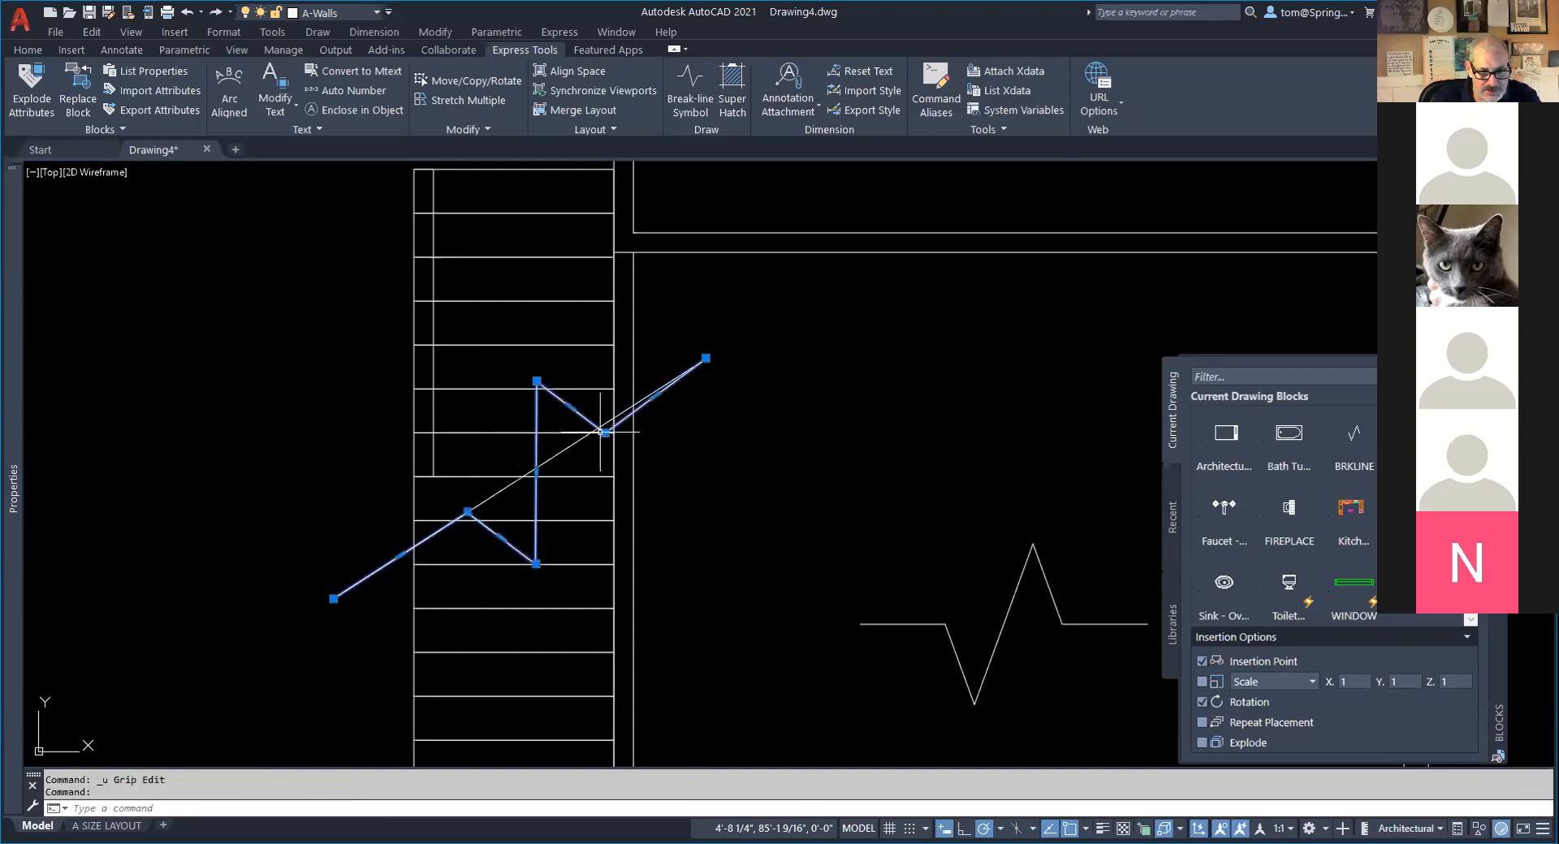
pyautogui.click(605, 433)
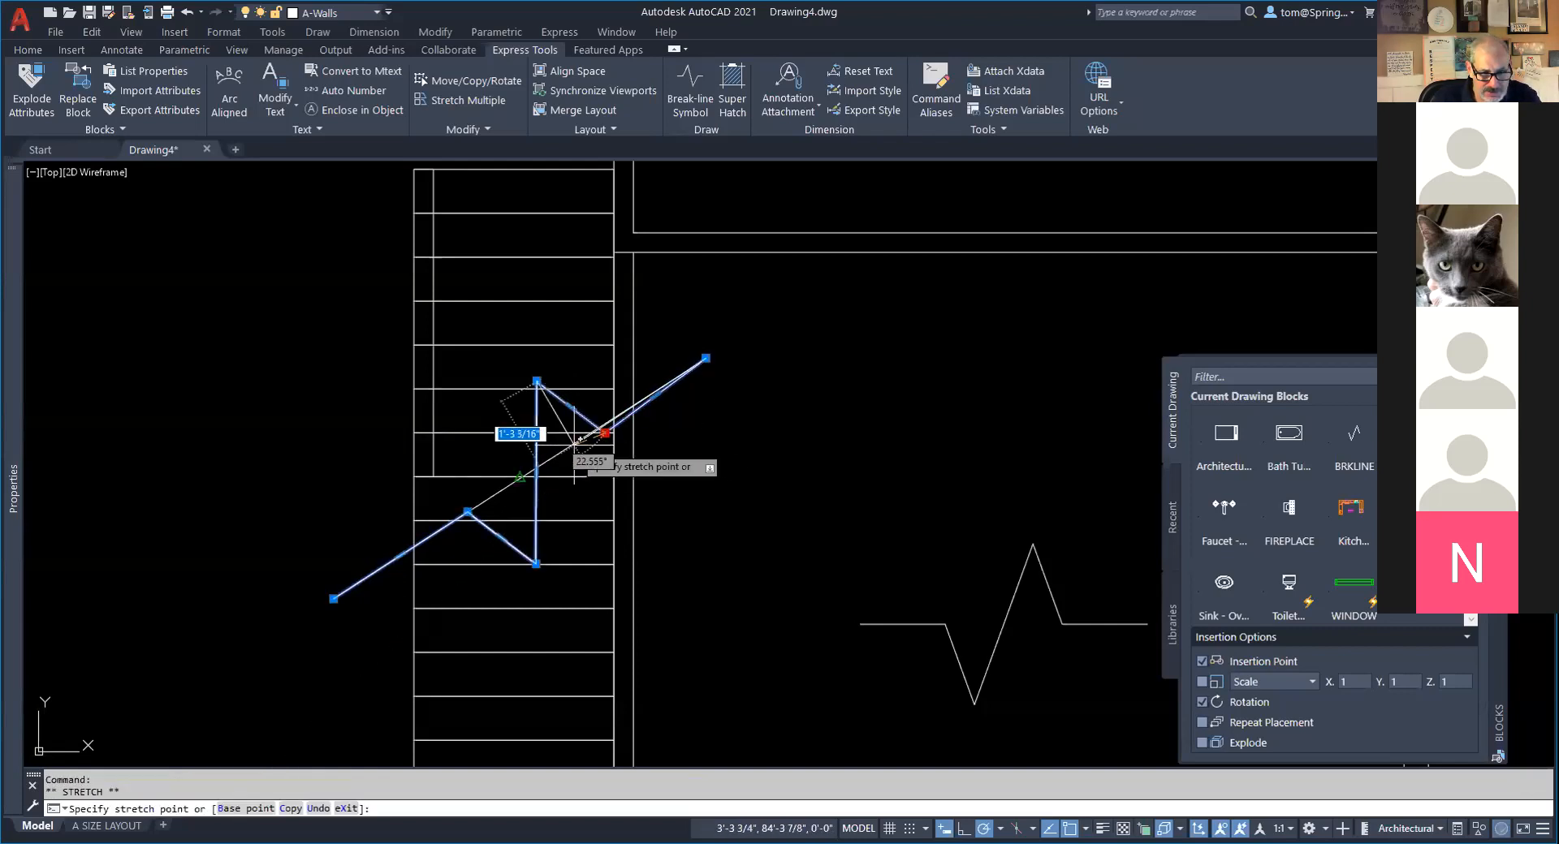
pyautogui.hotkey('ctrl', 'z')
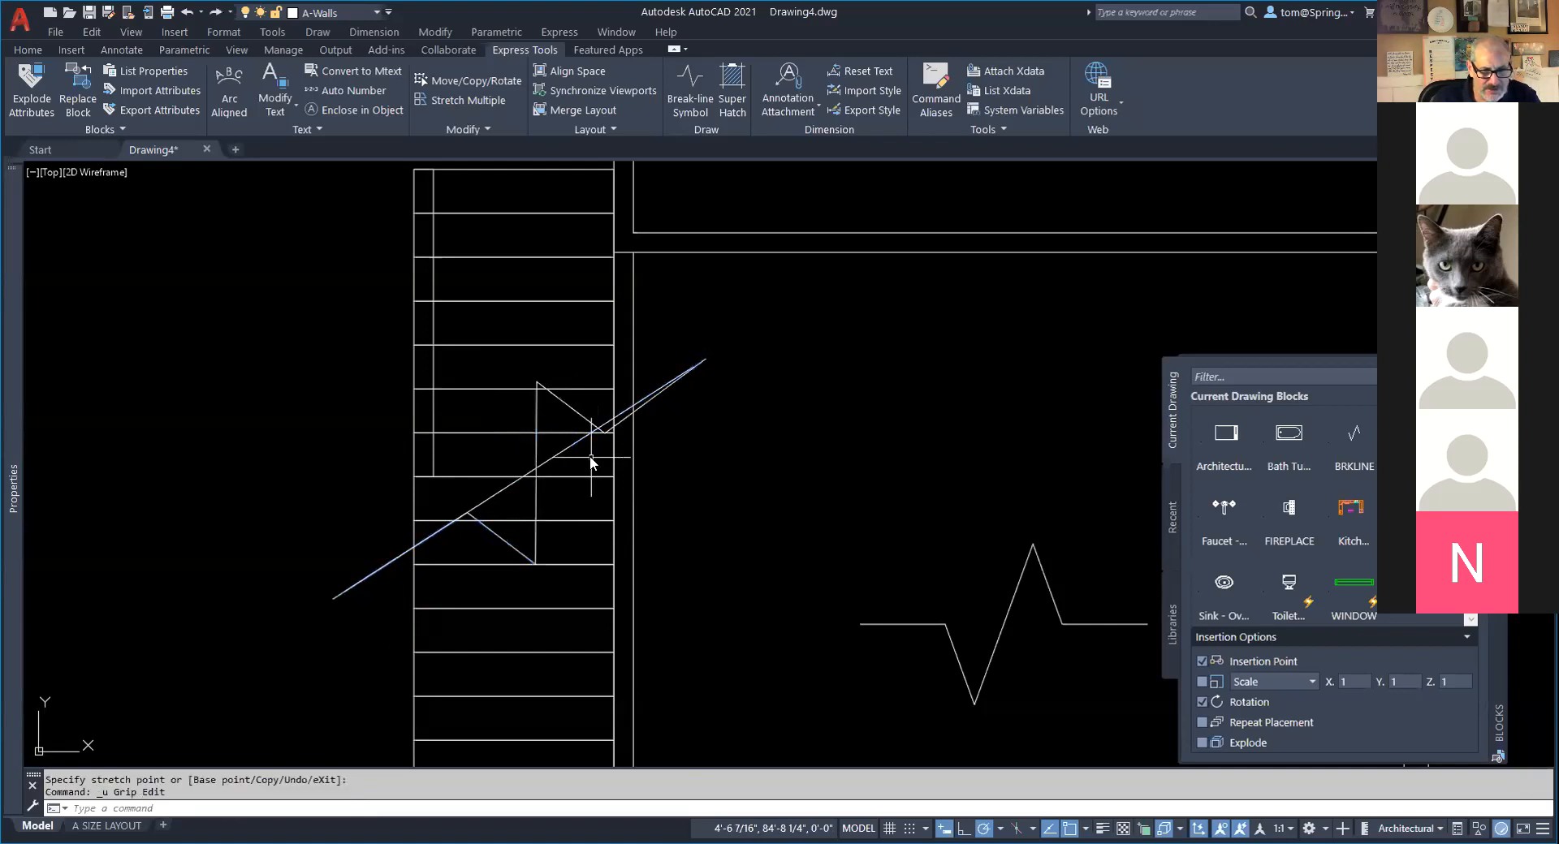
# Erase the straight diagonal line across the stairs and stretch three of the break line's zigzag vertices inward to shorten the zigzag.
pyautogui.click(575, 442)
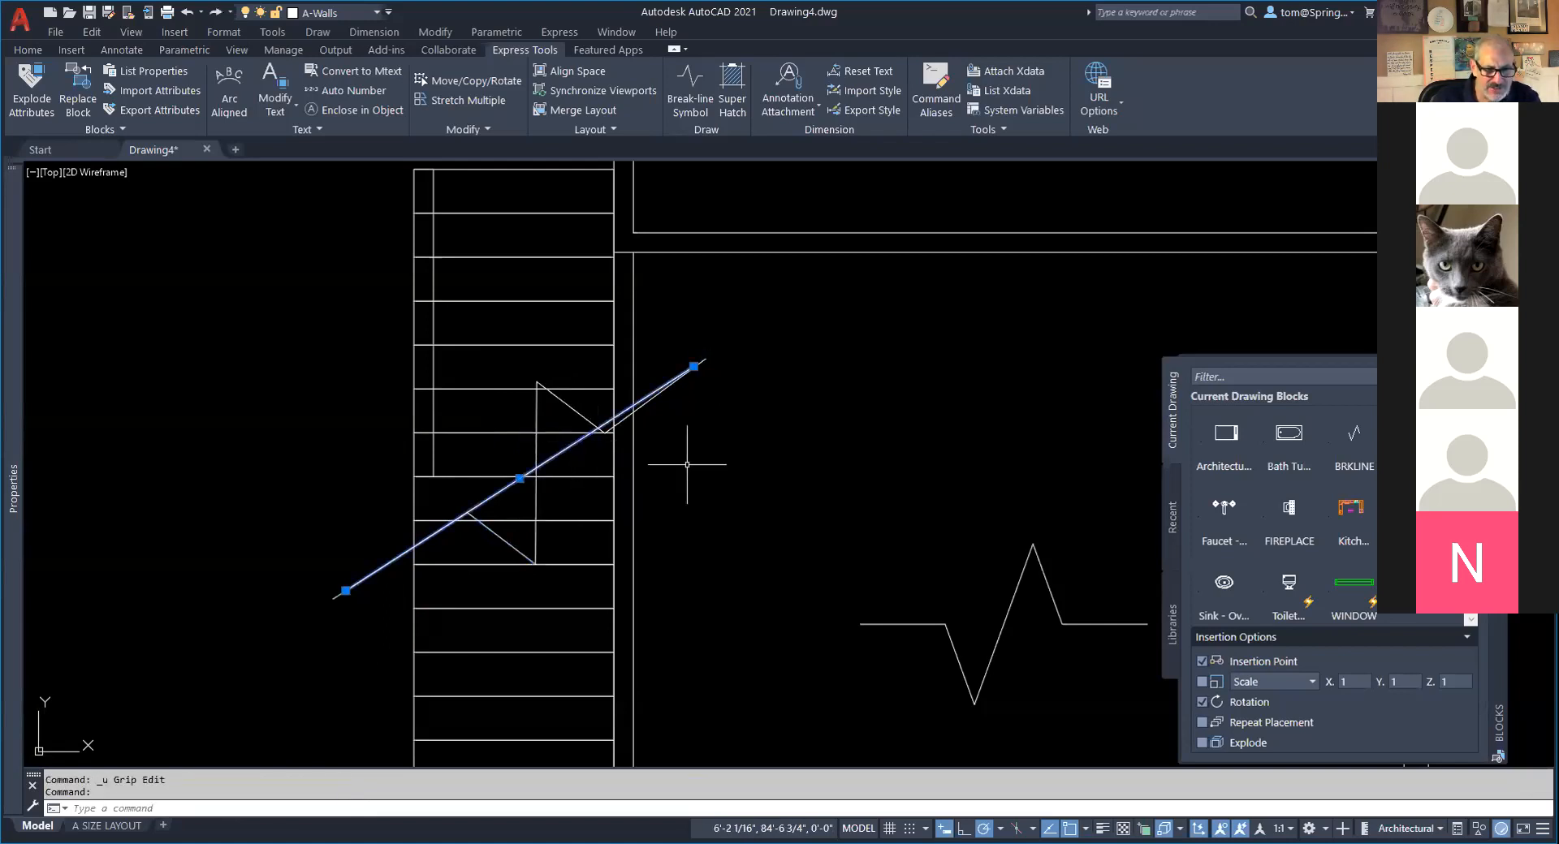
pyautogui.press('Delete')
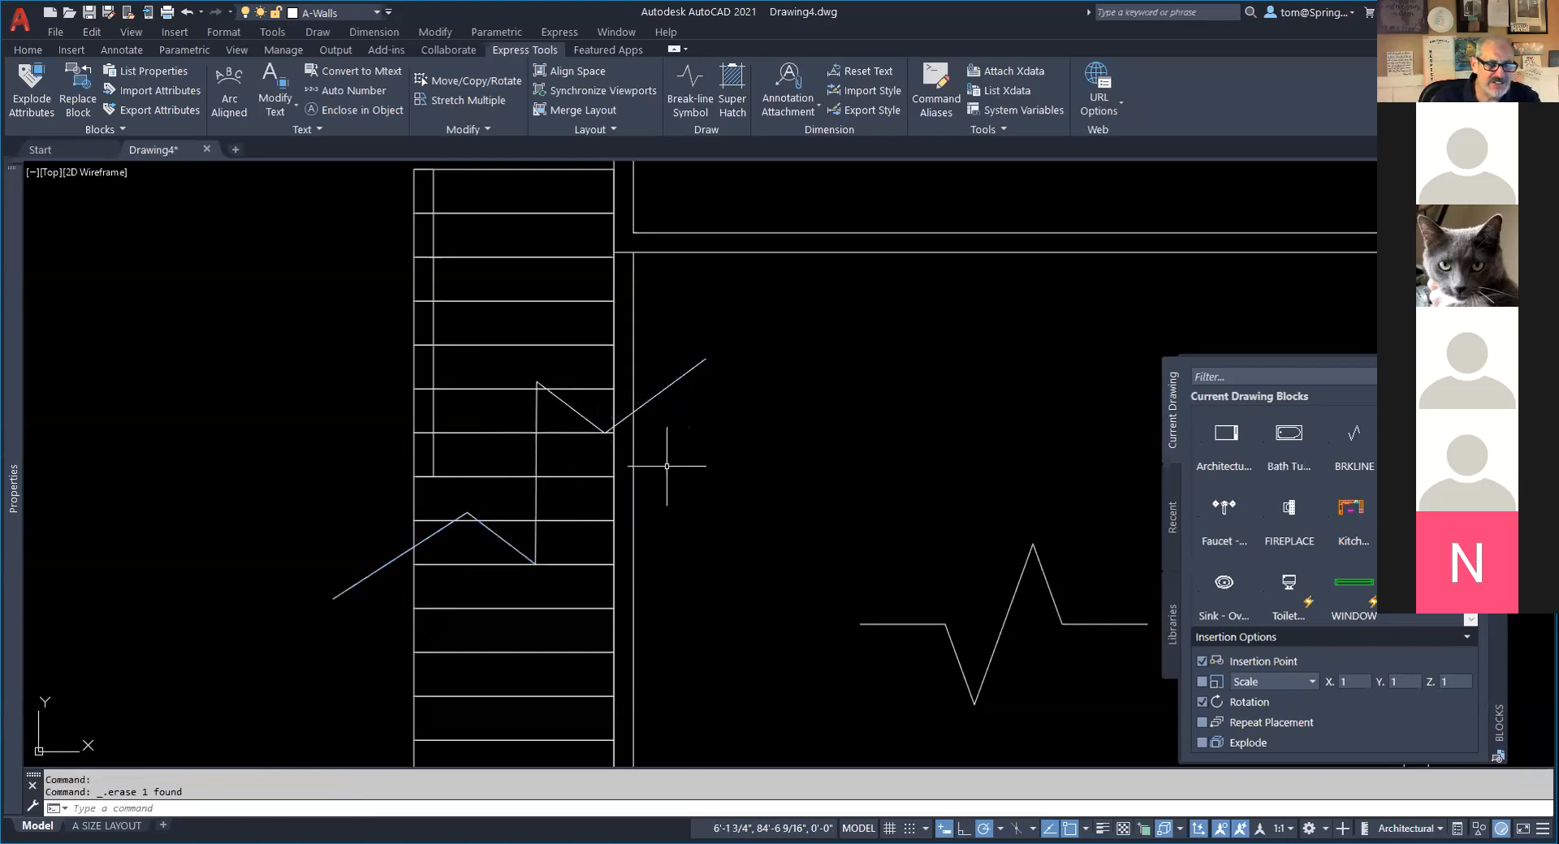
pyautogui.click(536, 442)
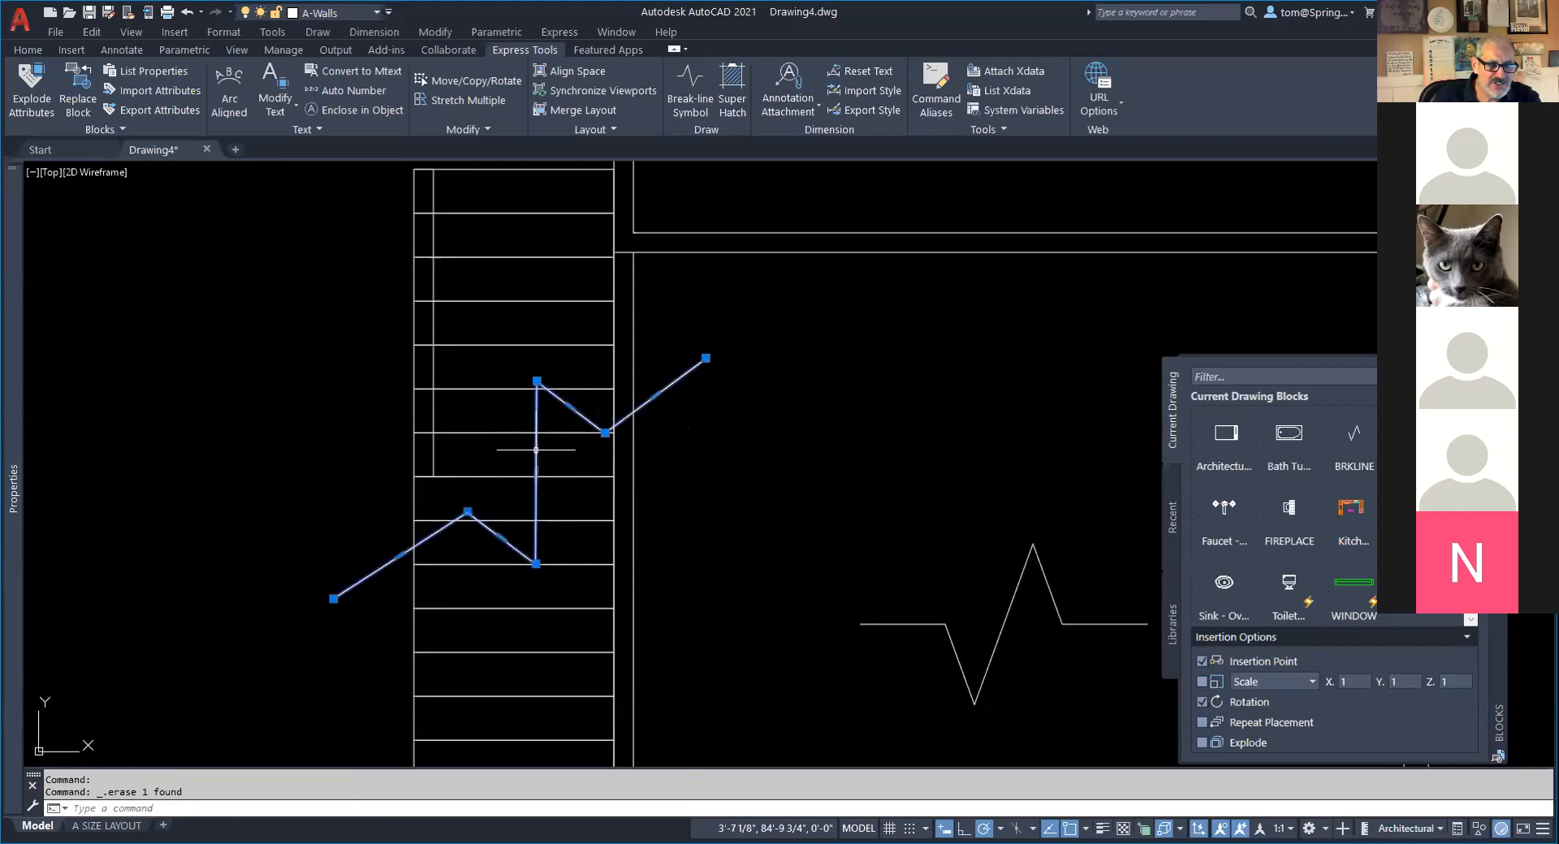
pyautogui.click(537, 381)
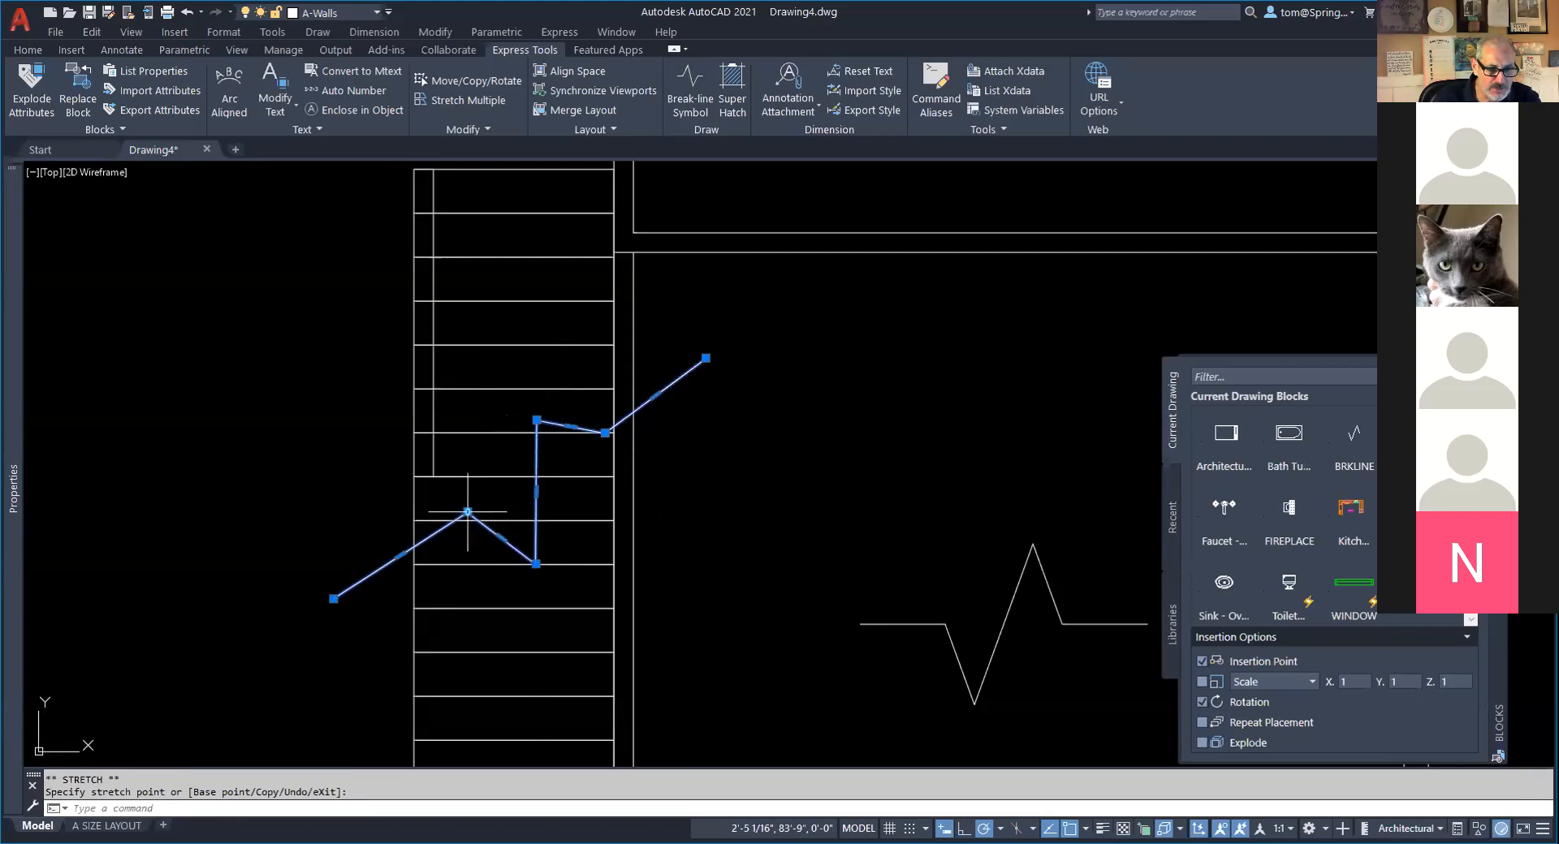
pyautogui.click(513, 467)
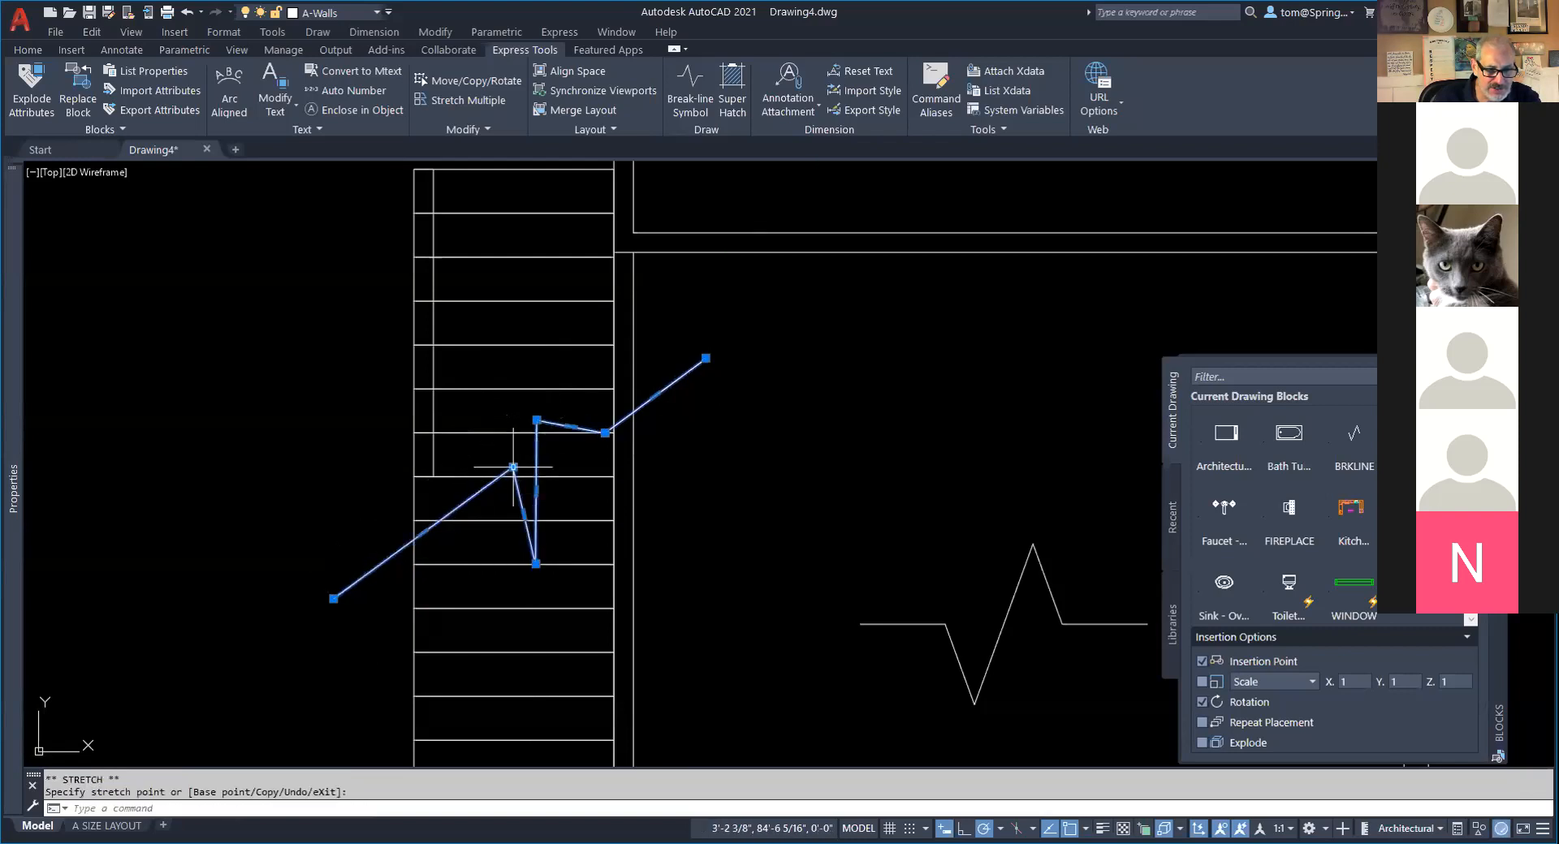
pyautogui.click(535, 563)
pyautogui.click(536, 491)
pyautogui.press('Escape')
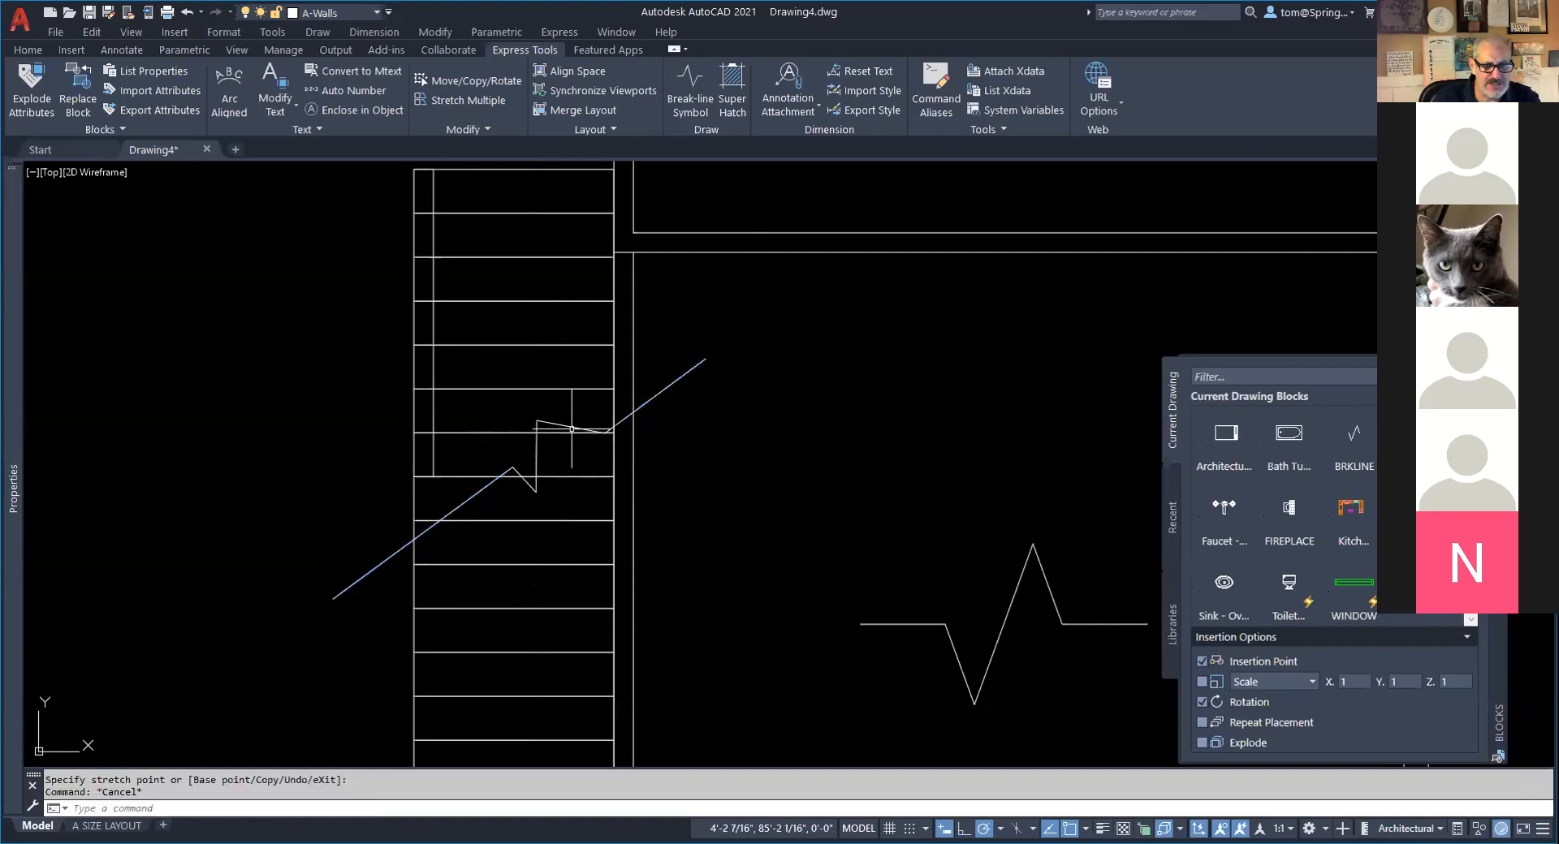
# Stretch the break line's zigzag vertex nearest the dining room wall inward and down to even out the zigzag.
pyautogui.click(572, 427)
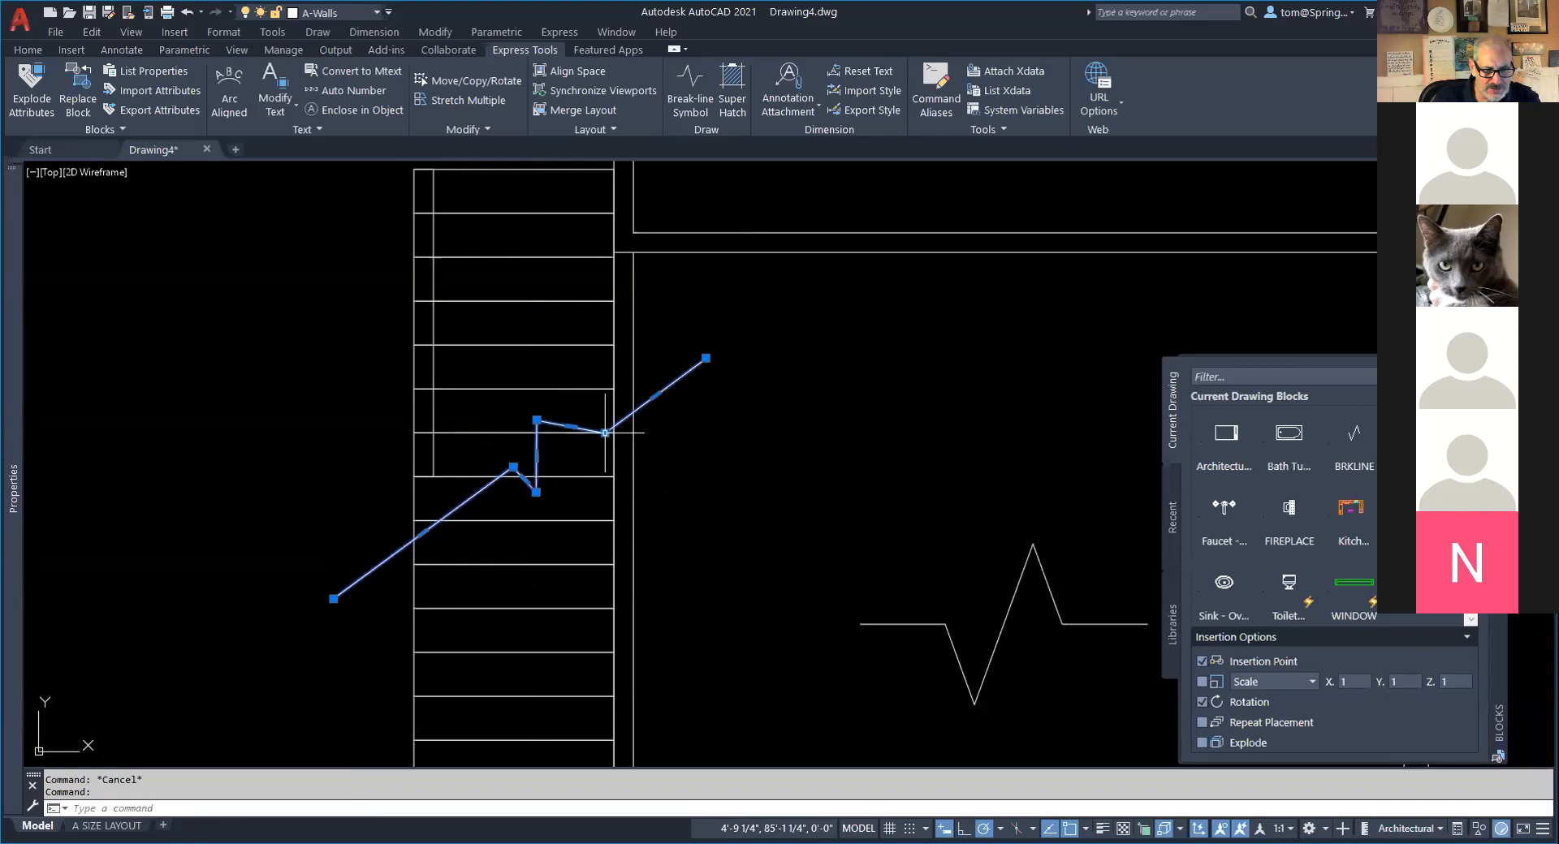
pyautogui.click(605, 433)
pyautogui.click(572, 465)
pyautogui.press('Escape')
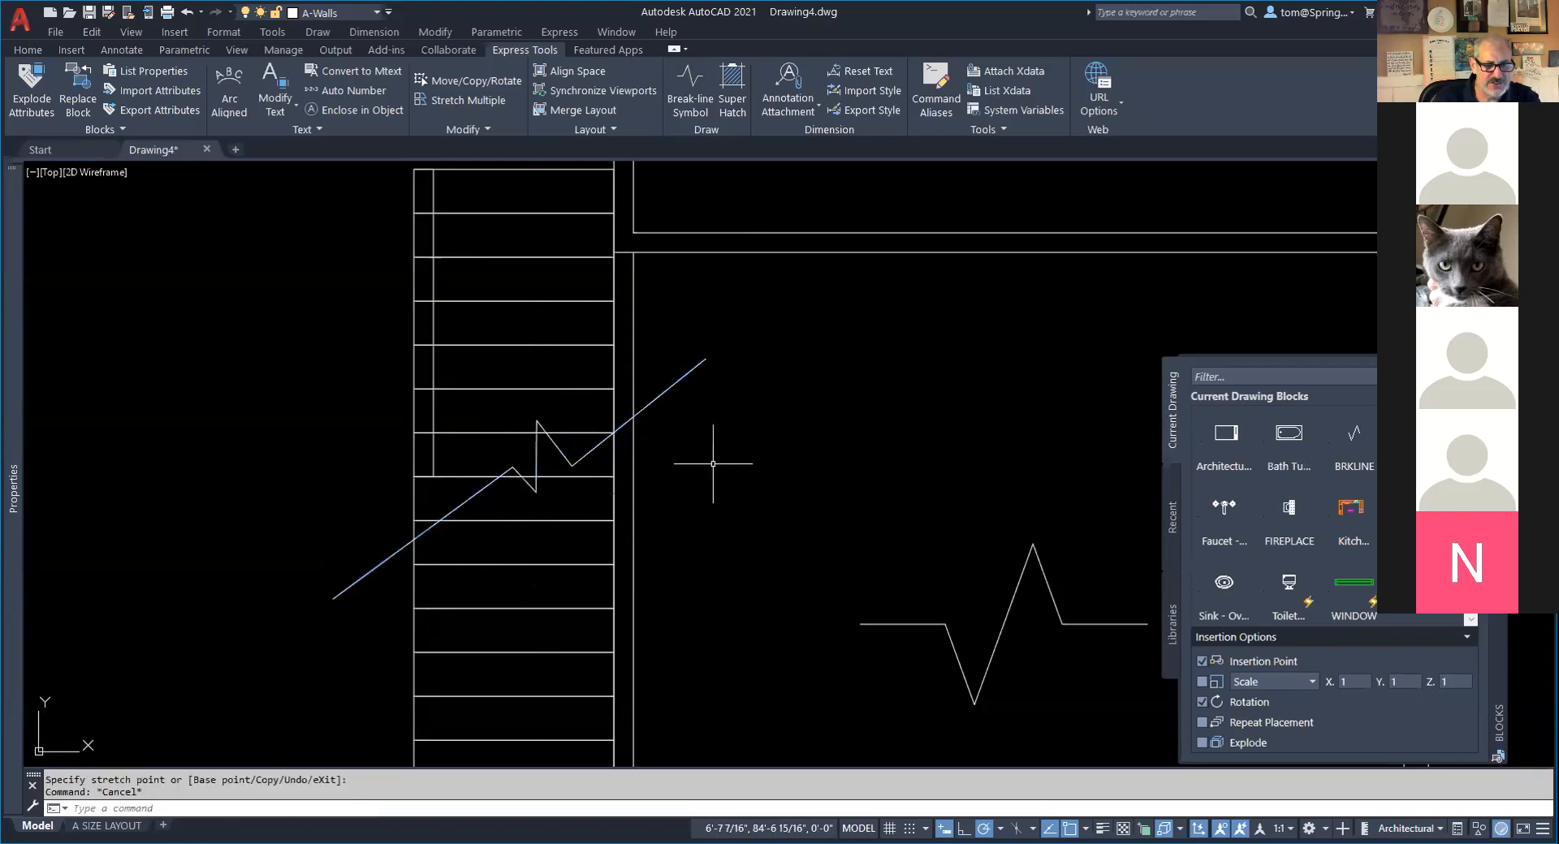
# Copy the reshaped break line about two treads down the stairs to form a parallel pair.
pyautogui.scroll(-2, 720, 479)
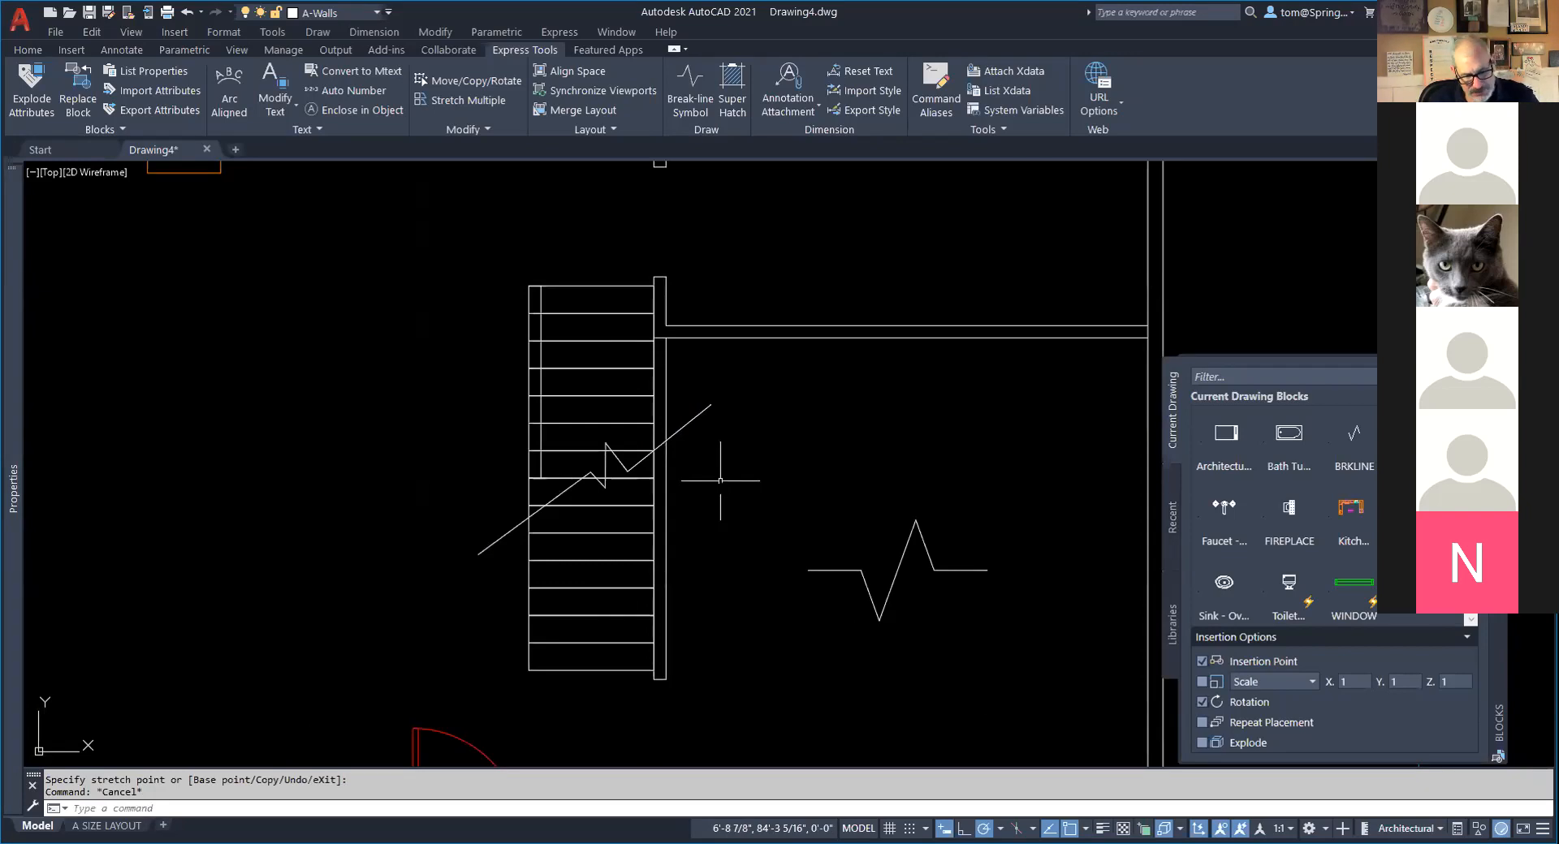
pyautogui.write('Co')
pyautogui.press('Return')
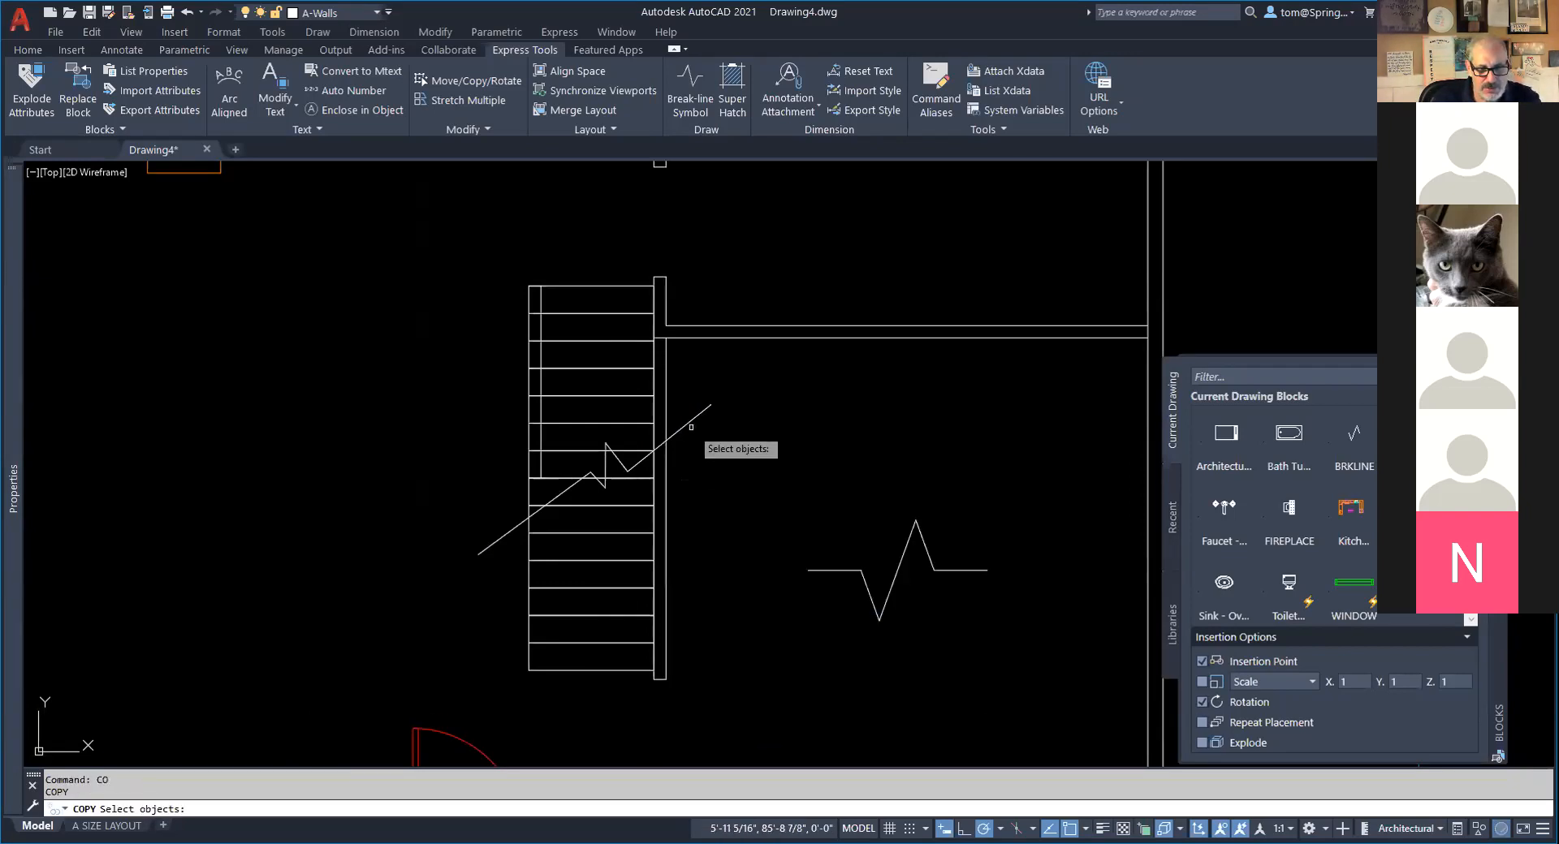
pyautogui.click(689, 423)
pyautogui.press('Return')
pyautogui.click(711, 461)
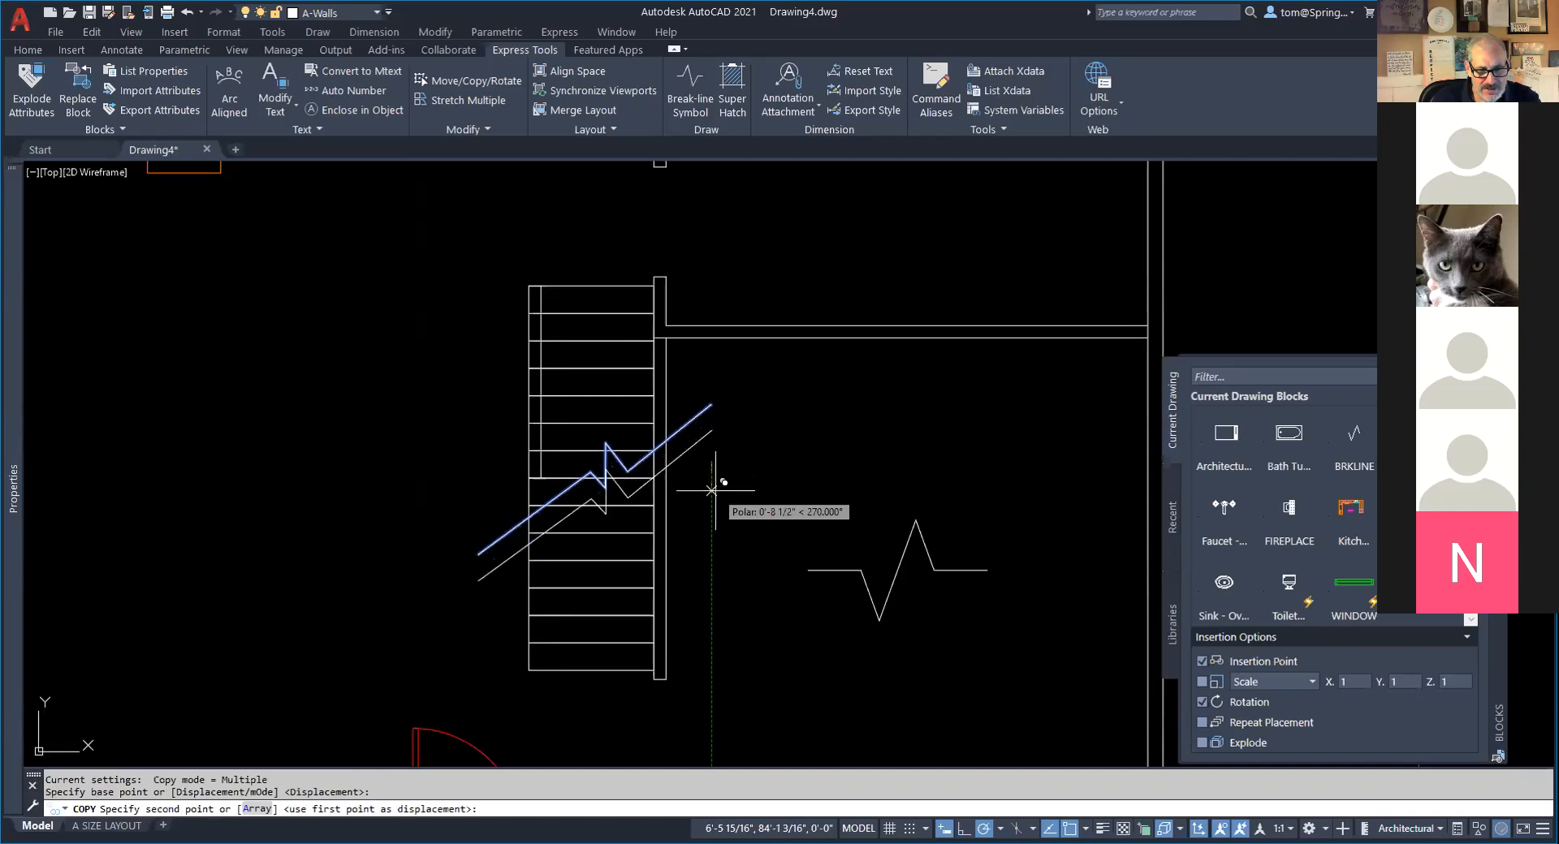
pyautogui.click(720, 517)
pyautogui.press('Escape')
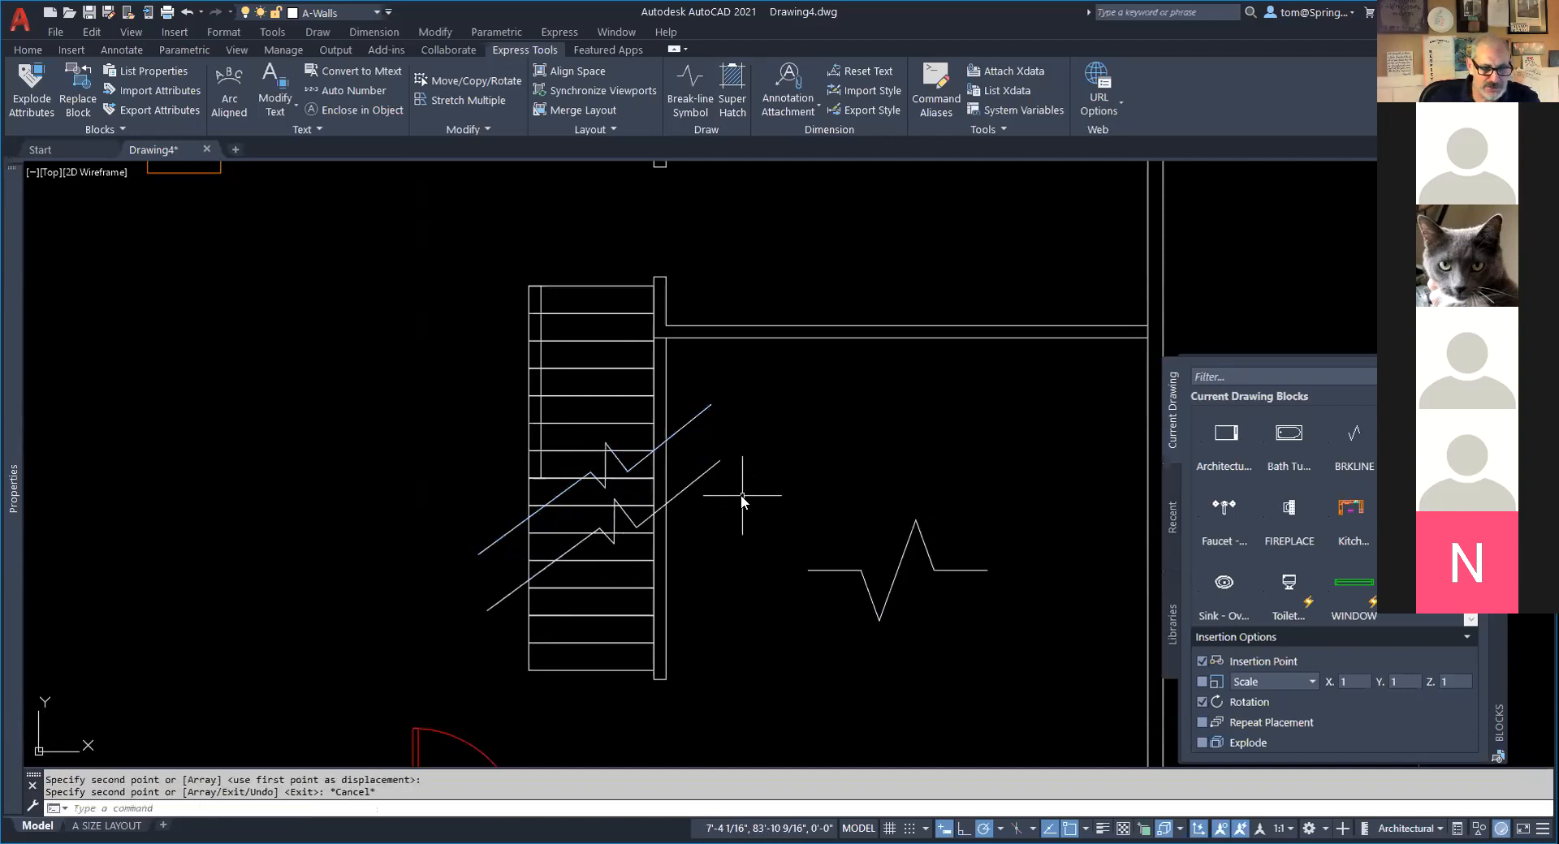
# Trim the stair tread segments lying between the two parallel break lines.
pyautogui.write('tr')
pyautogui.press('Return')
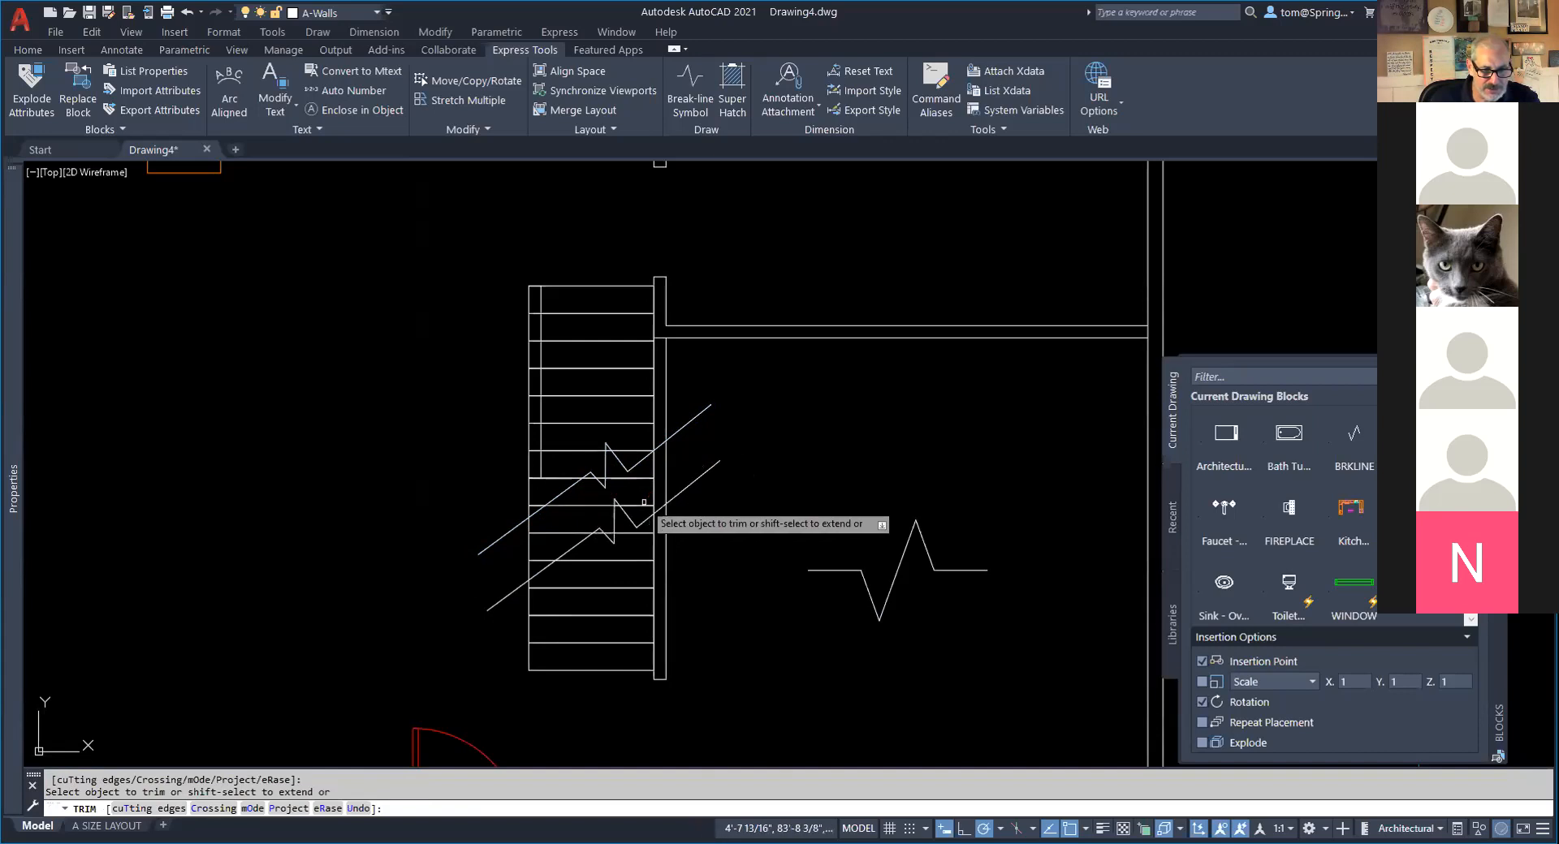
pyautogui.click(625, 498)
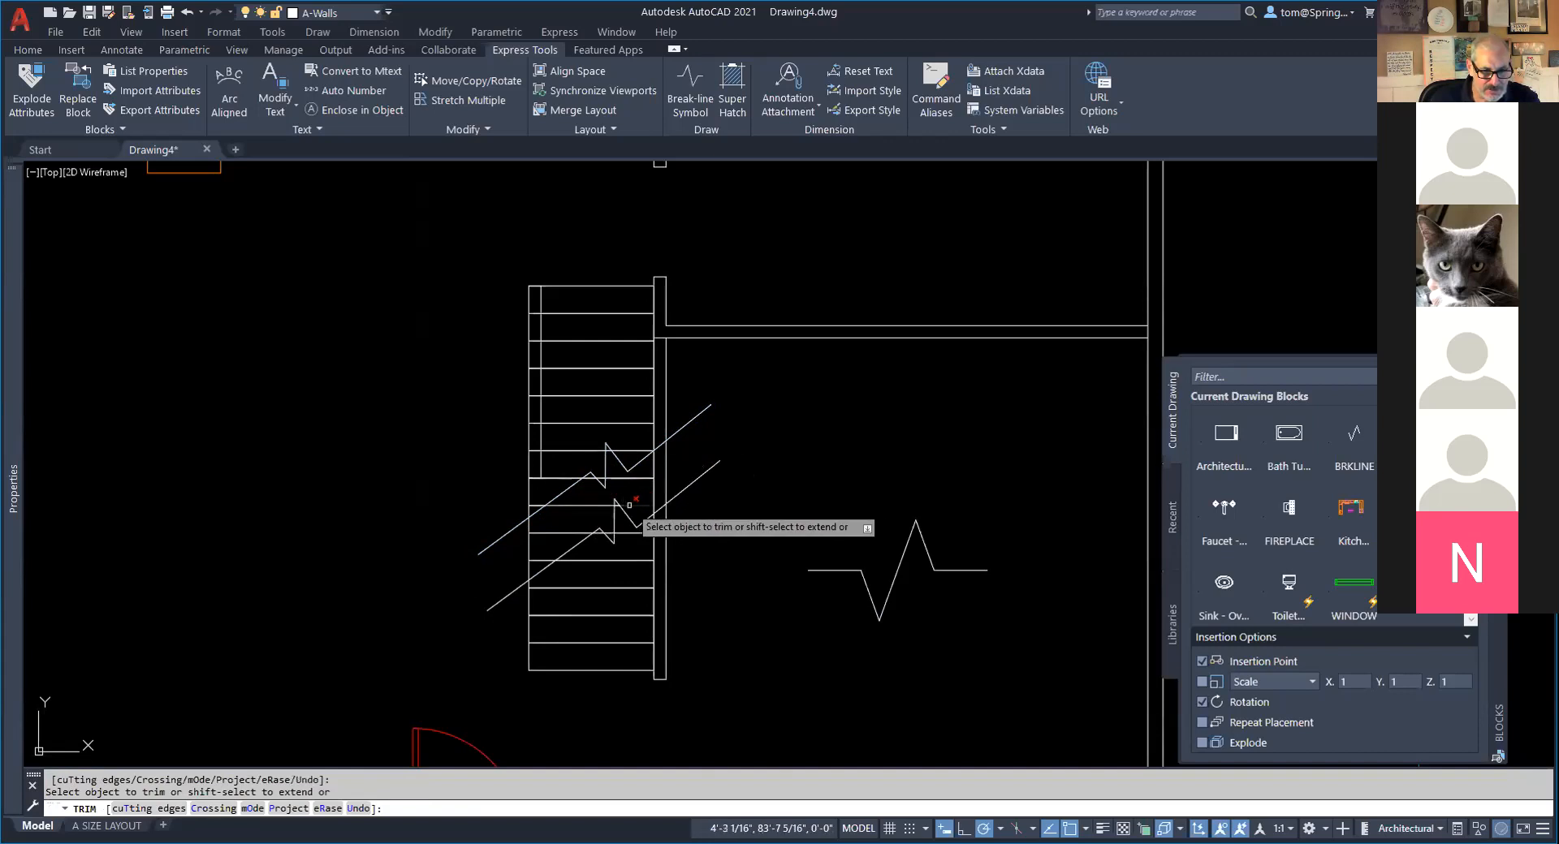
pyautogui.click(596, 506)
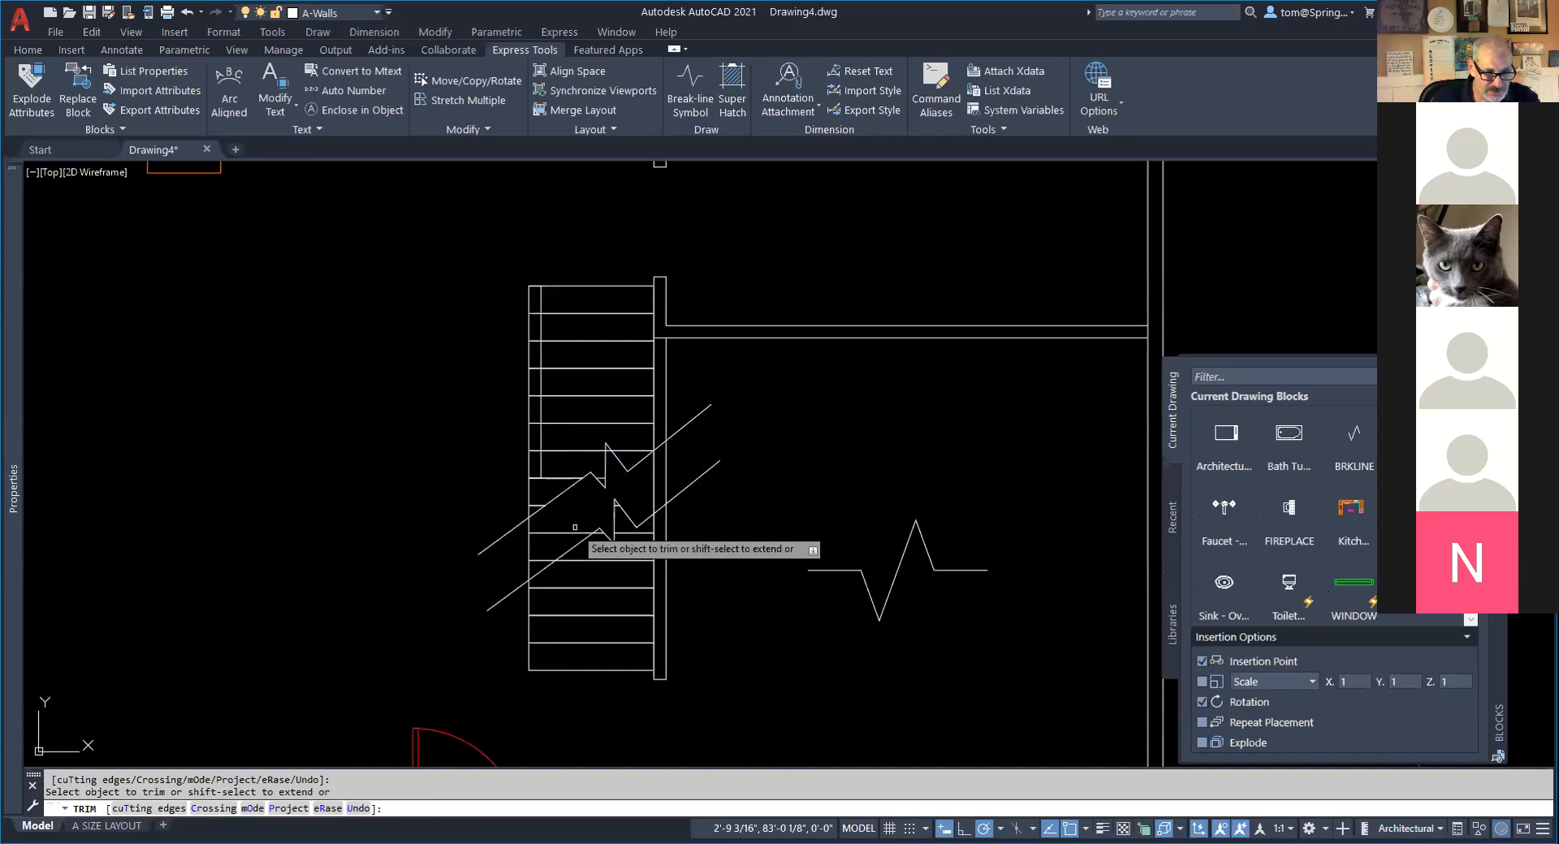
pyautogui.click(575, 532)
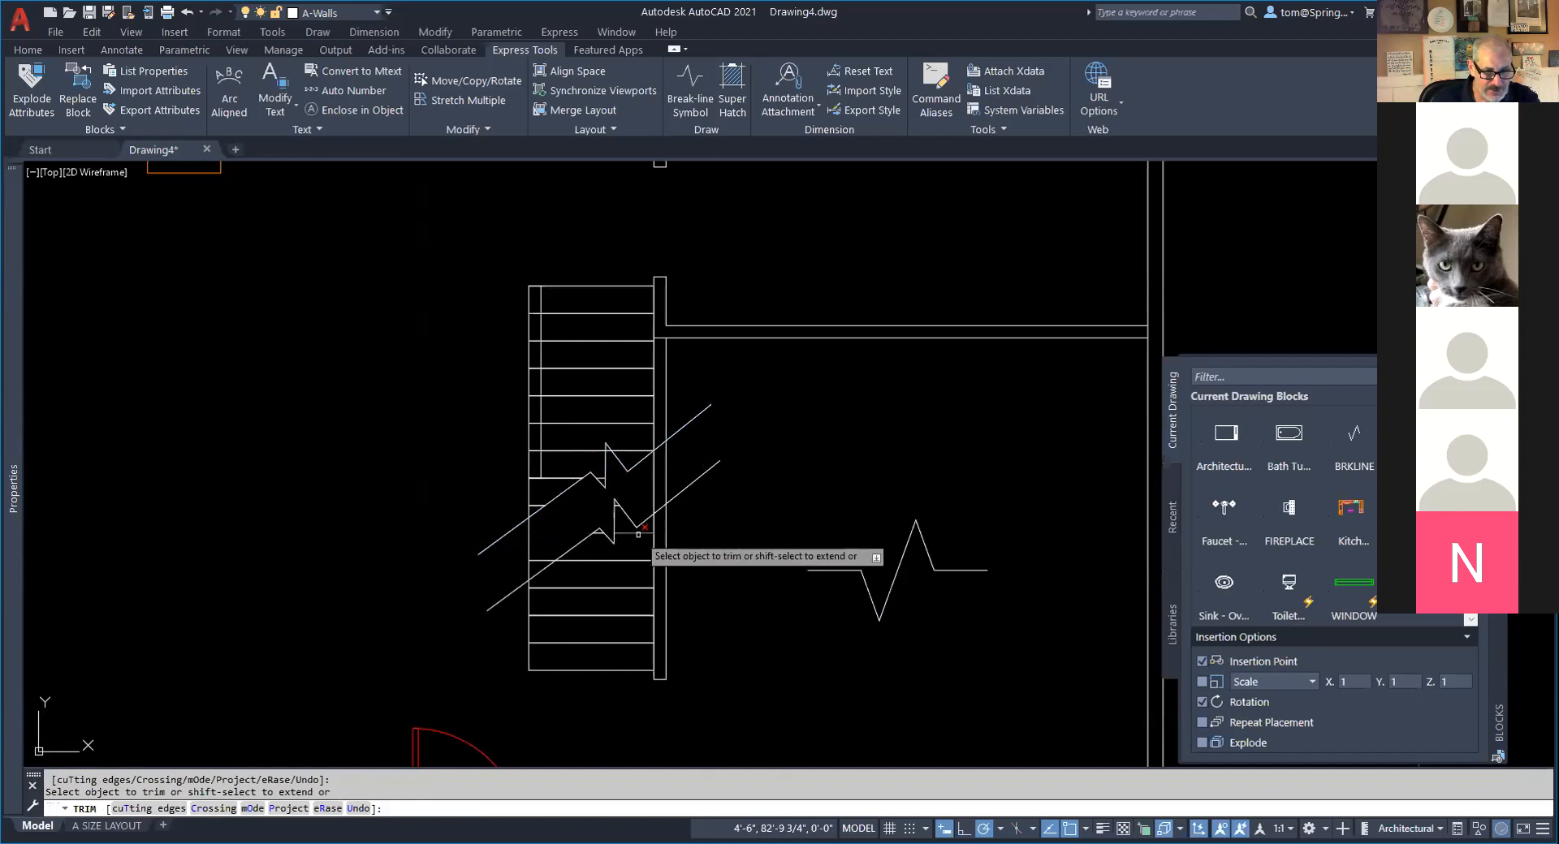
pyautogui.scroll(5, 615, 504)
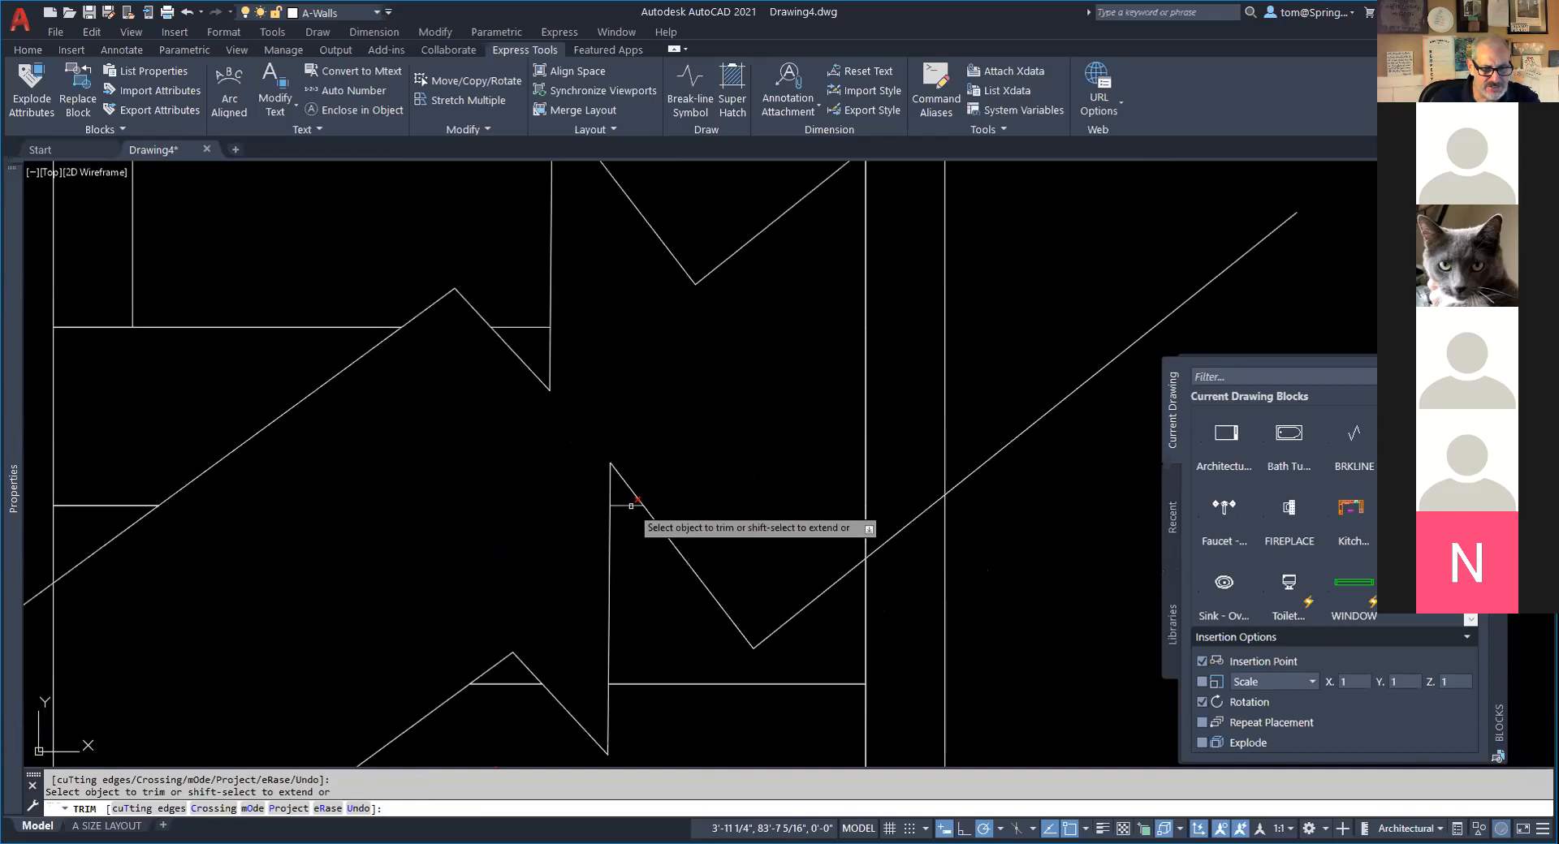
pyautogui.scroll(-6, 630, 568)
pyautogui.scroll(5, 634, 609)
pyautogui.scroll(2, 617, 589)
pyautogui.scroll(-4, 808, 512)
pyautogui.scroll(-2, 770, 438)
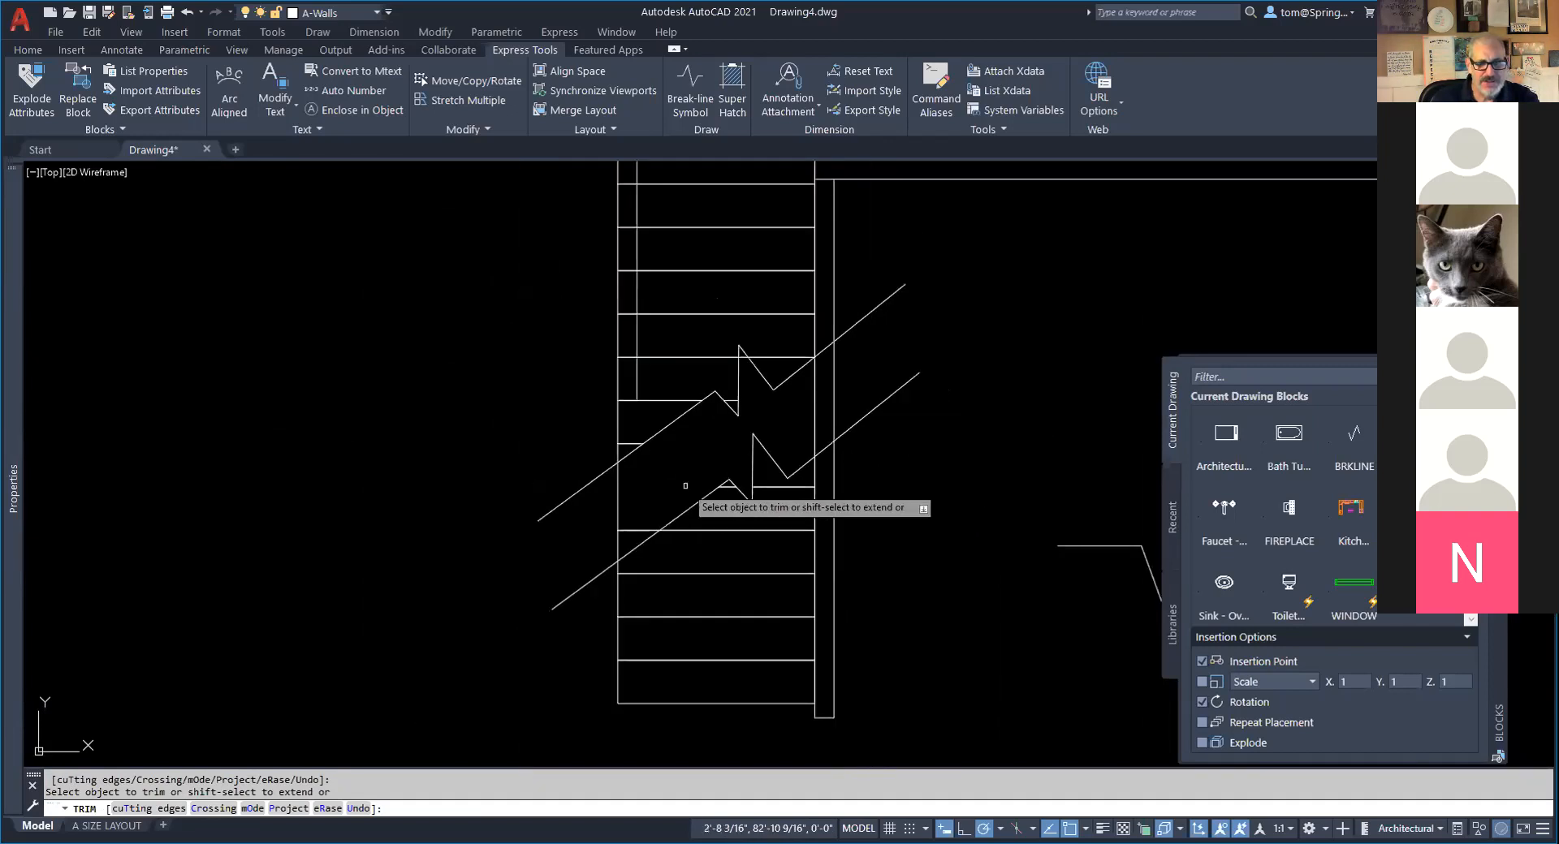
pyautogui.press('Escape')
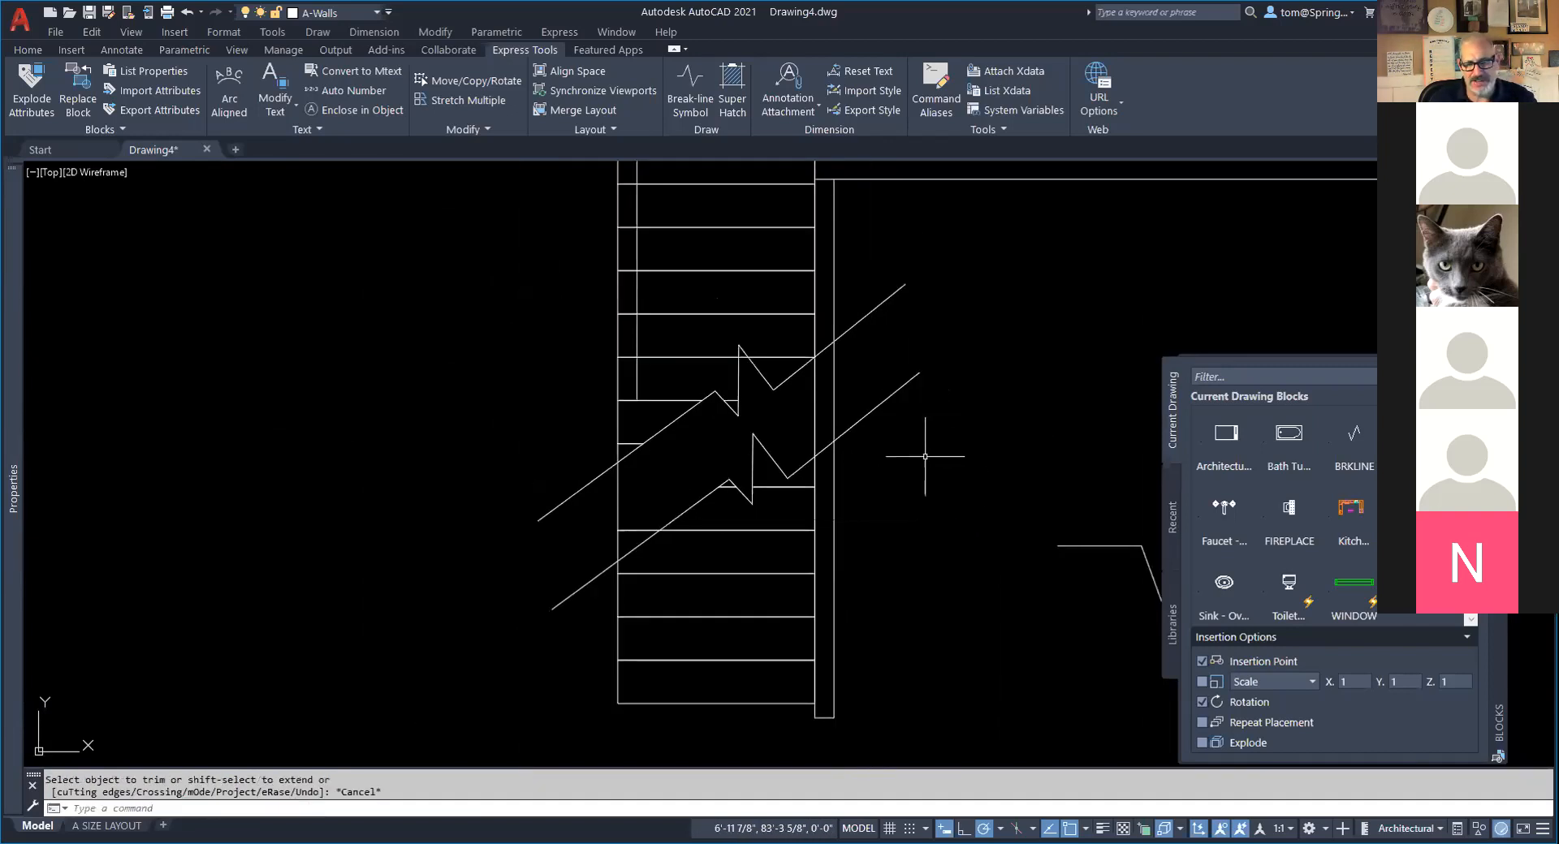
# Trim both lines of the wall beside the stairs between the two break lines.
pyautogui.rightClick(948, 346)
pyautogui.click(983, 354)
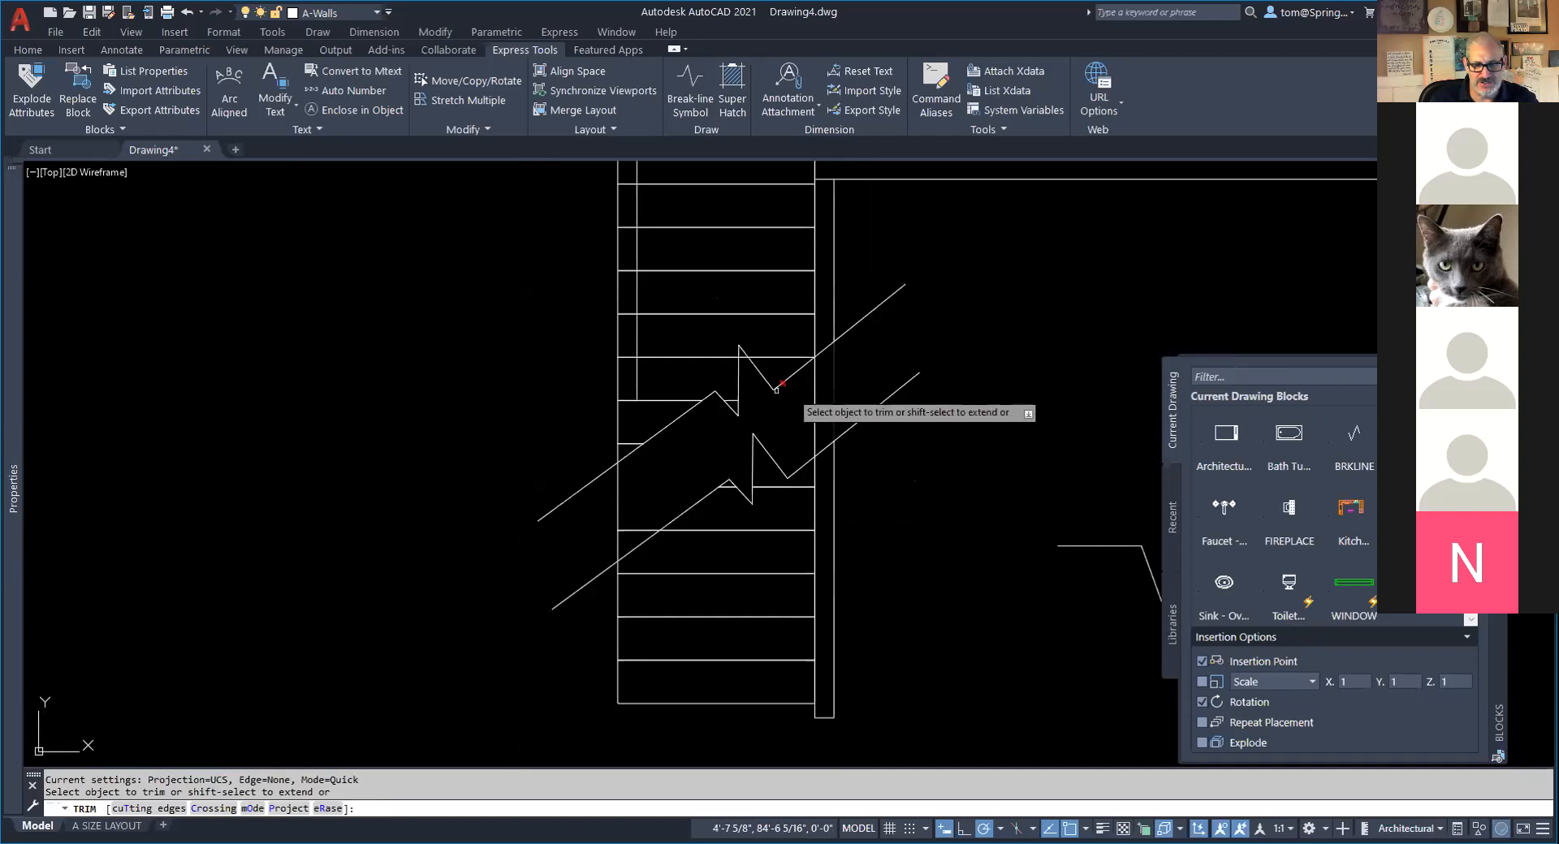
pyautogui.click(814, 415)
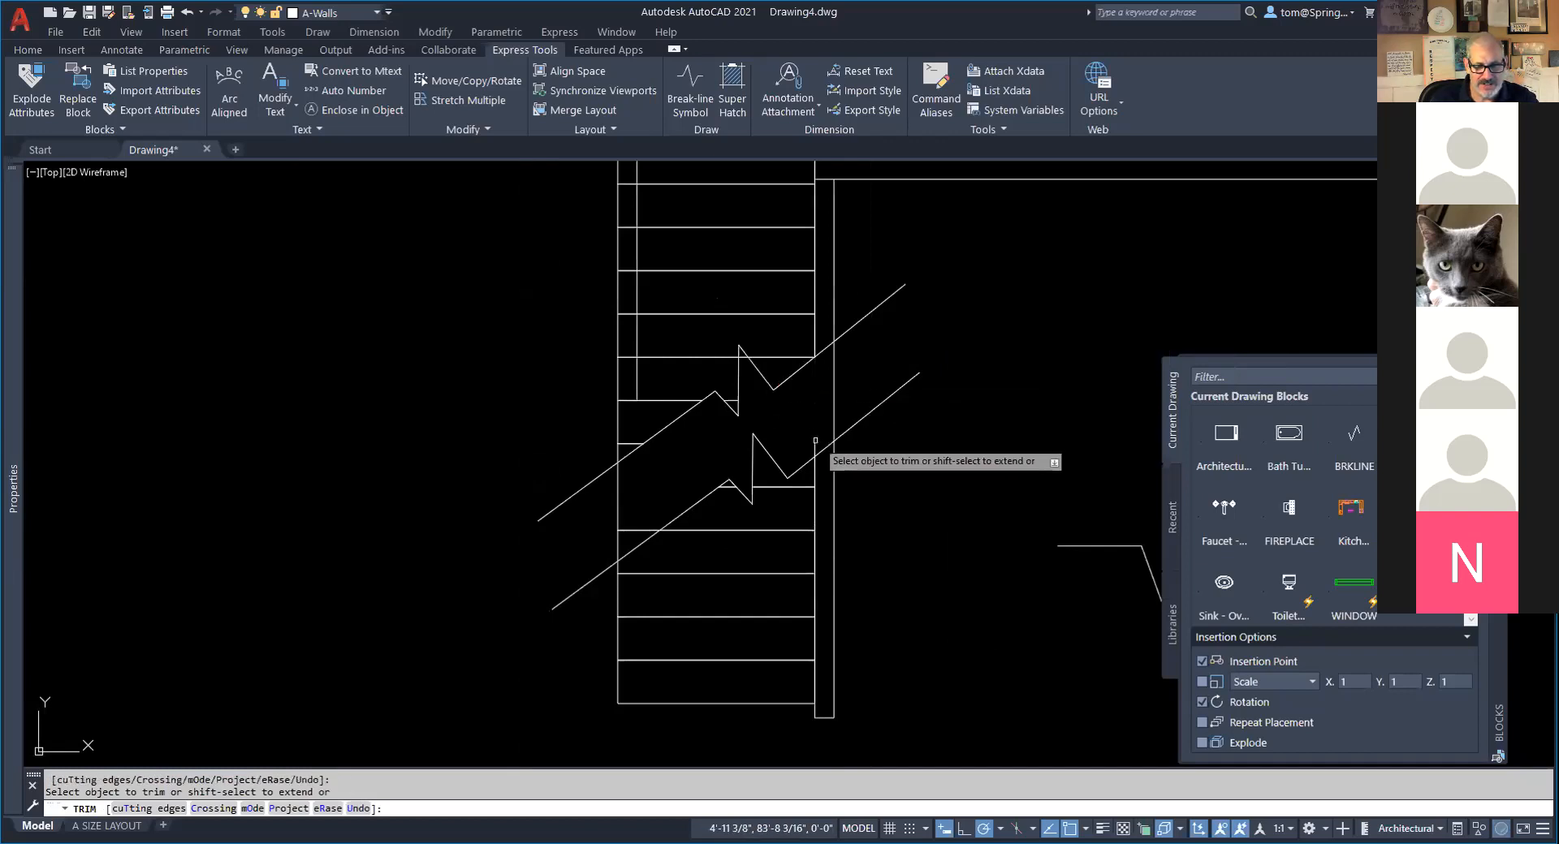
pyautogui.press('Escape')
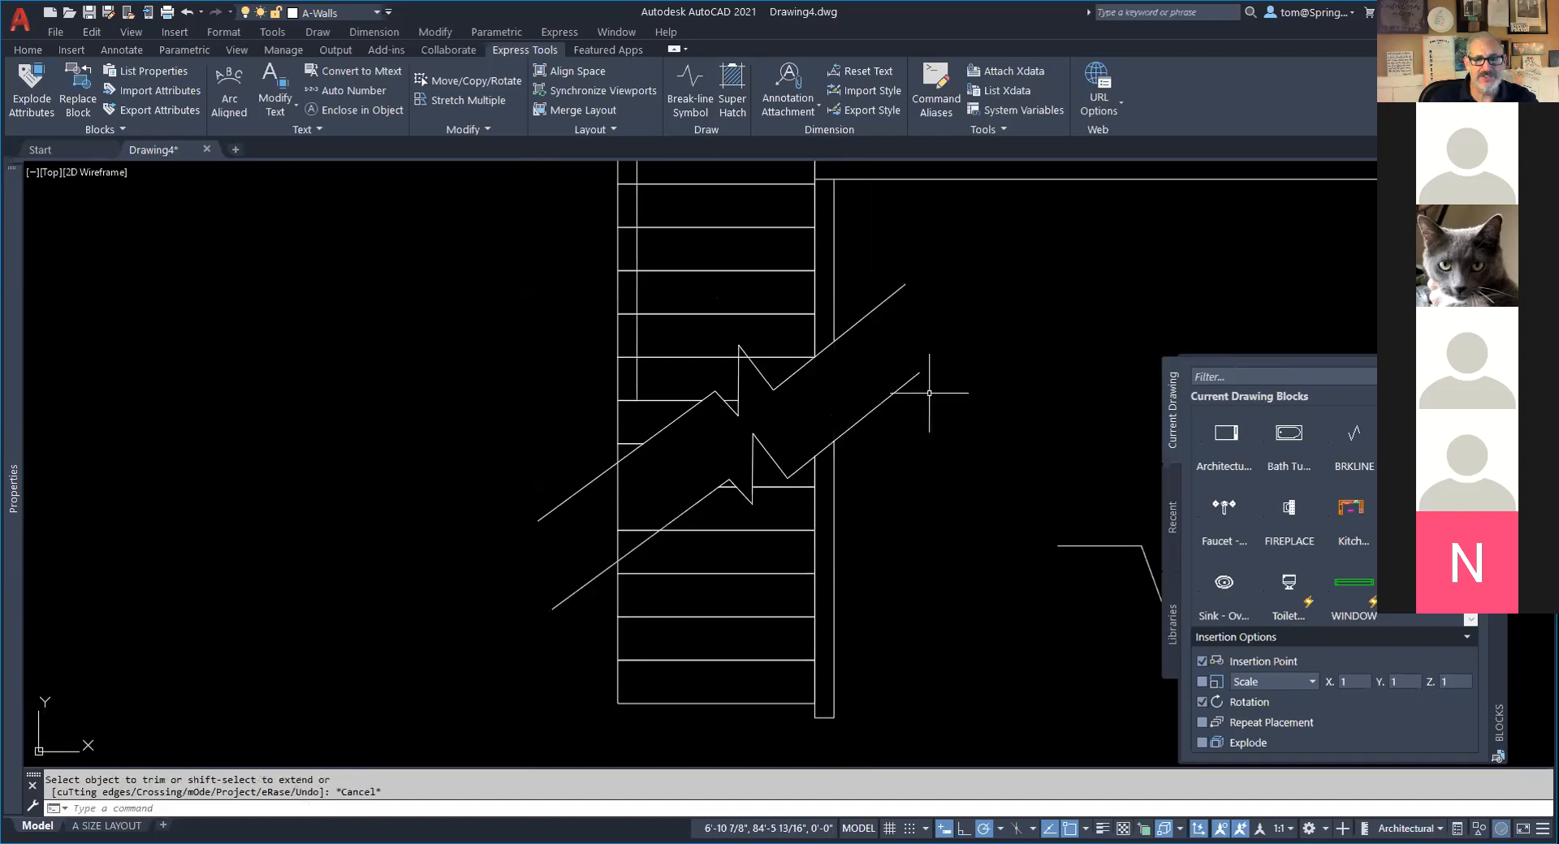
pyautogui.scroll(-4, 947, 440)
pyautogui.scroll(3, 714, 411)
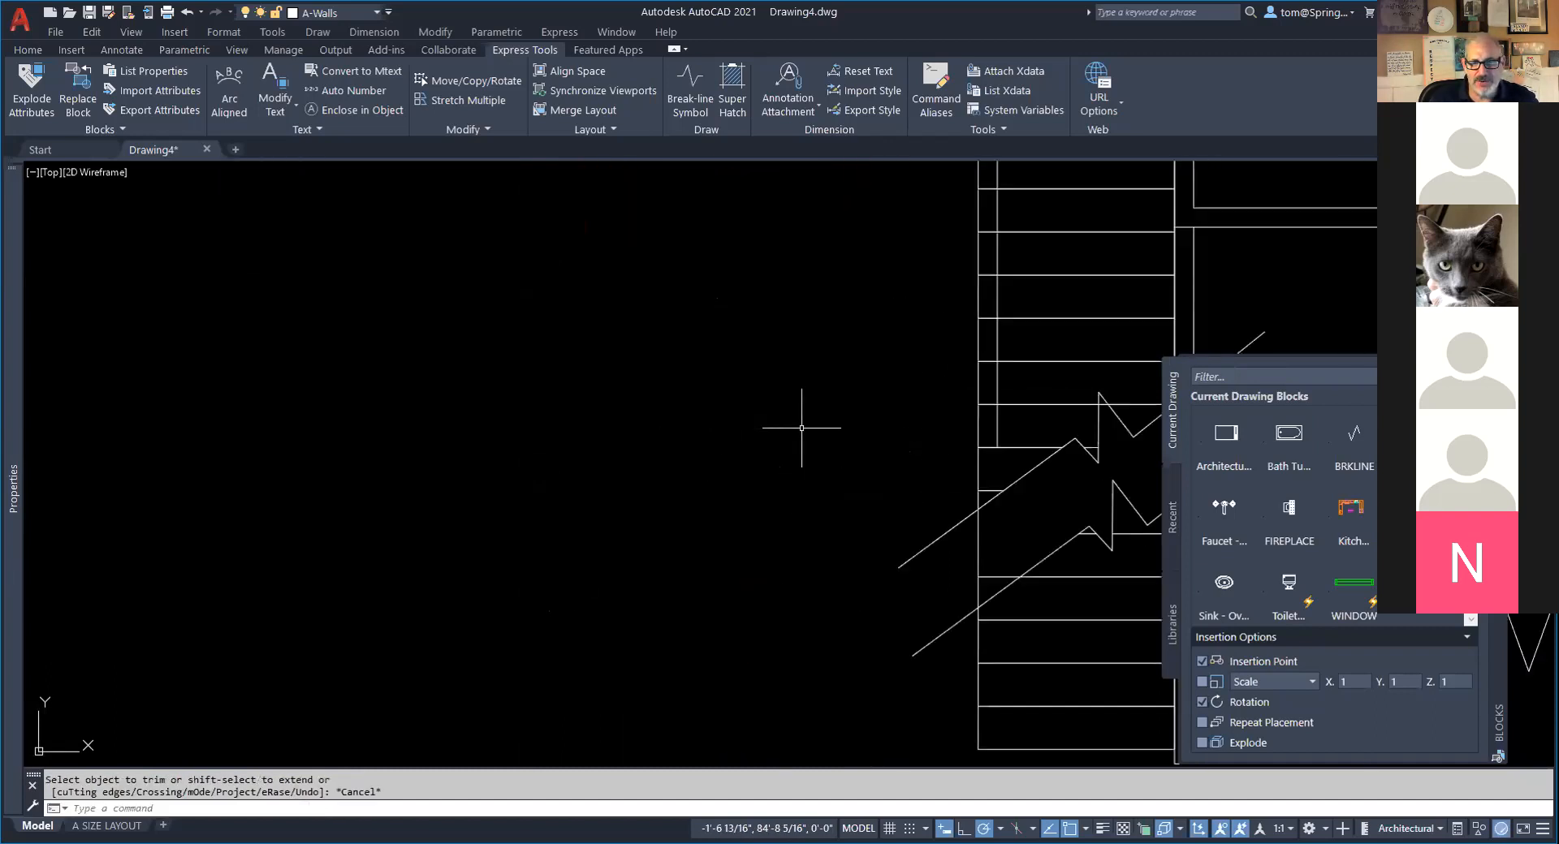
# Trim the stairs' open-side edge line between the two break lines.
pyautogui.rightClick(814, 443)
pyautogui.click(837, 449)
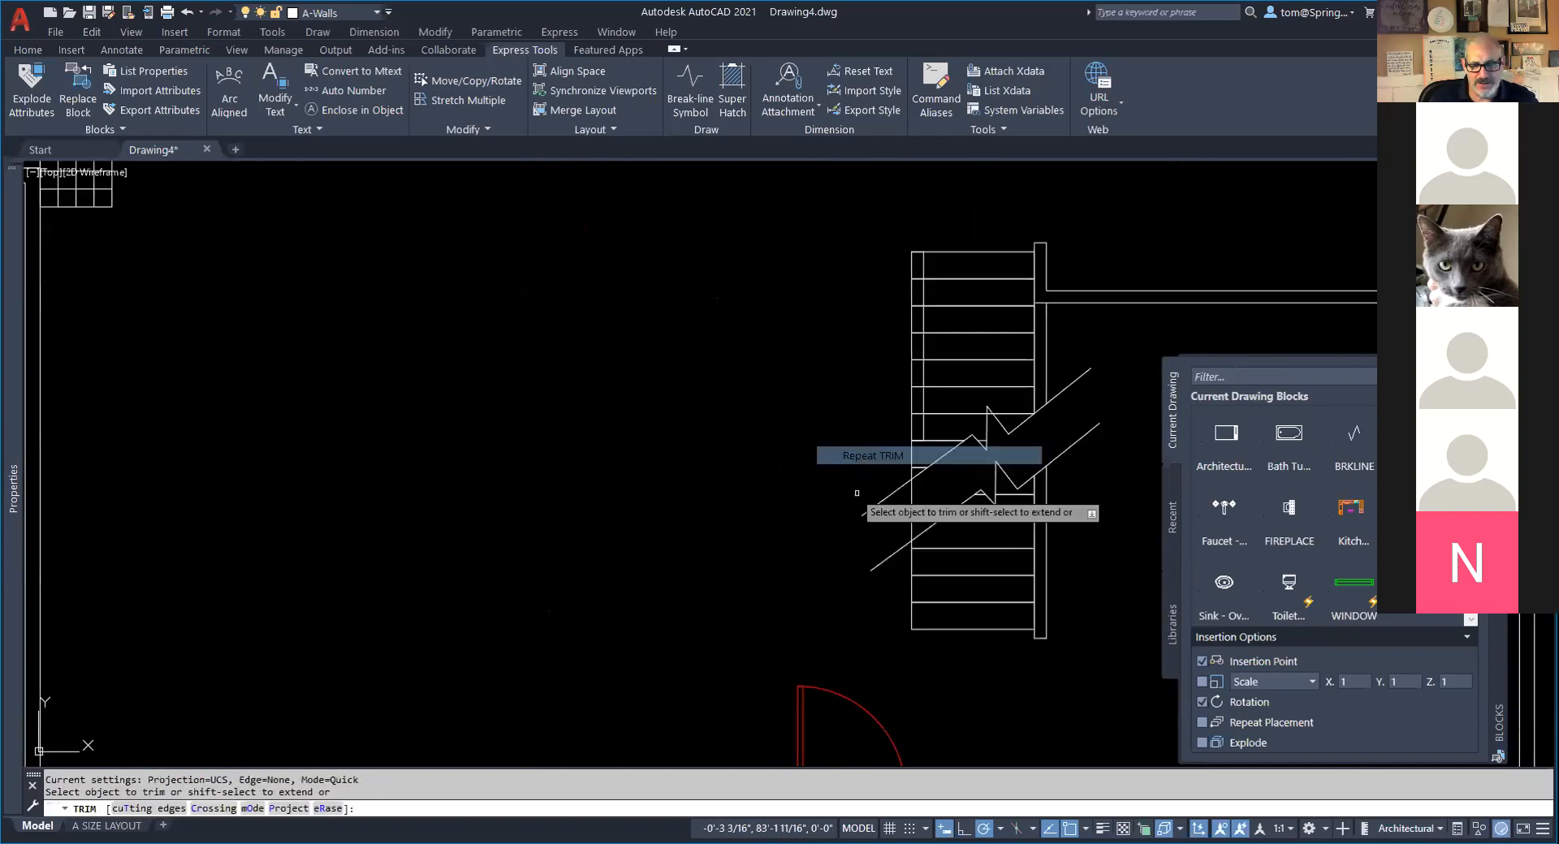
pyautogui.click(910, 492)
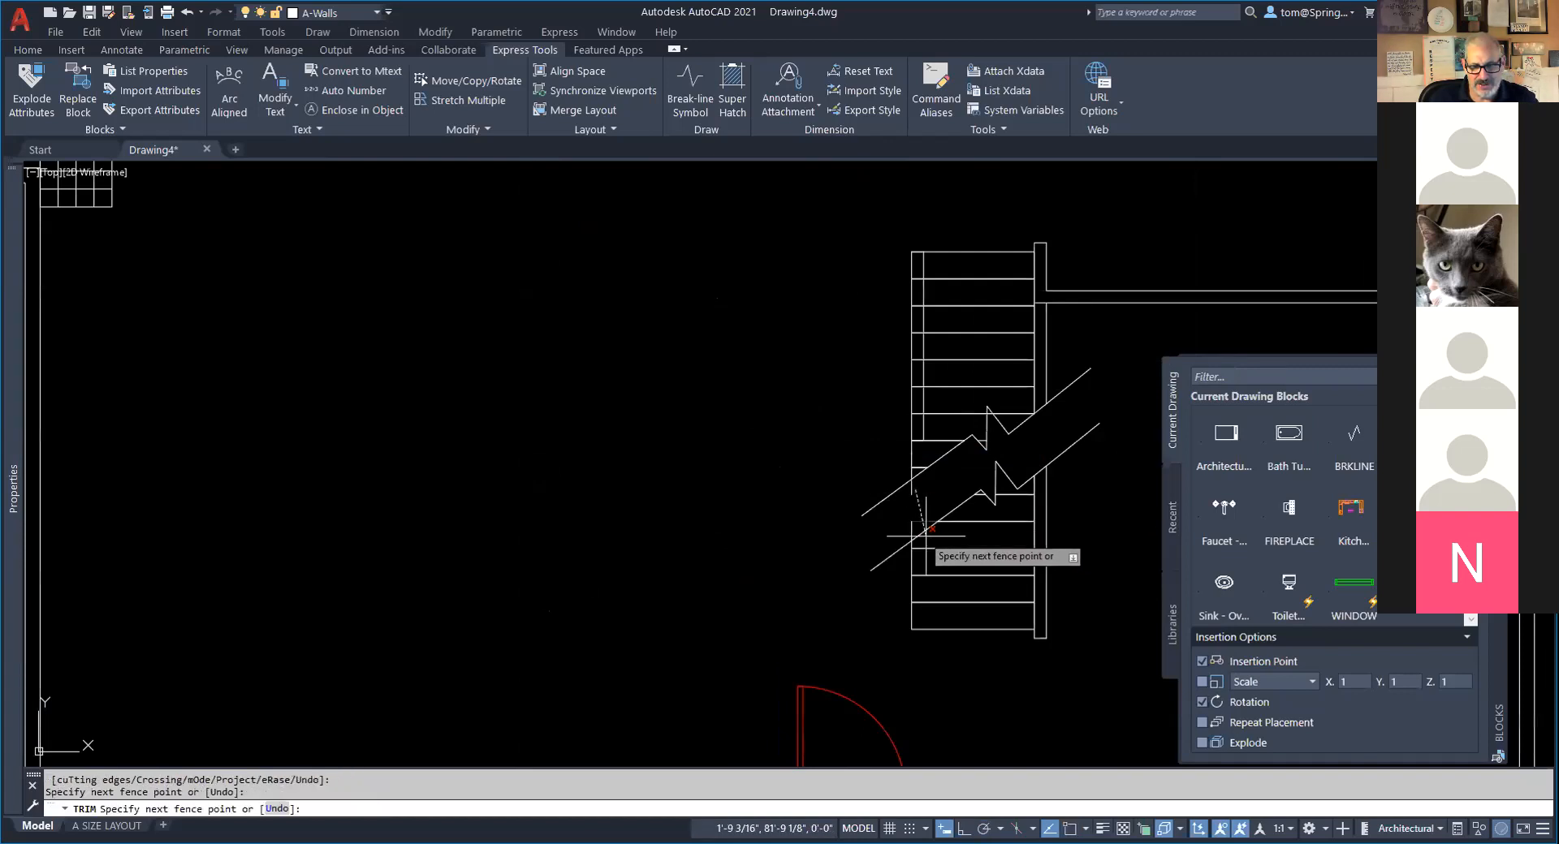
pyautogui.press('Escape')
pyautogui.rightClick(915, 503)
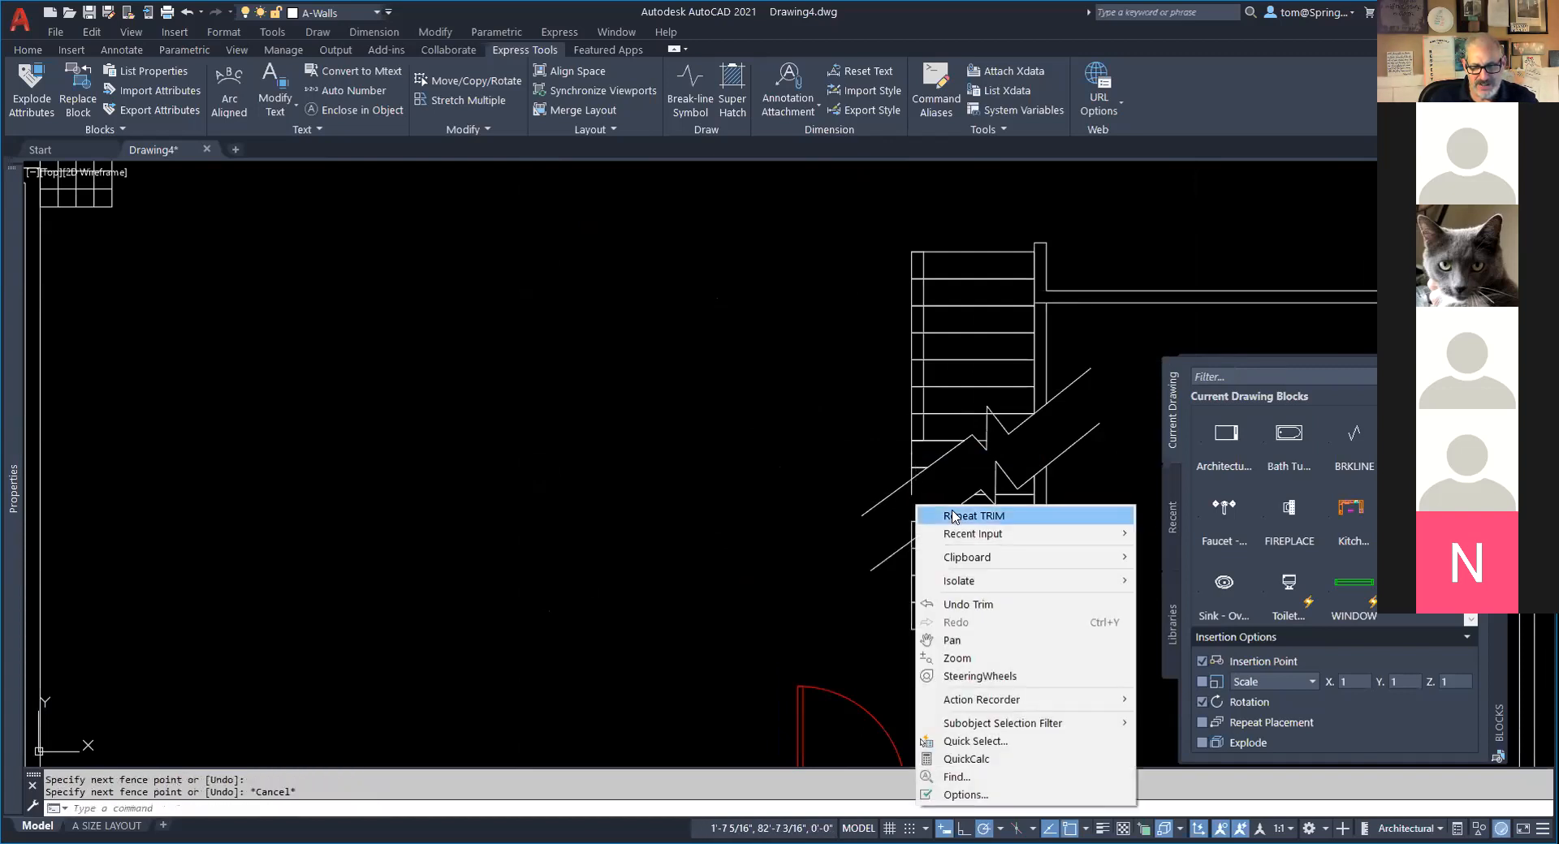
pyautogui.click(953, 516)
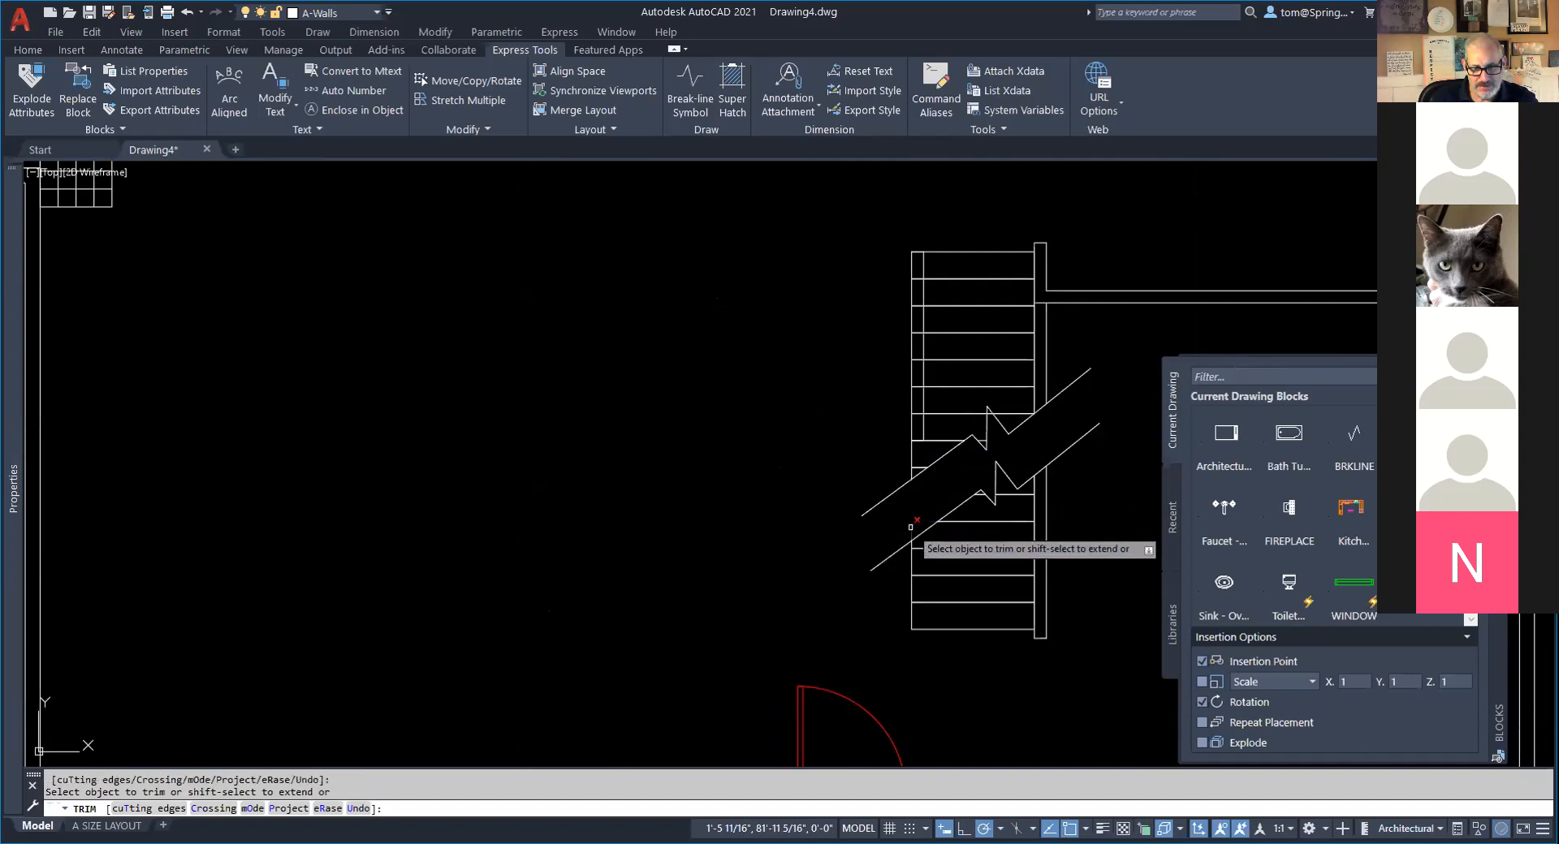
pyautogui.press('Escape')
pyautogui.scroll(-1, 1143, 595)
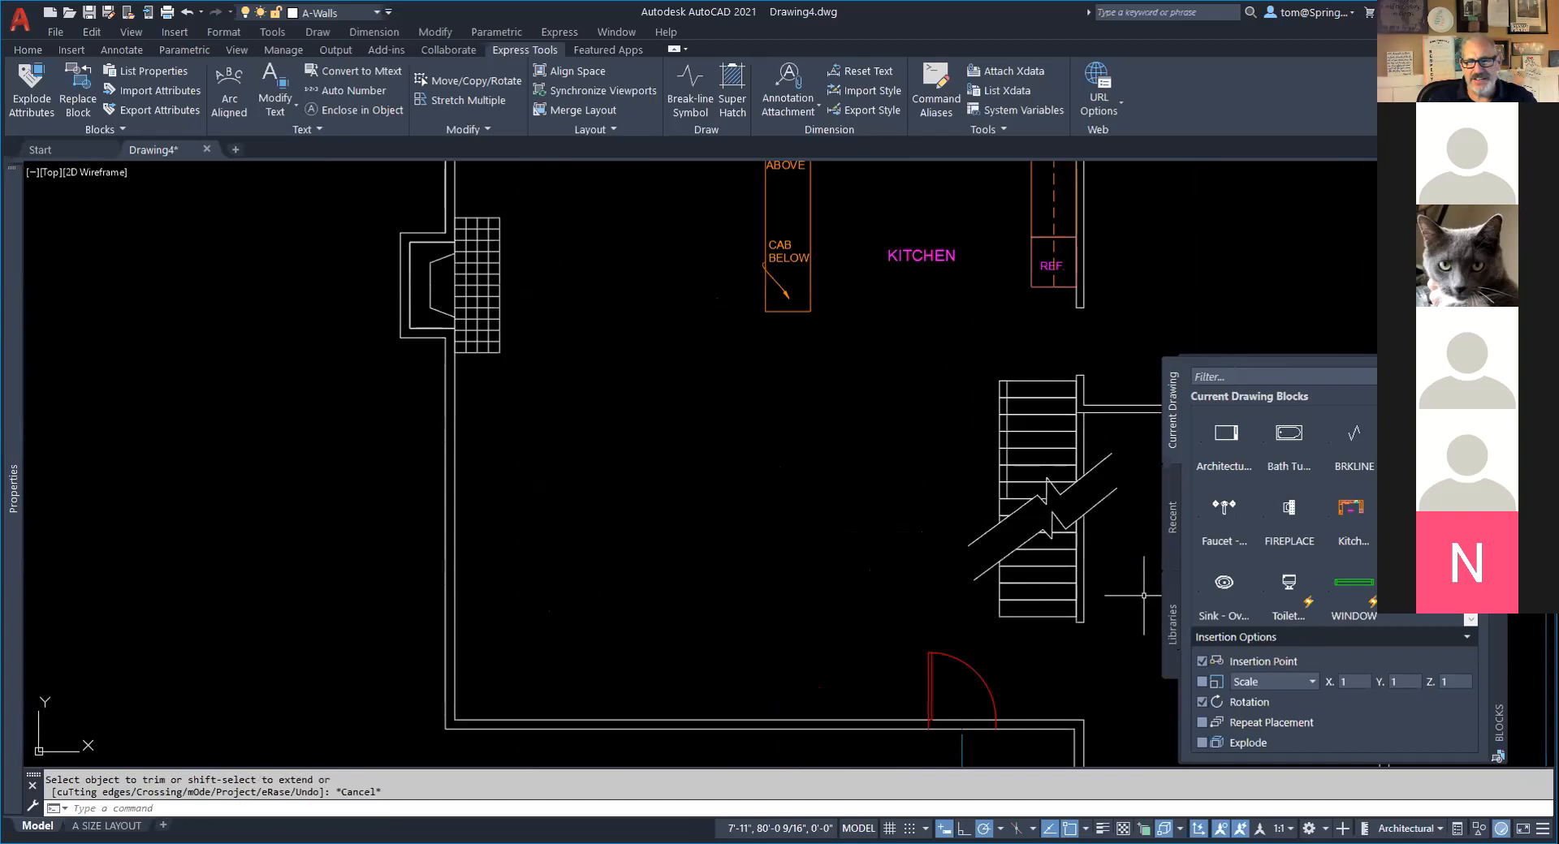
# Try the front door's swing at Open 30° and Open 45°, and return it to Open 90°.
pyautogui.moveTo(1144, 595); pyautogui.dragTo(816, 590, button='middle')
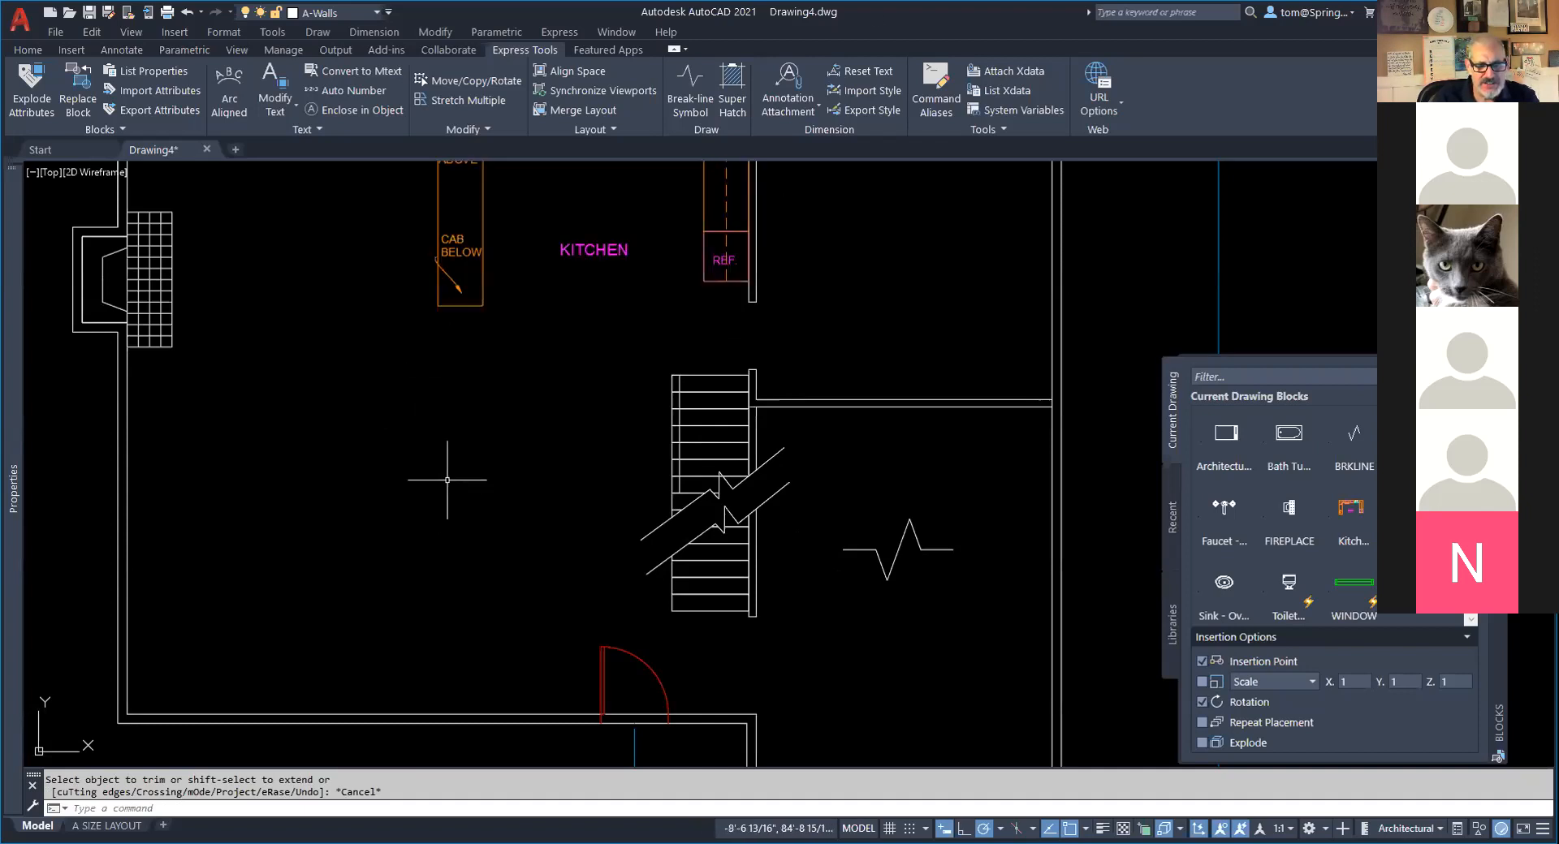
pyautogui.scroll(-3, 446, 479)
pyautogui.moveTo(454, 479); pyautogui.dragTo(581, 414, button='middle')
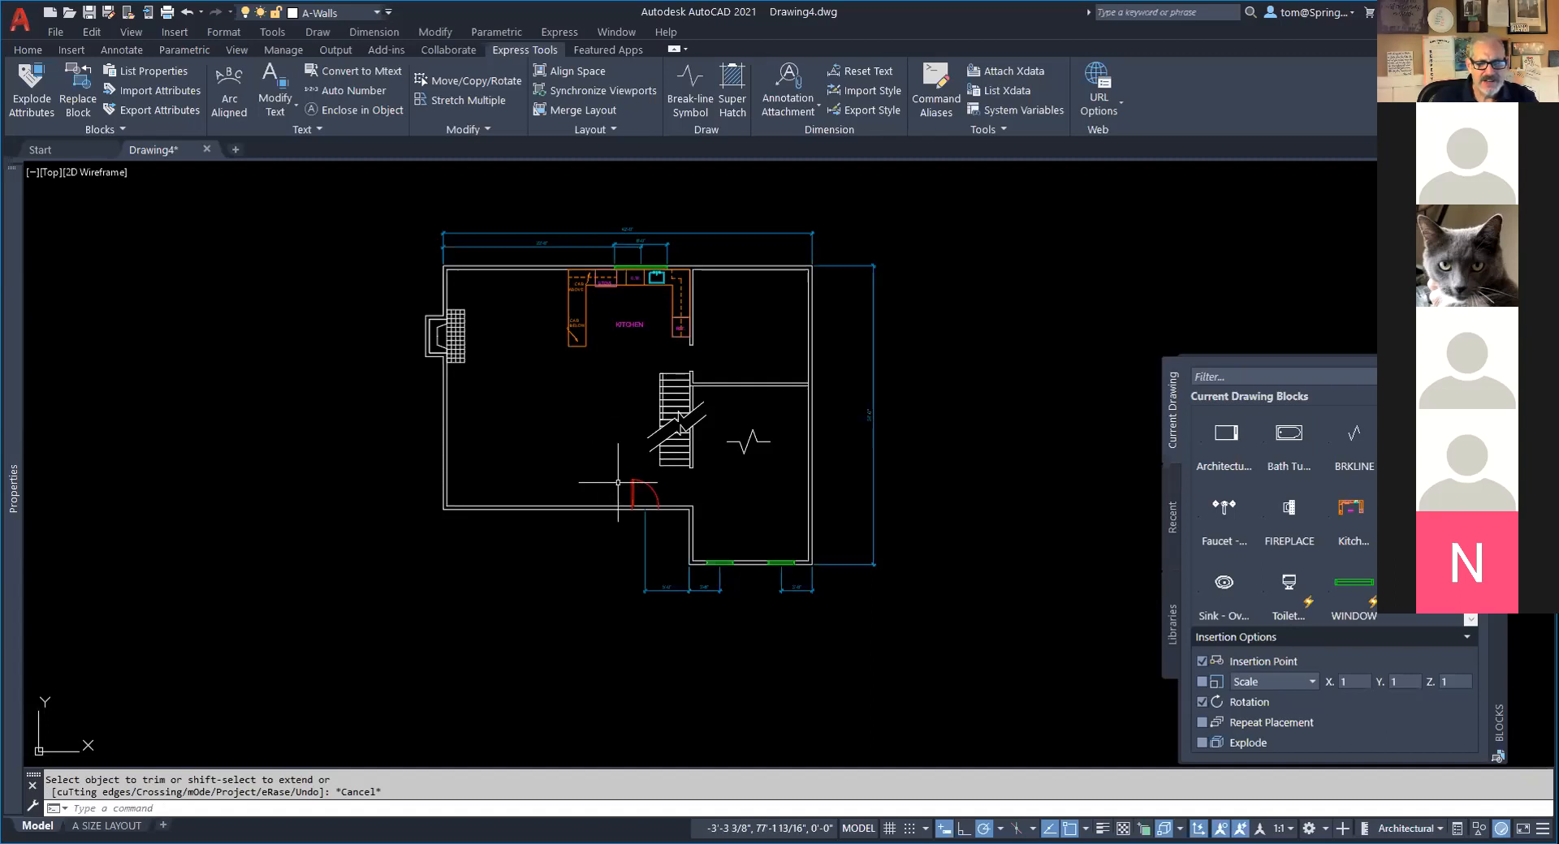
pyautogui.scroll(6, 664, 494)
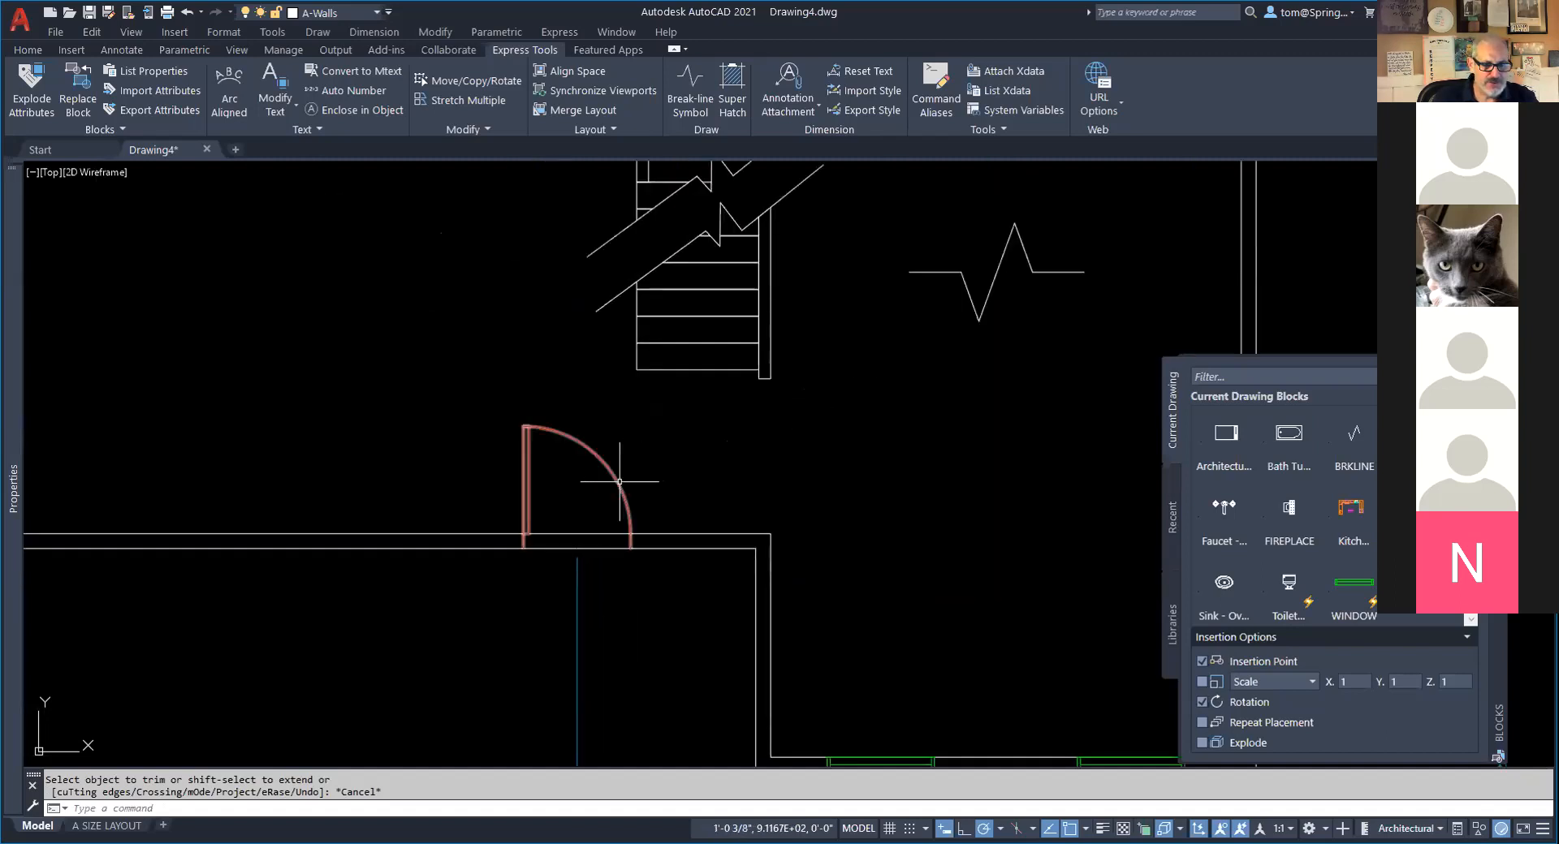
pyautogui.click(624, 483)
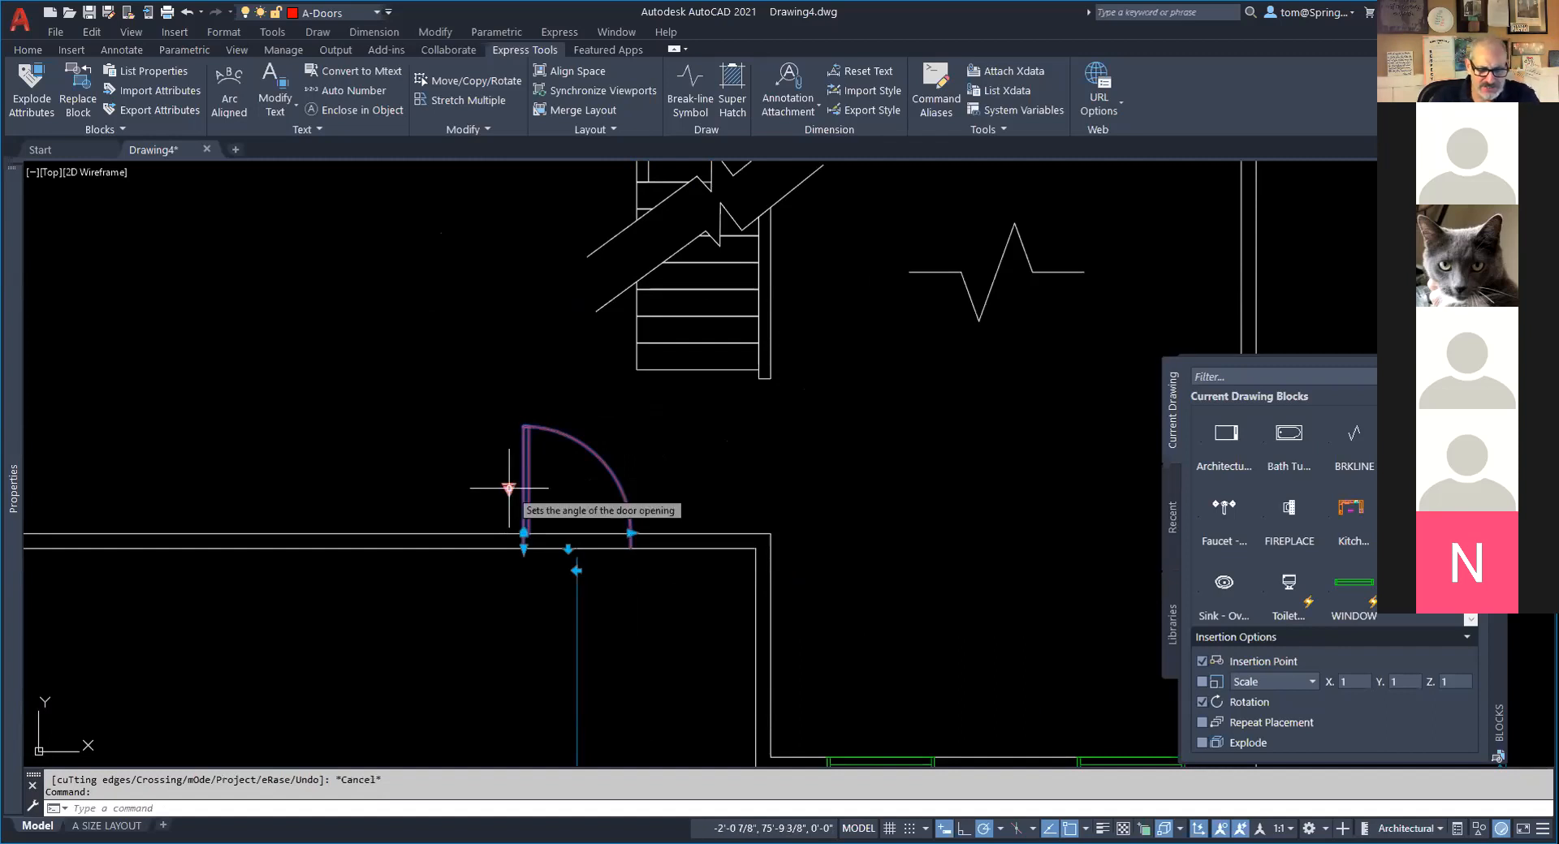
pyautogui.click(508, 489)
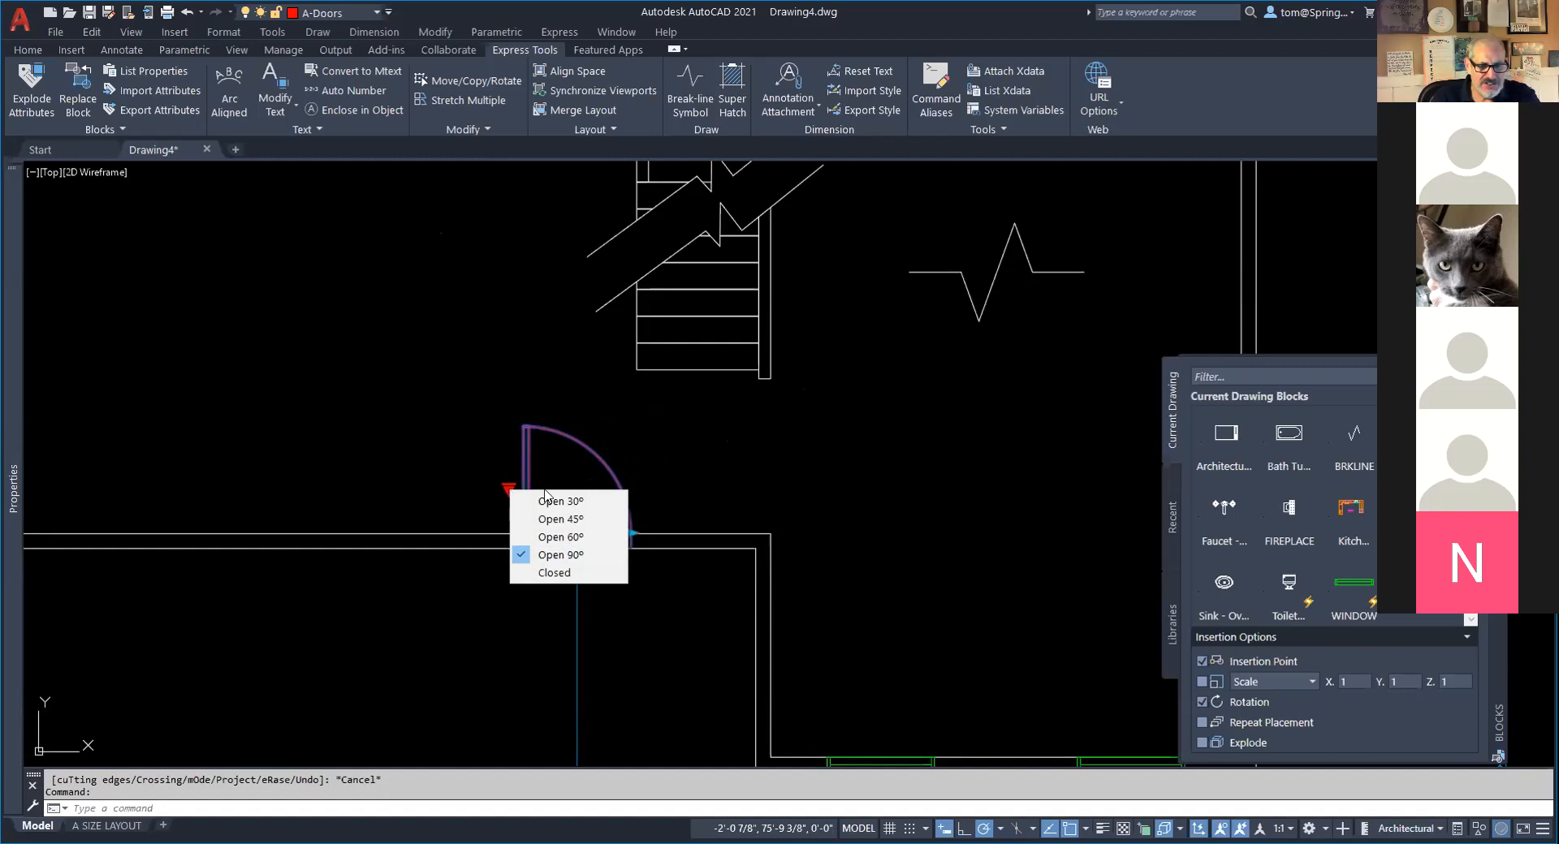
pyautogui.click(548, 500)
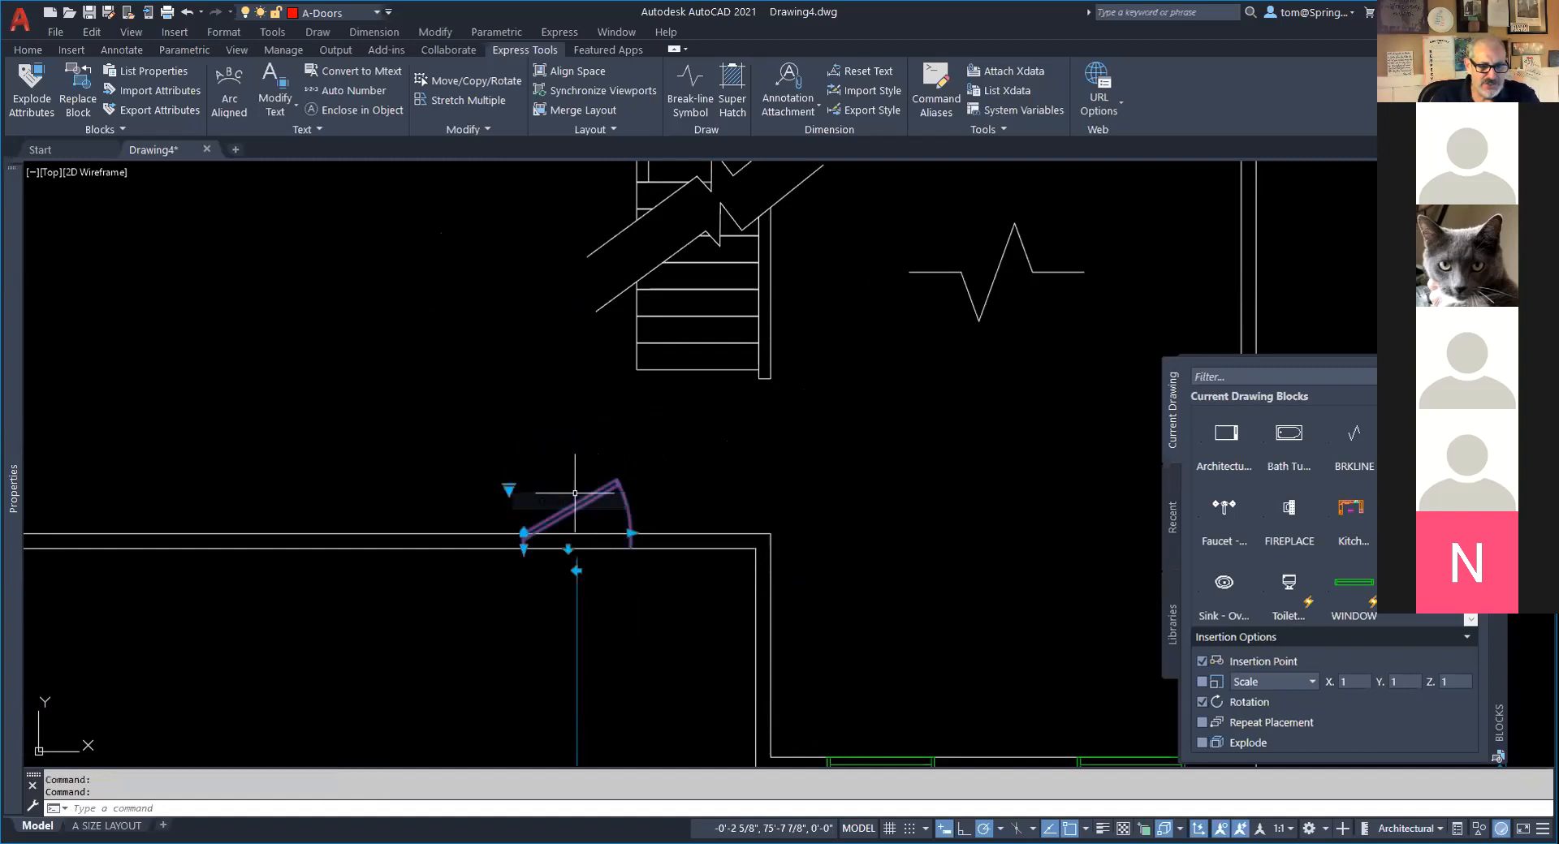
pyautogui.click(508, 488)
pyautogui.click(524, 520)
pyautogui.click(508, 487)
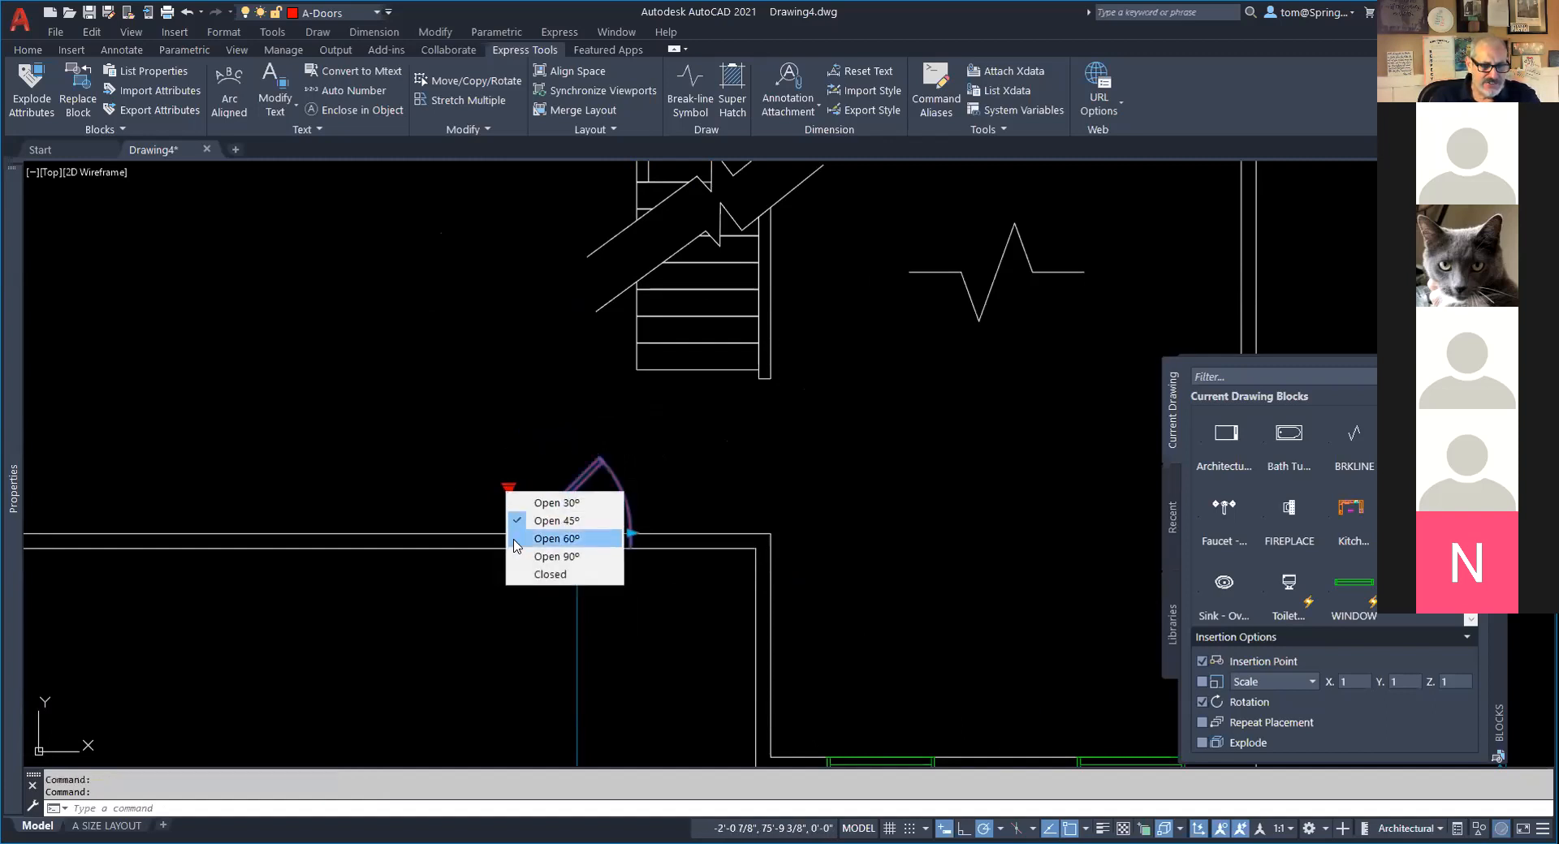
pyautogui.click(523, 557)
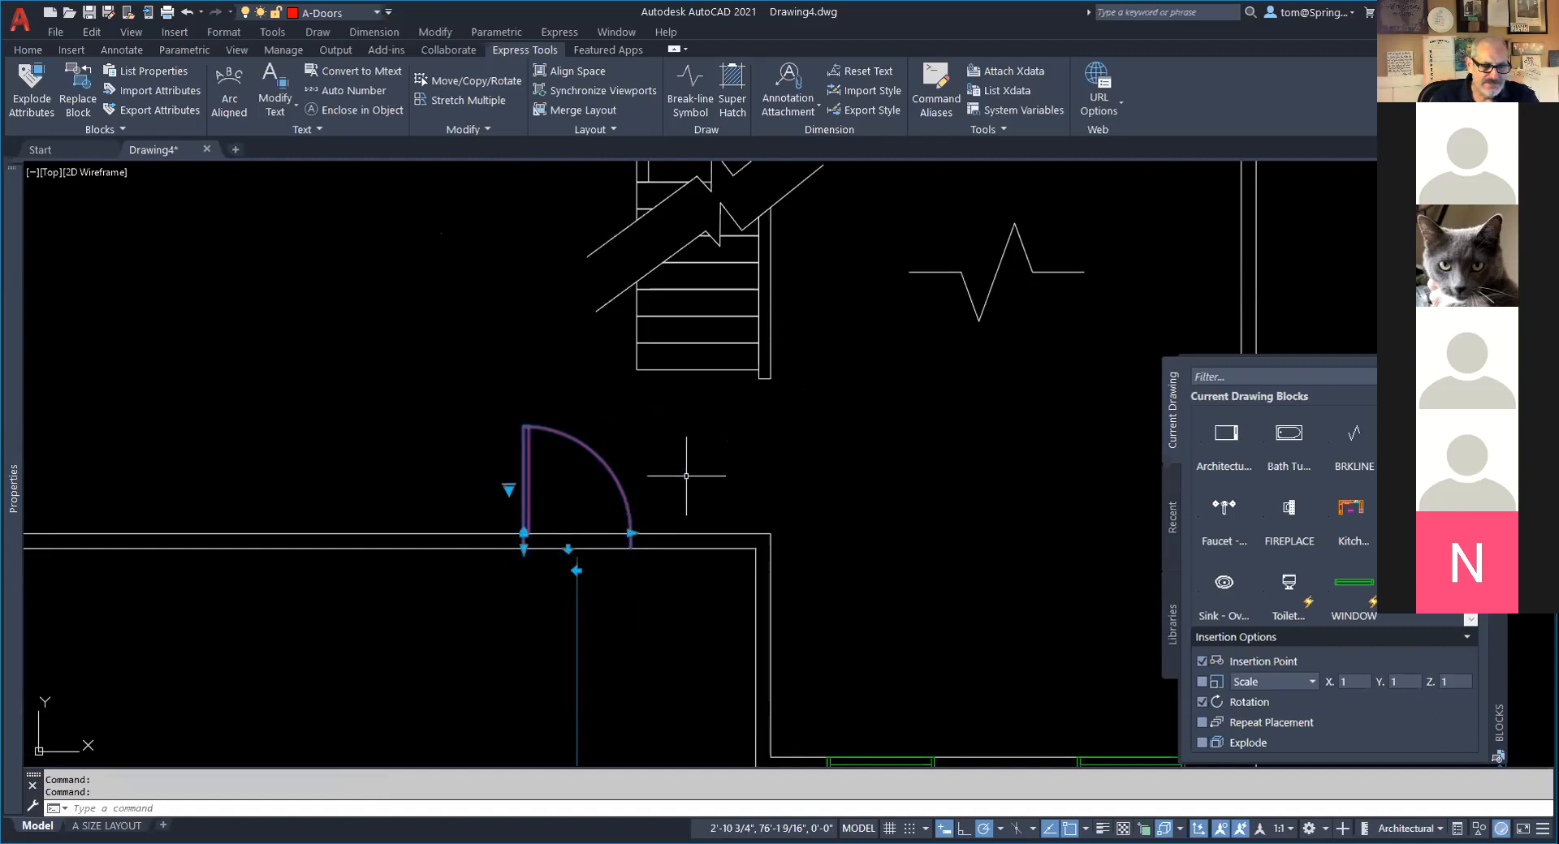
pyautogui.click(631, 533)
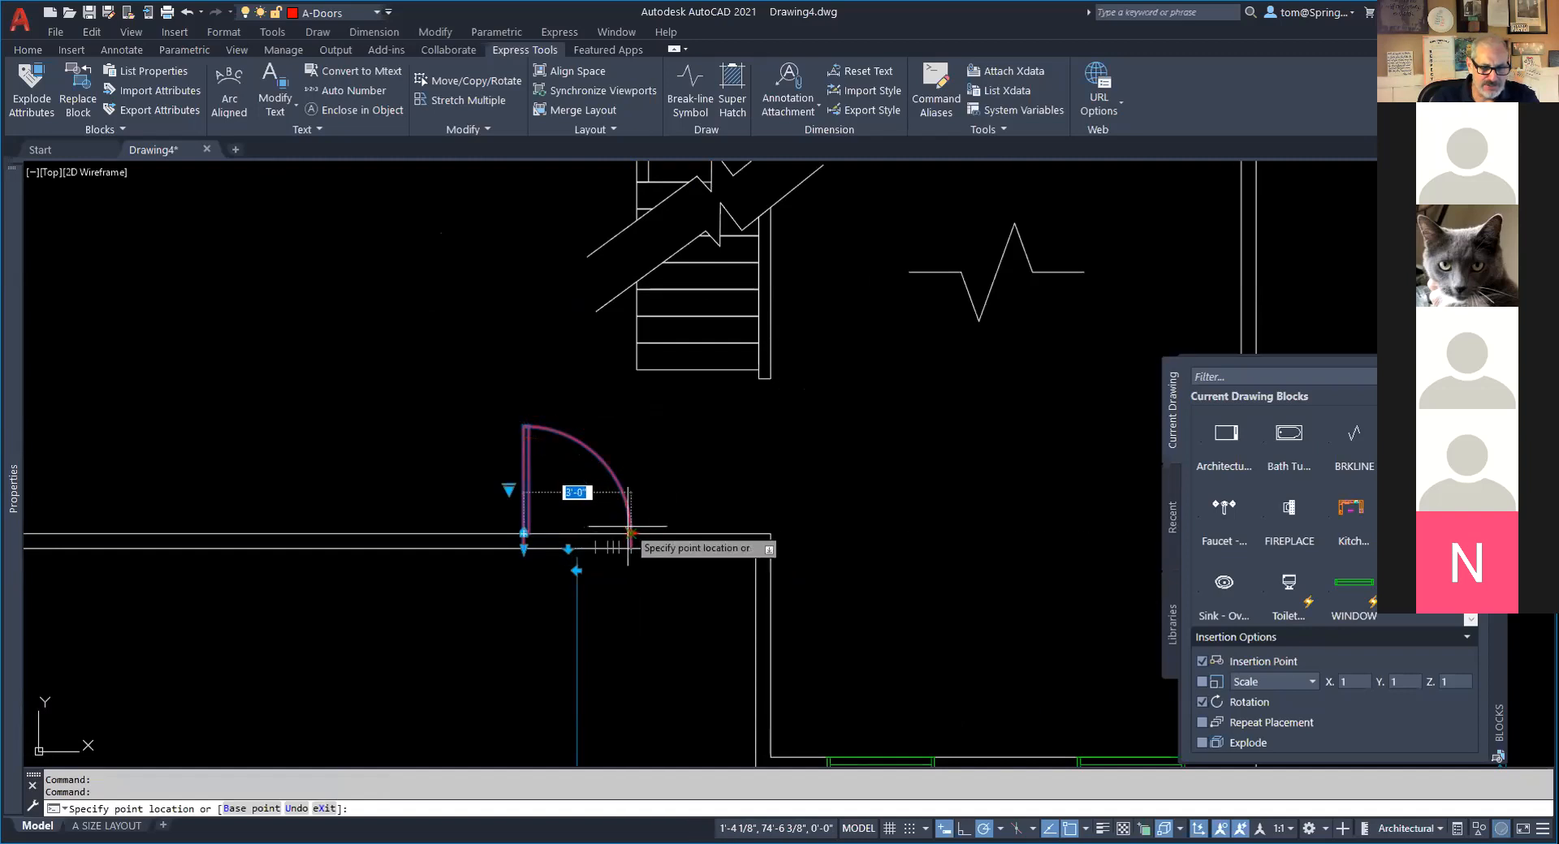
pyautogui.press('Escape')
pyautogui.press('Escape')
# Make the Dimensions layer current.
pyautogui.scroll(-2, 671, 608)
pyautogui.scroll(-1, 670, 608)
pyautogui.moveTo(663, 613)
pyautogui.mouseDown(button='middle')
pyautogui.moveTo(606, 558)
pyautogui.moveTo(604, 529)
pyautogui.mouseUp(button='middle')
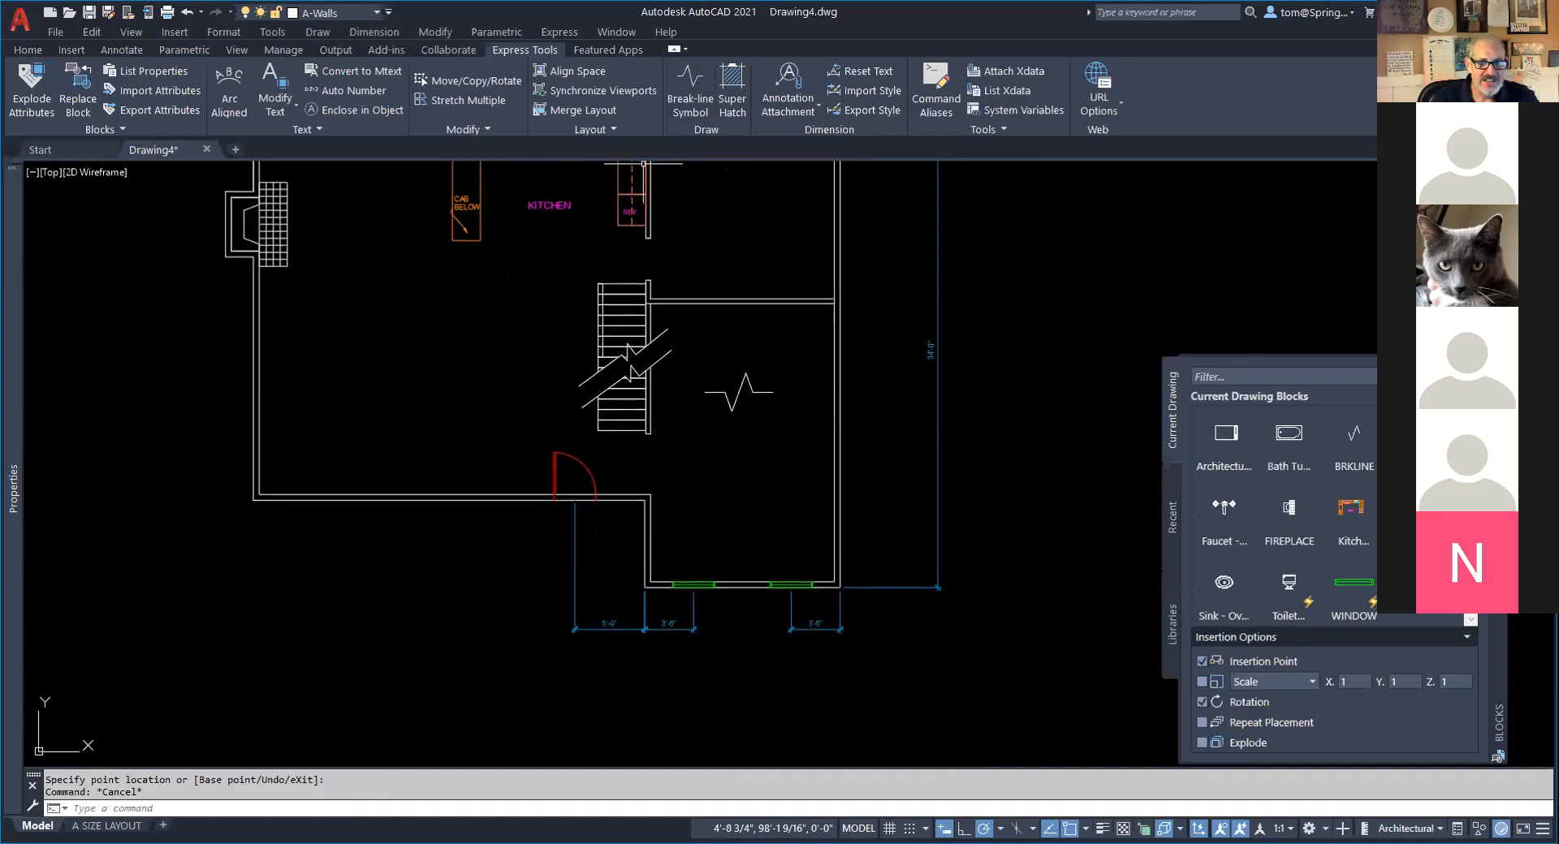
pyautogui.click(28, 51)
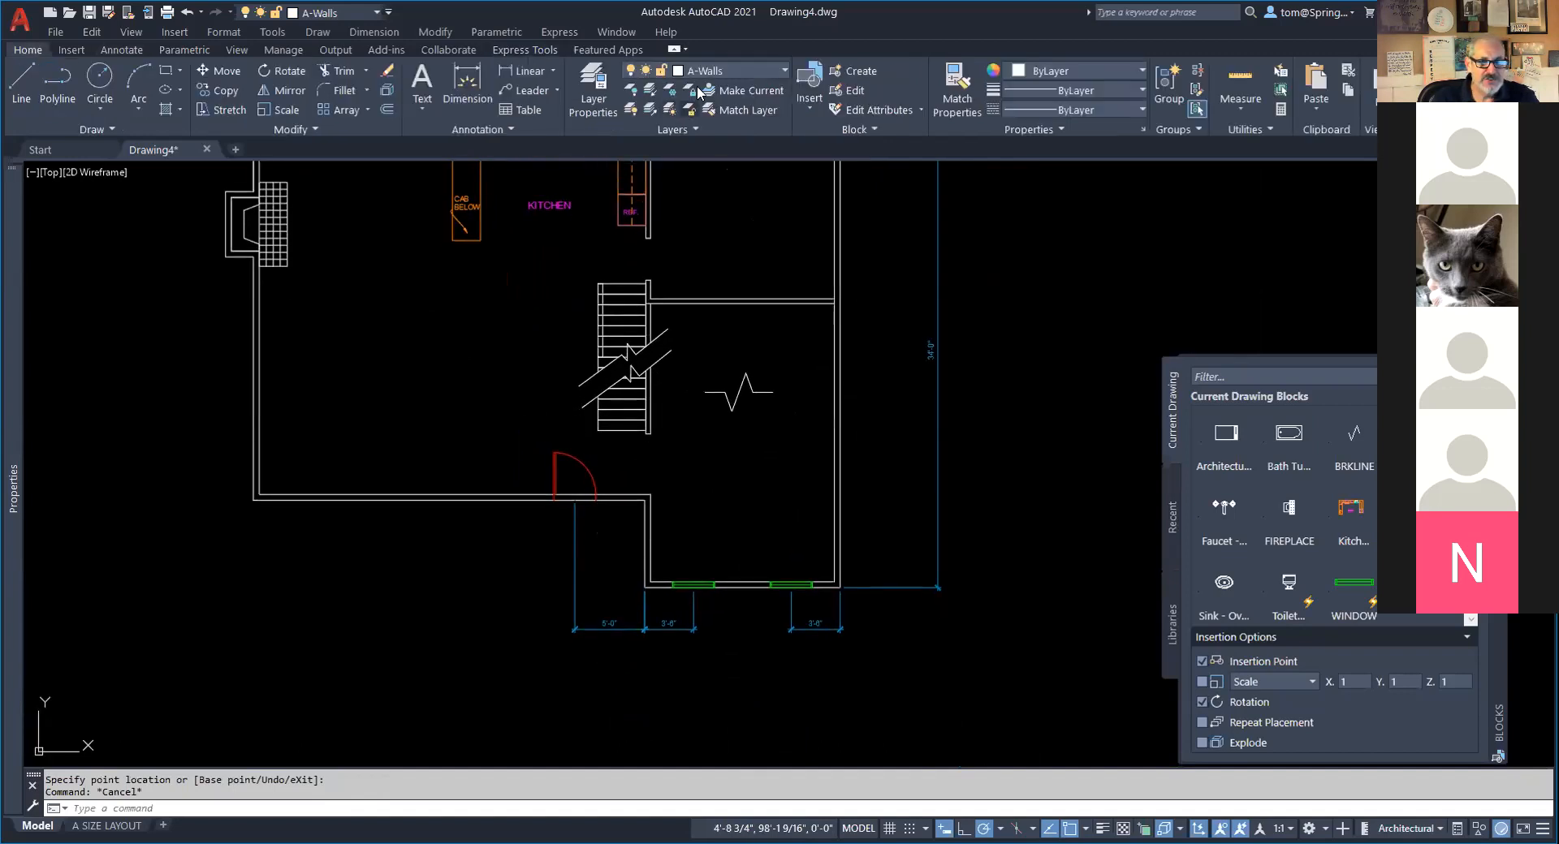
pyautogui.click(784, 71)
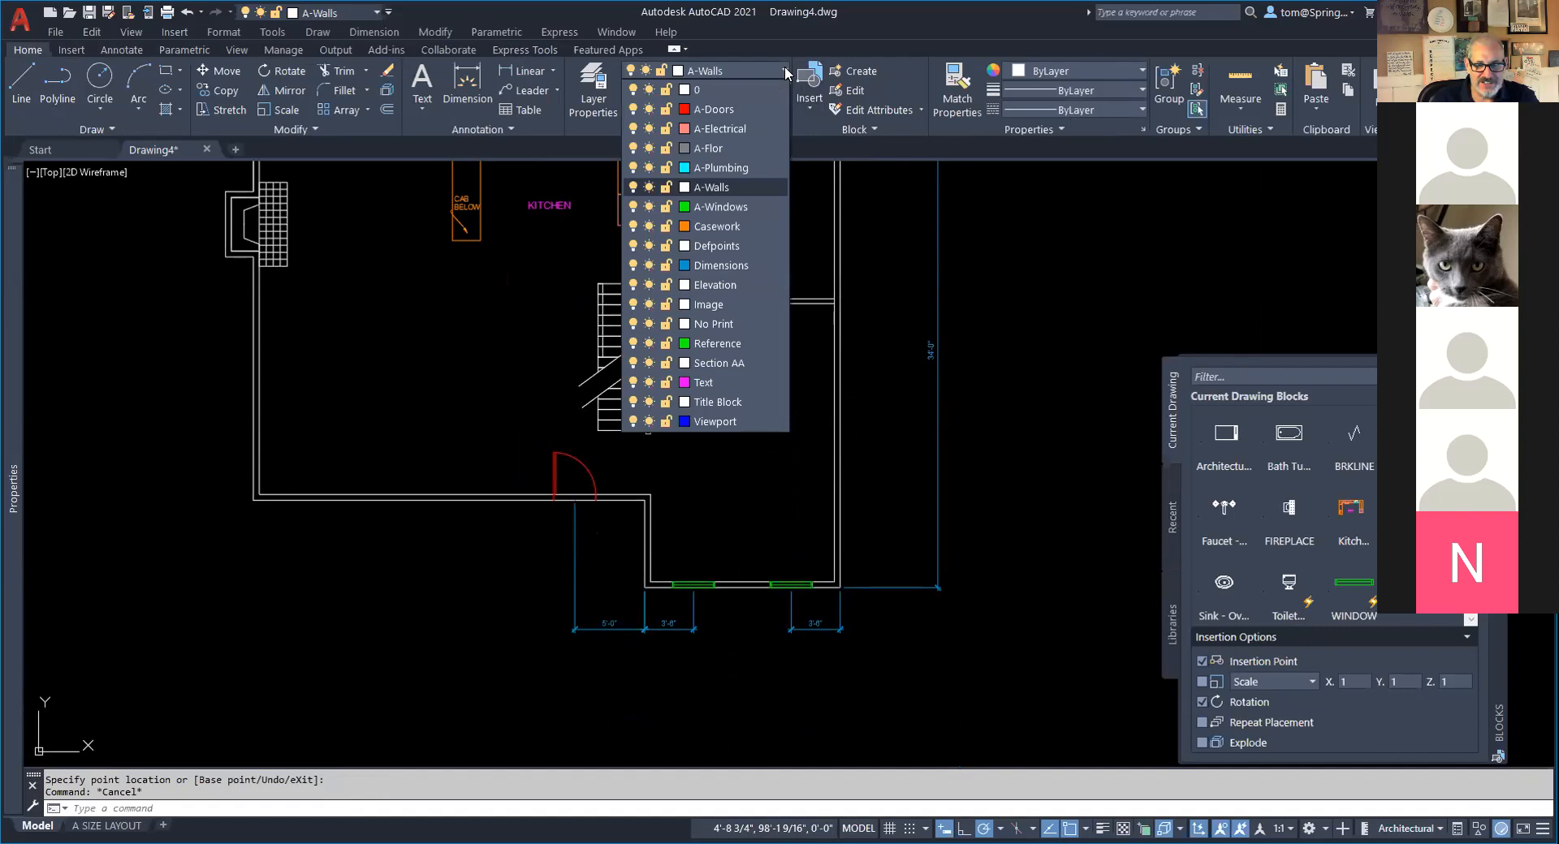
pyautogui.click(718, 266)
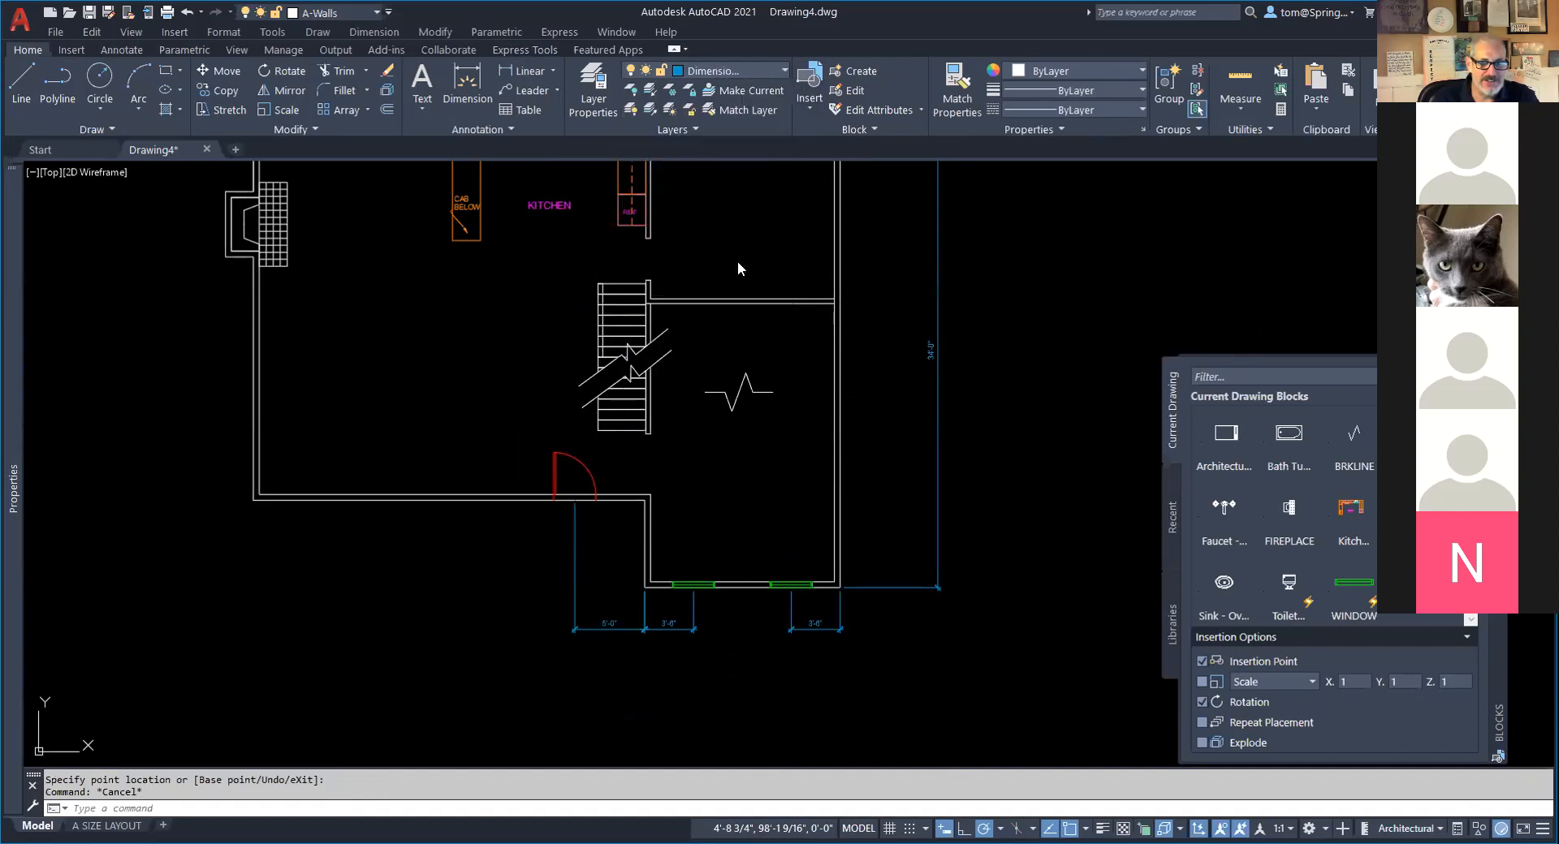
# Add a horizontal linear dimension across the front door opening, aligned with the row of dimensions below the plan.
pyautogui.click(514, 70)
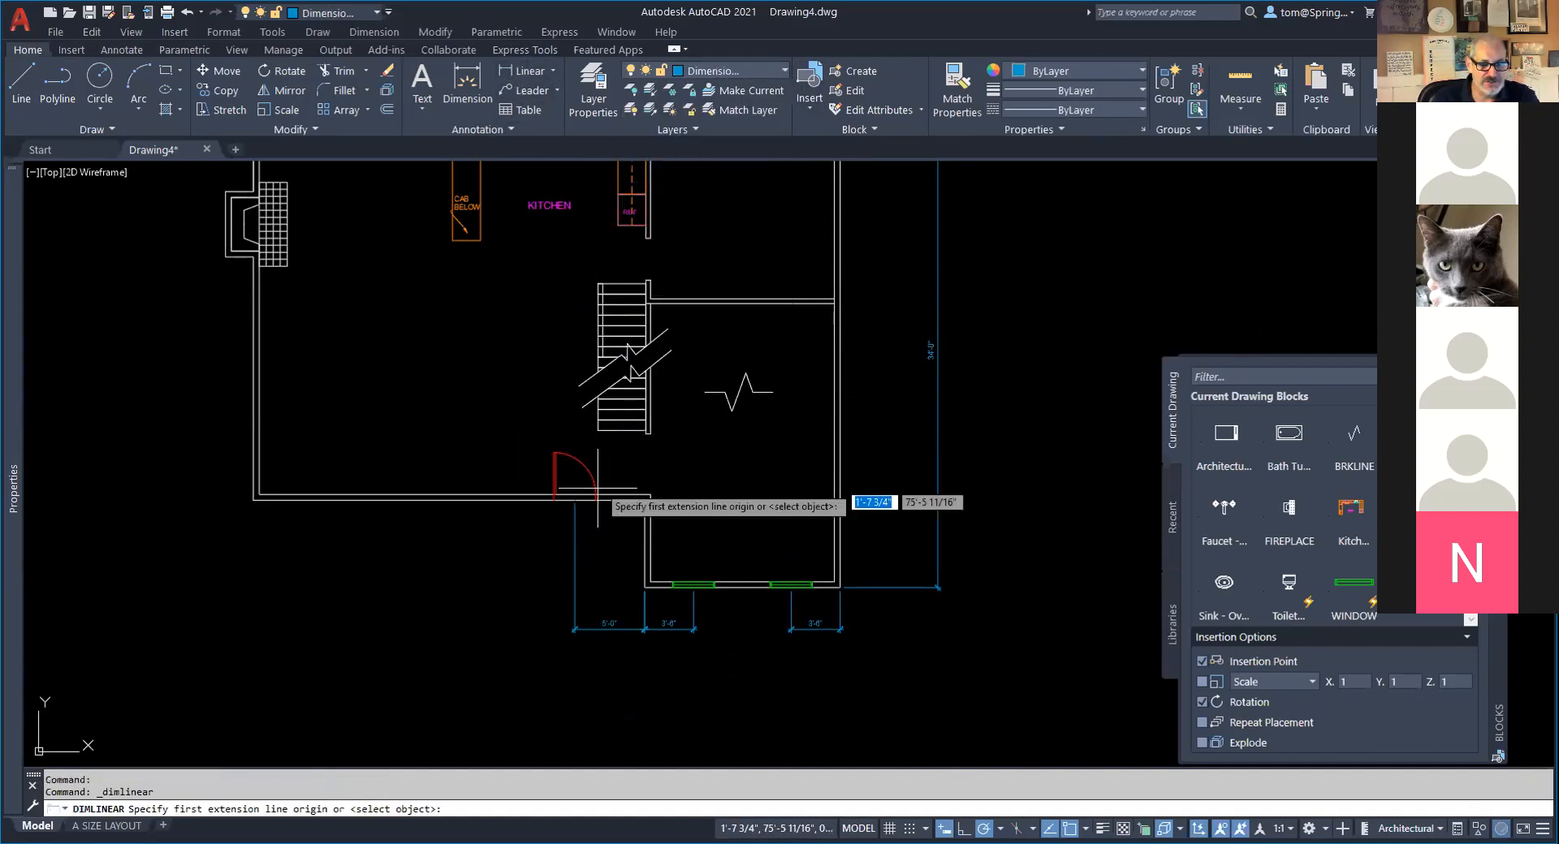
pyautogui.click(553, 495)
pyautogui.click(596, 499)
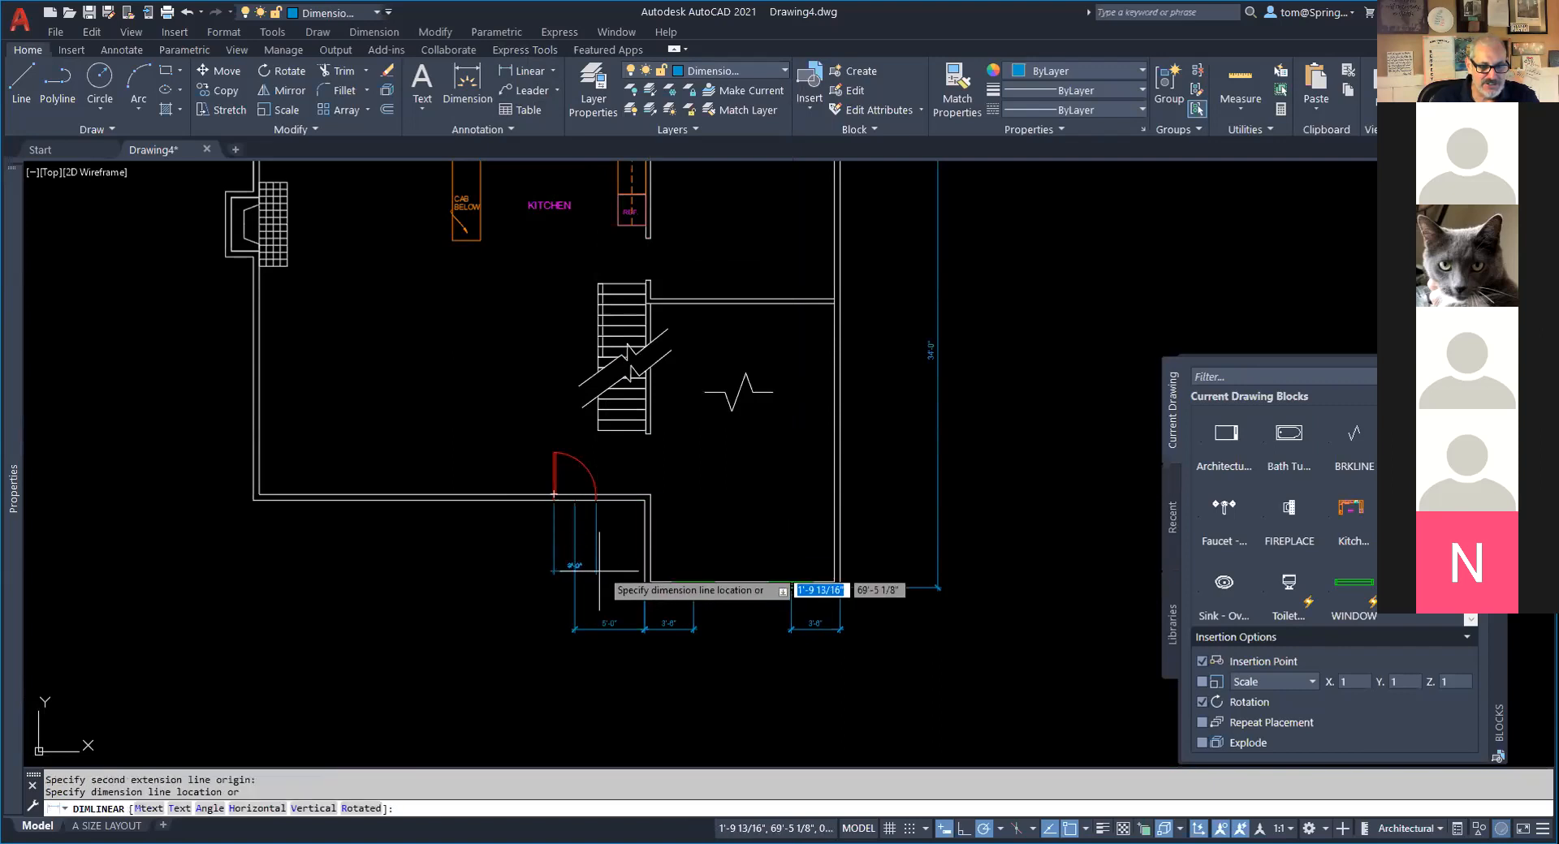
pyautogui.click(593, 630)
pyautogui.press('Escape')
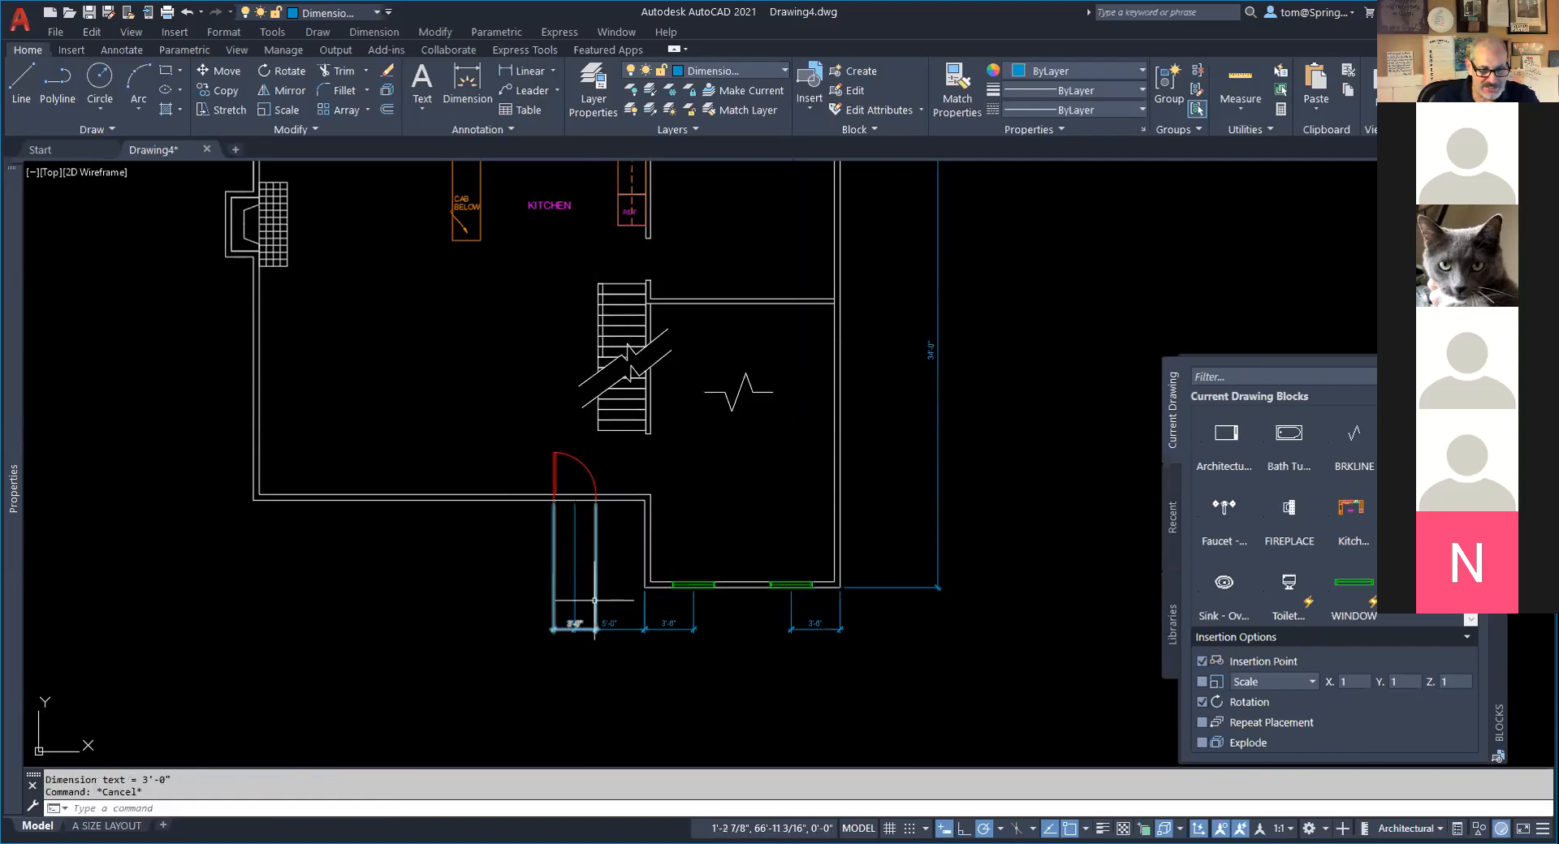
# Shorten the door-centre extension line of the dimension to the wall corner so it starts level with the lowest exterior wall.
pyautogui.scroll(3, 596, 601)
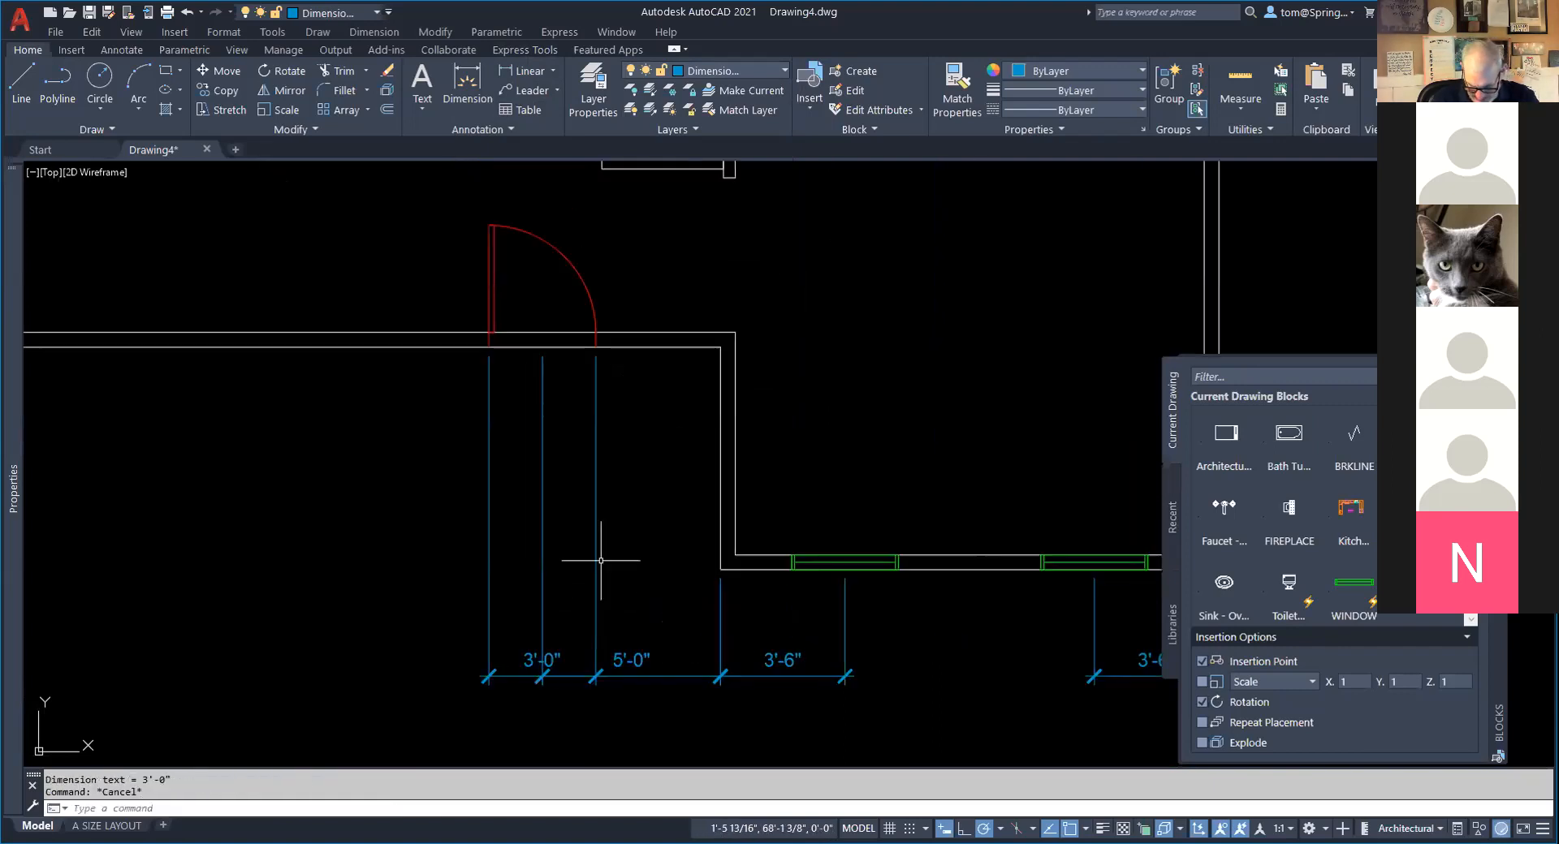
pyautogui.scroll(-3, 600, 515)
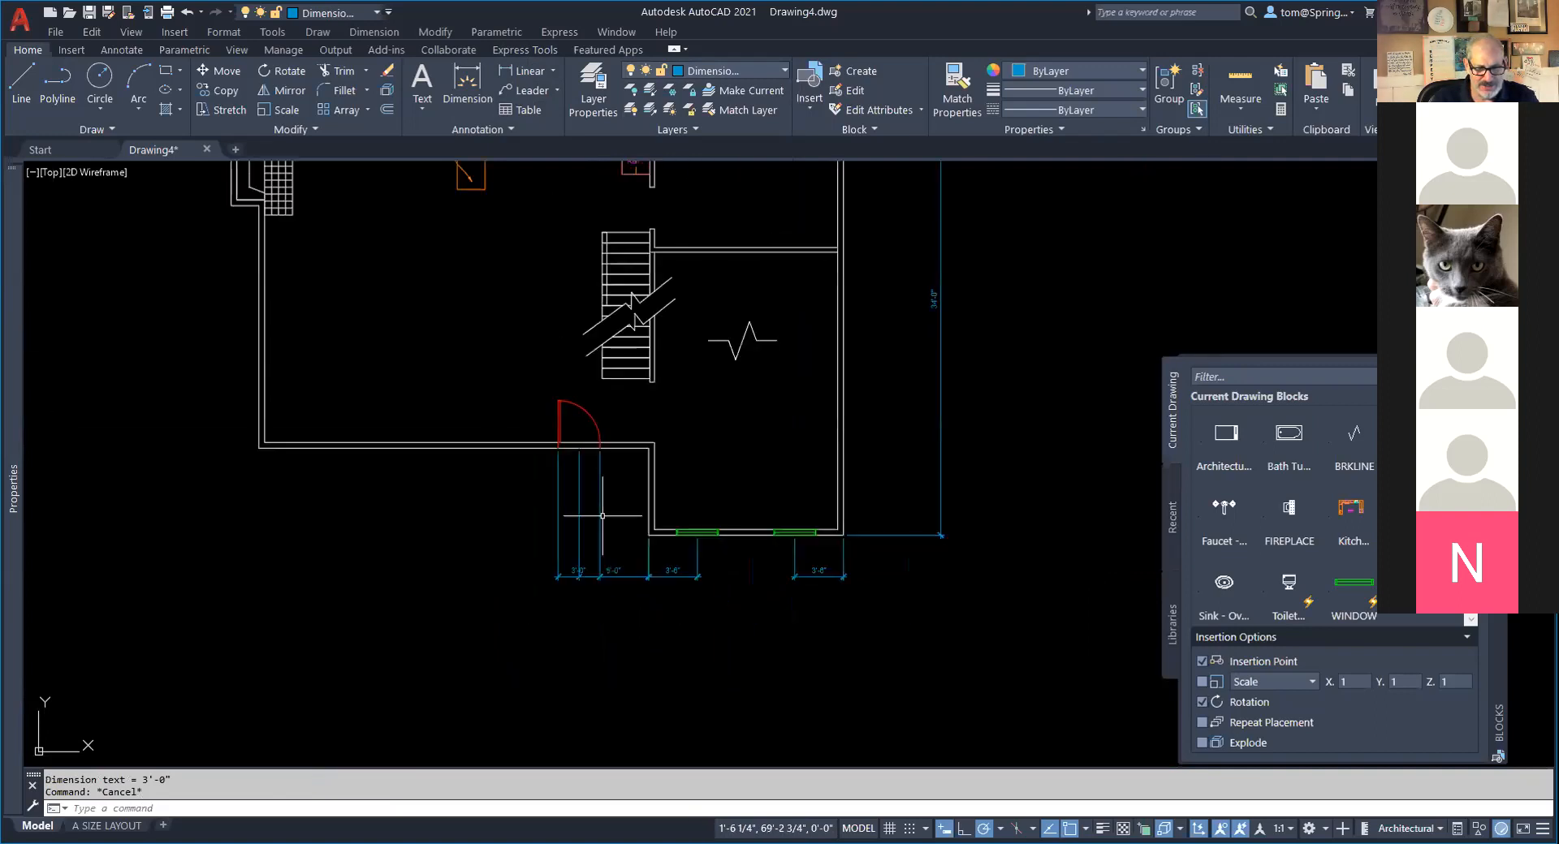
pyautogui.click(578, 505)
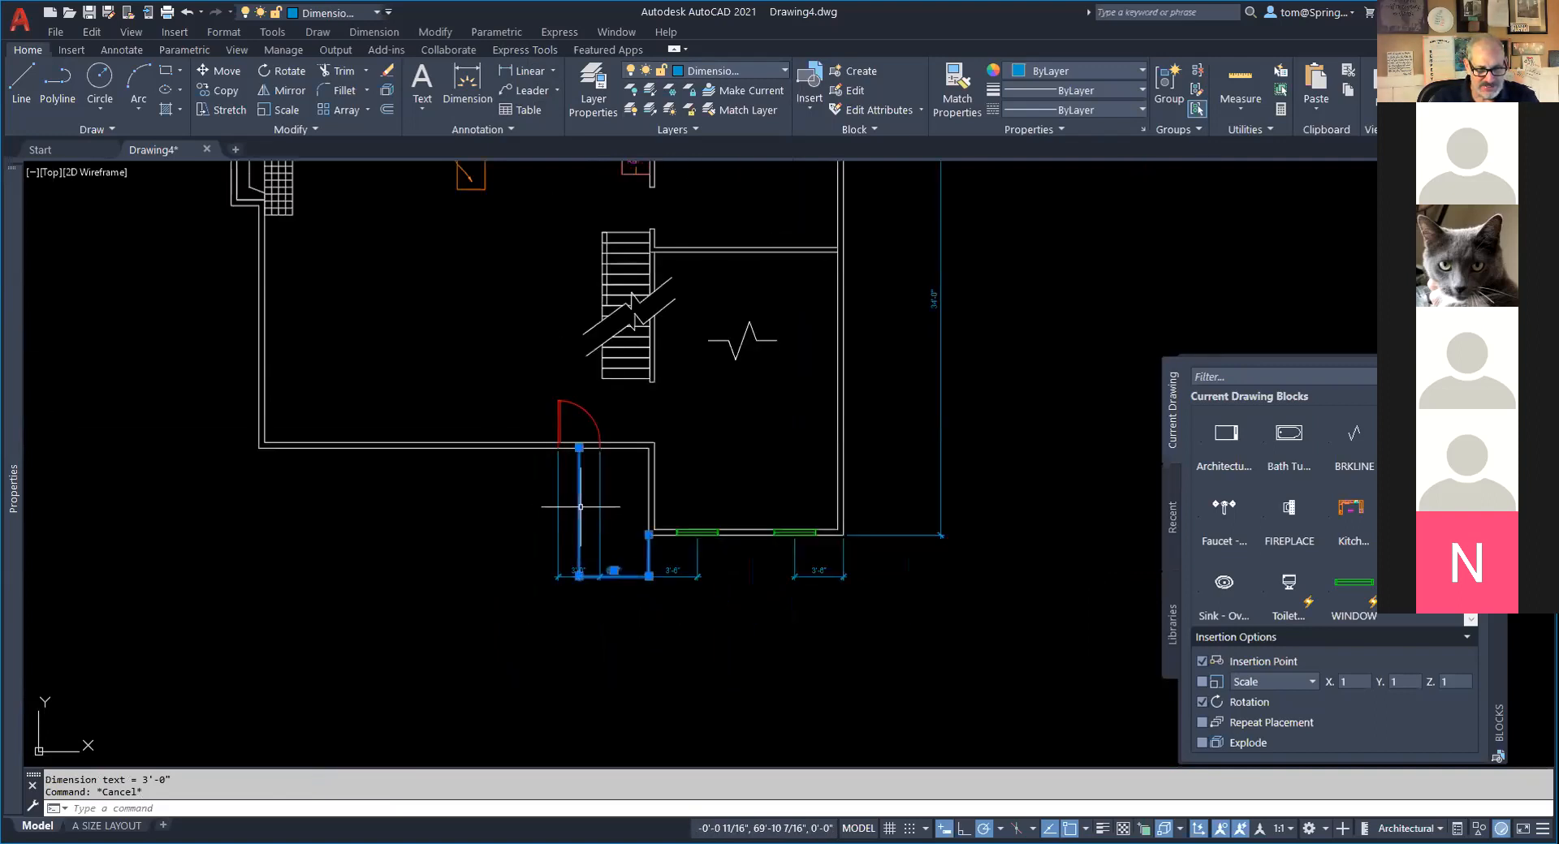
pyautogui.click(579, 447)
pyautogui.click(579, 538)
pyautogui.press('Escape')
# Move the front door's width dimension up to just below the door.
pyautogui.click(599, 529)
pyautogui.click(582, 571)
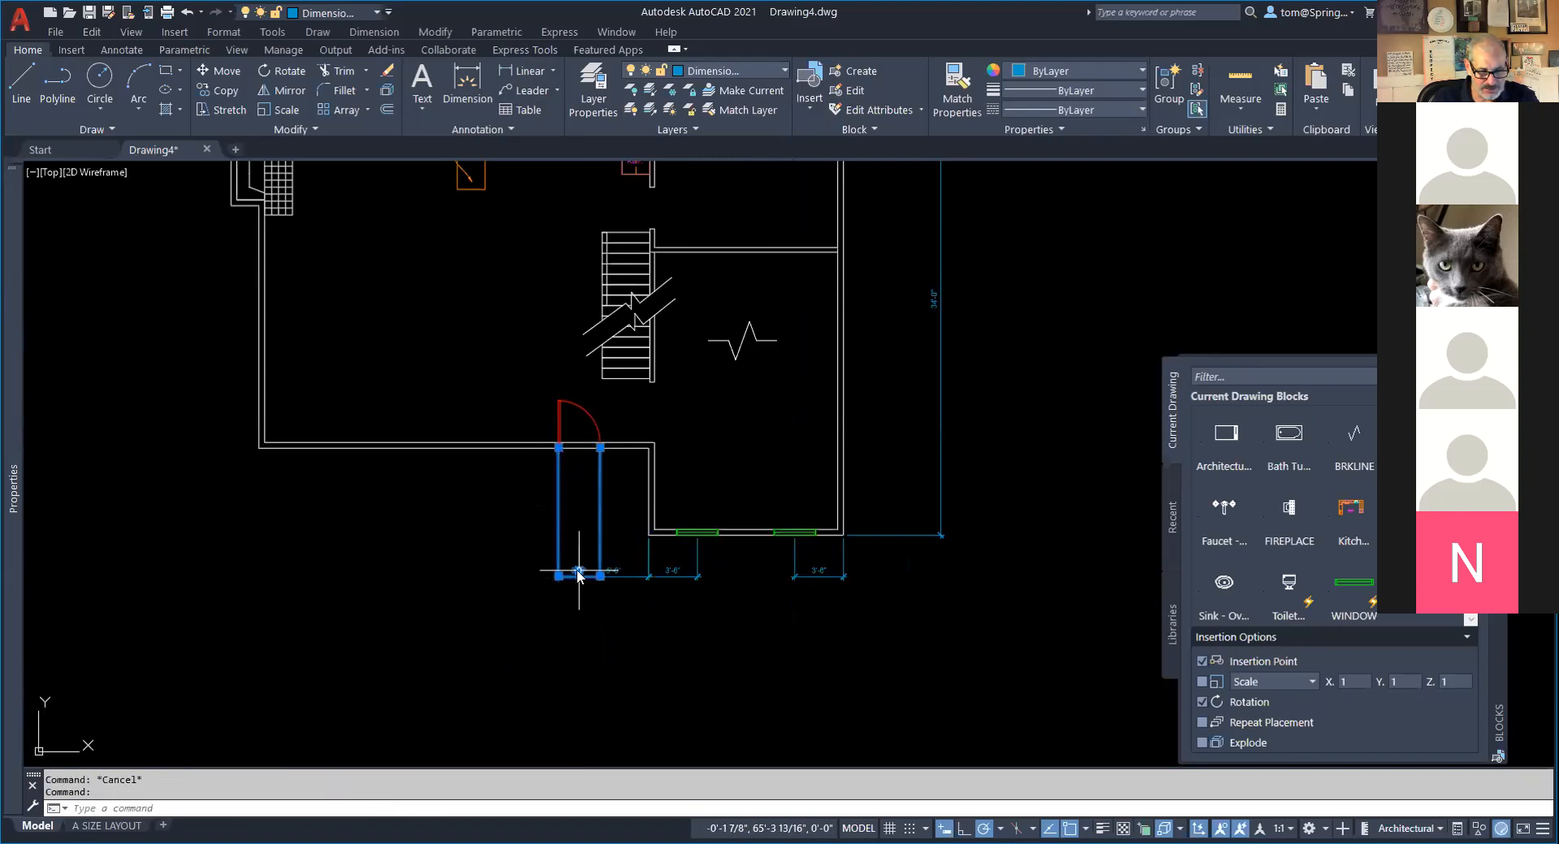
pyautogui.click(578, 485)
pyautogui.press('Escape')
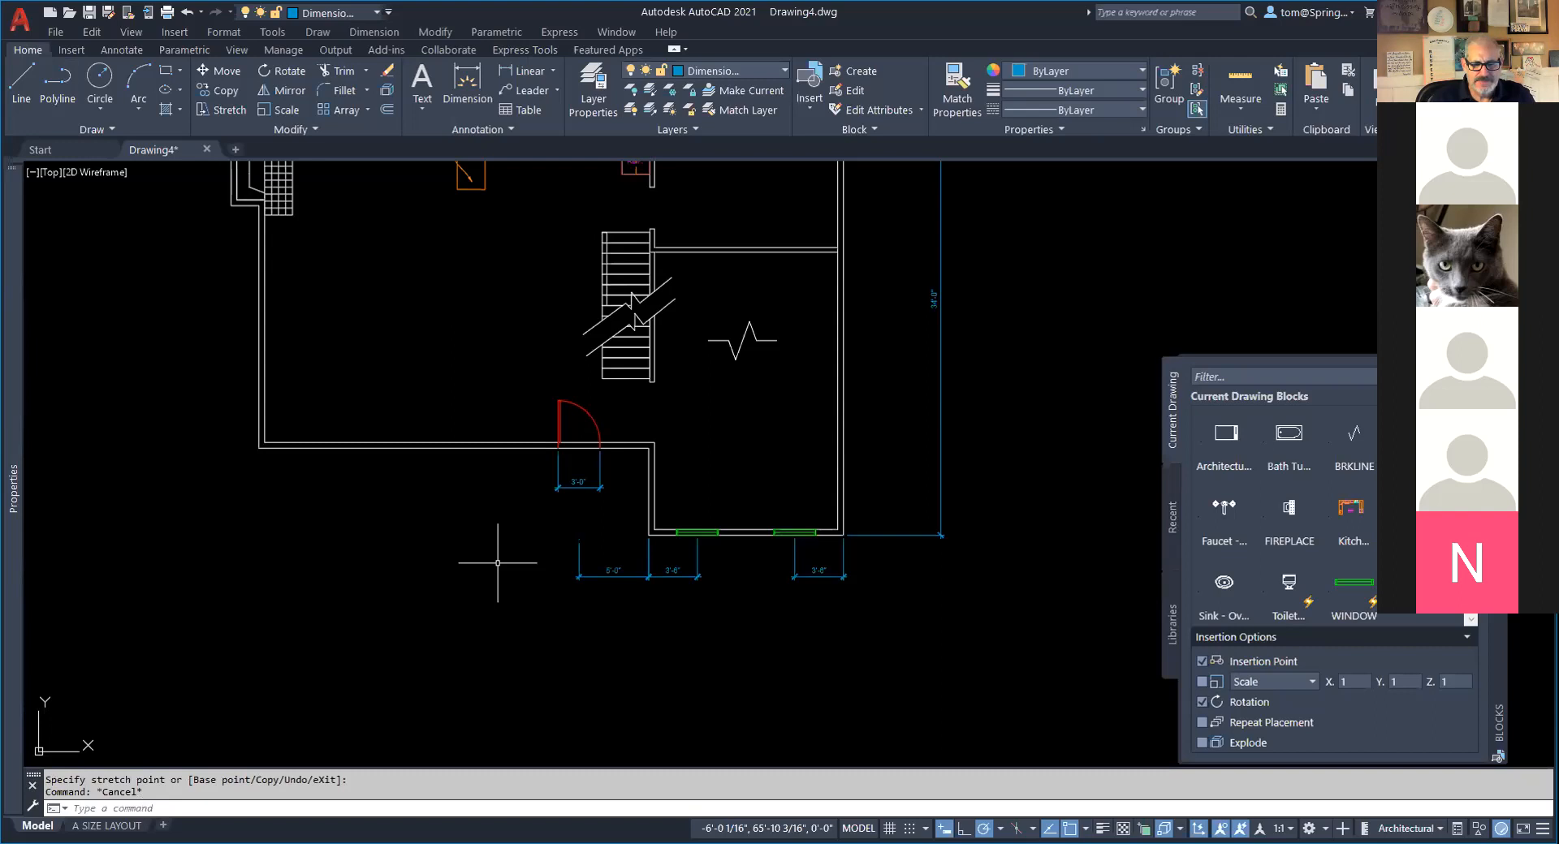
pyautogui.scroll(-5, 498, 562)
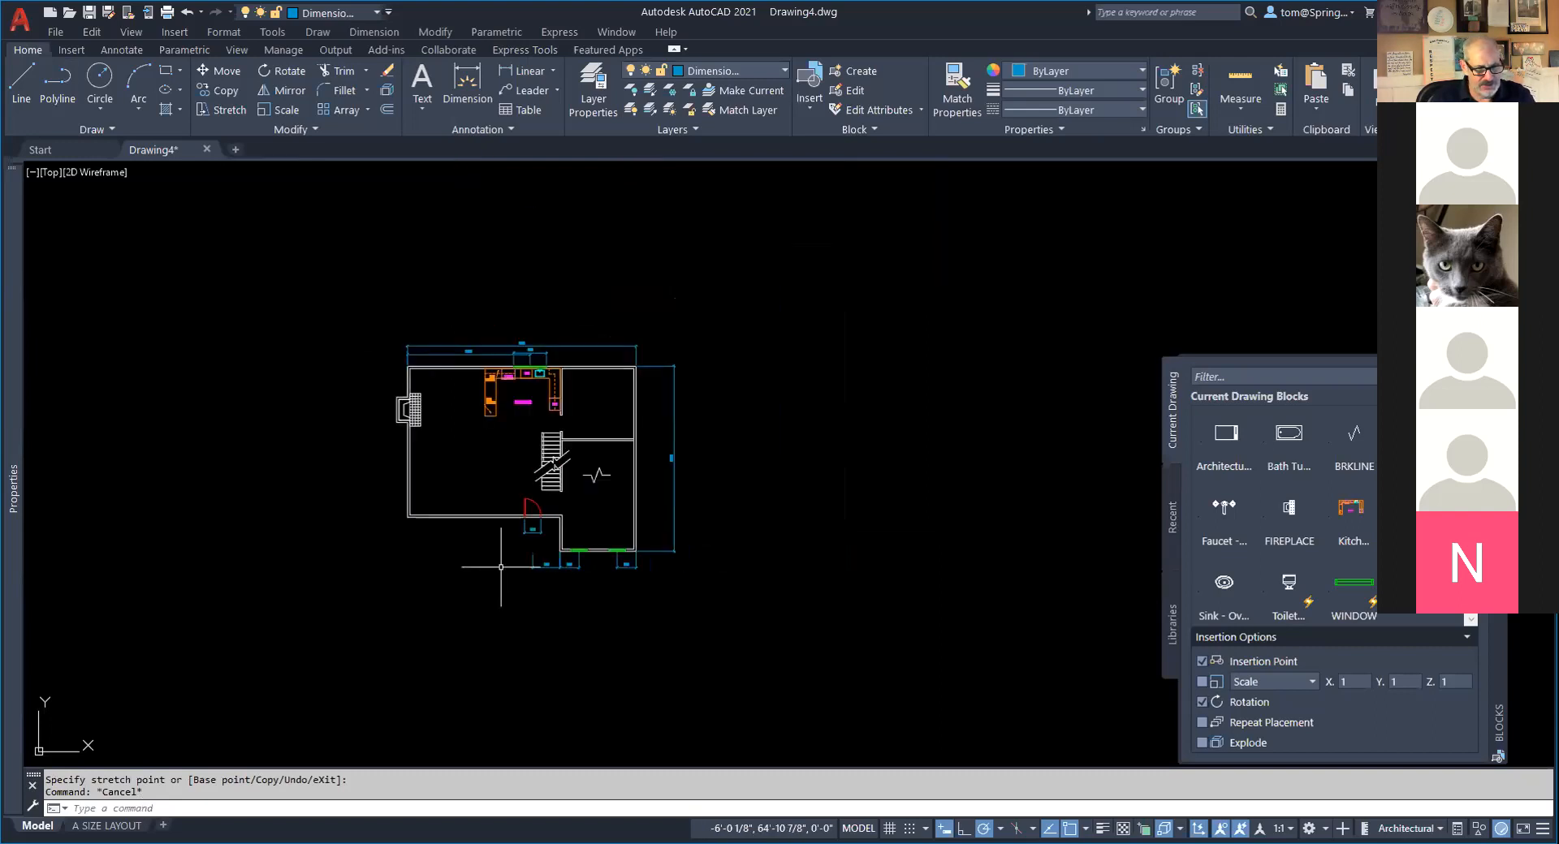
pyautogui.scroll(5, 498, 554)
pyautogui.moveTo(498, 552); pyautogui.dragTo(536, 656, button='middle')
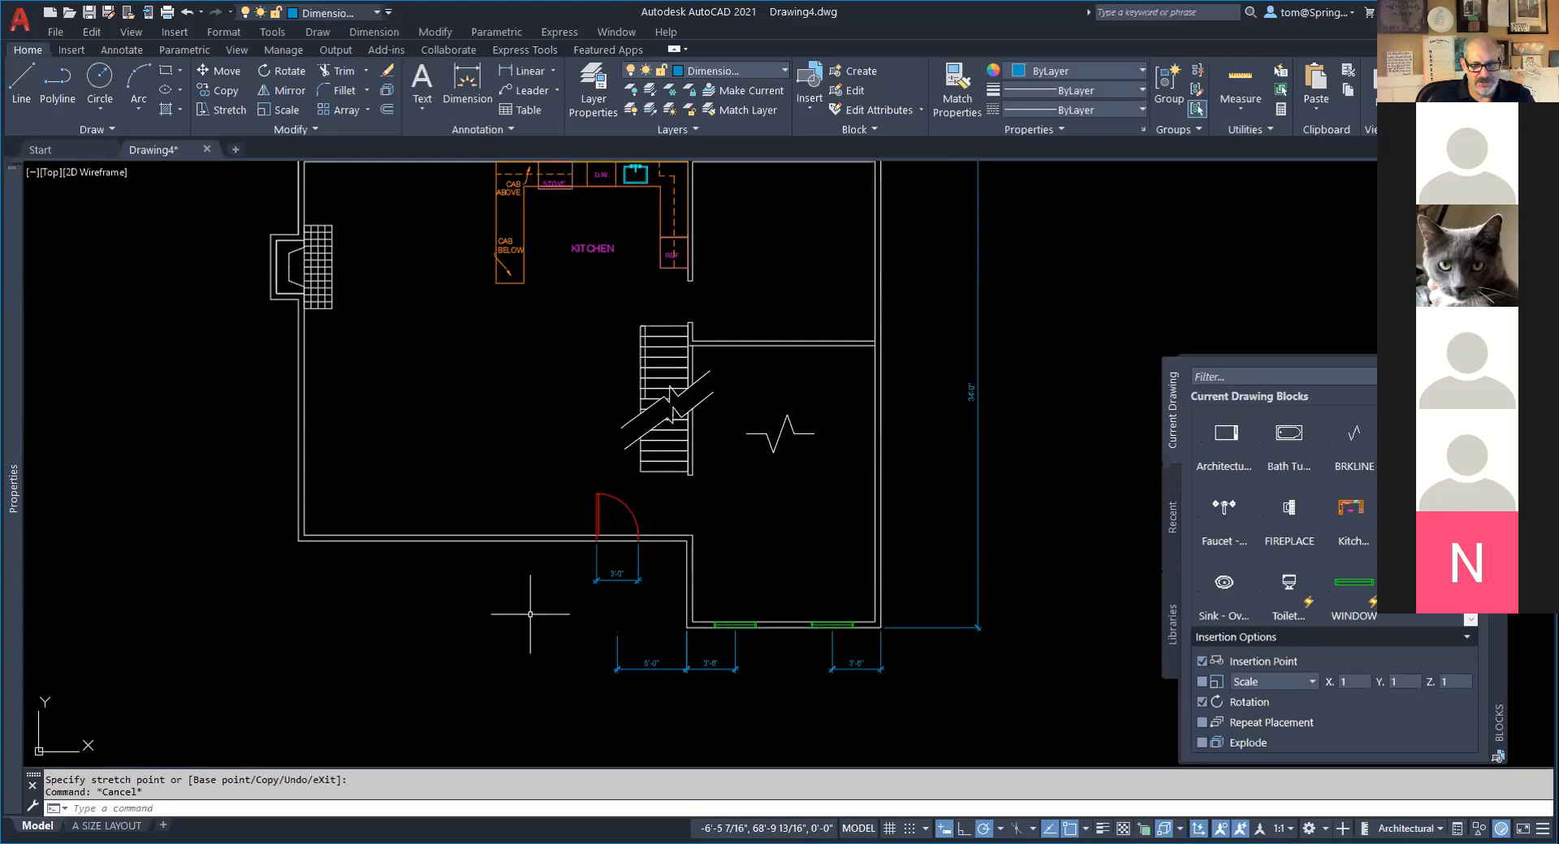
pyautogui.scroll(-2, 530, 614)
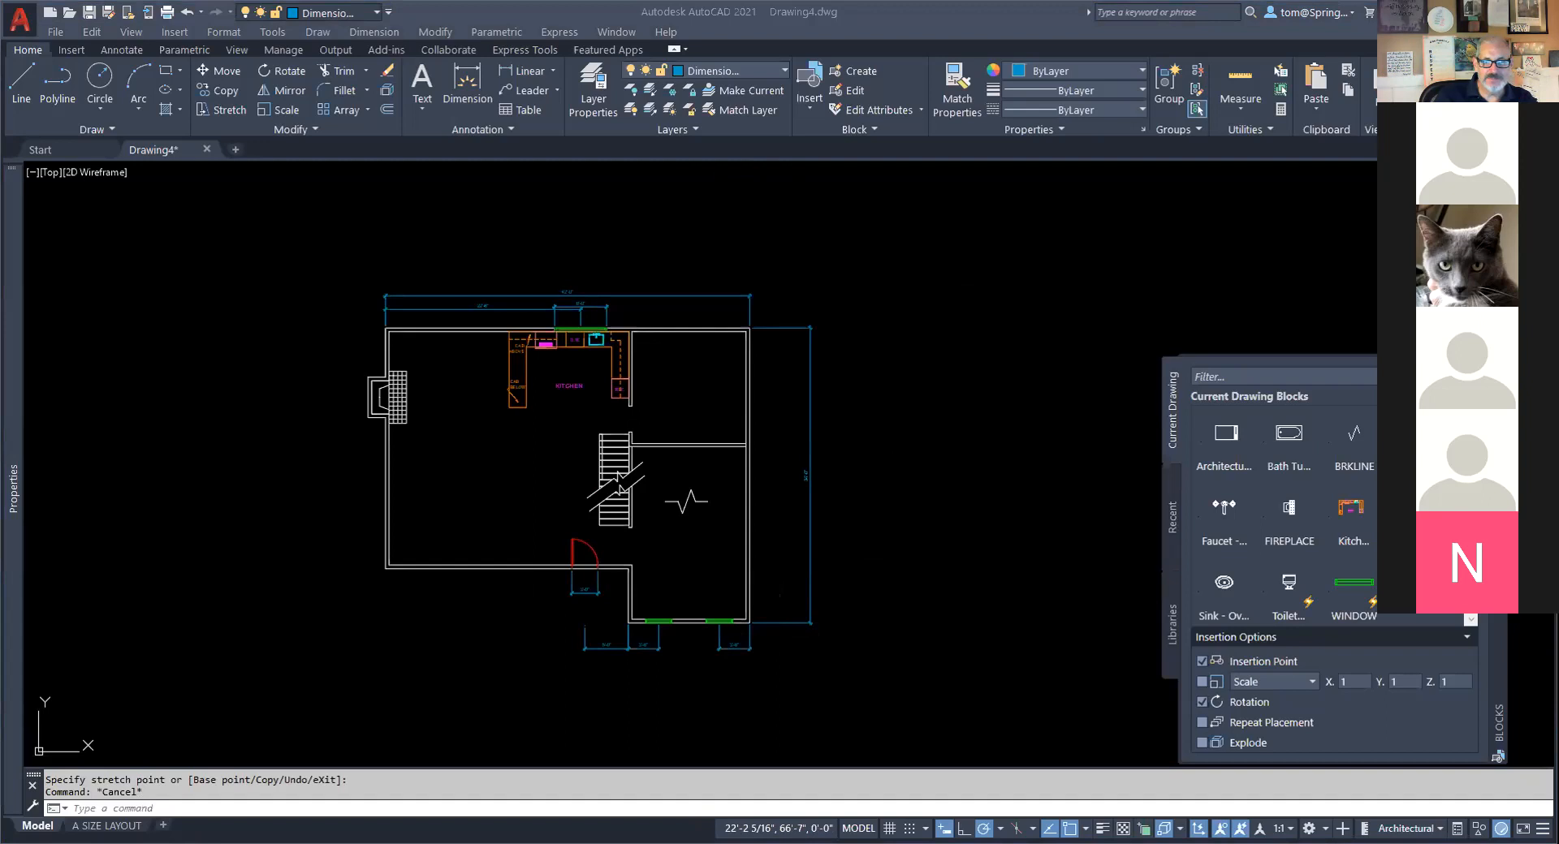
# Switch to Chrome and open the Floor Plan 2 Assignment (Southfield) - Week 4 page on the course site.
pyautogui.hotkey('alt', 'Tab')
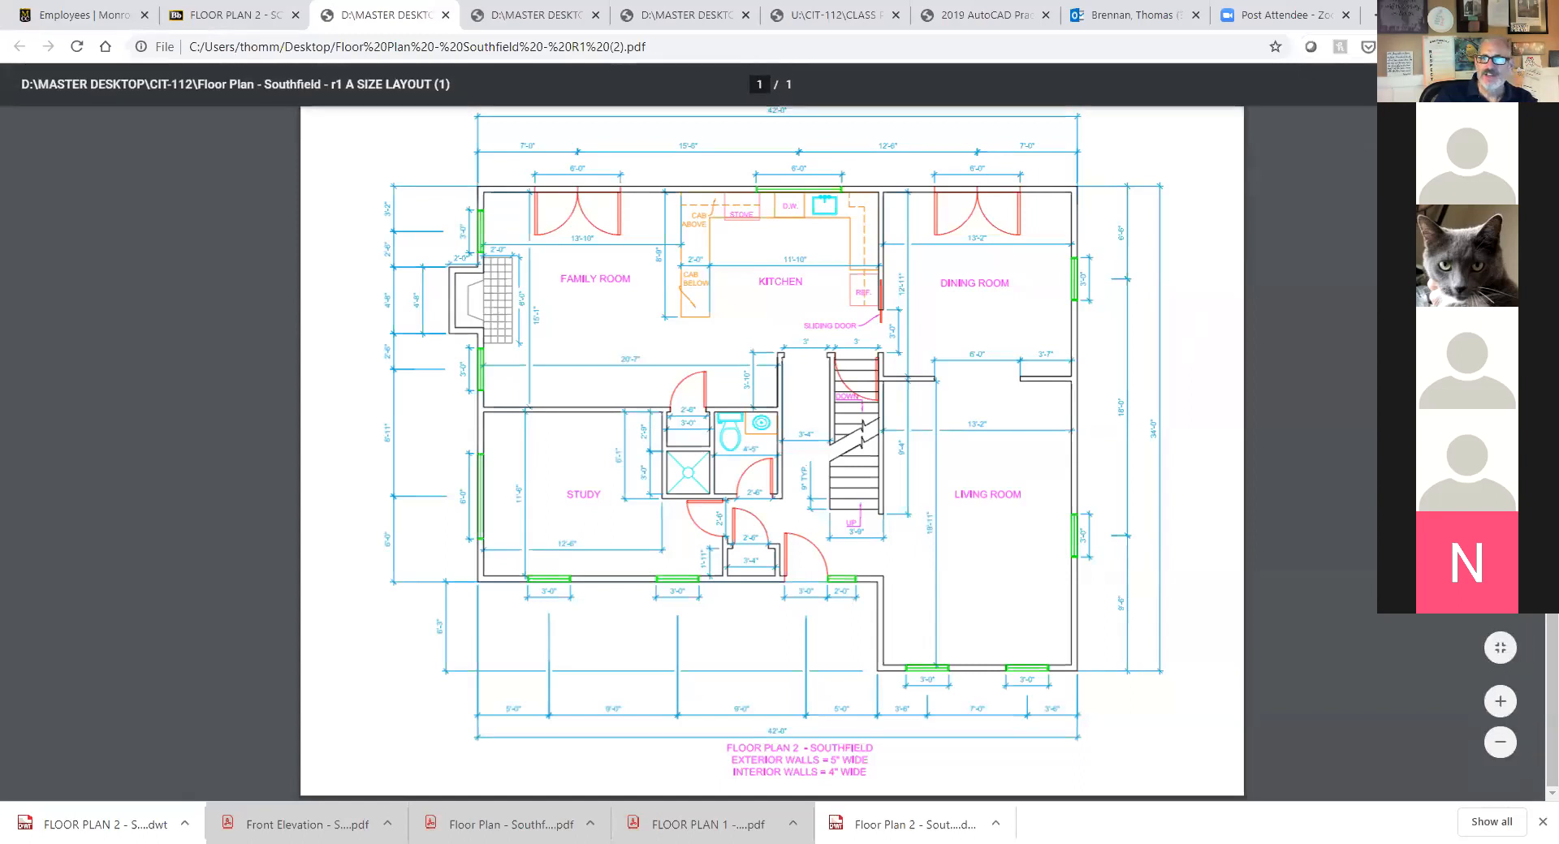
pyautogui.click(213, 23)
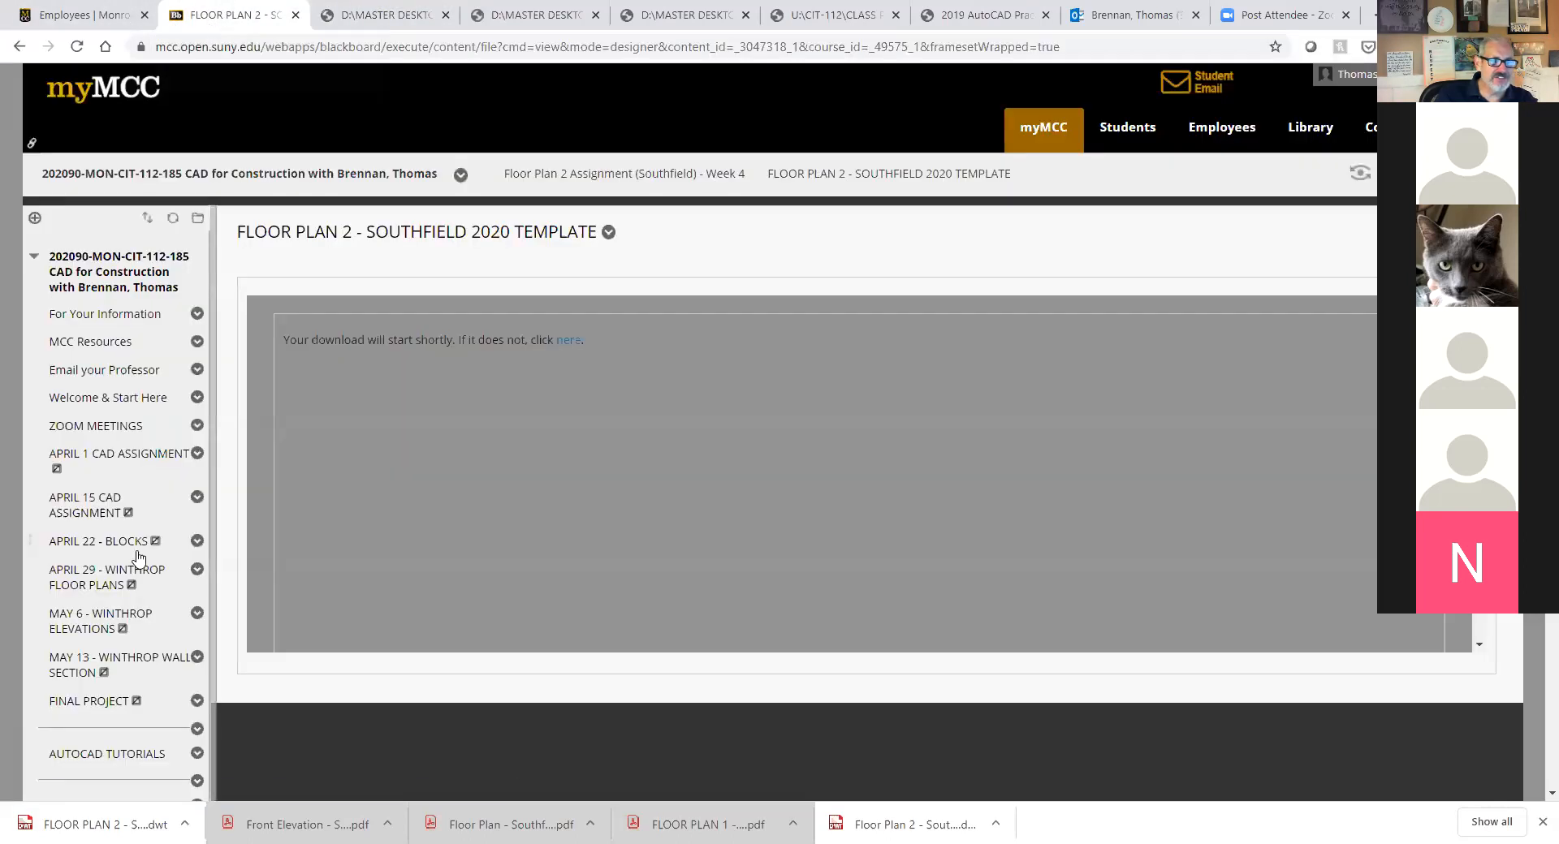
pyautogui.scroll(-3, 138, 558)
pyautogui.scroll(-4, 138, 557)
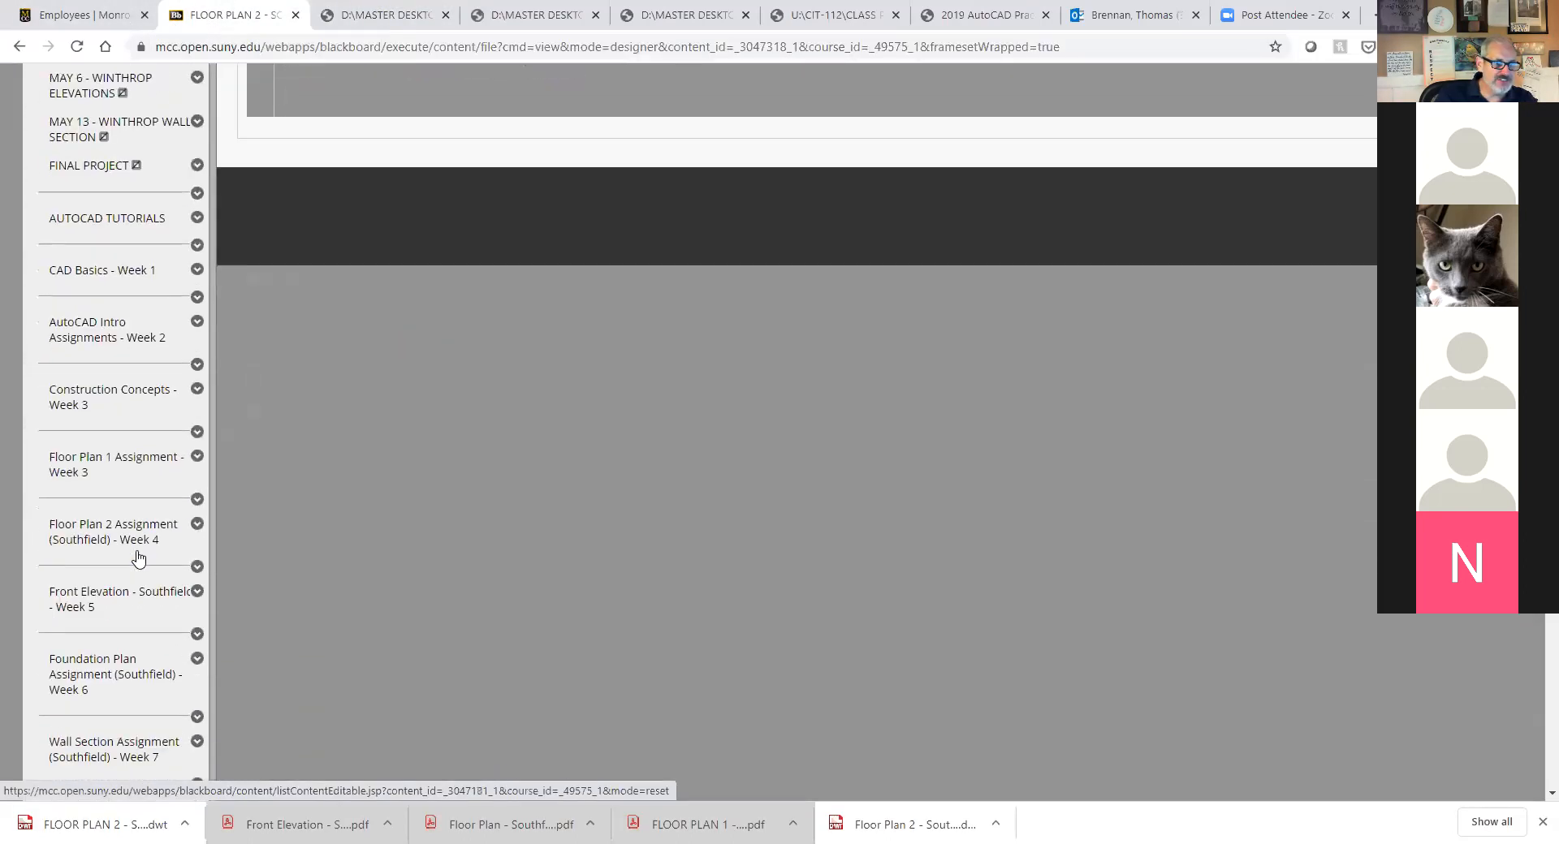
pyautogui.click(138, 541)
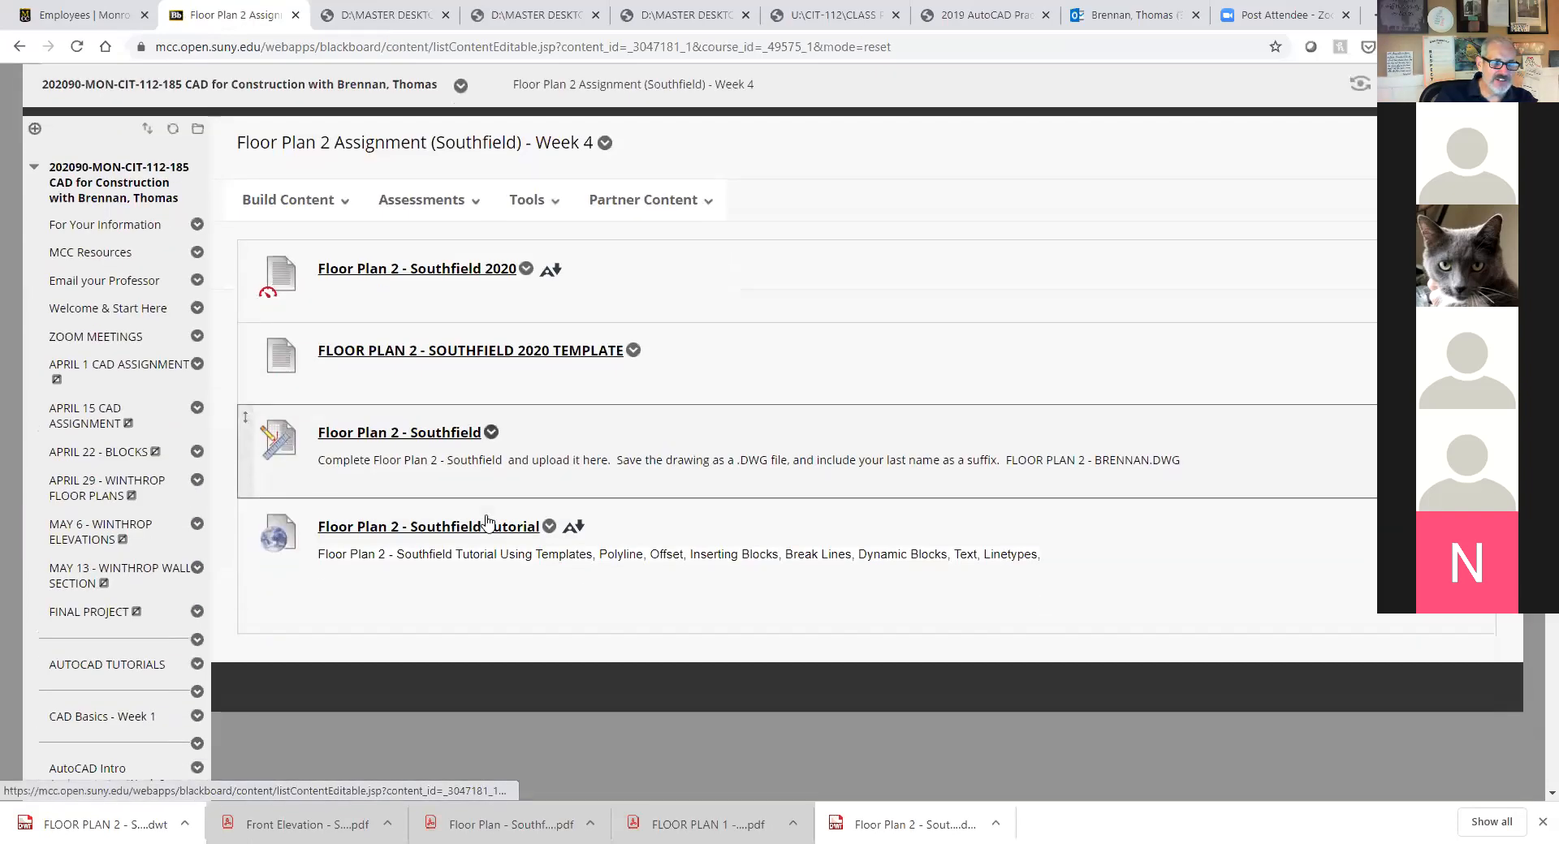
# Open the Floor Plan 2 - Southfield Tutorial video, skip ahead to about 3:03 and mute it.
pyautogui.click(459, 529)
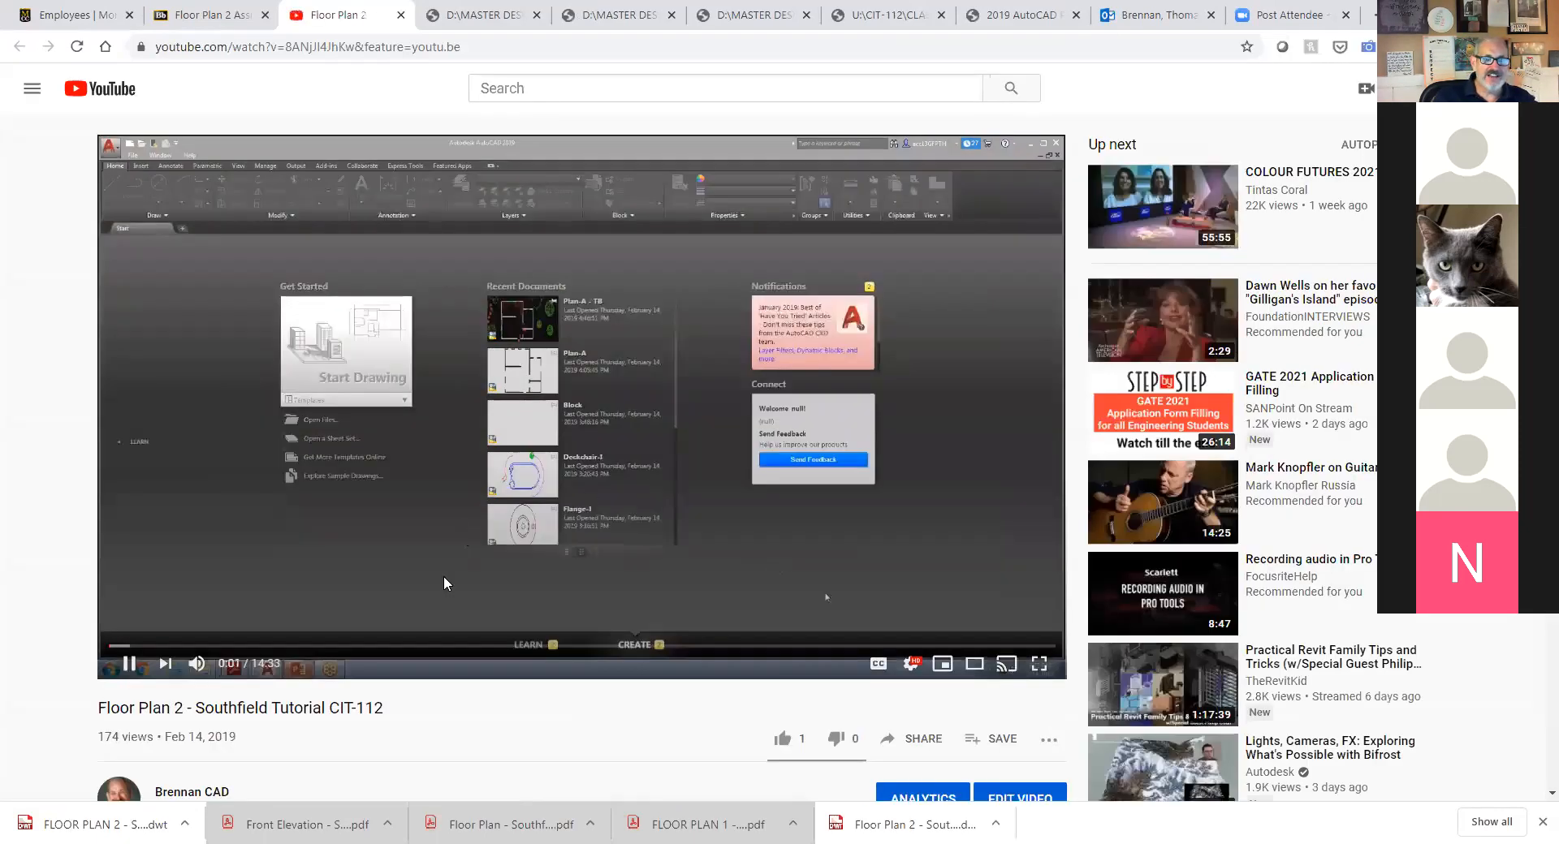
pyautogui.click(308, 645)
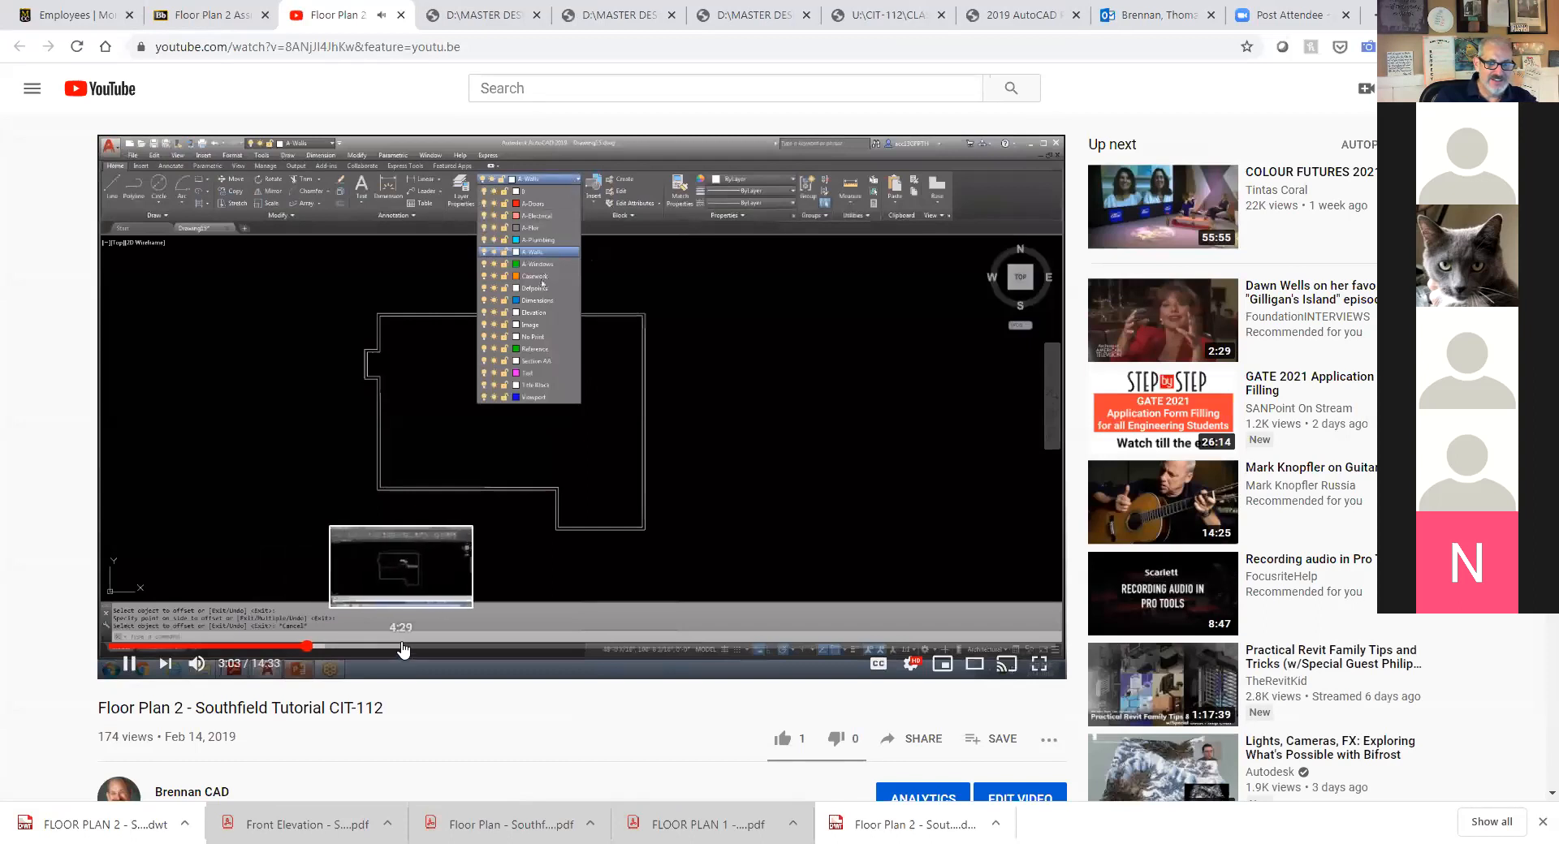
pyautogui.click(197, 663)
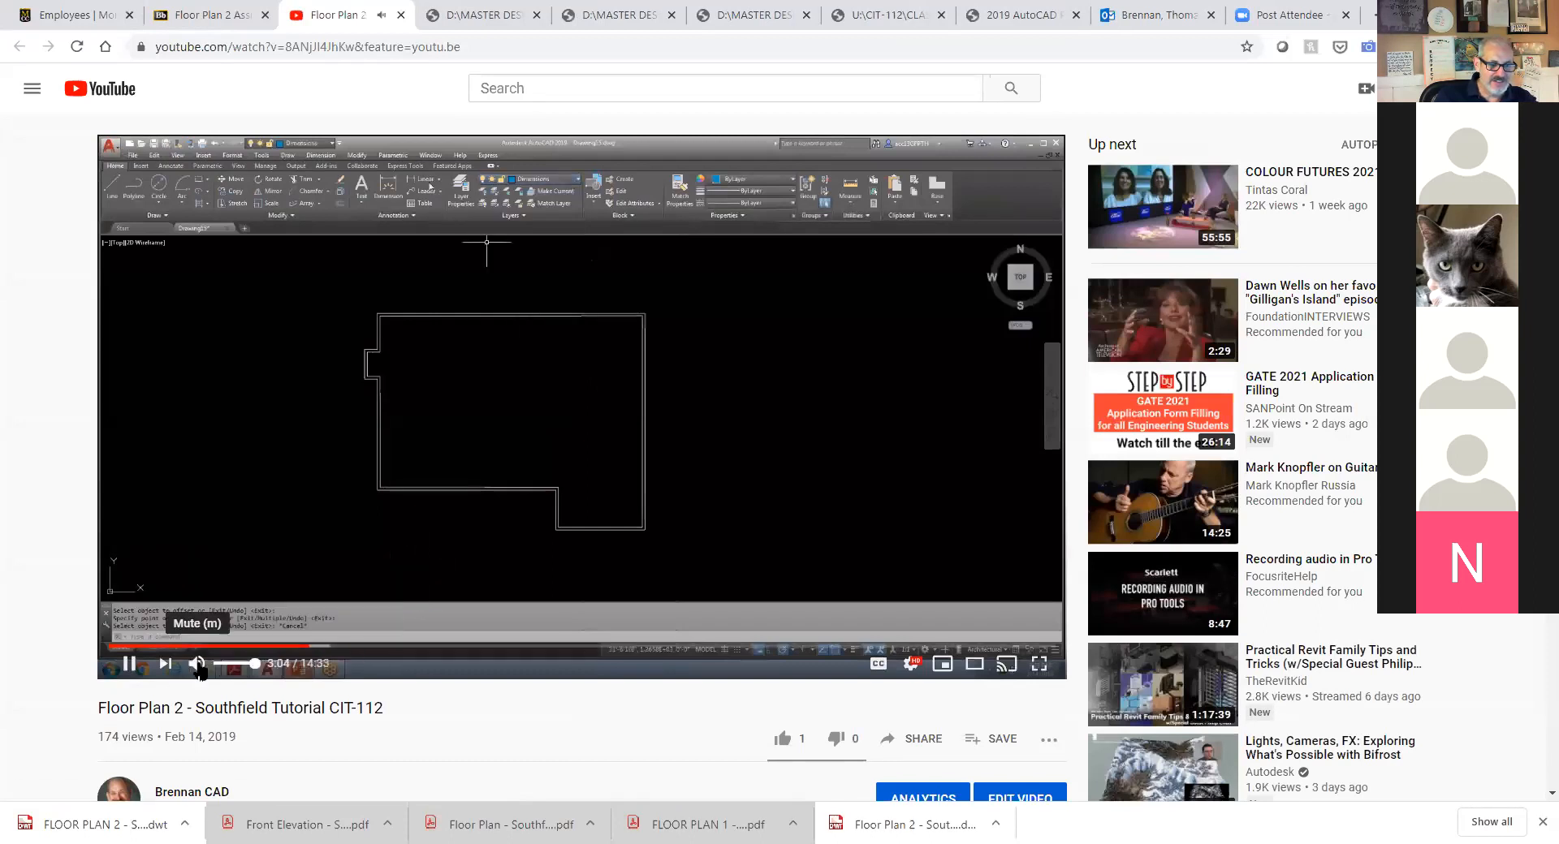
# Skim the tutorial video at about 5:05, 10:34 and 13:20, pause it at 6:22 and close it.
pyautogui.click(438, 646)
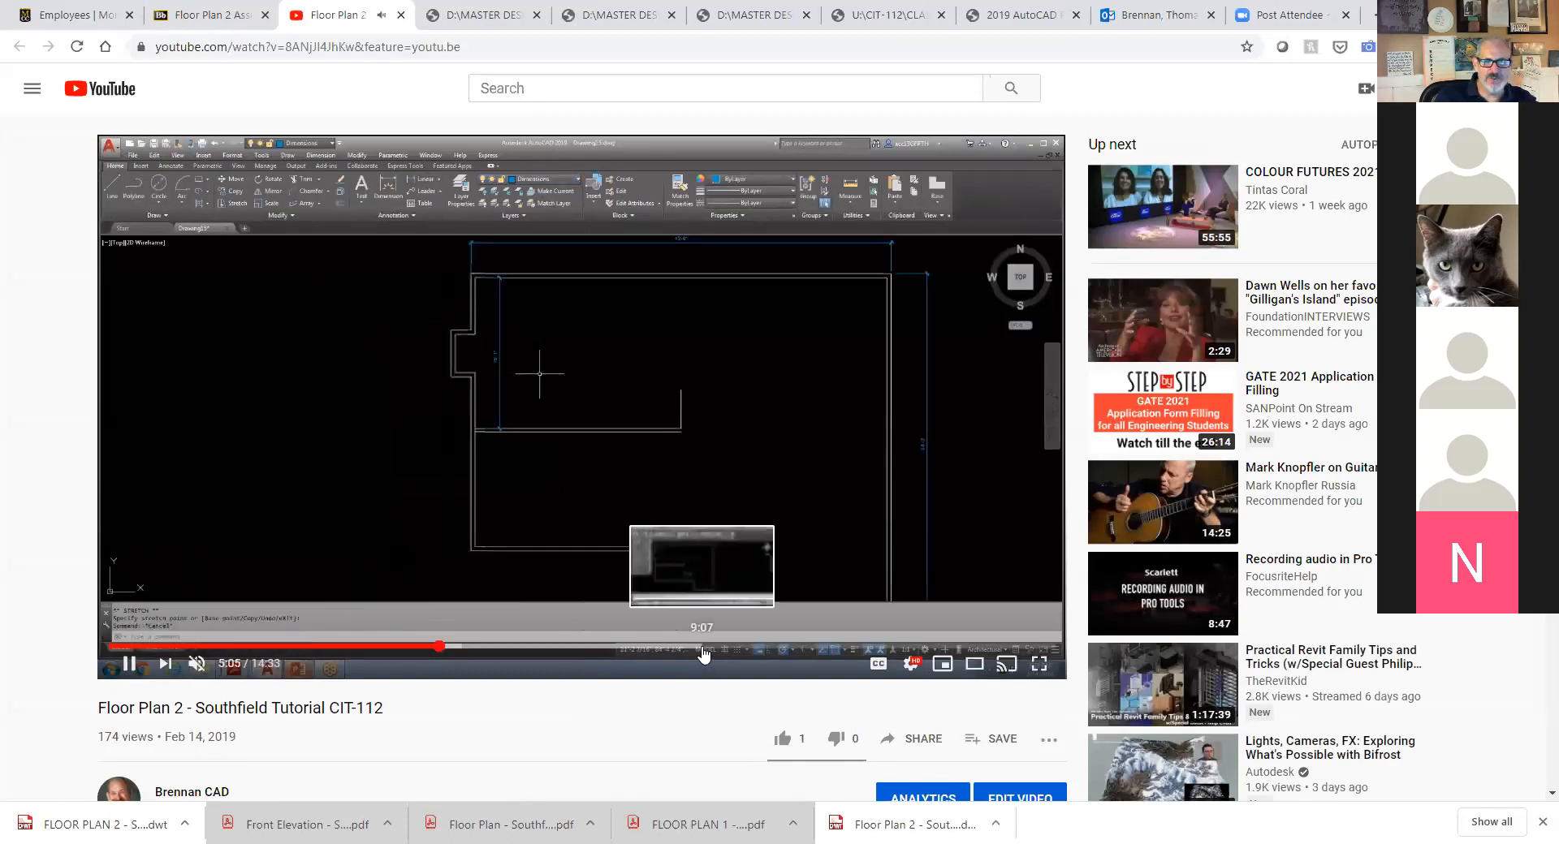
pyautogui.click(694, 646)
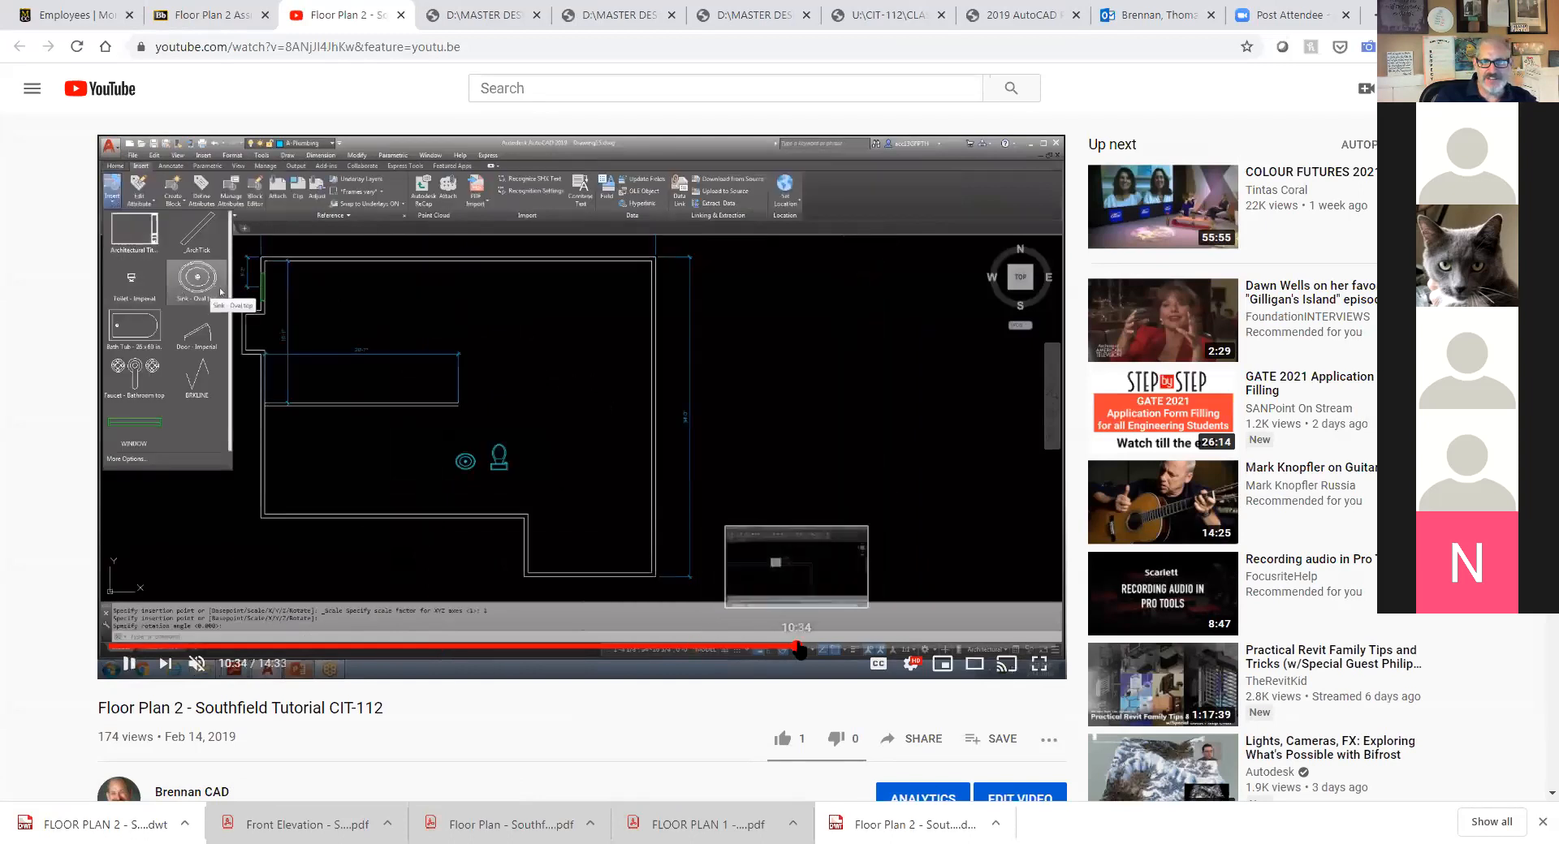
pyautogui.click(800, 647)
pyautogui.click(977, 647)
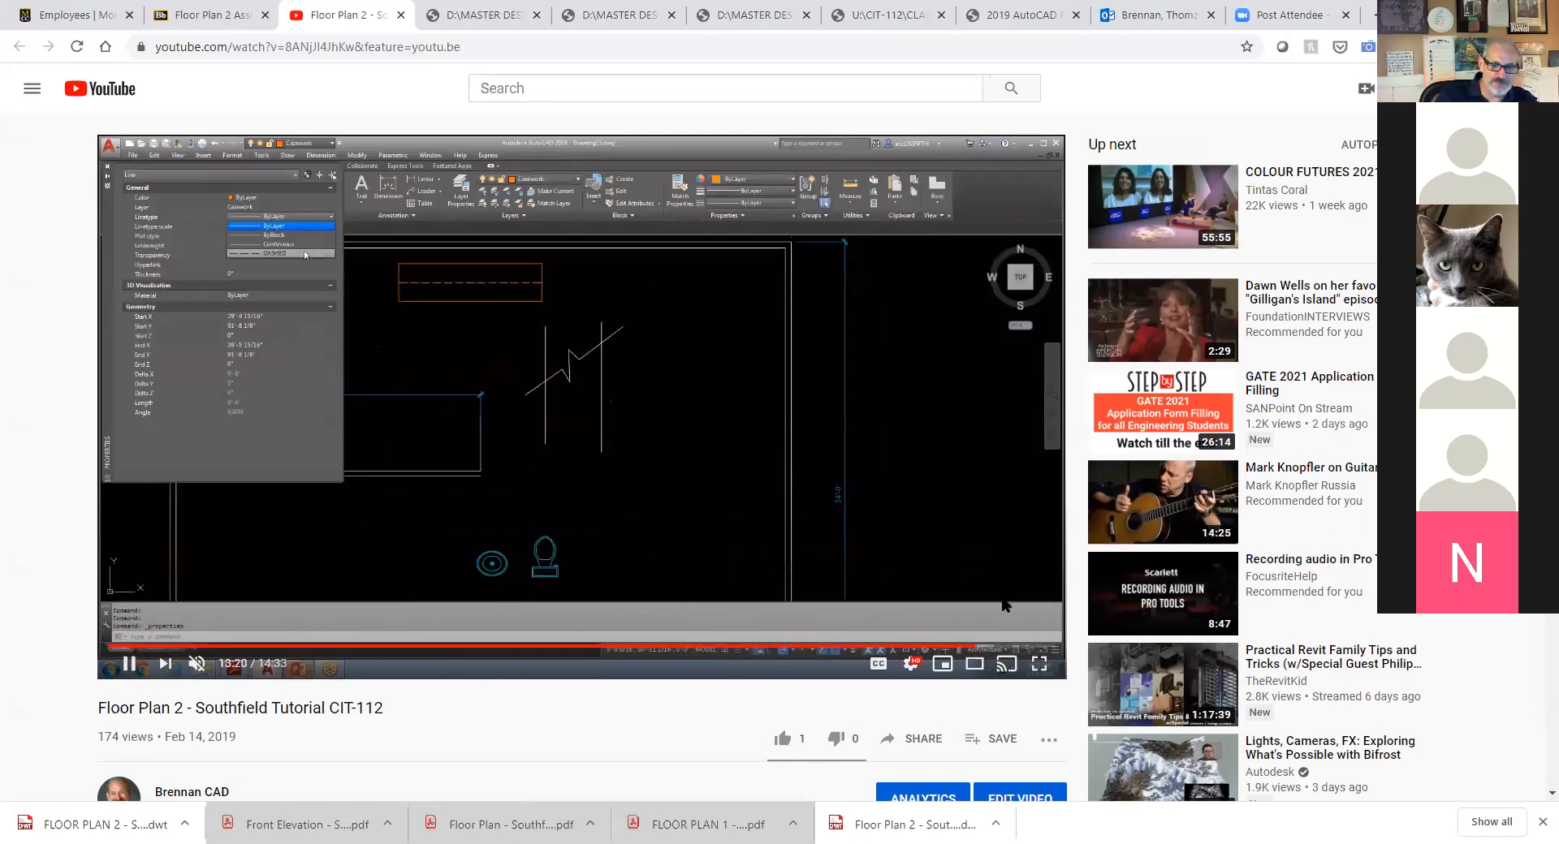
pyautogui.click(513, 647)
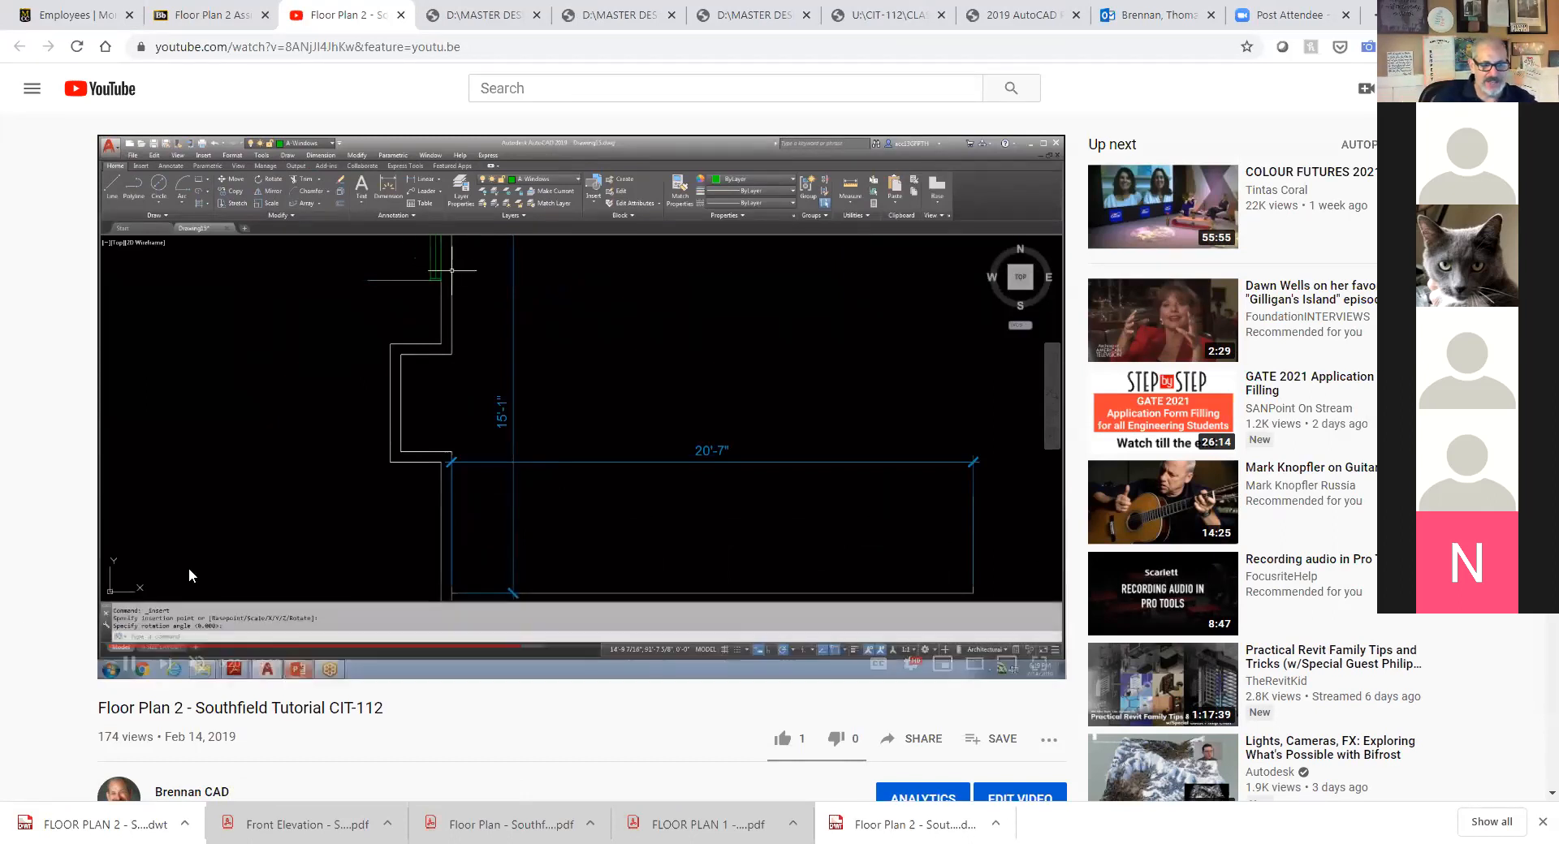
pyautogui.press('space')
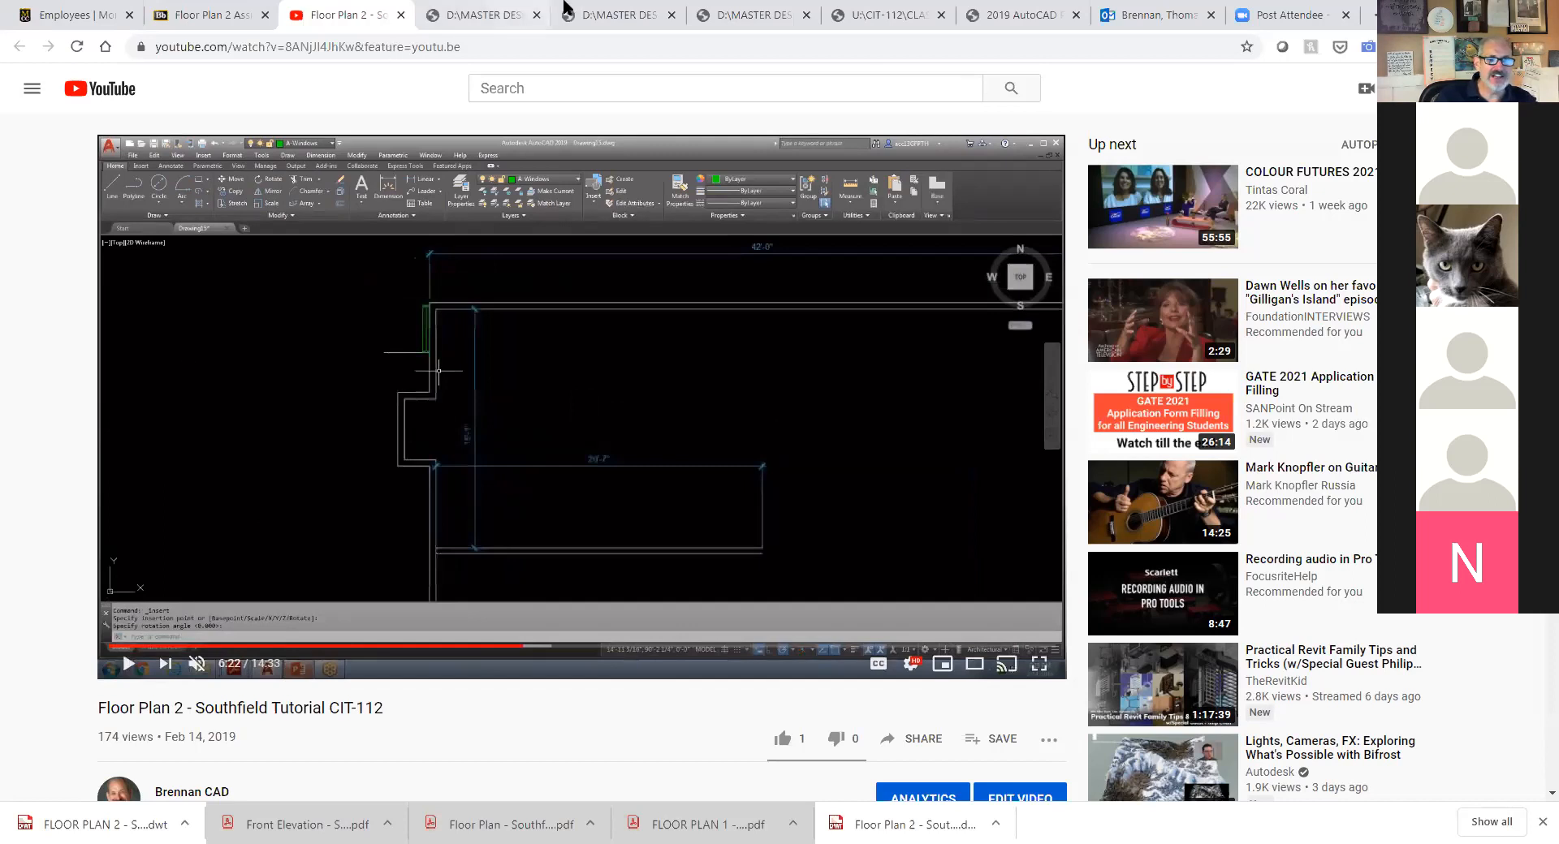
pyautogui.click(401, 15)
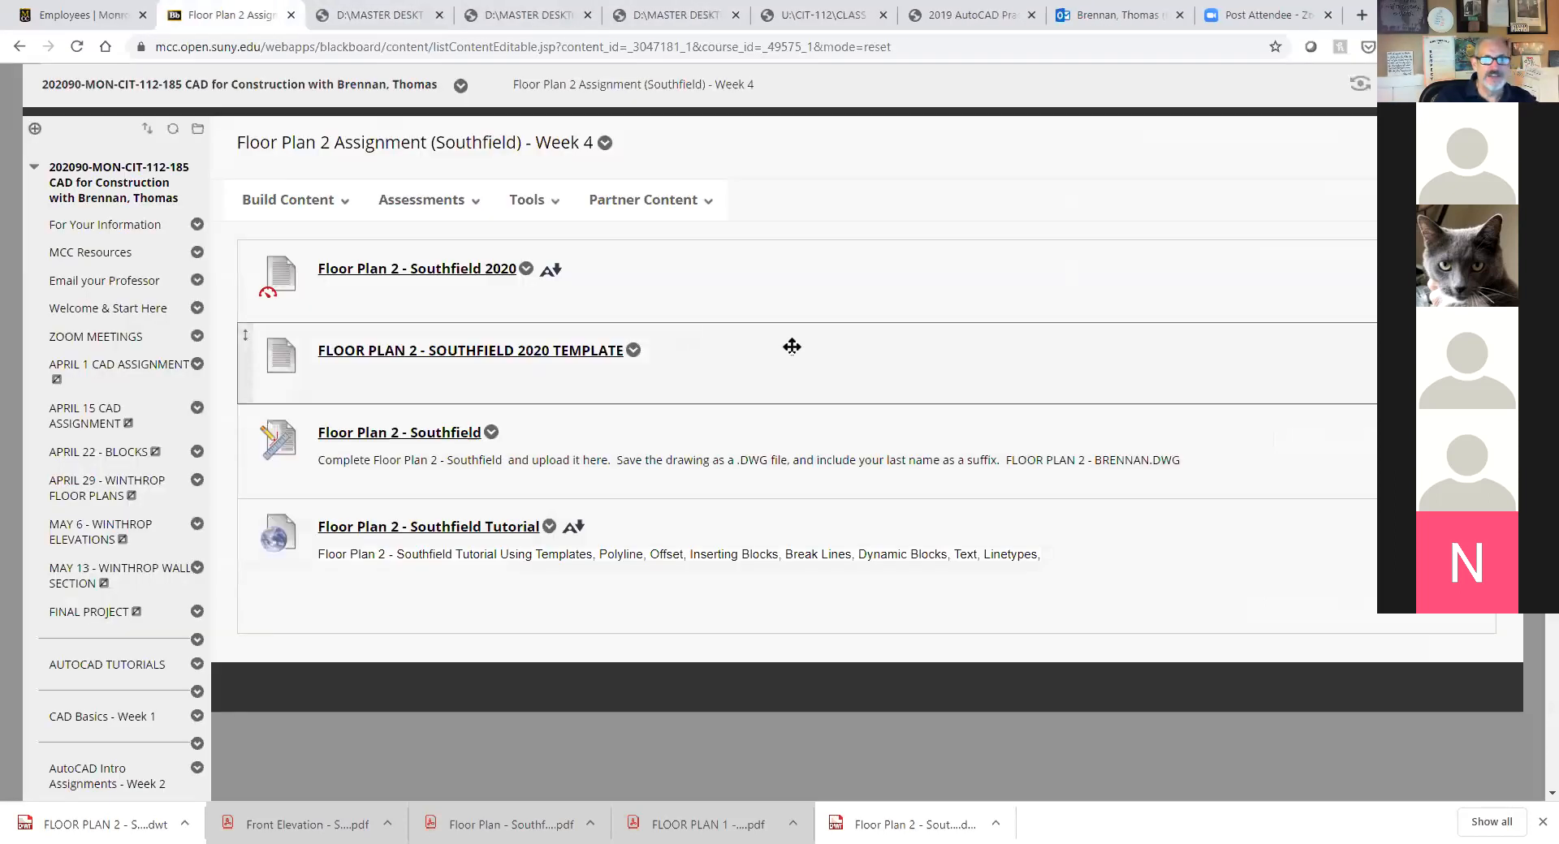